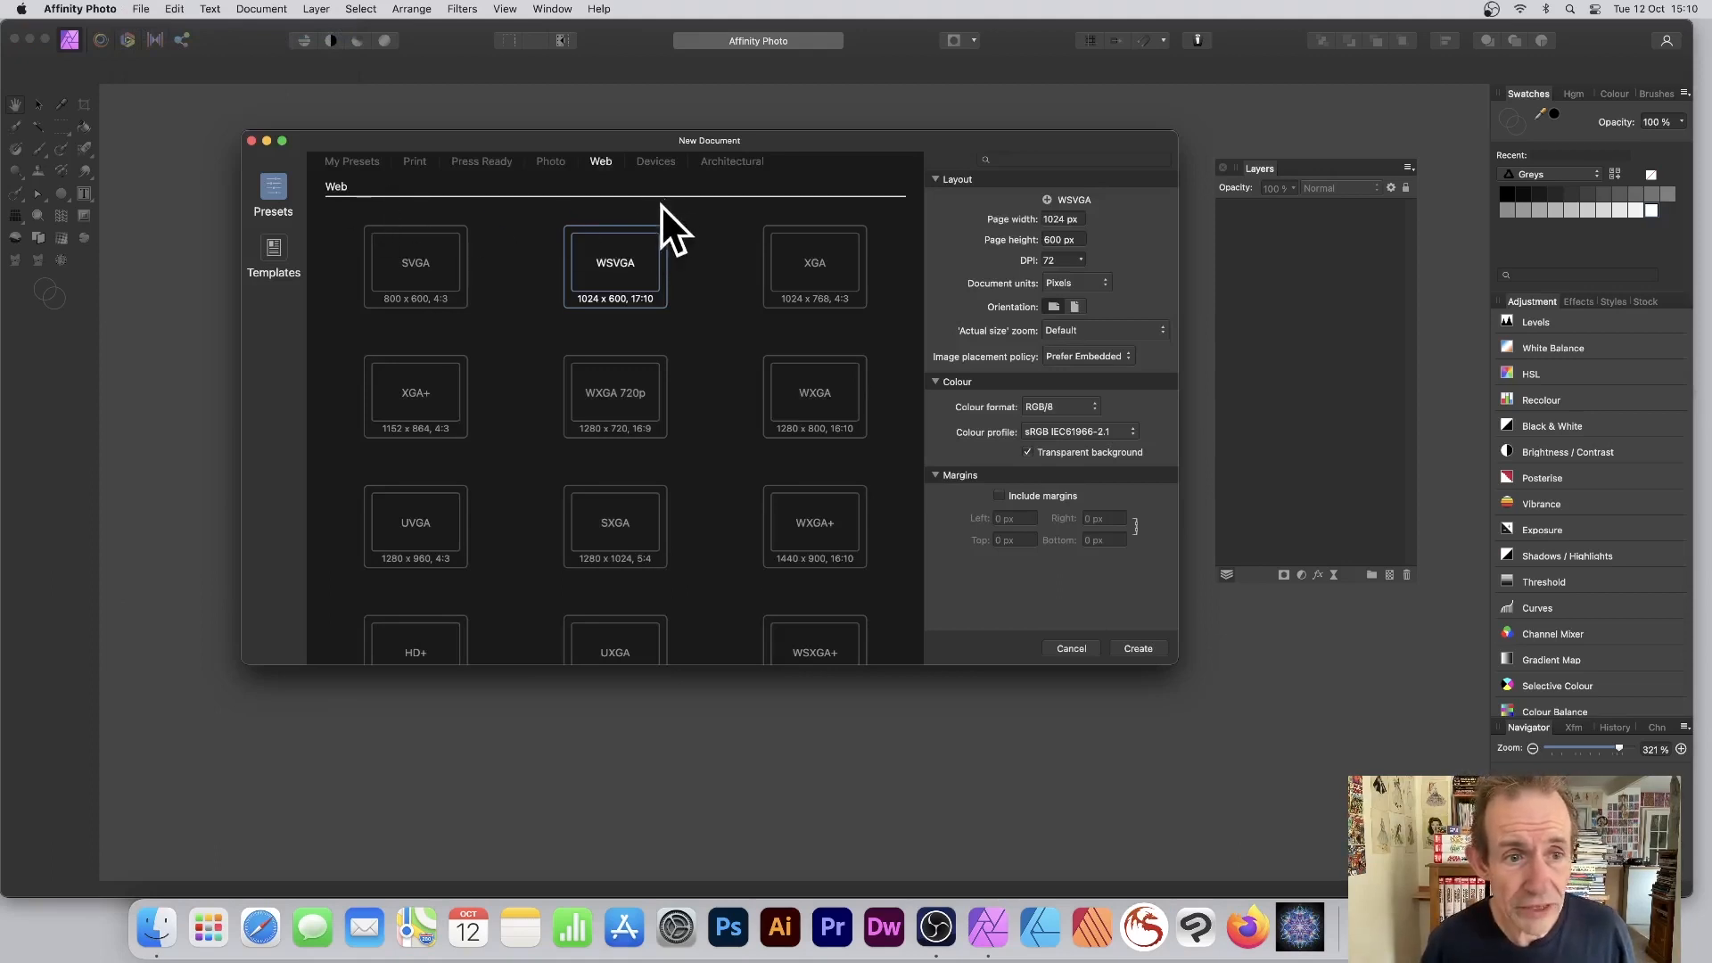
Step: Look at the SVGA web preset and browse the Photo, Press Ready and Print preset categories
click(428, 264)
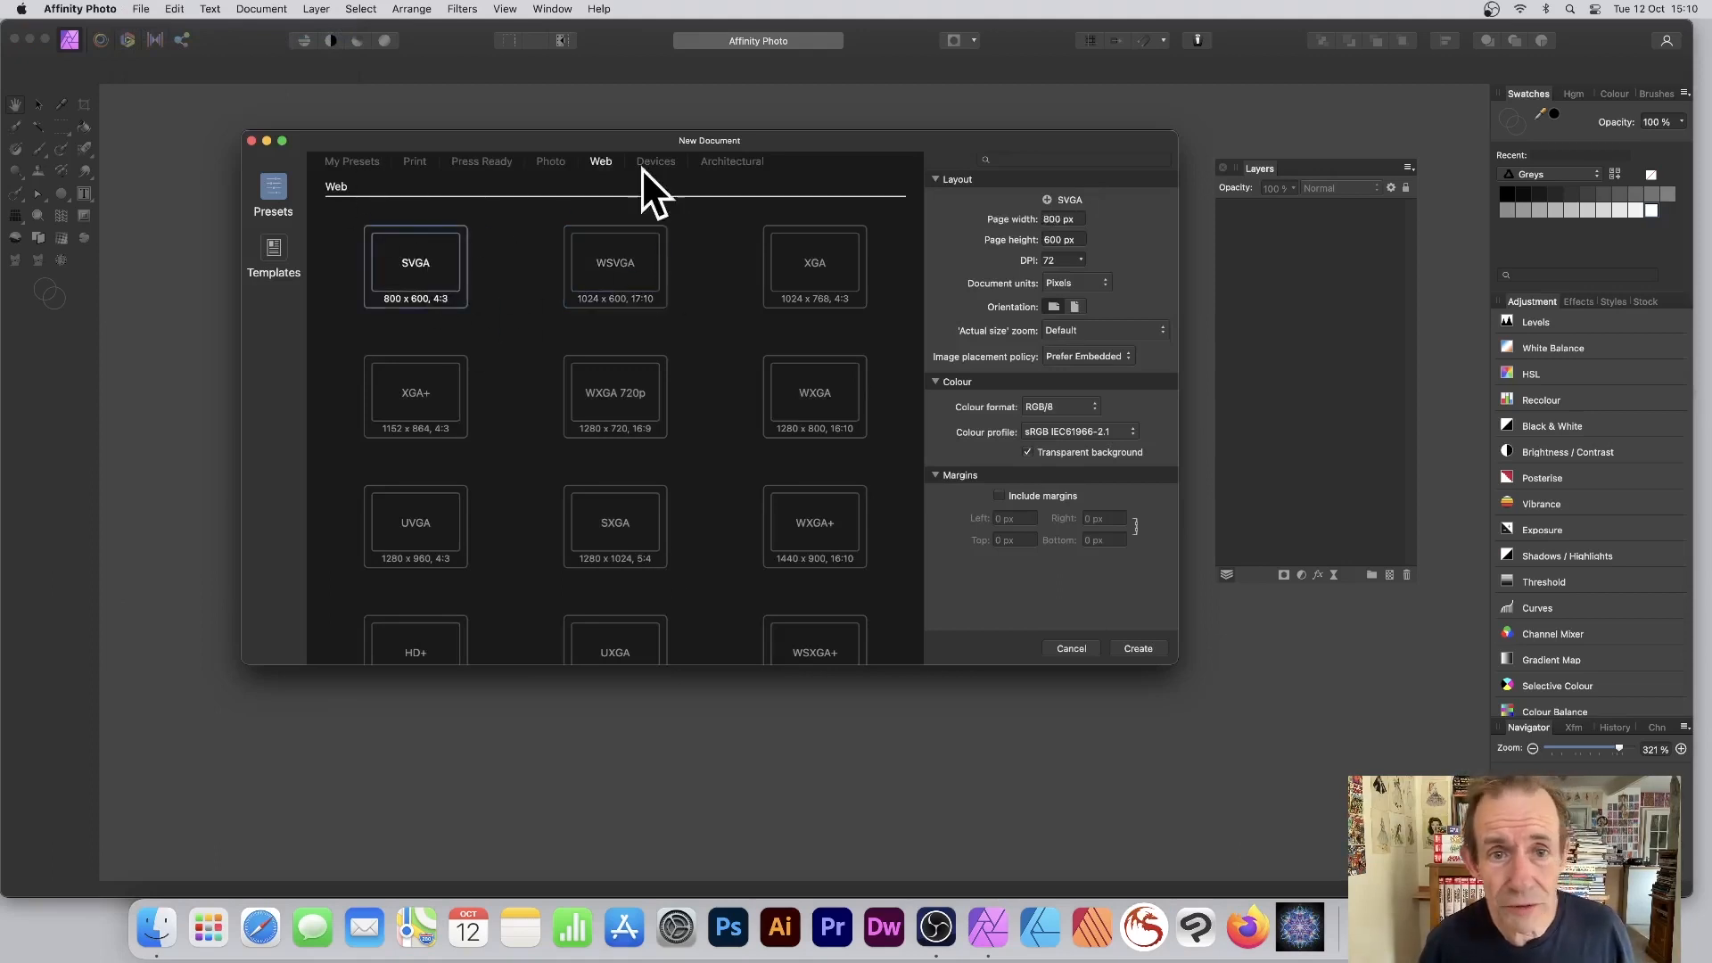
click(540, 162)
click(482, 163)
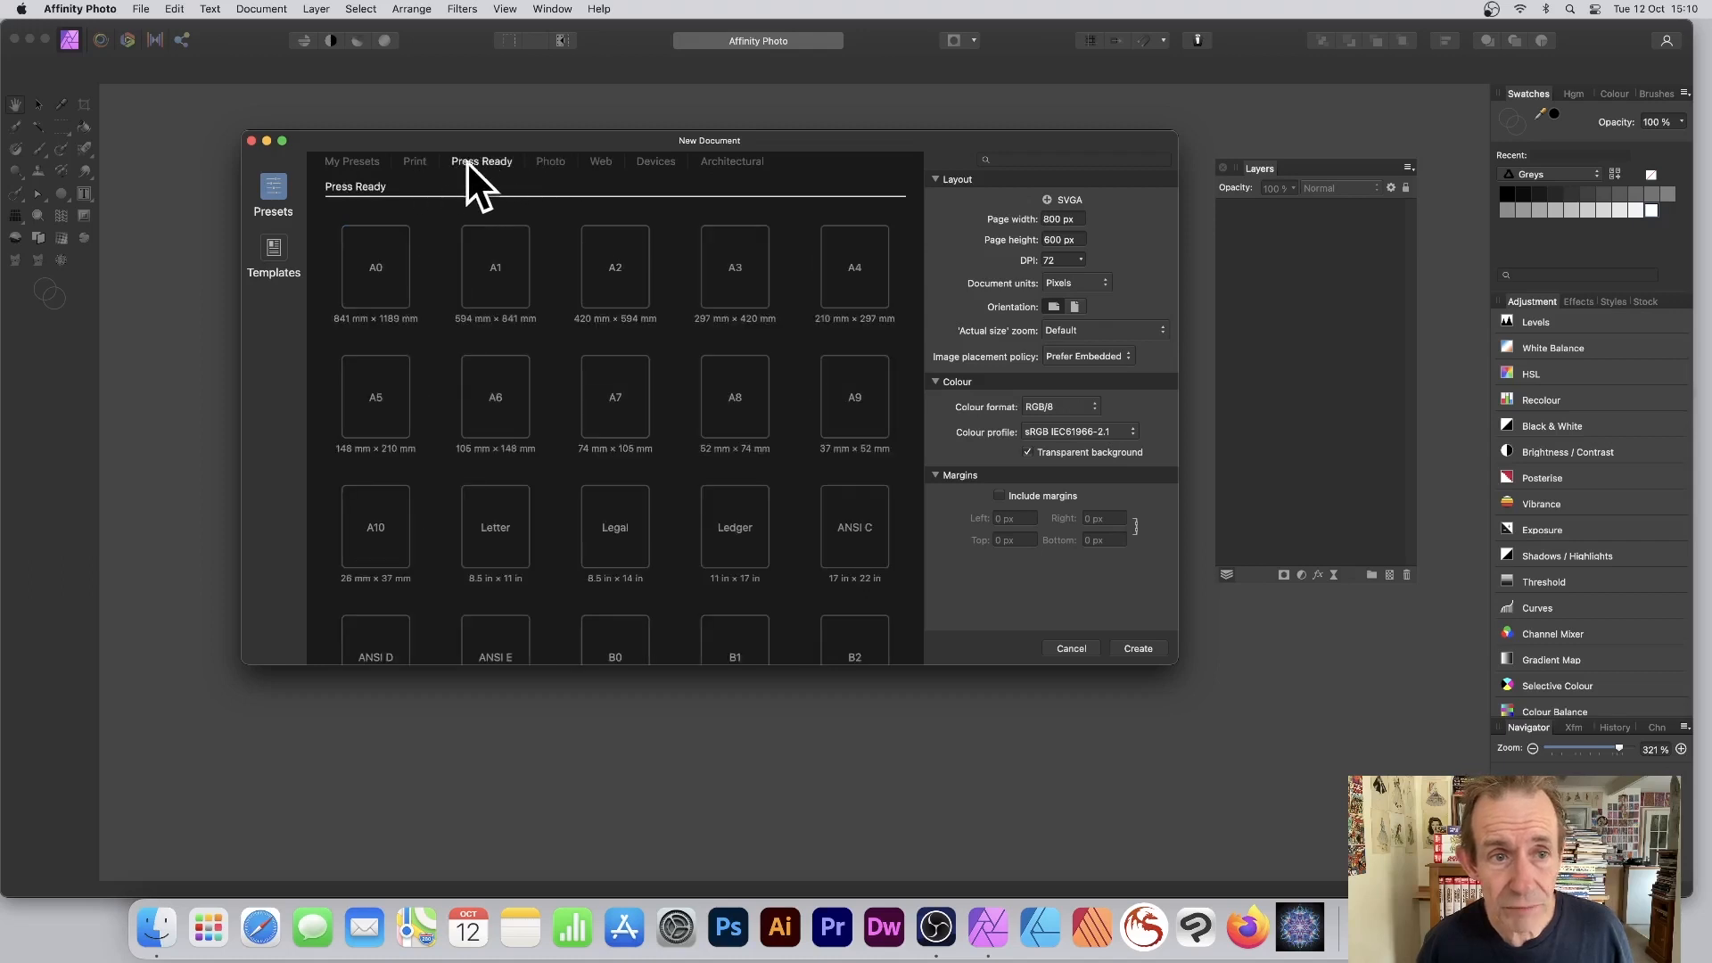
click(414, 163)
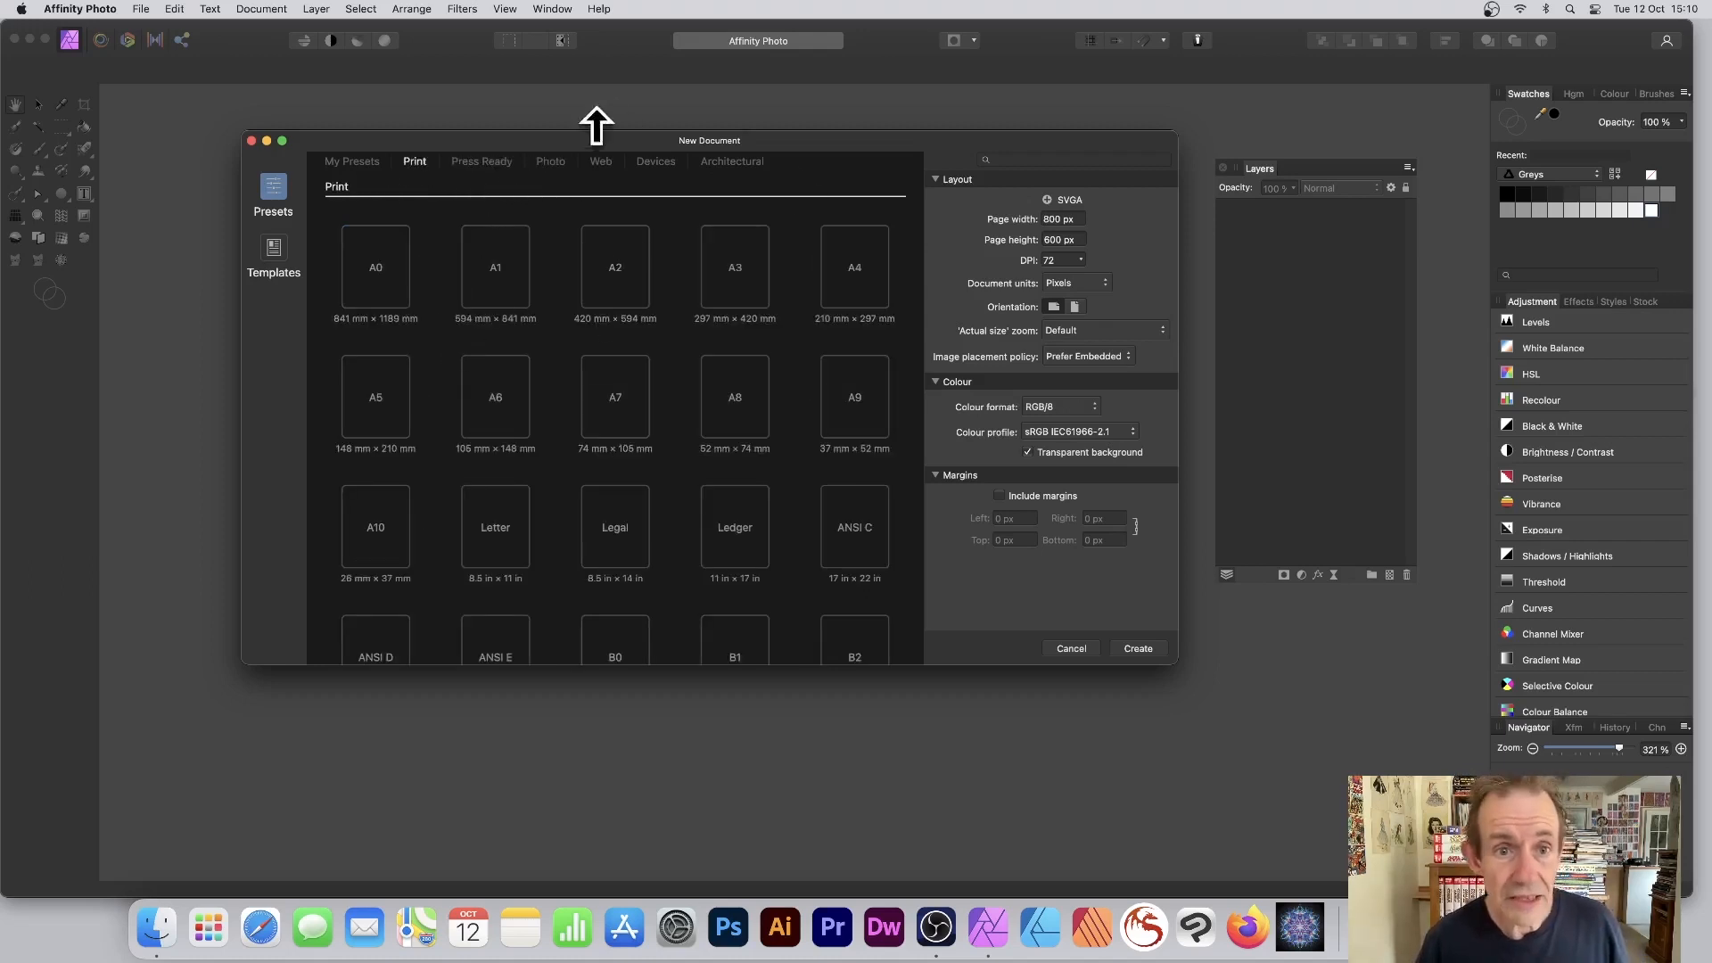
Step: Choose the WXGA 720p preset from the Web category, comparing it with the neighbouring WXGA and XGA+ presets
click(600, 163)
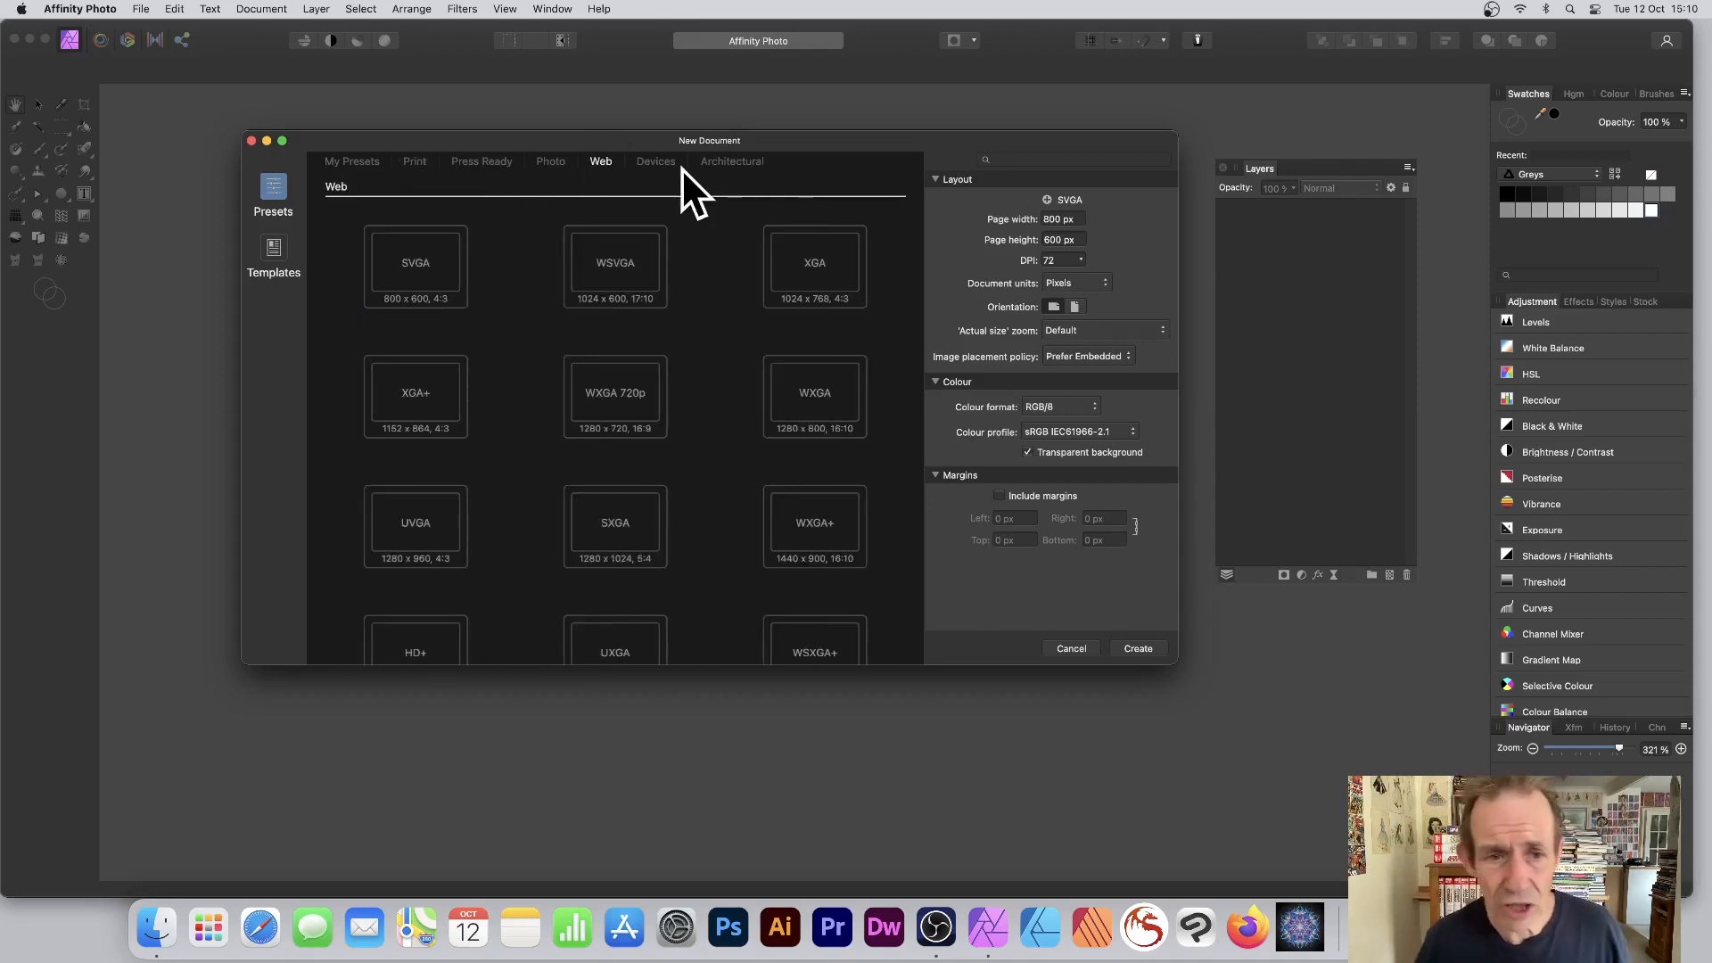
click(617, 394)
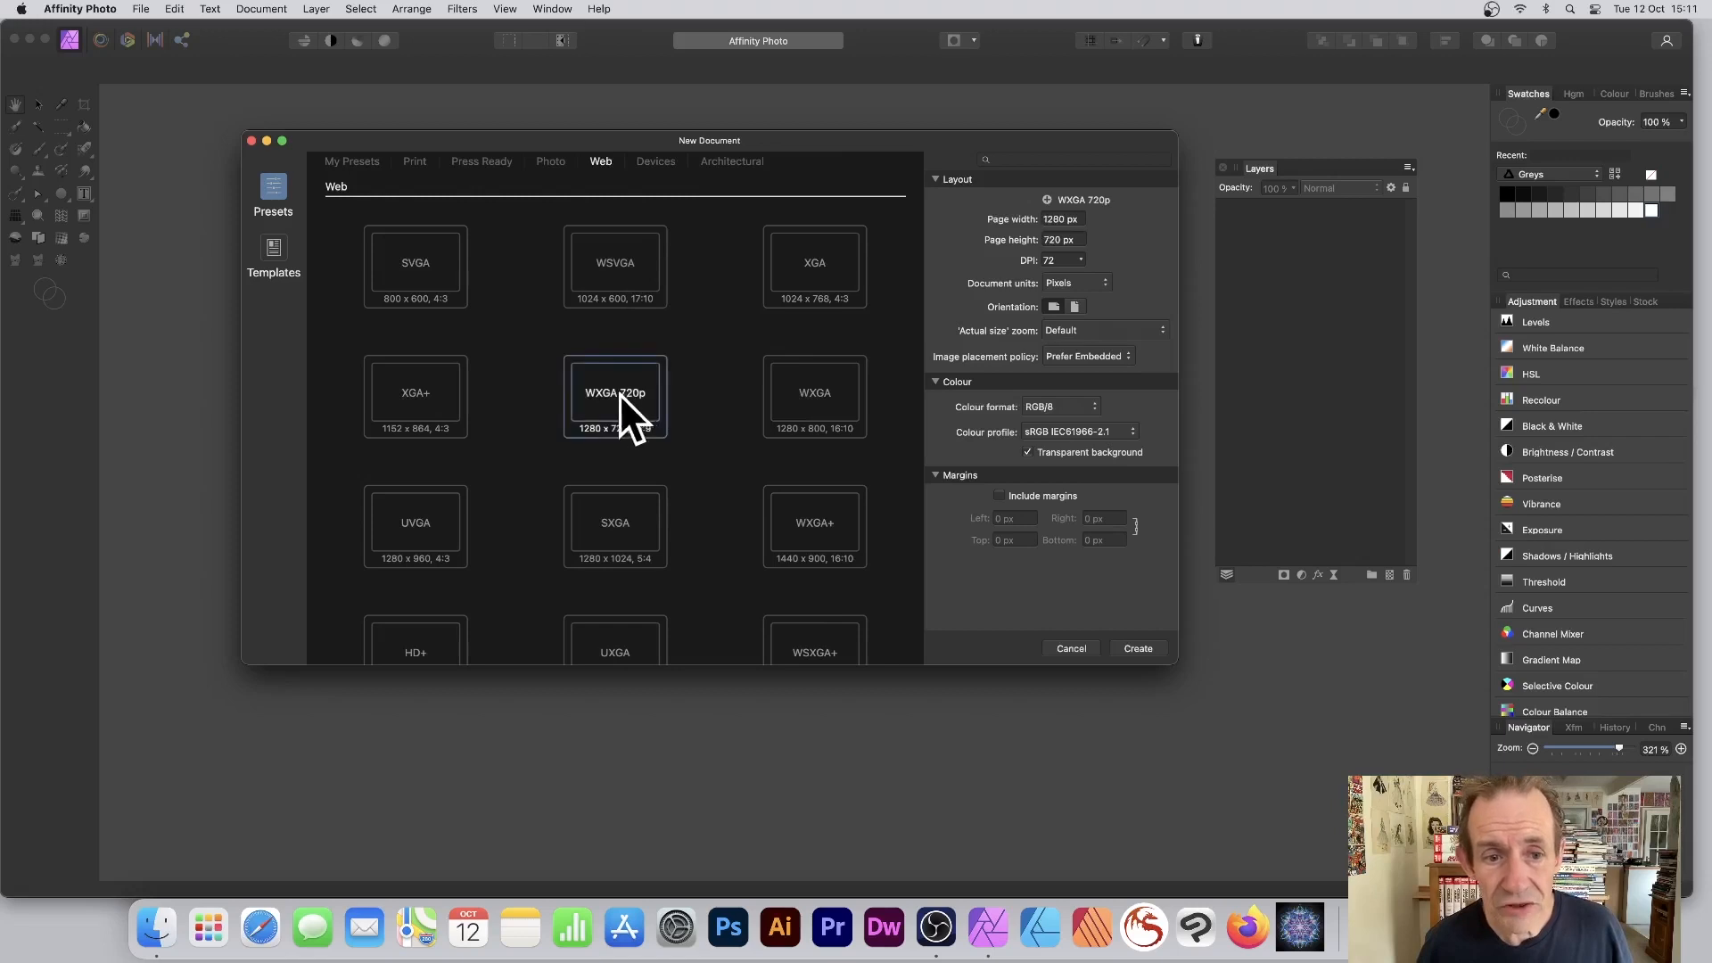
click(837, 394)
click(628, 394)
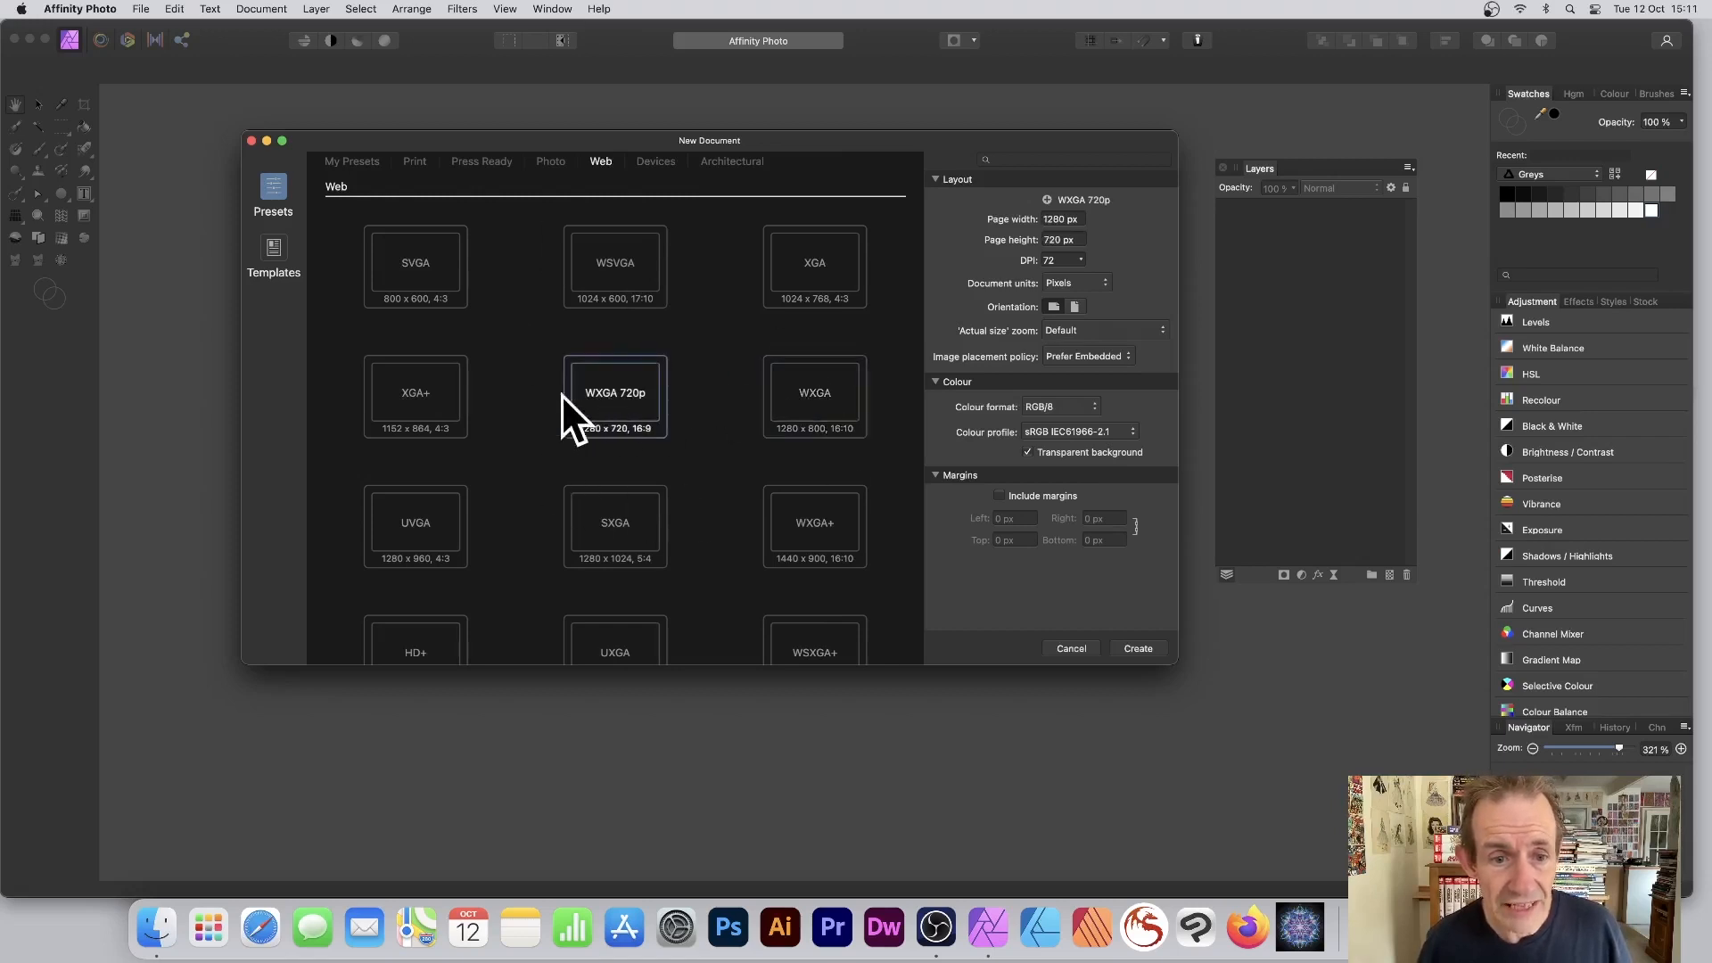
click(430, 395)
click(633, 399)
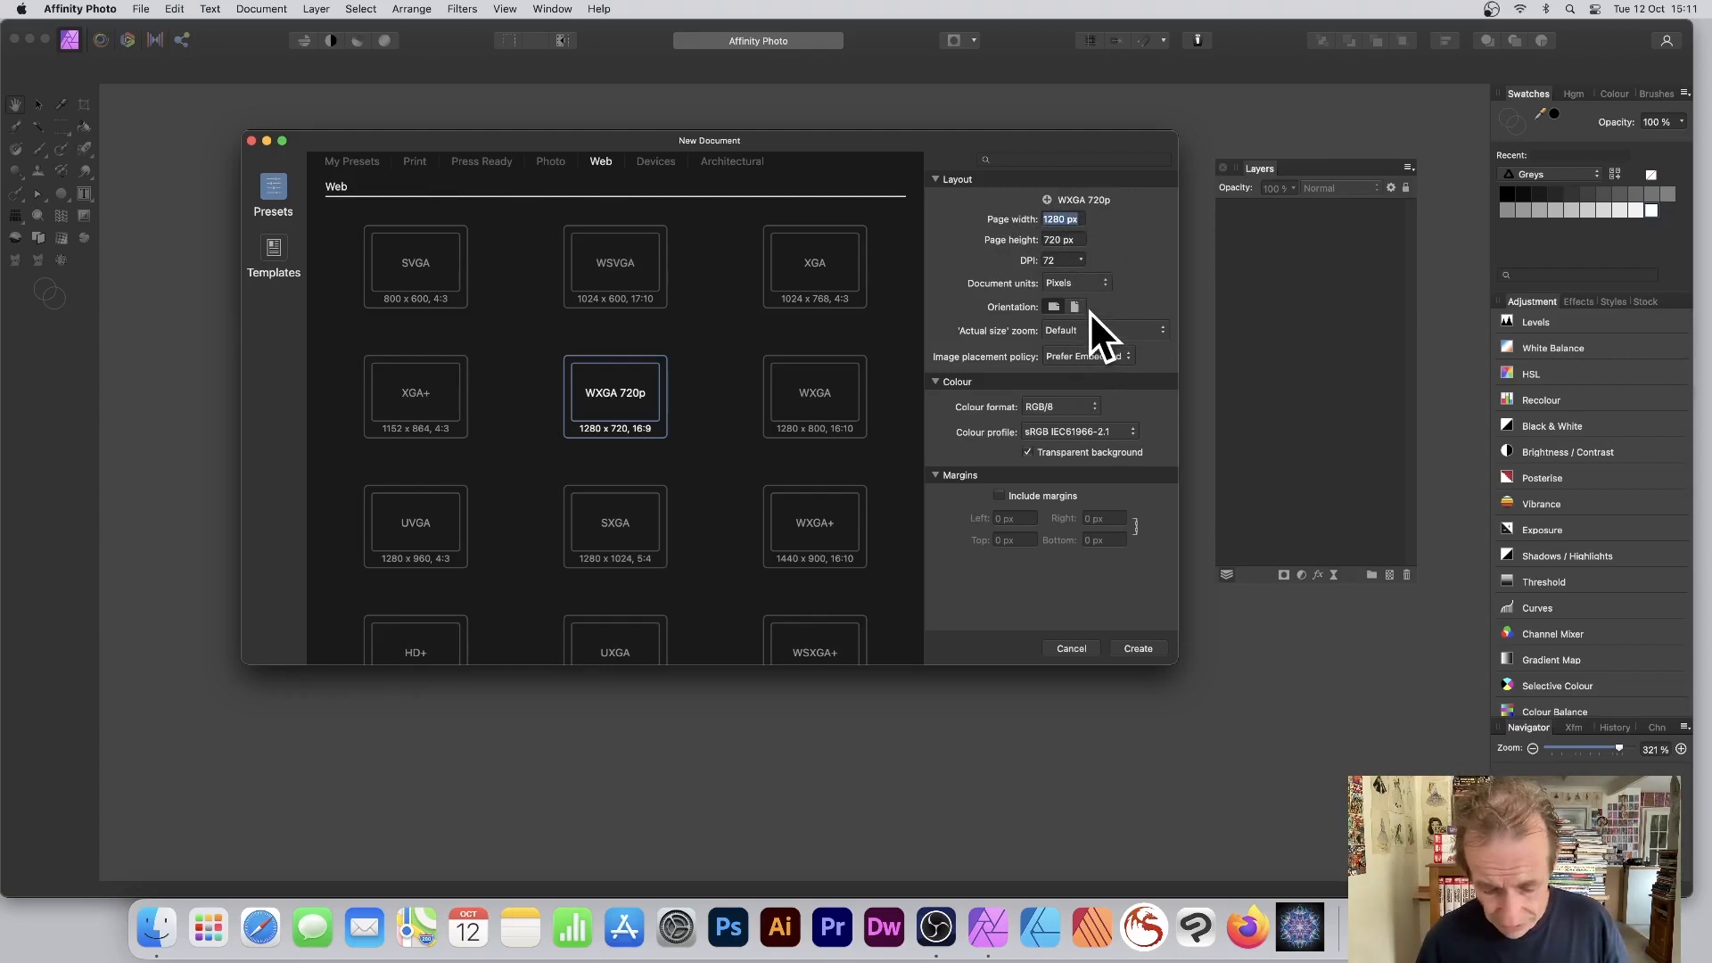
Step: Set the page width to 3000 px, keep the colour format at RGB/8 and create the document
text(3000)
key(Tab)
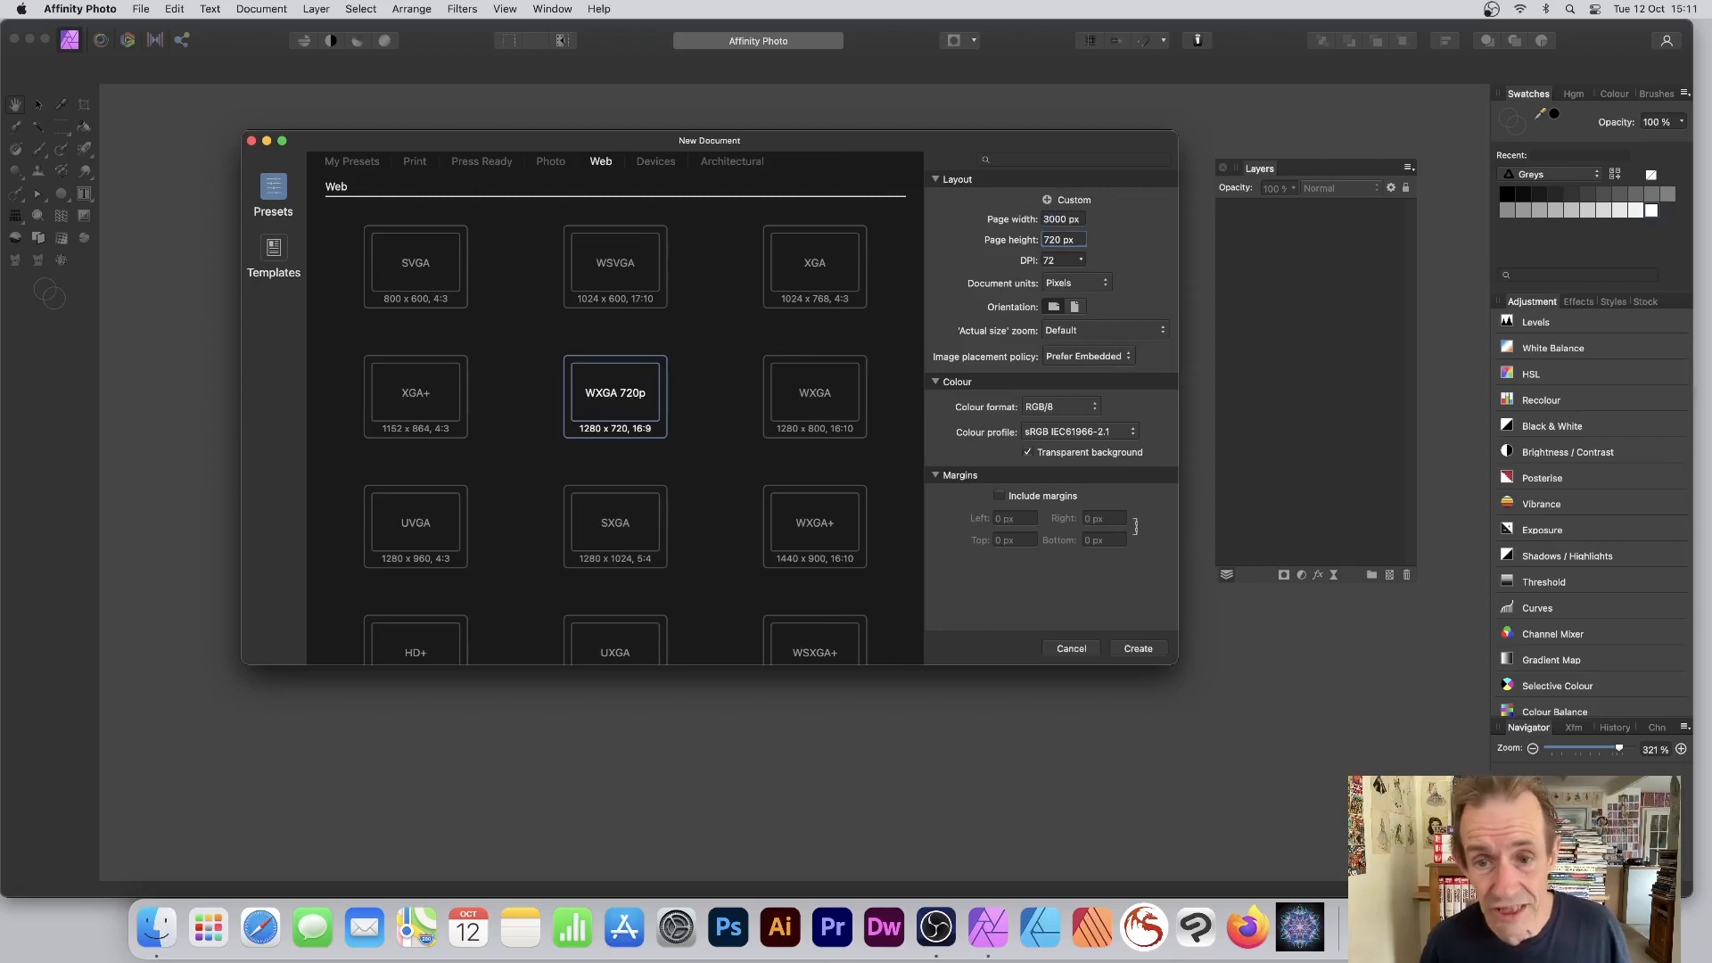
click(1056, 407)
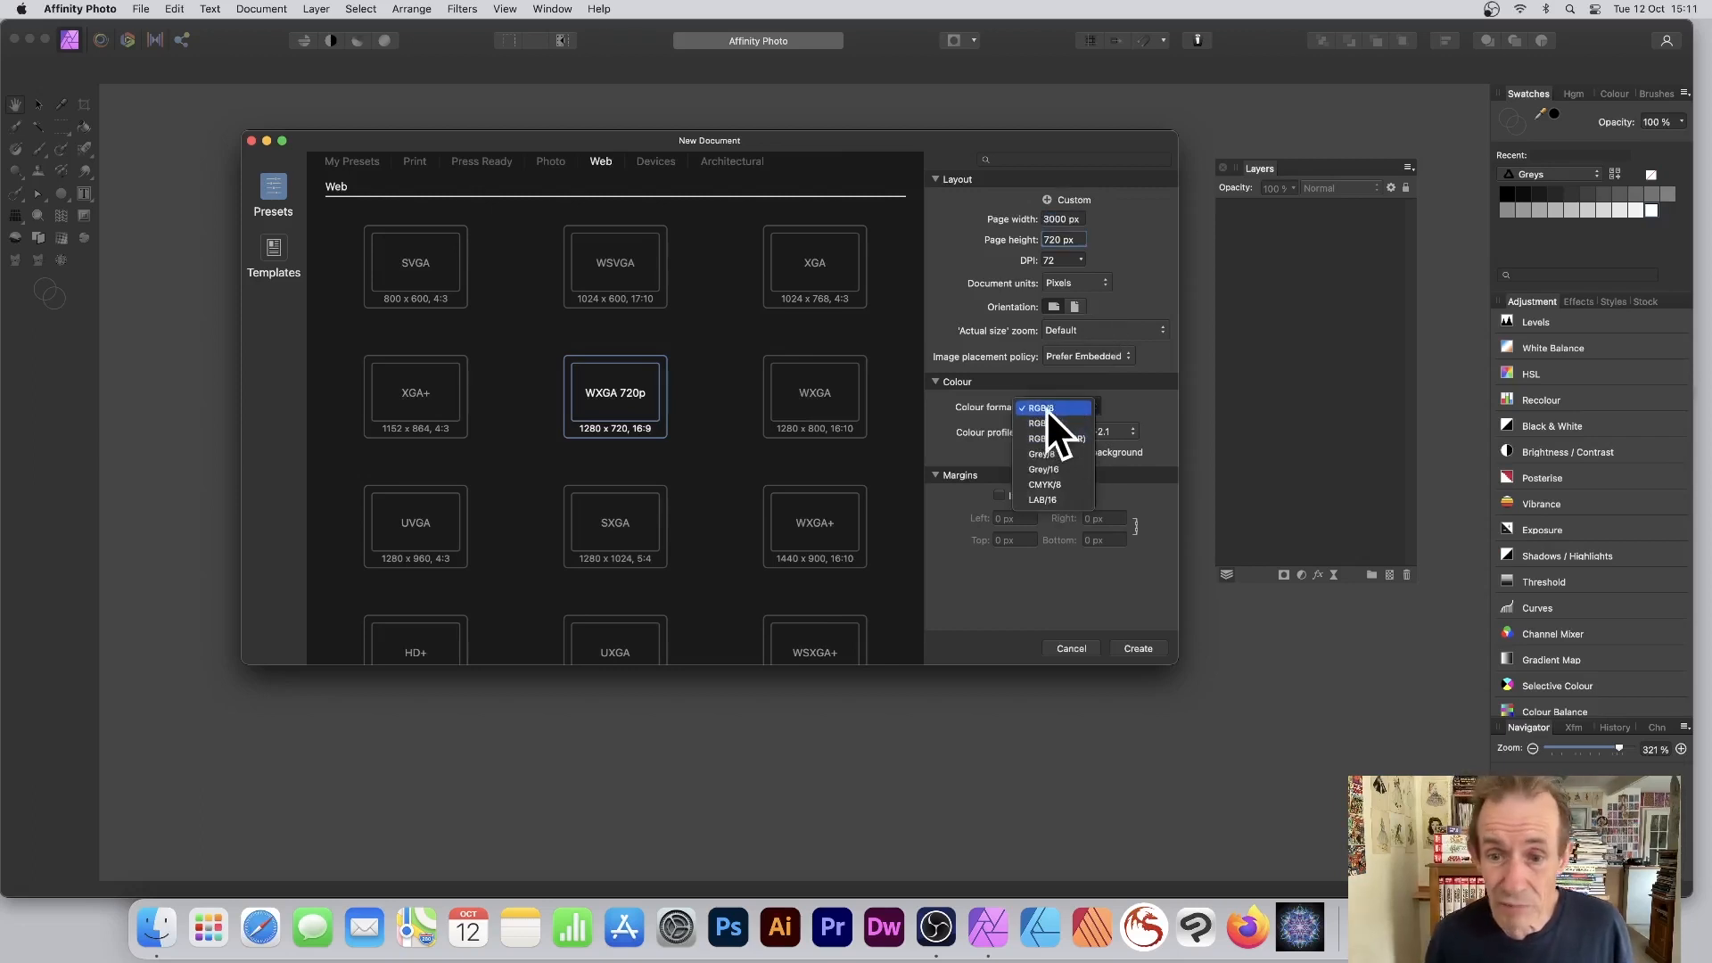
click(1046, 409)
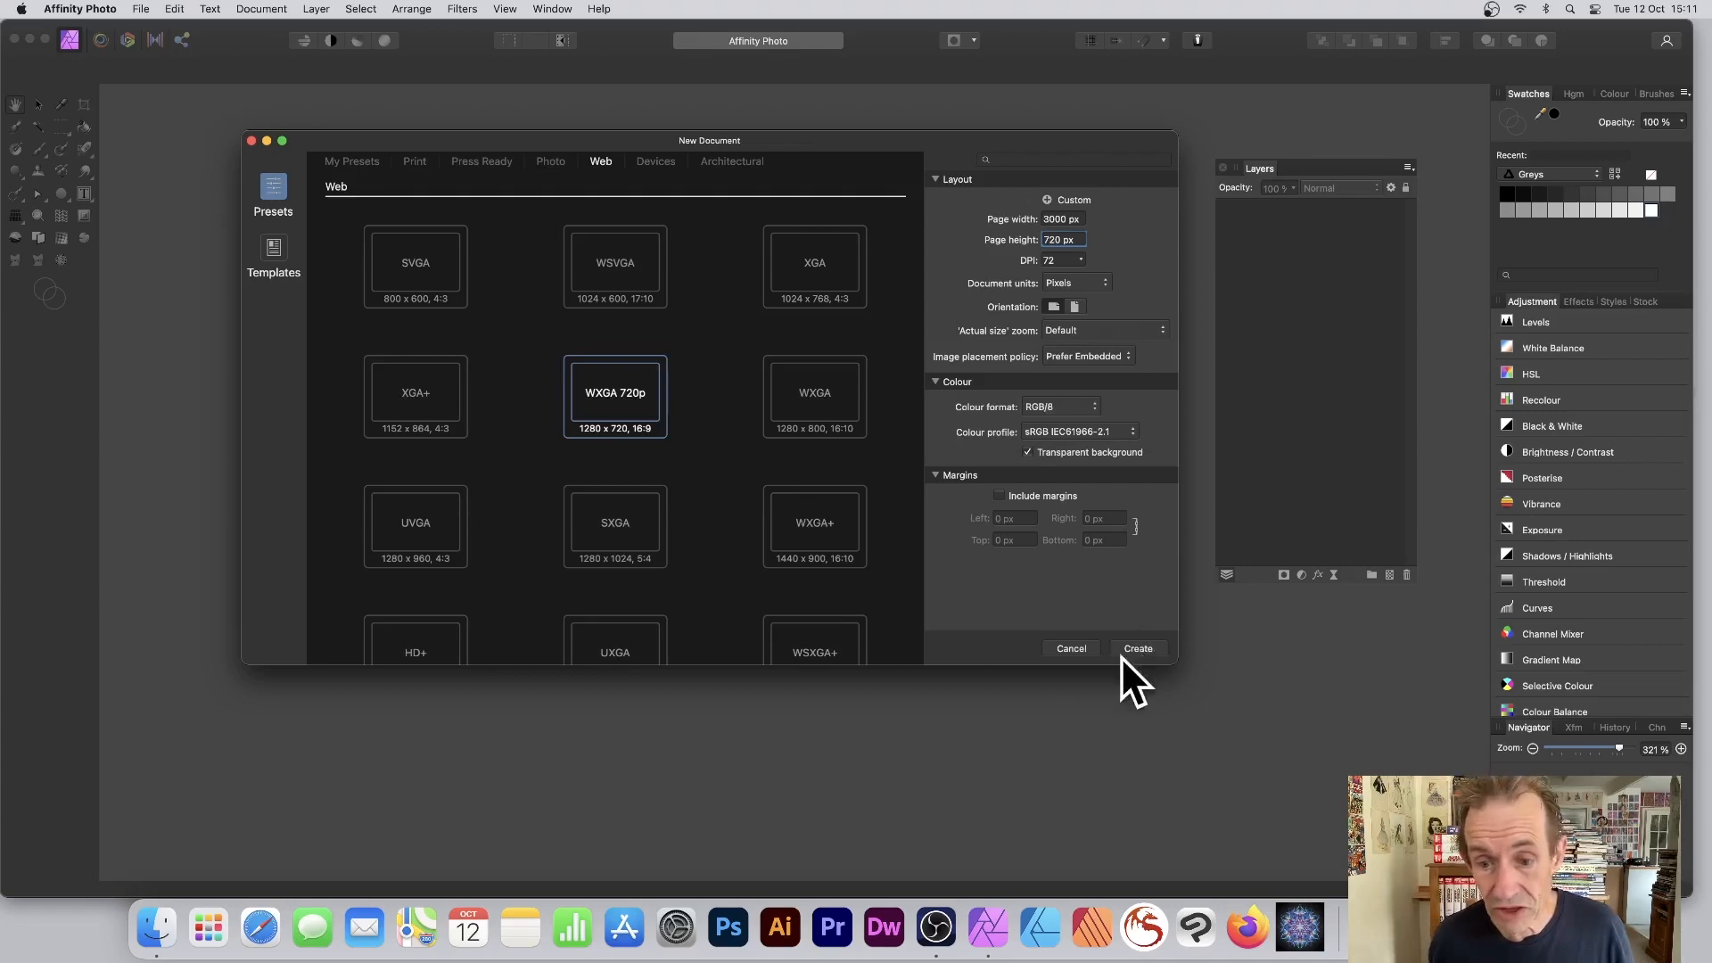
click(1152, 648)
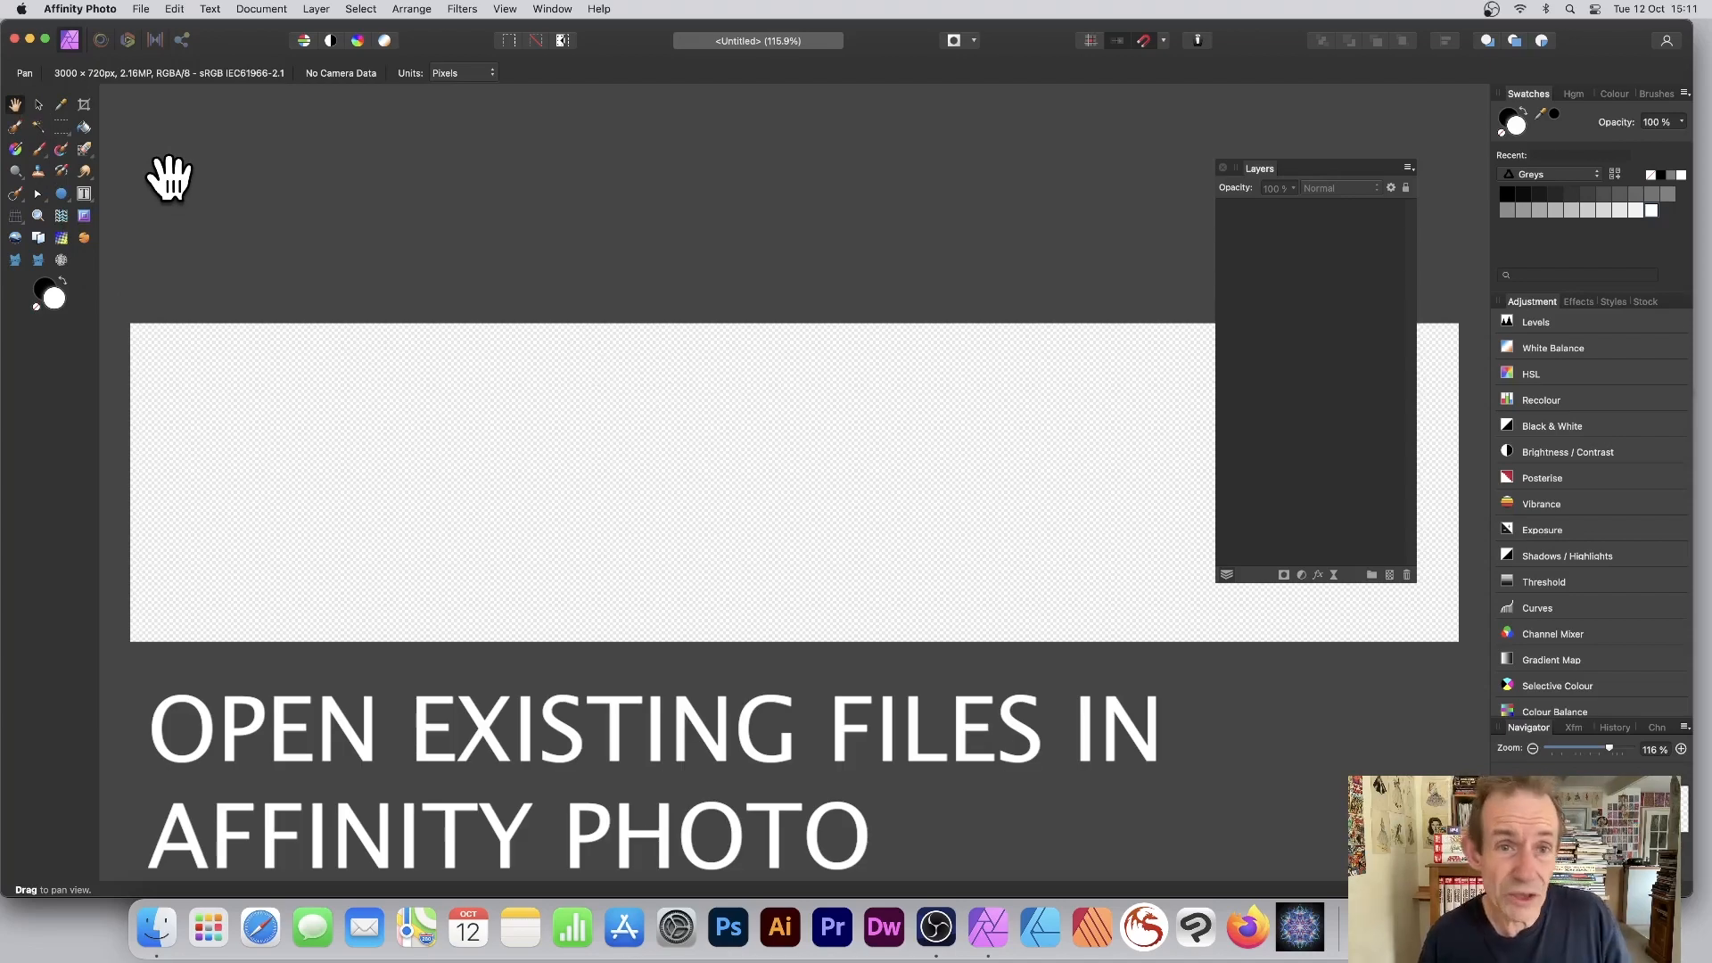
Step: Open the existing photo 100620121370.jpg from the 201206A0 folder
click(143, 11)
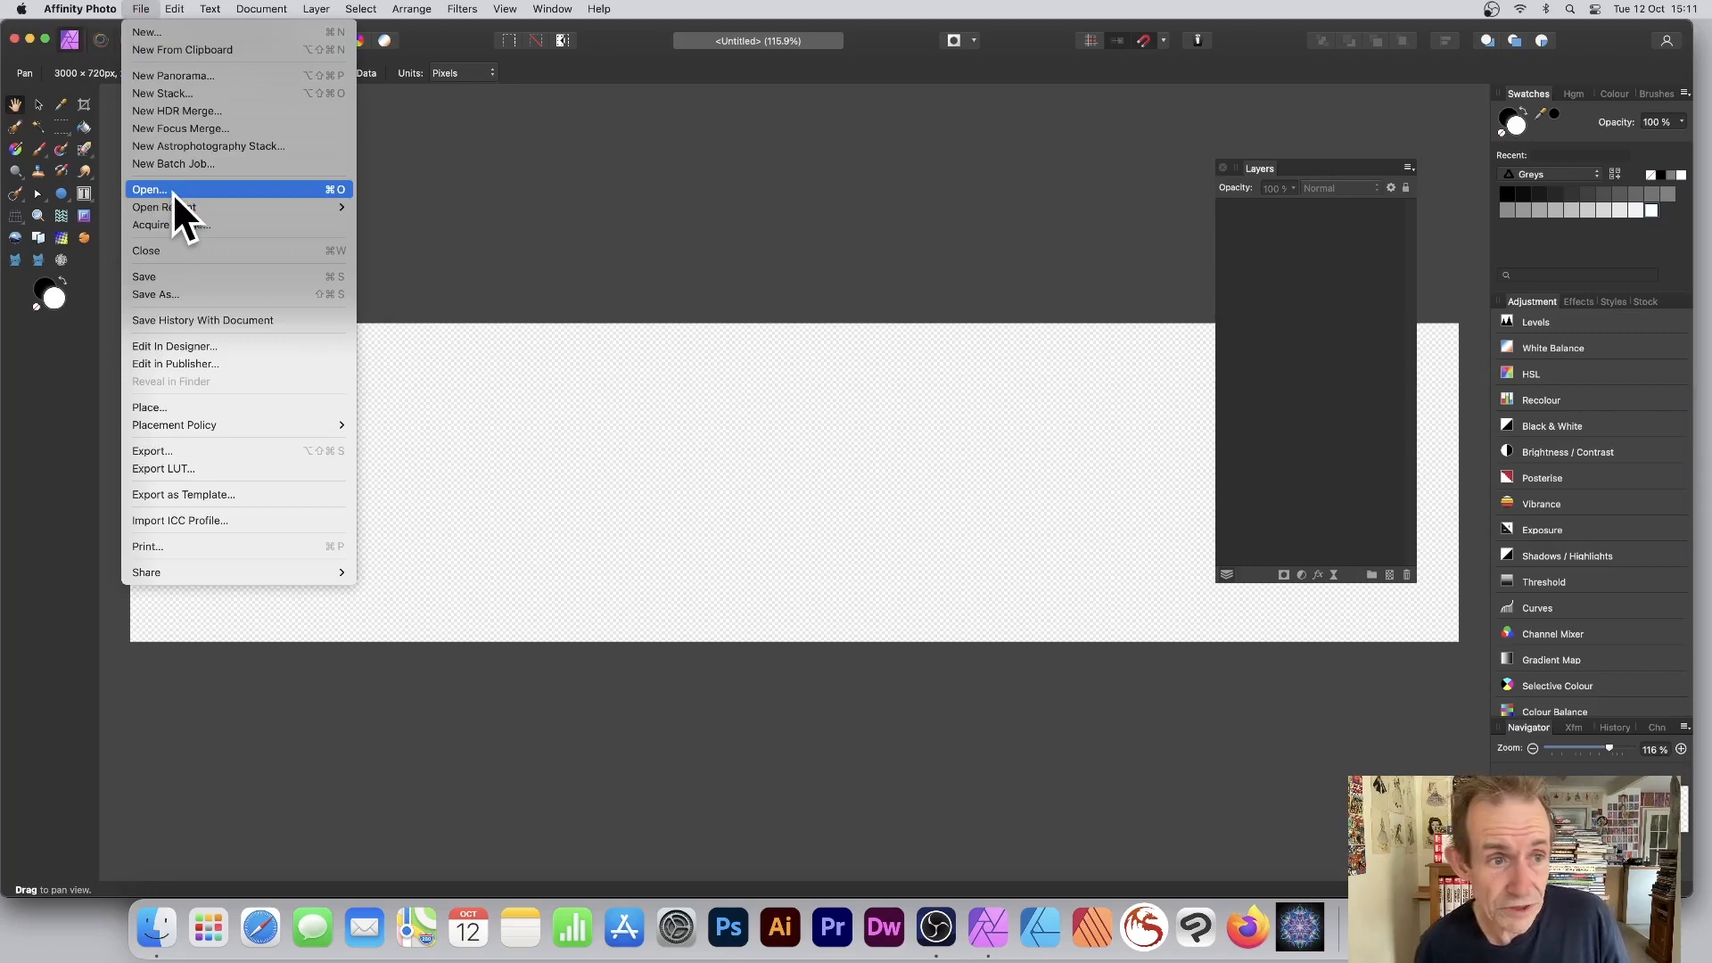
mouse_move(173, 203)
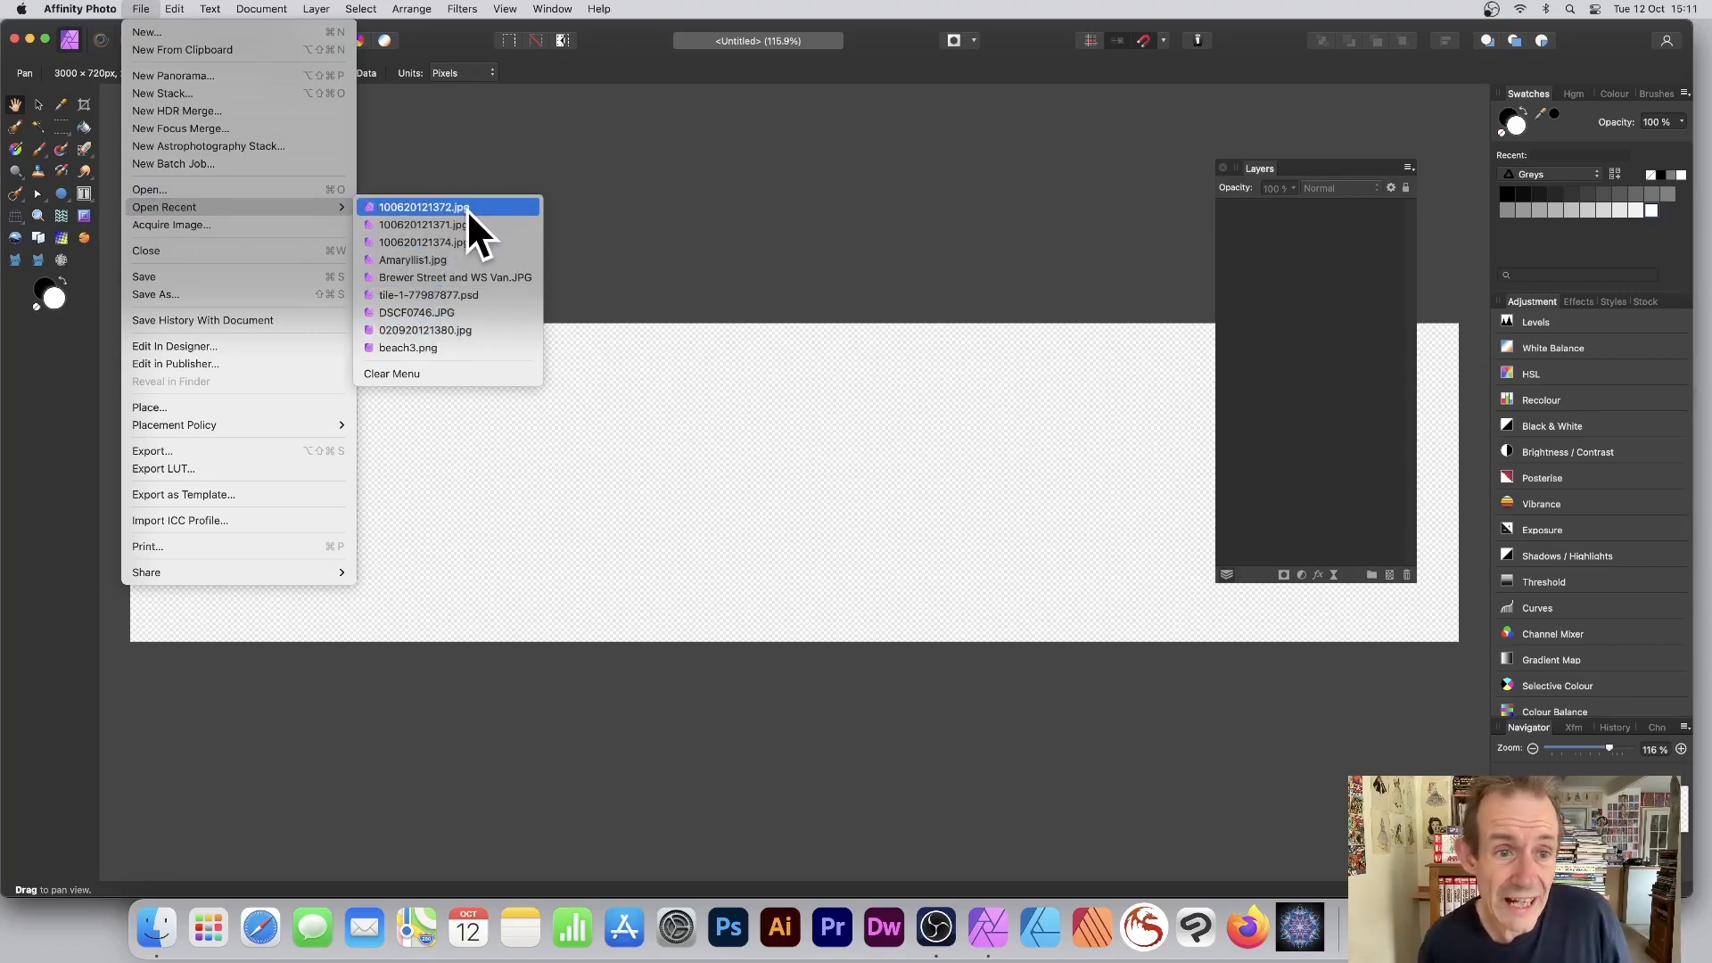
click(153, 187)
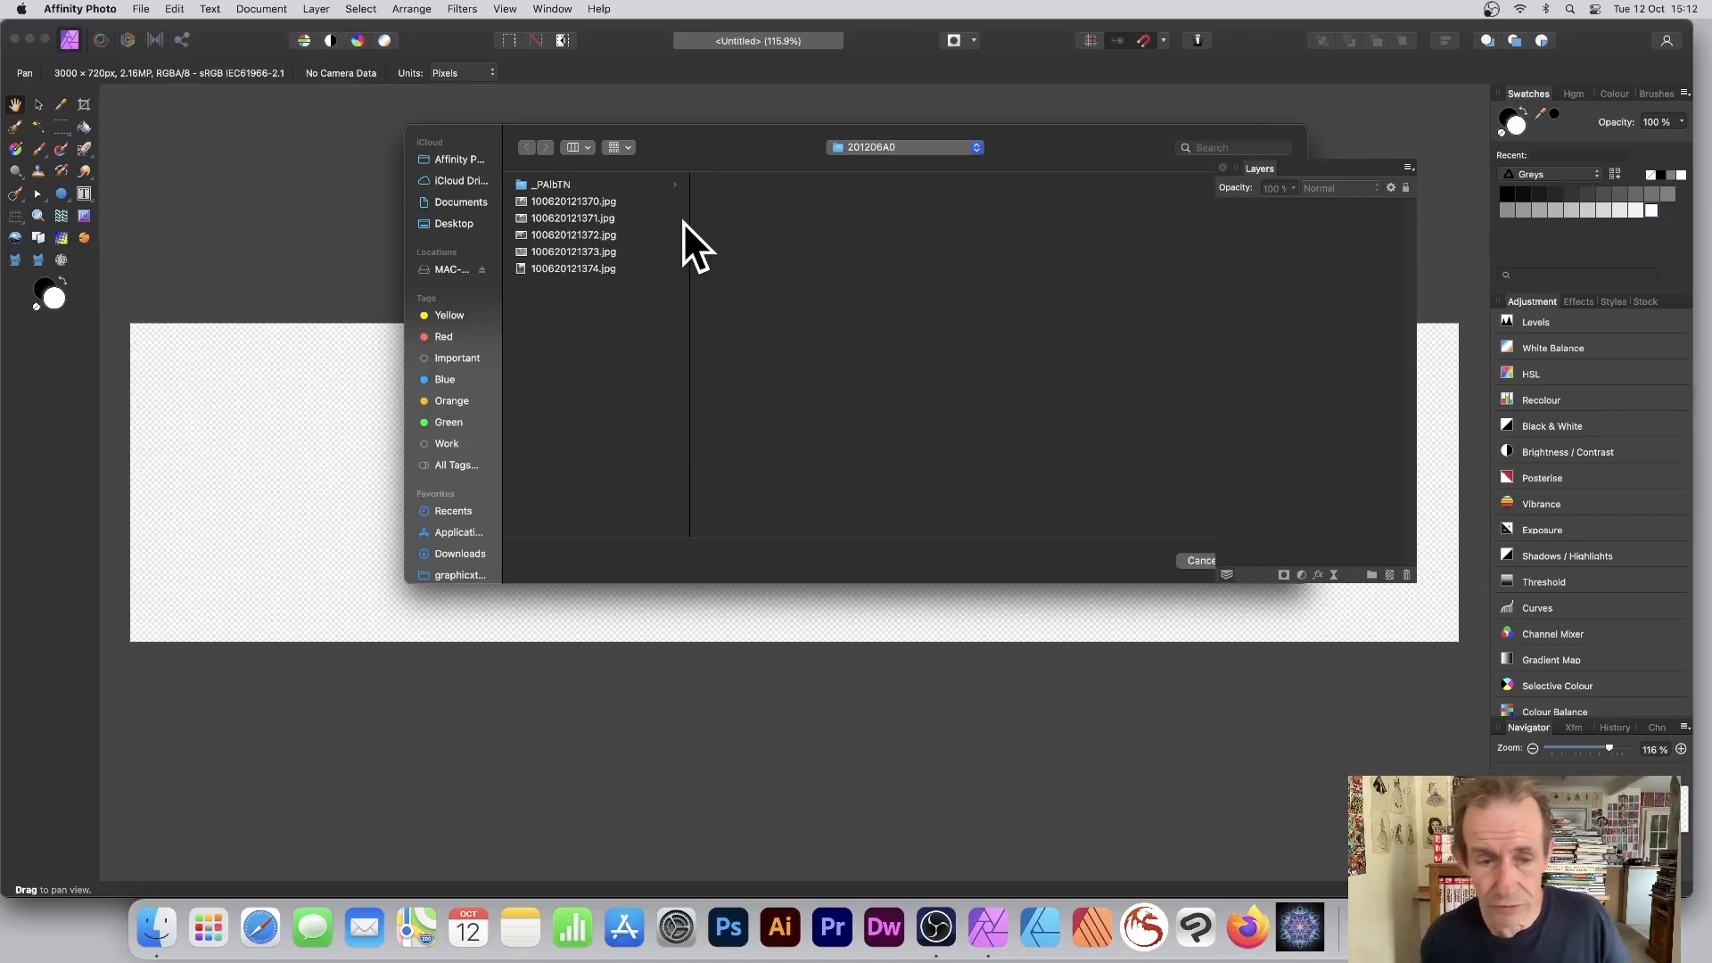
click(560, 200)
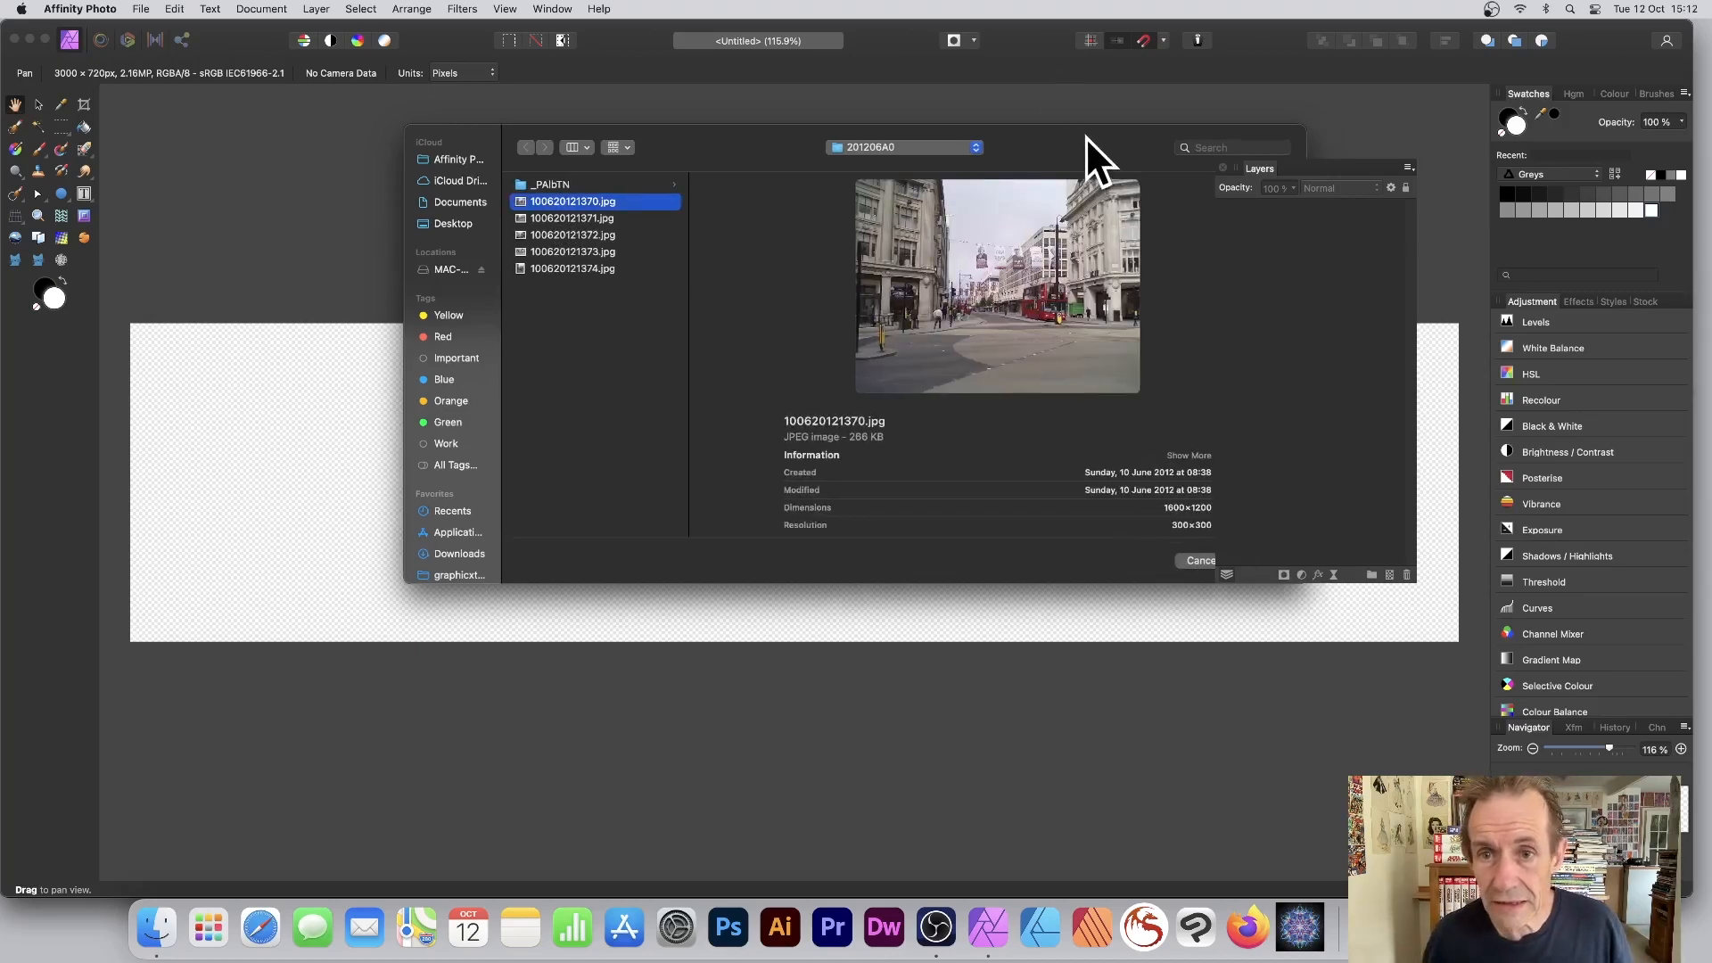
drag(1084, 137, 828, 131)
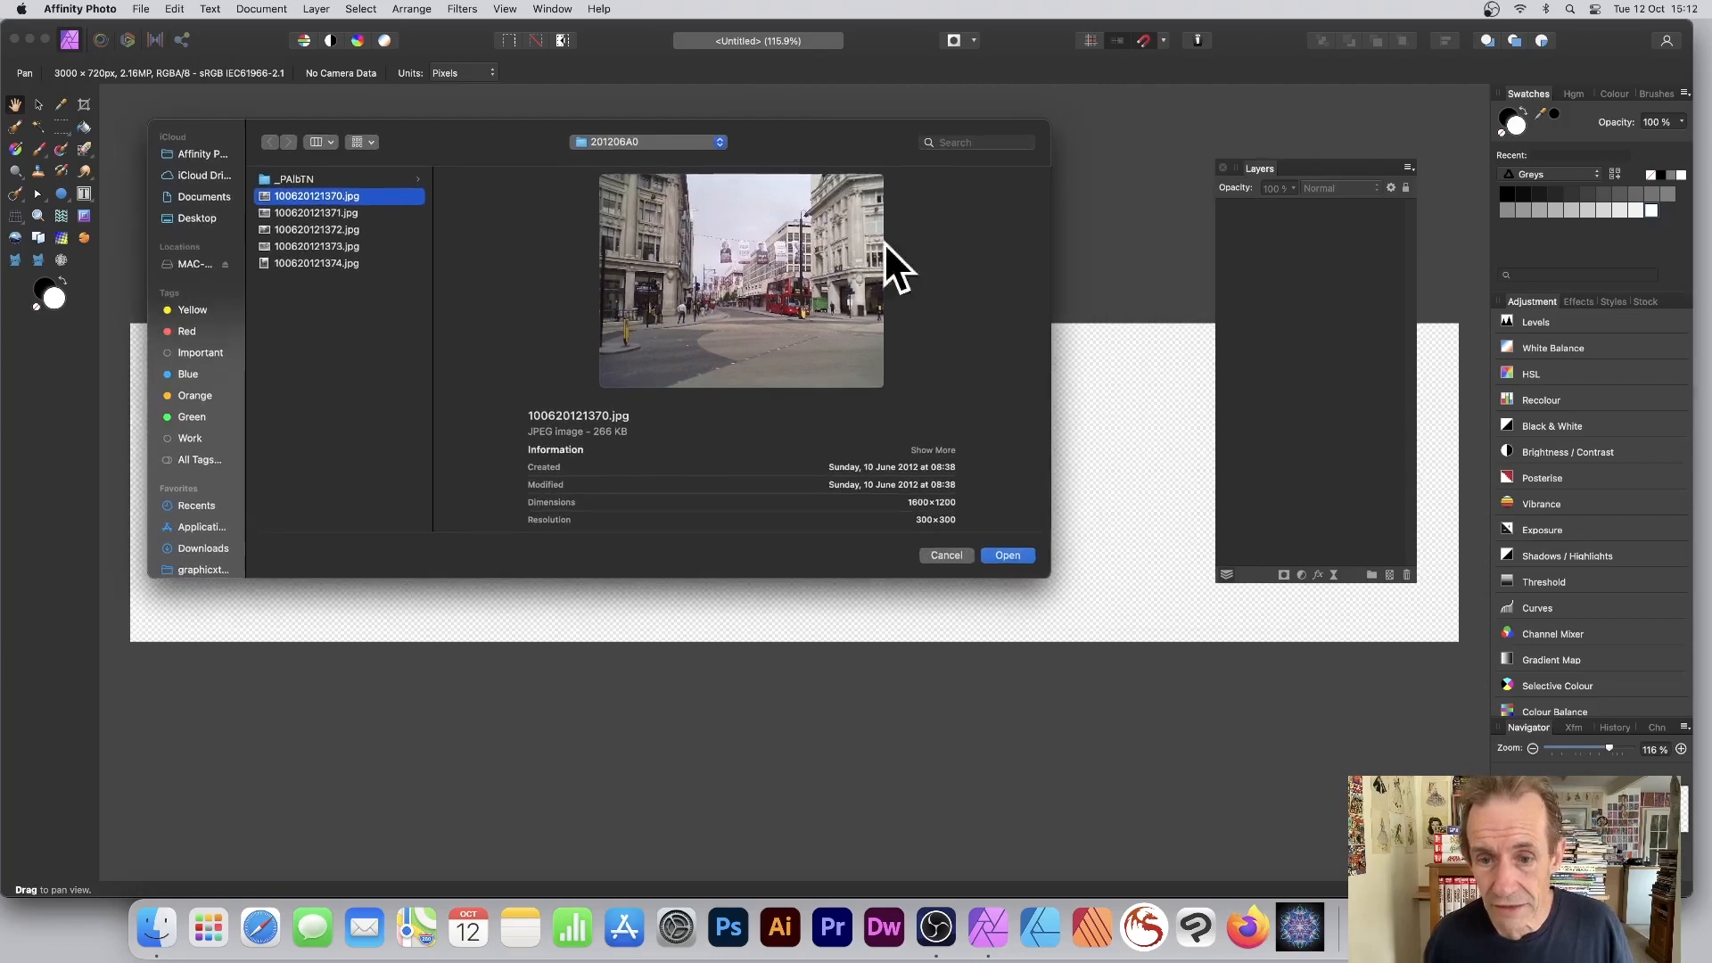
click(1020, 556)
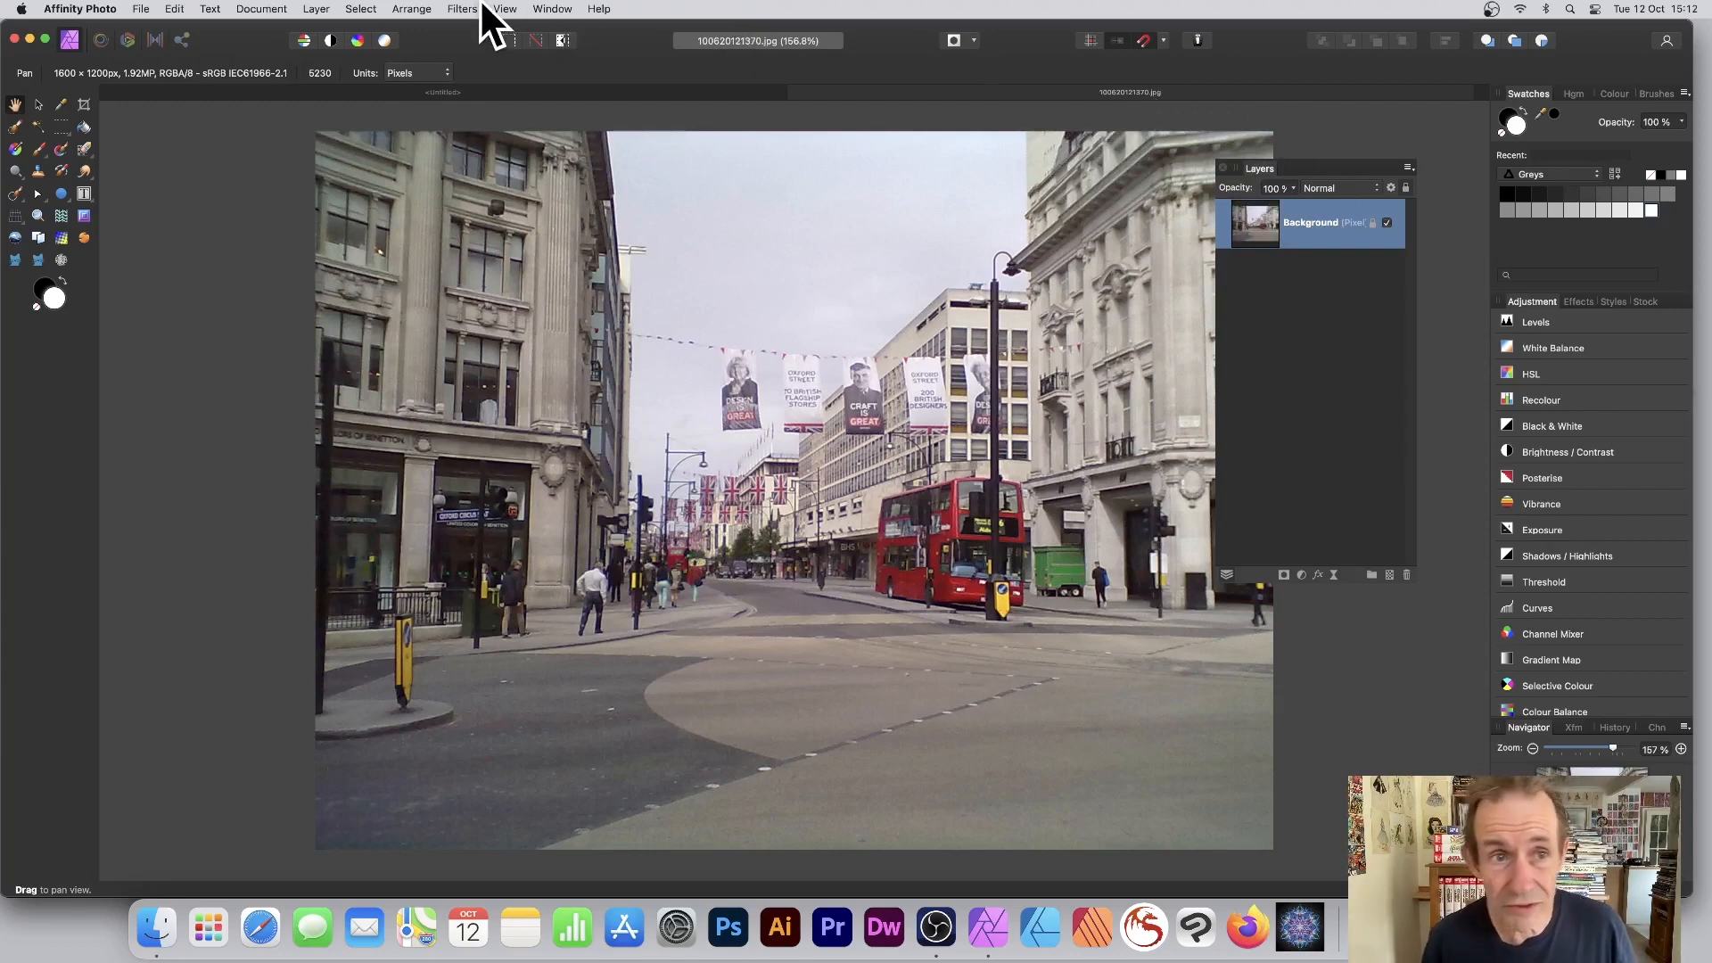
Step: Review the list of Studio panels that can be shown or hidden, without changing any
click(504, 9)
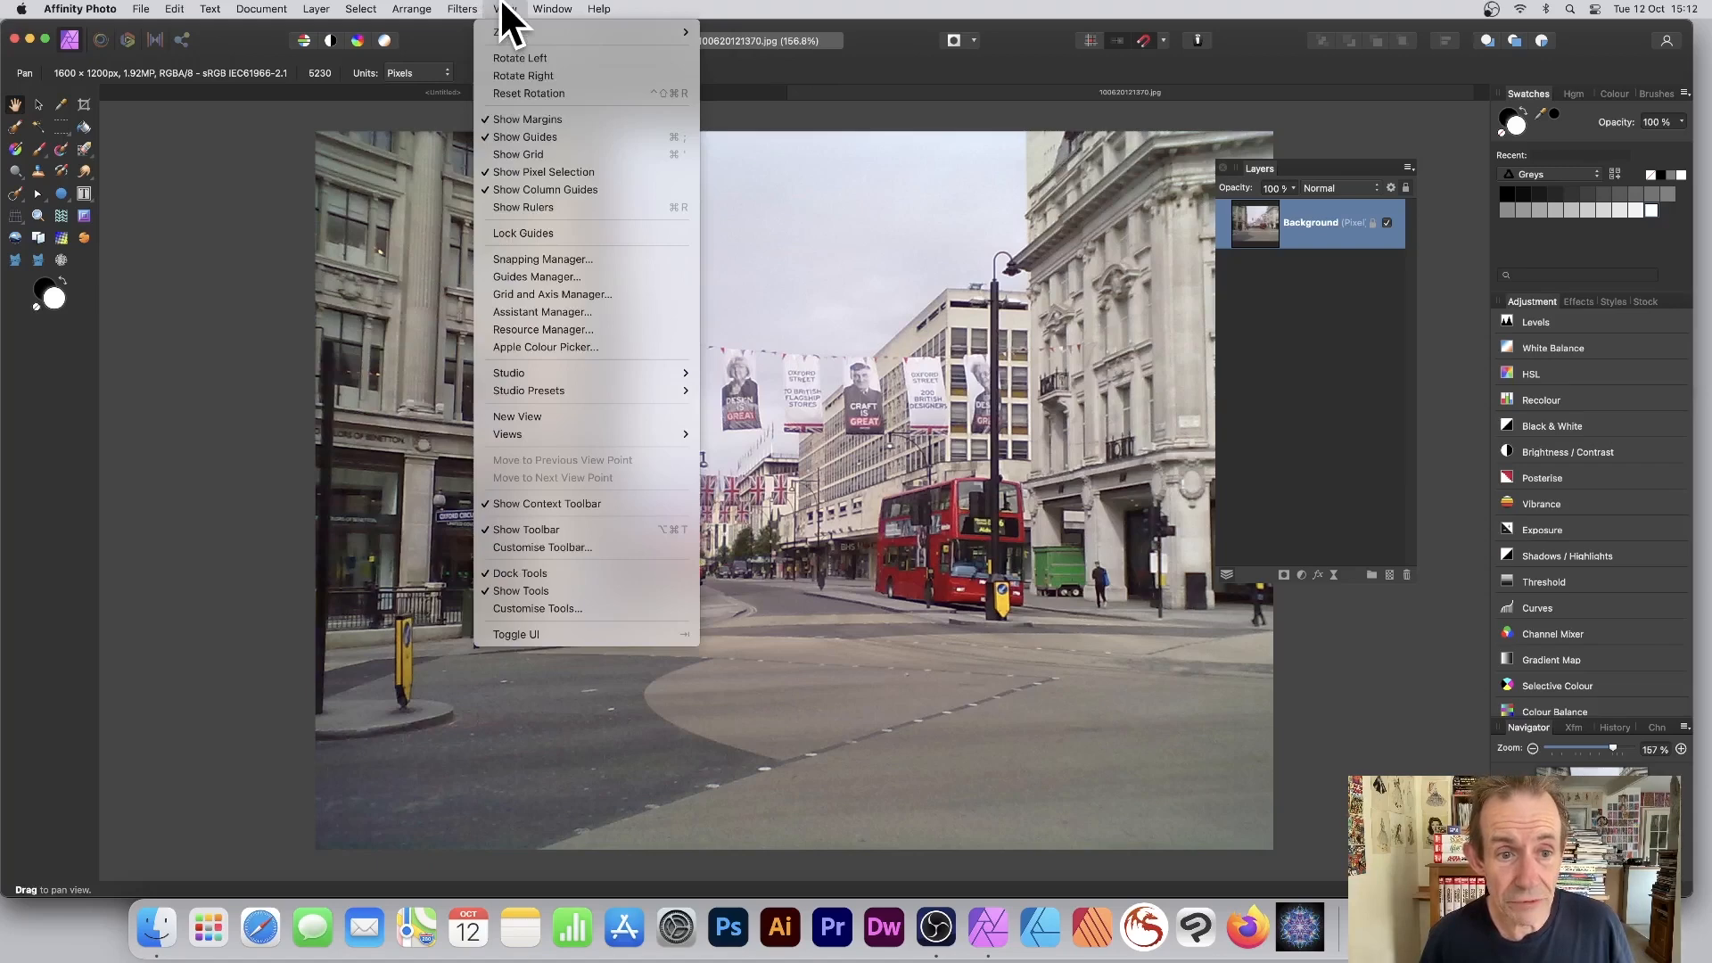
mouse_move(551, 377)
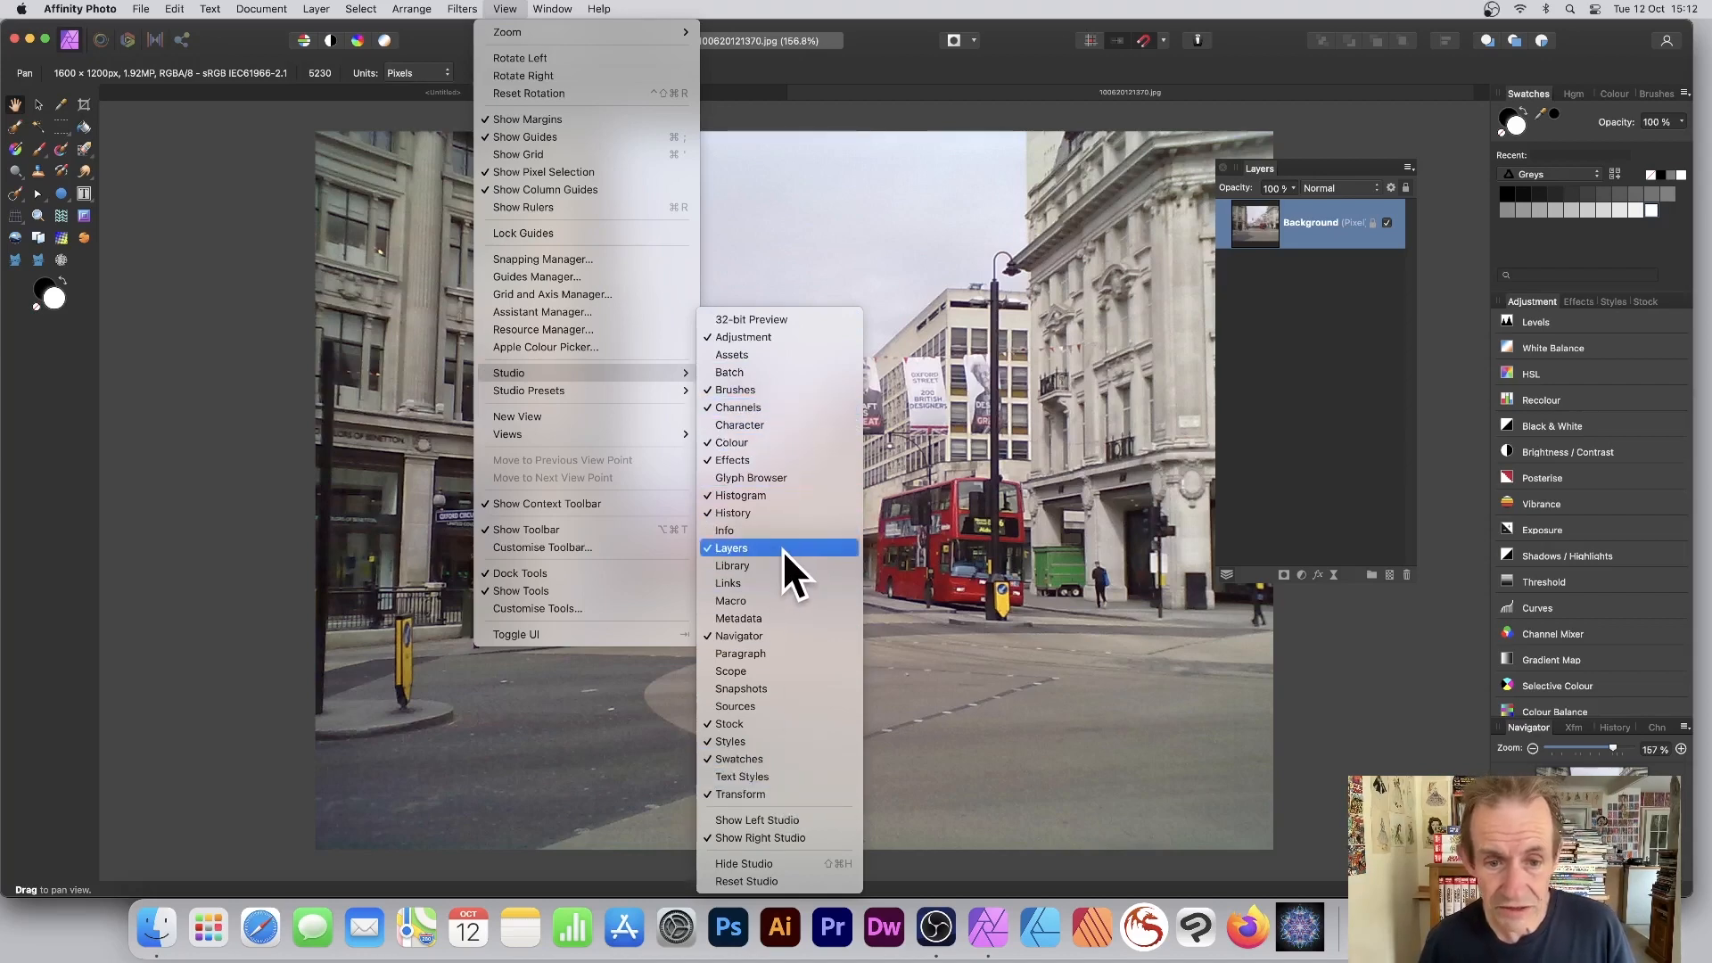
click(1388, 367)
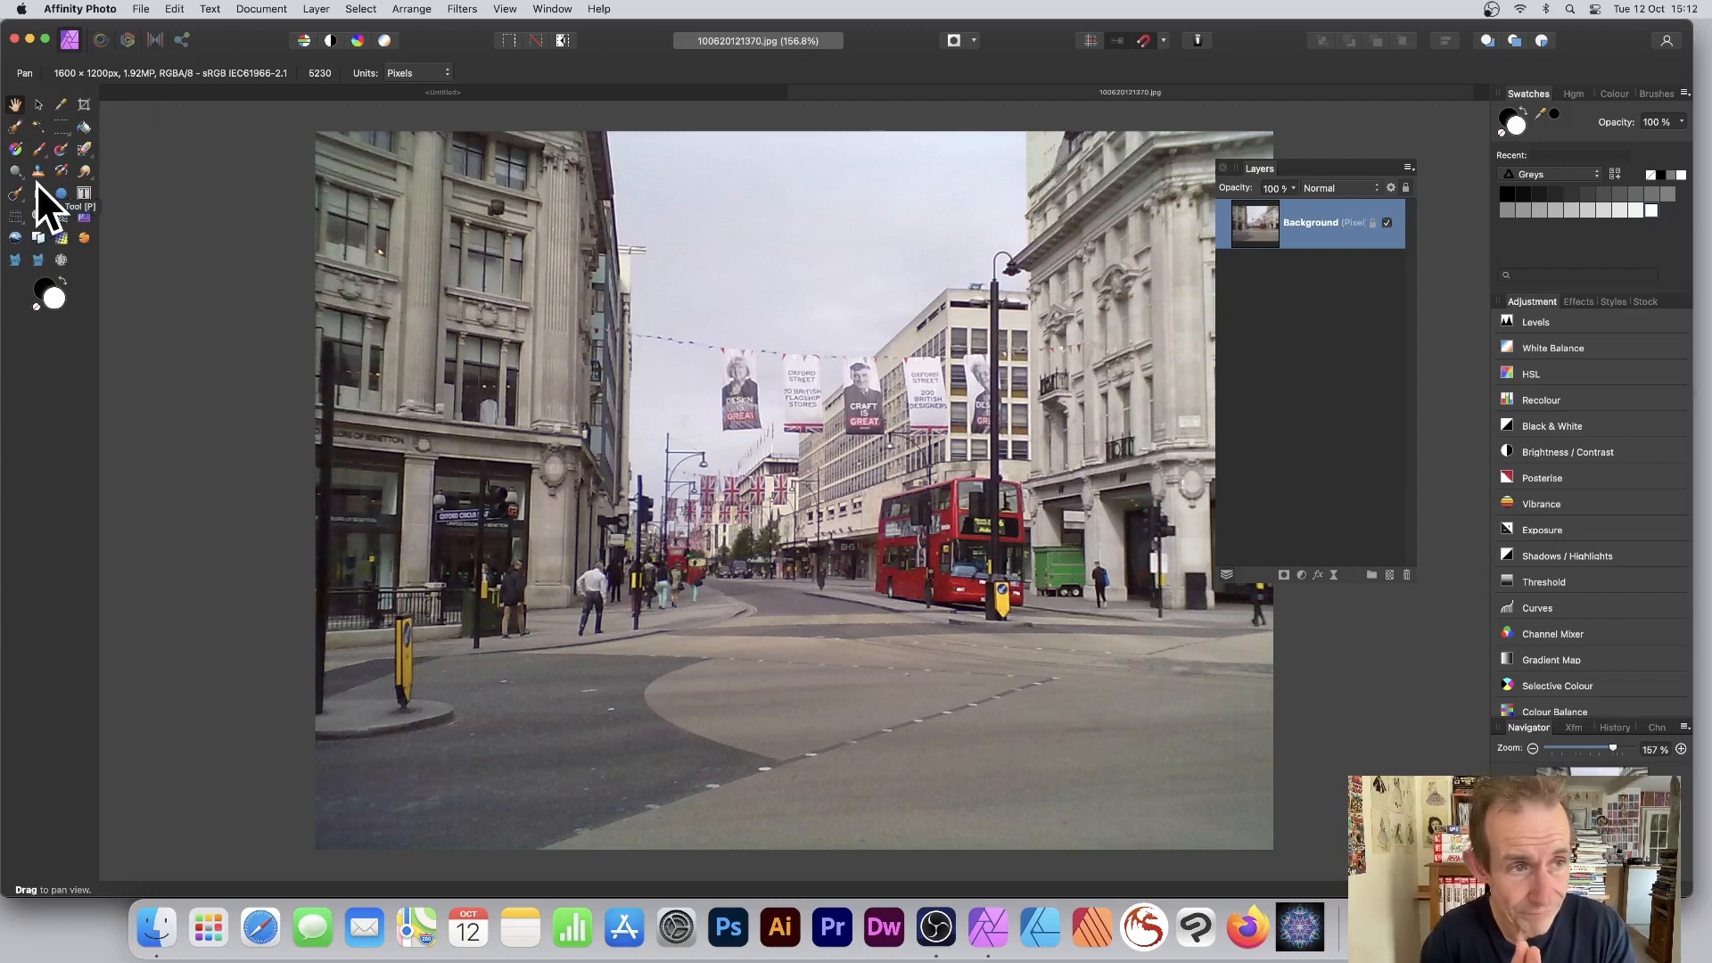
Step: Hide the context toolbar and show it again
click(504, 9)
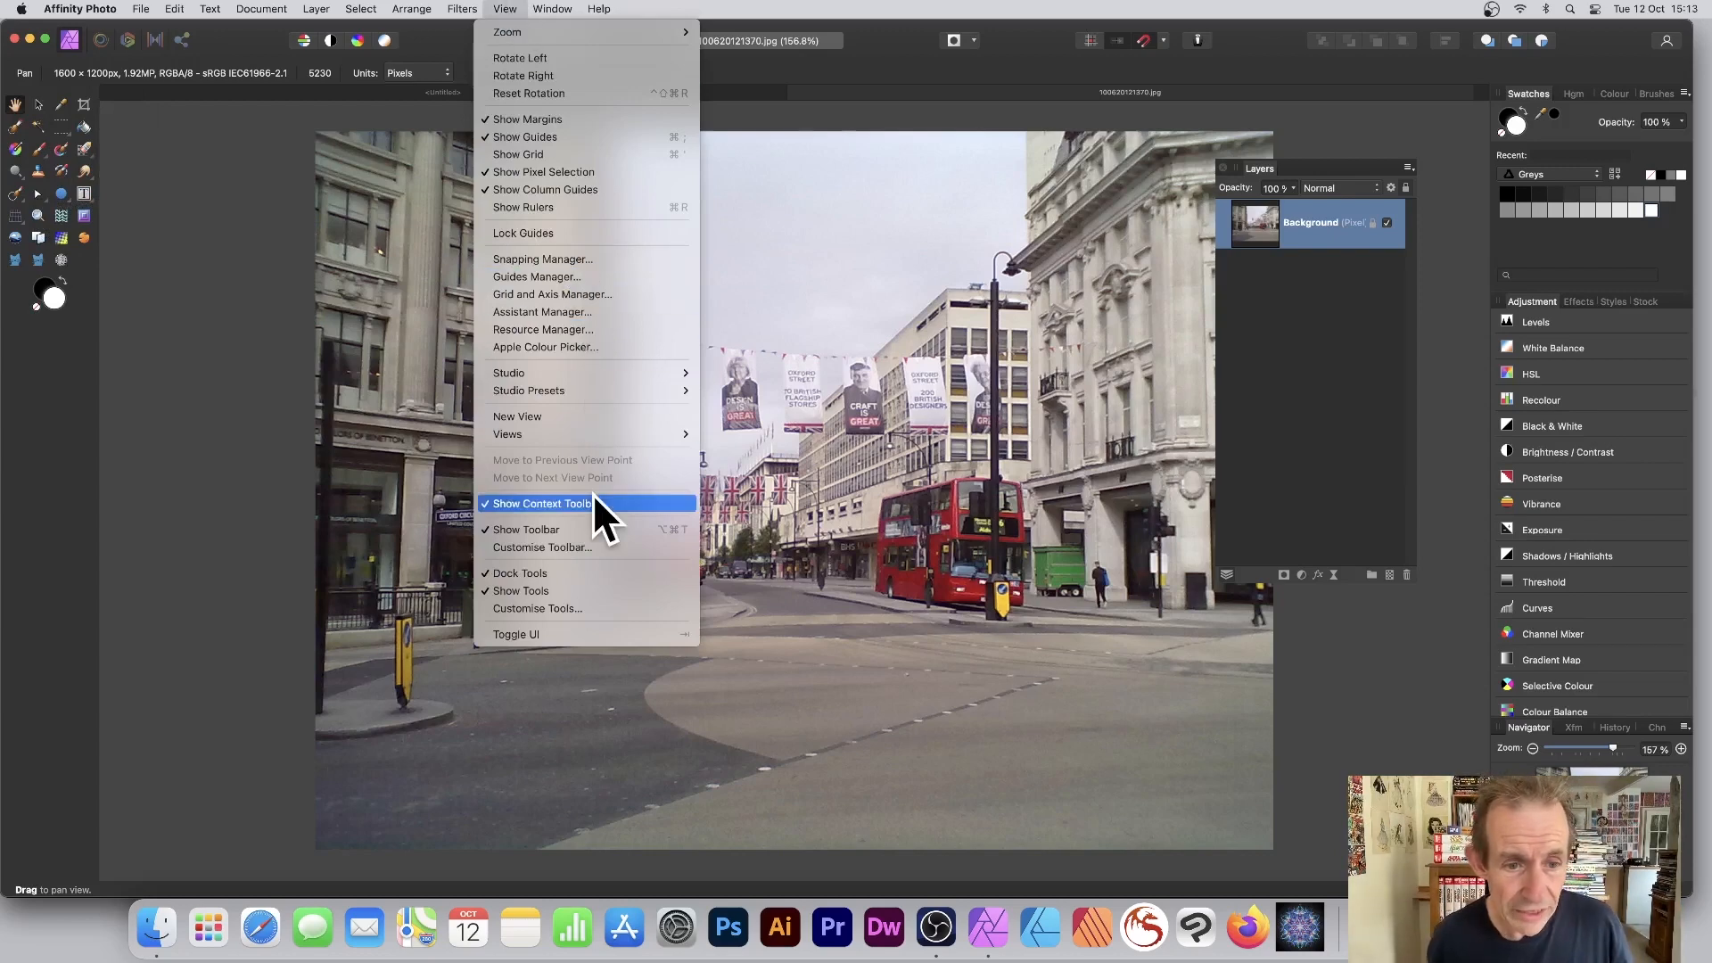
click(549, 505)
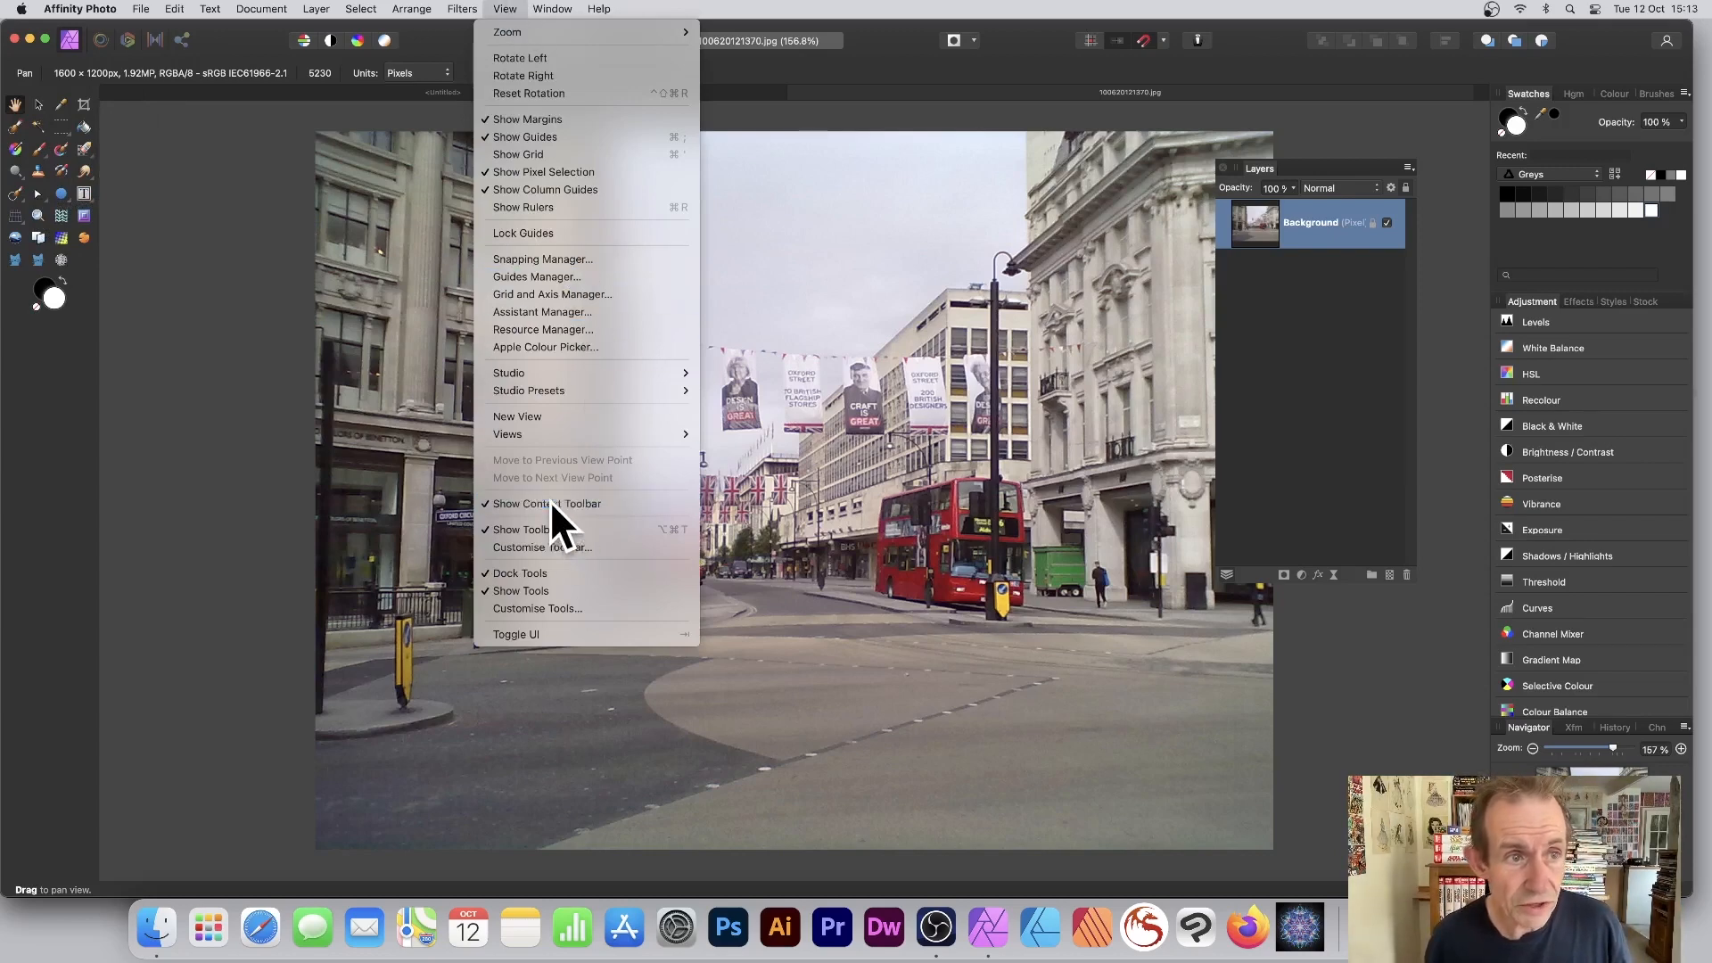
click(504, 10)
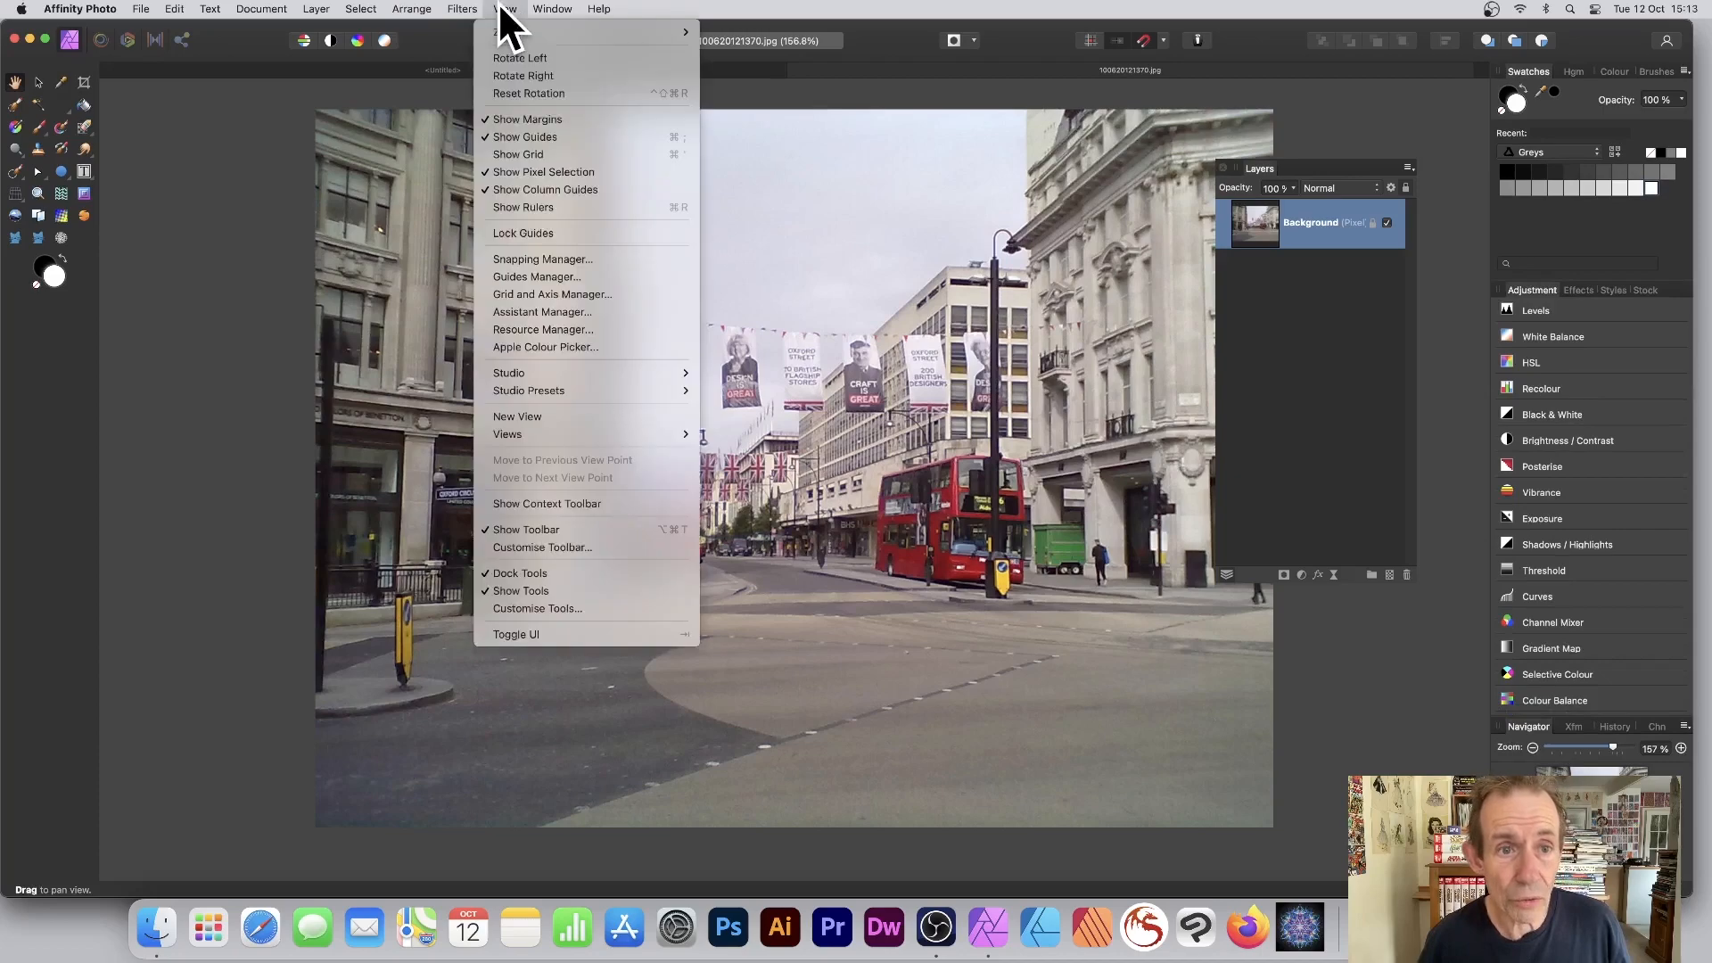
click(548, 504)
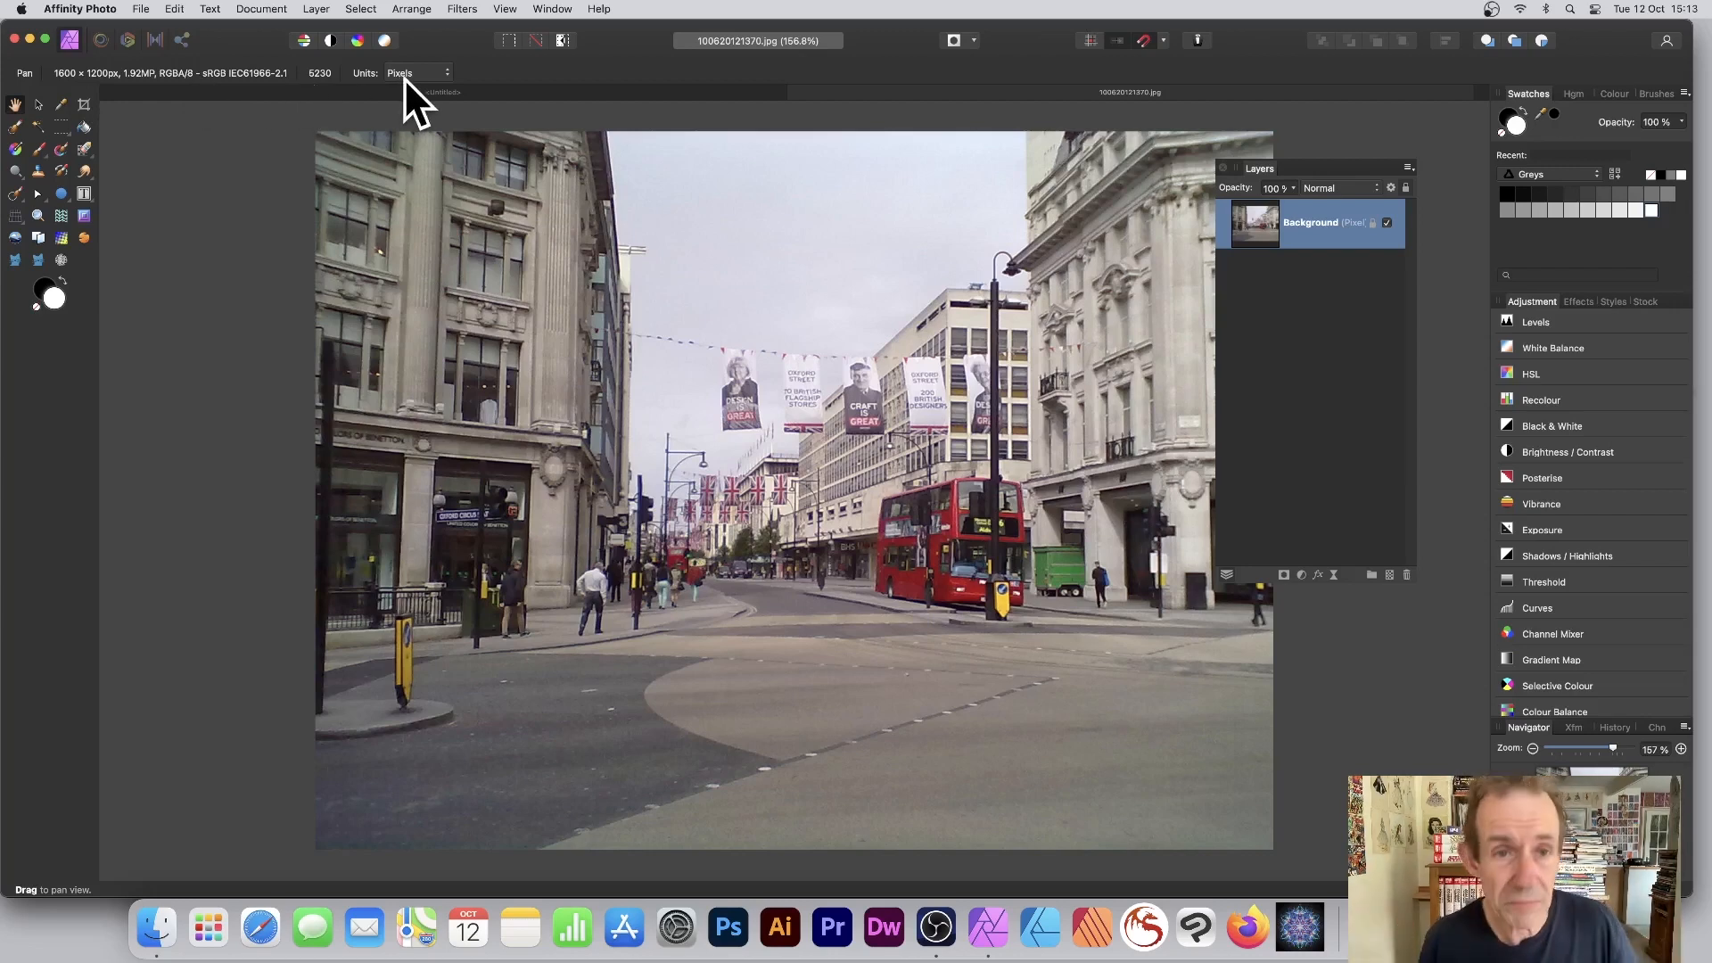
Step: Hide the main toolbar and the context toolbar, switching to the Paint Brush tool in between
click(506, 11)
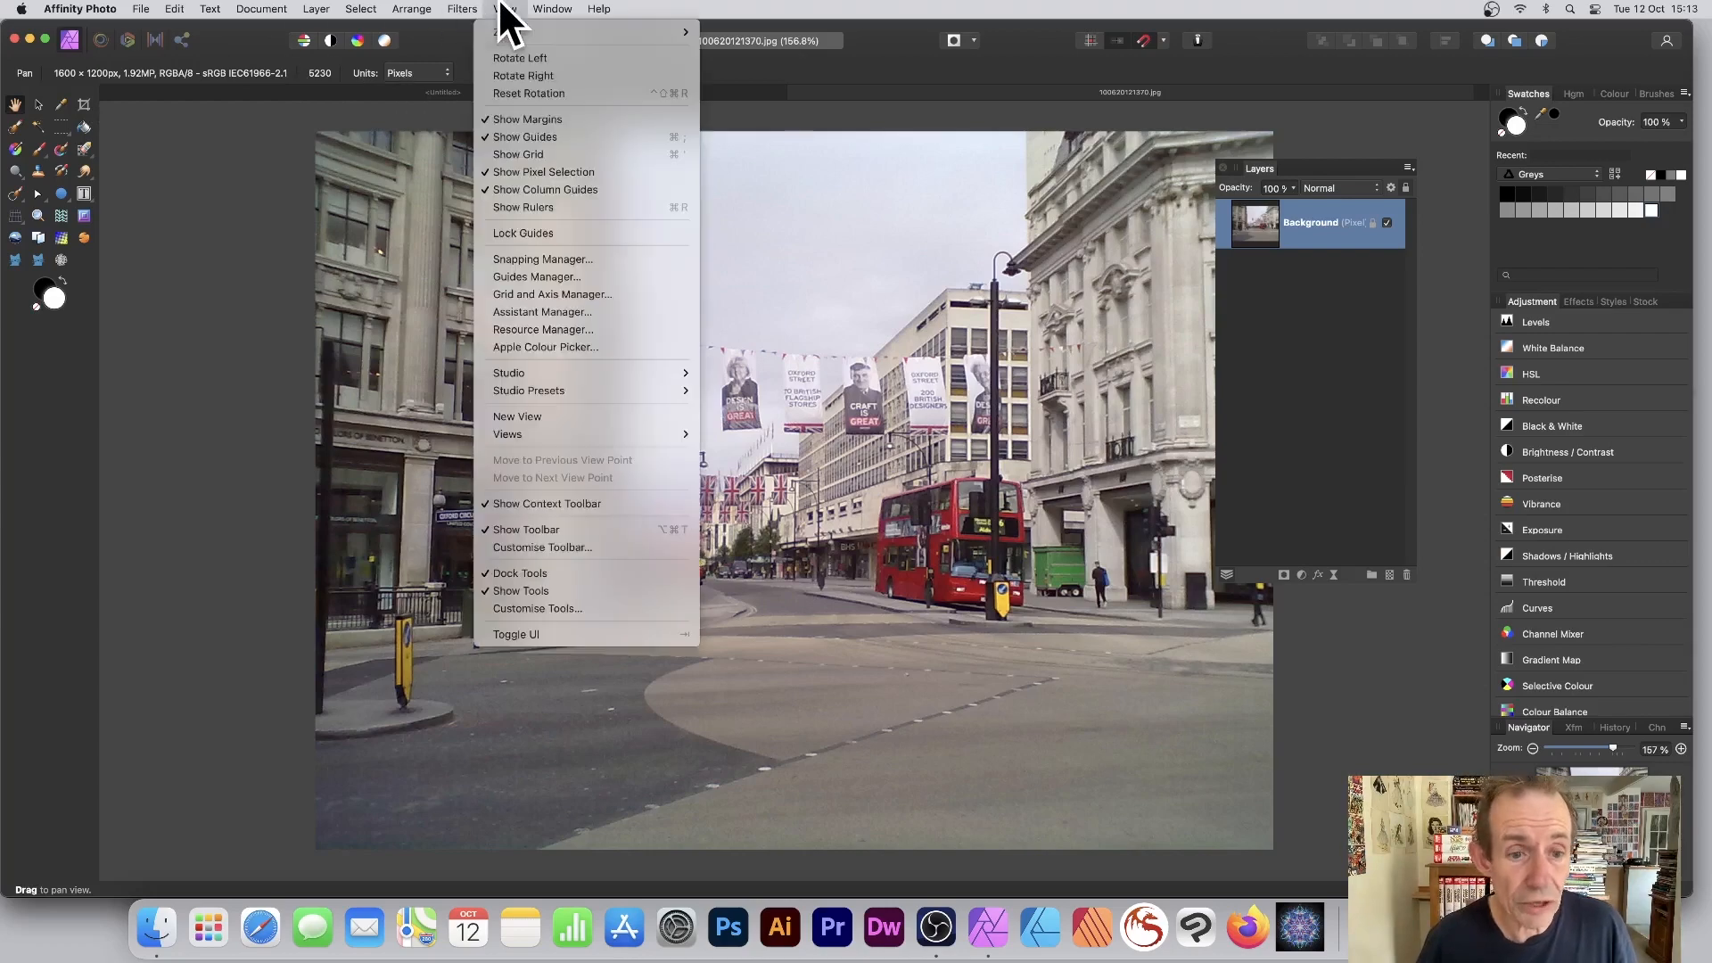
click(560, 530)
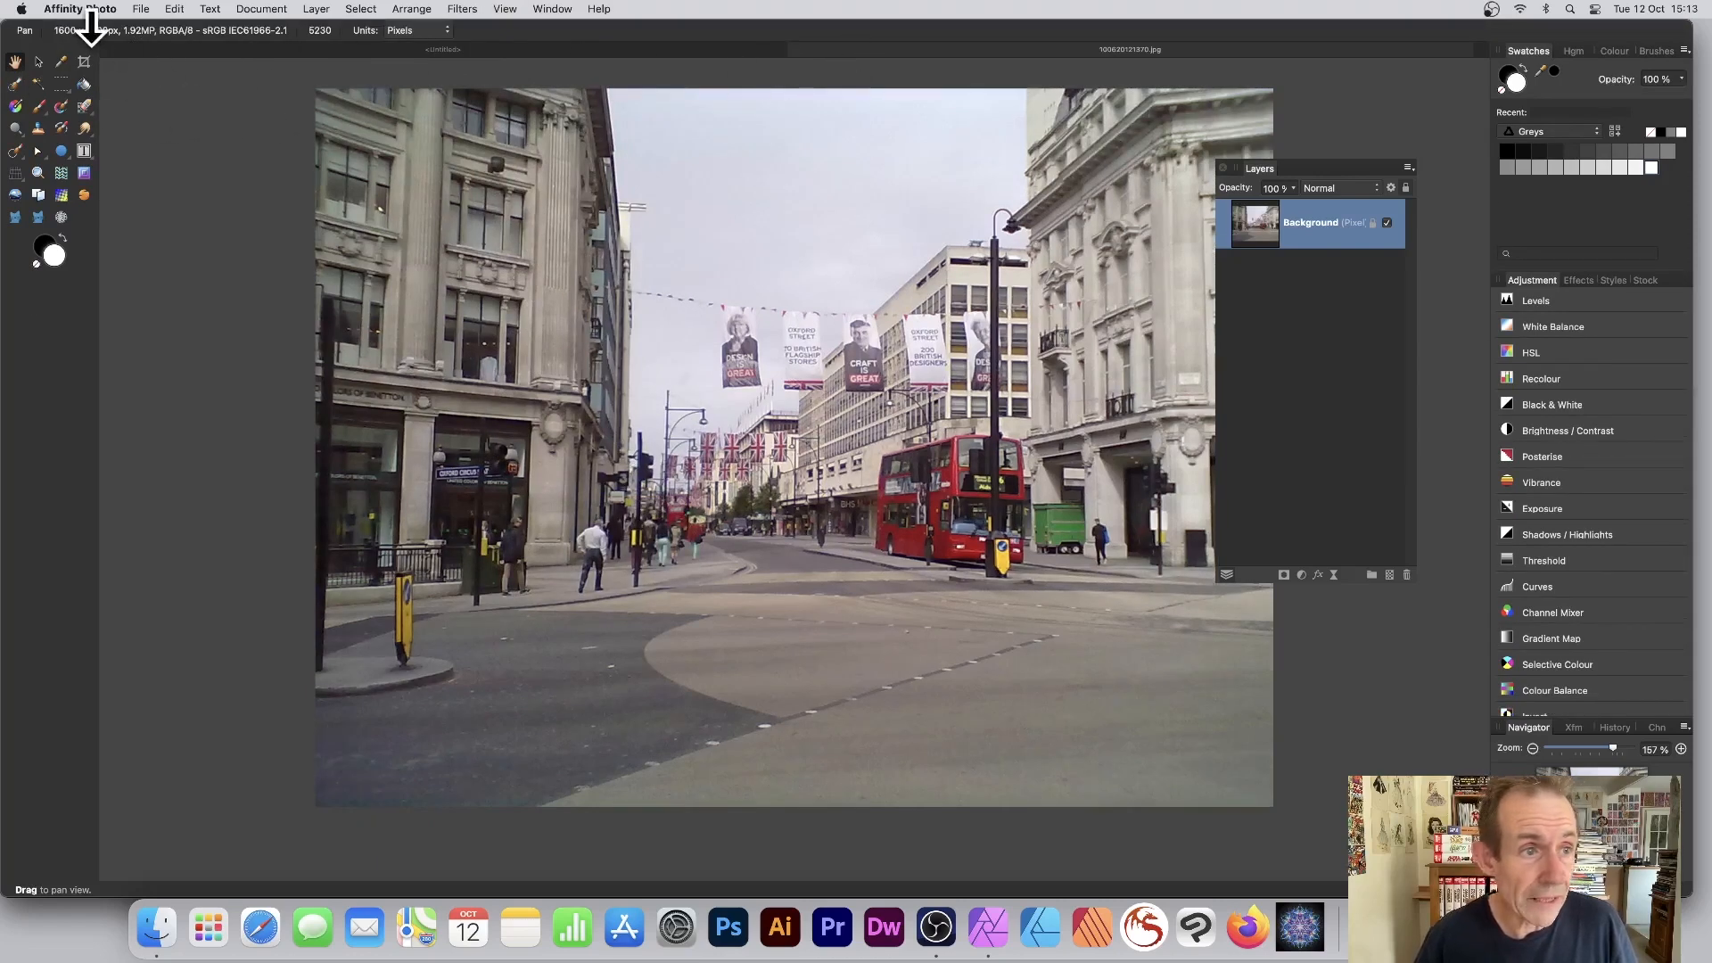
click(39, 105)
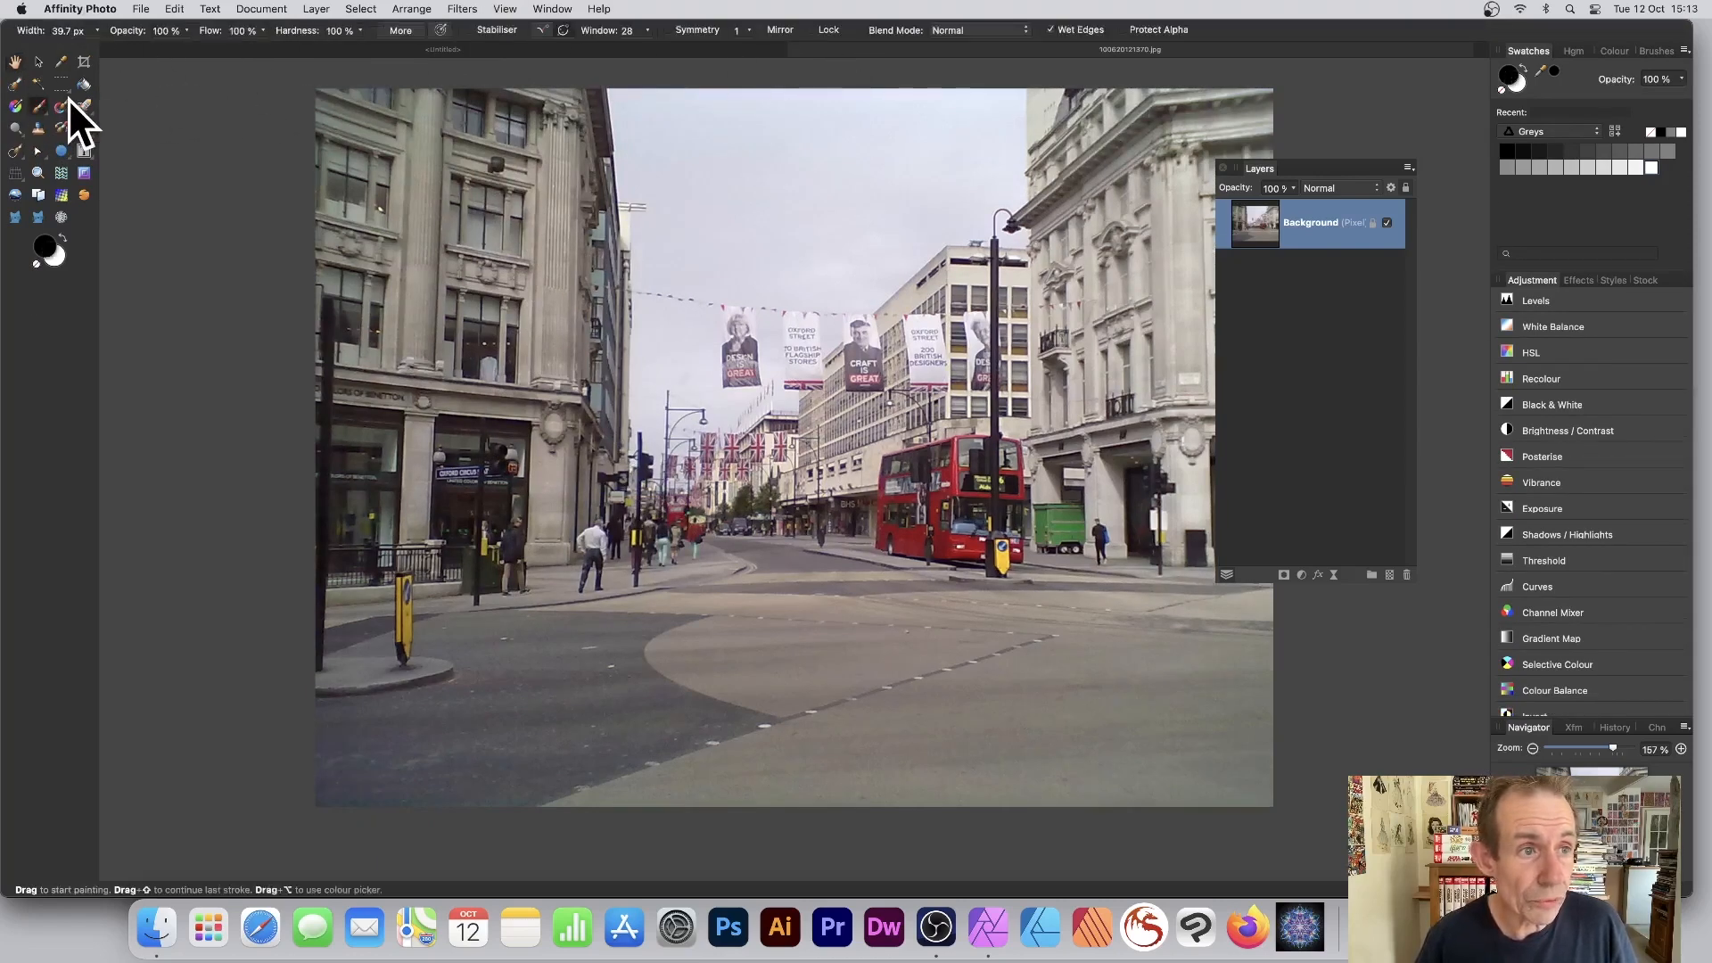
click(505, 8)
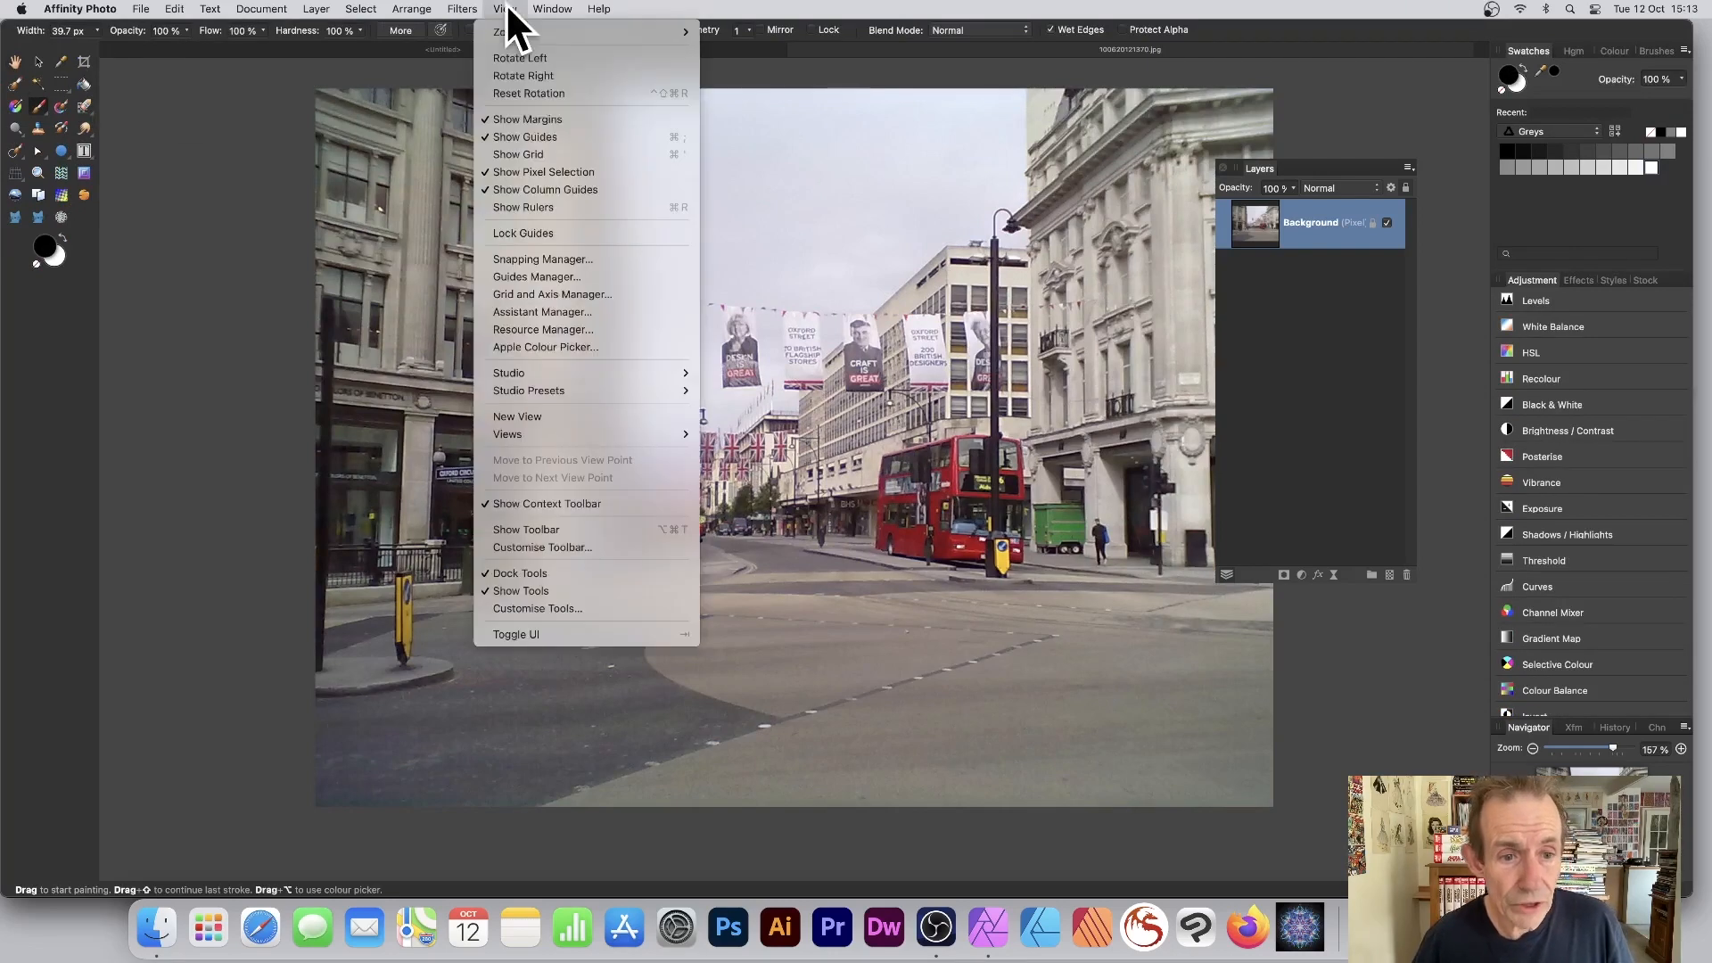
click(548, 501)
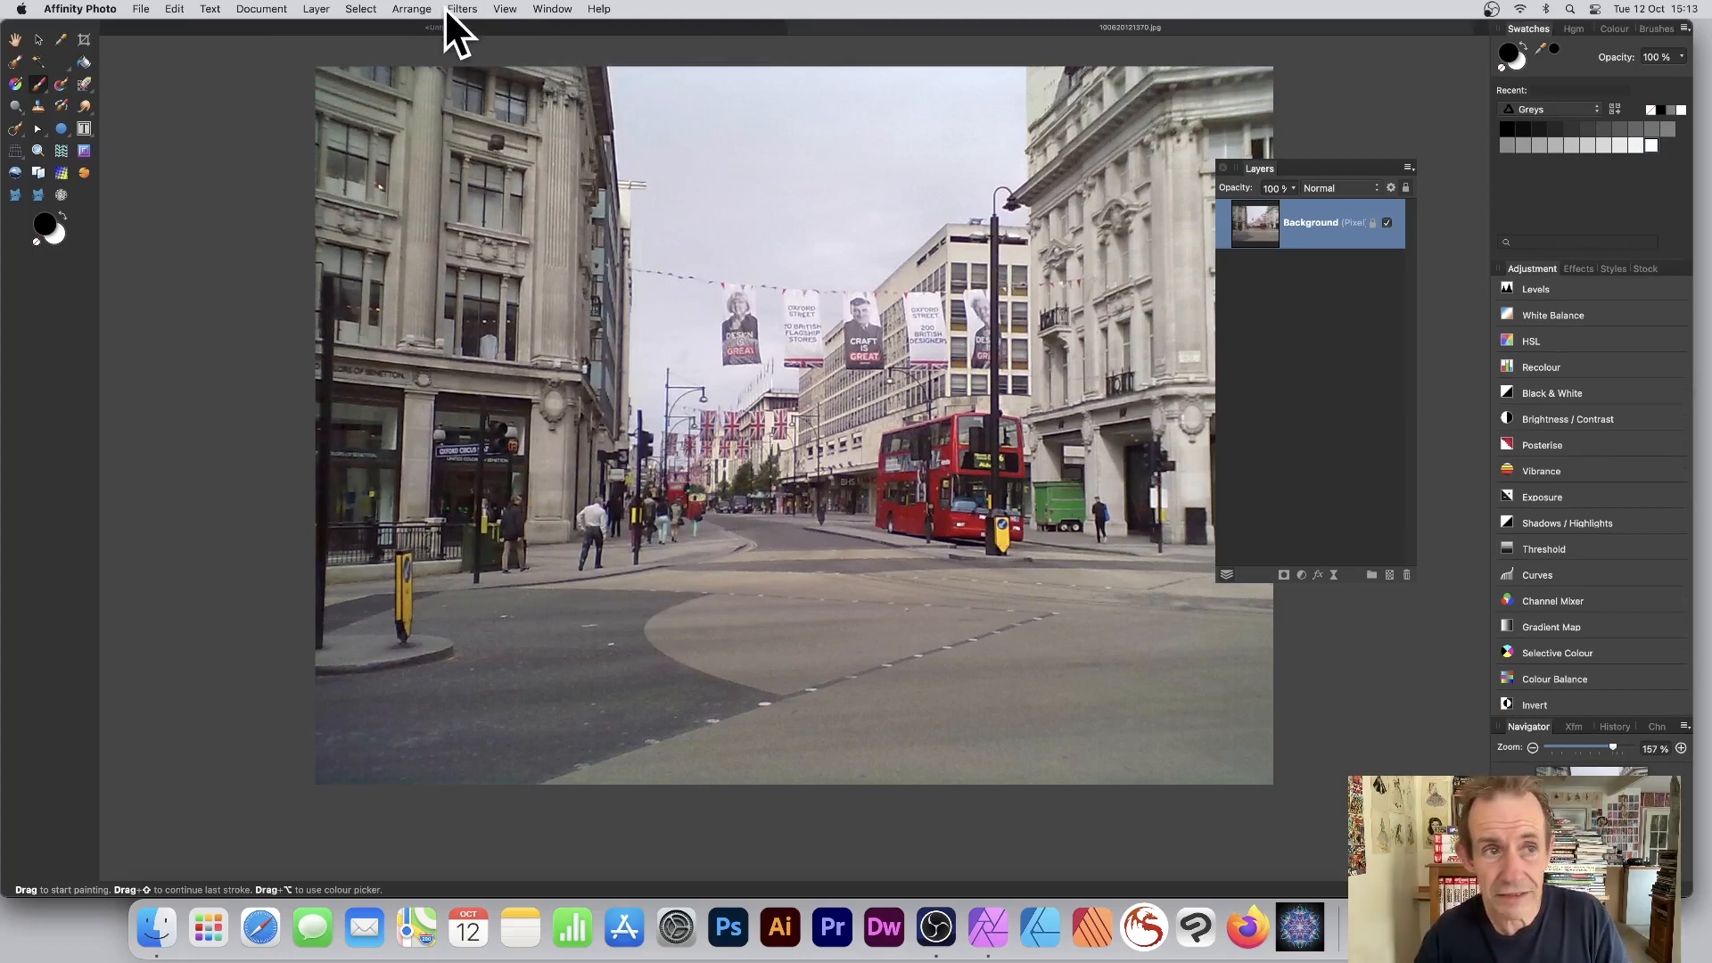
Step: Restore the main toolbar and the context toolbar
click(500, 8)
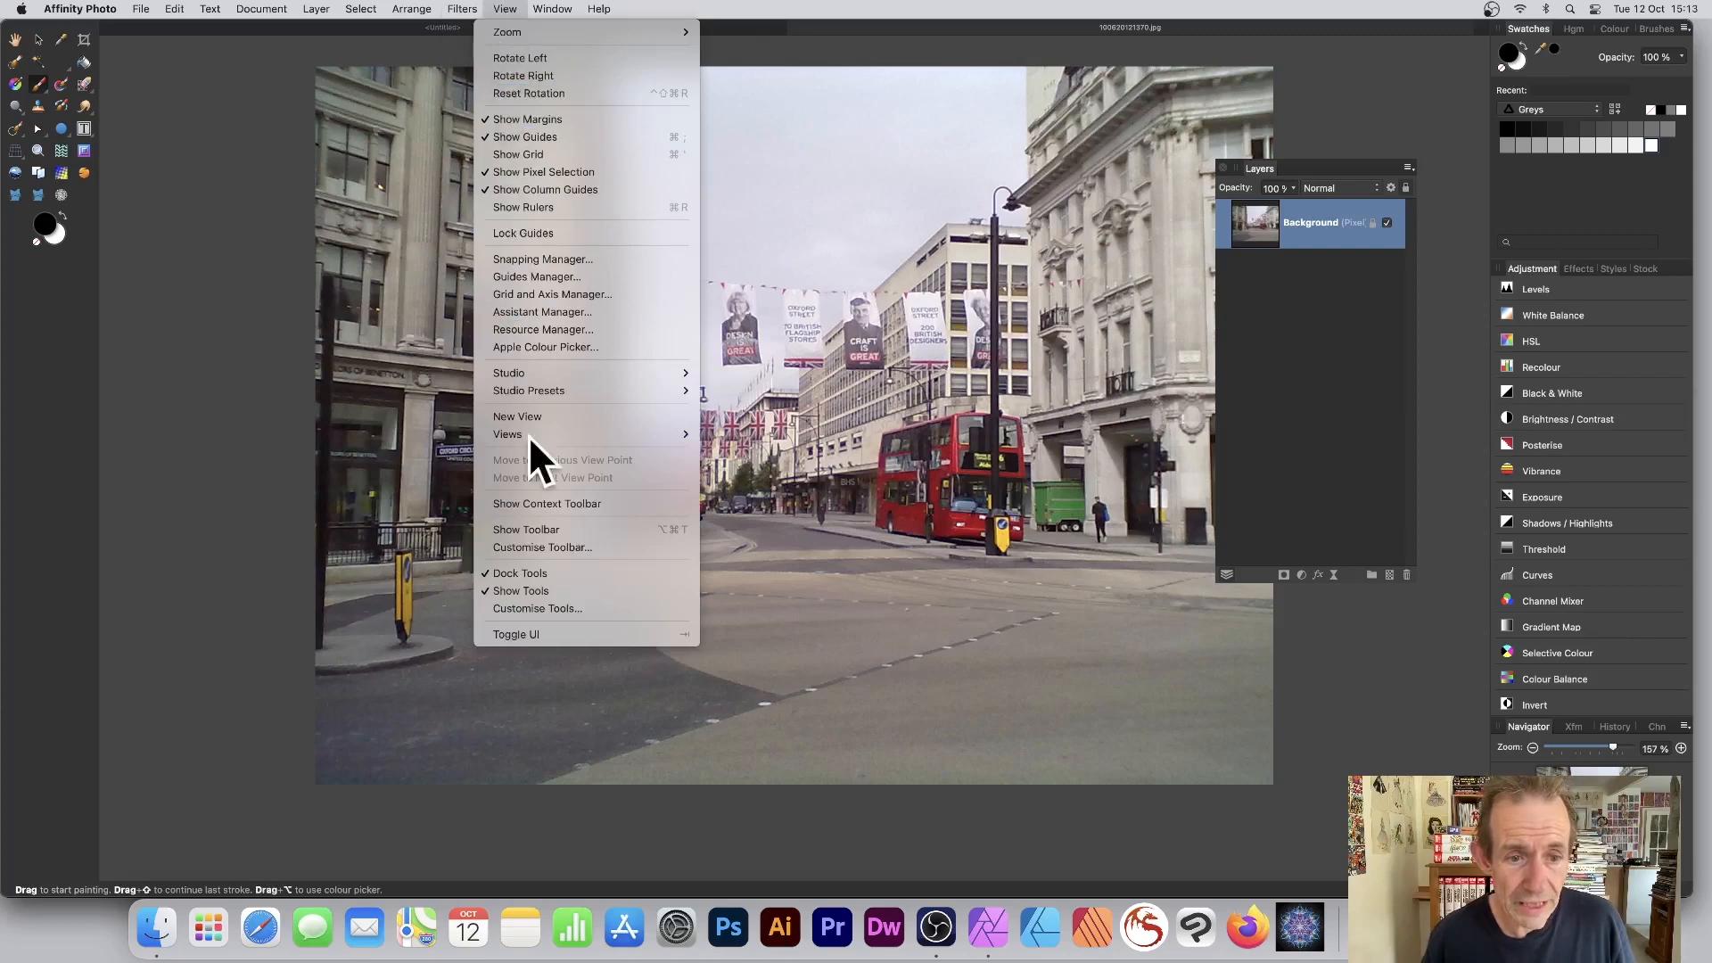
click(543, 528)
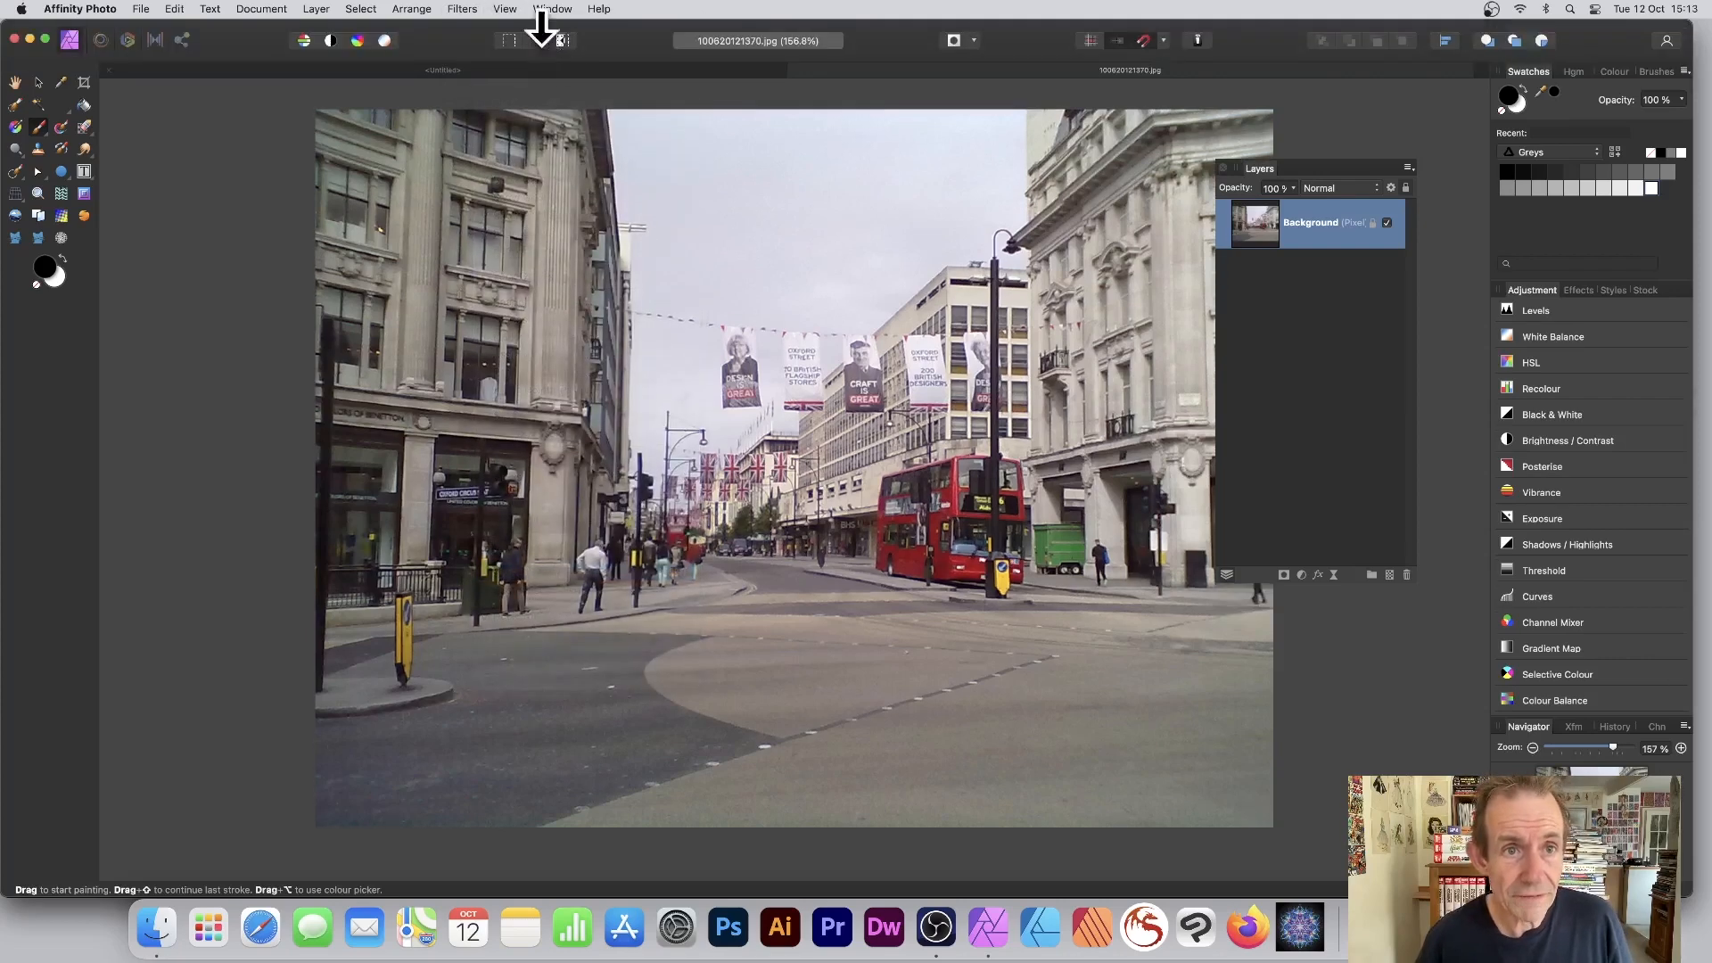
click(491, 5)
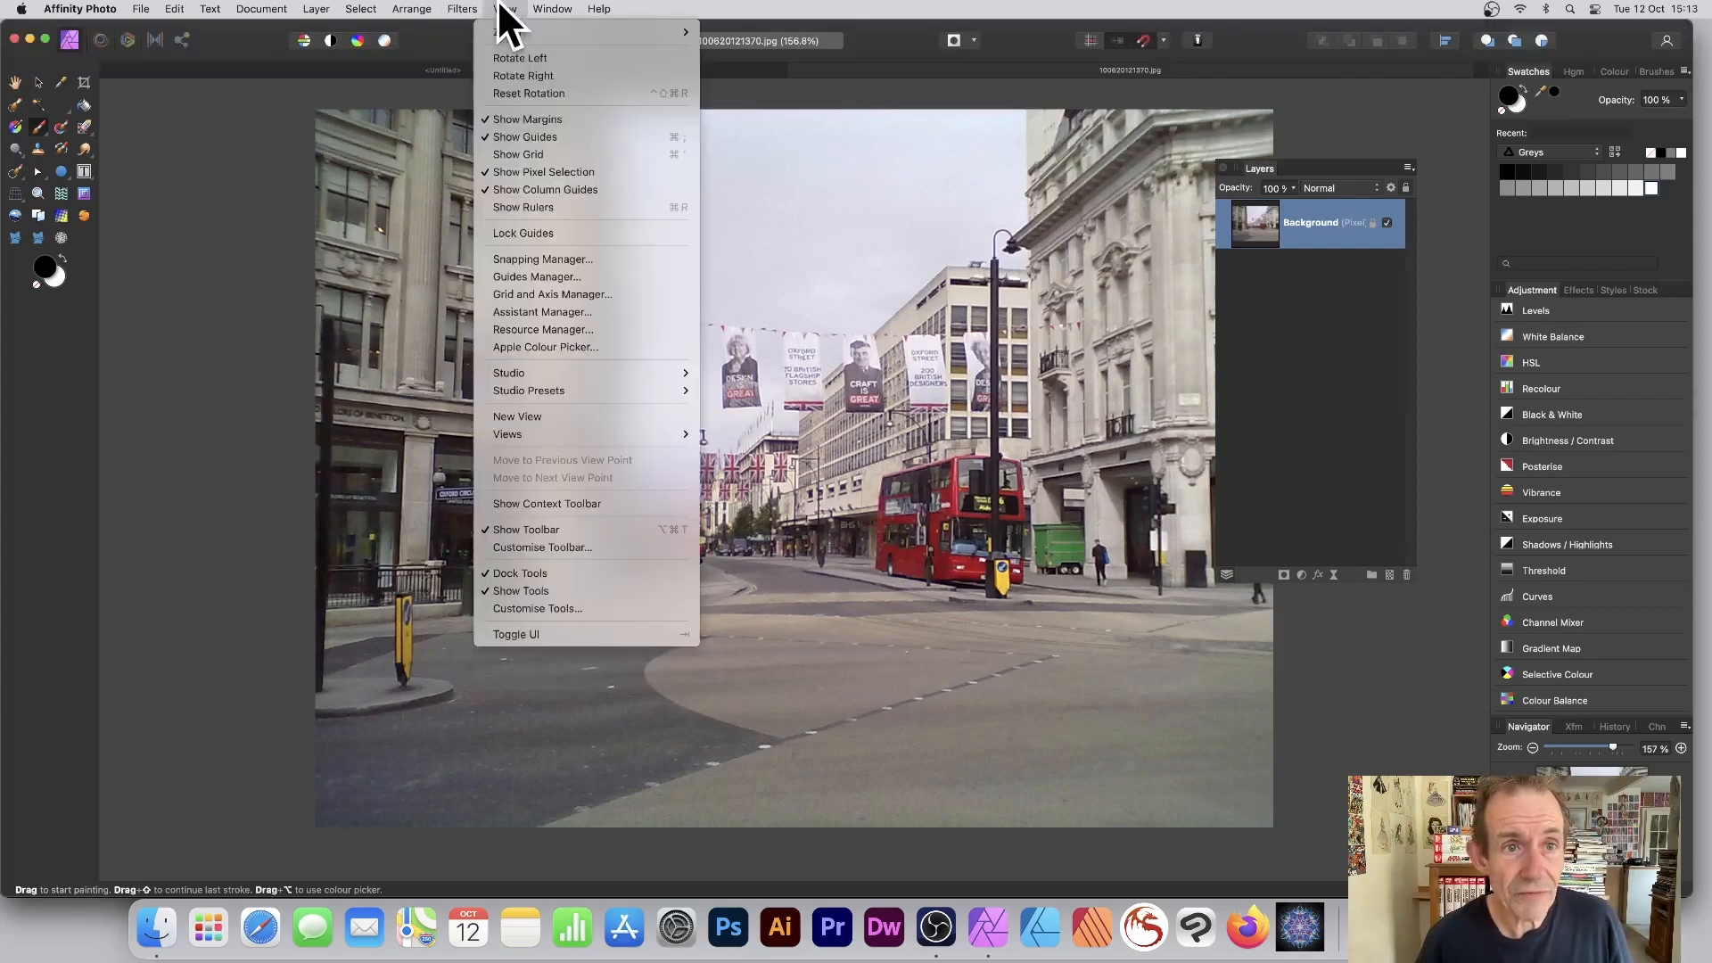
click(560, 504)
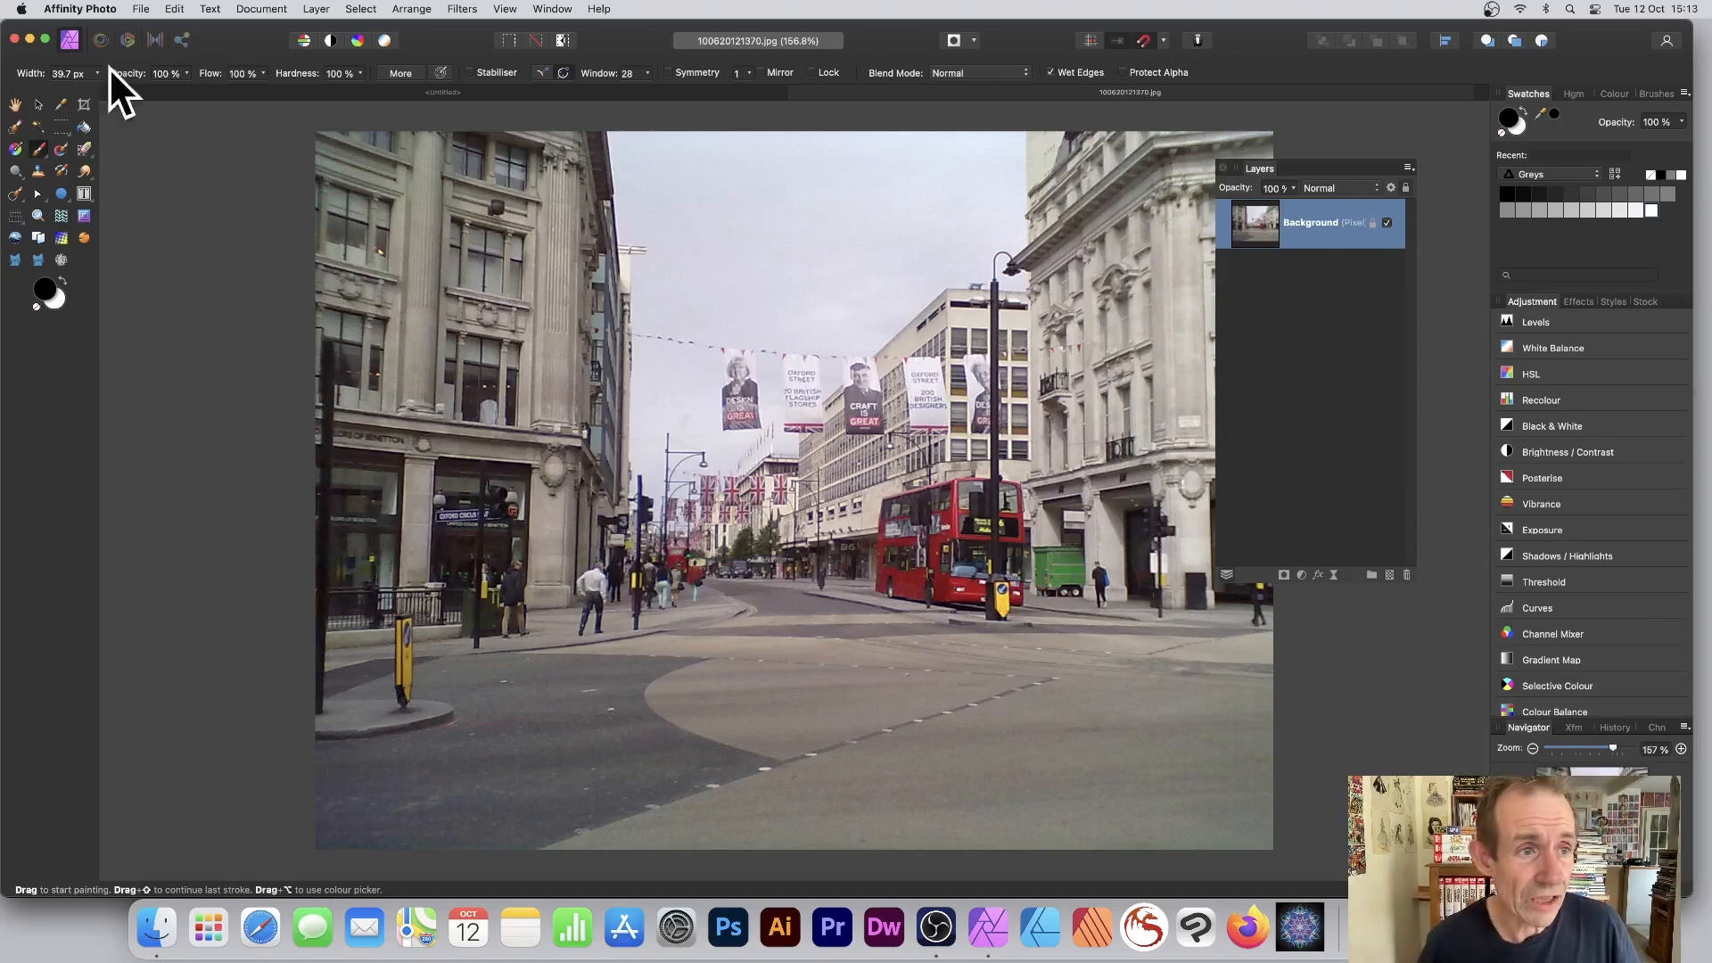
Step: Hide the tools panel and show it again, and view the tool customisation options without changing any
click(502, 9)
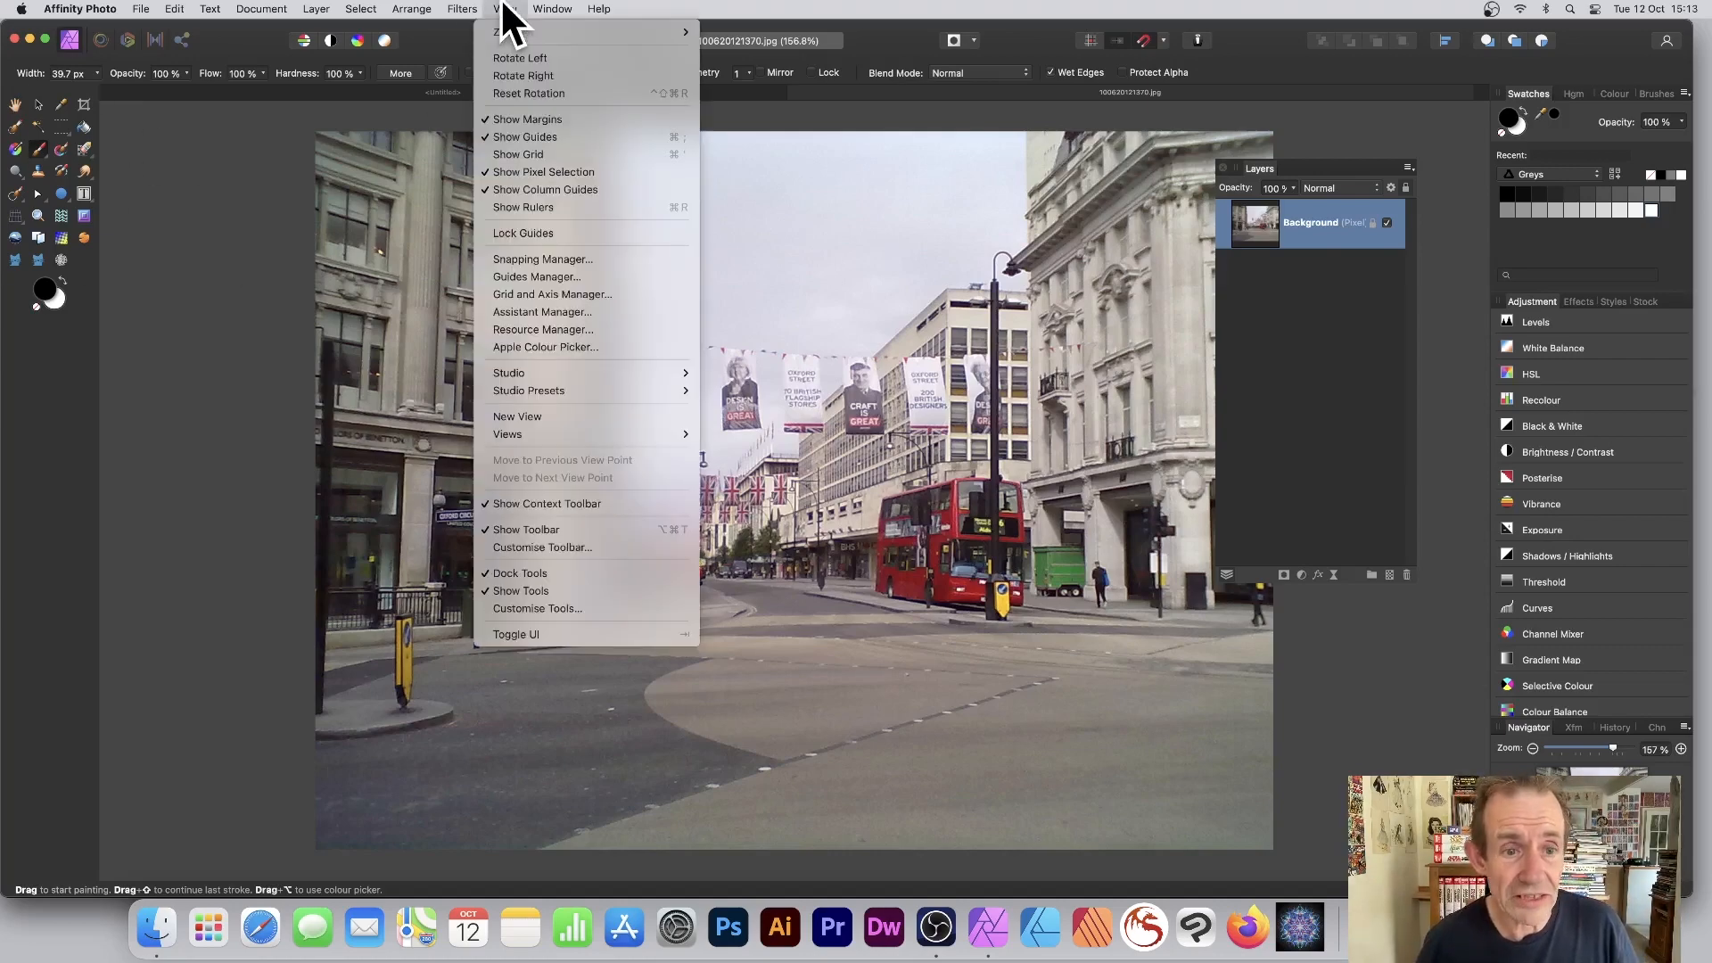
click(533, 591)
click(505, 9)
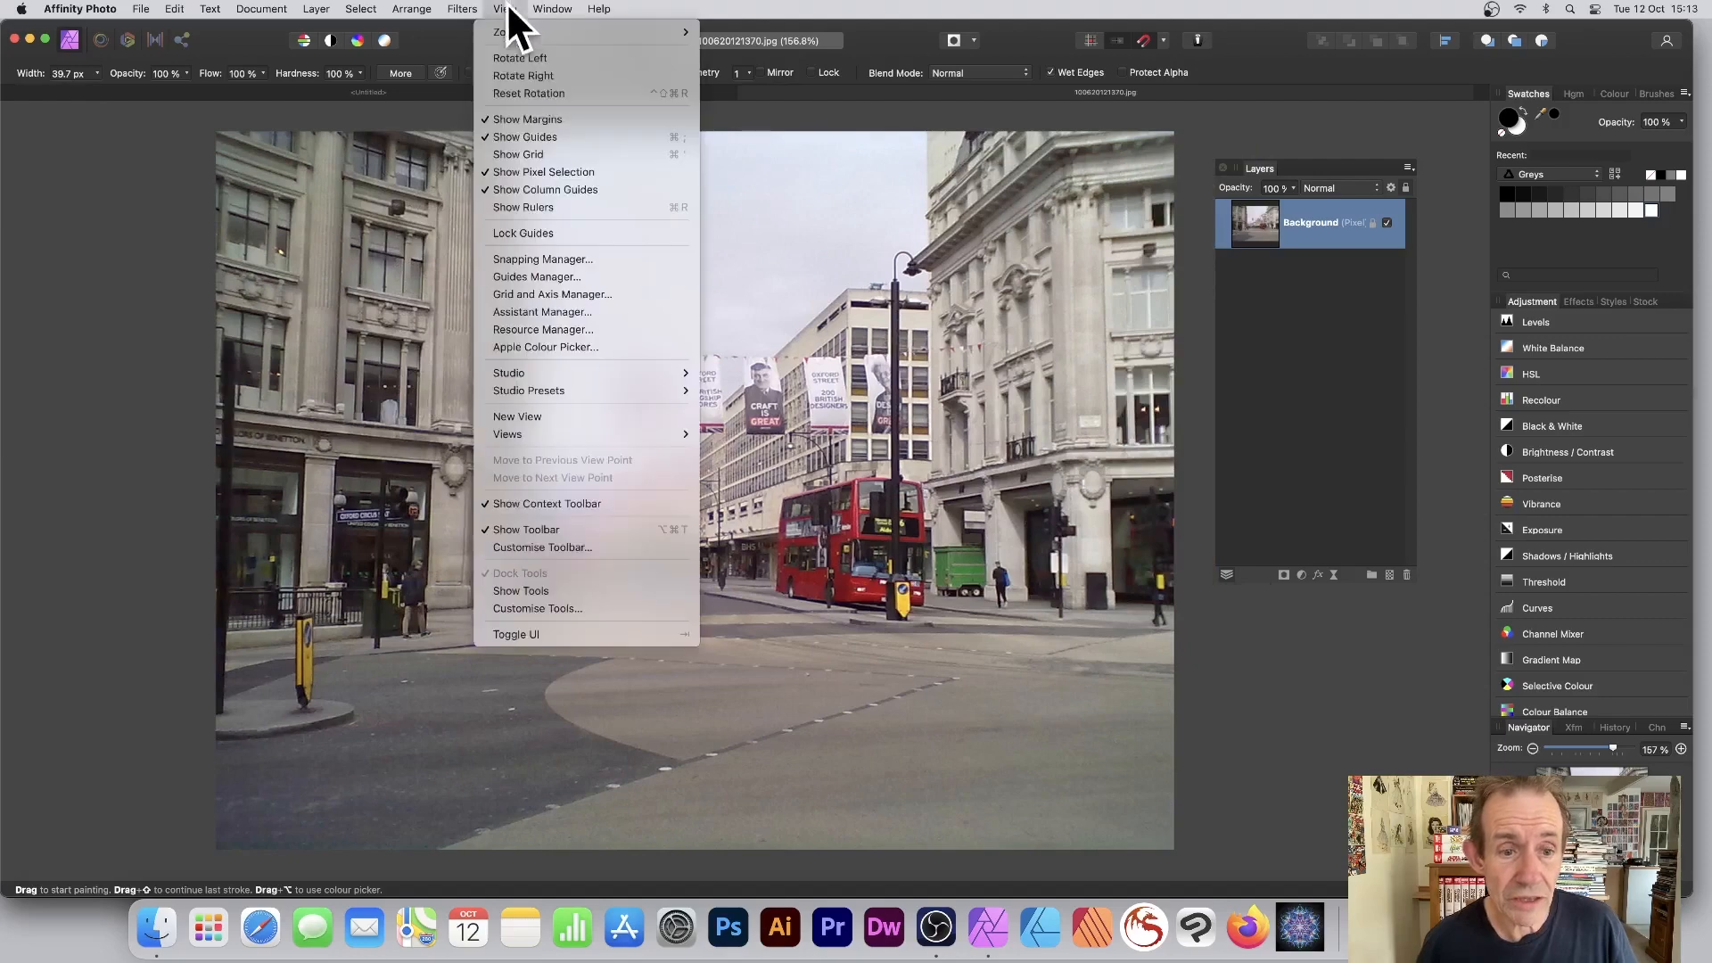
click(566, 590)
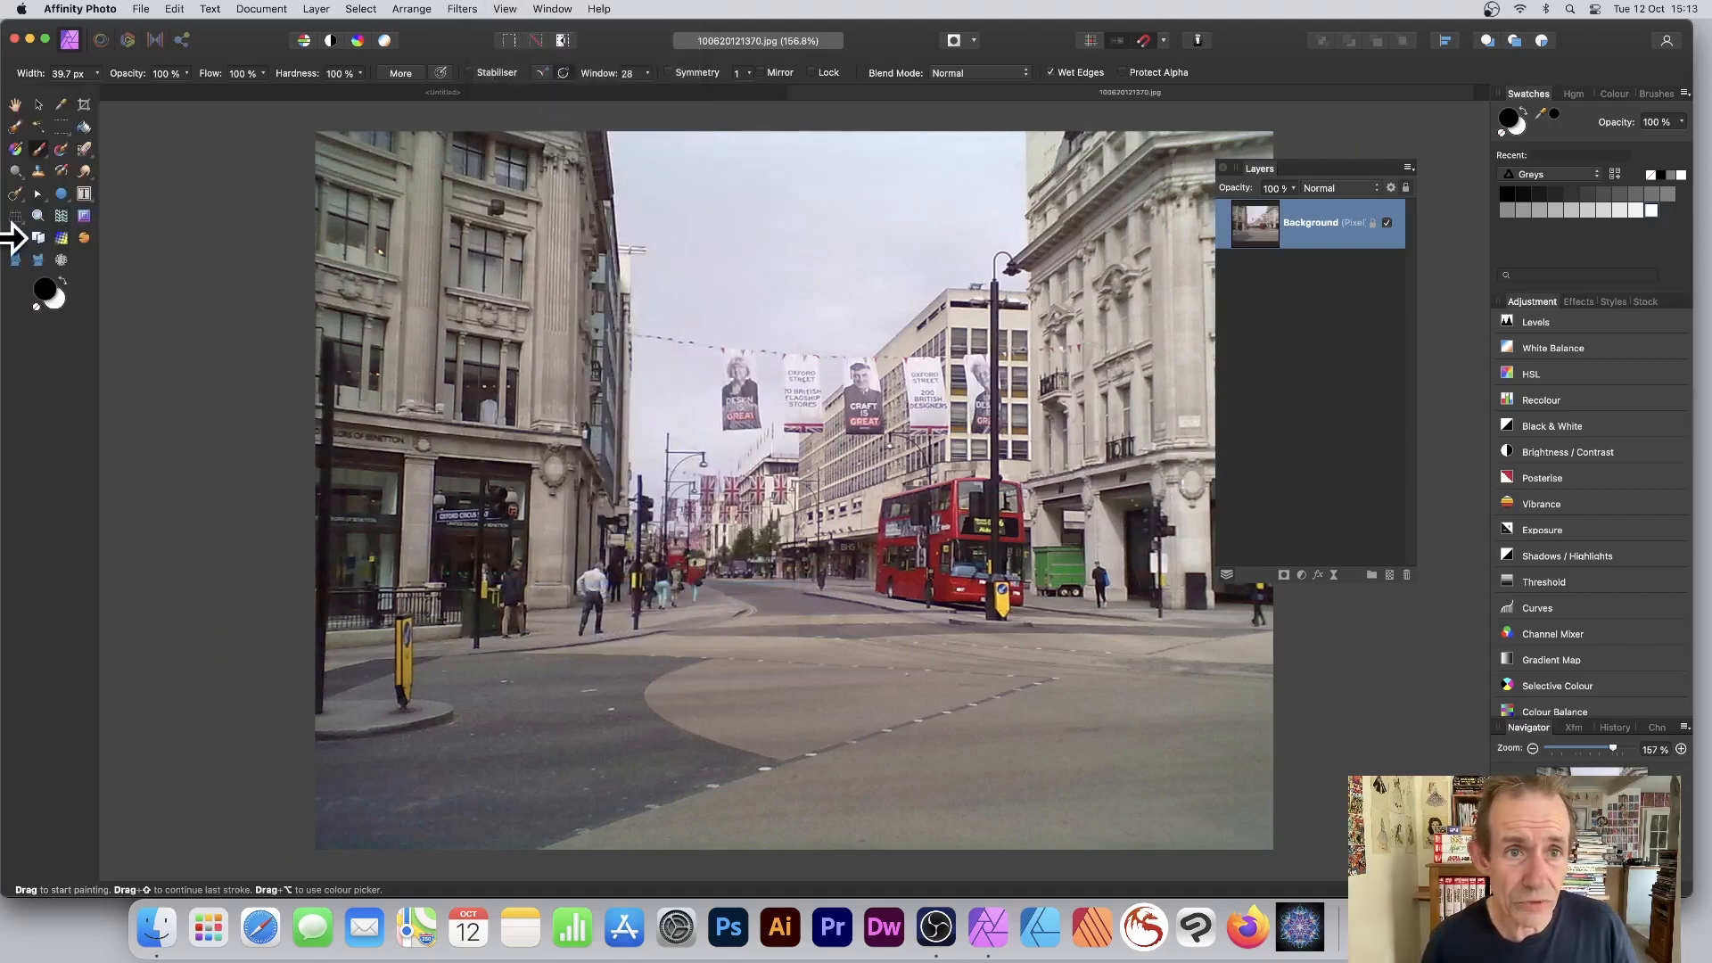
click(505, 9)
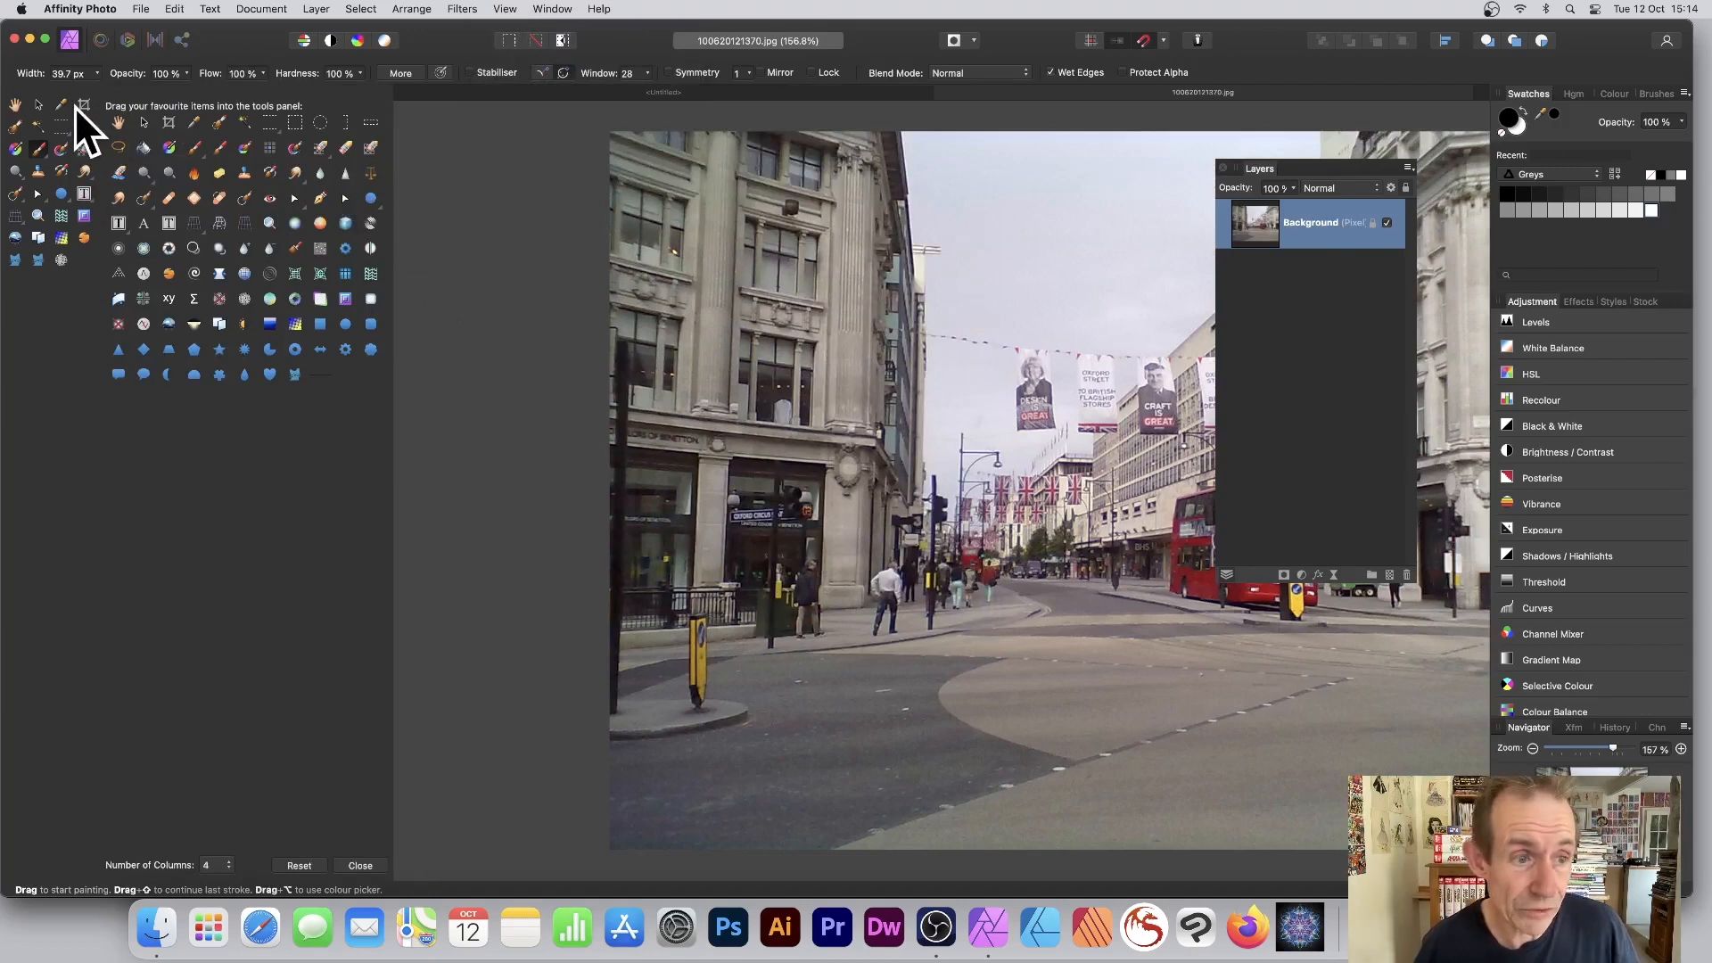
click(360, 866)
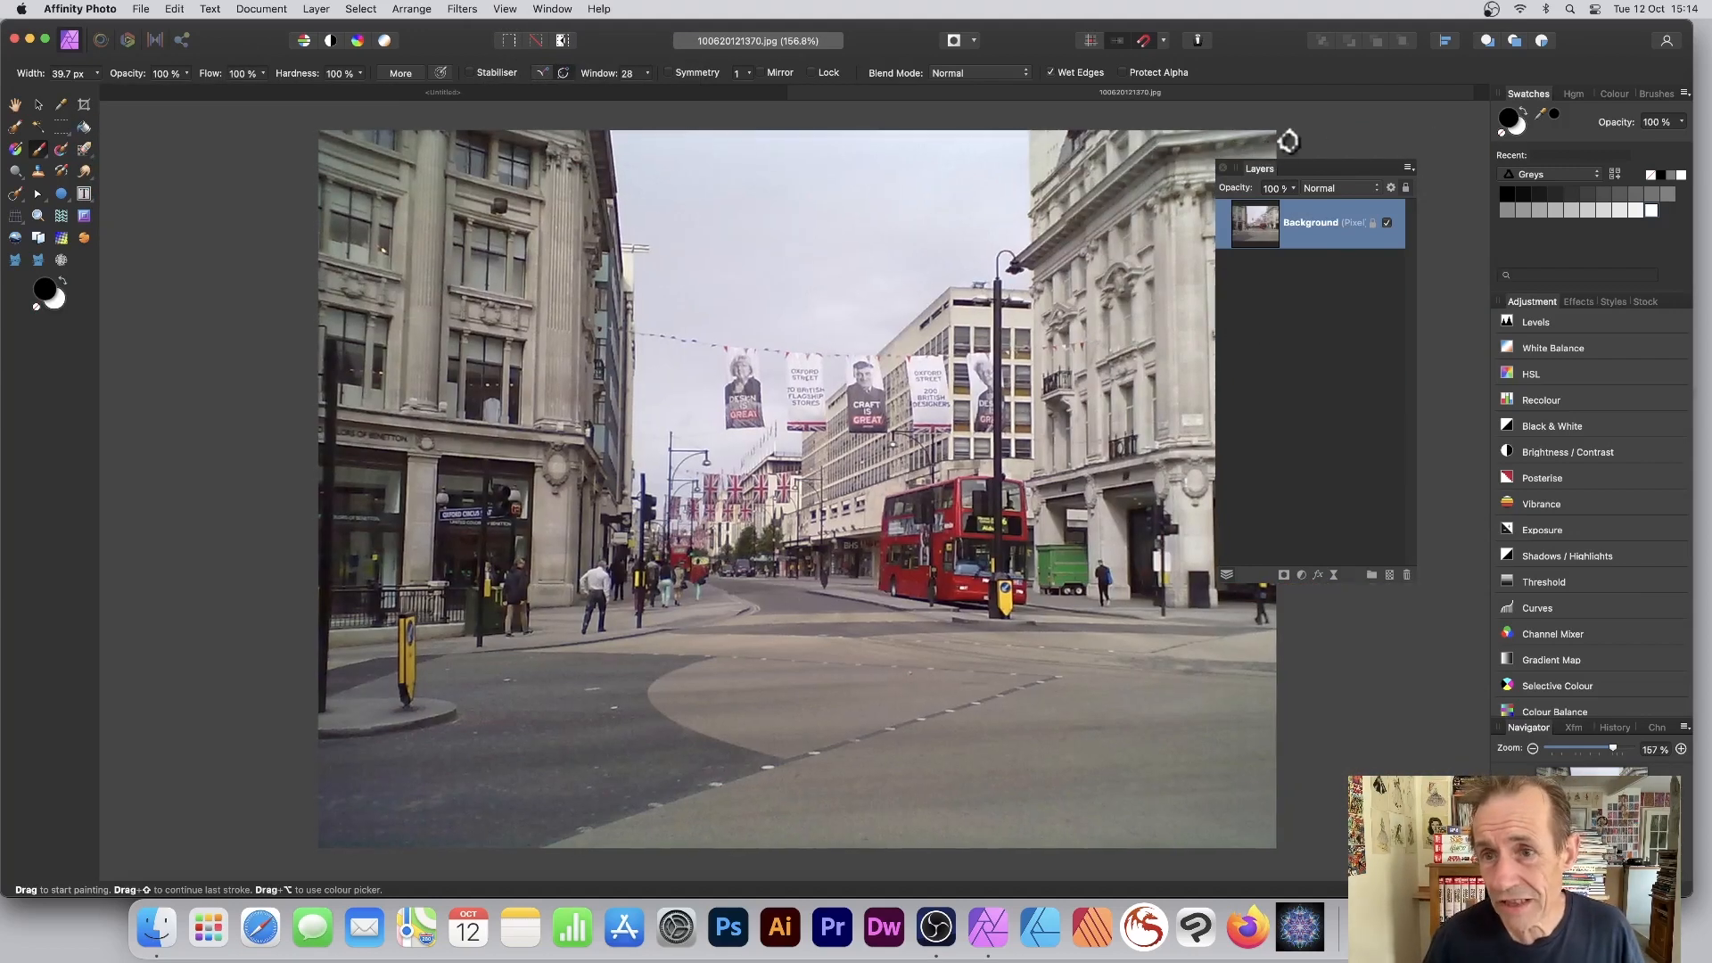
Step: Unlock the Background layer and move the photo down and to the right on the canvas with the Move tool
click(1375, 224)
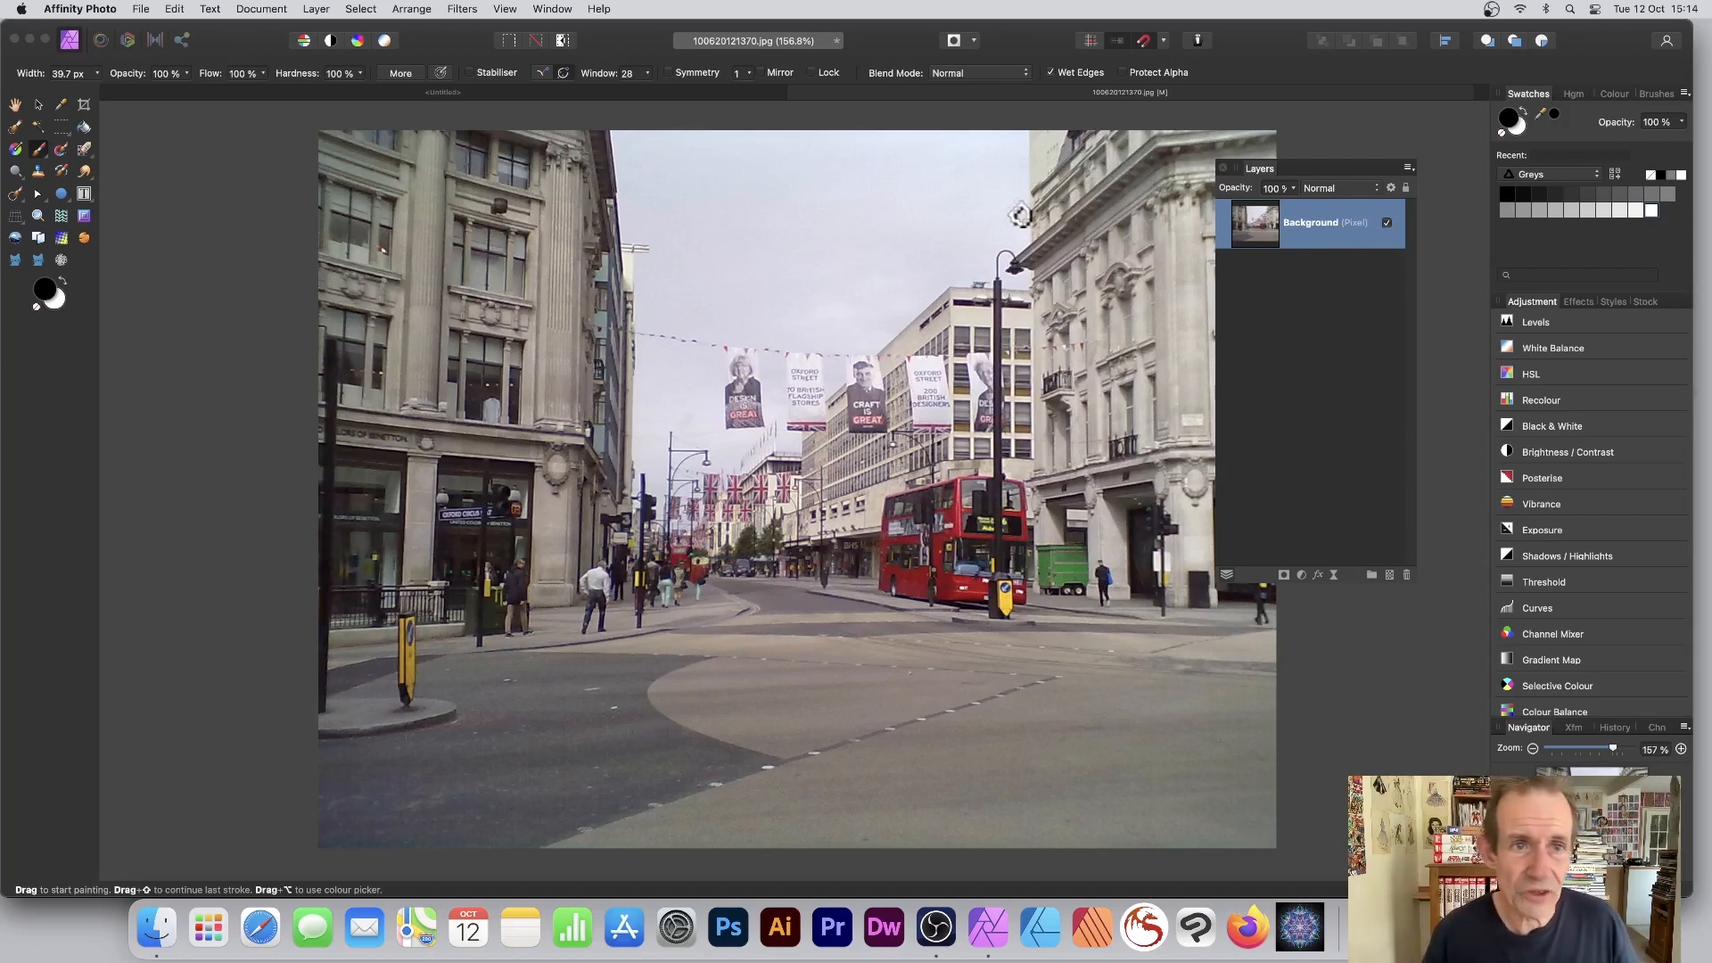
click(40, 104)
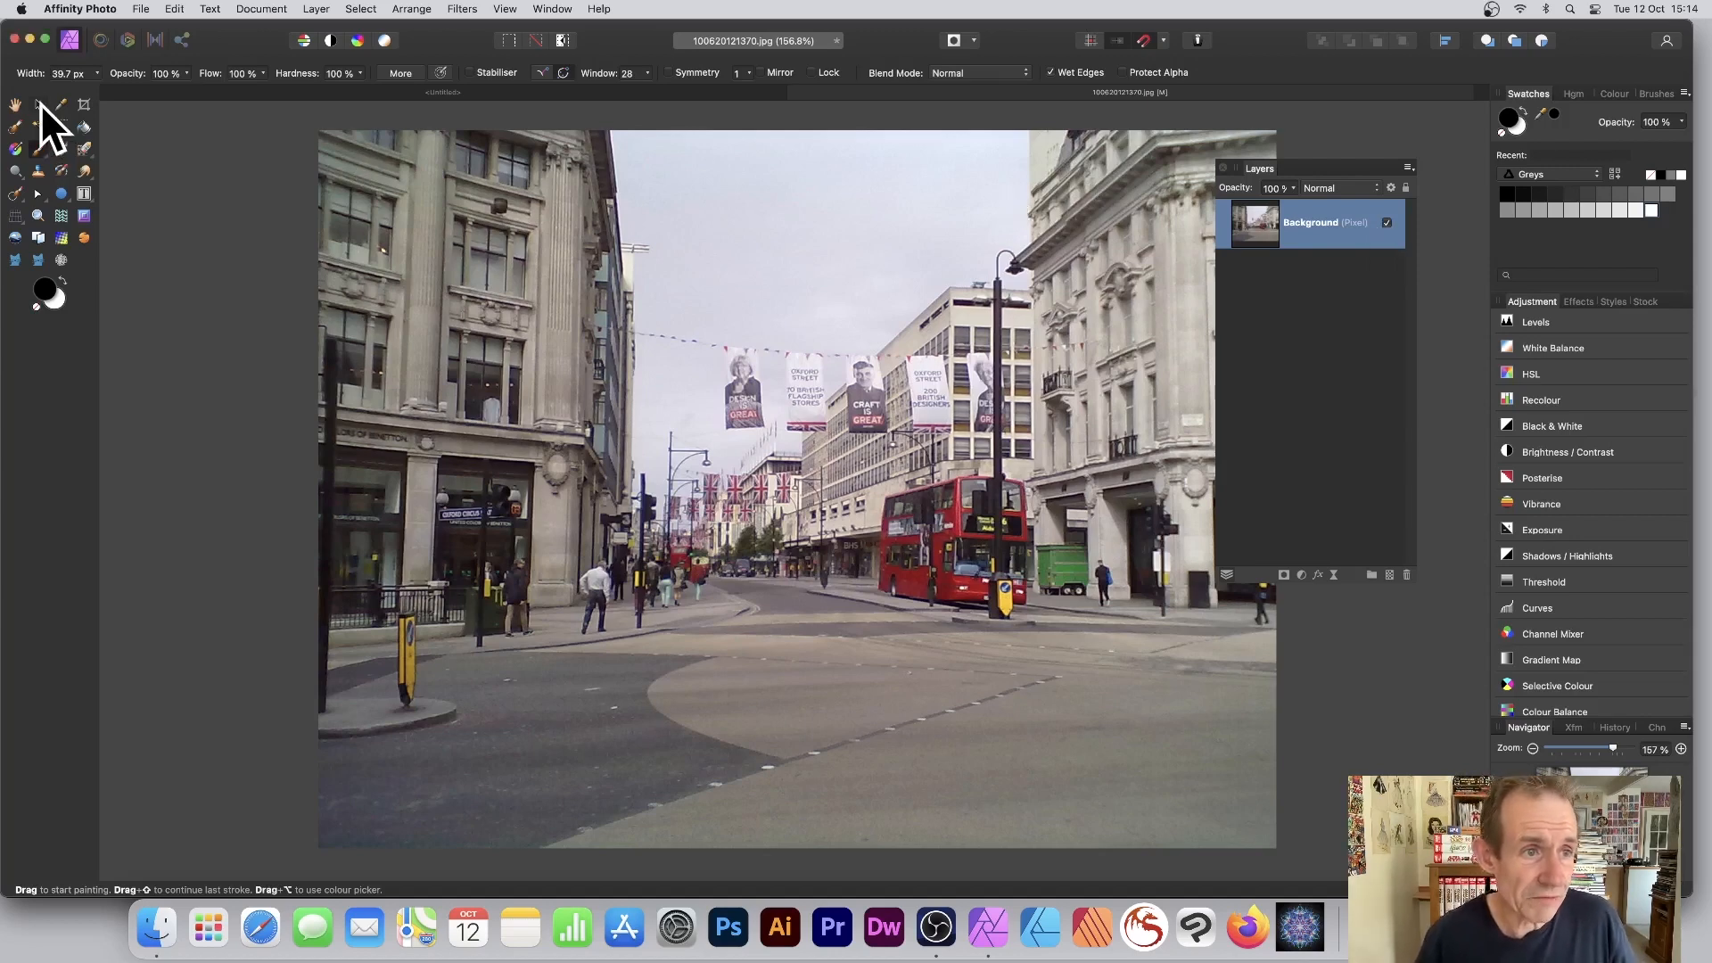
click(40, 105)
drag(393, 184, 626, 292)
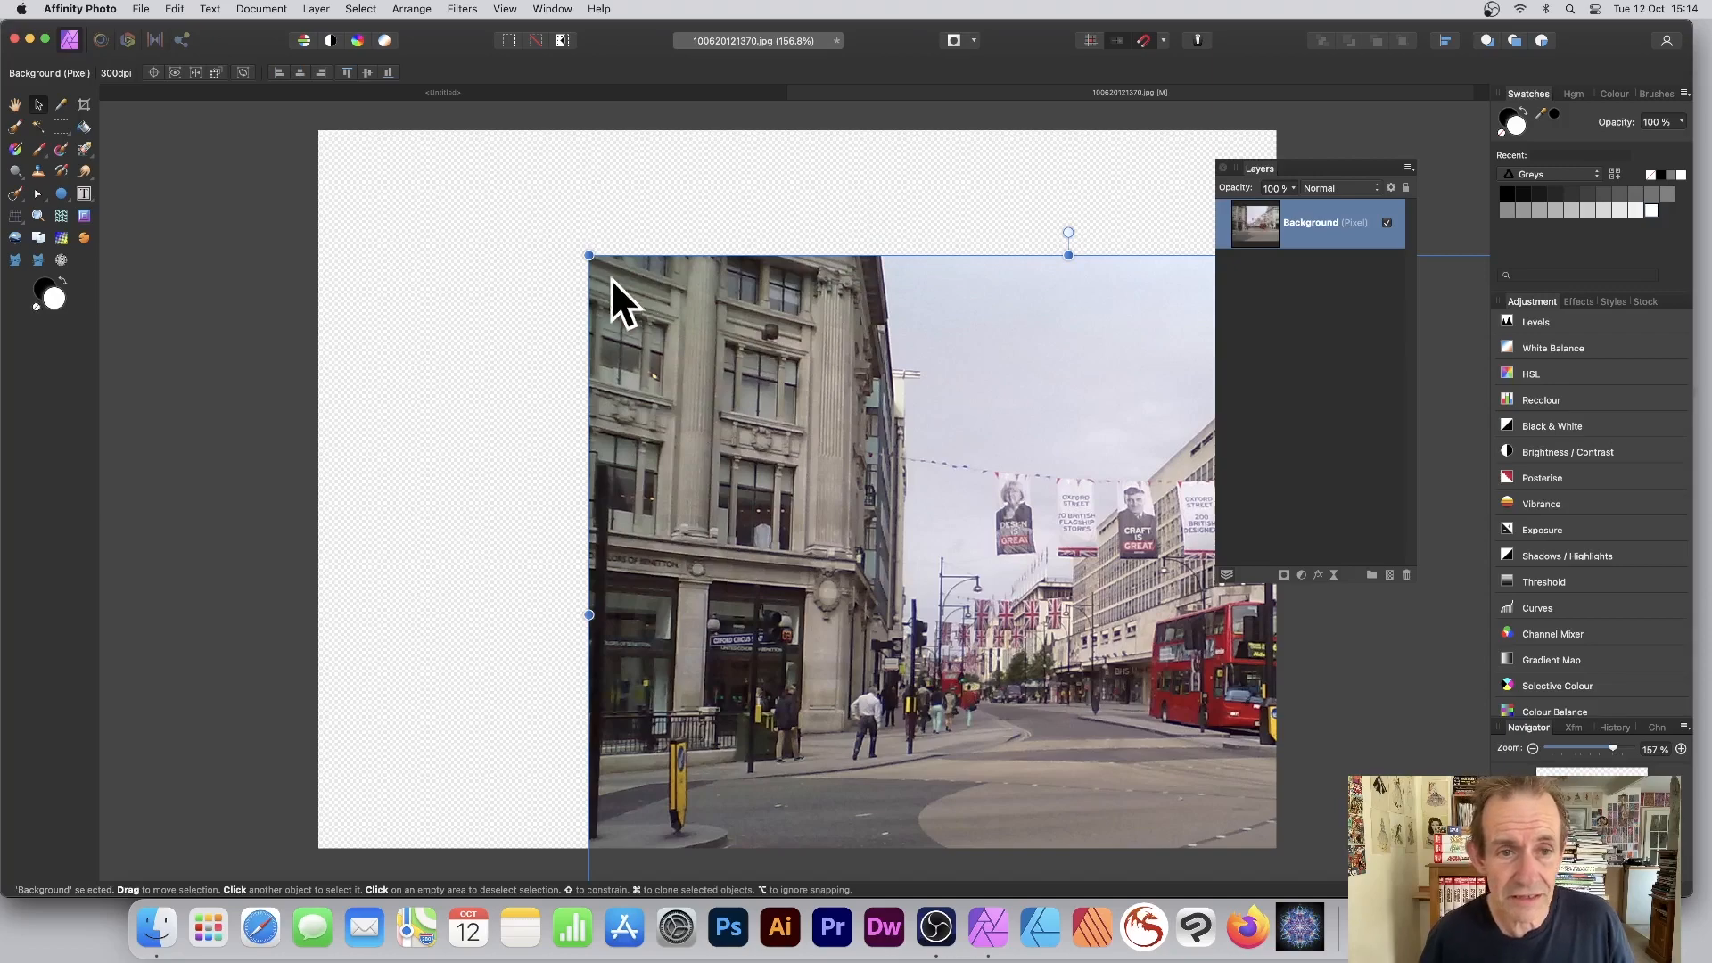
Step: Scale the photo down proportionally from its upper-left corner in two stages, repositioning it on the canvas in between
drag(586, 254, 812, 418)
drag(896, 564, 519, 340)
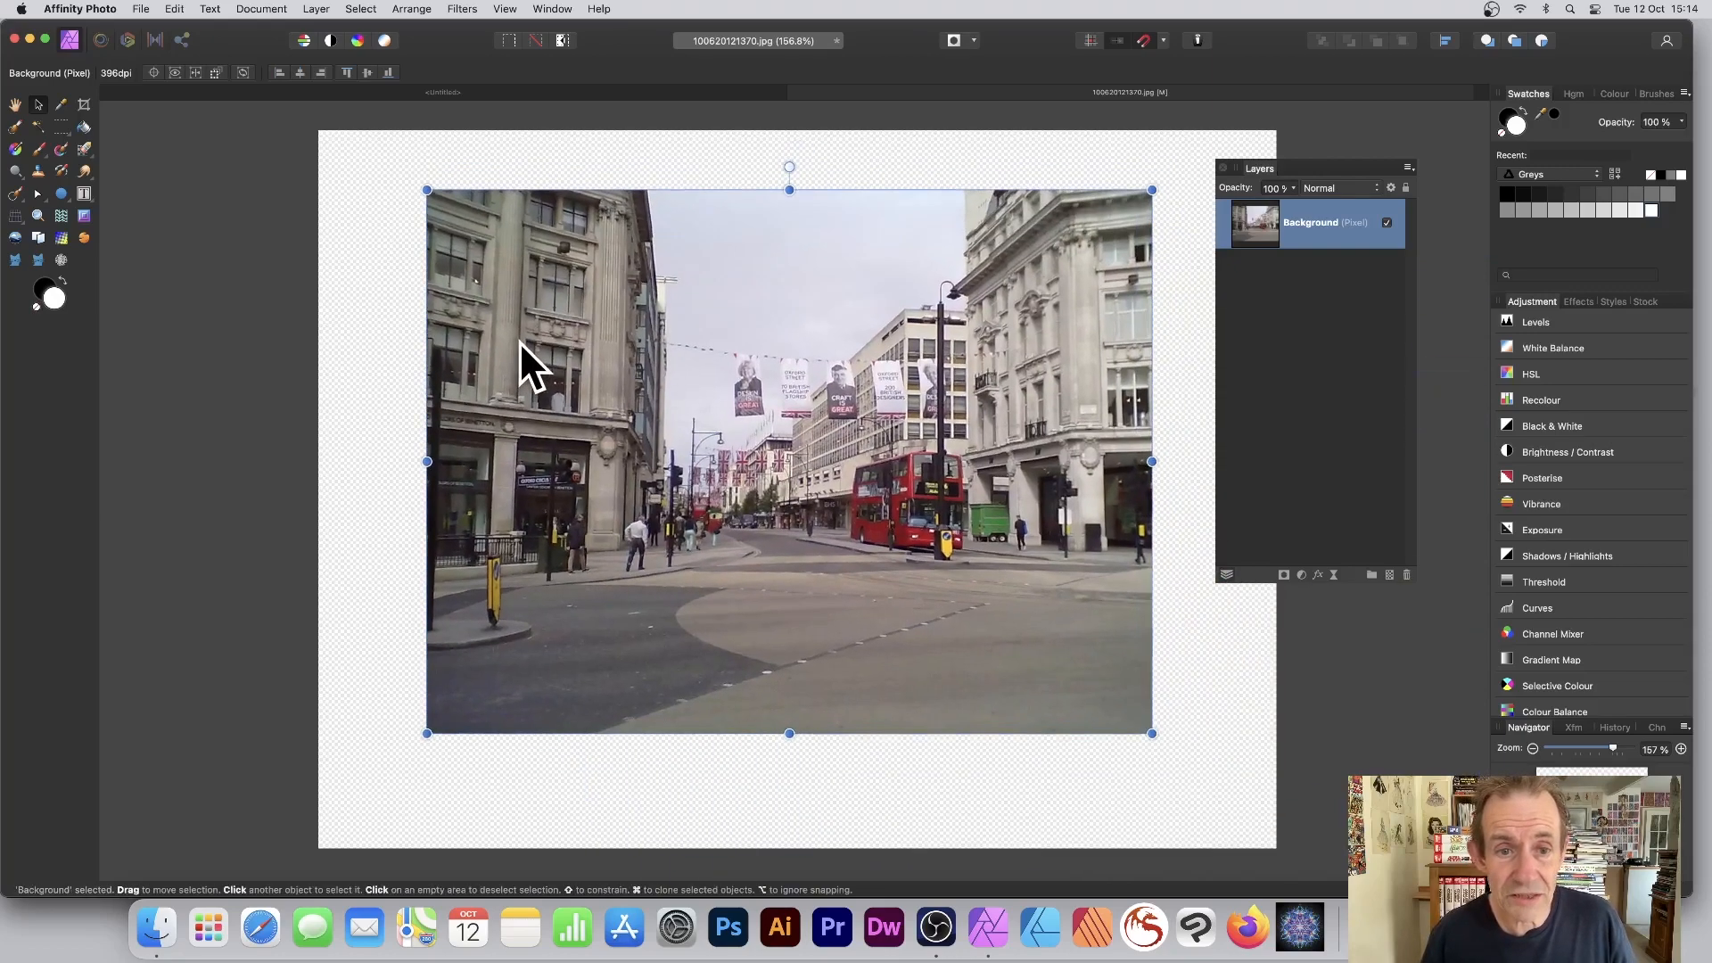
drag(427, 190, 654, 359)
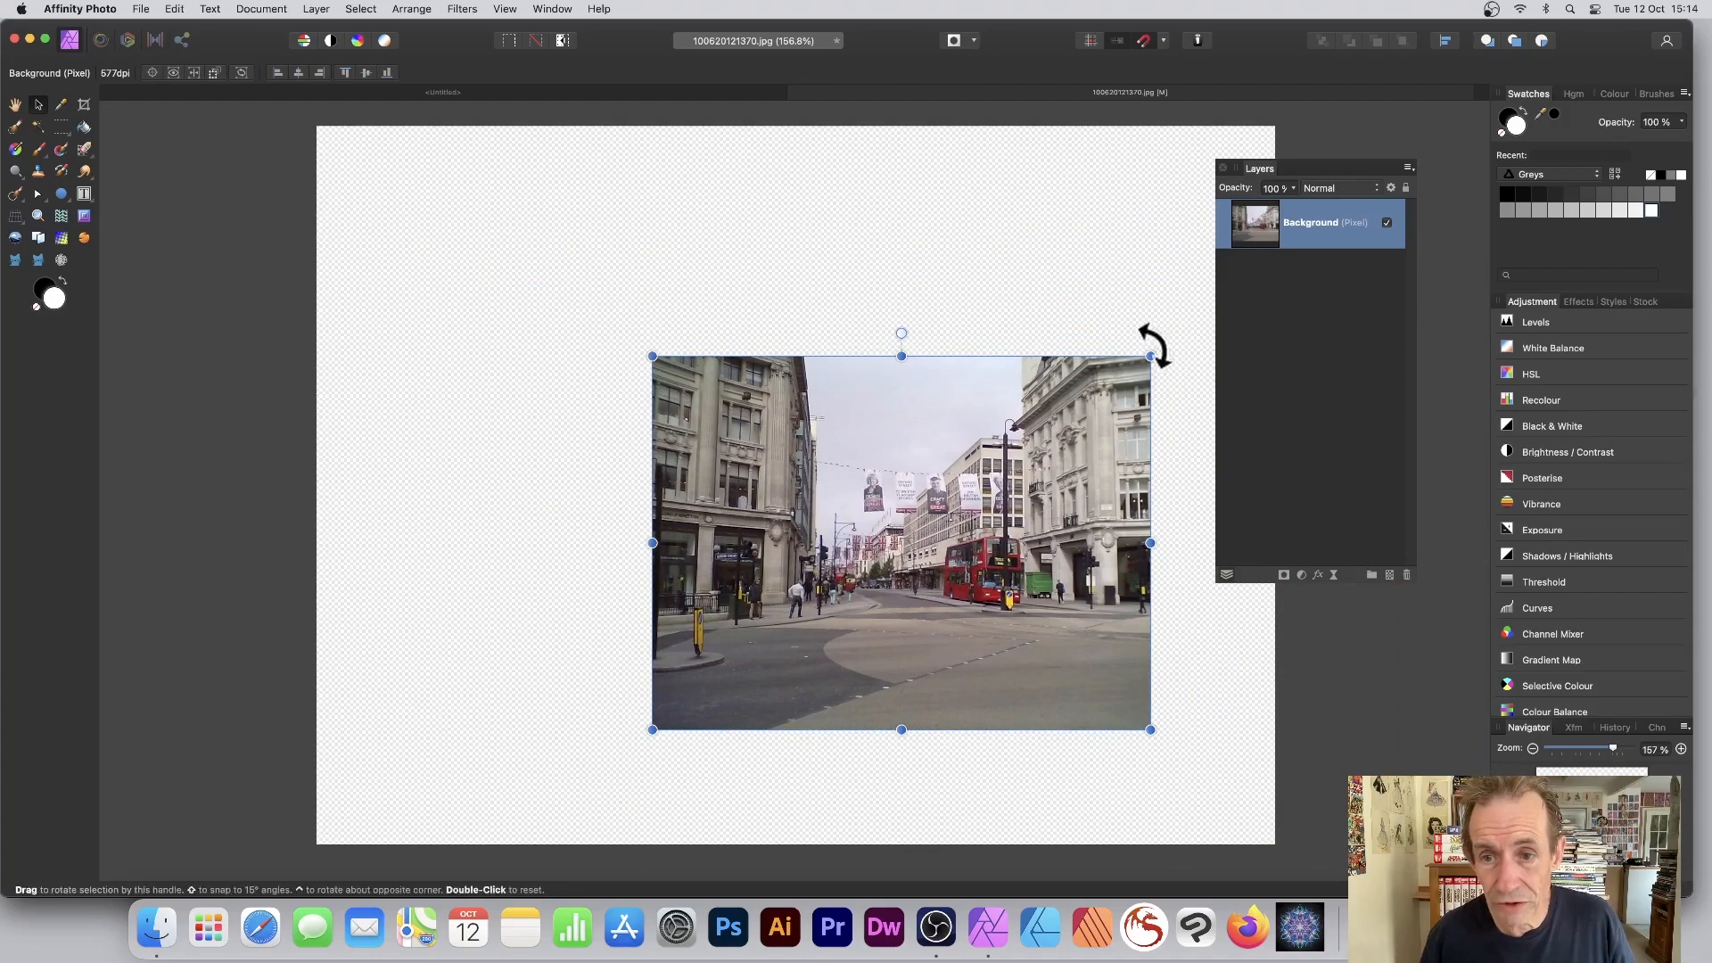
Step: Rotate the photo to a slight clockwise tilt and enlarge it to cover most of the canvas
drag(1154, 346, 917, 238)
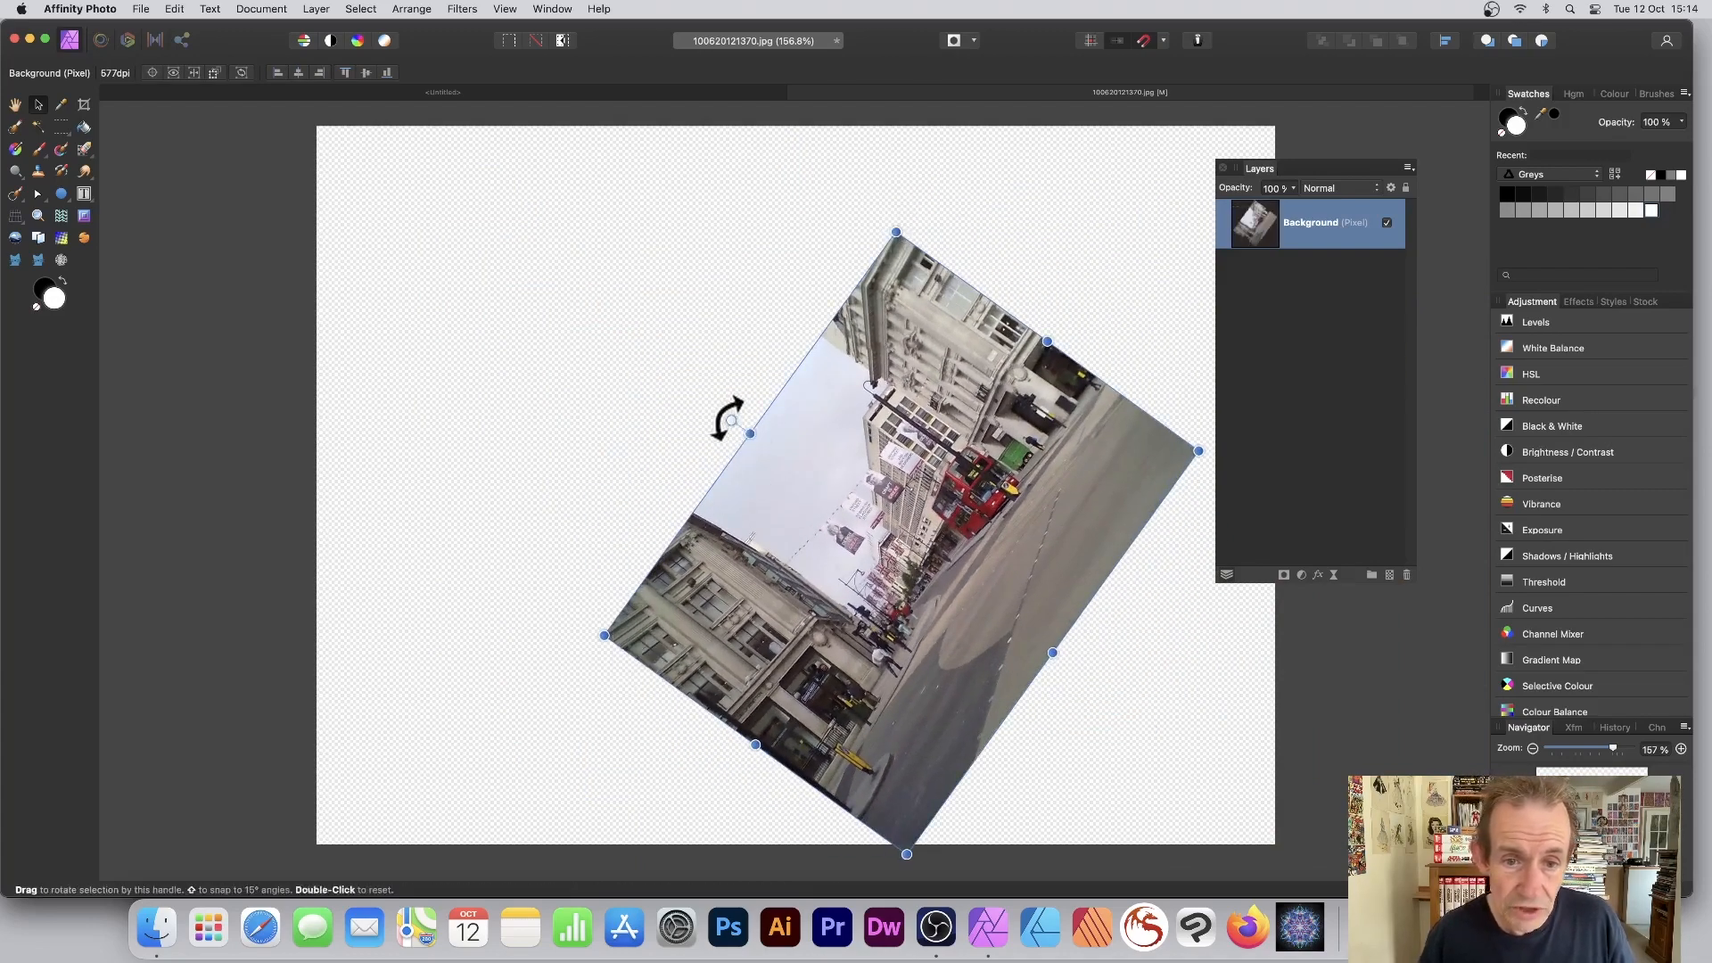
drag(731, 420, 933, 330)
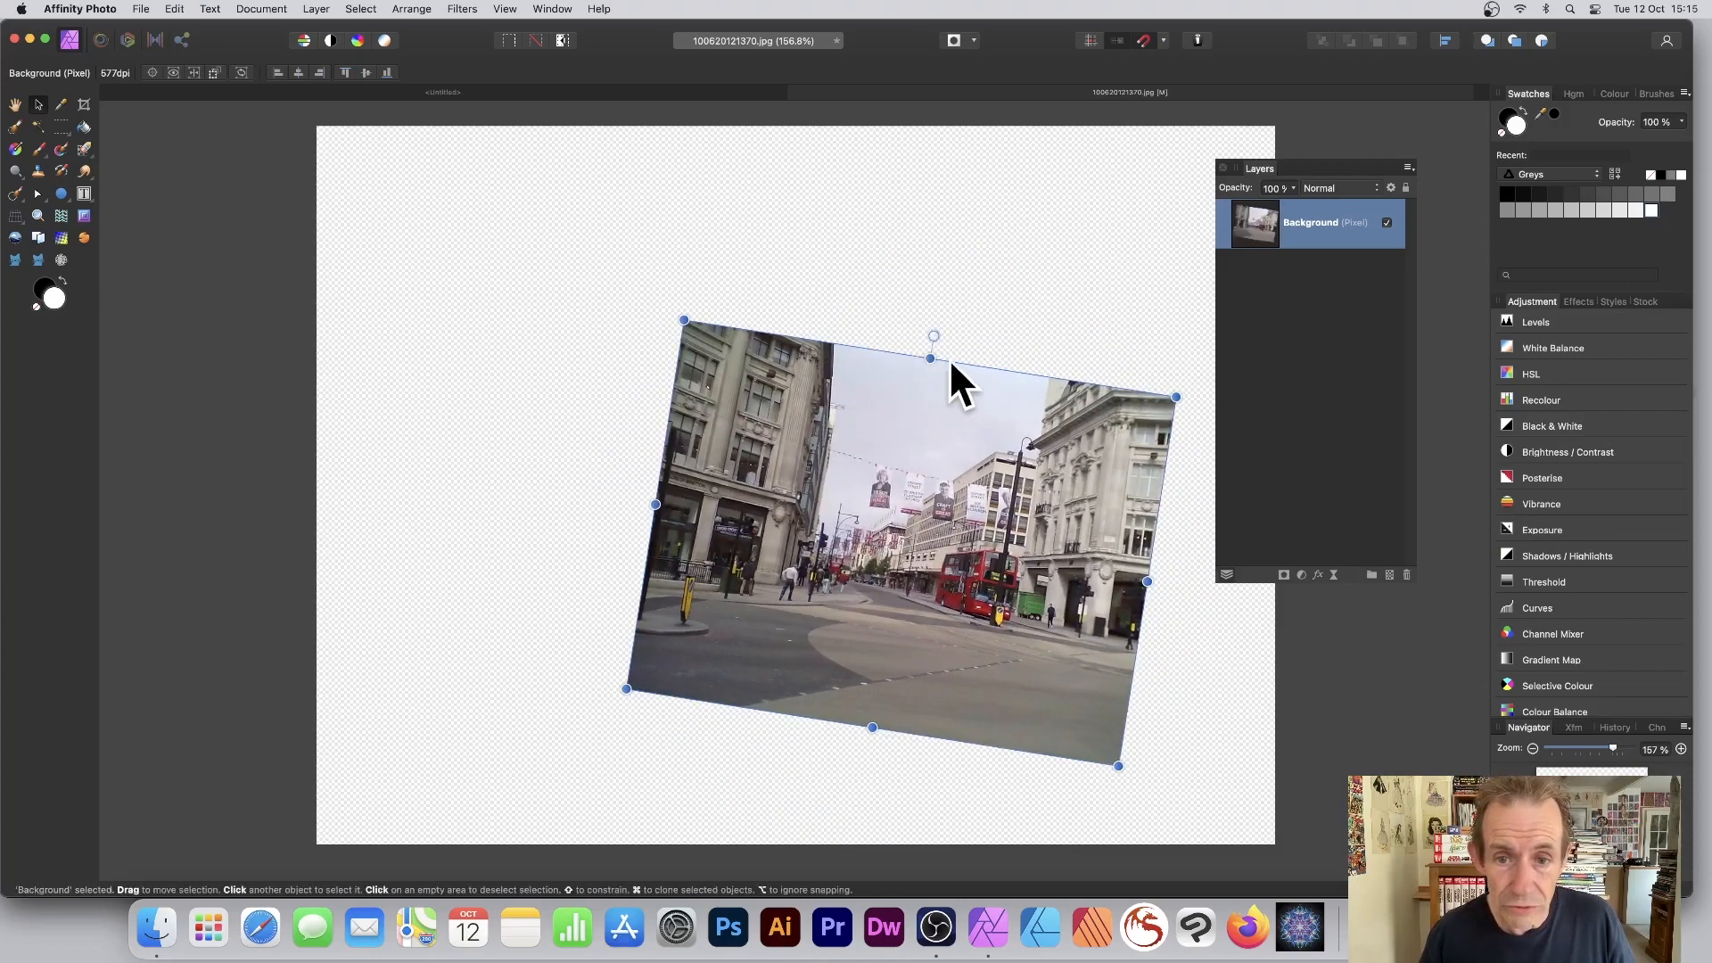
drag(680, 313, 388, 45)
drag(608, 298, 646, 403)
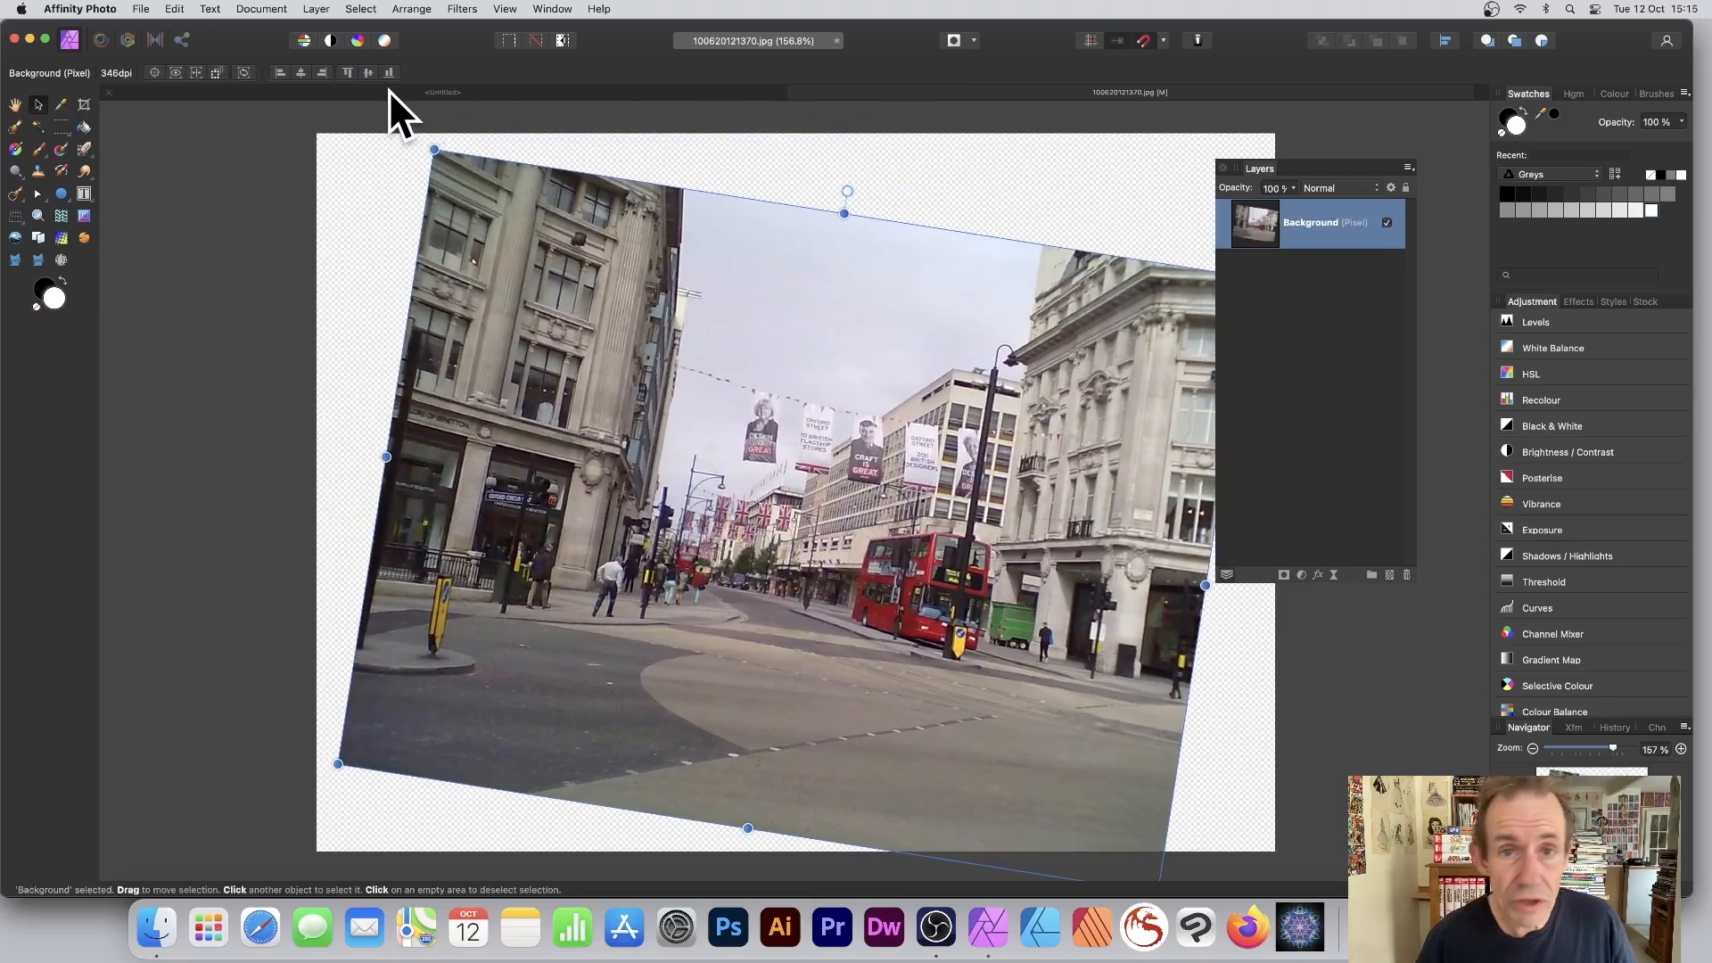
Step: Duplicate the Background layer and place the scaled-down copy over the upper-left part of the original photo
click(318, 9)
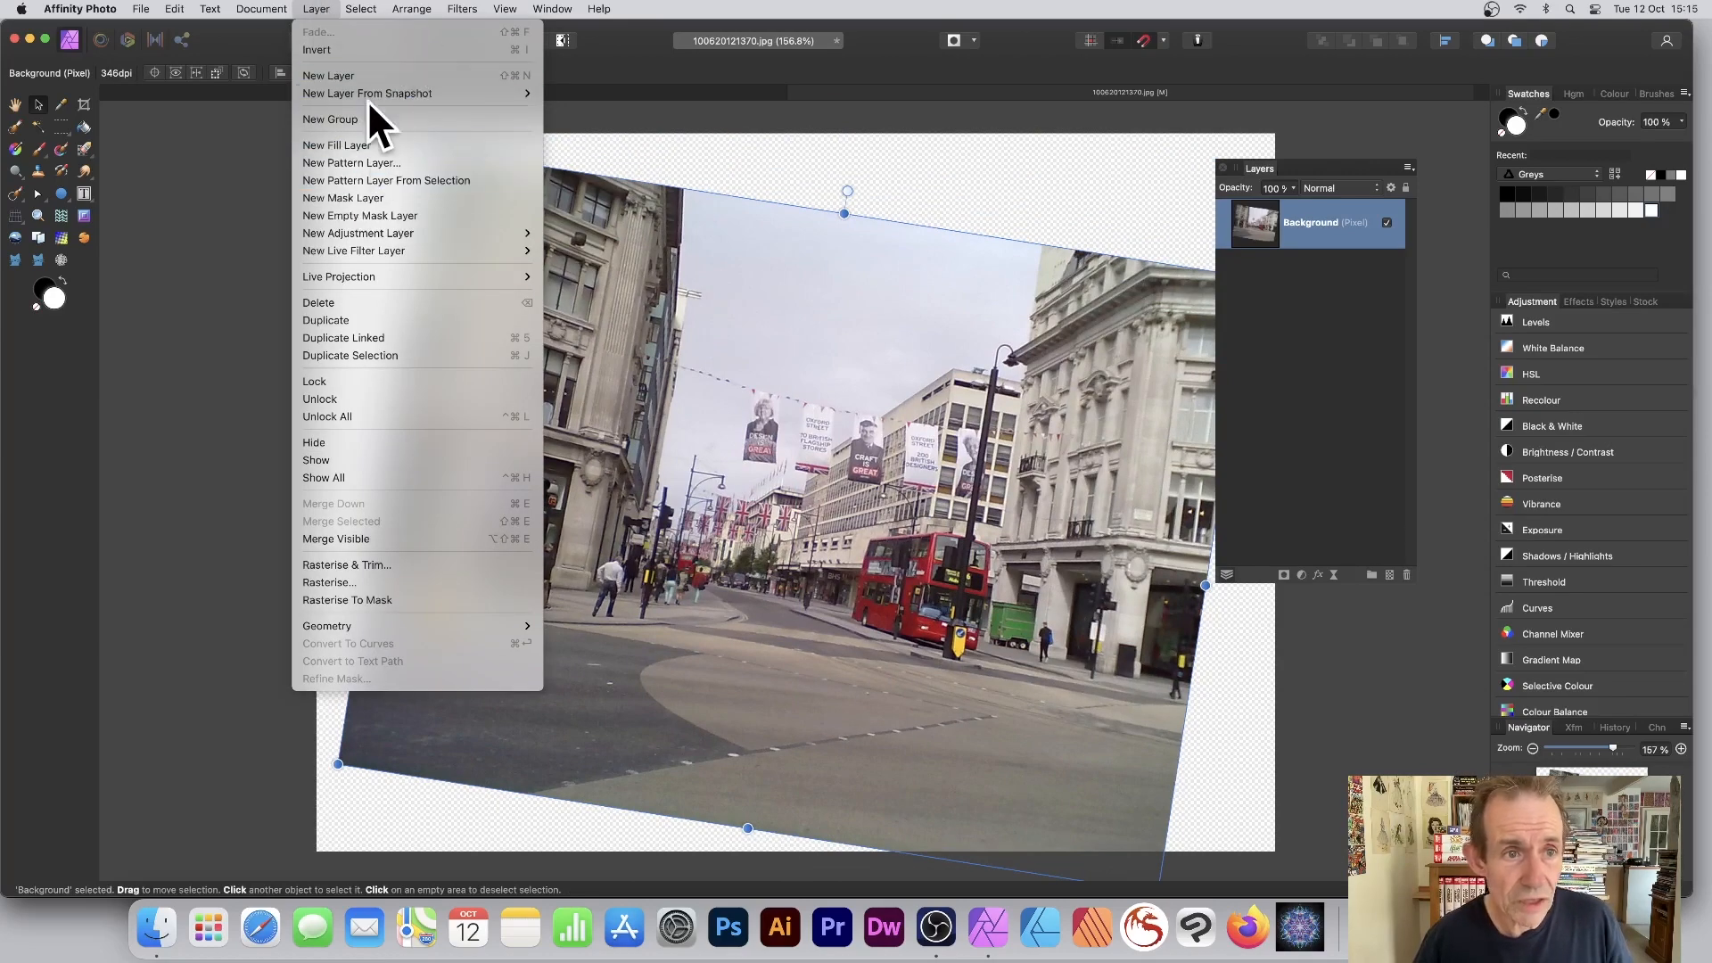
click(362, 321)
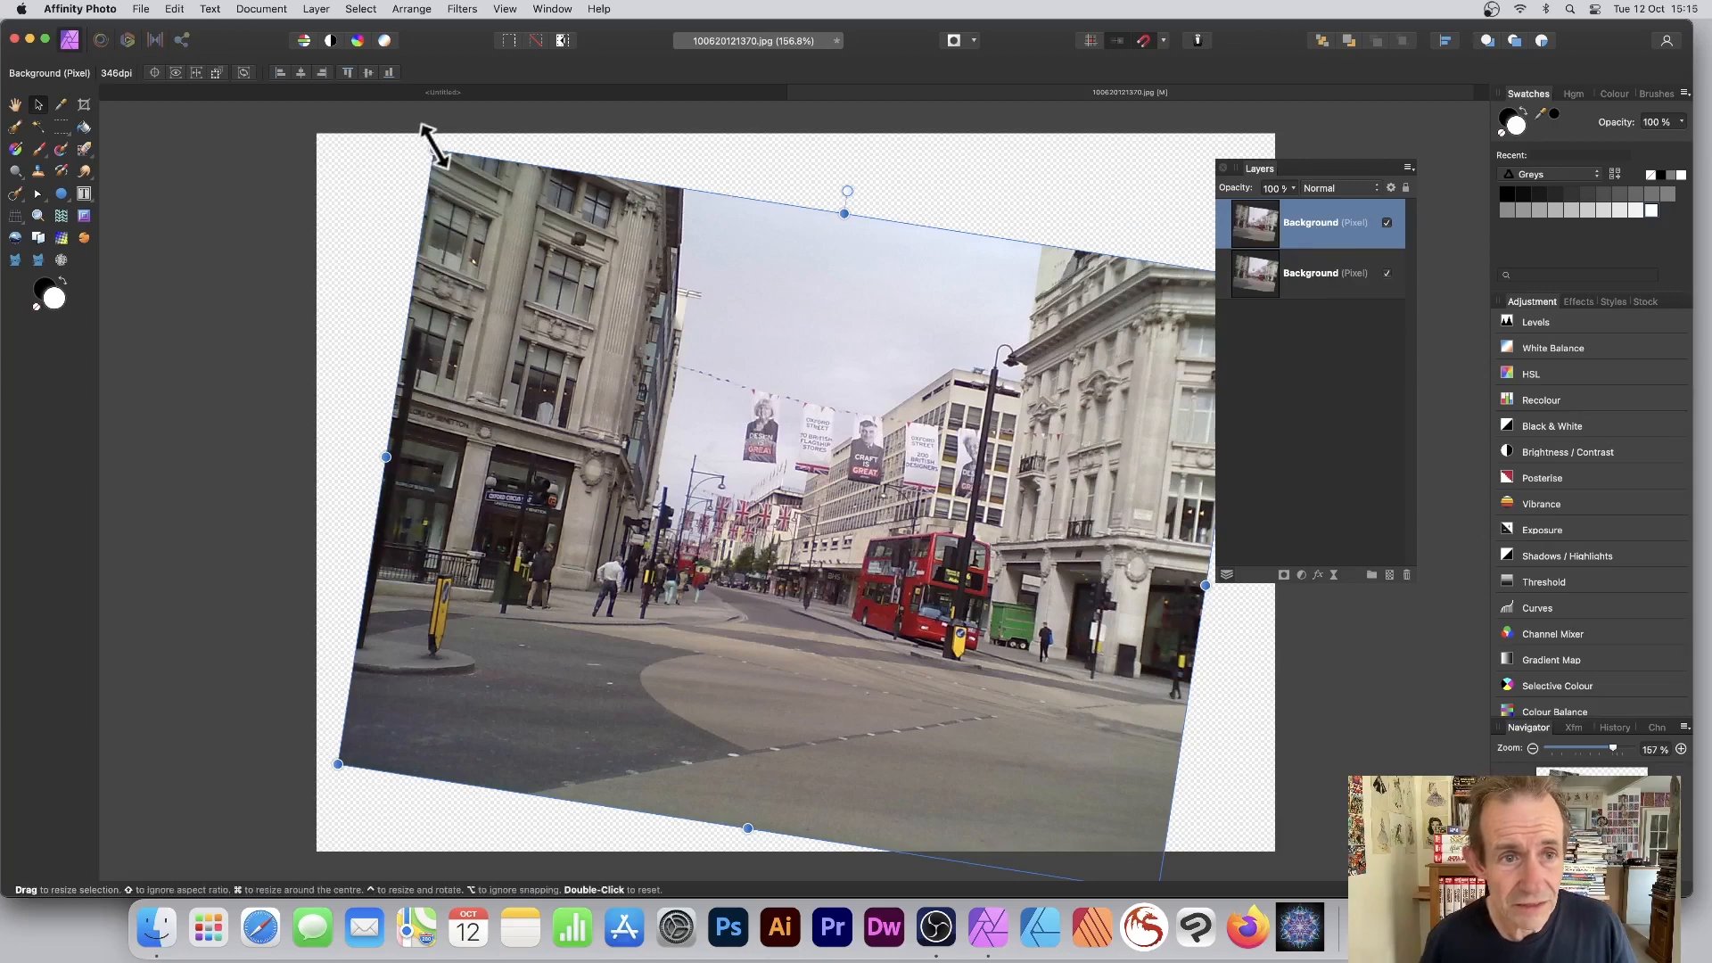
drag(435, 150, 626, 347)
drag(742, 468, 600, 387)
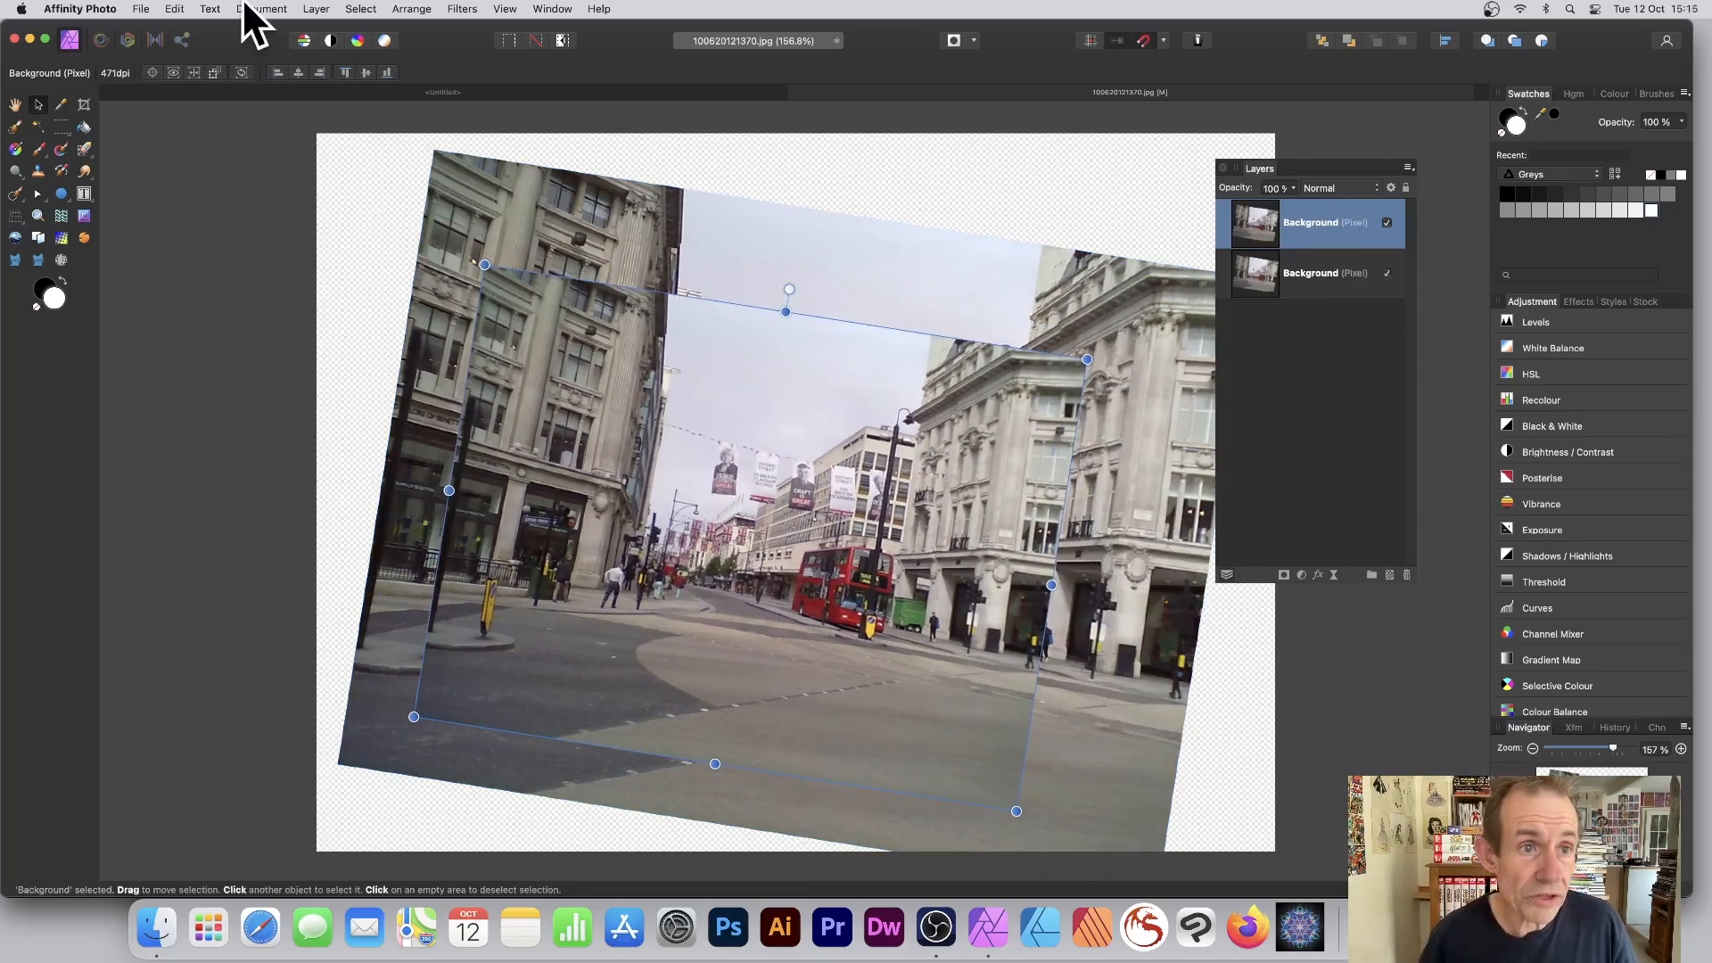
click(319, 11)
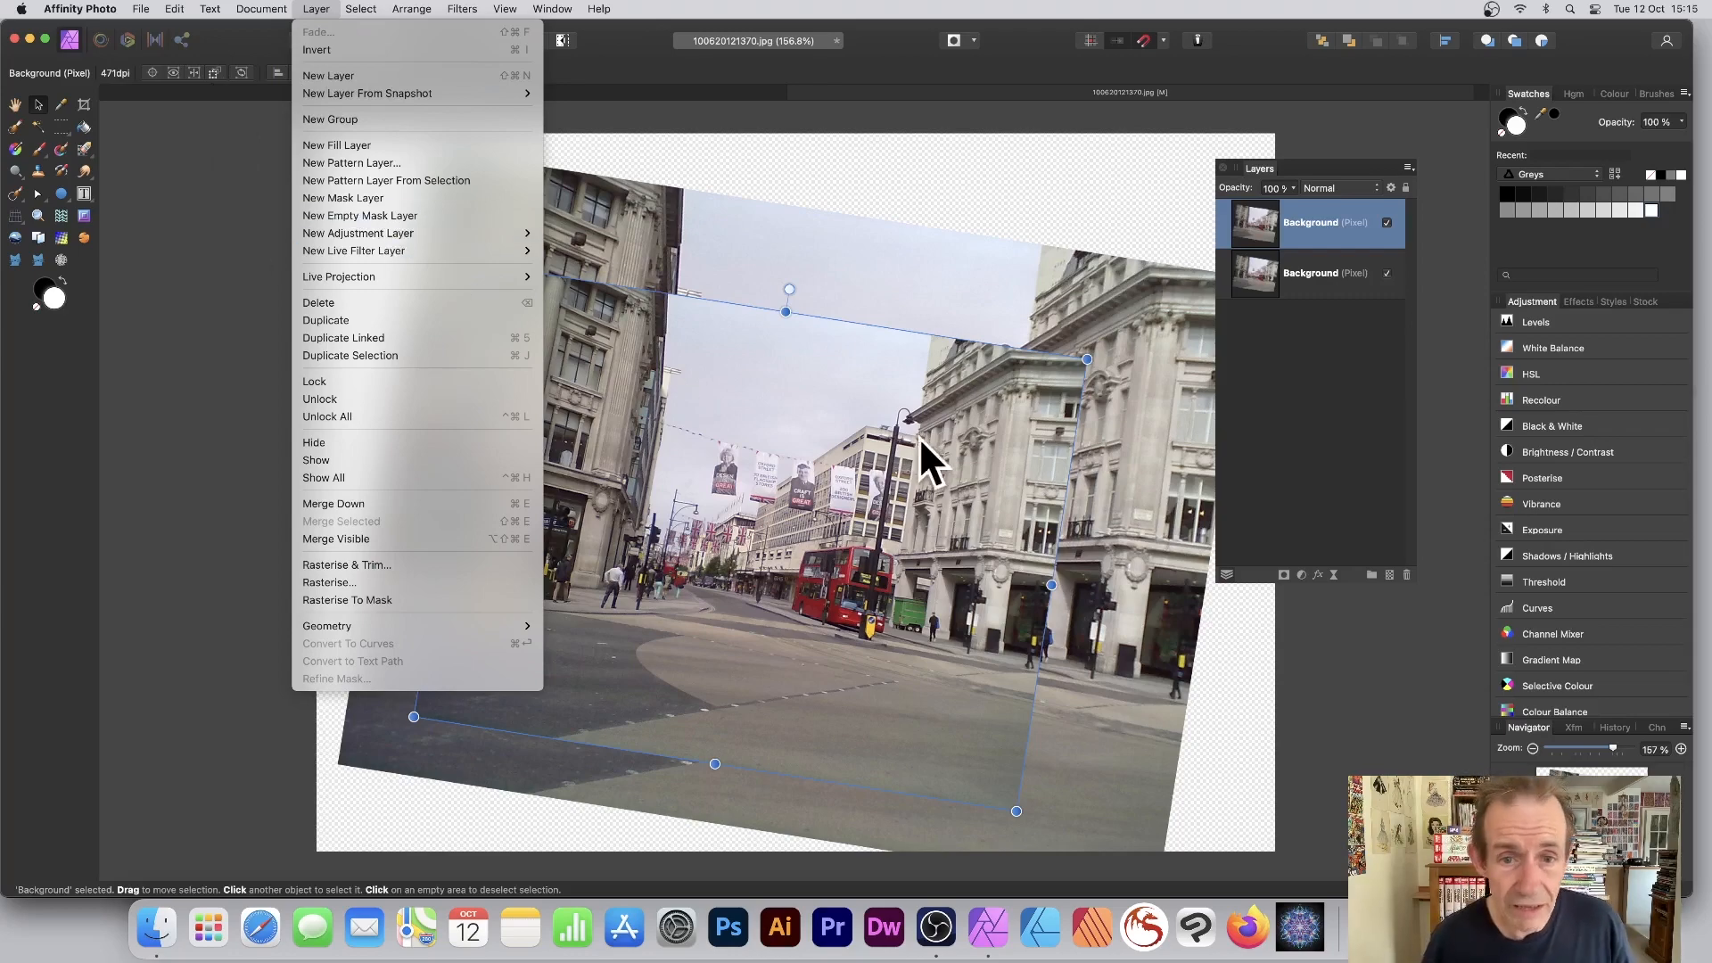
click(961, 462)
drag(961, 461, 888, 382)
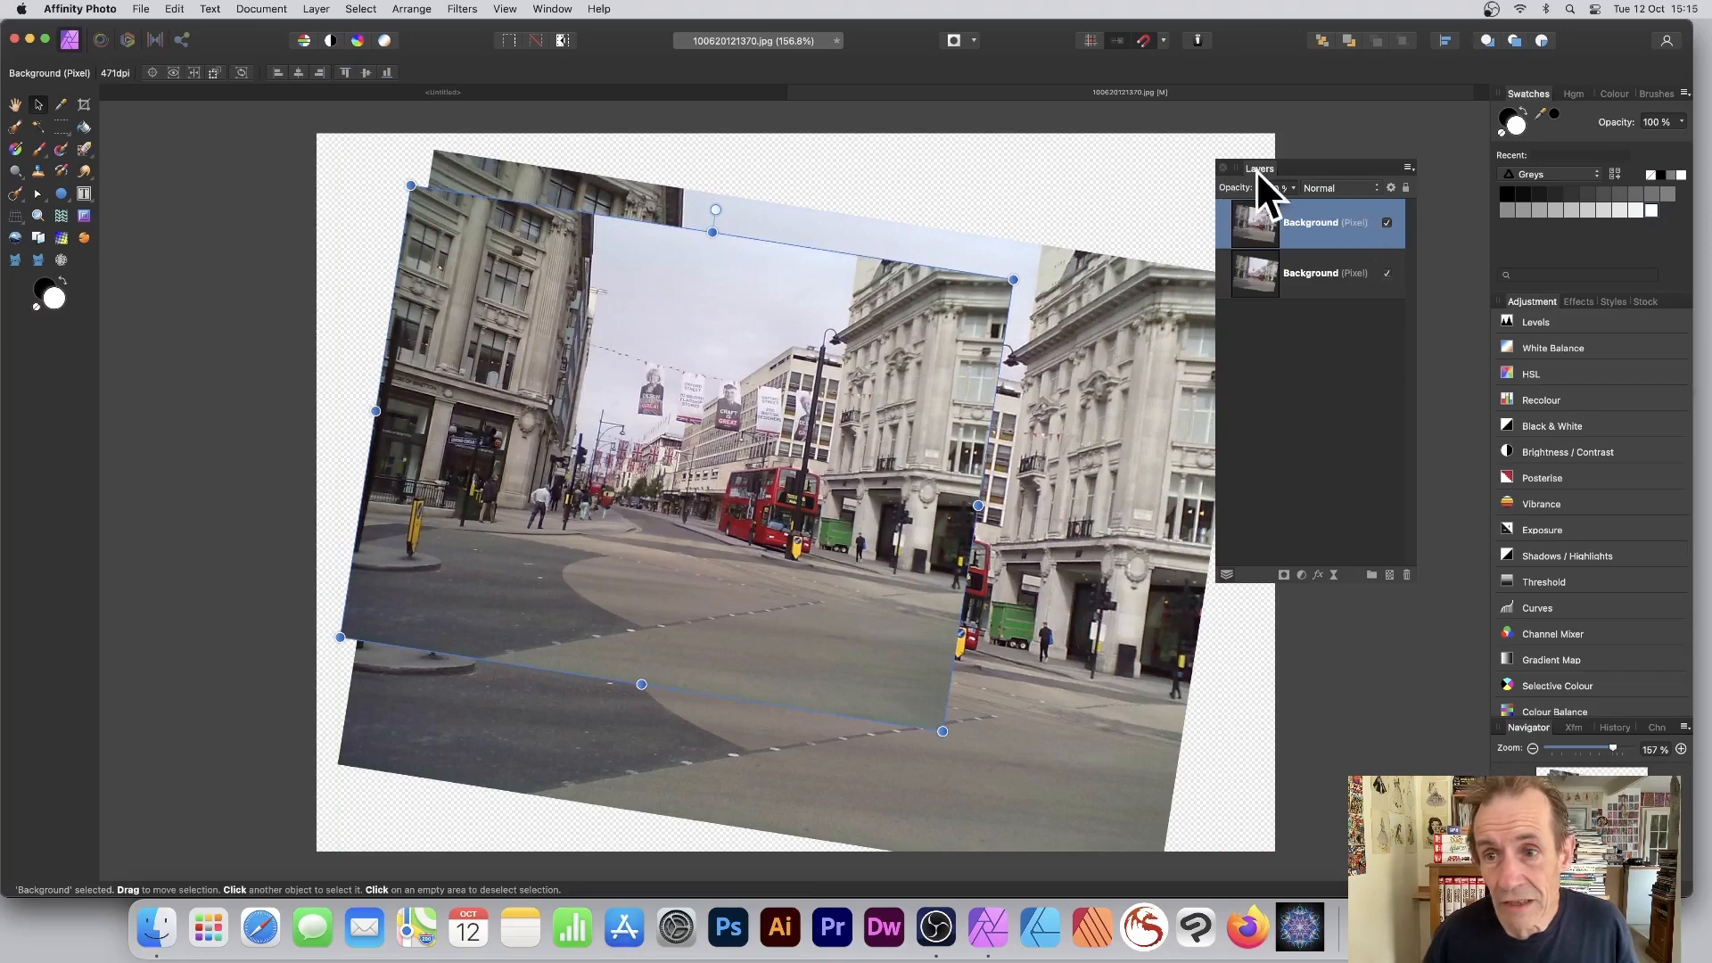
Step: Preview the Darken blend mode on the upper photo layer, keeping the mode at Normal
drag(1295, 189, 1329, 201)
click(1346, 184)
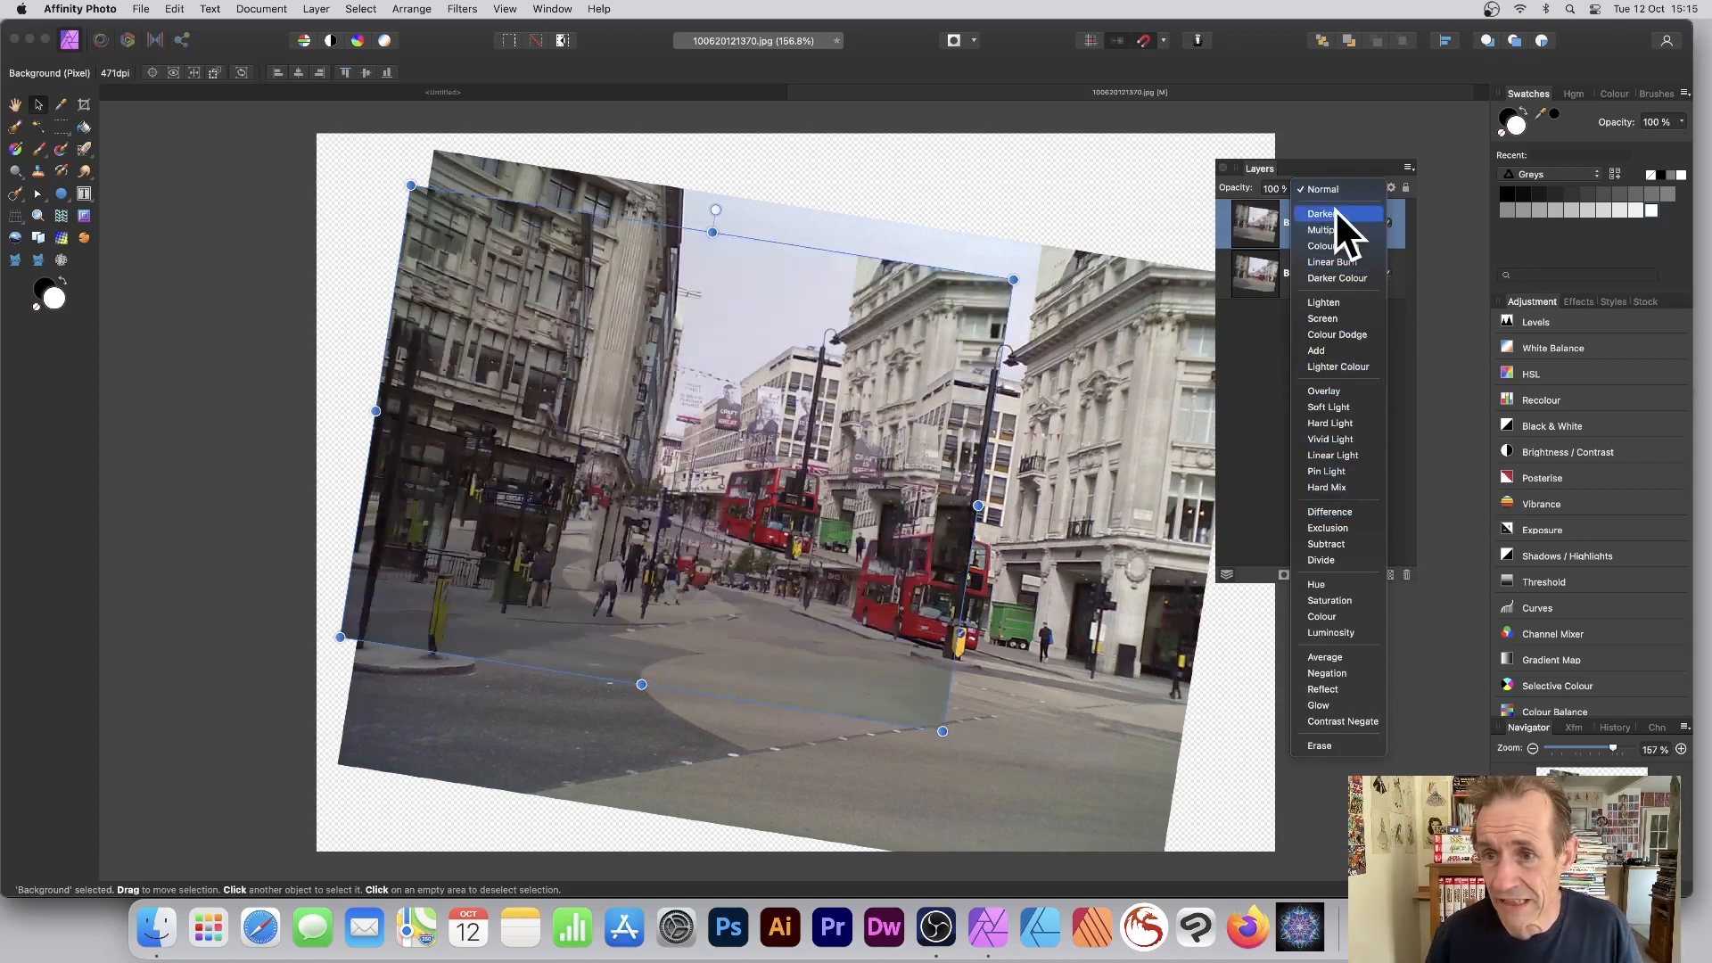
click(1332, 191)
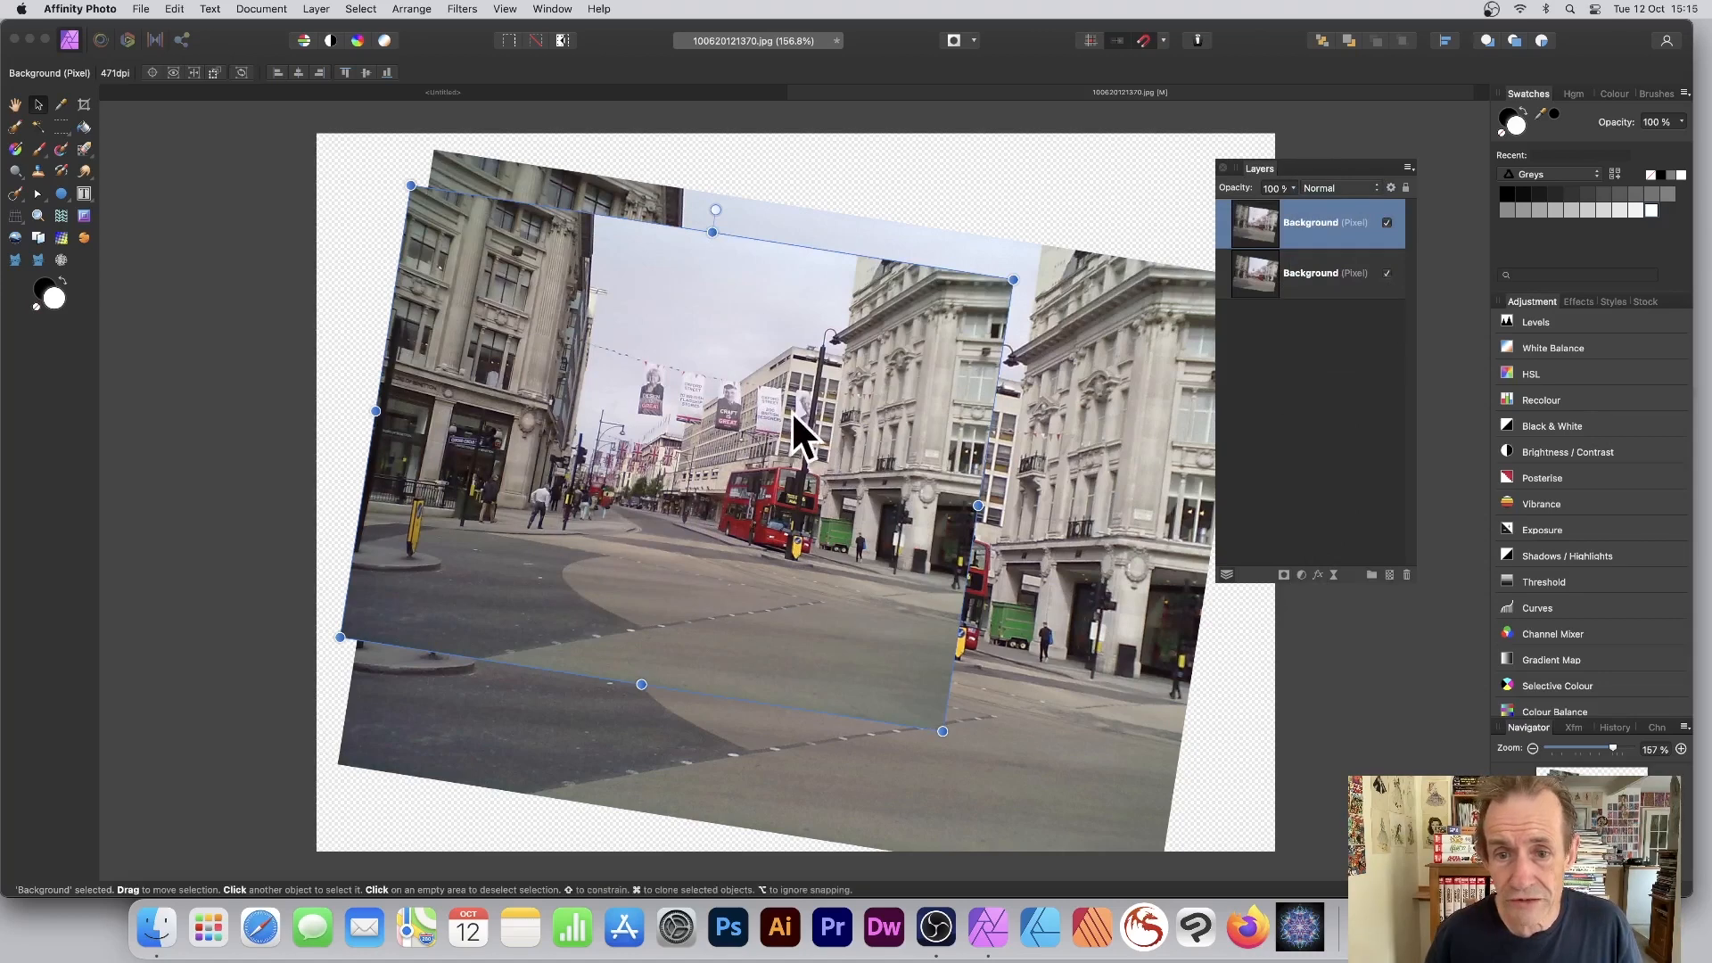
Step: Apply a 3D layer effect with a 53.7 px radius to the duplicate photo and reposition it over the original
drag(790, 410, 912, 288)
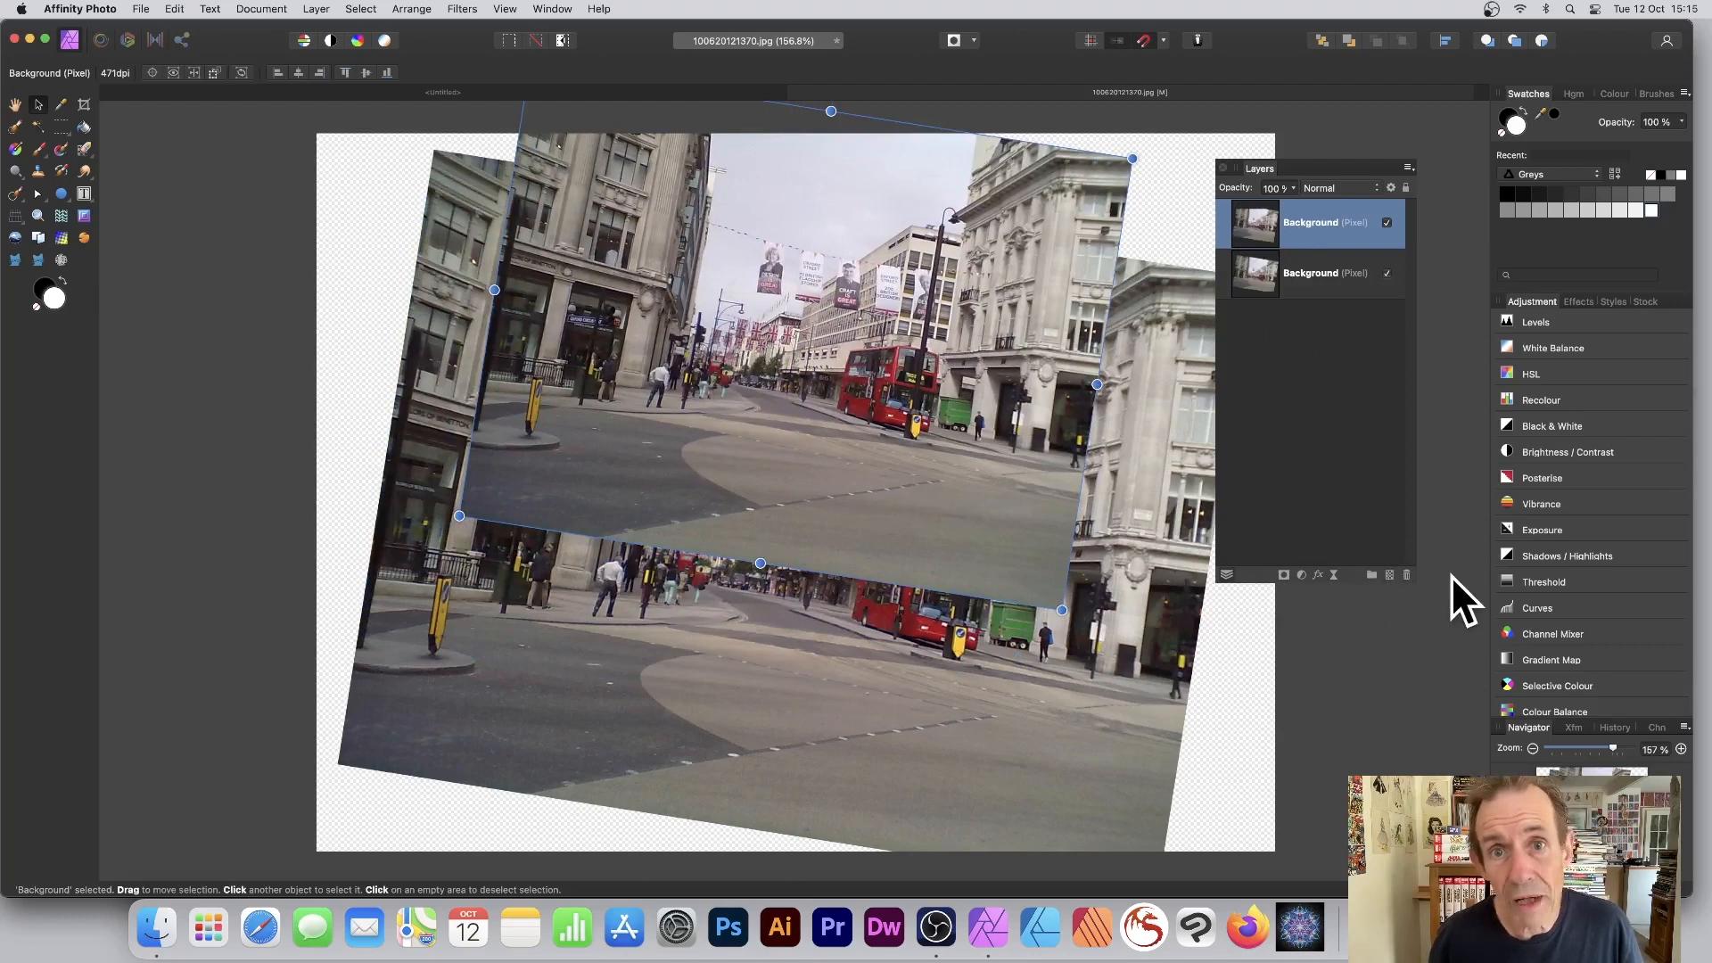
click(1319, 573)
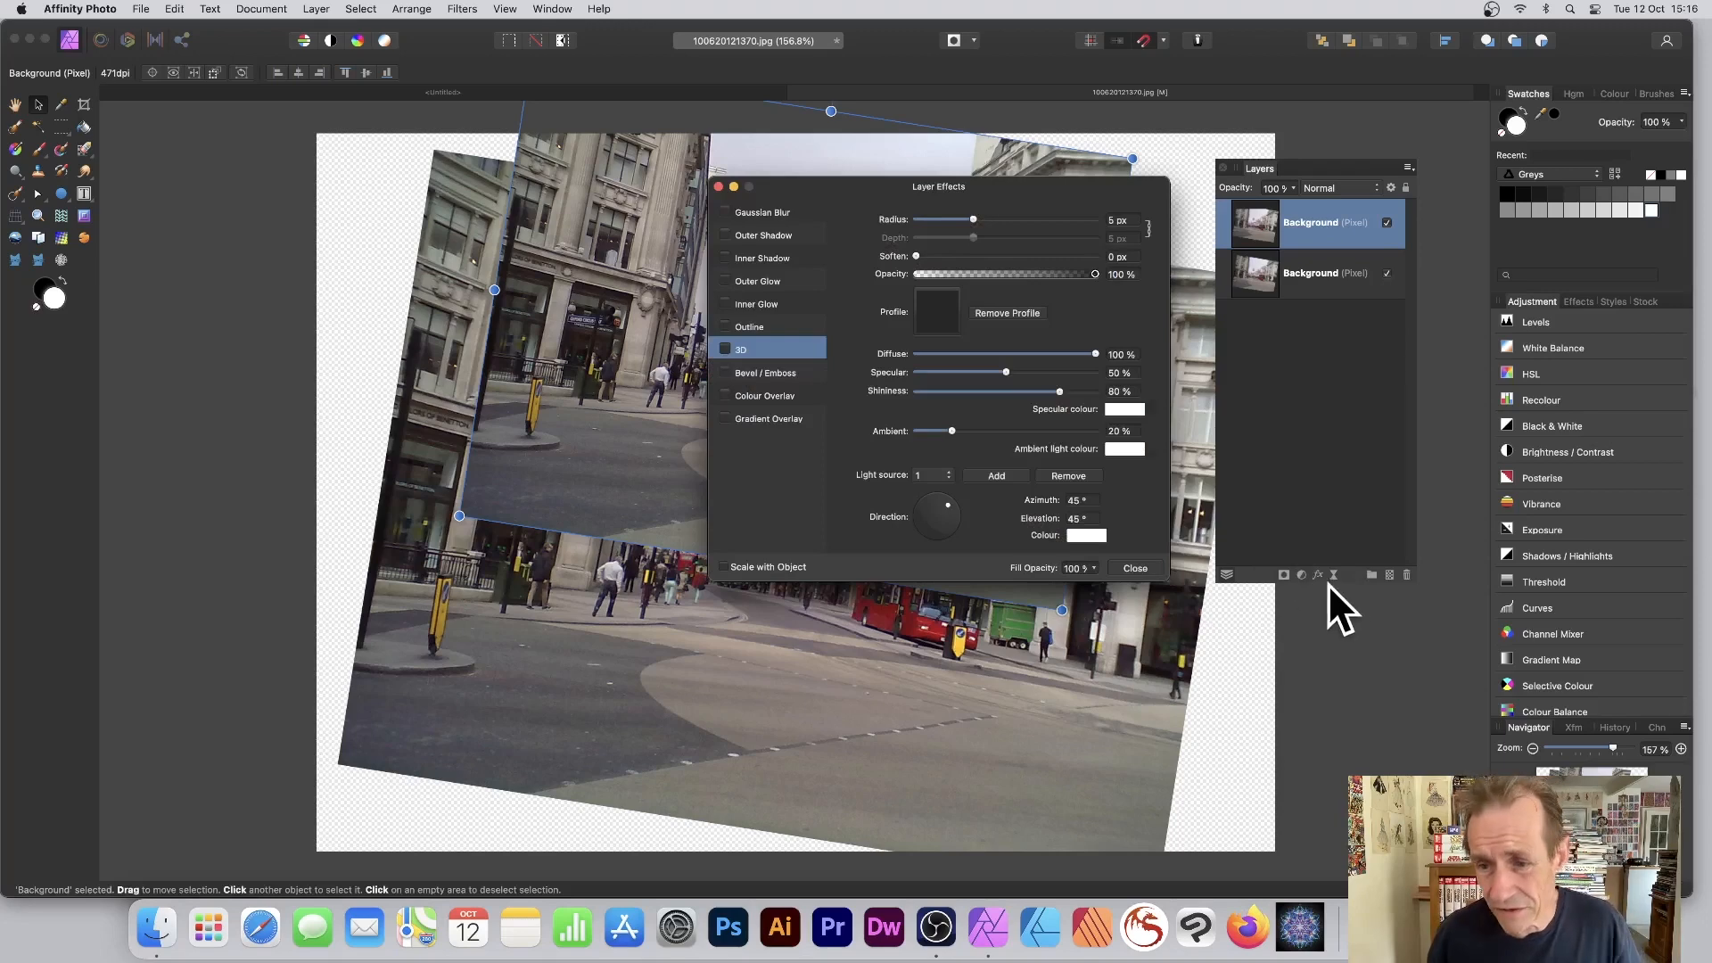
drag(865, 180, 1095, 151)
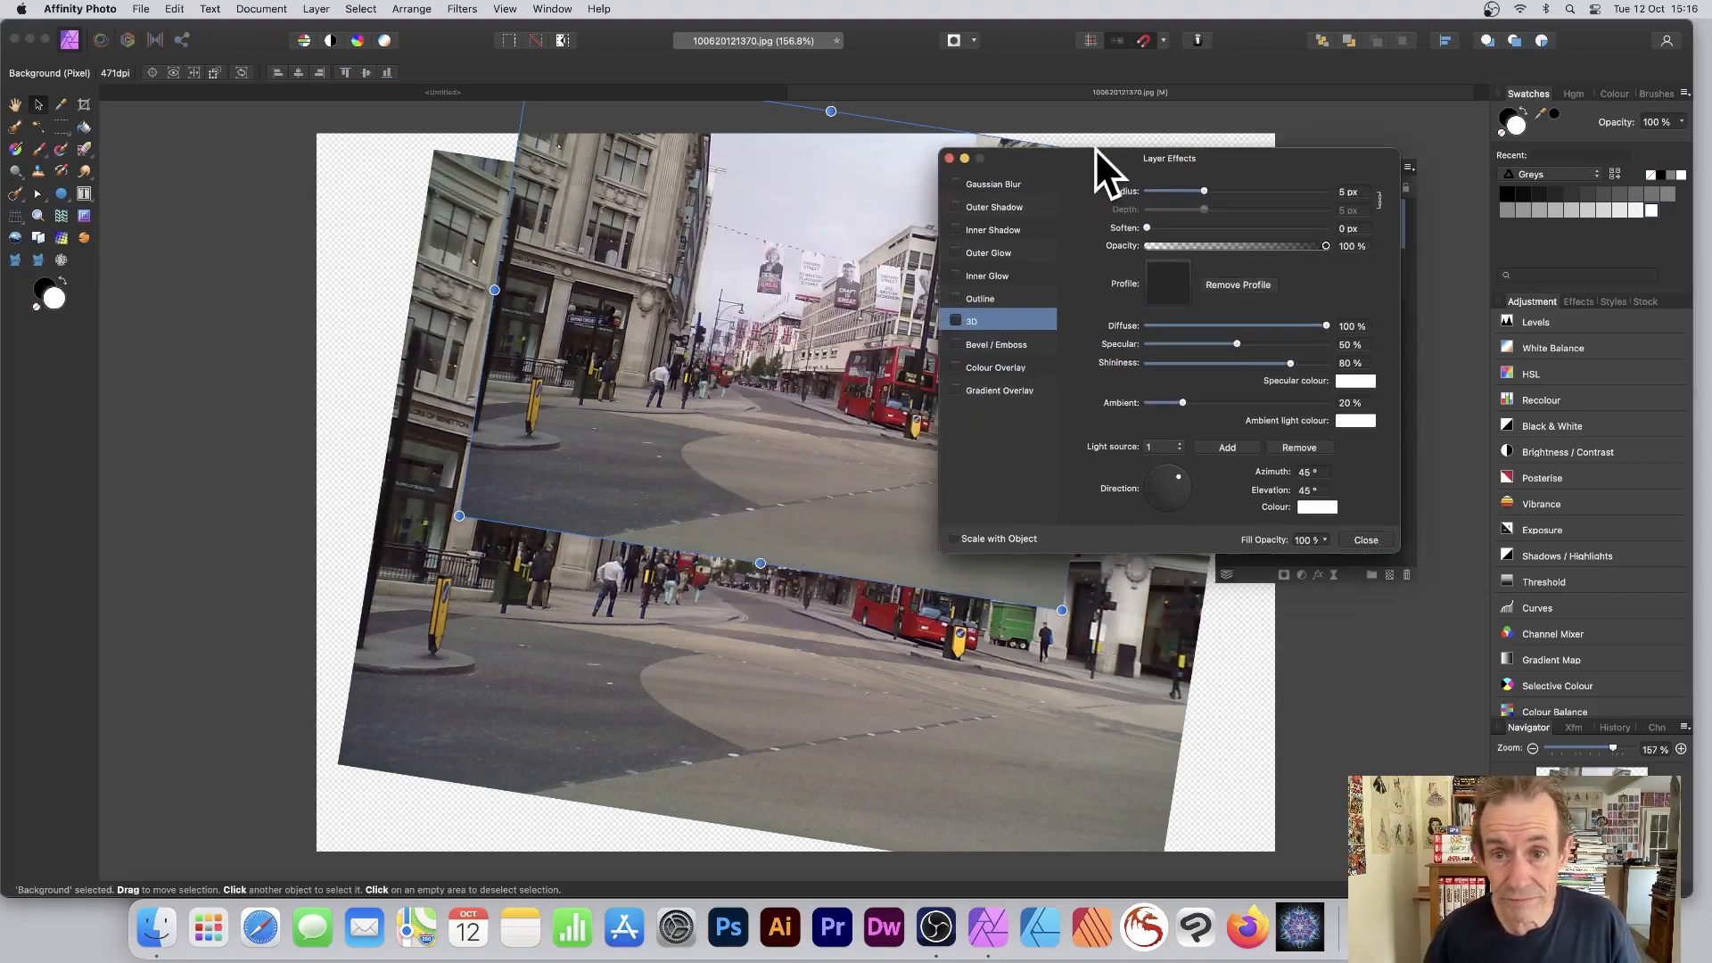
click(955, 320)
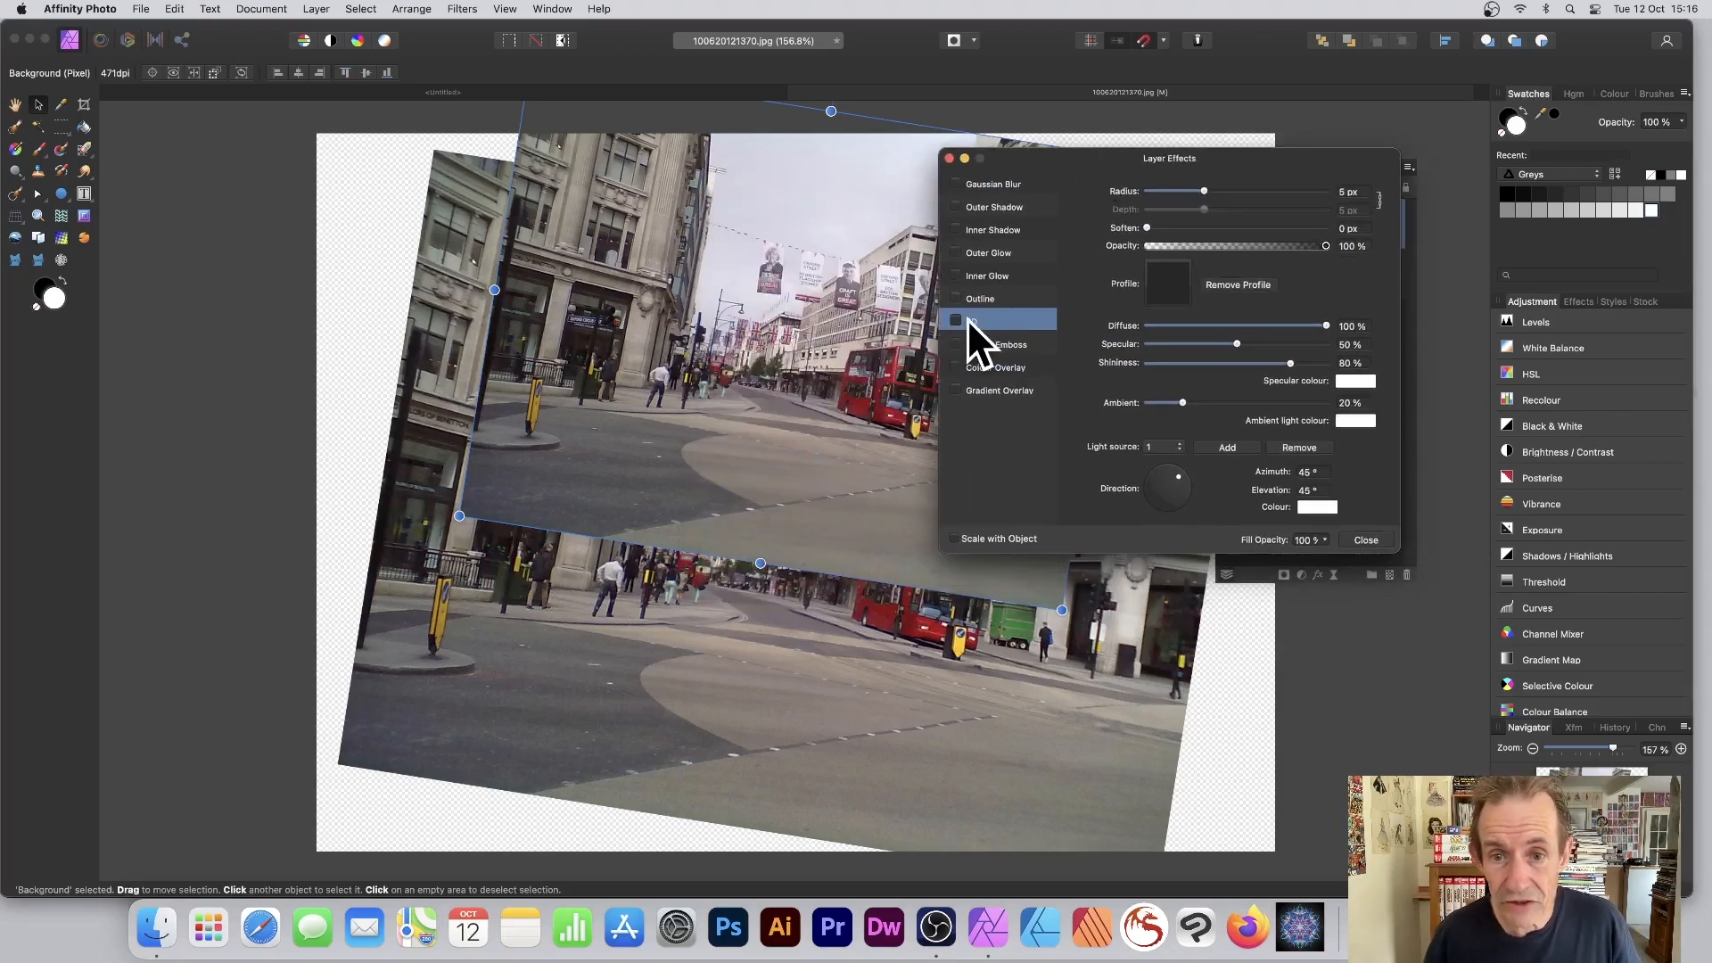
drag(1227, 189, 1309, 191)
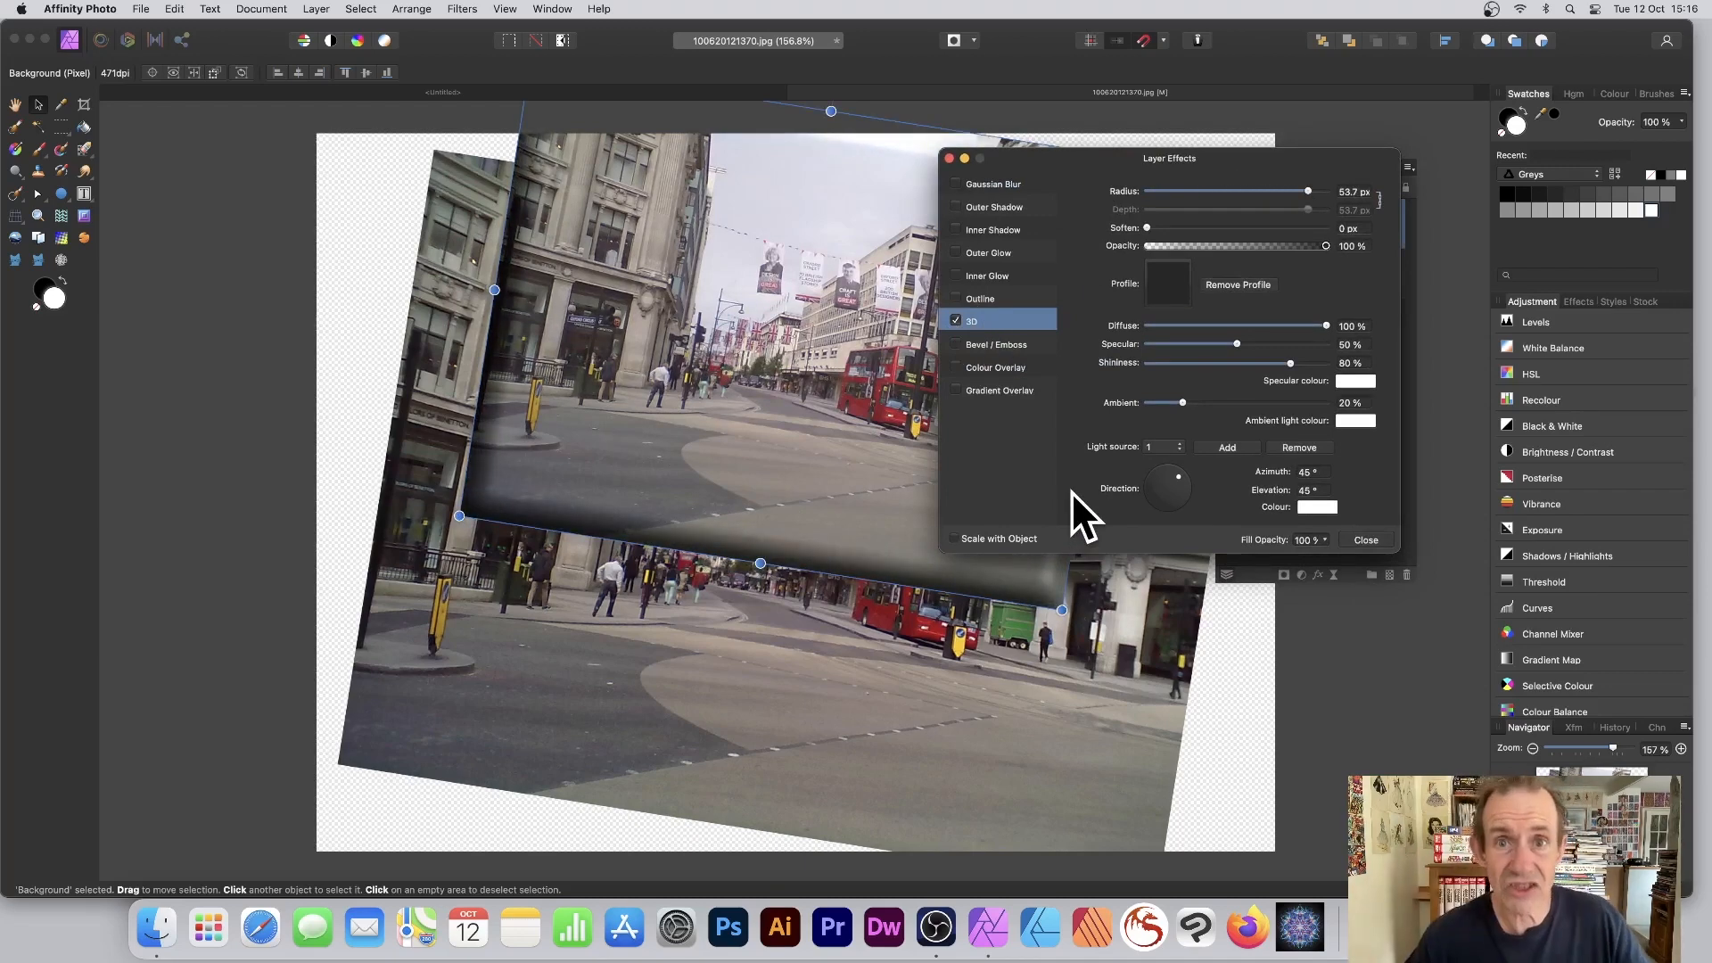
click(1372, 540)
mouse_move(741, 243)
mouse_down()
mouse_move(769, 314)
mouse_move(715, 365)
mouse_move(816, 296)
mouse_up()
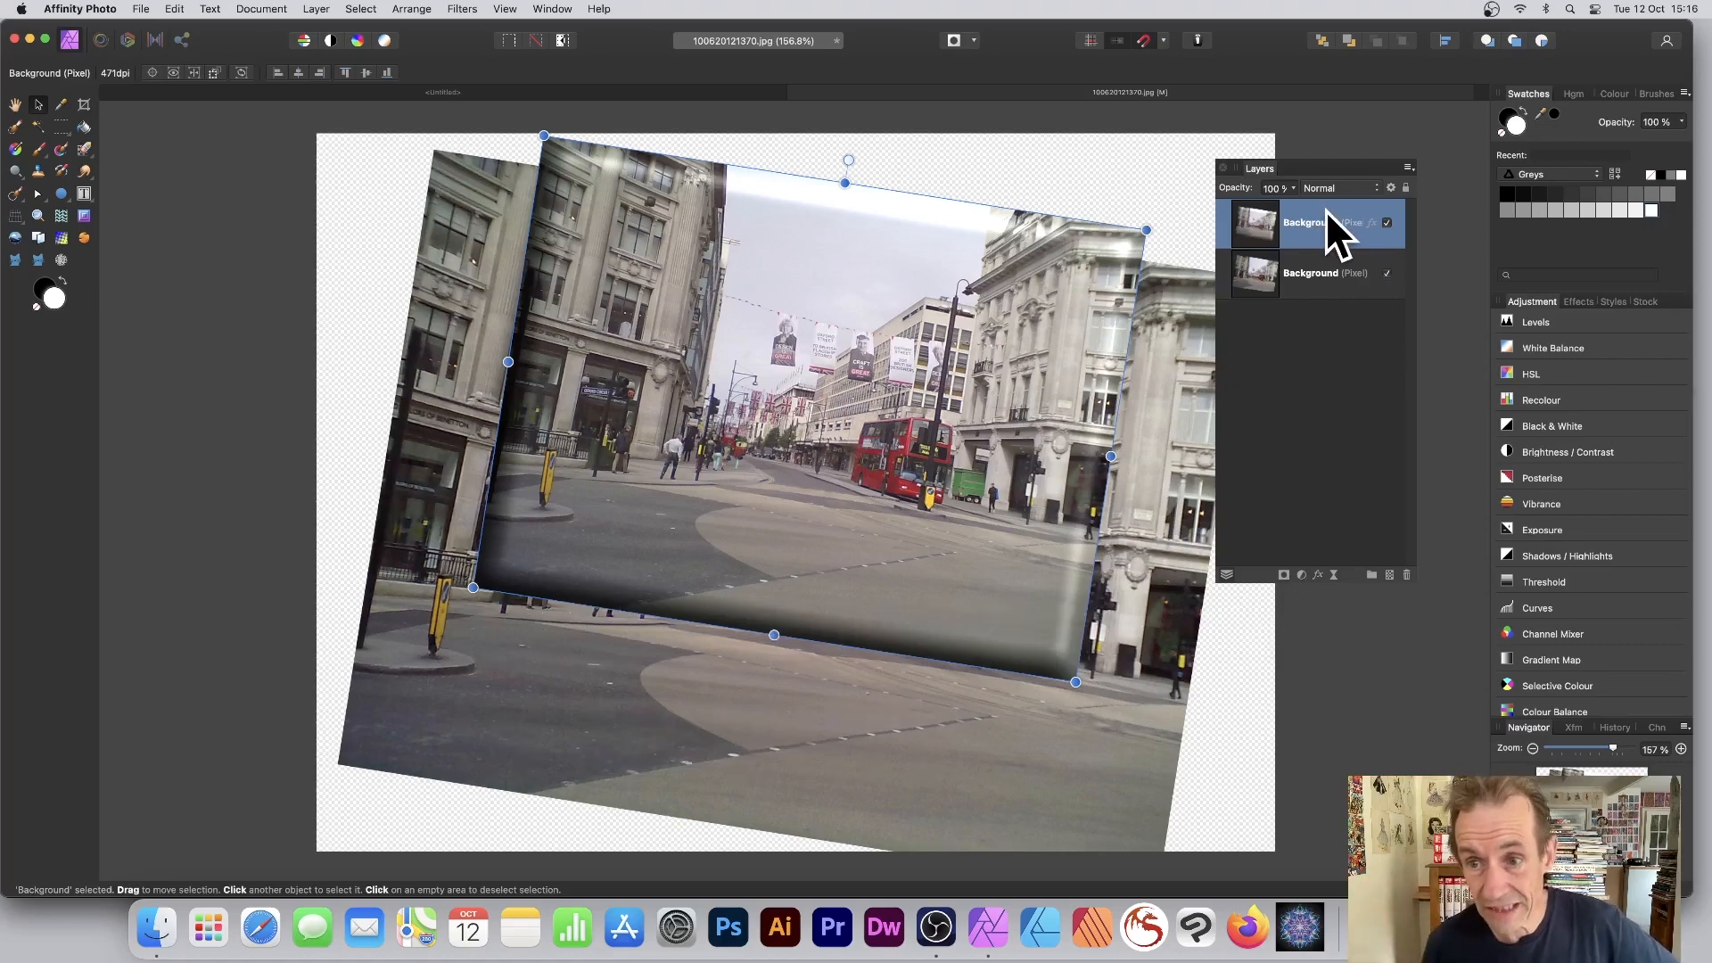
Step: Add a mask to the duplicate layer and paint black on it with the Paint Brush to reveal the photo beneath
click(1284, 573)
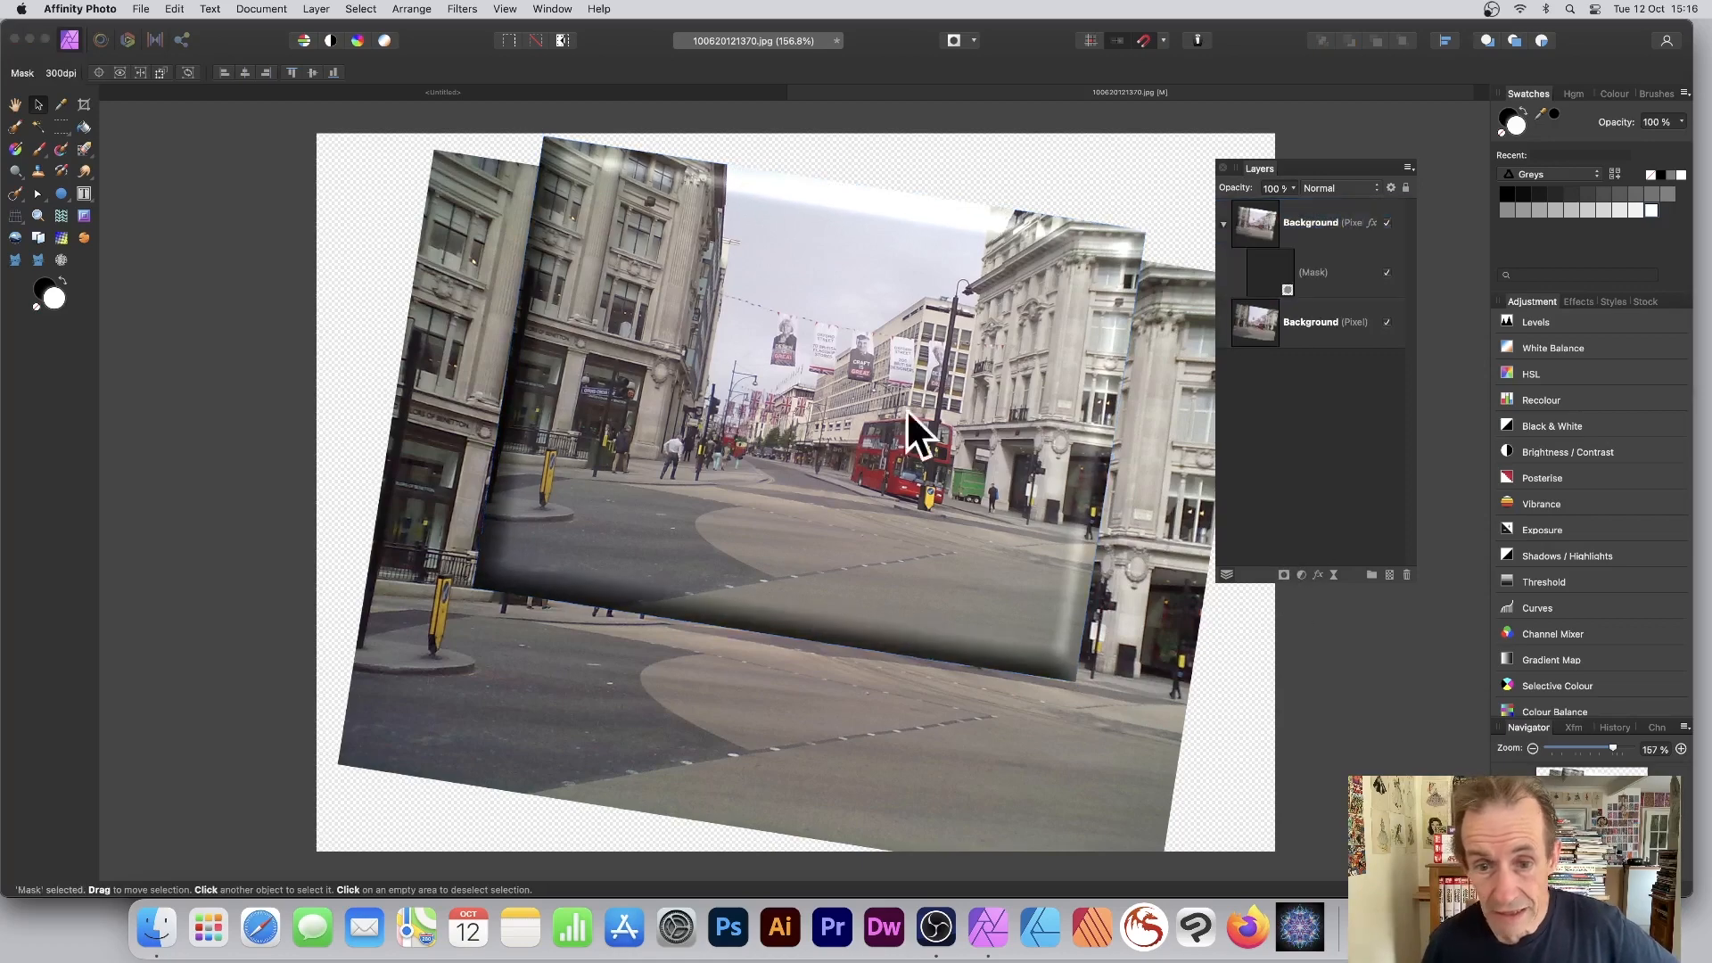
click(1261, 269)
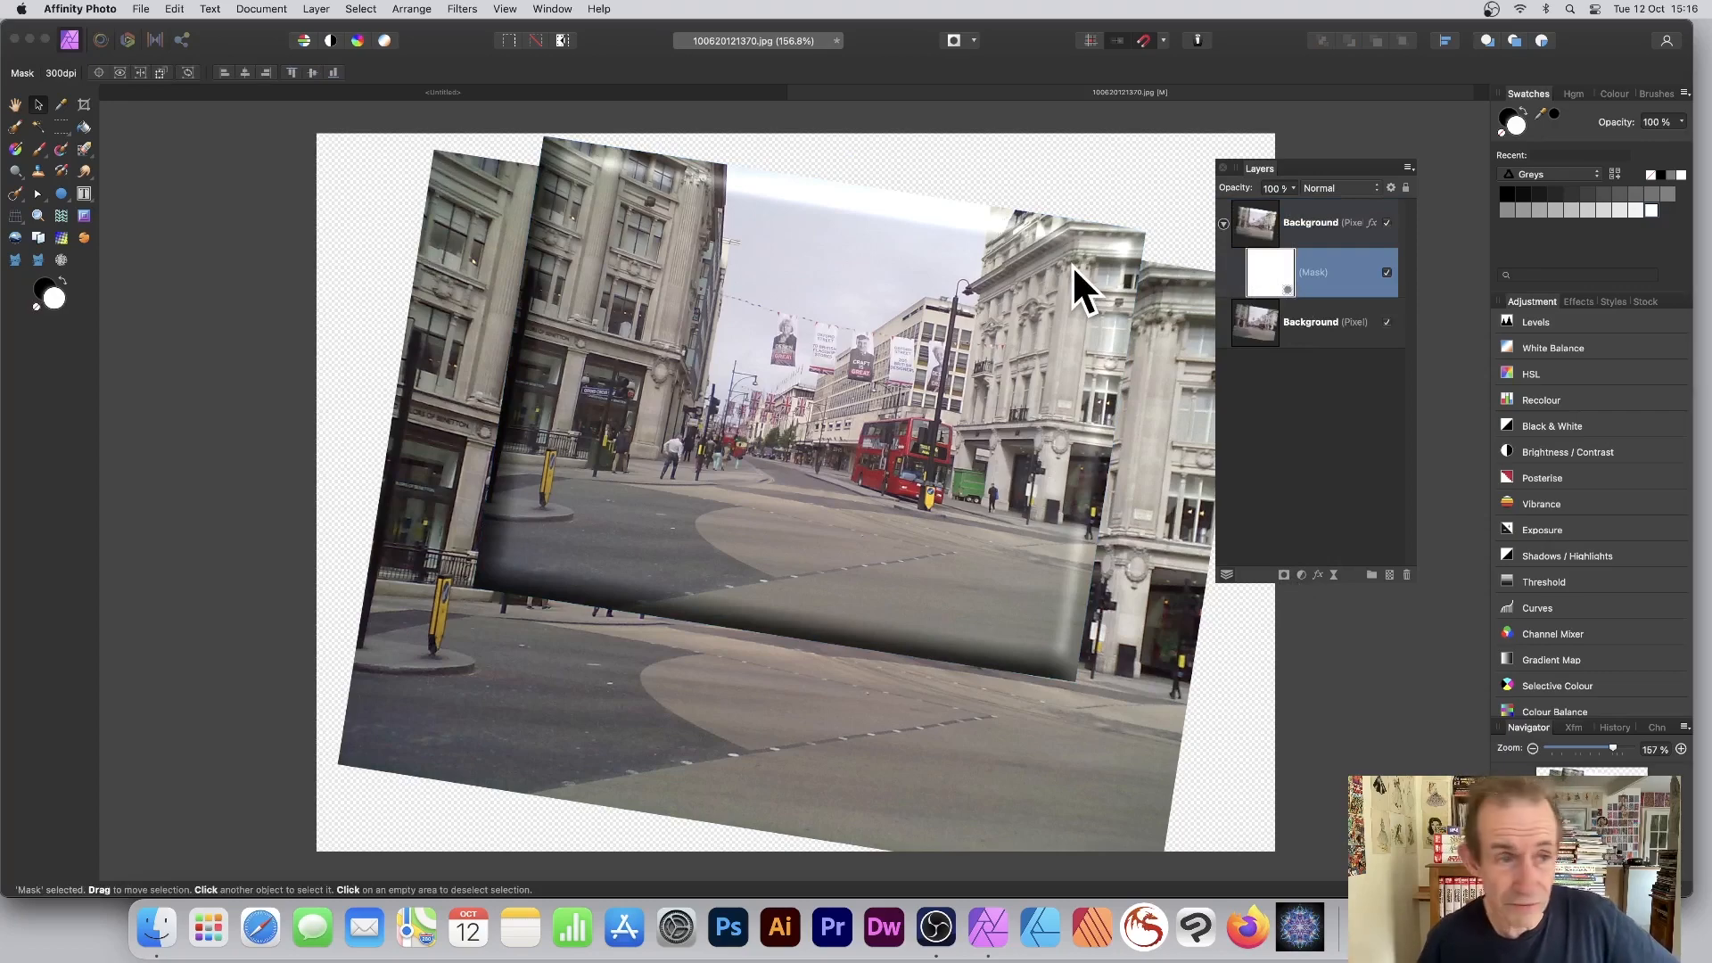
click(40, 148)
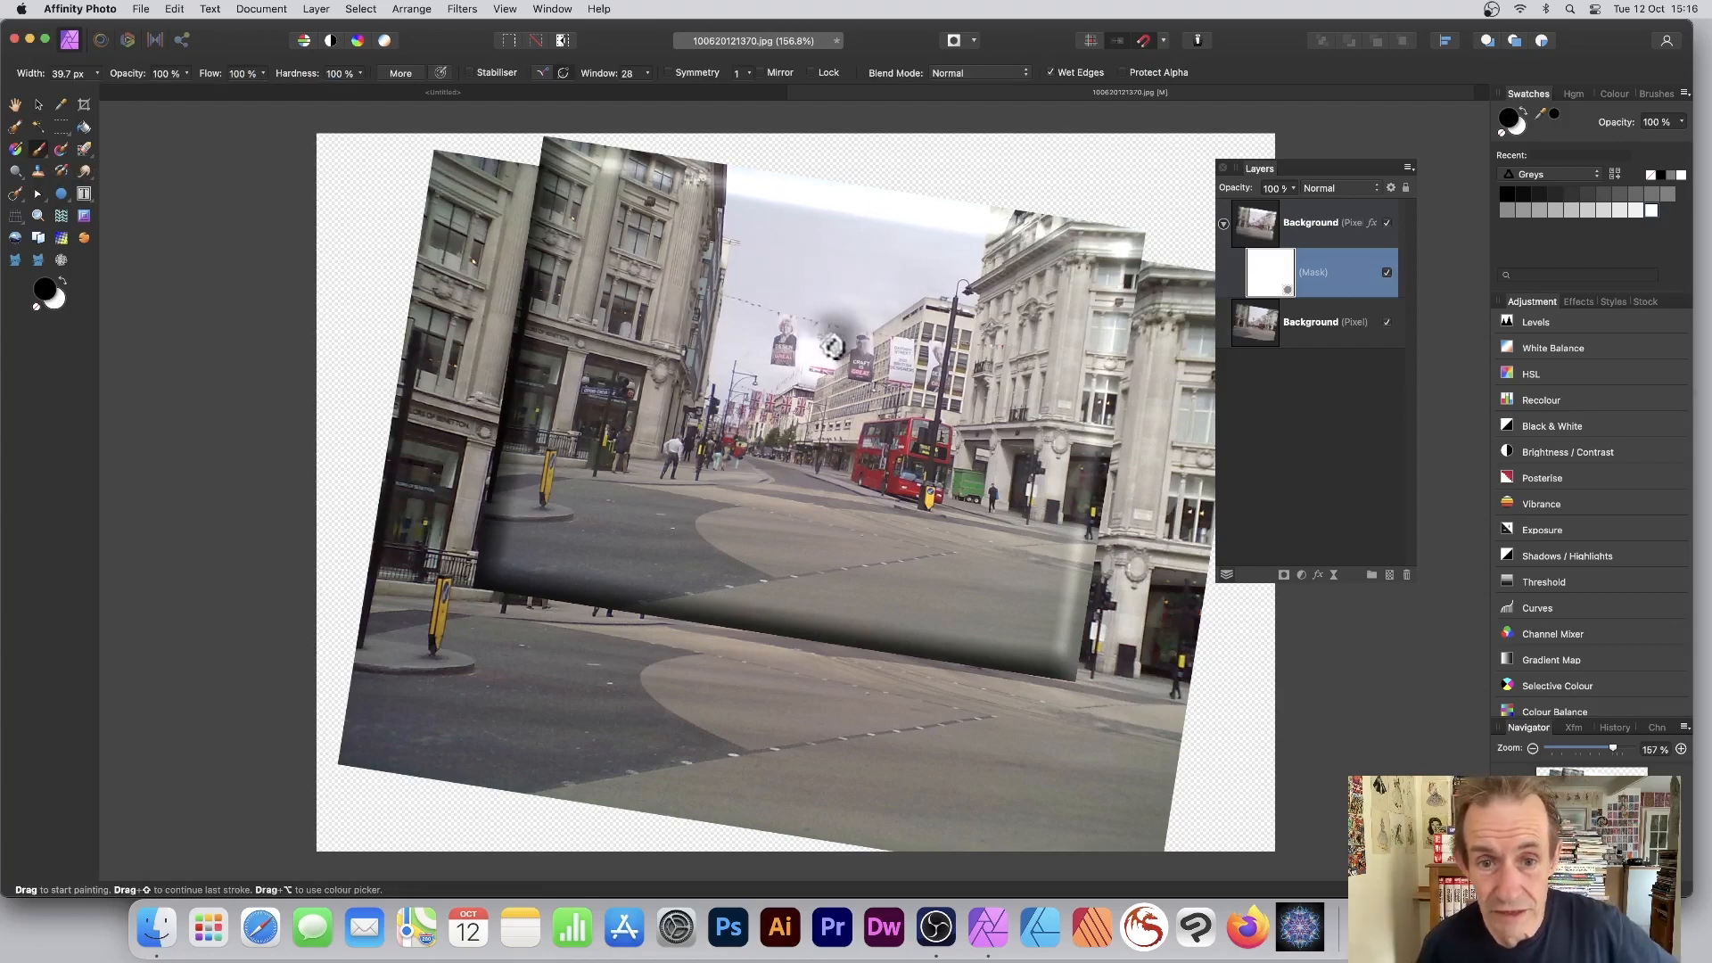
mouse_move(867, 347)
mouse_down()
mouse_move(718, 456)
mouse_move(847, 392)
mouse_move(691, 482)
mouse_move(945, 374)
mouse_move(979, 500)
mouse_move(794, 528)
mouse_move(894, 306)
mouse_up()
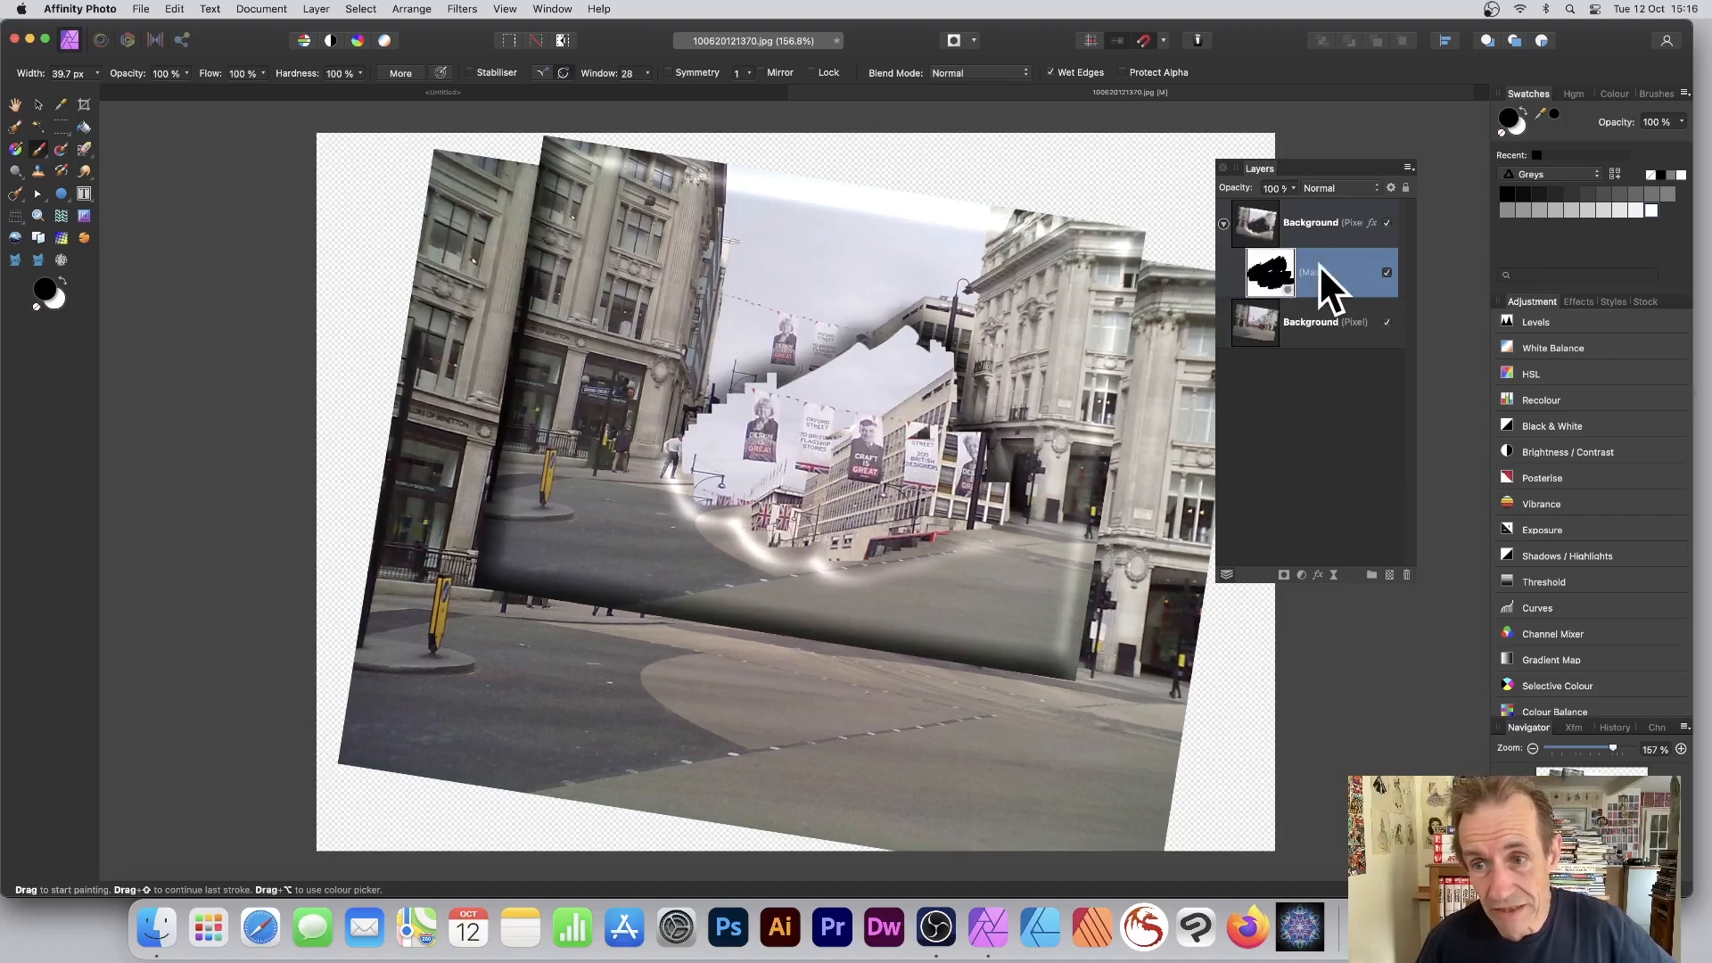
drag(737, 266, 667, 308)
click(497, 302)
scroll(497, 302, down, 1)
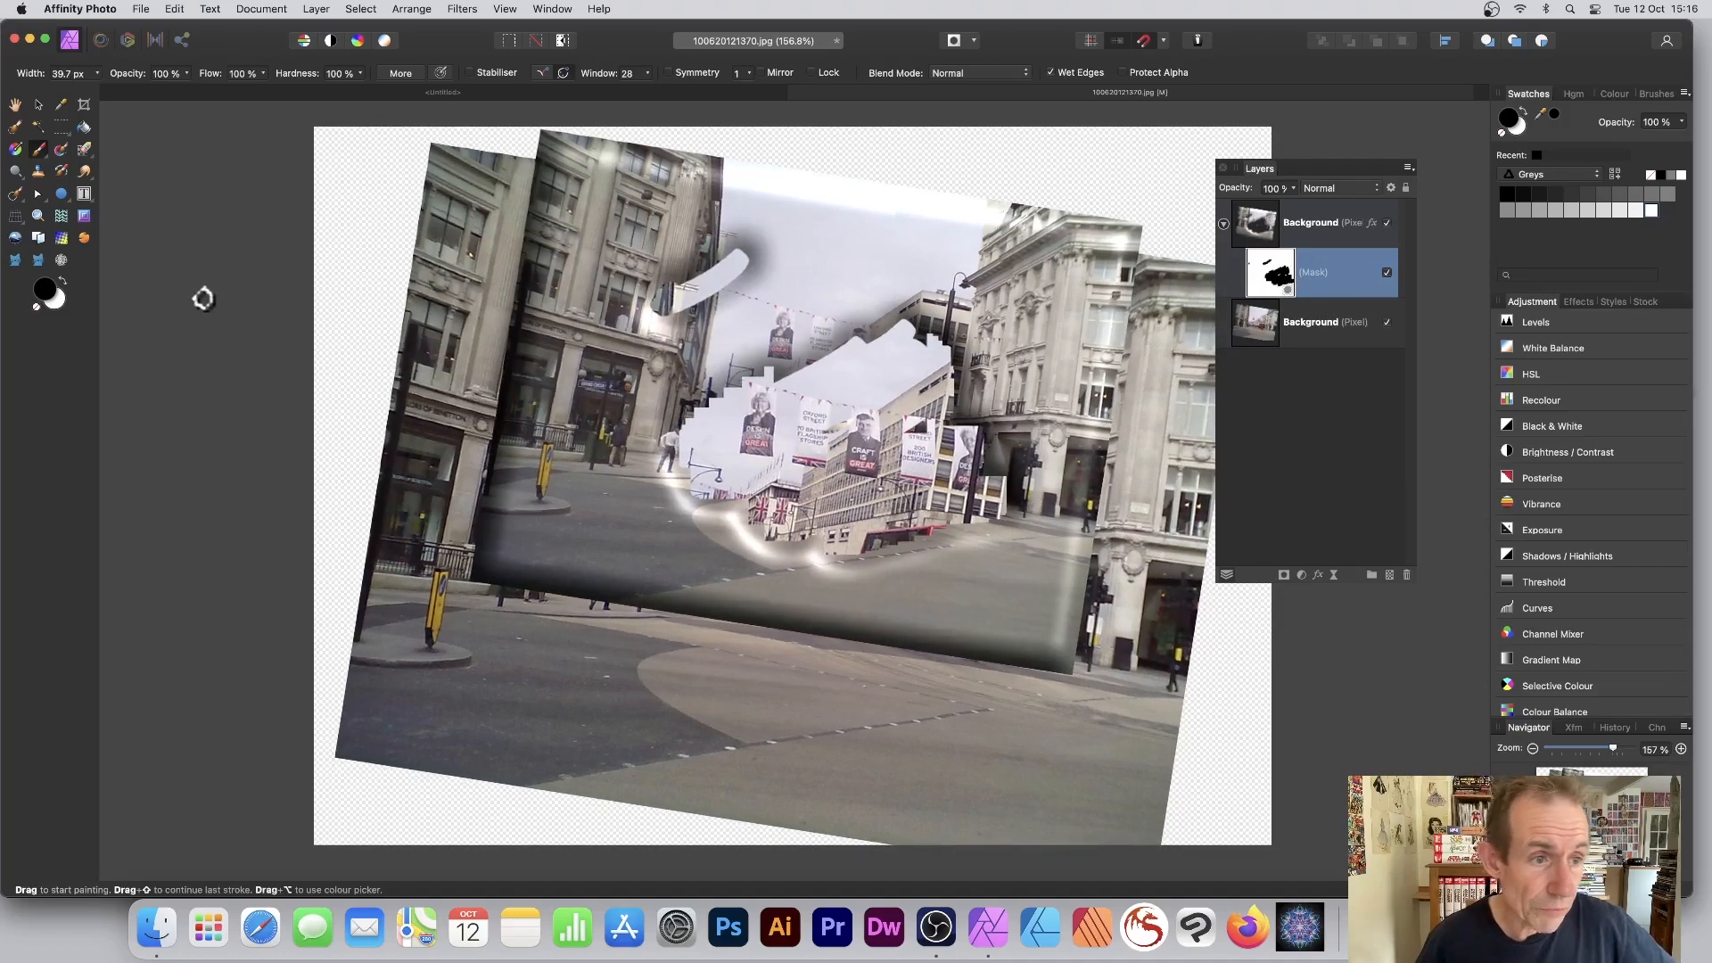
Step: Swap the brush colour to white and paint on the mask to bring back hidden areas of the duplicate photo
click(62, 281)
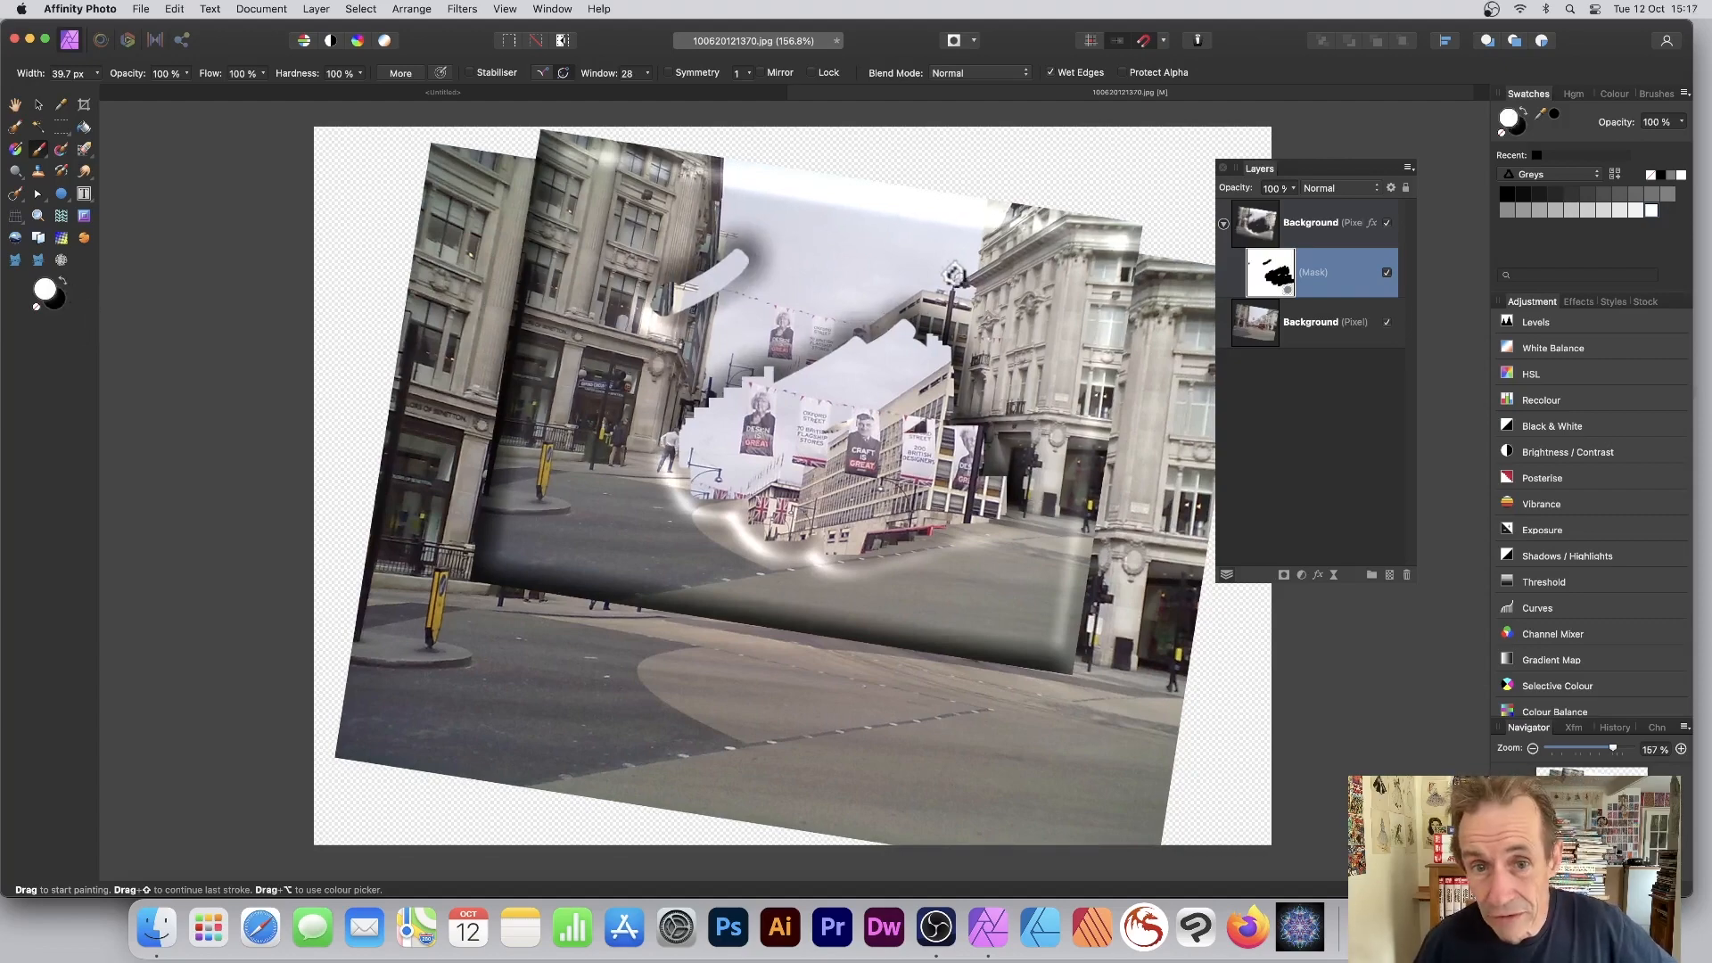
mouse_move(740, 260)
mouse_down()
mouse_move(664, 314)
mouse_move(721, 249)
mouse_up()
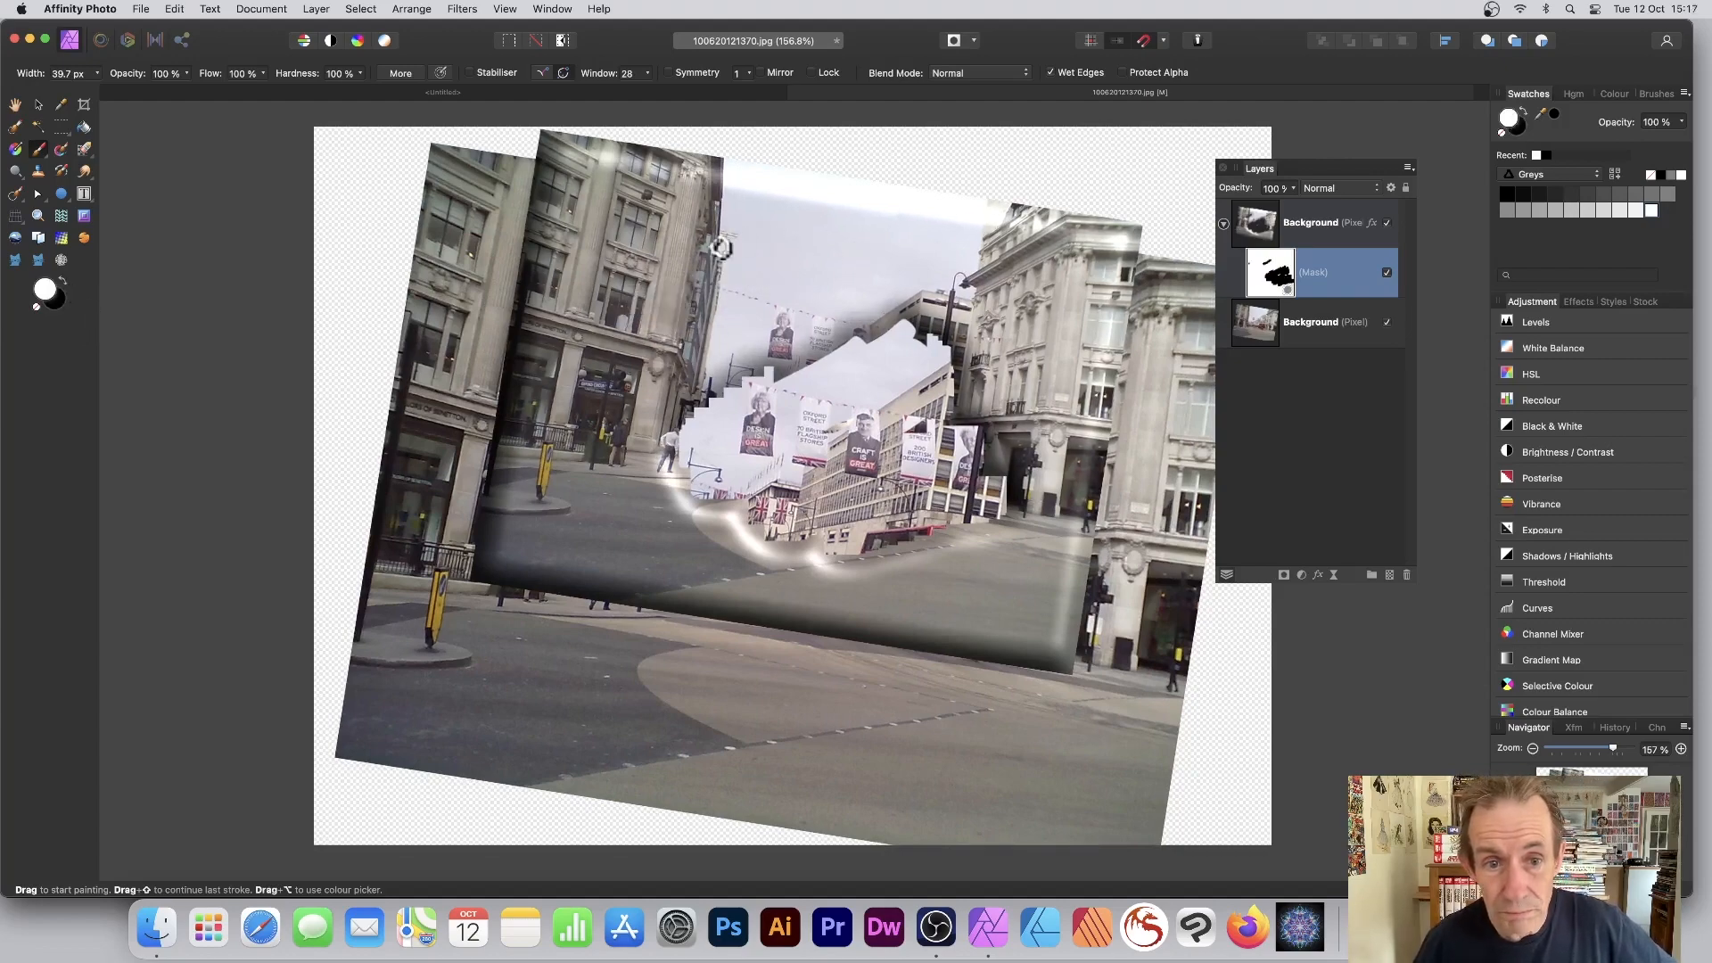
drag(942, 297, 719, 391)
mouse_move(849, 316)
mouse_down()
mouse_move(792, 391)
mouse_move(735, 421)
mouse_move(1038, 311)
mouse_move(712, 464)
mouse_move(703, 442)
mouse_move(750, 417)
mouse_move(921, 430)
mouse_move(788, 460)
mouse_move(889, 414)
mouse_move(757, 454)
mouse_move(840, 529)
mouse_move(816, 410)
mouse_move(770, 361)
mouse_move(592, 264)
mouse_move(743, 406)
mouse_move(832, 455)
mouse_move(840, 389)
mouse_move(898, 481)
mouse_move(842, 430)
mouse_move(912, 454)
mouse_move(916, 503)
mouse_move(839, 430)
mouse_move(885, 507)
mouse_move(651, 320)
mouse_move(710, 441)
mouse_move(914, 485)
mouse_up()
Step: Switch to the Move tool and hide the duplicate photo layer
click(38, 105)
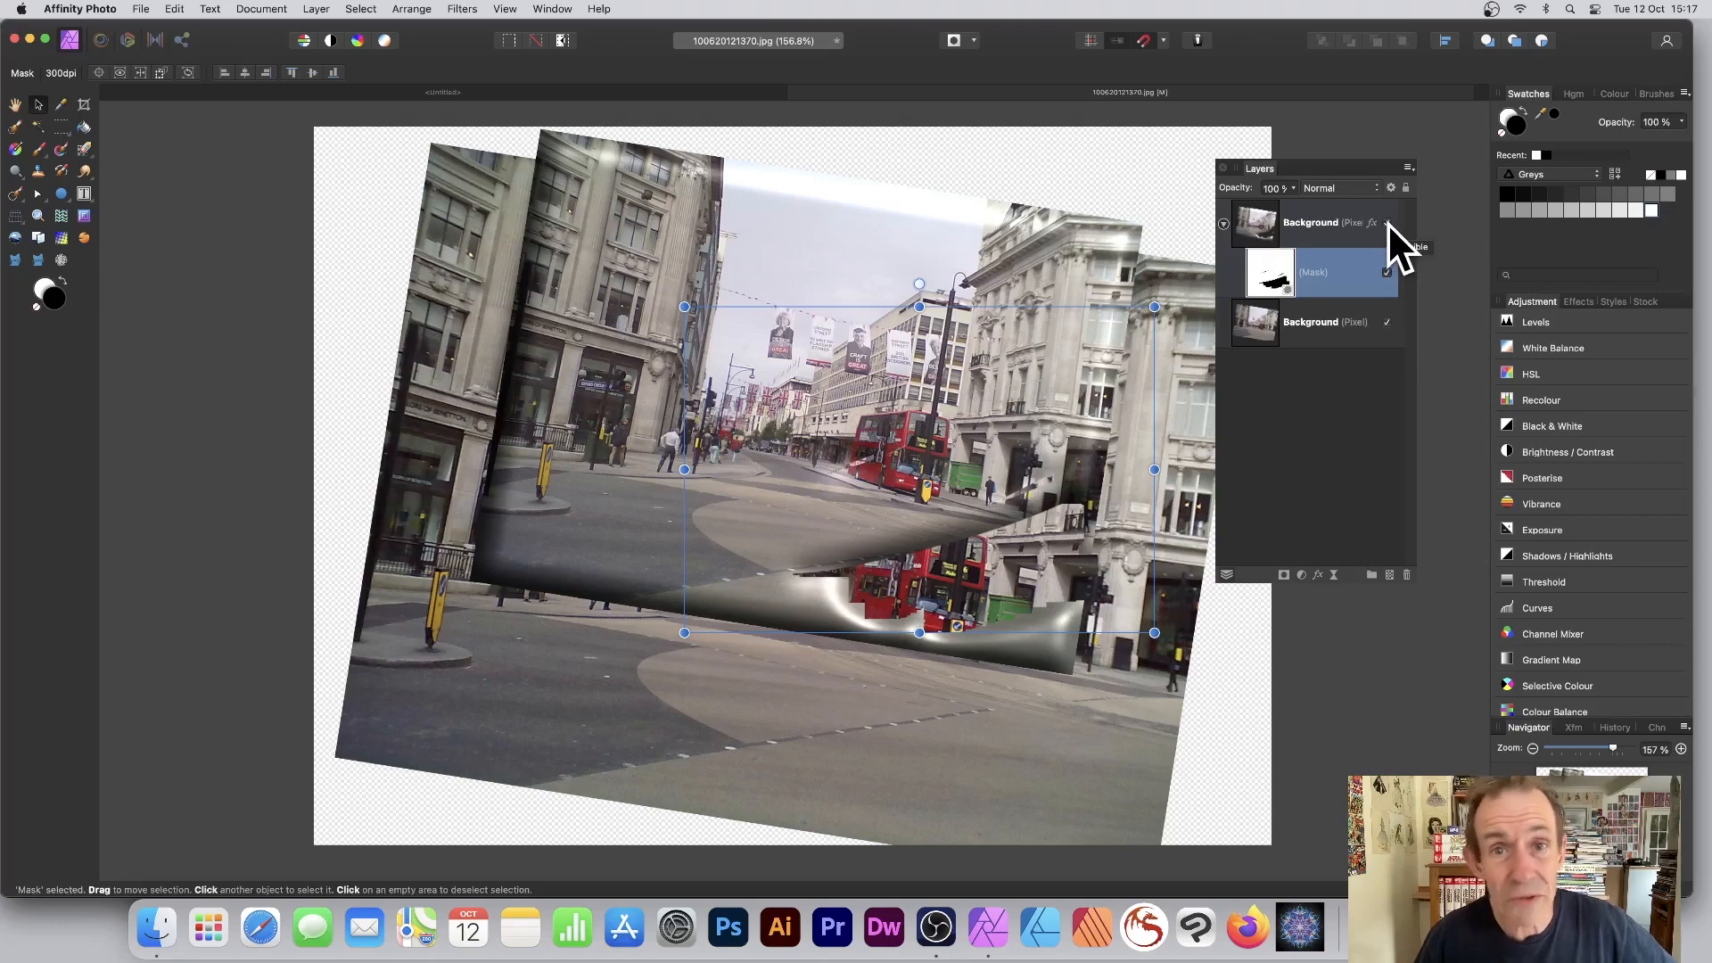
click(1388, 222)
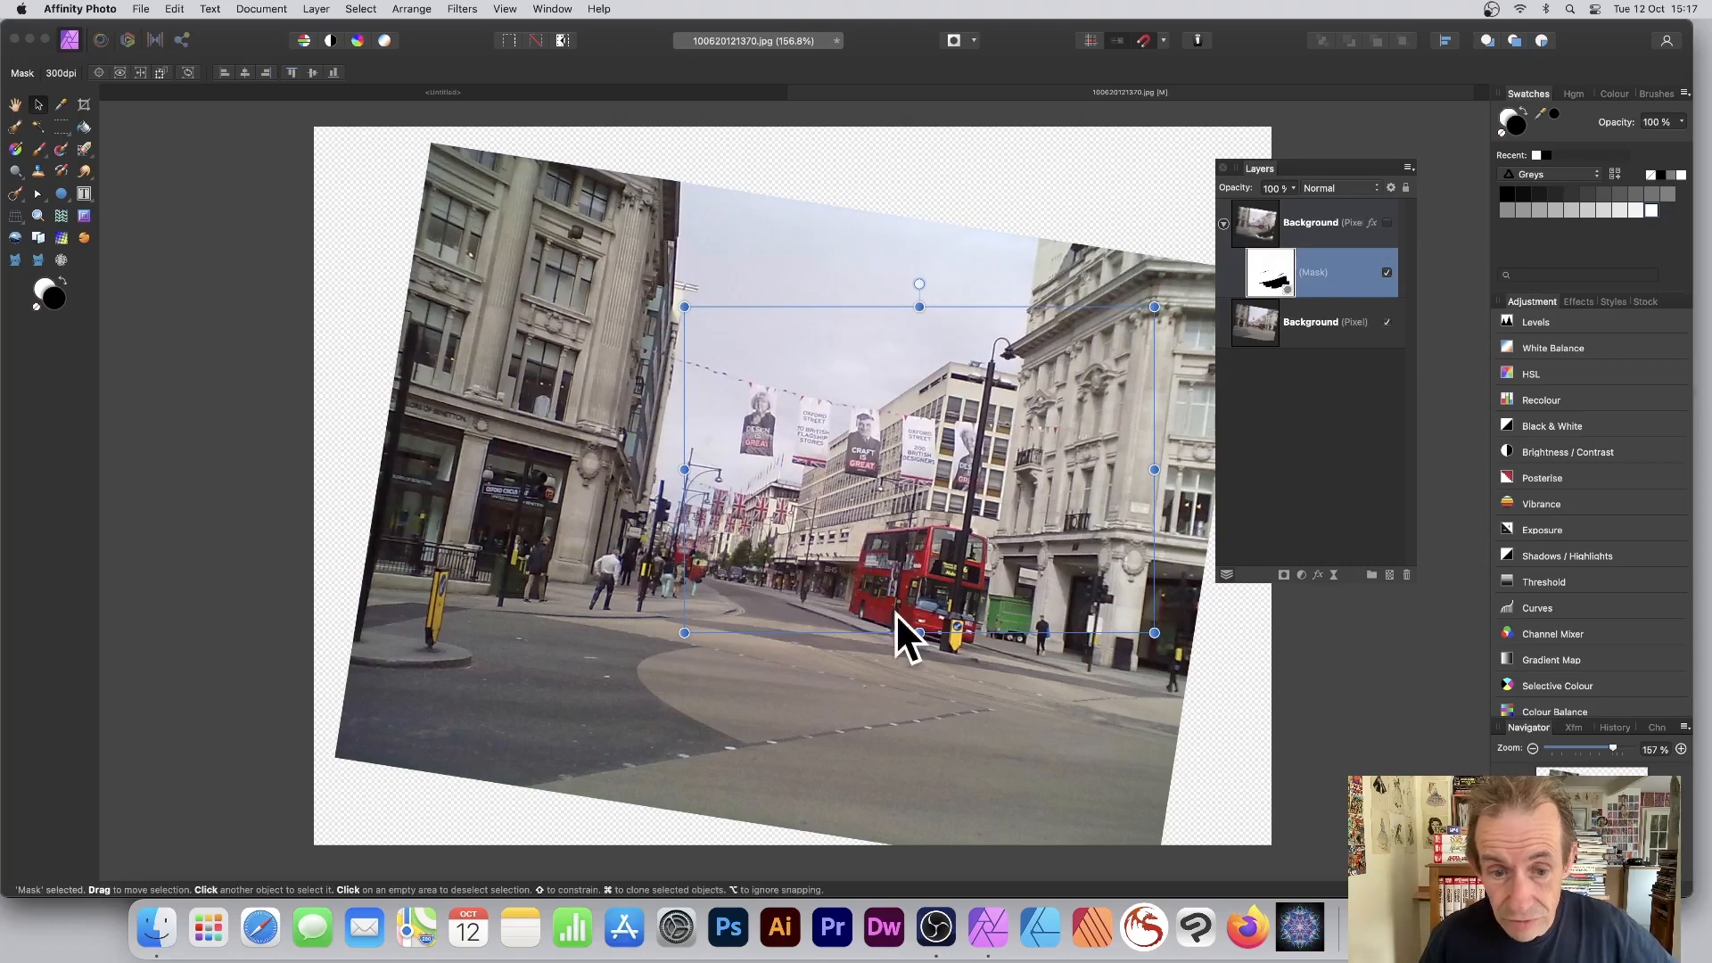
Step: Show the duplicate photo layer with its mask turned off, and toggle the original photo layer off and on
click(1389, 224)
click(1389, 224)
click(1389, 224)
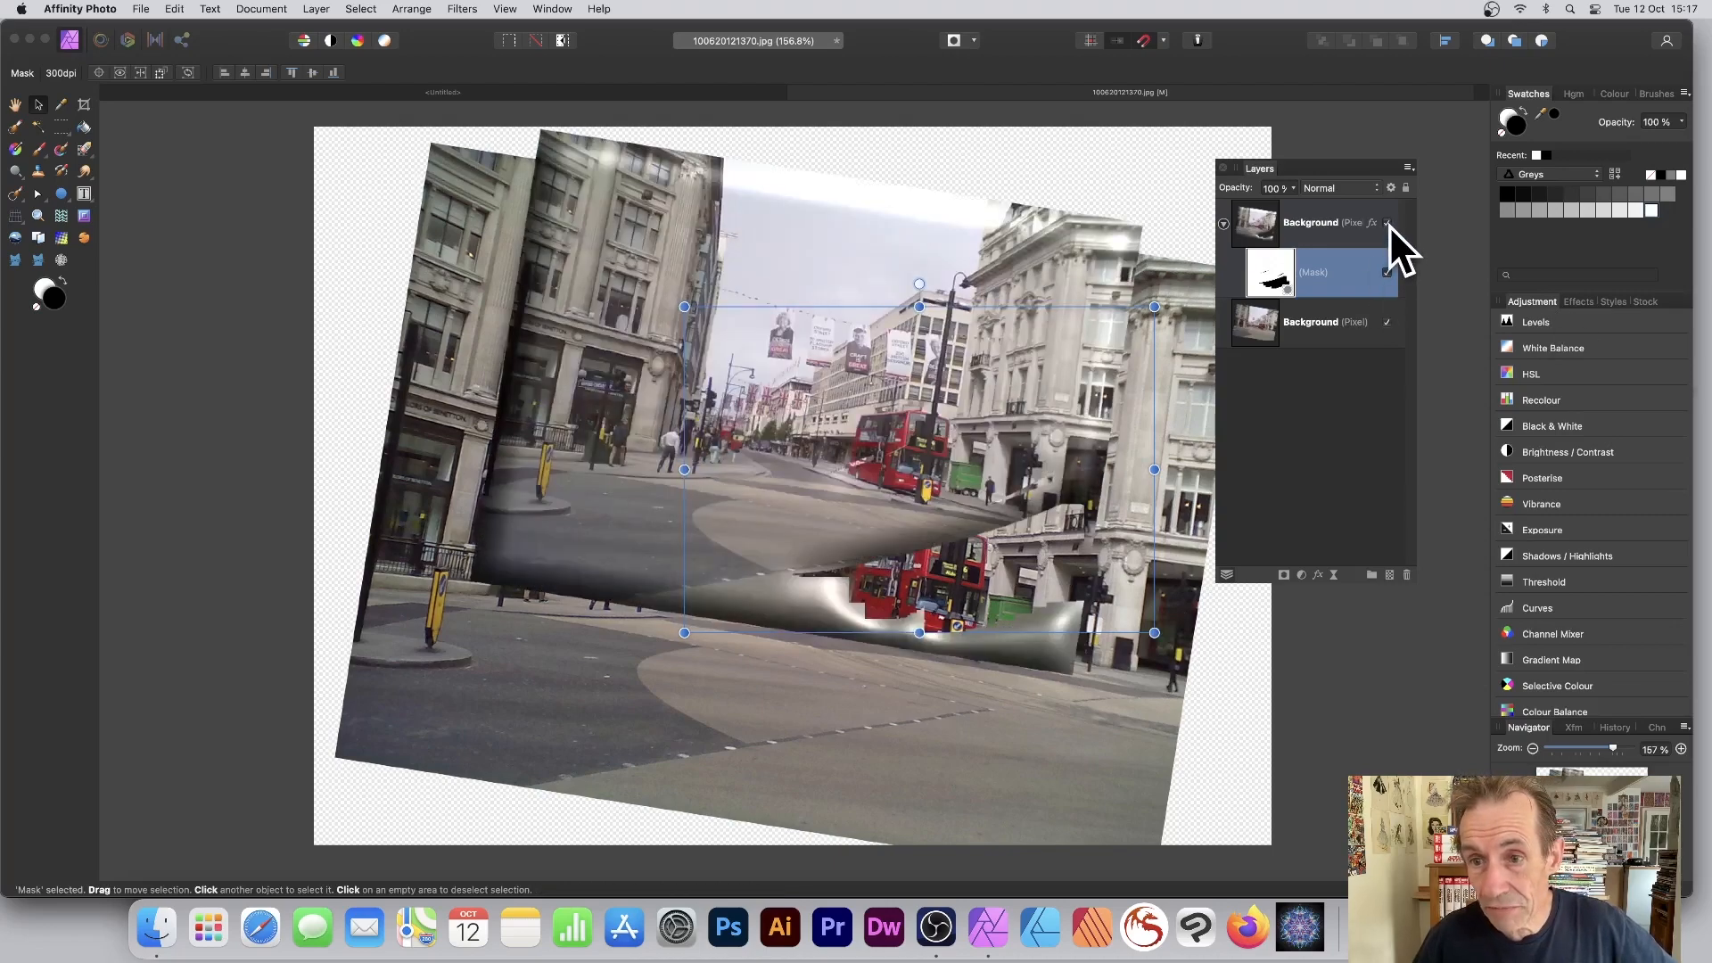
click(1389, 224)
click(1388, 272)
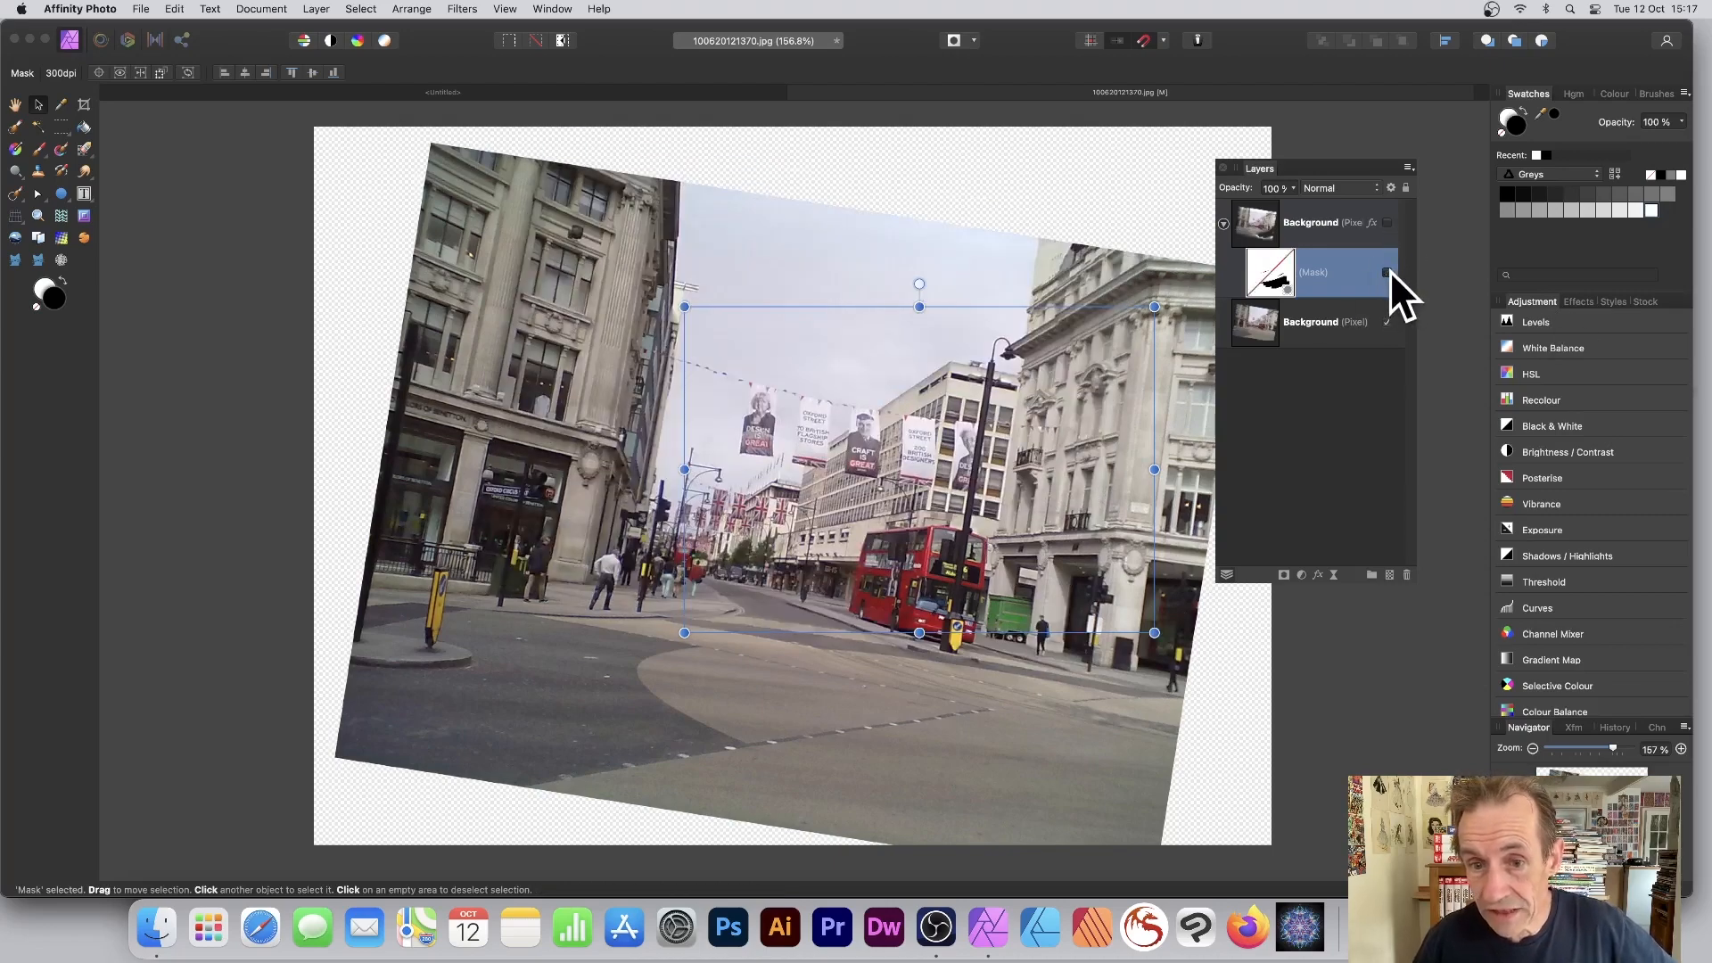
click(1388, 224)
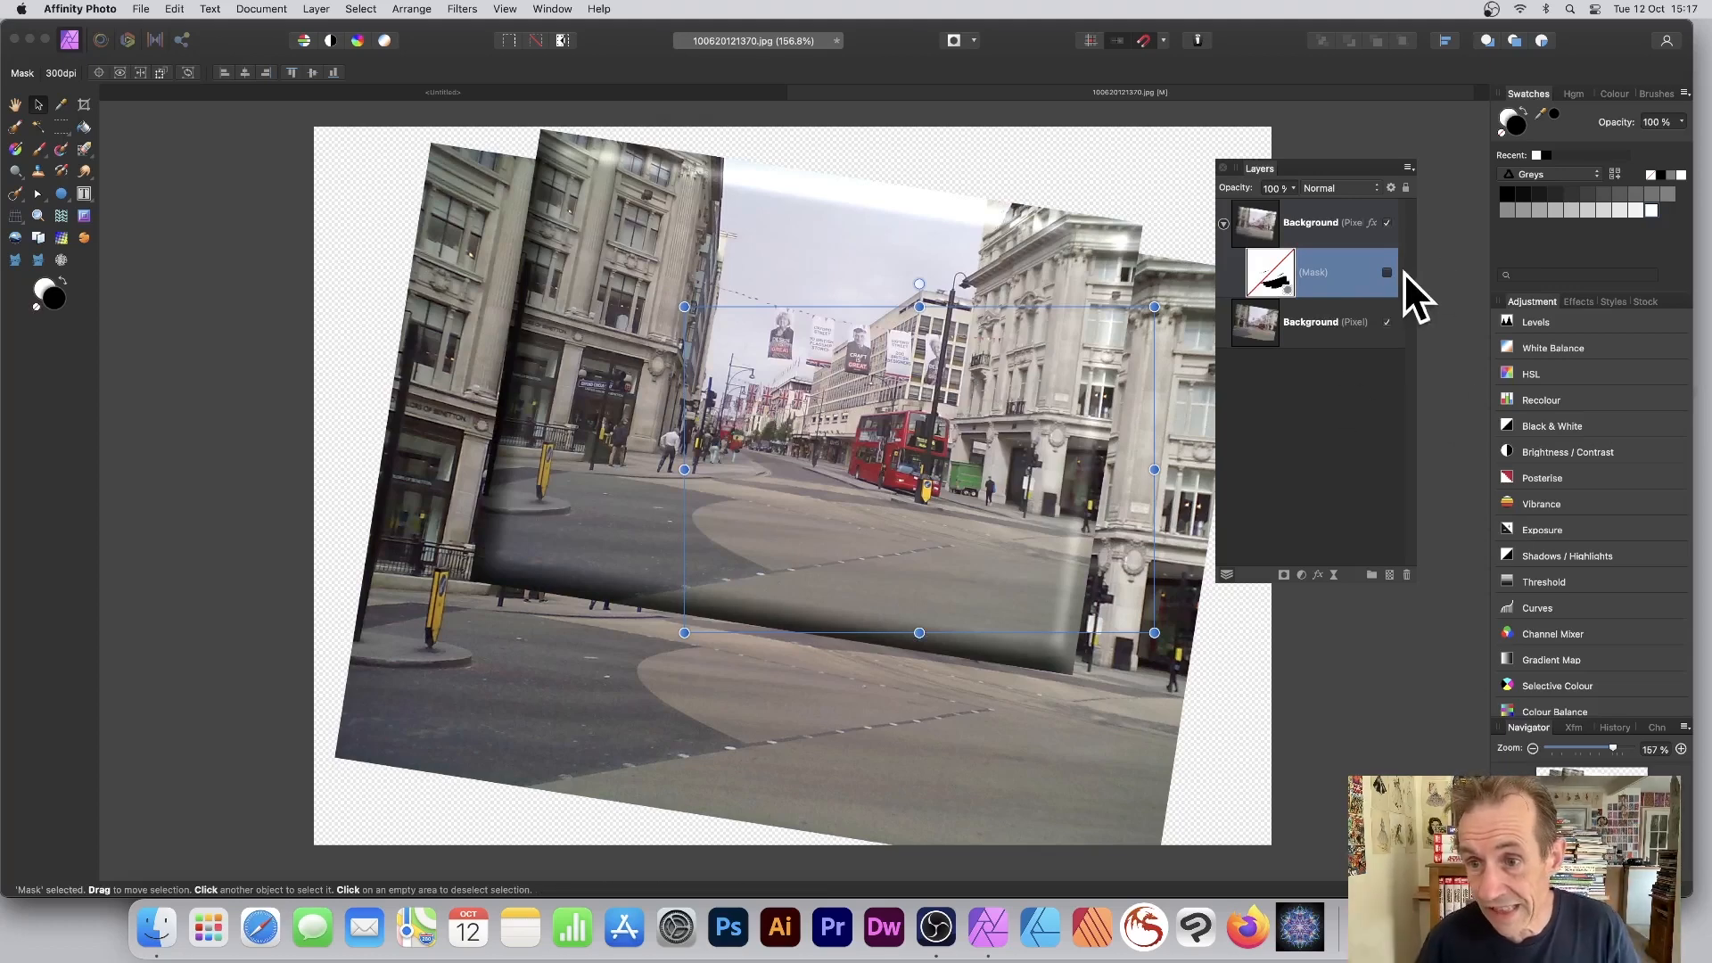
click(1386, 321)
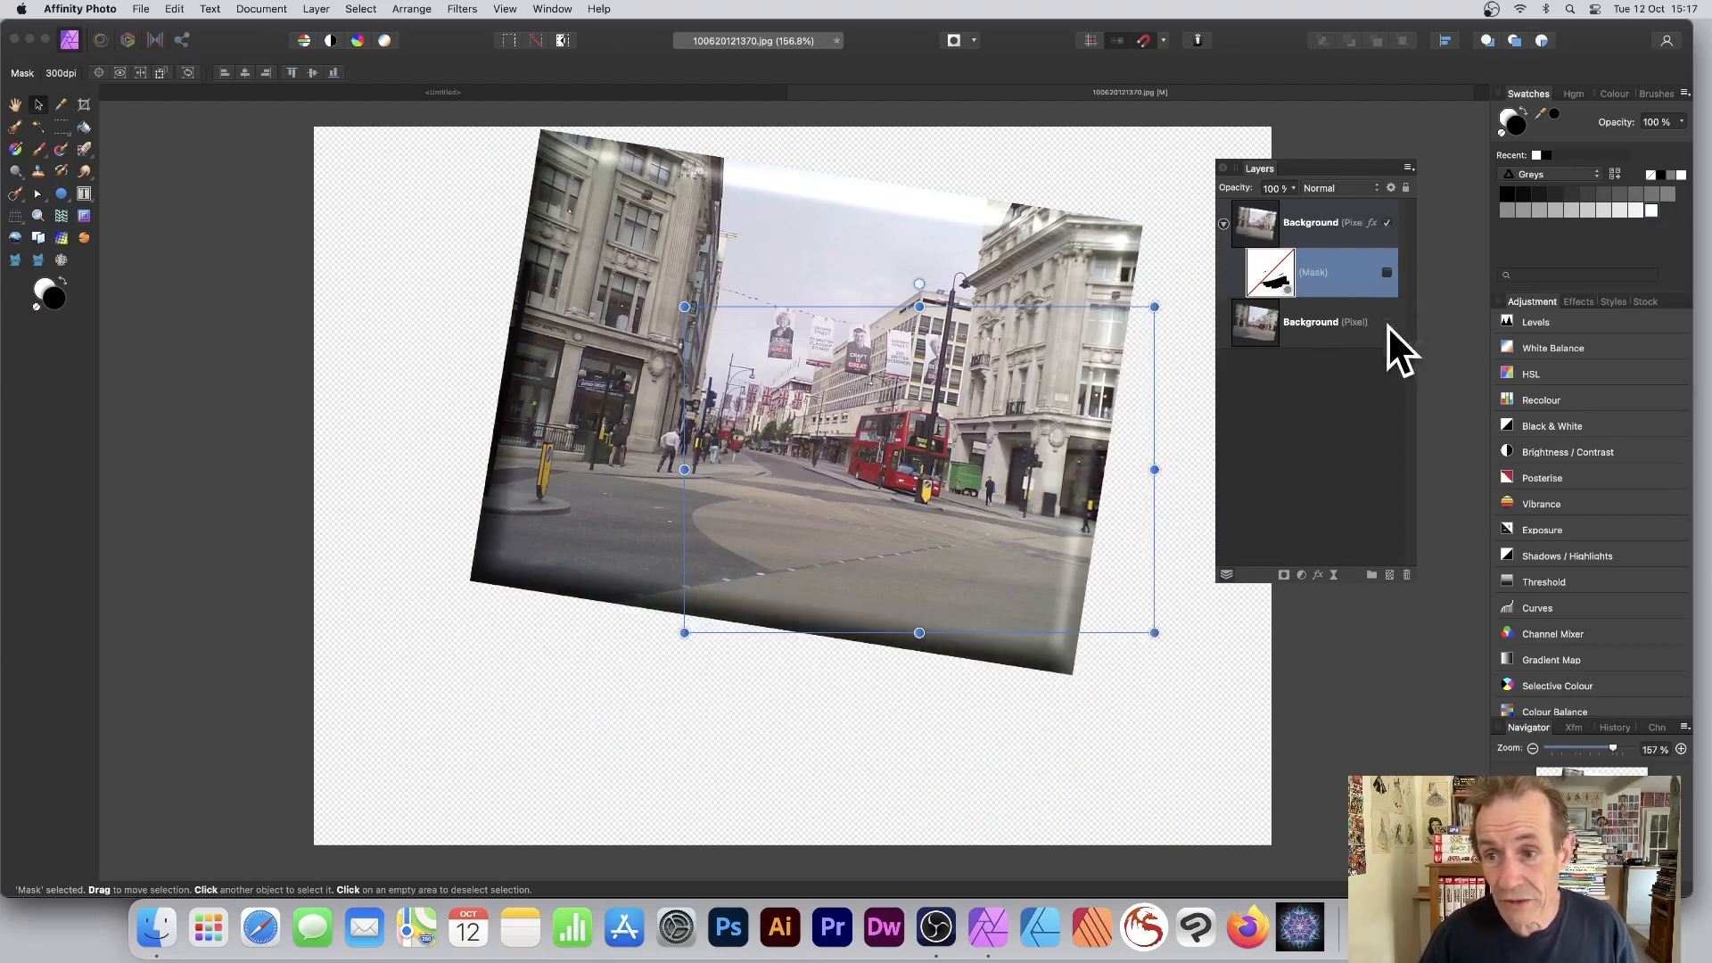
click(1386, 321)
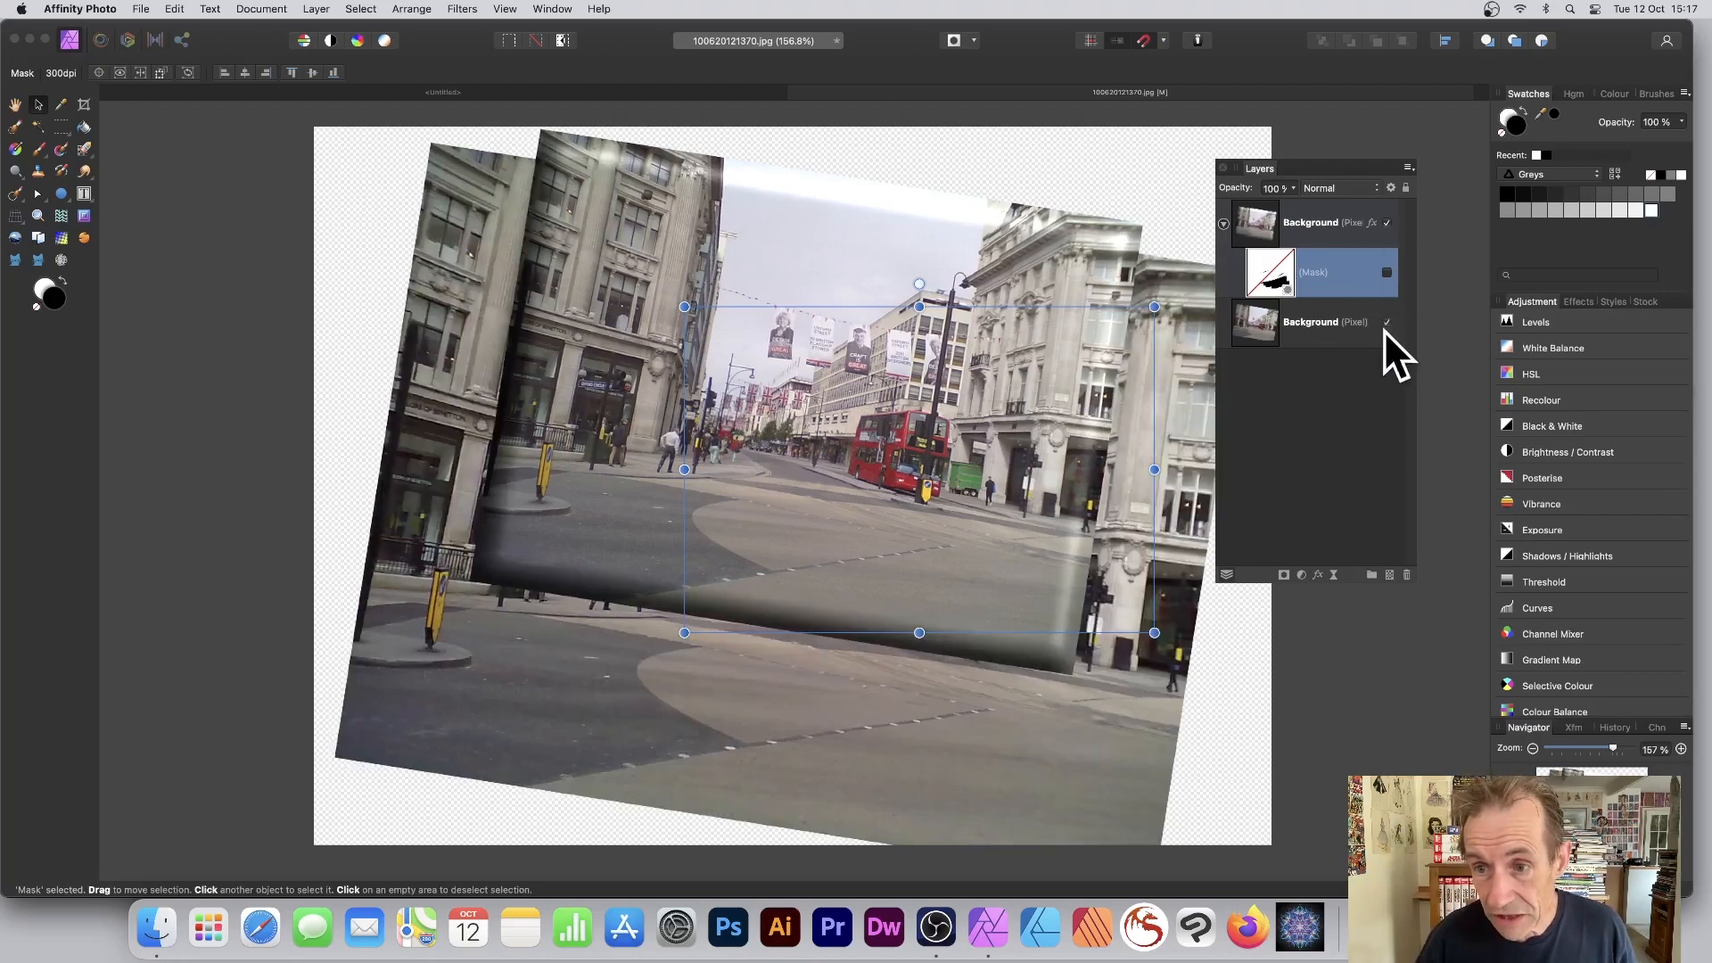
Step: Collapse the duplicate photo layer's contents and group the two photo layers
click(1225, 222)
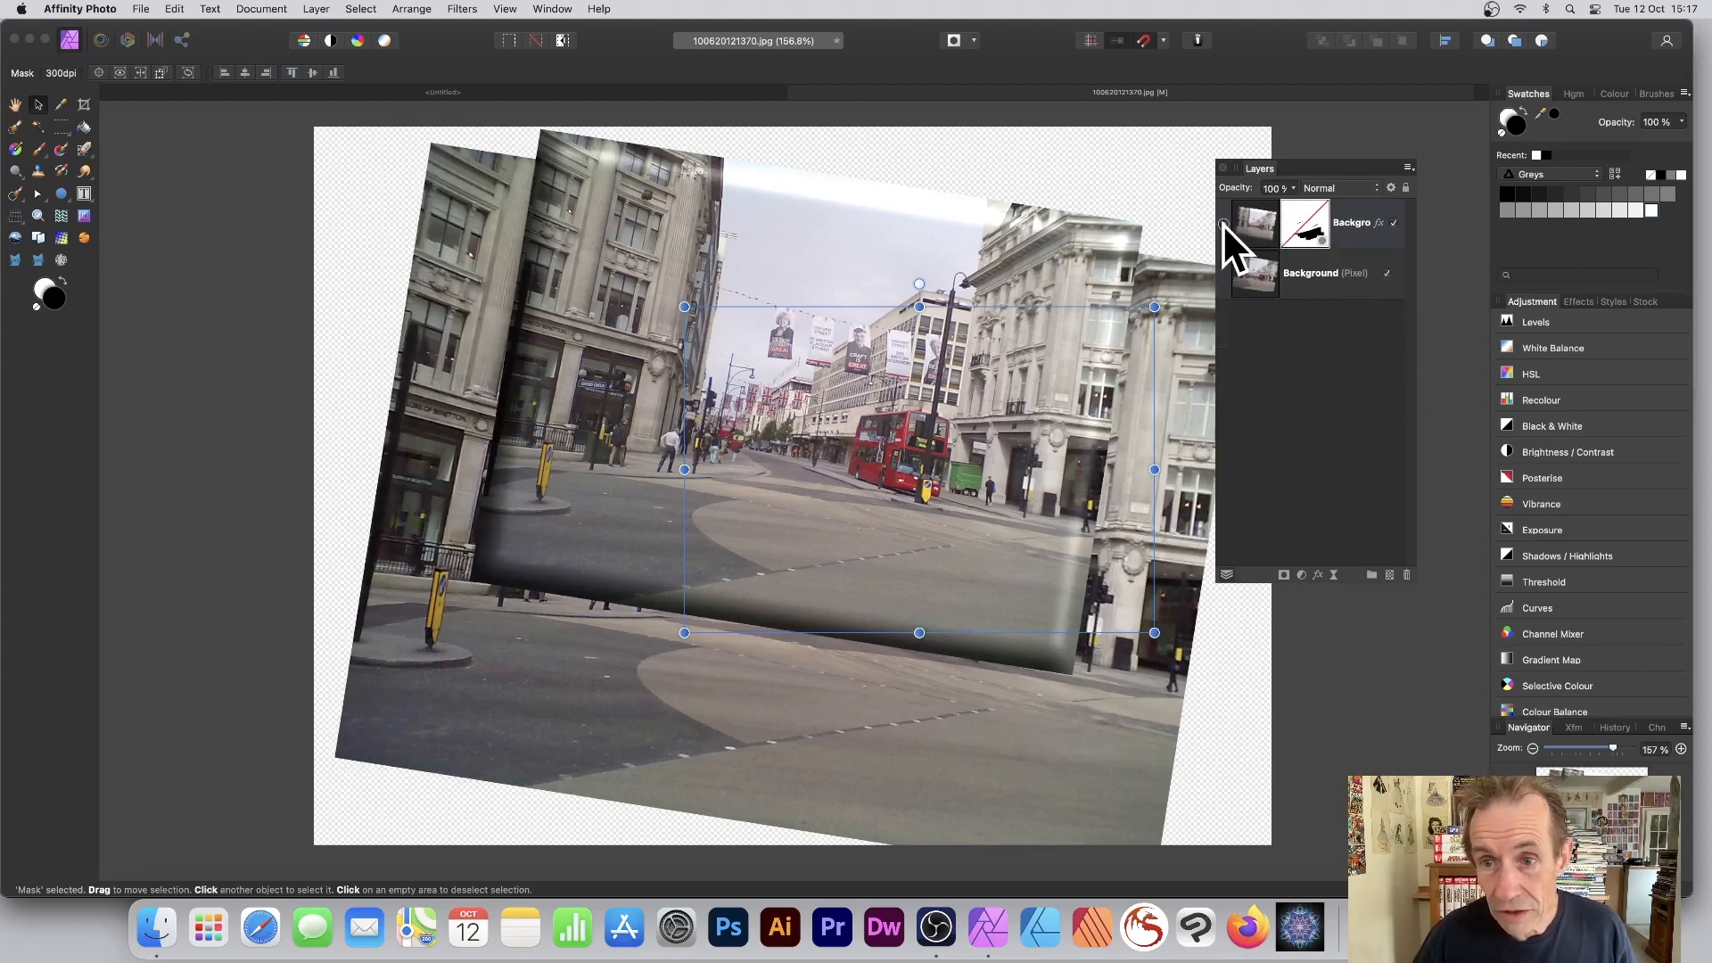
click(1223, 223)
click(1223, 223)
click(1249, 233)
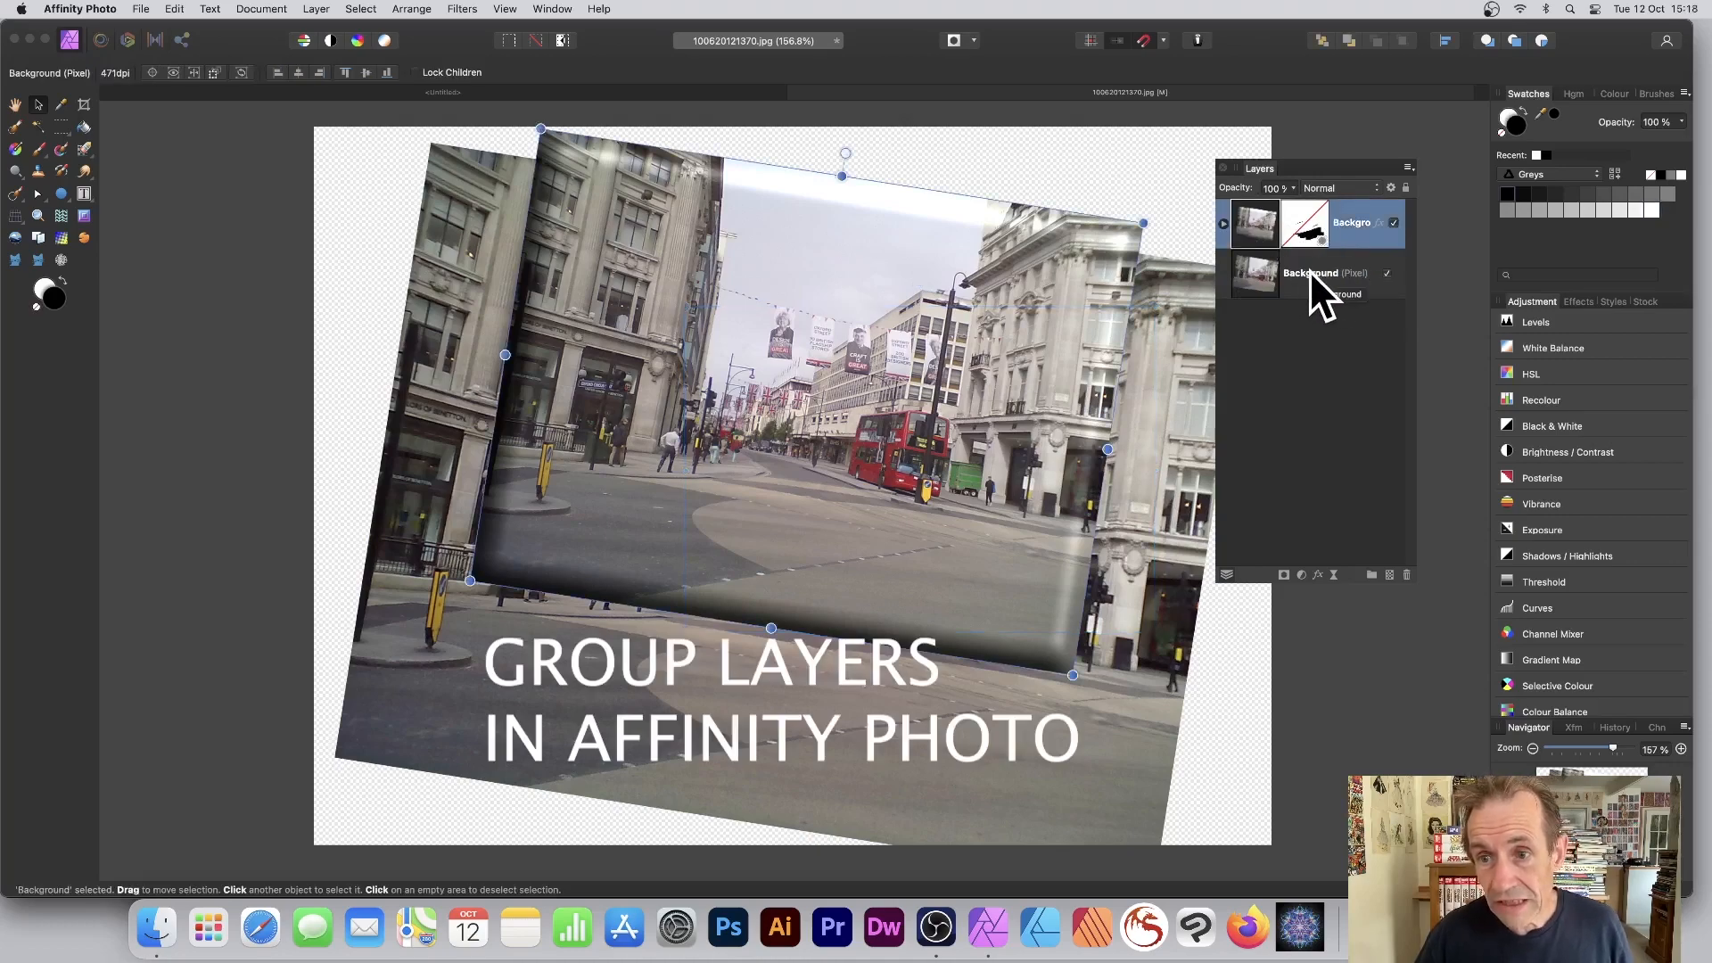
shift+click(1310, 271)
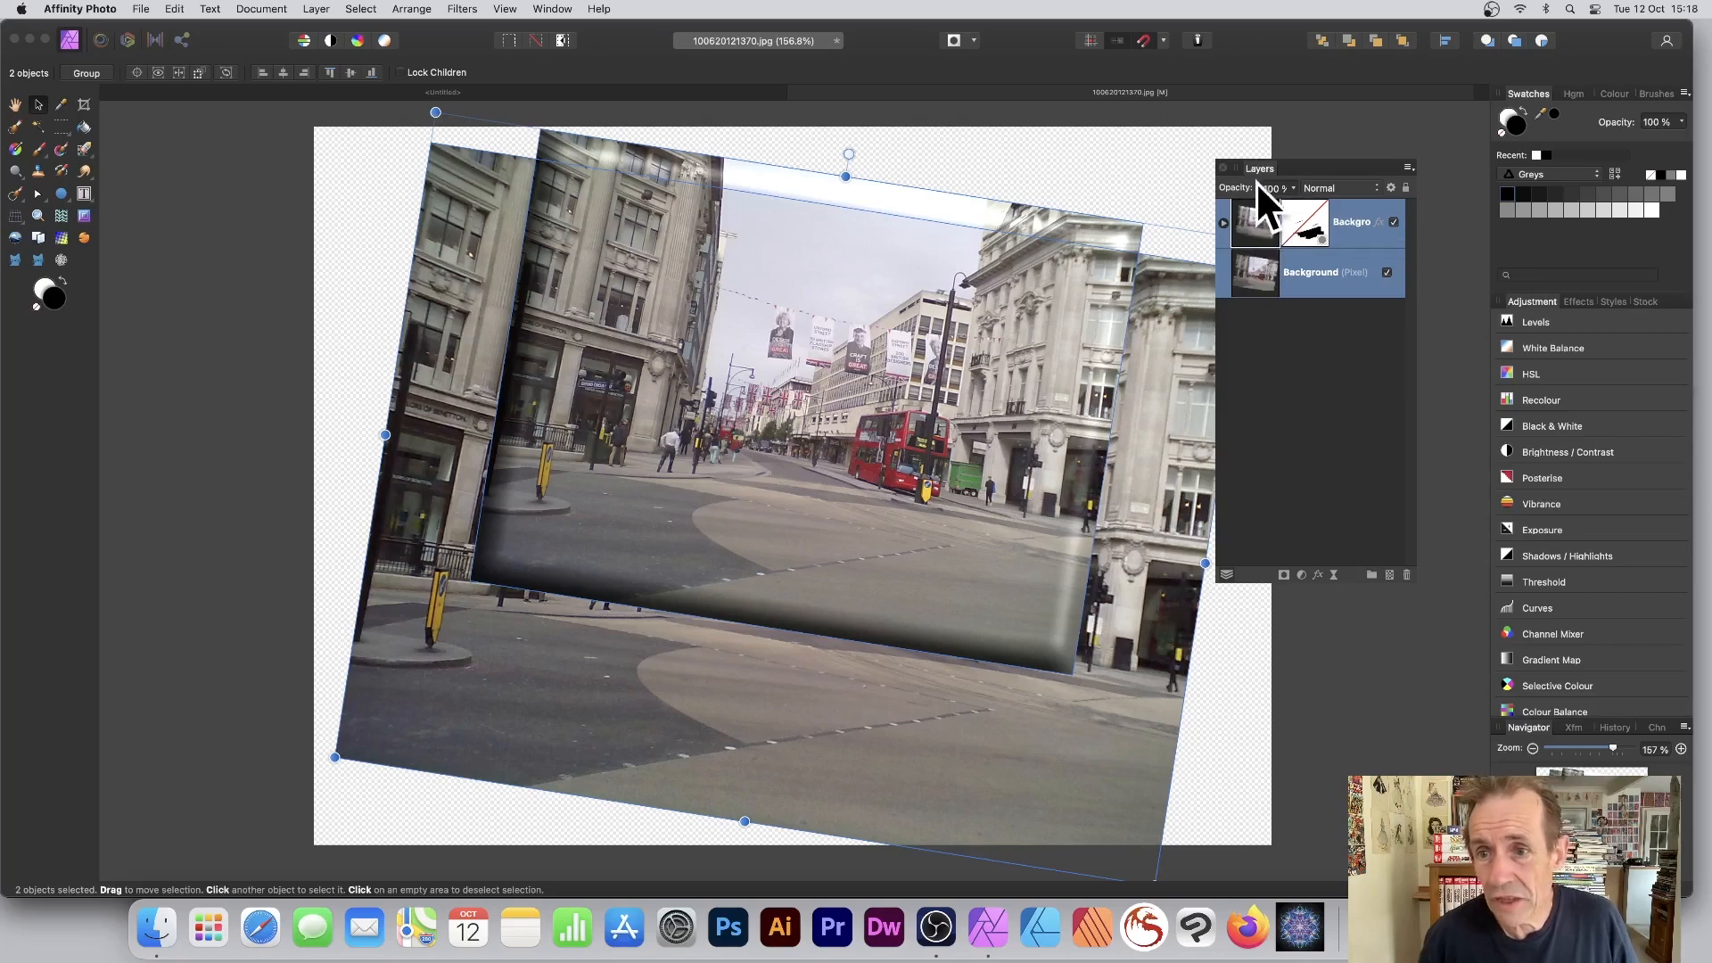
right_click(1259, 216)
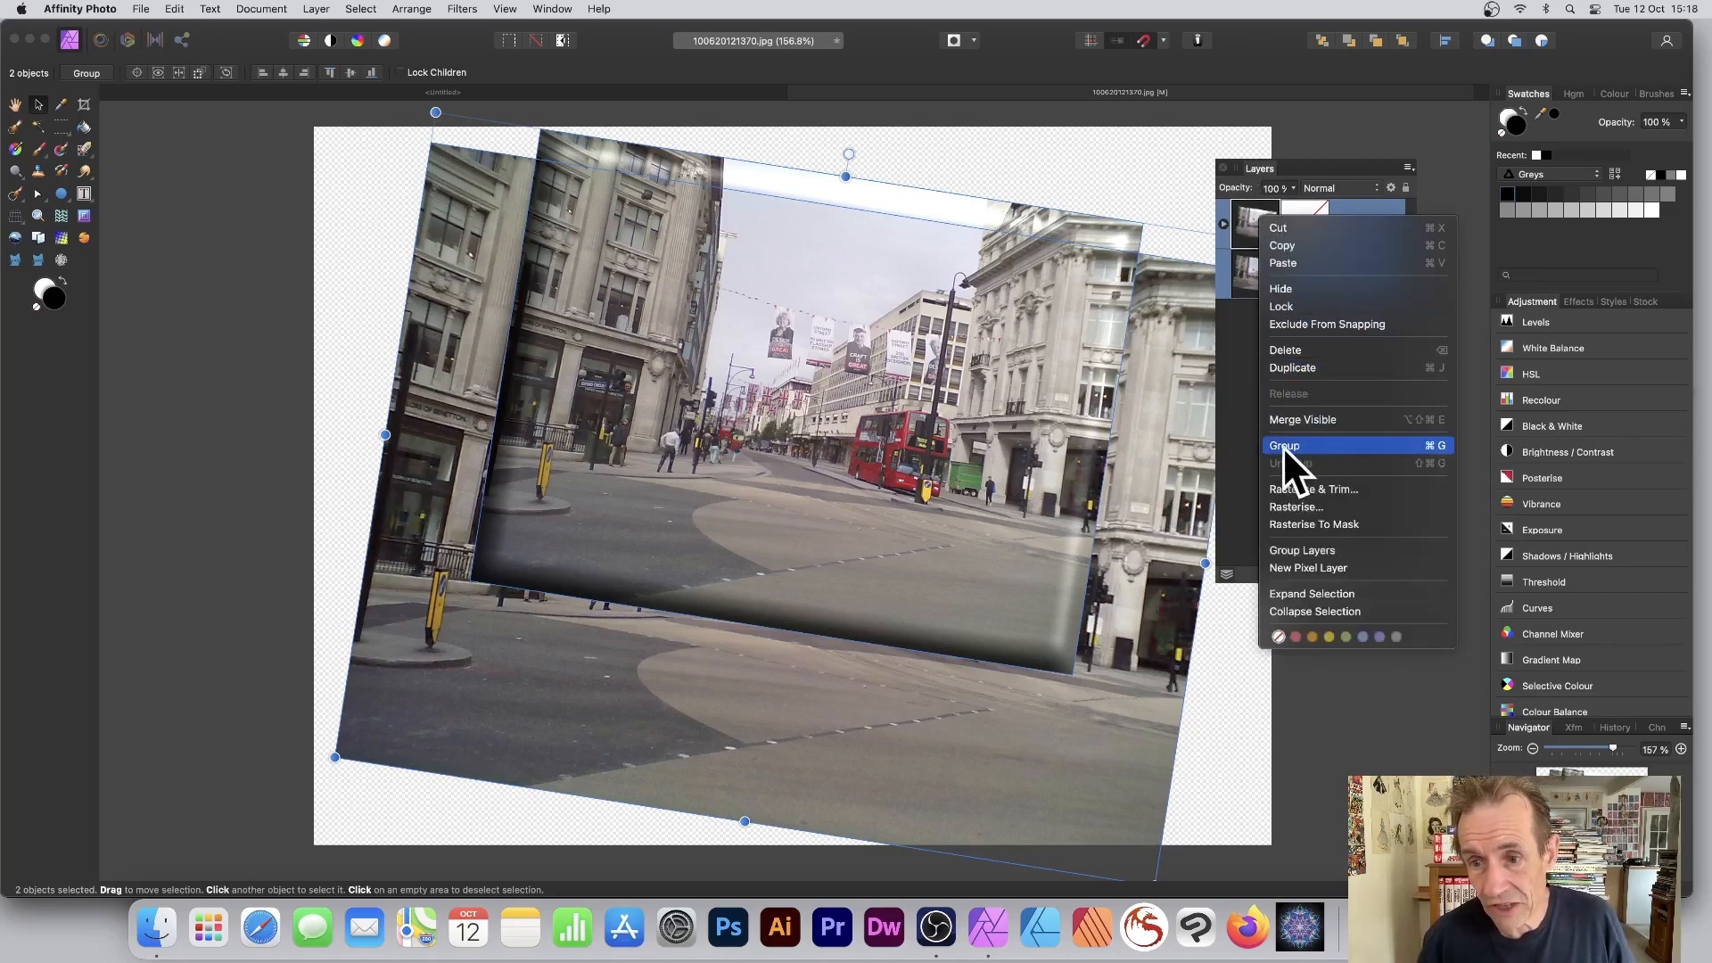
click(1308, 446)
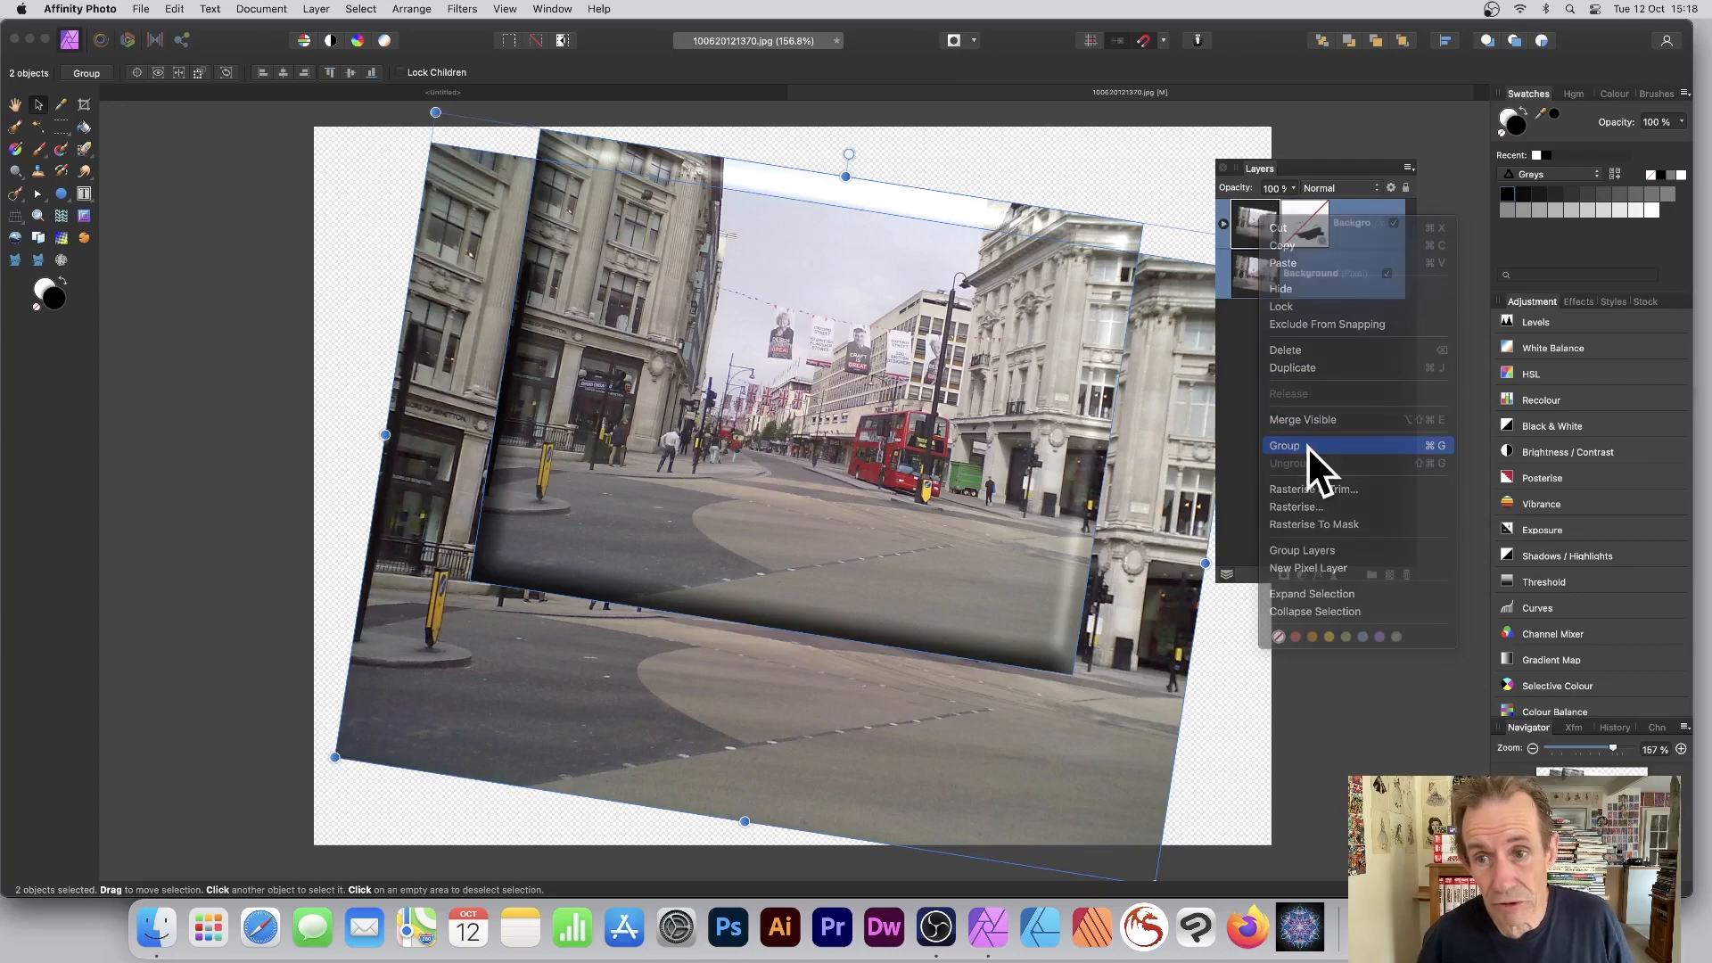
Step: Expand the group, move the duplicate photo upward on its own, and shift the whole group slightly to the right
click(1224, 211)
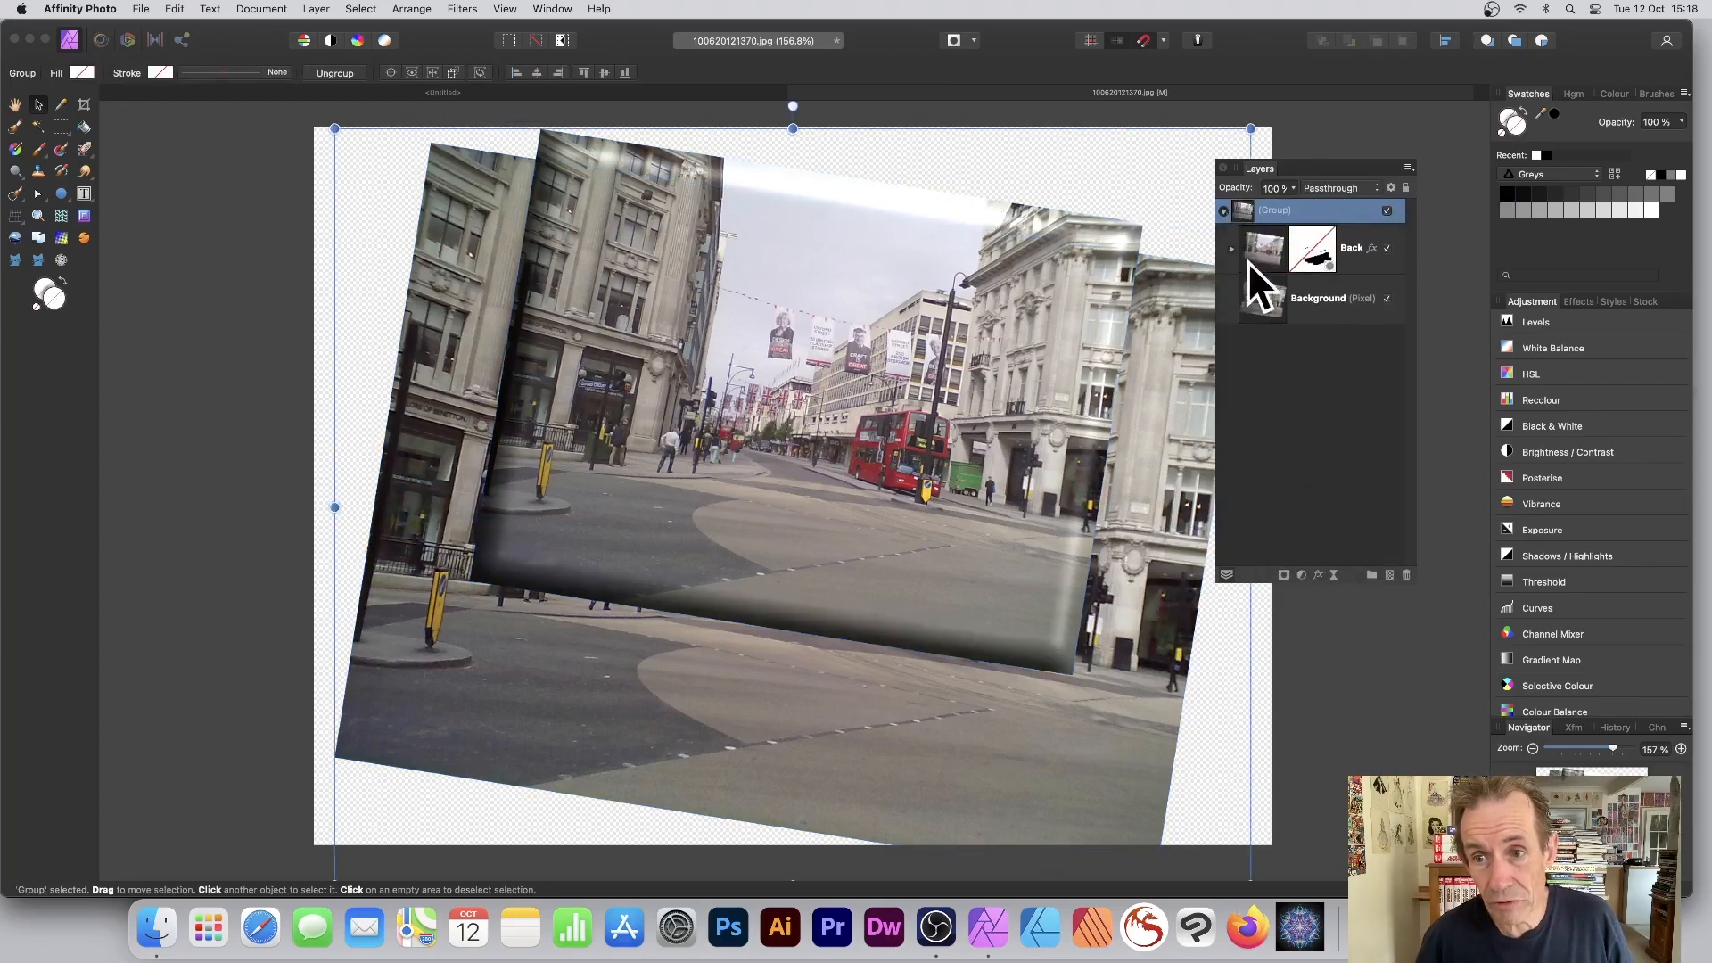
click(1271, 245)
click(1231, 249)
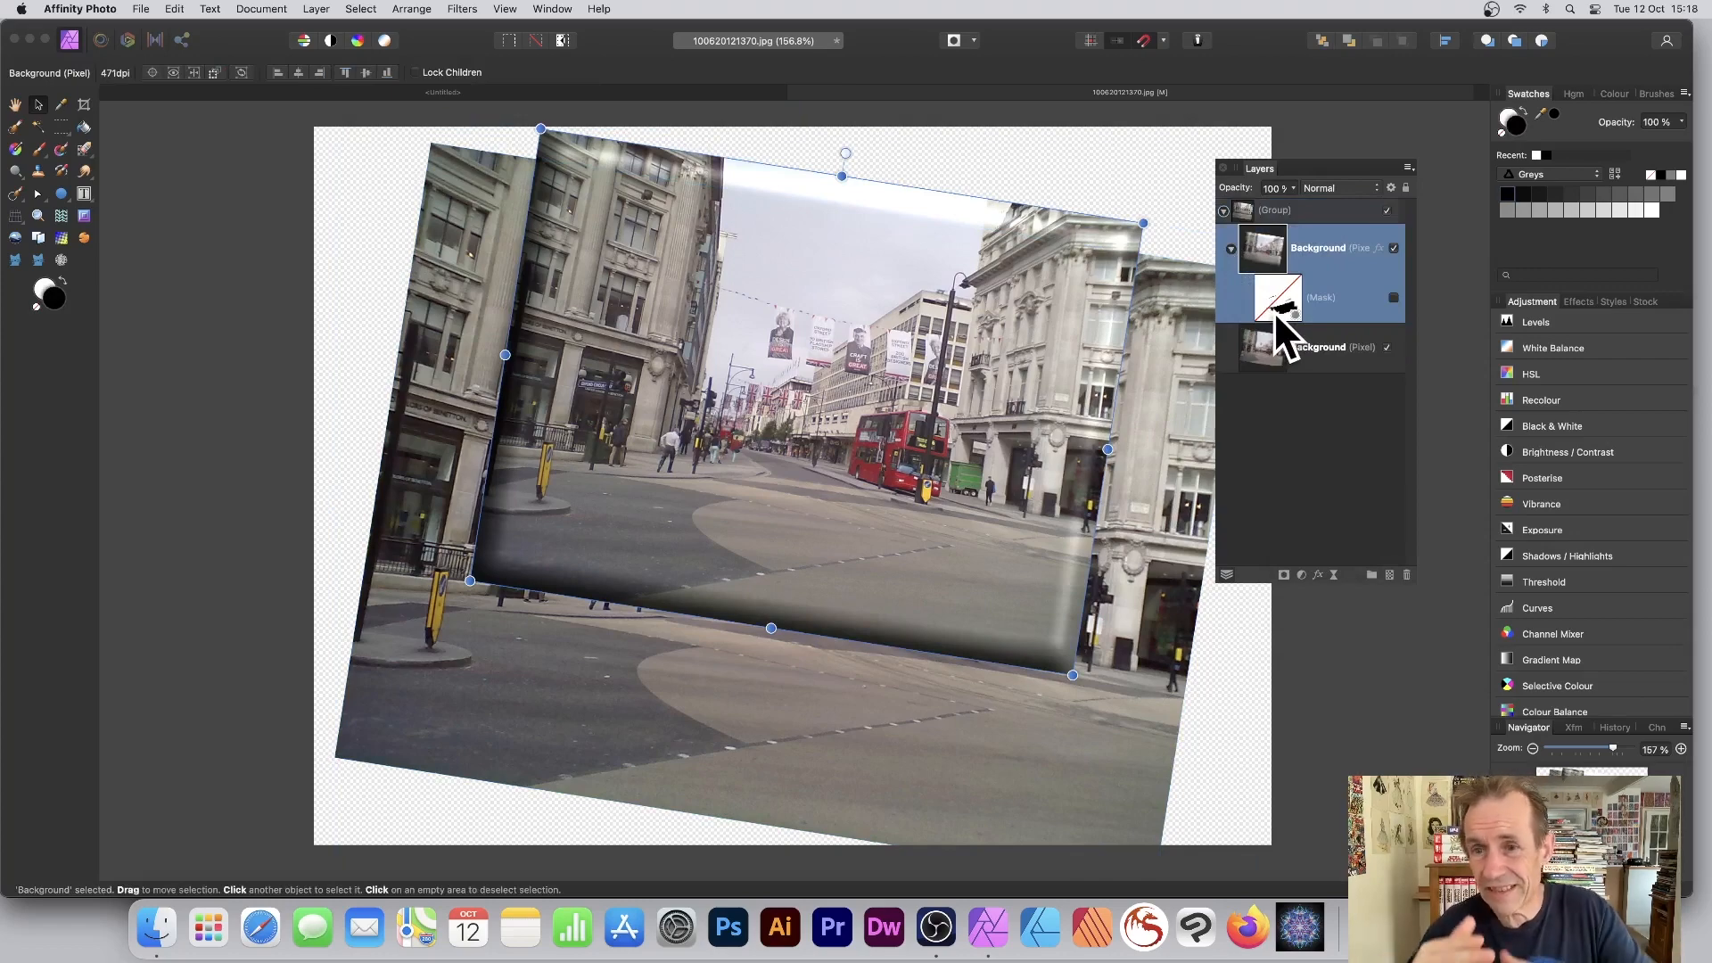
mouse_move(922, 275)
mouse_down()
mouse_move(938, 262)
mouse_move(920, 335)
mouse_move(1074, 217)
mouse_move(972, 271)
mouse_move(1059, 299)
mouse_move(919, 268)
mouse_move(923, 254)
mouse_up()
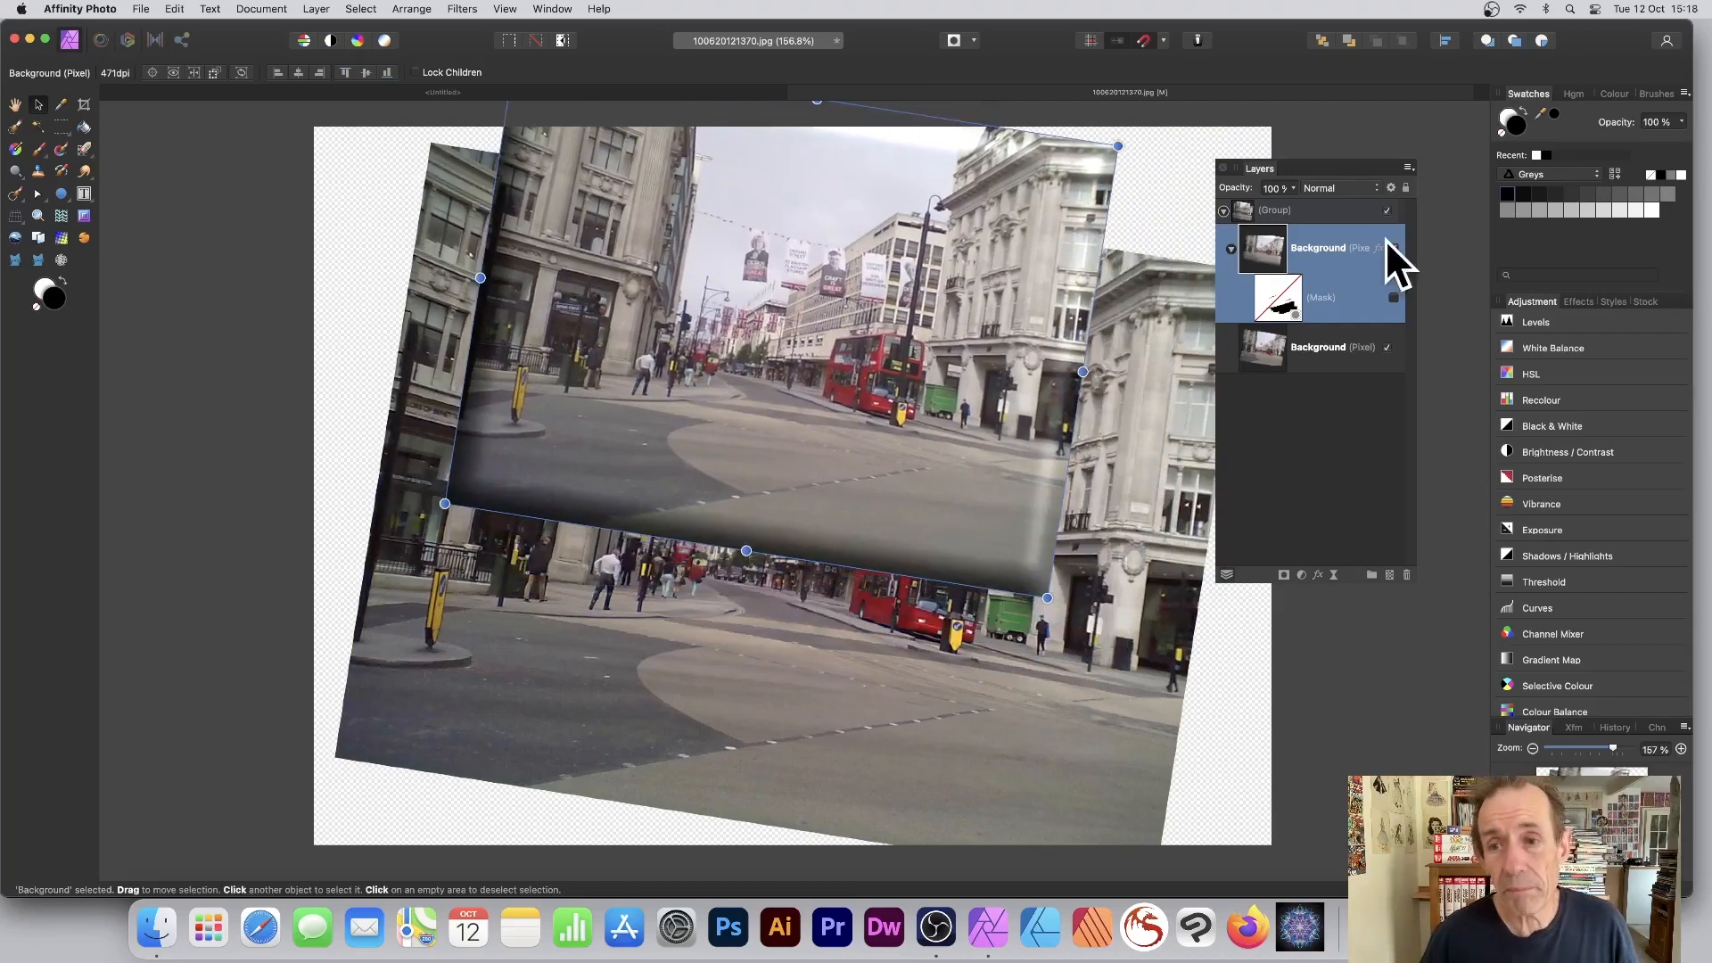
click(1292, 209)
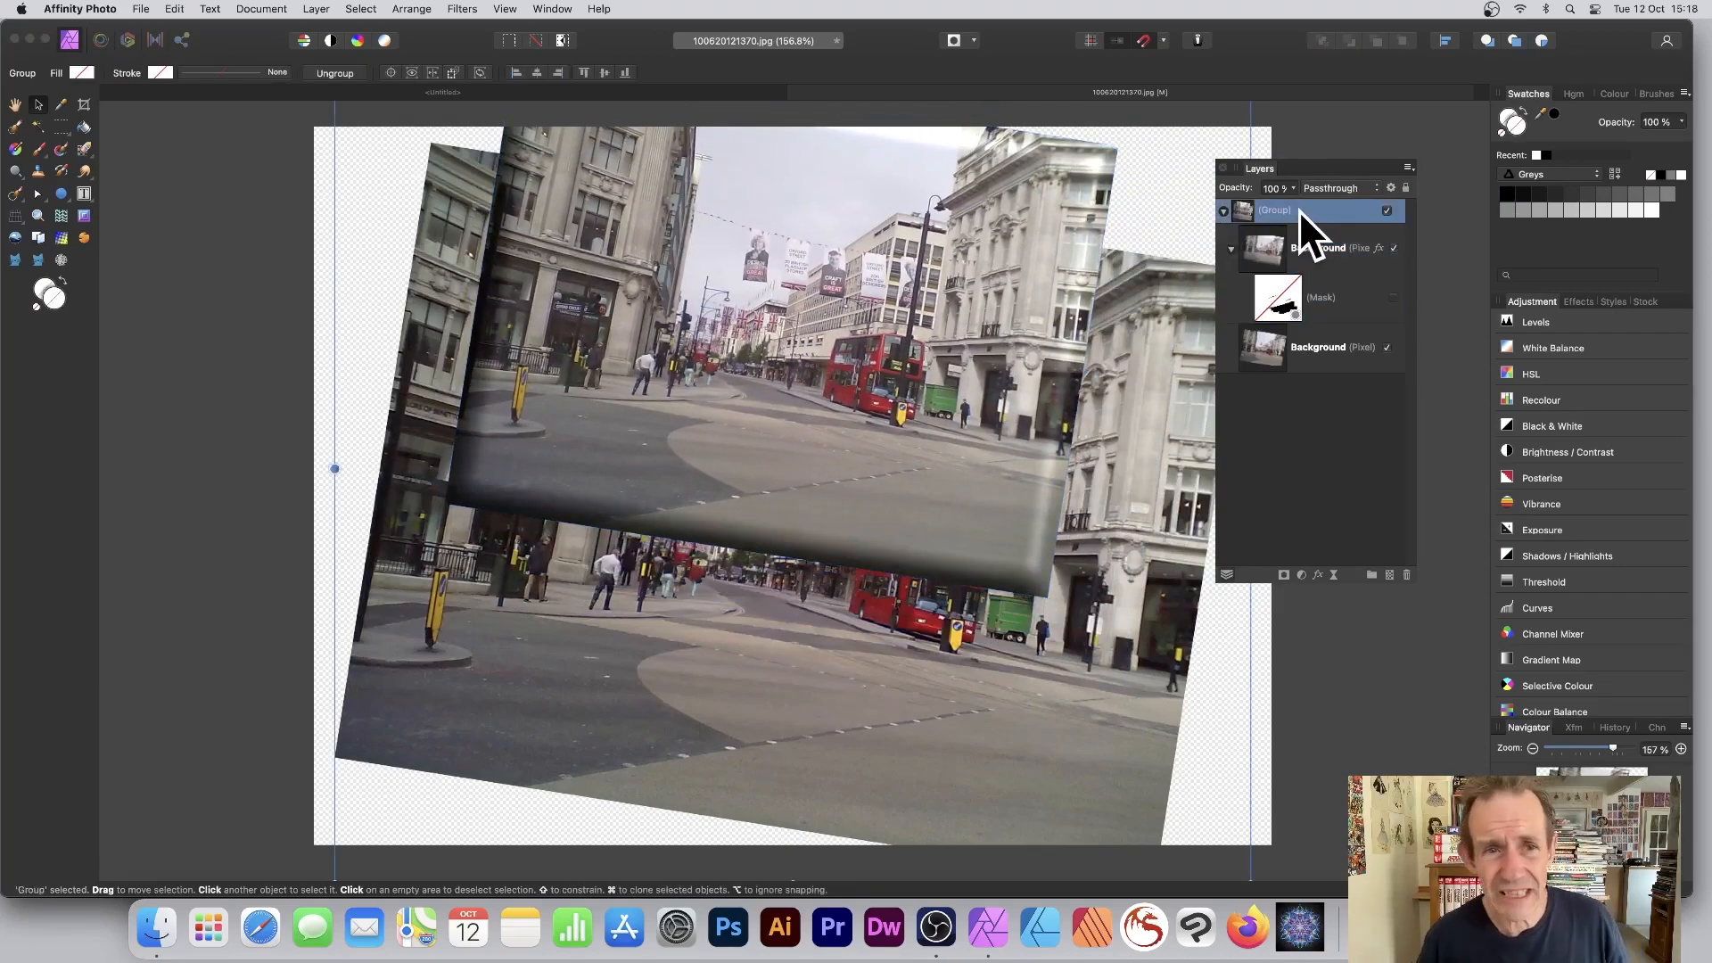
mouse_move(849, 242)
mouse_down()
mouse_move(1181, 446)
mouse_move(686, 287)
mouse_move(963, 304)
mouse_move(866, 240)
mouse_up()
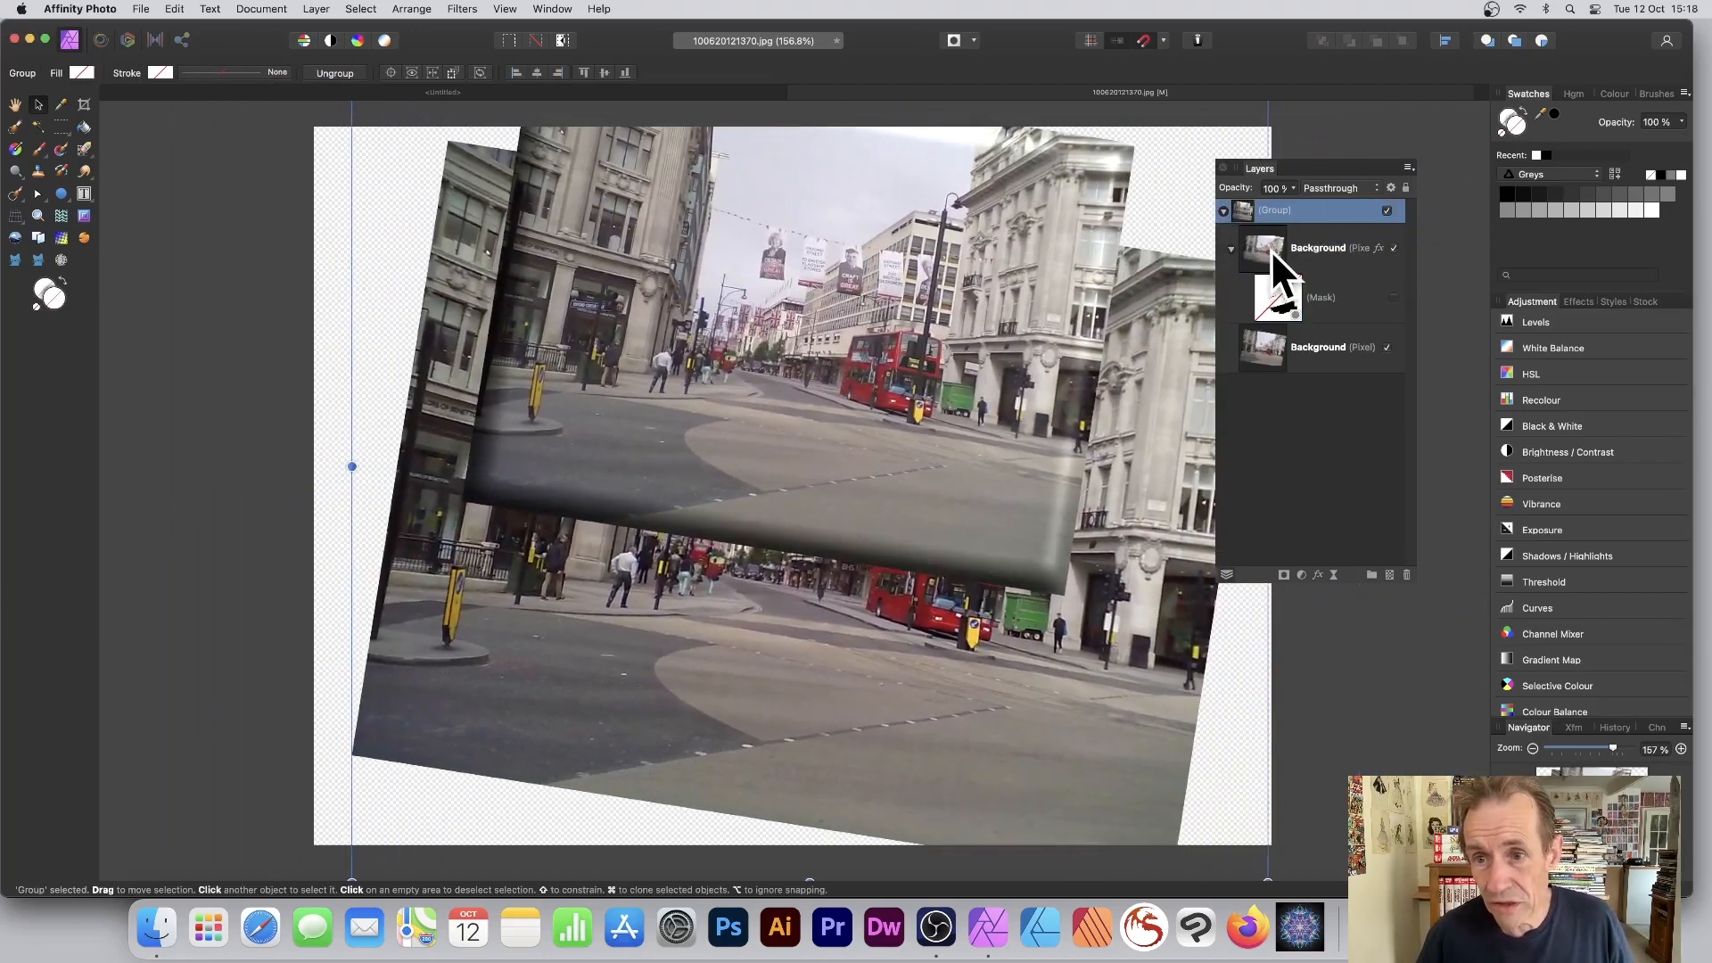
Step: Move the grouped photos individually, shifting the duplicate downward and the original slightly to the right
click(1269, 251)
drag(782, 279, 789, 352)
click(1311, 347)
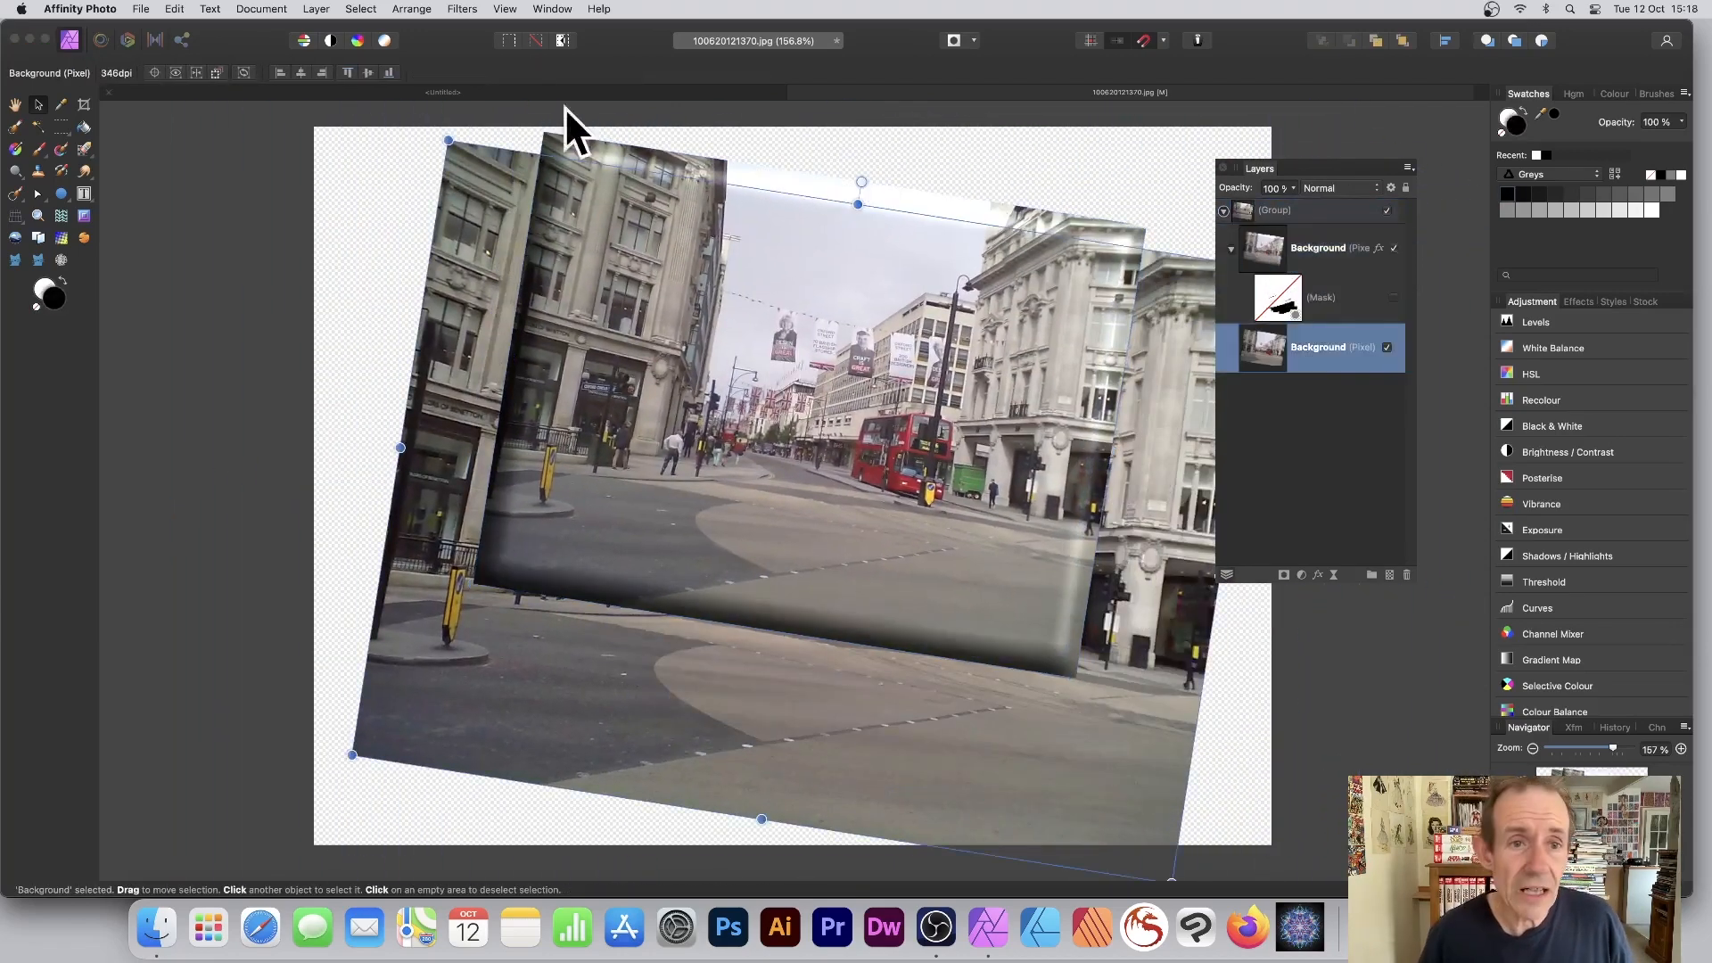
drag(720, 212, 733, 212)
Step: Delete the duplicate photo layer from the group and move the remaining photo upward
click(1333, 248)
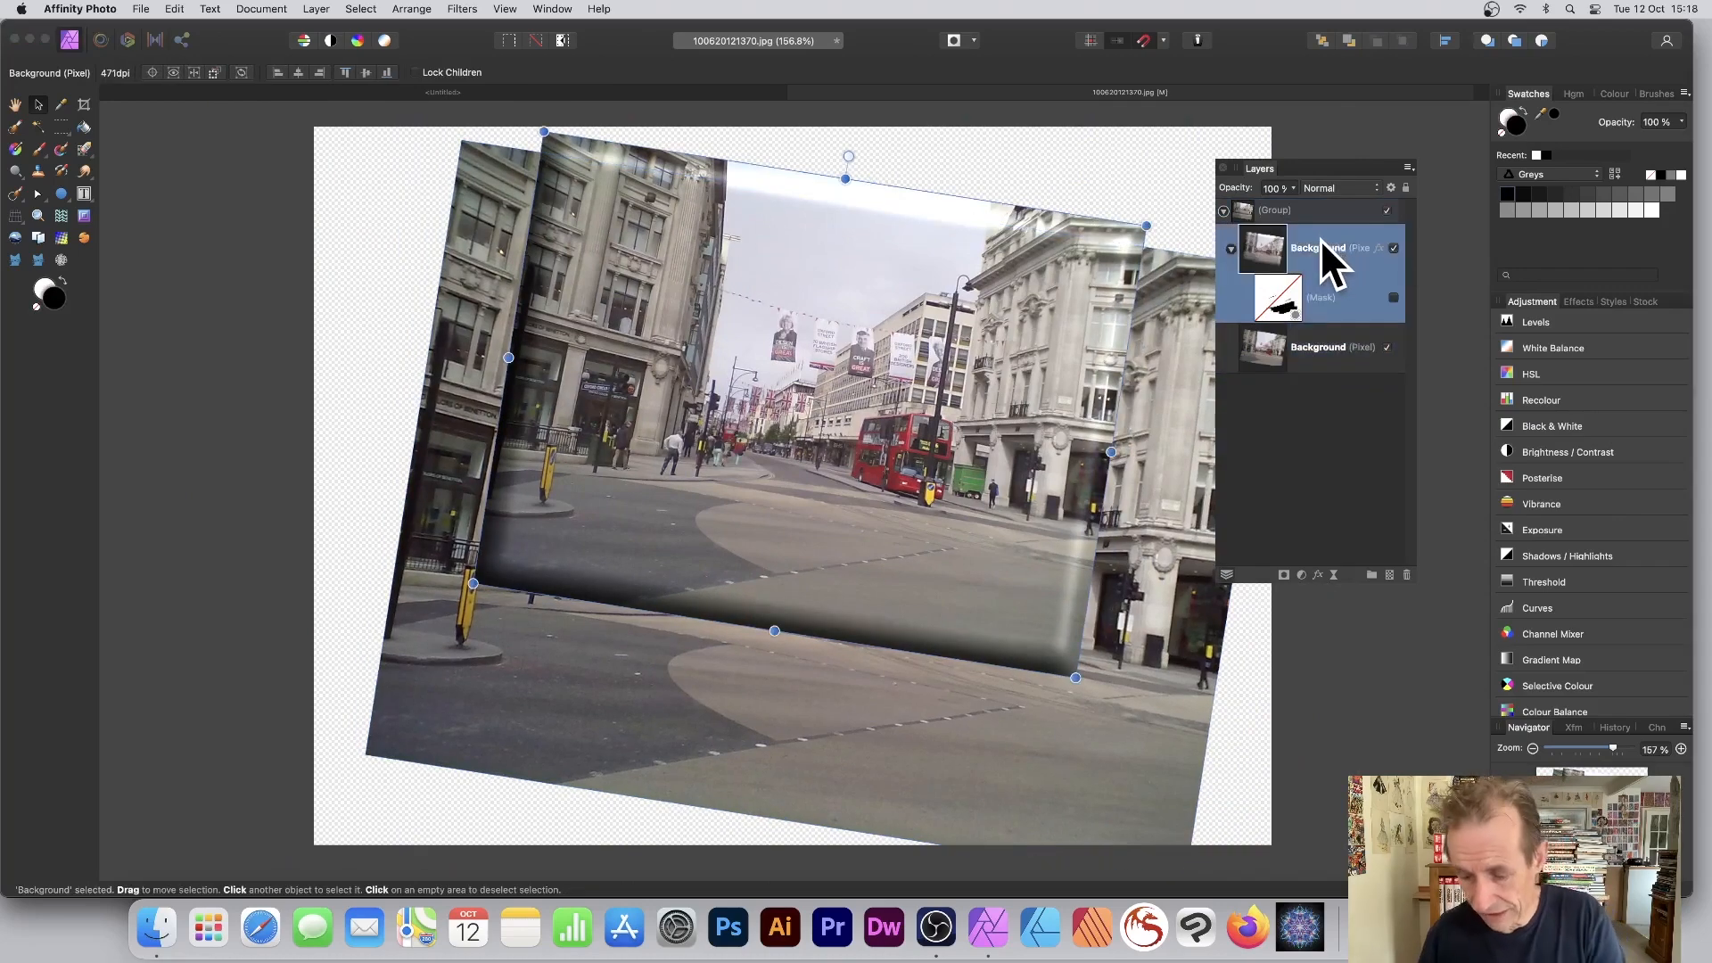
key(Delete)
drag(924, 321, 941, 233)
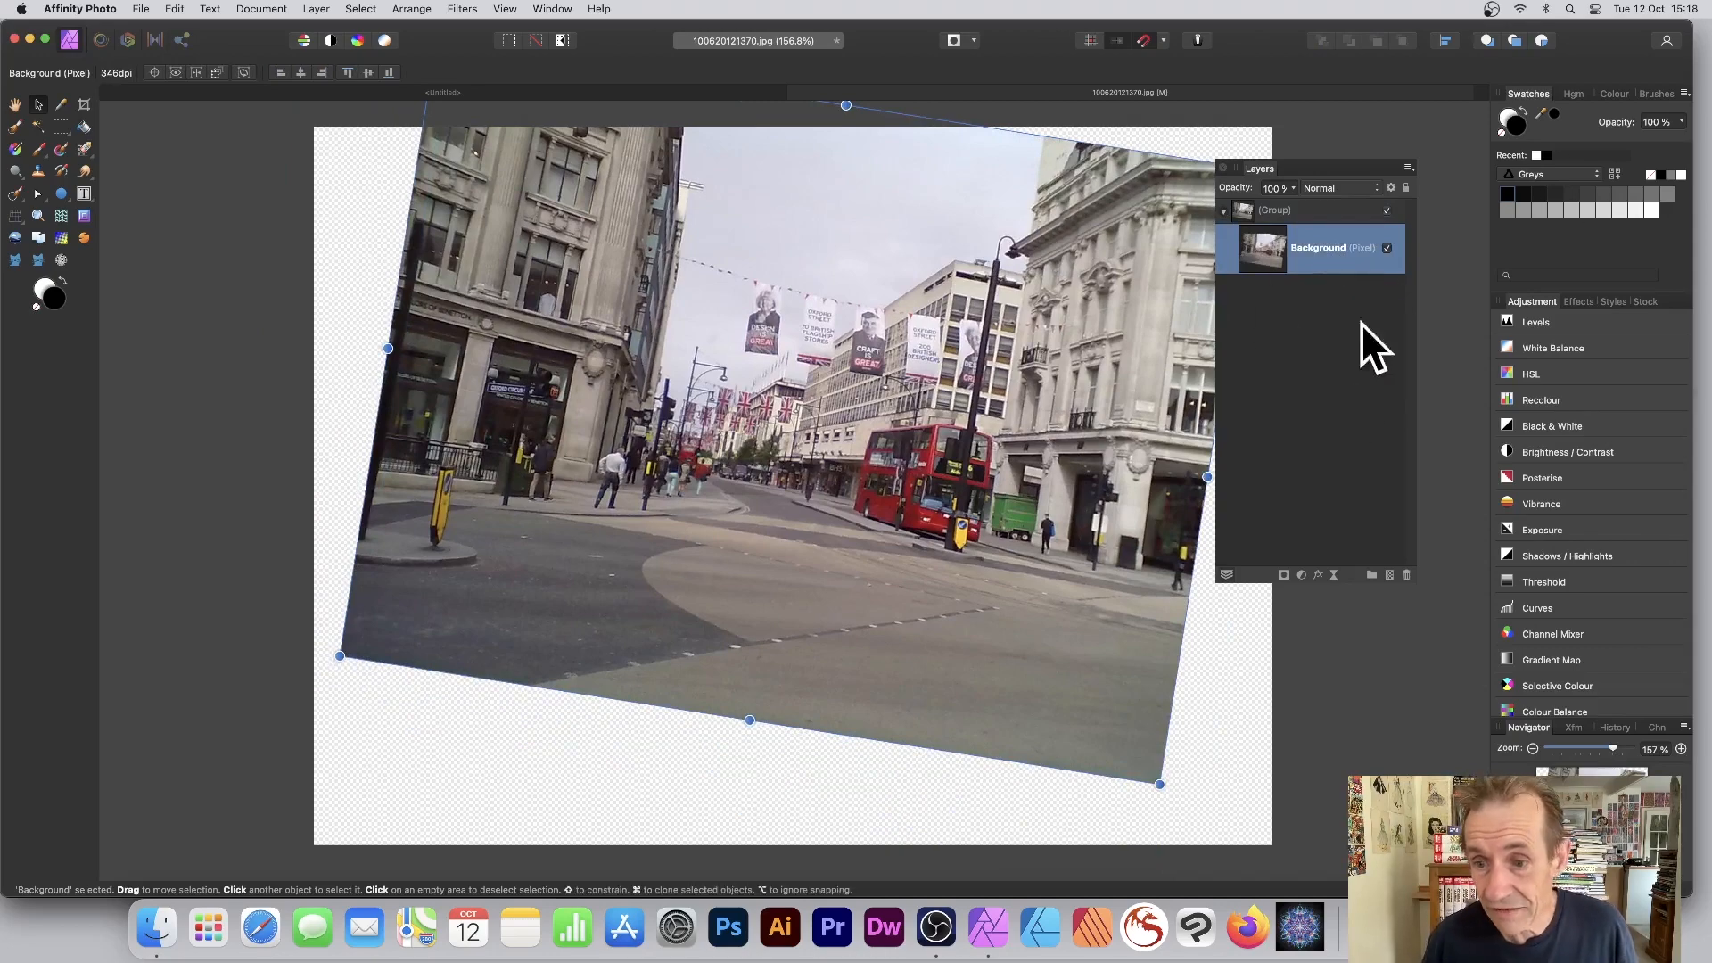
Step: Delete the remaining photo layer from the group and undo the deletion
click(1406, 574)
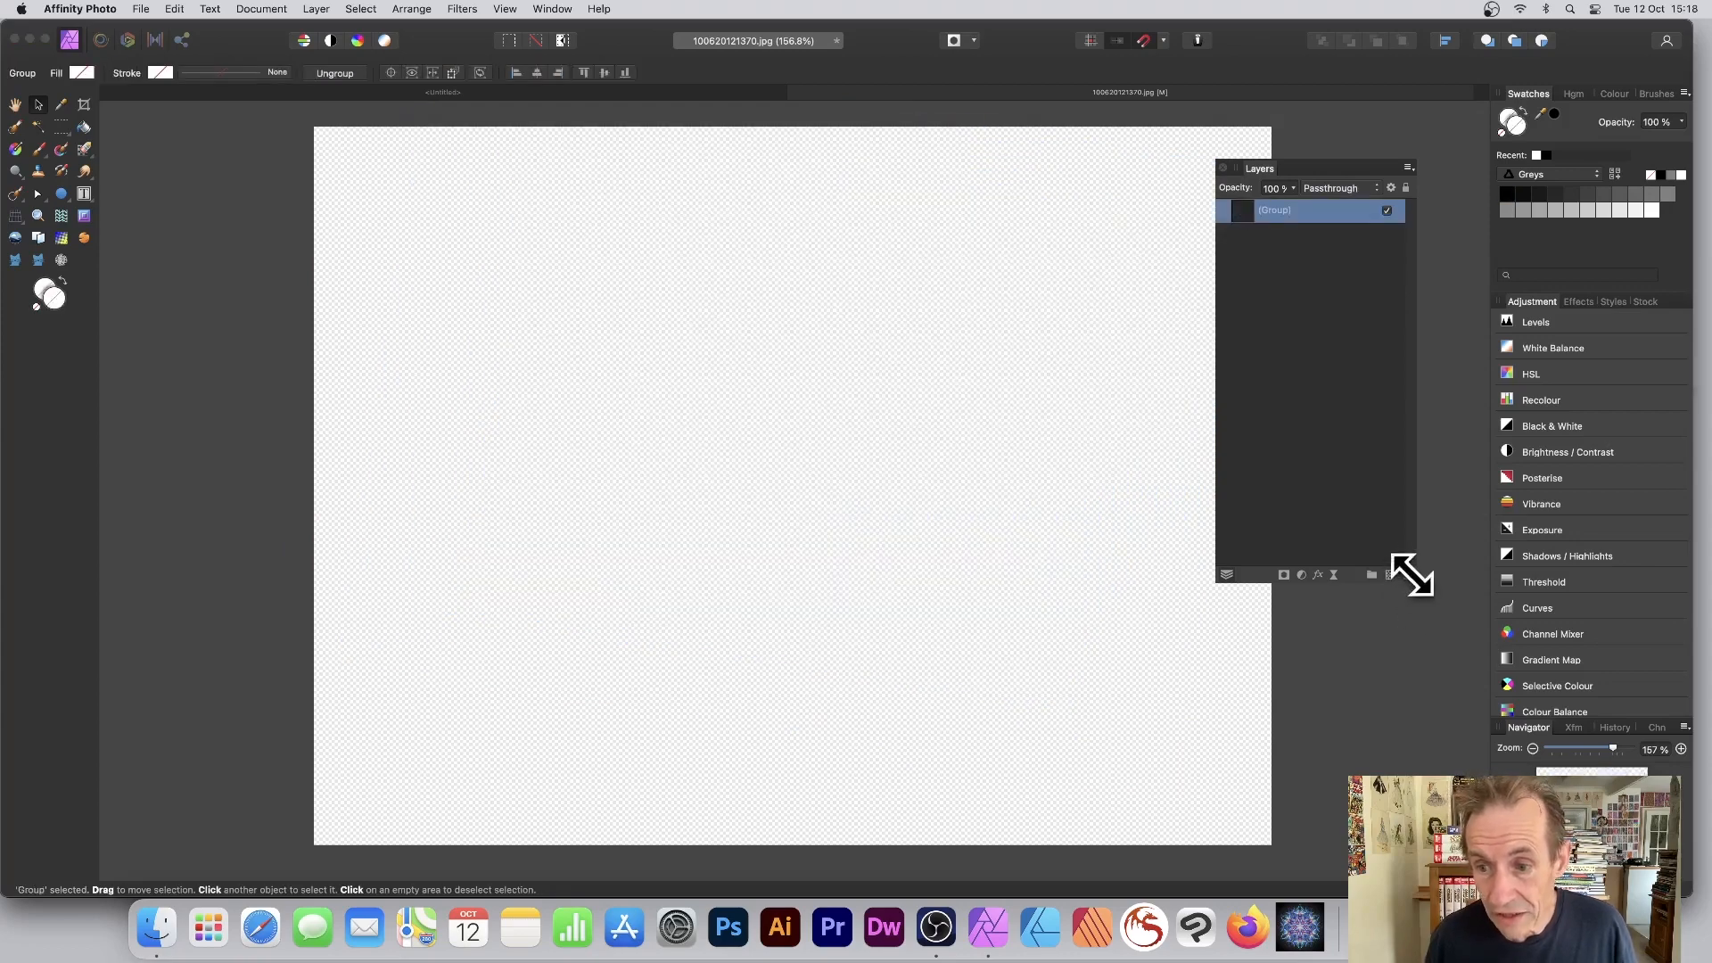
click(176, 11)
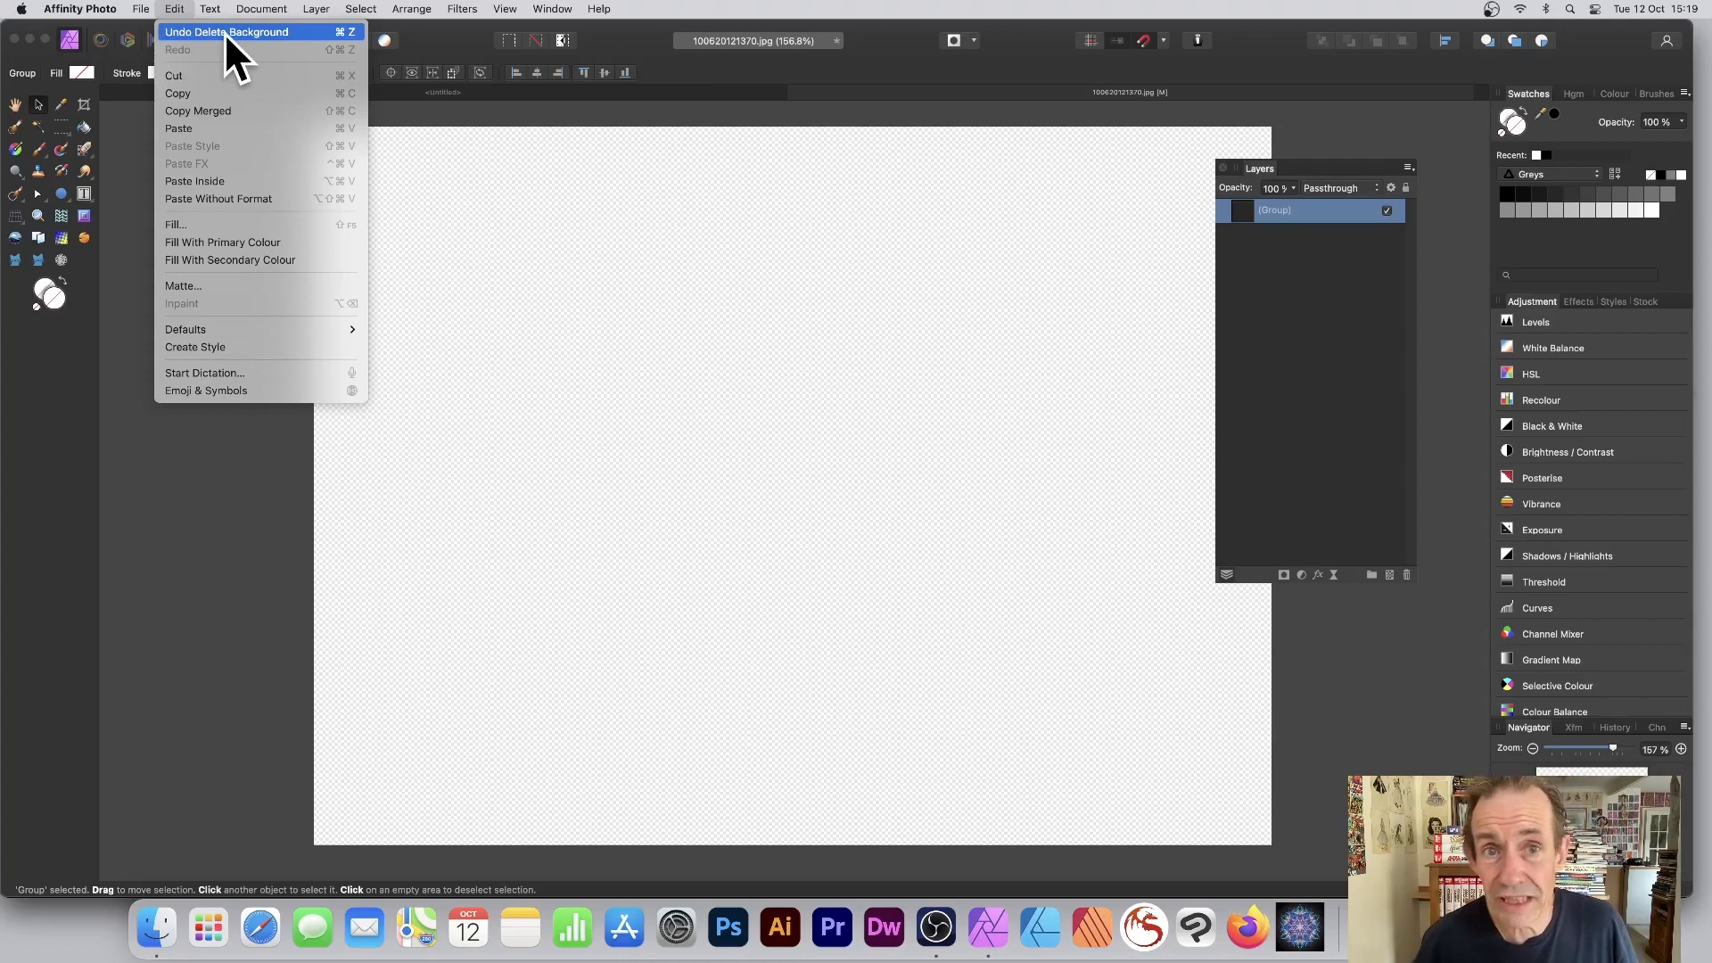
click(223, 32)
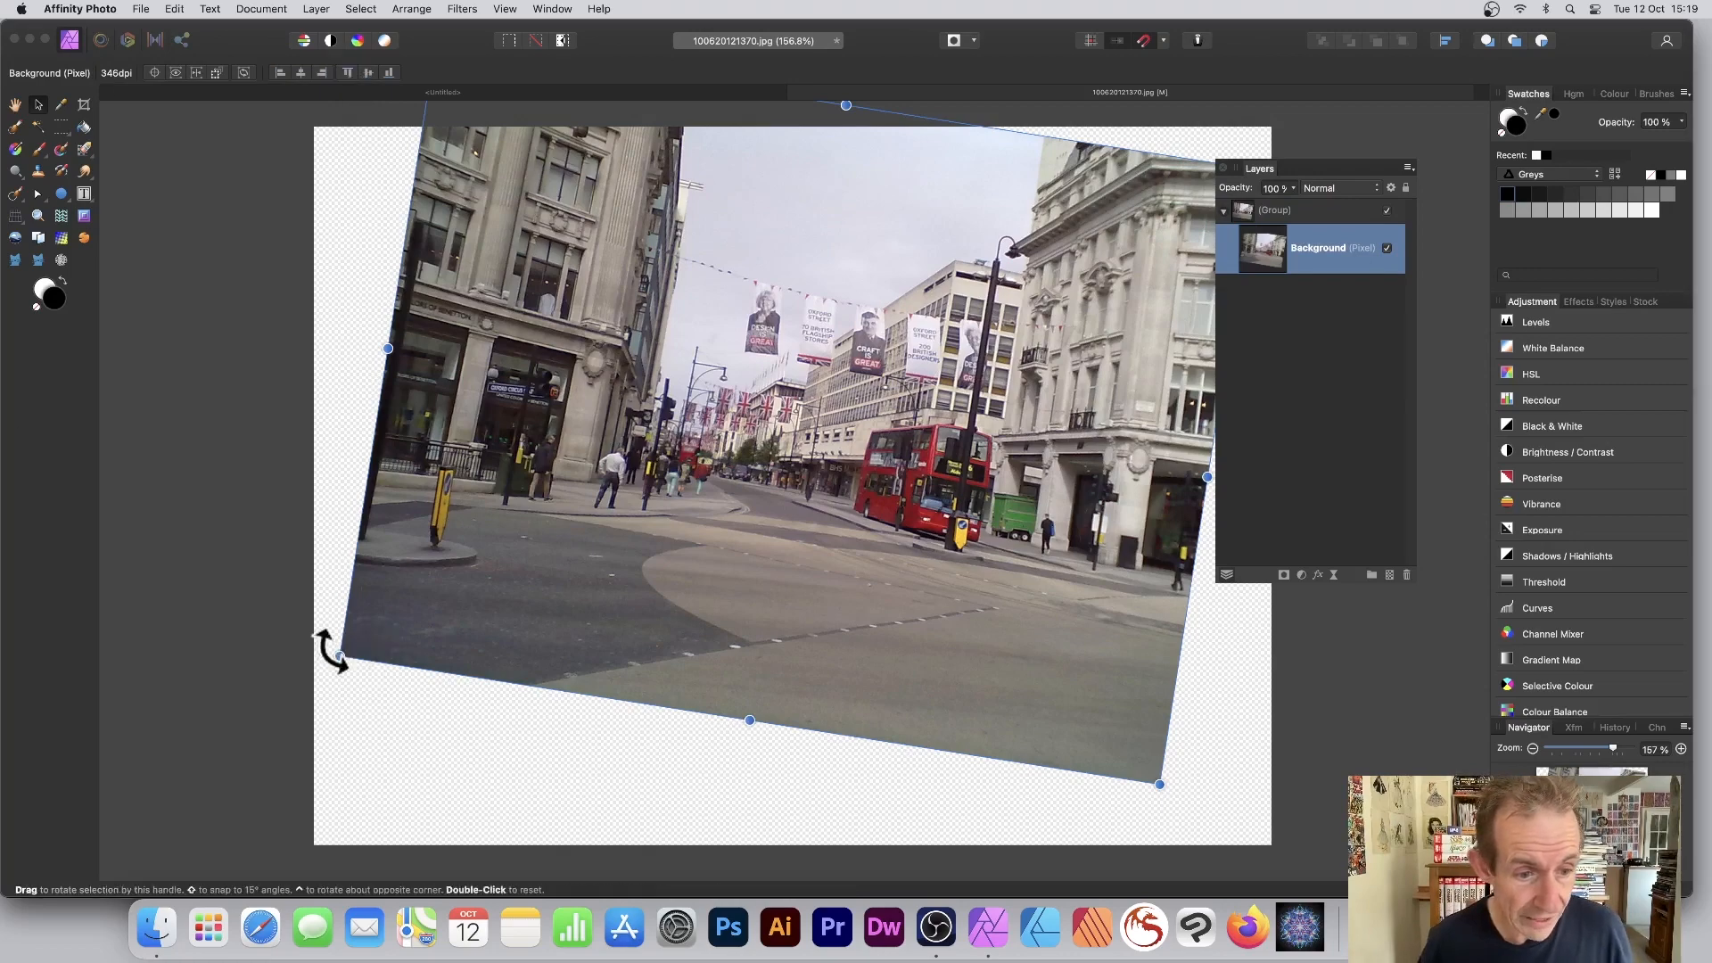
Step: Rotate the tilted photo until it is level and reposition it near the centre of the canvas
drag(329, 642, 383, 724)
drag(751, 329, 736, 371)
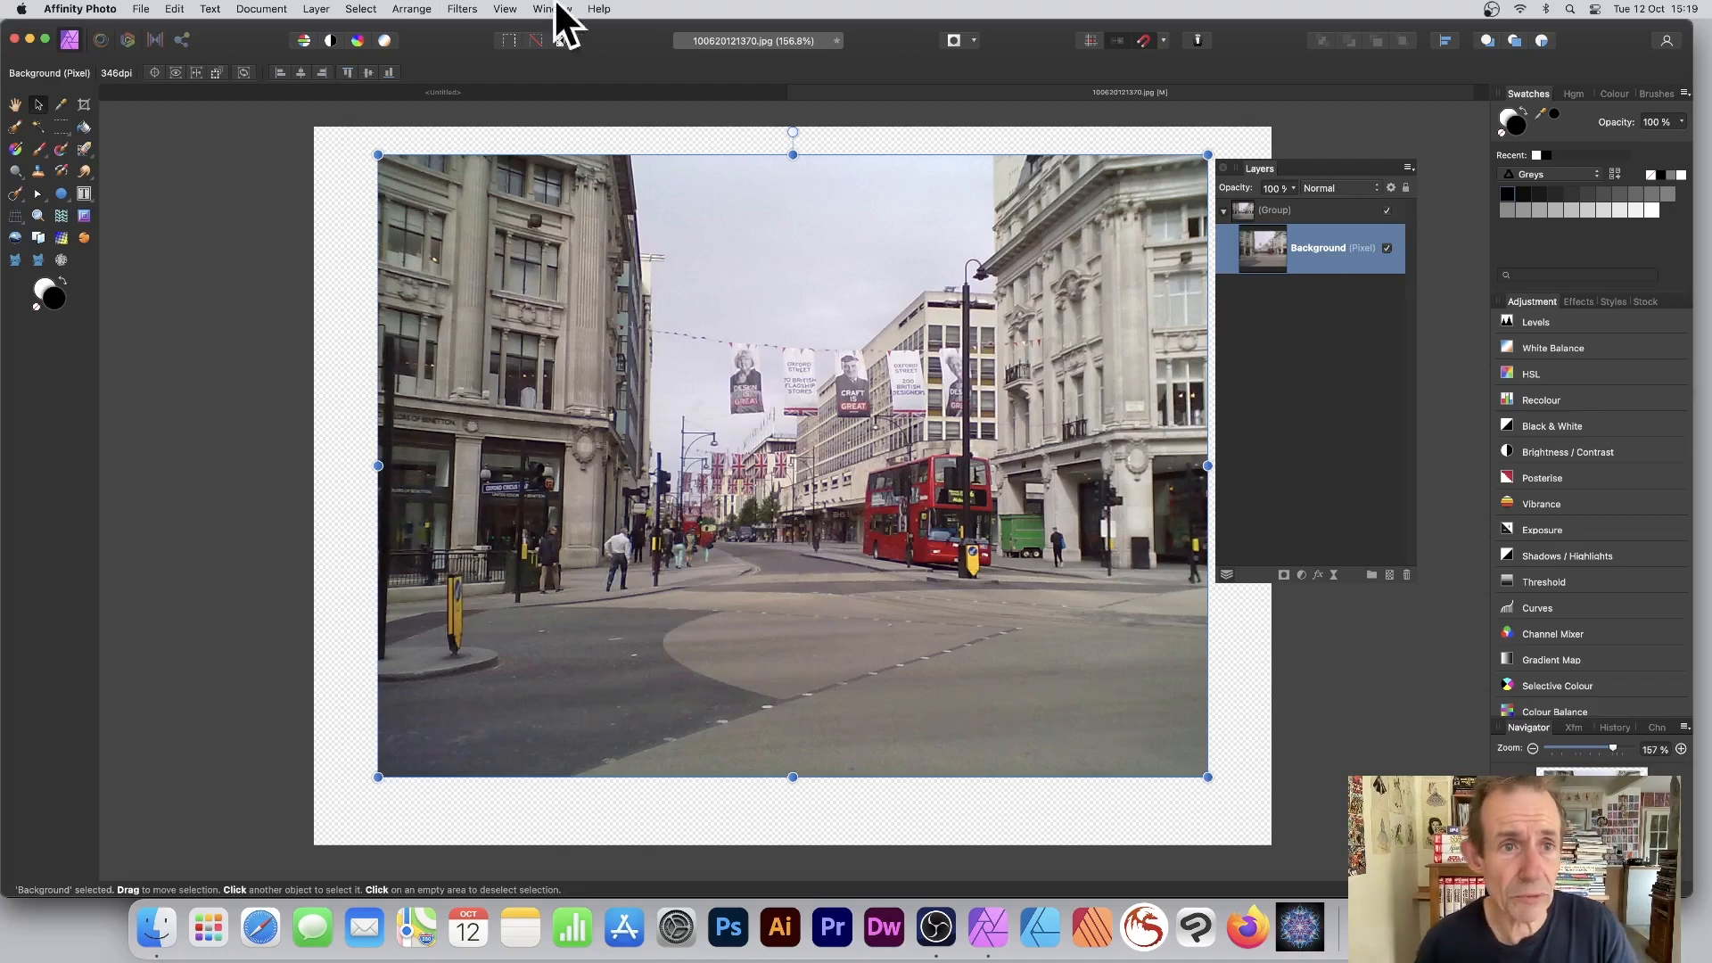
Step: Start a Gaussian Blur filter on the photo and set its radius to 35 px
click(460, 10)
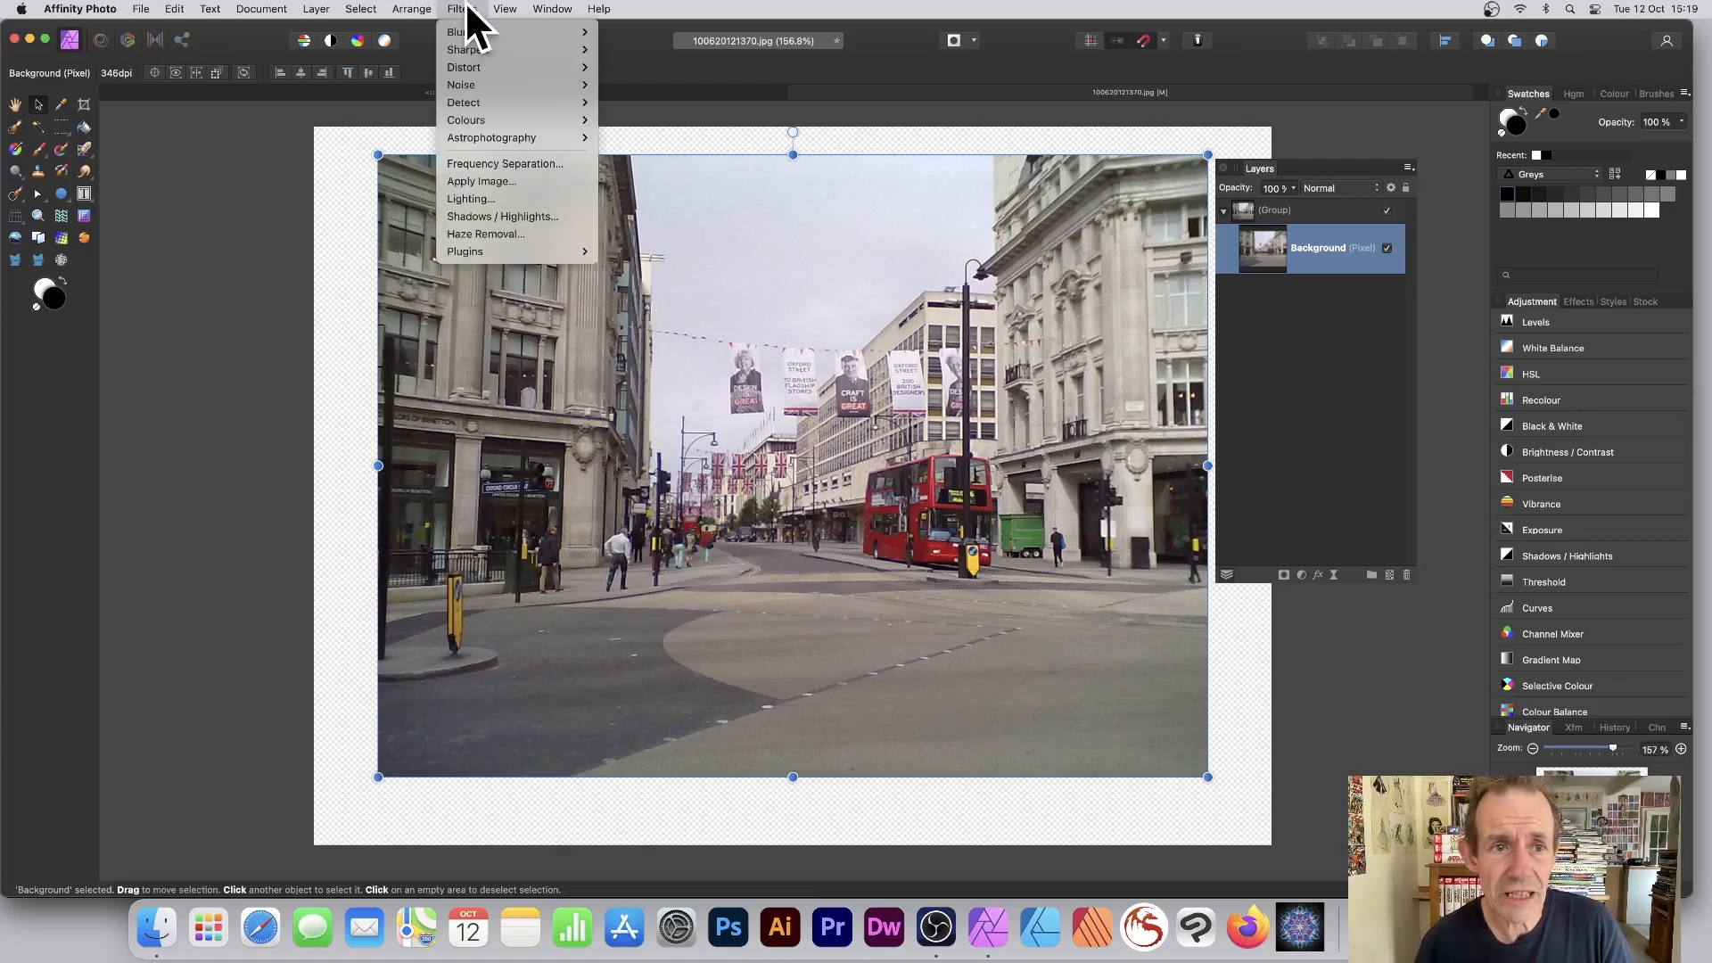
mouse_move(471, 119)
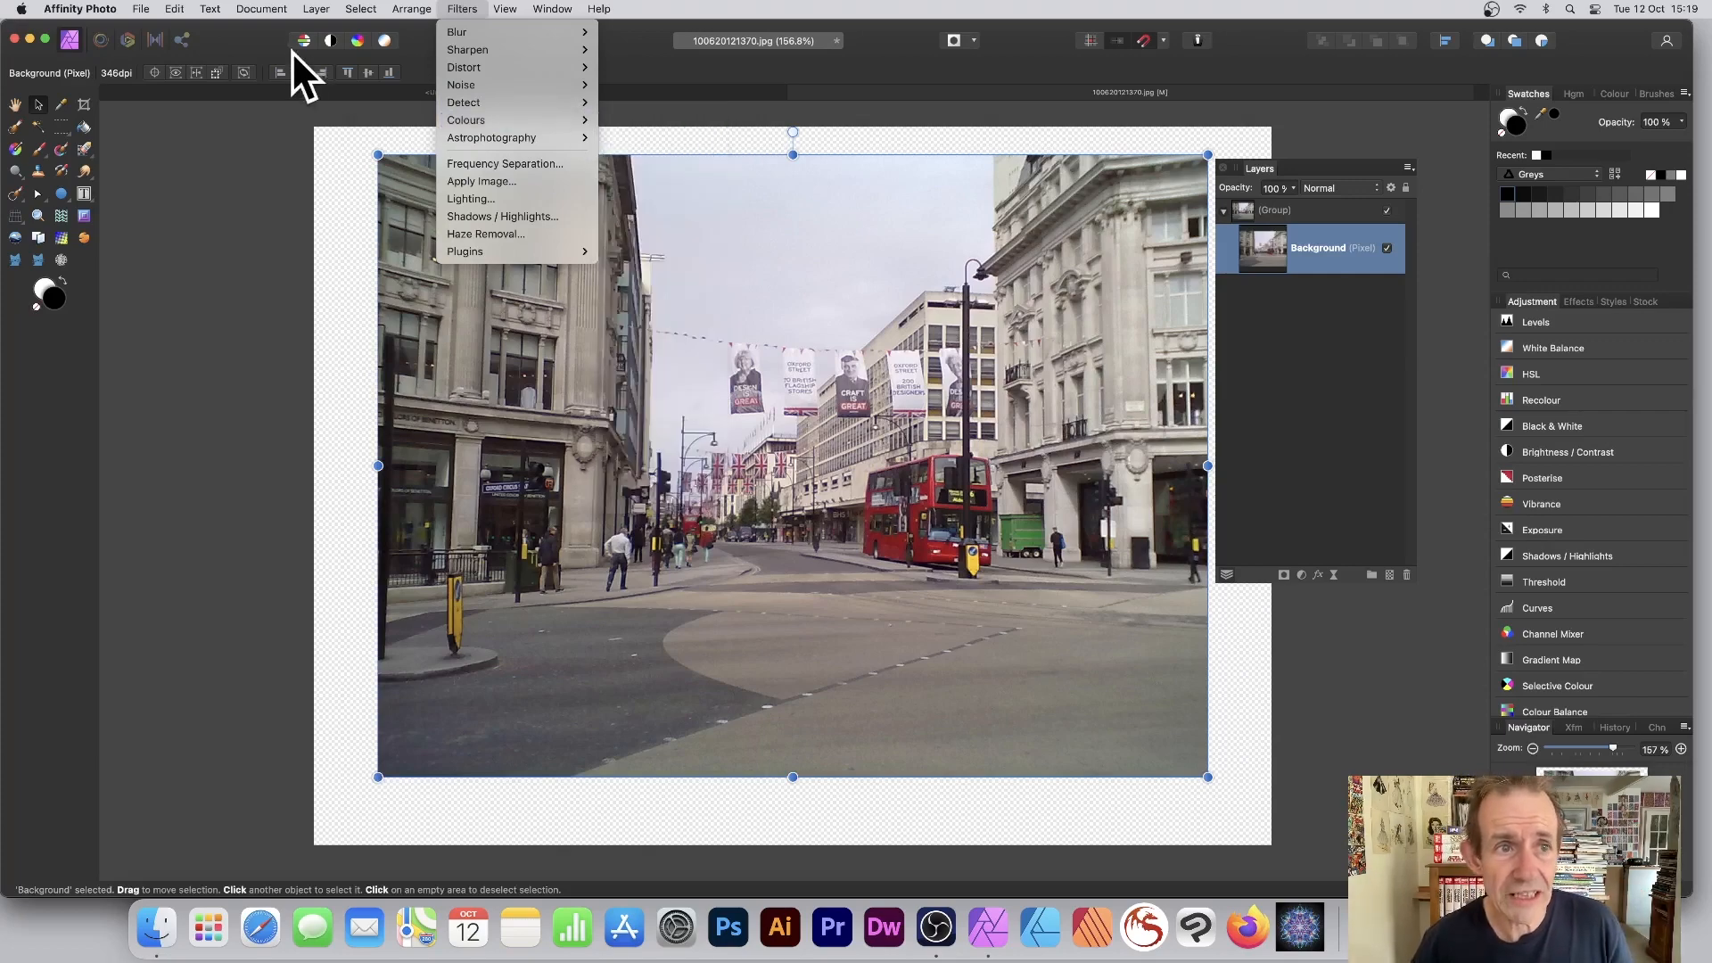
mouse_move(322, 4)
mouse_move(468, 7)
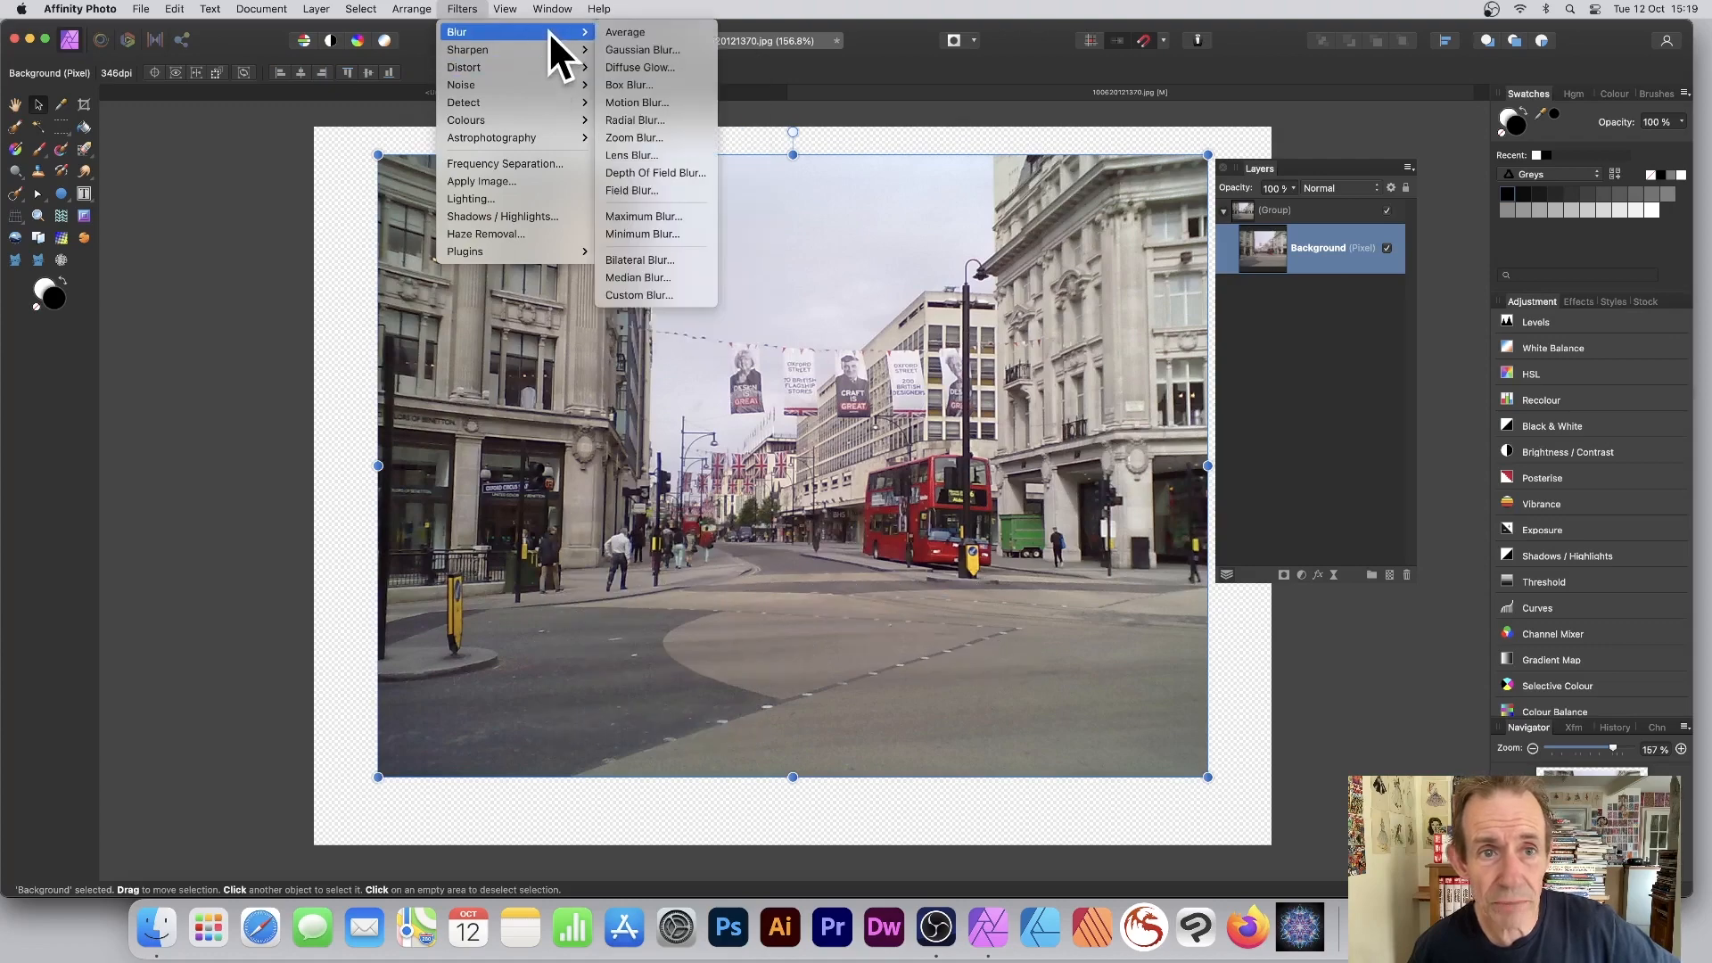
click(660, 50)
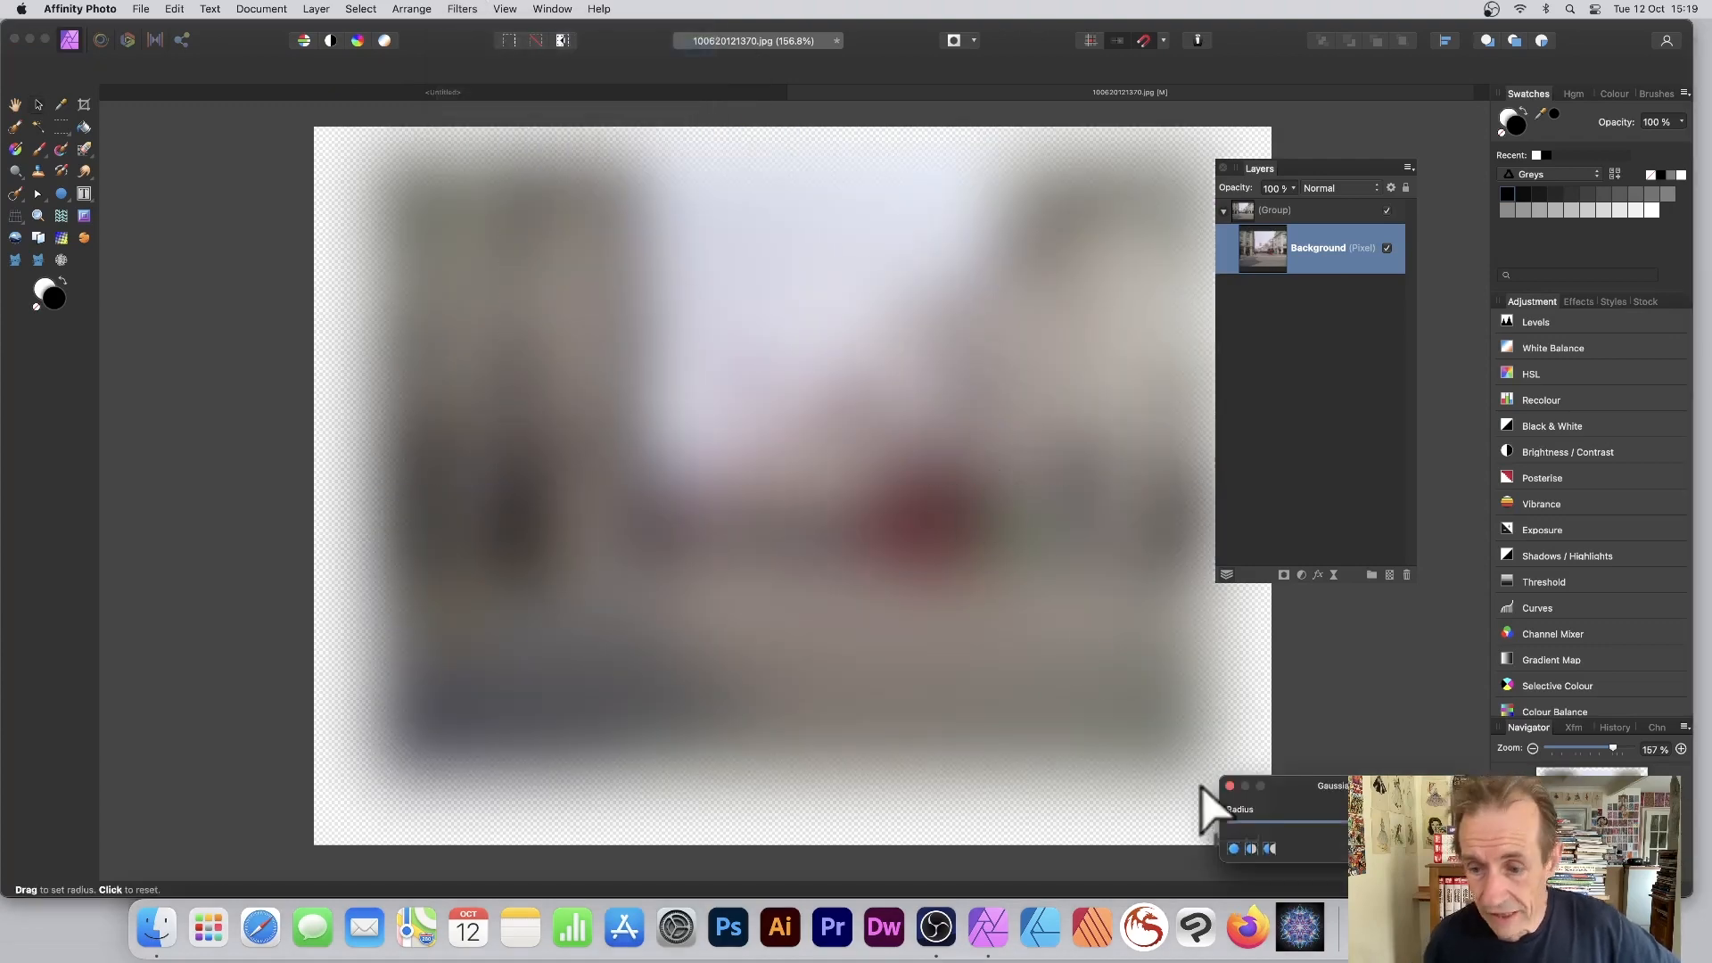
drag(1343, 785, 629, 376)
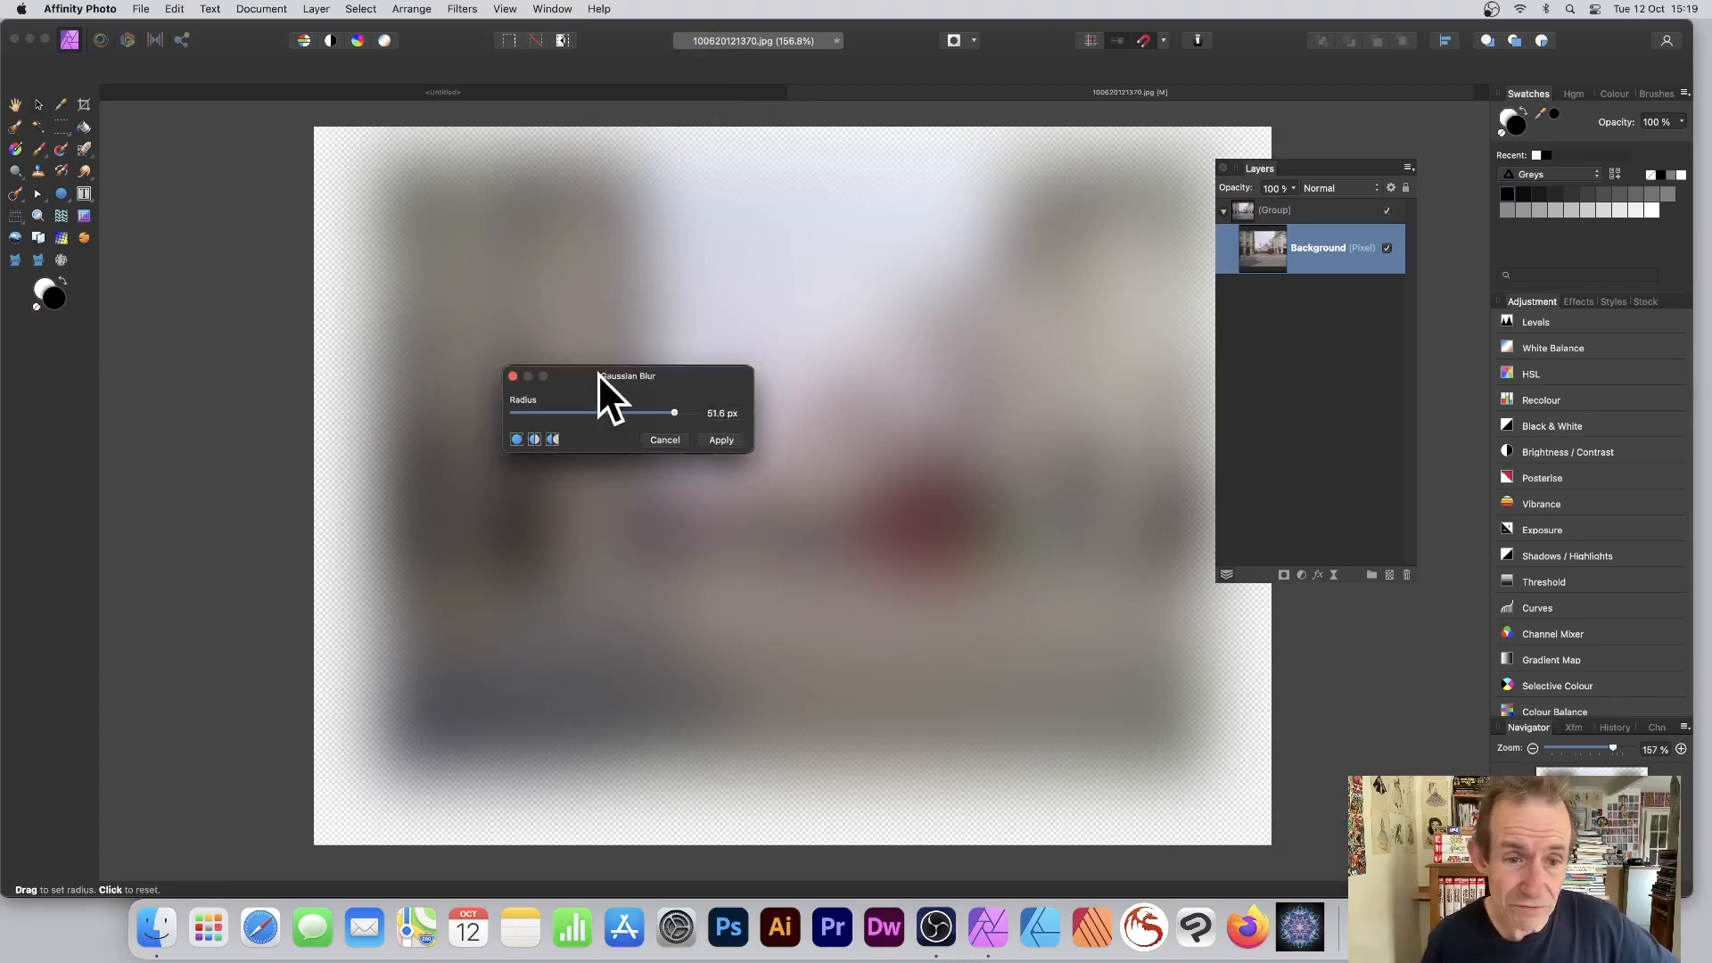
drag(597, 374, 737, 237)
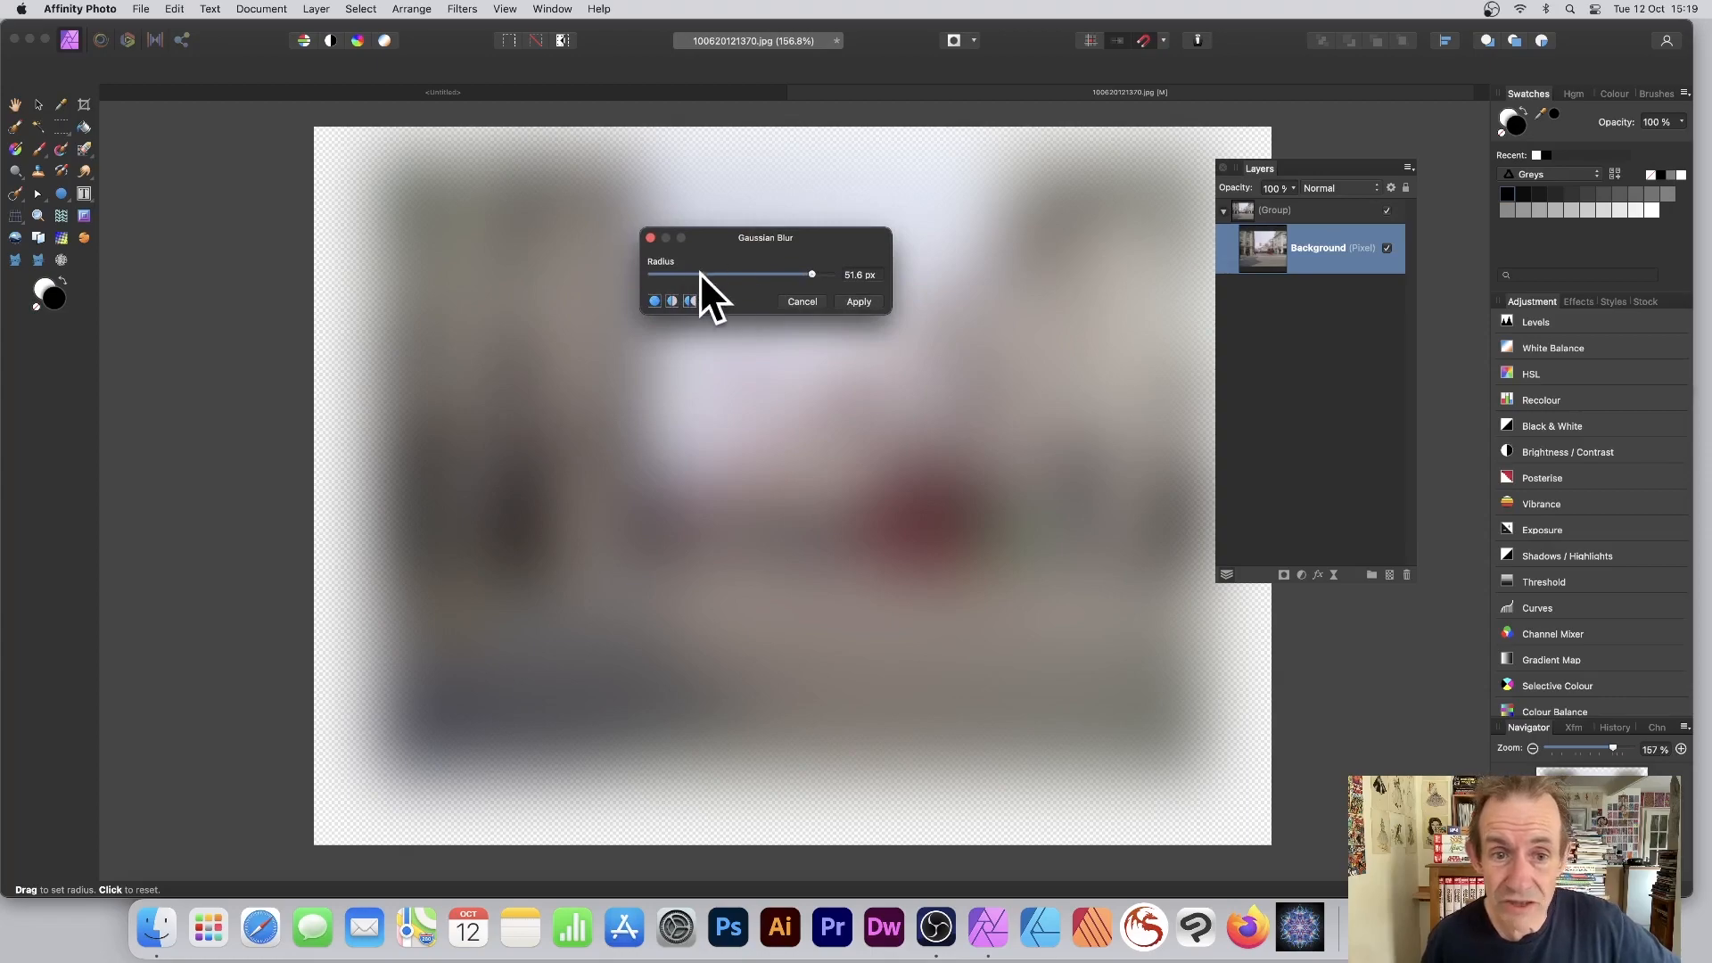
mouse_move(812, 275)
mouse_down()
mouse_move(689, 273)
mouse_move(805, 273)
mouse_move(757, 275)
mouse_move(778, 273)
mouse_up()
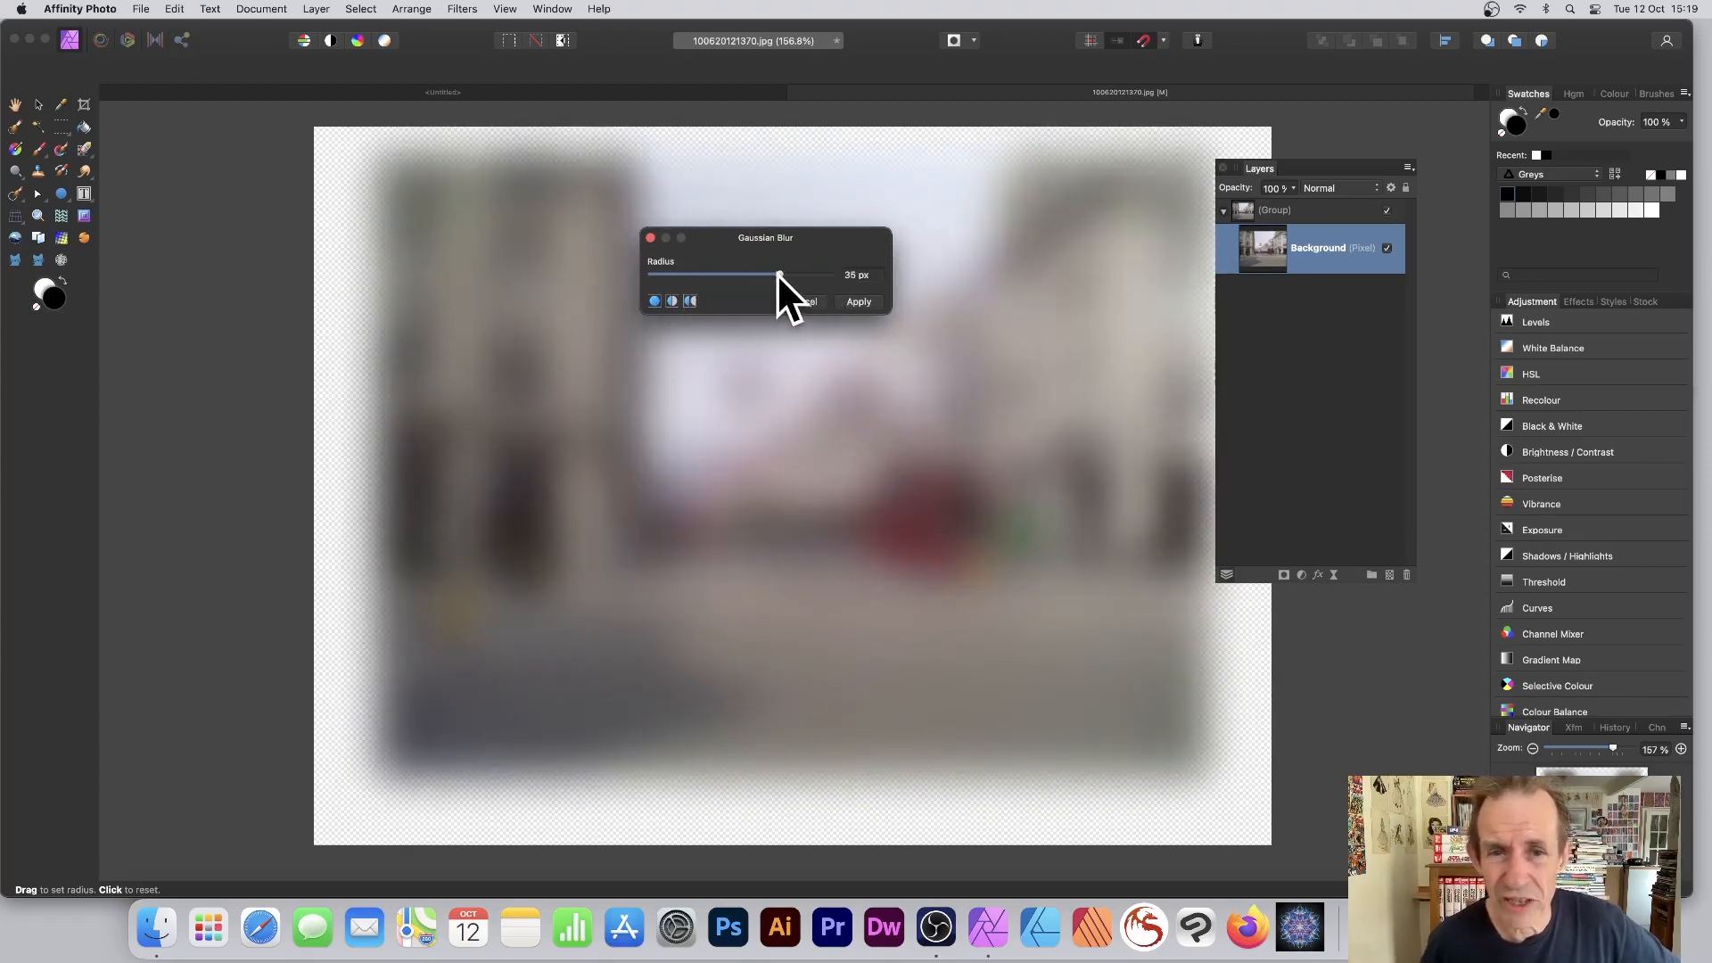
Step: Compare the blur before and after using the split and mirror previews, and return to the full preview
click(672, 302)
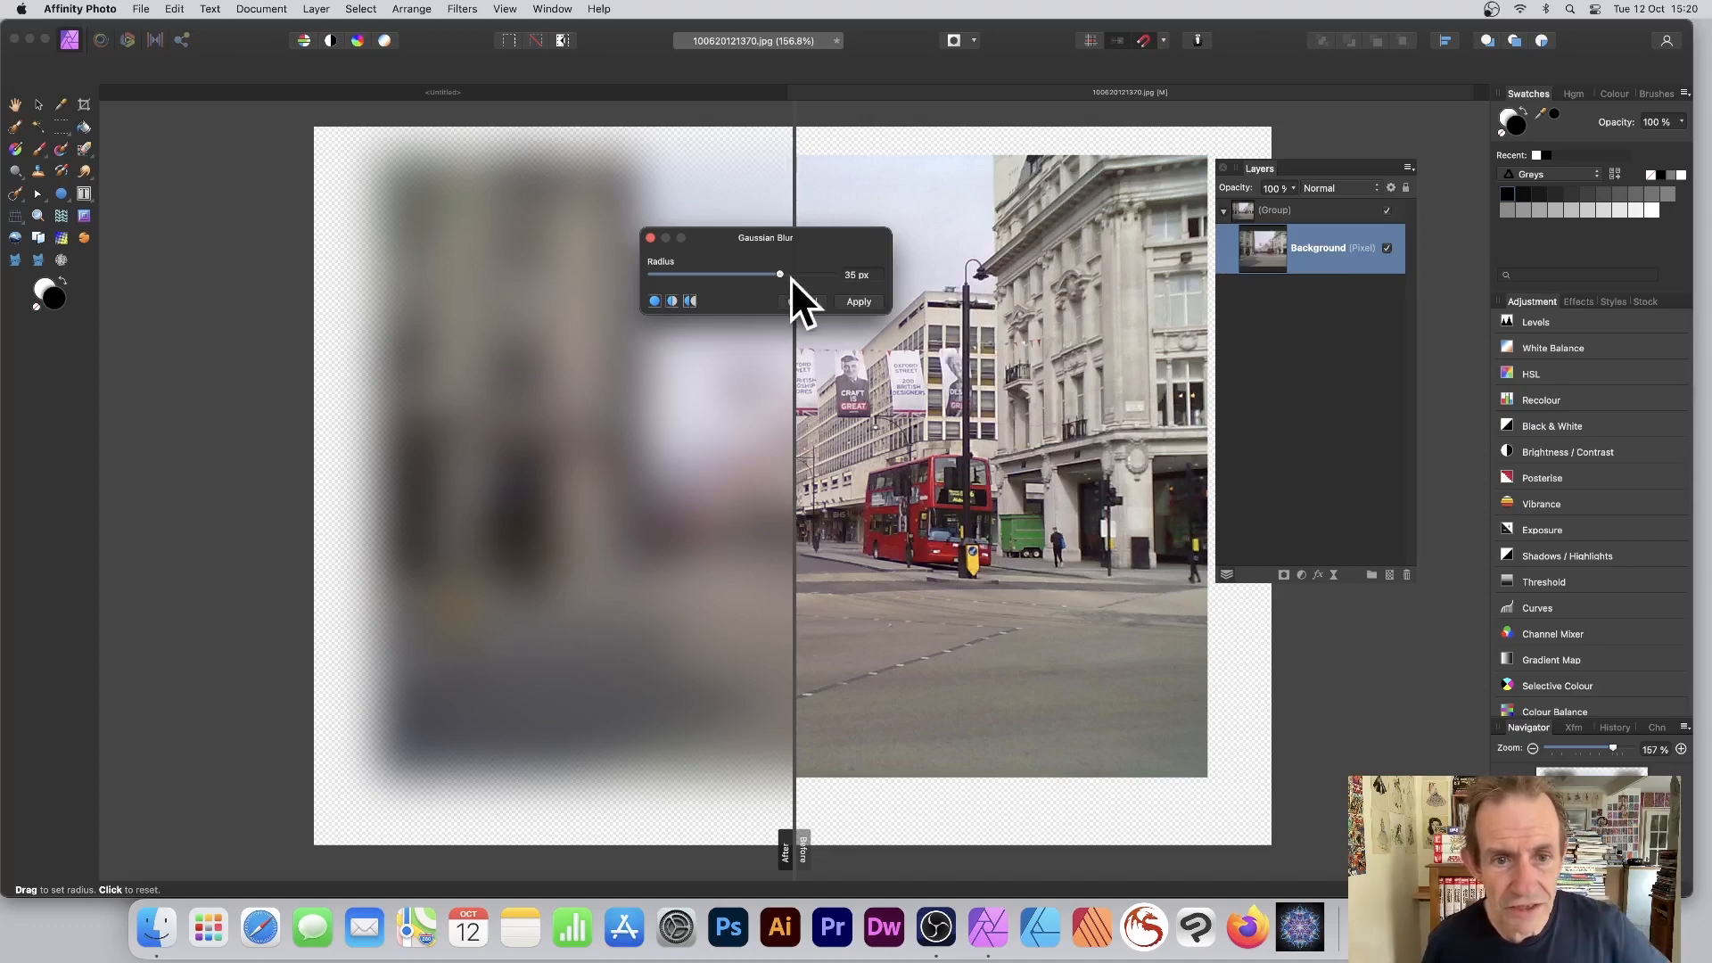
click(654, 301)
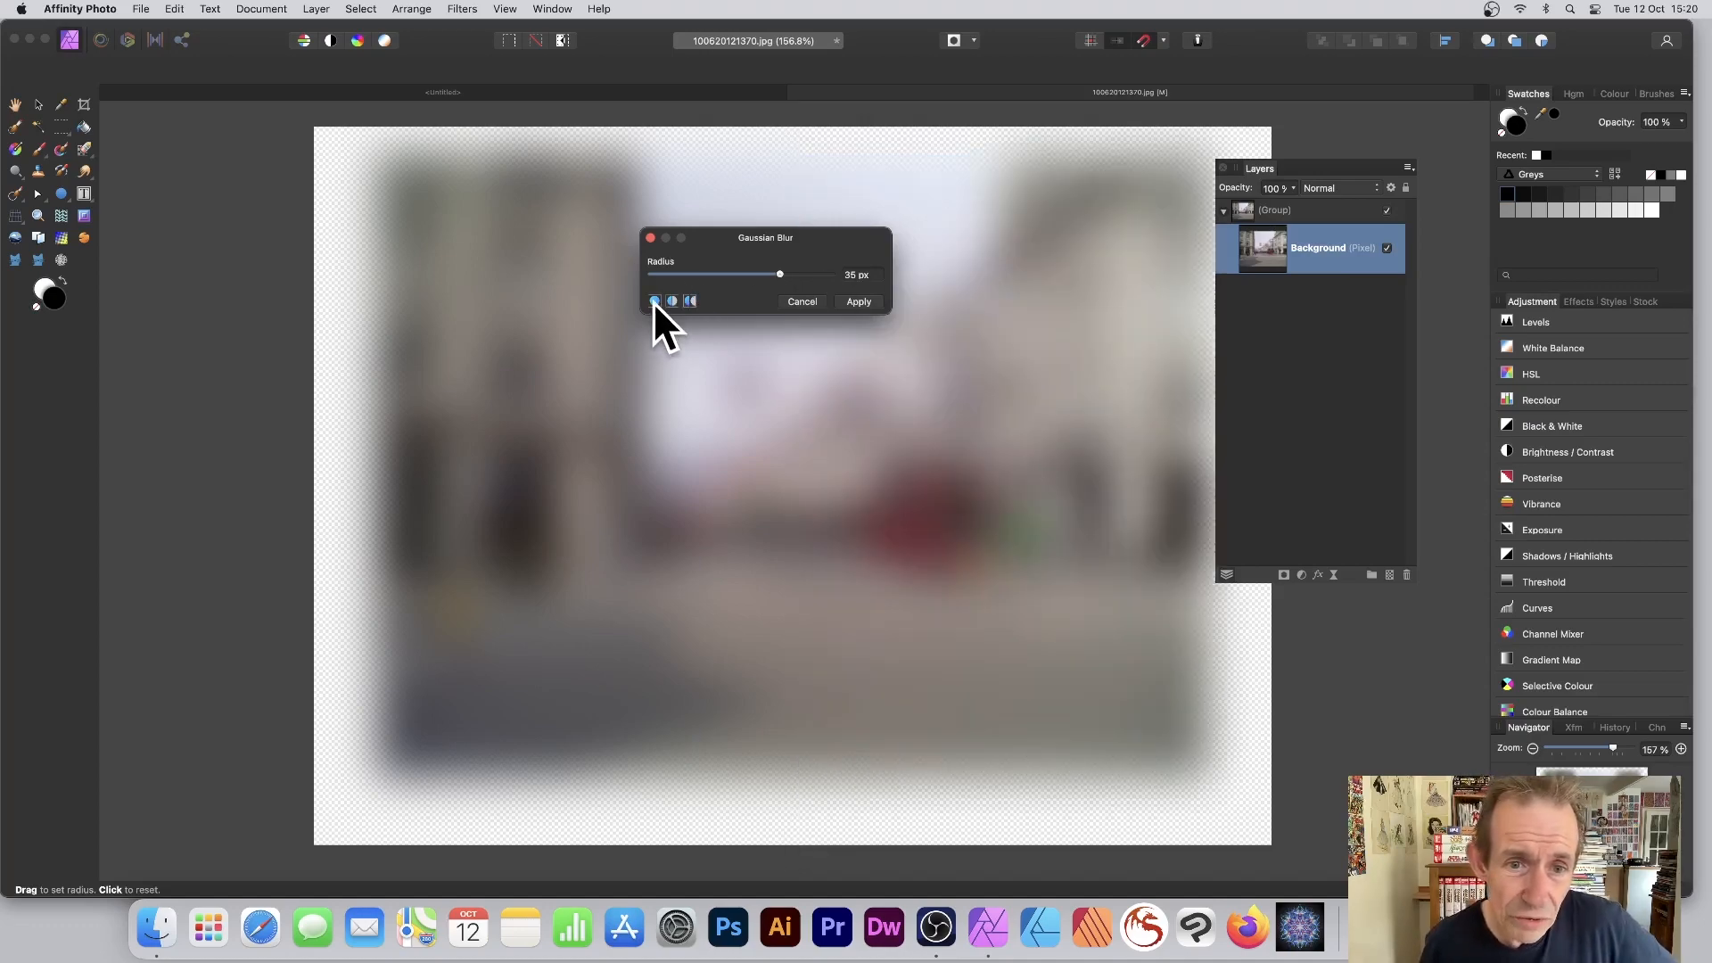
click(671, 301)
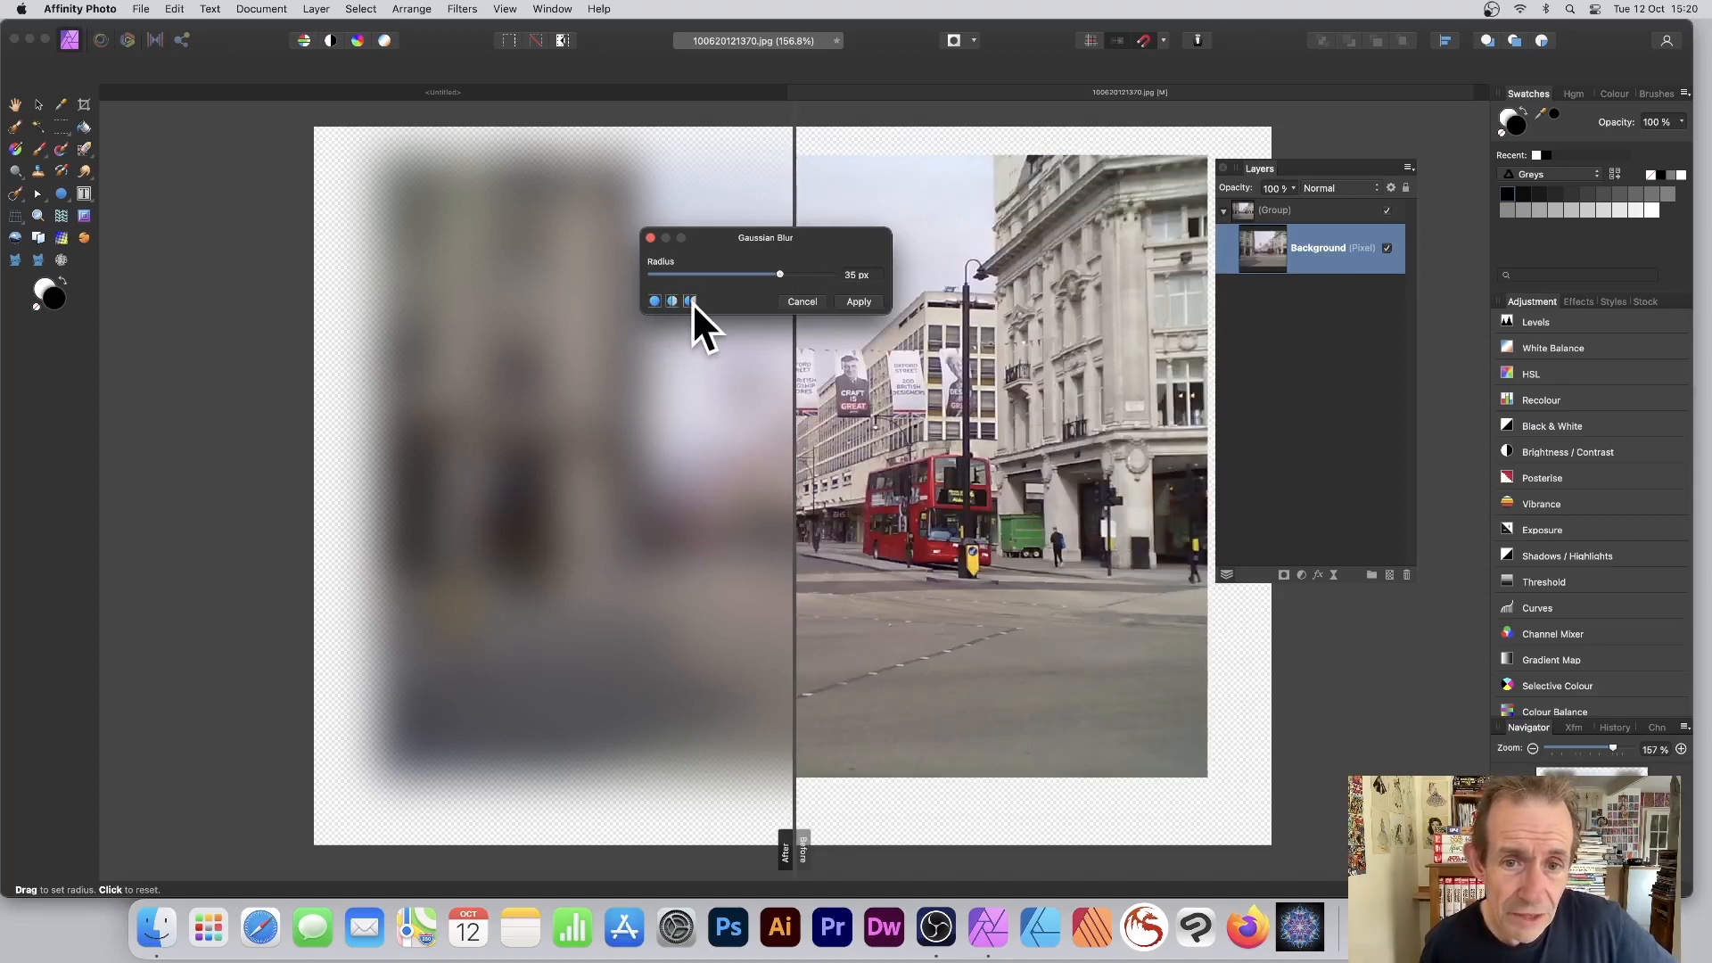
click(692, 301)
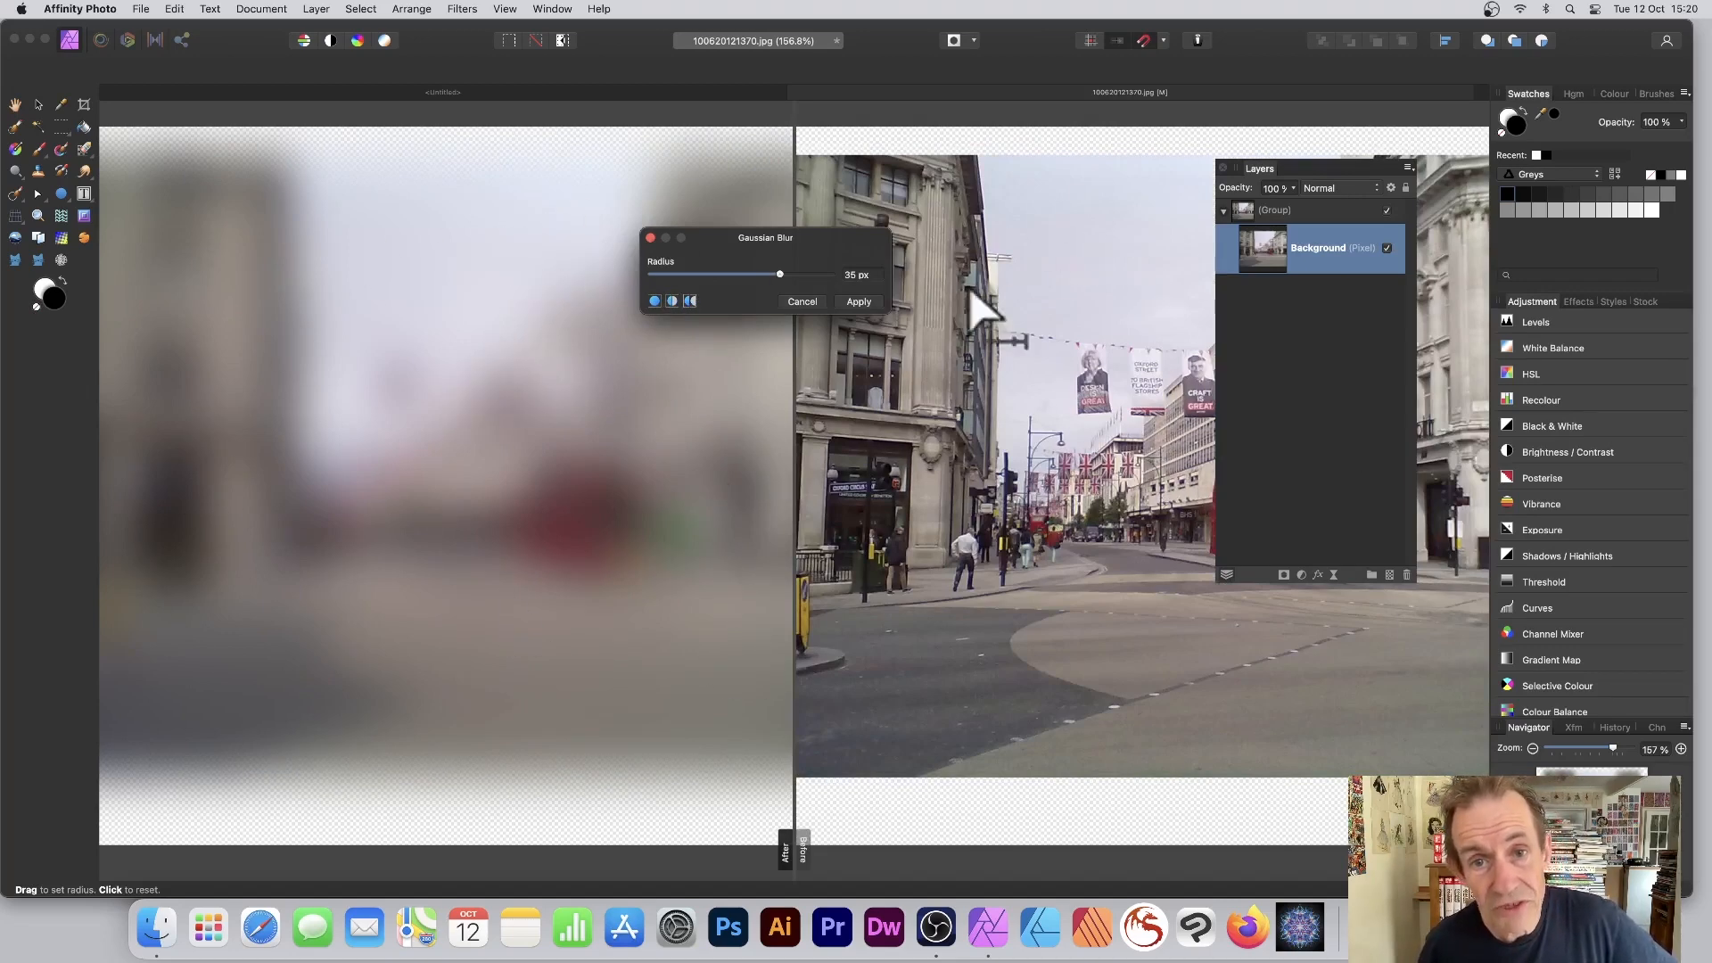
click(654, 301)
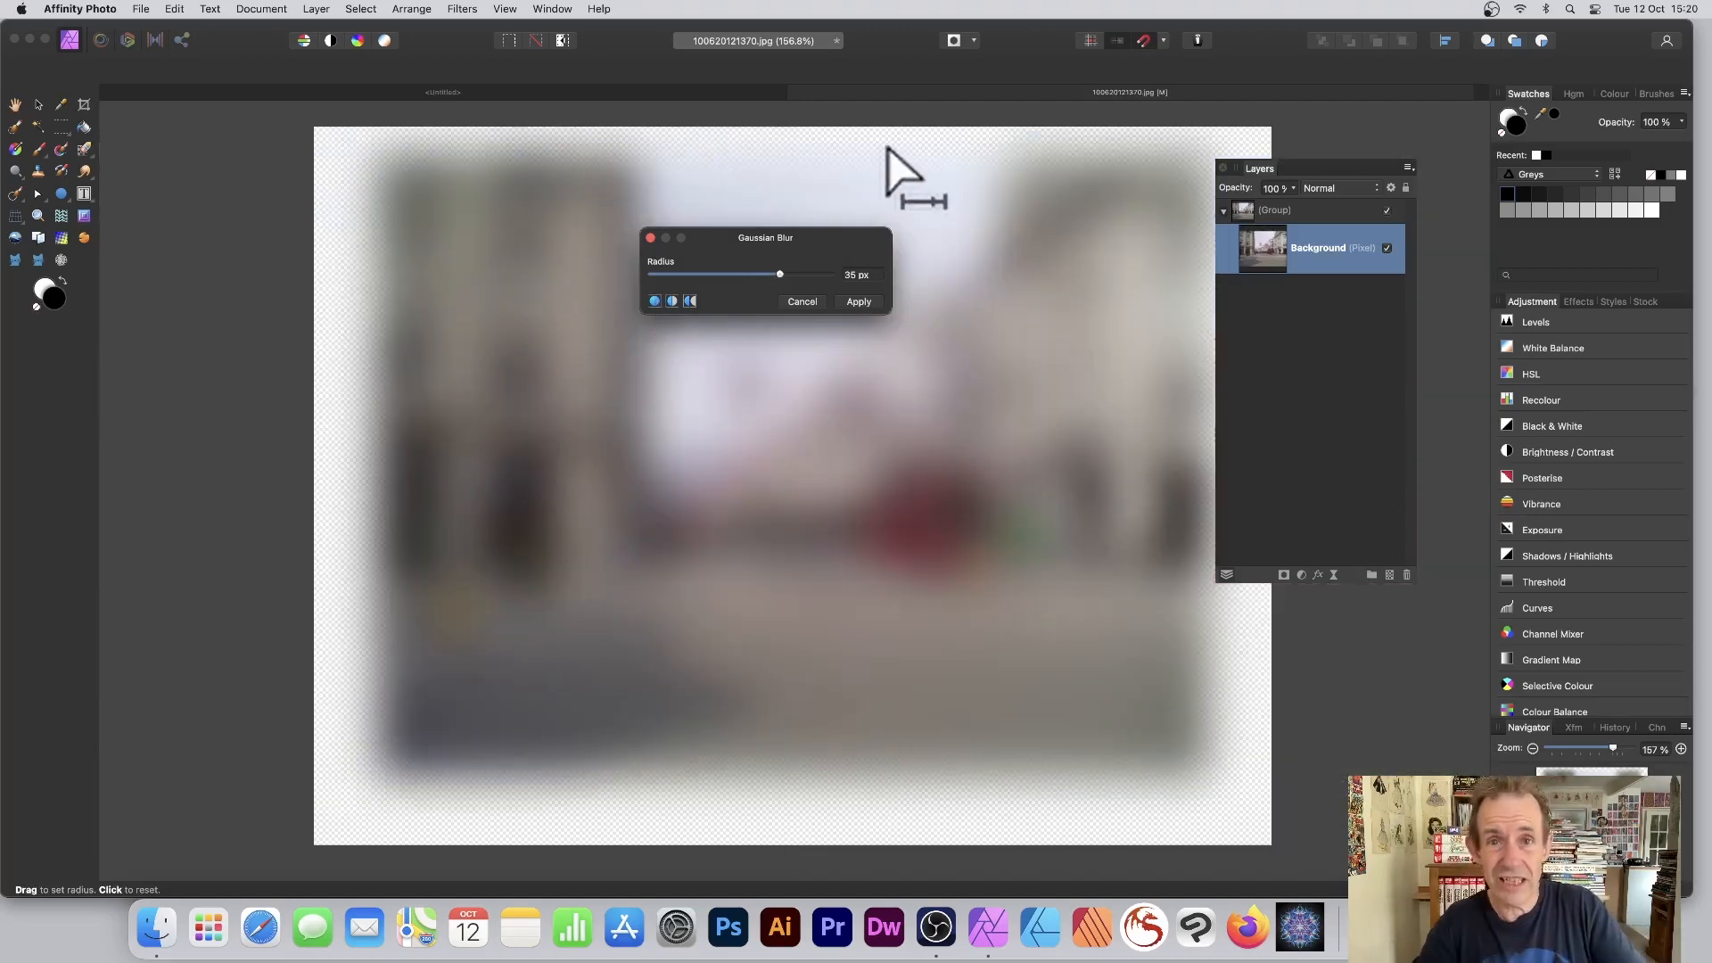
click(671, 301)
click(660, 301)
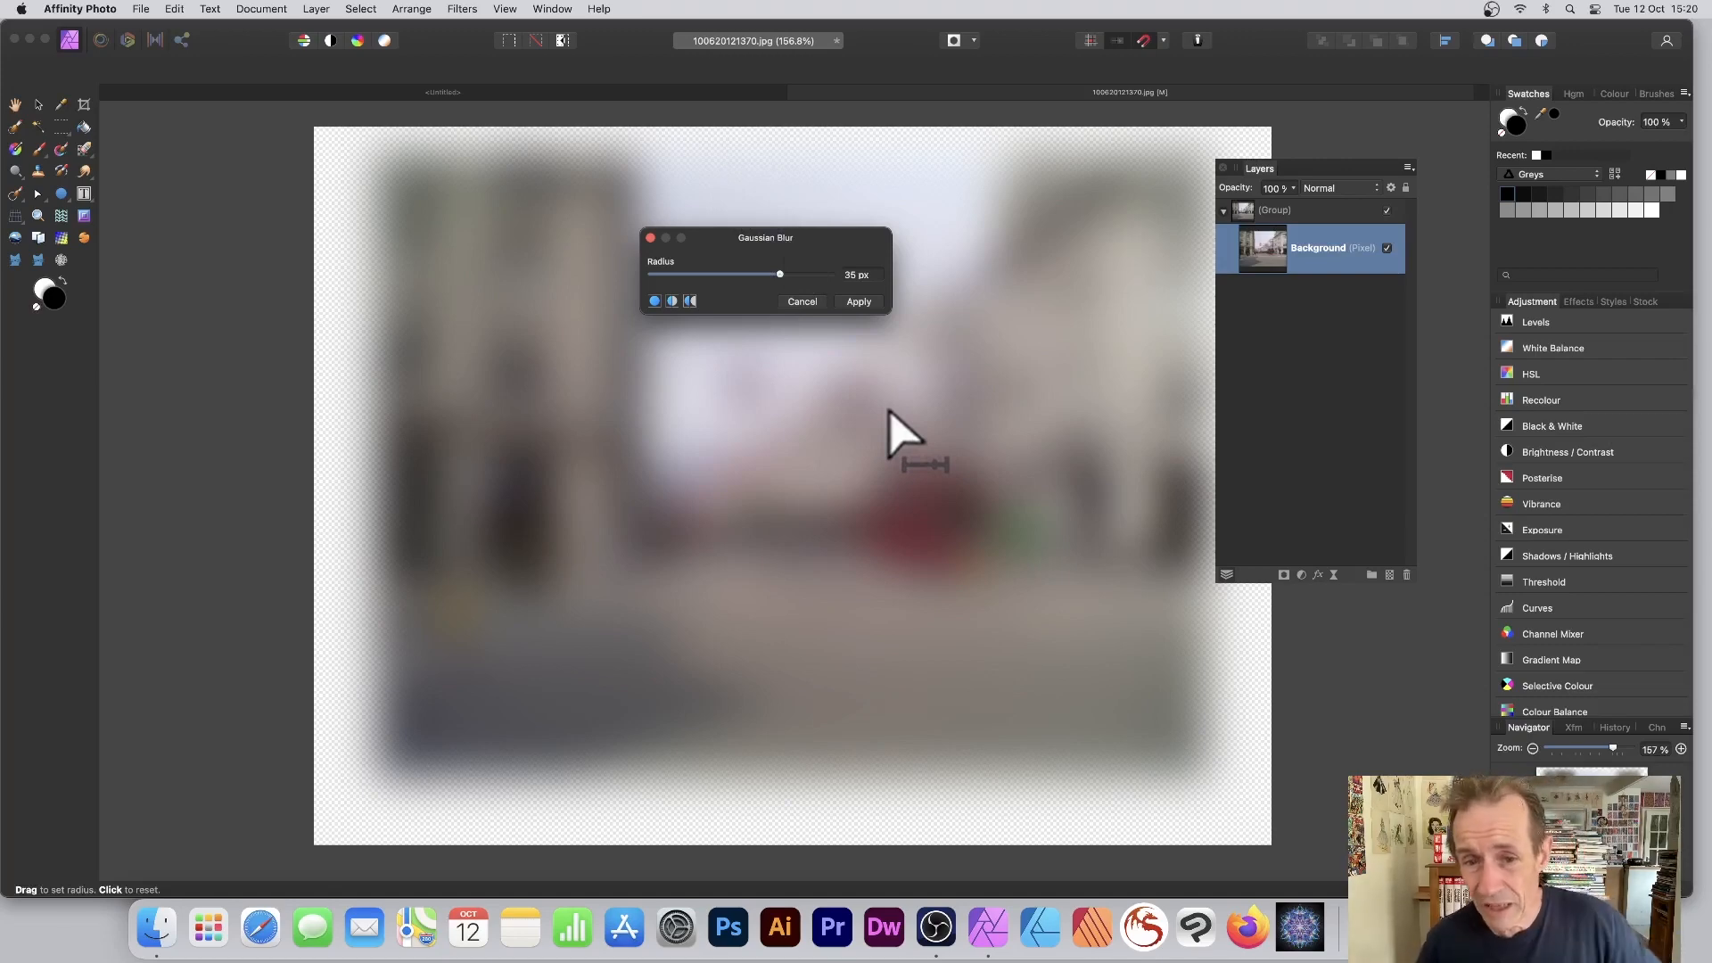
Step: Try larger and smaller Gaussian Blur radii on the photo, including 300 px, and cancel the filter
drag(726, 375, 945, 273)
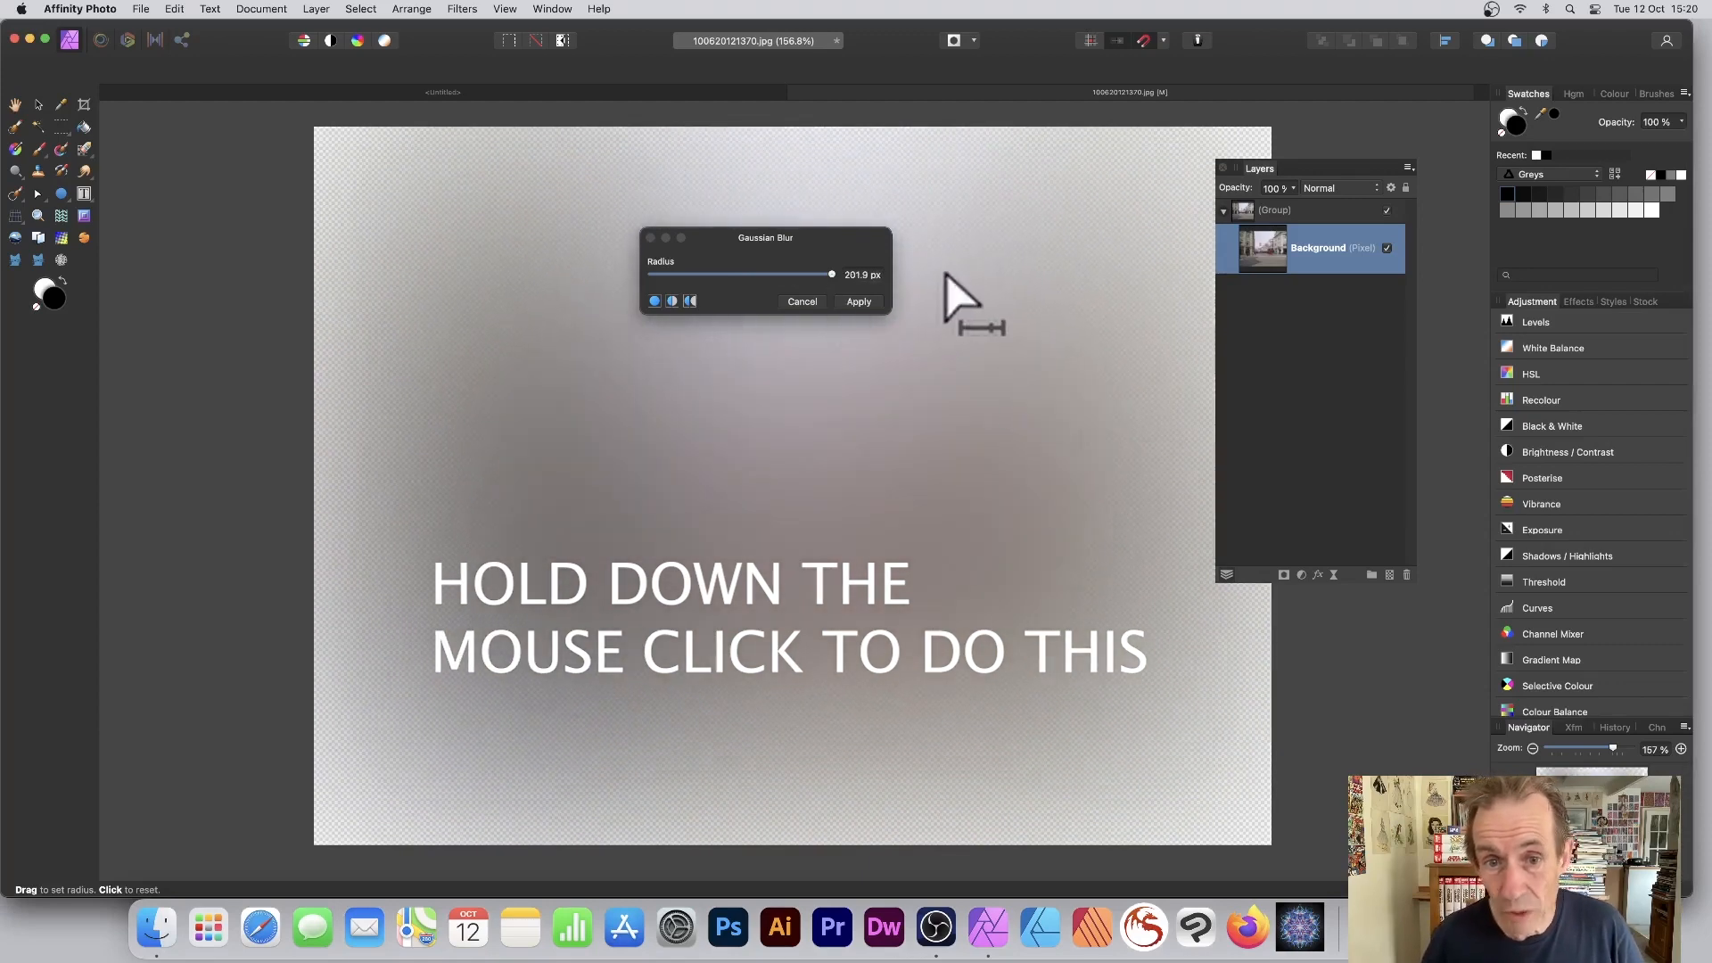
click(832, 273)
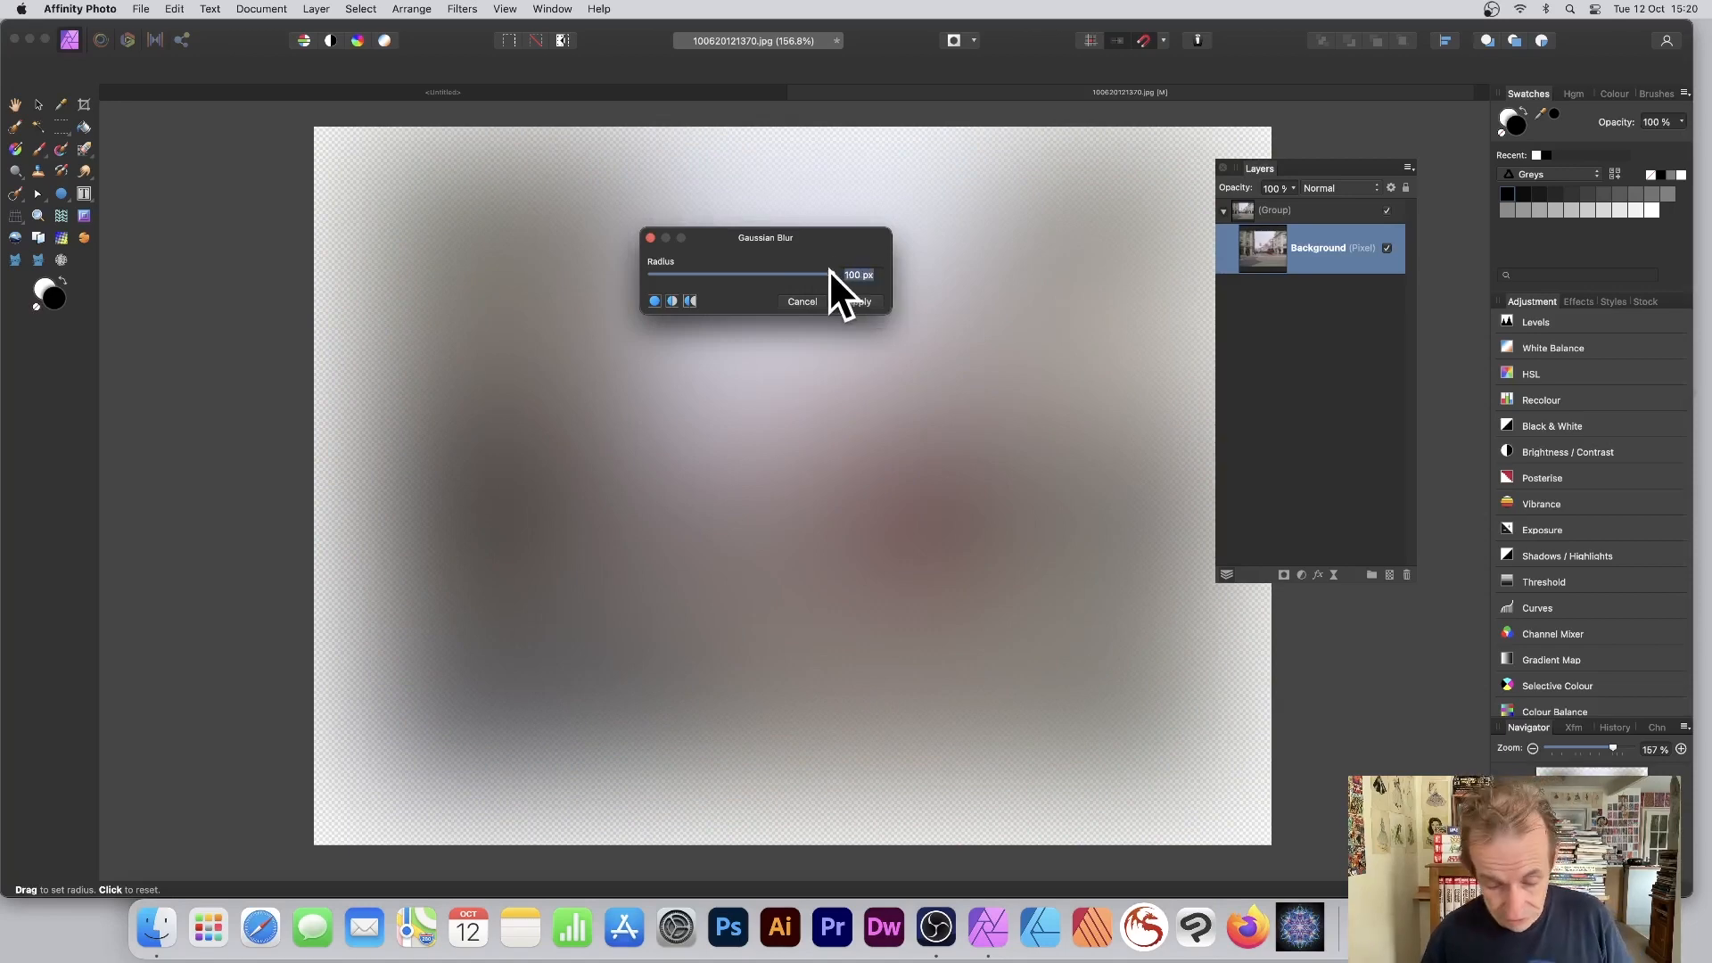
text(300)
key(Return)
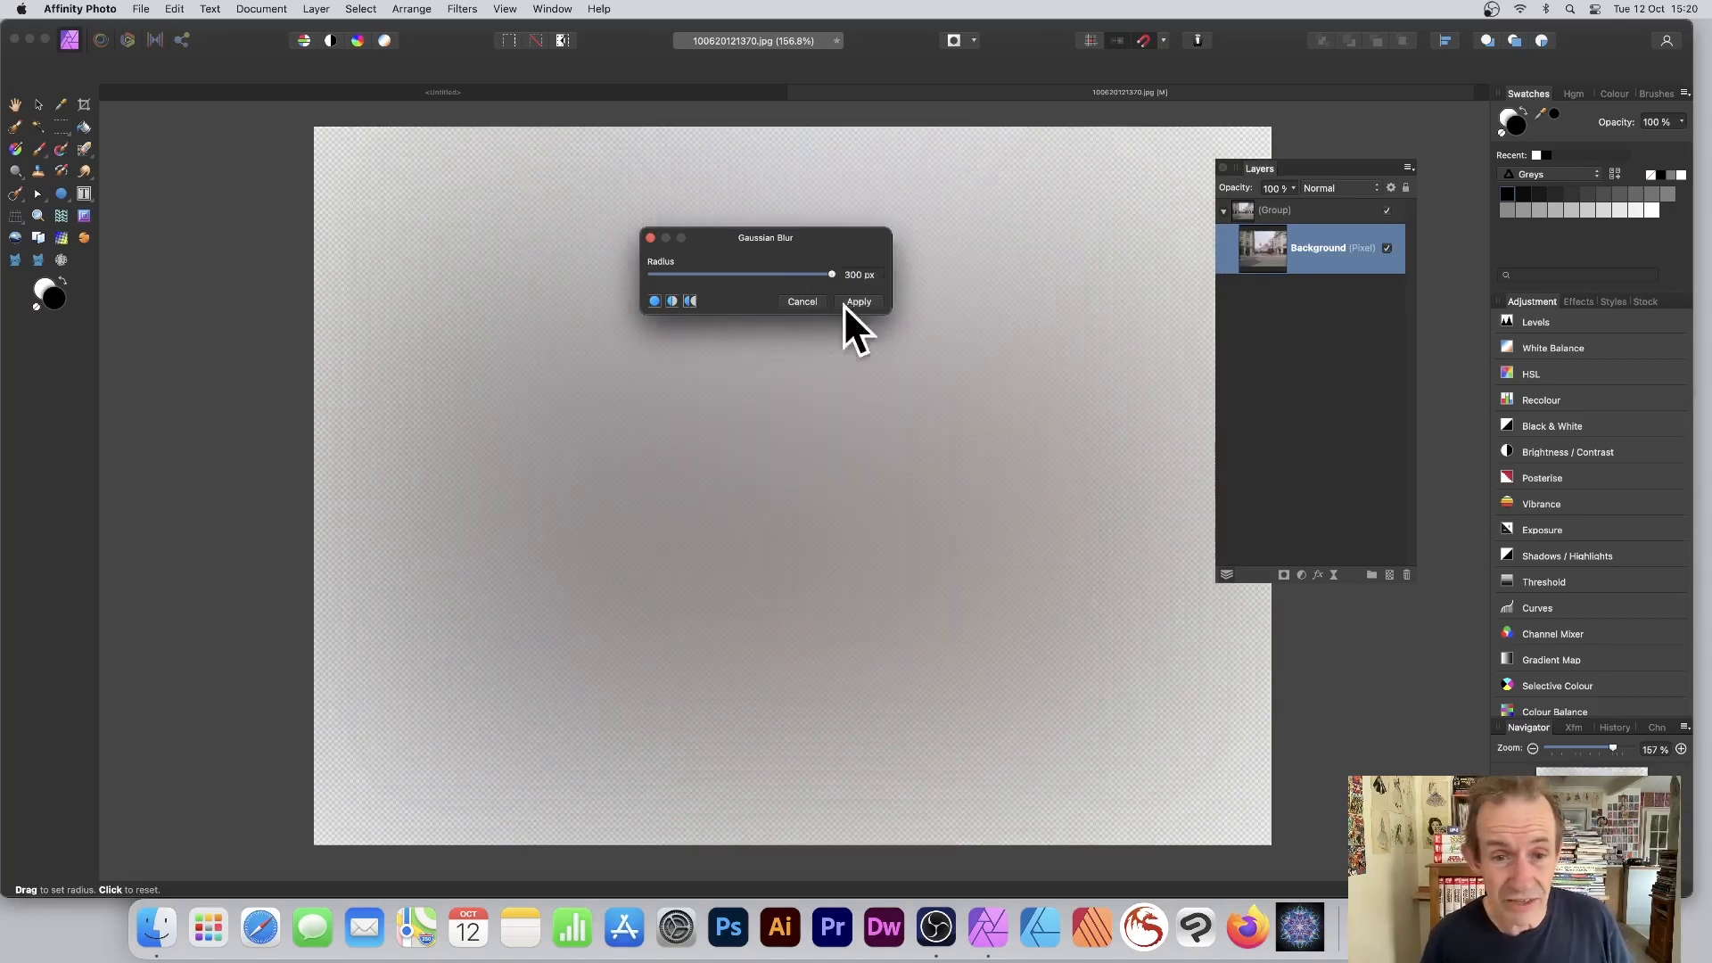
drag(753, 237, 924, 215)
drag(689, 427, 634, 339)
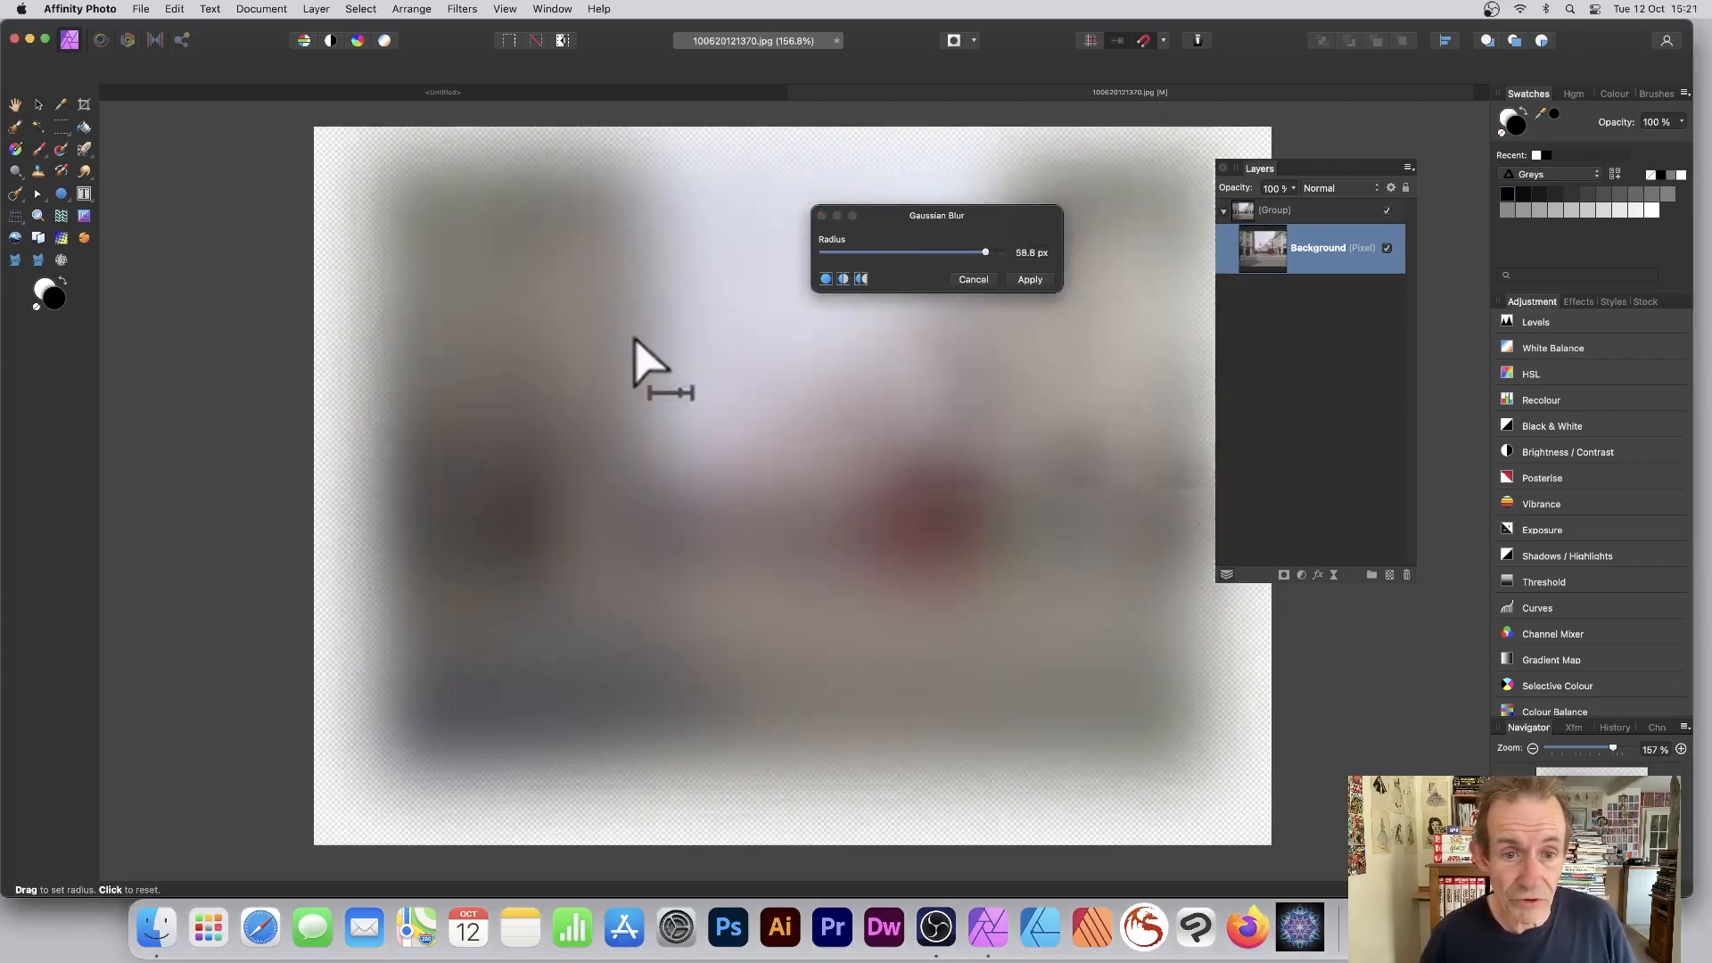
key(Escape)
Step: Apply an Add Noise filter to the photo with 100 % intensity, Uniform distribution and Monochromatic enabled
click(460, 10)
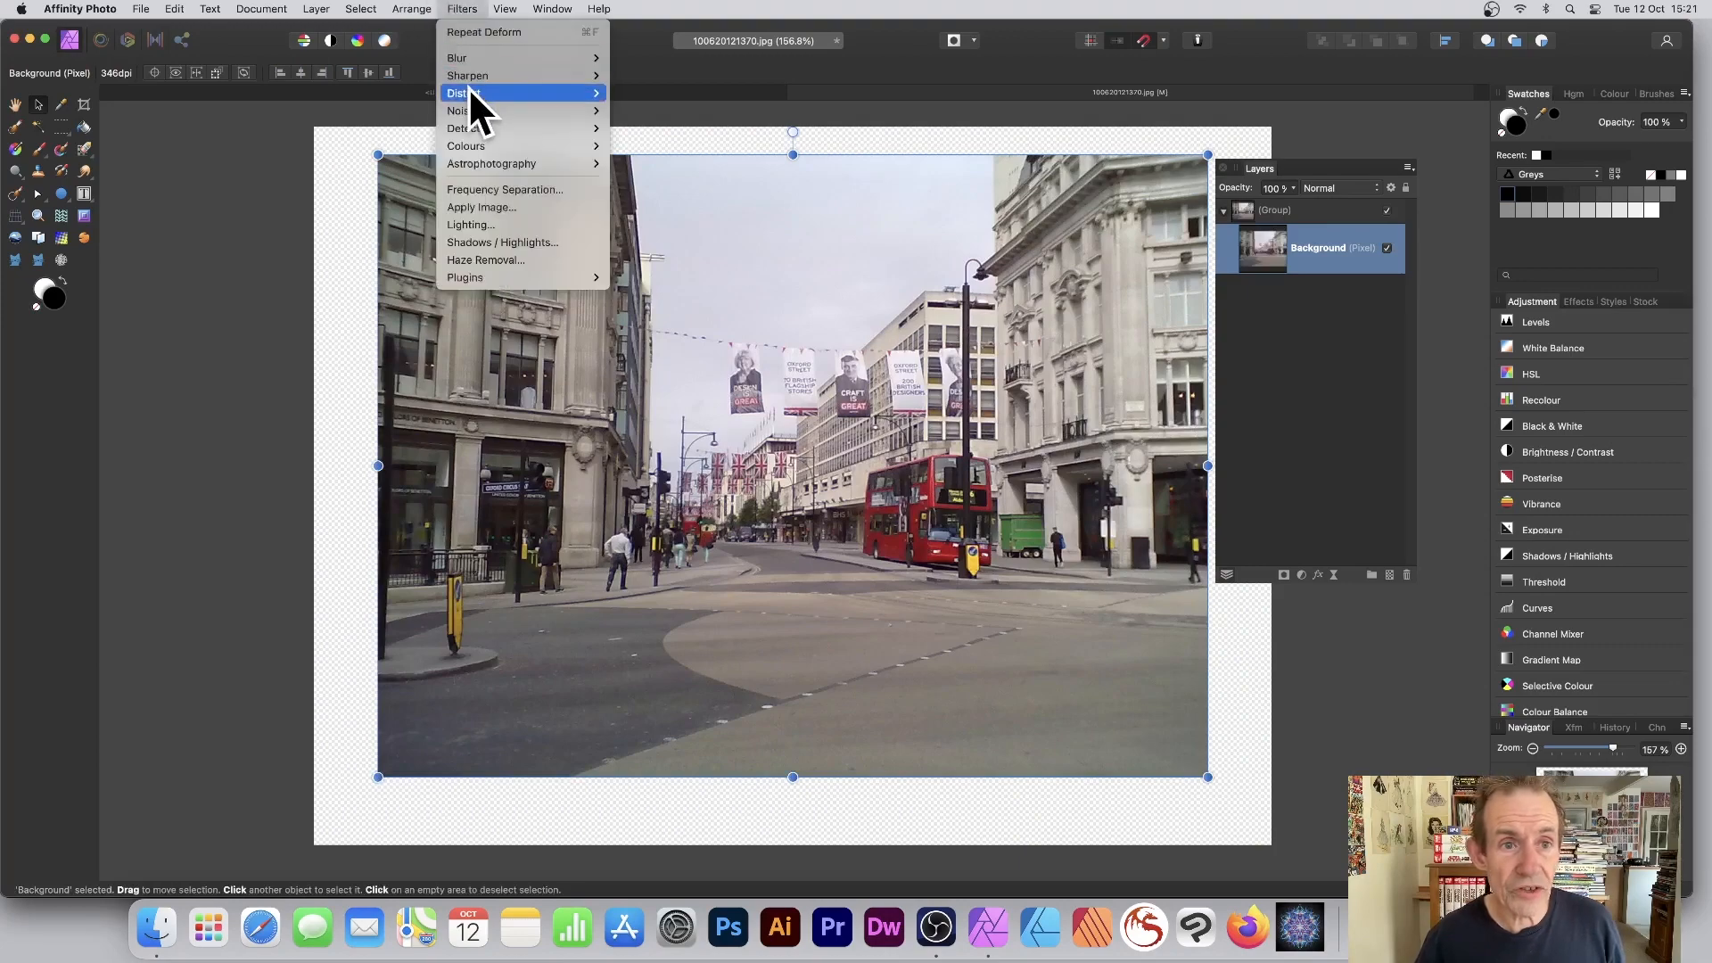
mouse_move(469, 111)
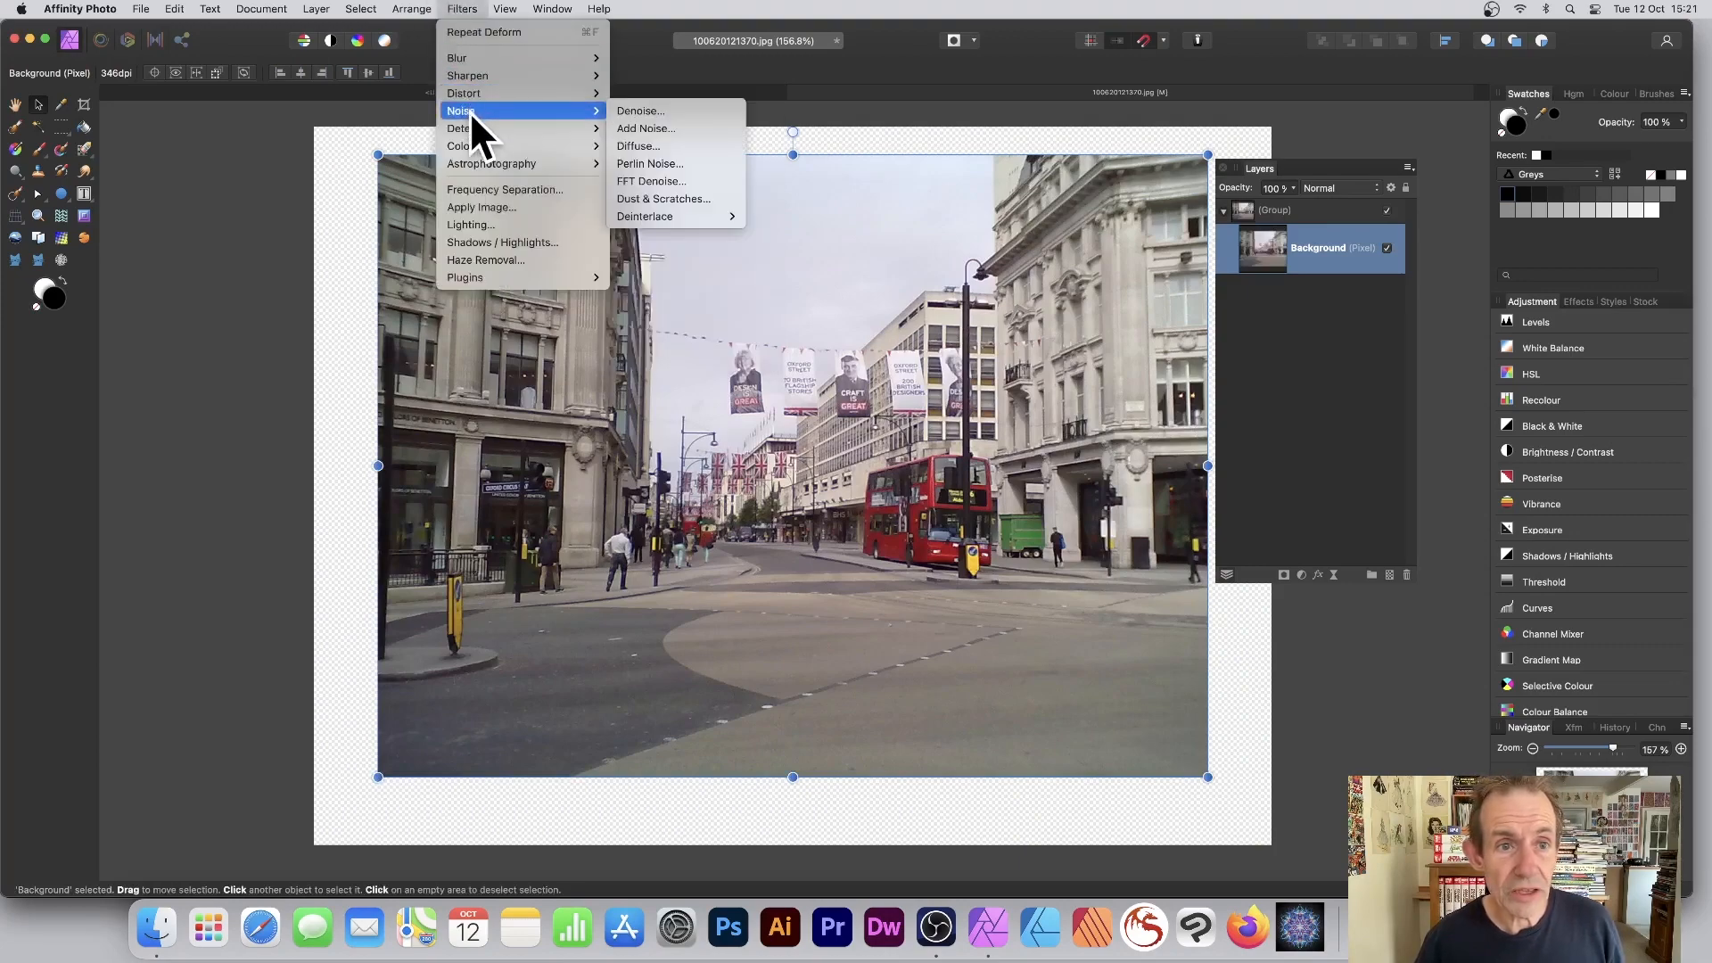
click(681, 125)
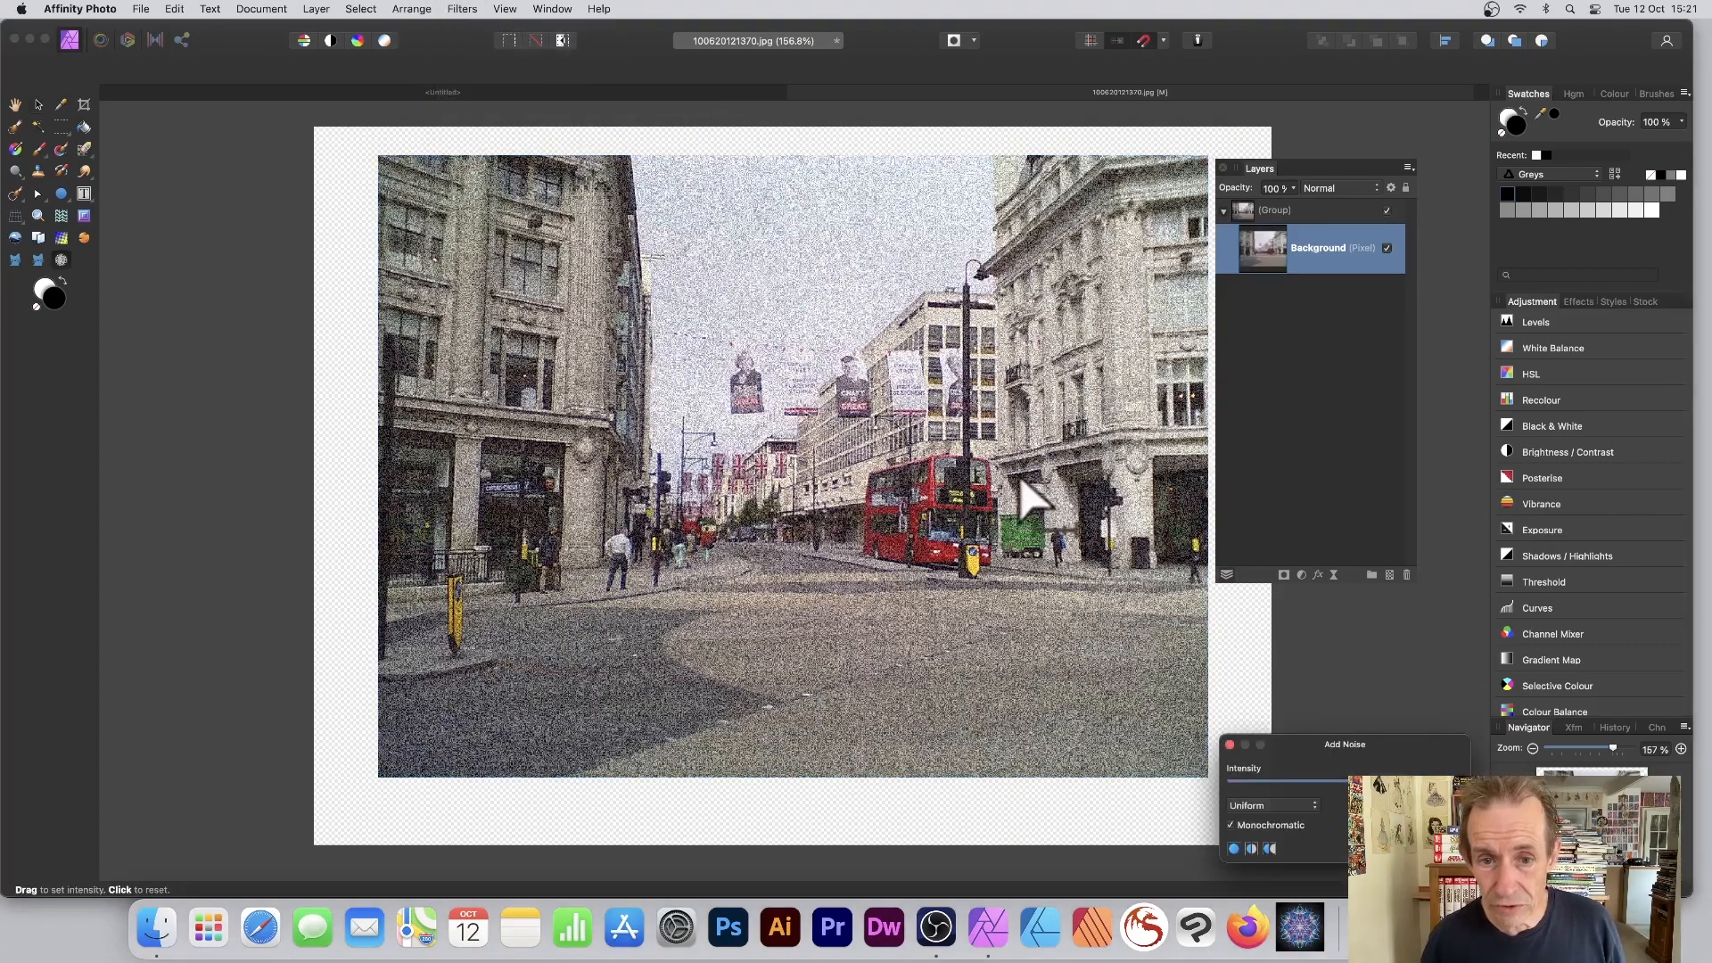
drag(1334, 751, 790, 382)
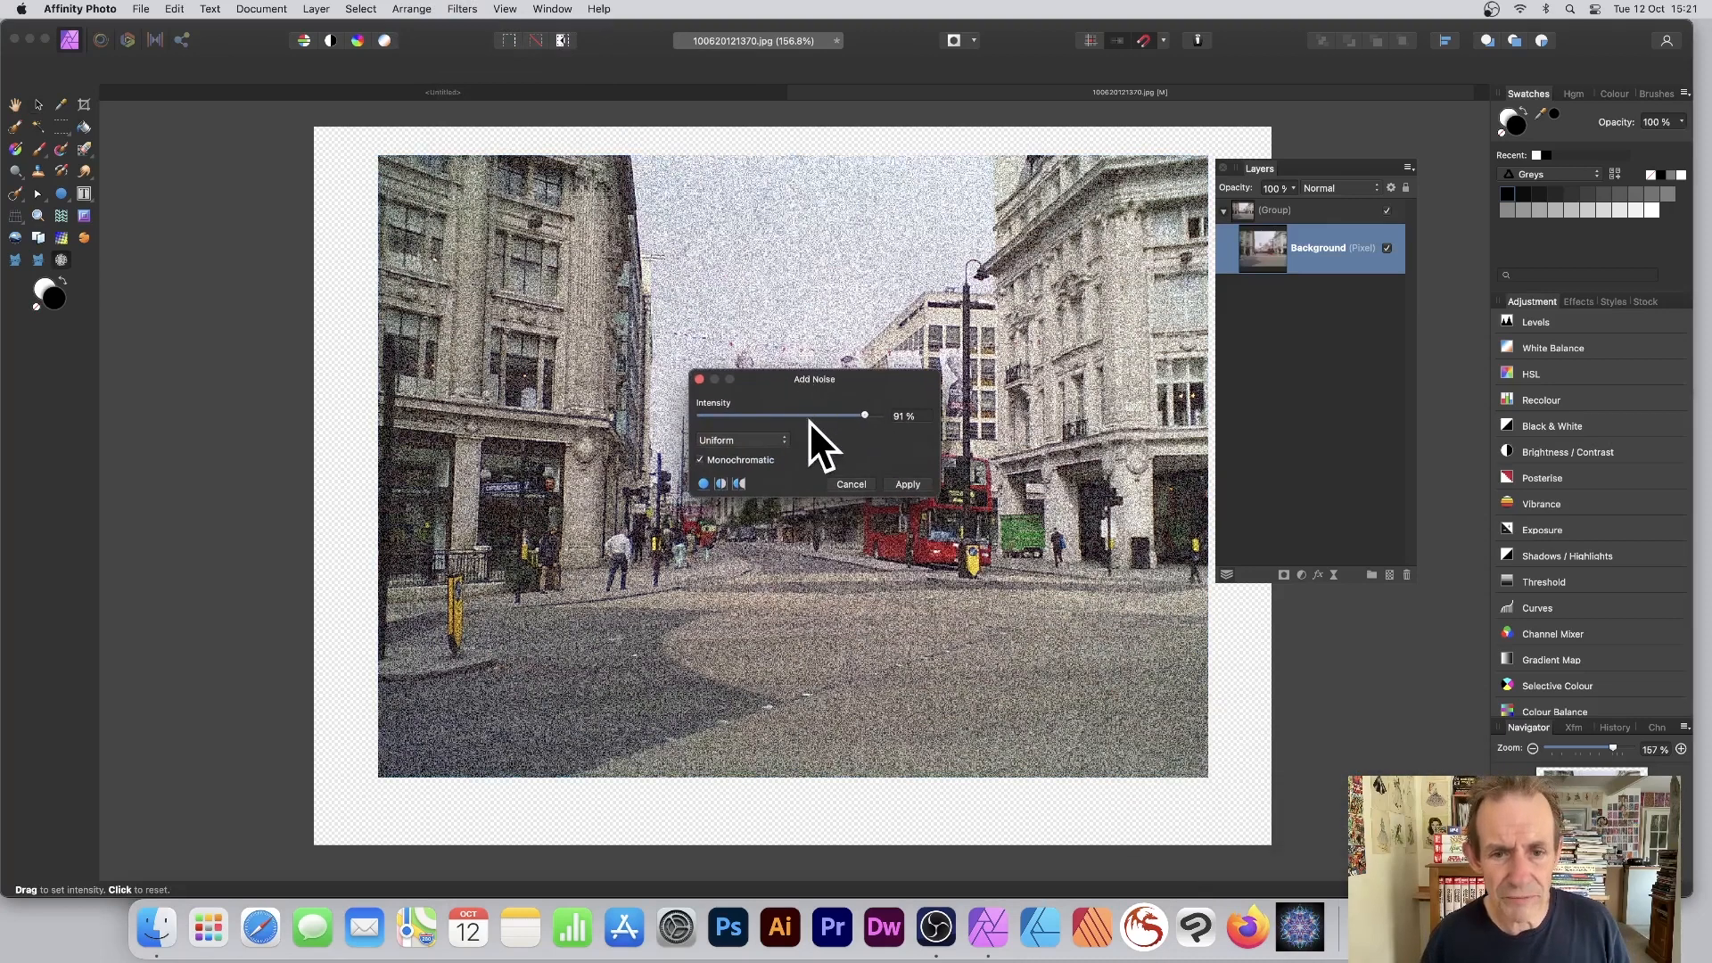
click(911, 416)
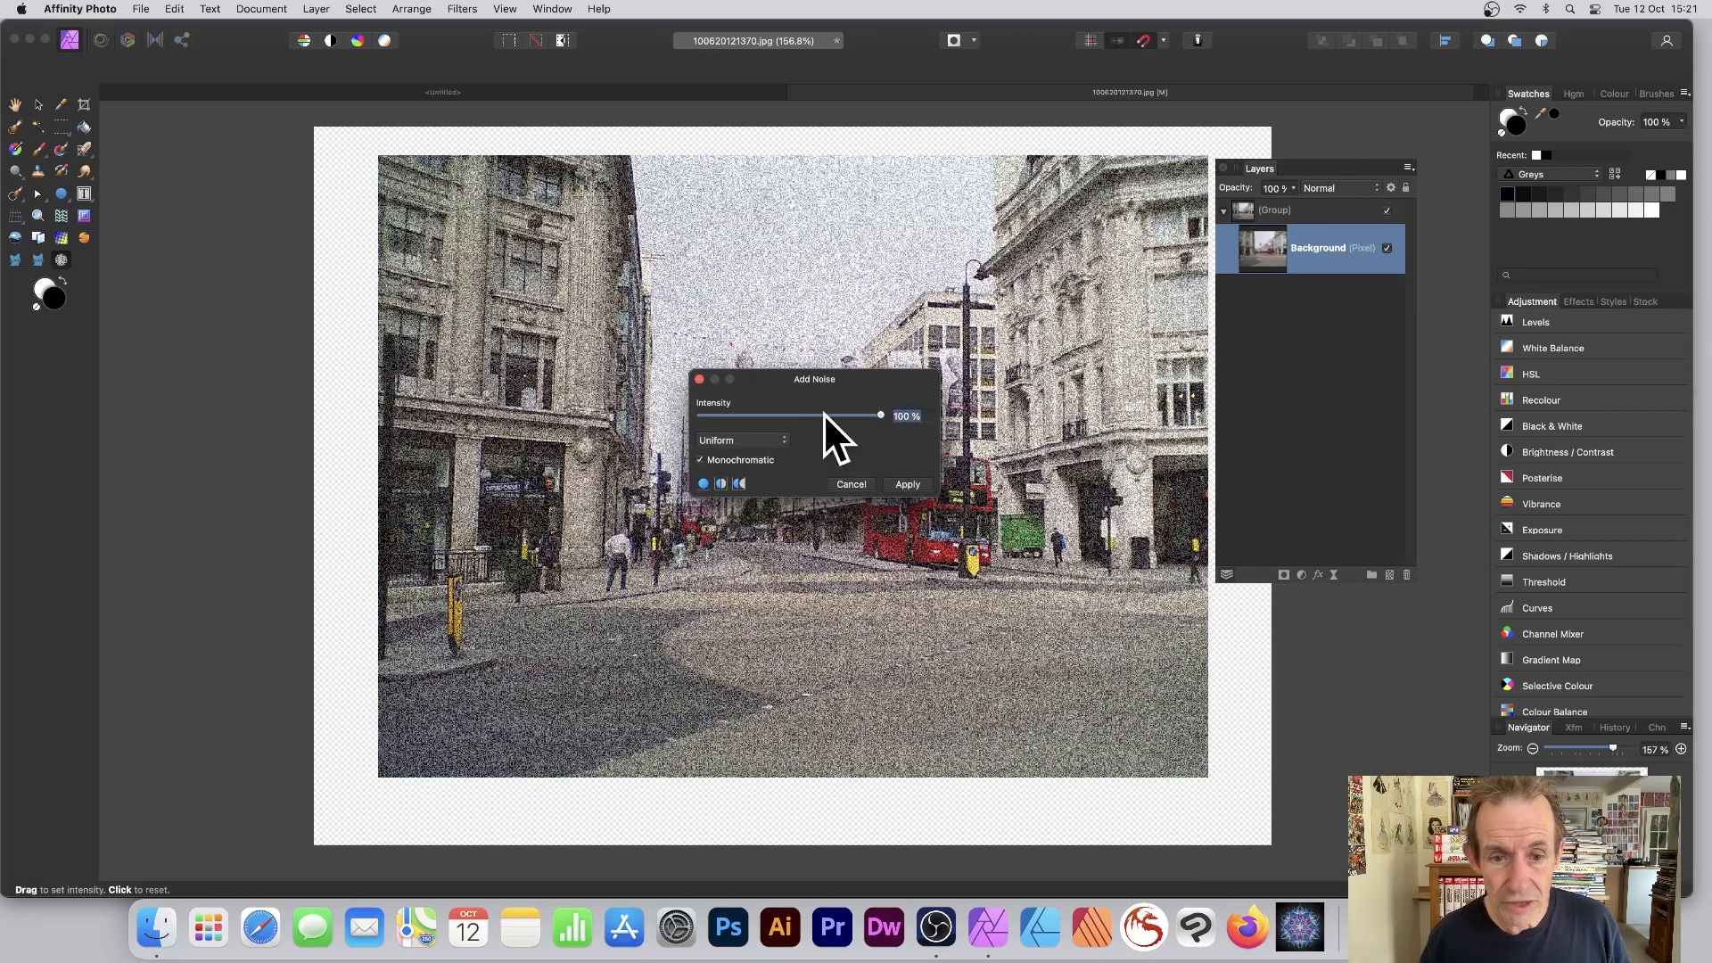
click(918, 485)
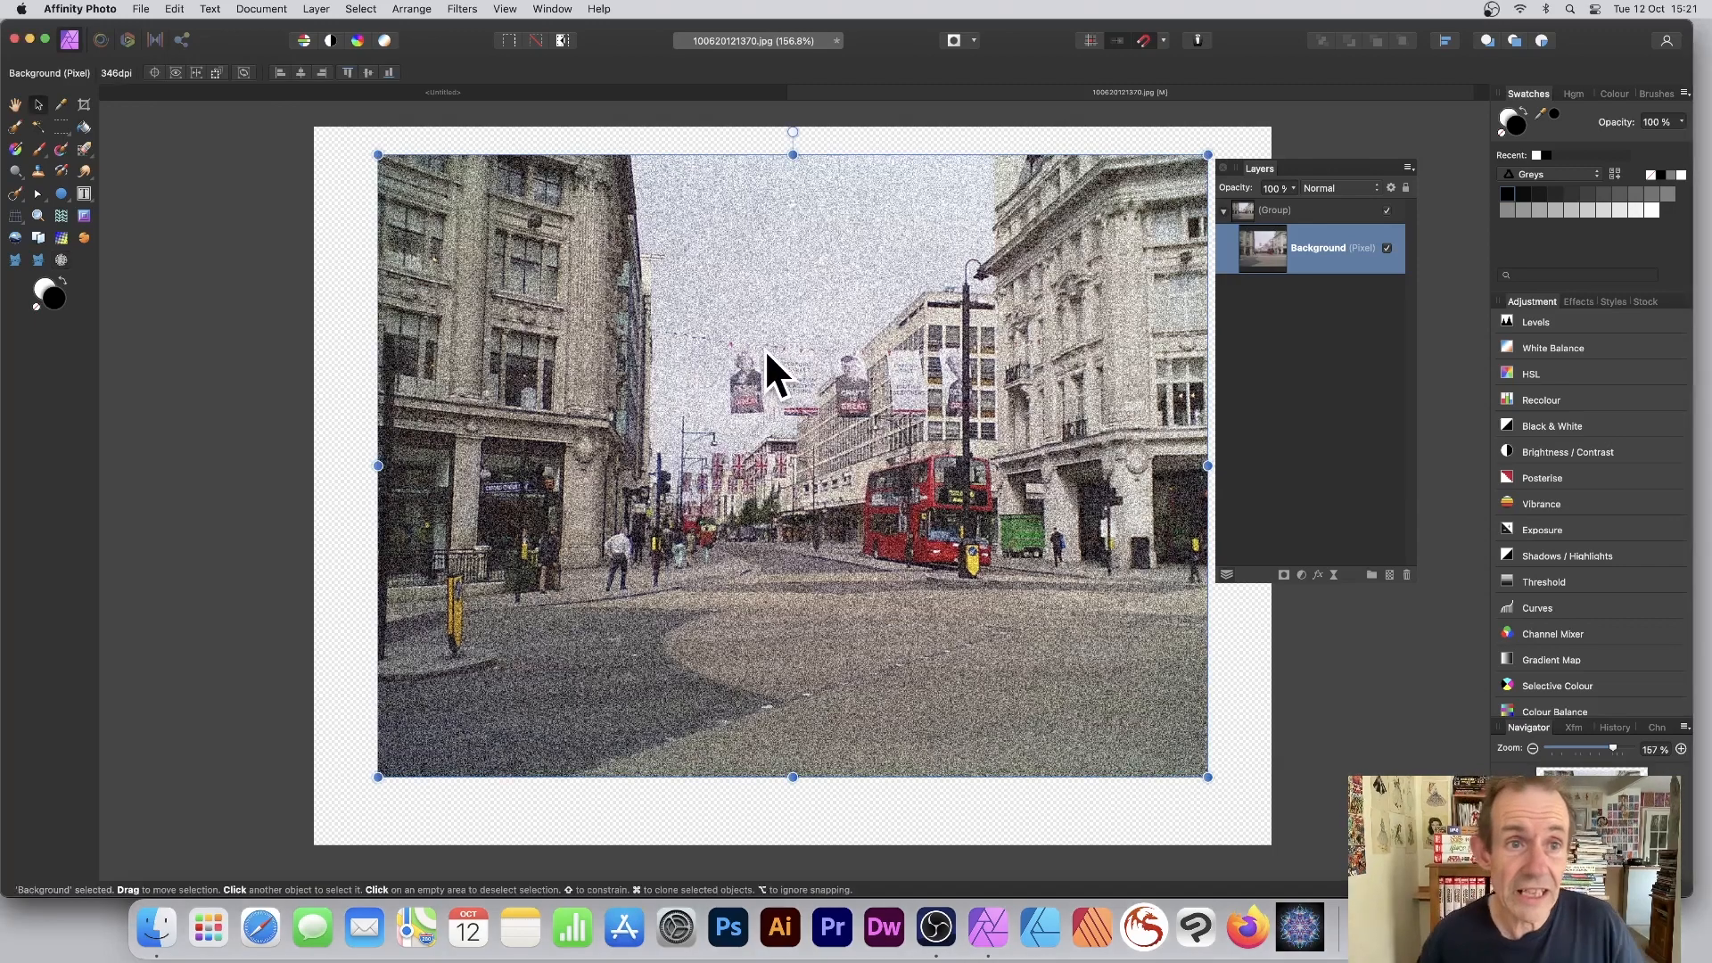
Step: Repeat the Add Noise filter on the photo three more times
click(455, 4)
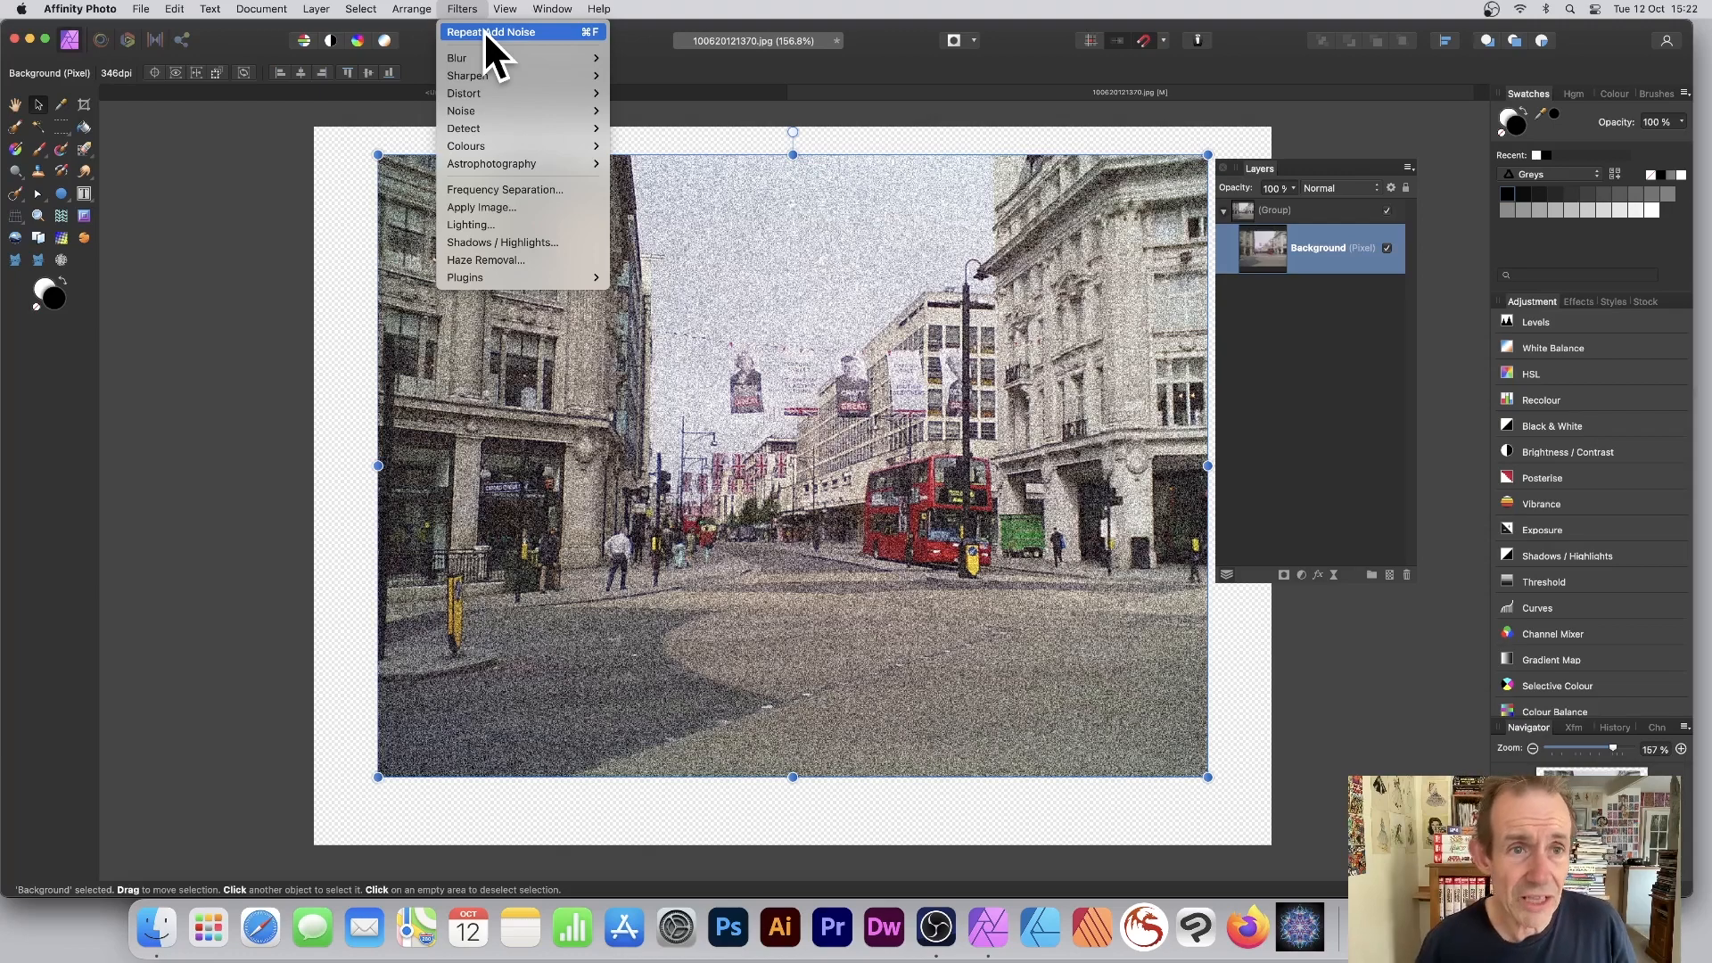
click(484, 30)
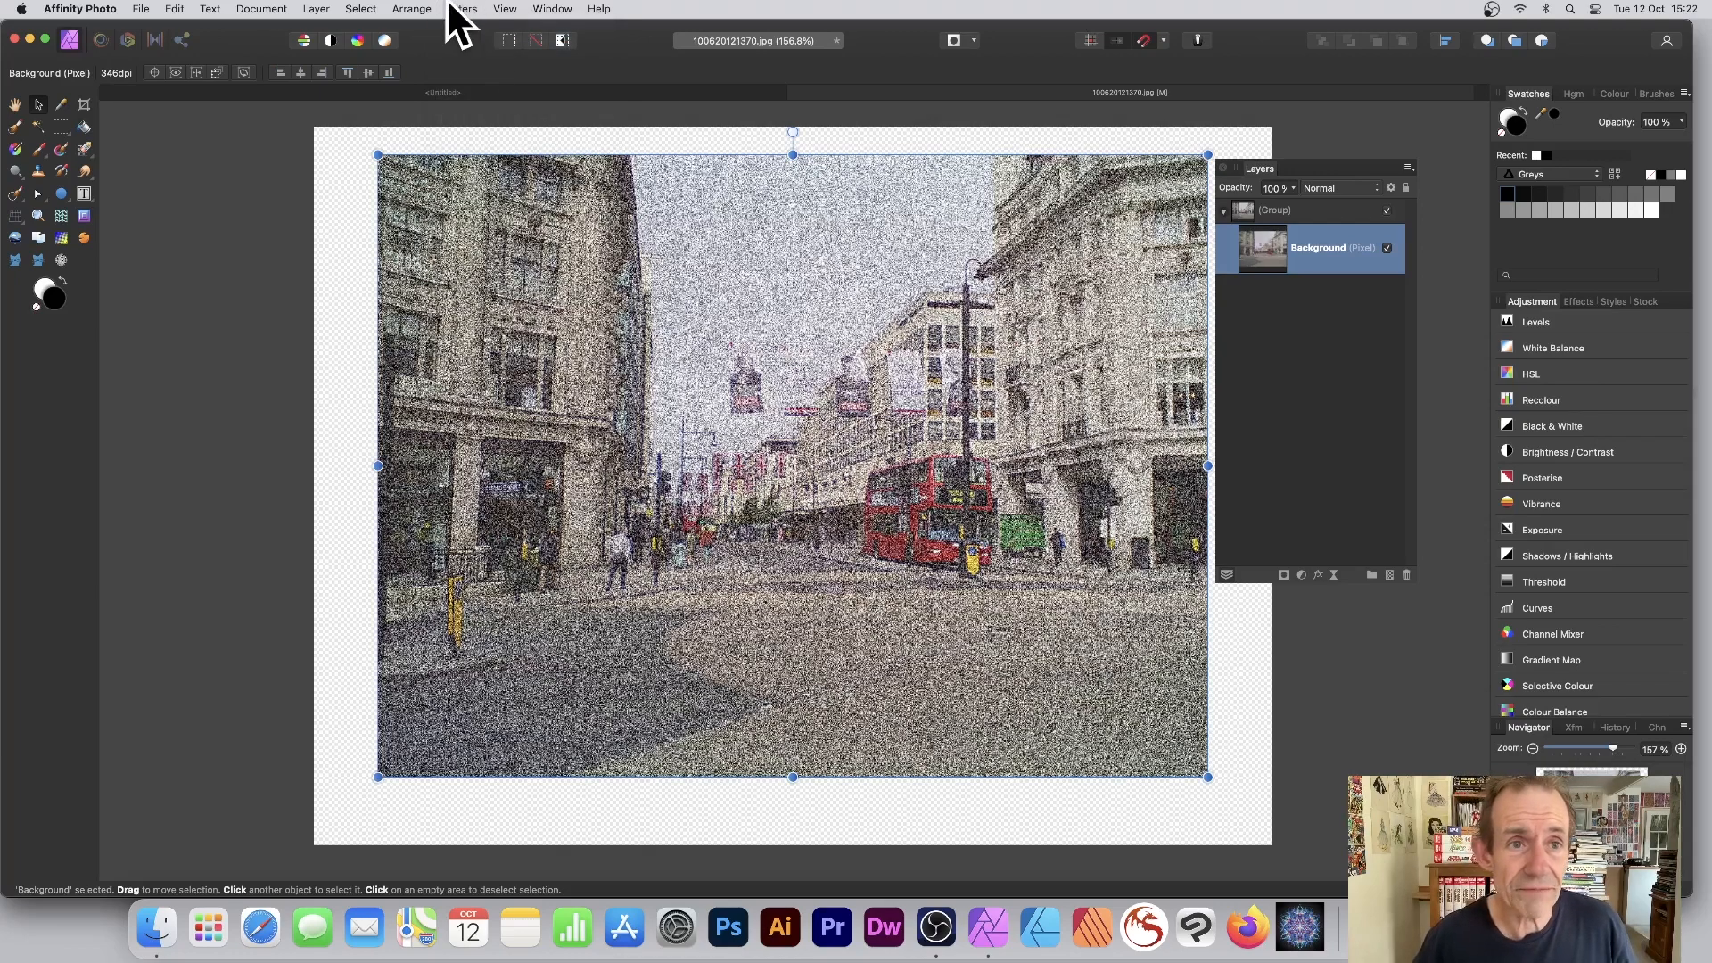
click(460, 9)
click(463, 31)
click(459, 9)
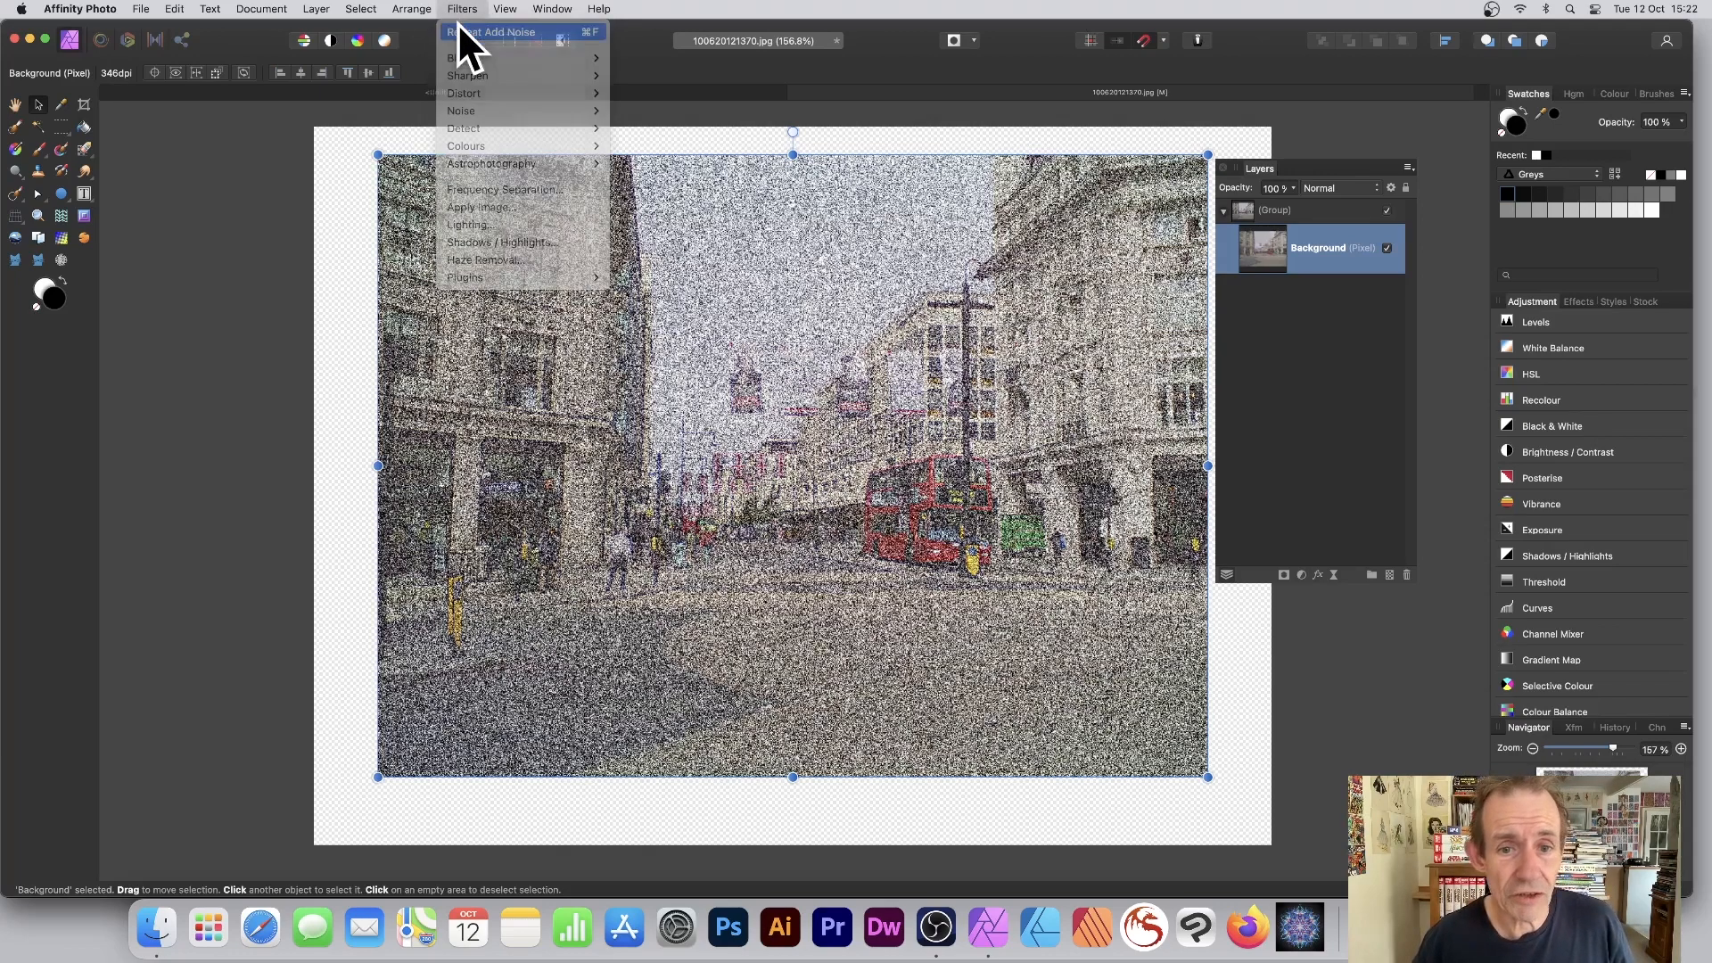
click(459, 26)
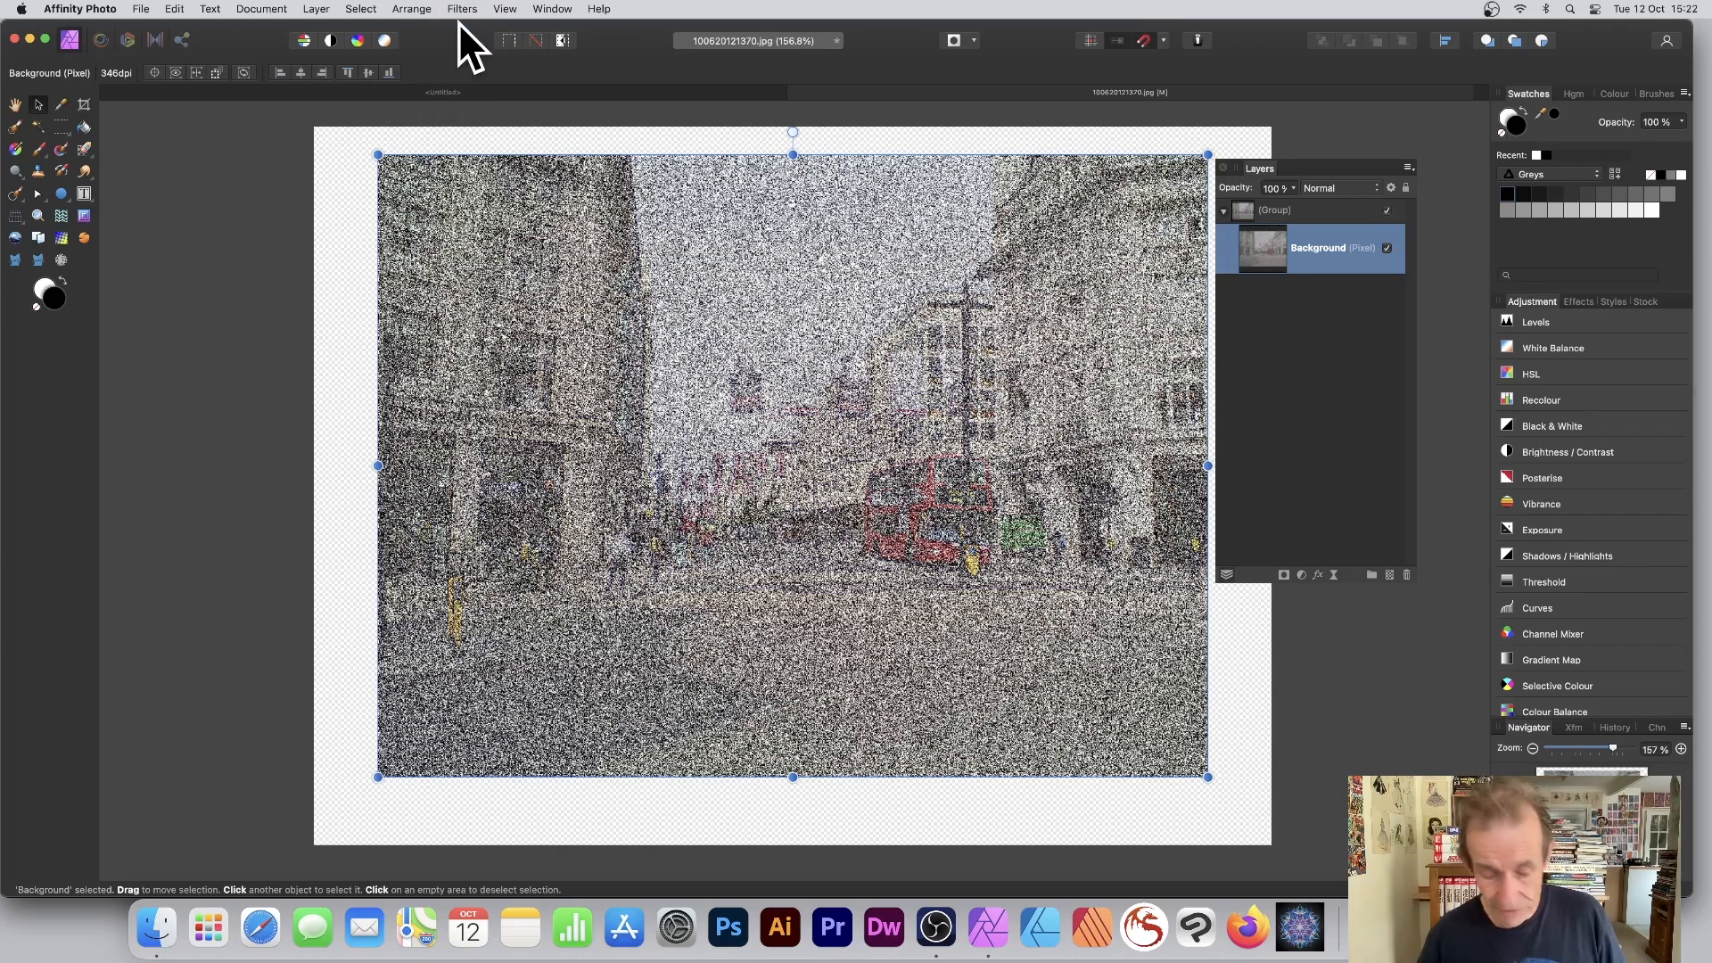
Step: Undo all four Add Noise applications on the photo
key(super+z)
key(super+z)
key(super+z)
key(super+z)
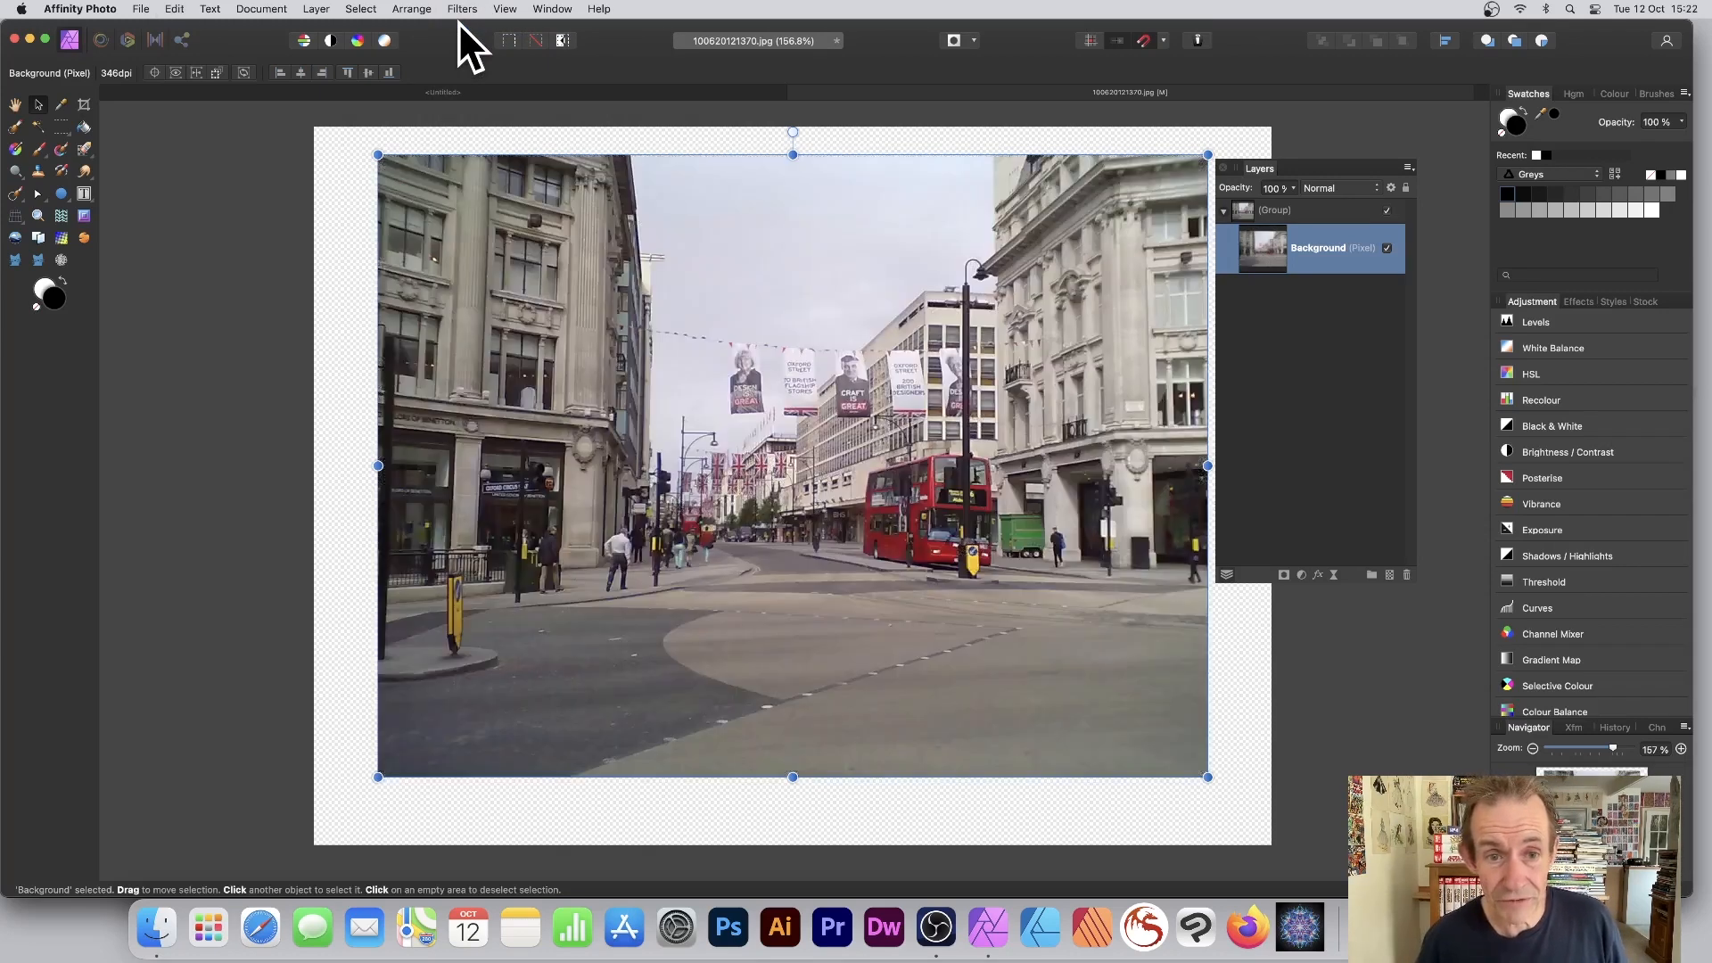
click(463, 8)
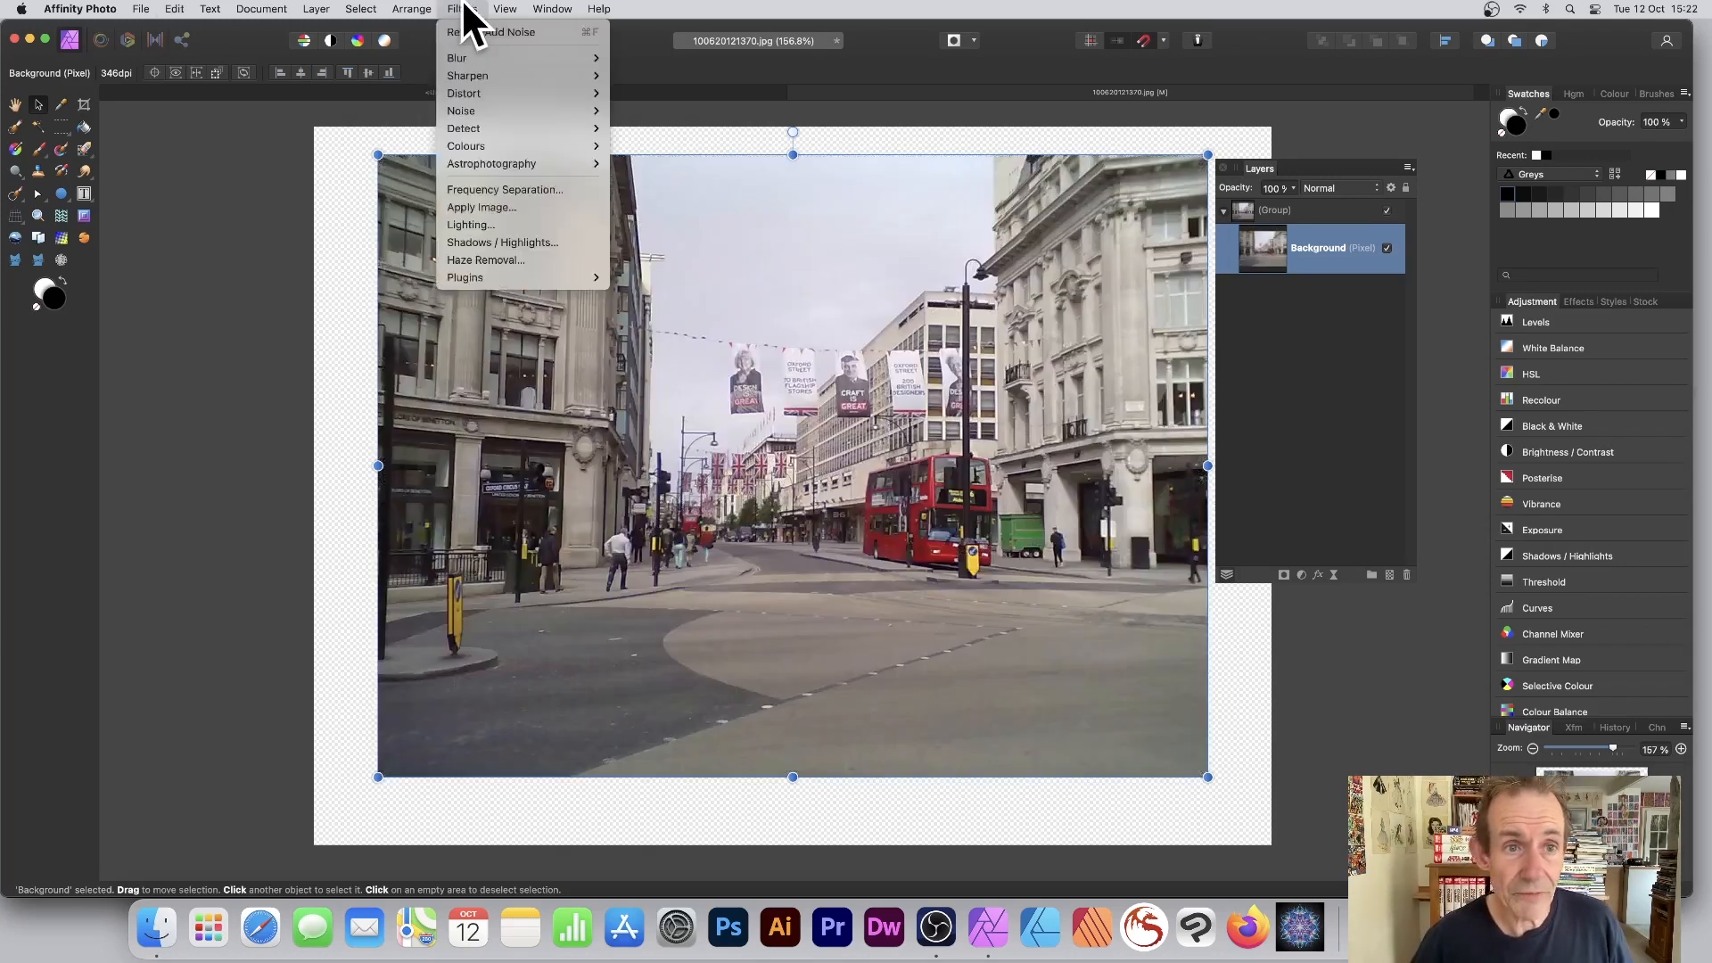
mouse_move(493, 130)
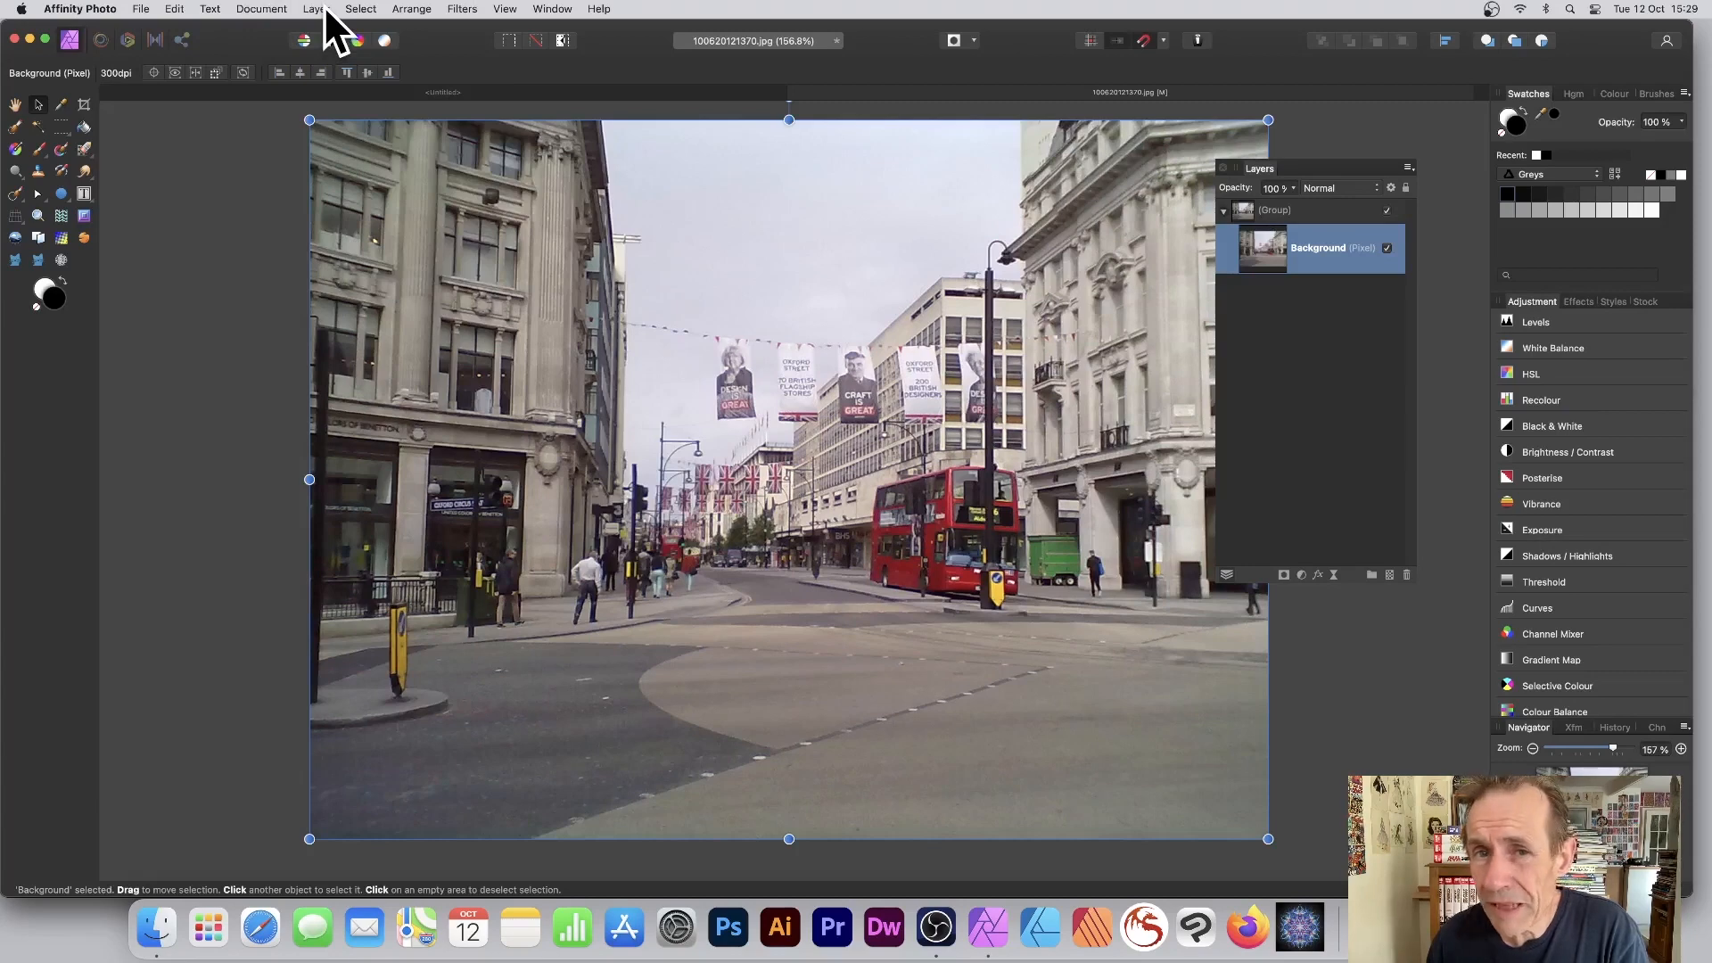
Step: Add a Recolour adjustment layer above the Background photo and move its settings dialog over the picture's centre
click(323, 10)
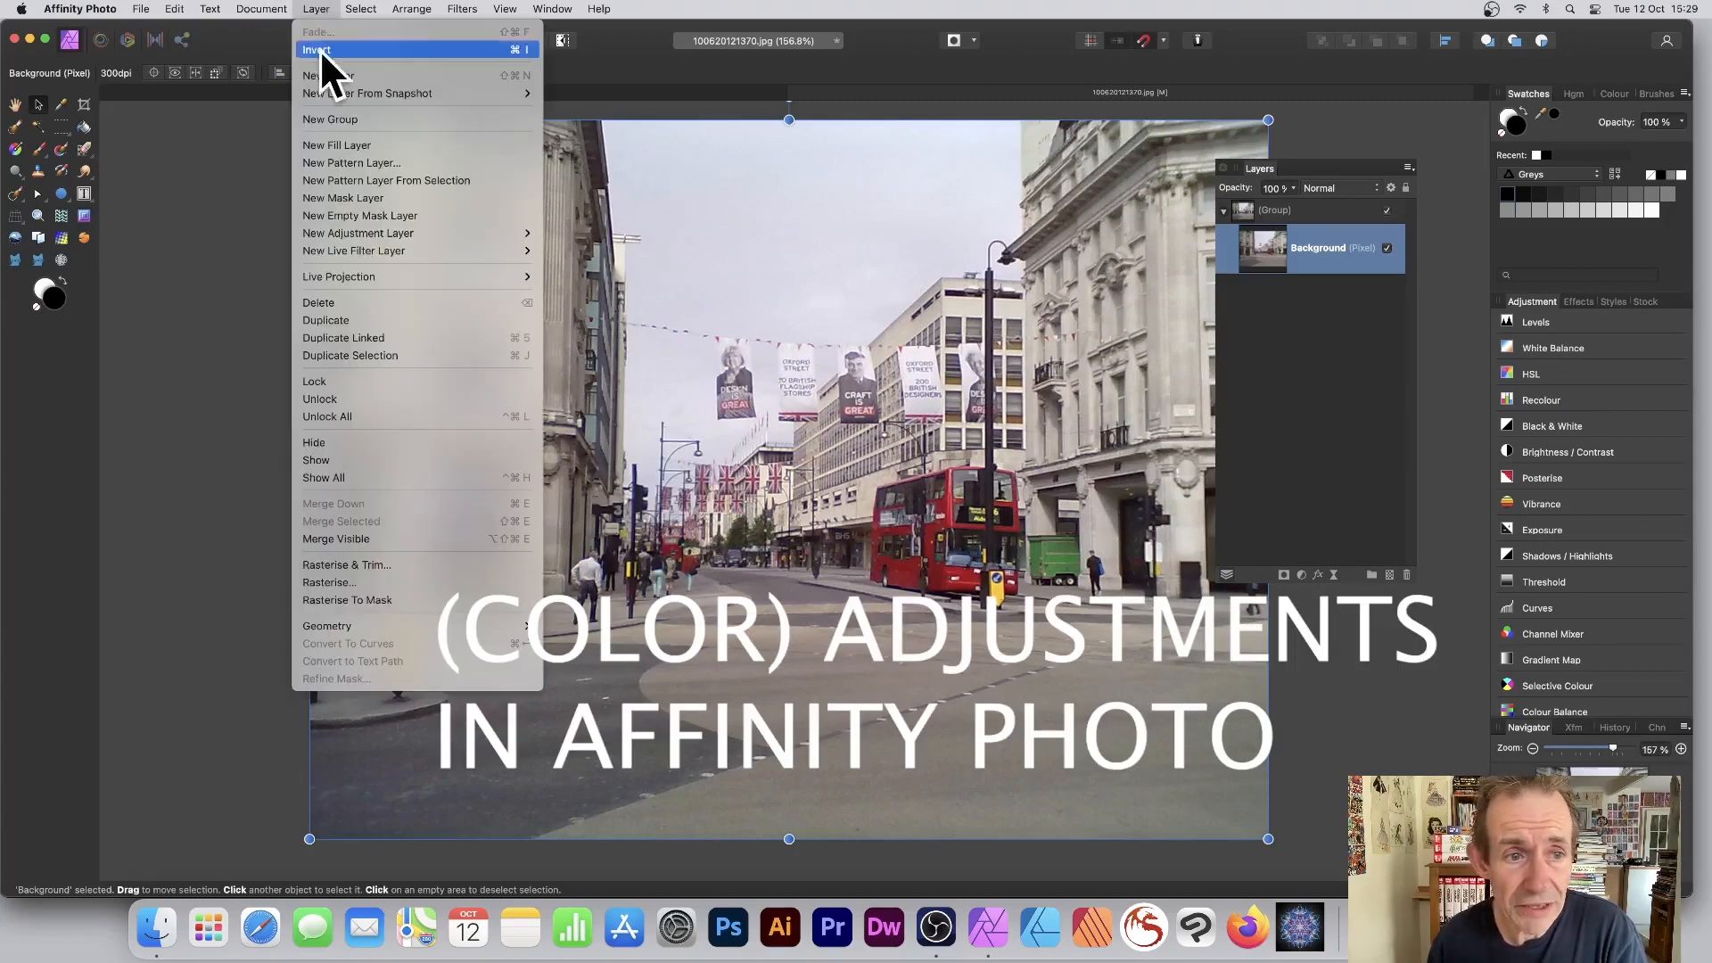
mouse_move(355, 231)
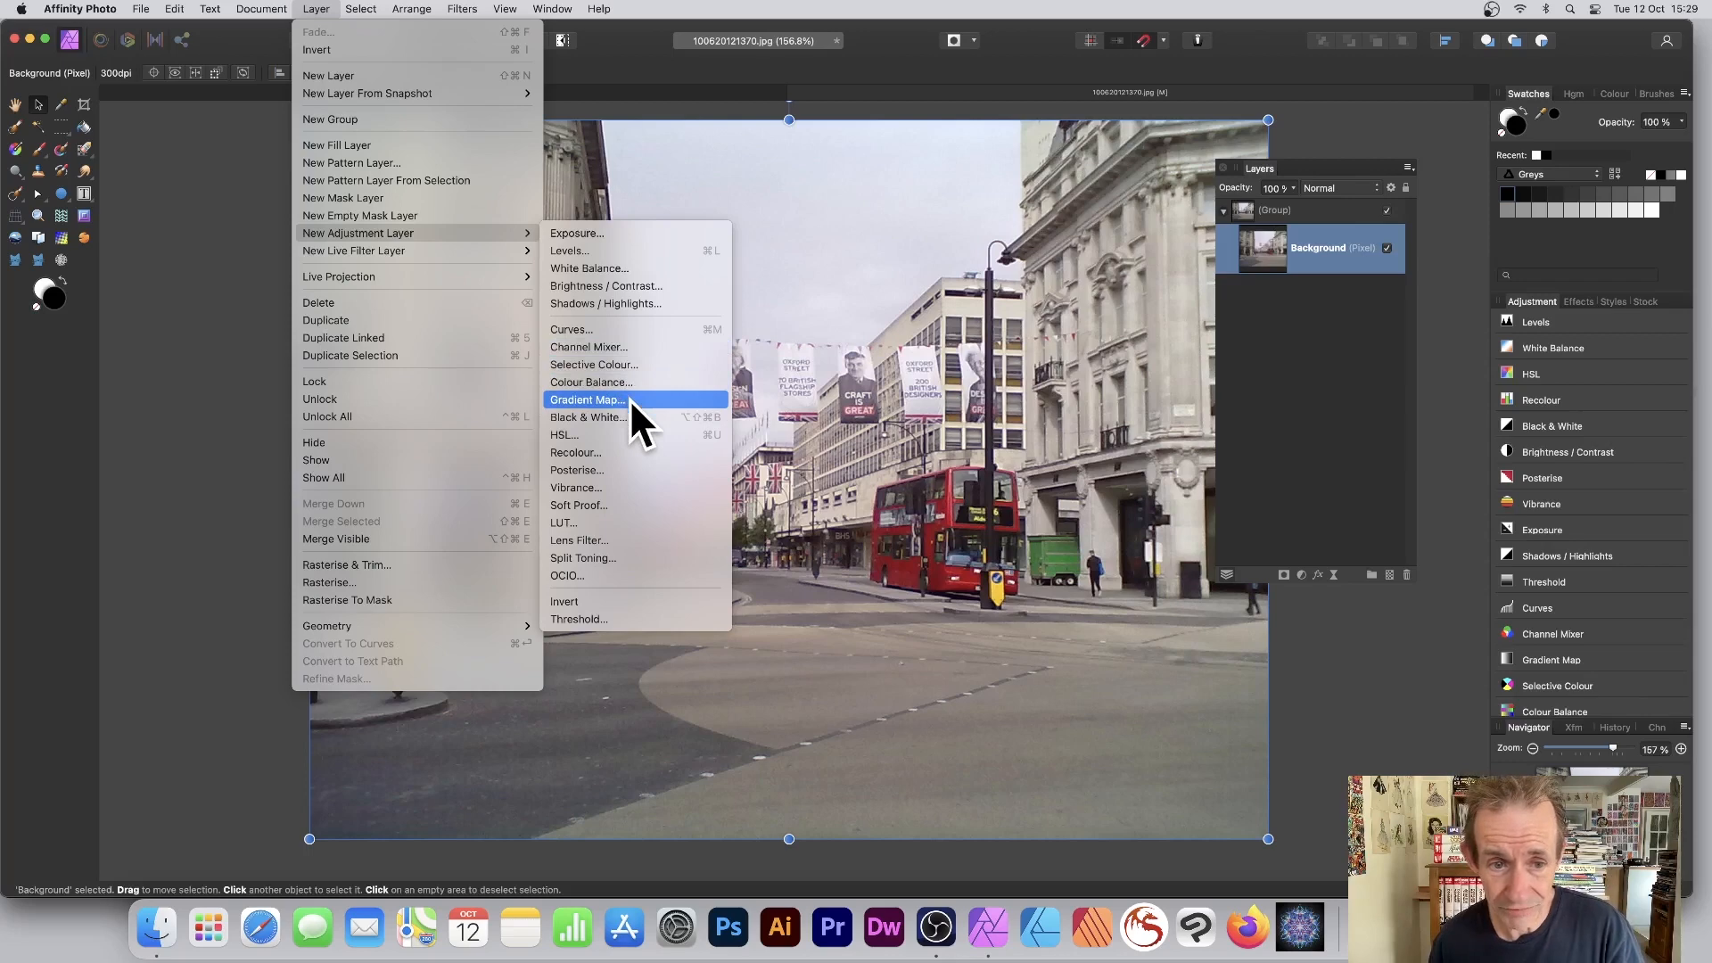
click(609, 453)
drag(1111, 373, 869, 295)
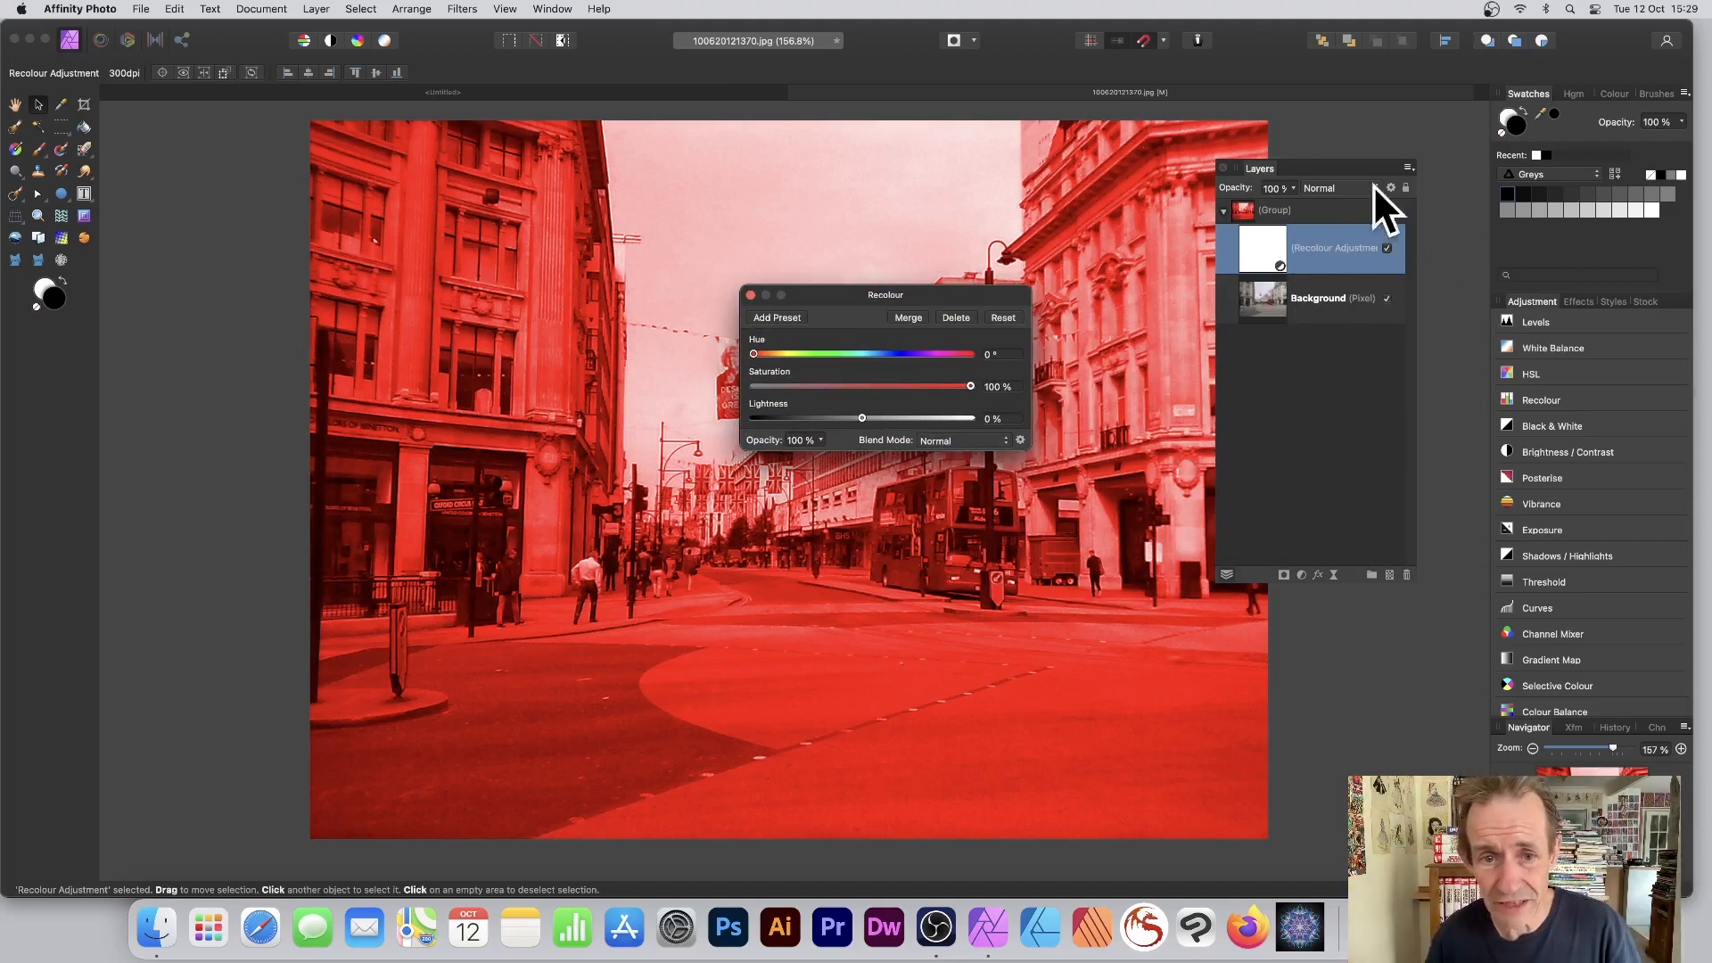
drag(901, 307, 1045, 379)
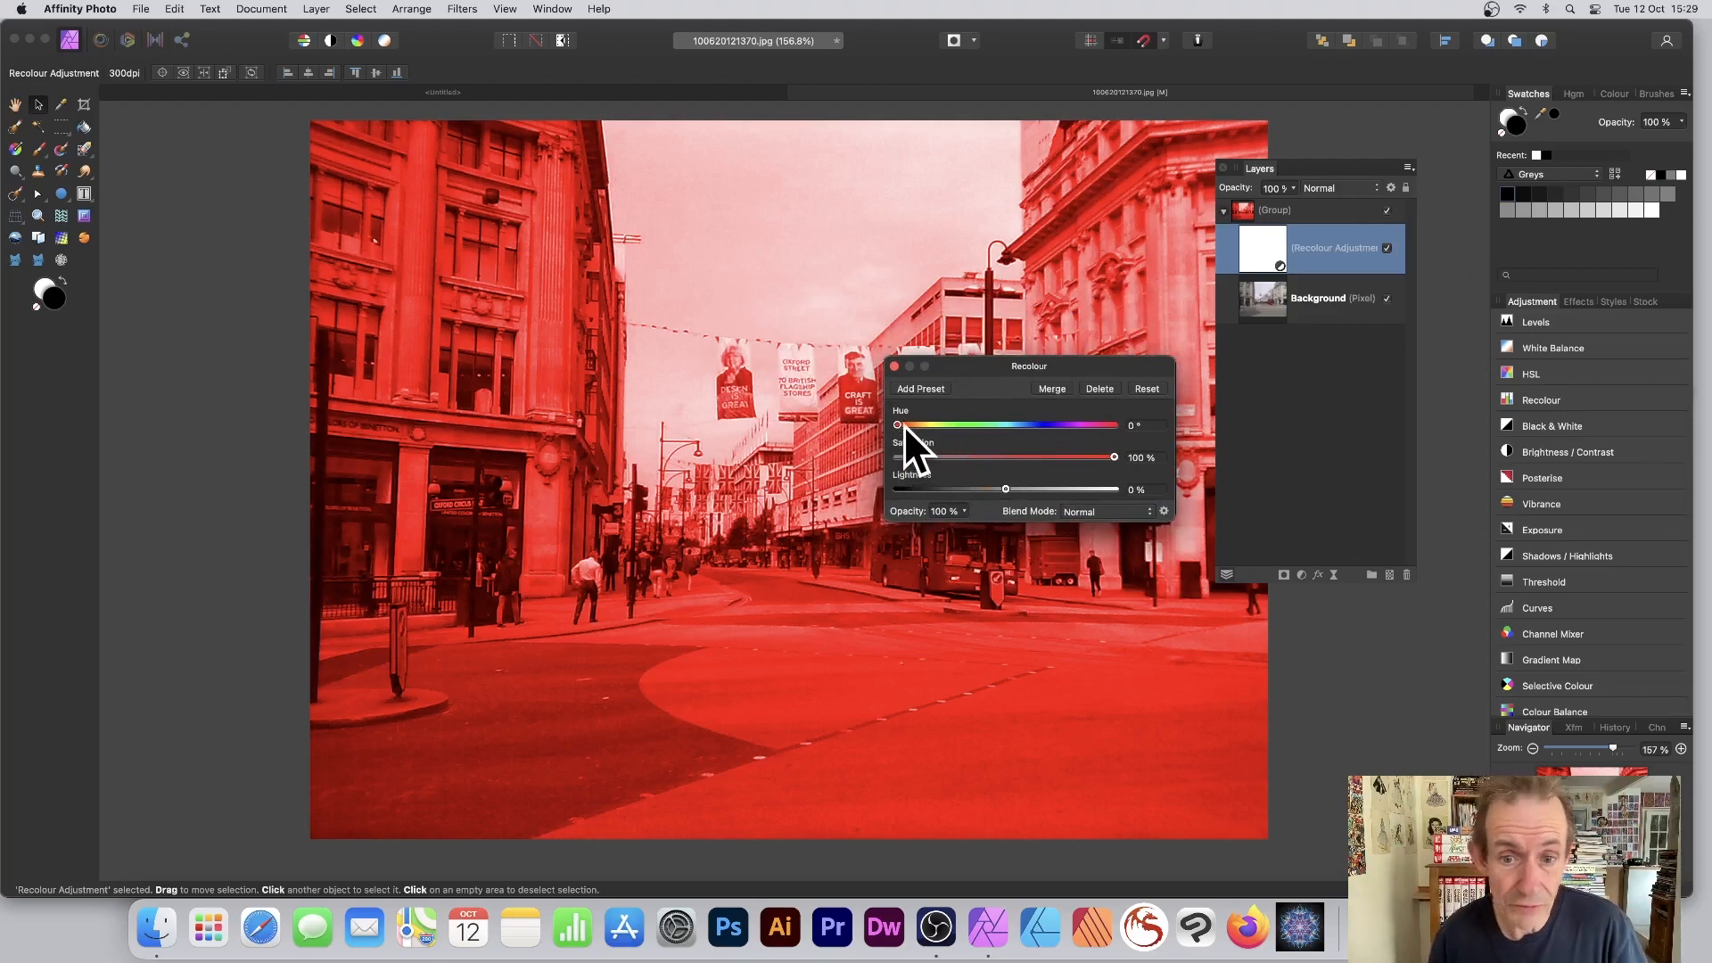
Step: Set the Recolour adjustment to a blue hue of about 195.4°, 13 % saturation and 27 % lightness, and close its settings
drag(899, 426, 1017, 420)
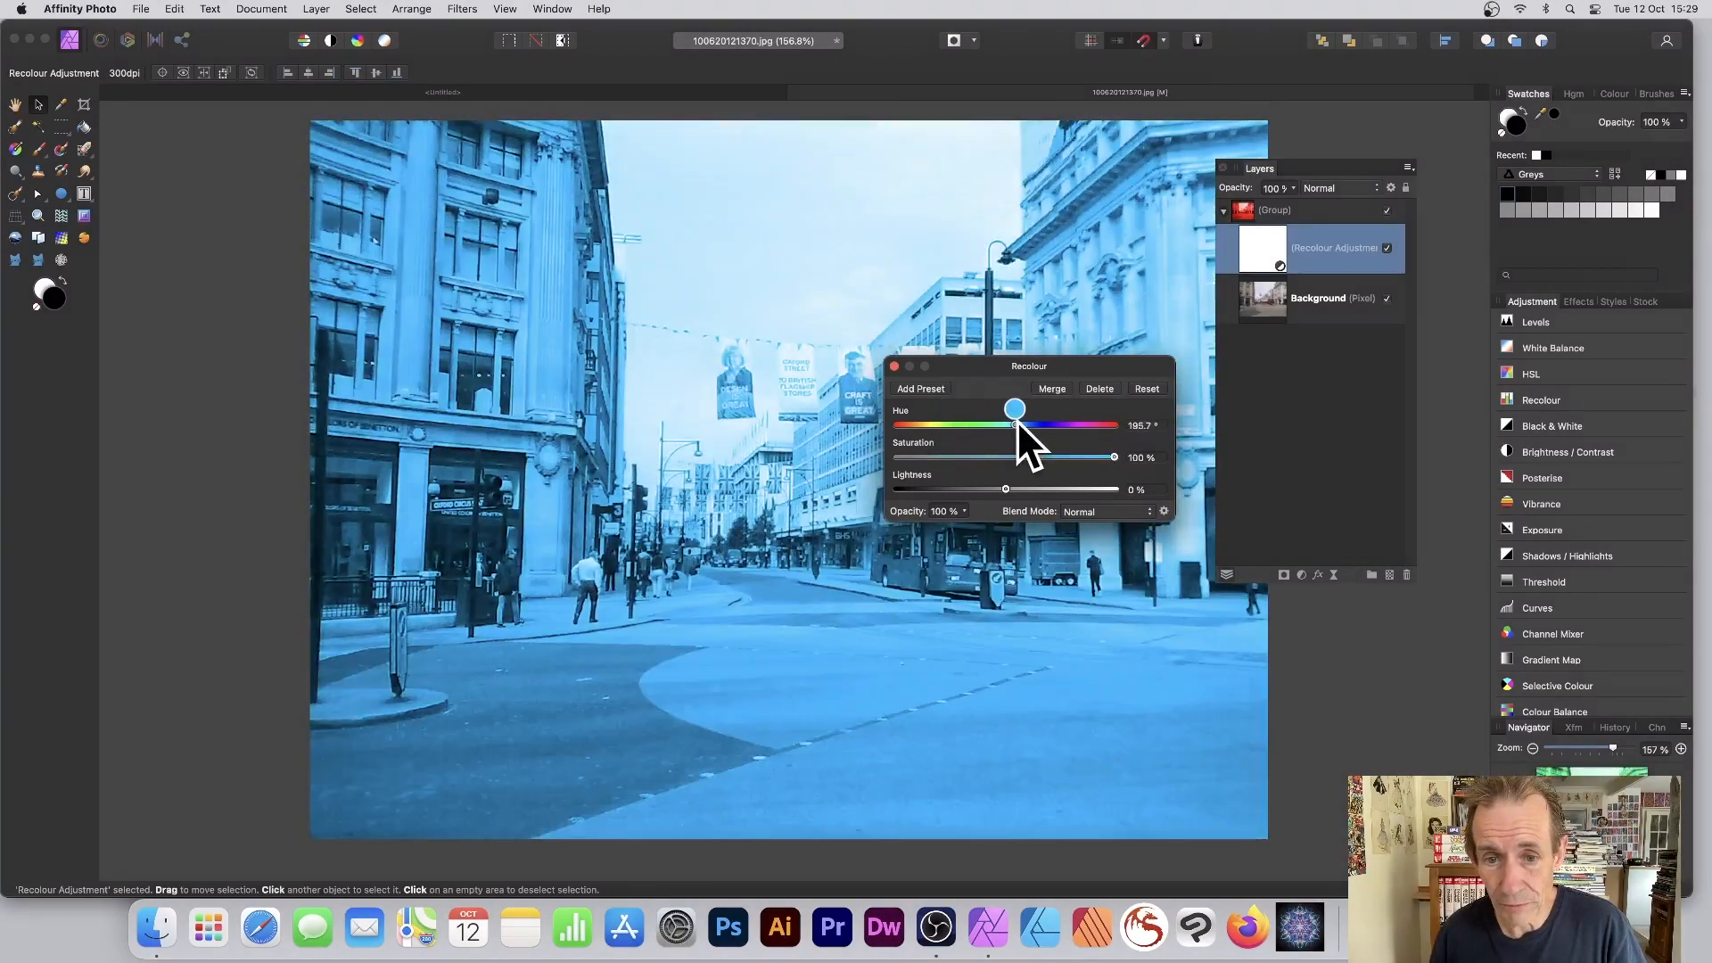
drag(1104, 453, 925, 453)
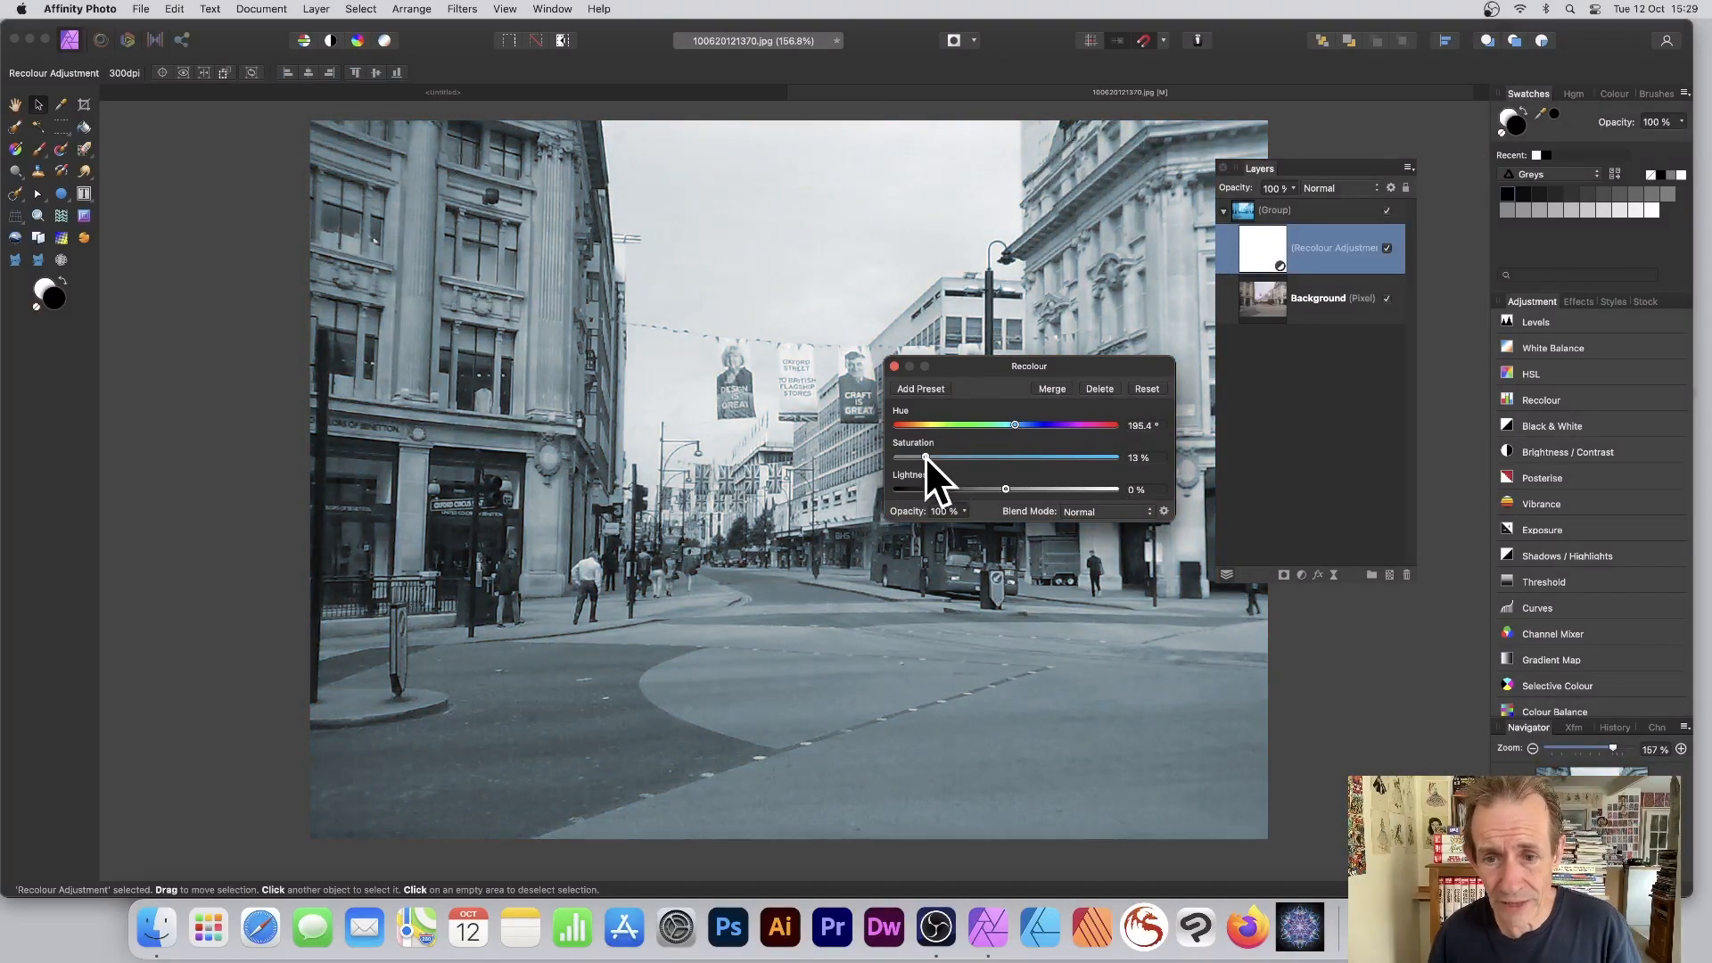
mouse_move(1006, 489)
mouse_down()
mouse_move(968, 488)
mouse_move(1072, 487)
mouse_move(1036, 488)
mouse_up()
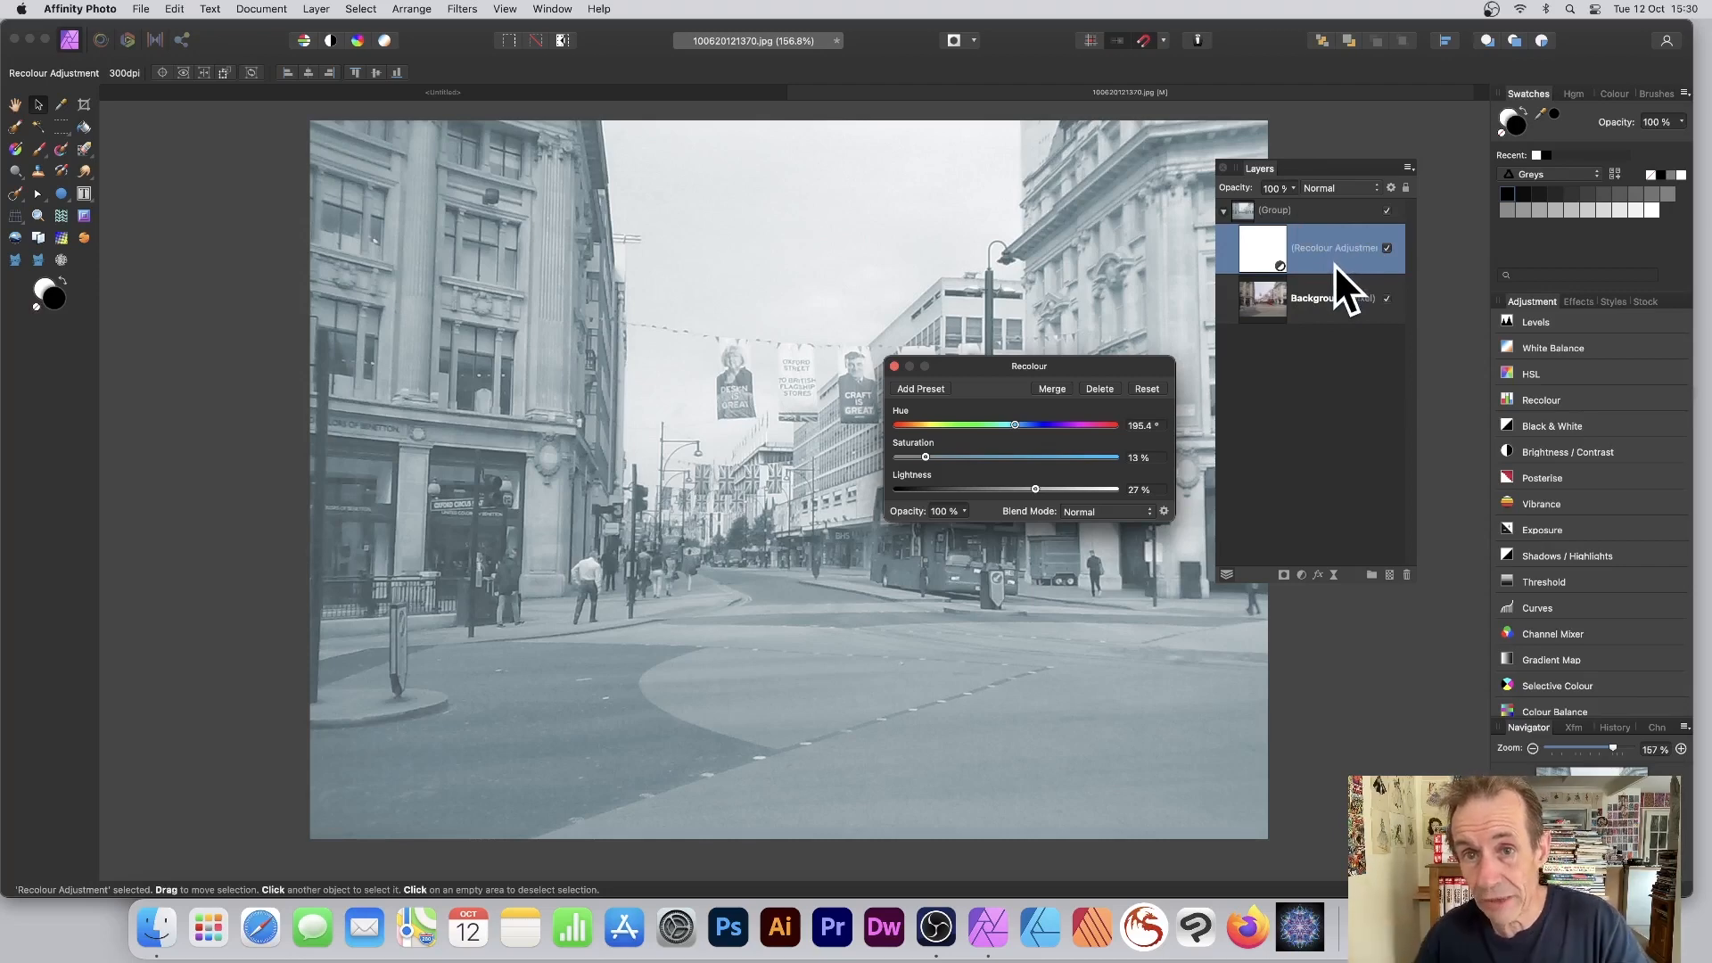
click(892, 365)
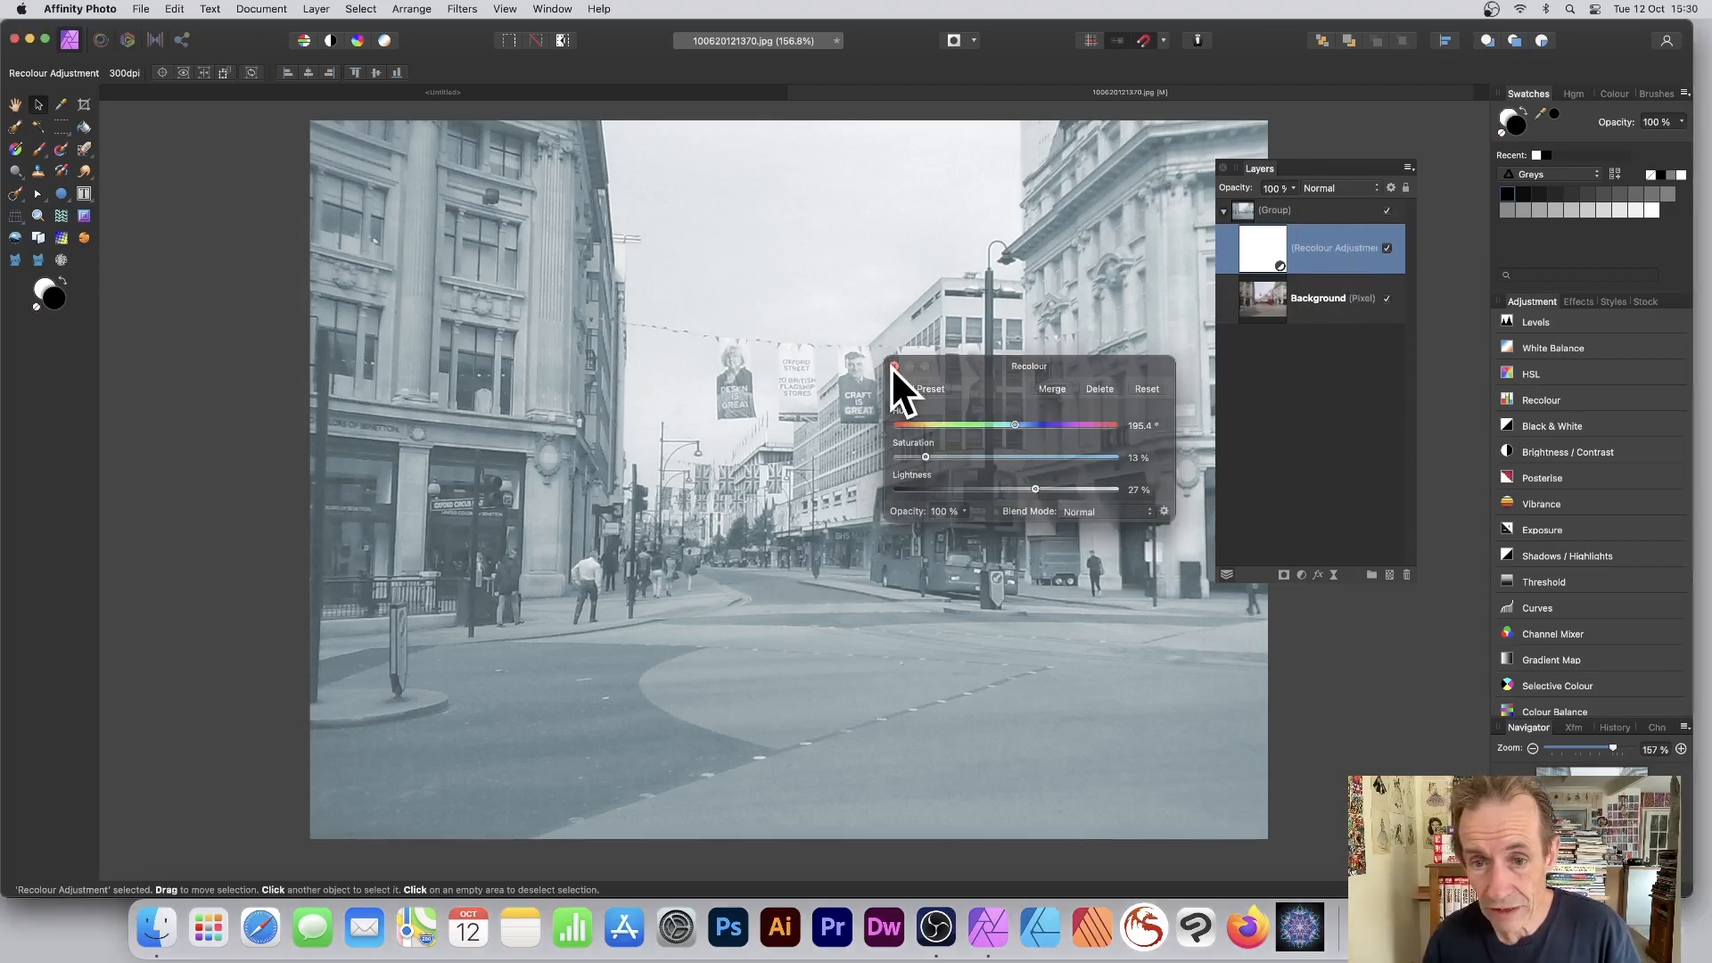
Step: Reopen the Recolour adjustment layer's settings and change it to a sepia tone with hue about 29.9° and saturation 28 %
double_click(1258, 254)
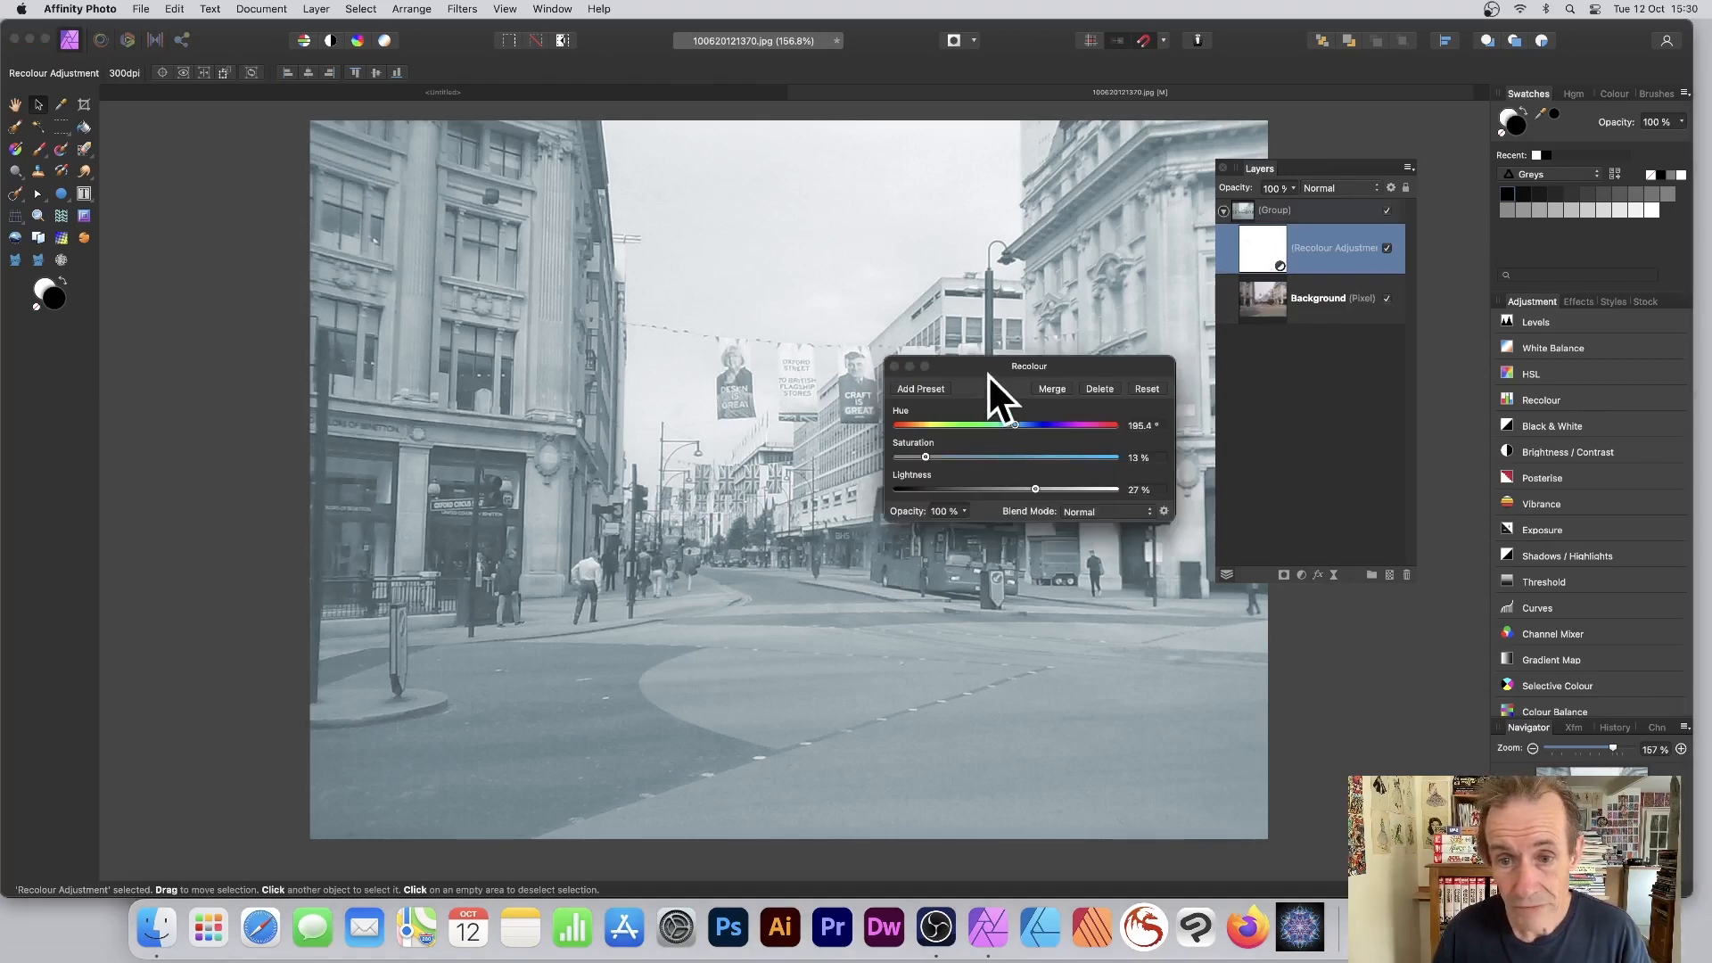
drag(988, 369, 1084, 223)
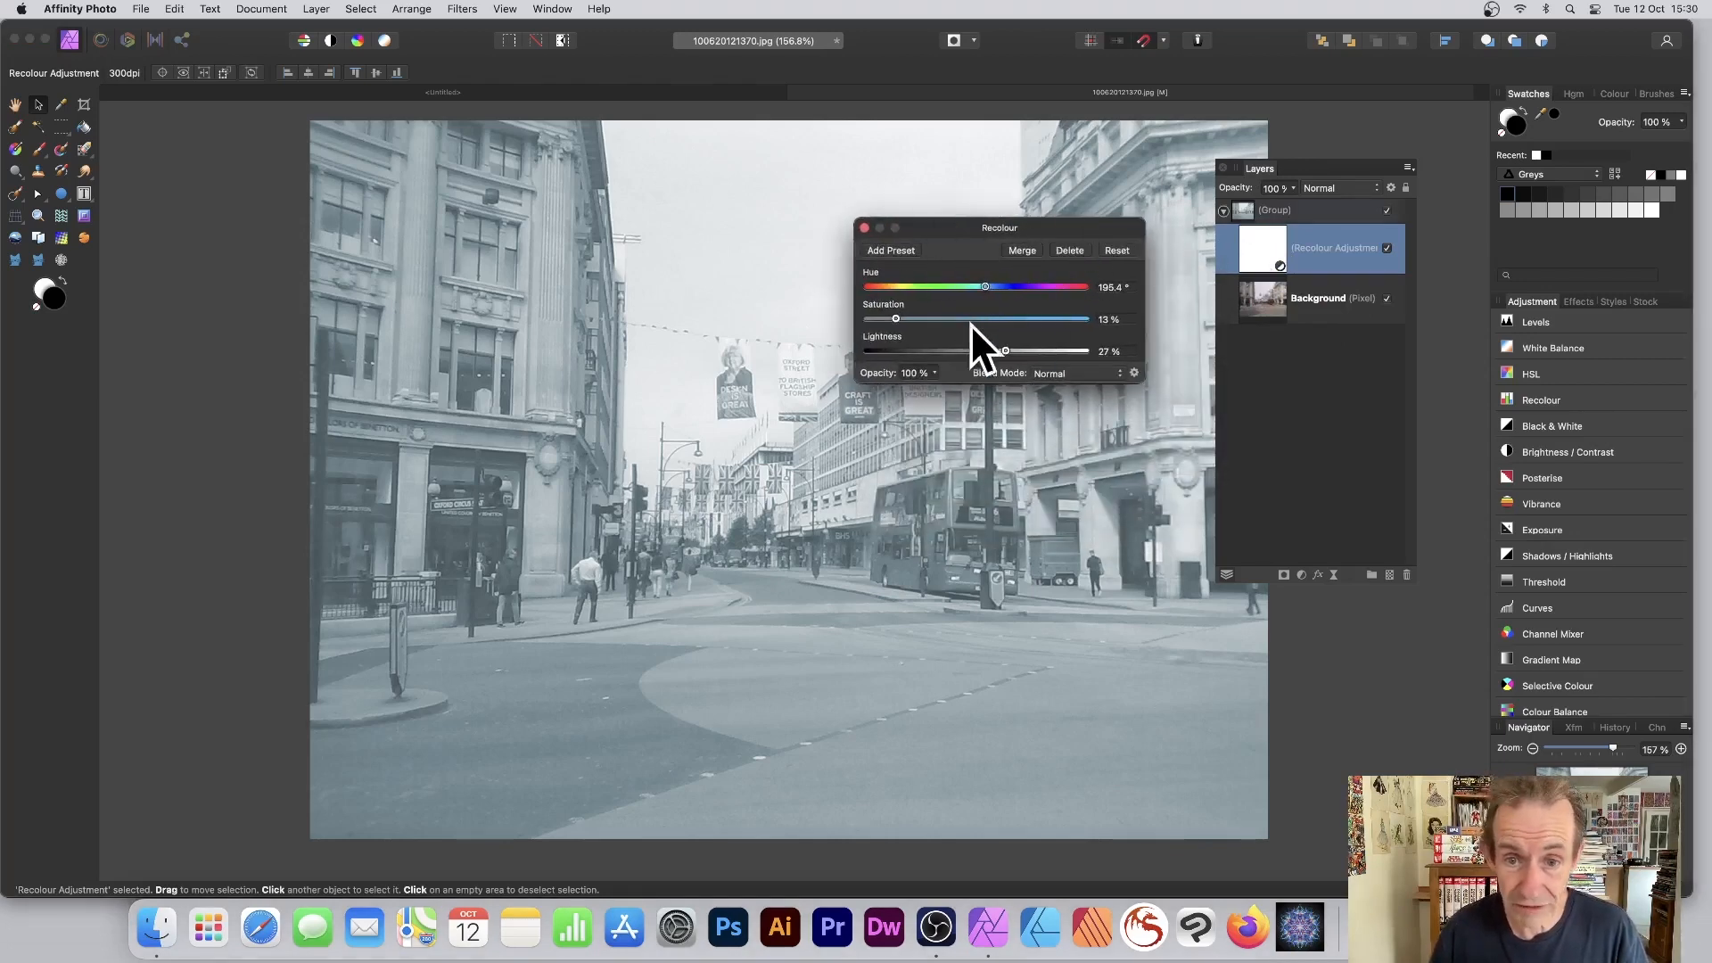
drag(979, 283, 886, 282)
click(911, 319)
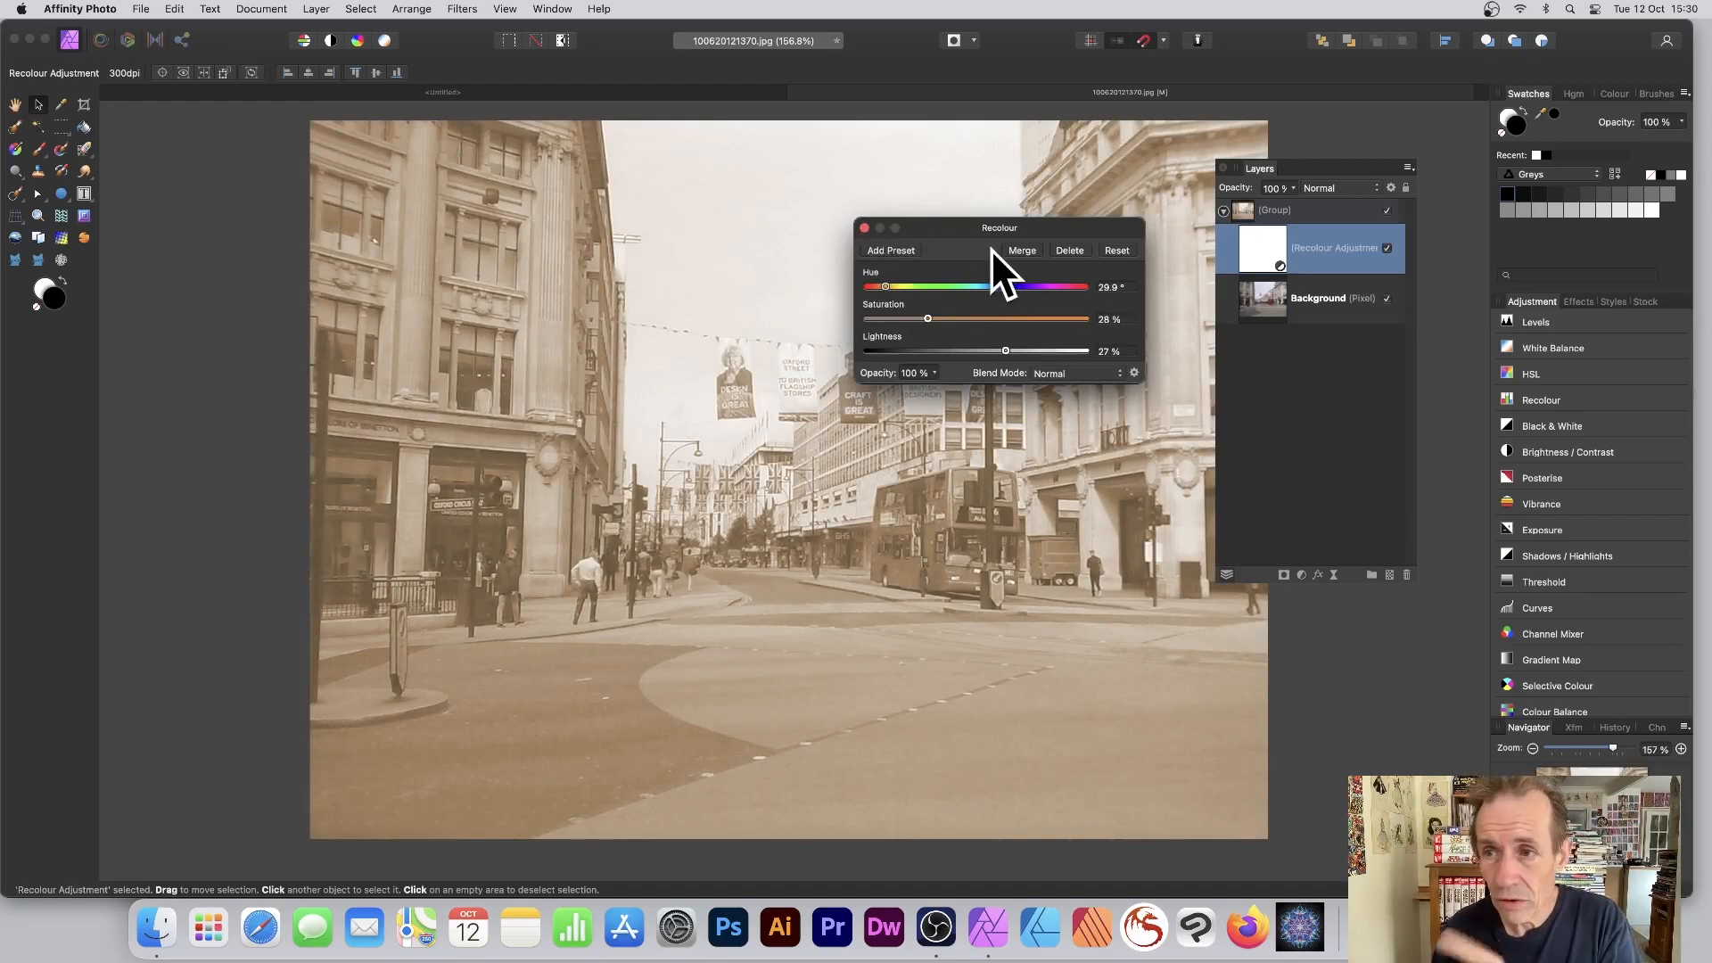
click(865, 228)
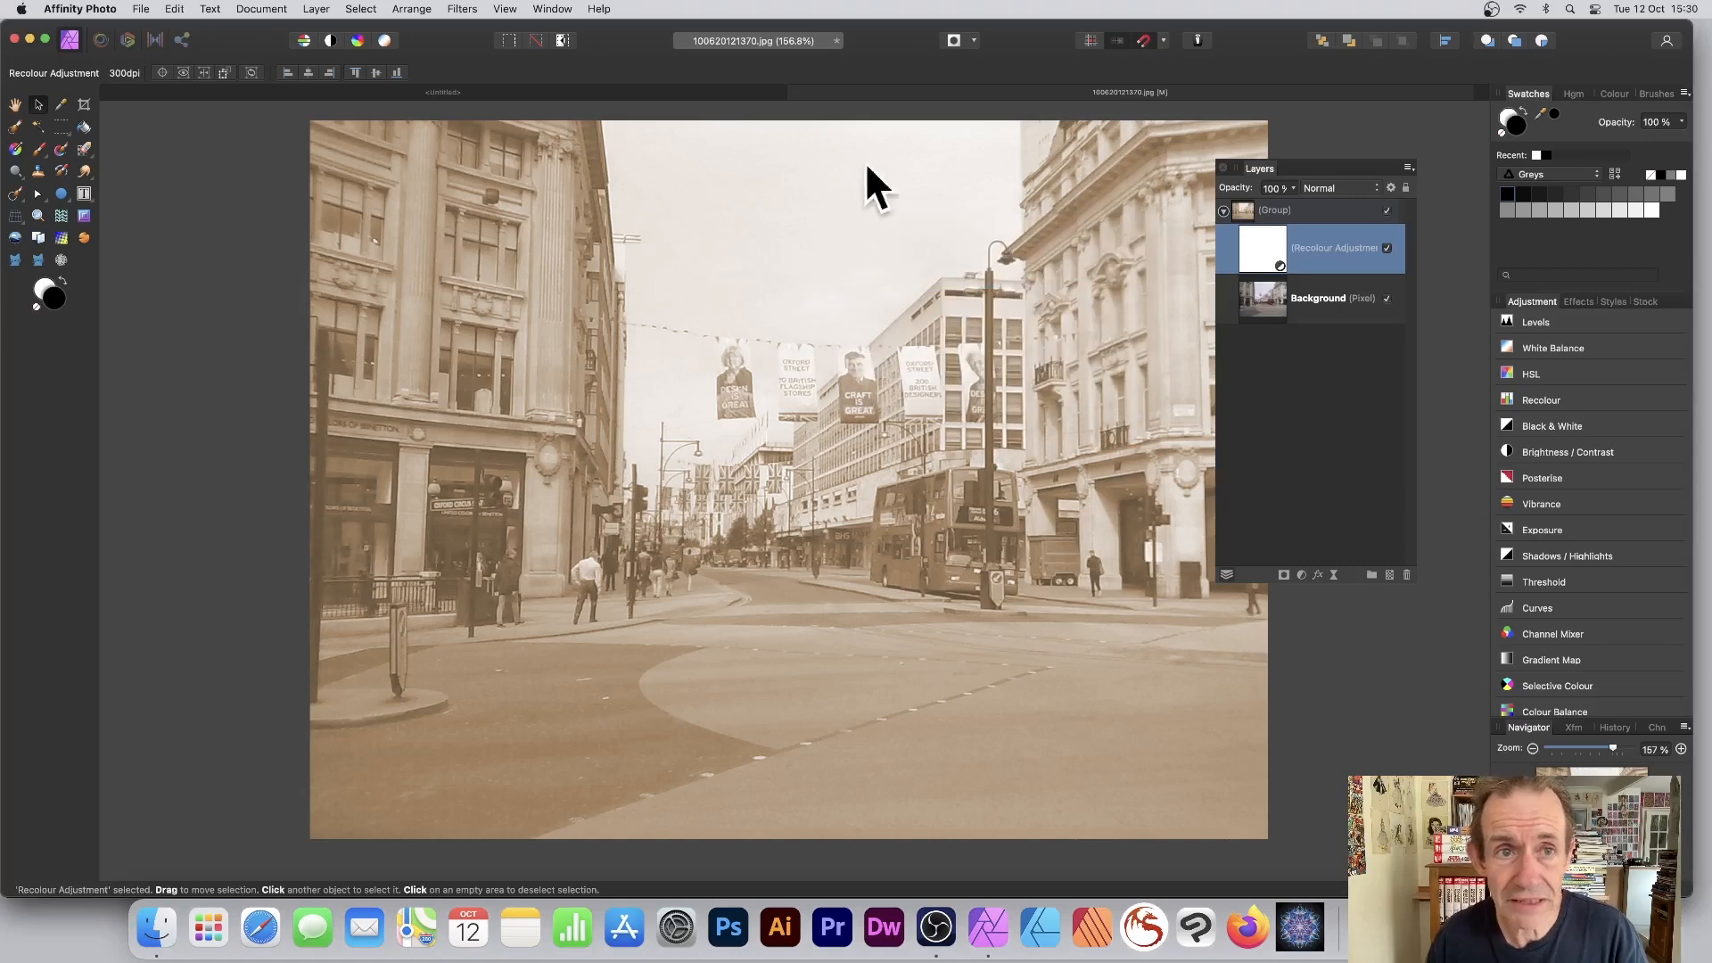
Step: Hide the Adjustment panel from the studio
click(505, 8)
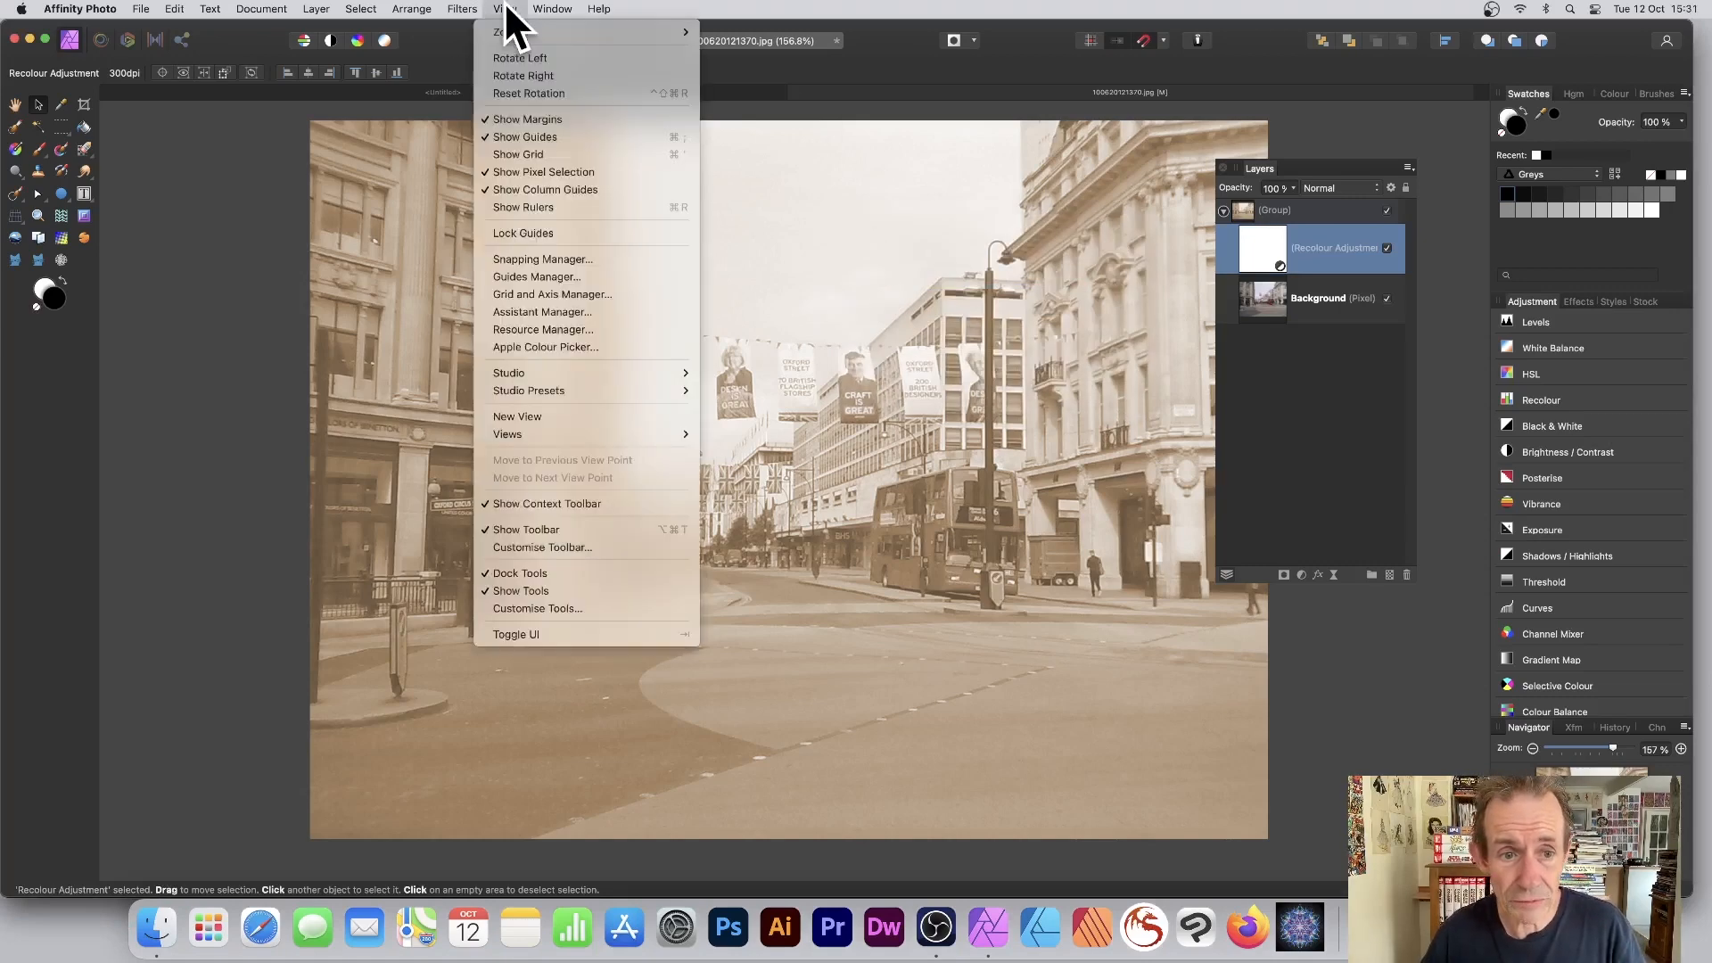
mouse_move(542, 373)
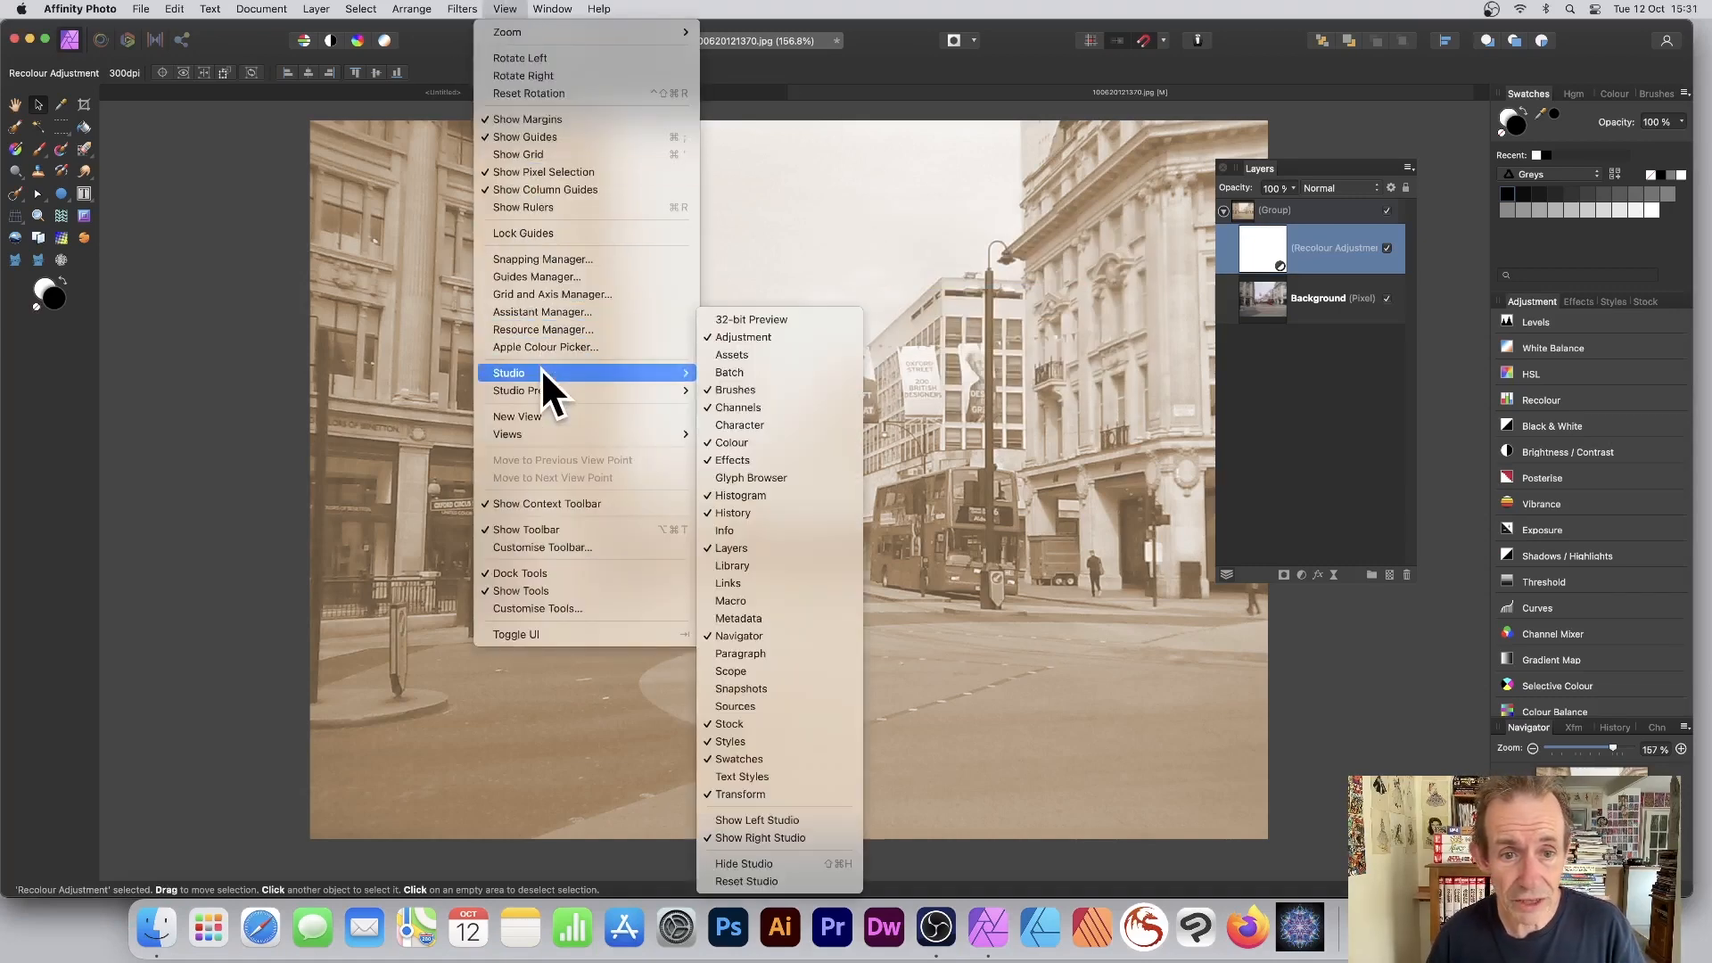
click(763, 342)
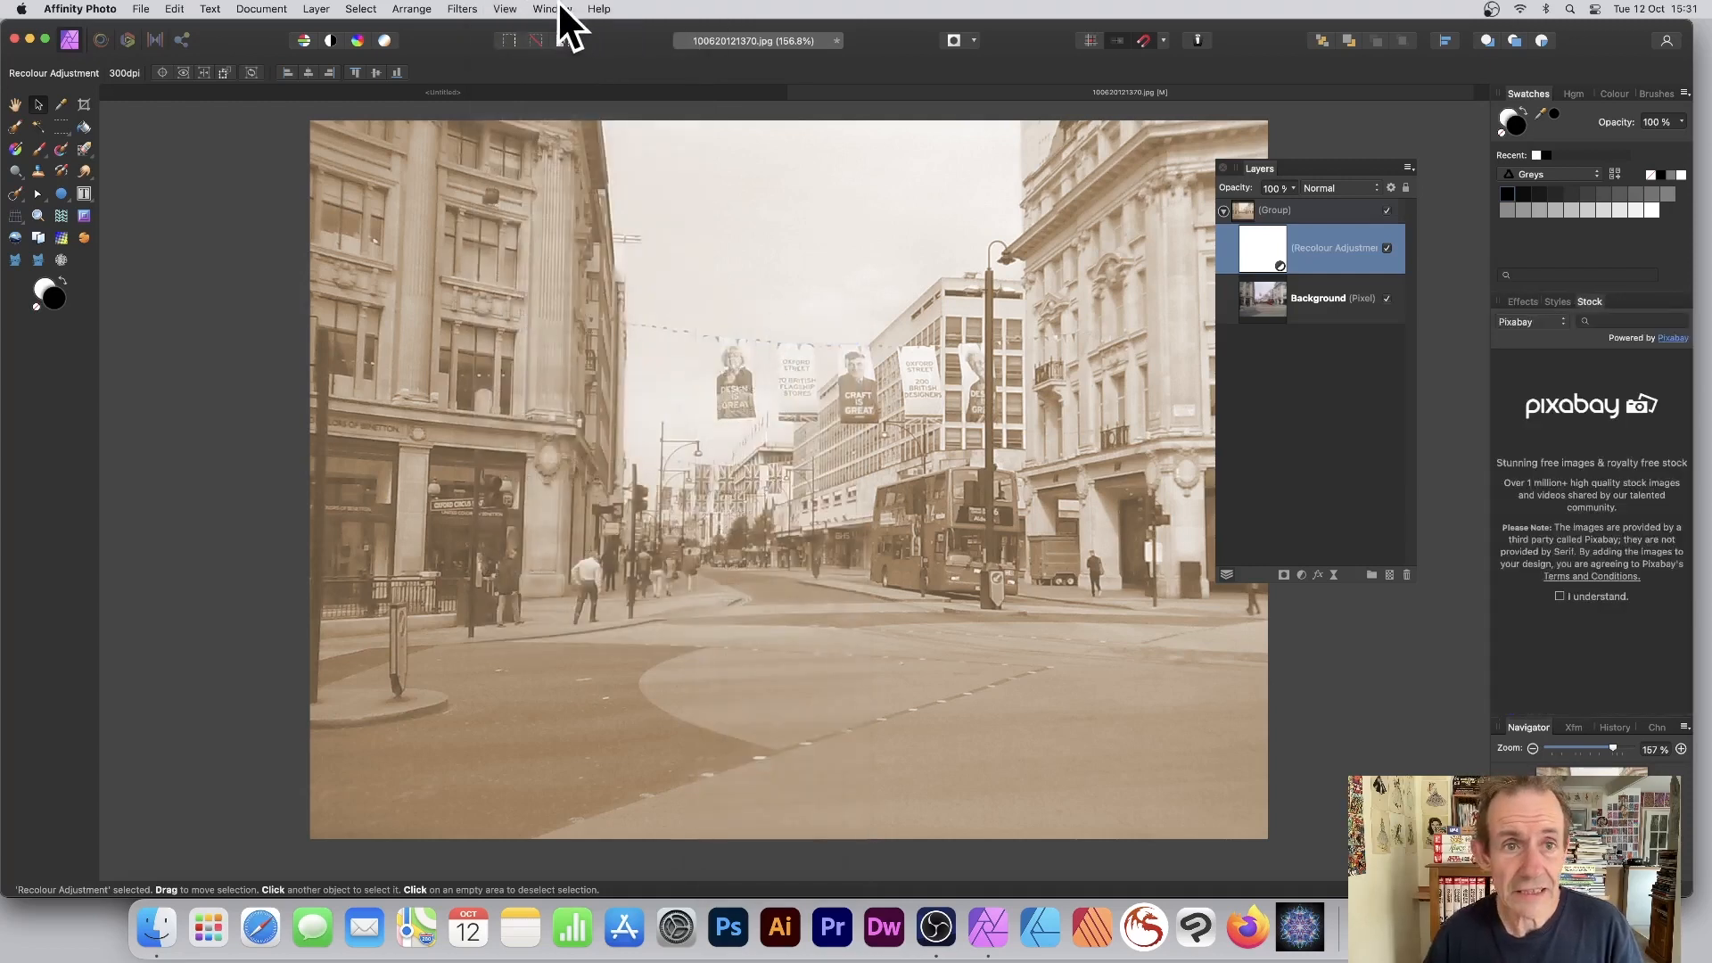
Step: Show the Adjustment panel again and detach it as a floating panel over the photo
click(506, 11)
mouse_move(616, 375)
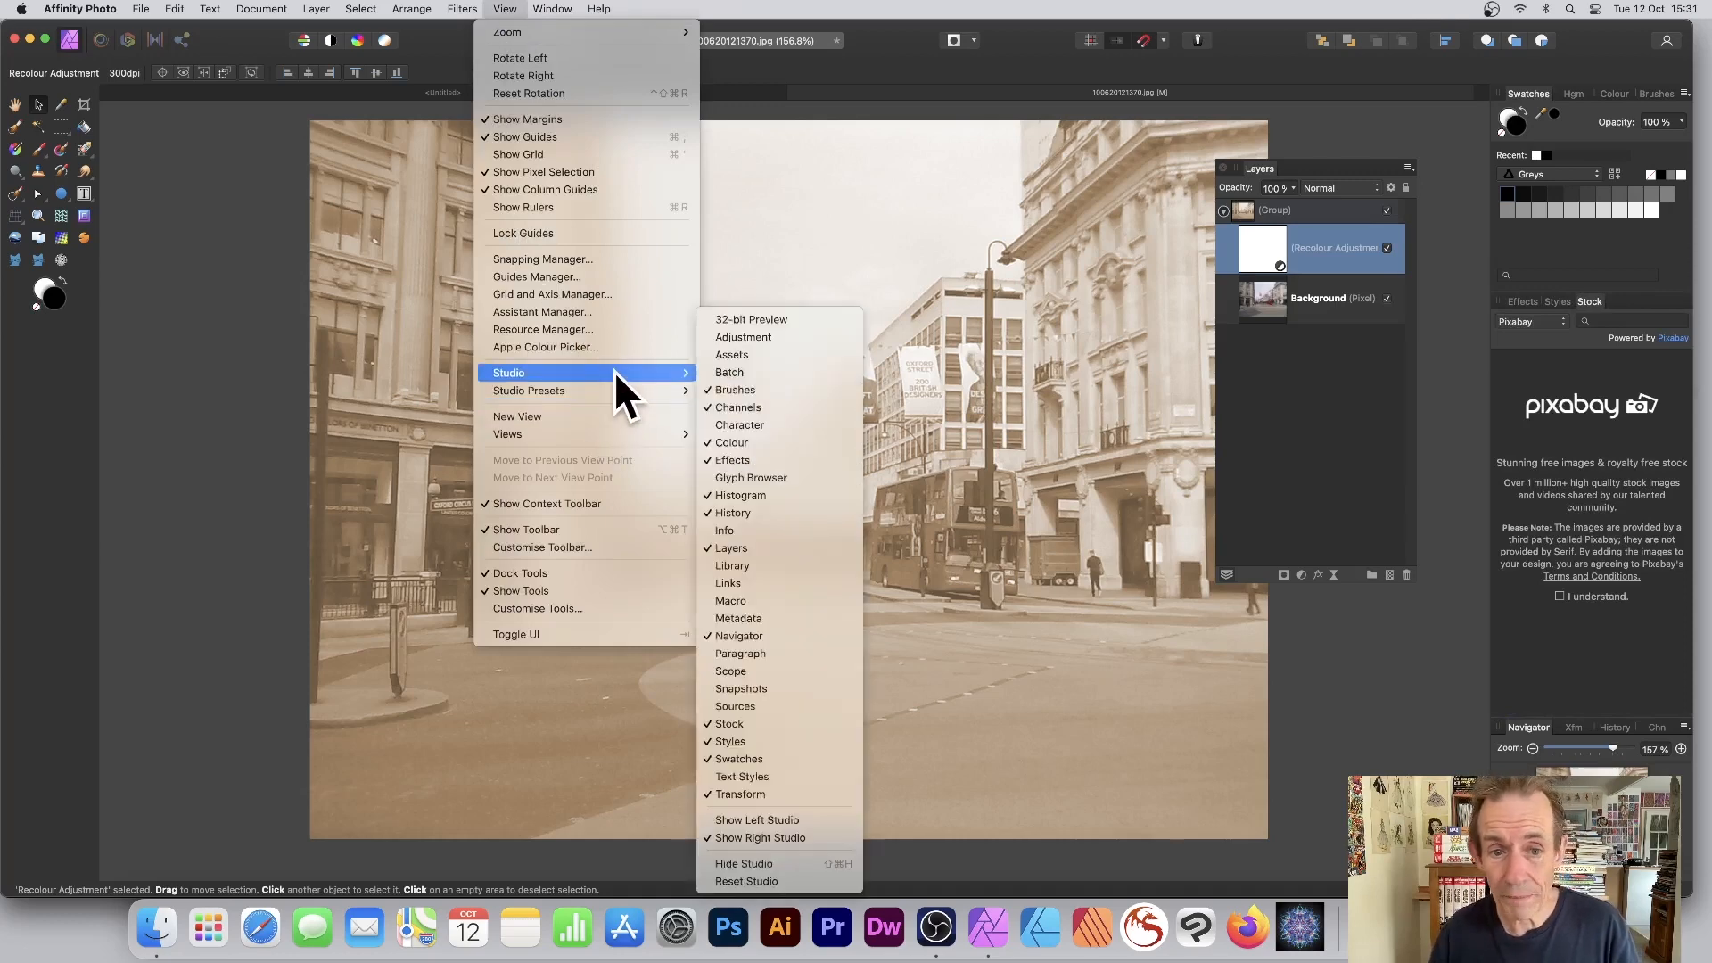
click(778, 337)
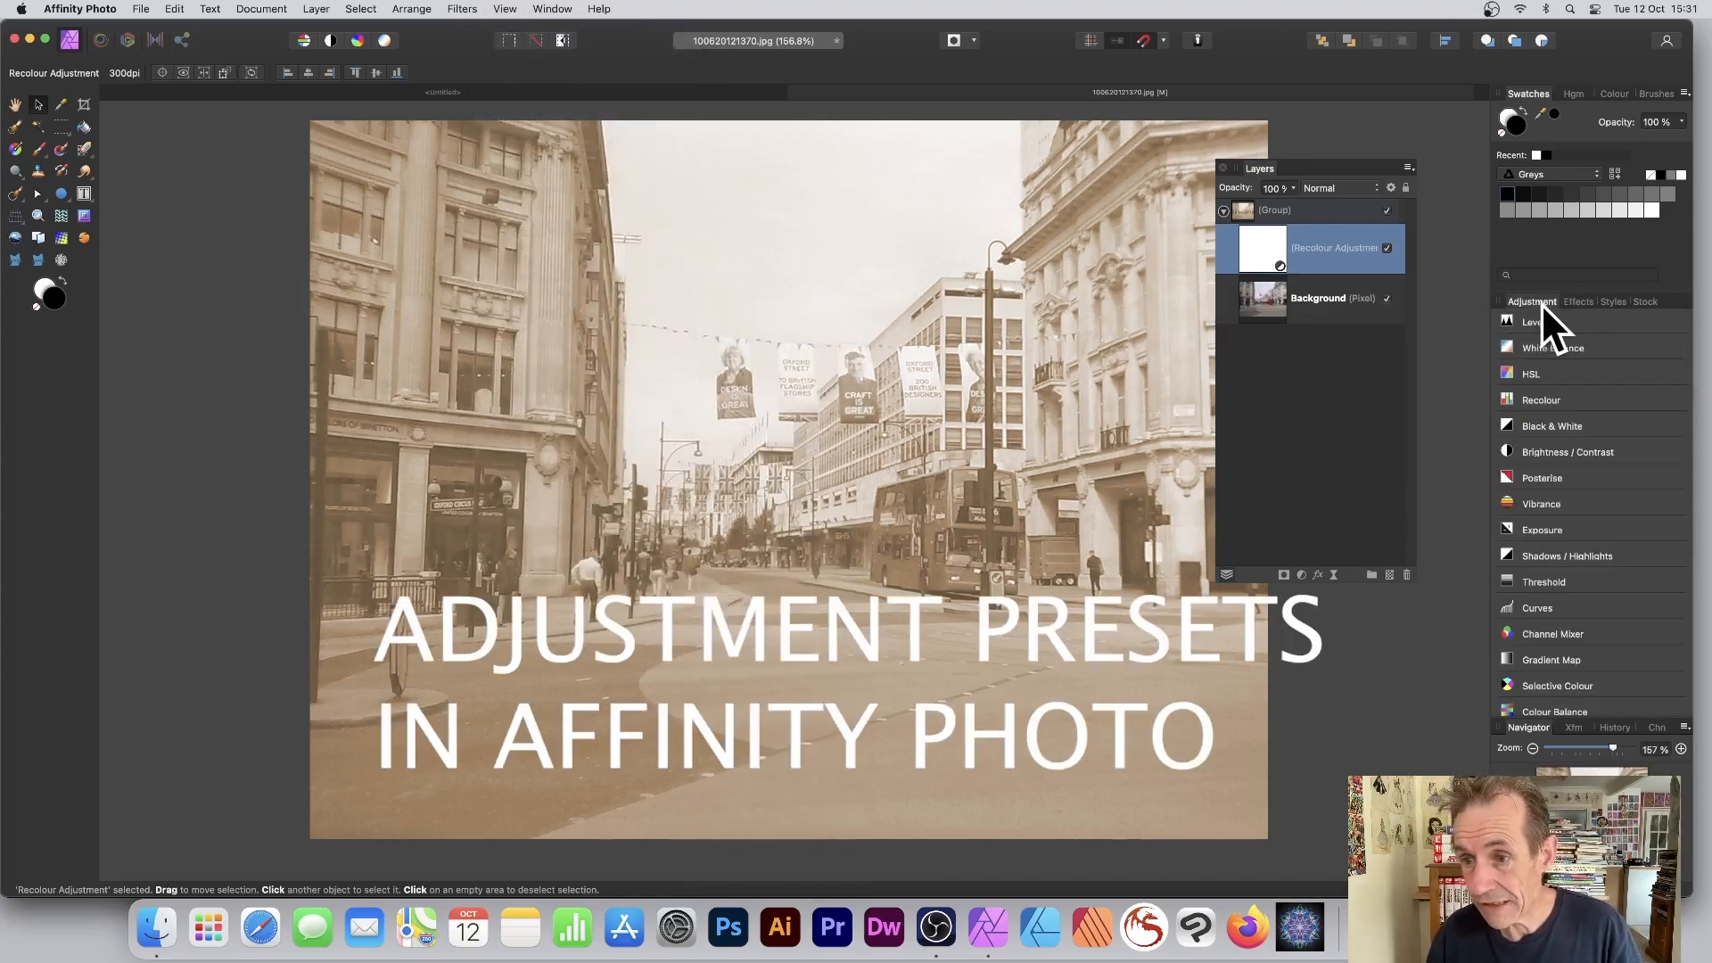
drag(1541, 303, 1035, 251)
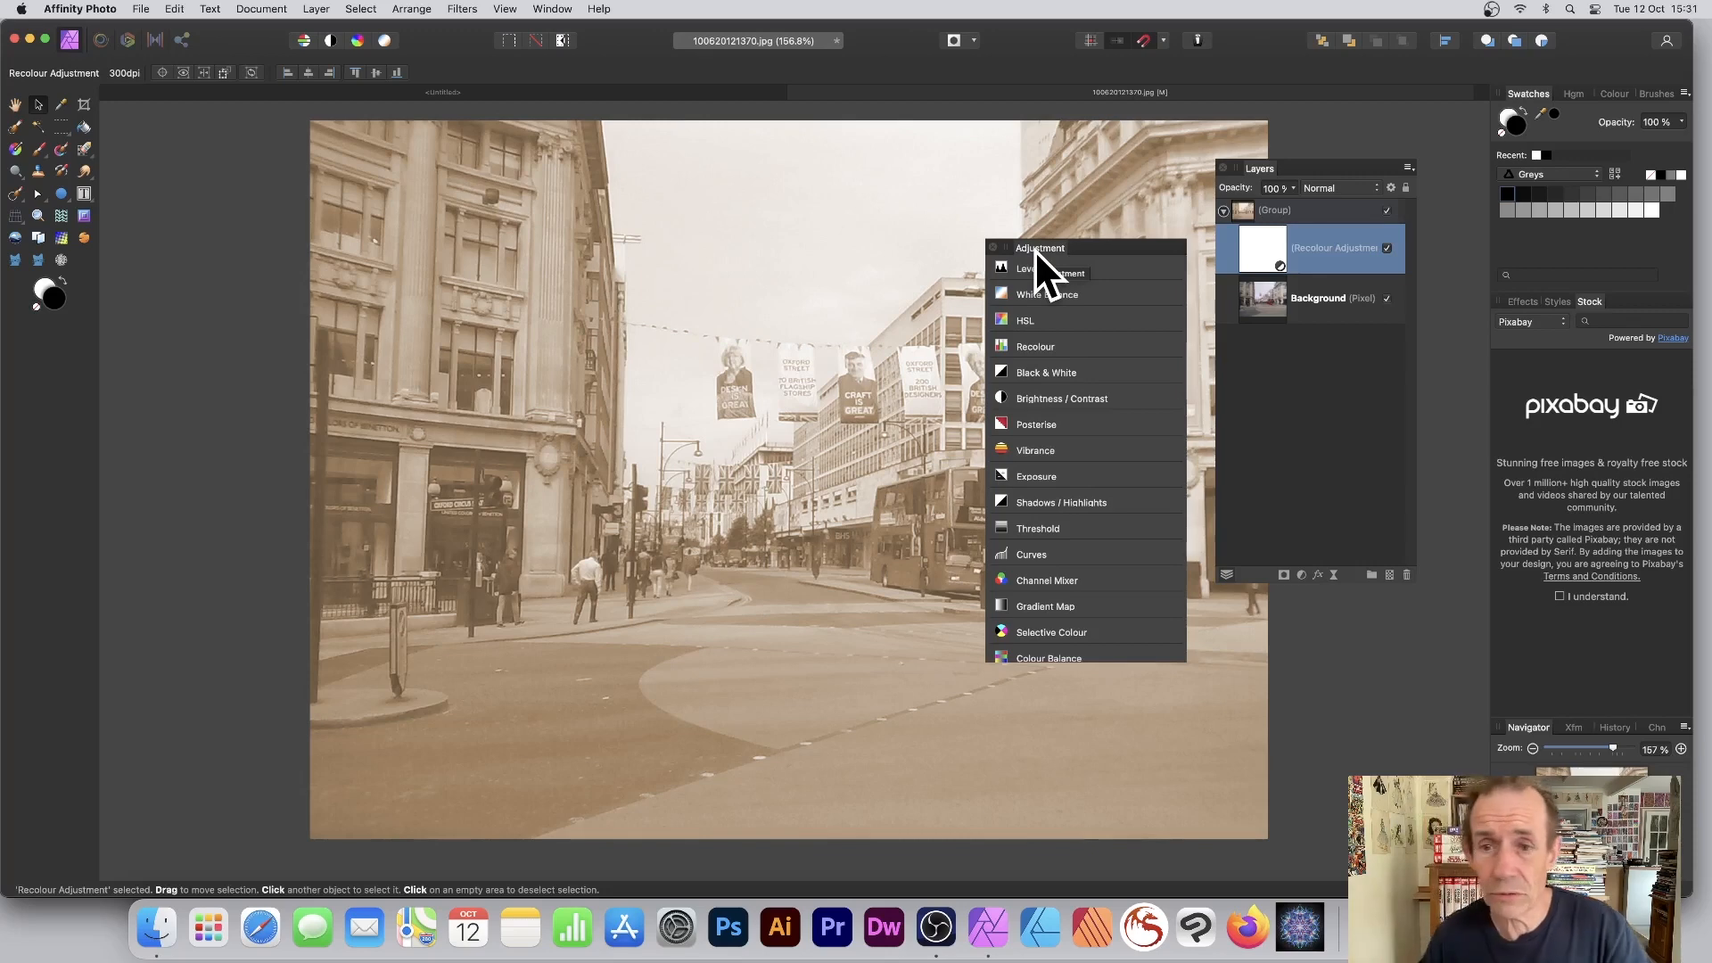
Step: Move the floating Adjustment panel against the Layers panel and expand the Recolour and HSL presets
drag(1034, 248, 1090, 237)
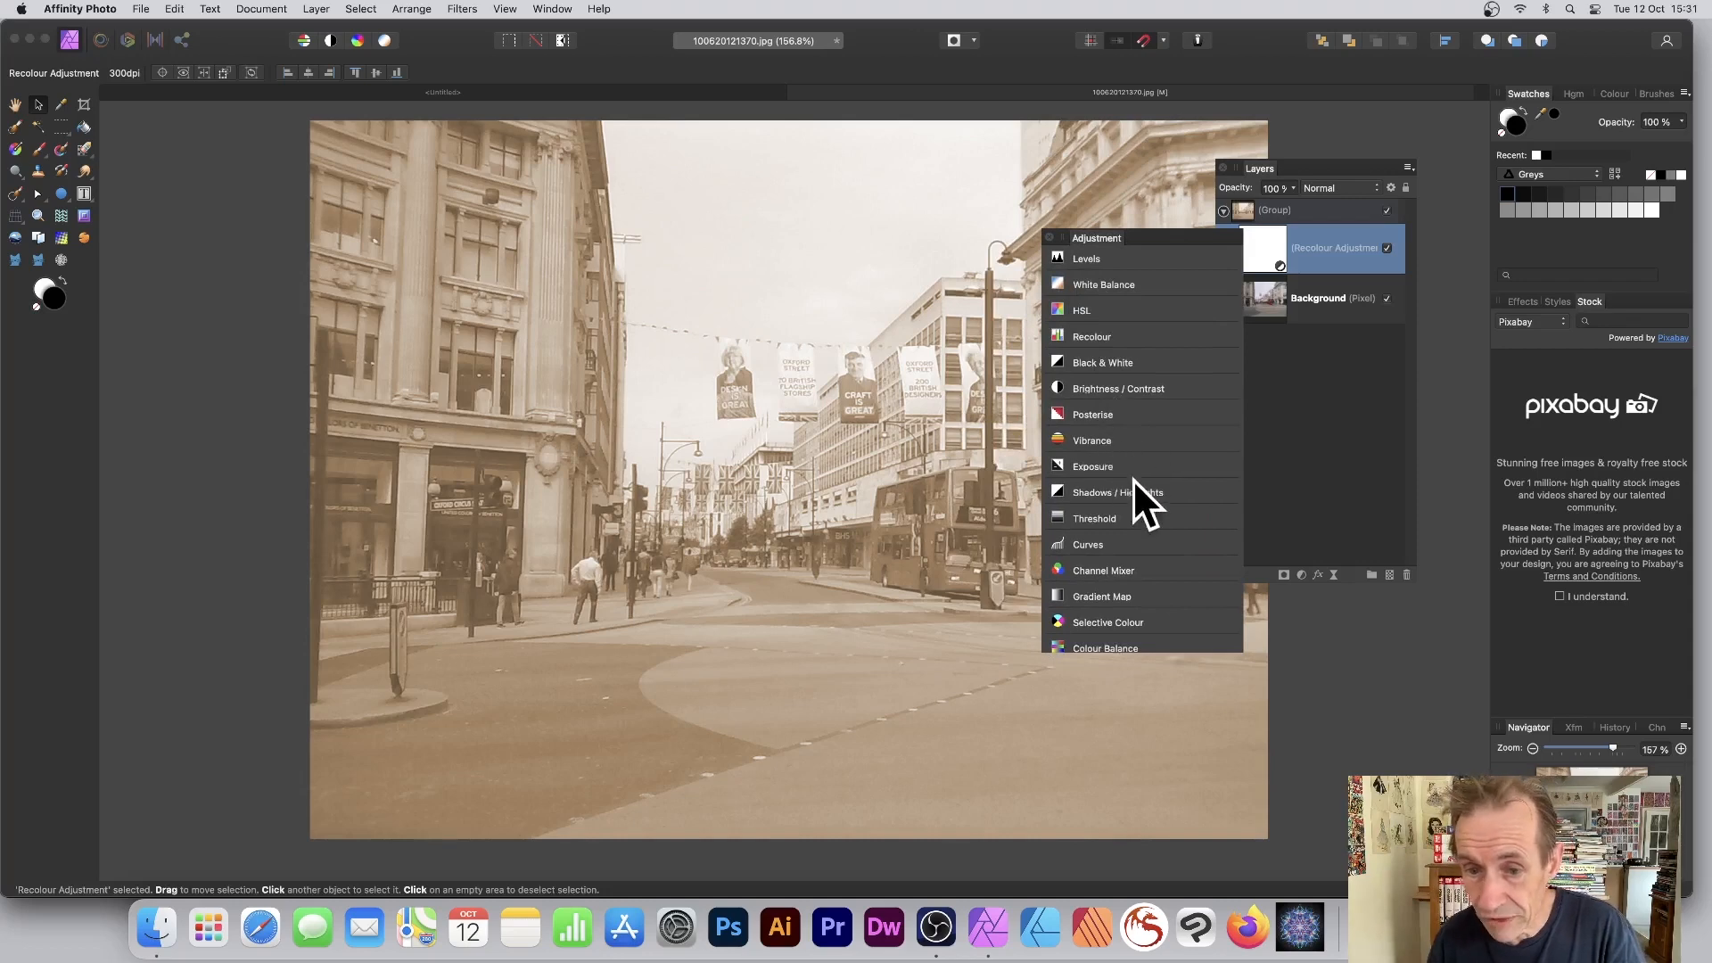
scroll(1133, 482, down, 3)
scroll(1132, 500, down, 2)
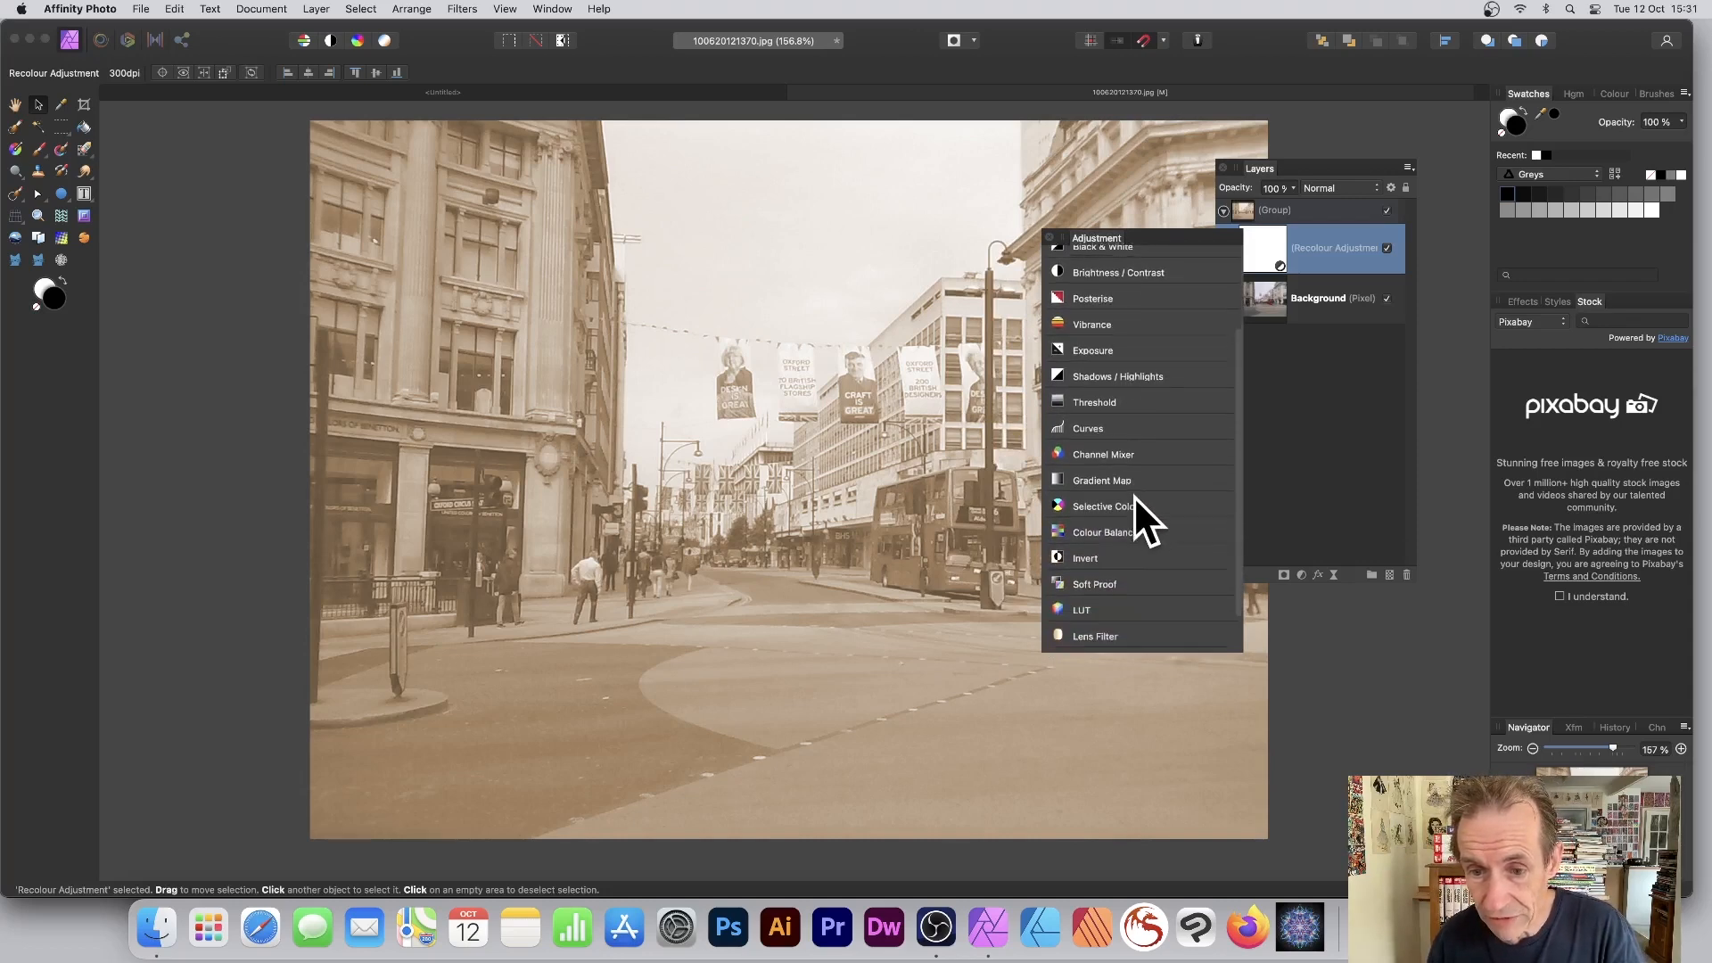
scroll(1107, 409, up, 4)
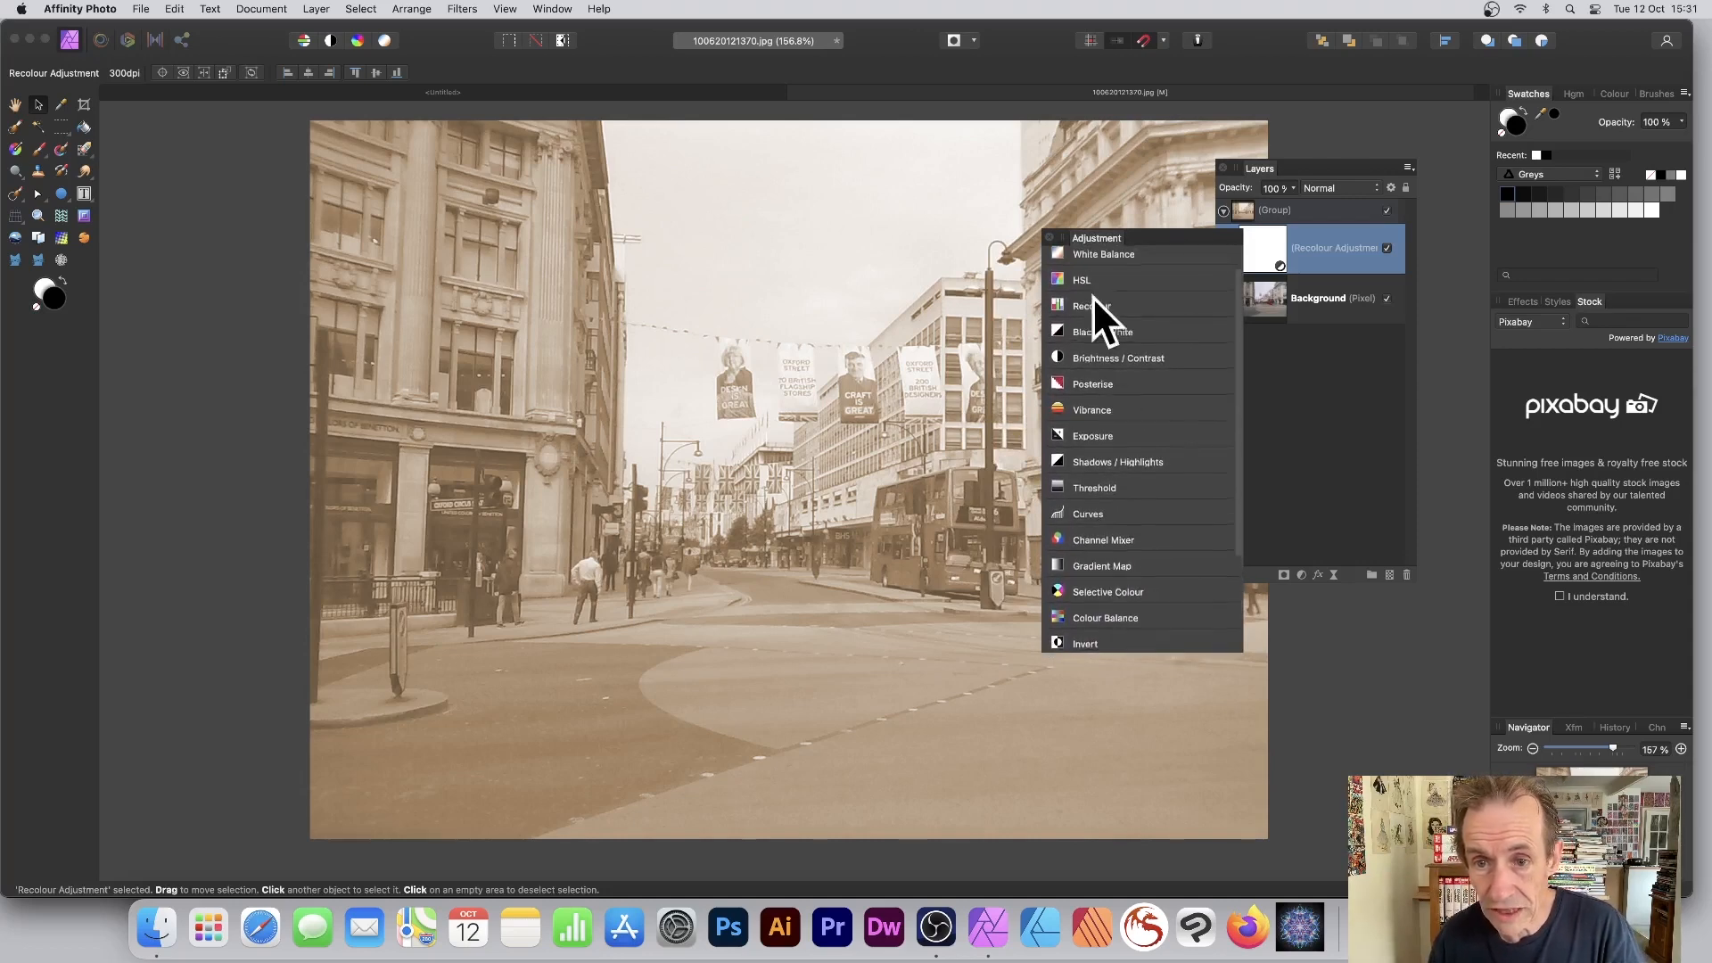
click(1093, 306)
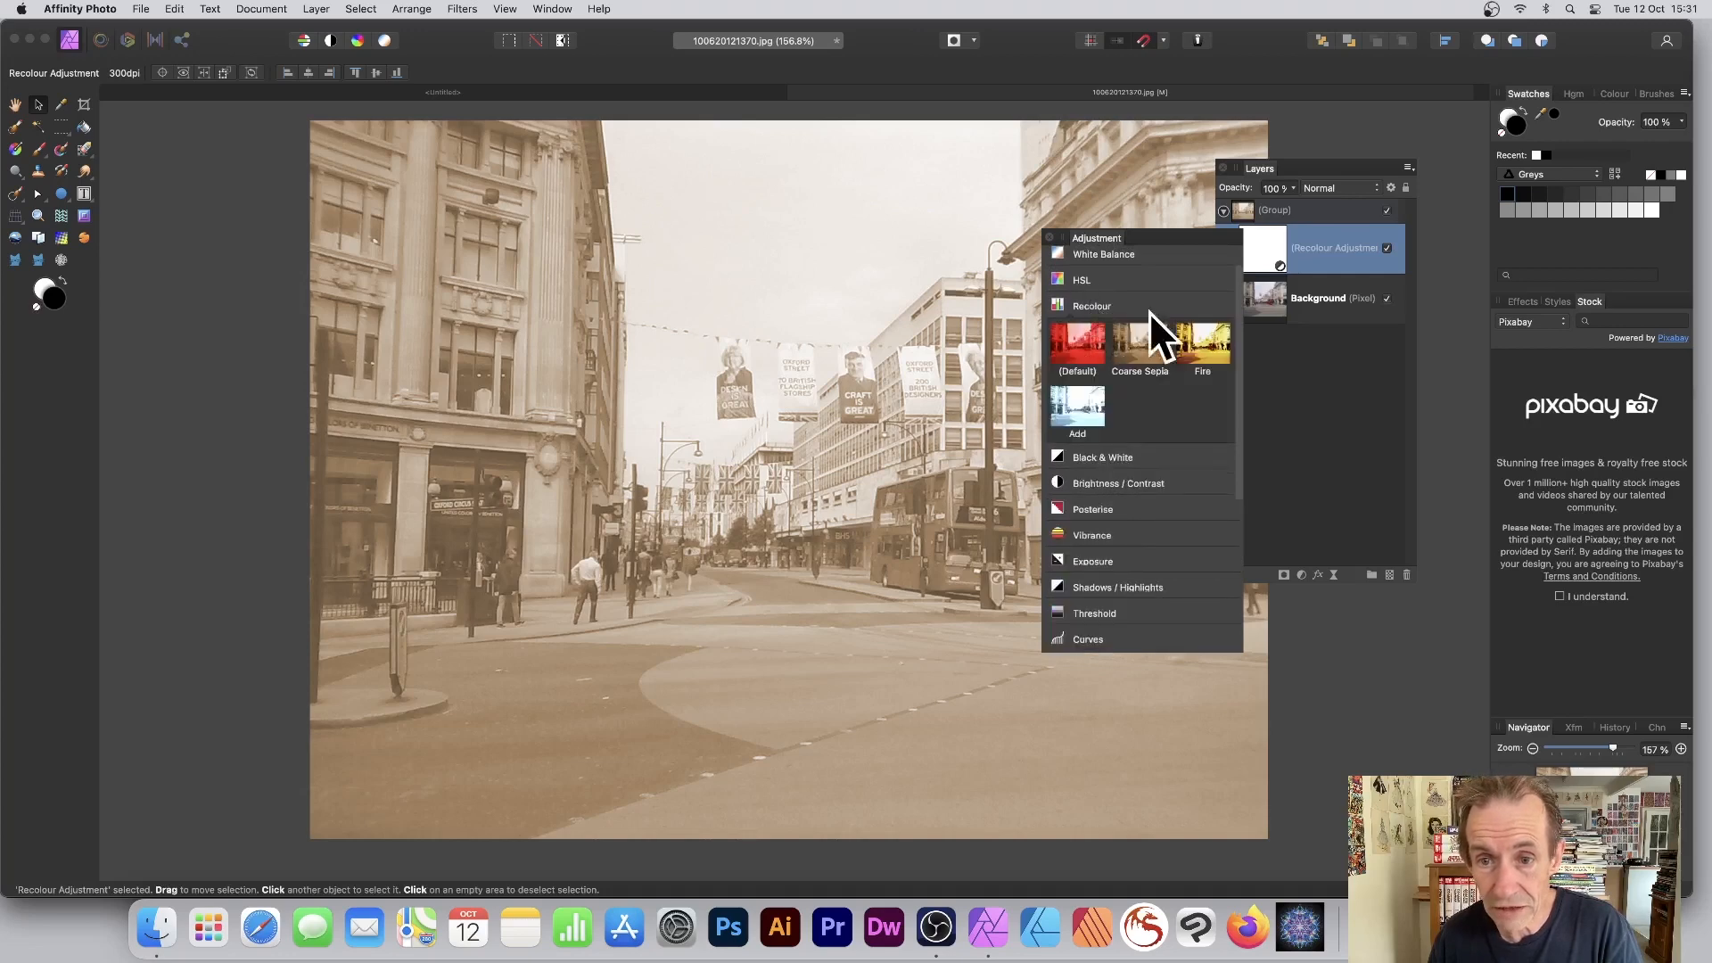
click(1082, 280)
scroll(1095, 305, down, 2)
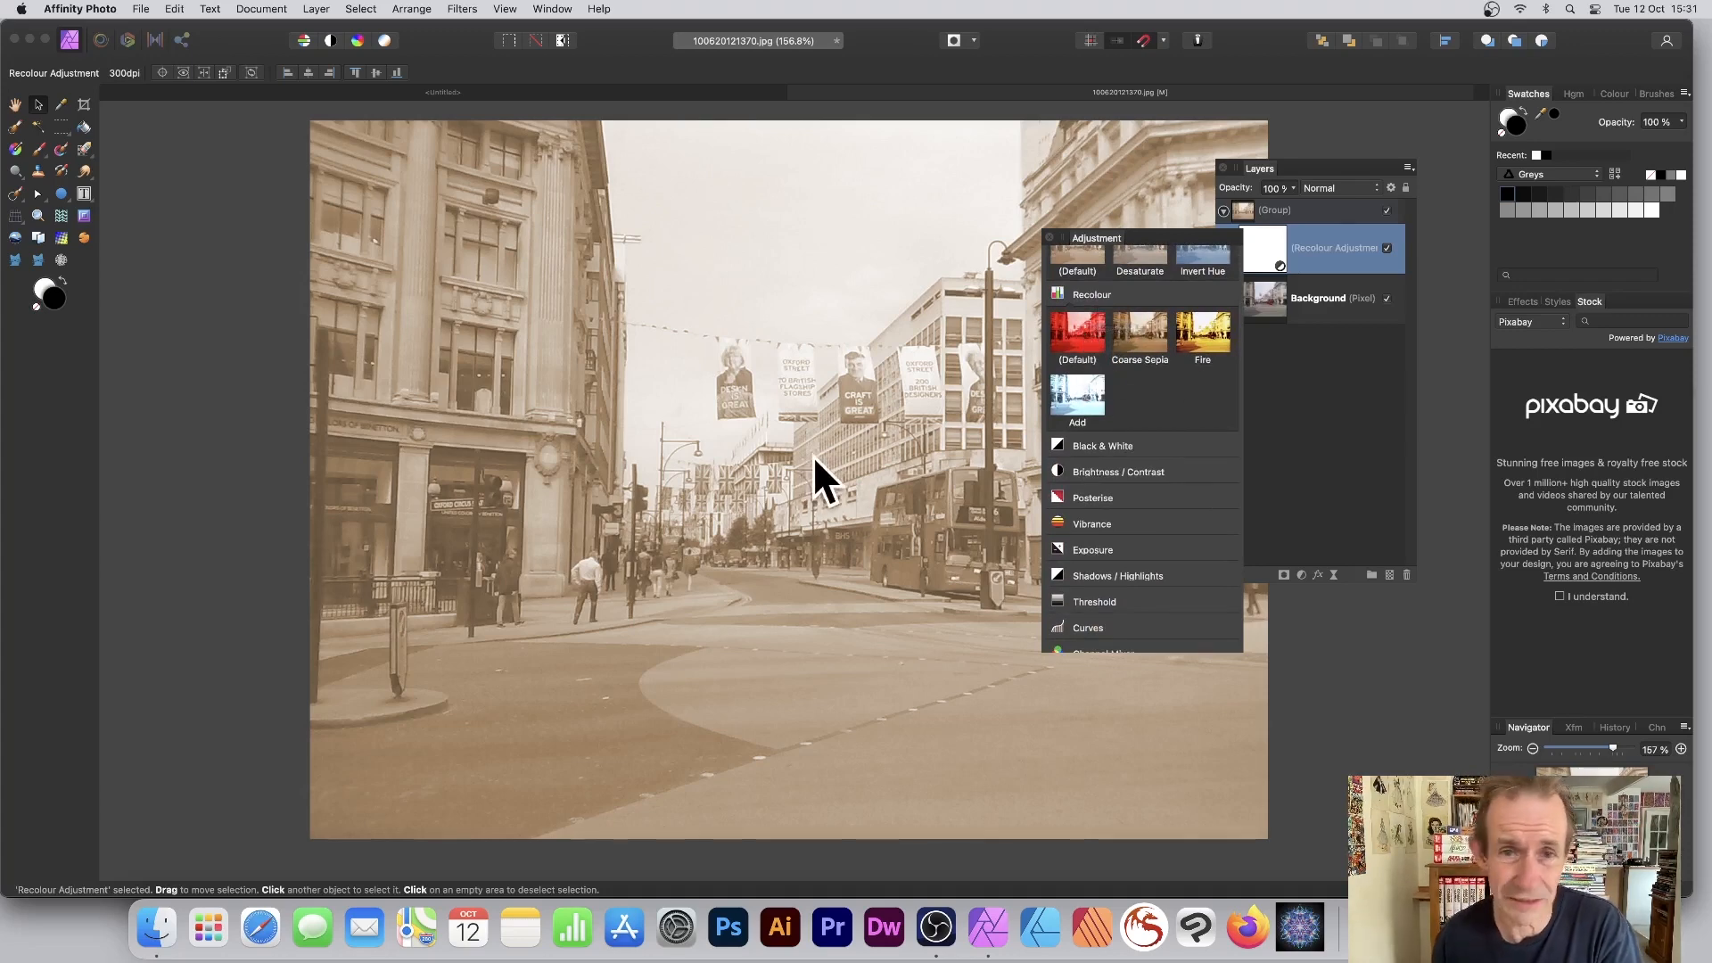
Step: Try the Coarse Sepia, Fire and Add presets of the Recolour adjustment in turn, closing the settings after each one
click(1134, 332)
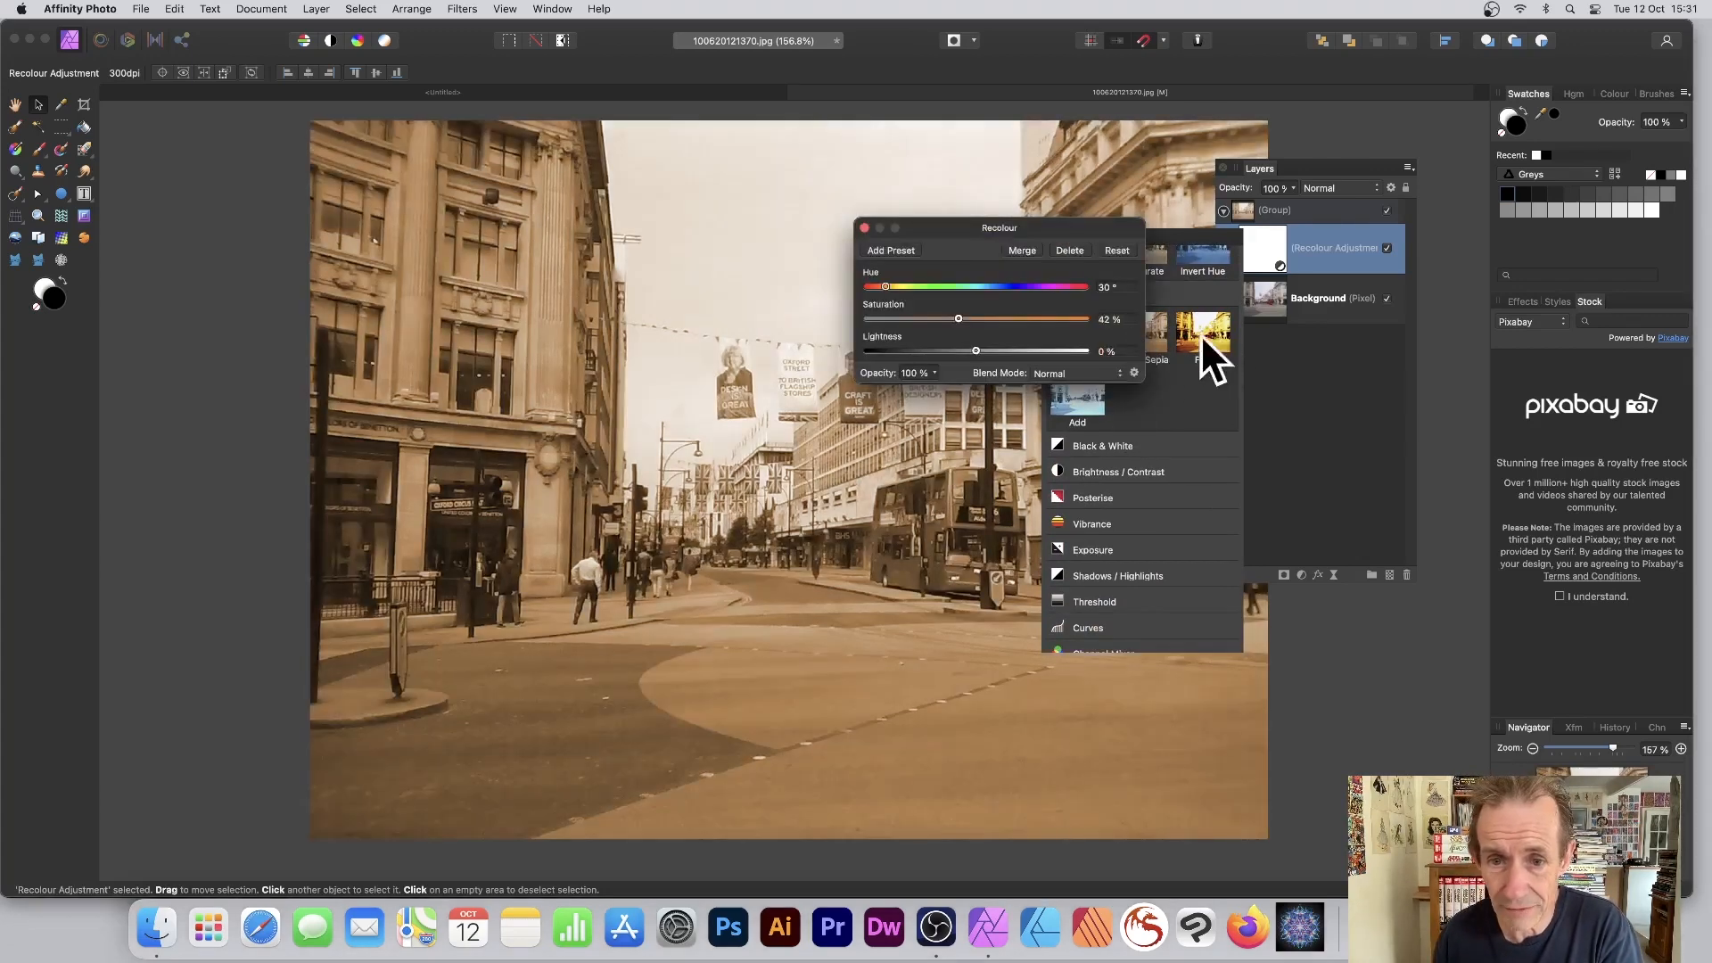
click(863, 228)
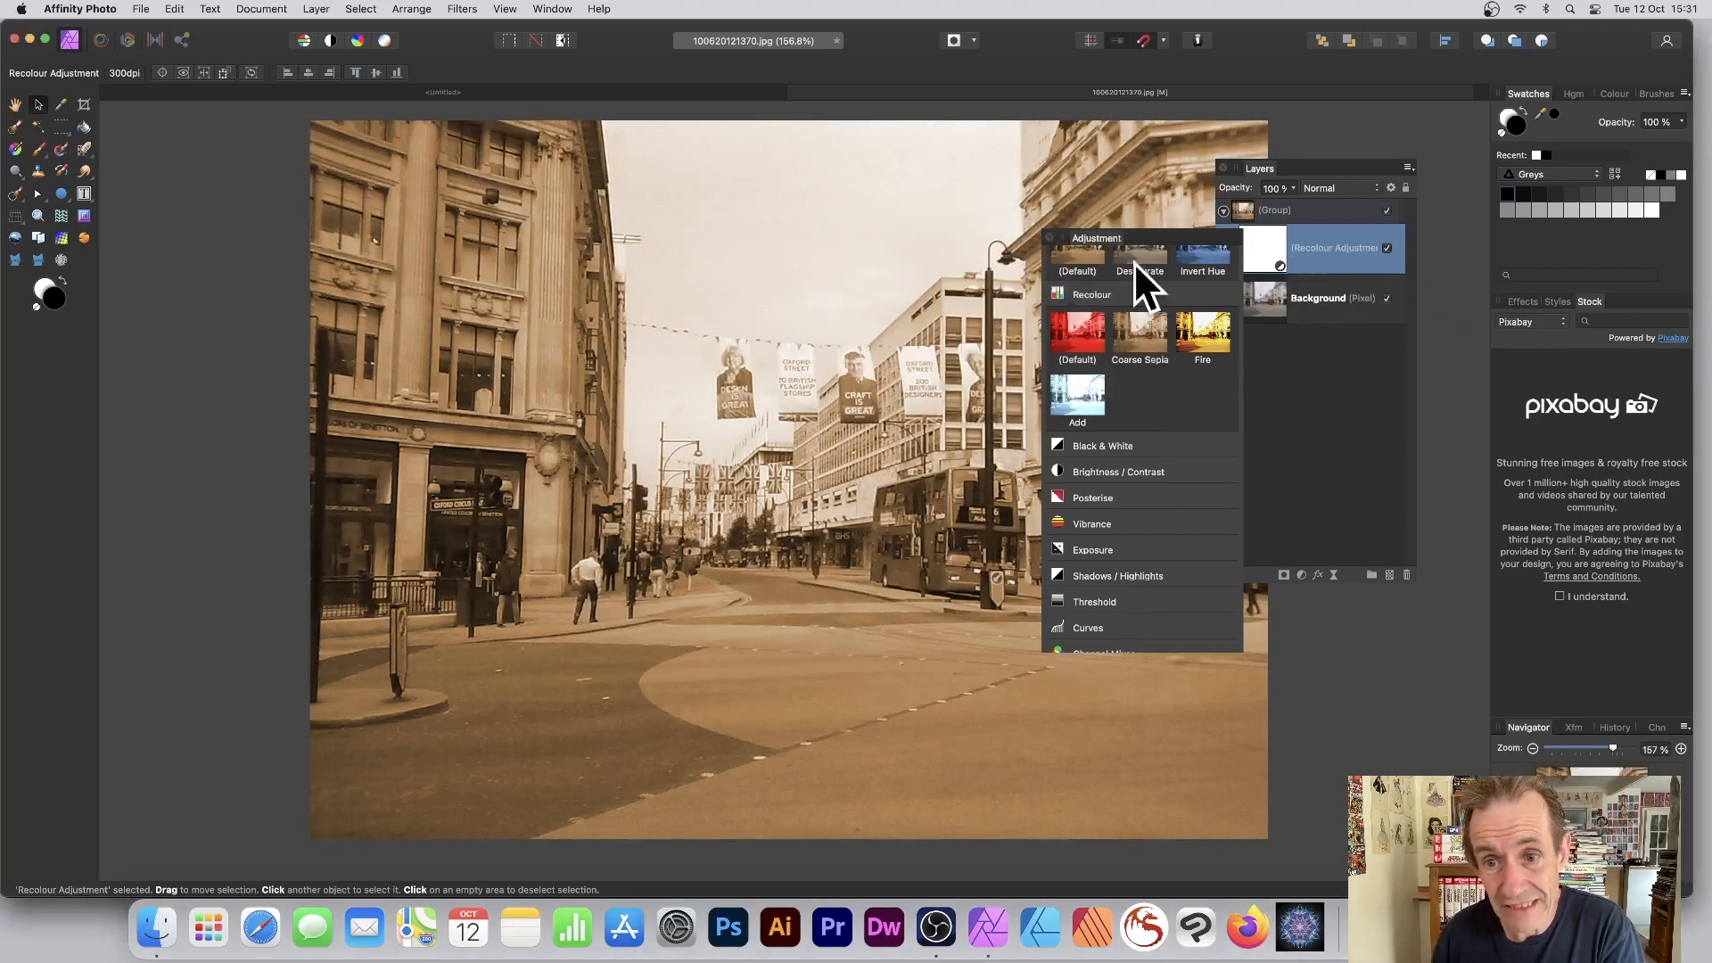
click(1208, 333)
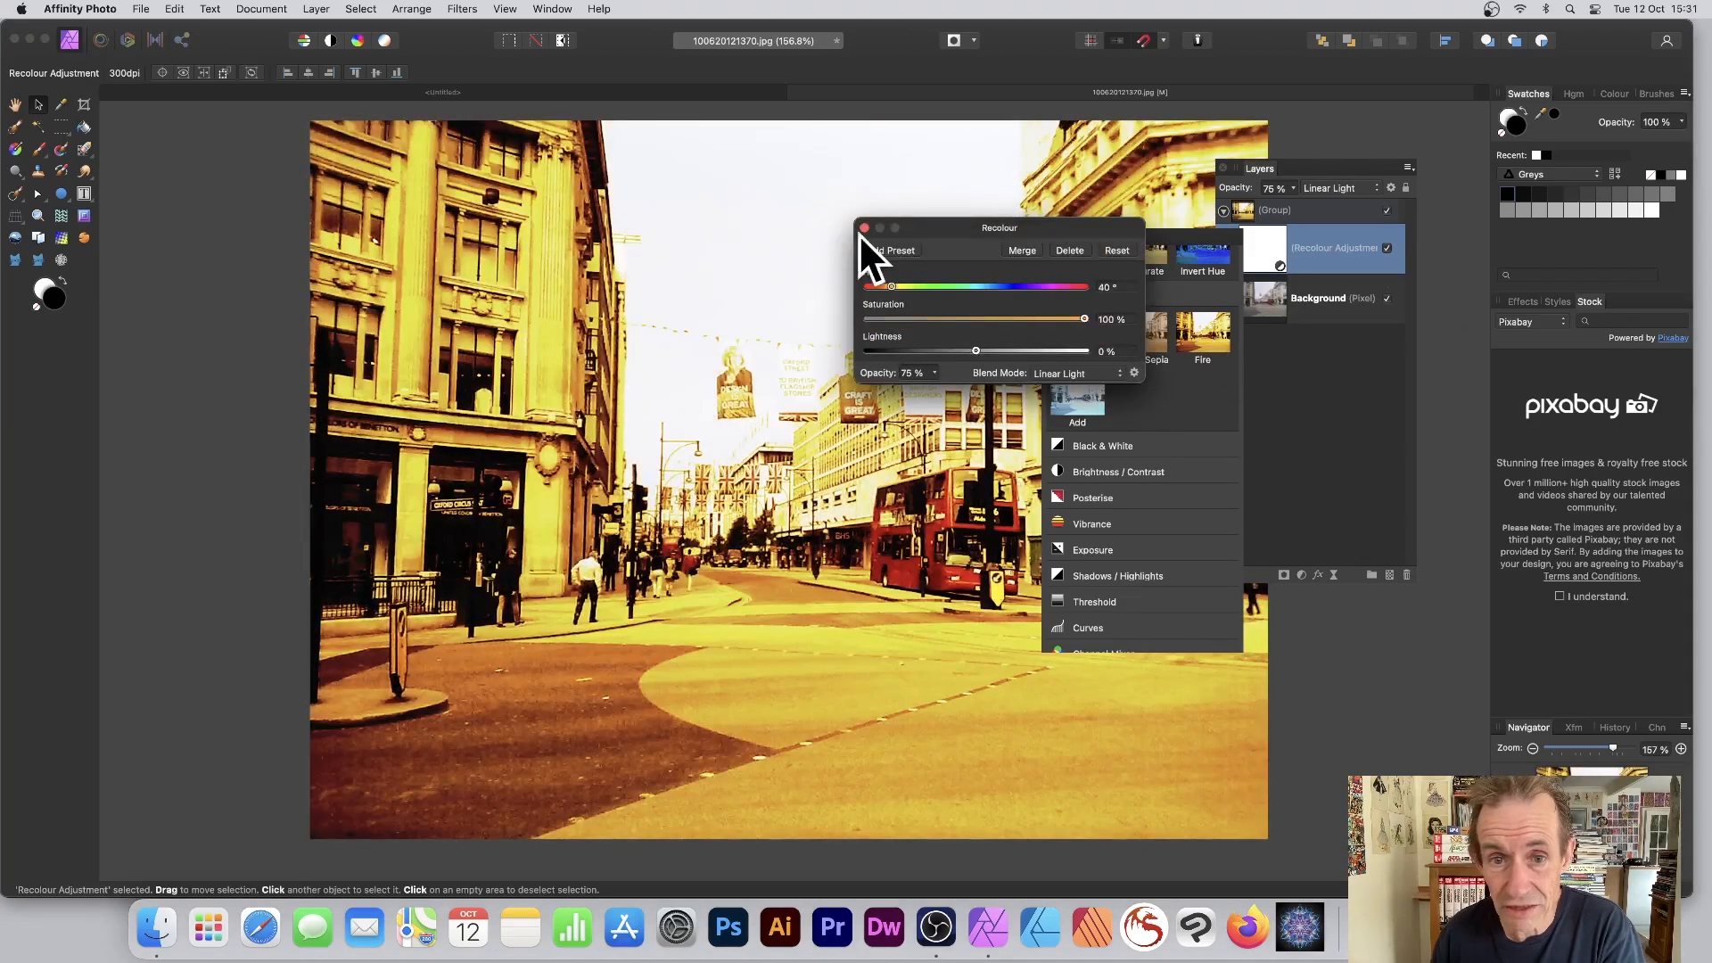
click(863, 228)
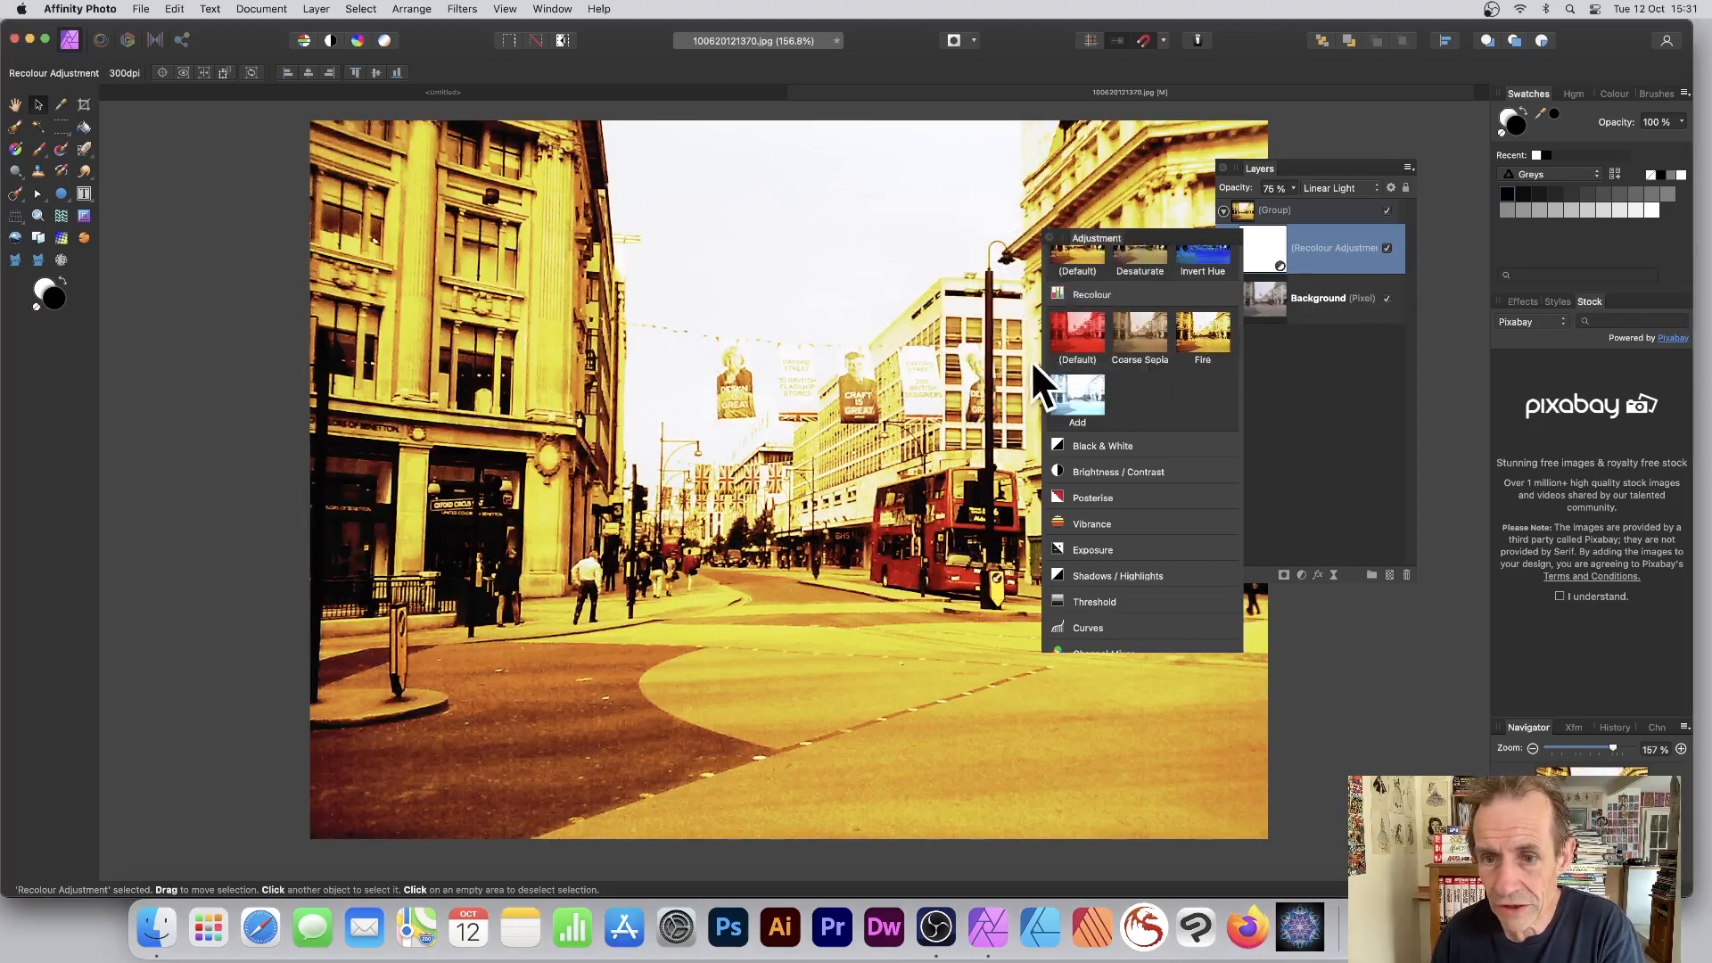
click(1080, 395)
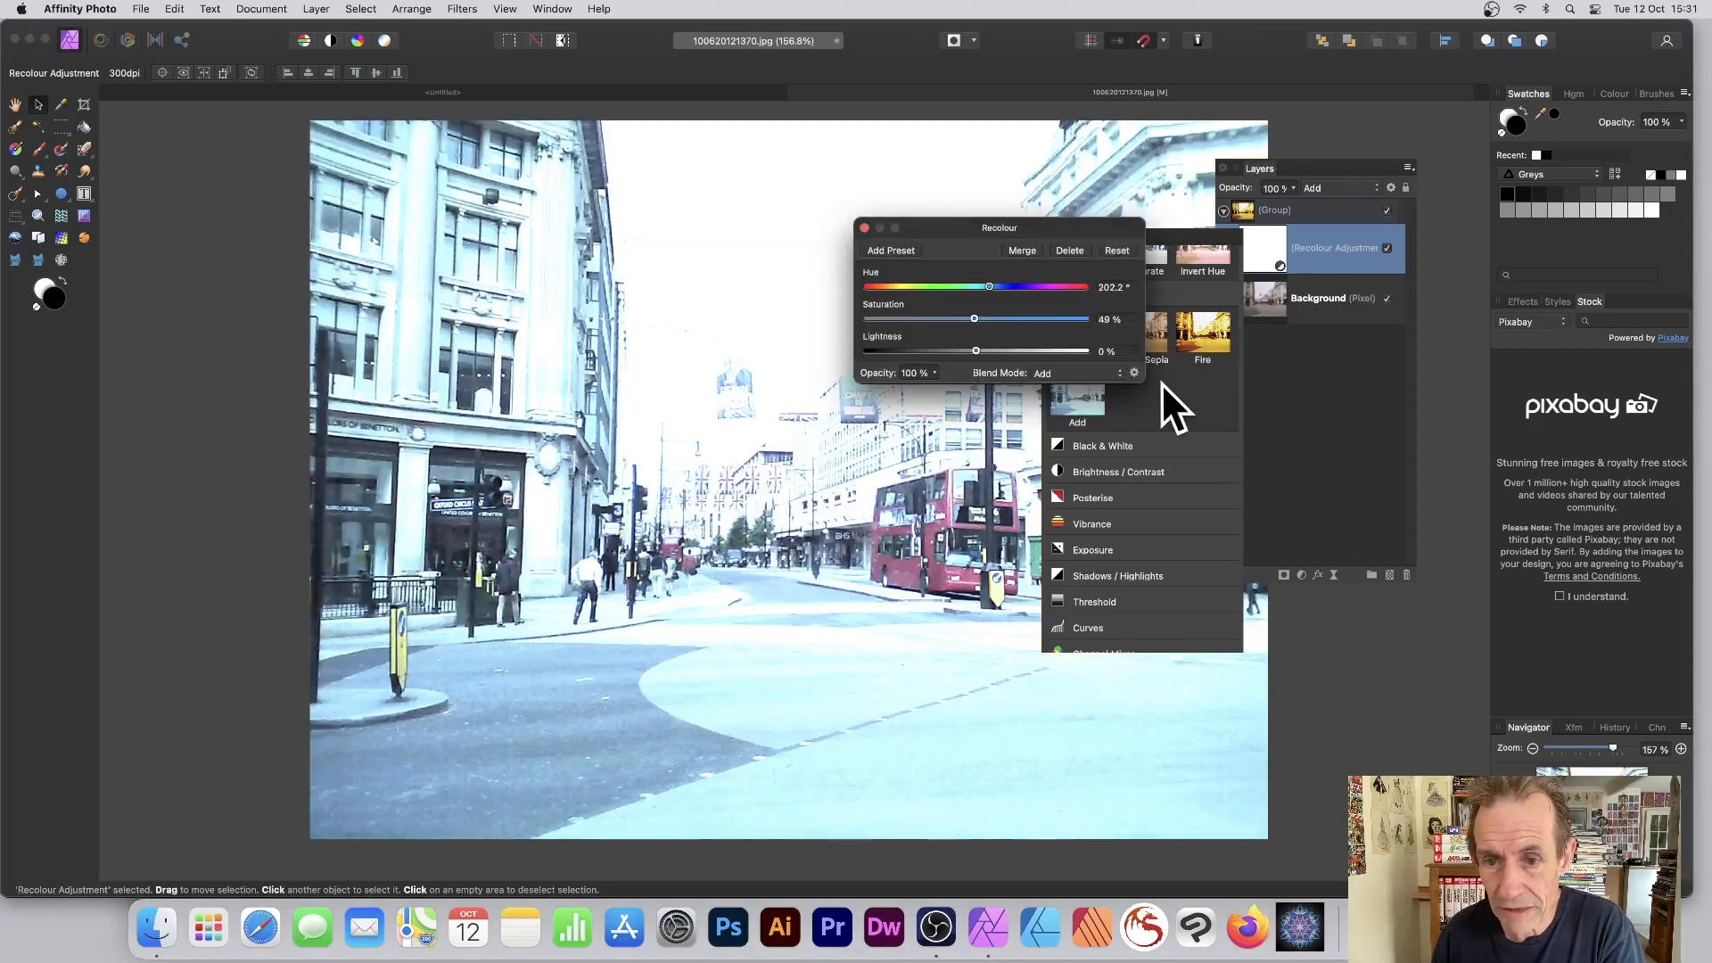
click(863, 229)
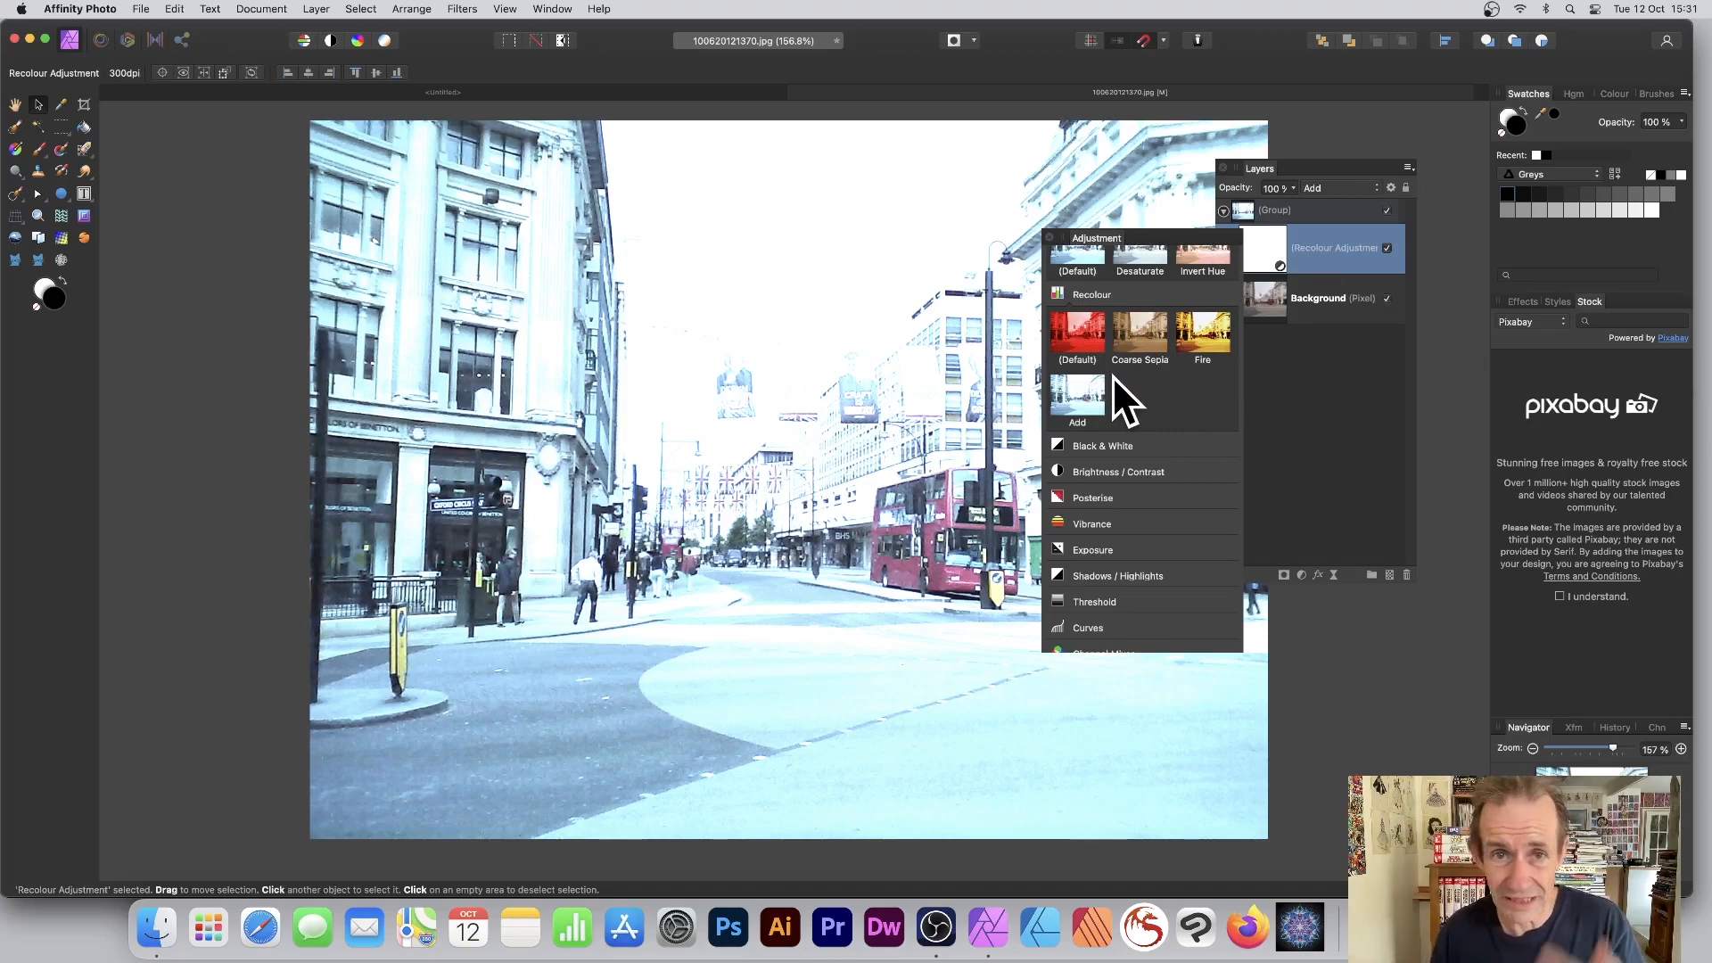
Step: Apply the default Recolour preset, change its hue to about 176.4° and save the setting as a preset named Blue 1
click(1073, 332)
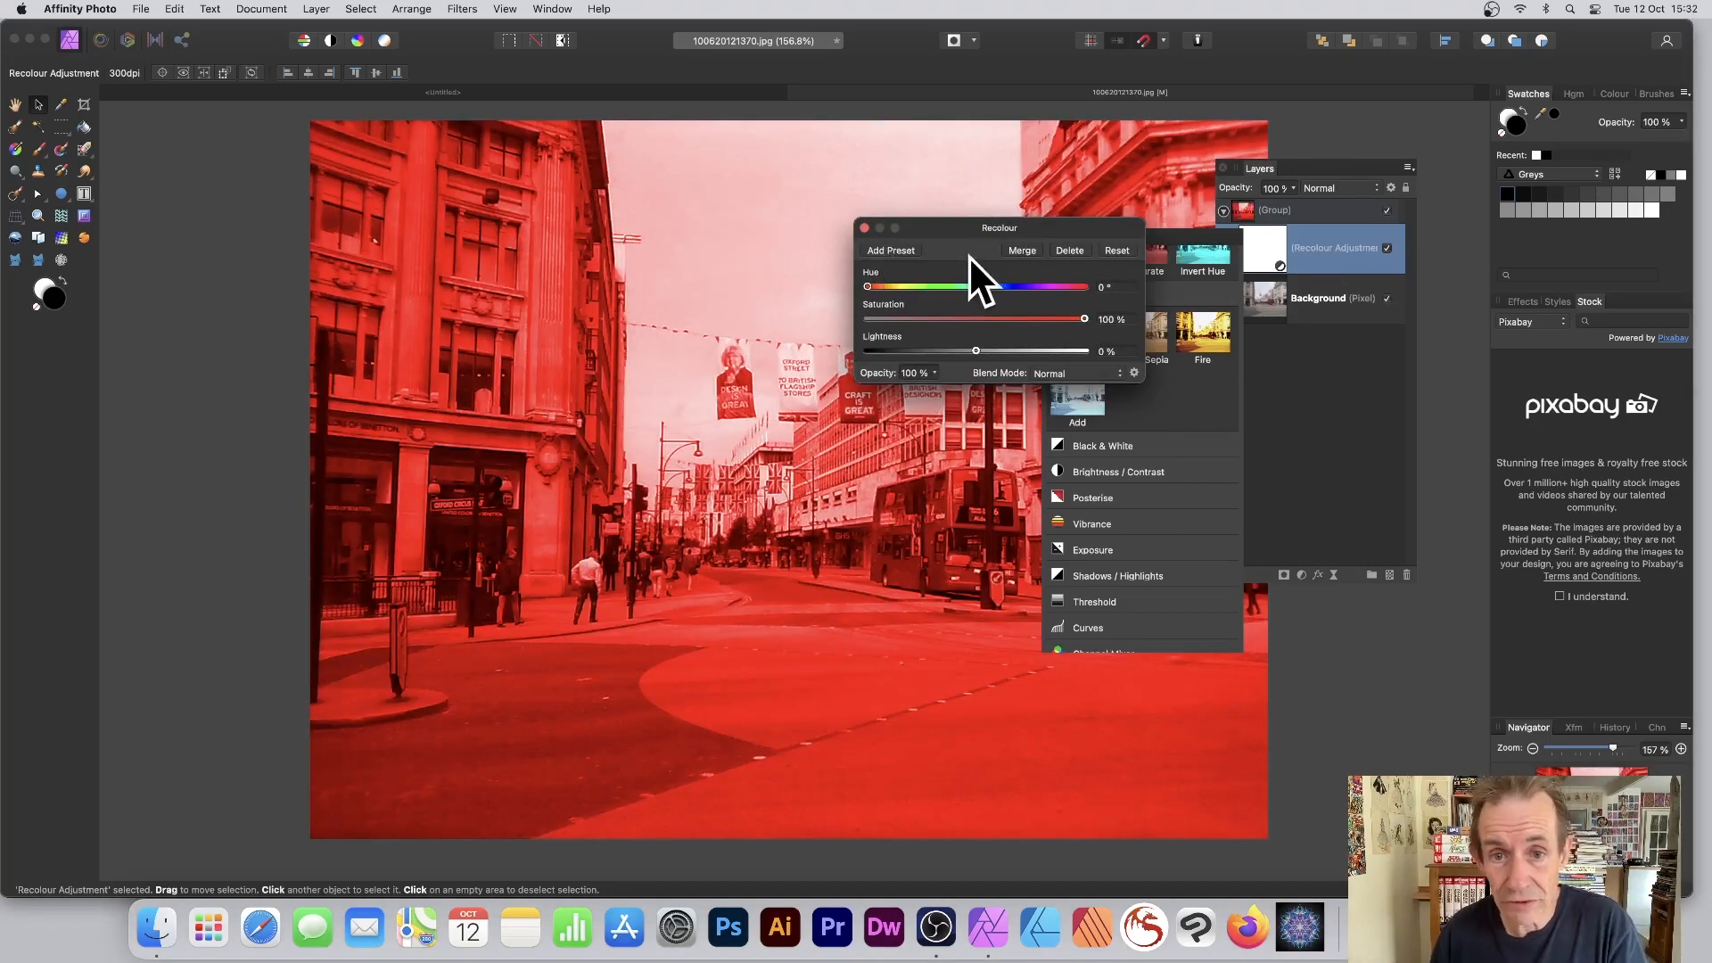
drag(940, 286, 974, 285)
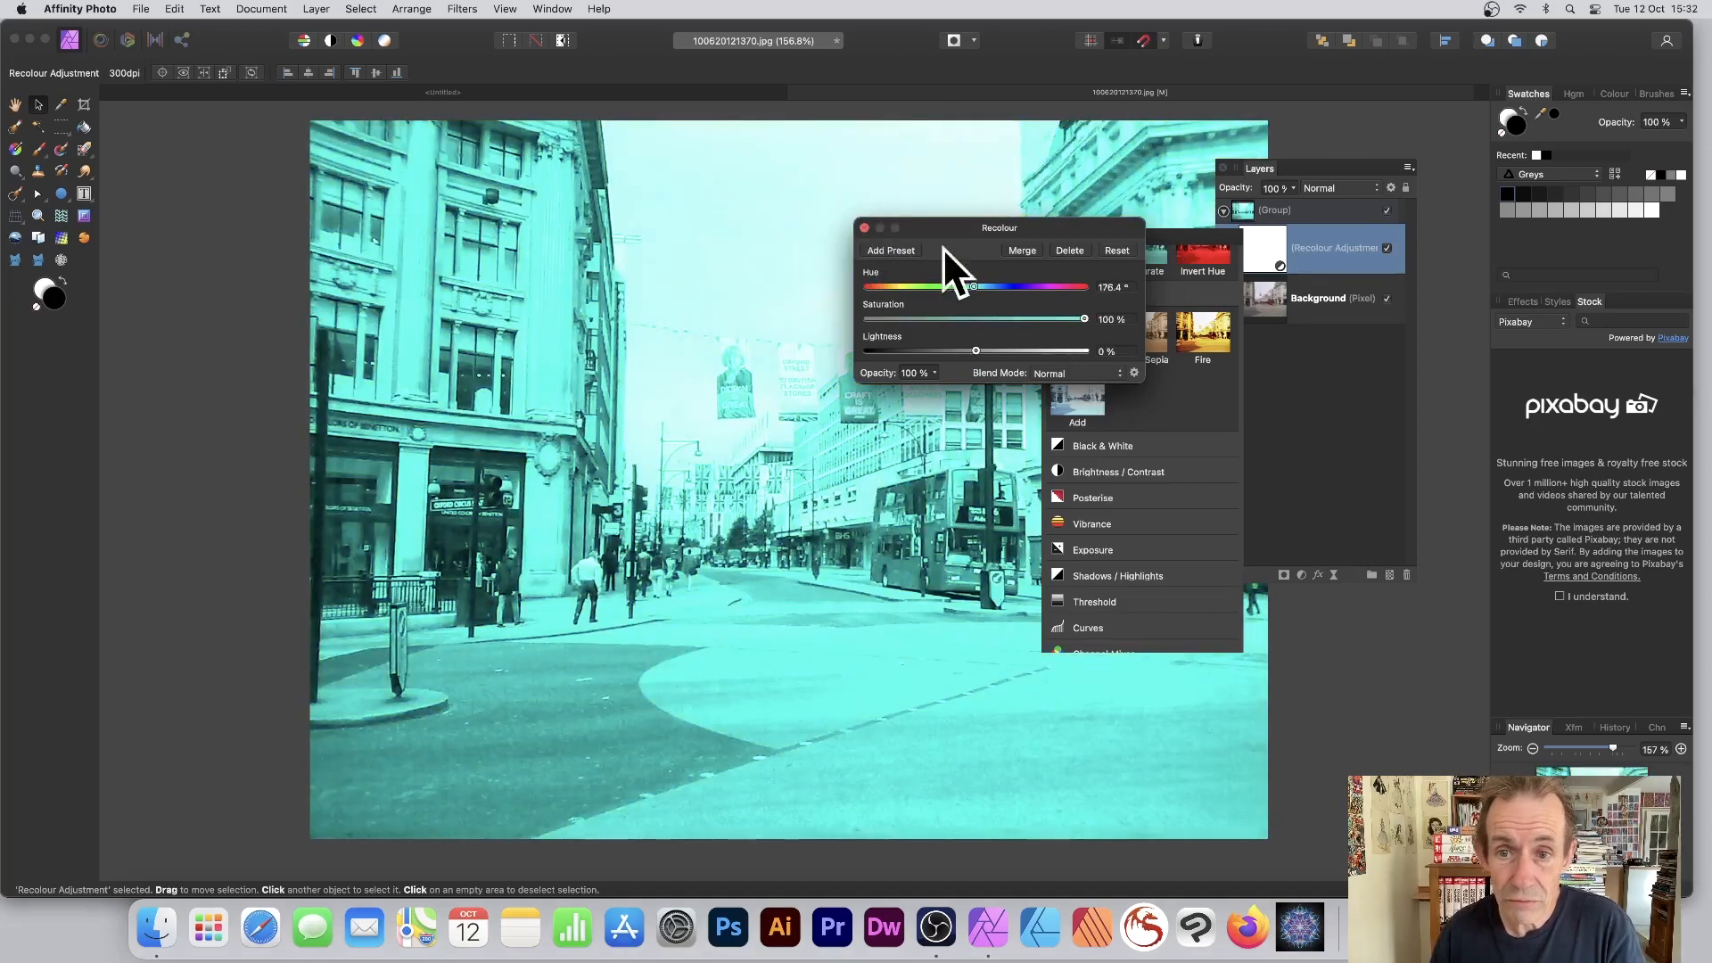
click(892, 249)
text(Blue 1)
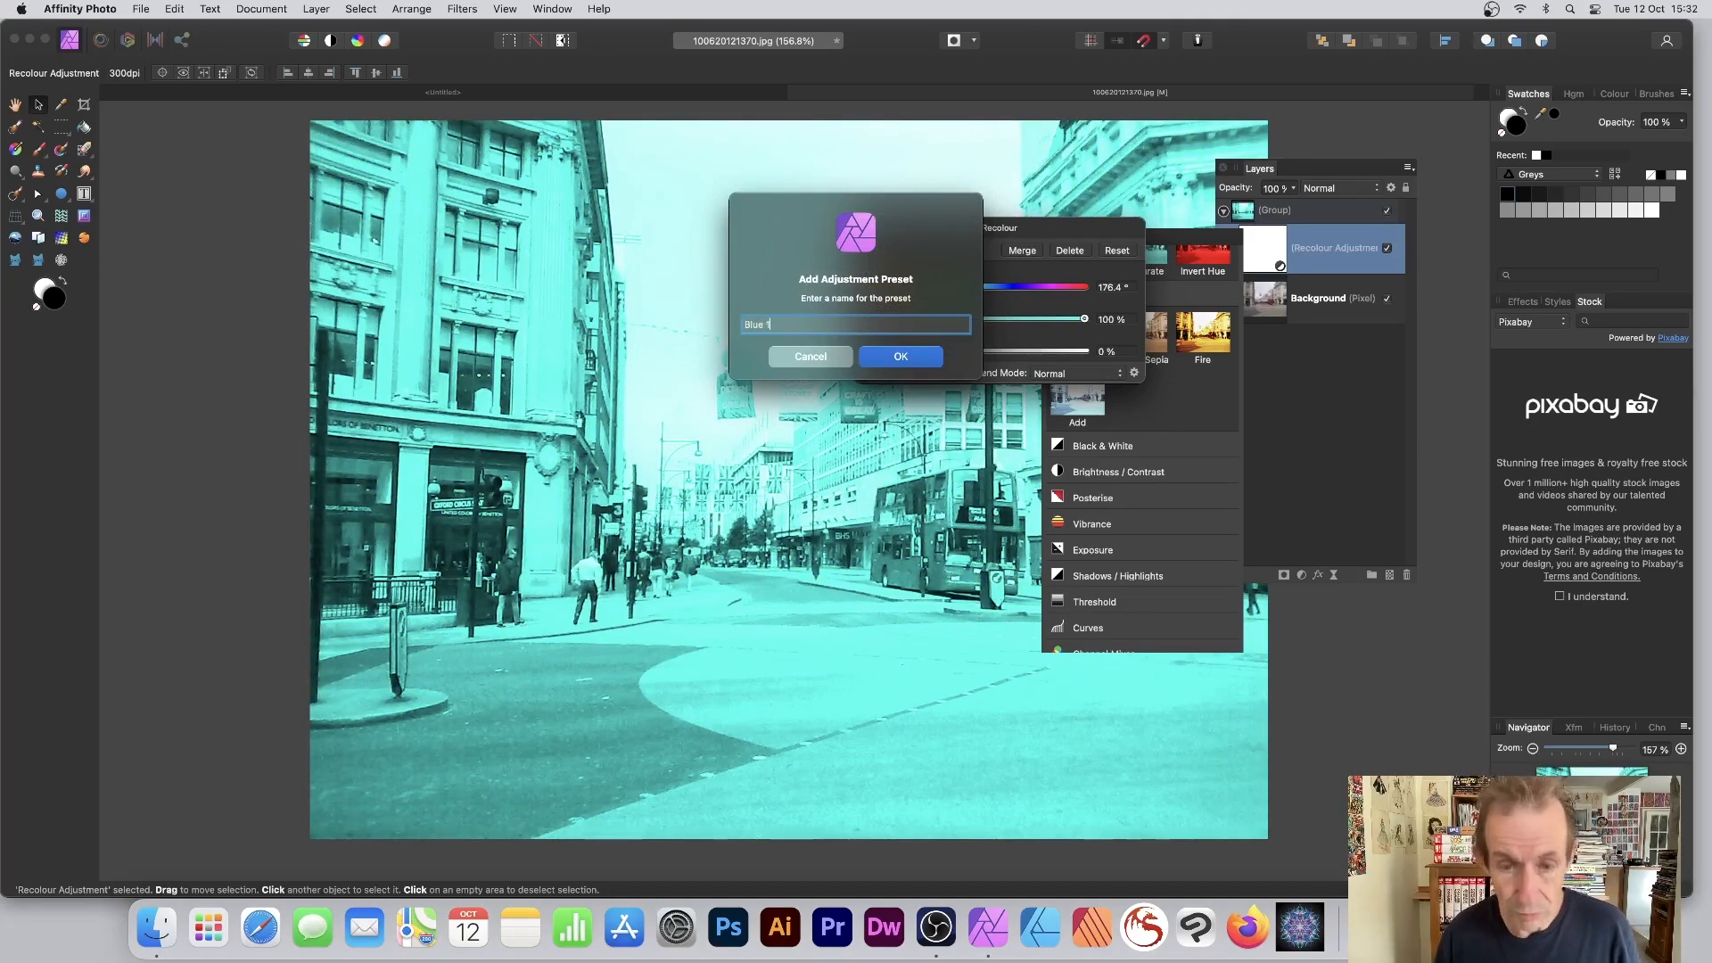
click(904, 350)
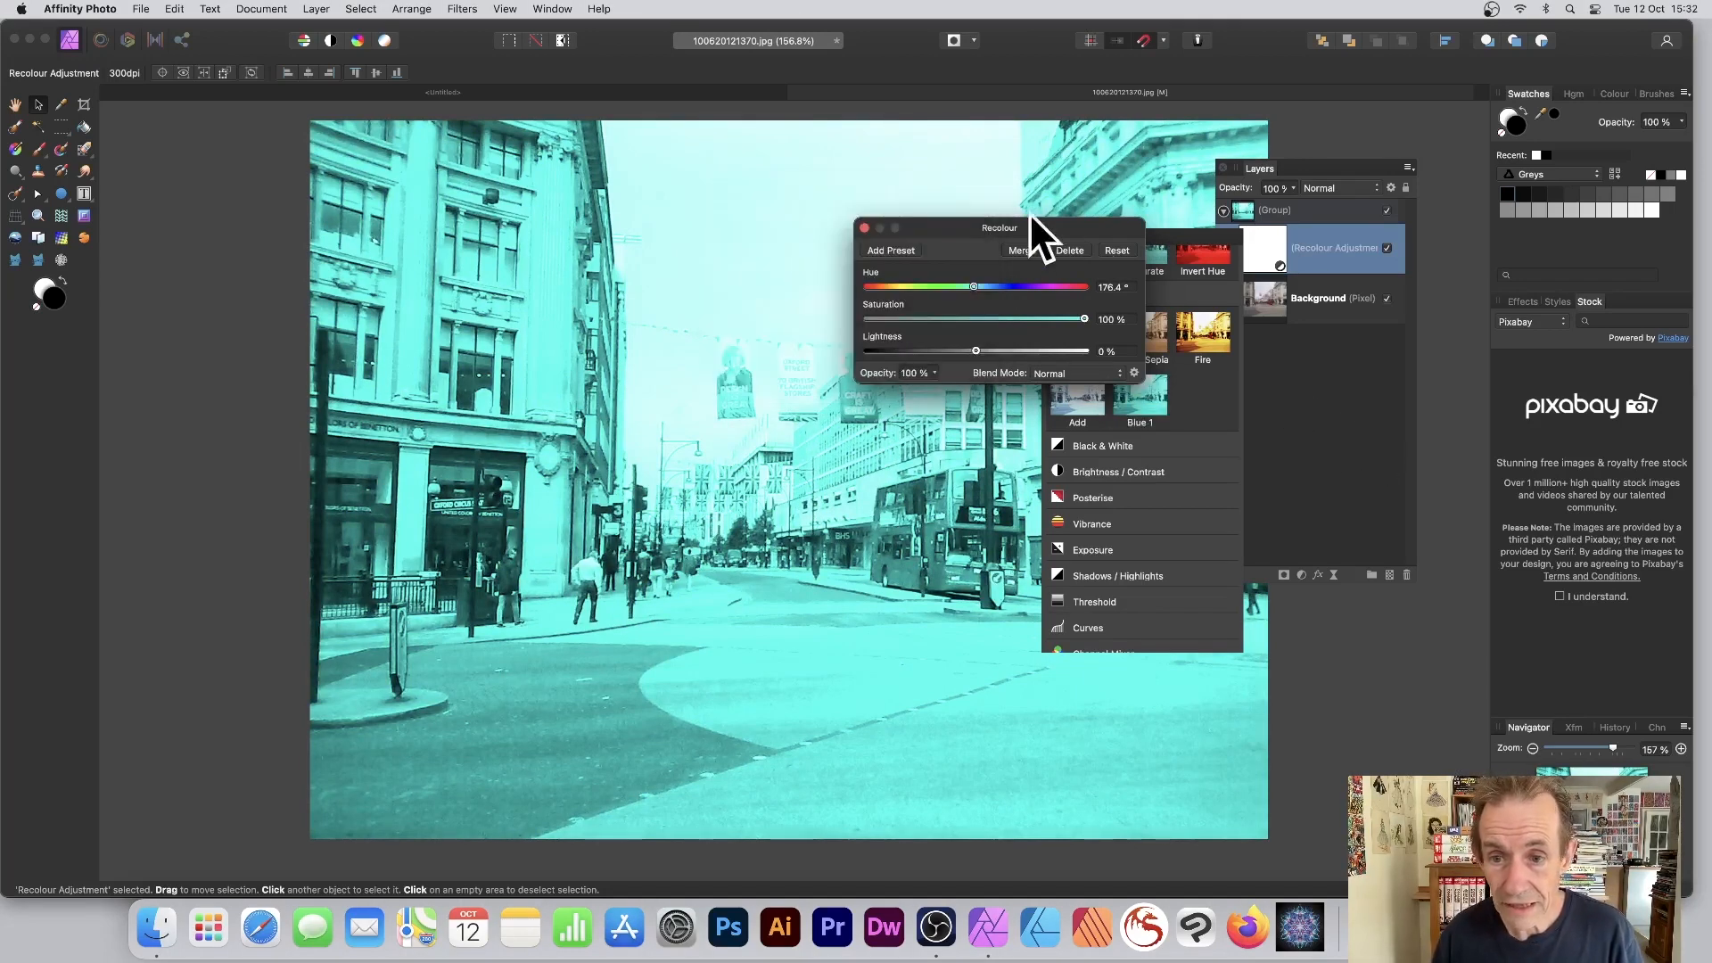
Step: In the Recolour adjustment's blend options, pull the source layer range curve down to about 35 % output at 54 % input, and close both dialogs
click(1134, 373)
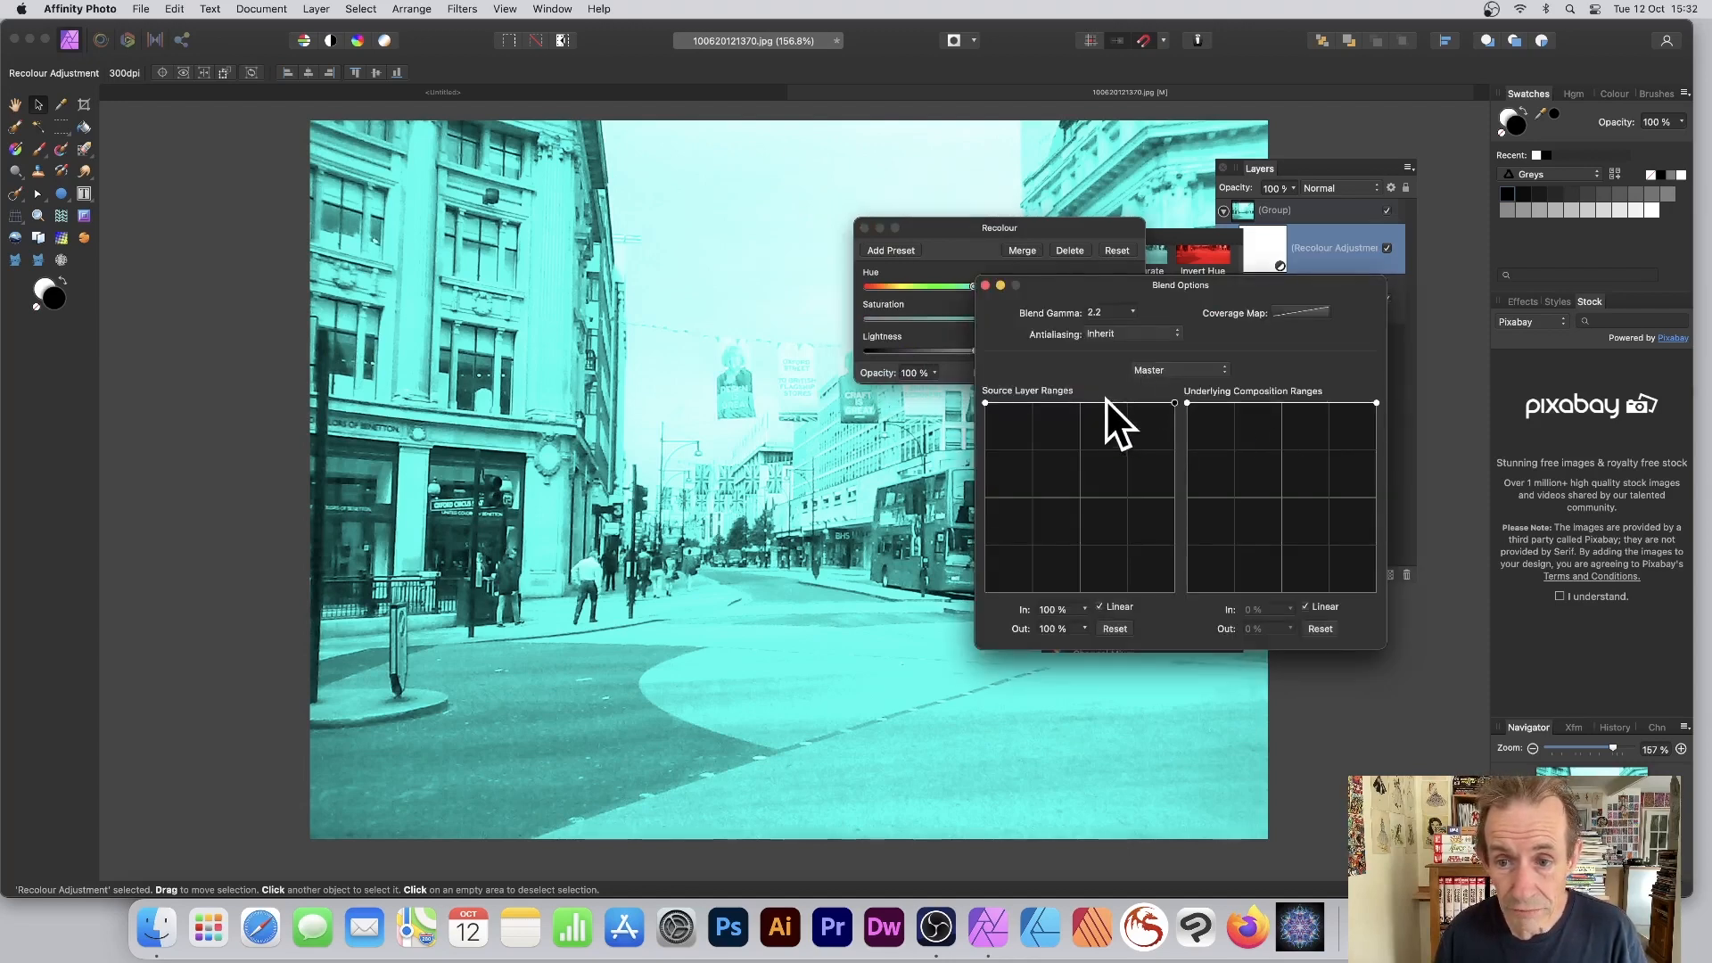
drag(1109, 403, 1088, 526)
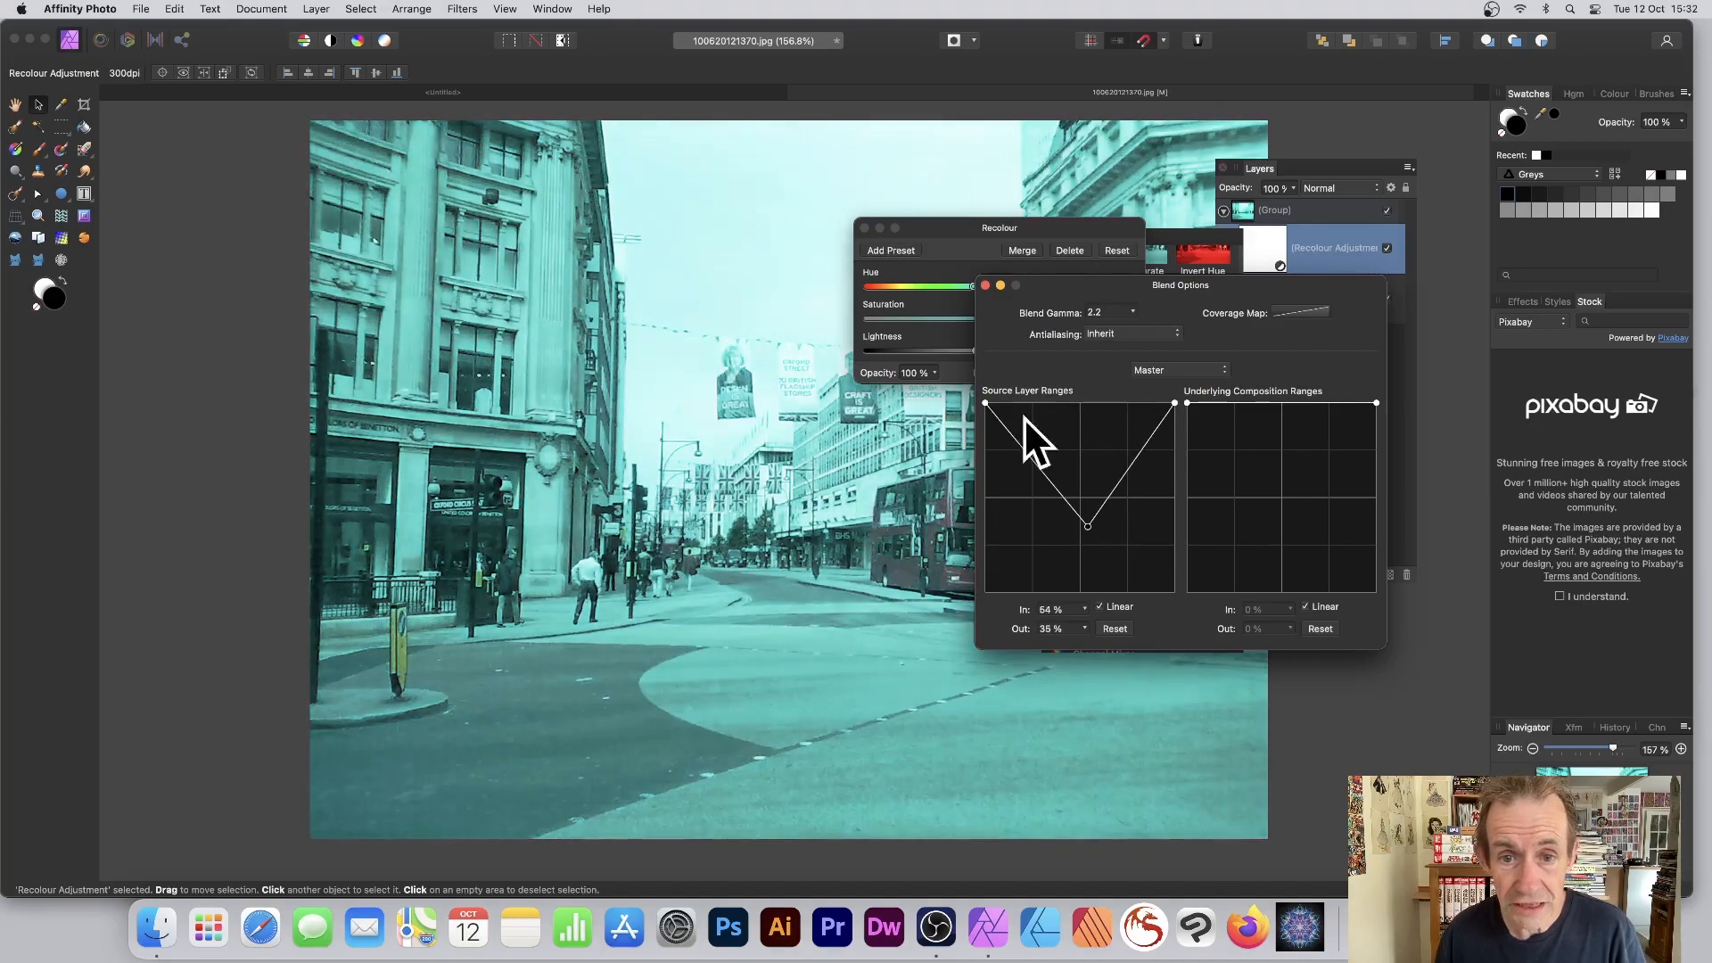
click(986, 285)
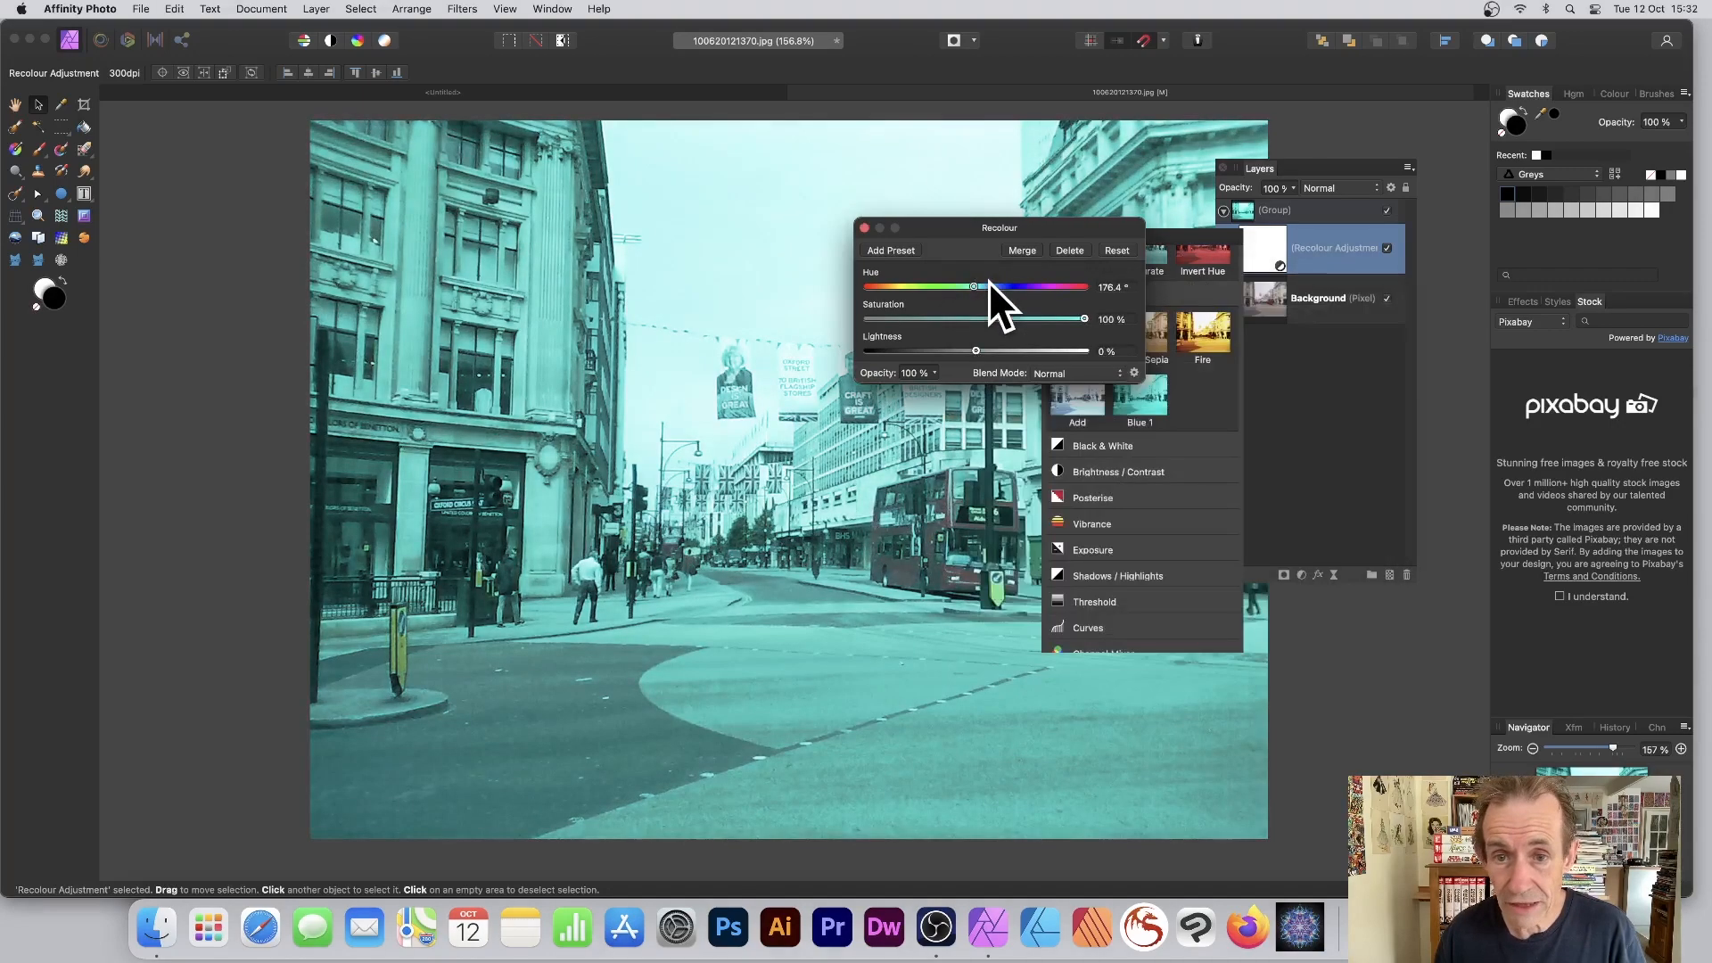
click(863, 228)
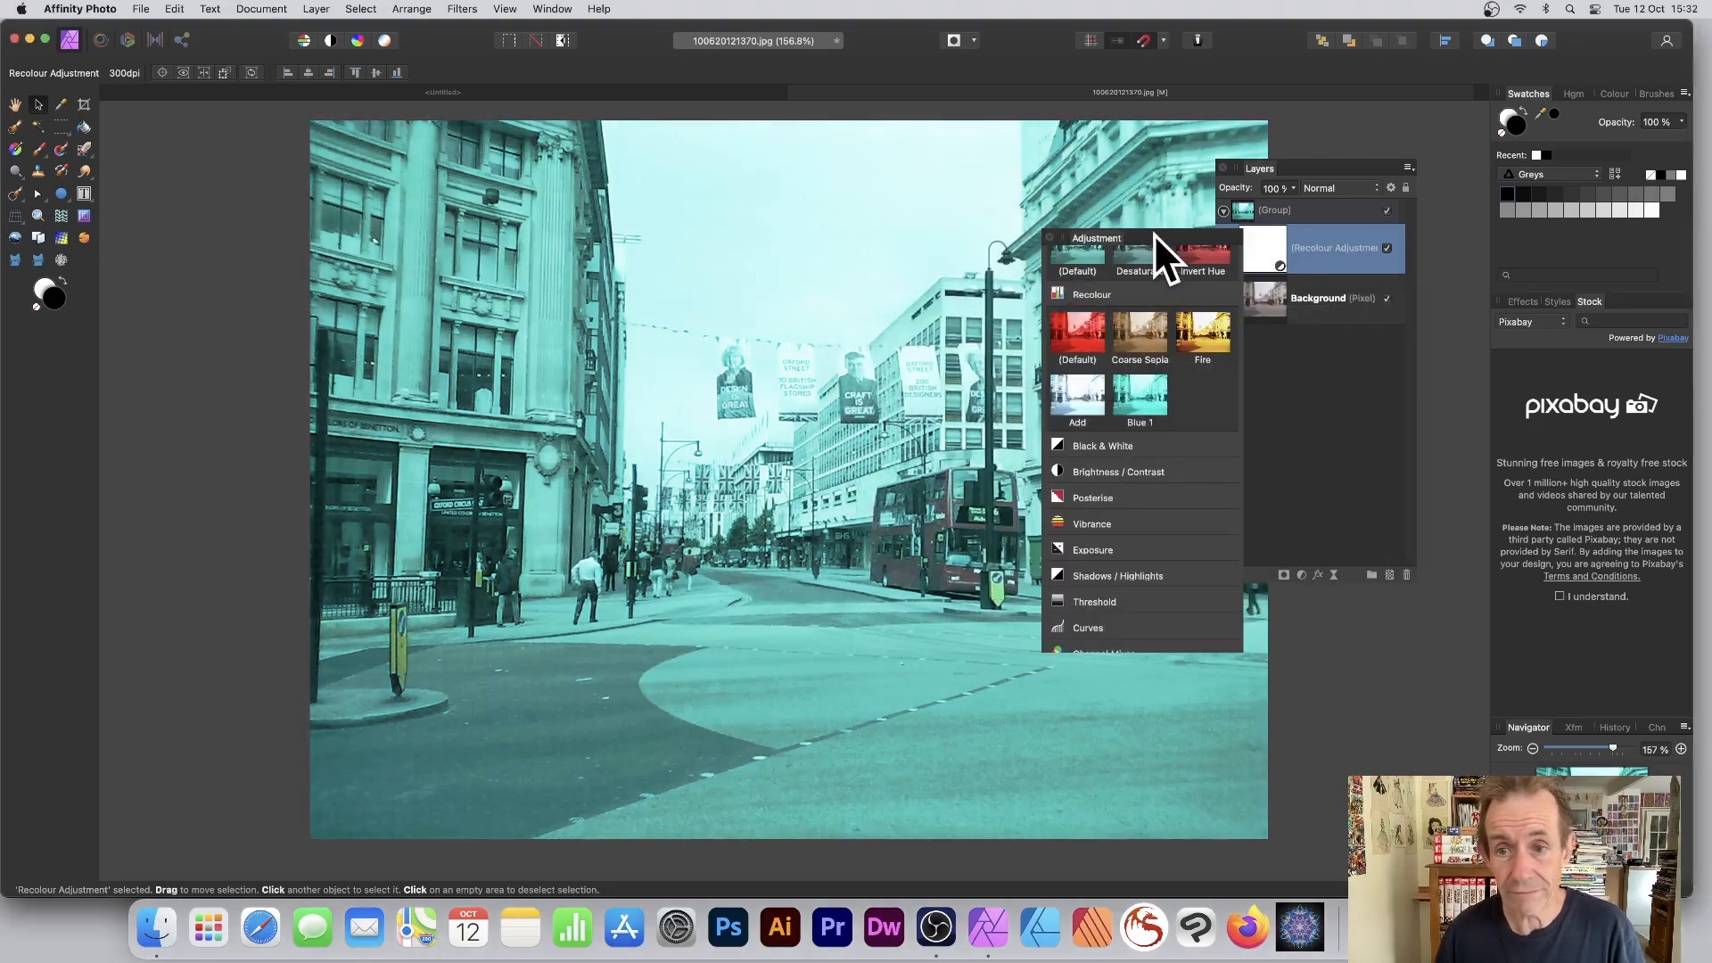
Step: Hide and show the Recolour adjustment layer to compare the photo with and without it
click(1253, 250)
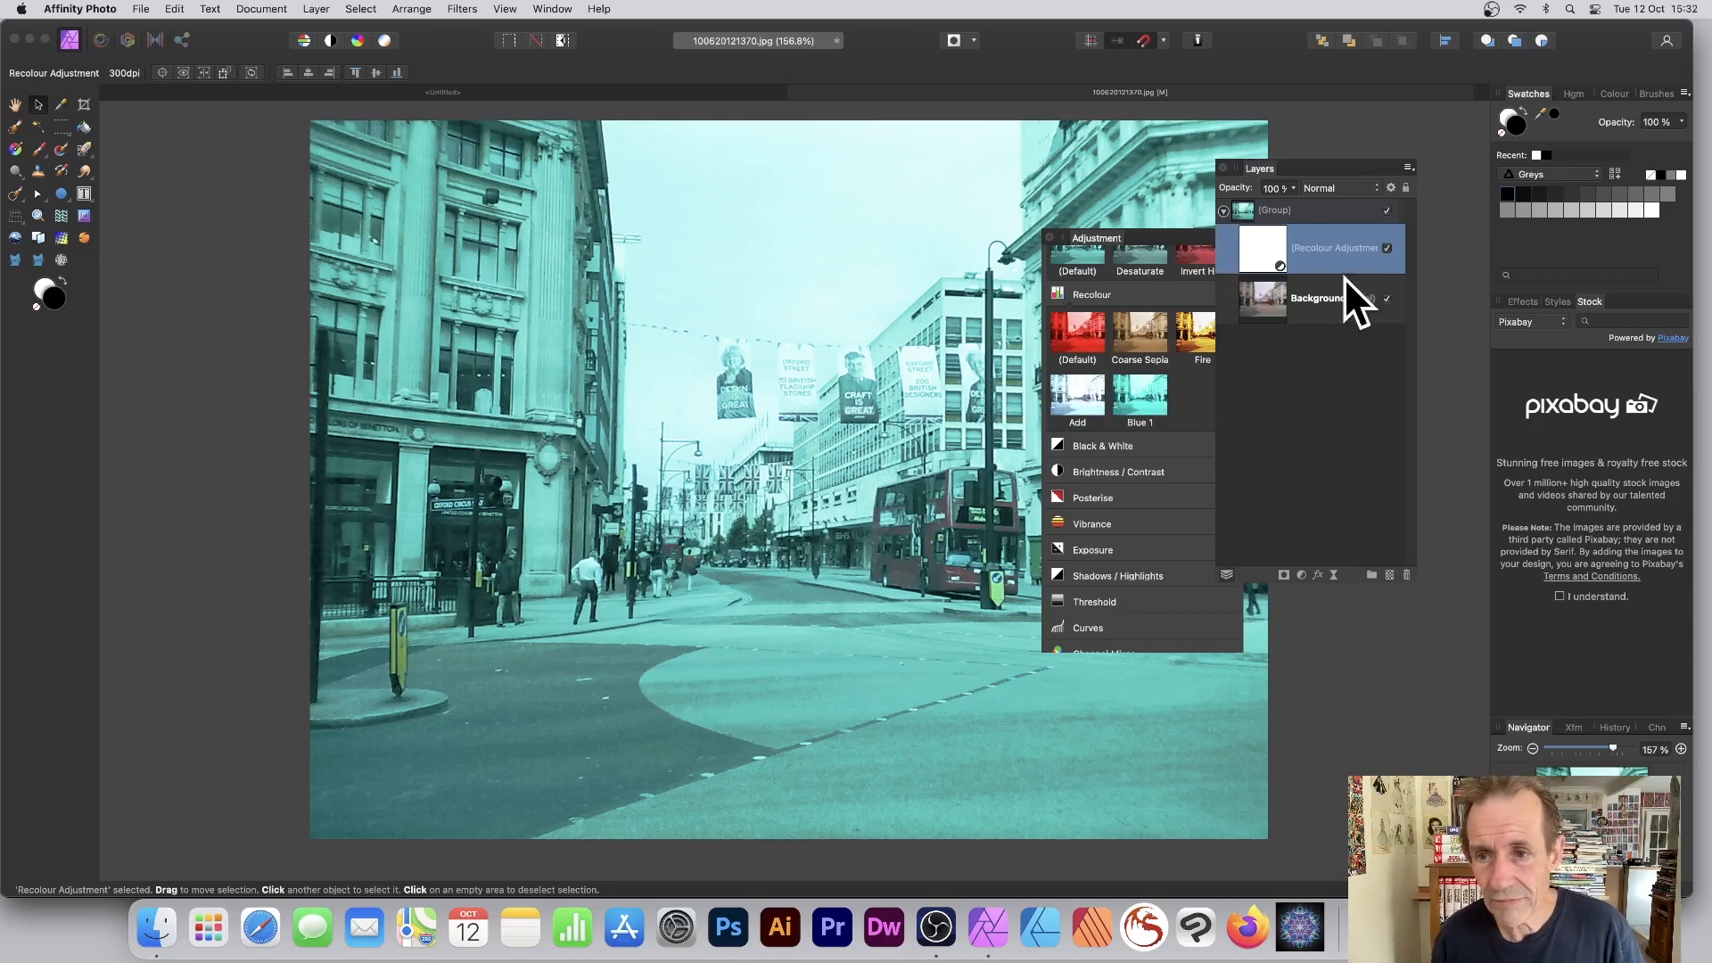
click(1389, 249)
click(1389, 249)
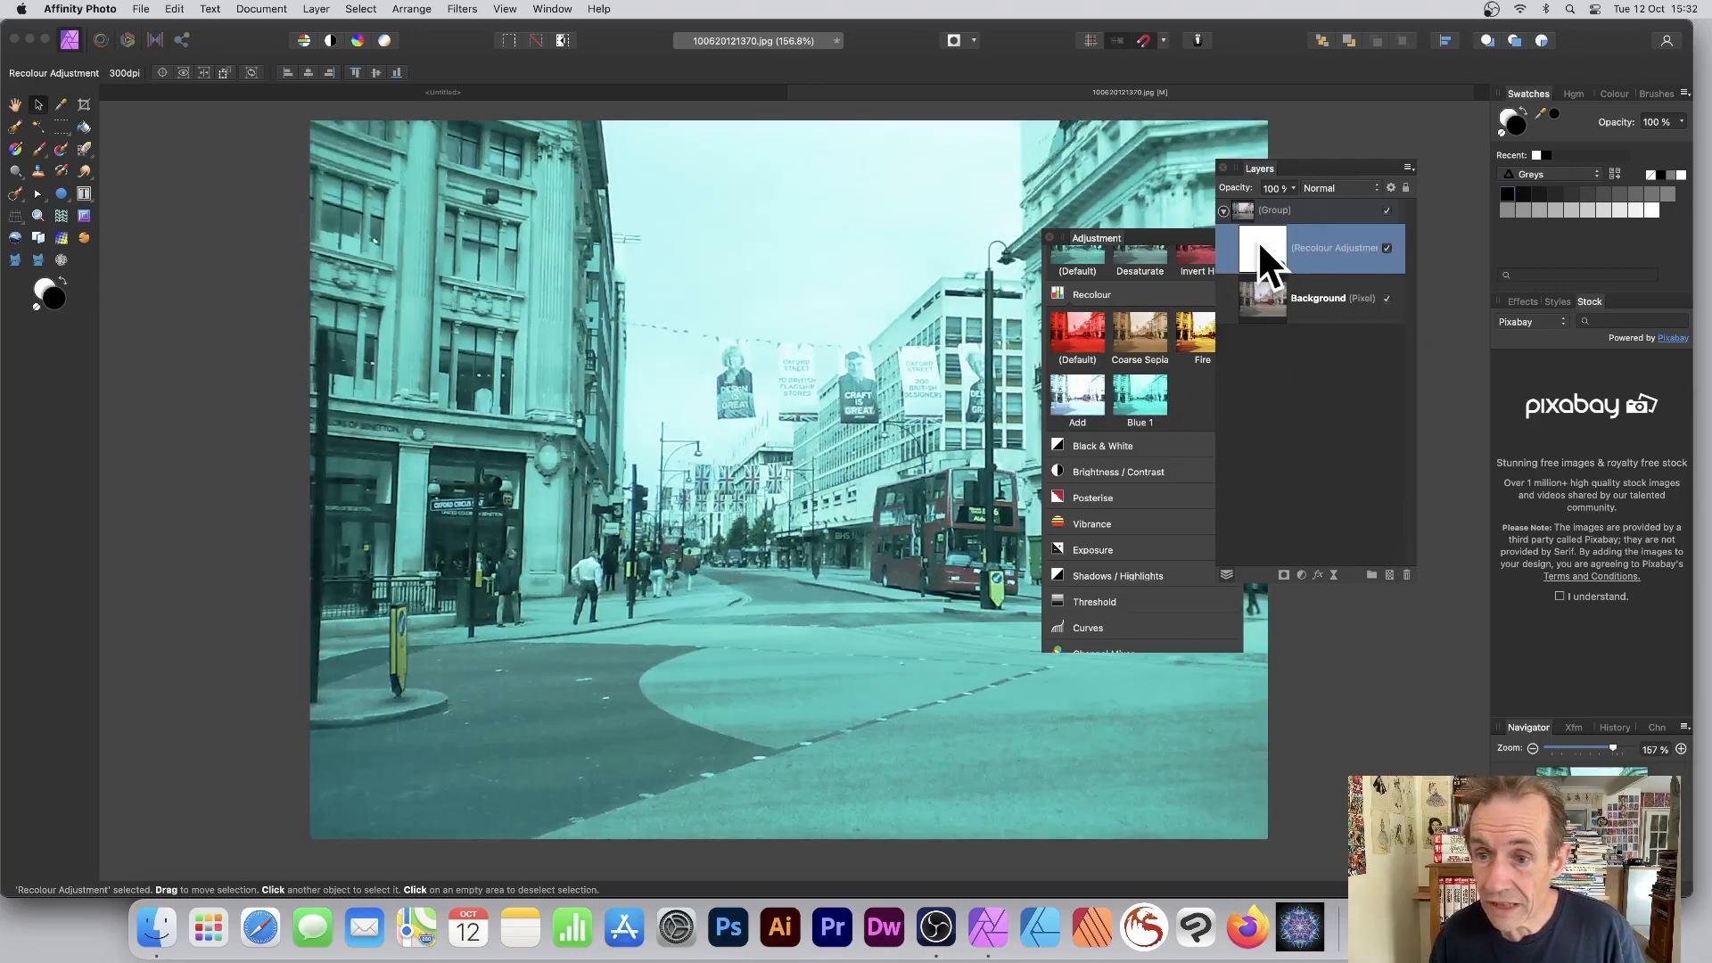
Step: Move the Recolour adjustment below the Background layer in the group, and delete the adjustment layer
drag(1266, 258, 1261, 317)
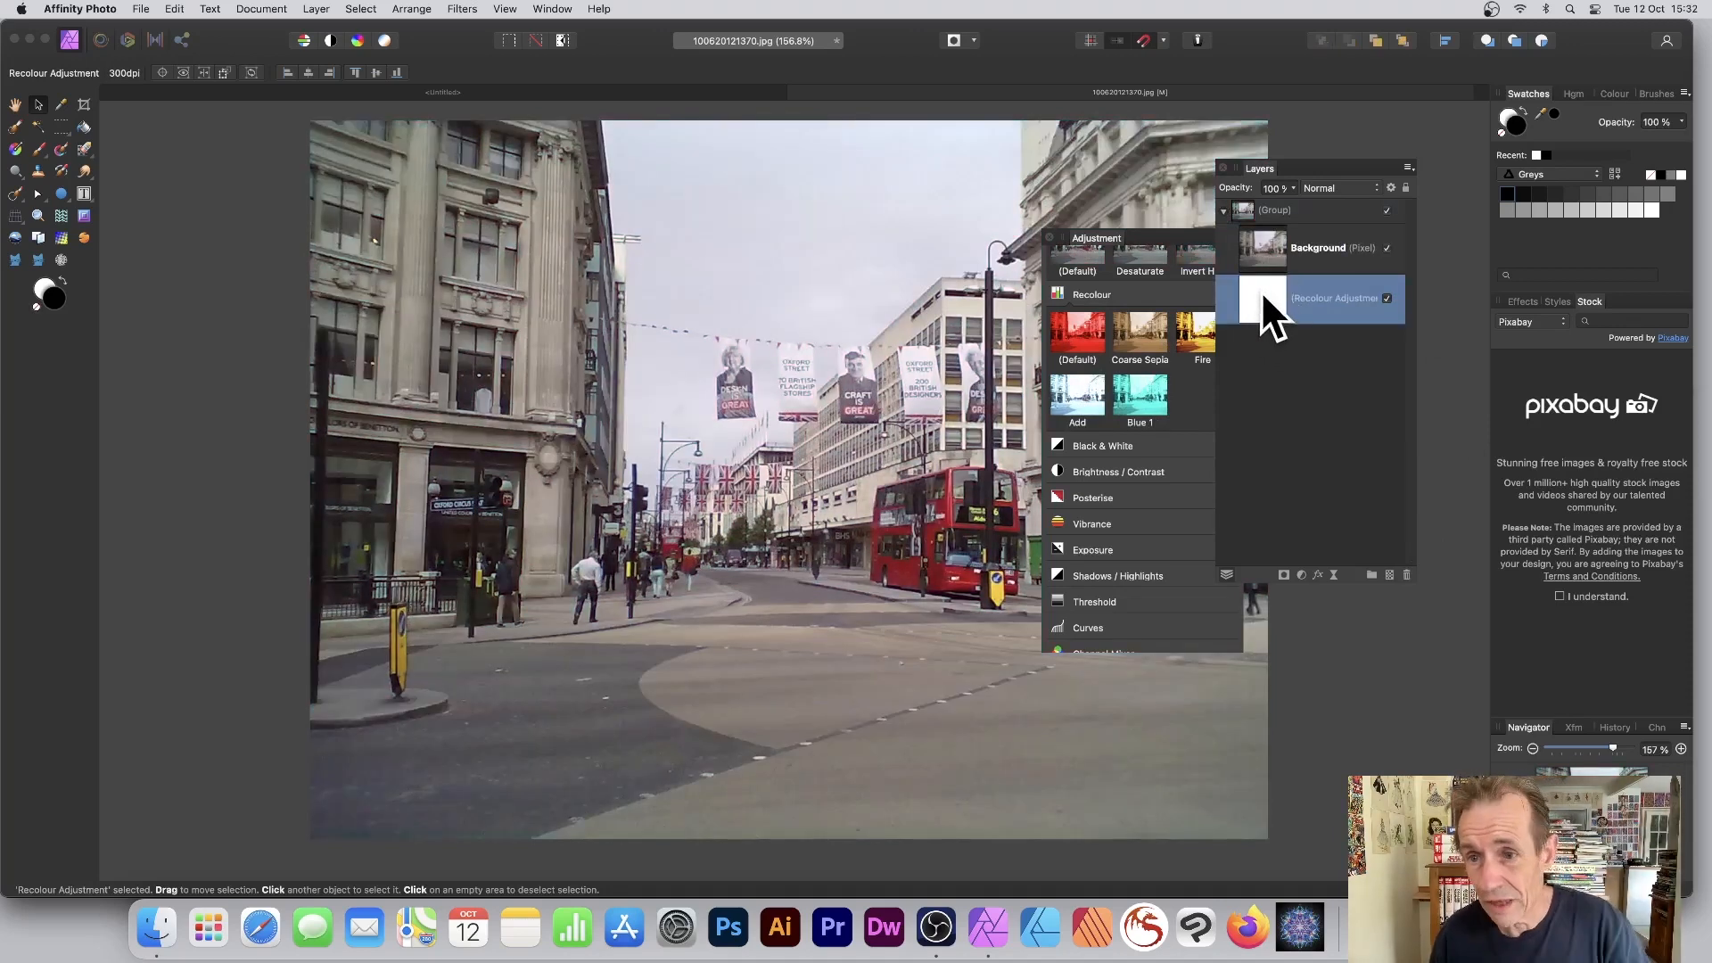
mouse_move(1261, 291)
mouse_down()
mouse_move(1250, 217)
mouse_move(1250, 318)
mouse_up()
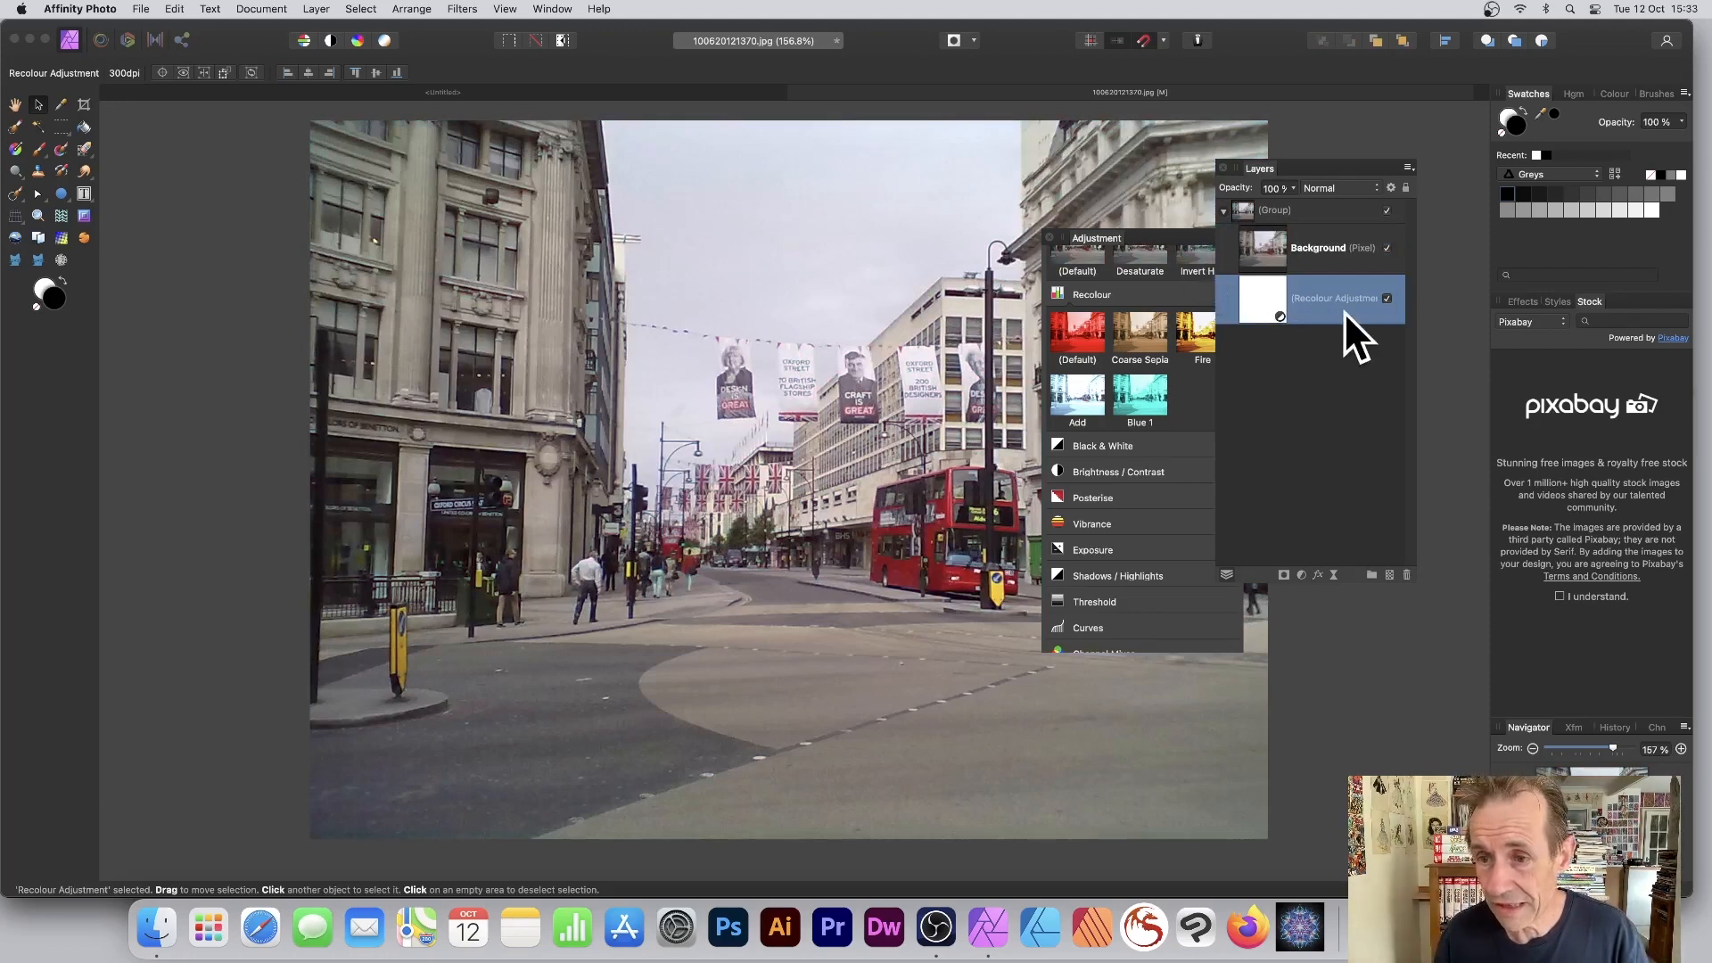
click(1407, 575)
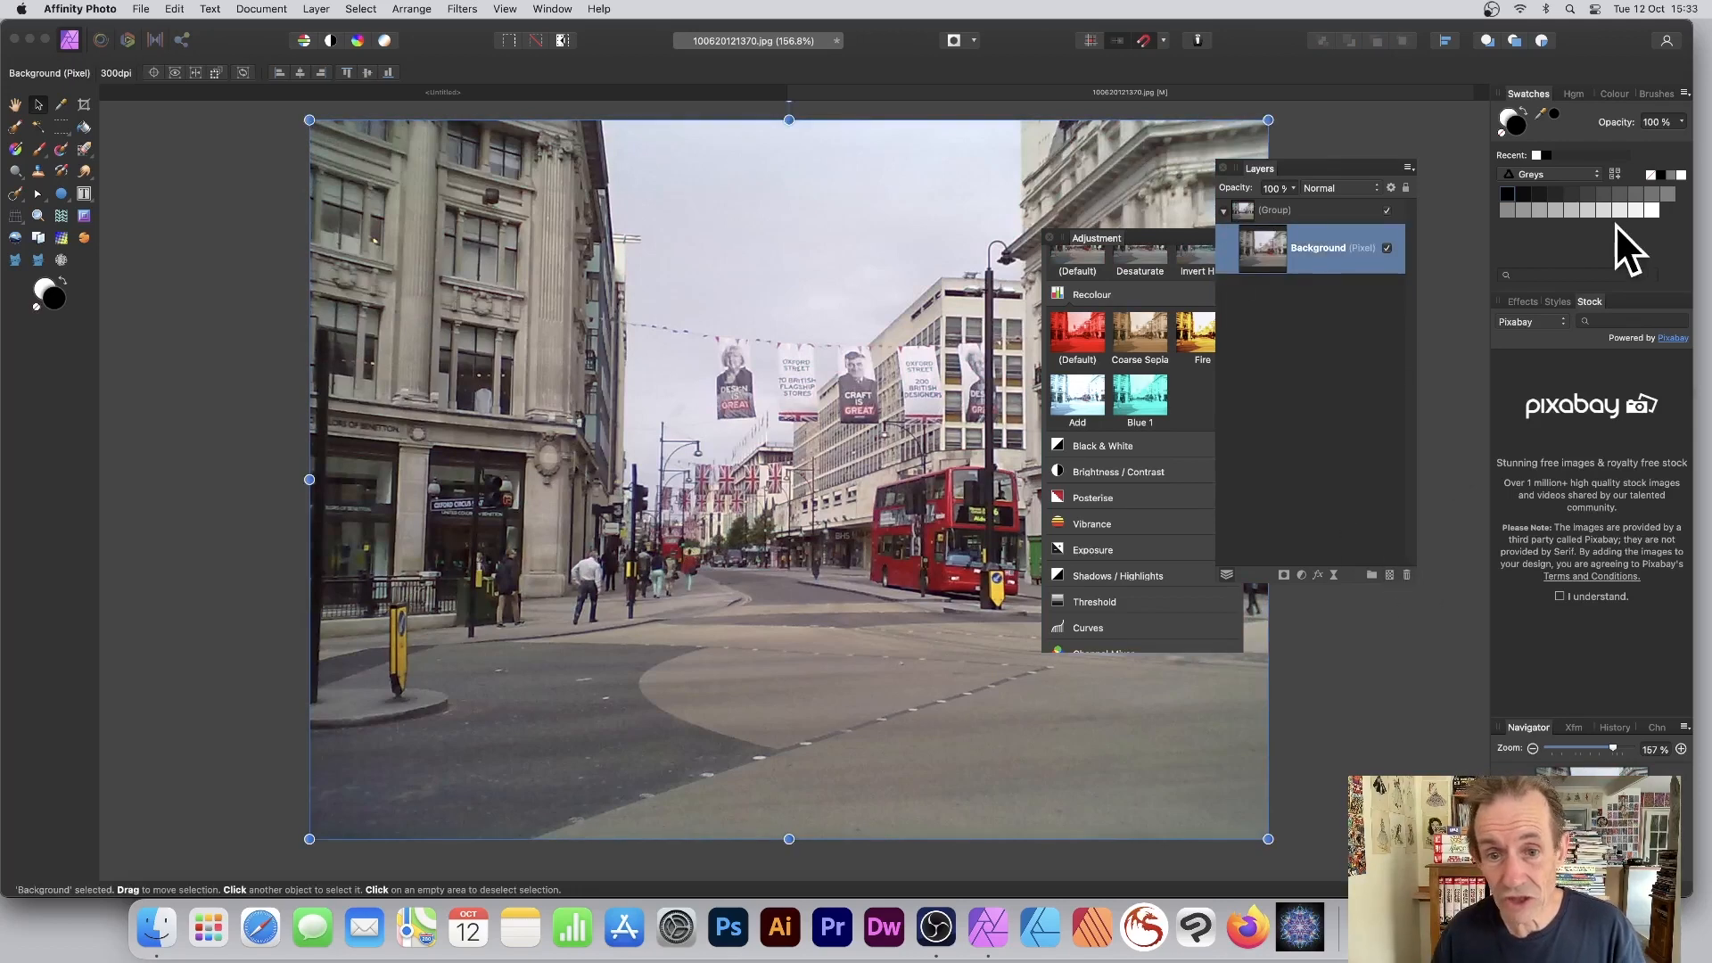
Step: Rearrange the floating Adjustment and Layers panels so they sit side by side, and view the available new adjustment layer types
drag(1099, 241, 1468, 218)
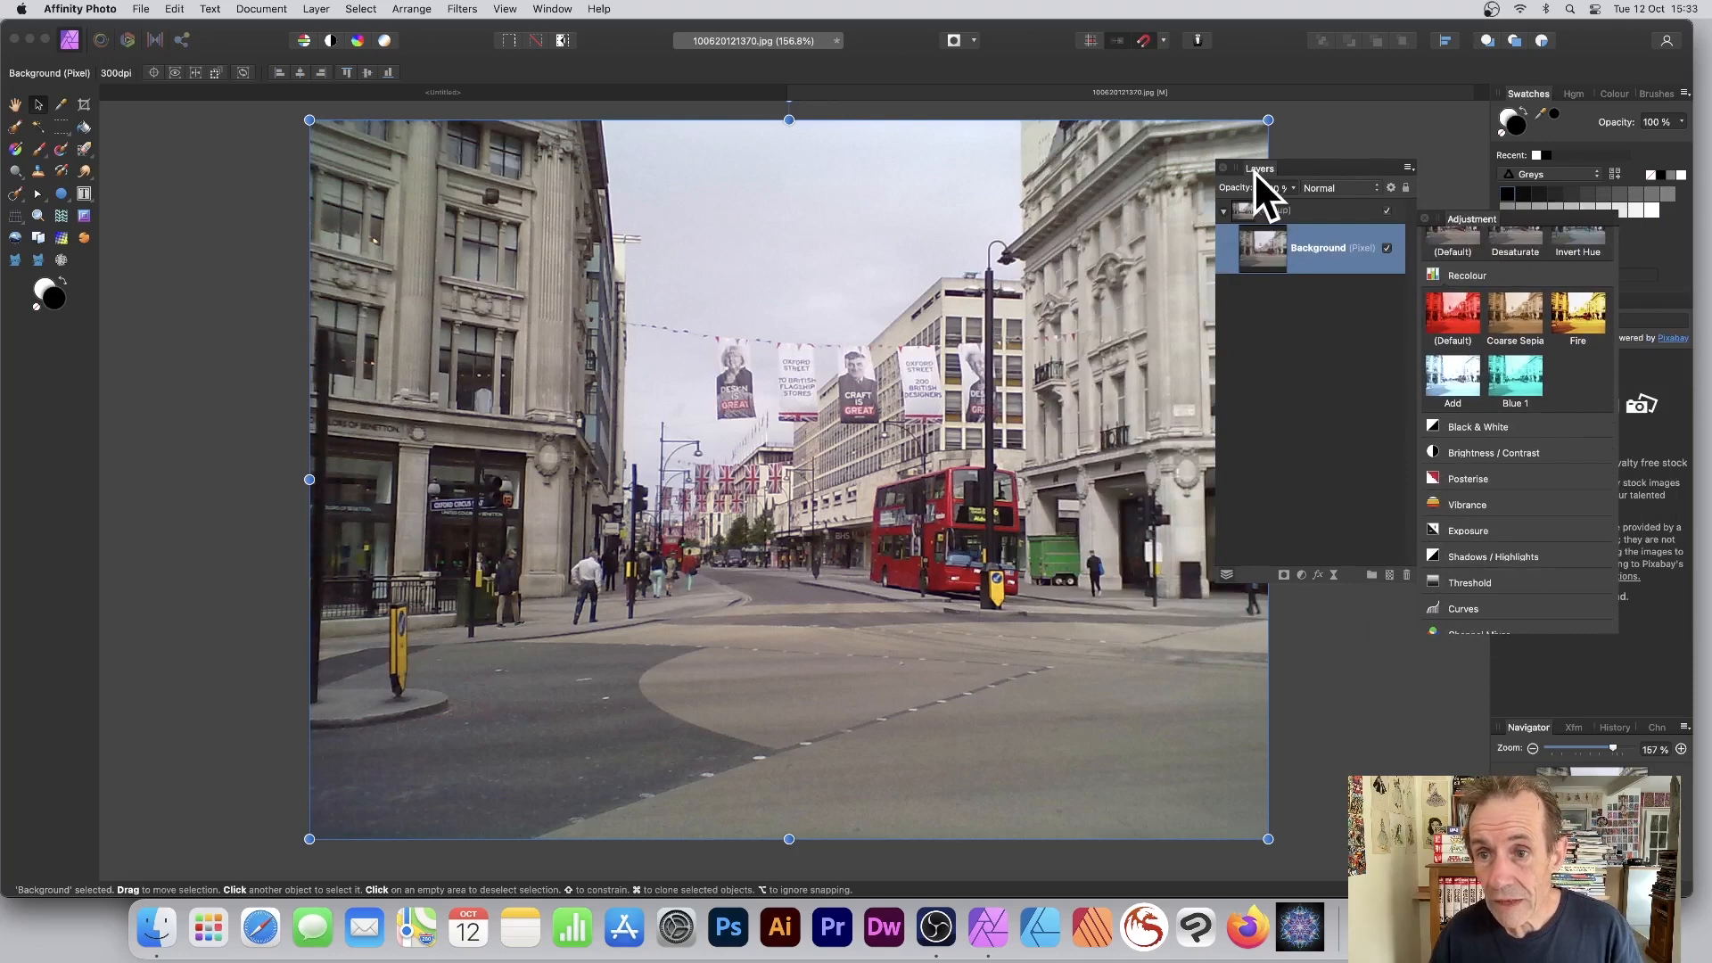
drag(1254, 171, 1196, 153)
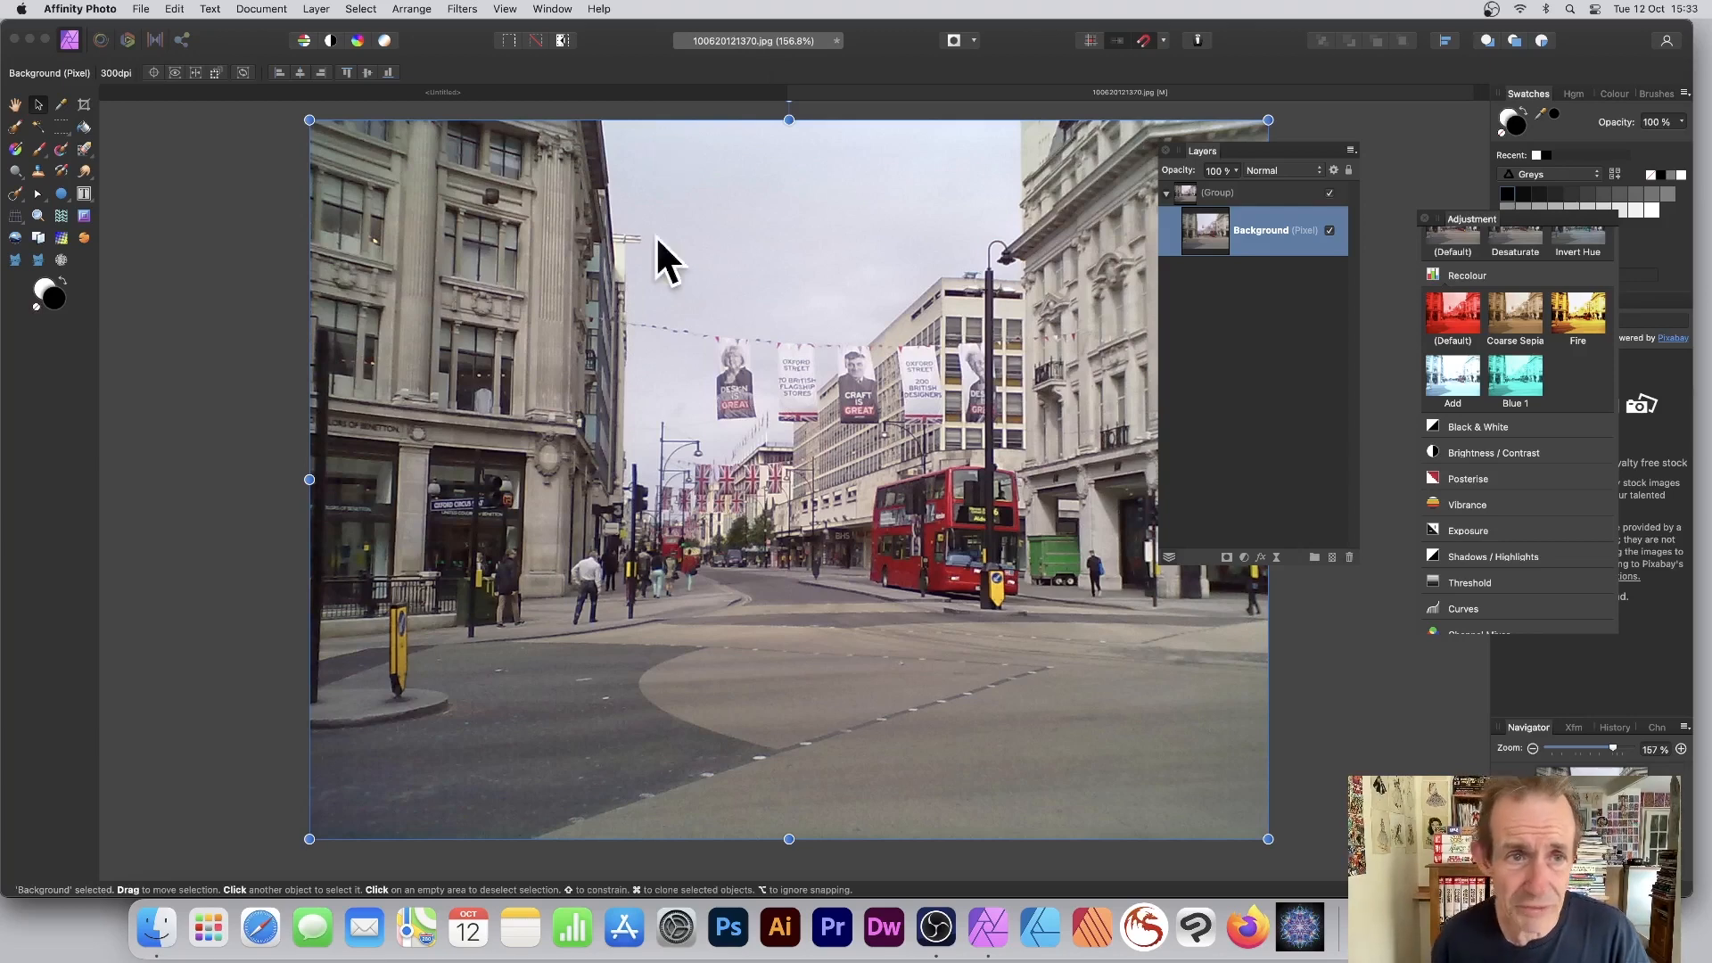
click(323, 9)
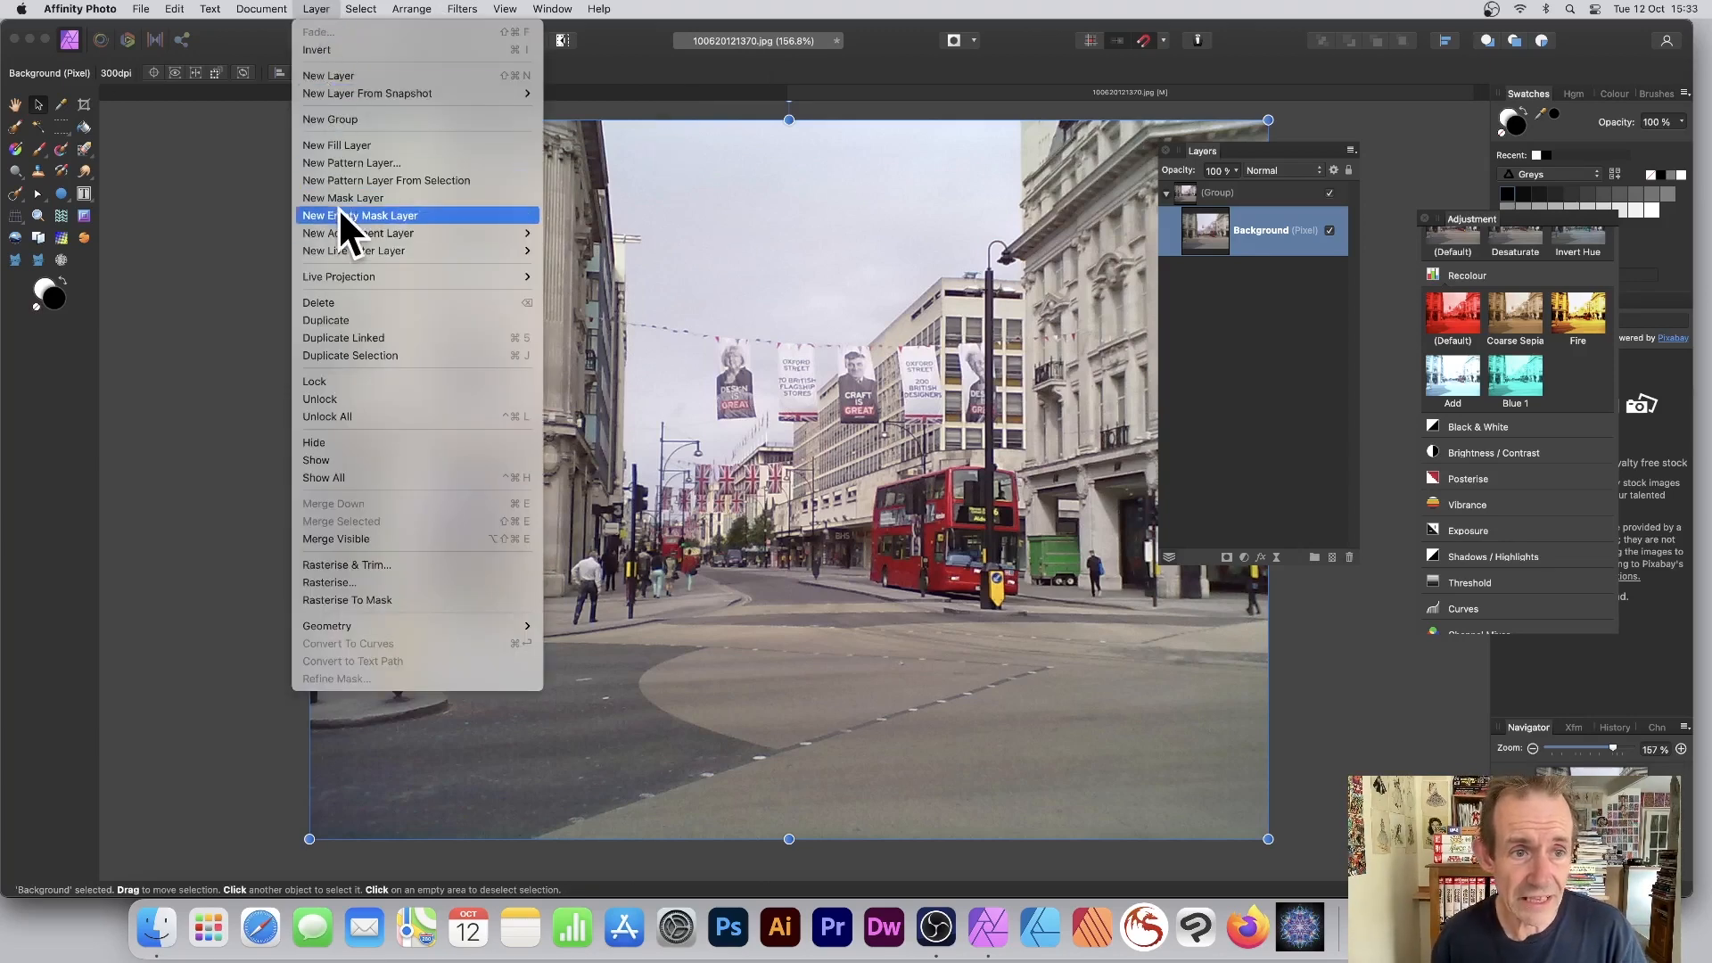
mouse_move(361, 232)
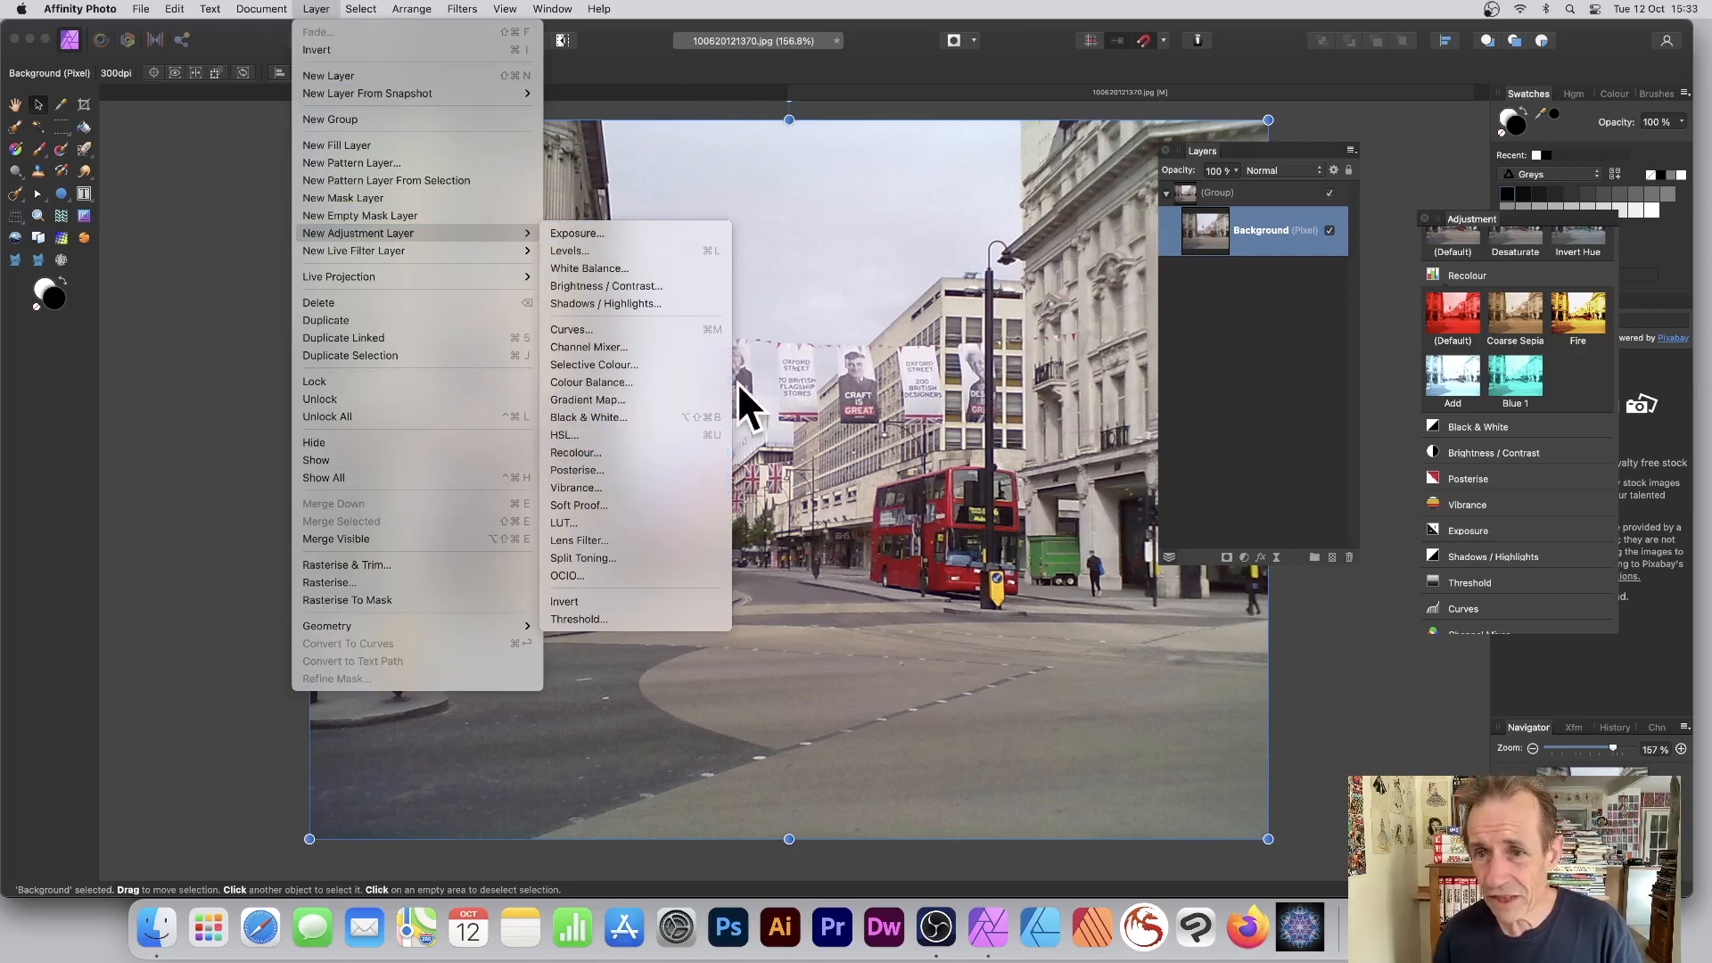
click(1528, 291)
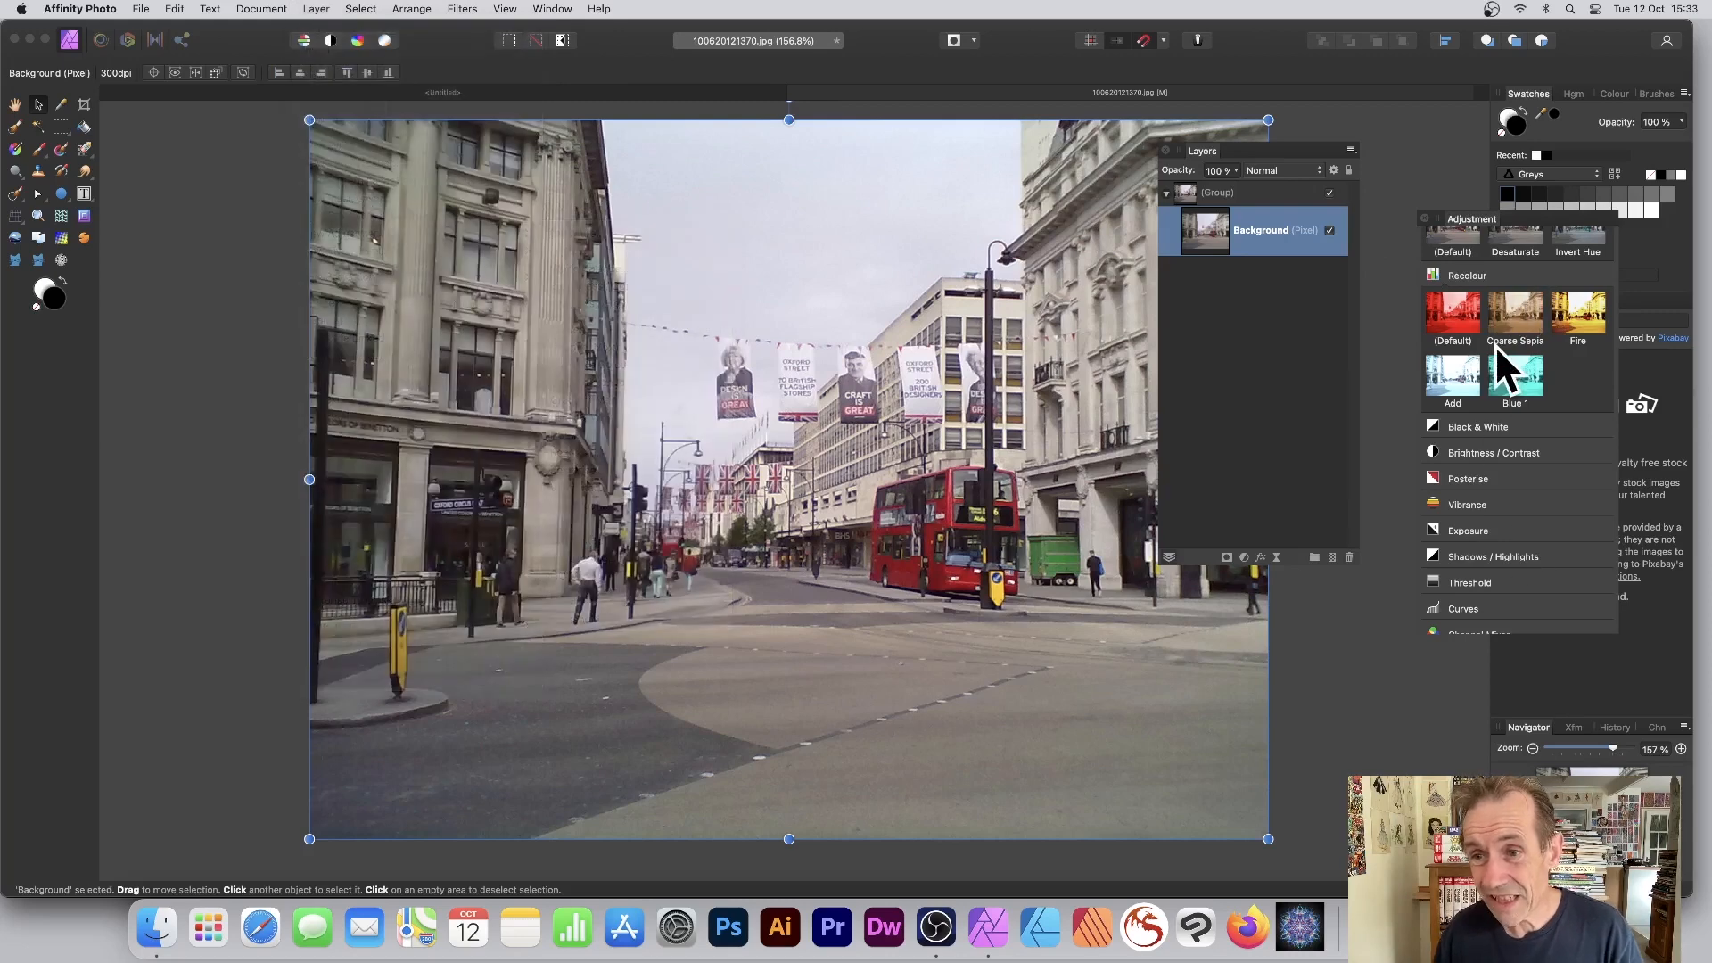
Step: Expand the Threshold and Shadows / Highlights presets, add a default Shadows / Highlights adjustment layer and close its settings
scroll(1556, 470, down, 4)
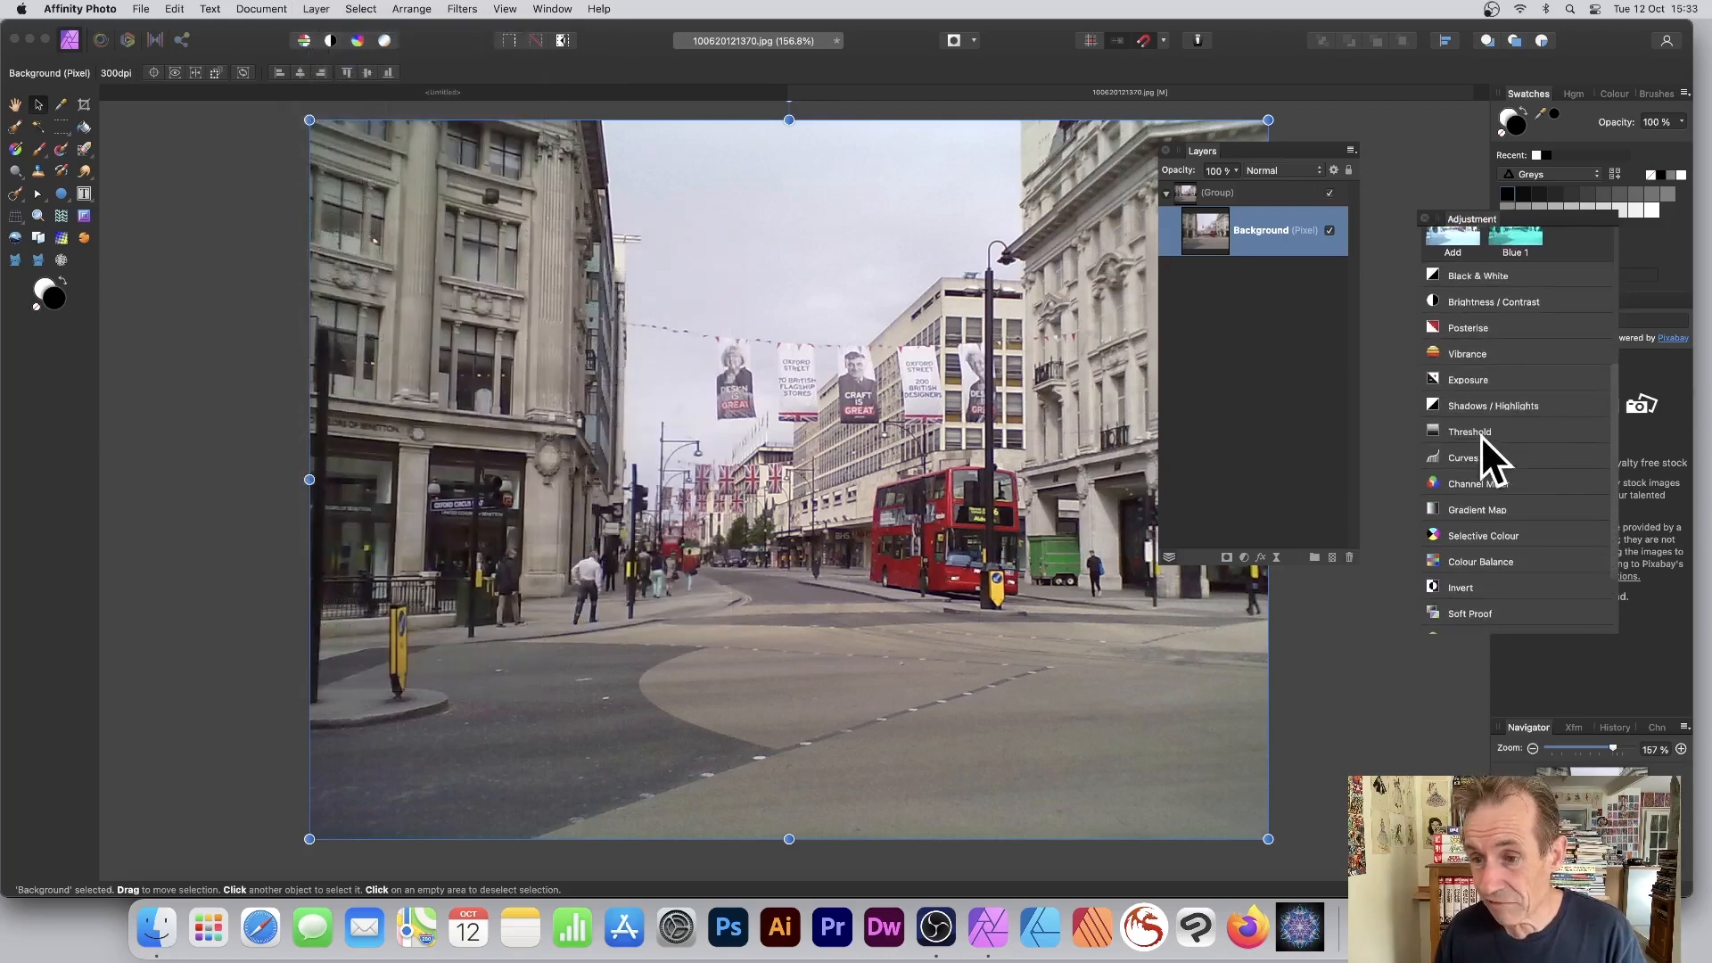
click(1480, 433)
click(1474, 405)
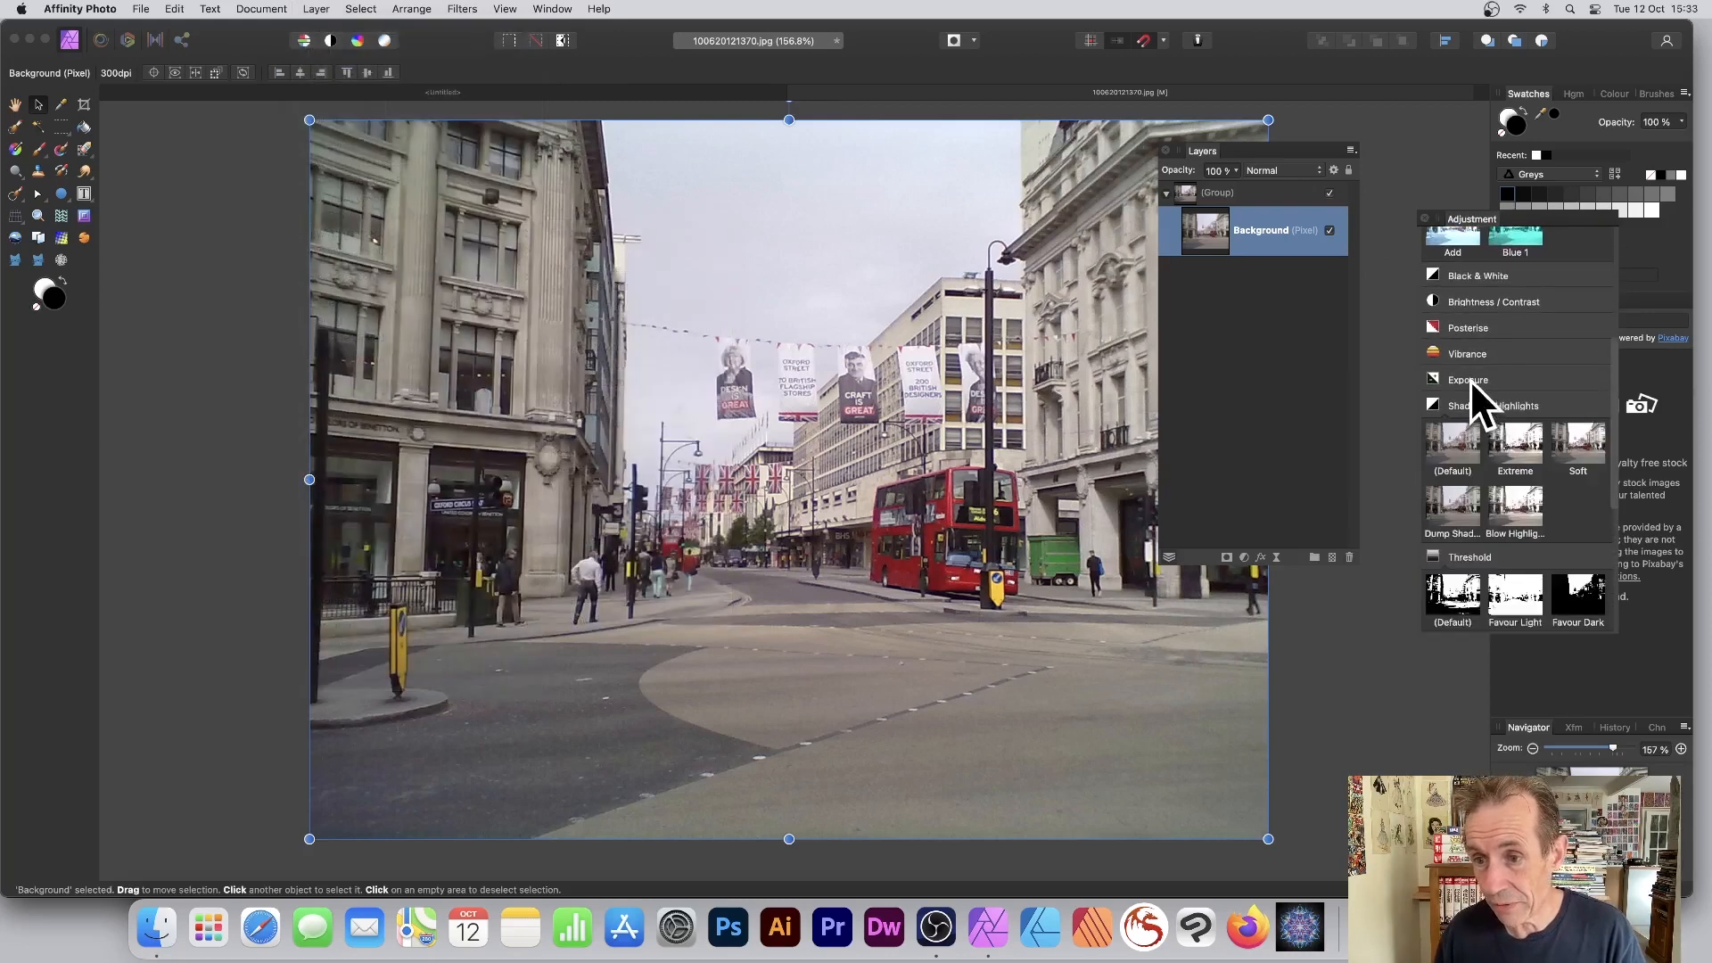
click(1460, 426)
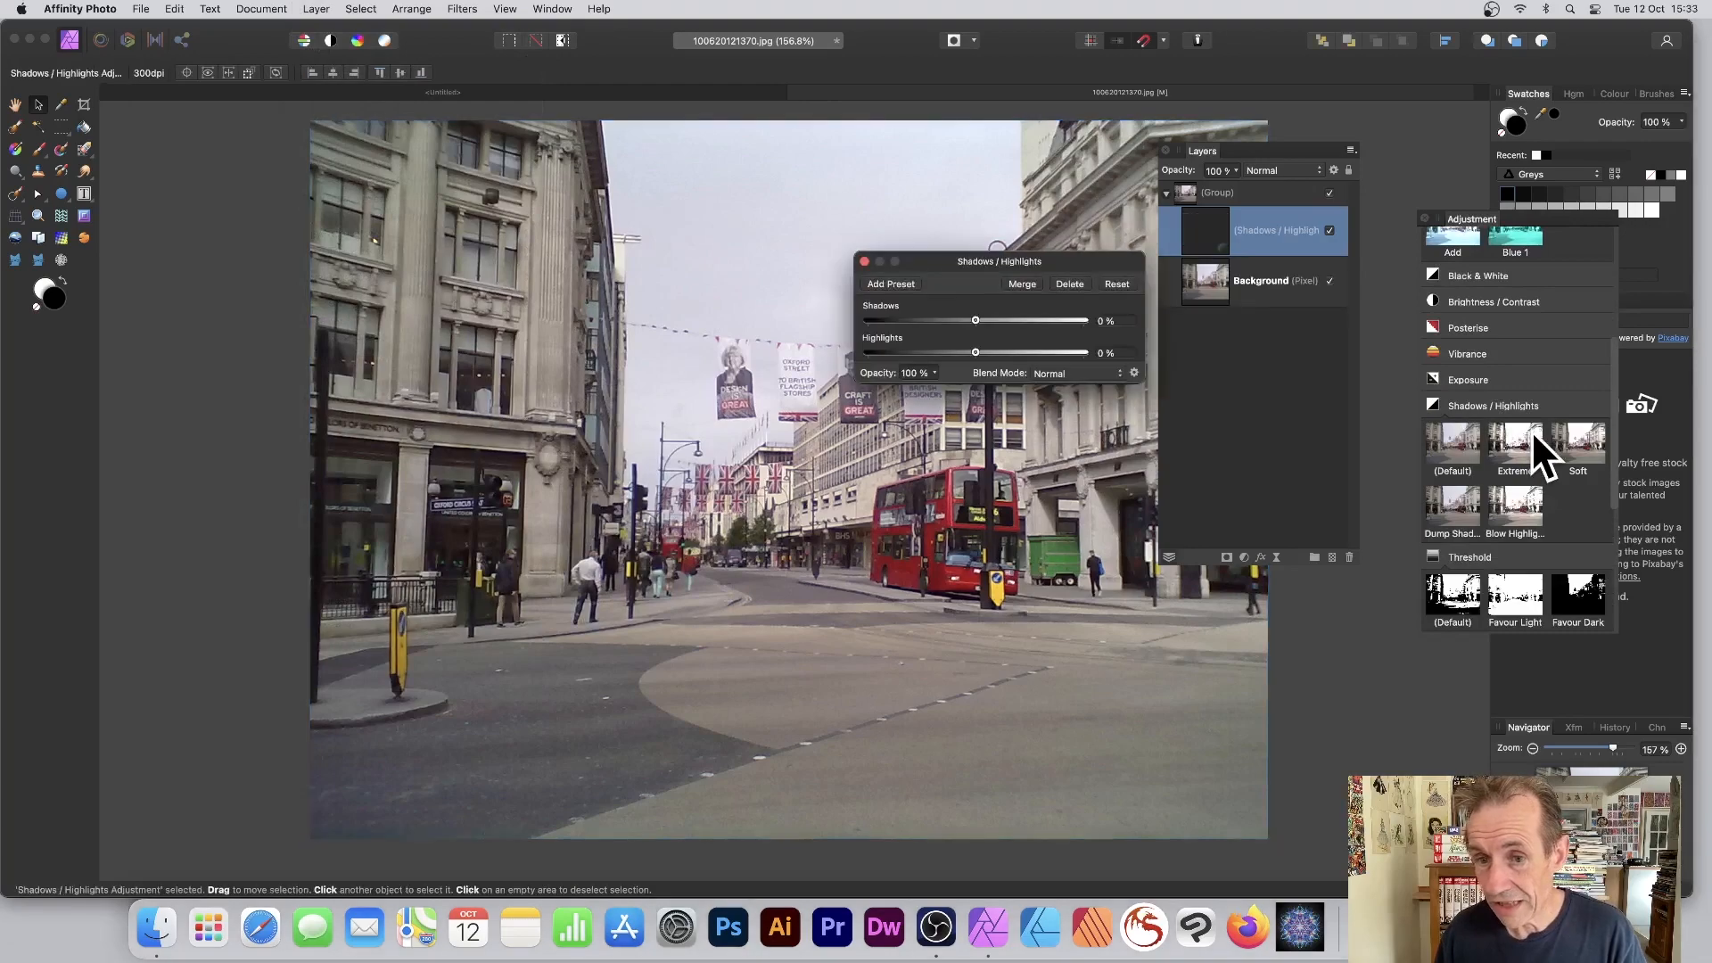
click(864, 261)
Step: Add a Posterise adjustment layer from the Harsh preset and close its settings
click(1458, 328)
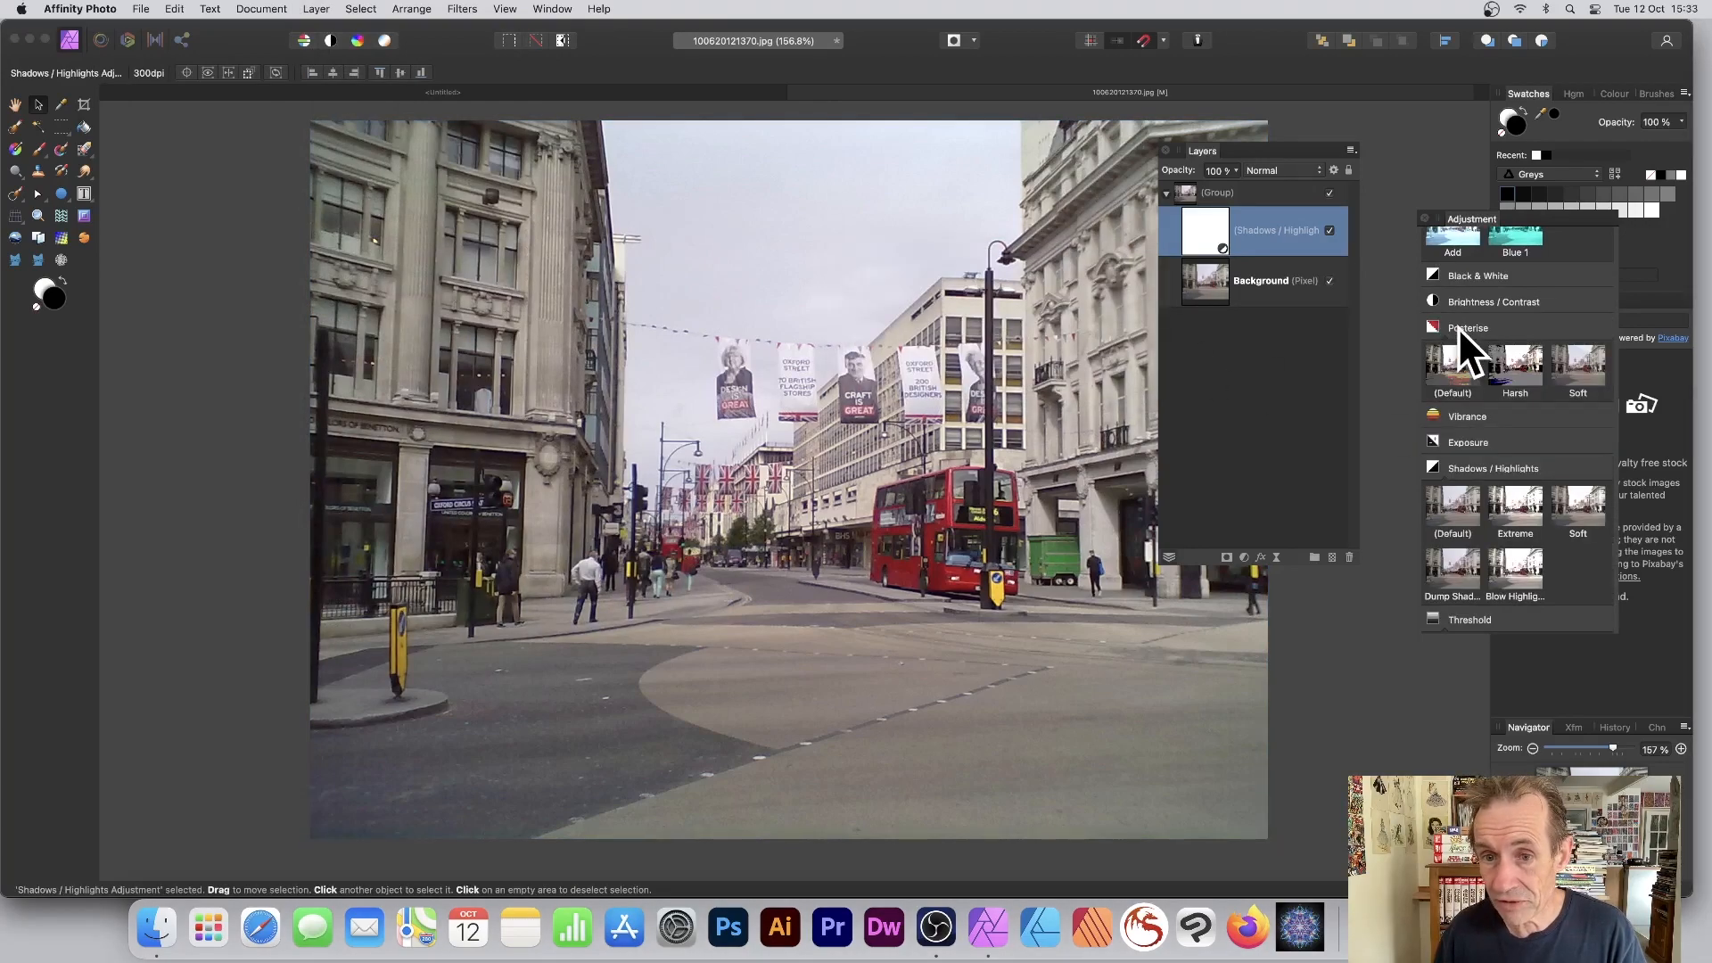
click(1510, 367)
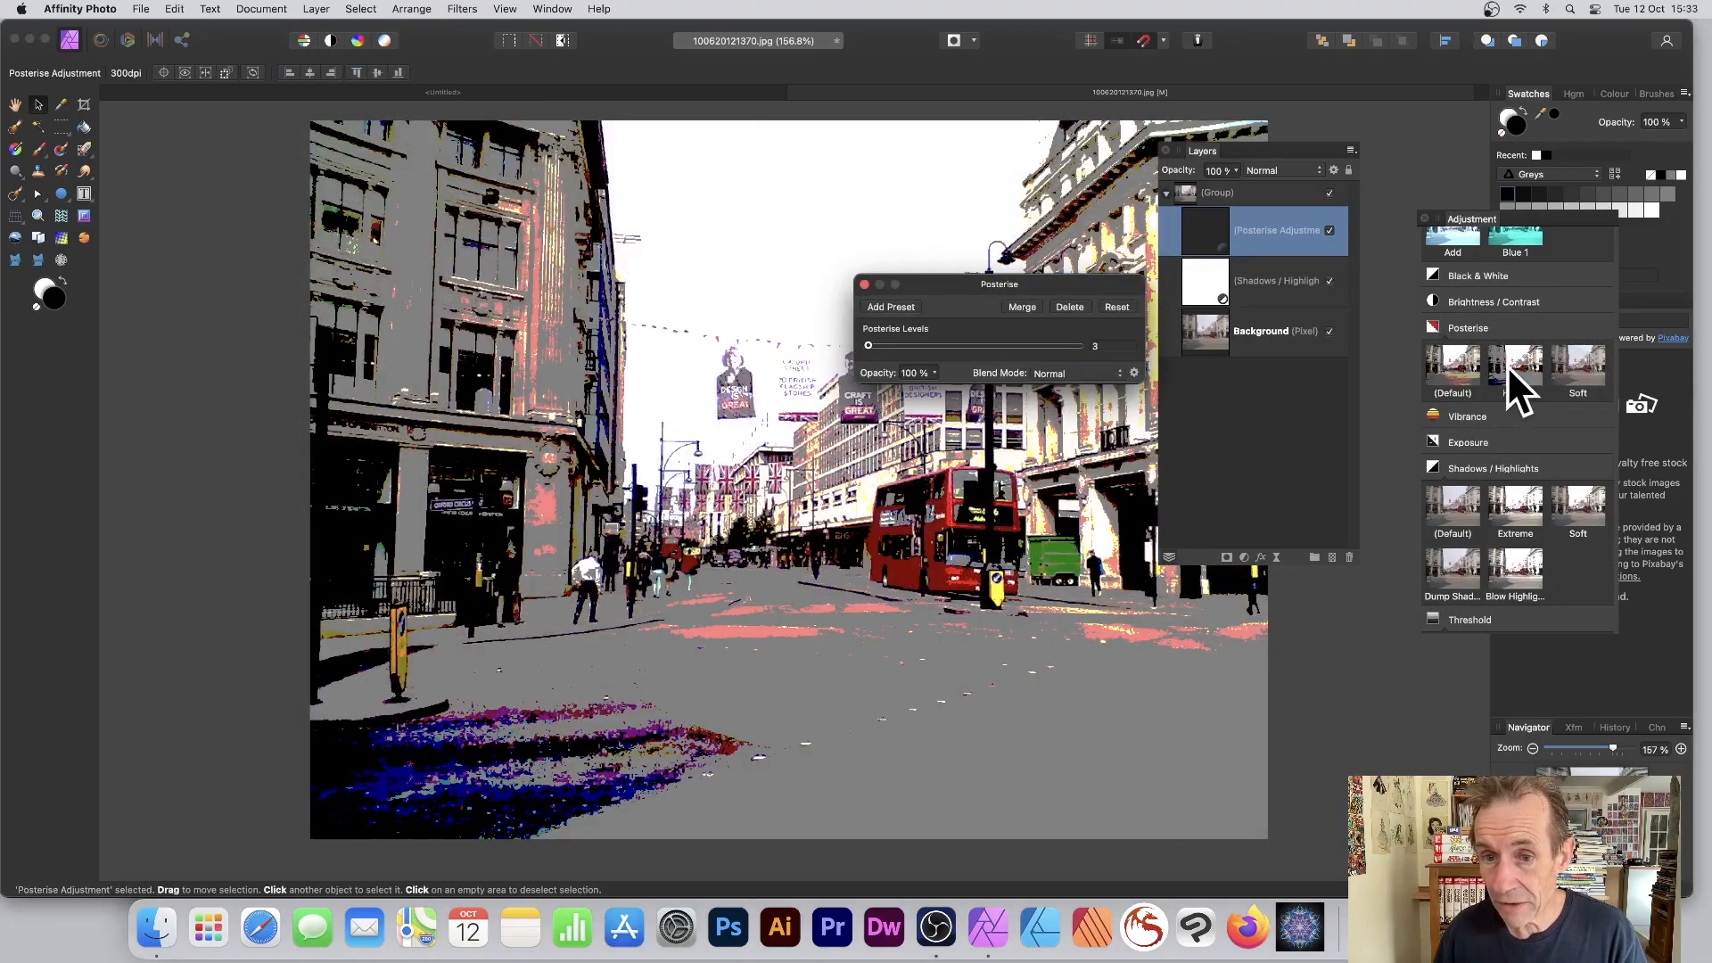
click(864, 284)
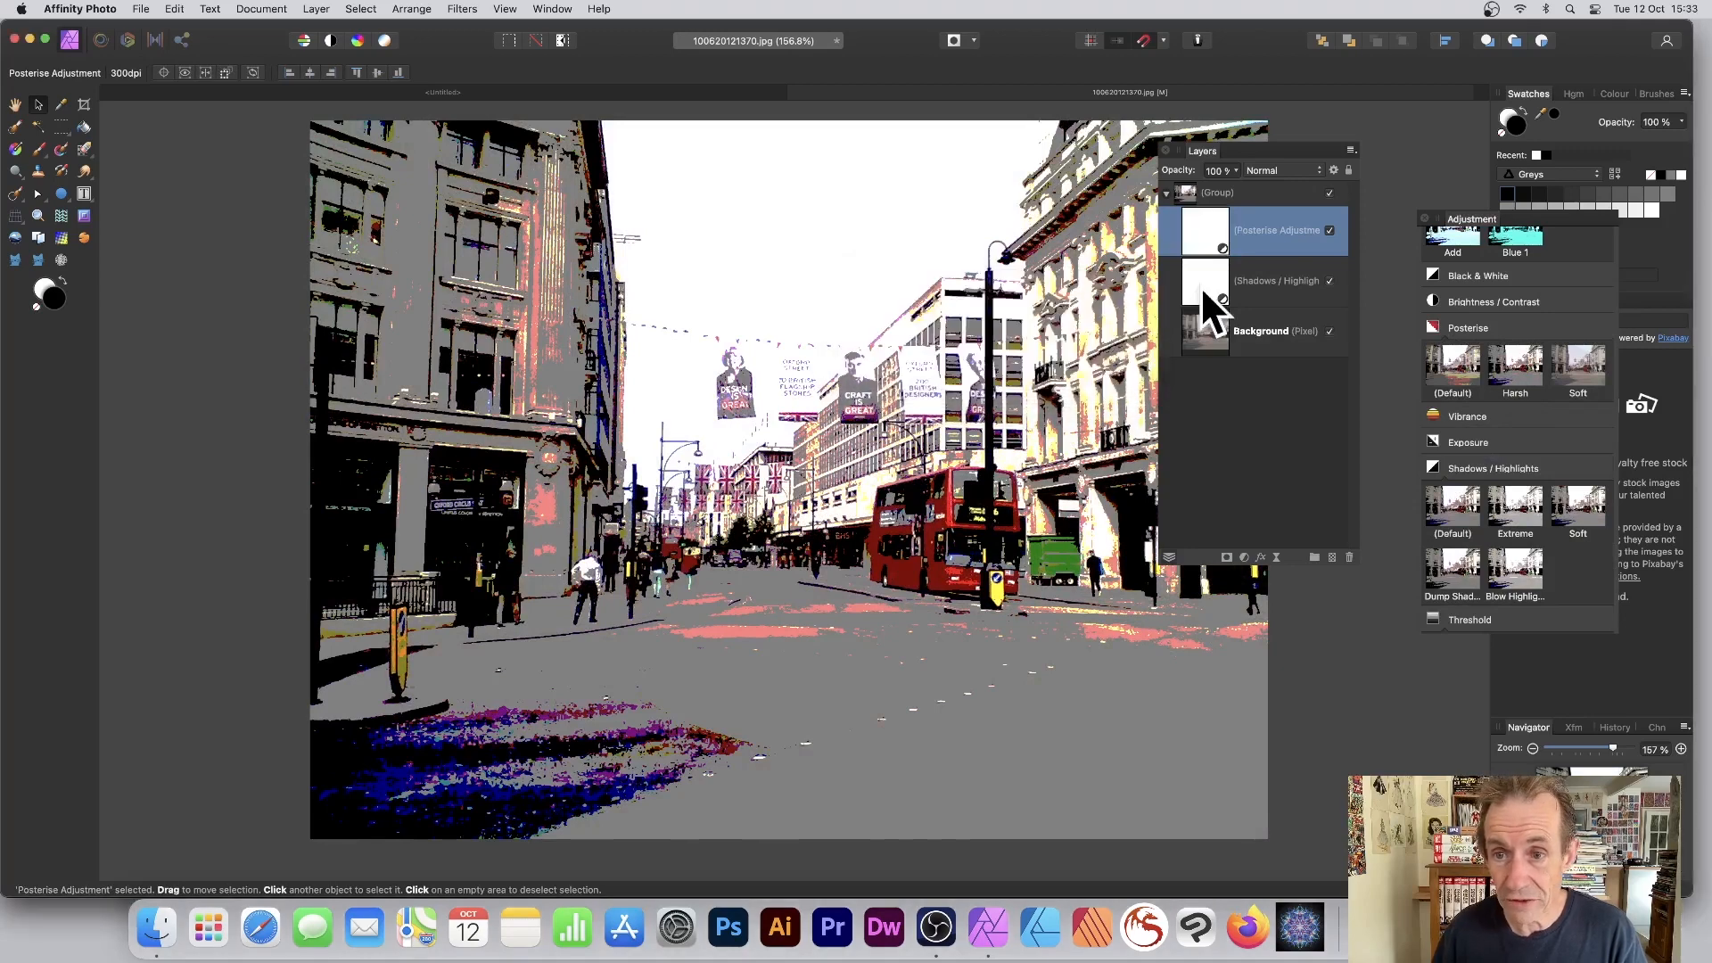
Step: Delete the Posterise and Shadows / Highlights adjustment layers from the group
click(1348, 556)
click(1349, 556)
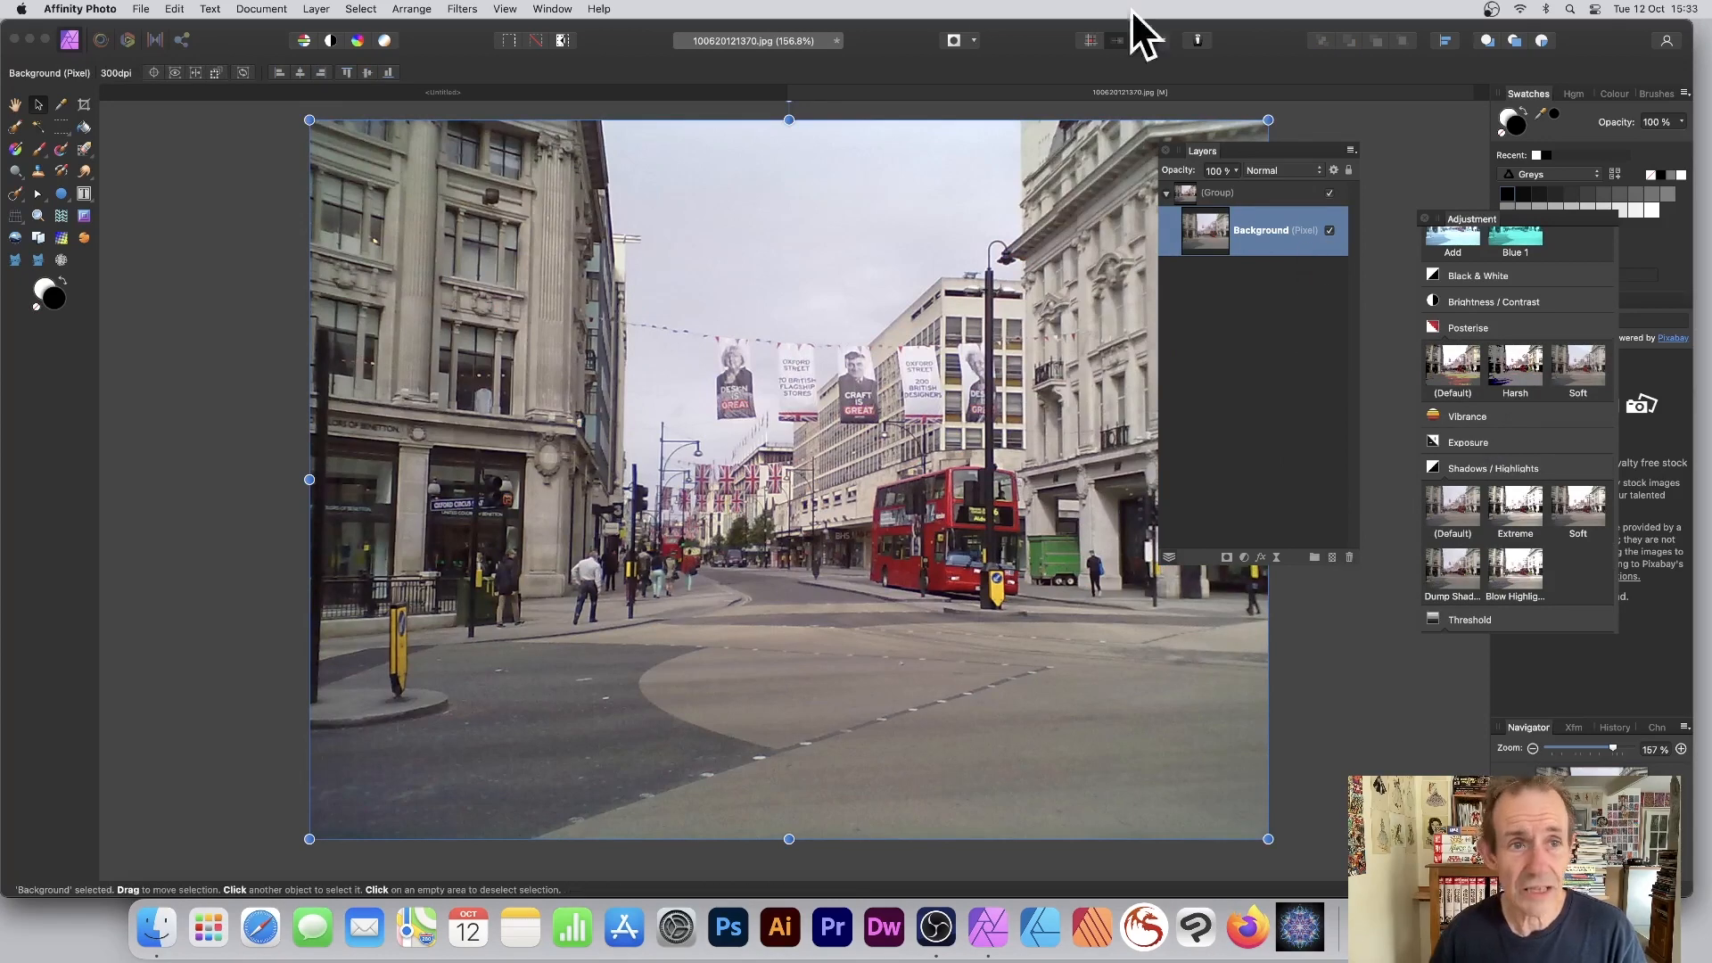
Step: Create a new pattern layer from the selected Background photo and shrink its tile to about a third so it repeats across the canvas
click(316, 10)
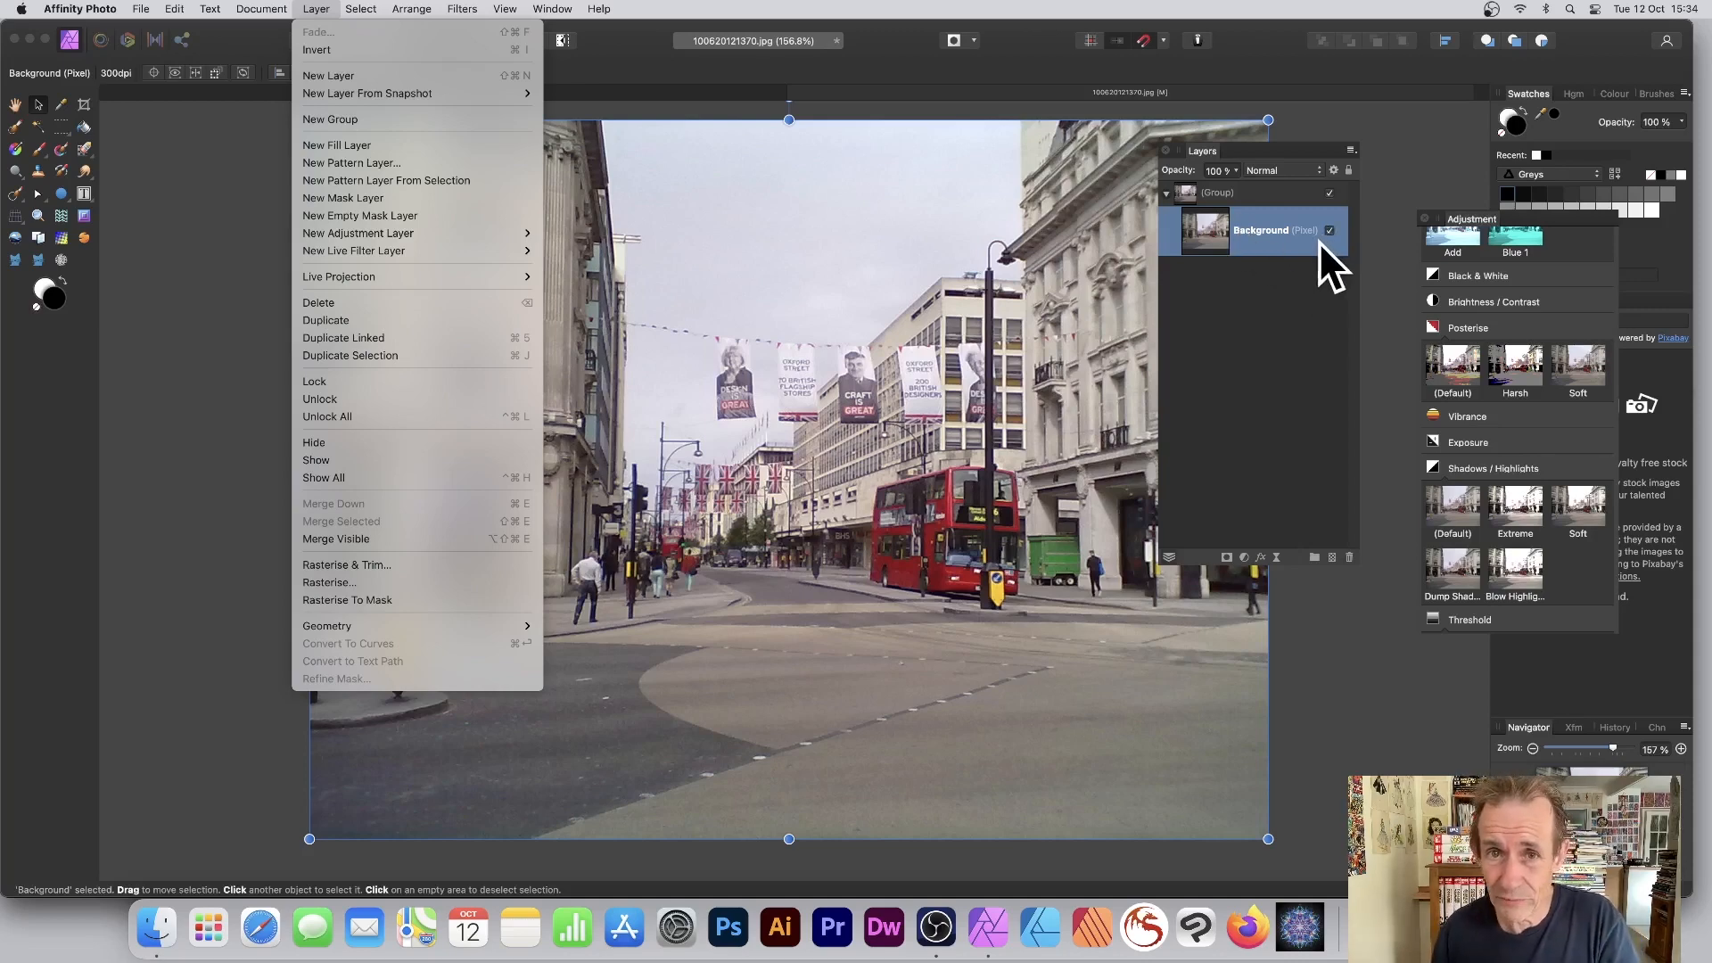
click(387, 175)
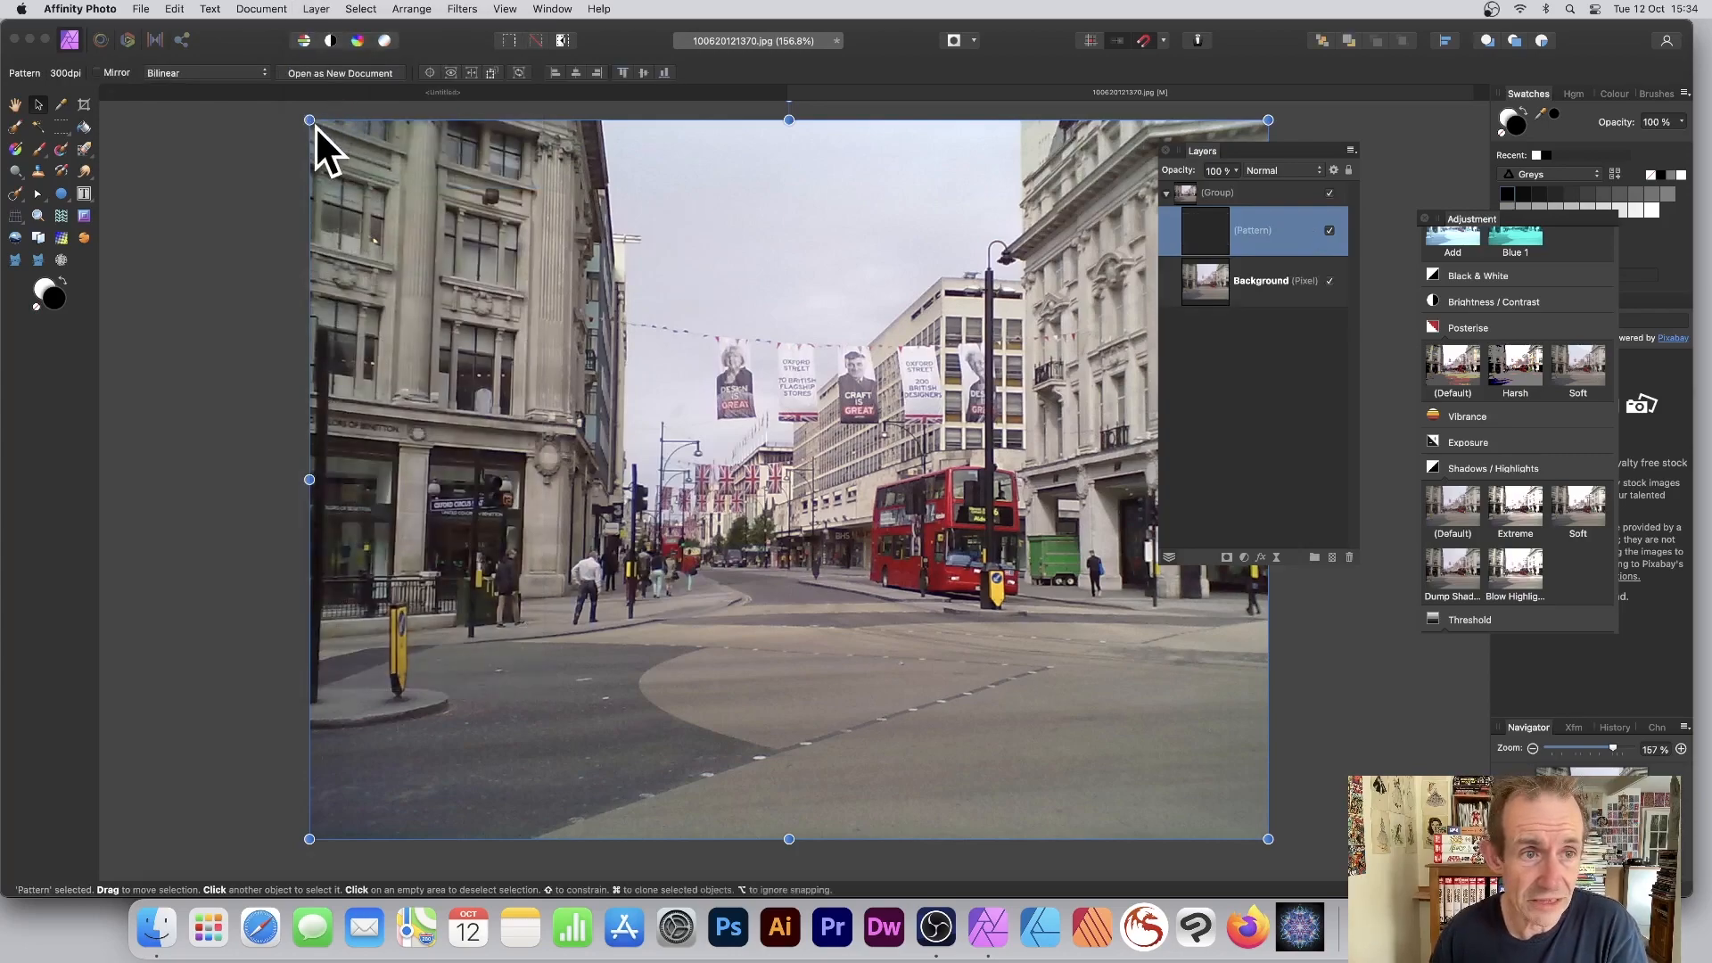
drag(311, 121, 958, 606)
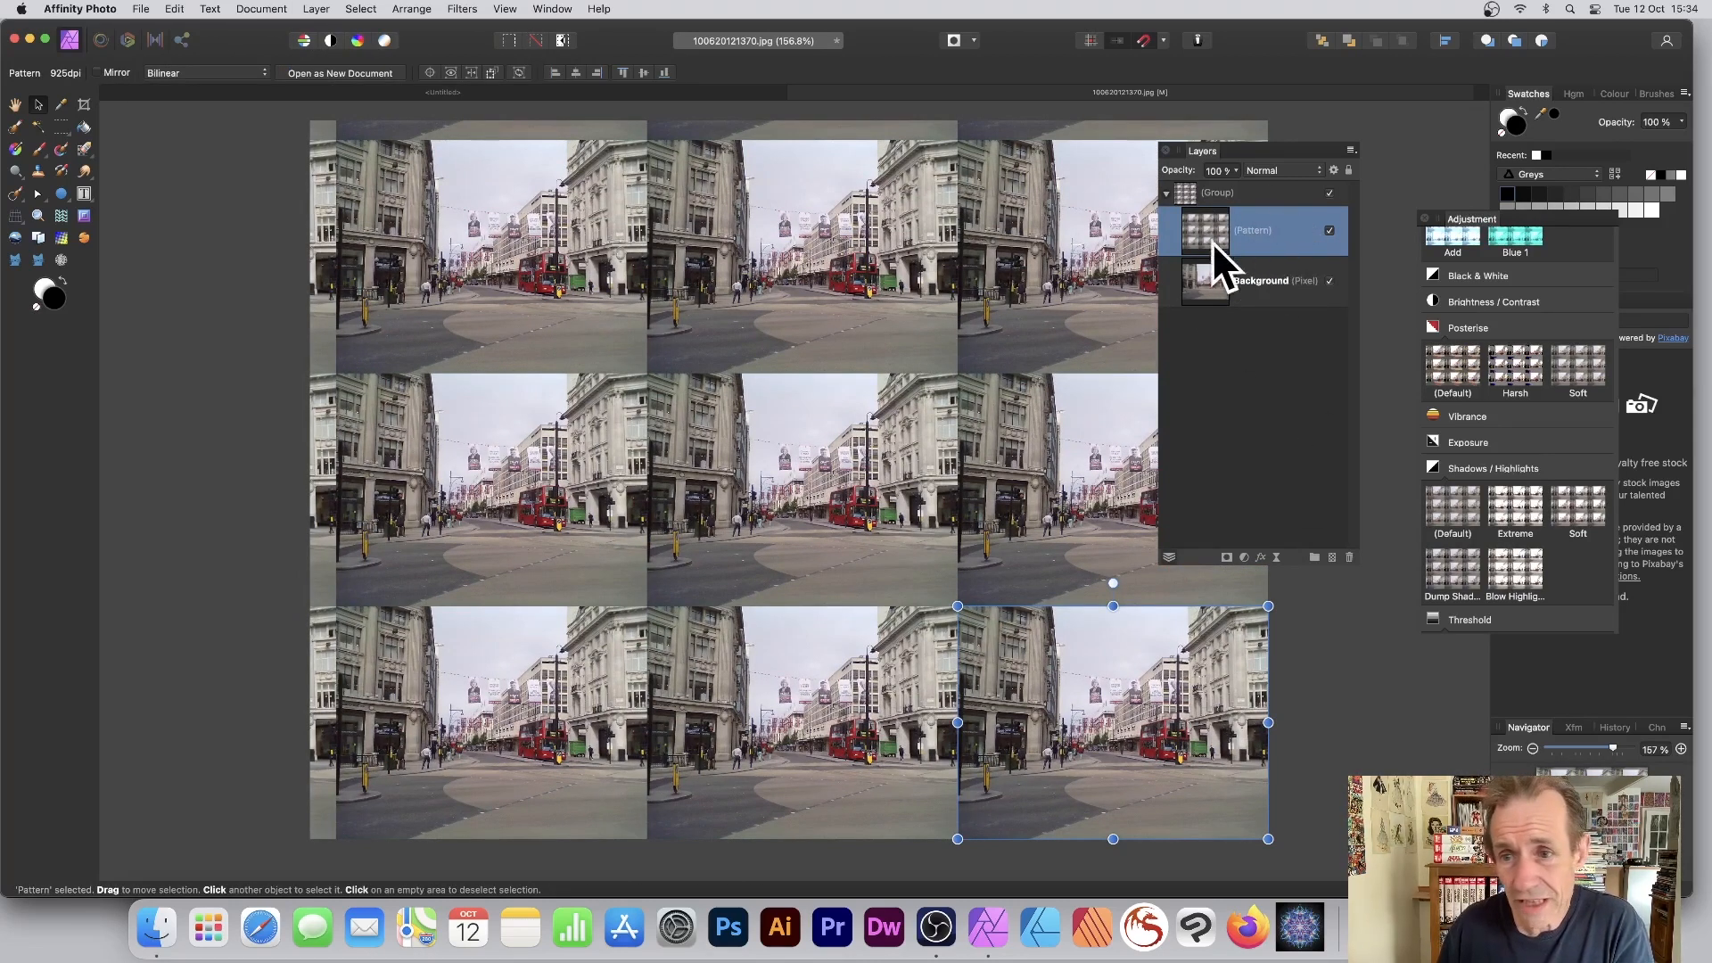
Step: Rename the pattern layer as "Oxford st pattern"
double_click(1261, 232)
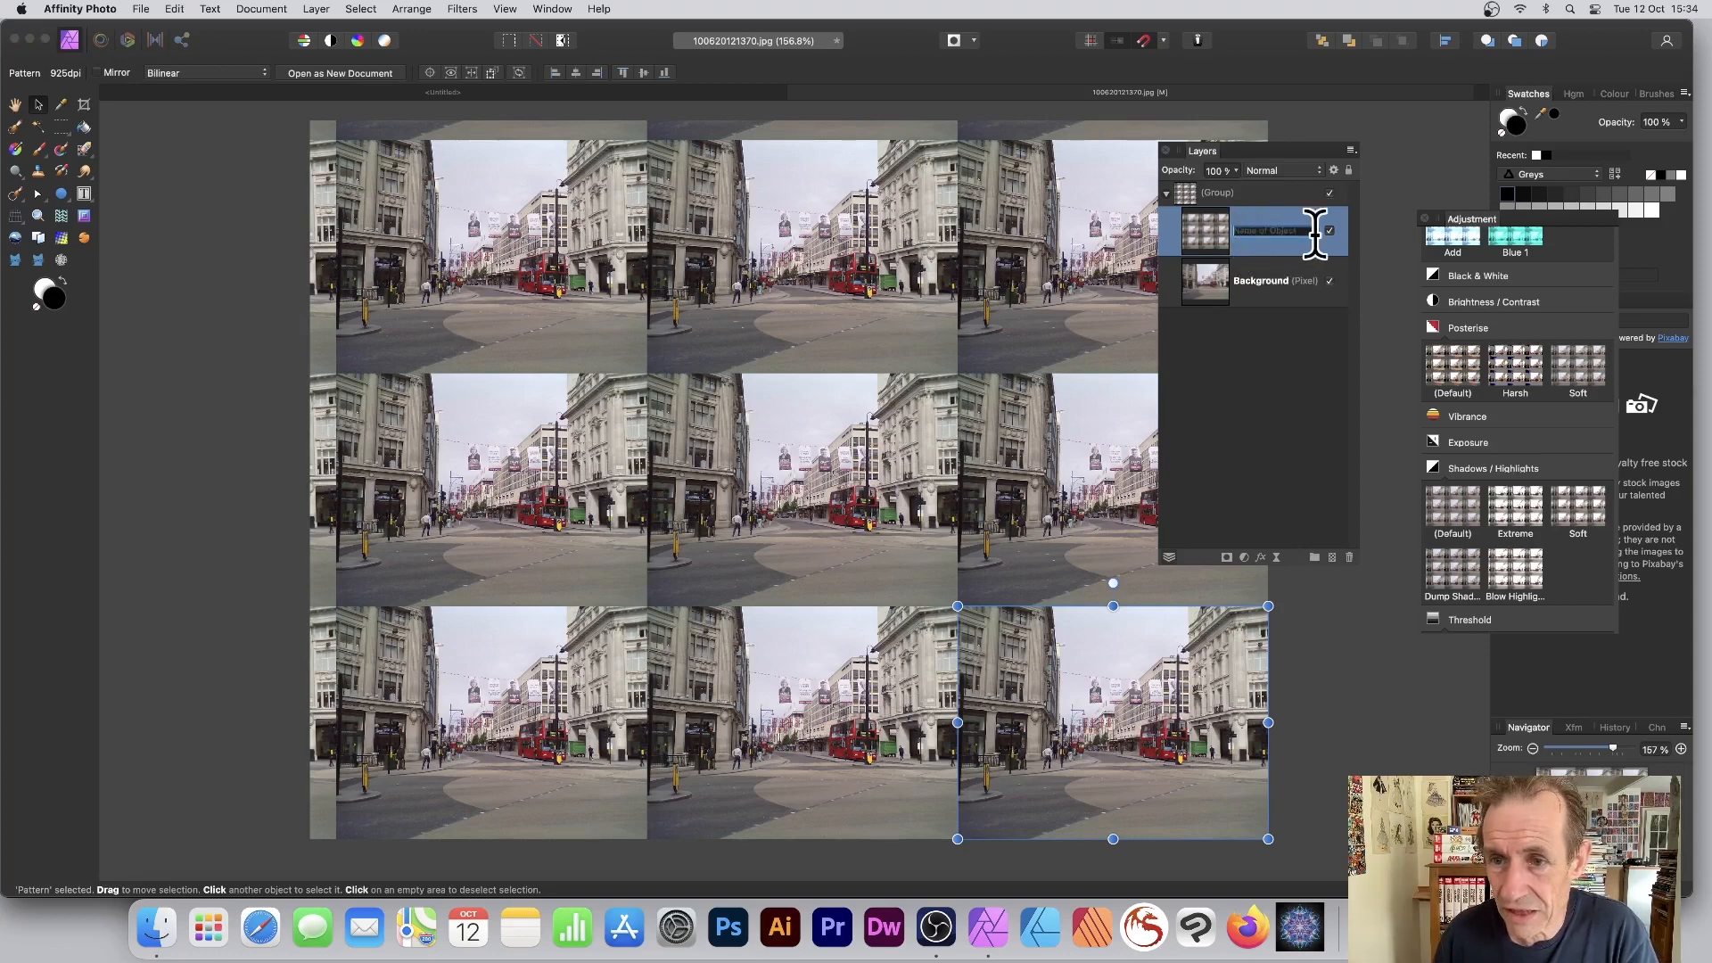
text(Oxf)
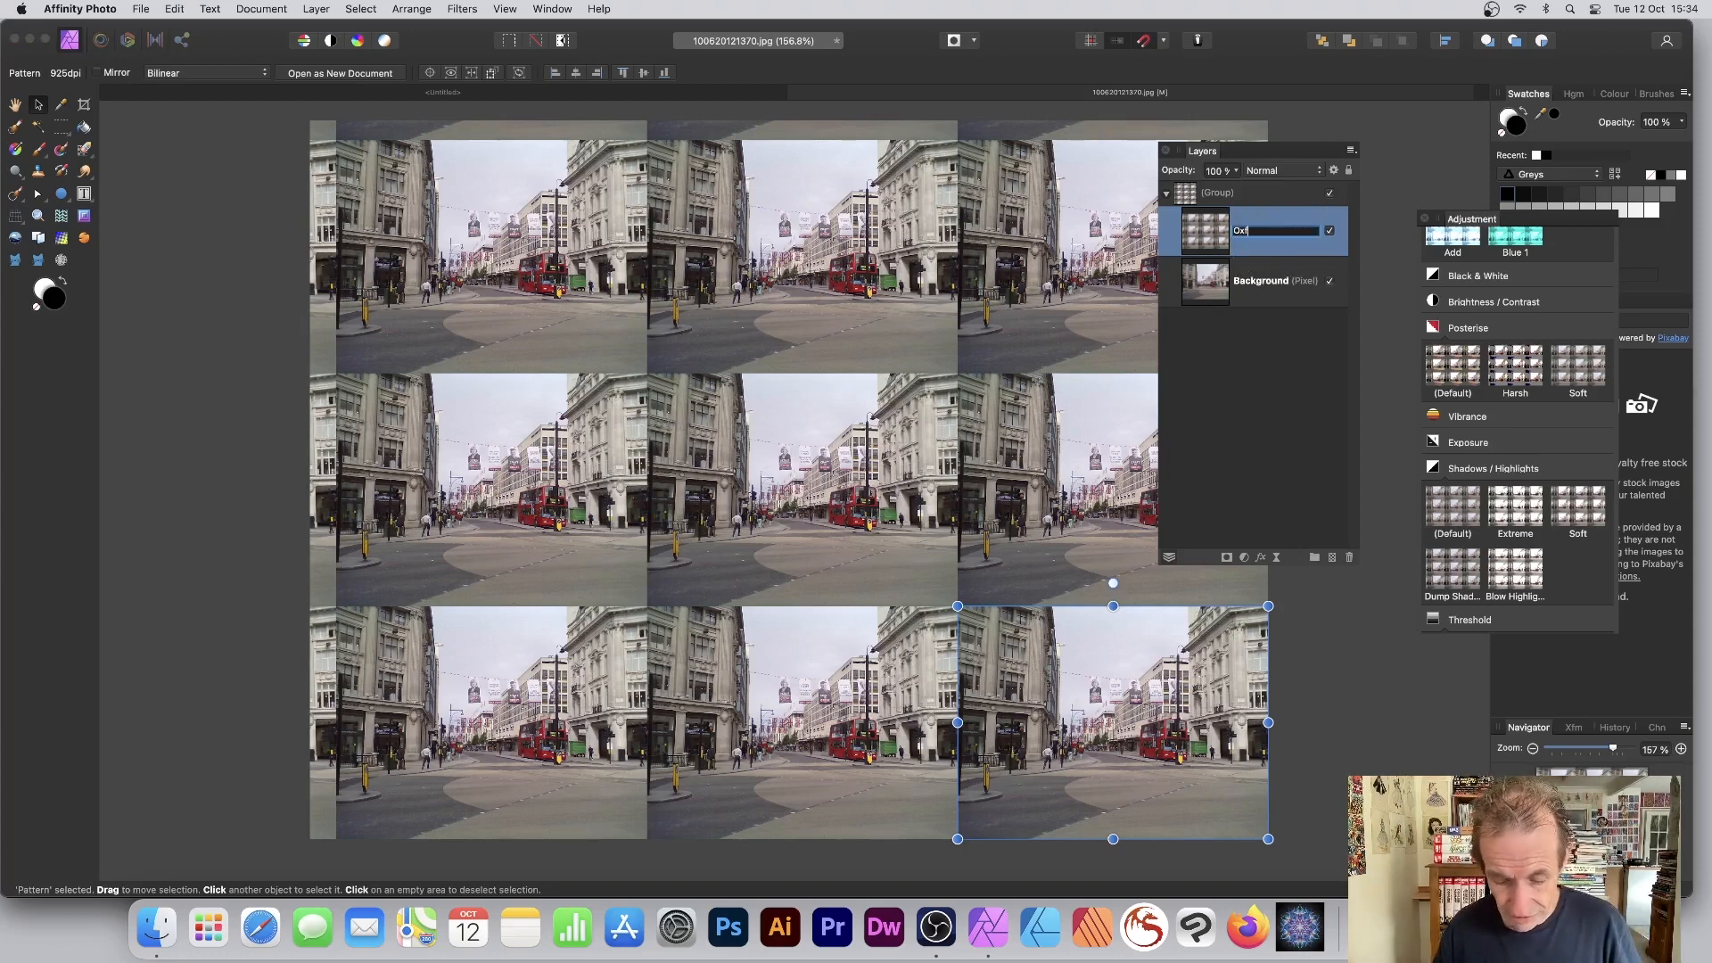
text(ord st pa)
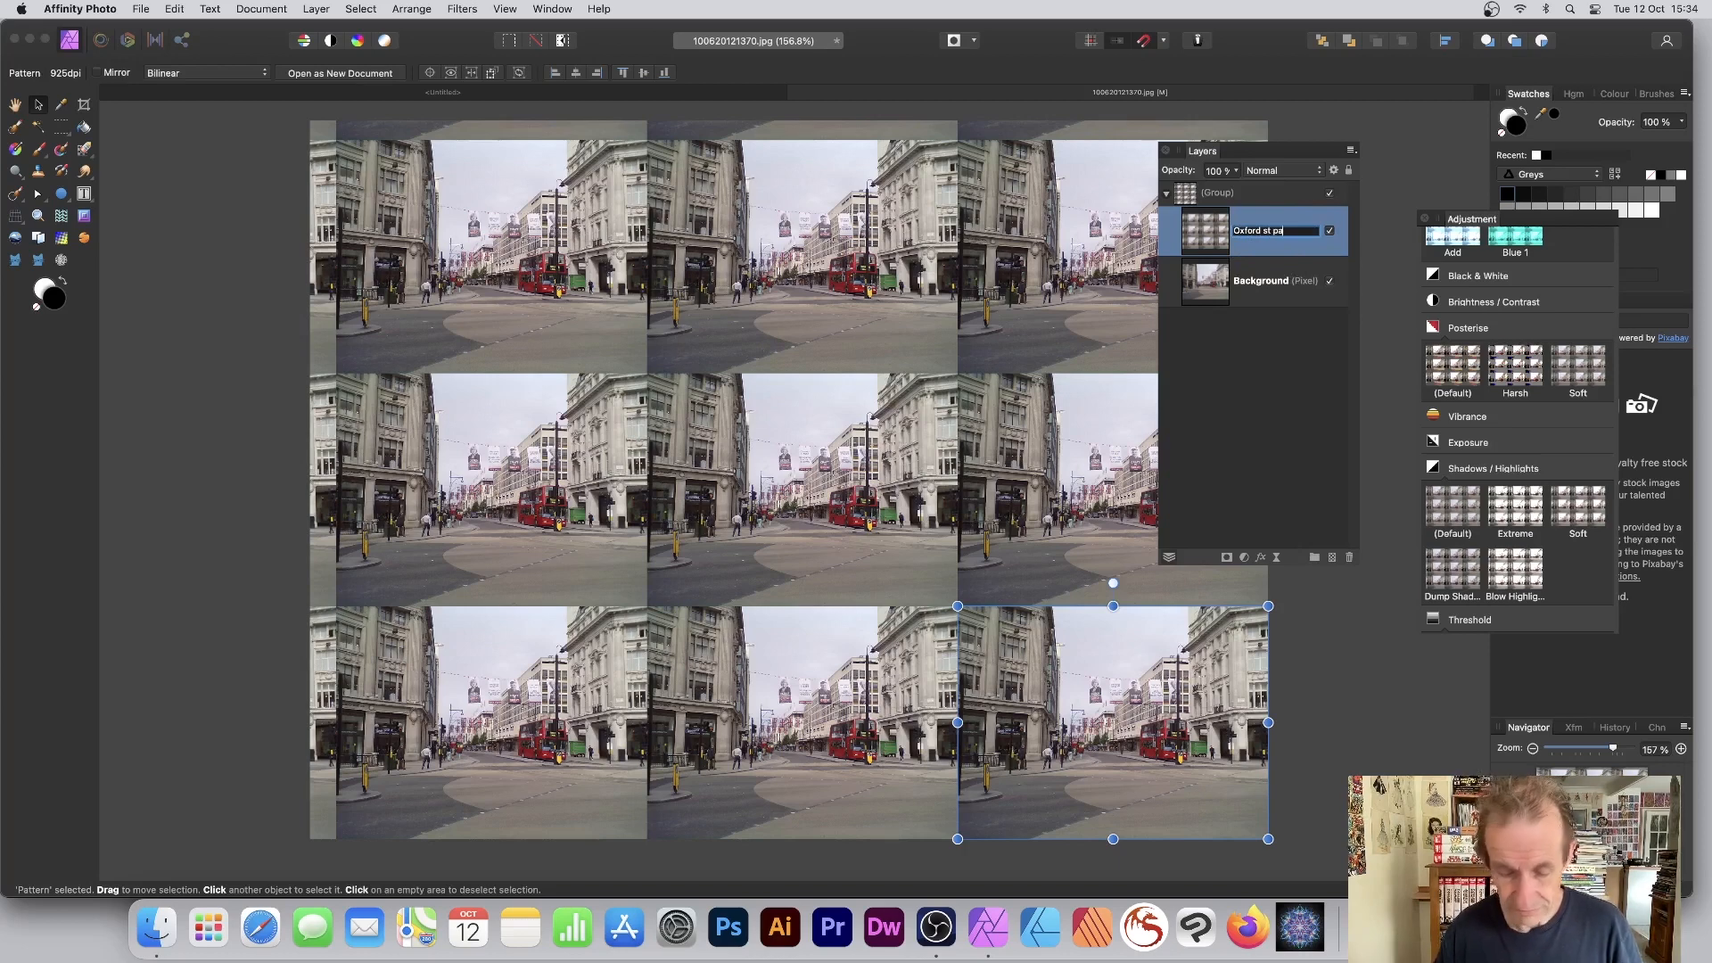
text(ttern)
key(Return)
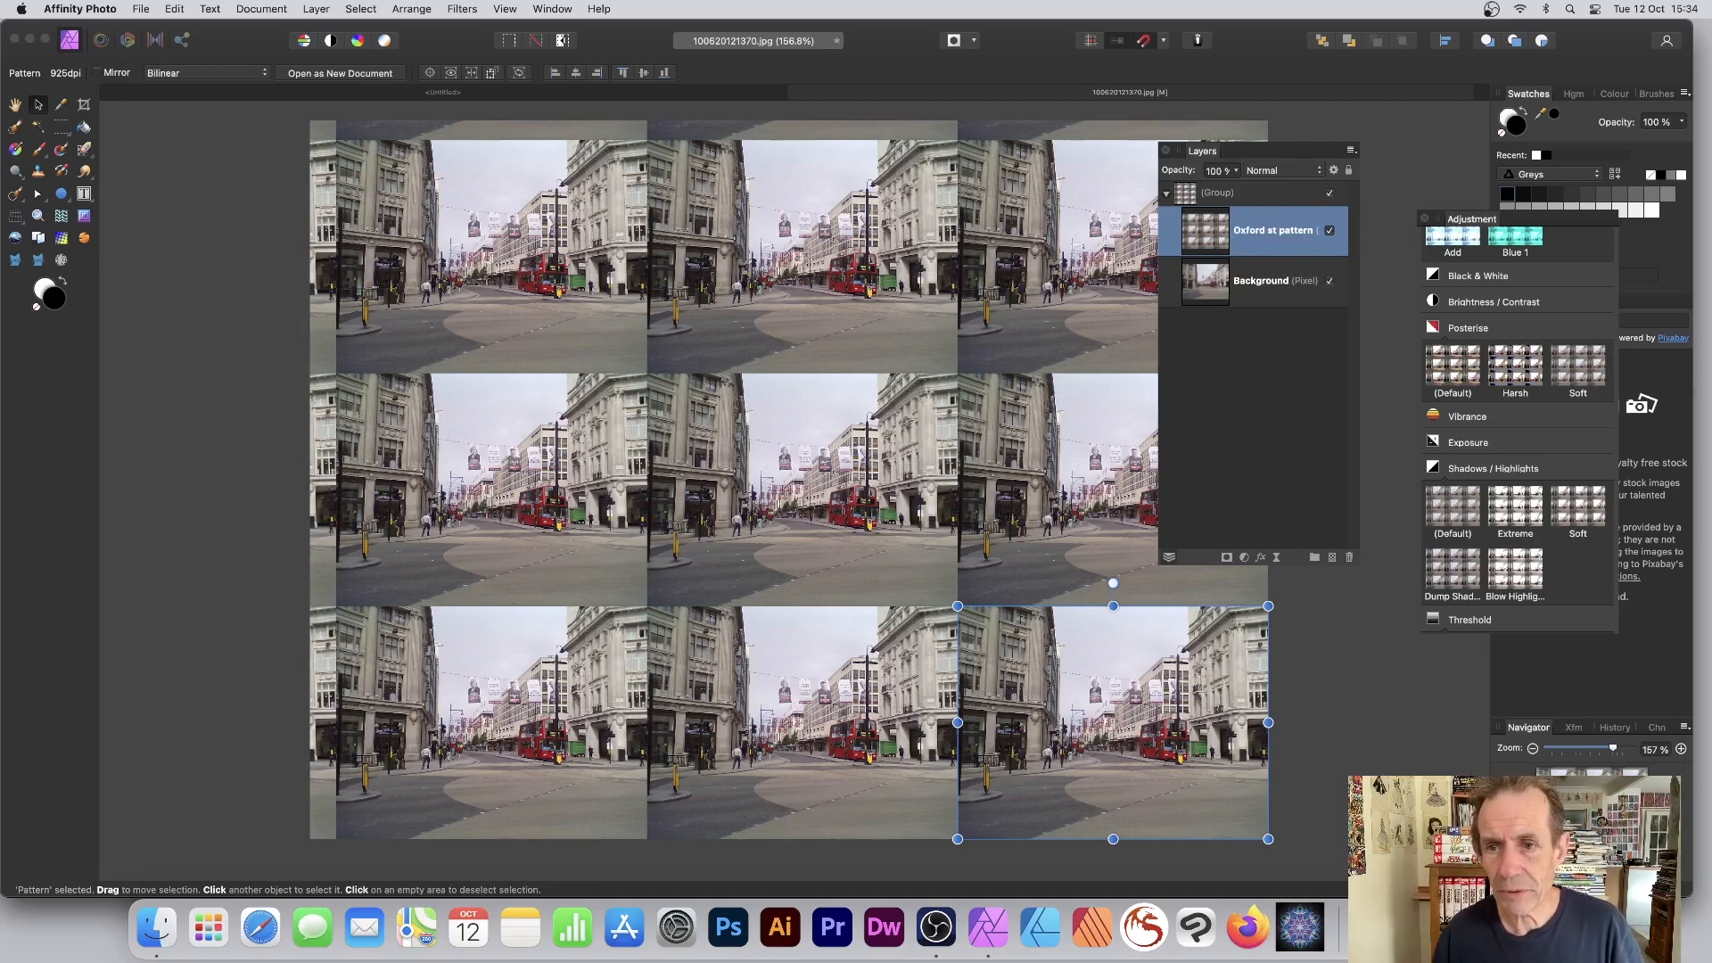
Step: Delete the Background layer and undo that deletion, and delete the Oxford st pattern layer instead
click(714, 380)
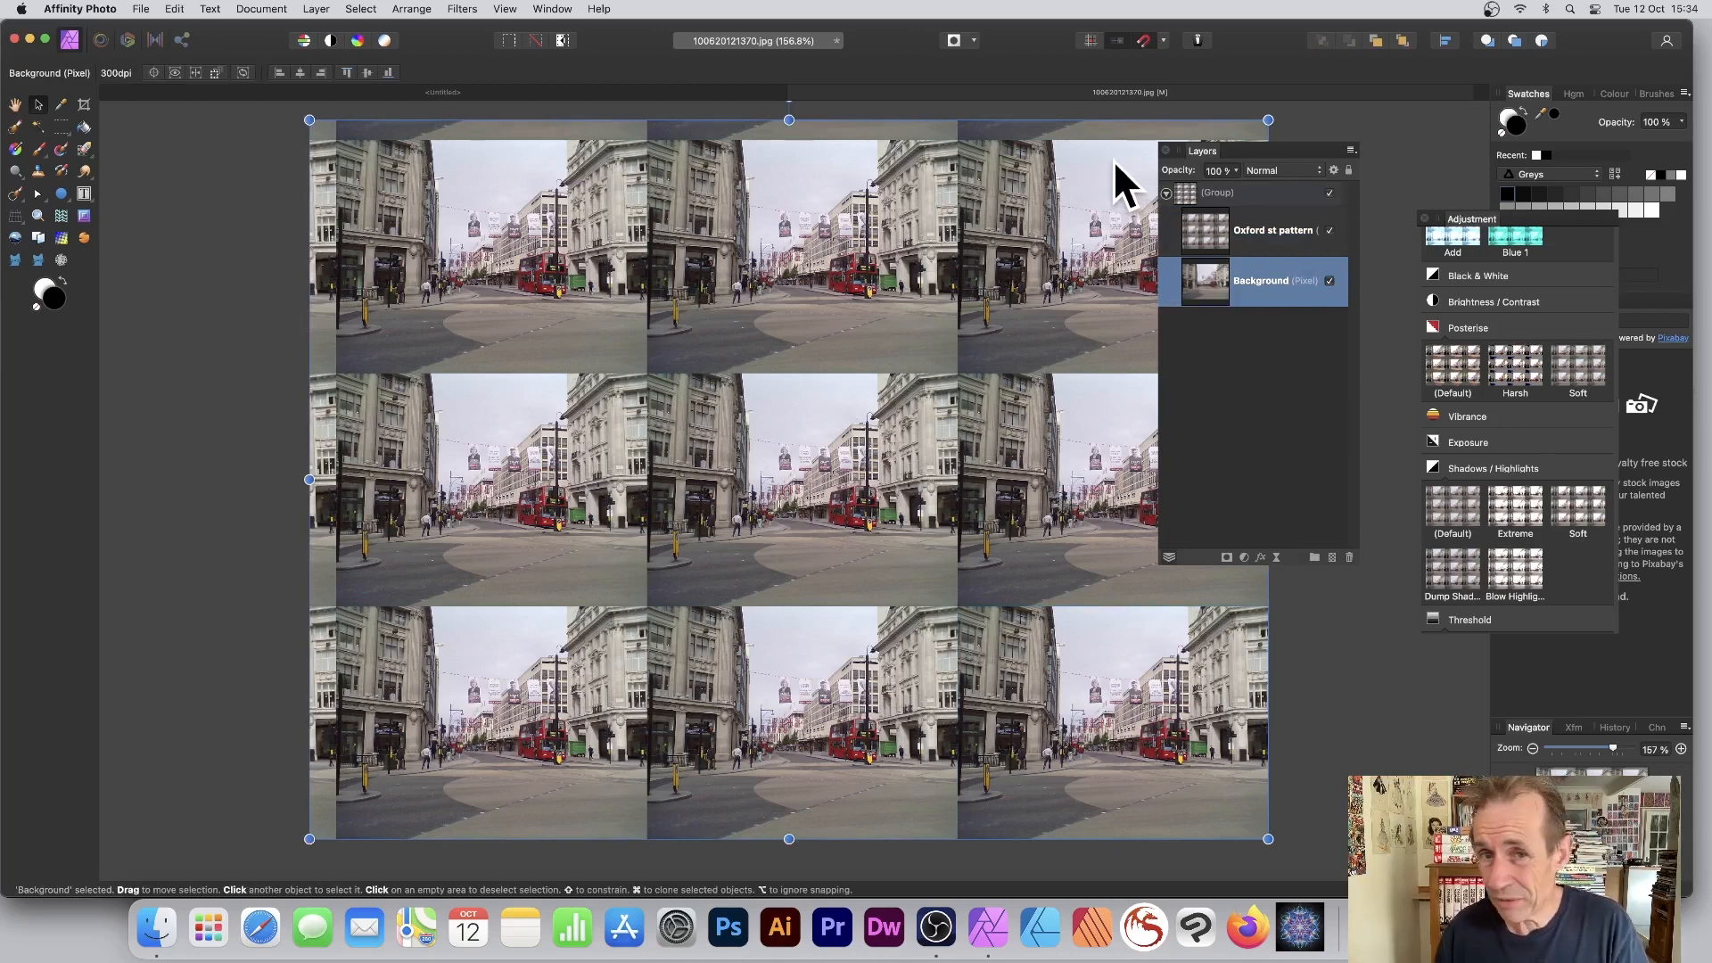
click(1350, 557)
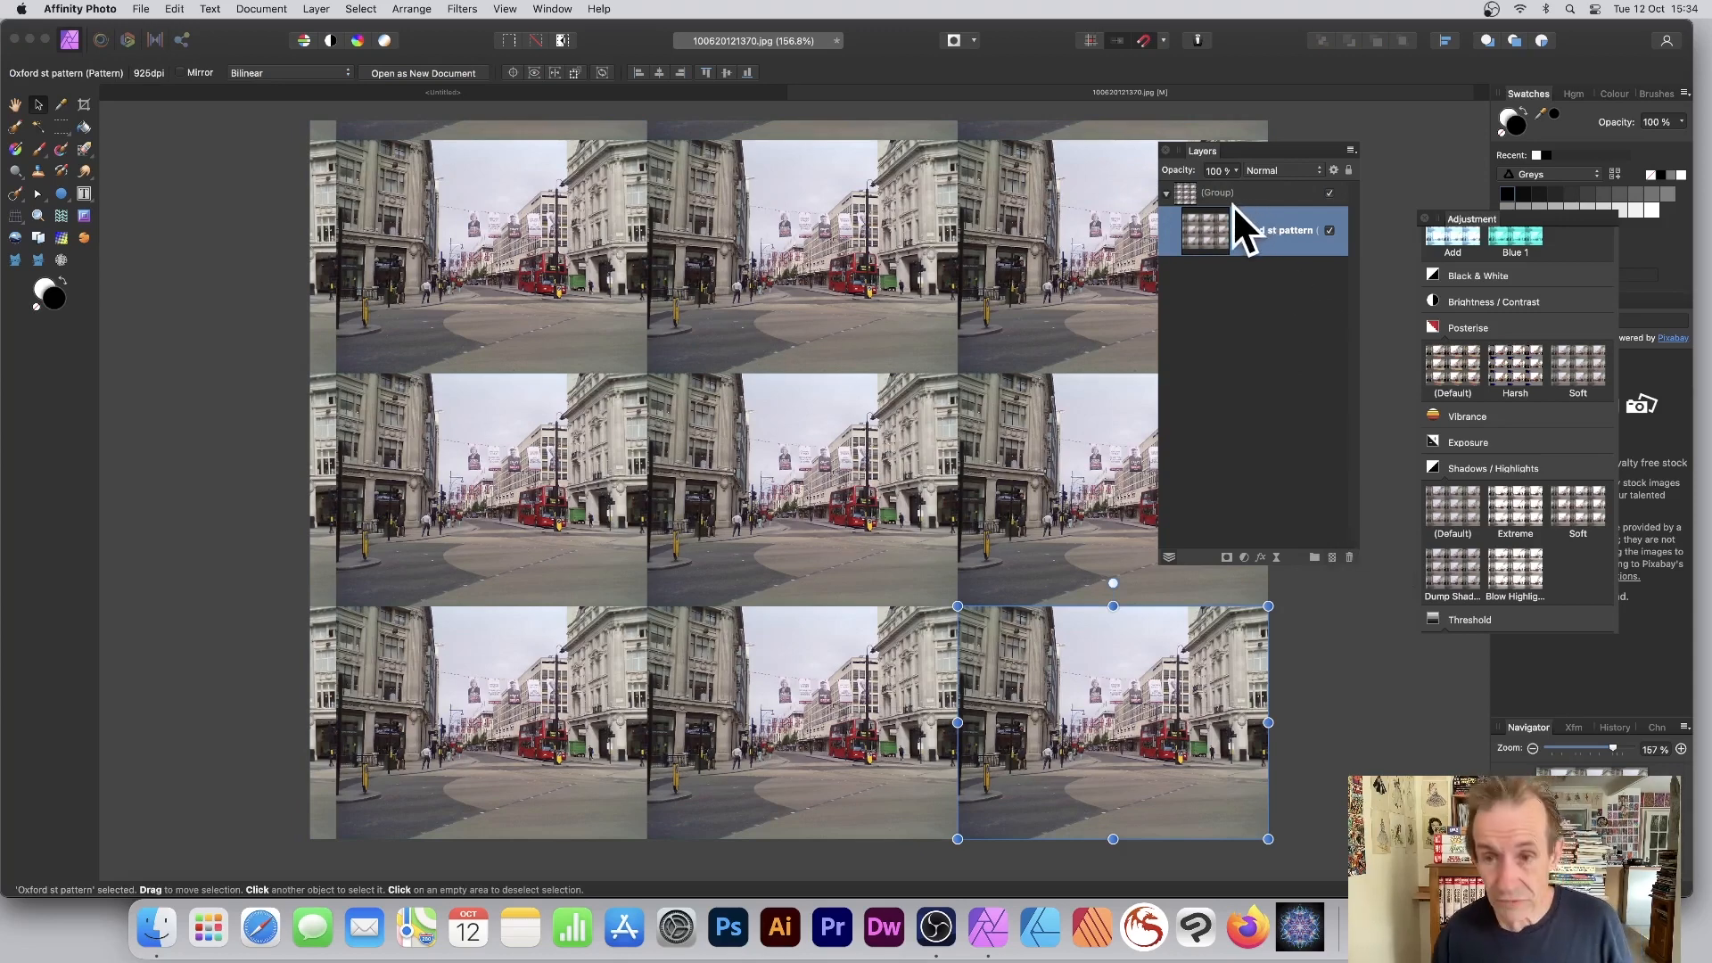
key(super+z)
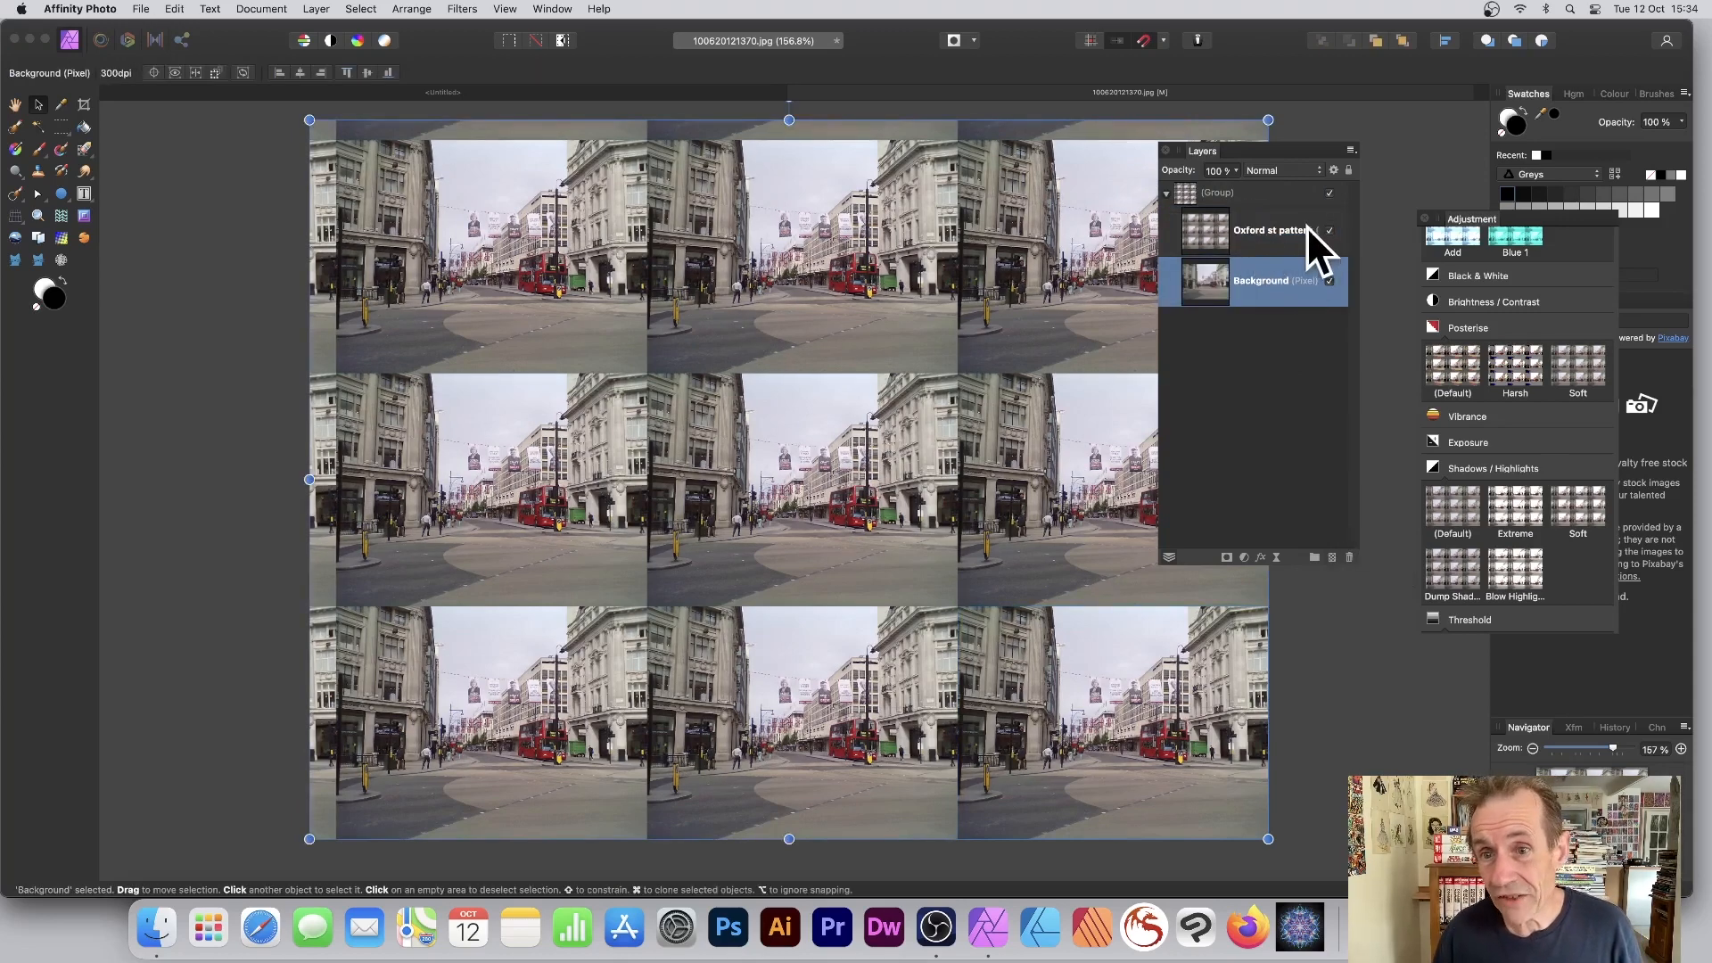
click(1267, 232)
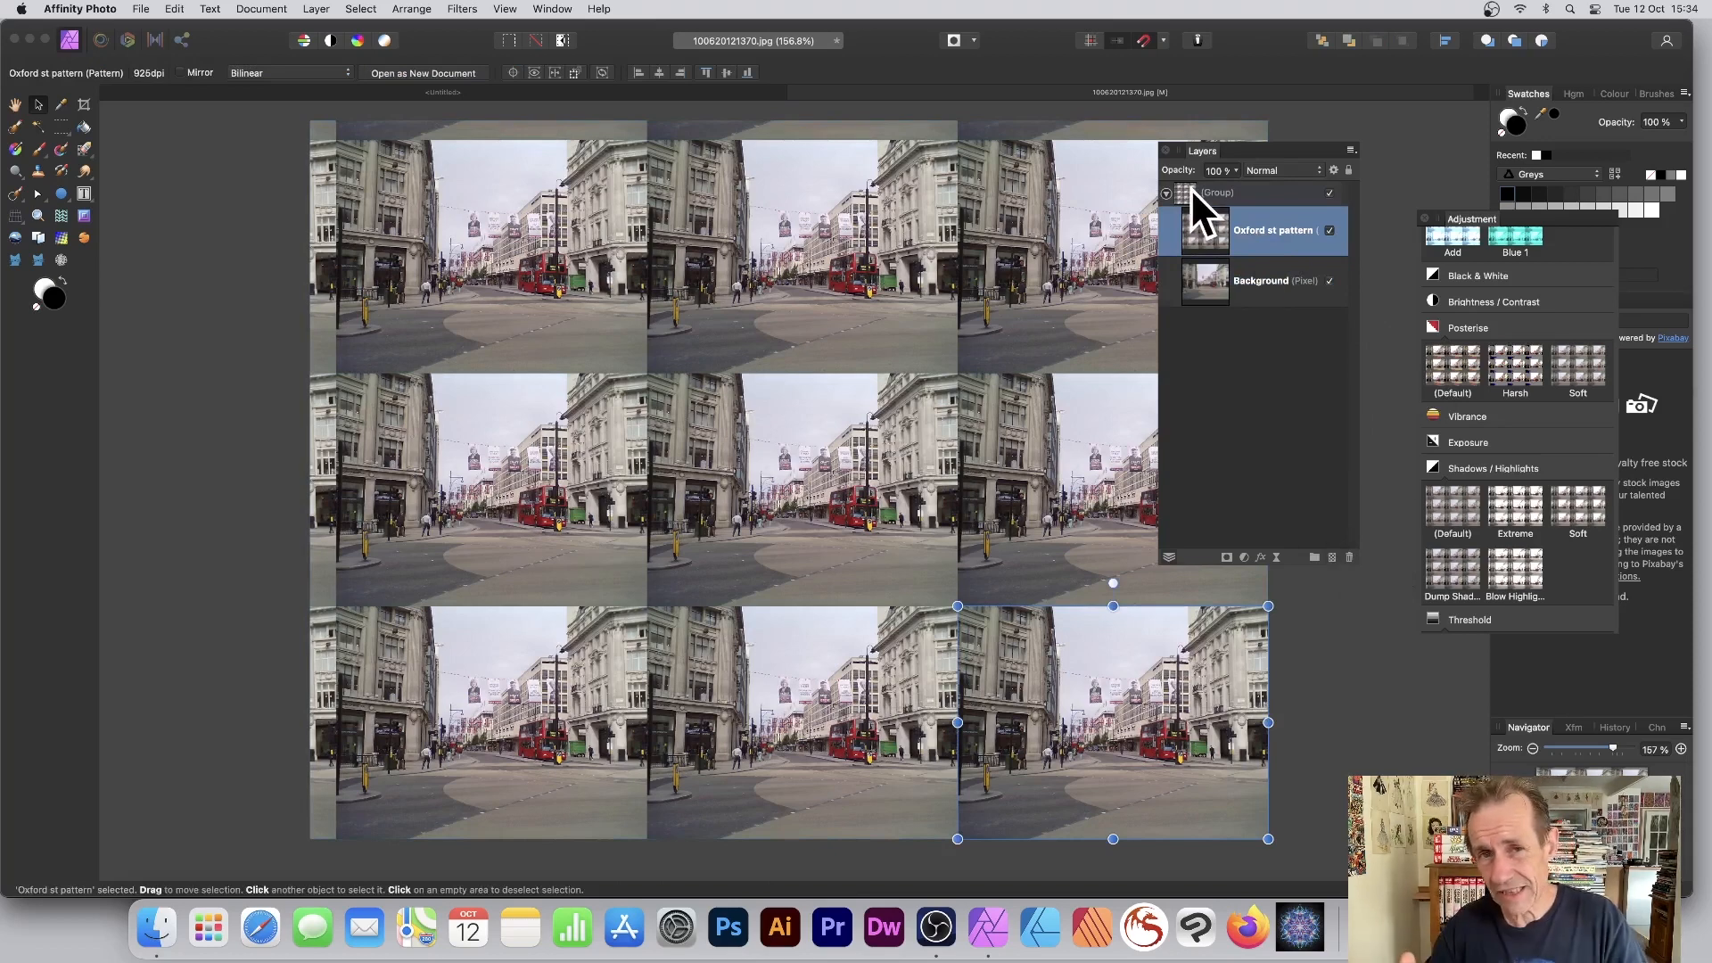
click(1349, 558)
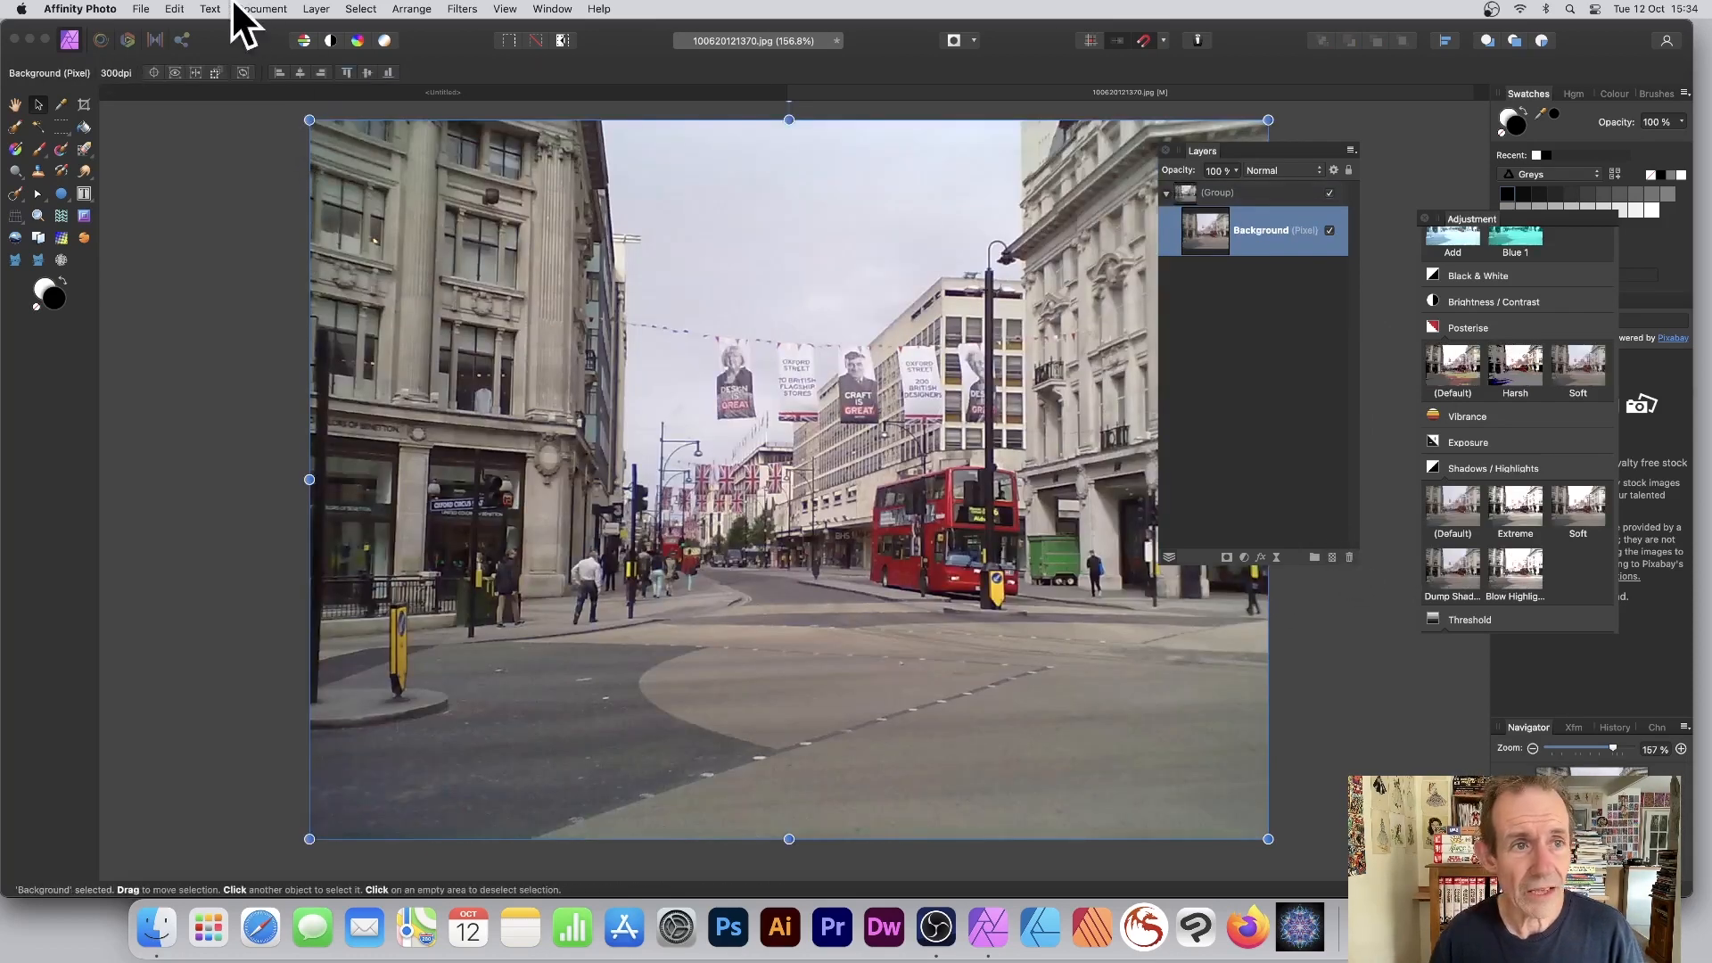
Step: View the available live filter layer categories
click(328, 9)
mouse_move(367, 249)
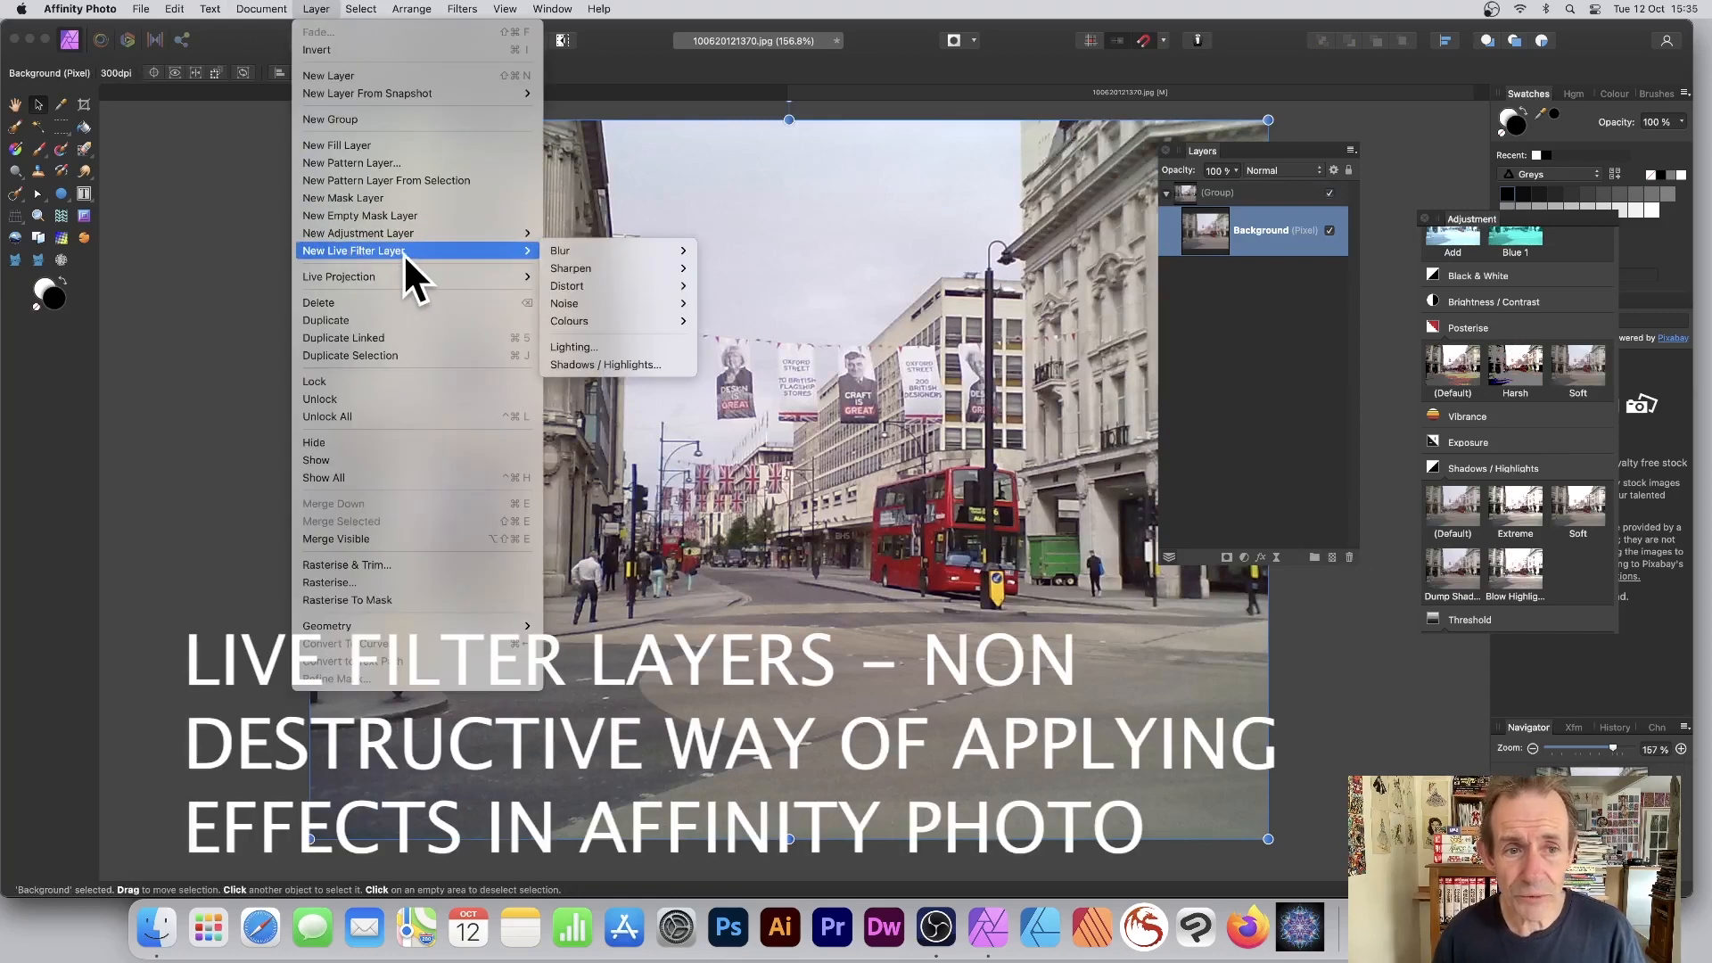
mouse_move(594, 249)
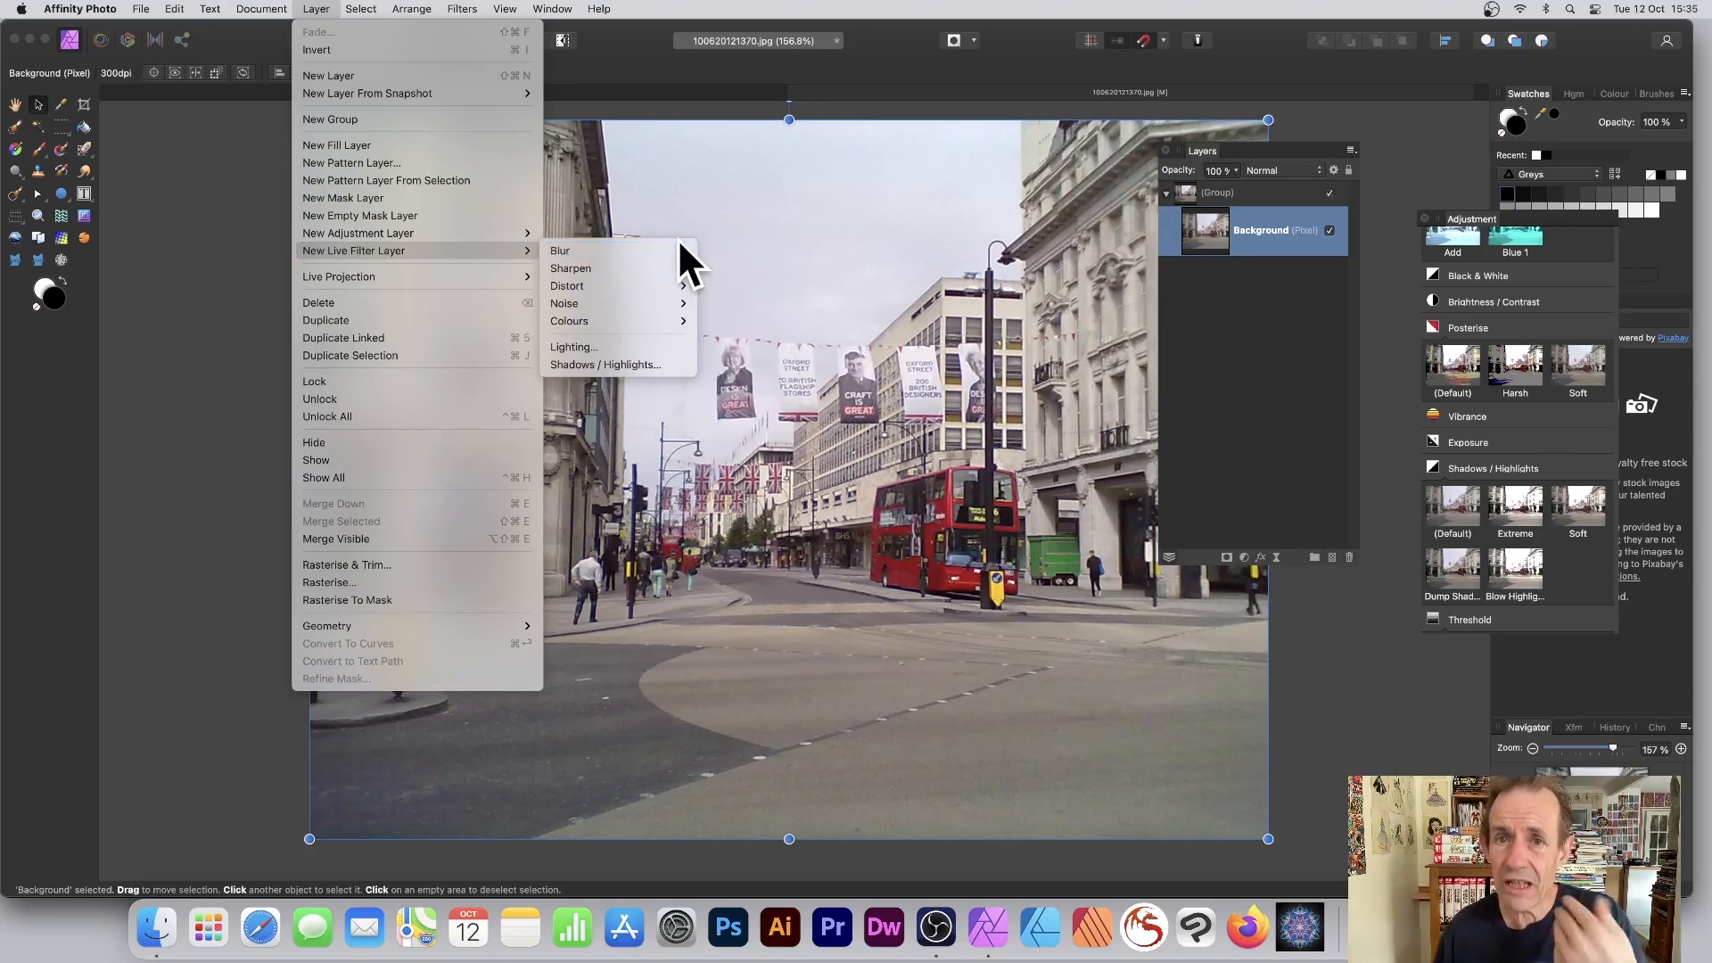
Step: Apply a destructive Gaussian Blur filter to the Background layer and undo the blur
mouse_move(466, 11)
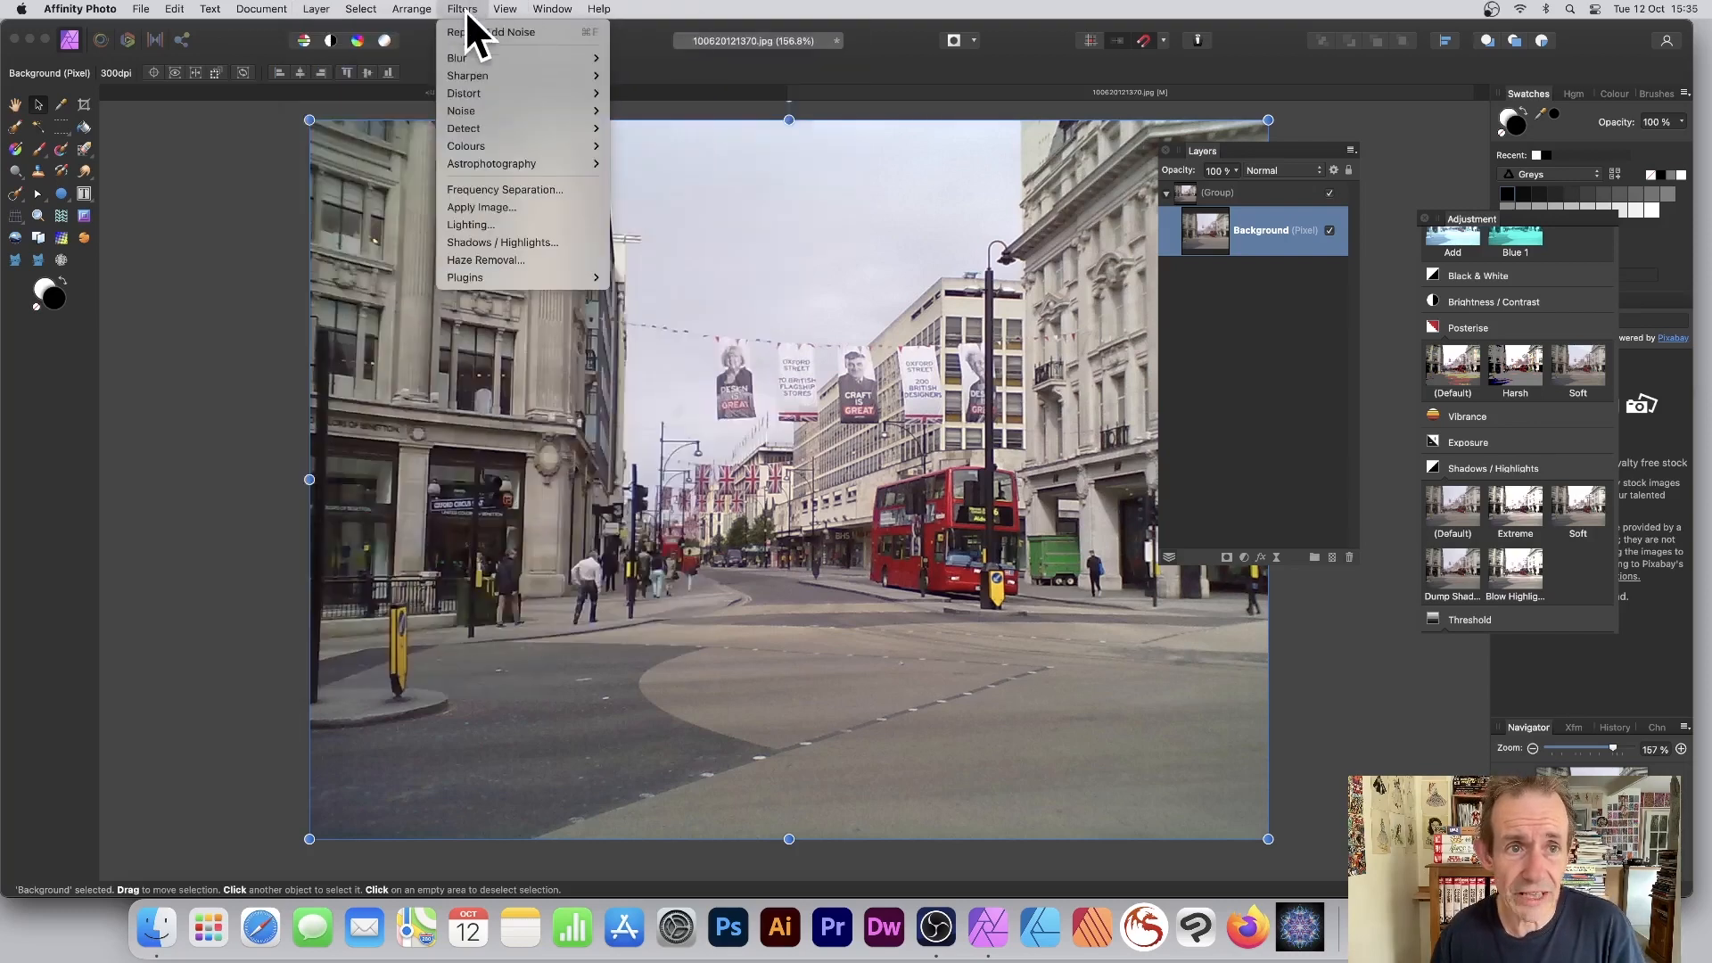
mouse_move(527, 57)
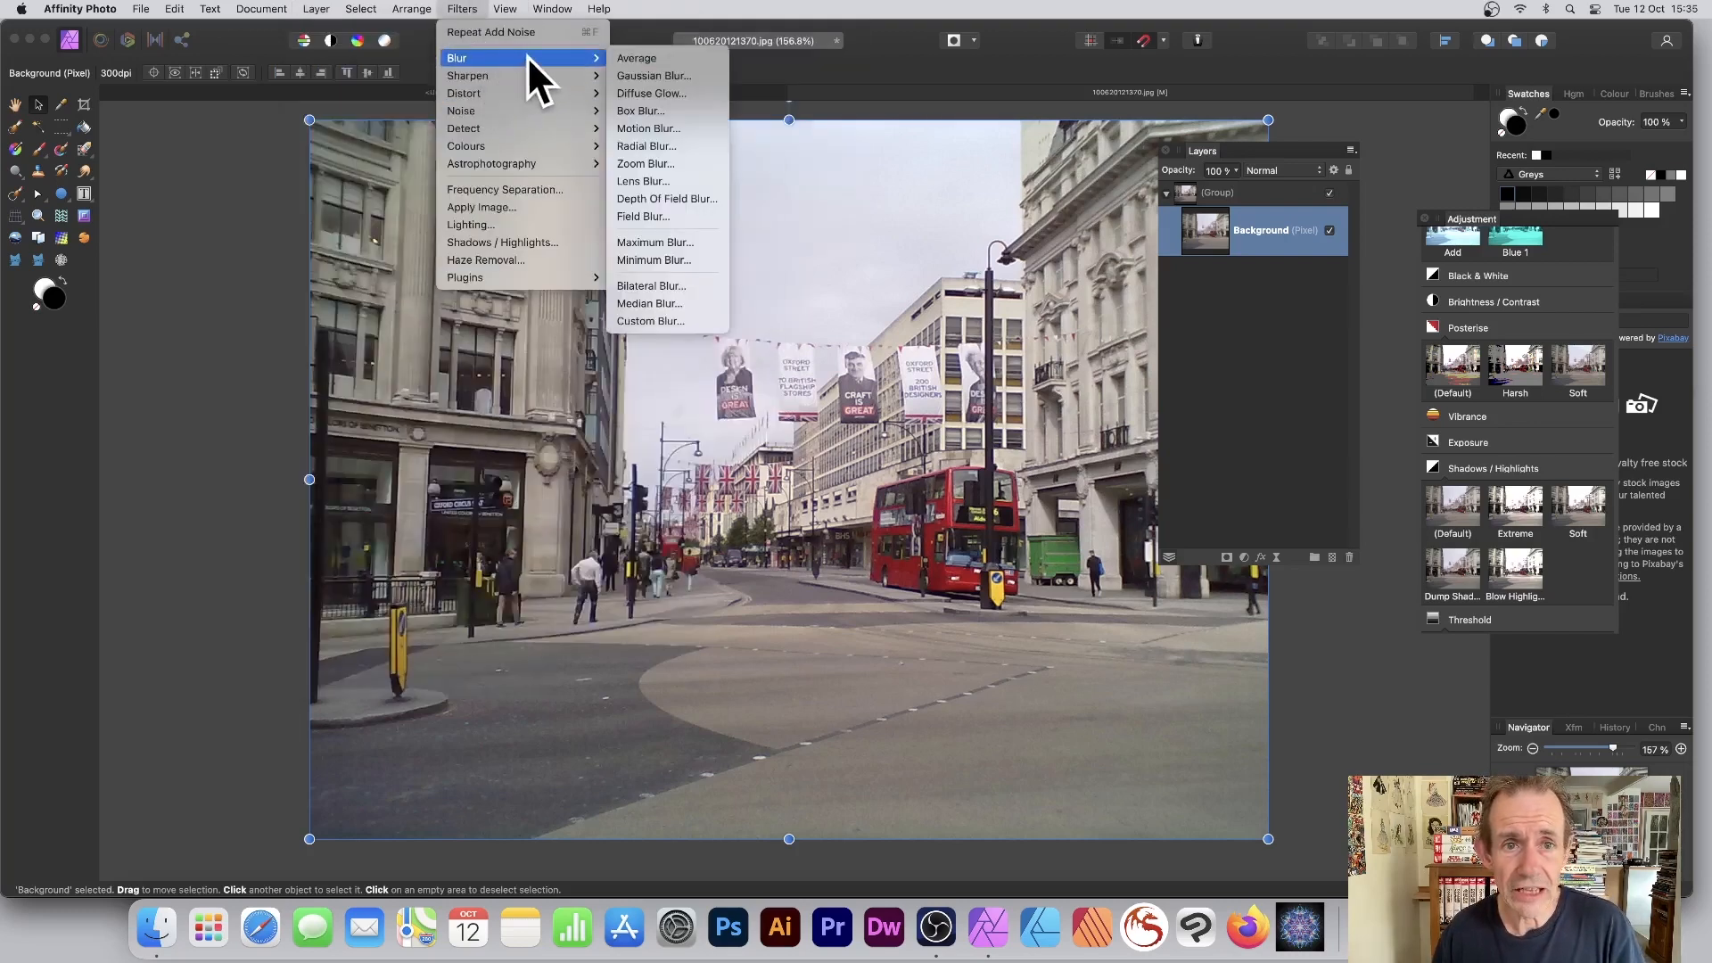
click(671, 73)
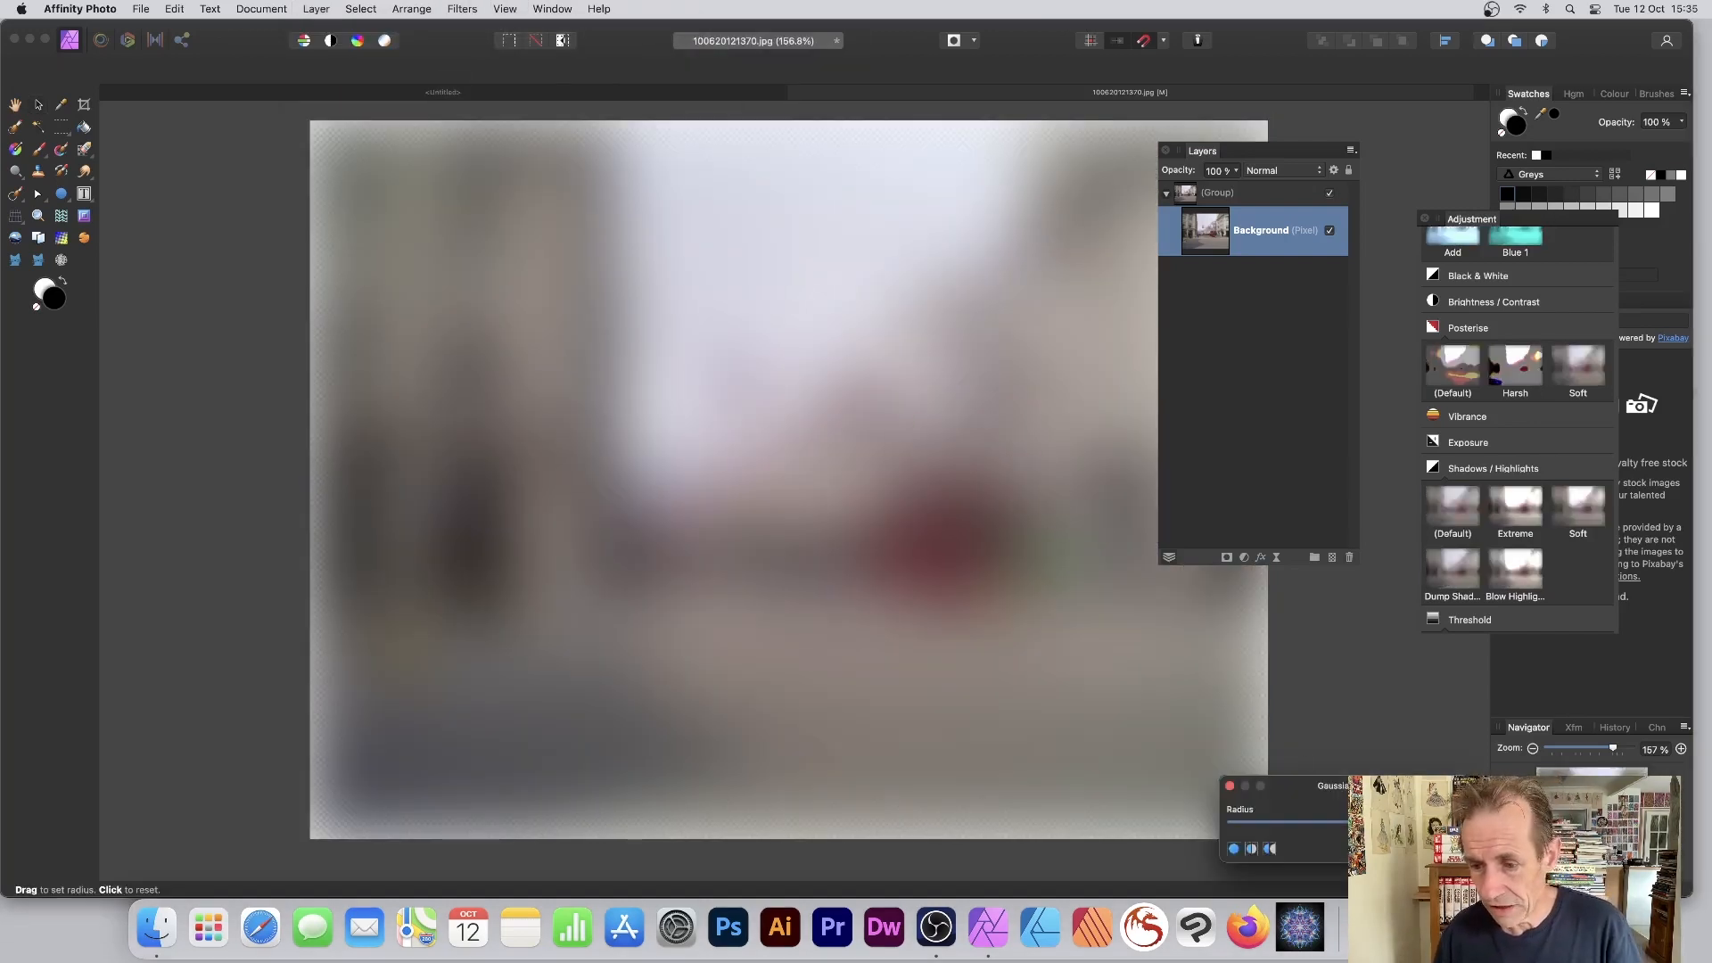
key(Return)
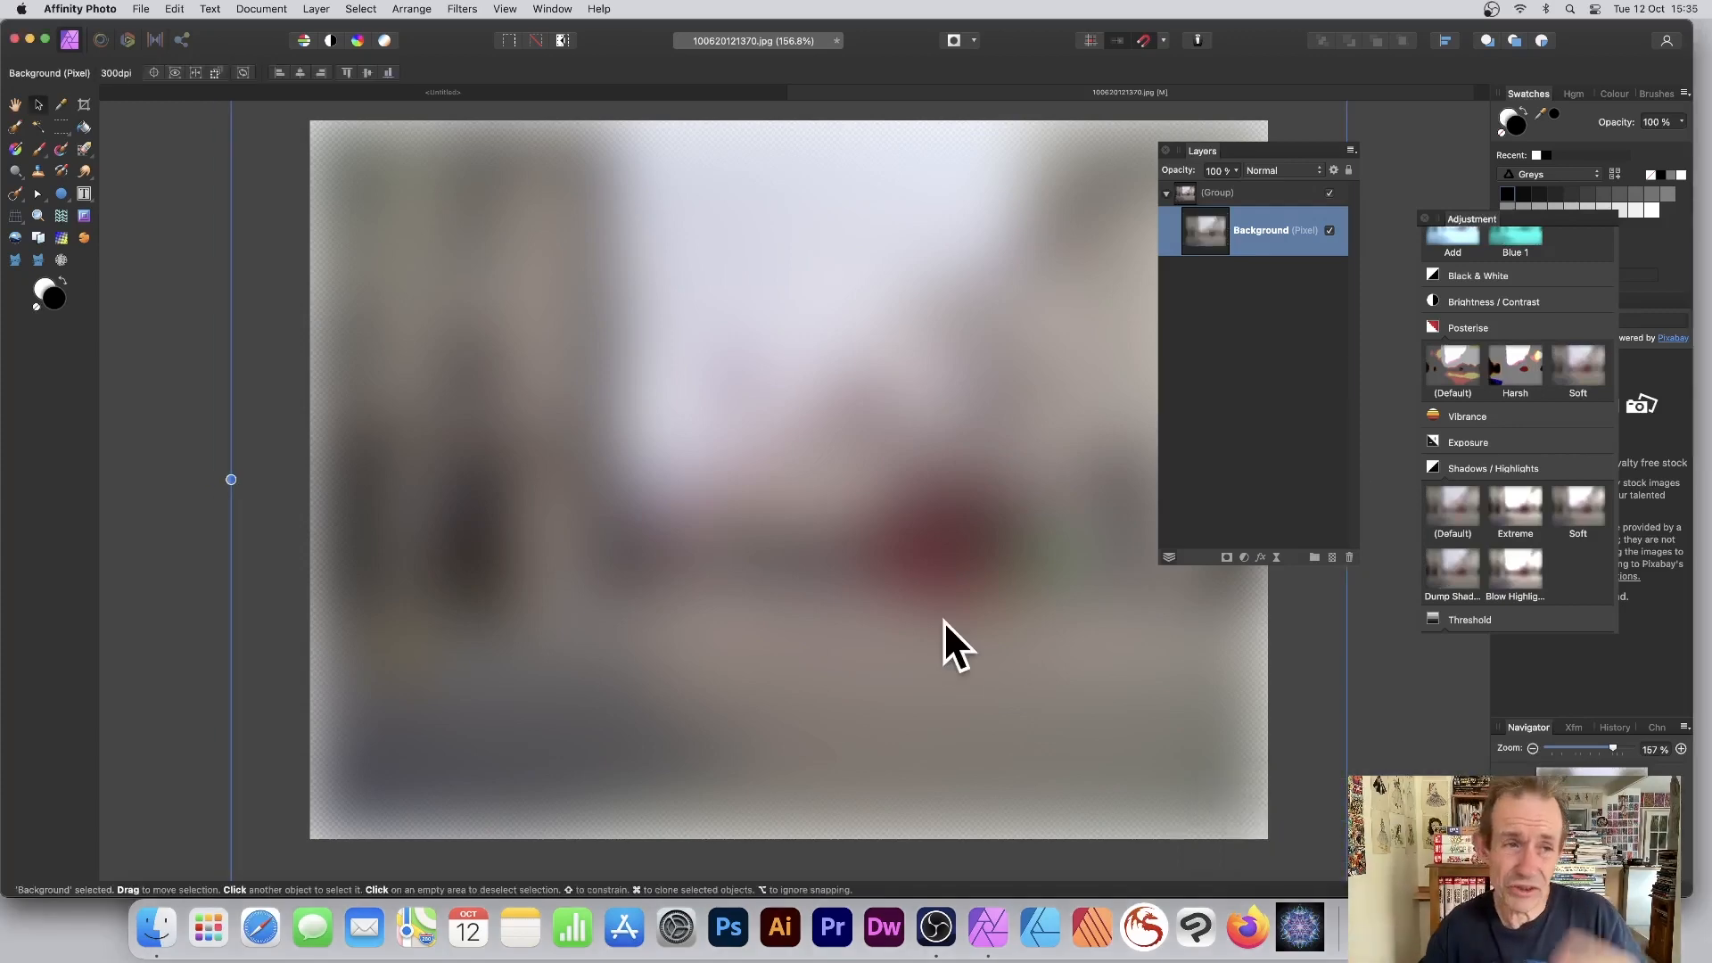
click(174, 9)
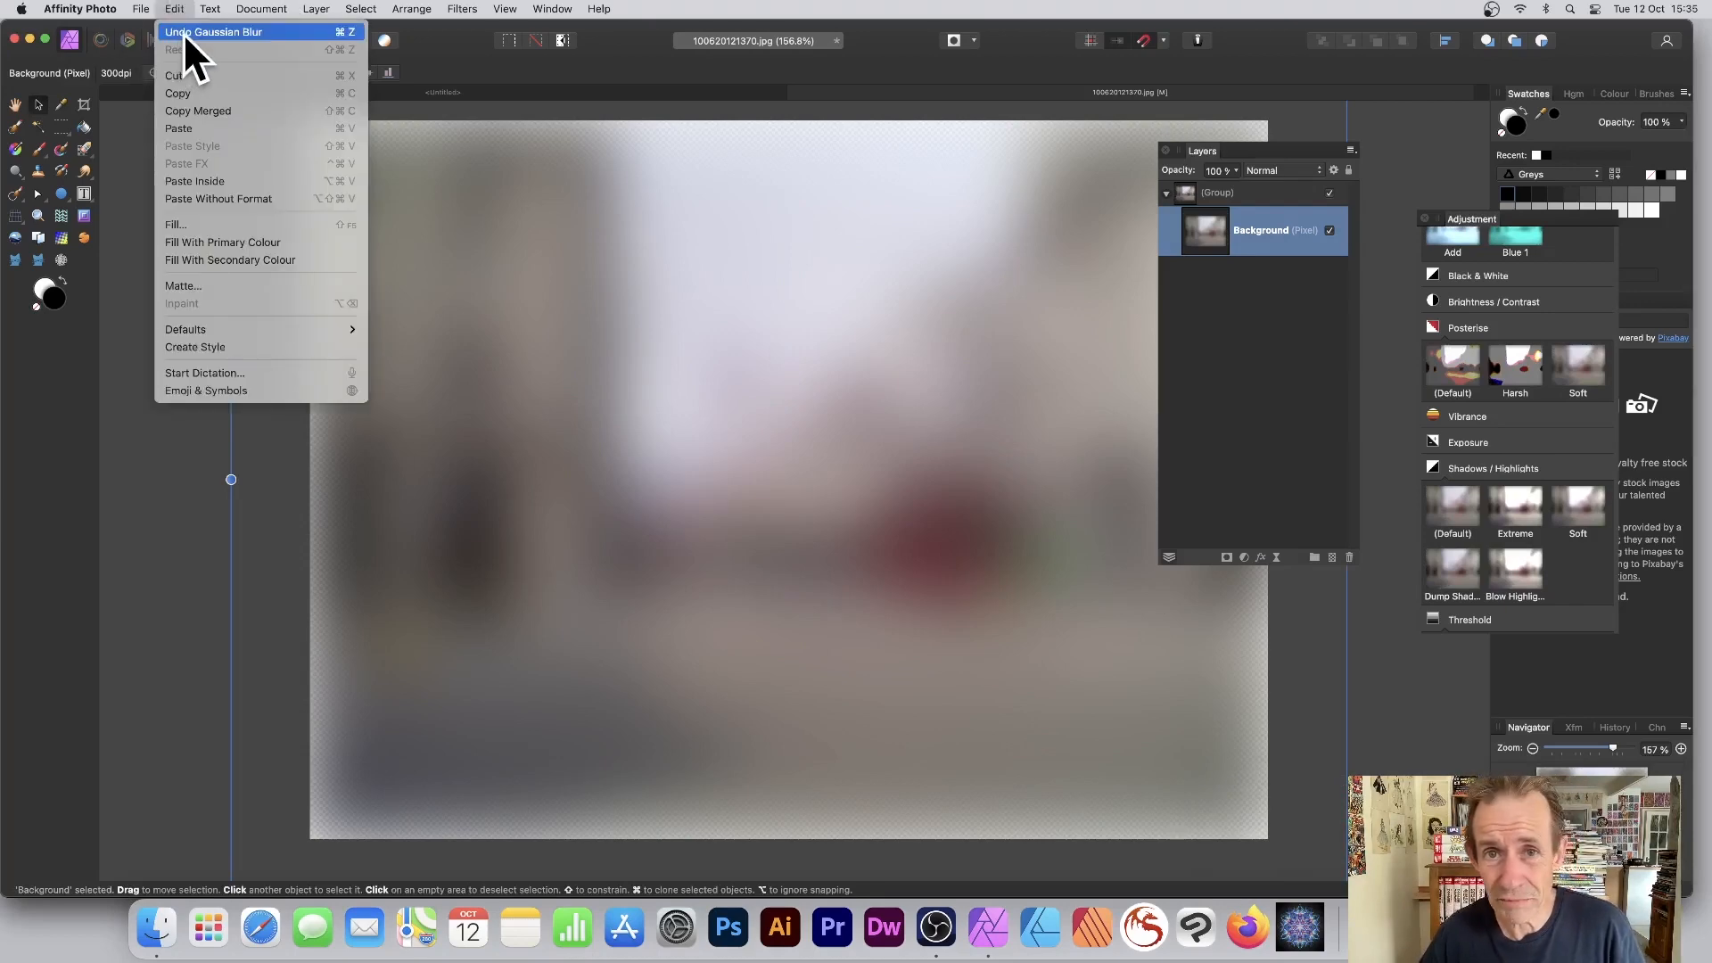
click(184, 32)
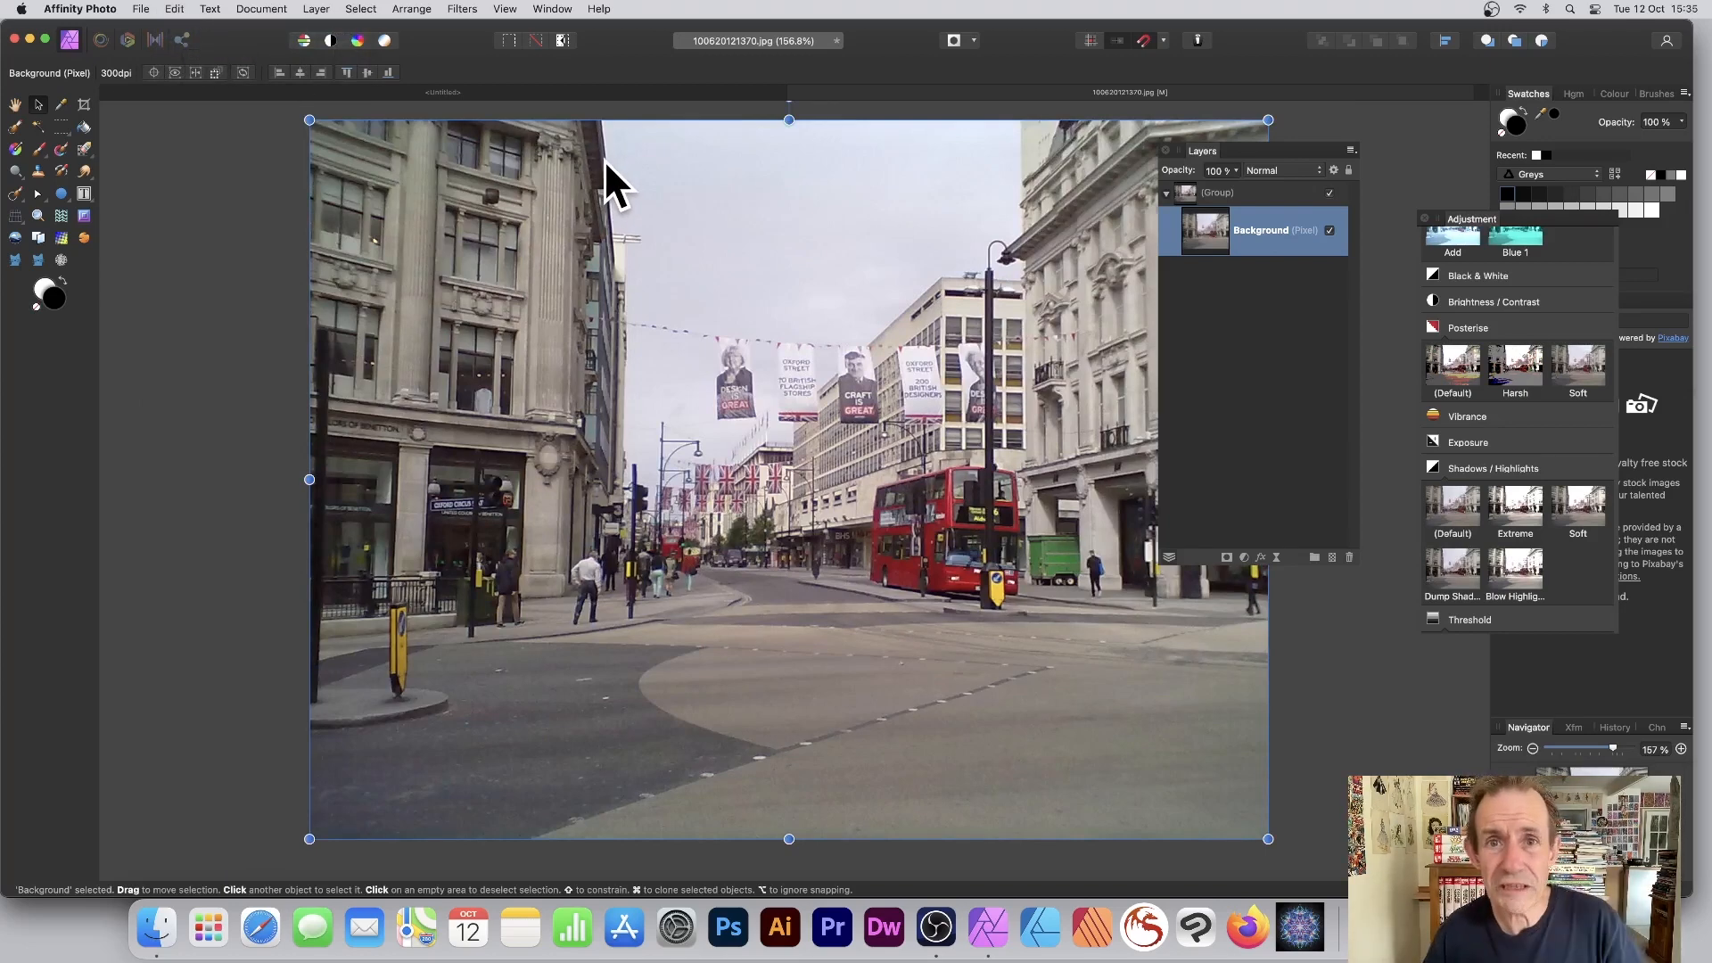
Step: Add a live Gaussian Blur filter layer to the Background layer with a radius of about 40 px
click(319, 9)
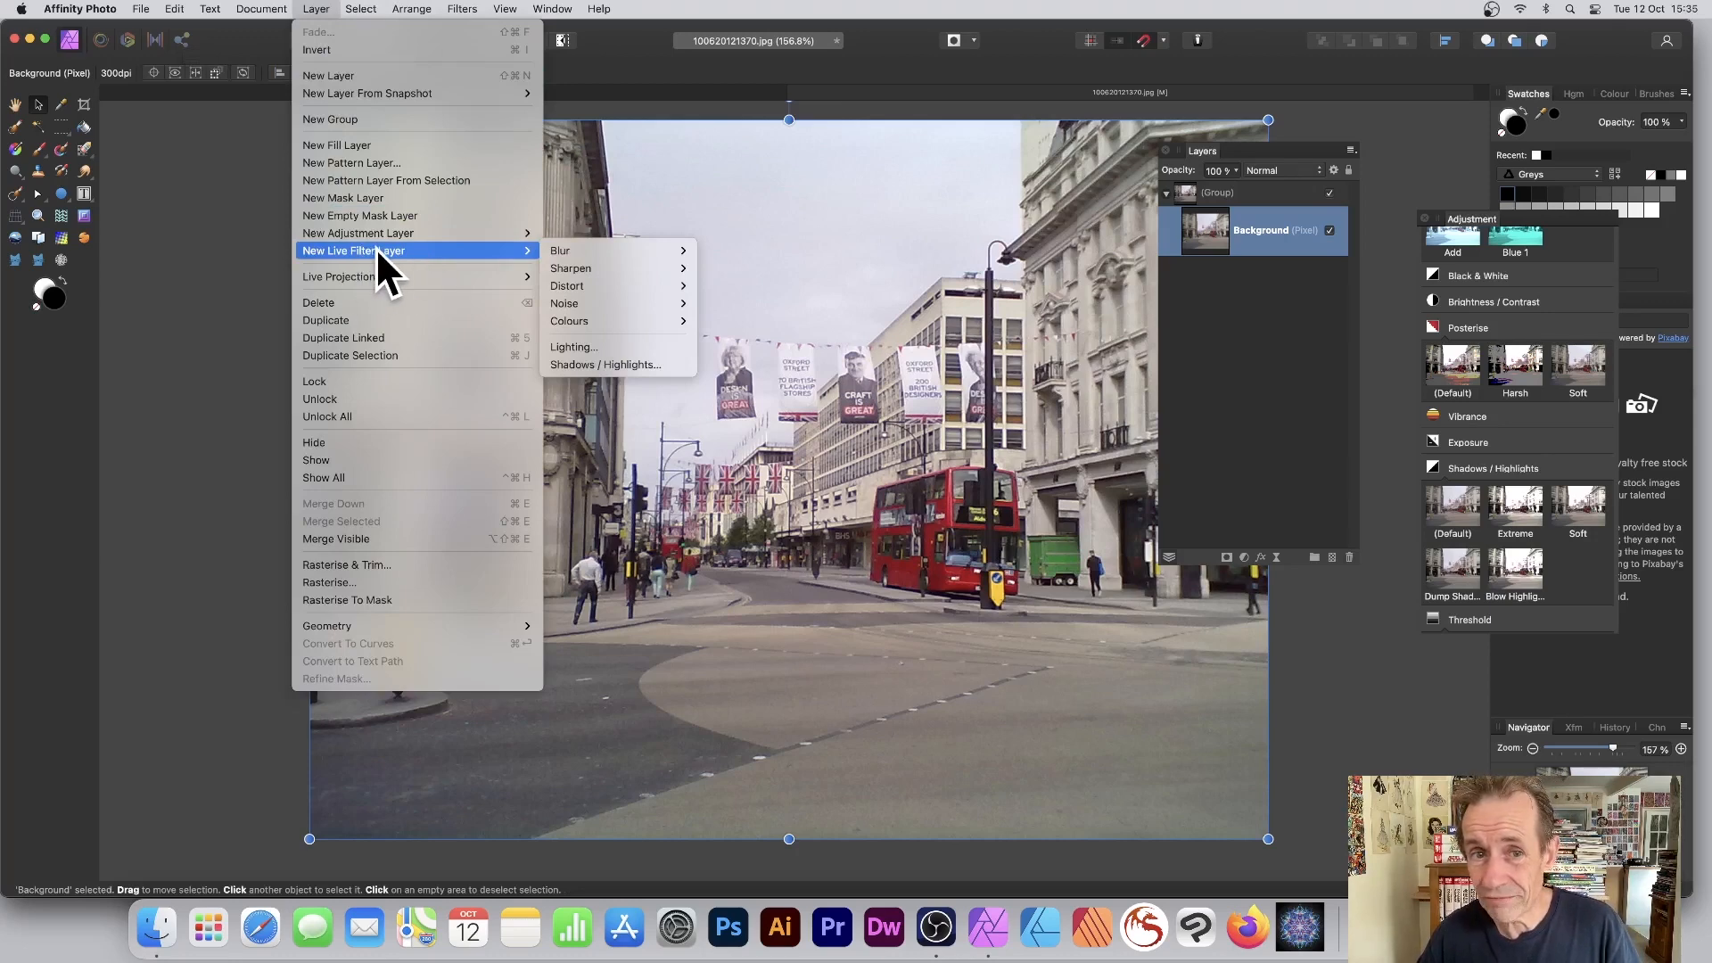
mouse_move(599, 284)
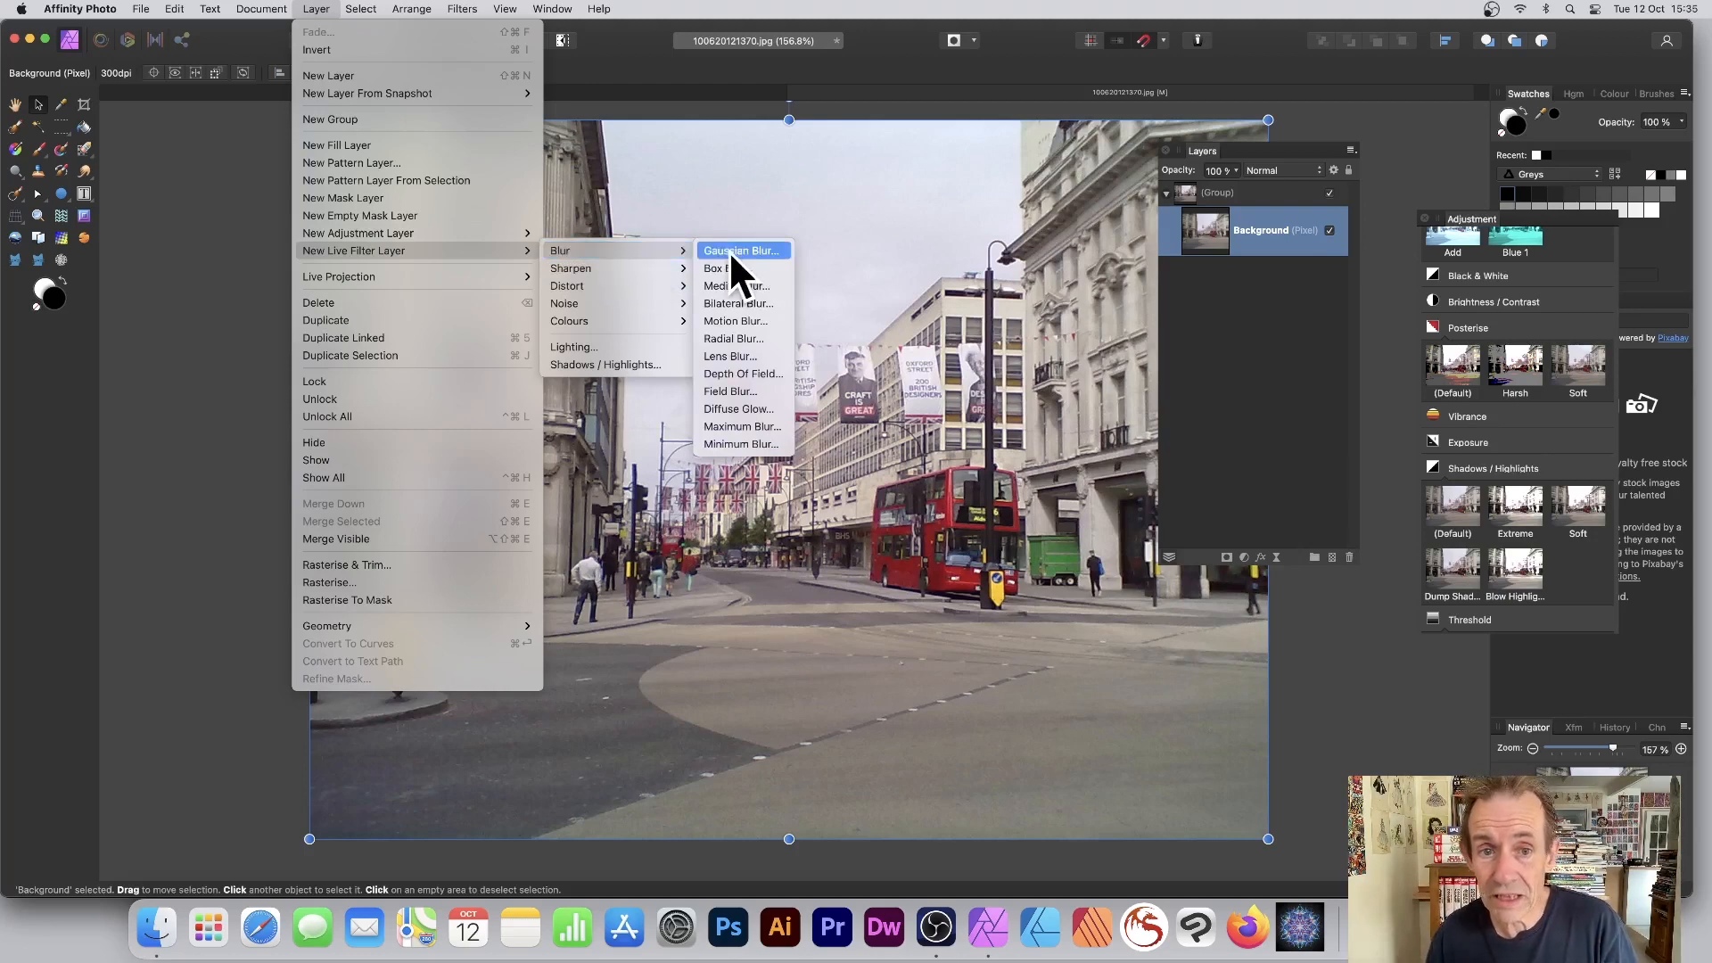
click(758, 251)
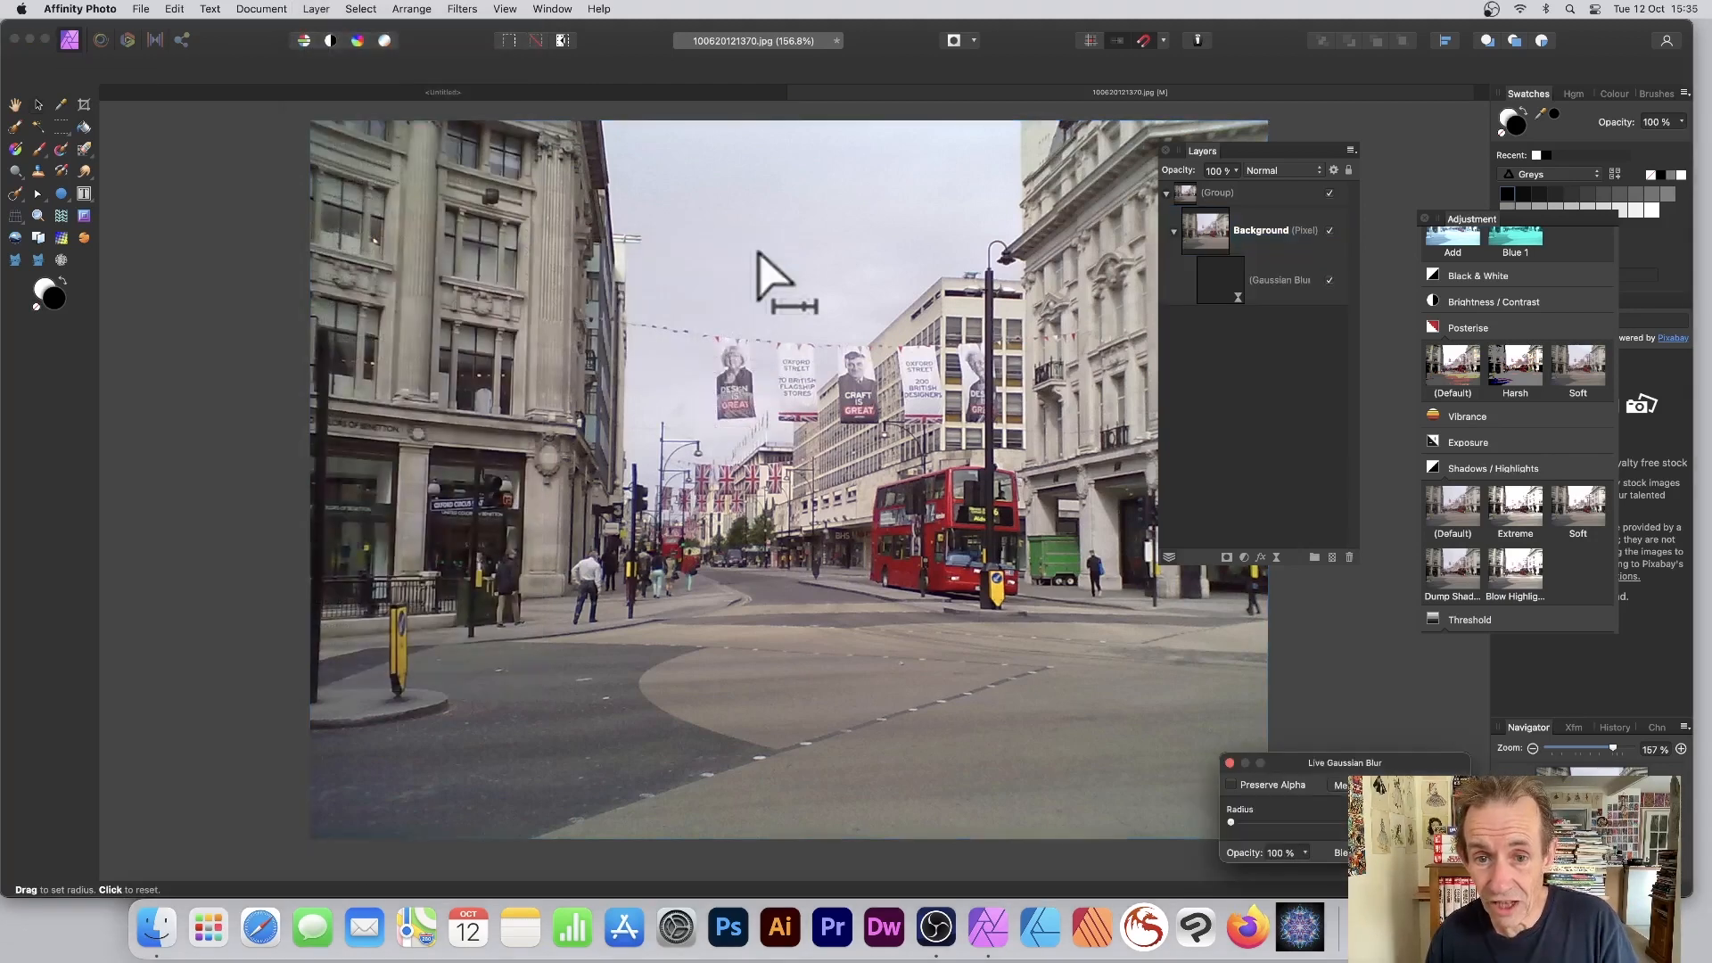
drag(1340, 765, 891, 294)
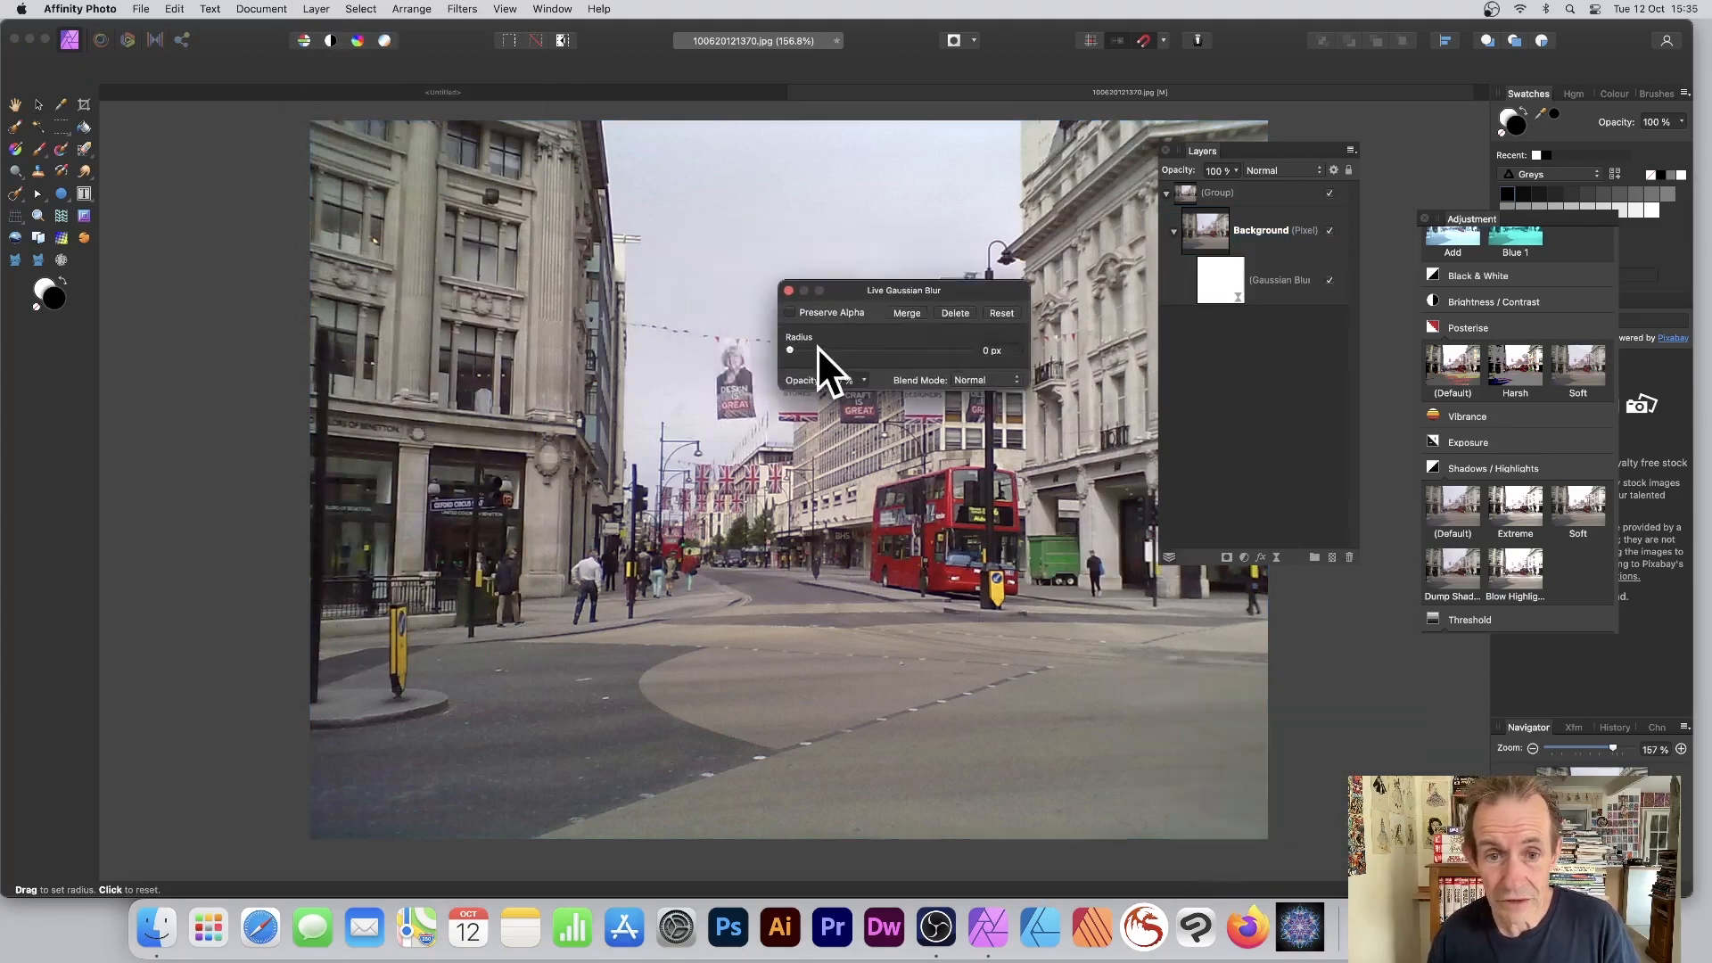
drag(789, 350, 930, 351)
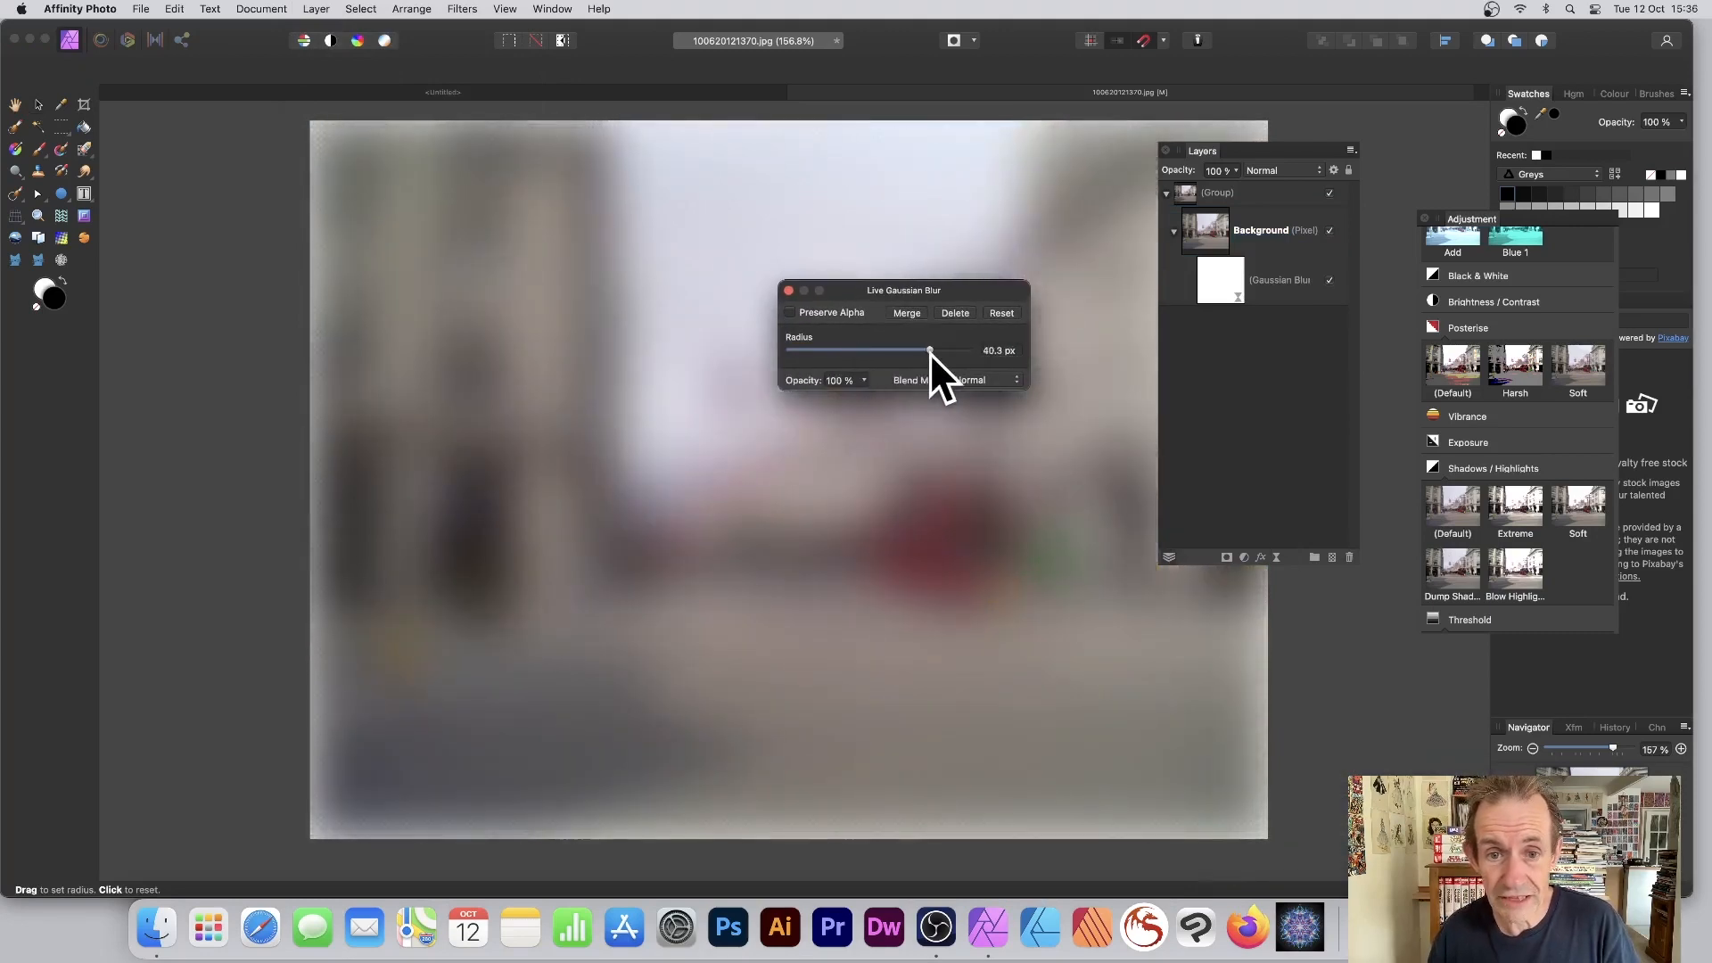
Step: Toggle the live blur's Preserve Alpha option on and off to compare the photo's edges, leaving it off
click(791, 312)
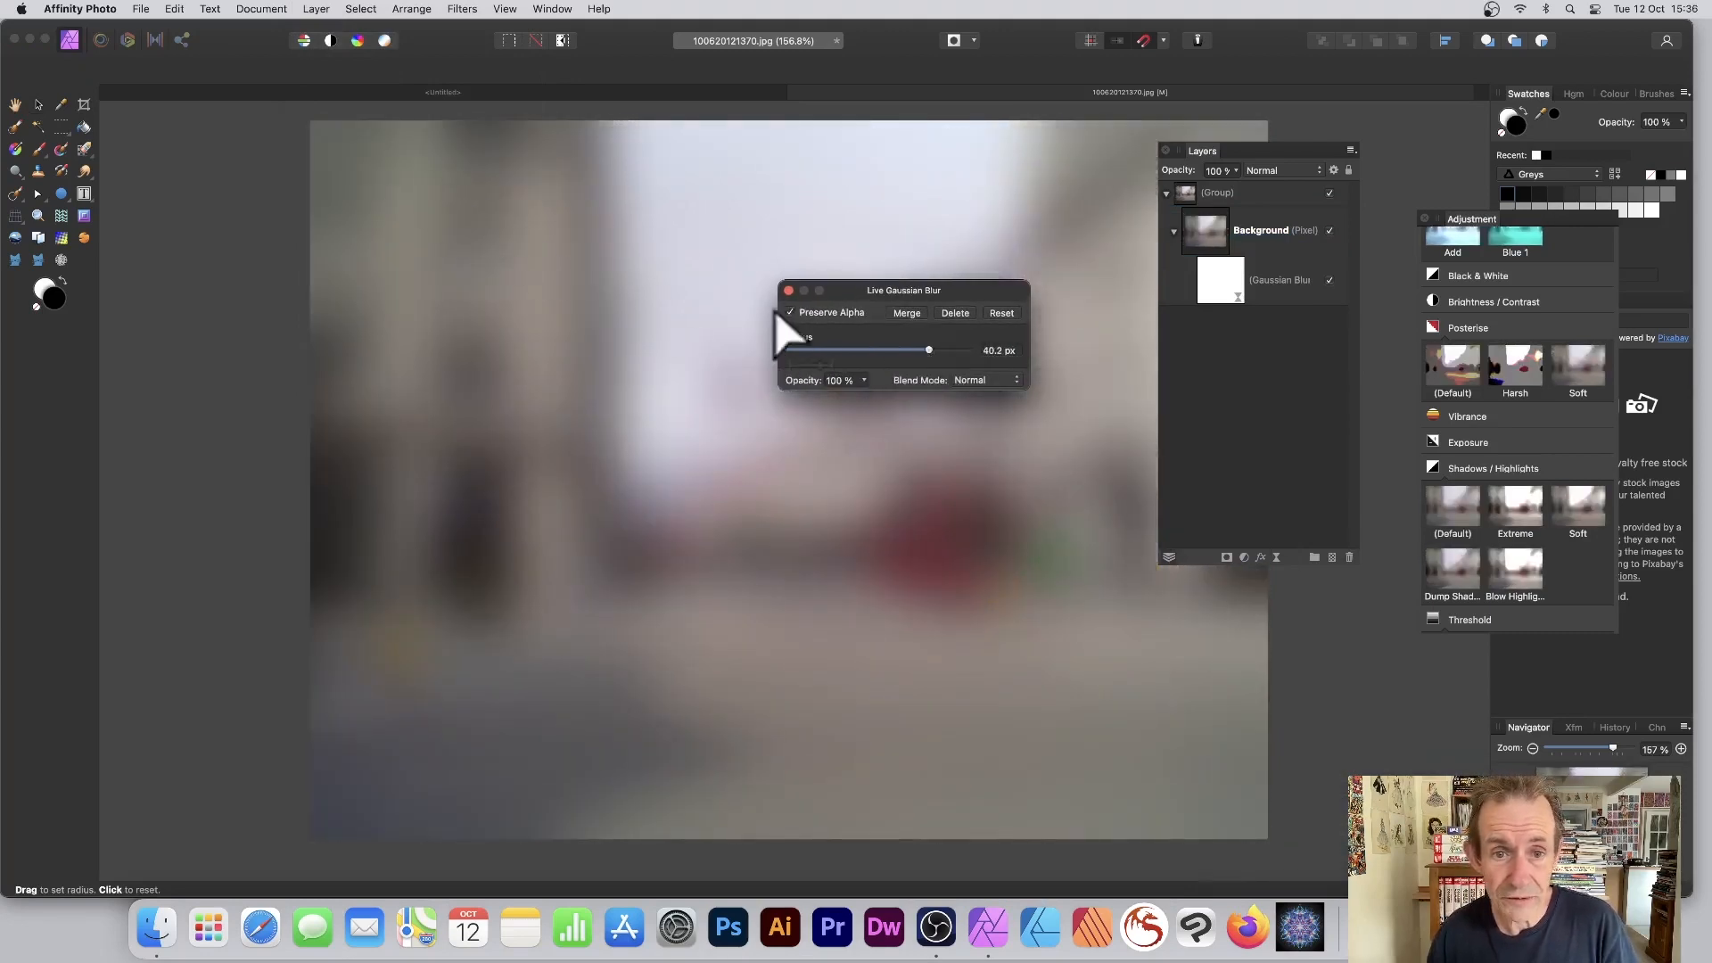
click(790, 311)
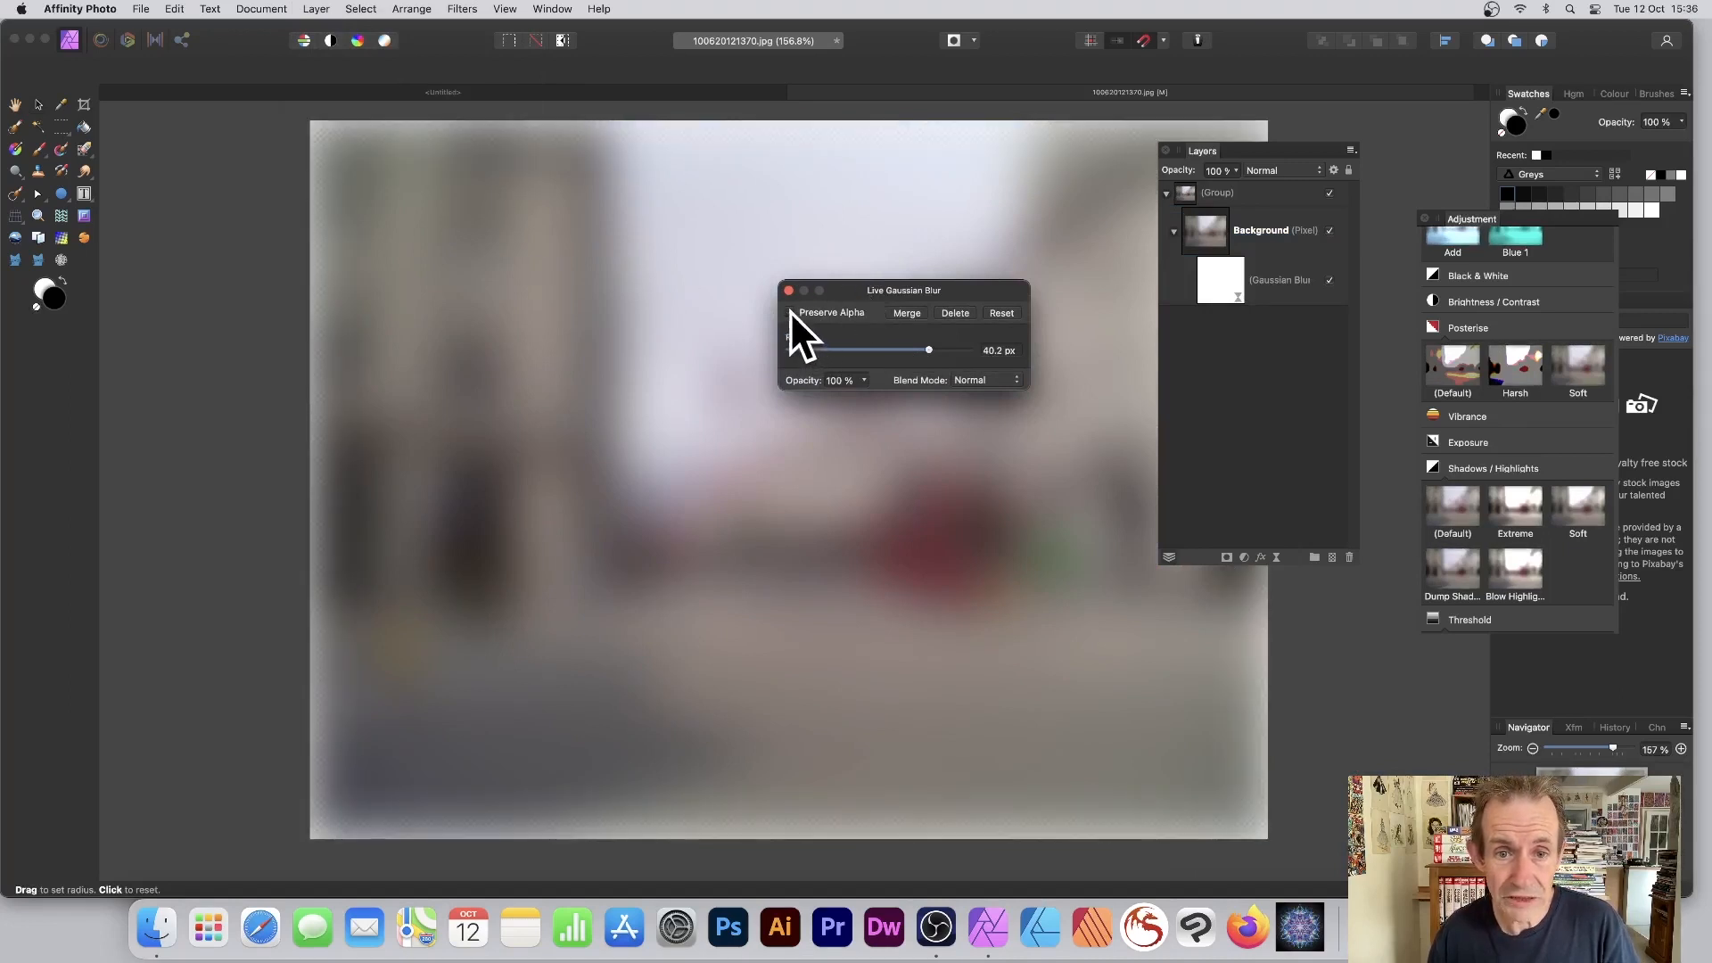
click(790, 311)
click(790, 311)
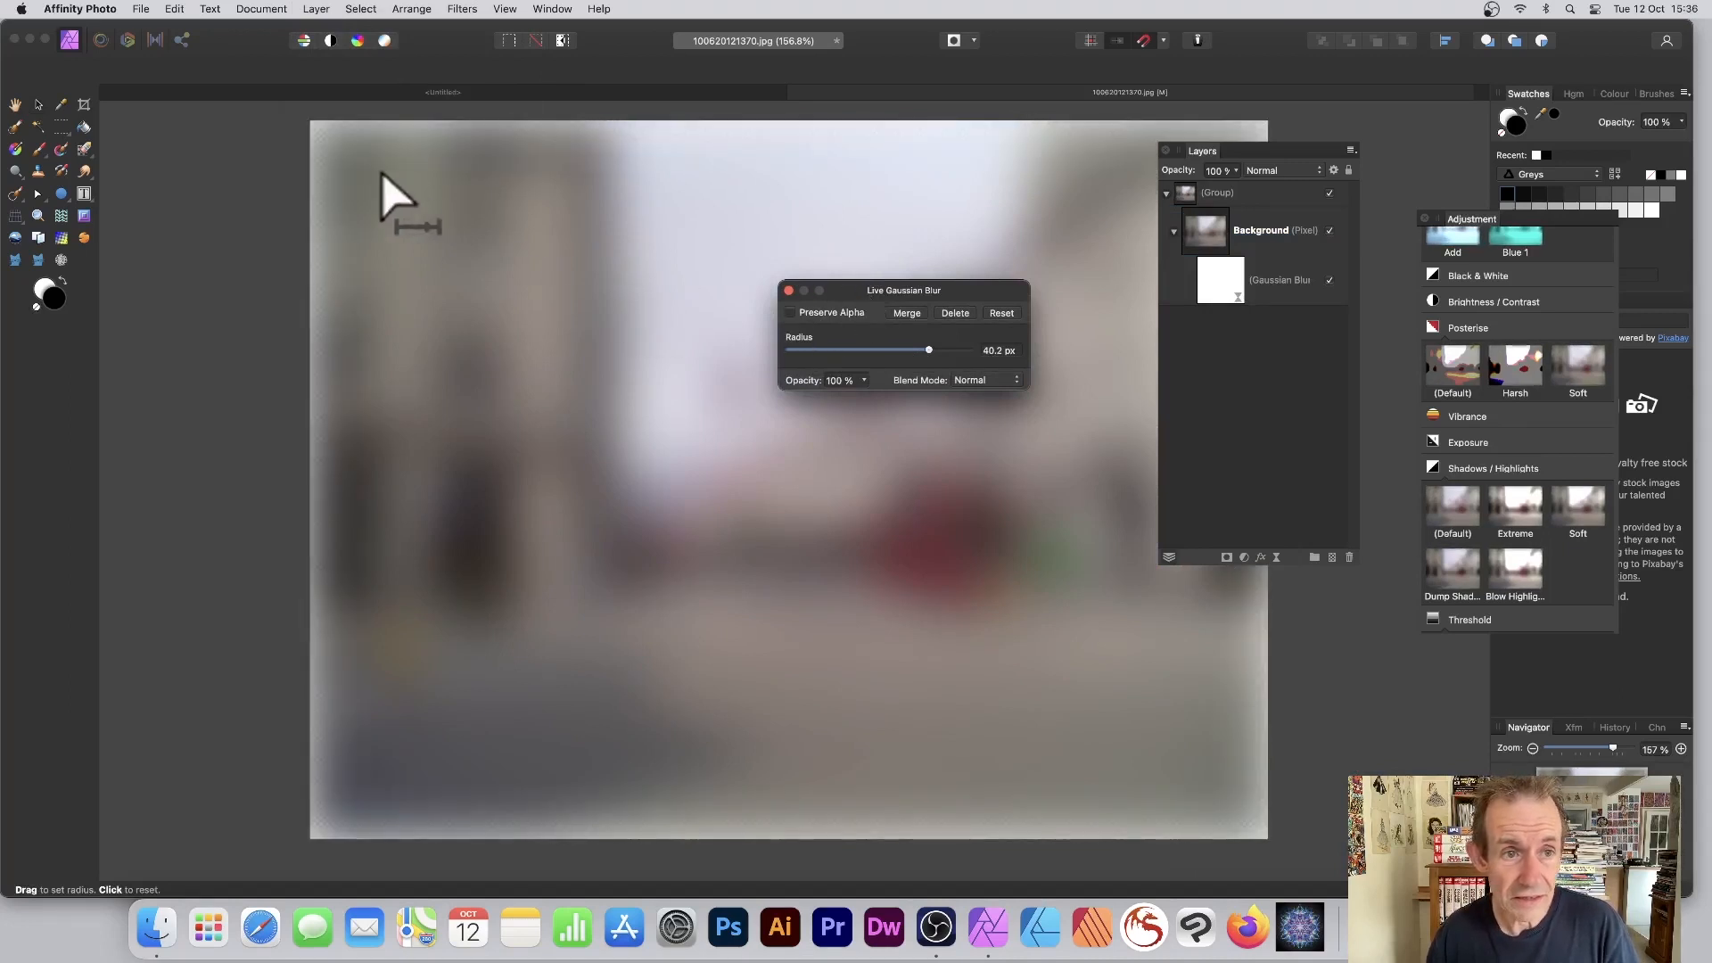
Step: Set the live Gaussian Blur's blend mode to Darken and close its settings
click(967, 384)
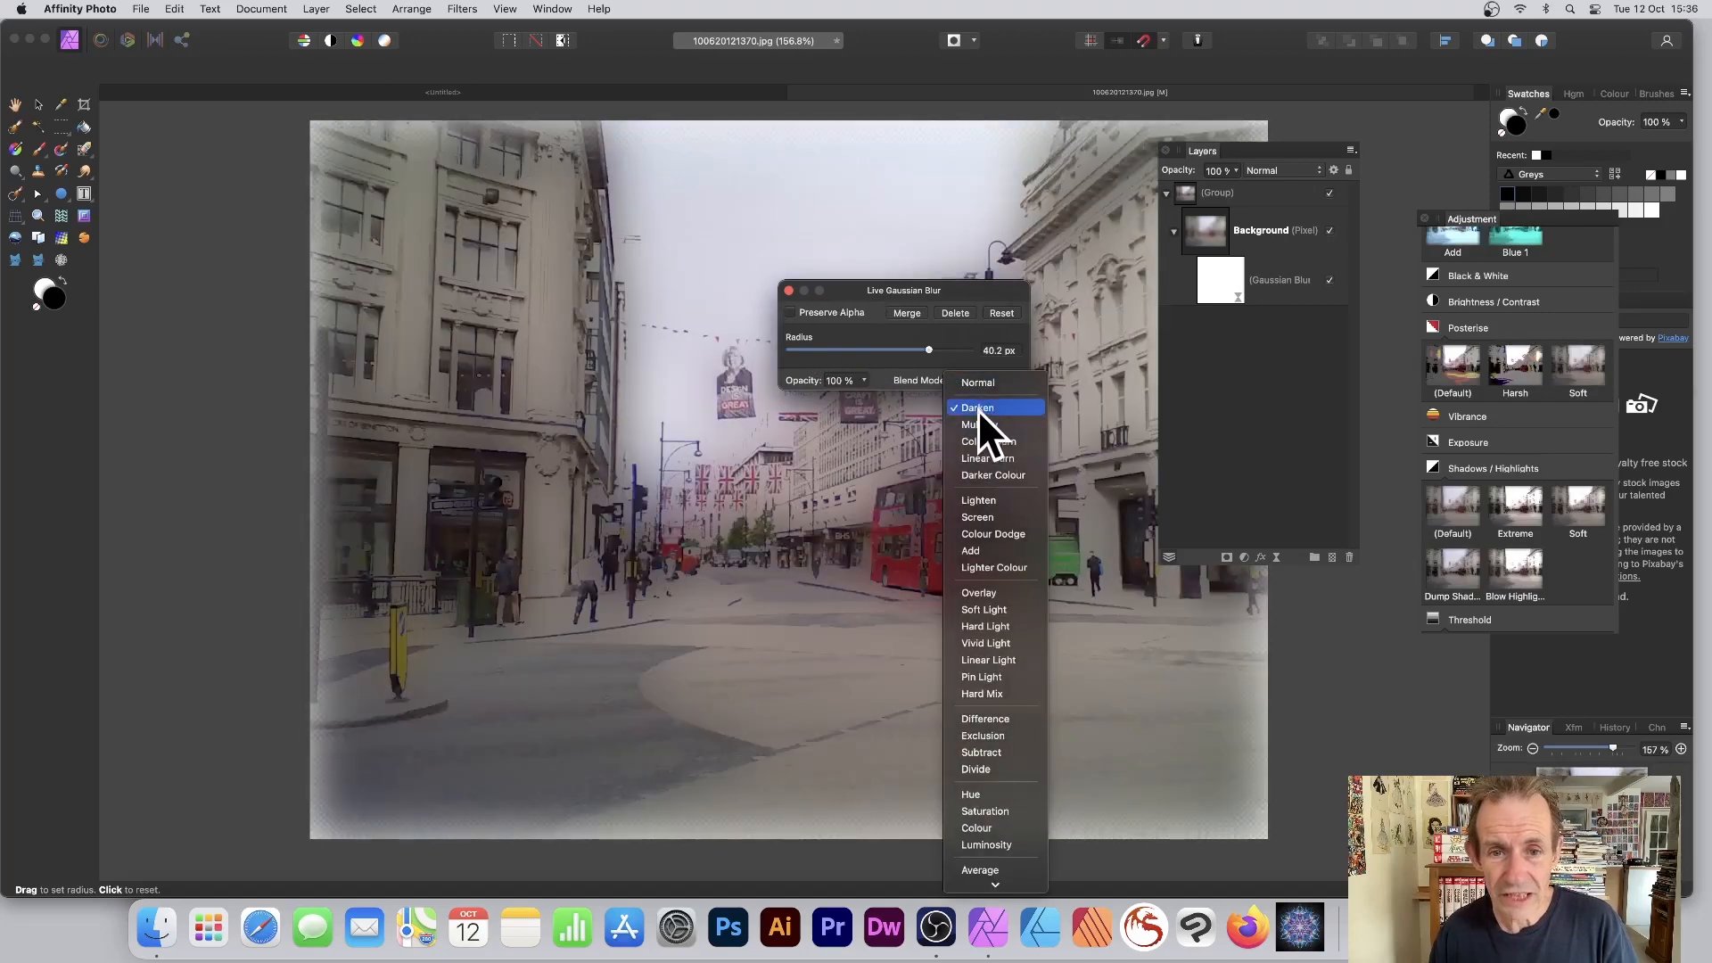
click(978, 410)
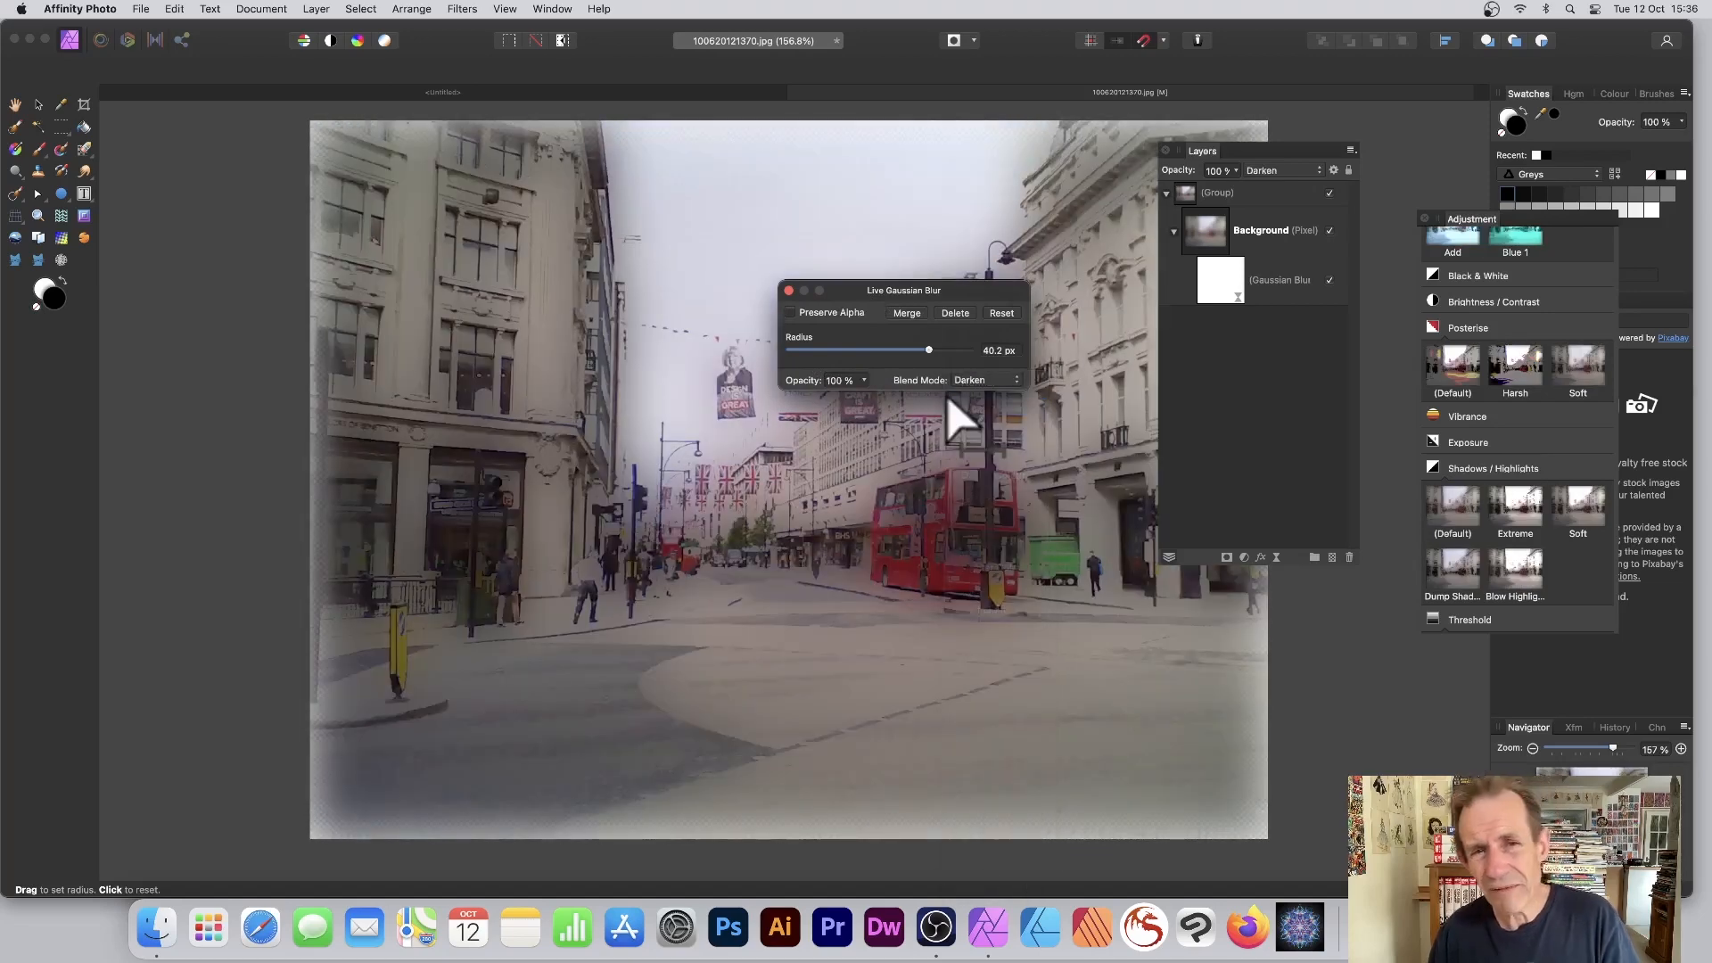
click(789, 290)
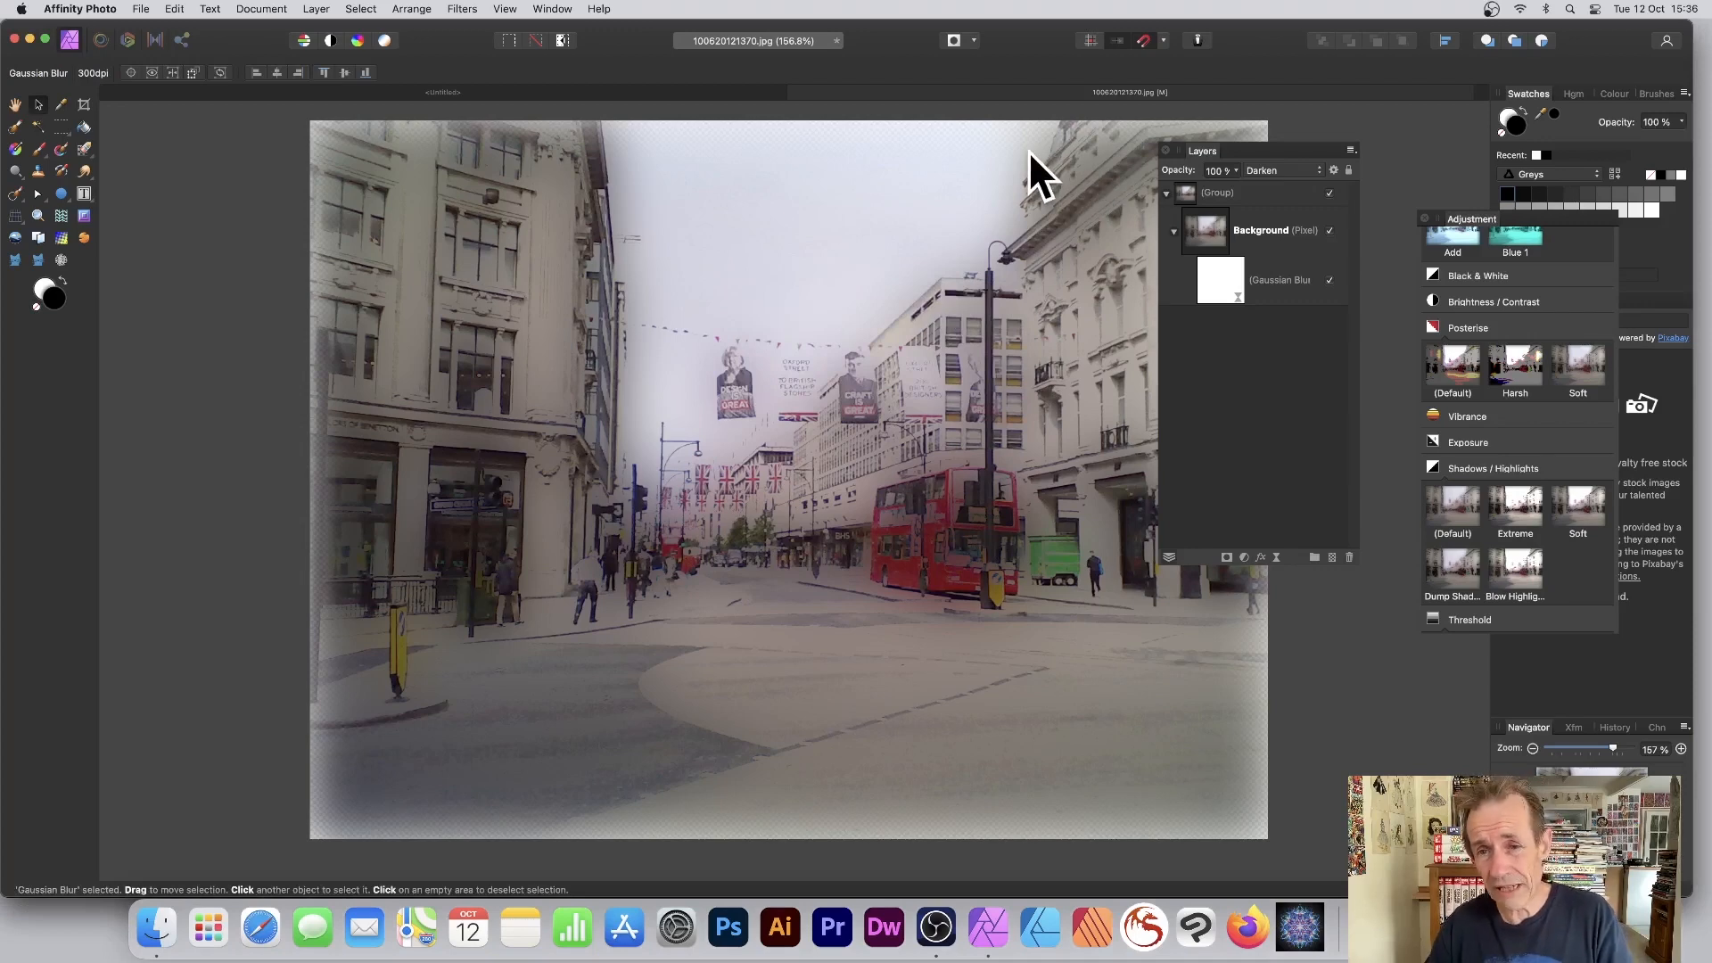
Step: Select the live Gaussian Blur layer and toggle its visibility off and on to compare the photo with and without the effect
click(1208, 277)
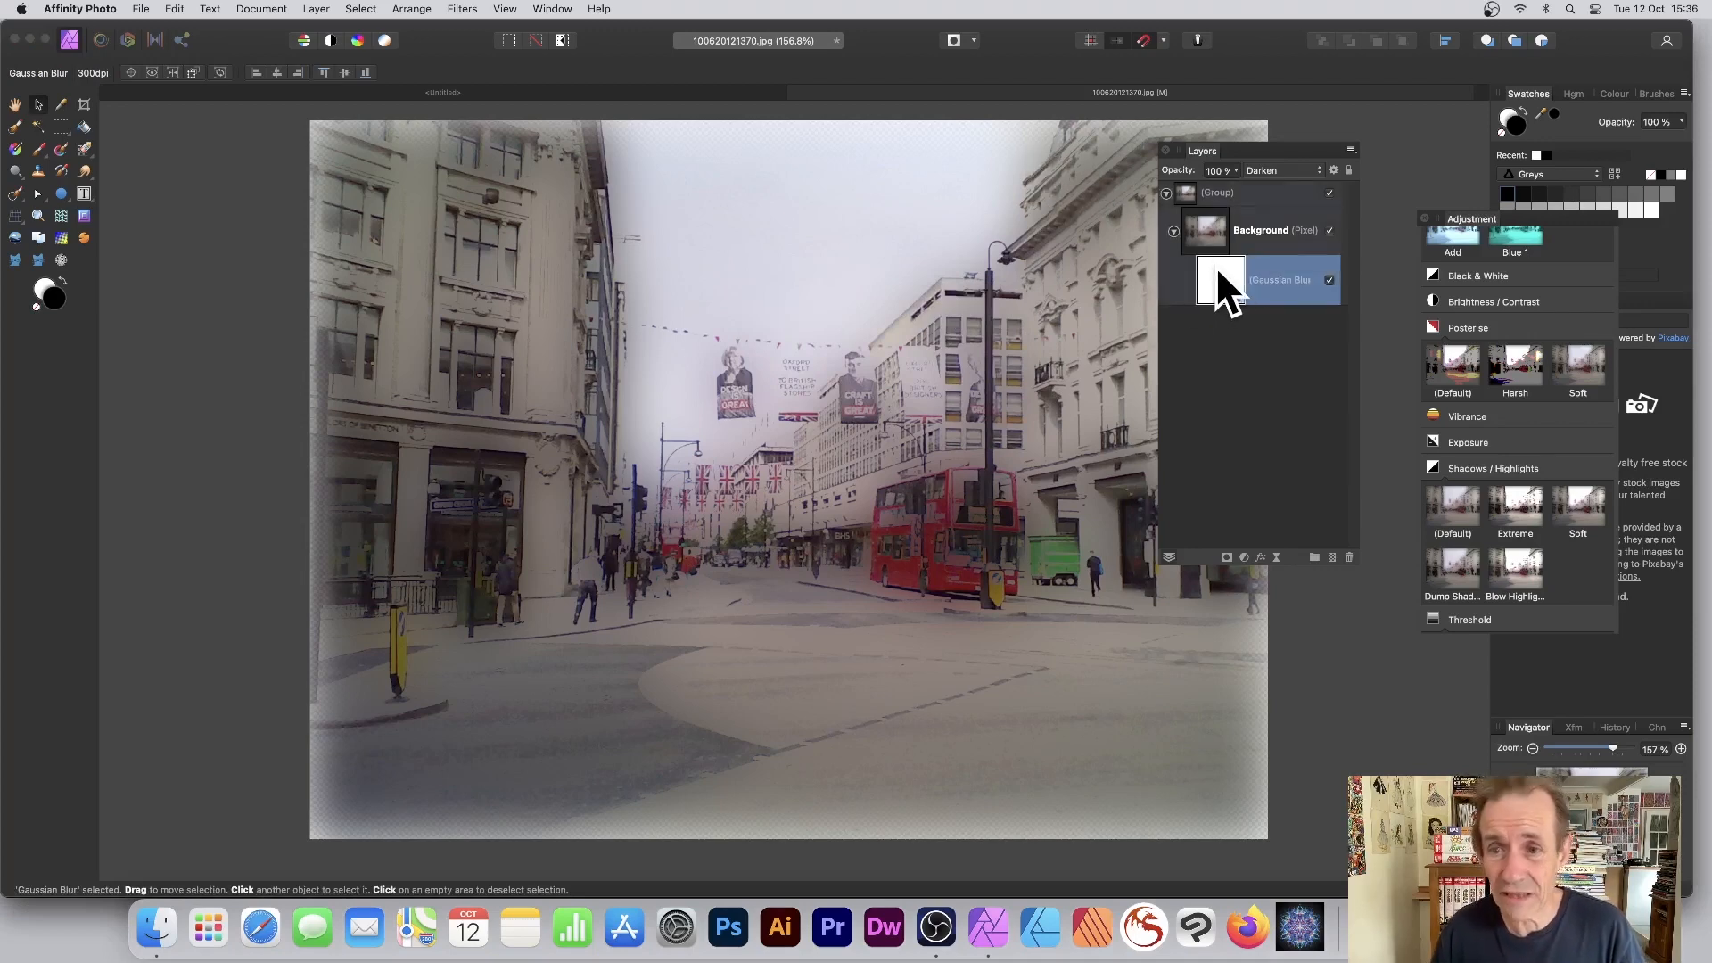
click(1331, 280)
click(1331, 280)
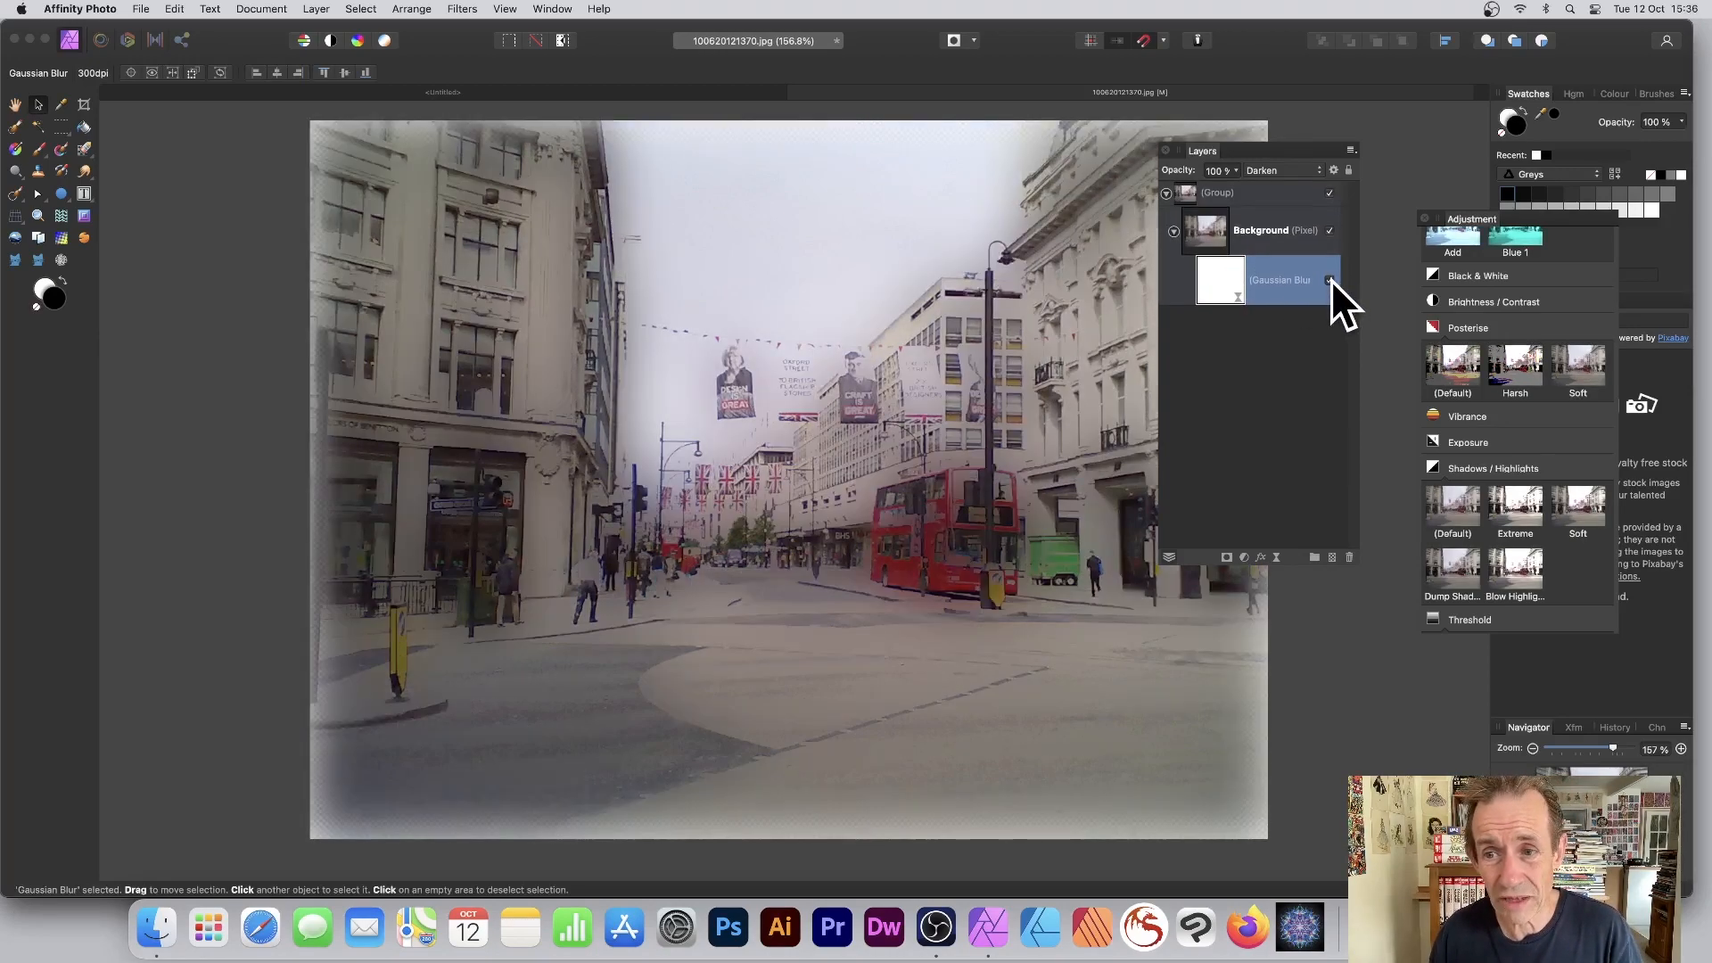
click(1331, 280)
click(1330, 279)
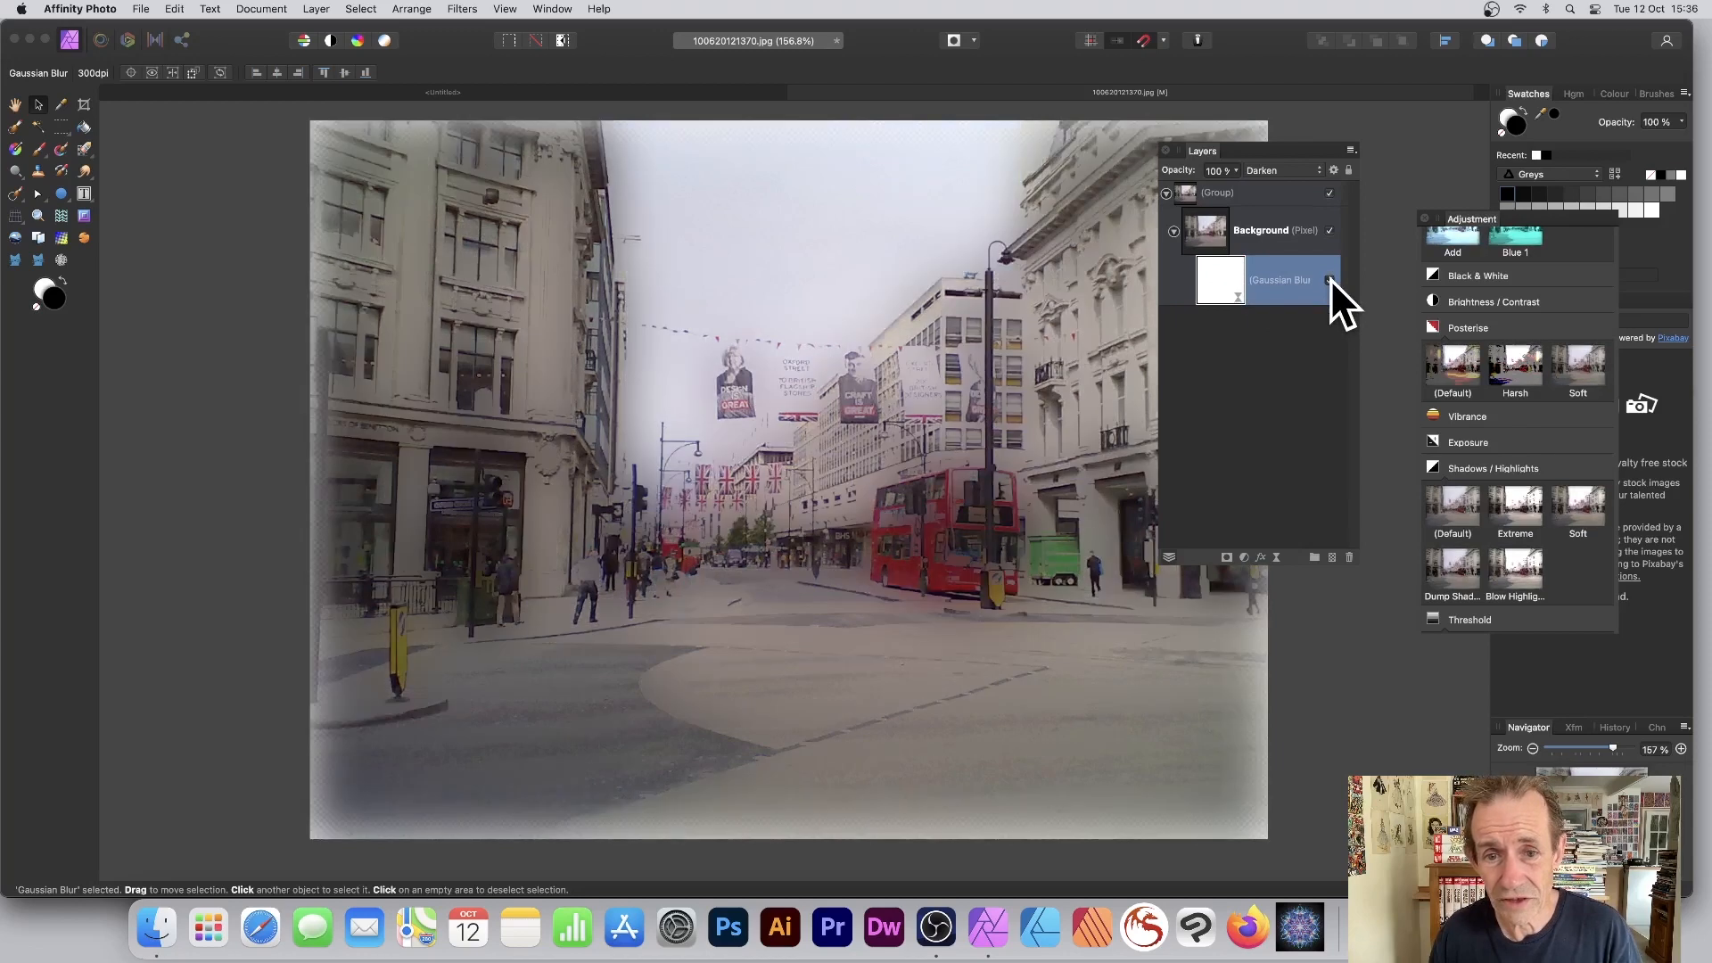
Step: Hide and show the live Gaussian Blur layer to compare the photo, moving the Layers panel clear of the image
click(1330, 278)
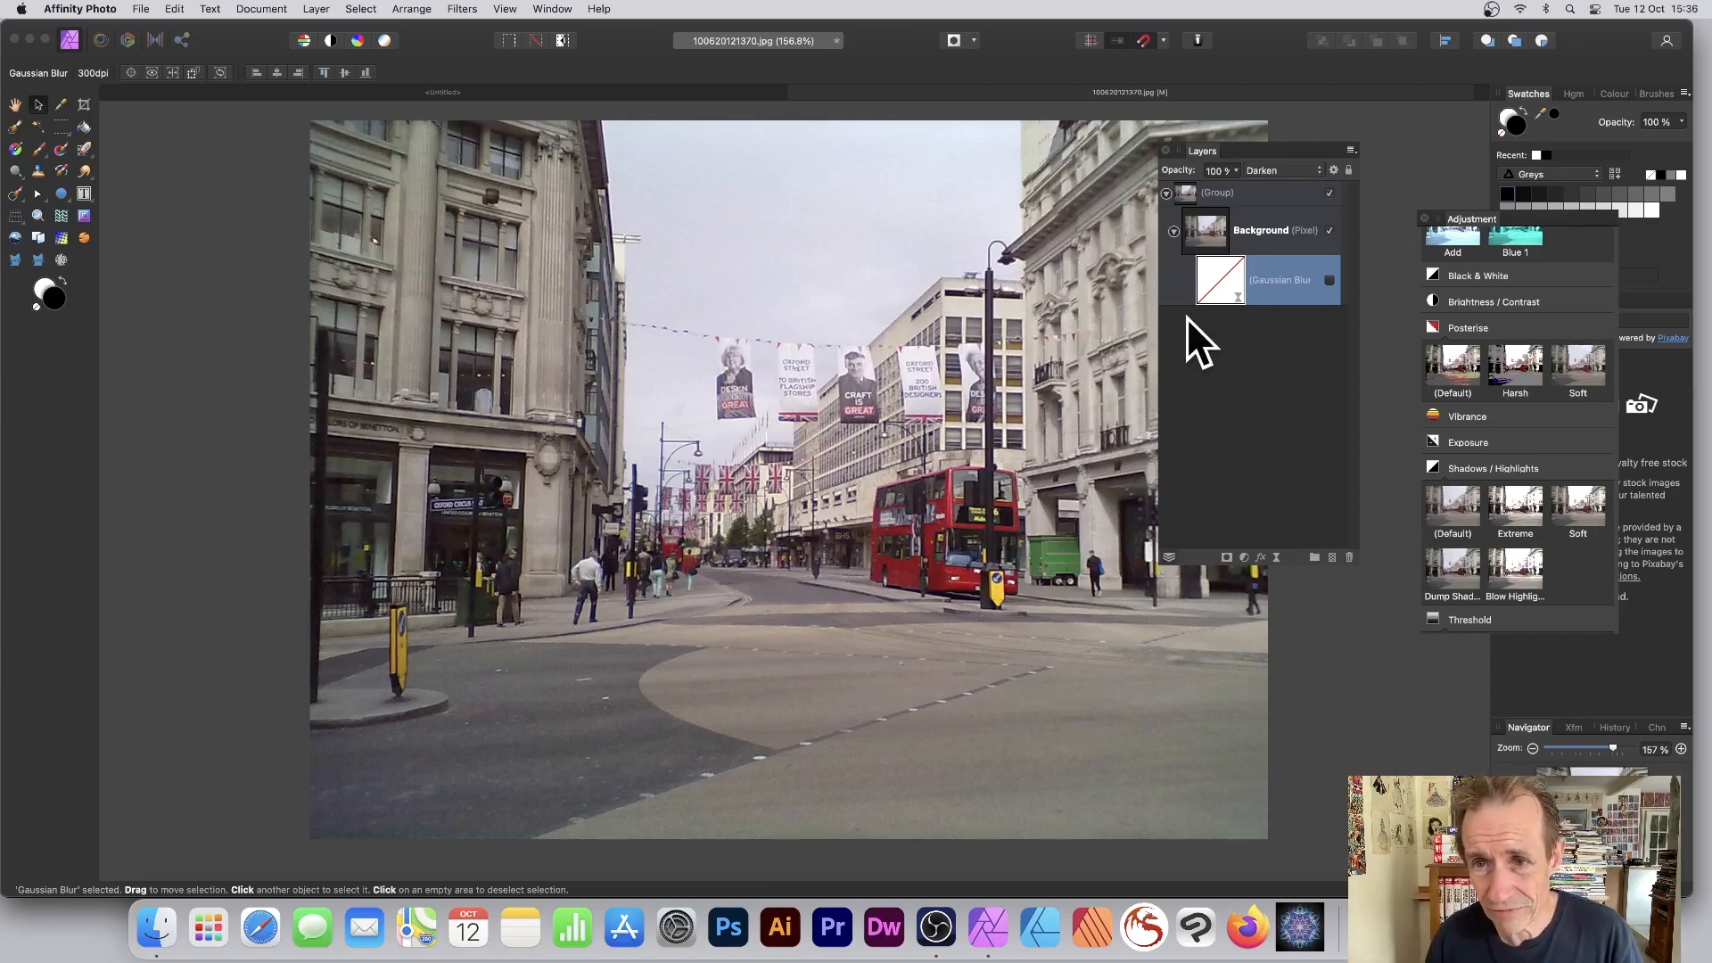
drag(1206, 154, 1303, 160)
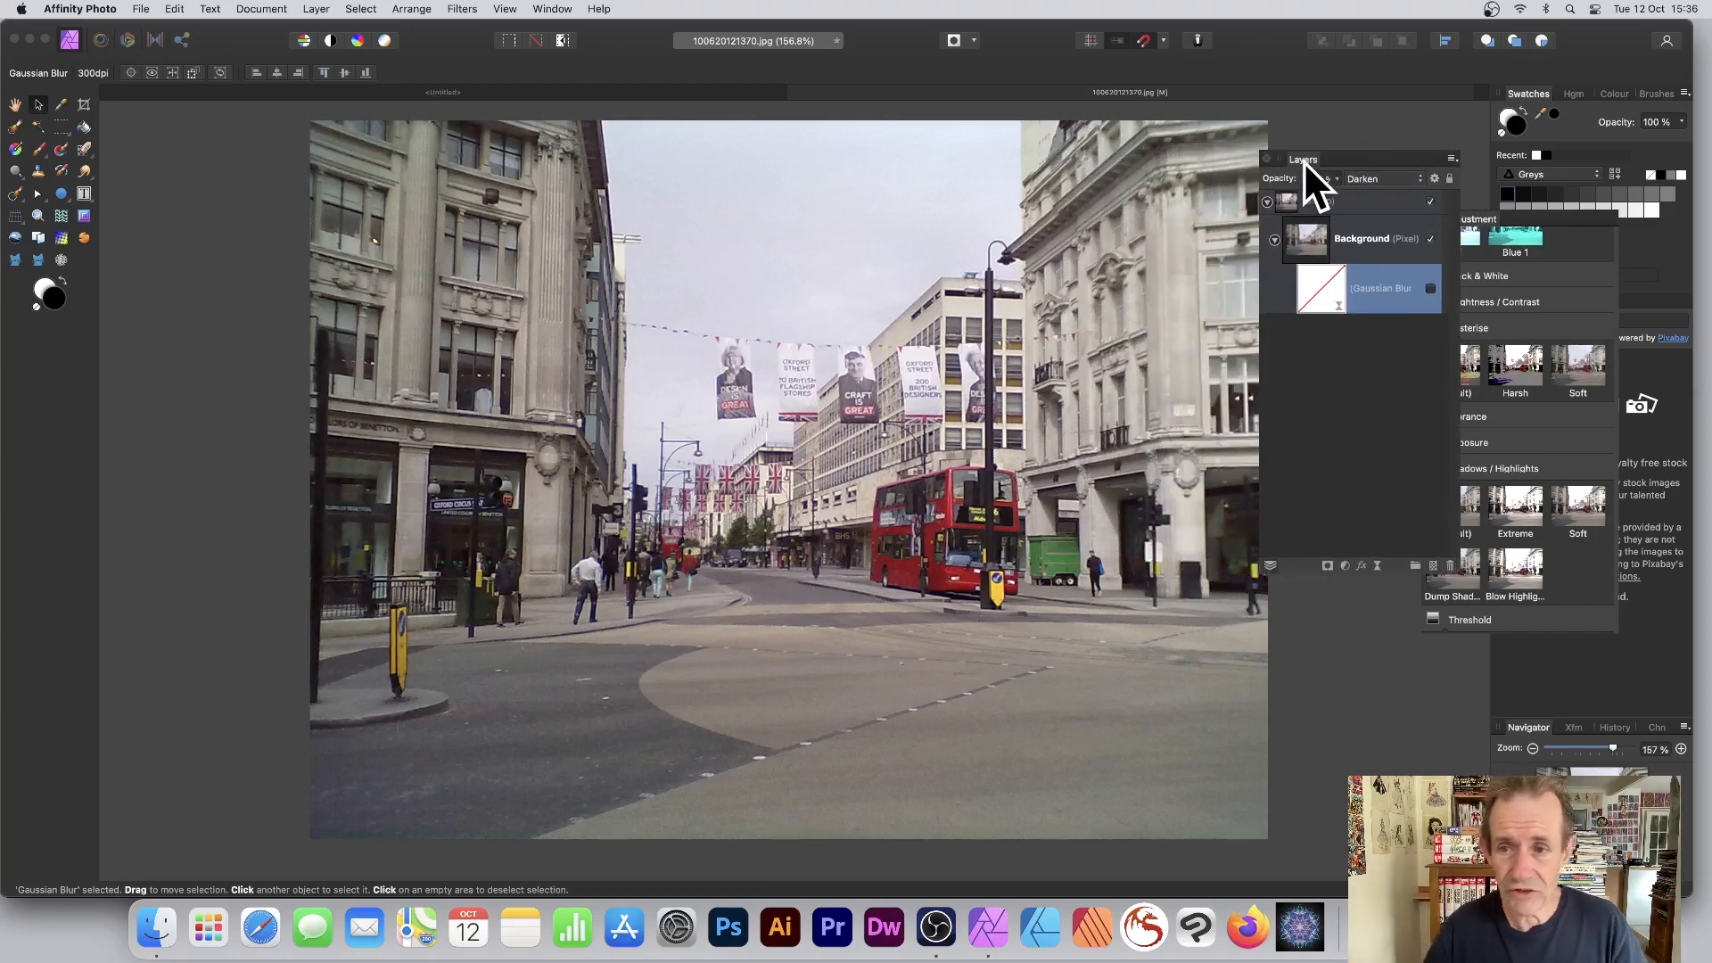
click(1431, 287)
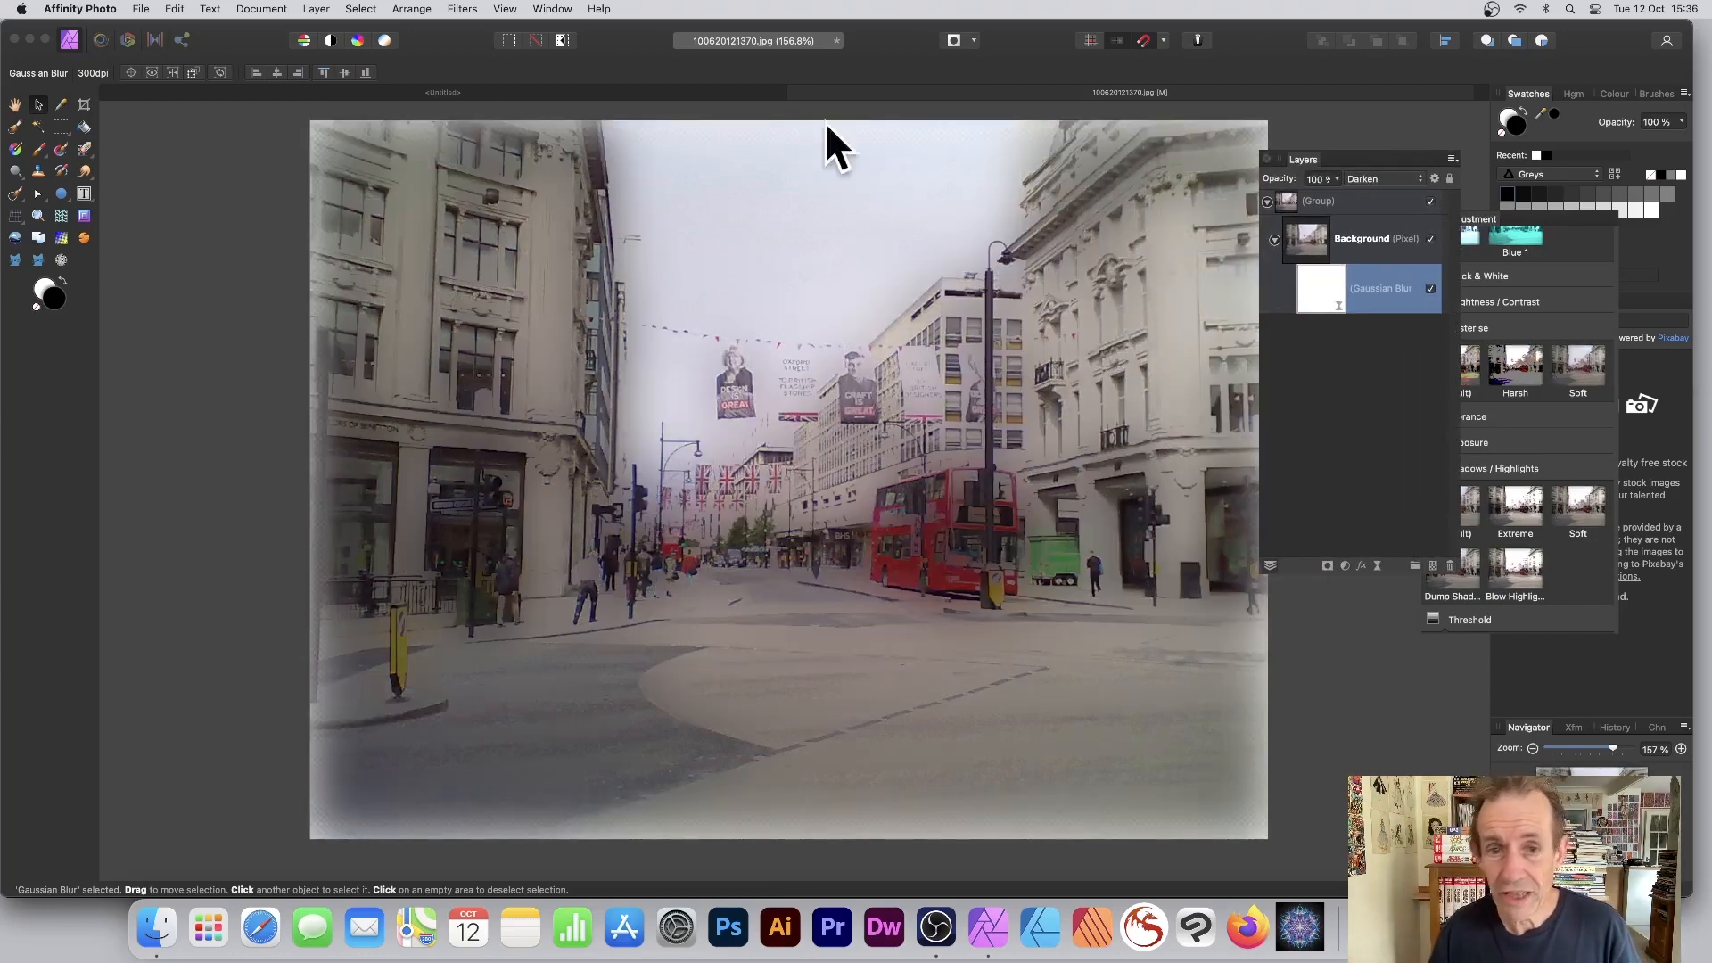
Step: Merge all visible layers into a new pixel layer with Merge Visible
click(314, 8)
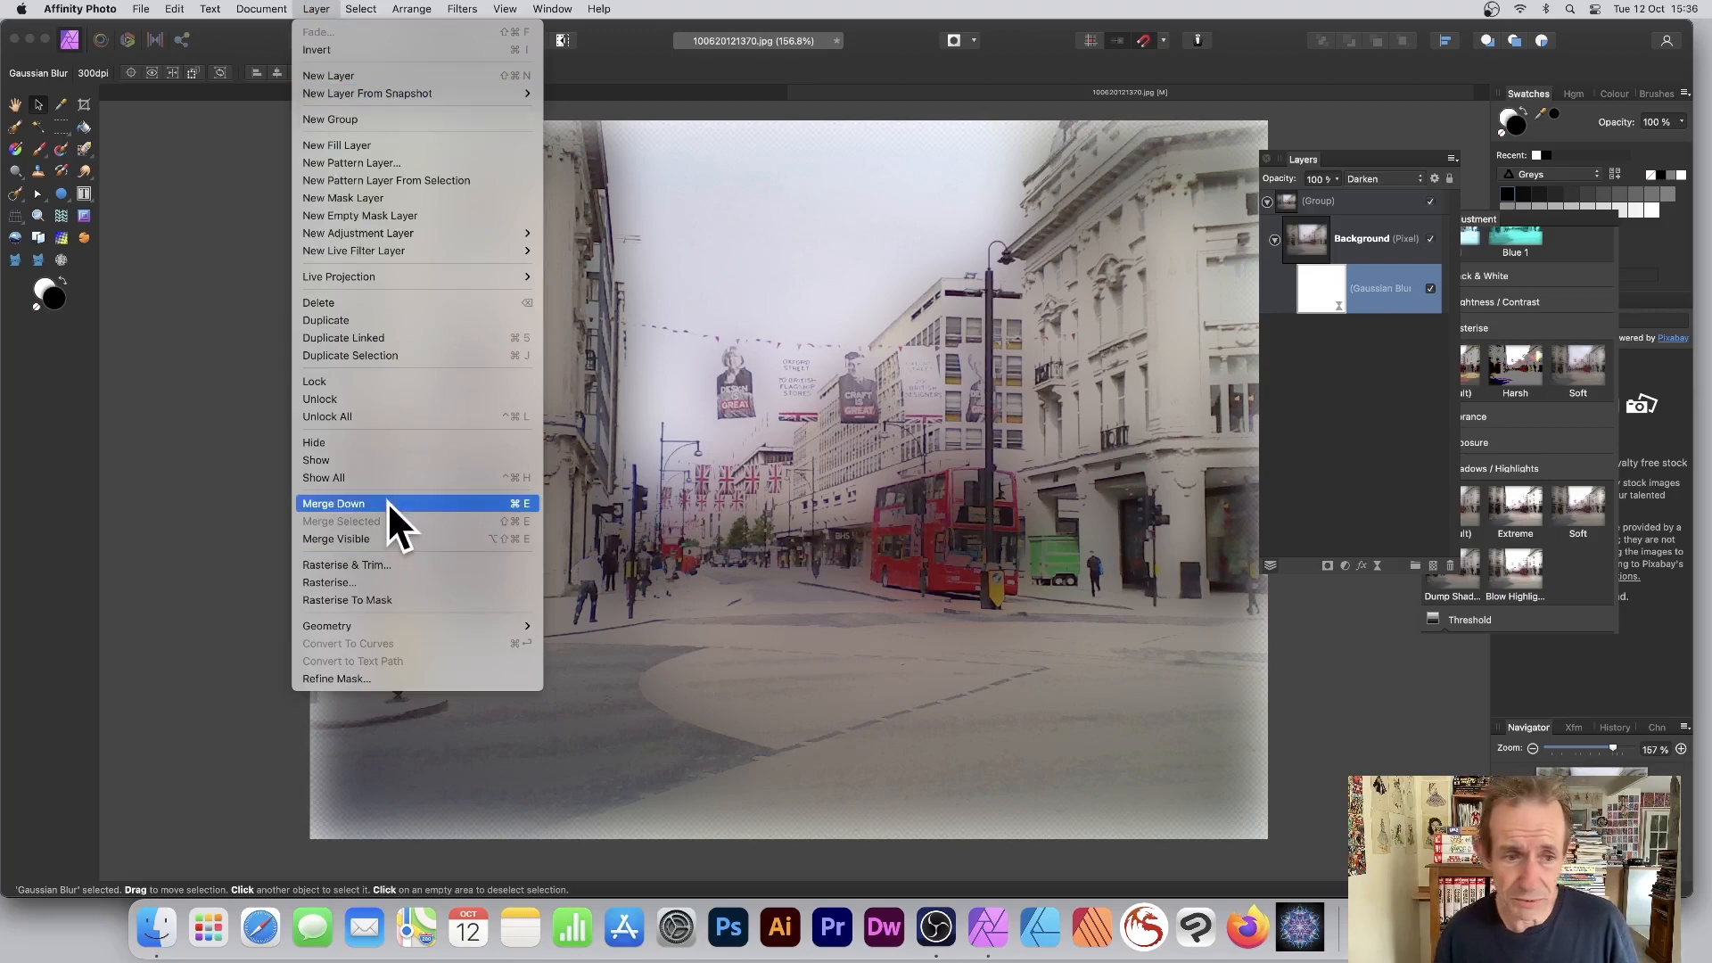
click(1308, 228)
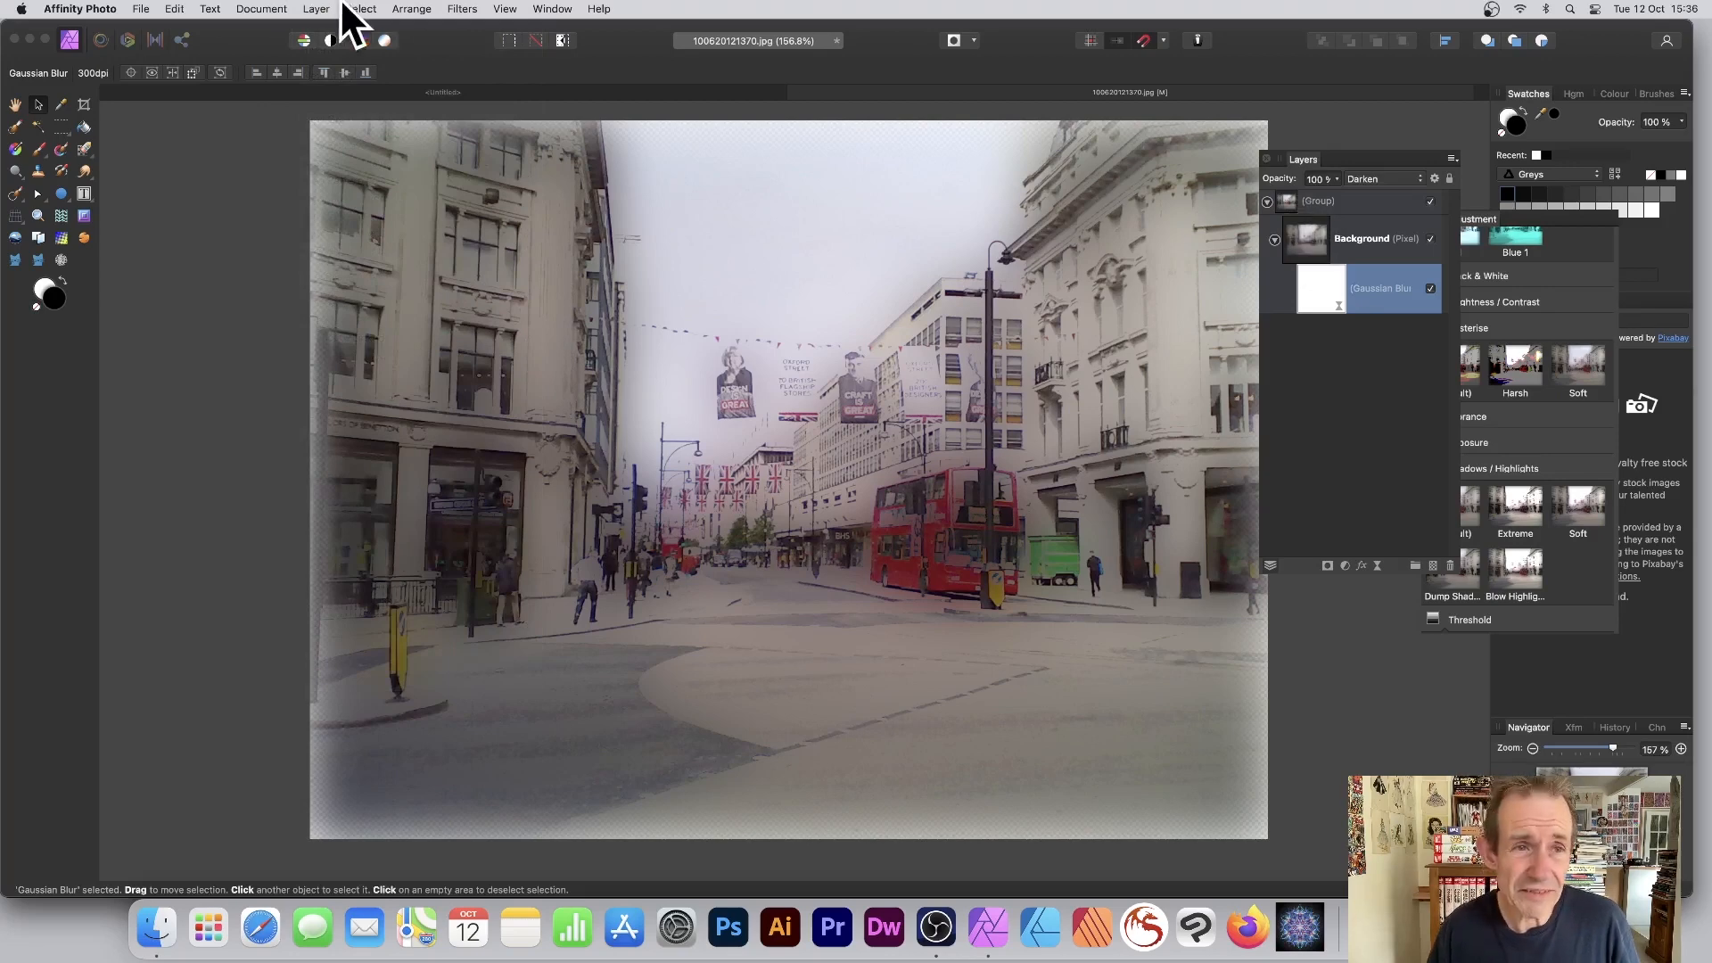
click(316, 9)
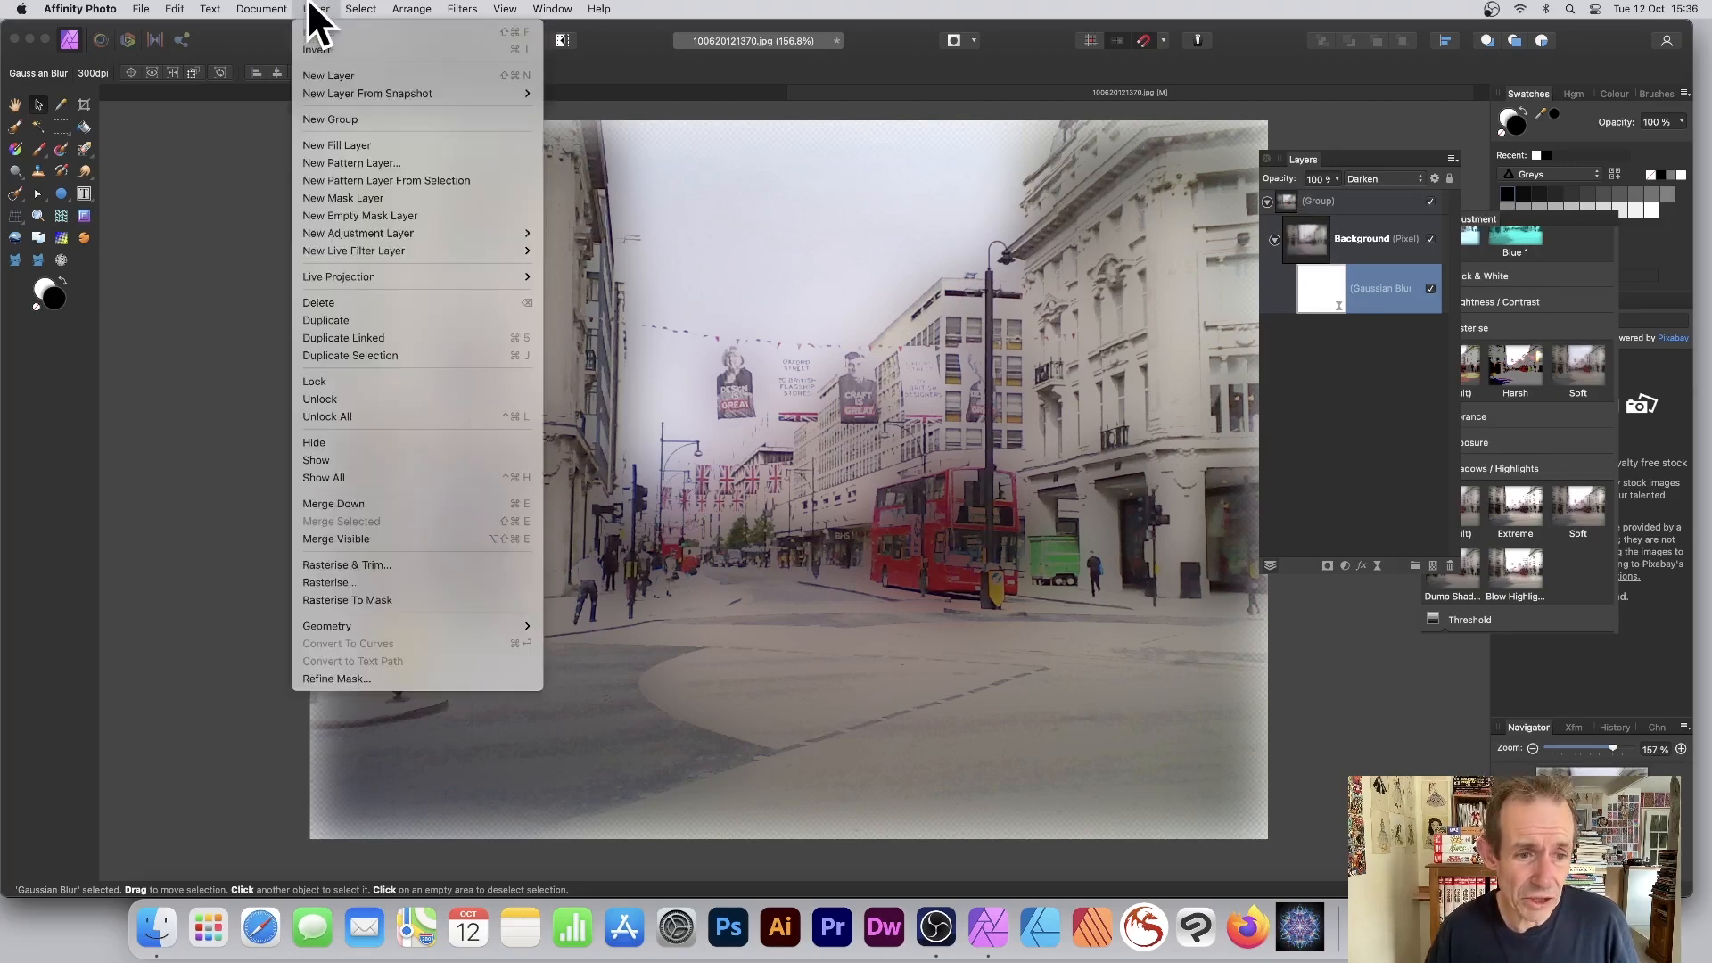
click(357, 538)
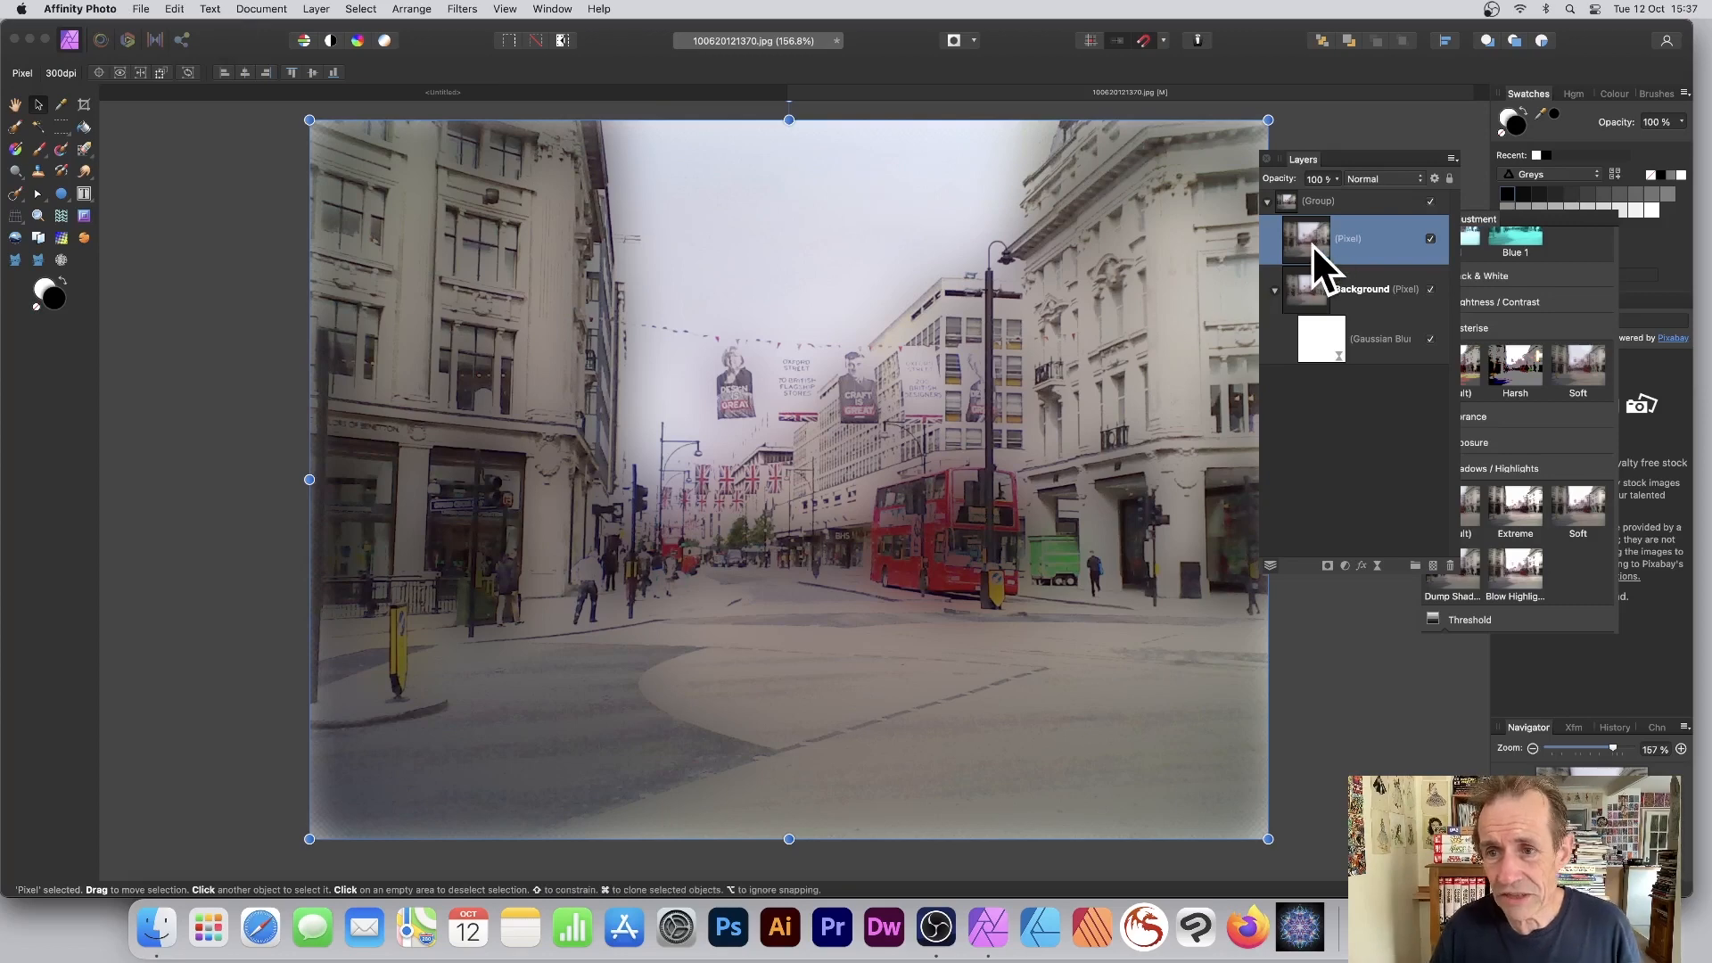
Step: Hide the Background layer with its live blur, and move the merged pixel layer out above the group, collapsing the group
click(1373, 287)
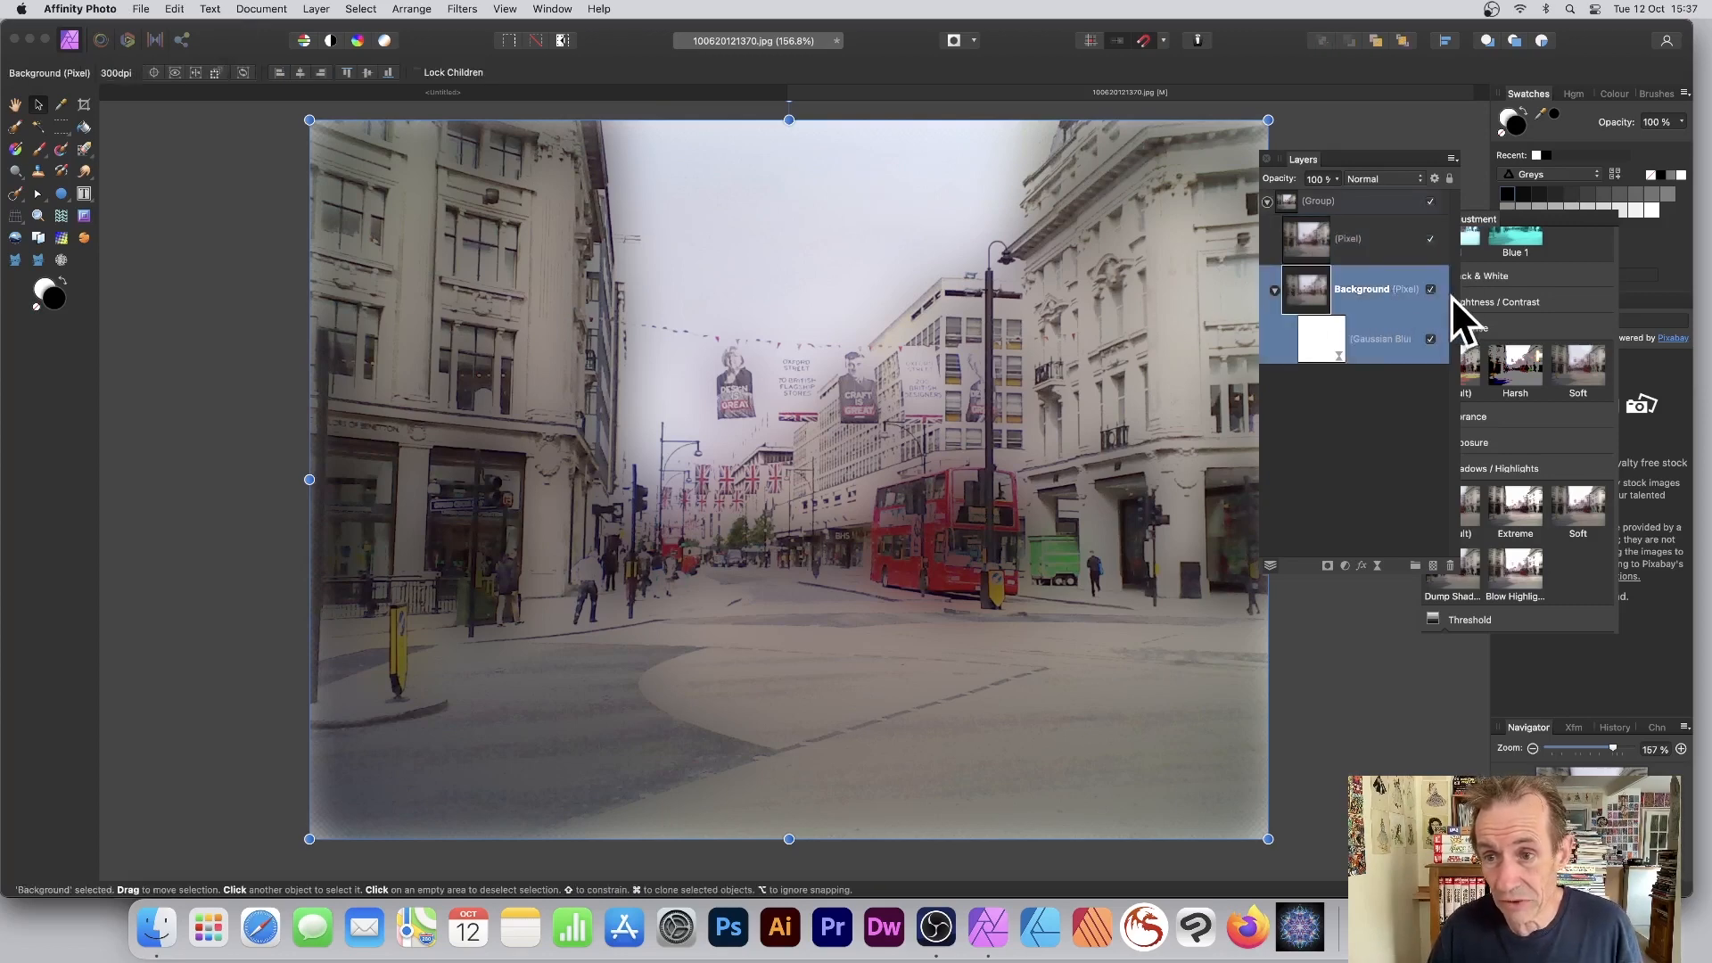
click(1431, 289)
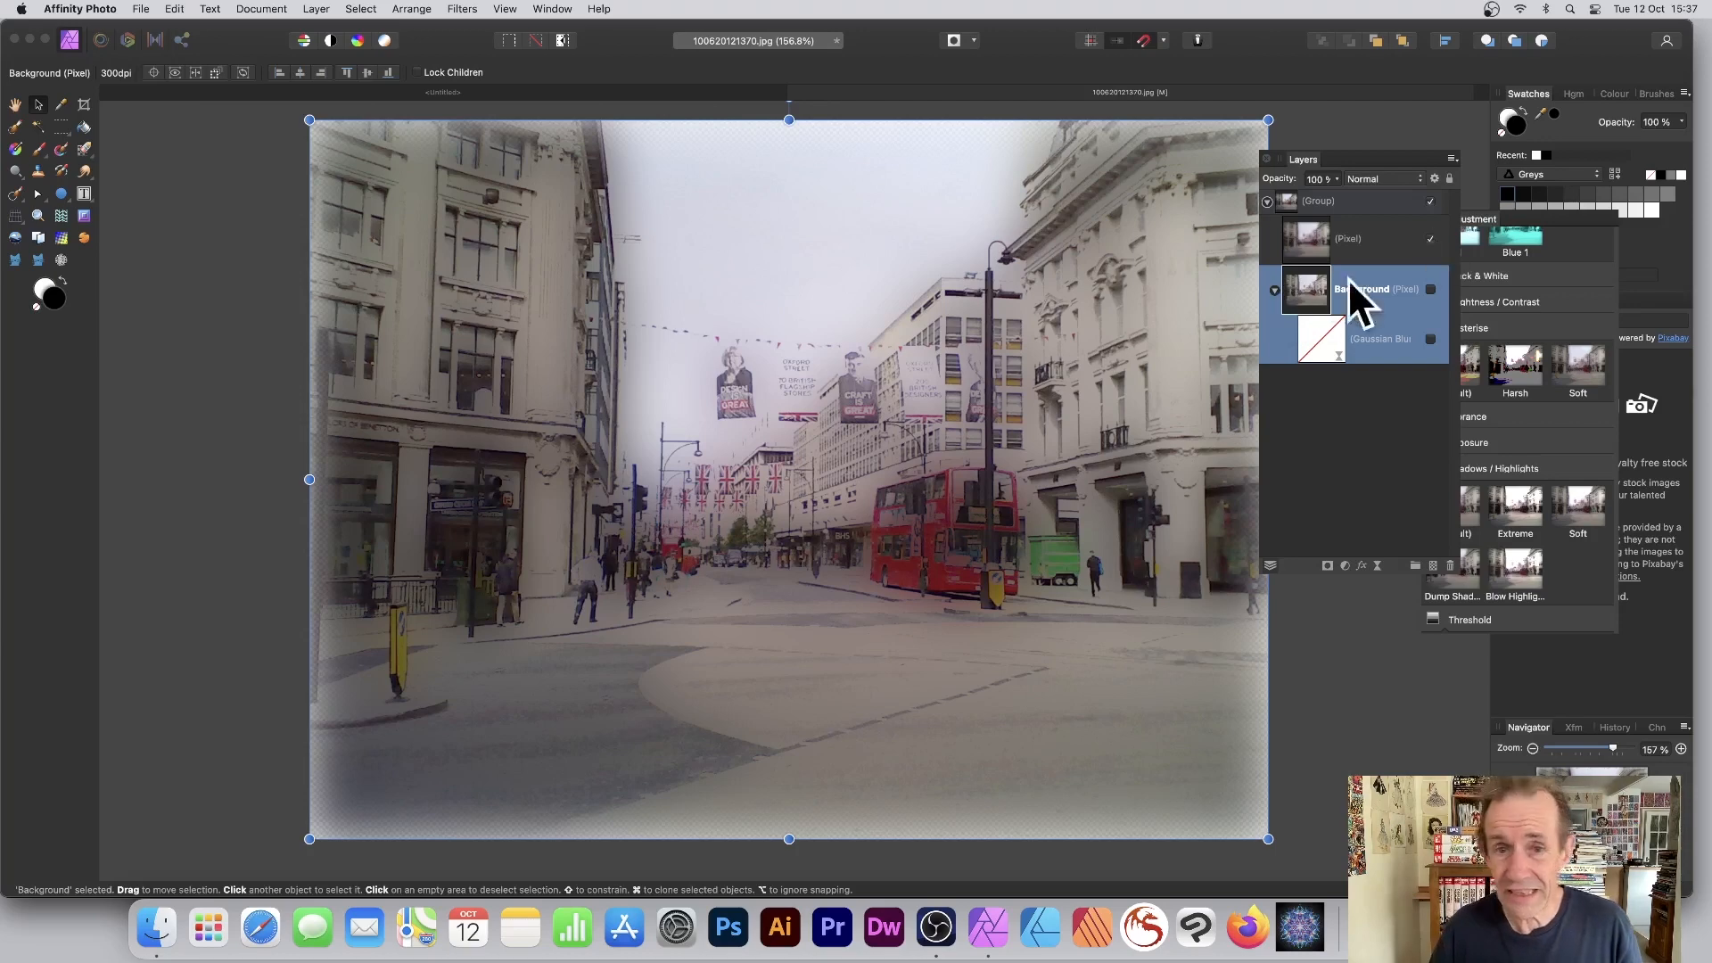
click(1357, 233)
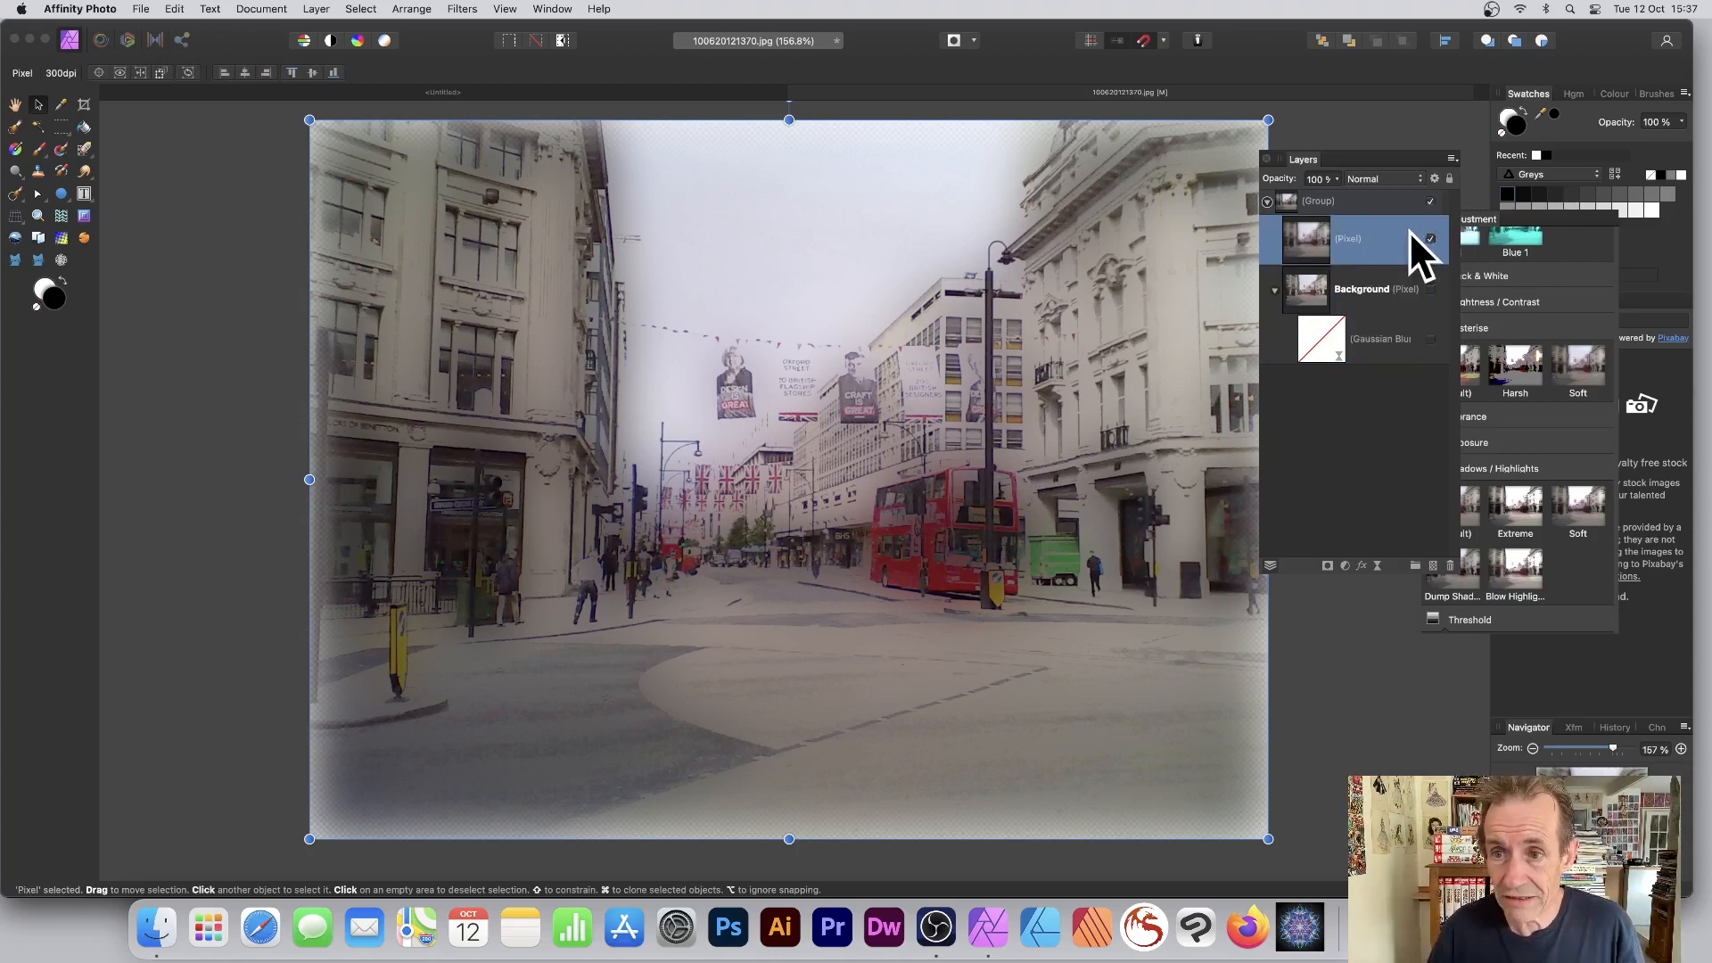
drag(1304, 223, 1298, 191)
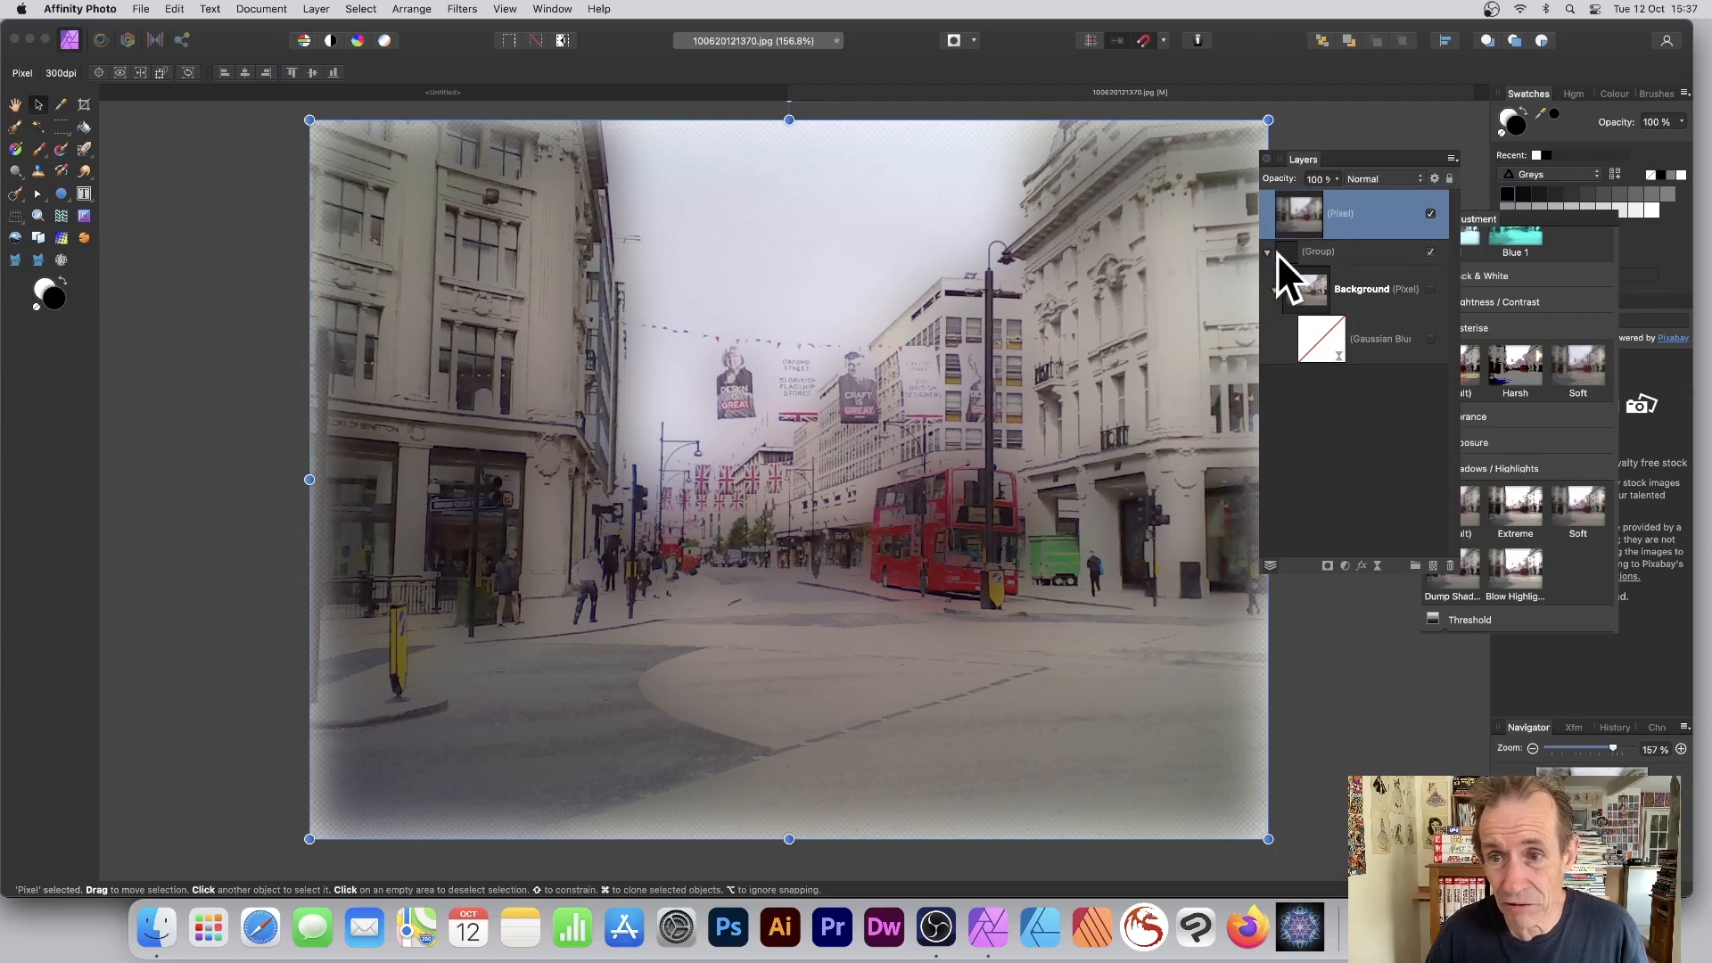
click(1271, 253)
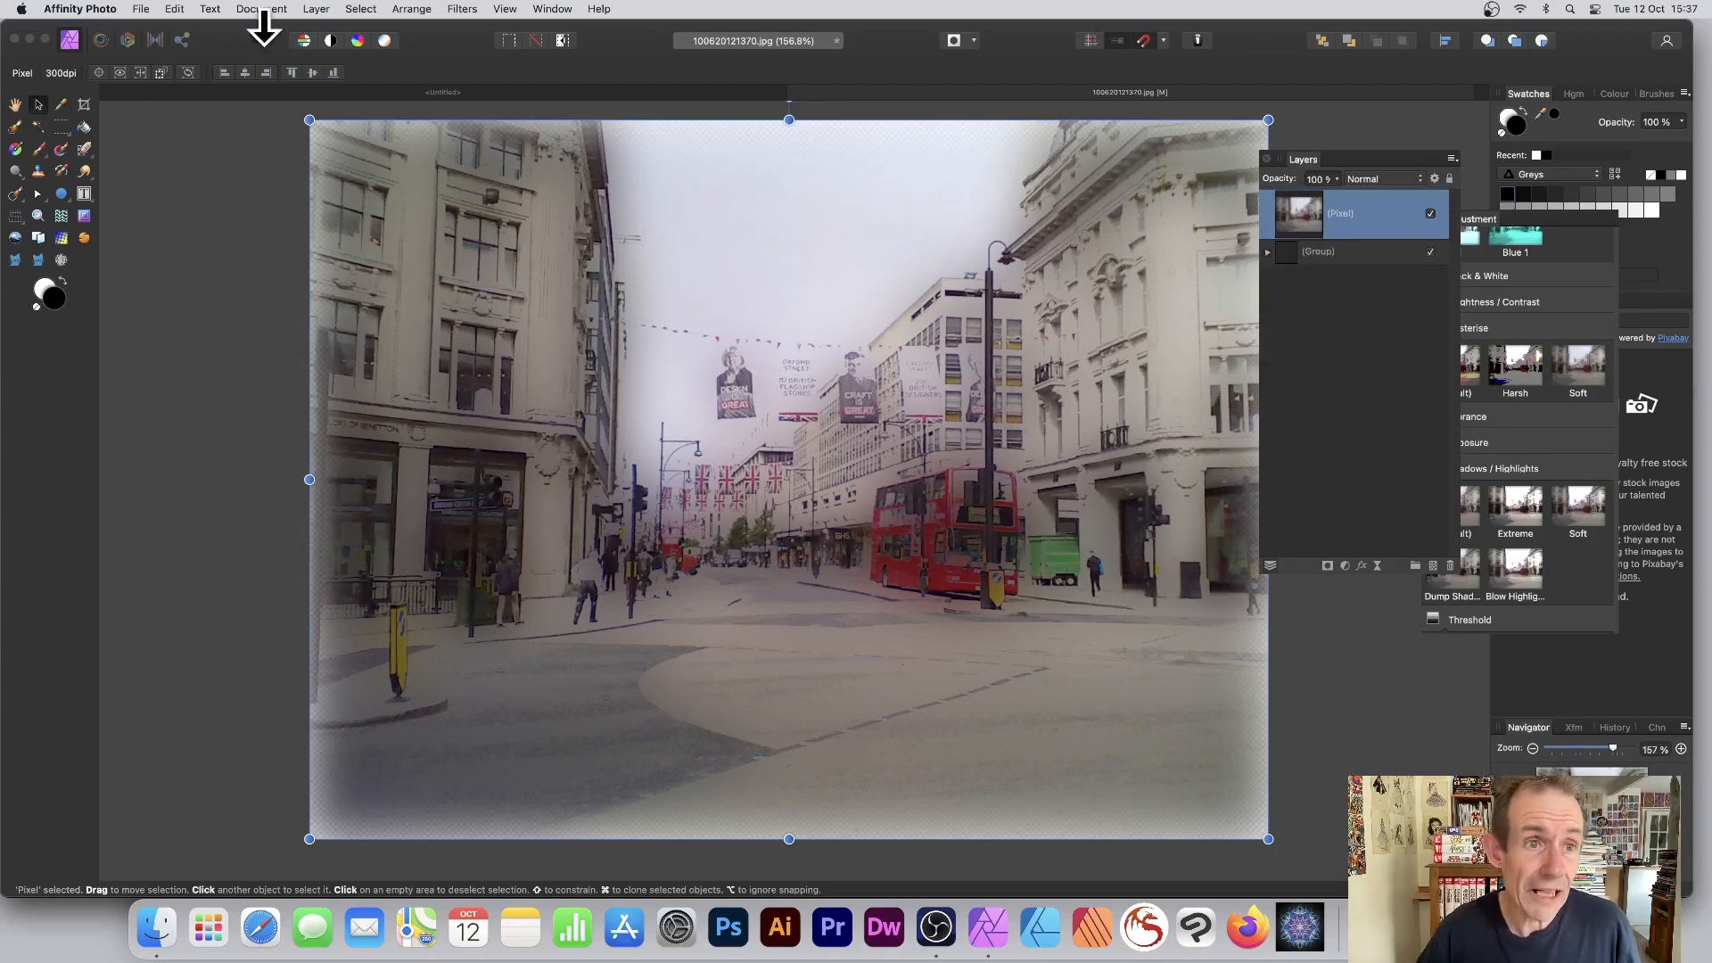
click(321, 7)
mouse_move(355, 251)
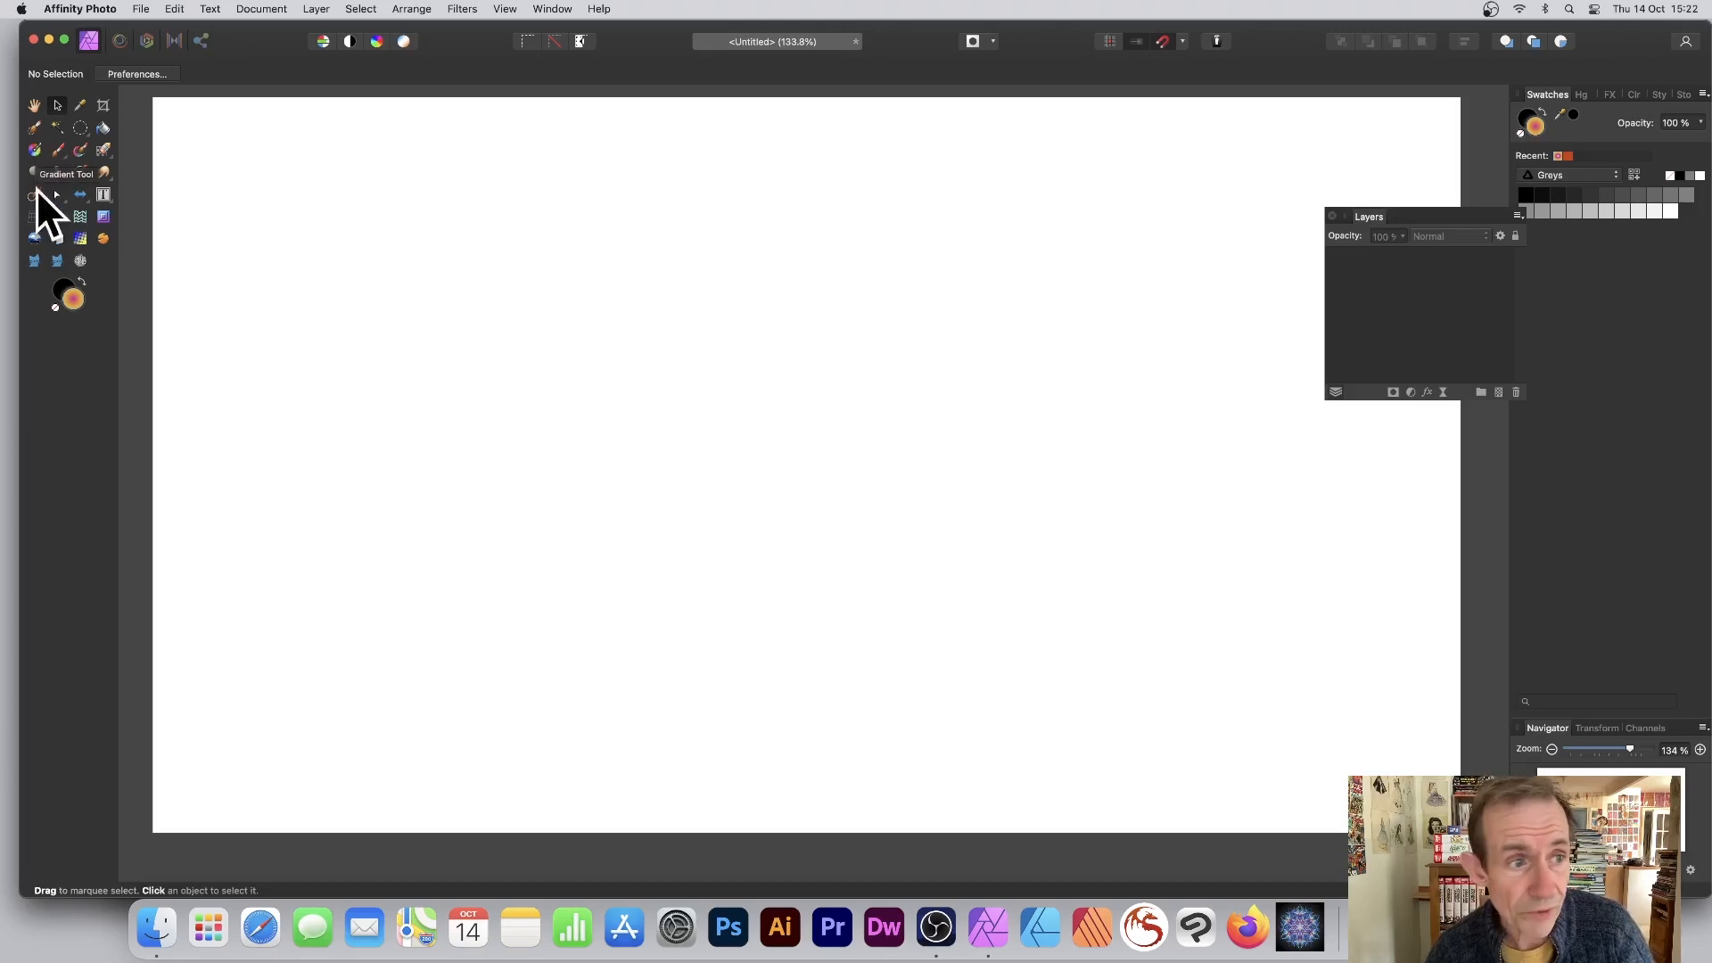
Step: Add a new pixel layer and draw a white-to-black linear gradient across it, adjusting its start so it runs nearly horizontally
click(33, 151)
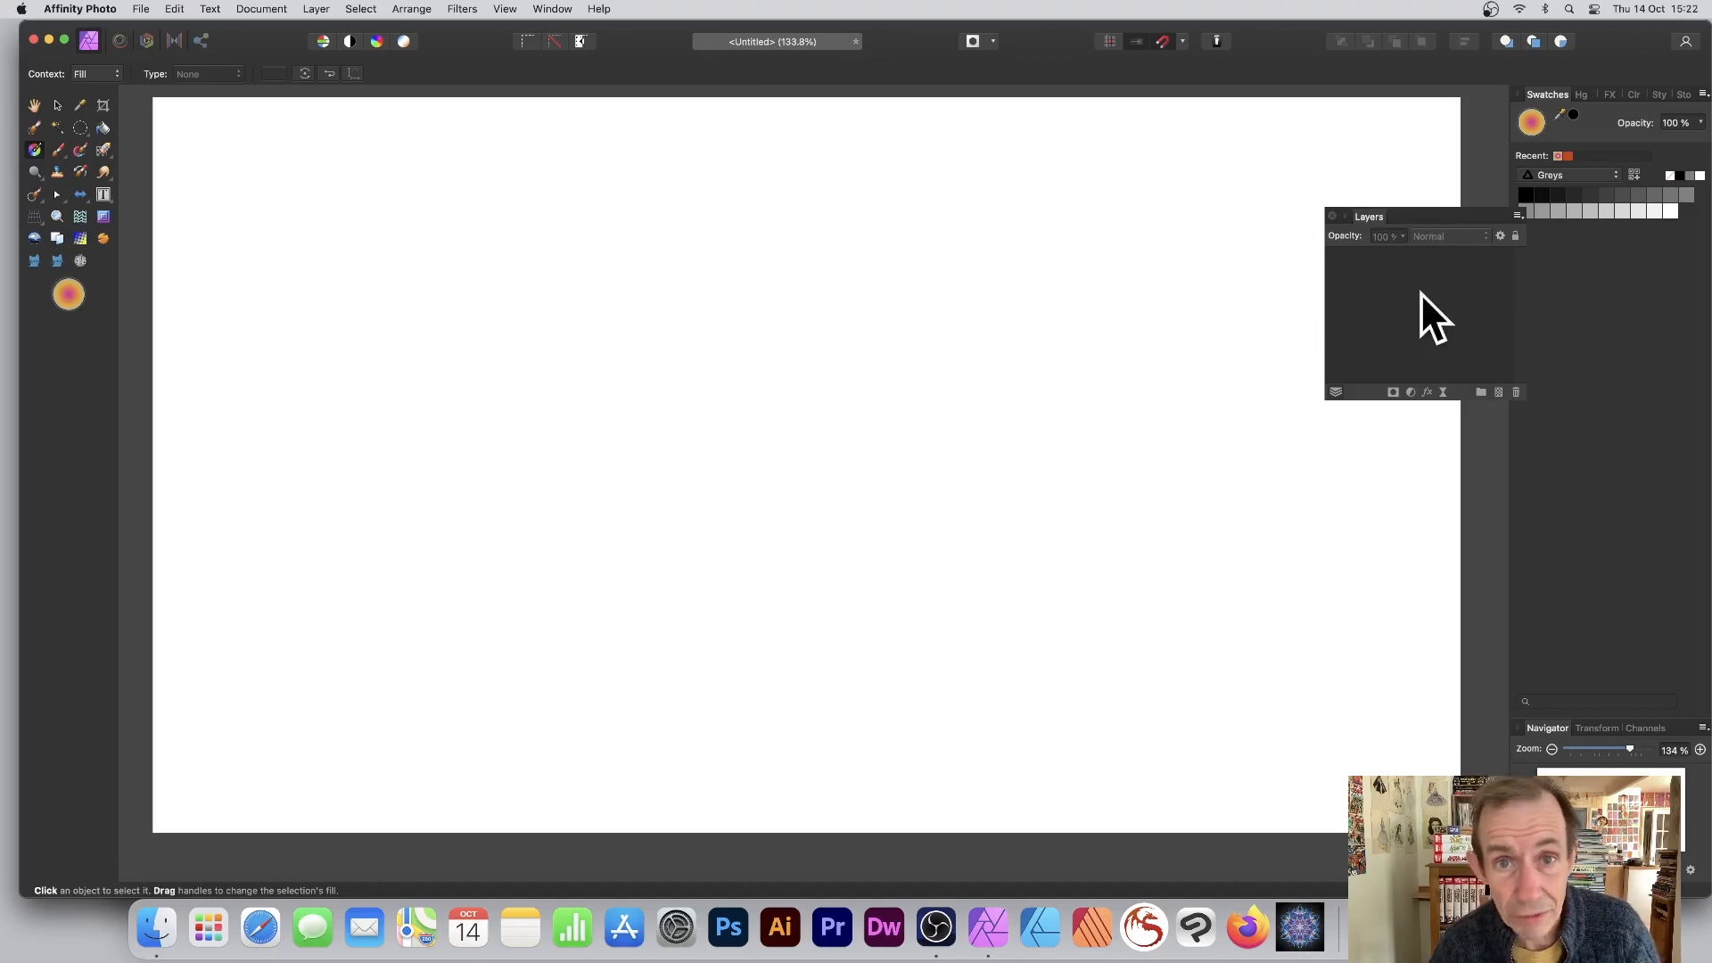
click(320, 9)
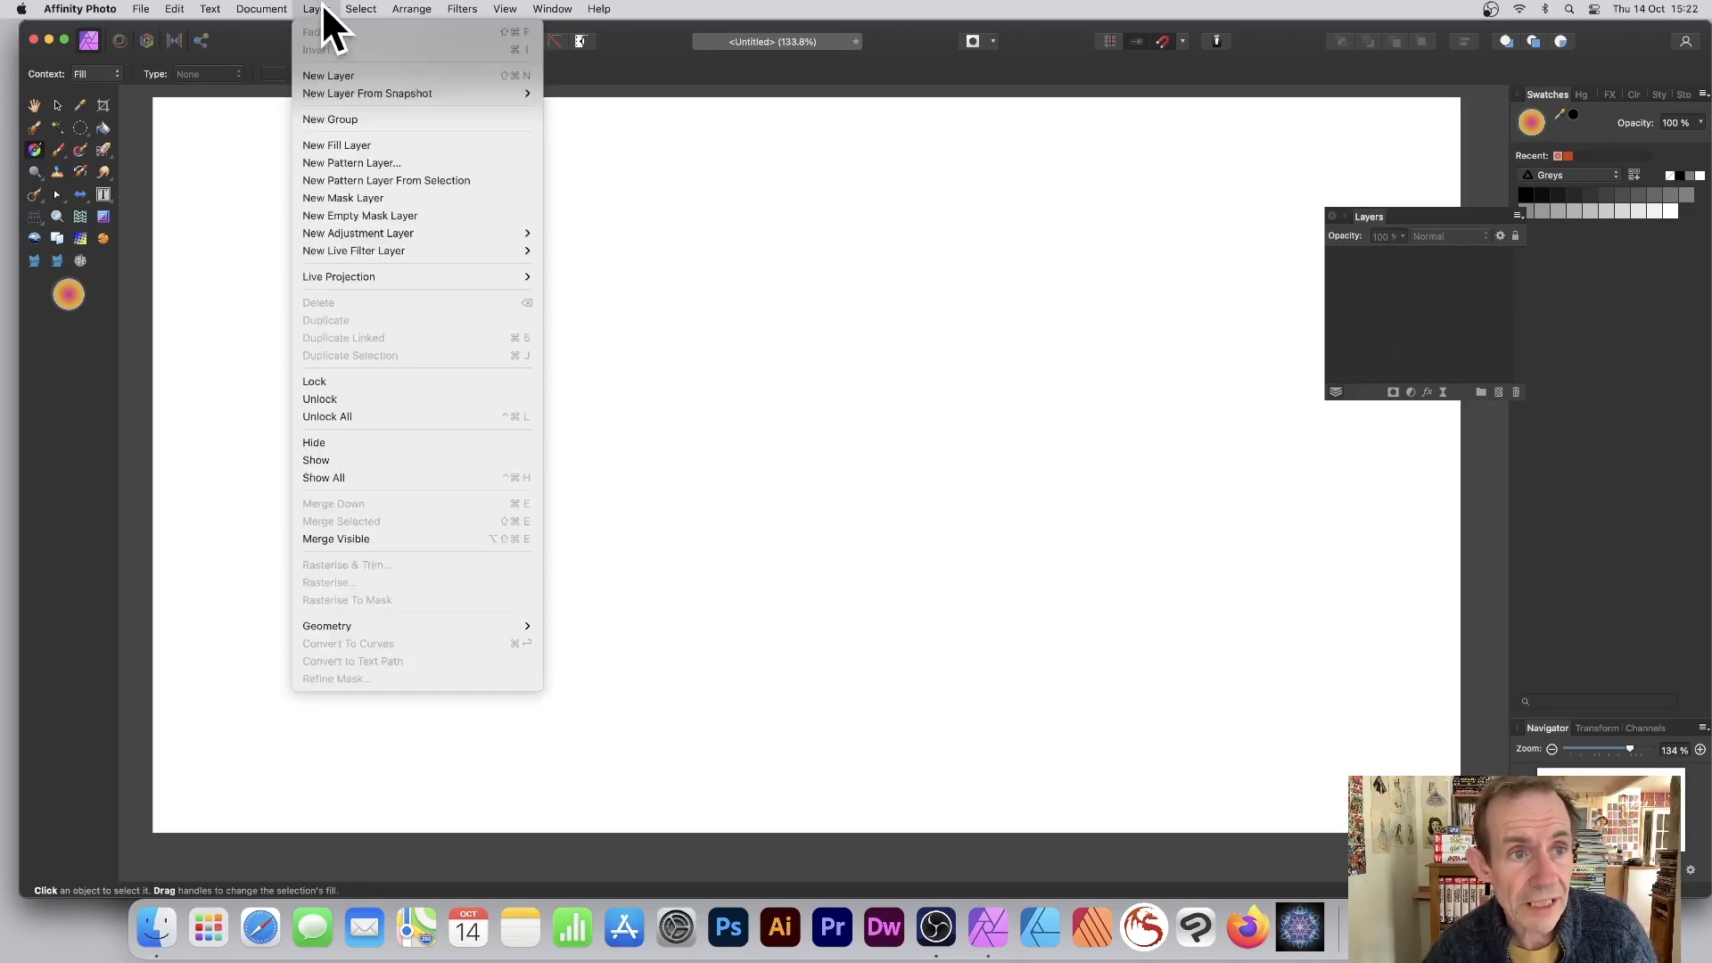
click(357, 78)
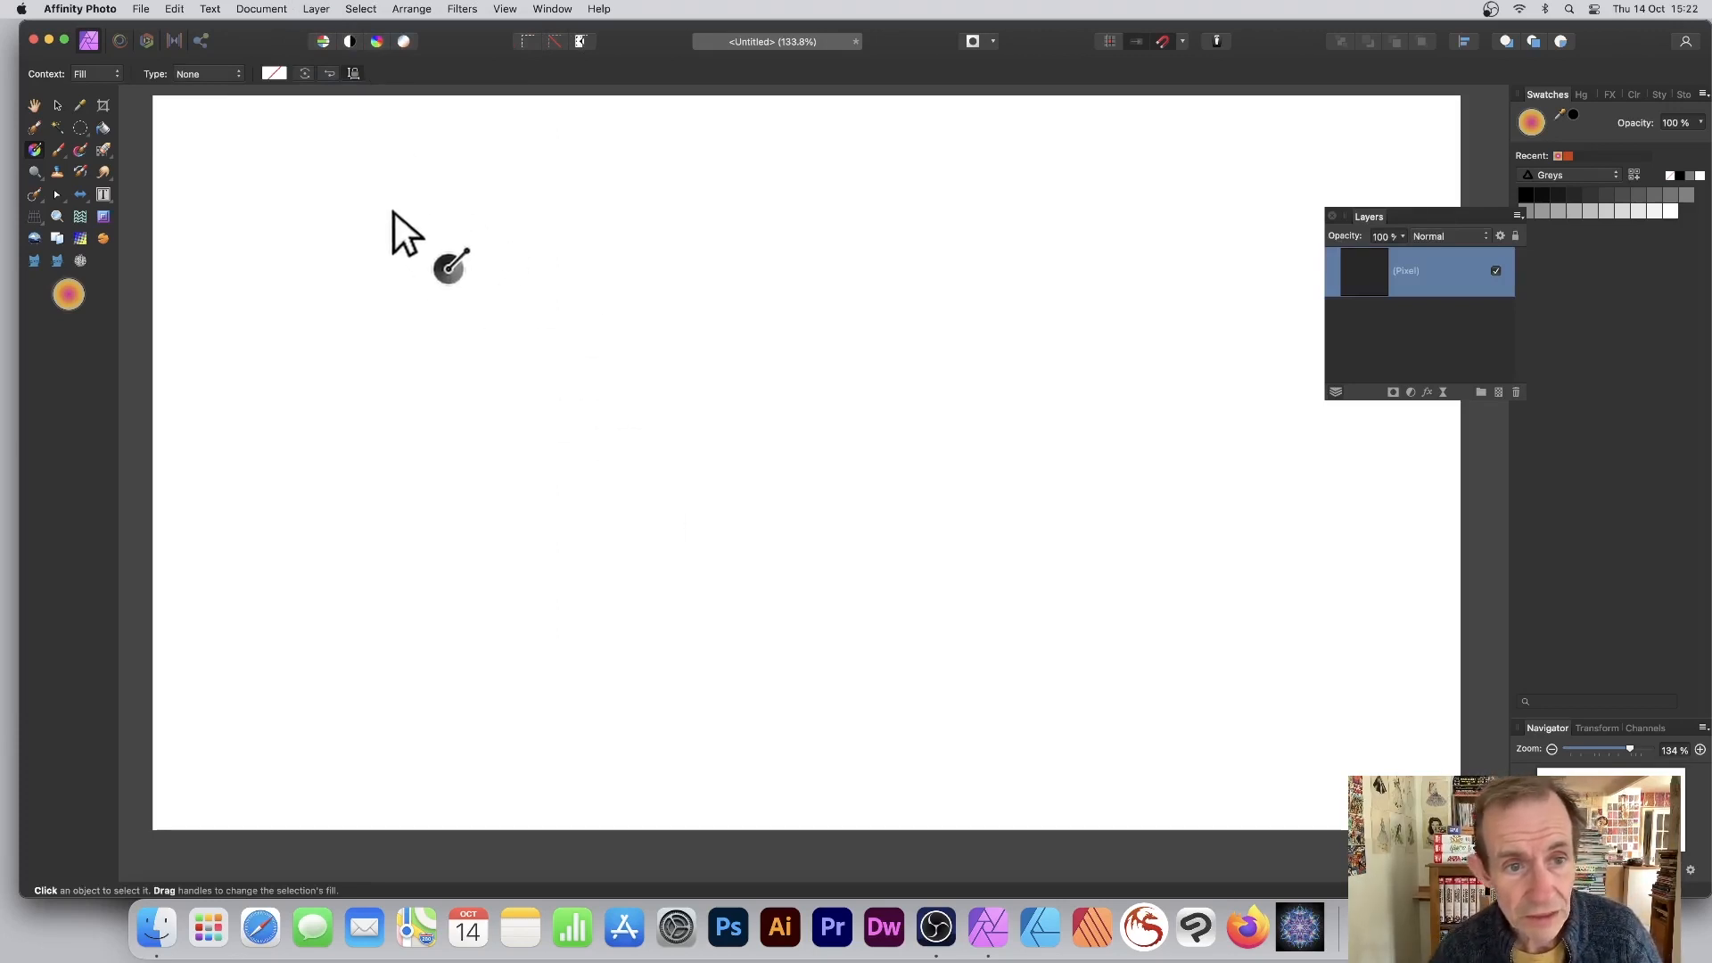
drag(392, 210, 1227, 449)
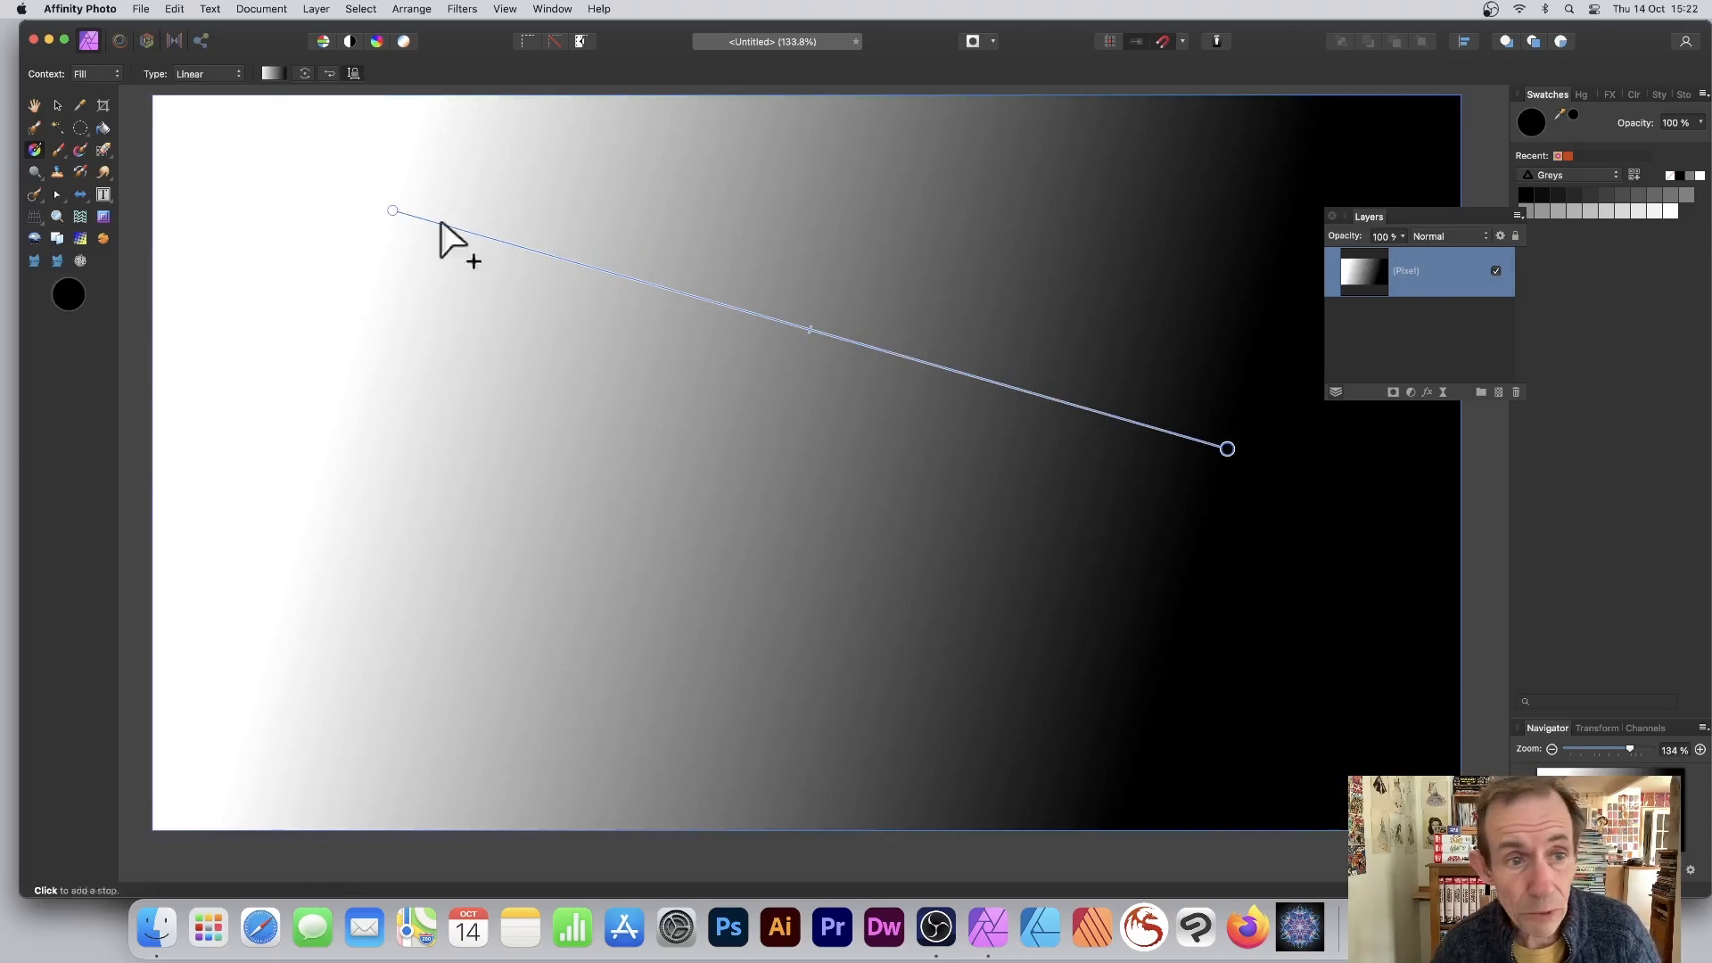
drag(392, 211, 376, 429)
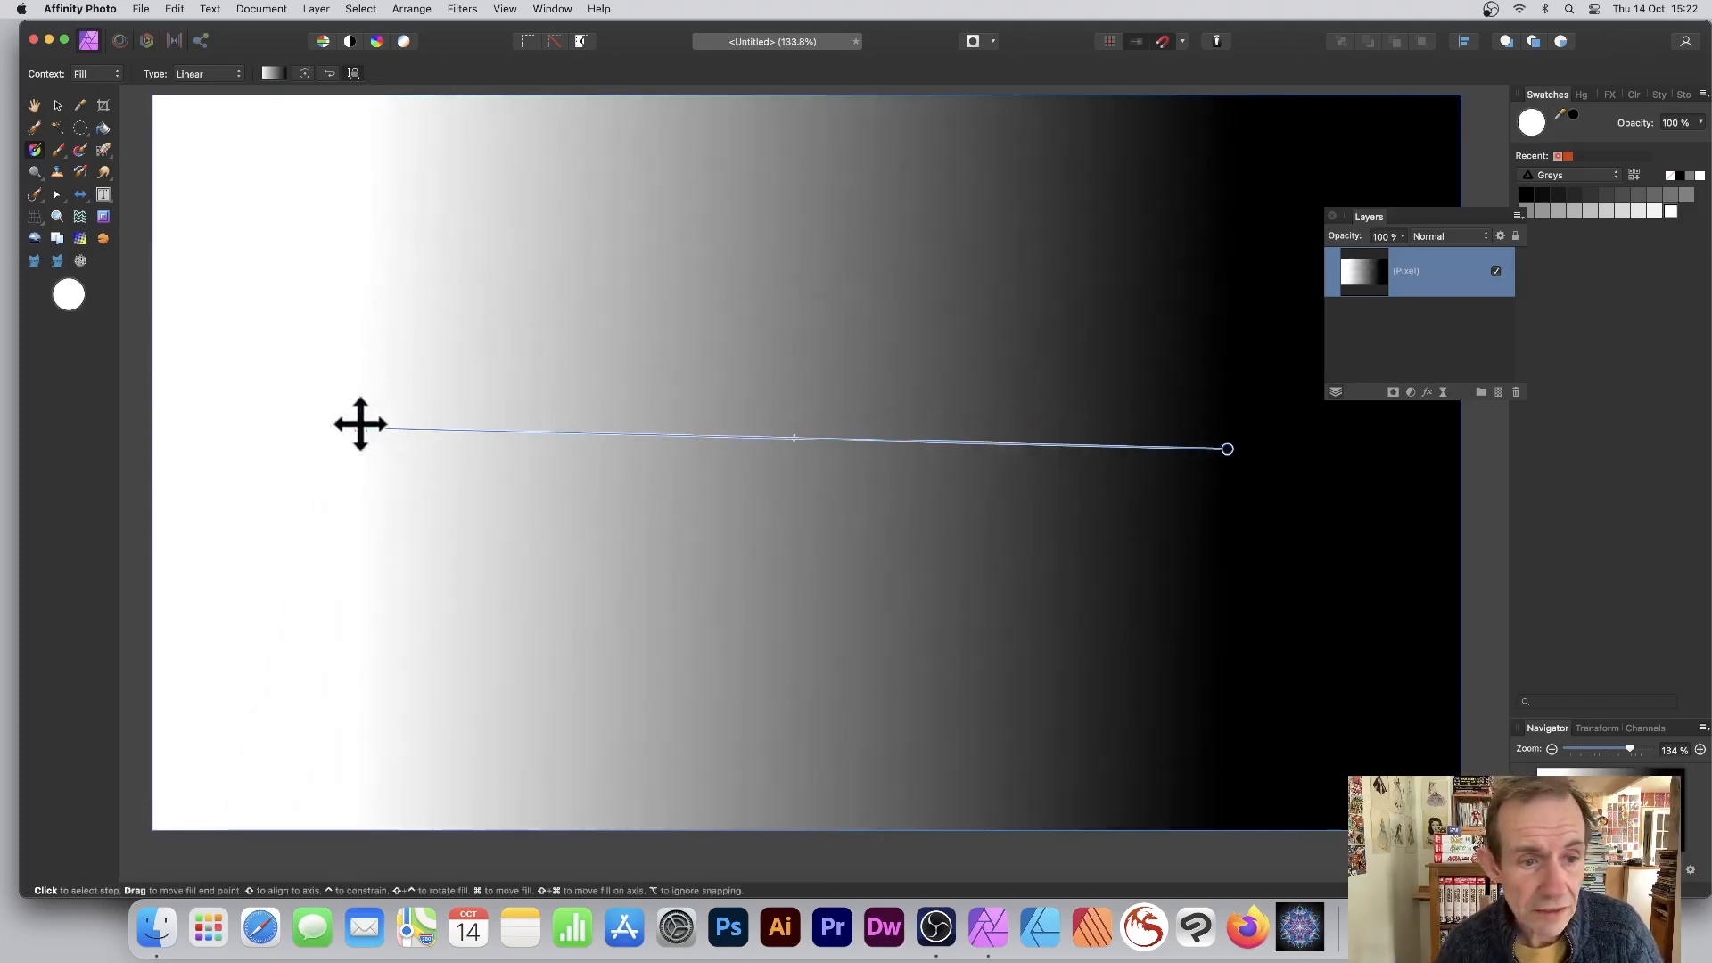
mouse_move(359, 427)
mouse_down()
mouse_move(360, 523)
mouse_move(370, 479)
mouse_up()
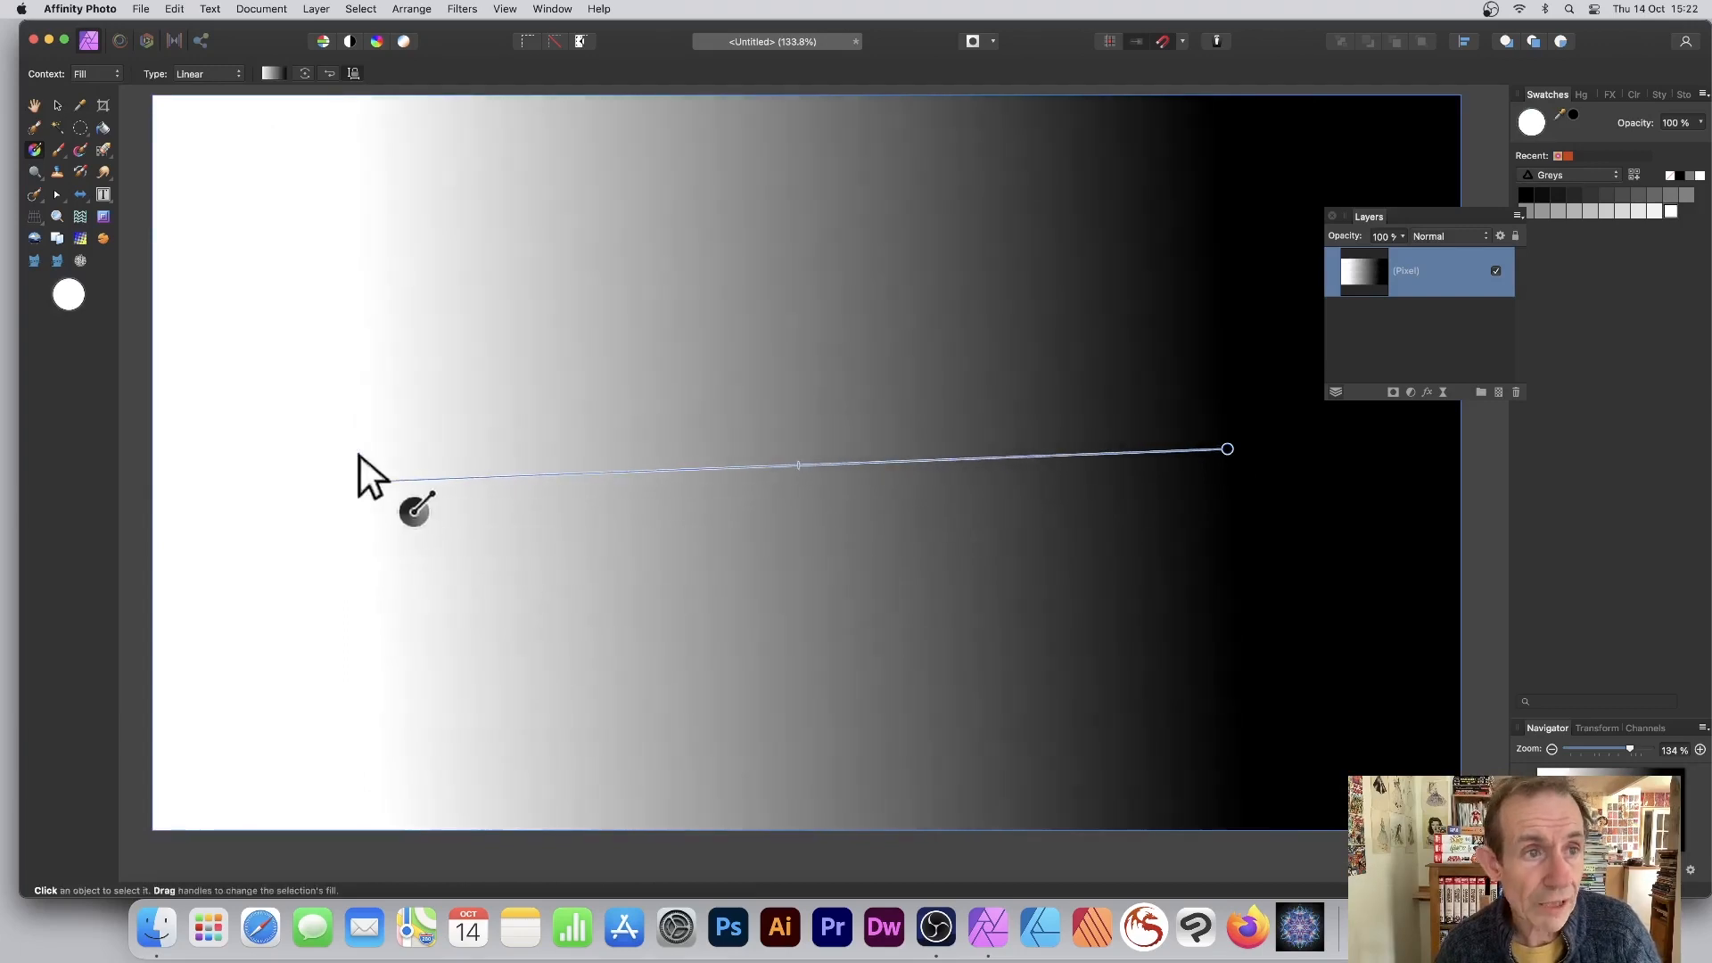
Step: Change the gradient type to Radial and reposition its handles so the white centre sits slightly left of the canvas middle
click(214, 73)
click(207, 105)
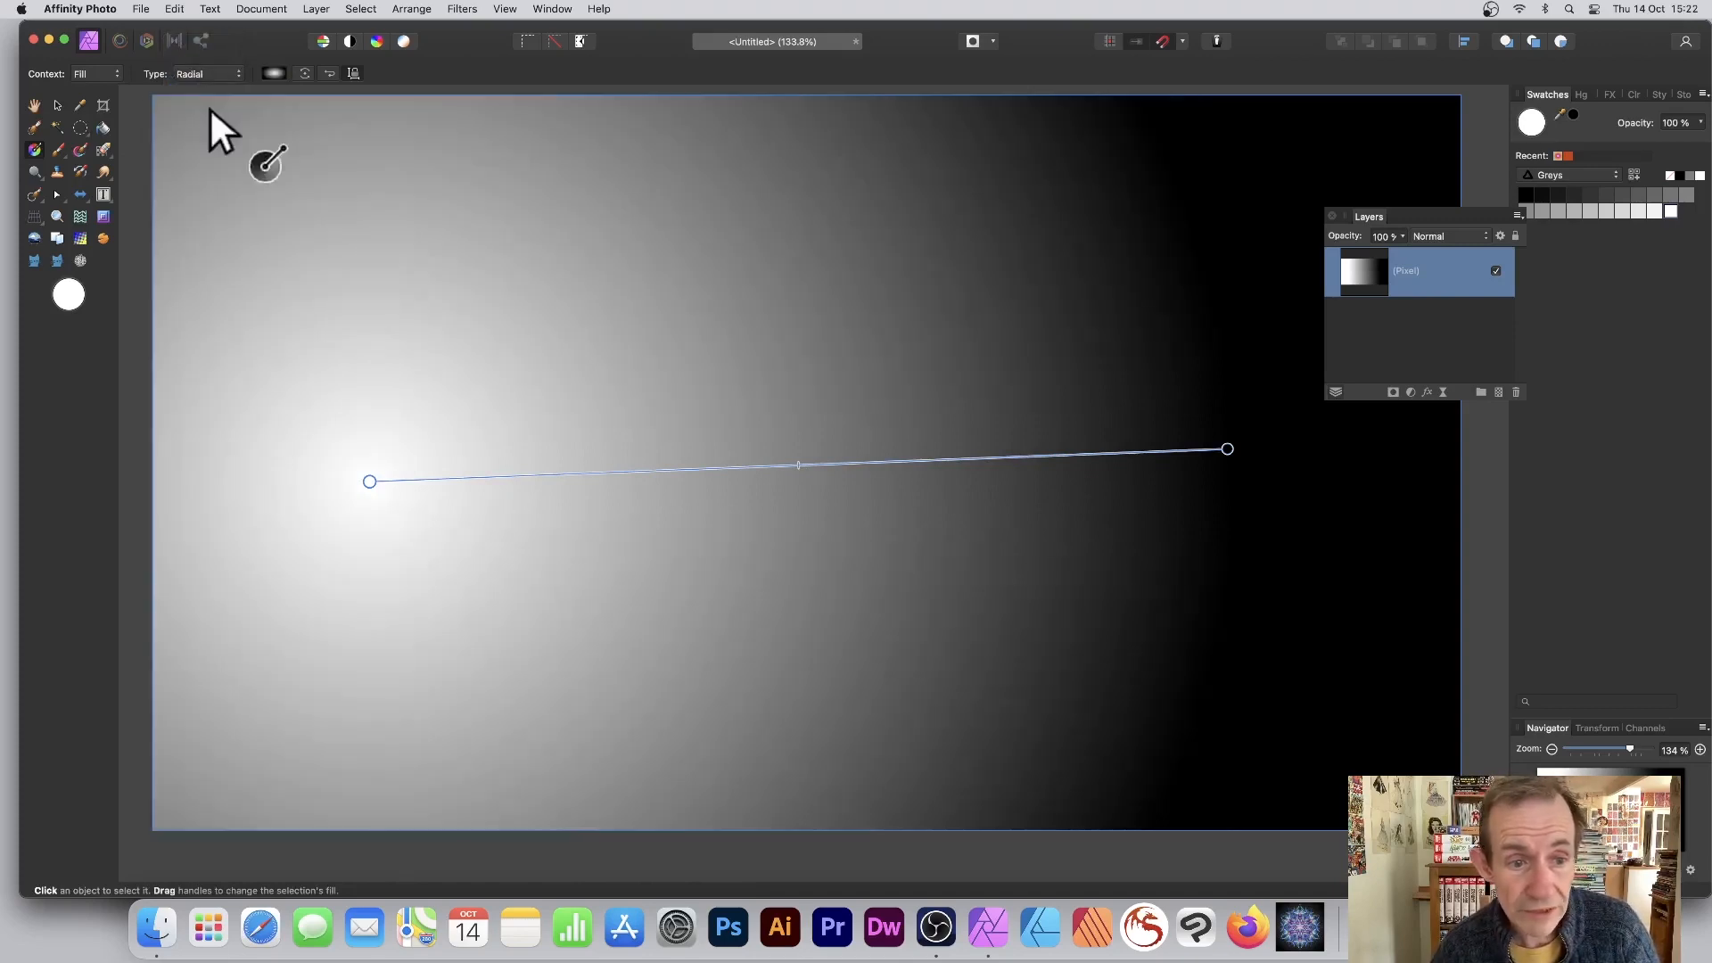
drag(370, 482, 327, 383)
drag(1185, 353, 1043, 285)
drag(552, 363, 611, 456)
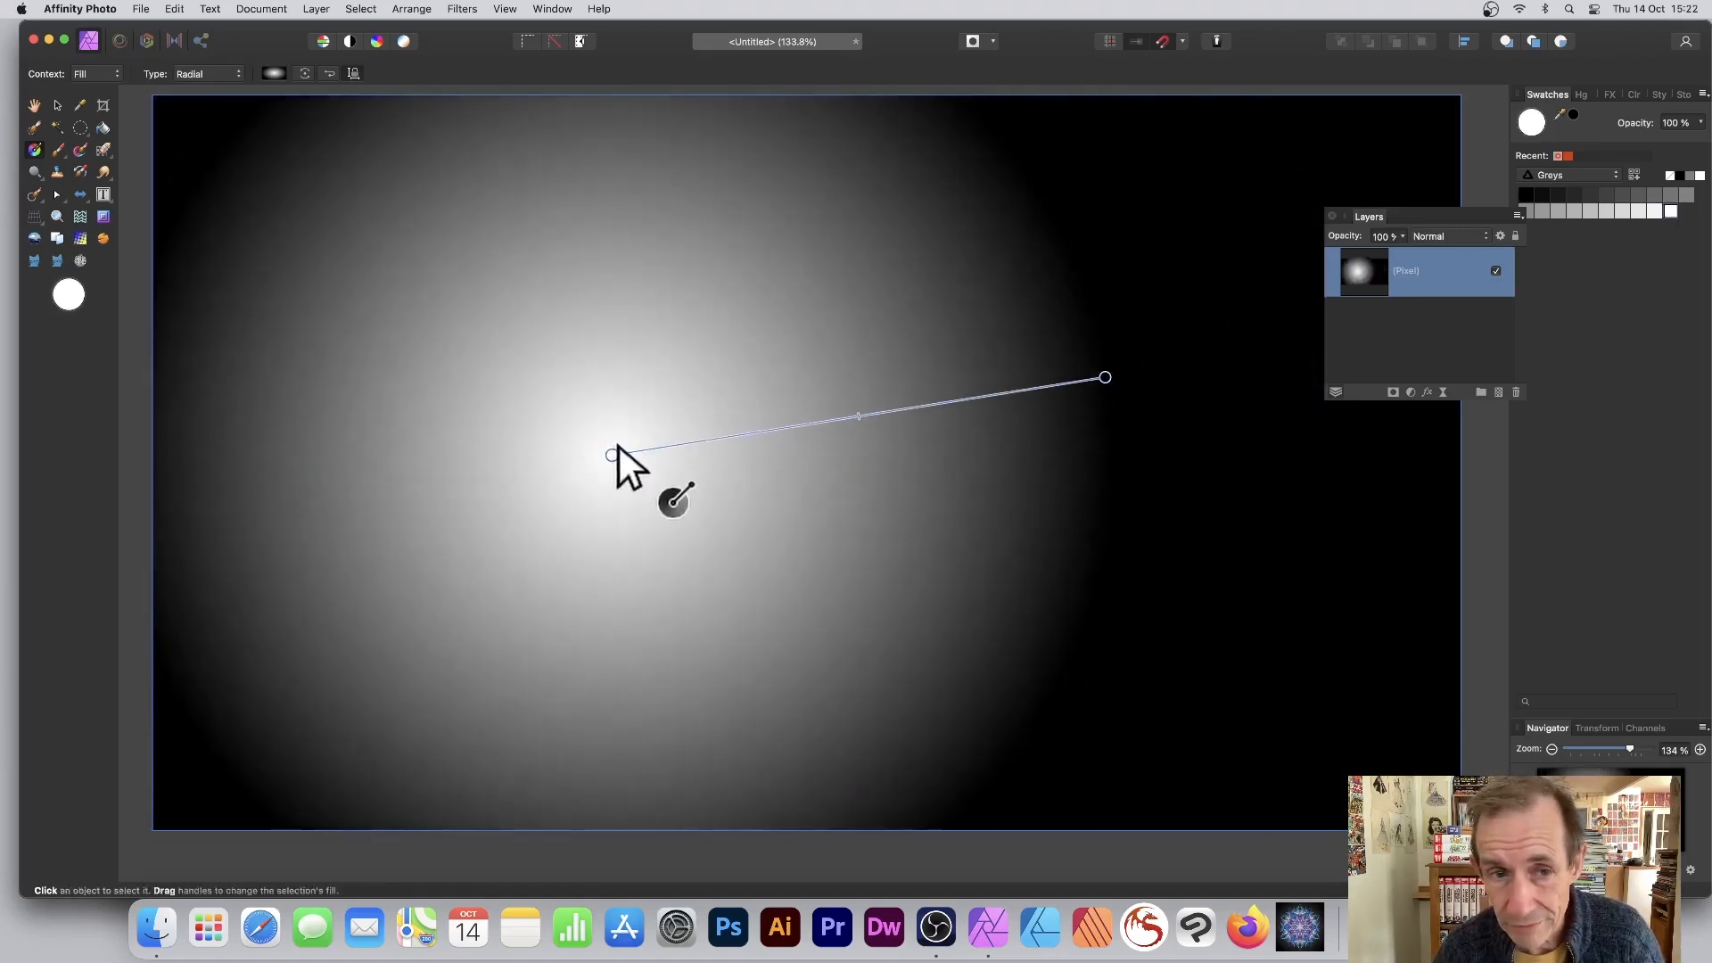
Step: Leave and reselect the Gradient Tool, and draw a shorter, slanted linear gradient over the radial one near the canvas middle
click(58, 104)
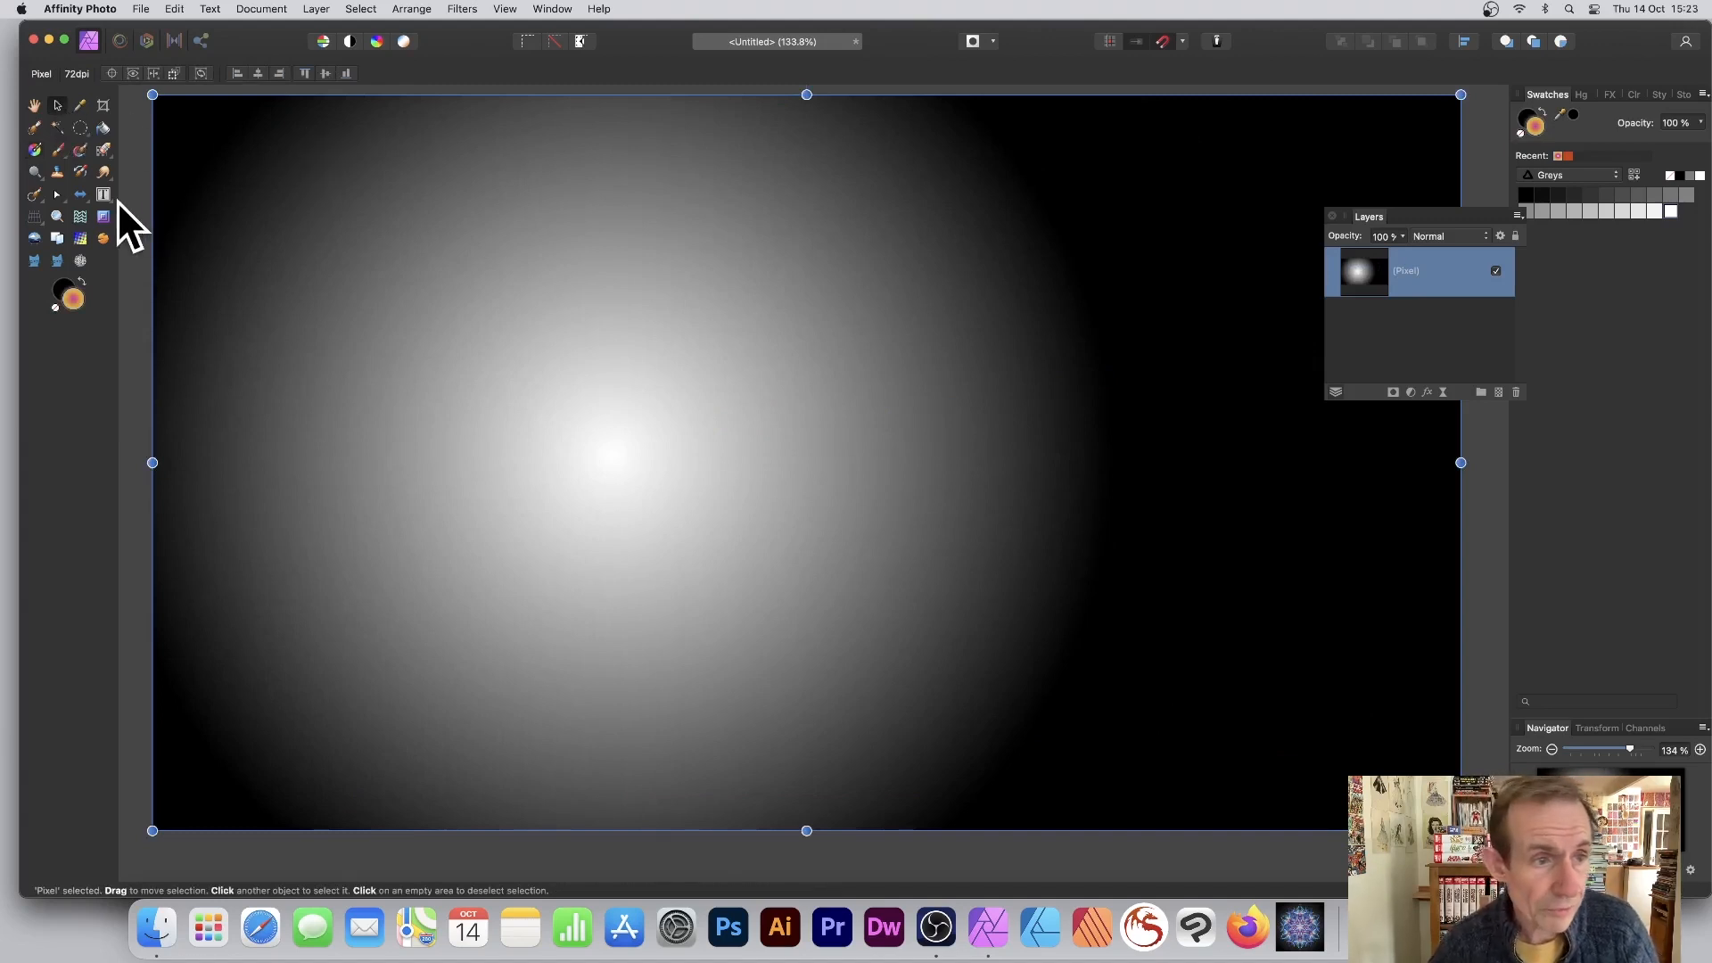
click(32, 148)
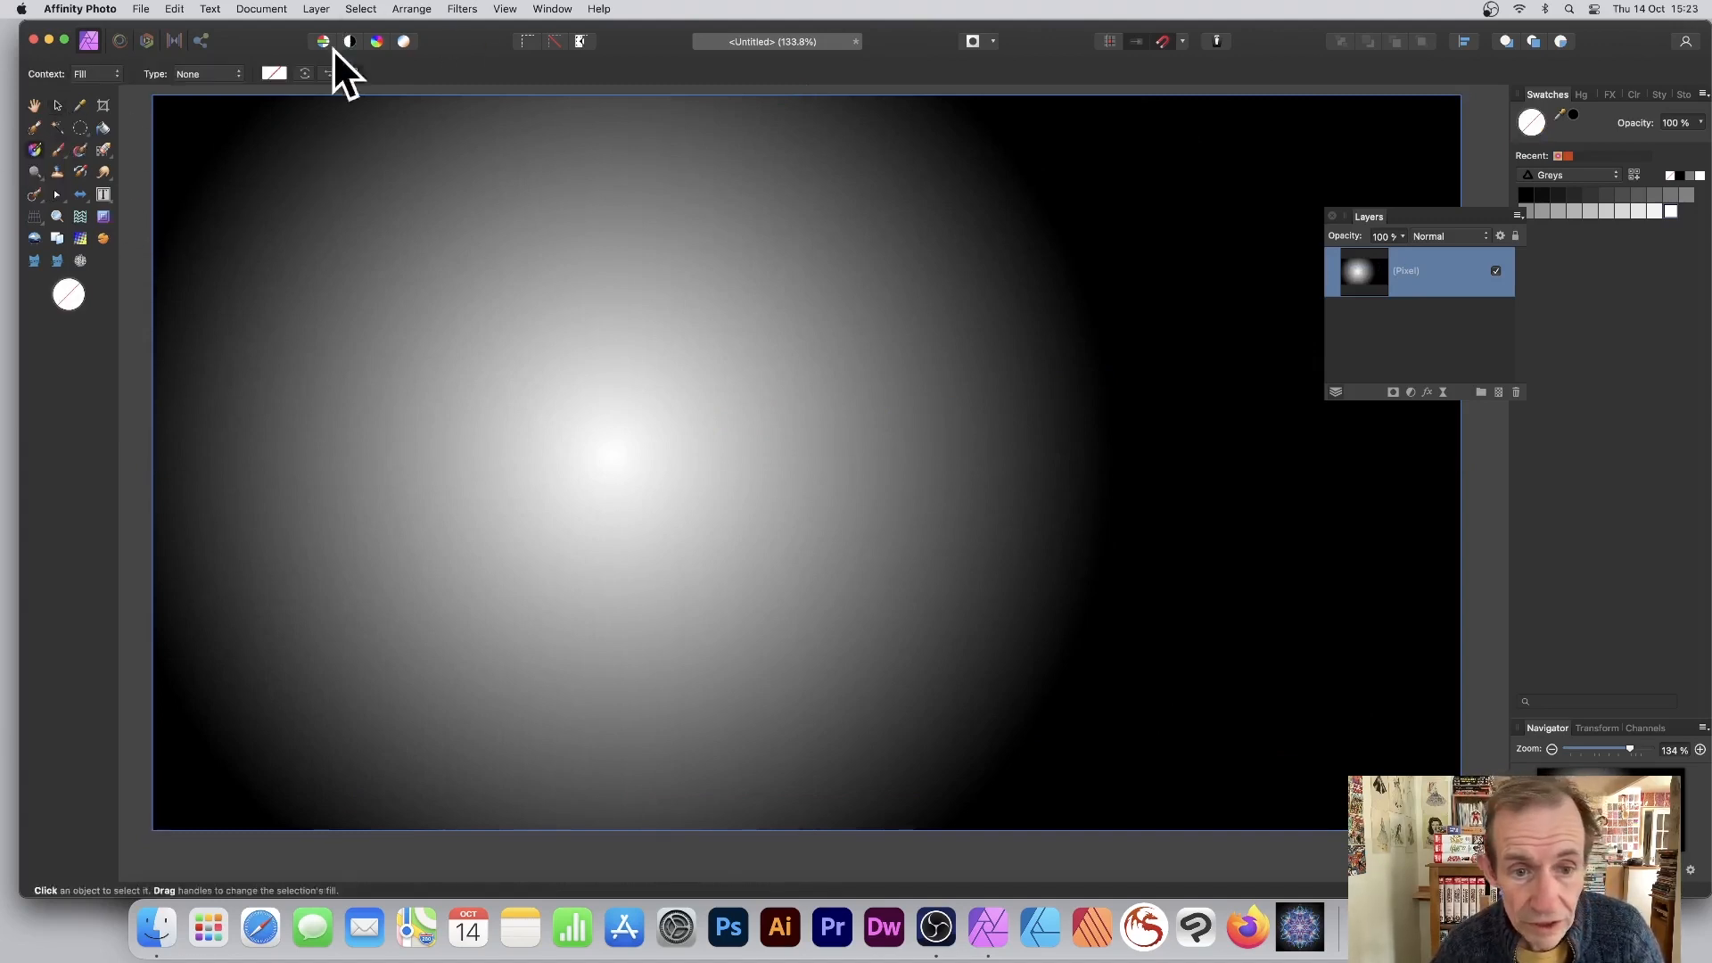
drag(709, 387, 1071, 487)
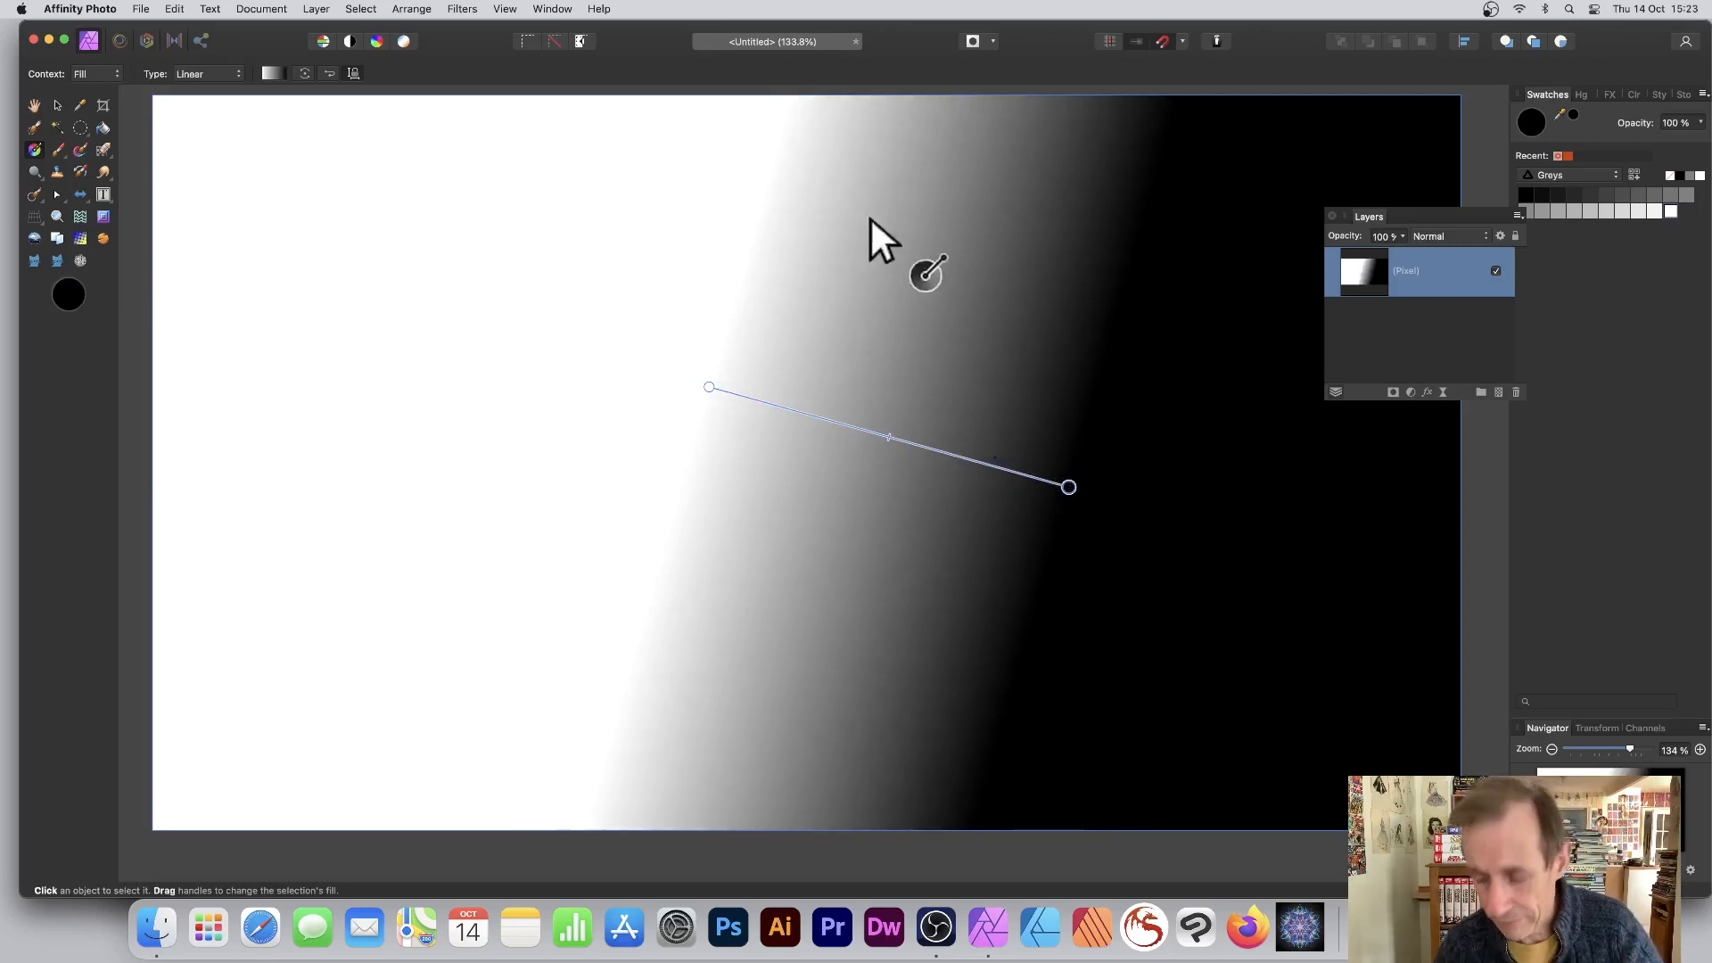
Step: Undo all the gradient edits and the creation of the pixel layer
key(super+z)
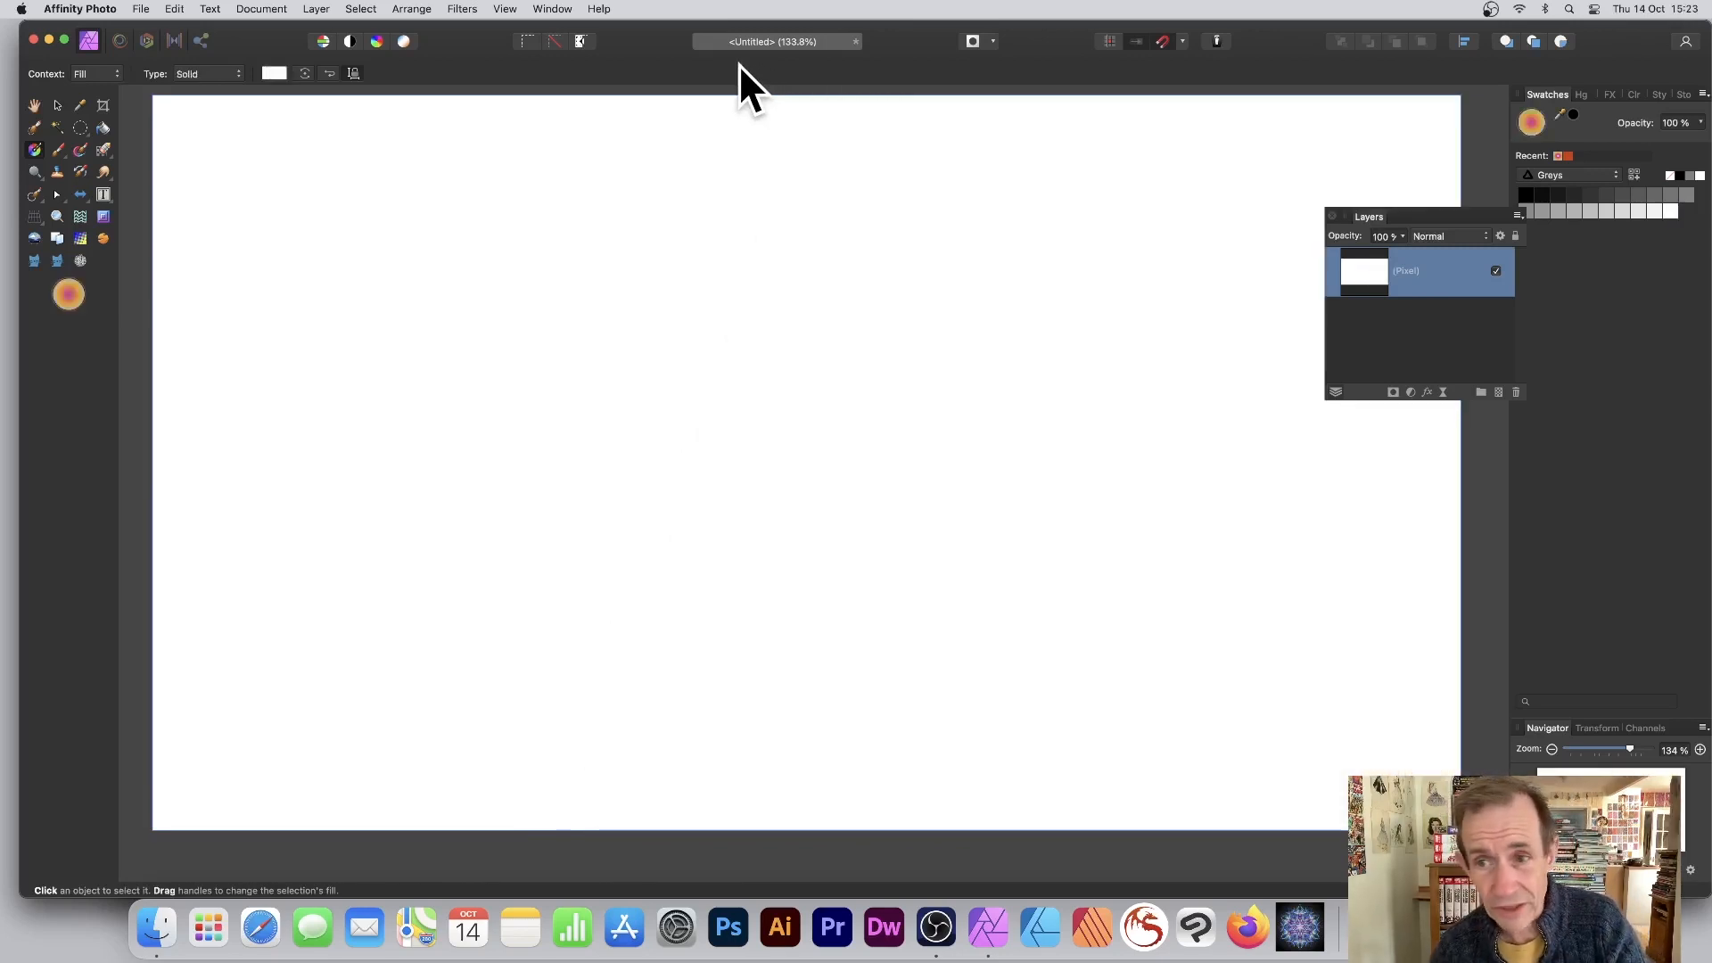
key(super+z)
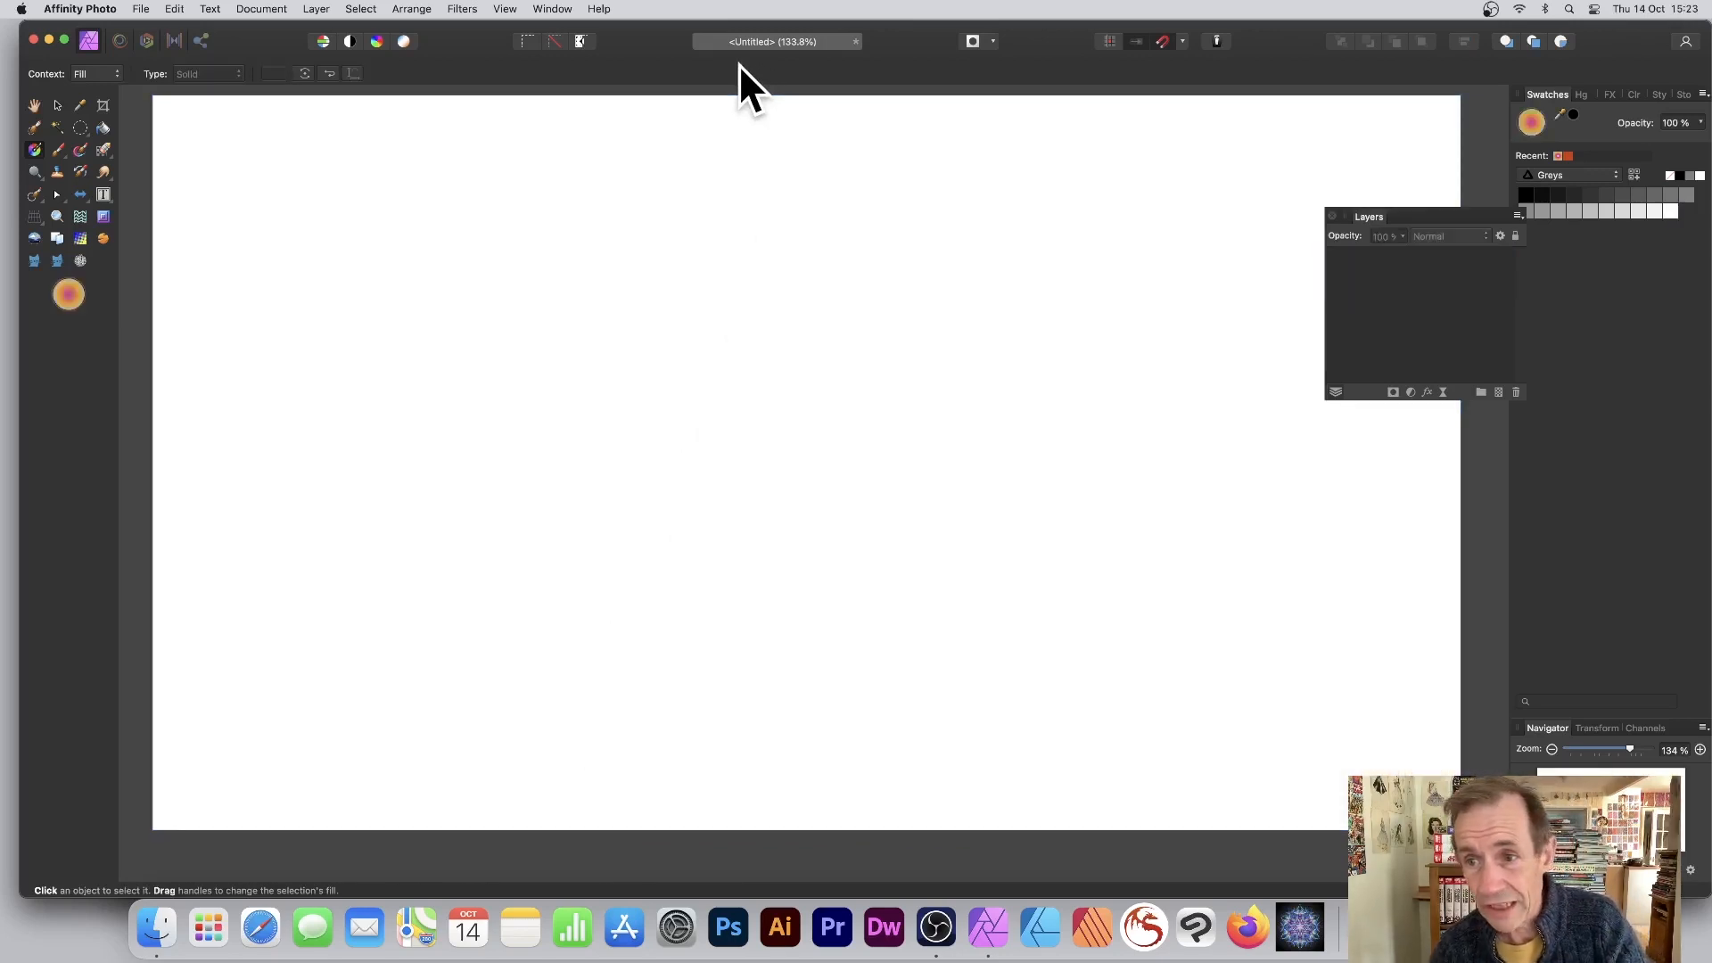
Step: Add a new fill layer and set its fill type to Linear
click(317, 8)
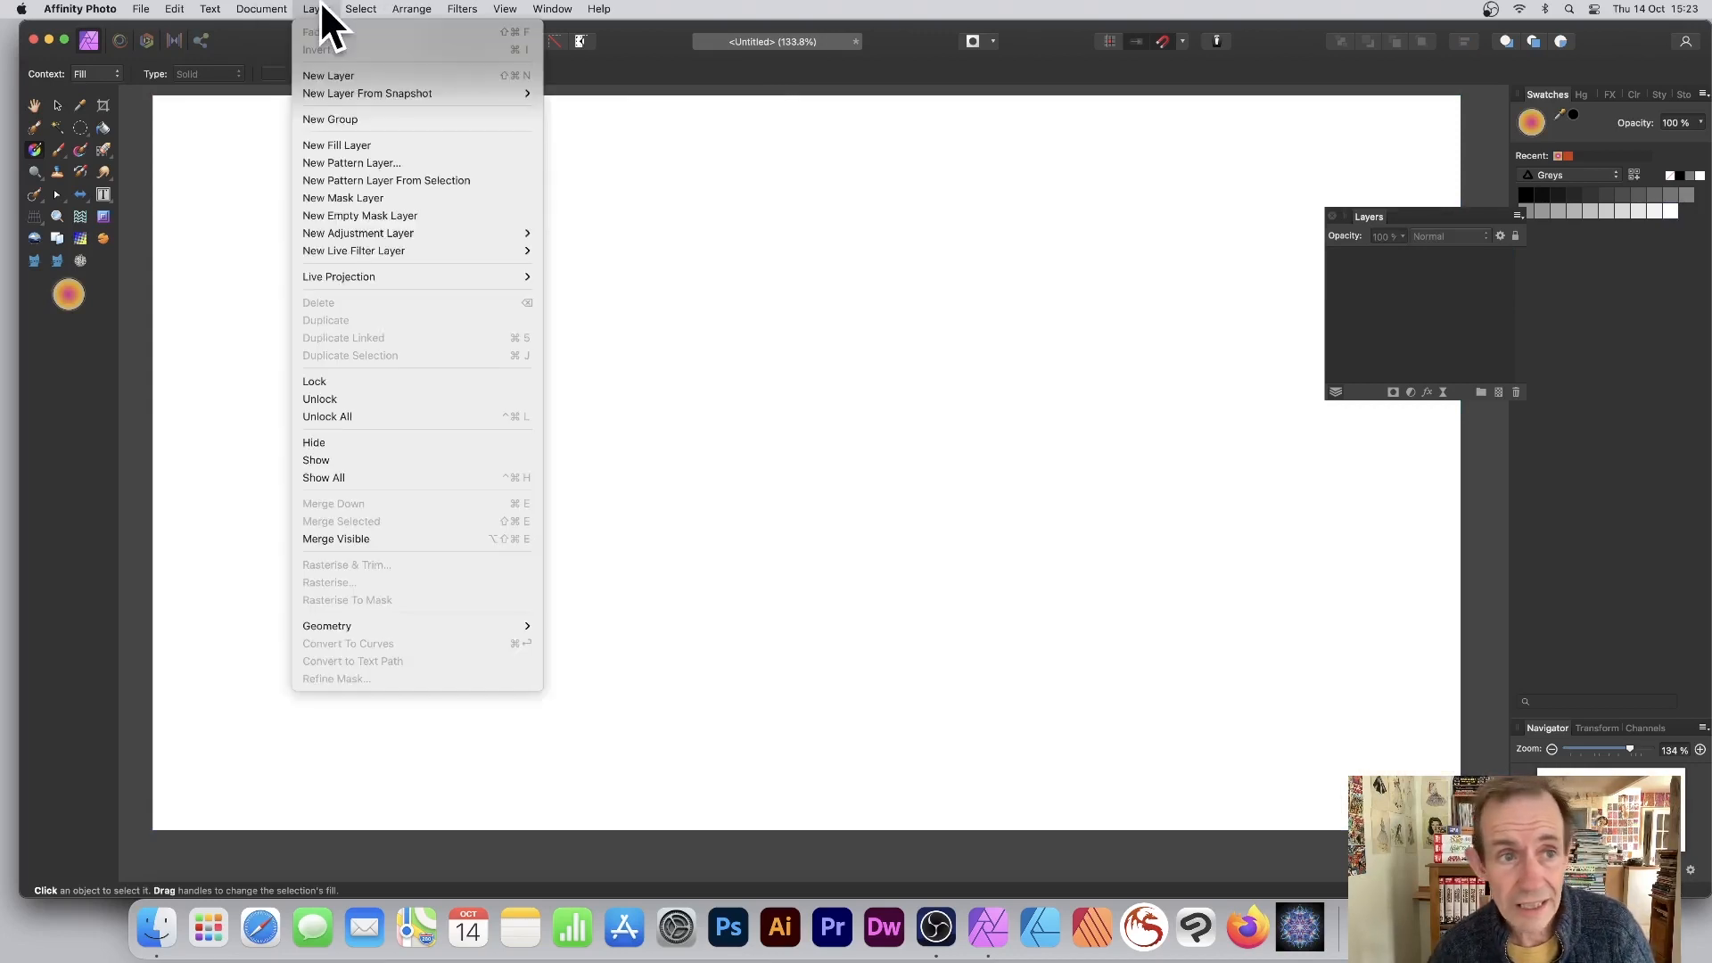
click(363, 144)
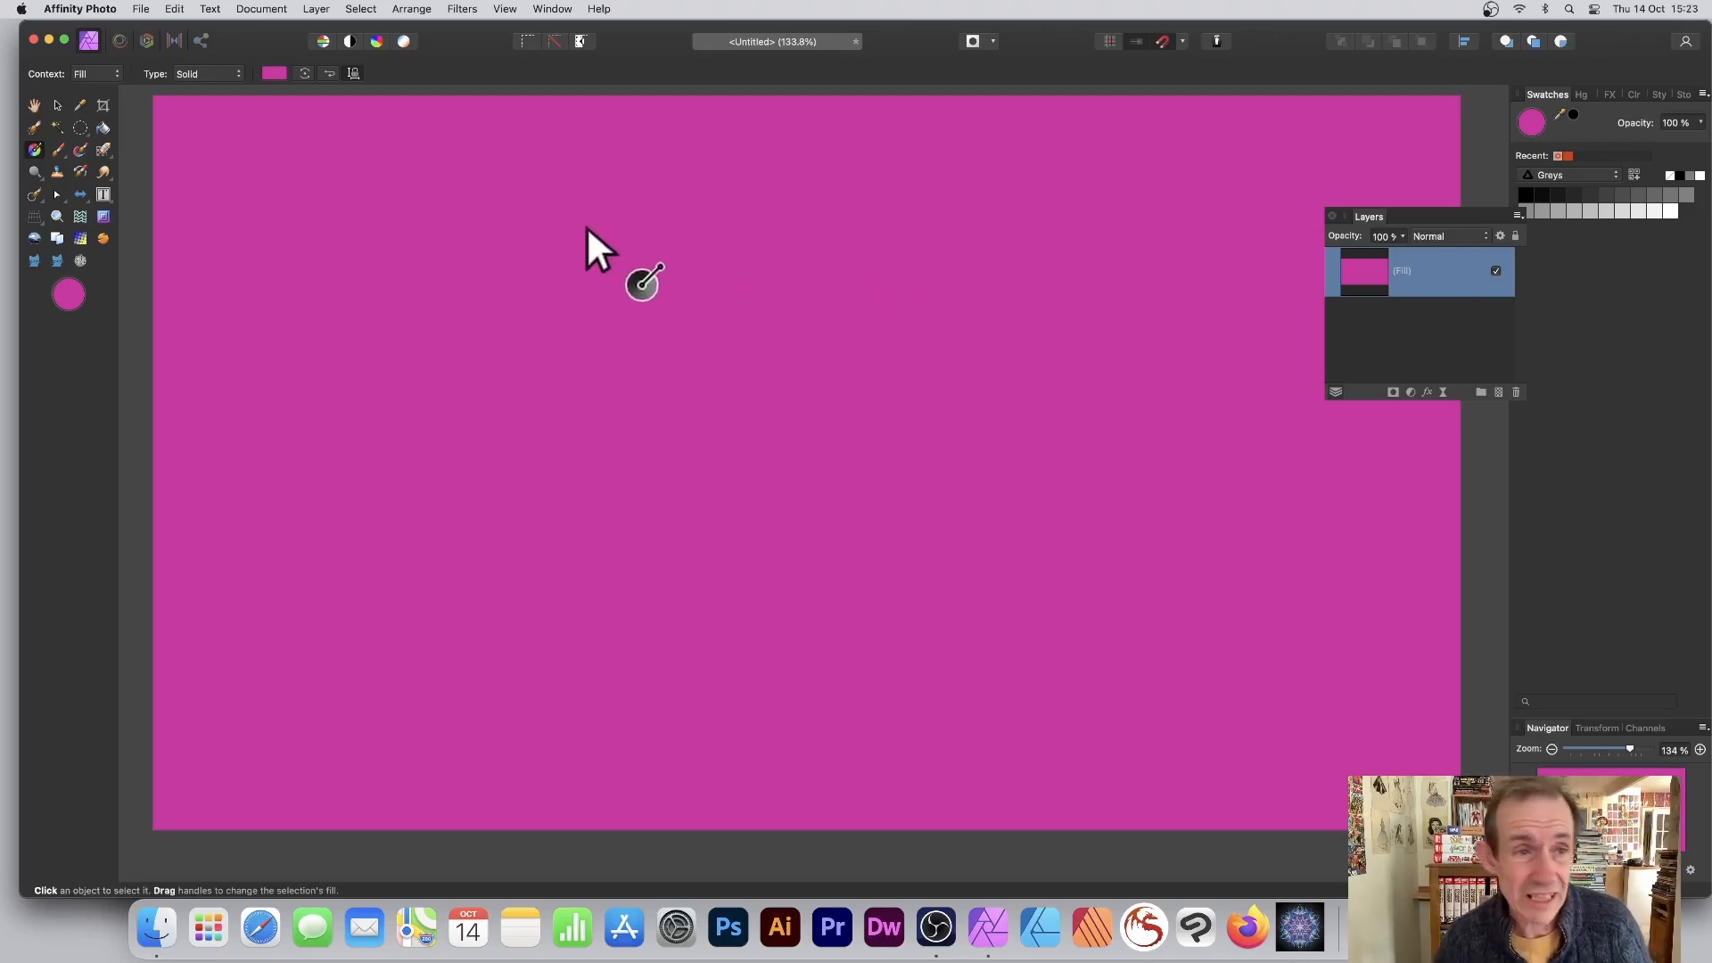
click(206, 71)
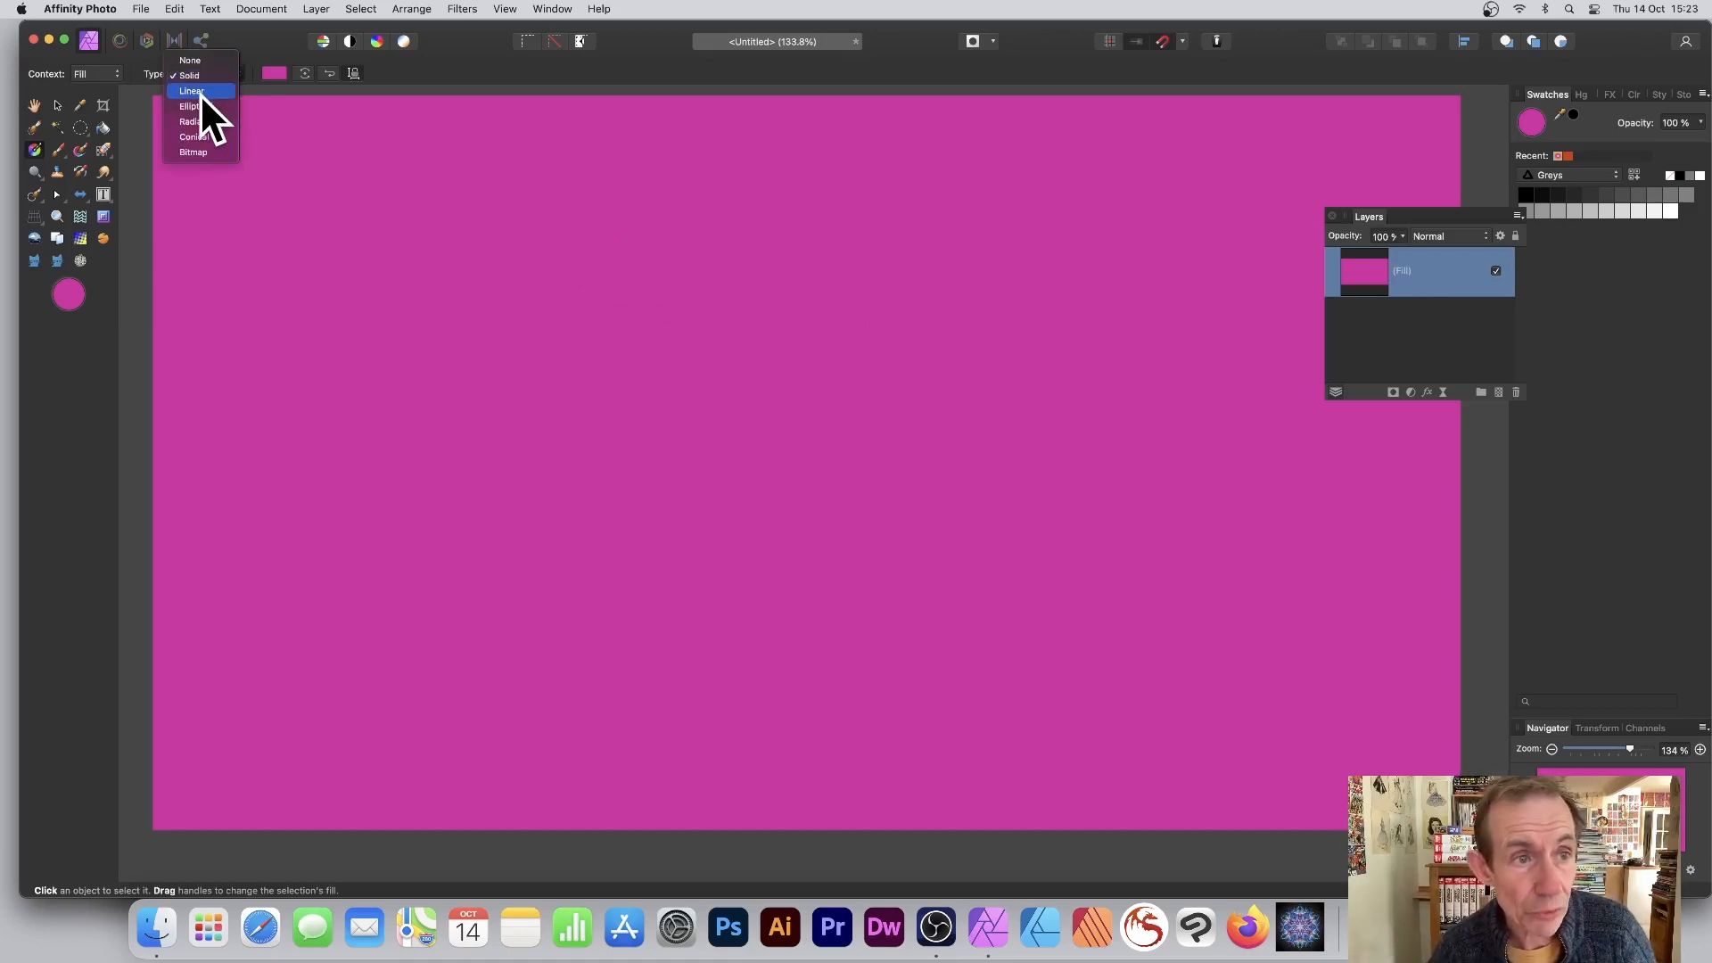
click(200, 94)
click(205, 74)
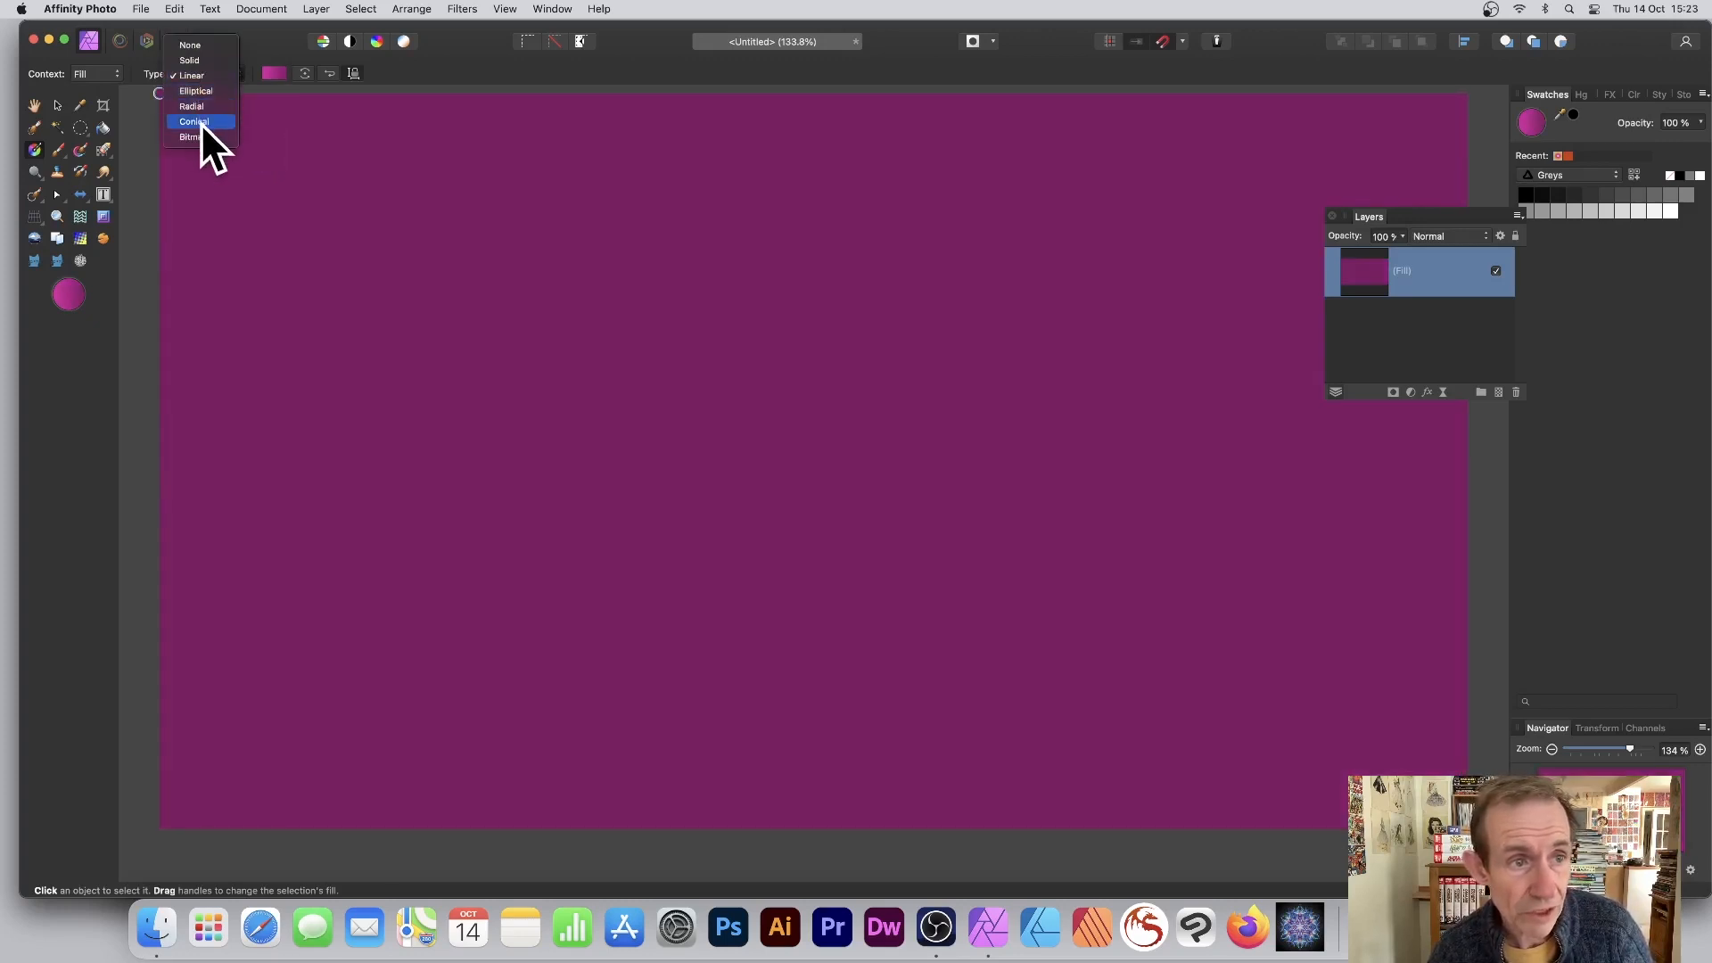
click(200, 75)
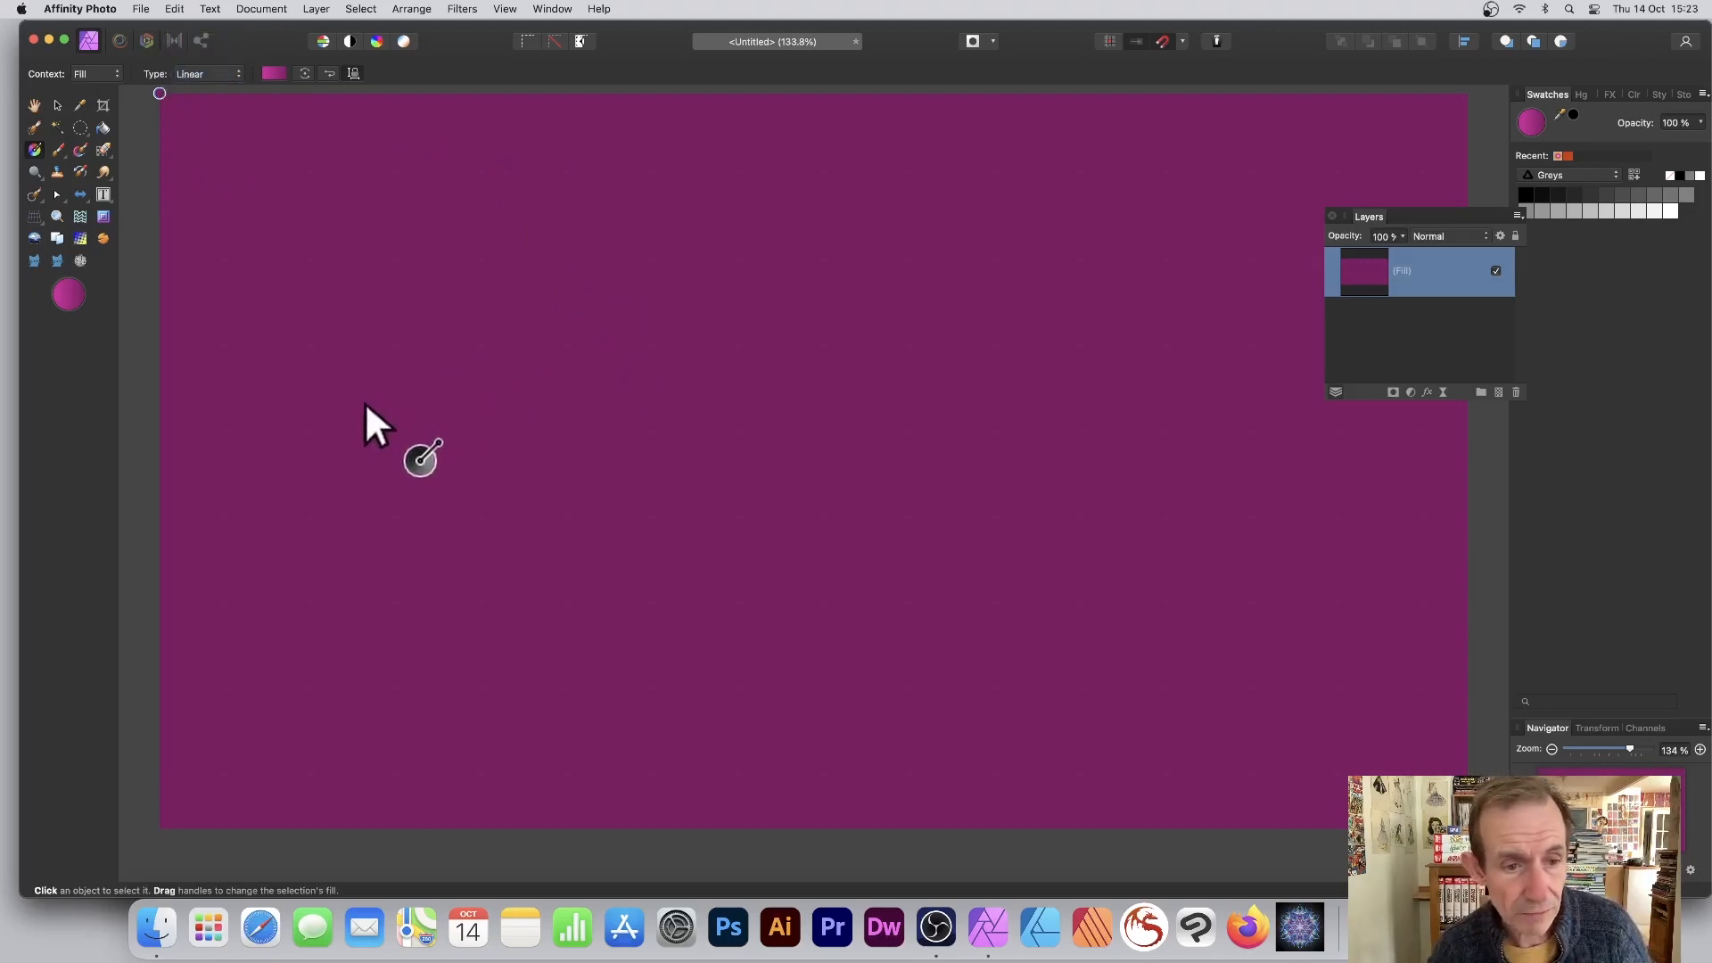
Step: Draw the fill layer's gradient horizontally, move its start toward the canvas middle, and deselect and reselect the layer to reshow the handles
drag(365, 402, 1265, 406)
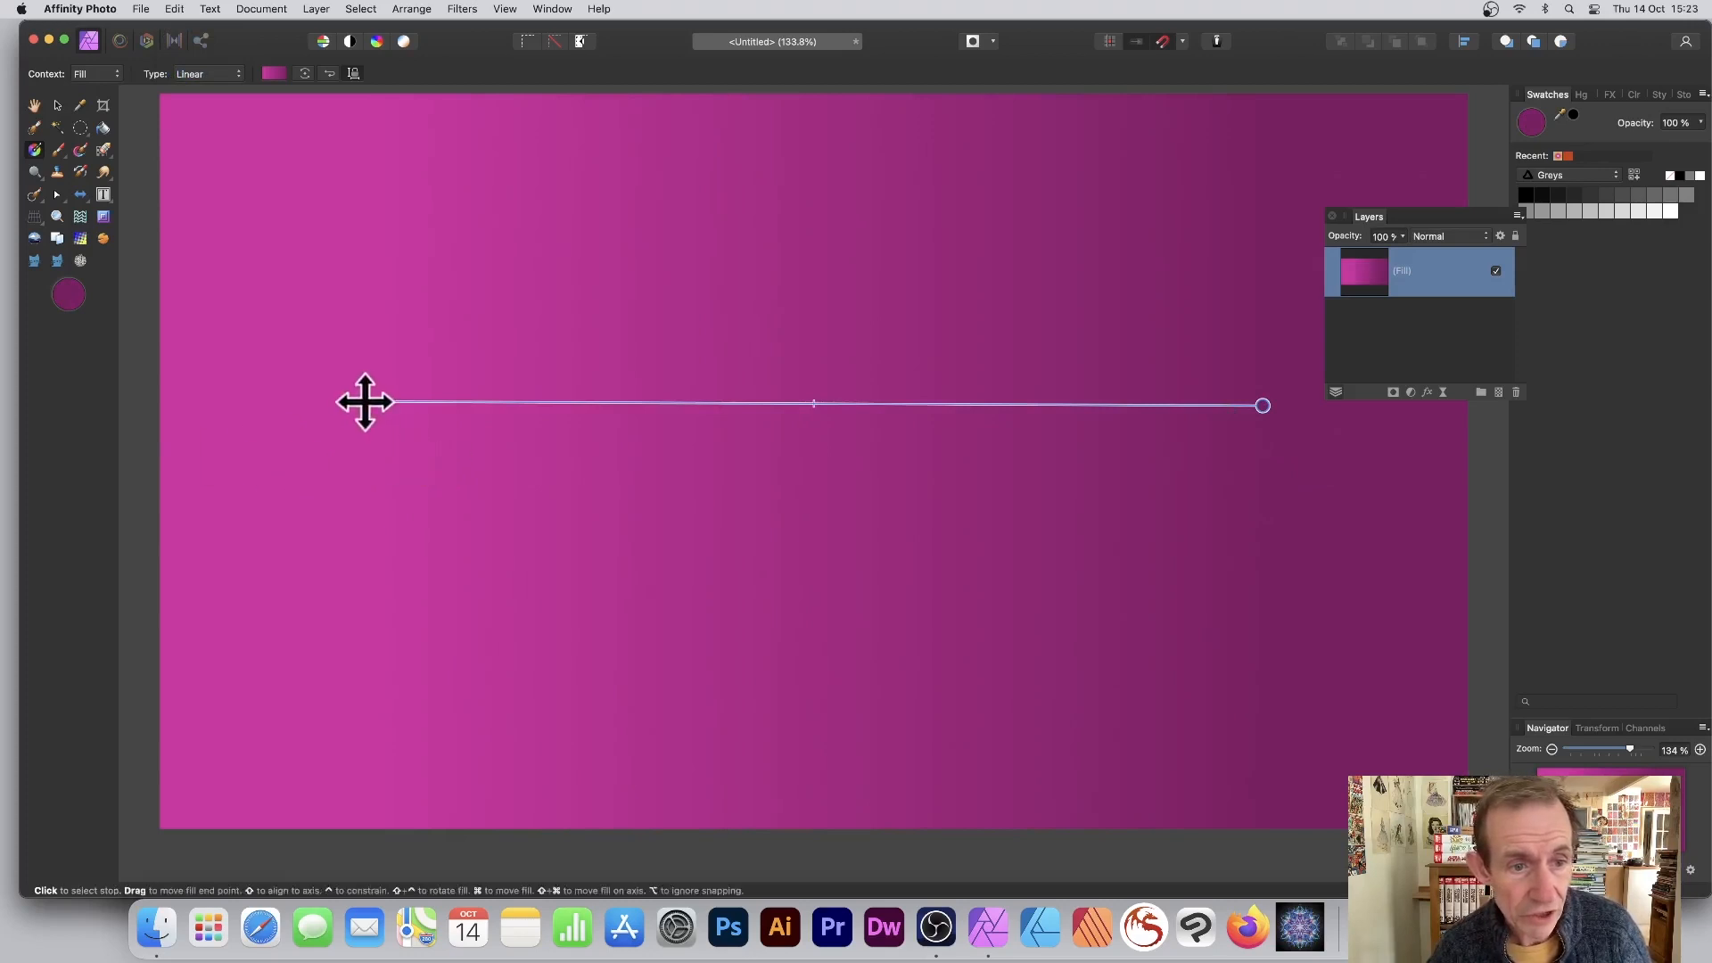
drag(365, 401, 587, 397)
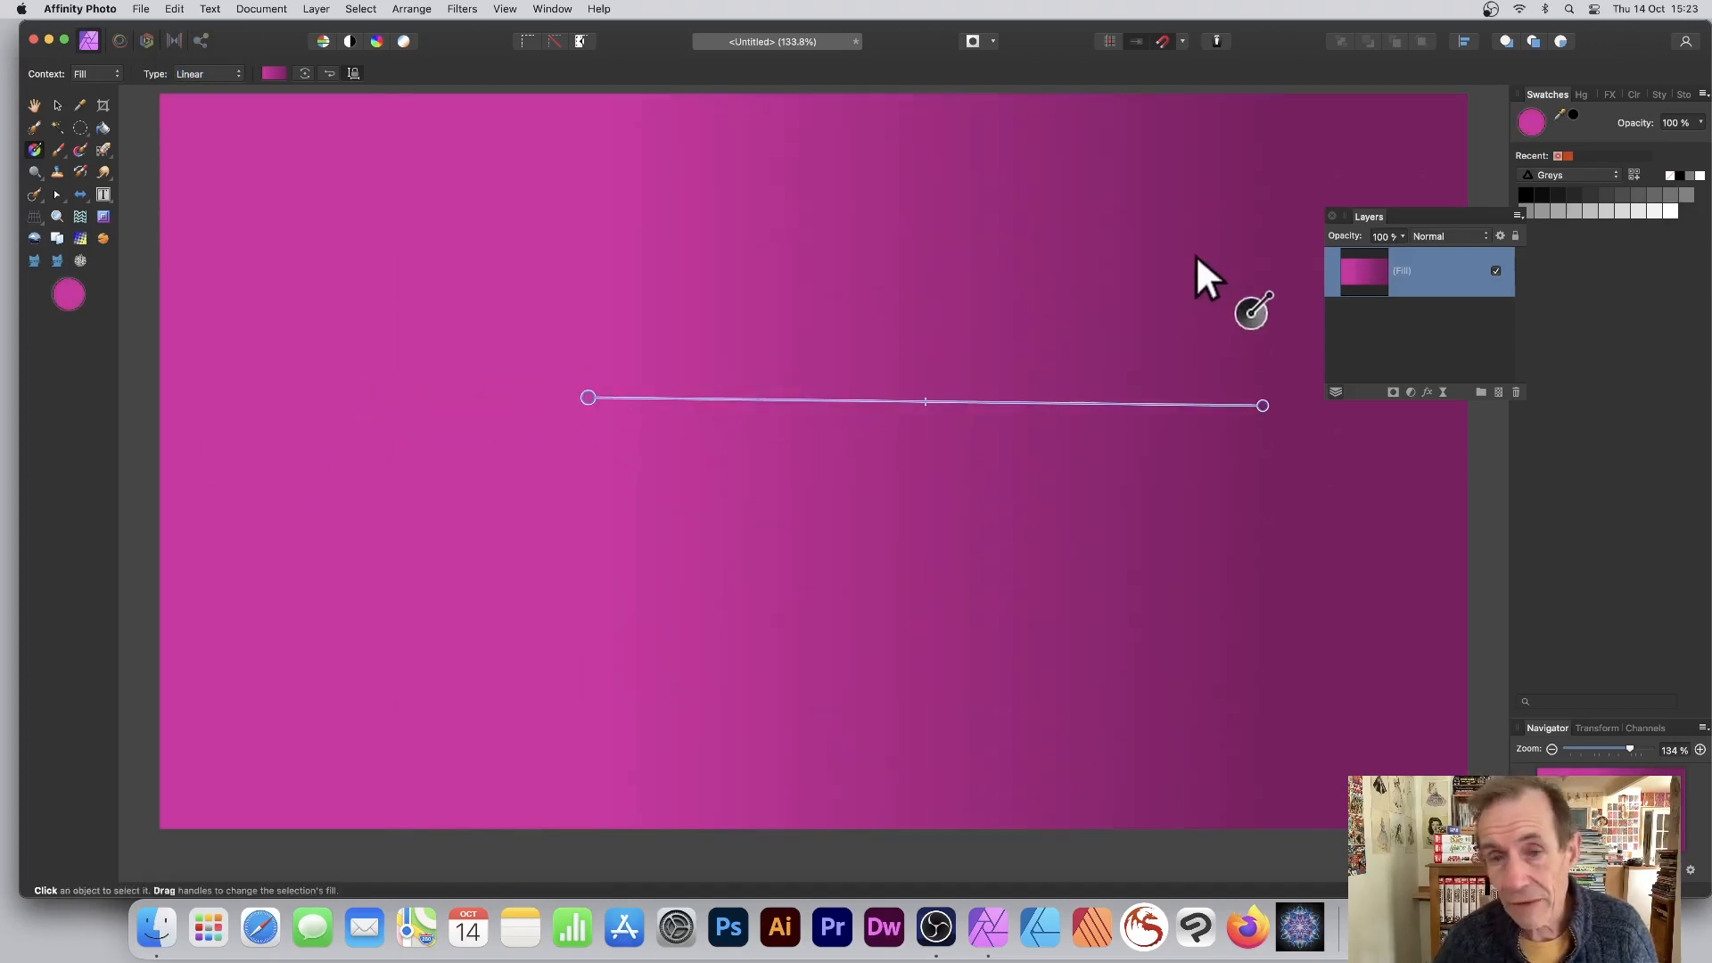
click(1405, 319)
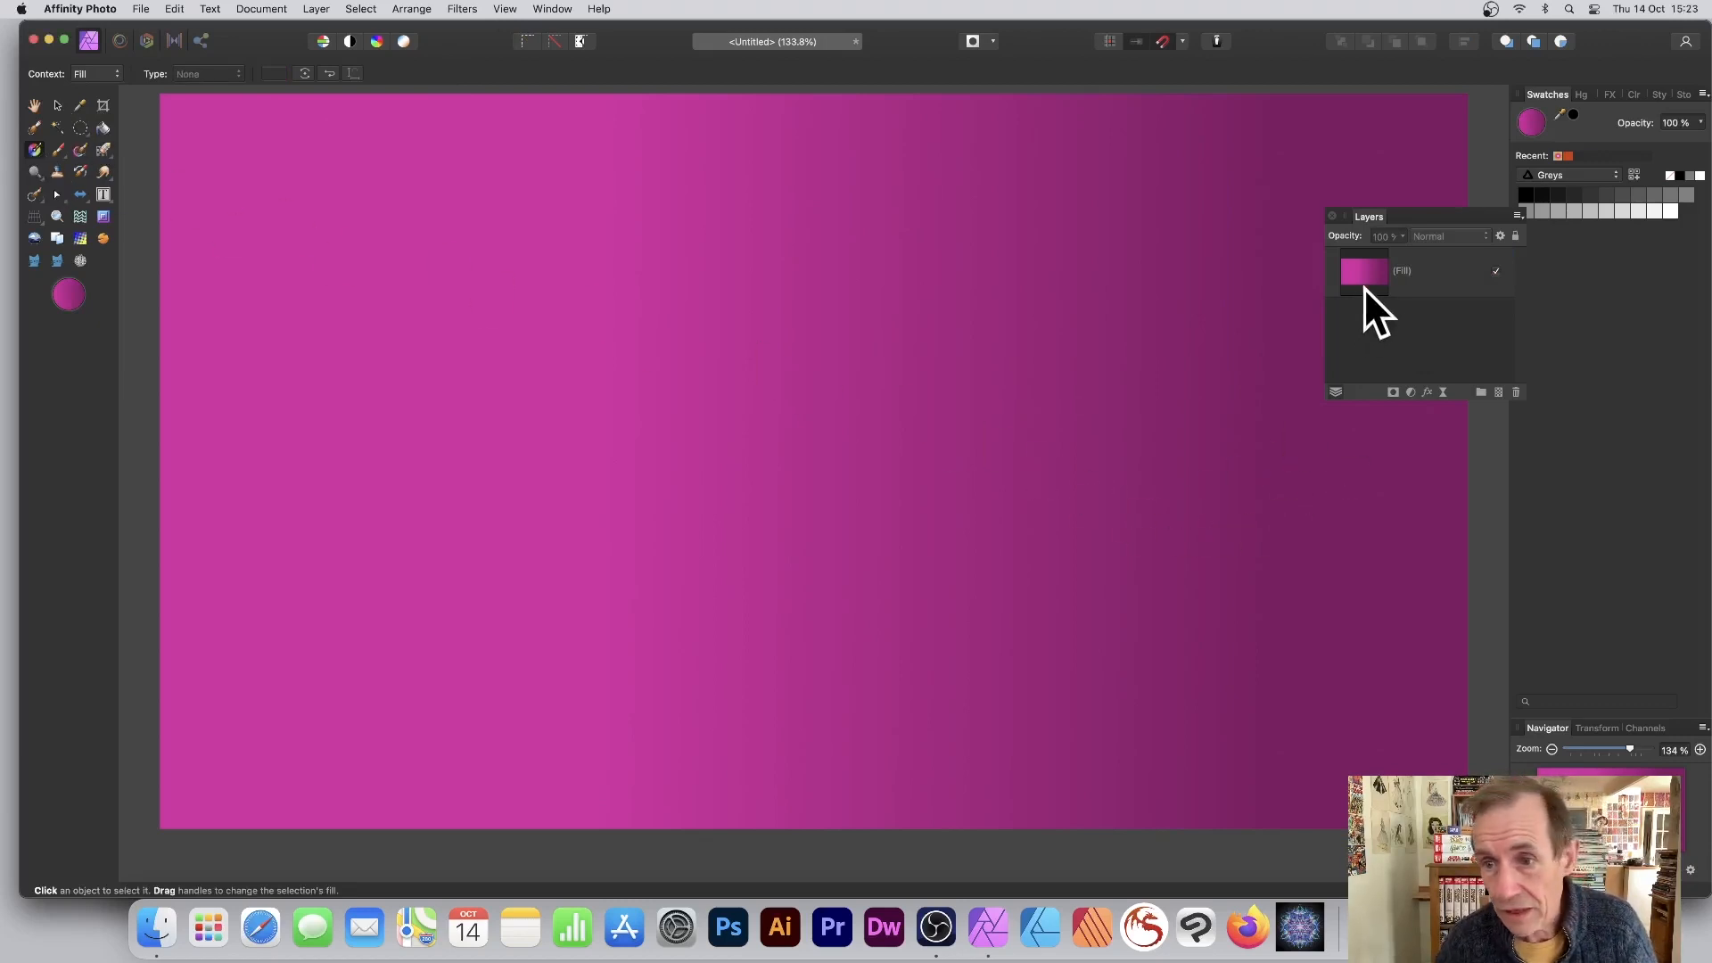
click(1394, 258)
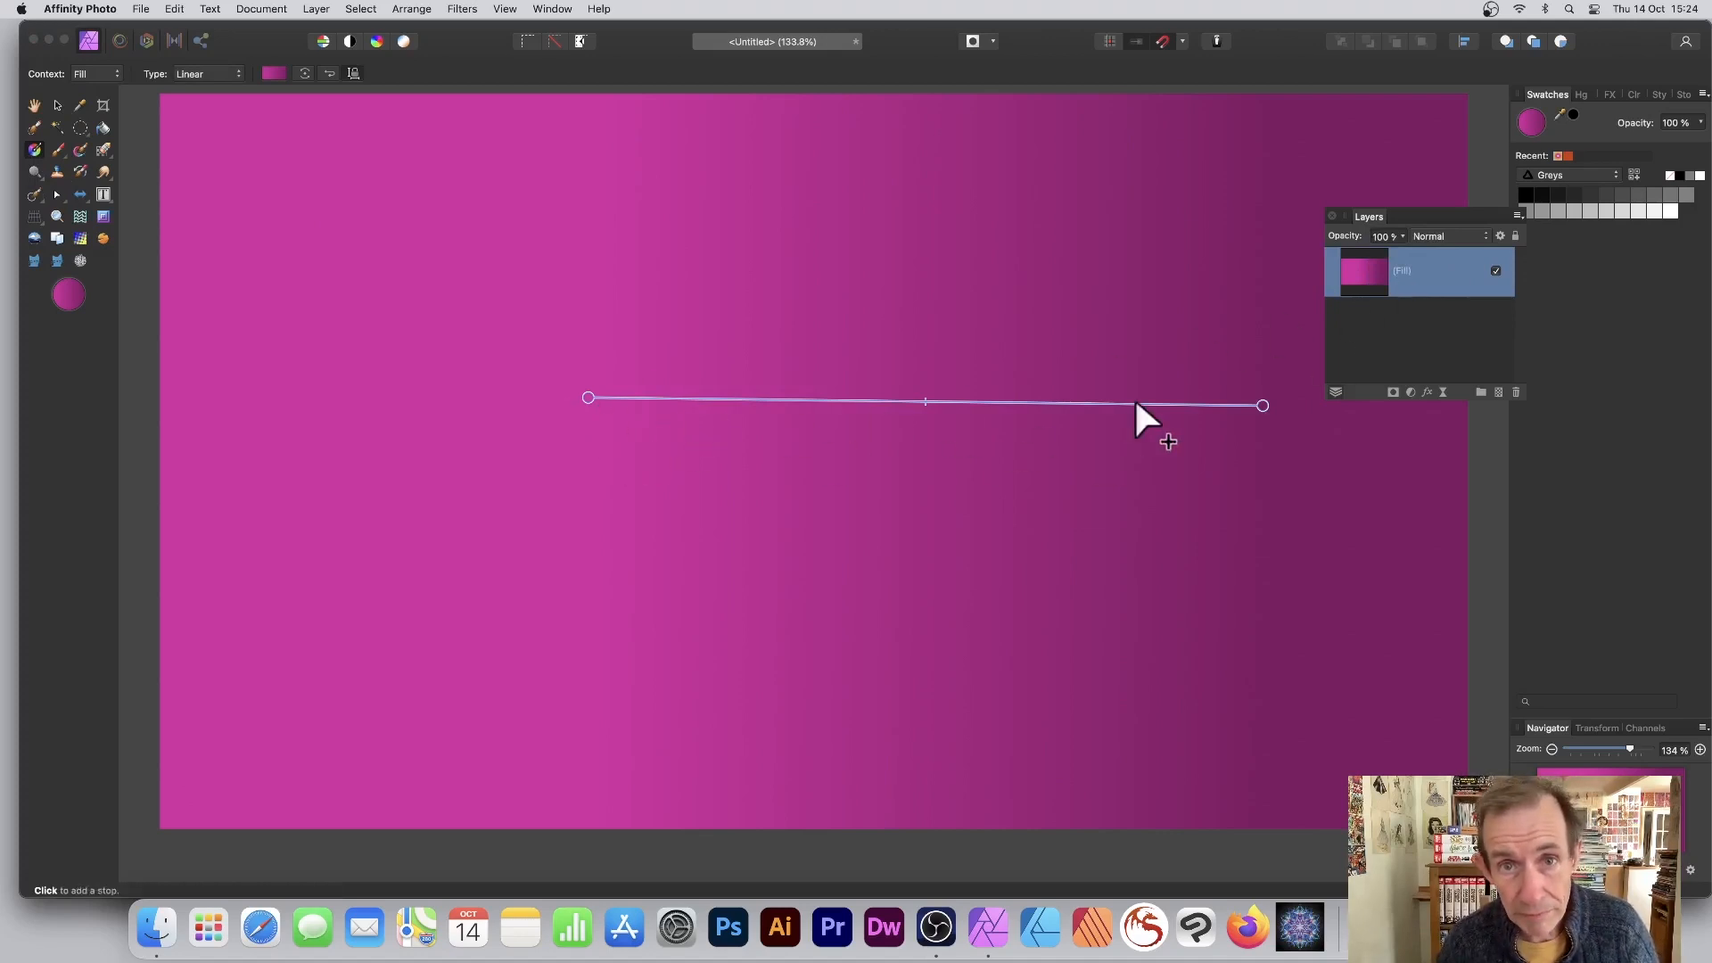
Step: Add a colour stop near the start of the fill layer's gradient line and colour it light green
click(1015, 403)
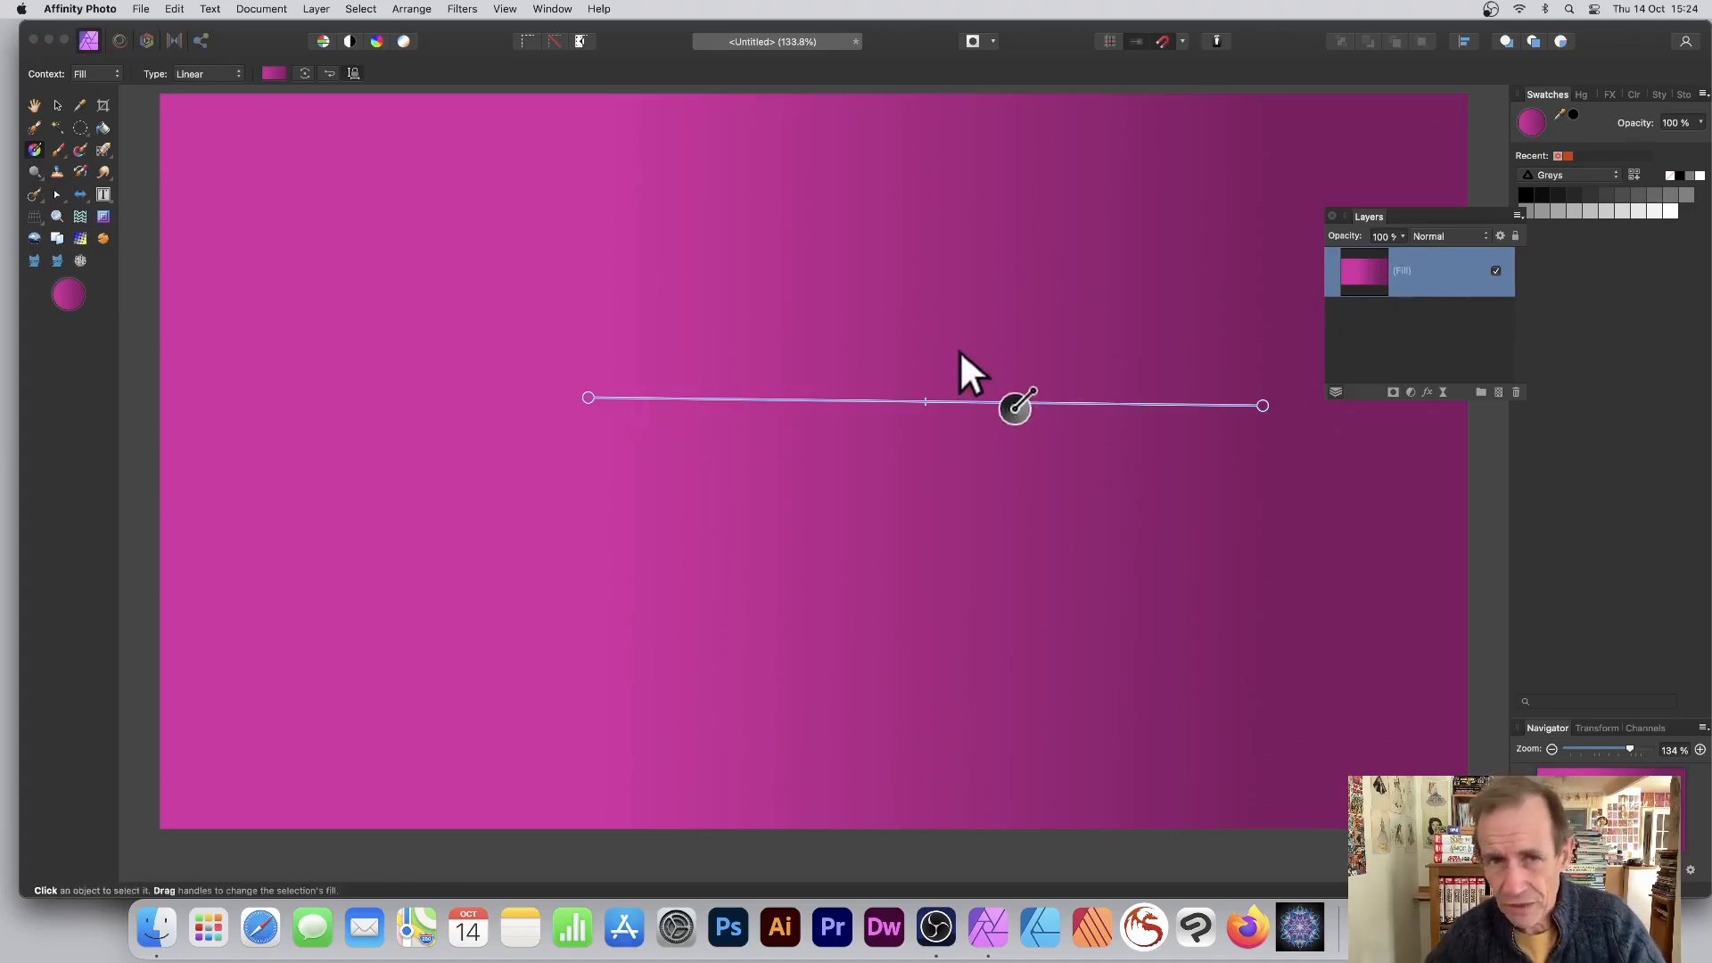
drag(1015, 408, 863, 452)
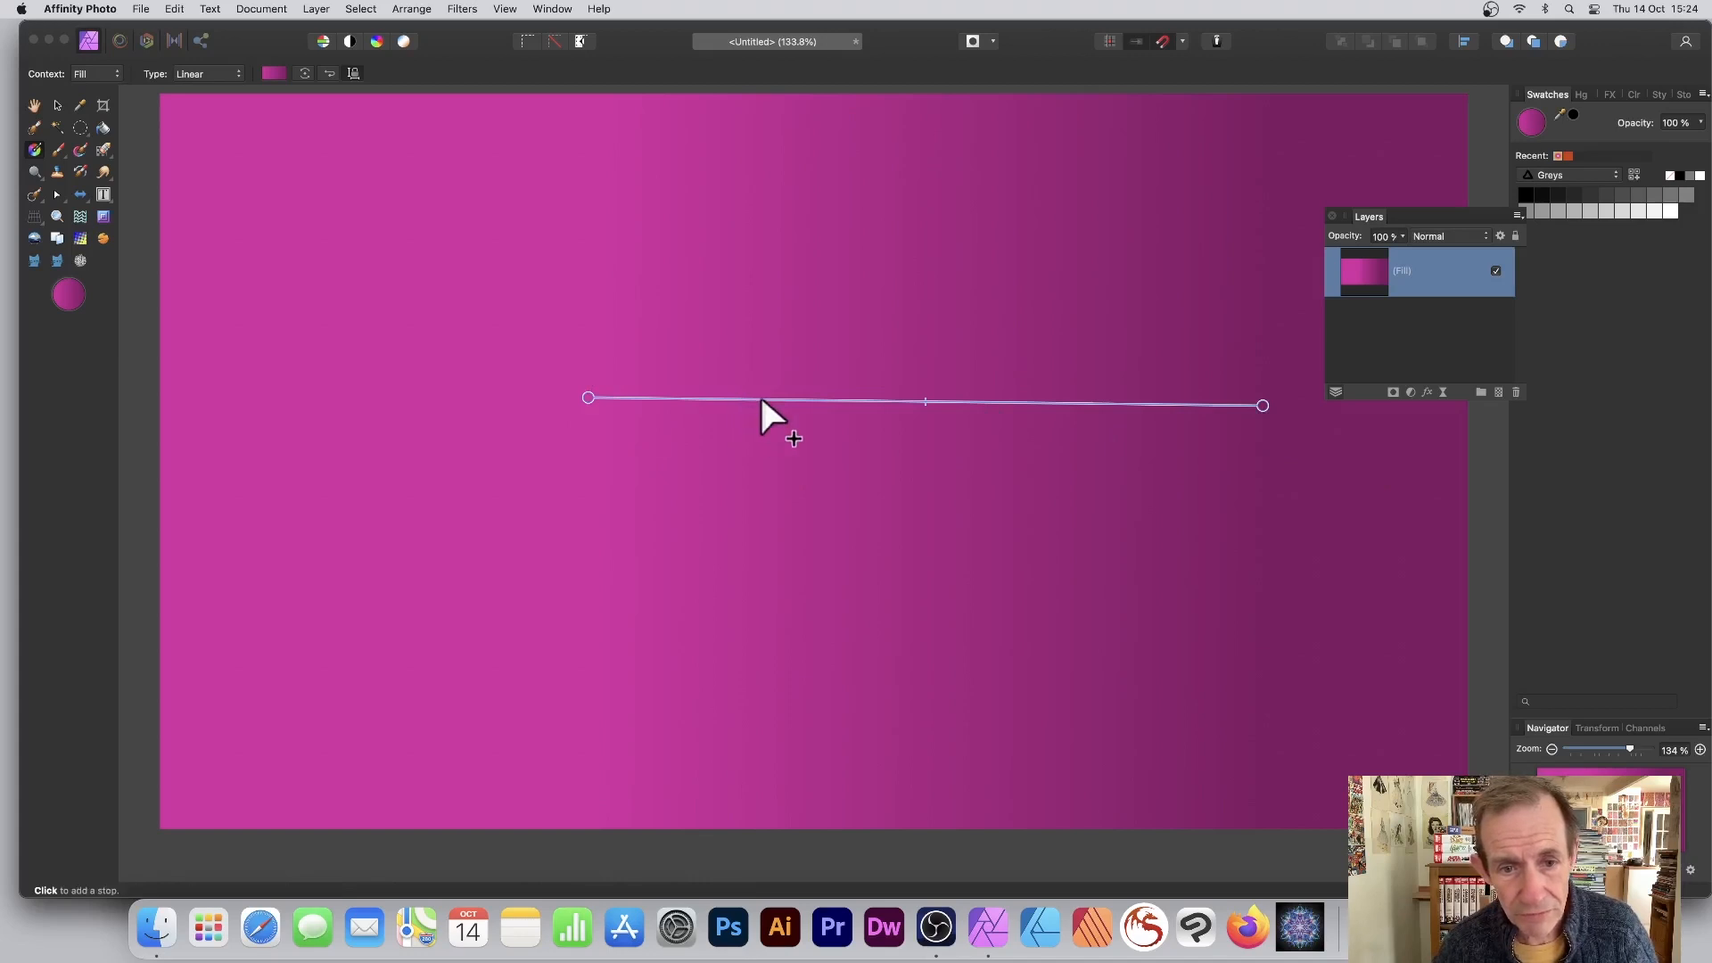
click(686, 399)
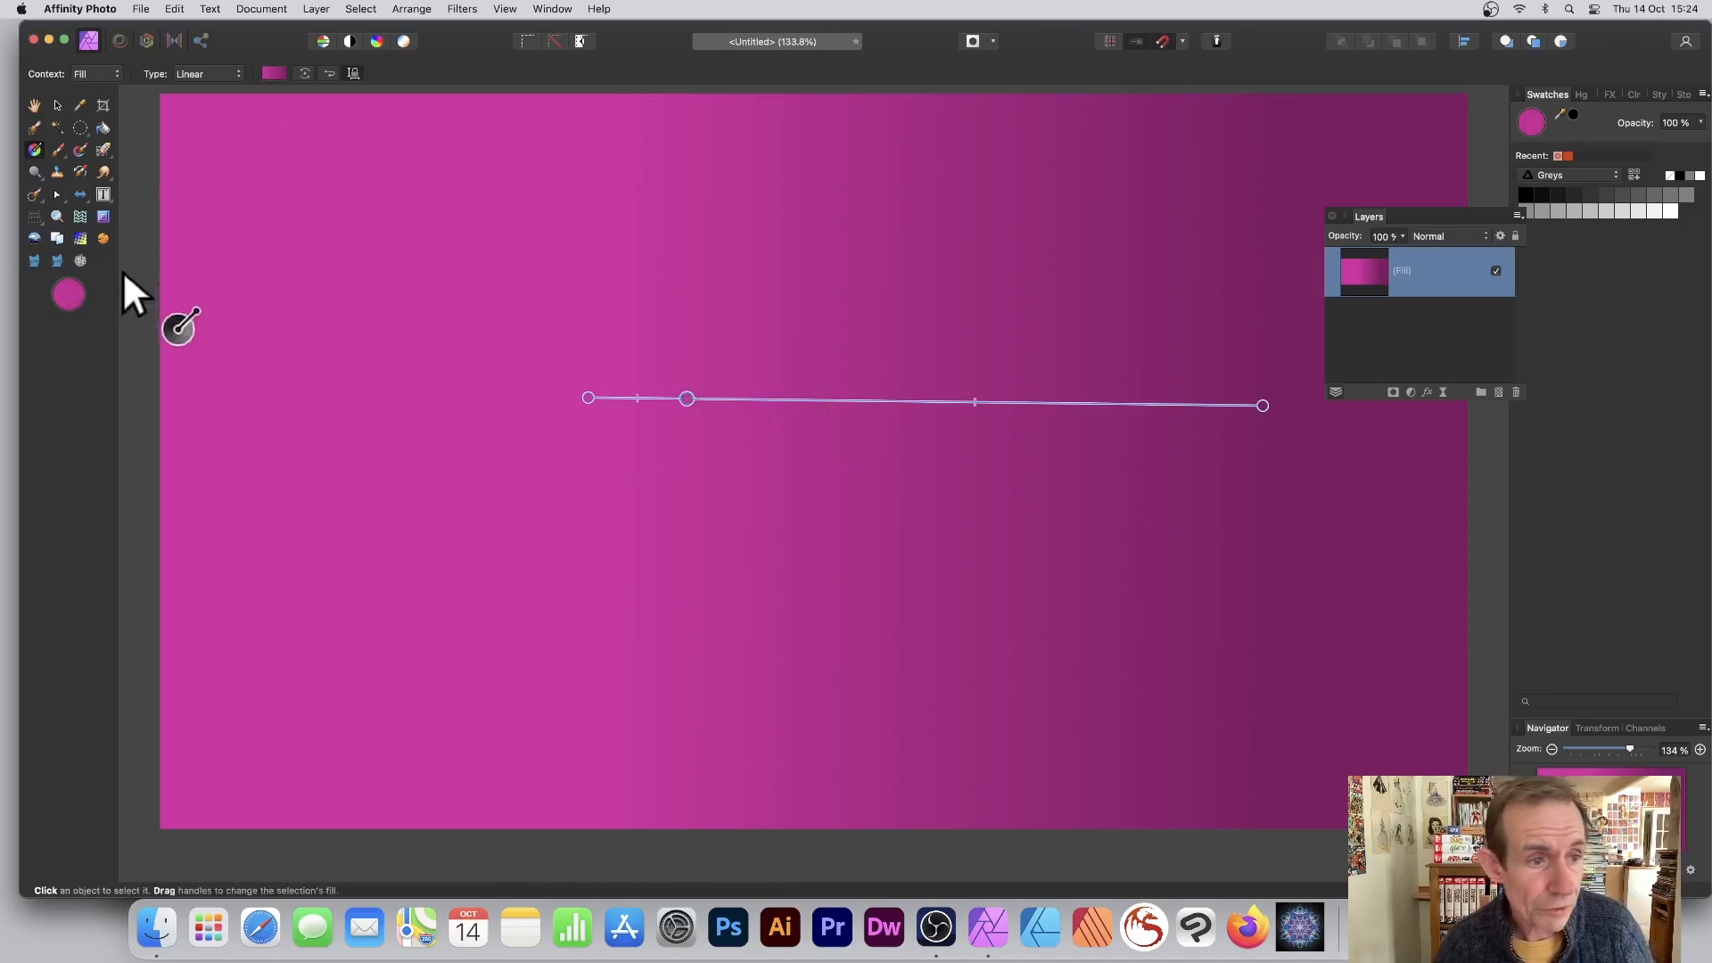
double_click(70, 295)
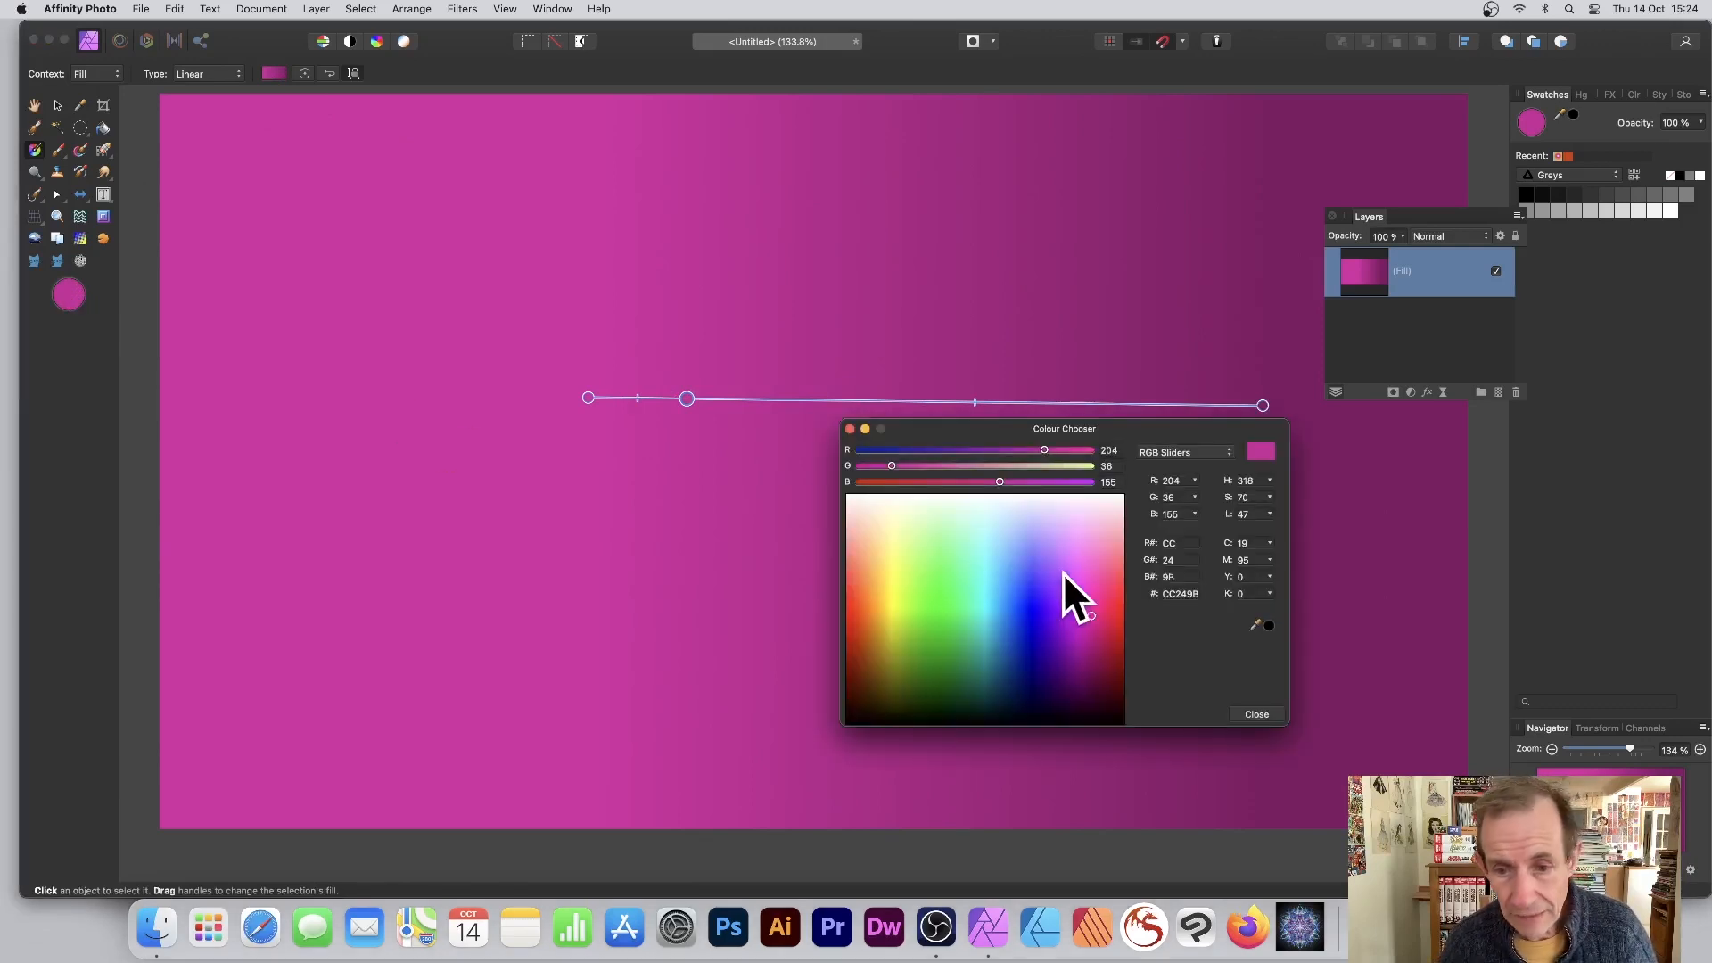
click(956, 585)
click(1257, 714)
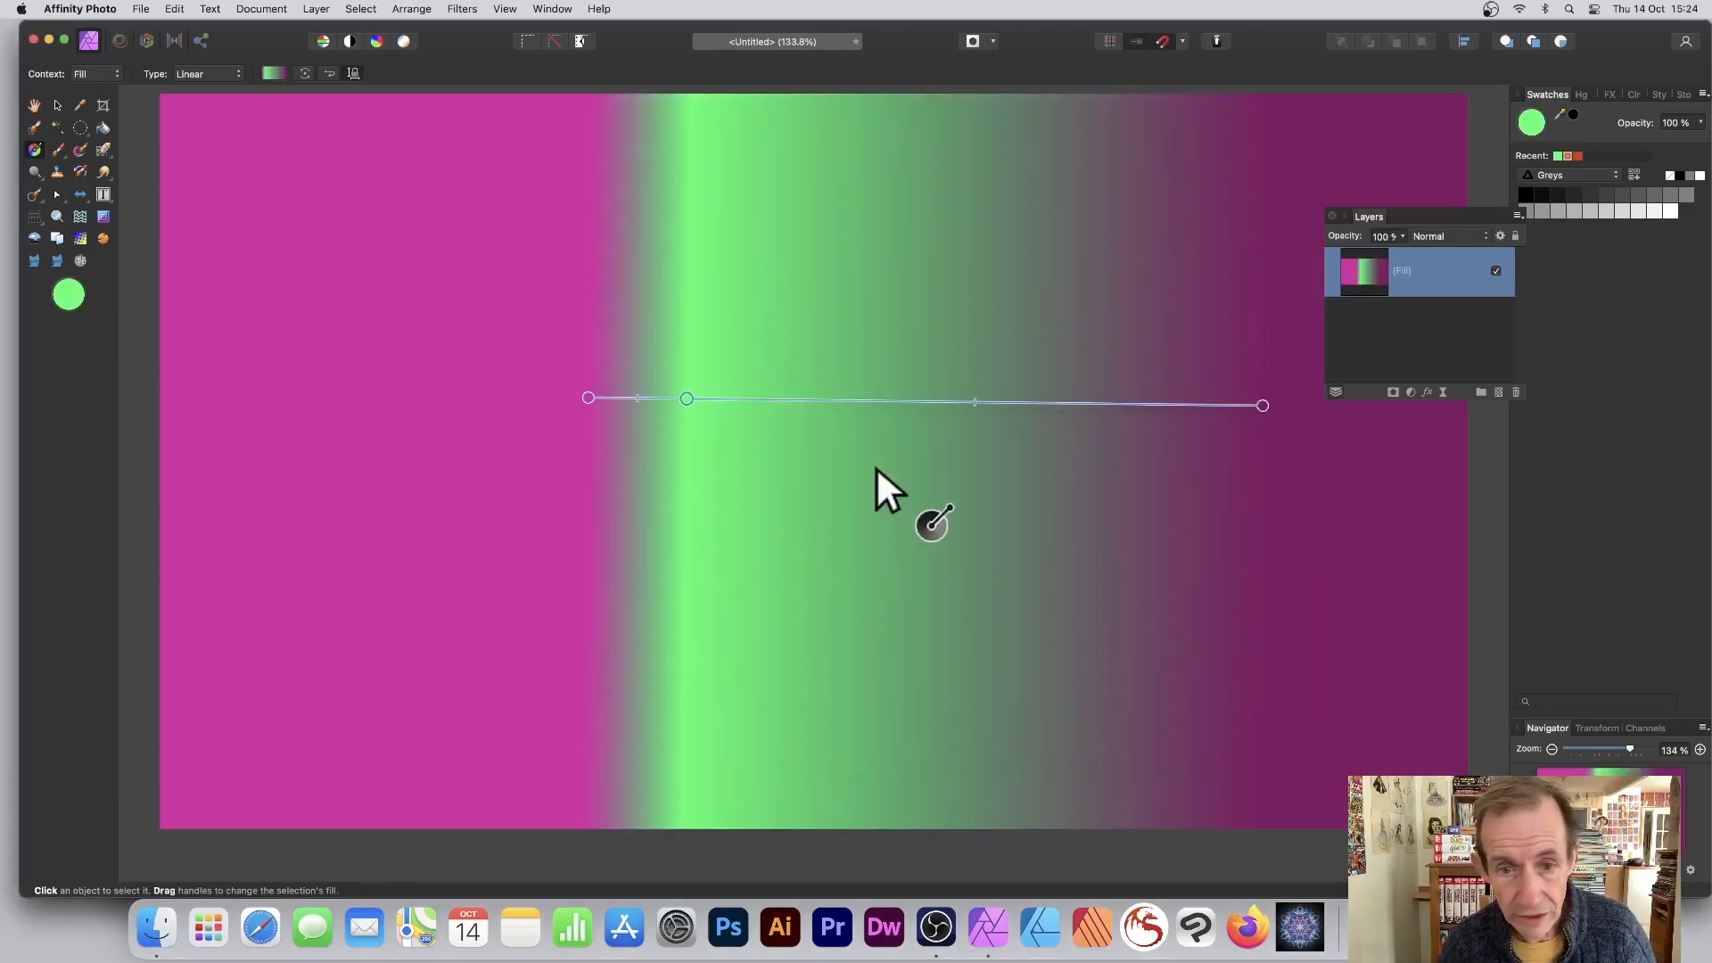
Step: Add another stop near the middle of the gradient line and colour it yellow
click(910, 401)
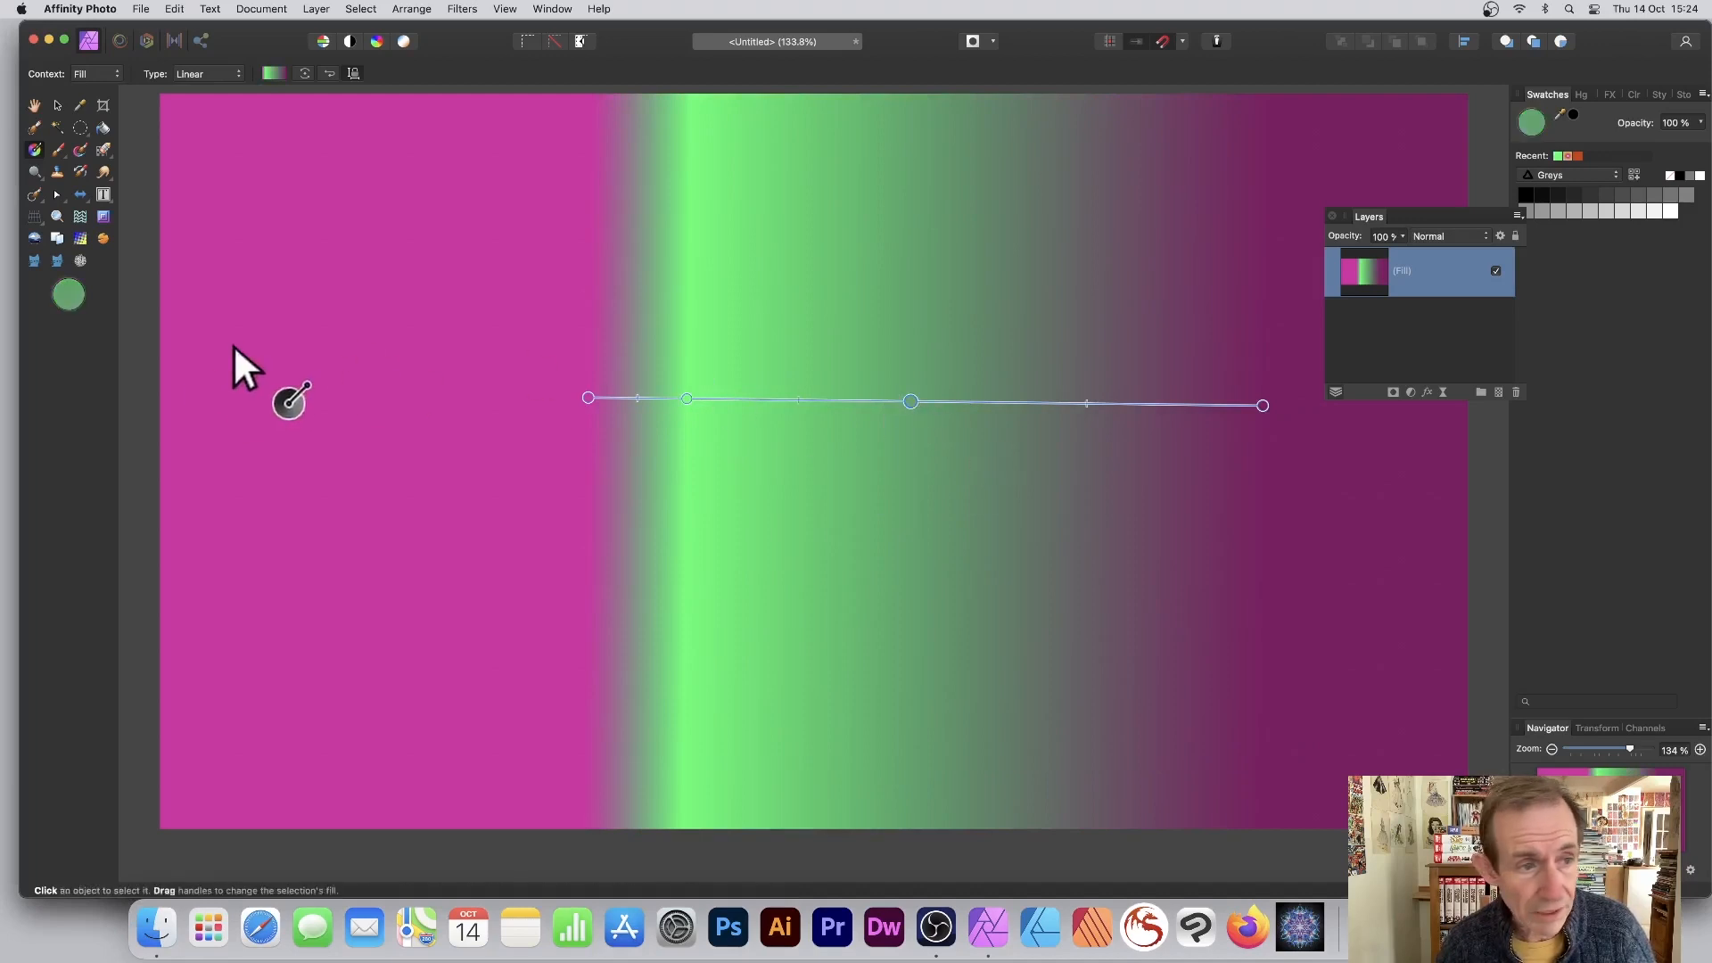
double_click(72, 292)
drag(931, 580, 886, 590)
click(1263, 712)
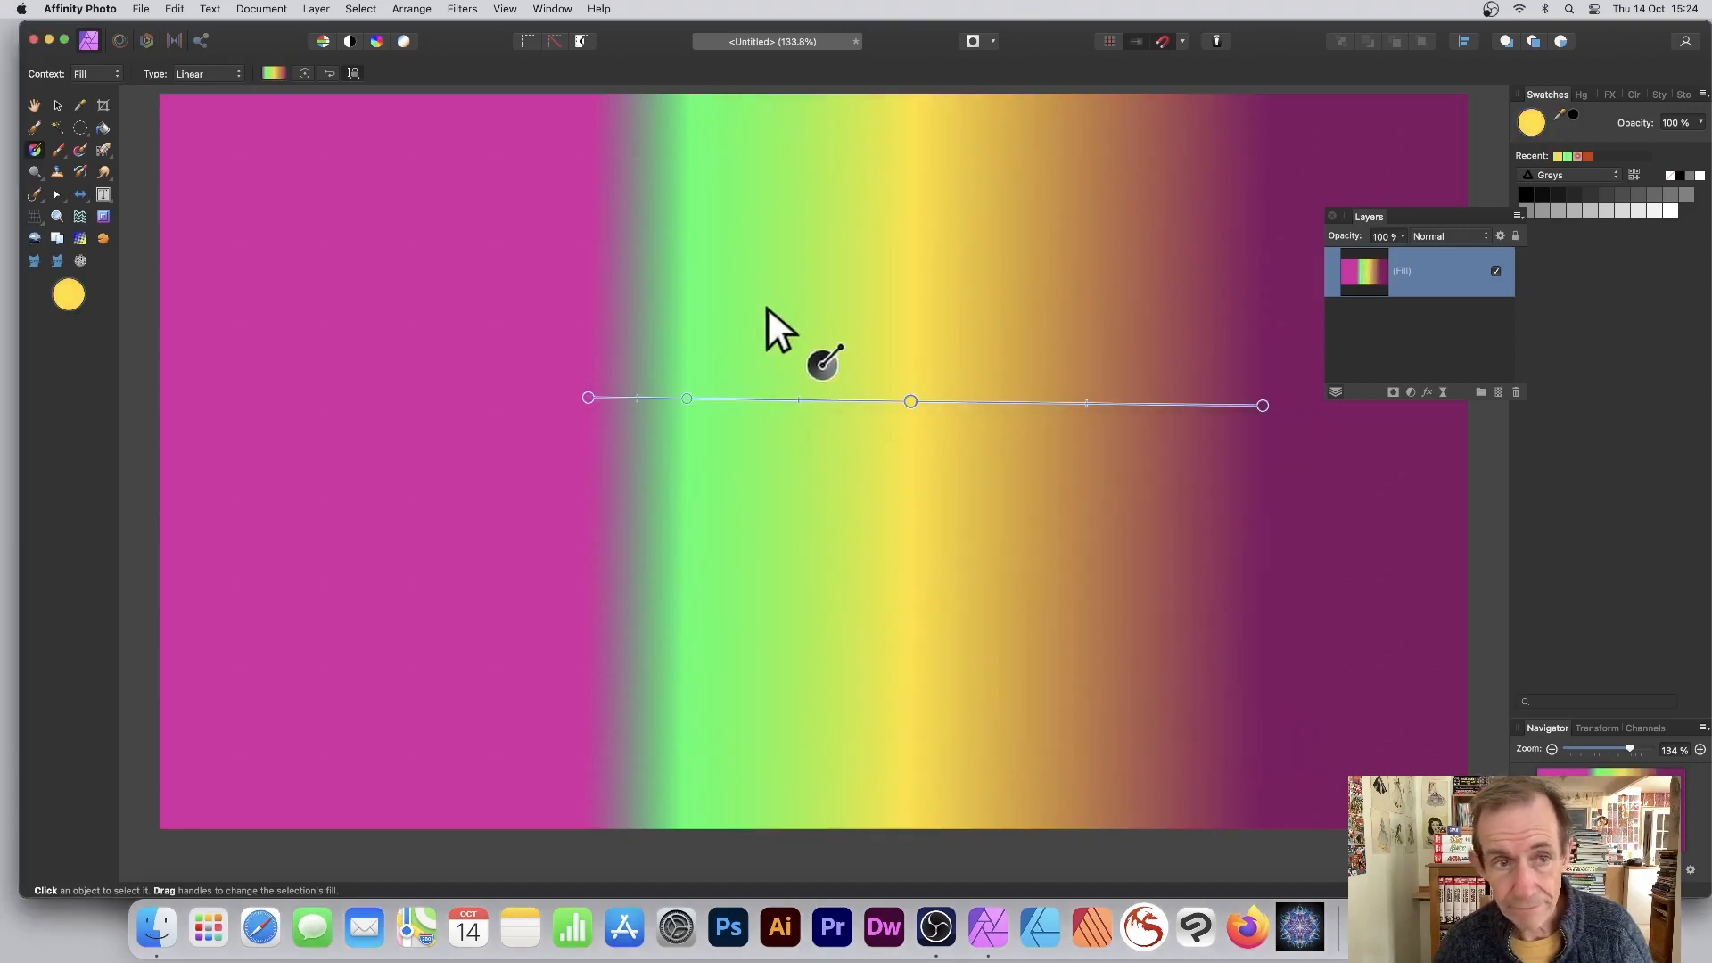
Step: In the gradient editor, position the yellow stop at 41% and the green stop at 14%, and set the green stop's mid point to 0%
click(274, 72)
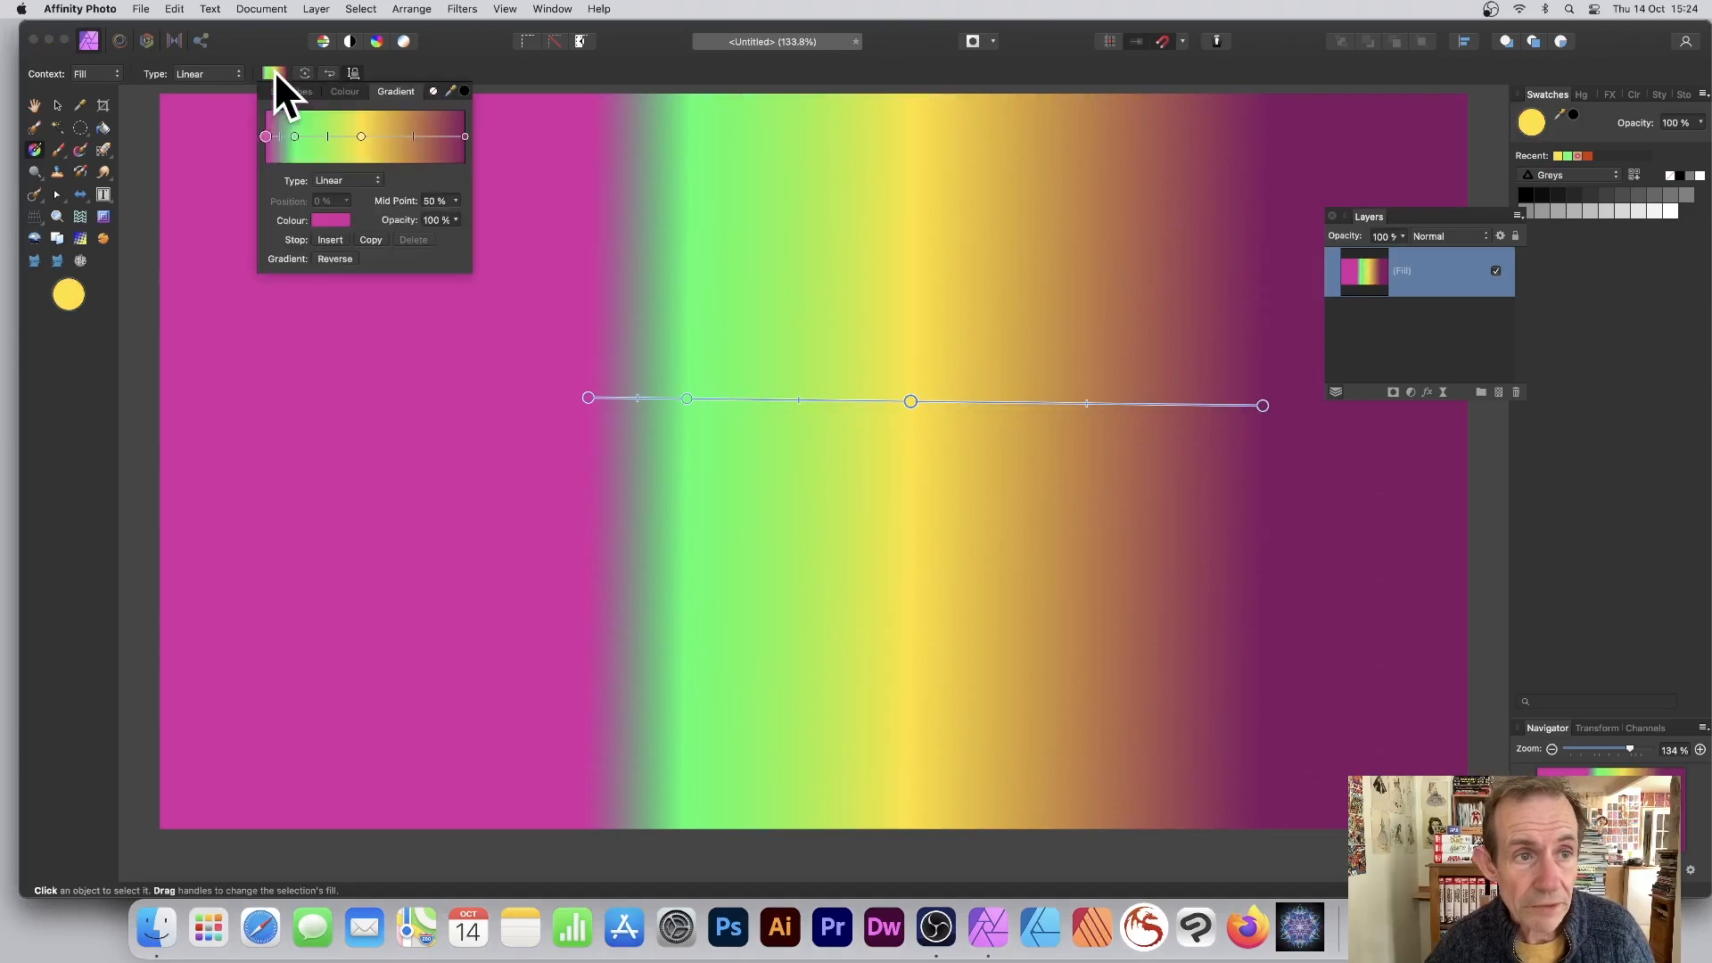
drag(359, 134, 302, 136)
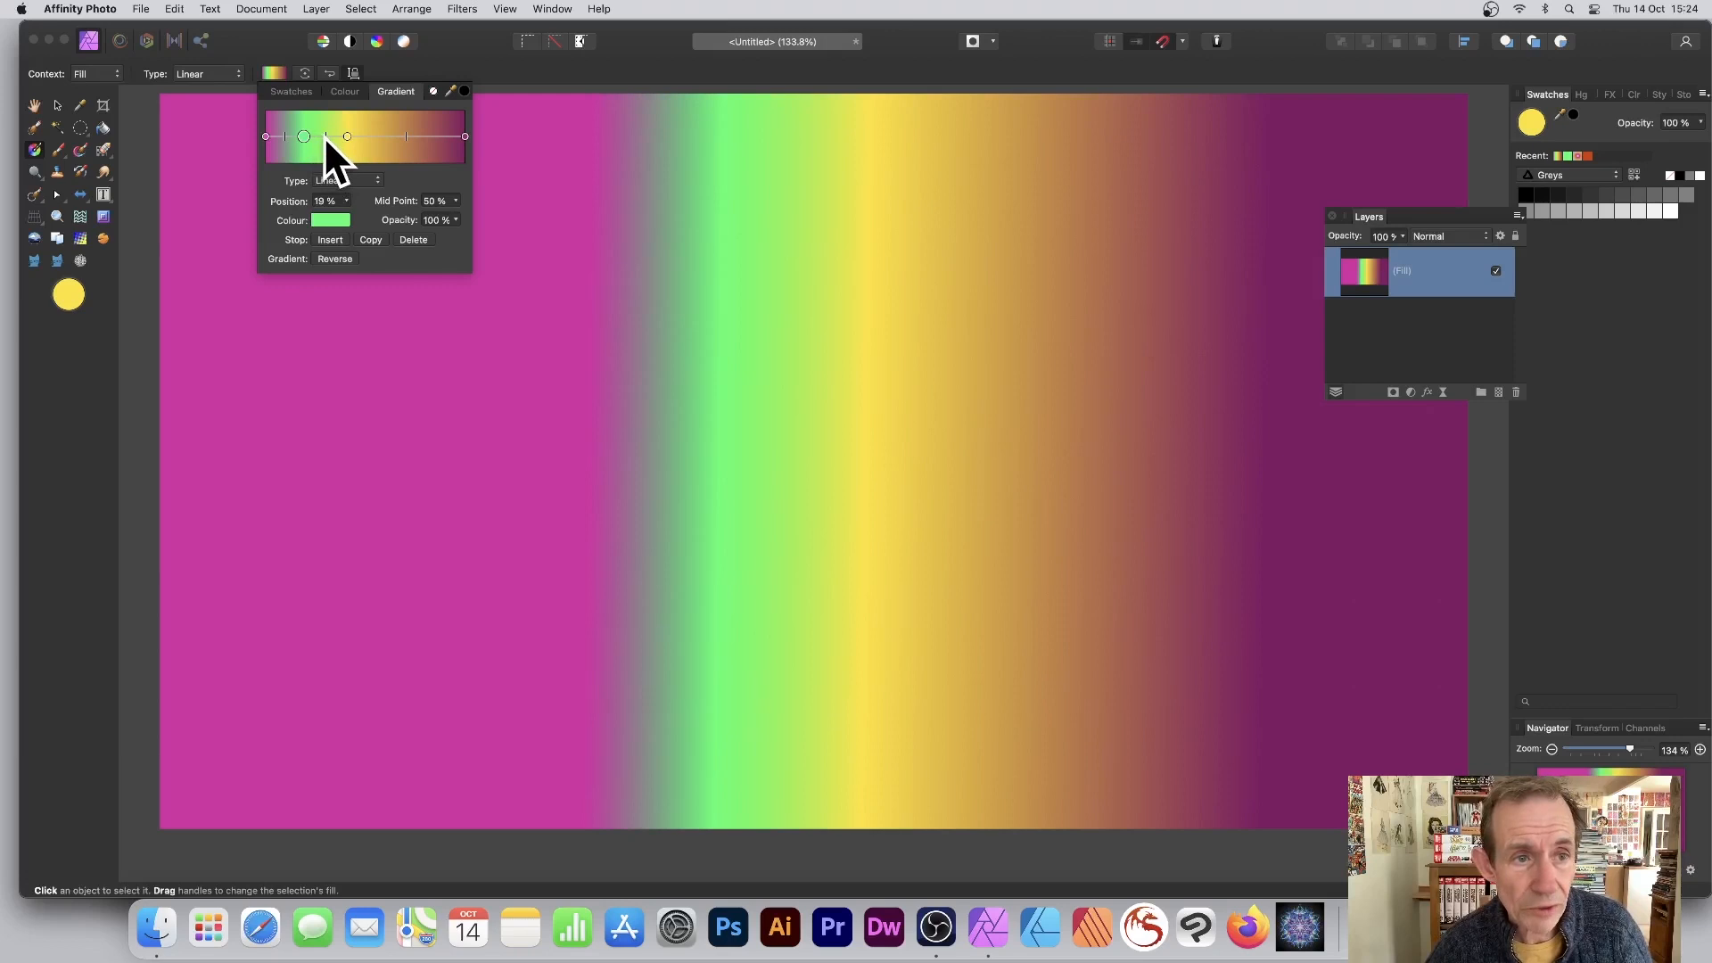
drag(319, 135, 298, 135)
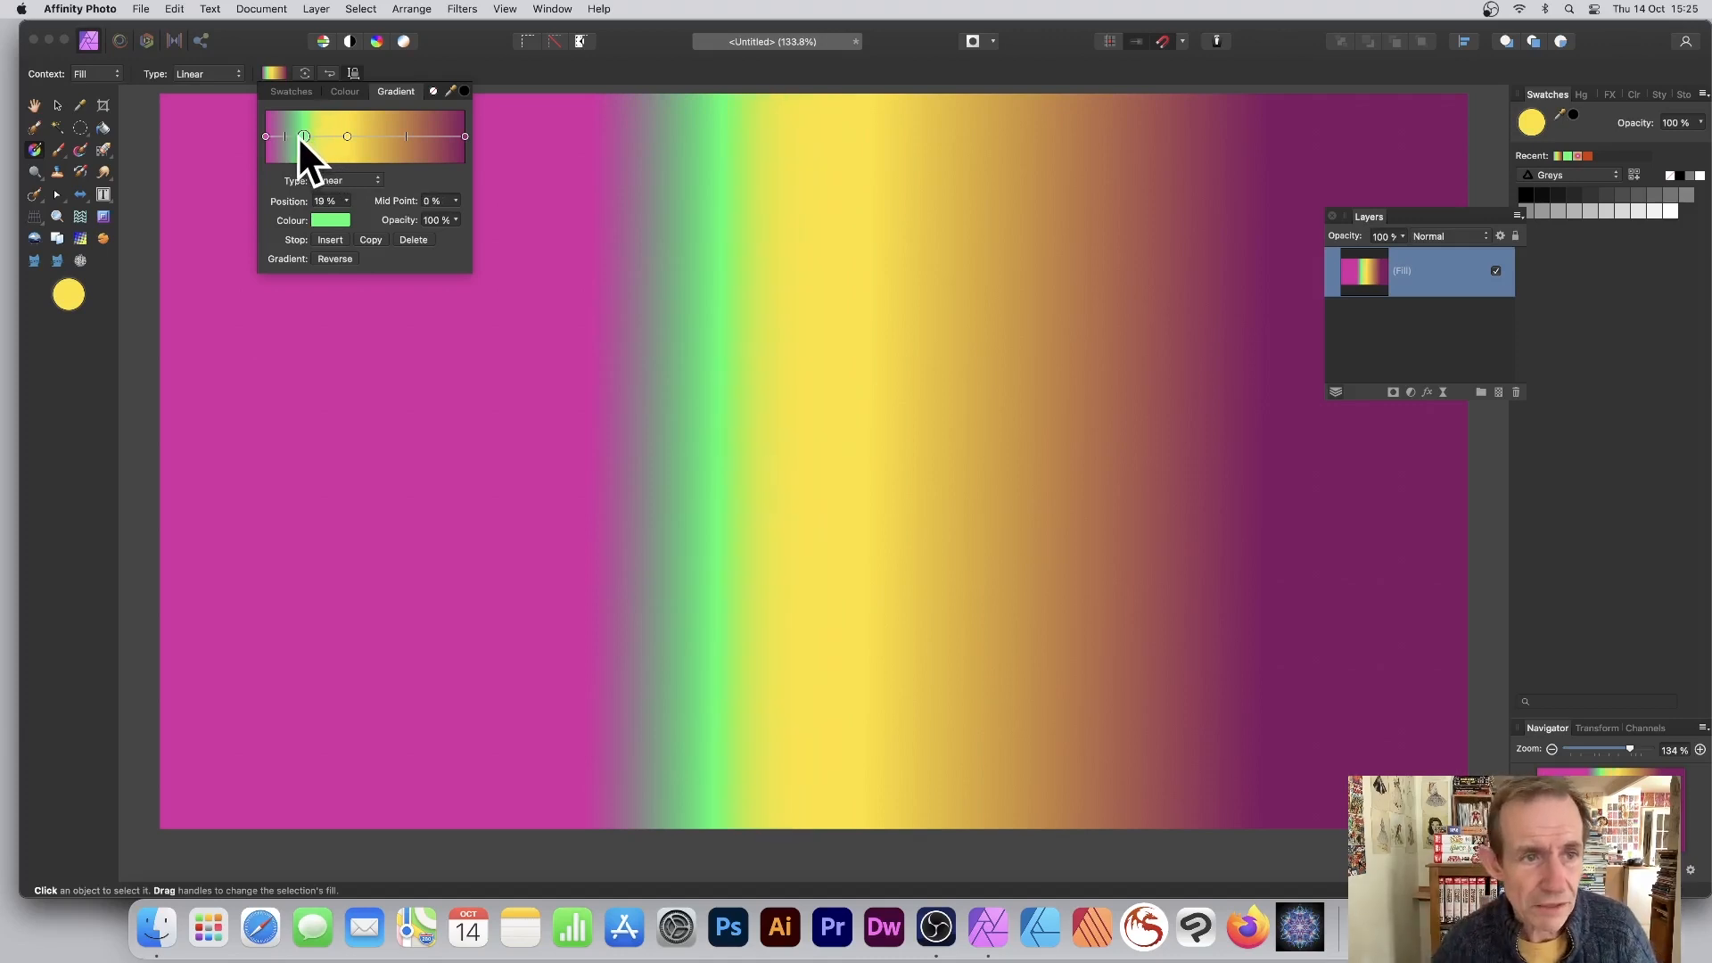
mouse_move(302, 135)
mouse_down()
mouse_move(340, 135)
mouse_move(294, 136)
mouse_up()
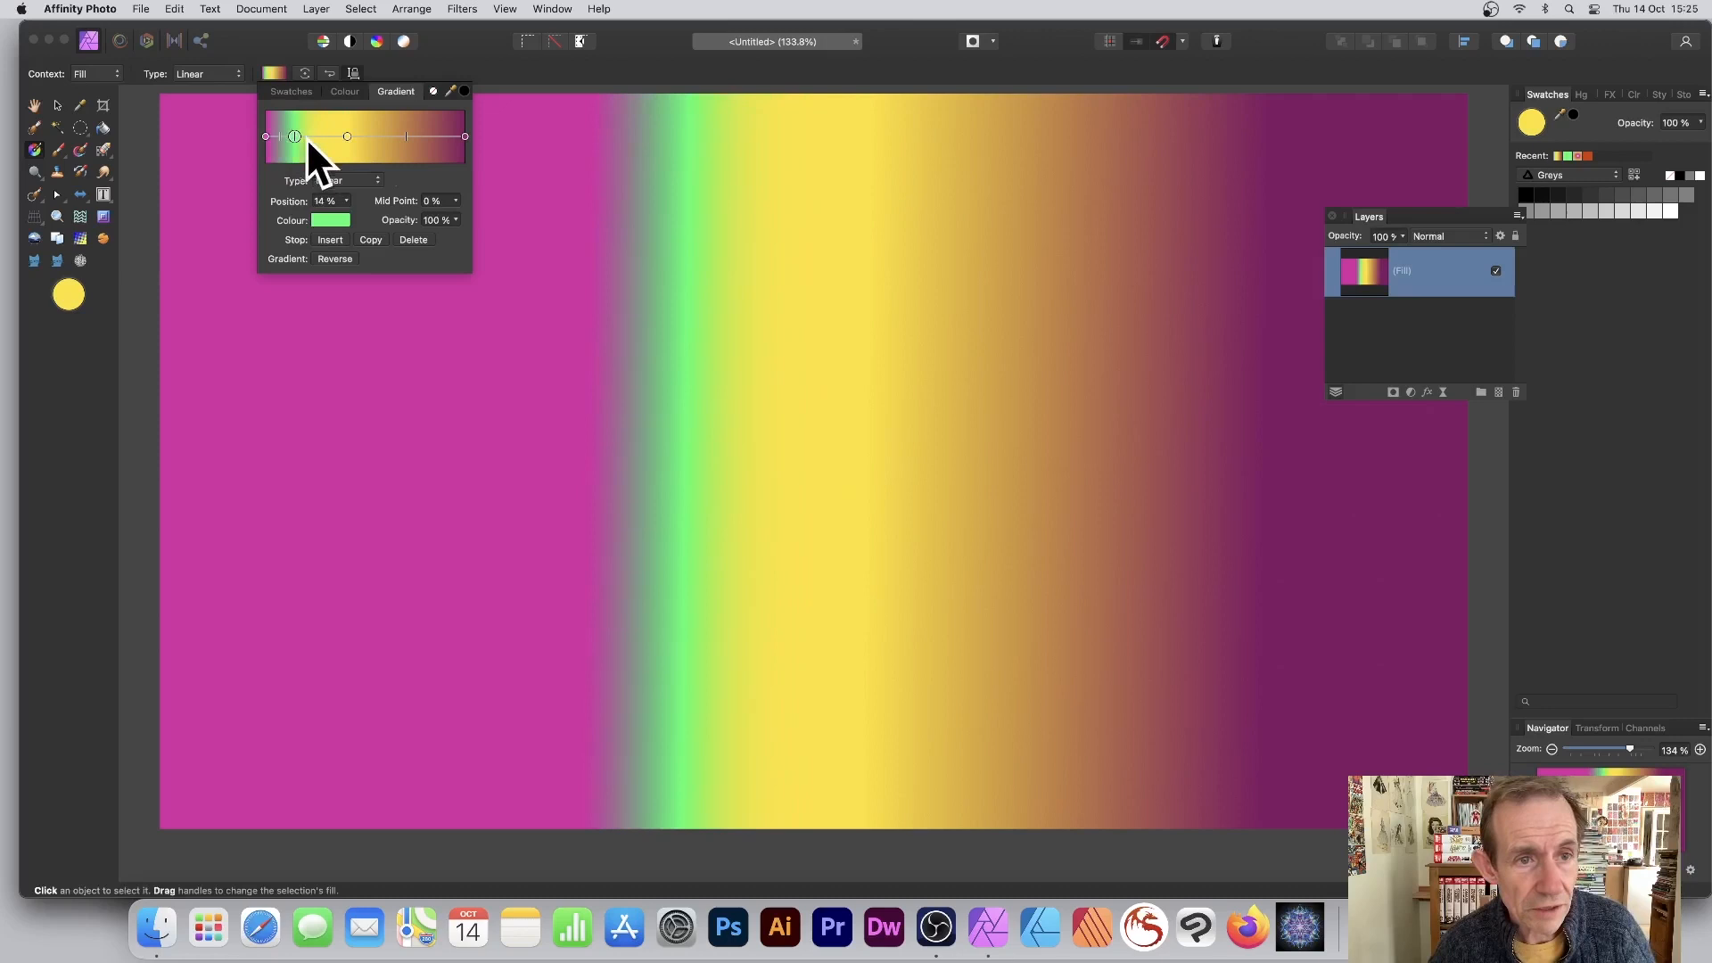
Step: Set the yellow stop's mid point to 25% and the green stop's mid point to 45%
click(405, 137)
mouse_move(405, 137)
mouse_down()
mouse_move(354, 134)
mouse_move(457, 139)
mouse_move(362, 135)
mouse_move(442, 137)
mouse_move(404, 137)
mouse_up()
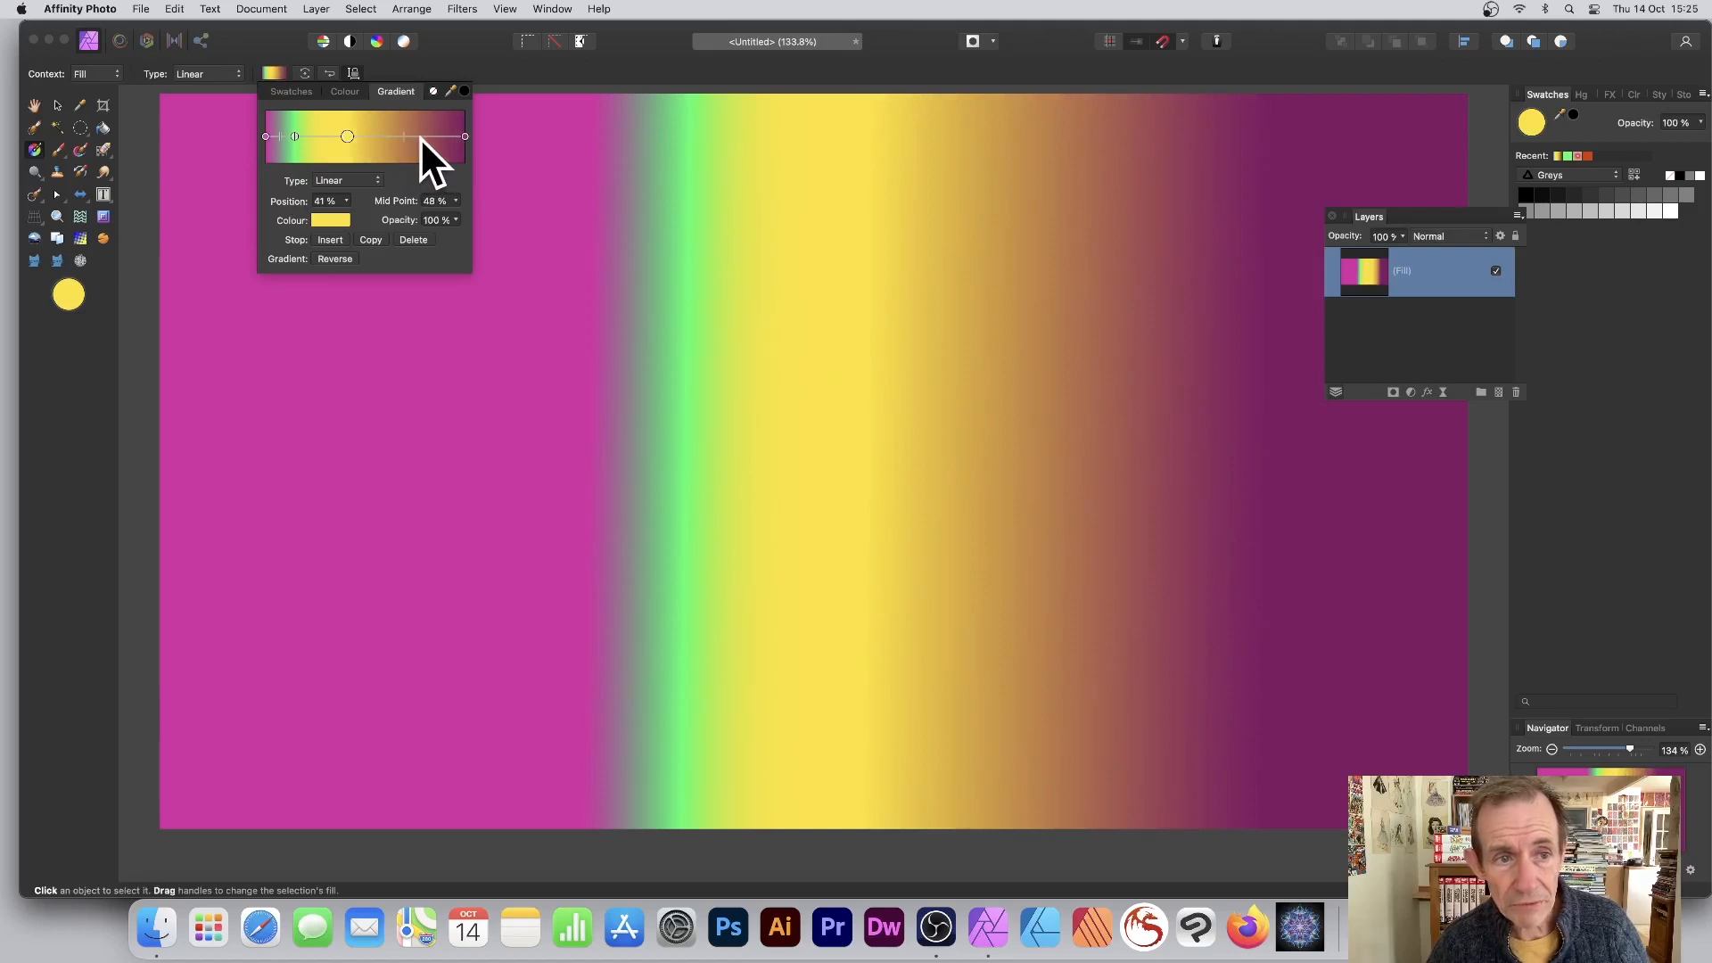
click(454, 200)
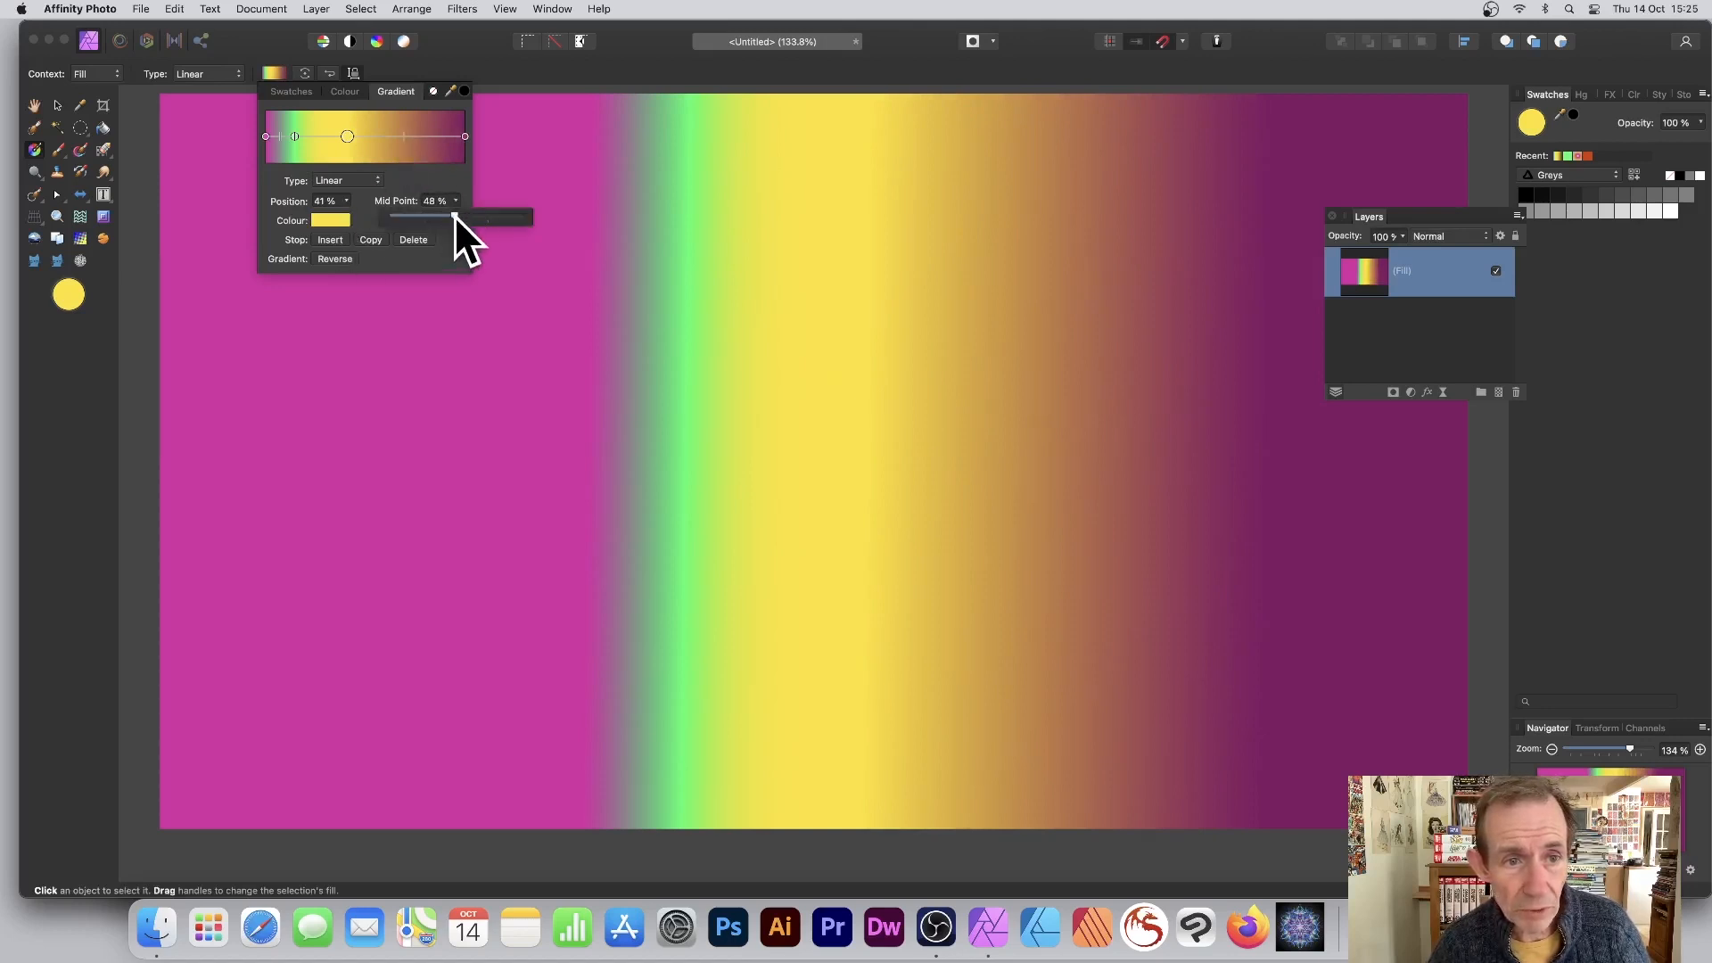
mouse_move(453, 216)
mouse_down()
mouse_move(474, 214)
mouse_move(425, 213)
mouse_up()
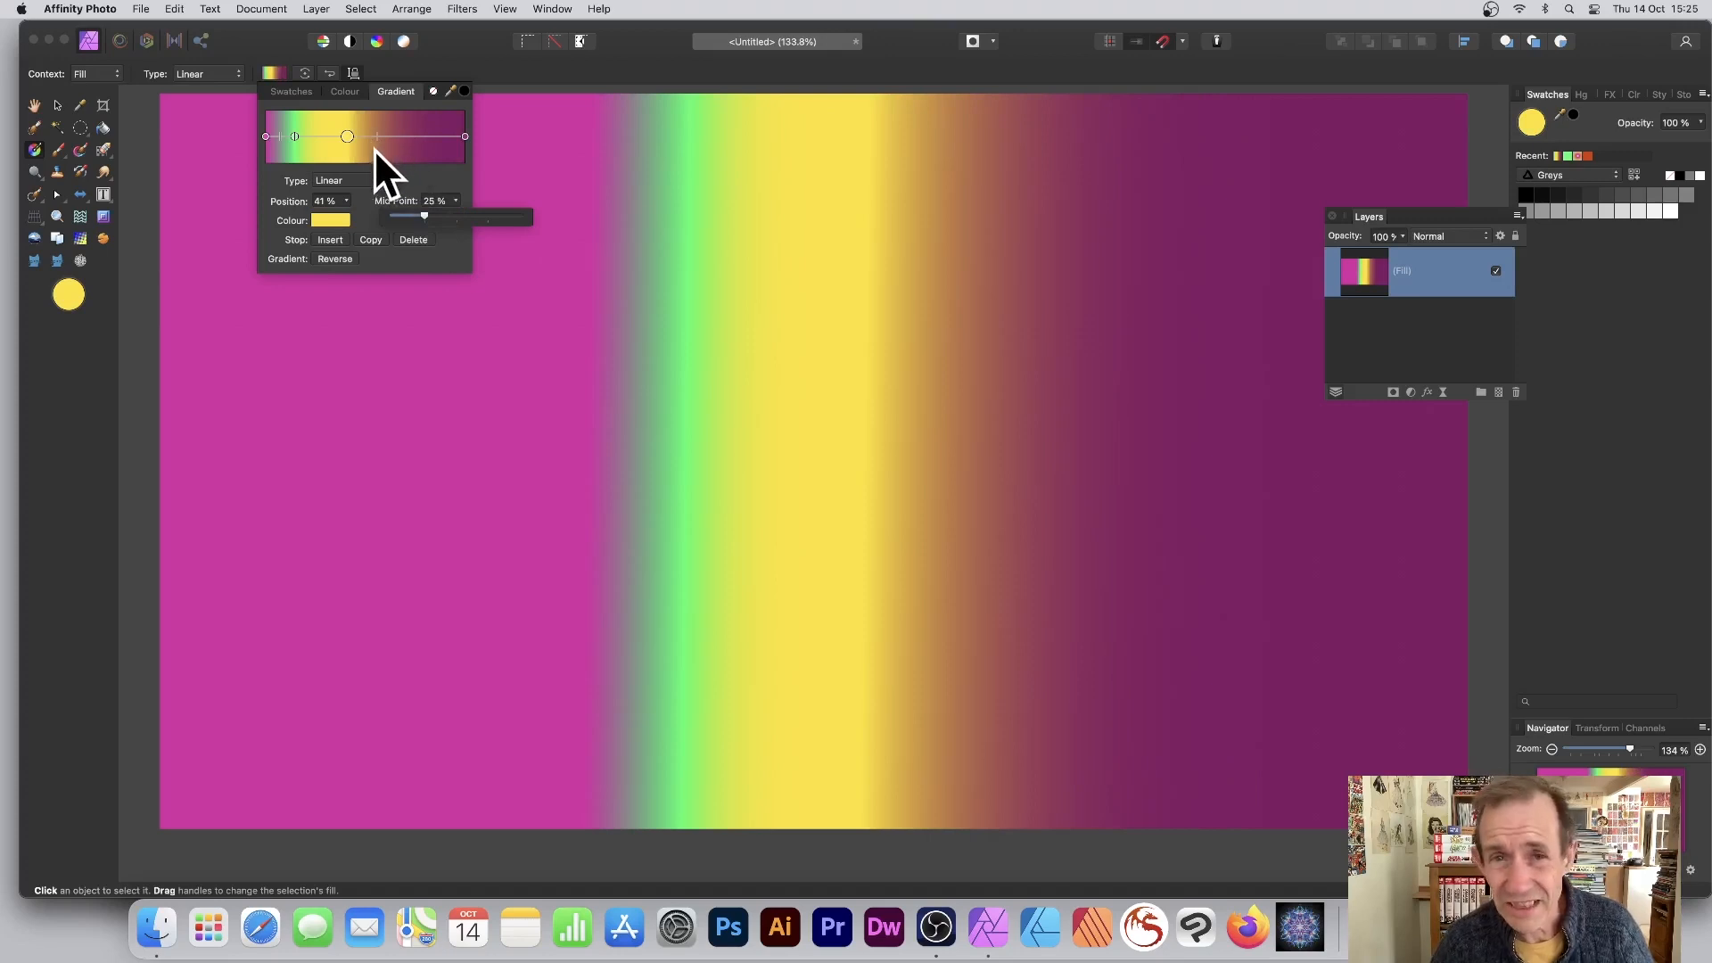
click(295, 135)
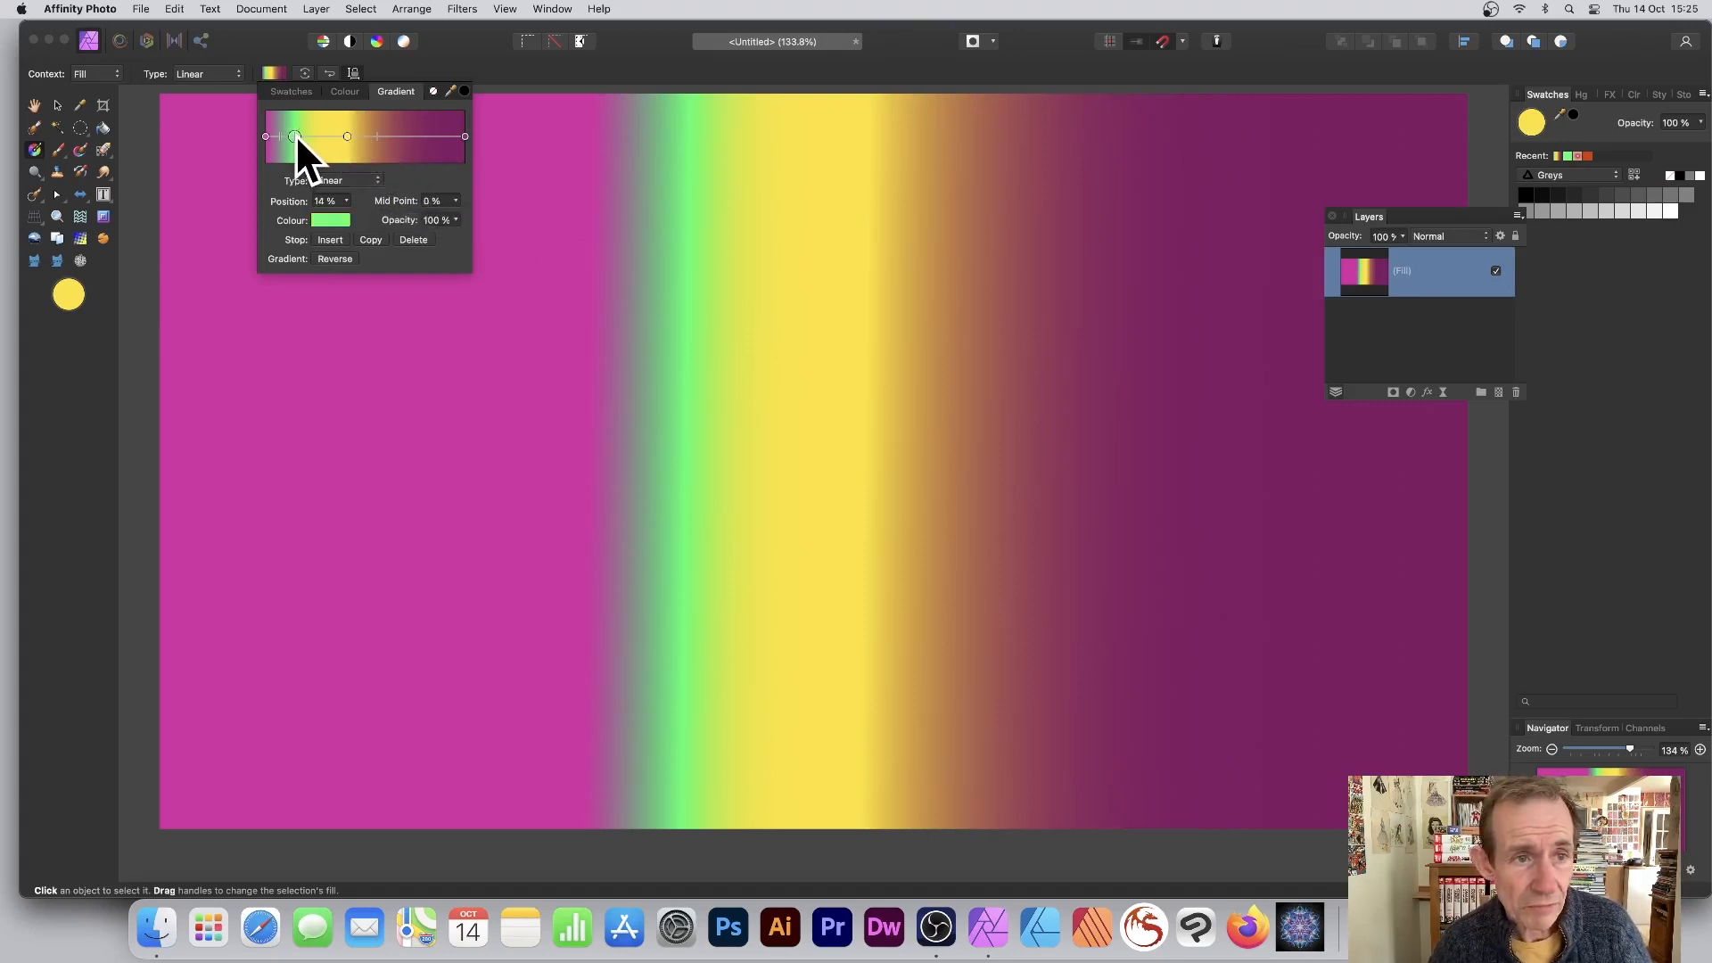
click(456, 216)
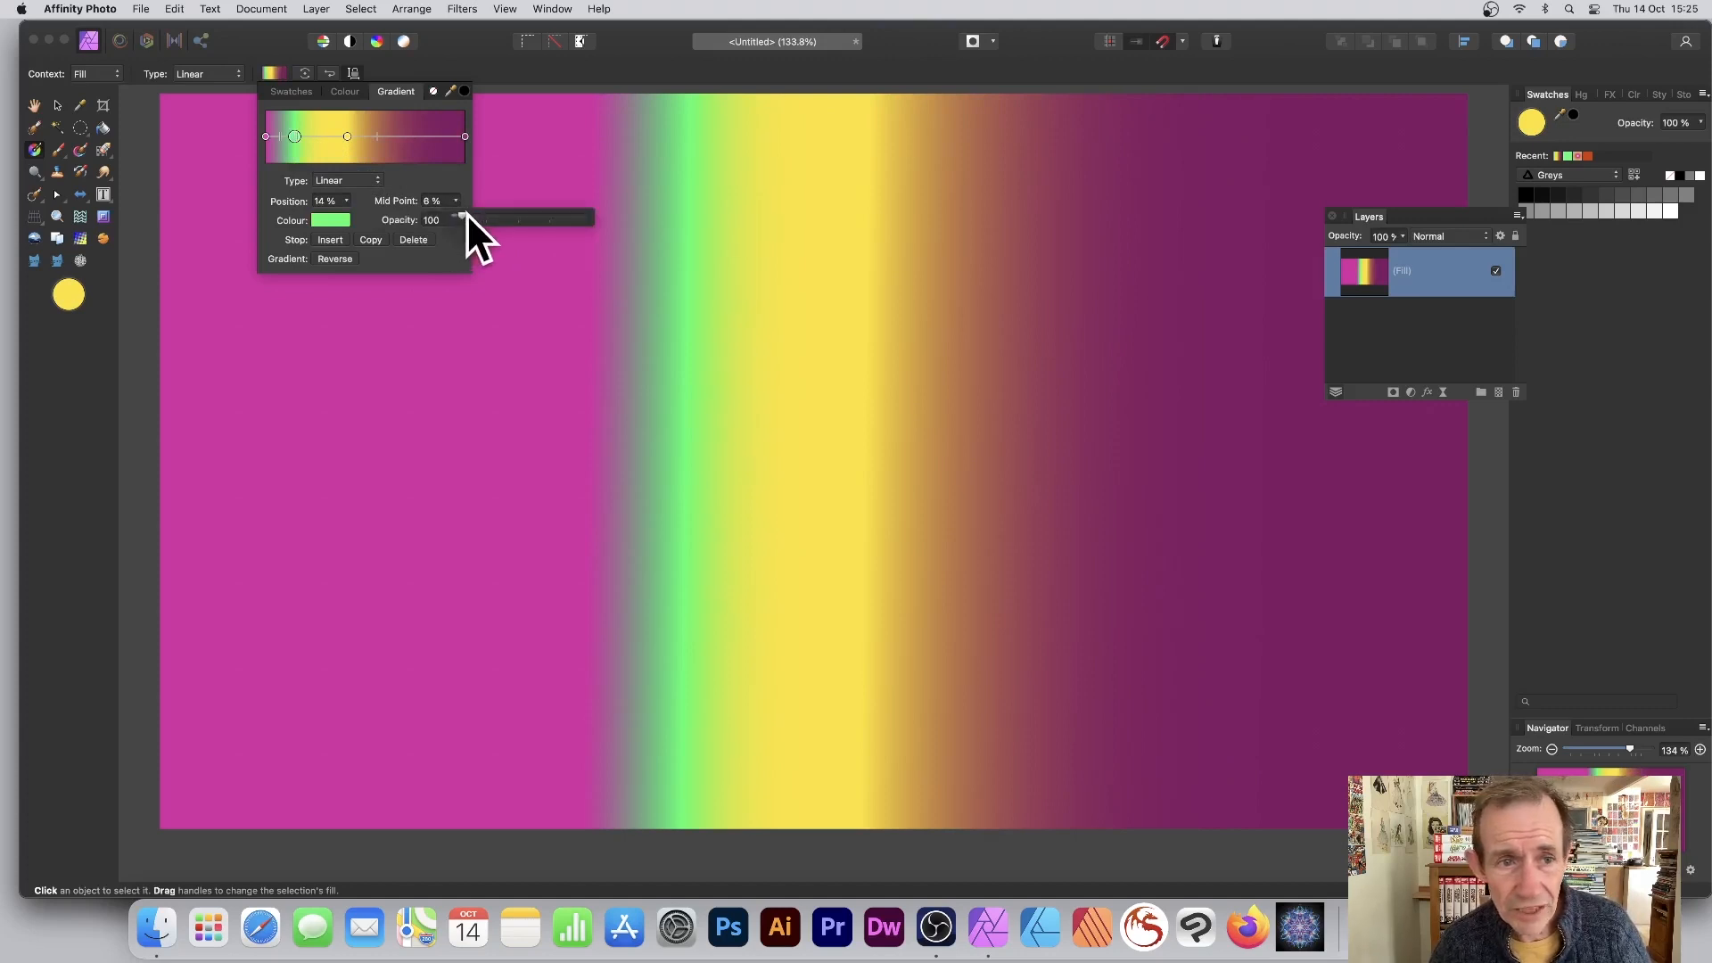
click(318, 135)
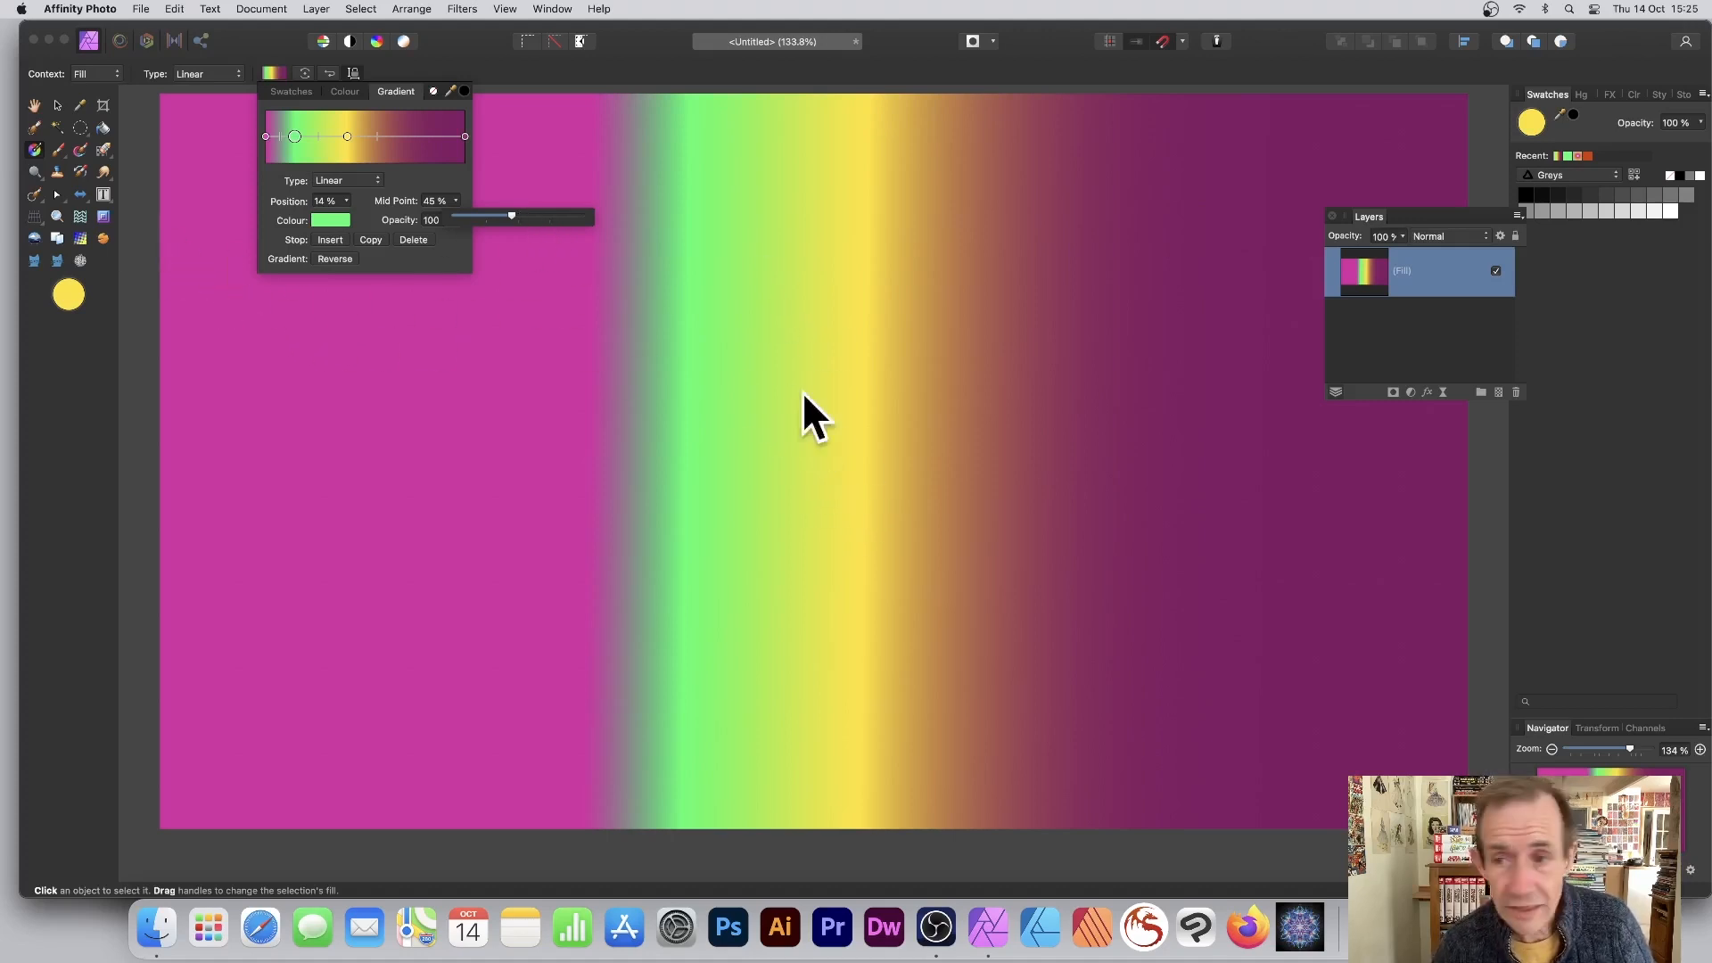
Step: Deselect and reselect the fill layer, redraw its gradient at a slight downward slant, and extend its start toward the canvas's left side
click(1356, 321)
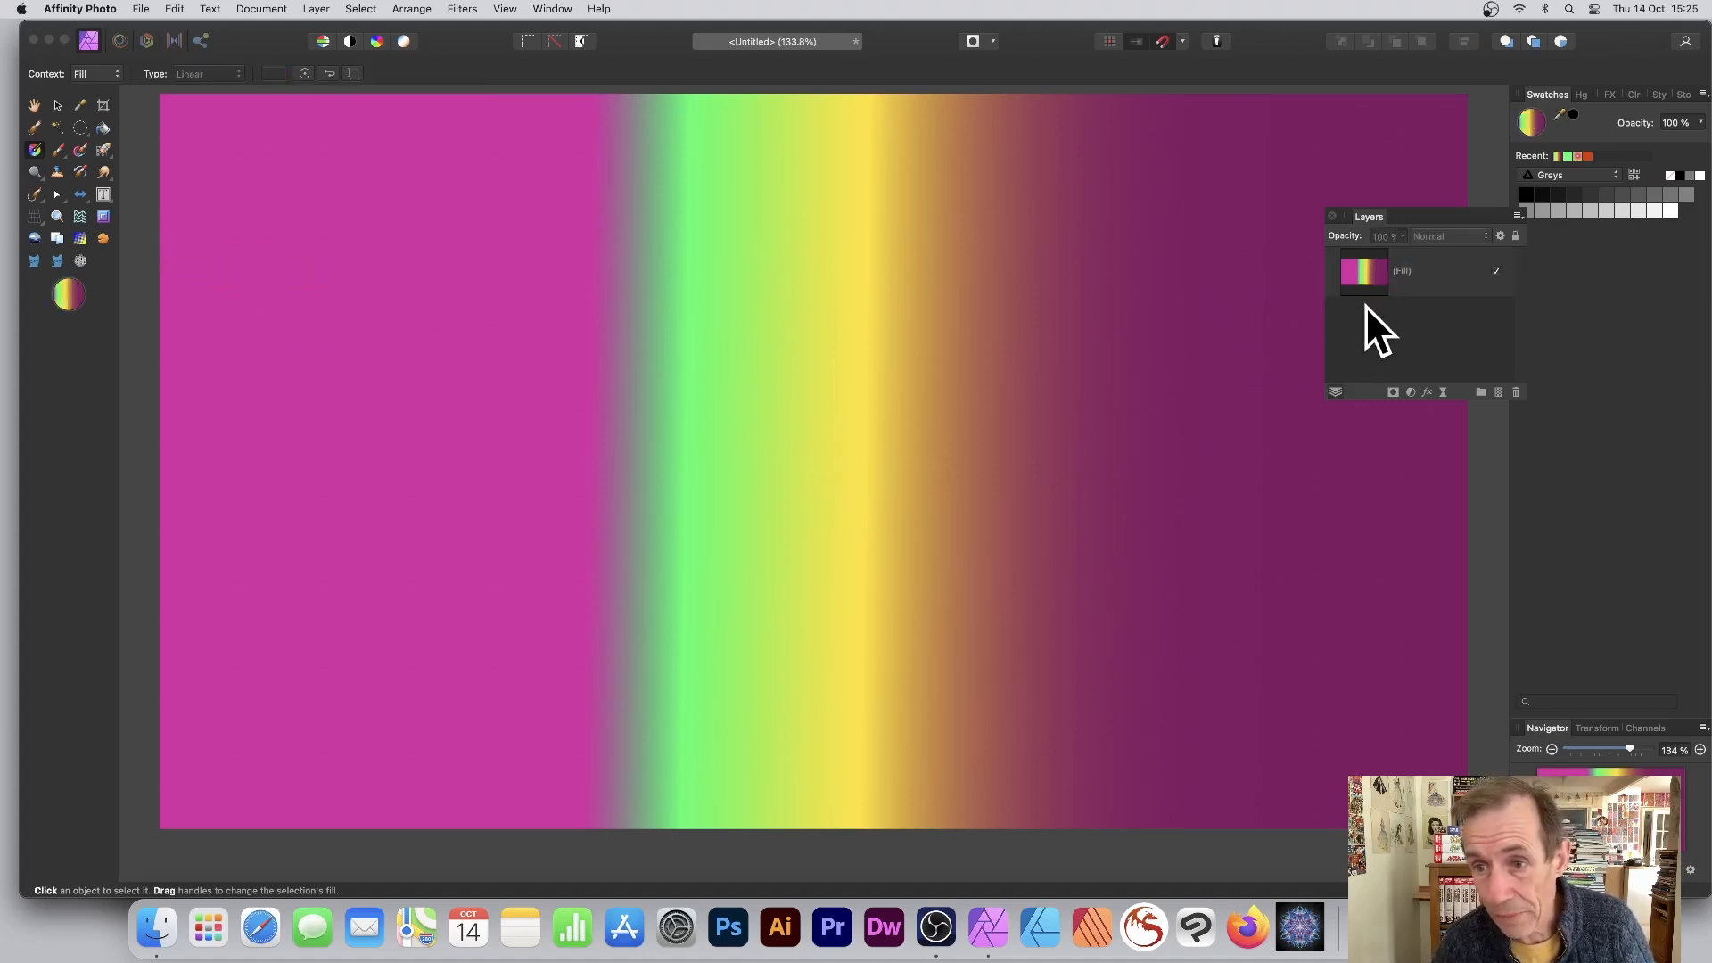
click(1379, 276)
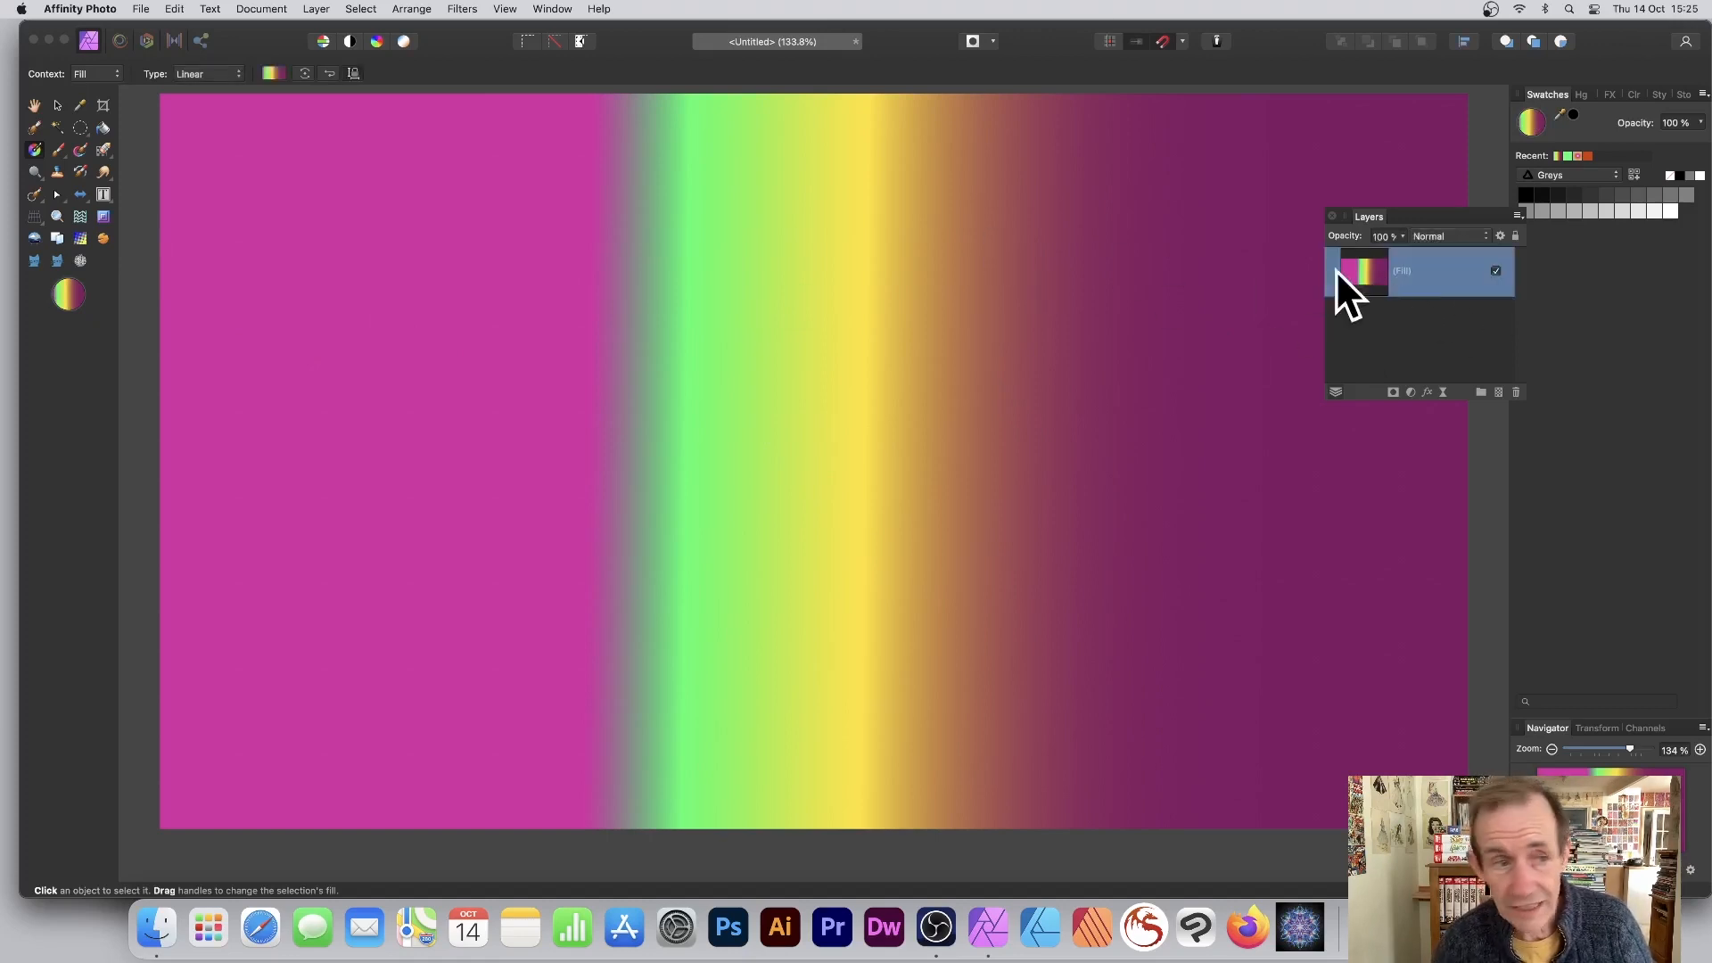
click(33, 147)
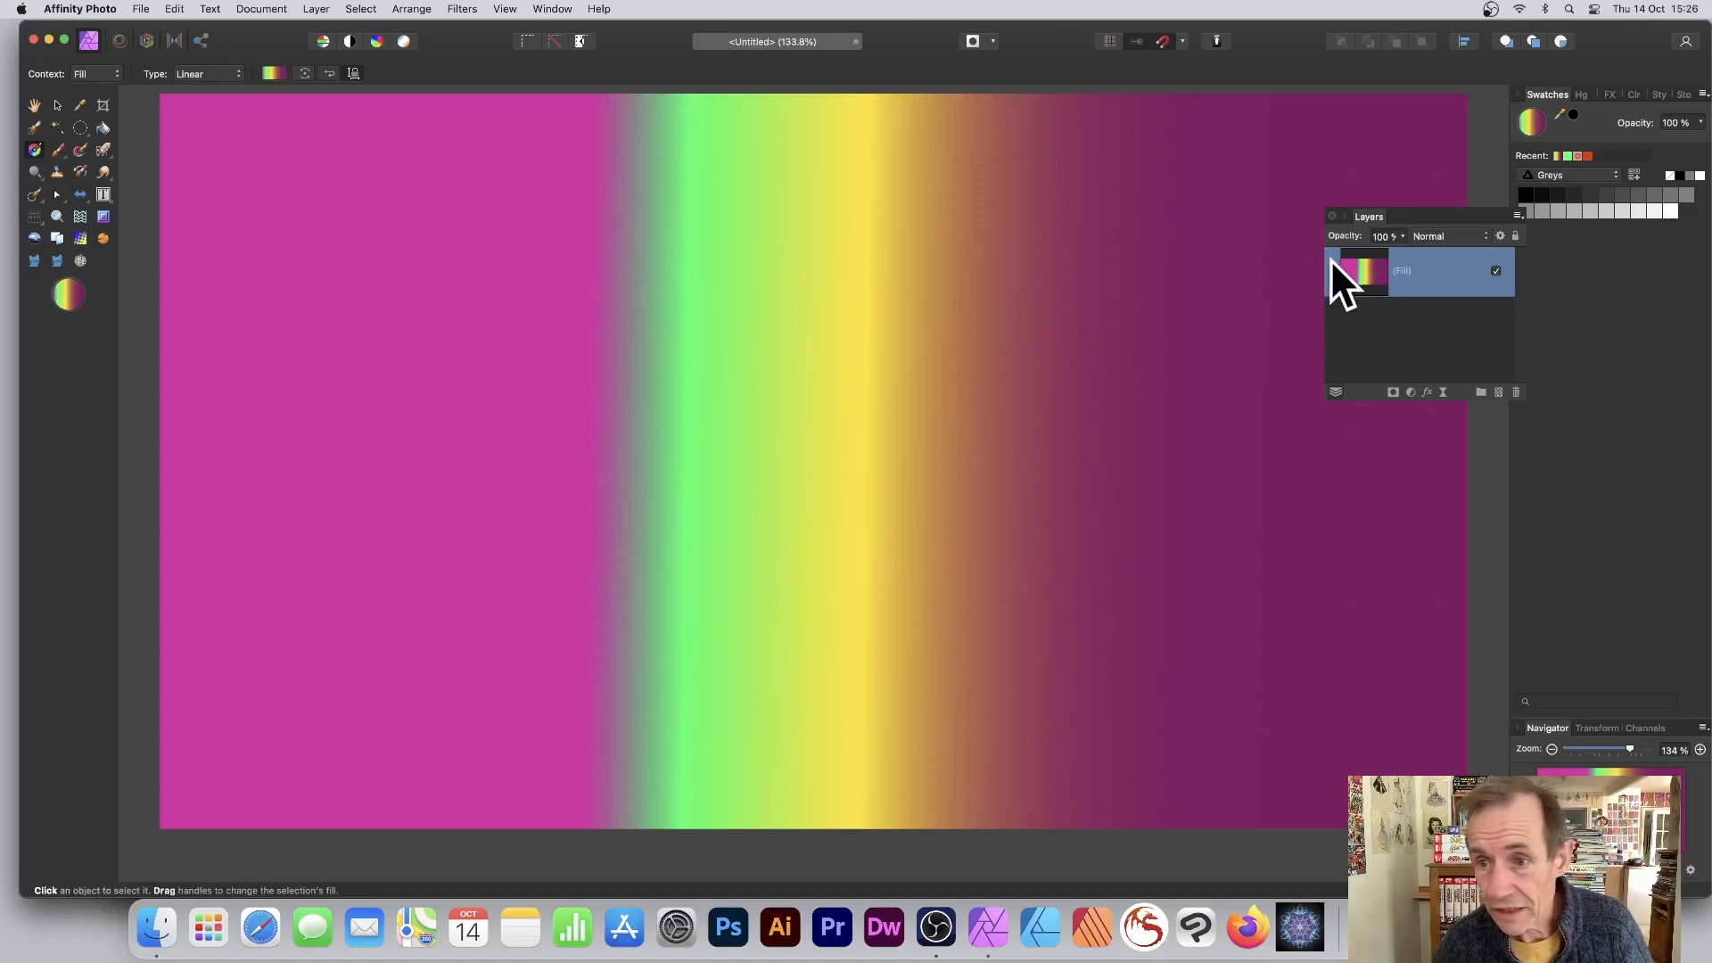
drag(811, 345, 1392, 502)
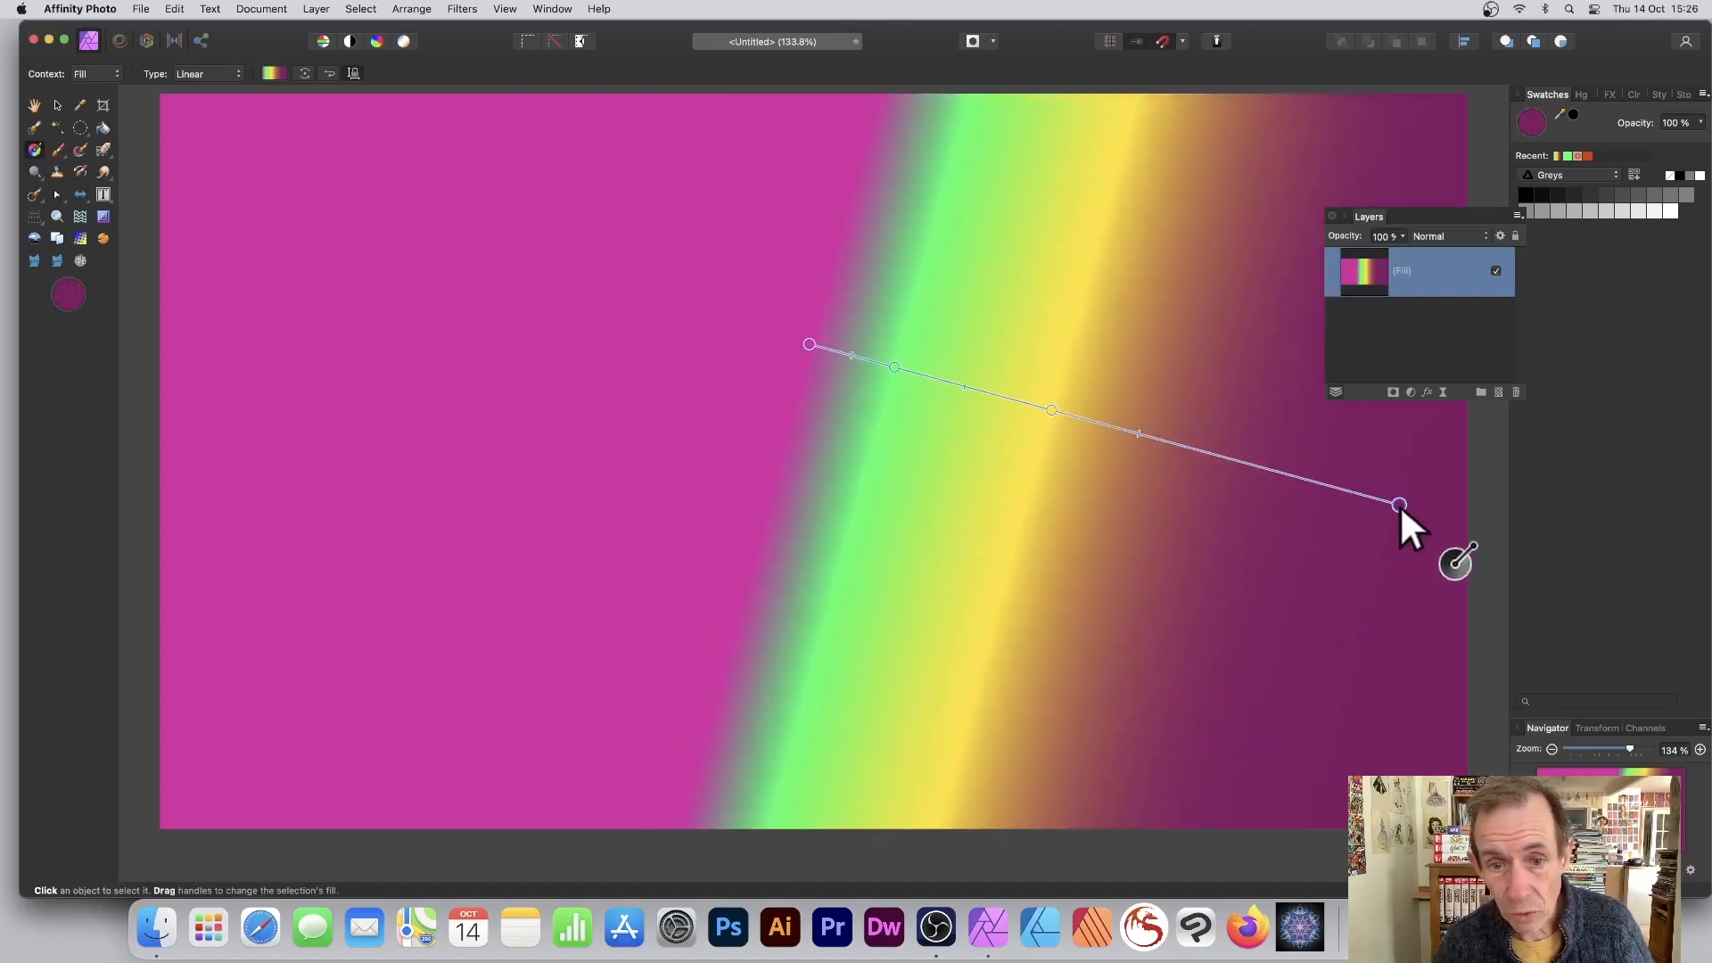
drag(811, 346, 407, 310)
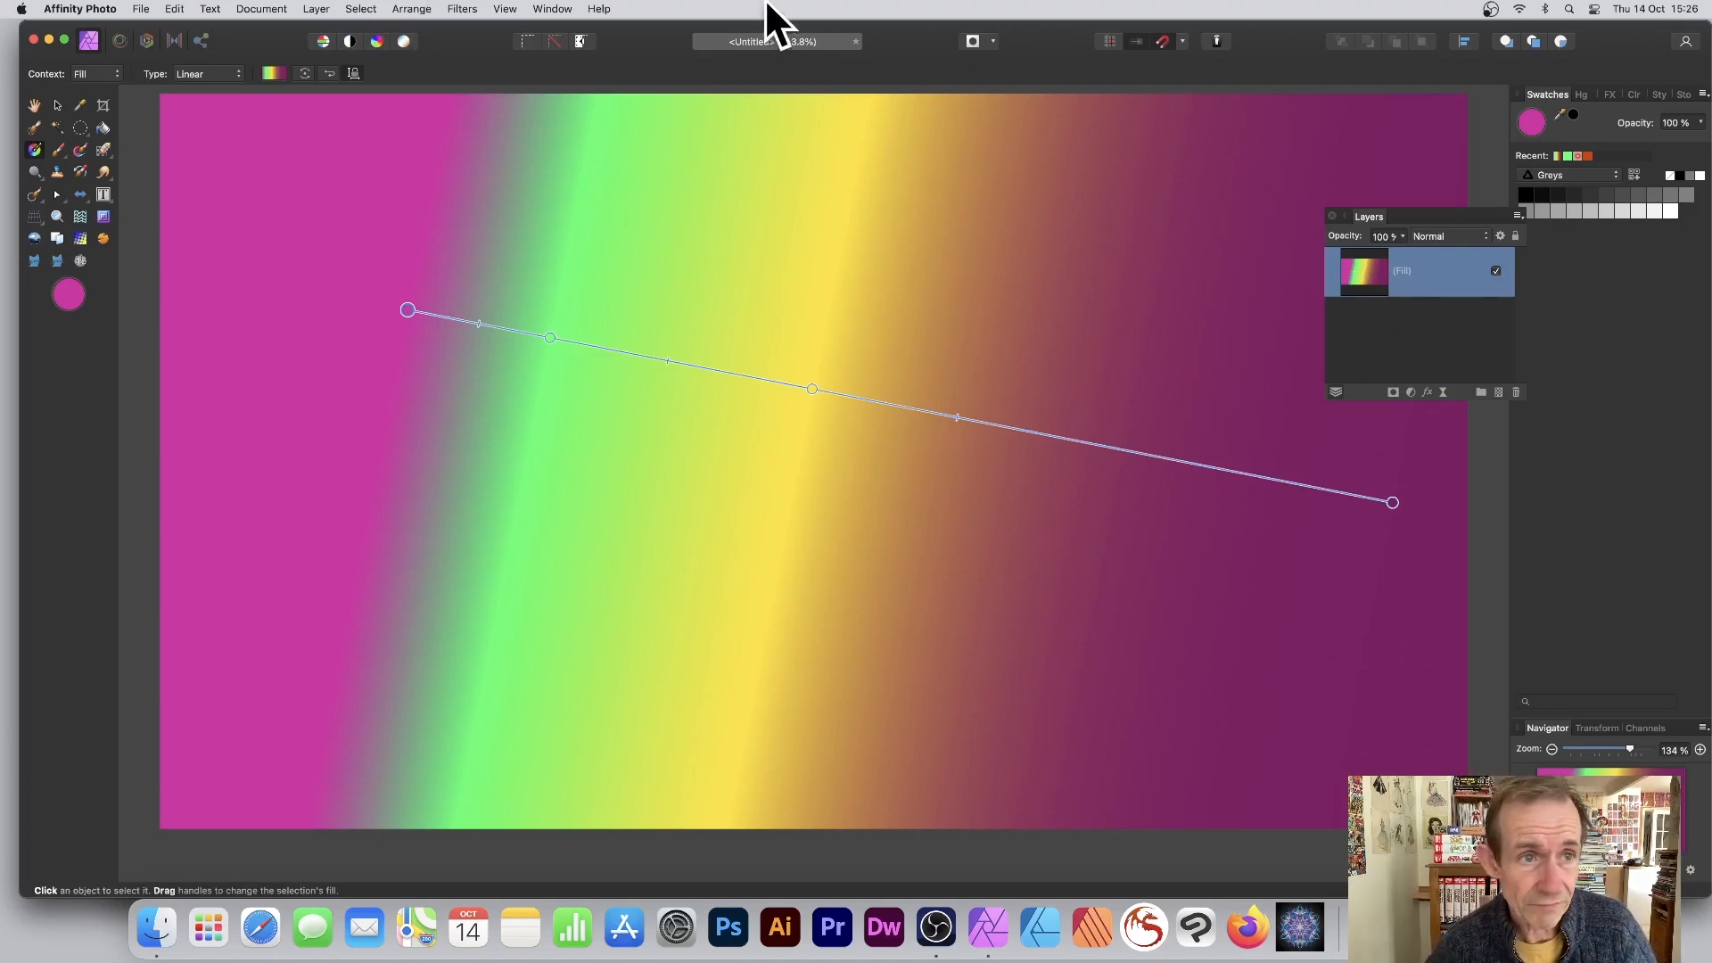
Step: Duplicate the gradient fill layer and select the upper copy
click(317, 8)
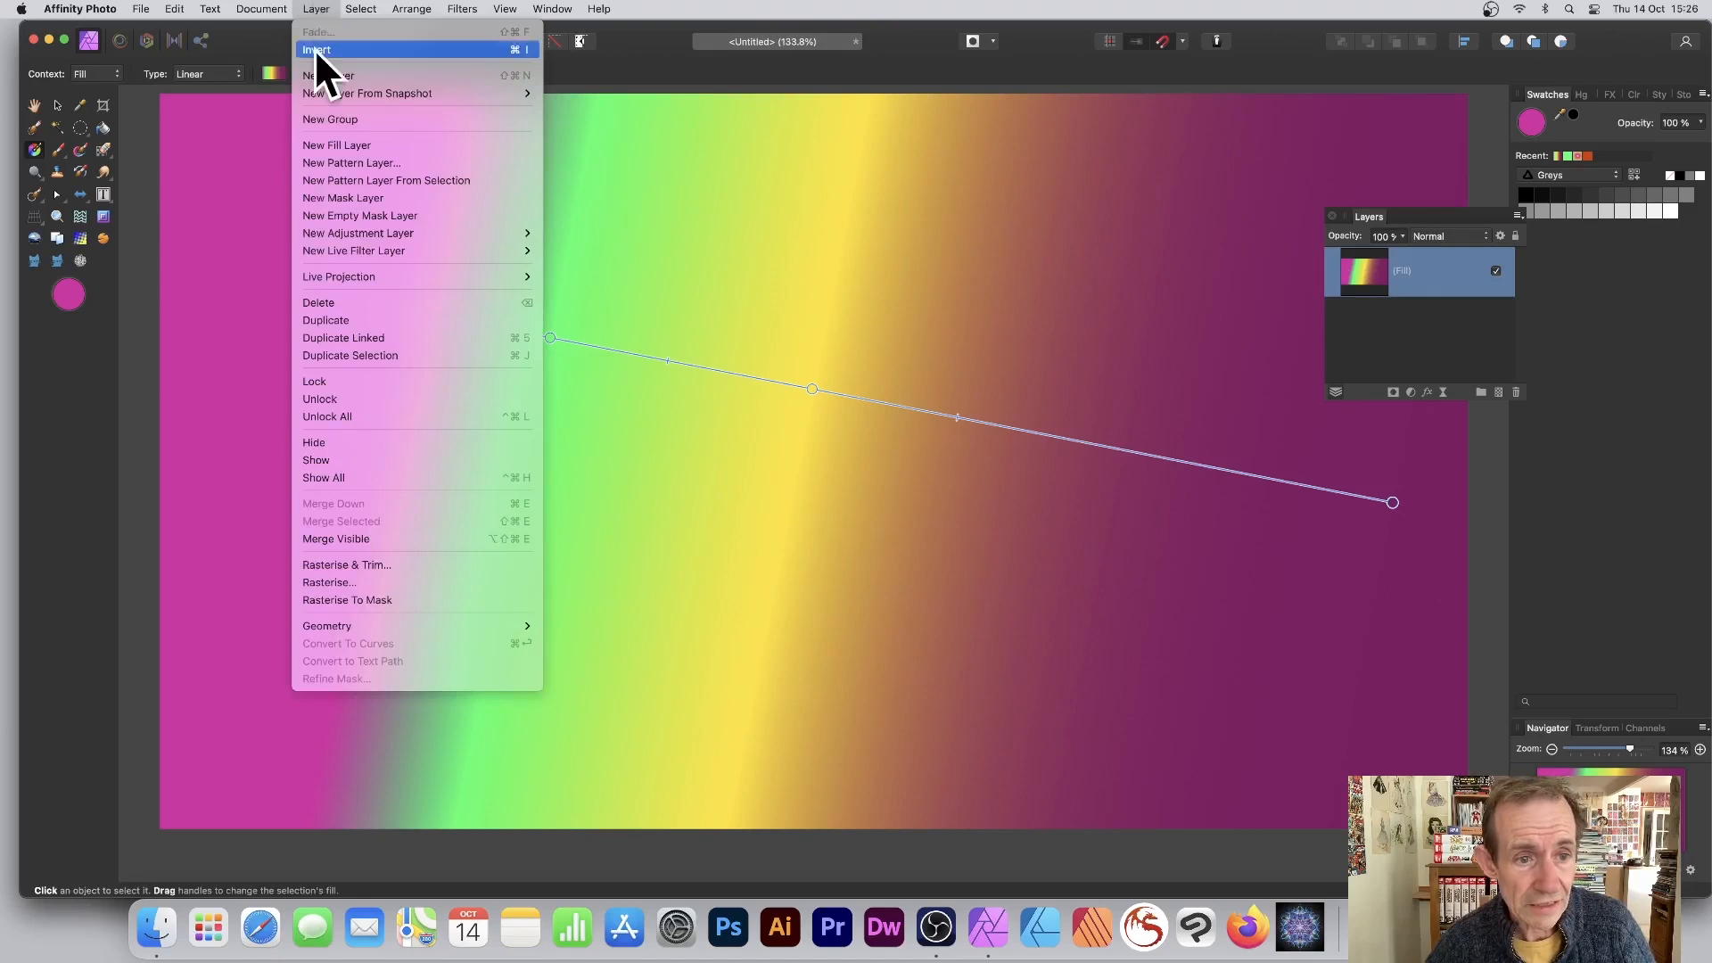
click(365, 323)
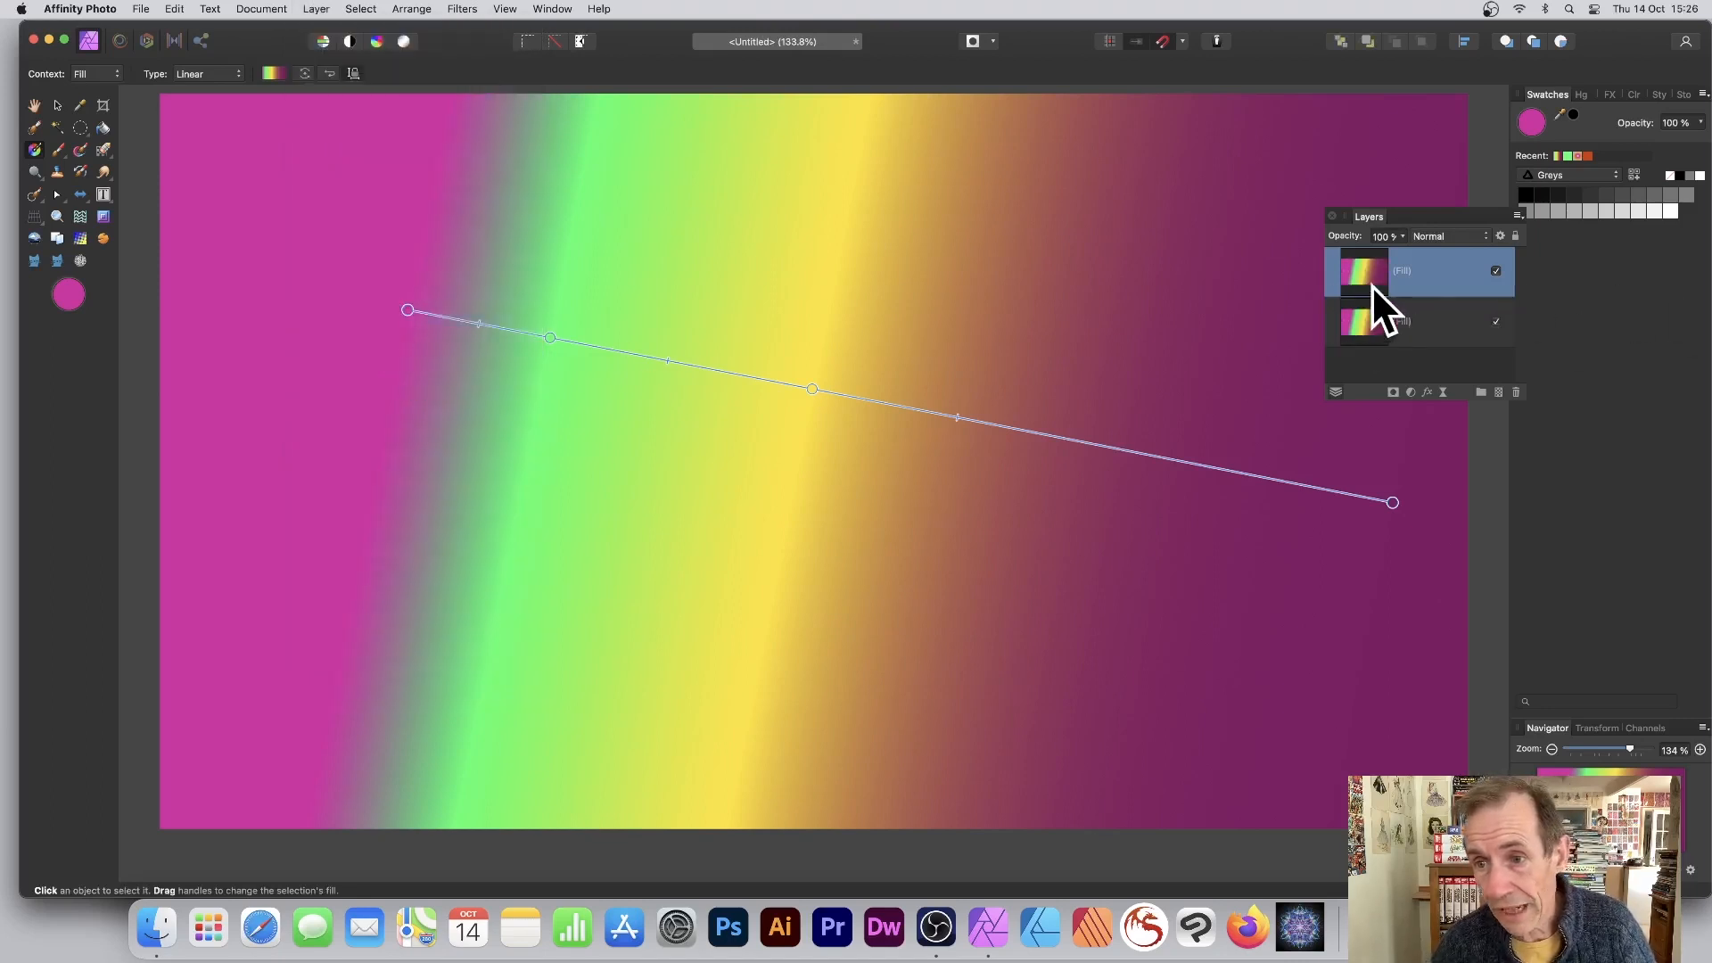
click(1371, 276)
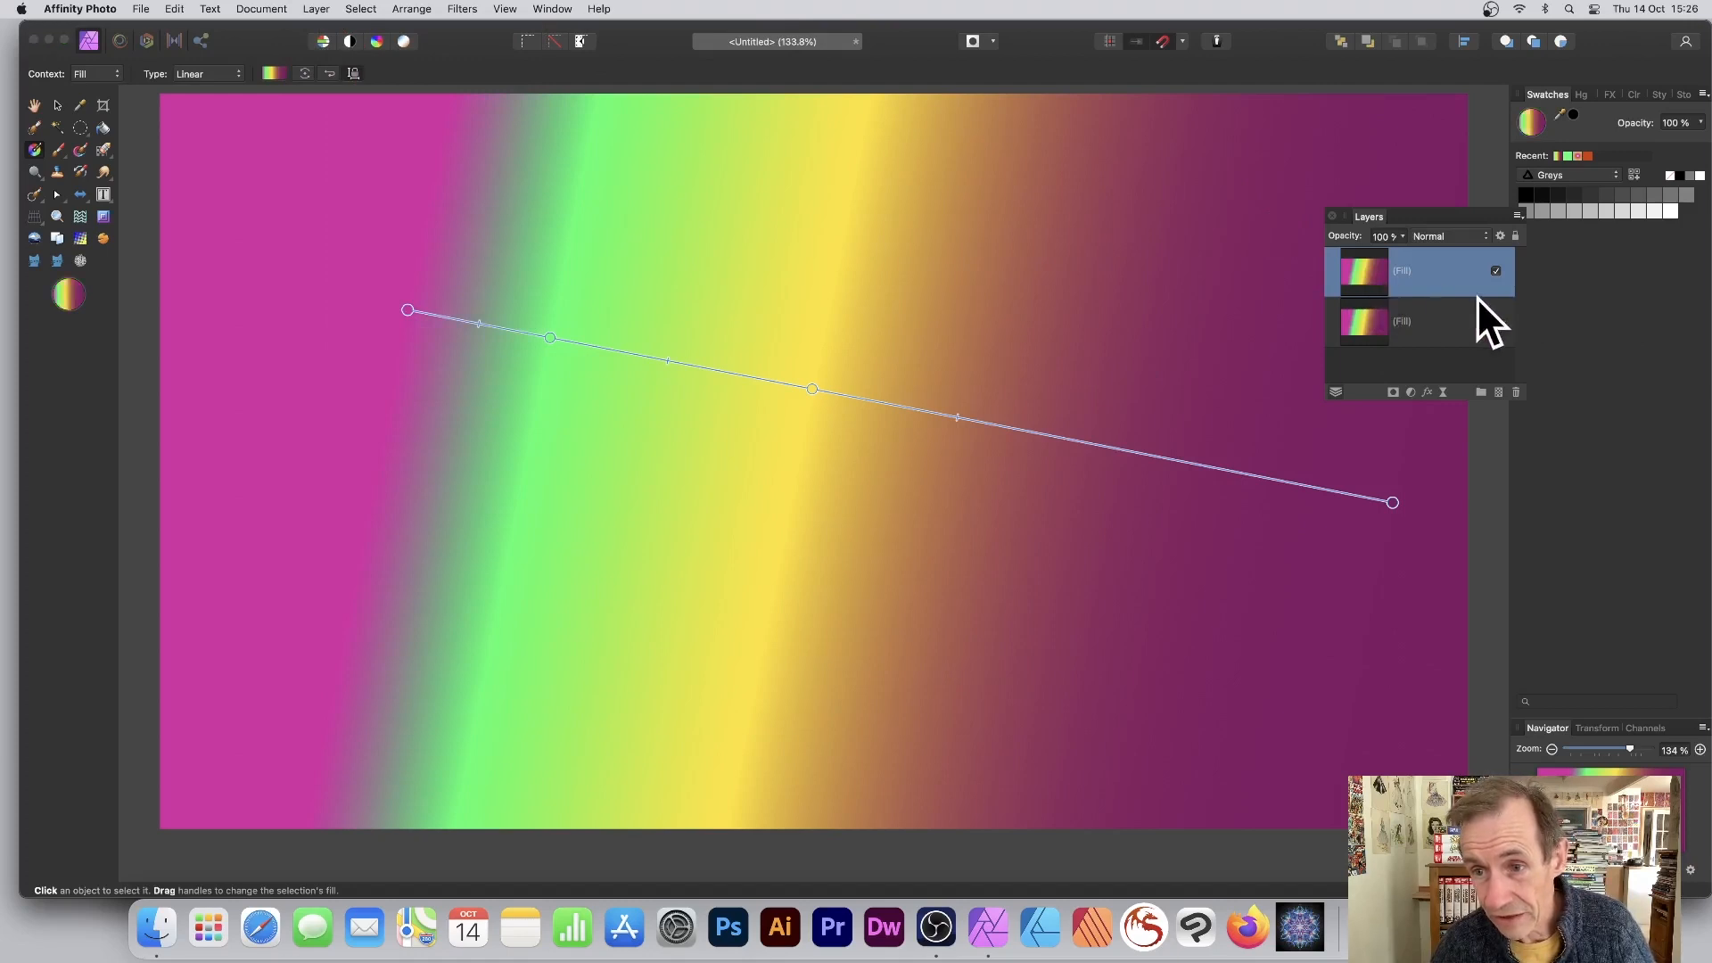
Step: Run the upper fill layer's gradient diagonally from the canvas's upper right to its lower left, and set its blend mode to Screen
drag(407, 309, 1031, 171)
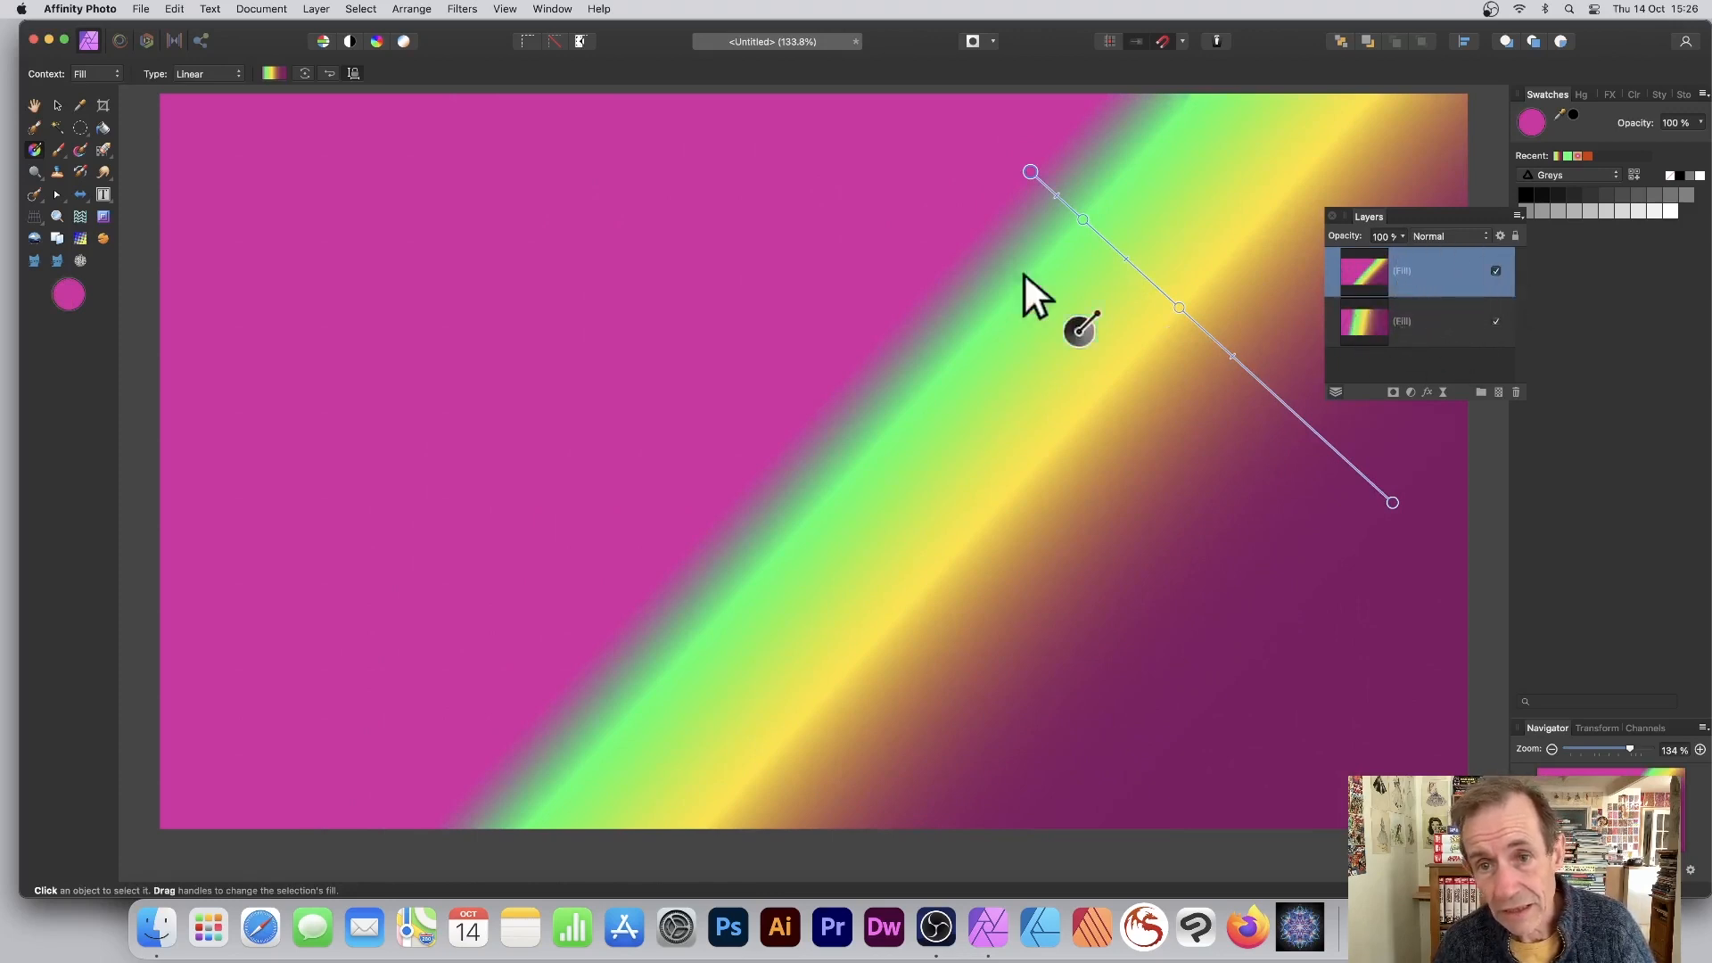
drag(1030, 173, 1105, 118)
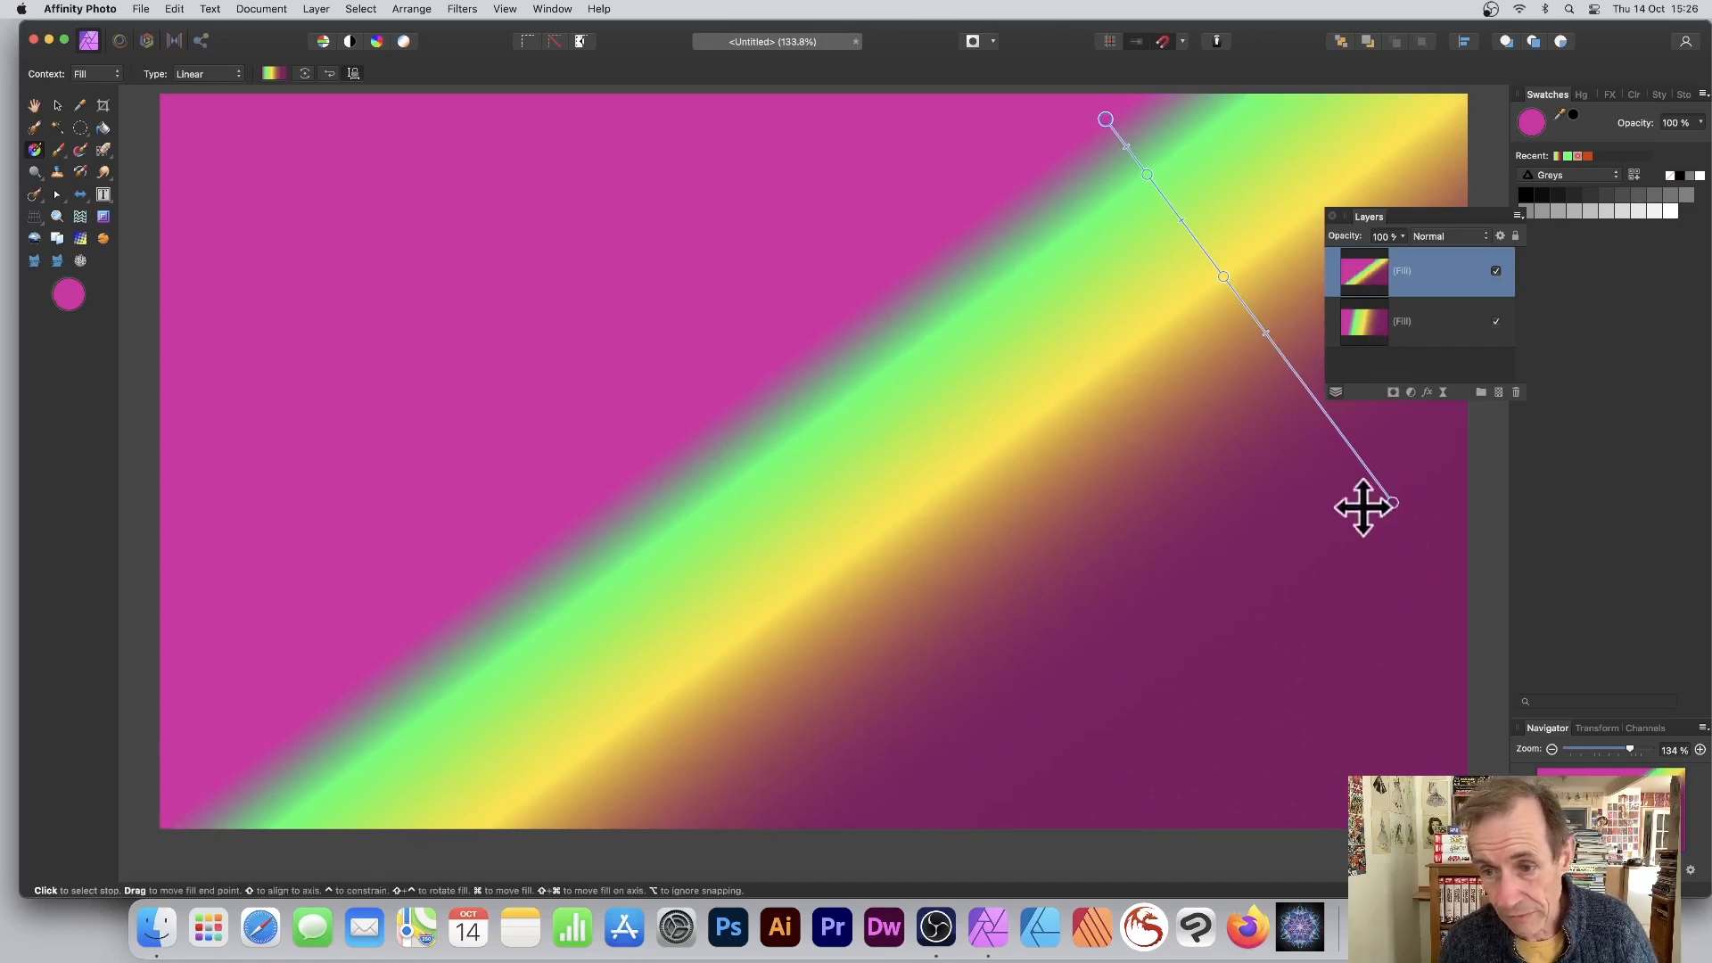
drag(1392, 502, 464, 618)
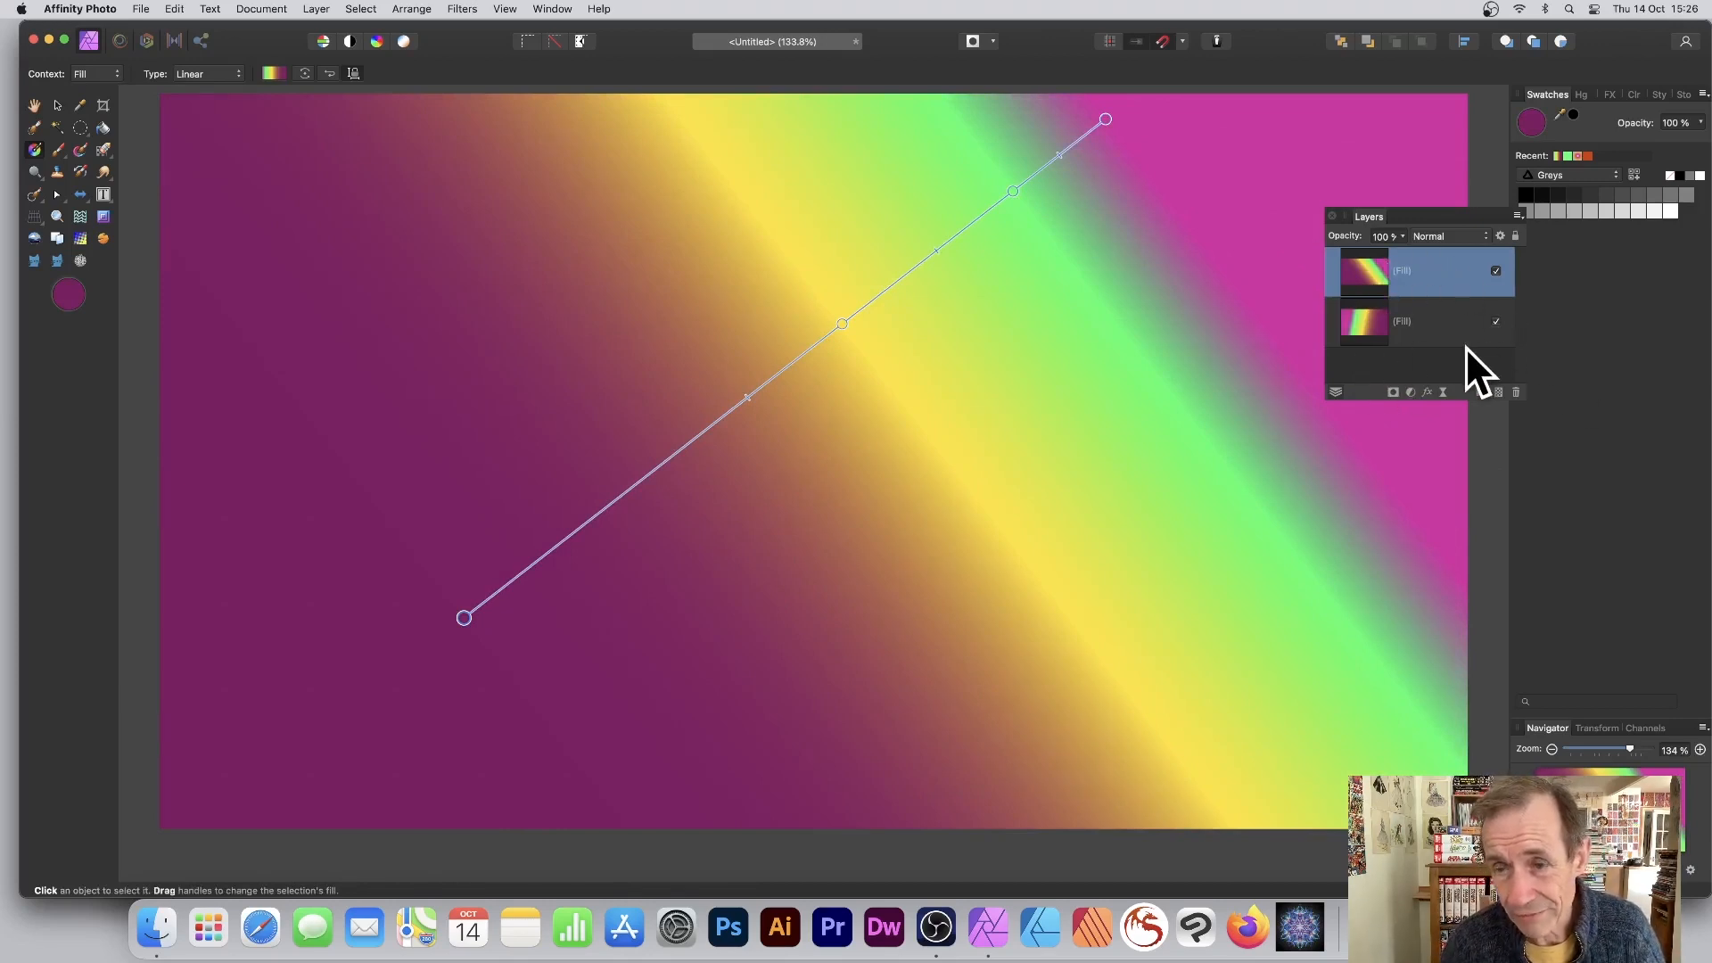
click(1431, 234)
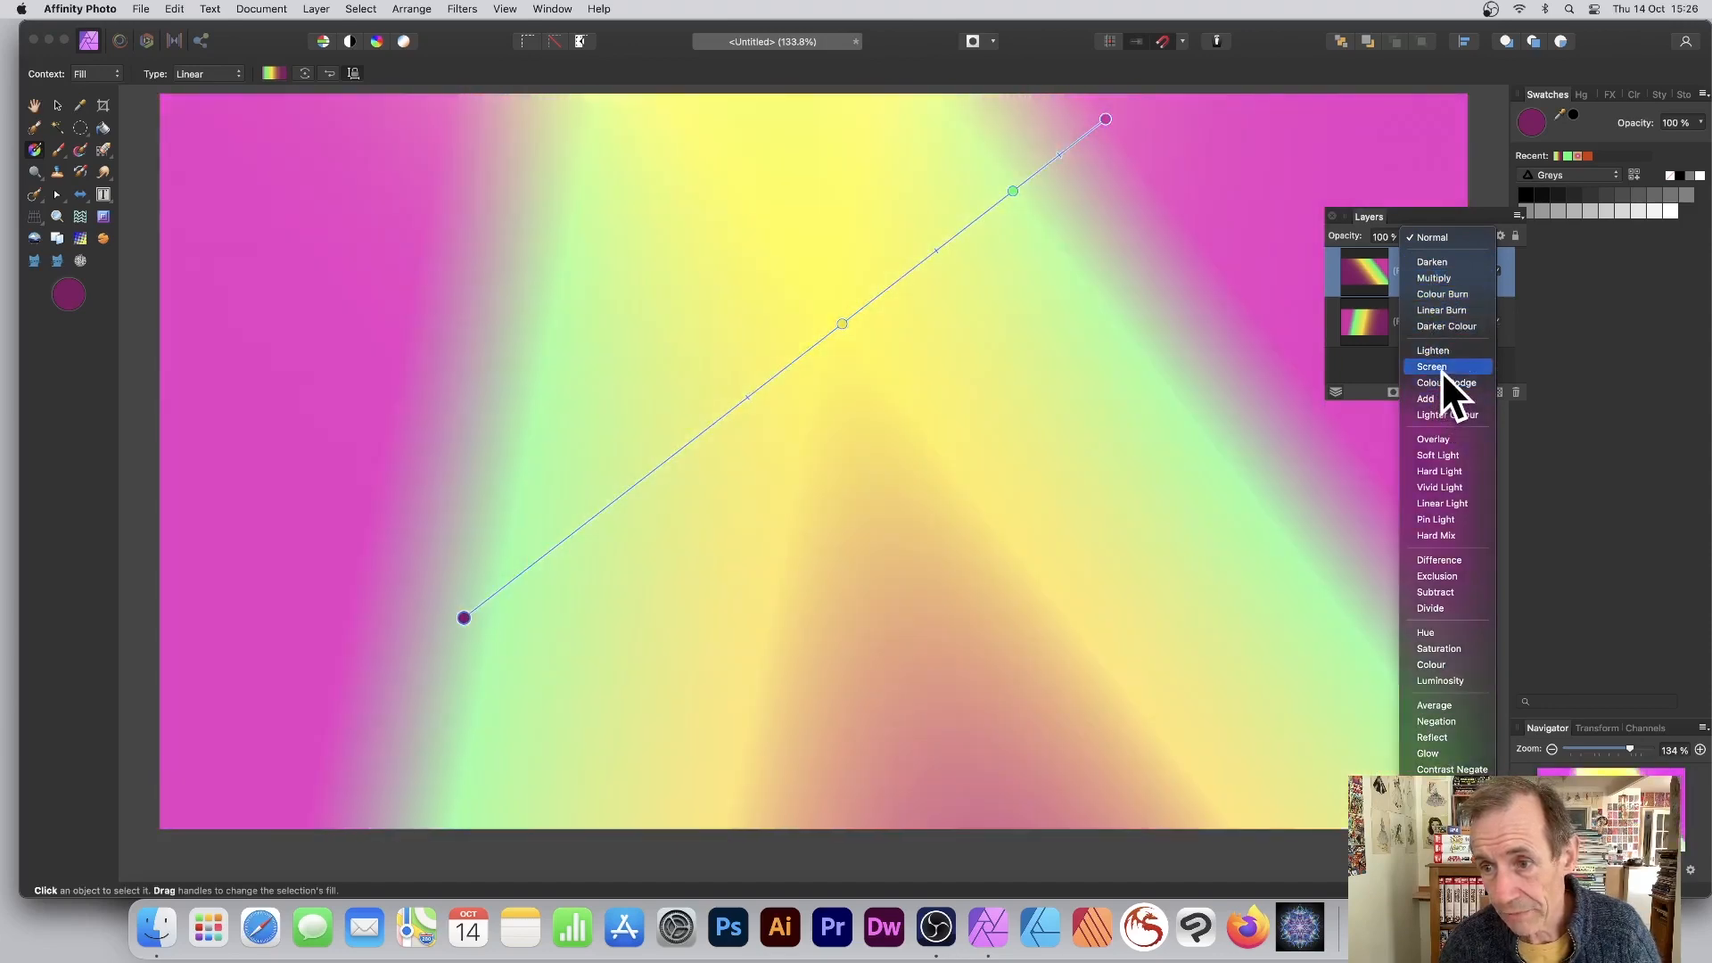
click(1441, 371)
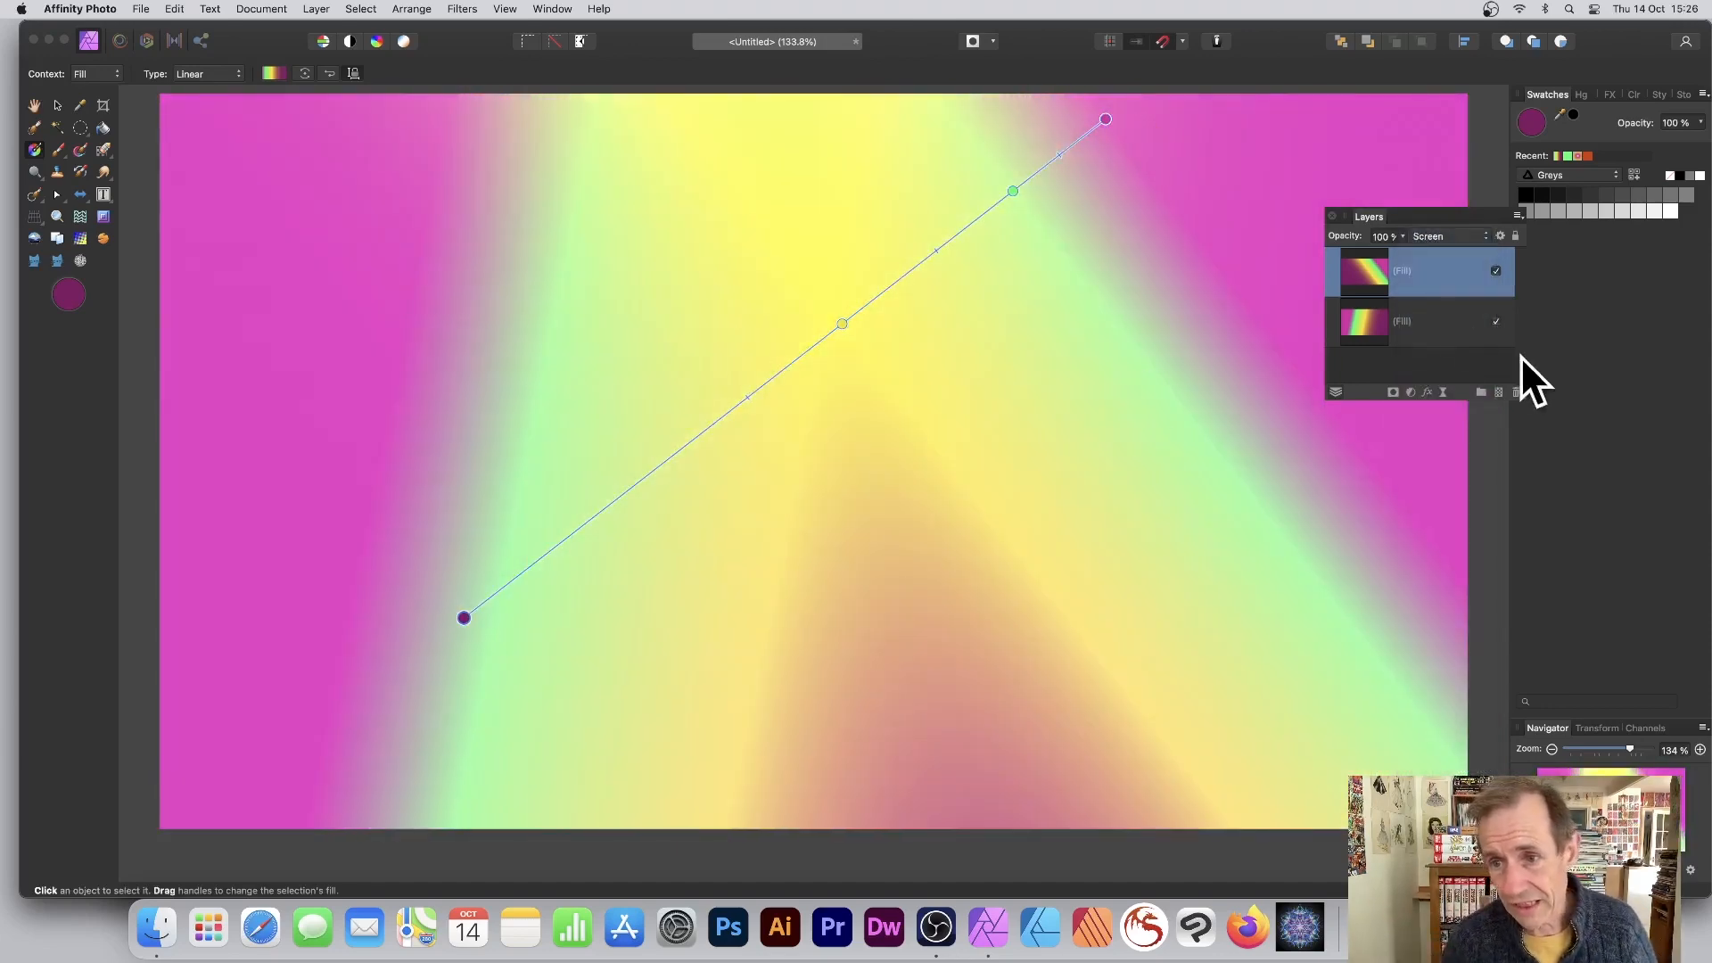
Step: Select the lower fill layer and reposition both gradient ends into a short diagonal across the canvas's upper-left area
click(1370, 321)
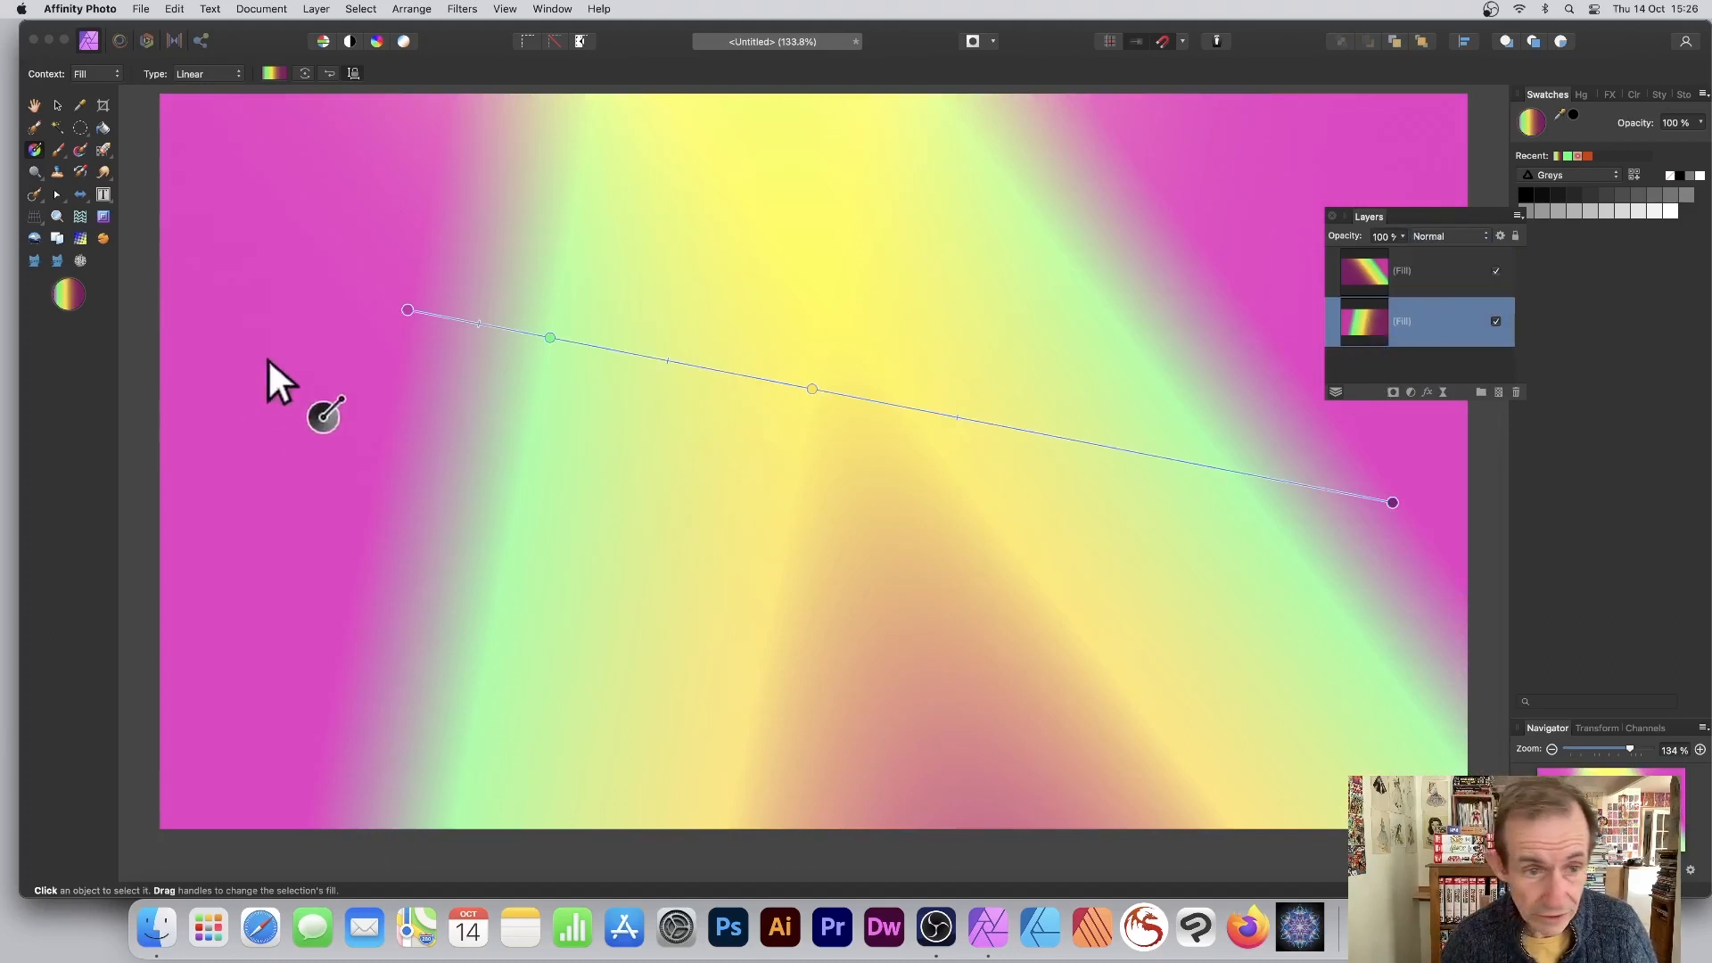
drag(1389, 502, 604, 519)
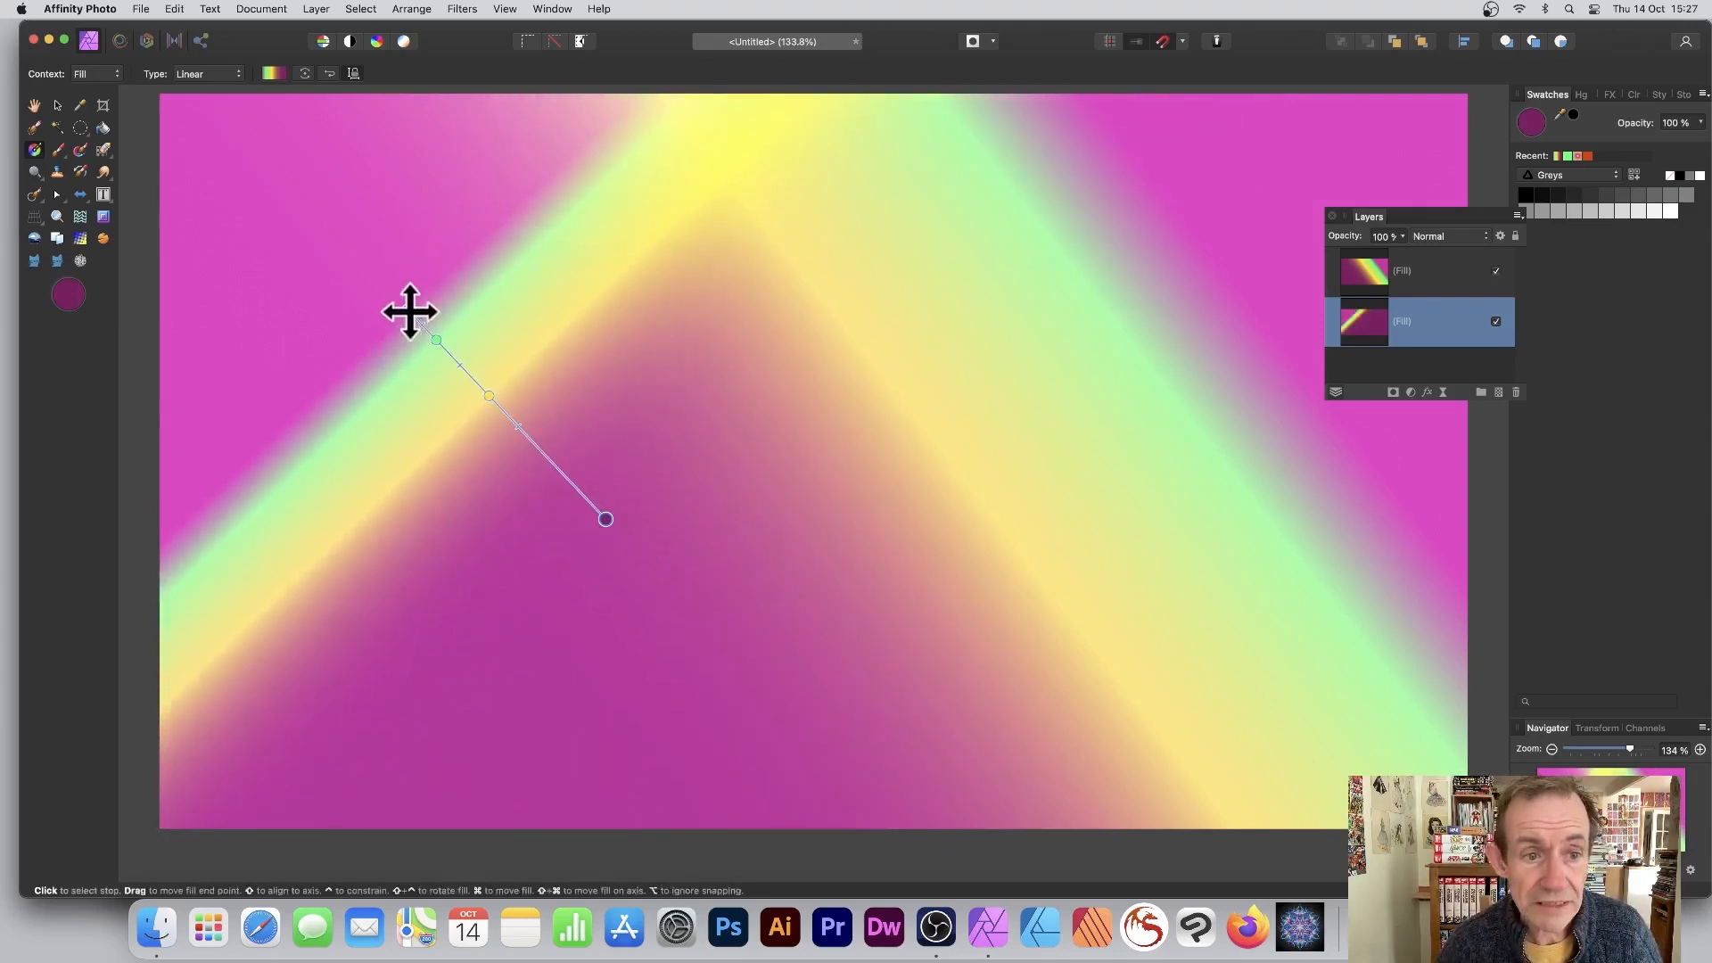
drag(410, 313, 340, 218)
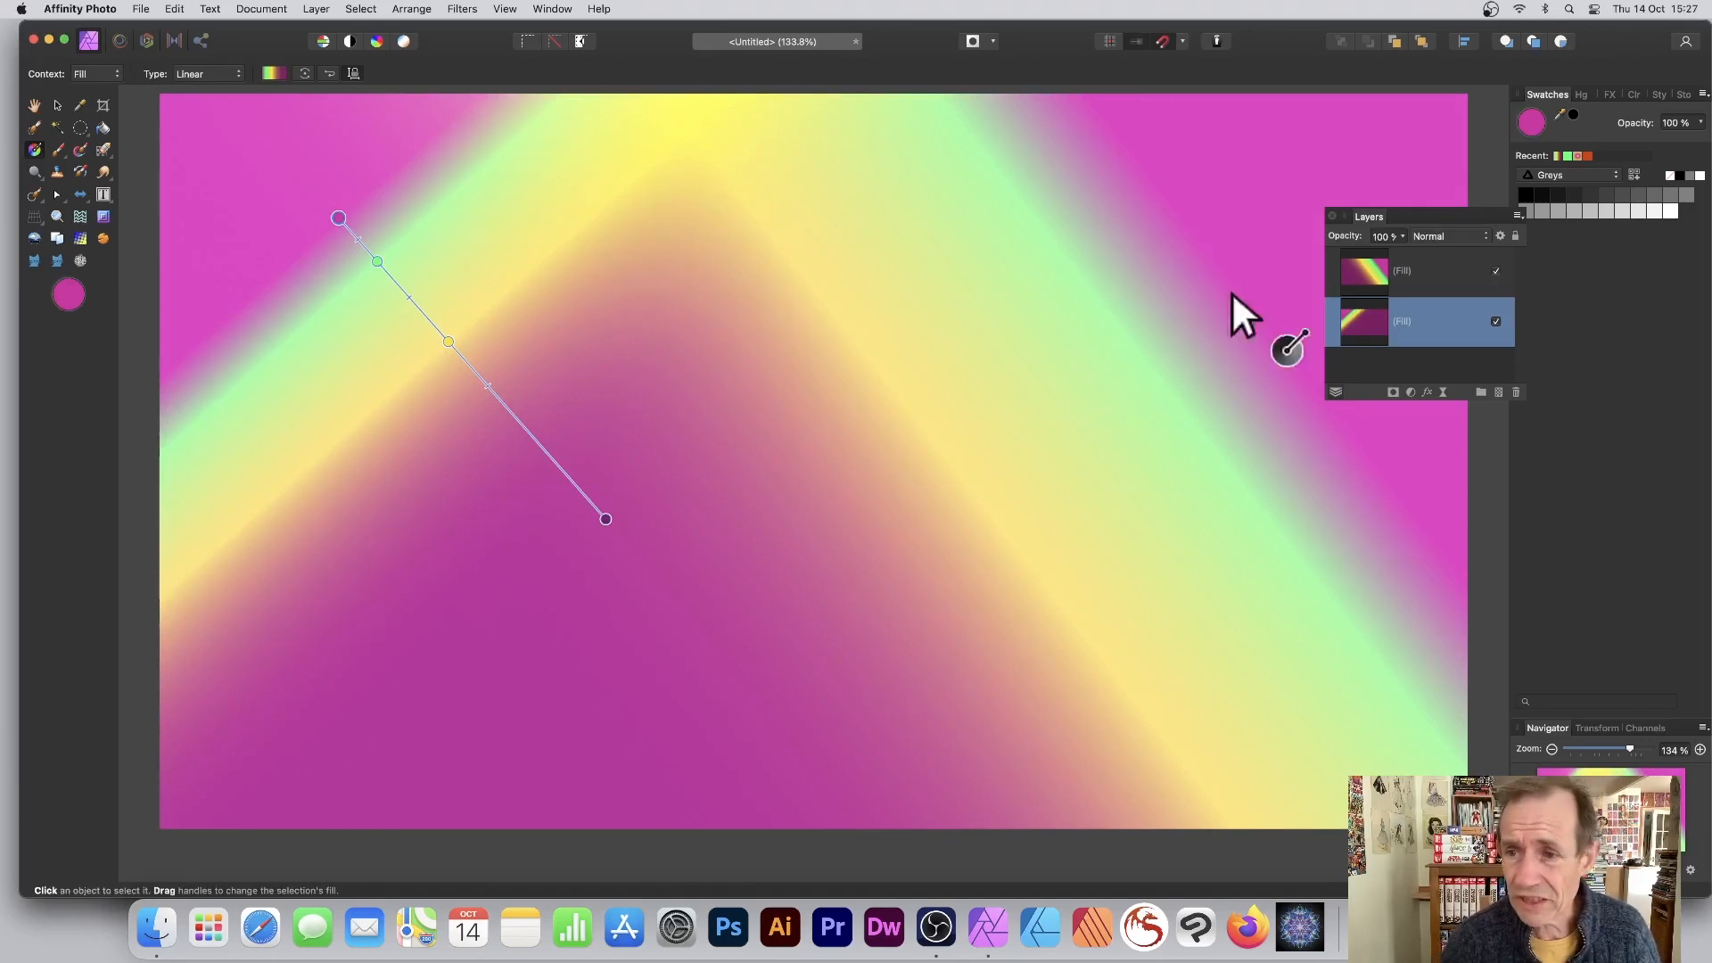
Step: Select the upper fill layer, merge the visible layers into a new pixel layer, and select the fill layer directly beneath it
click(1428, 280)
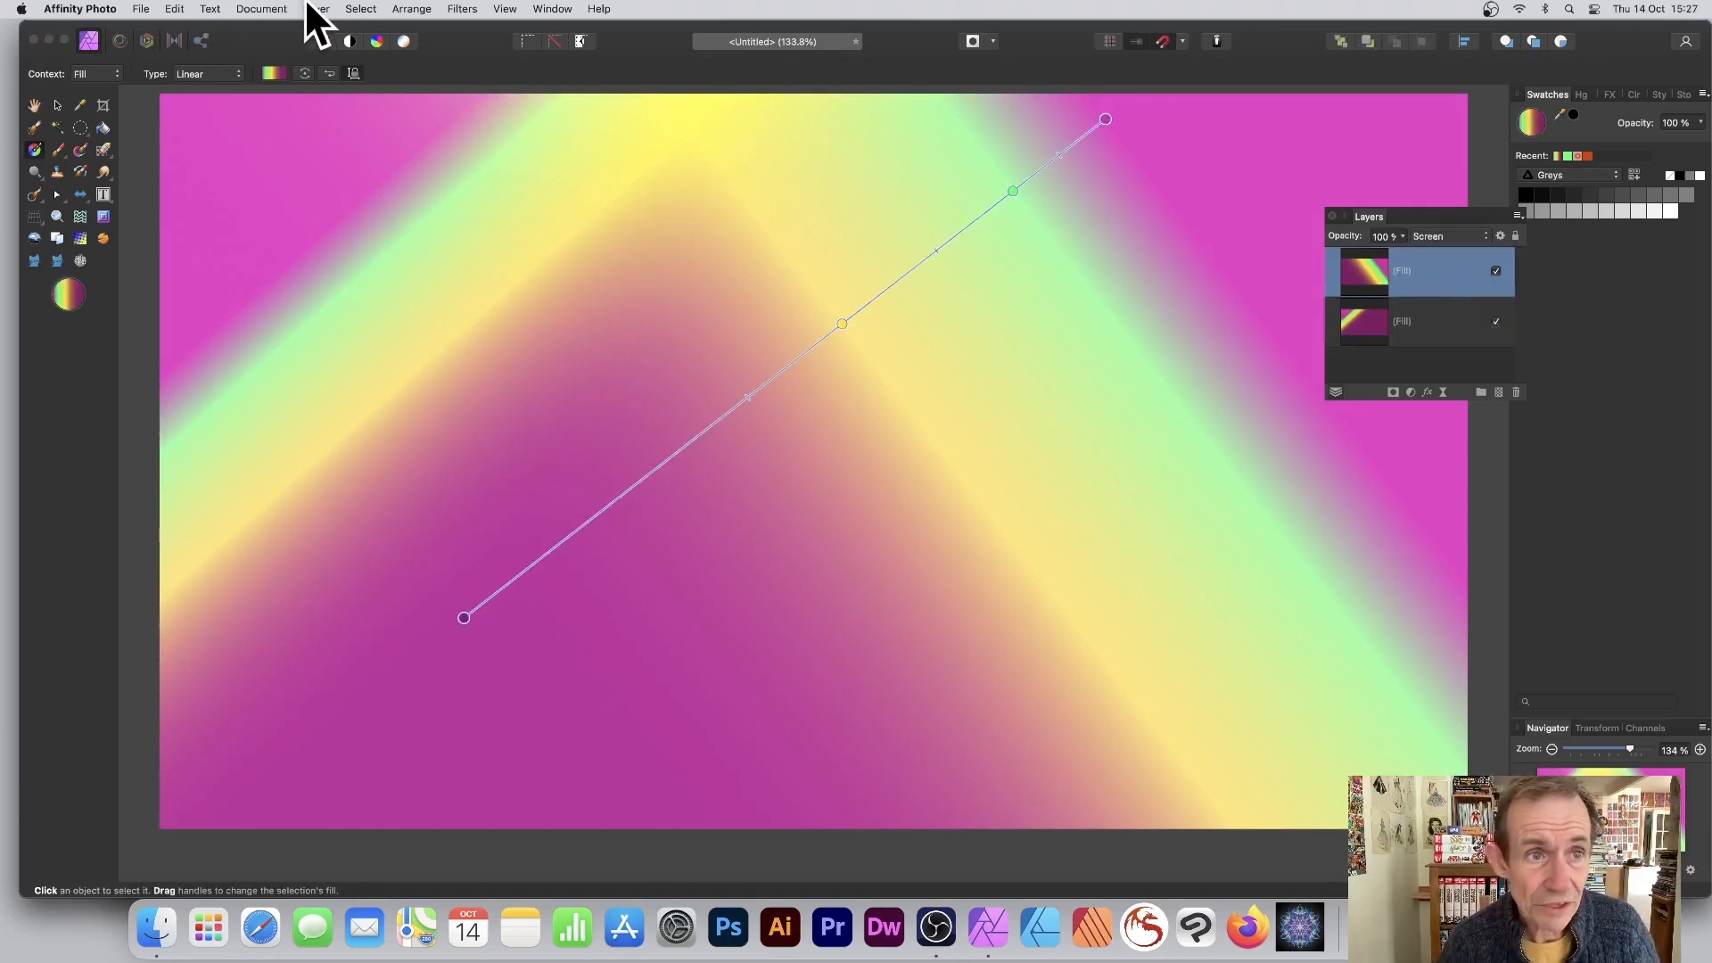
click(316, 11)
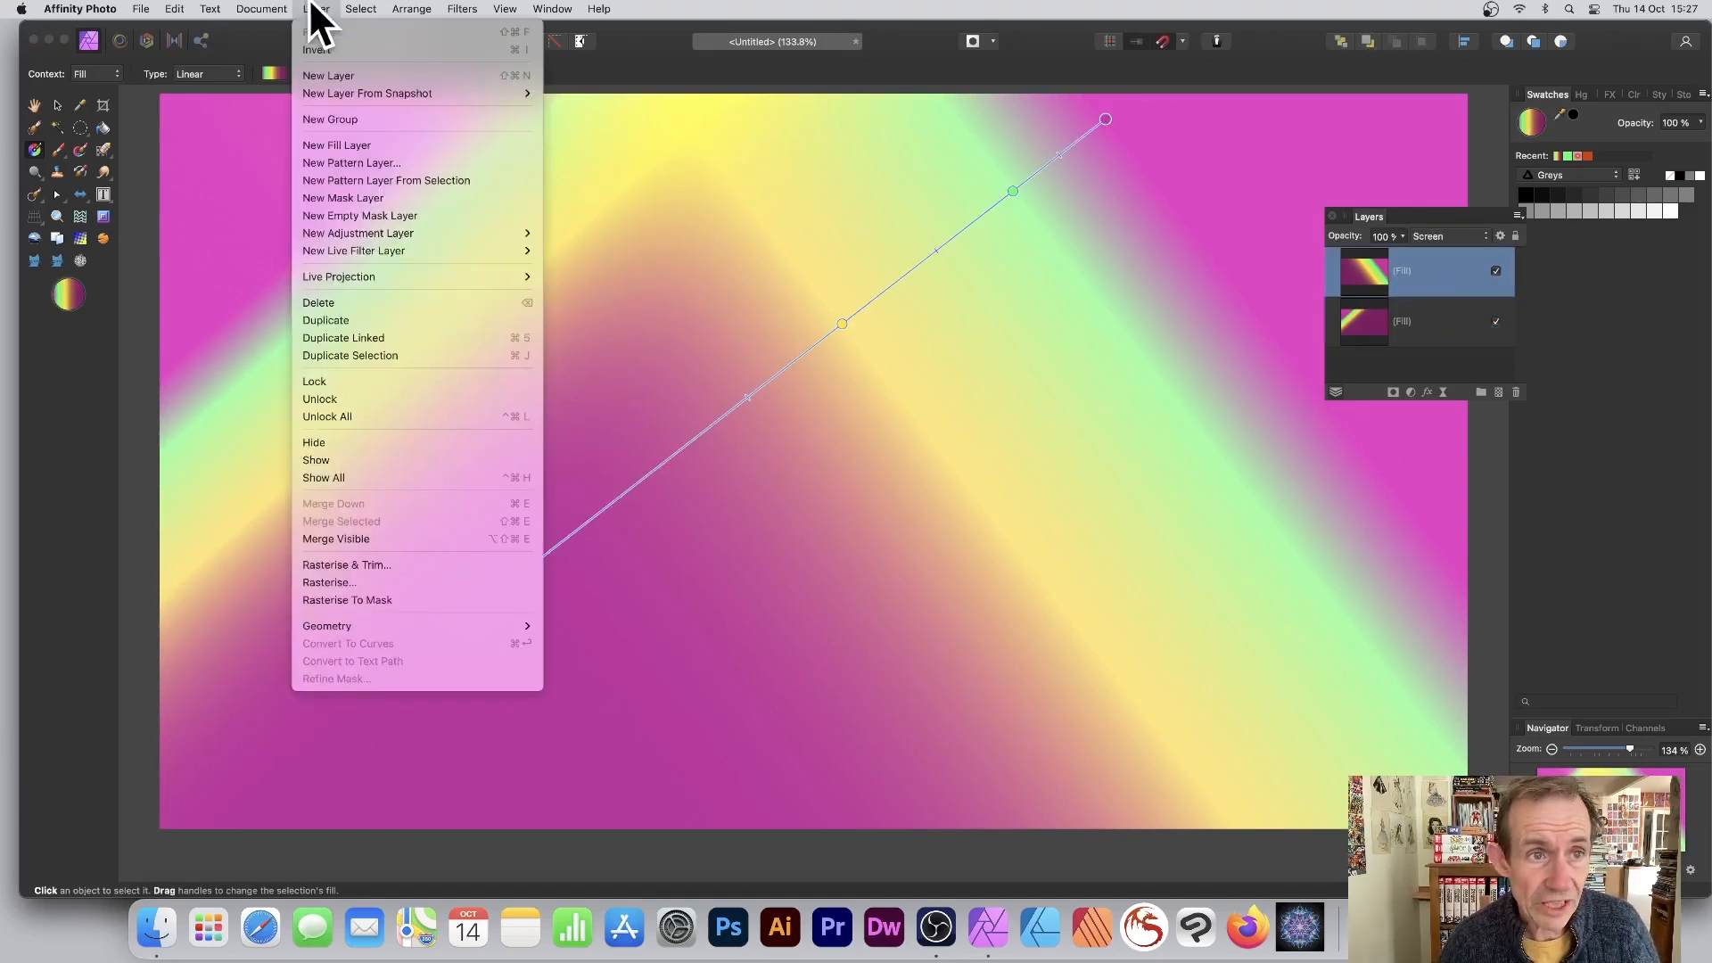
click(367, 539)
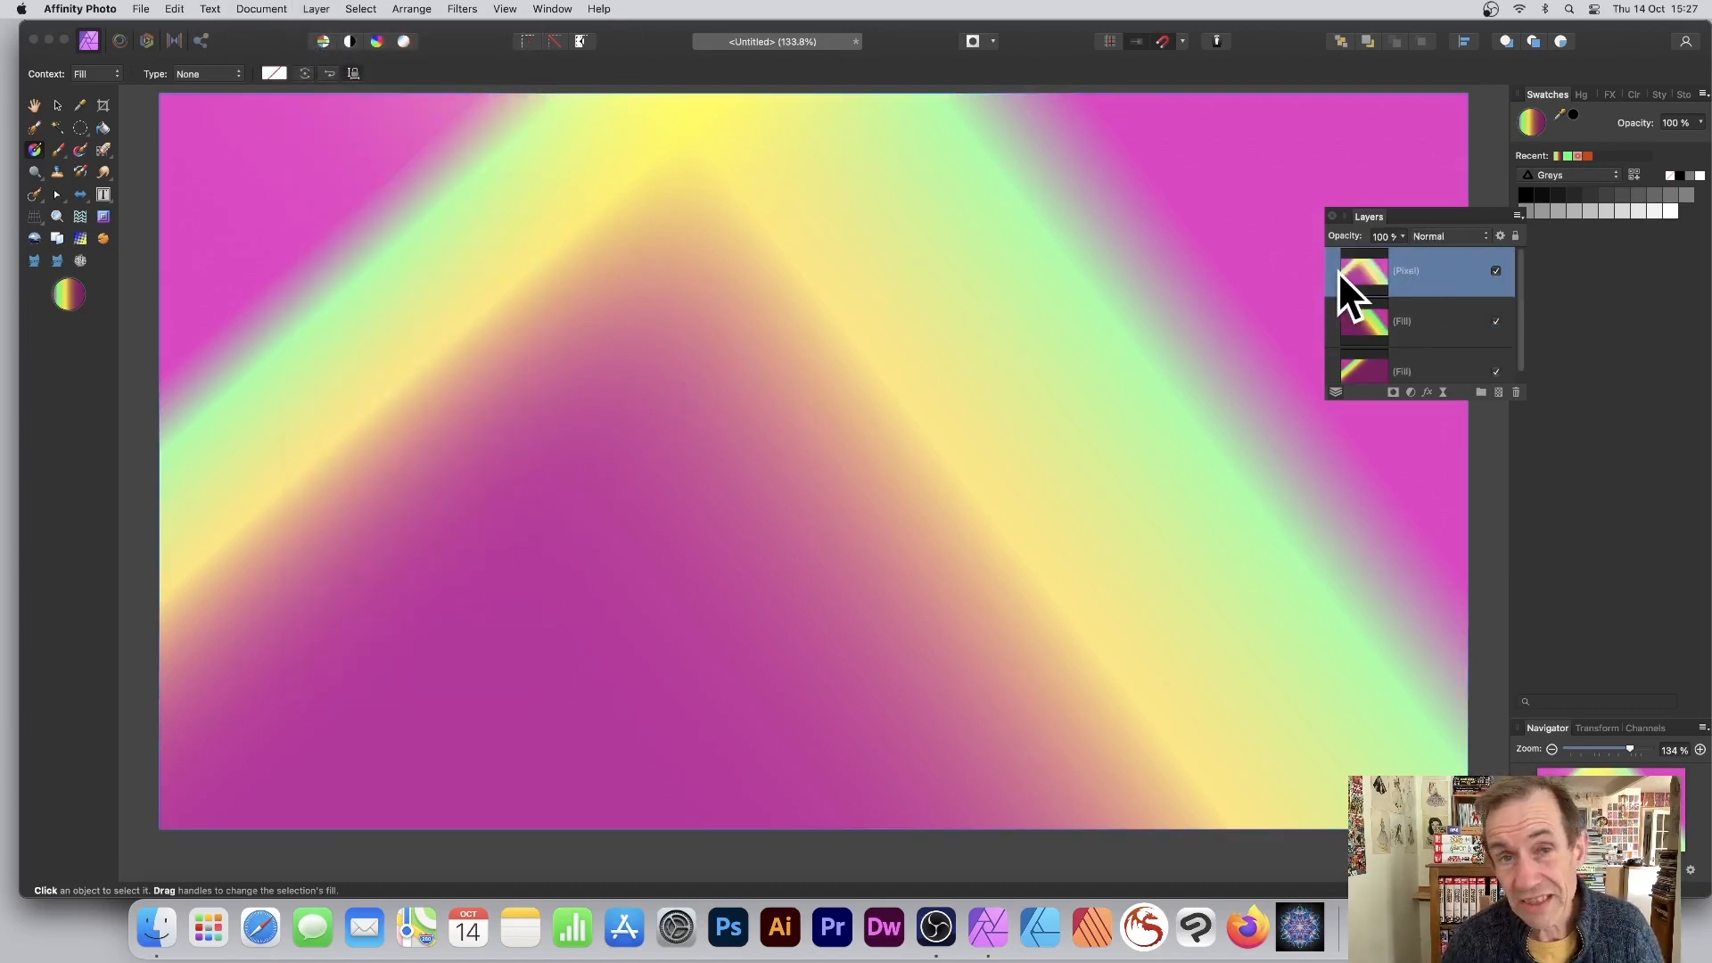
click(1444, 323)
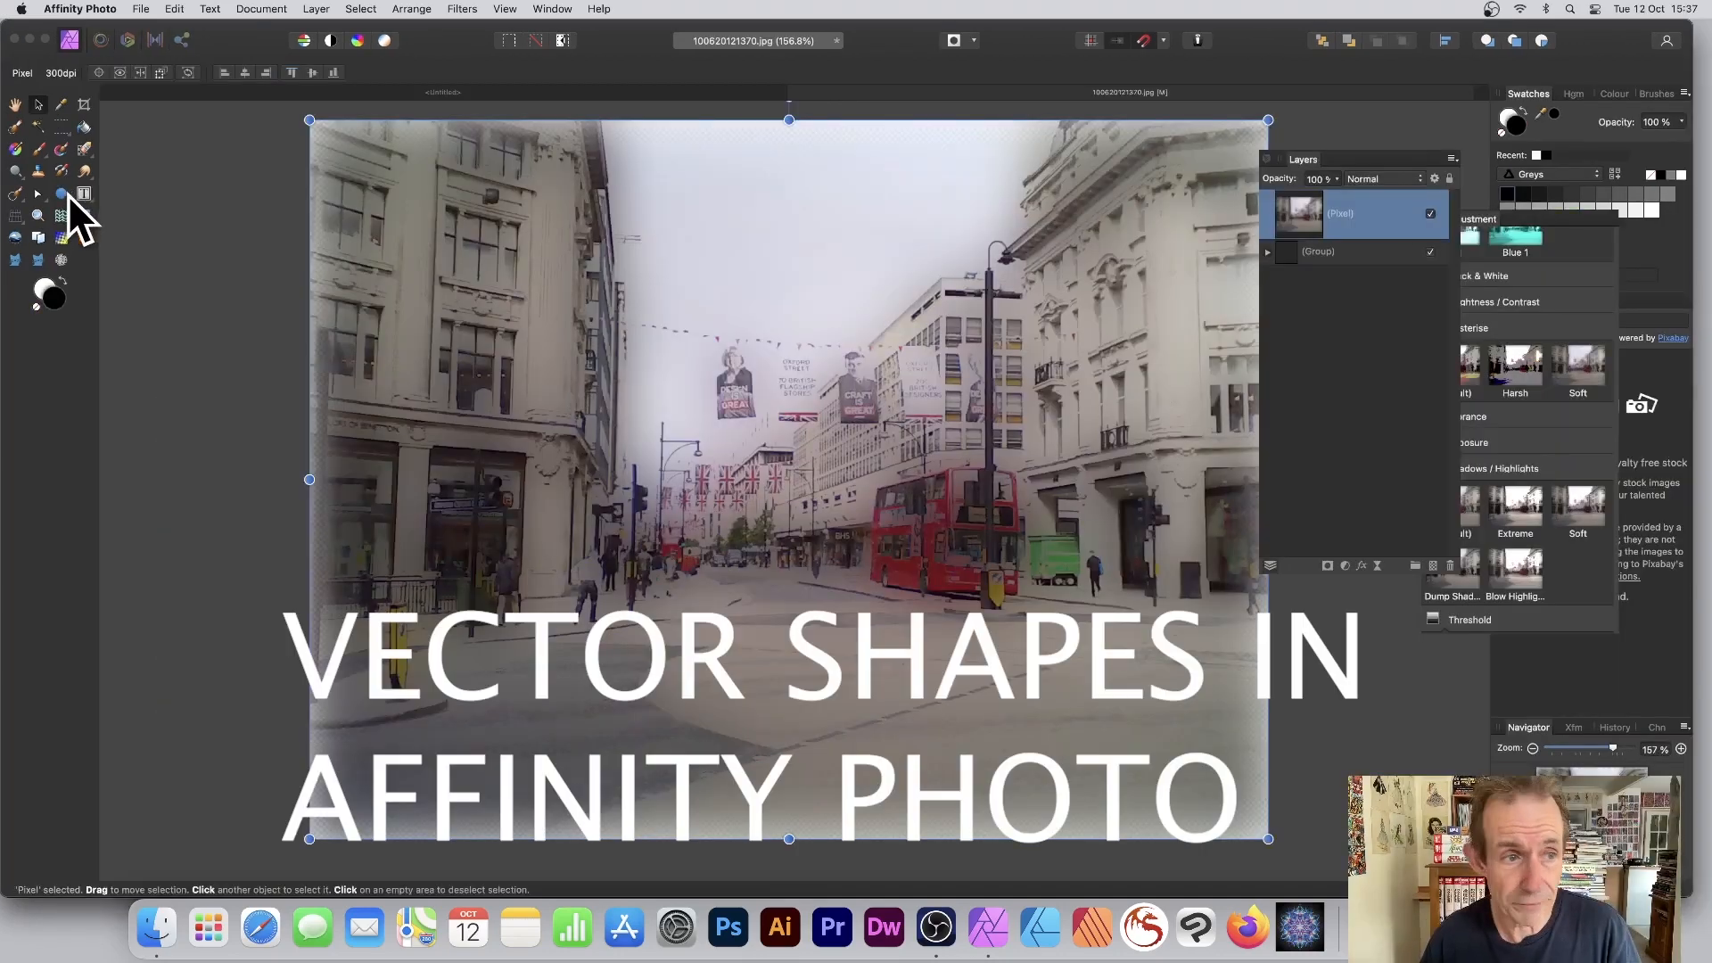
Step: Draw a large double-headed arrow shape across the upper half of the street photo, enlarge it slightly, and tilt it a little counterclockwise
click(61, 194)
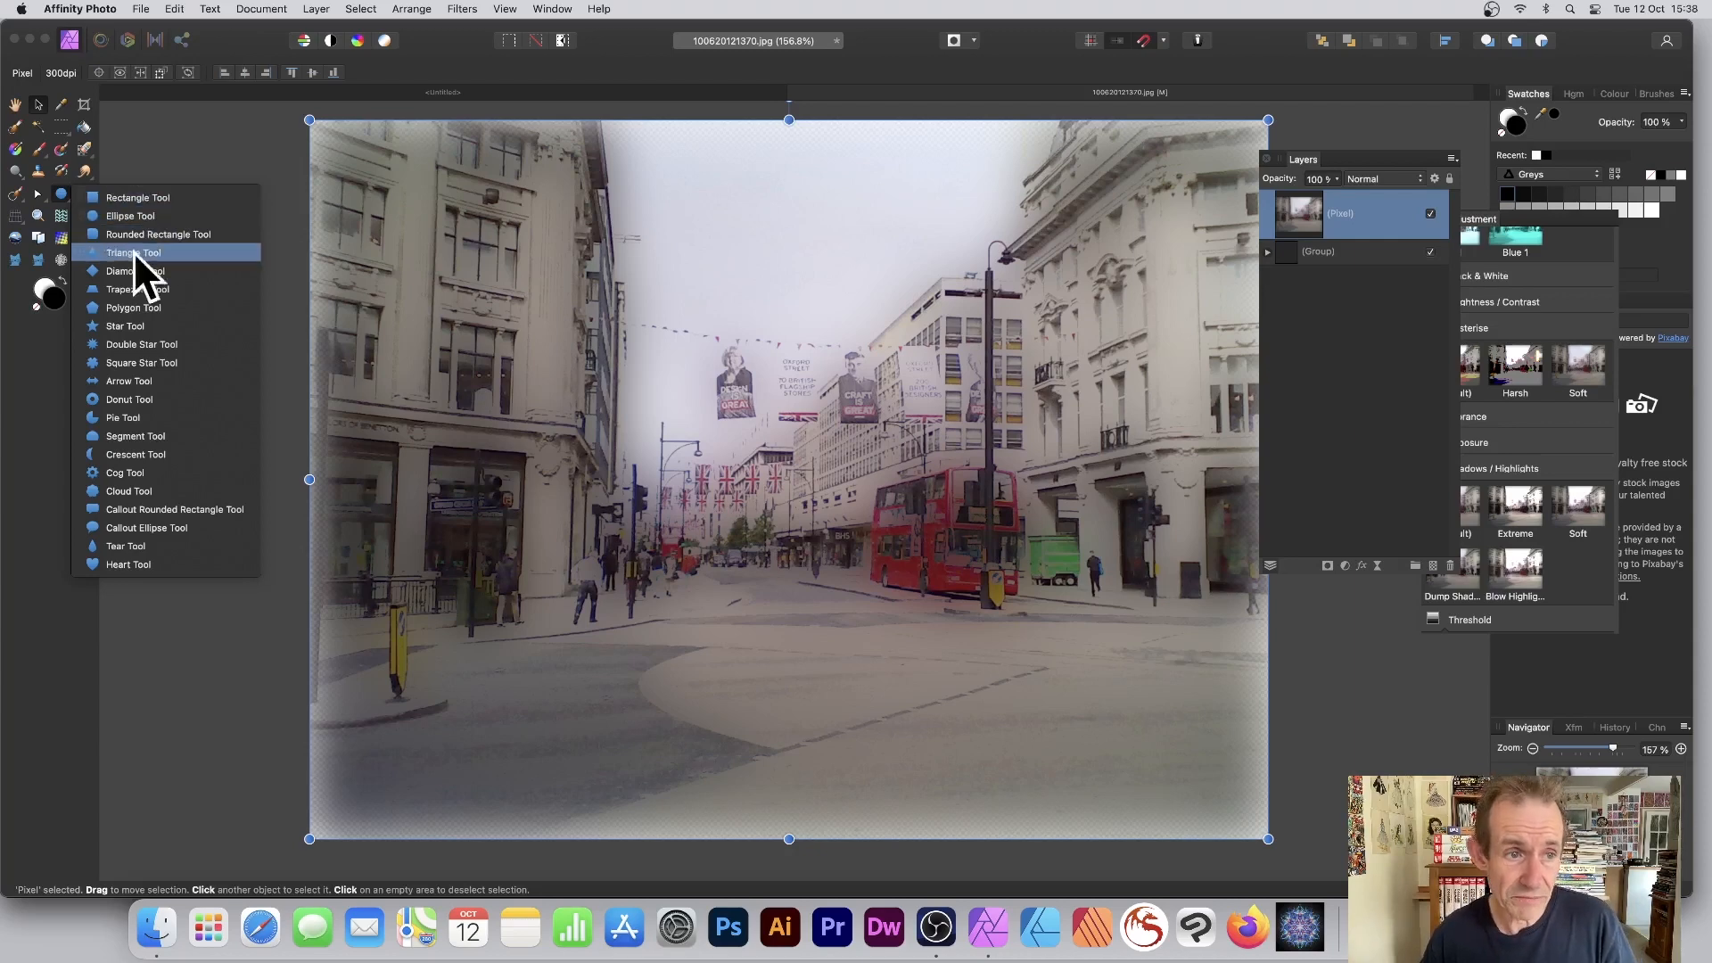
click(159, 382)
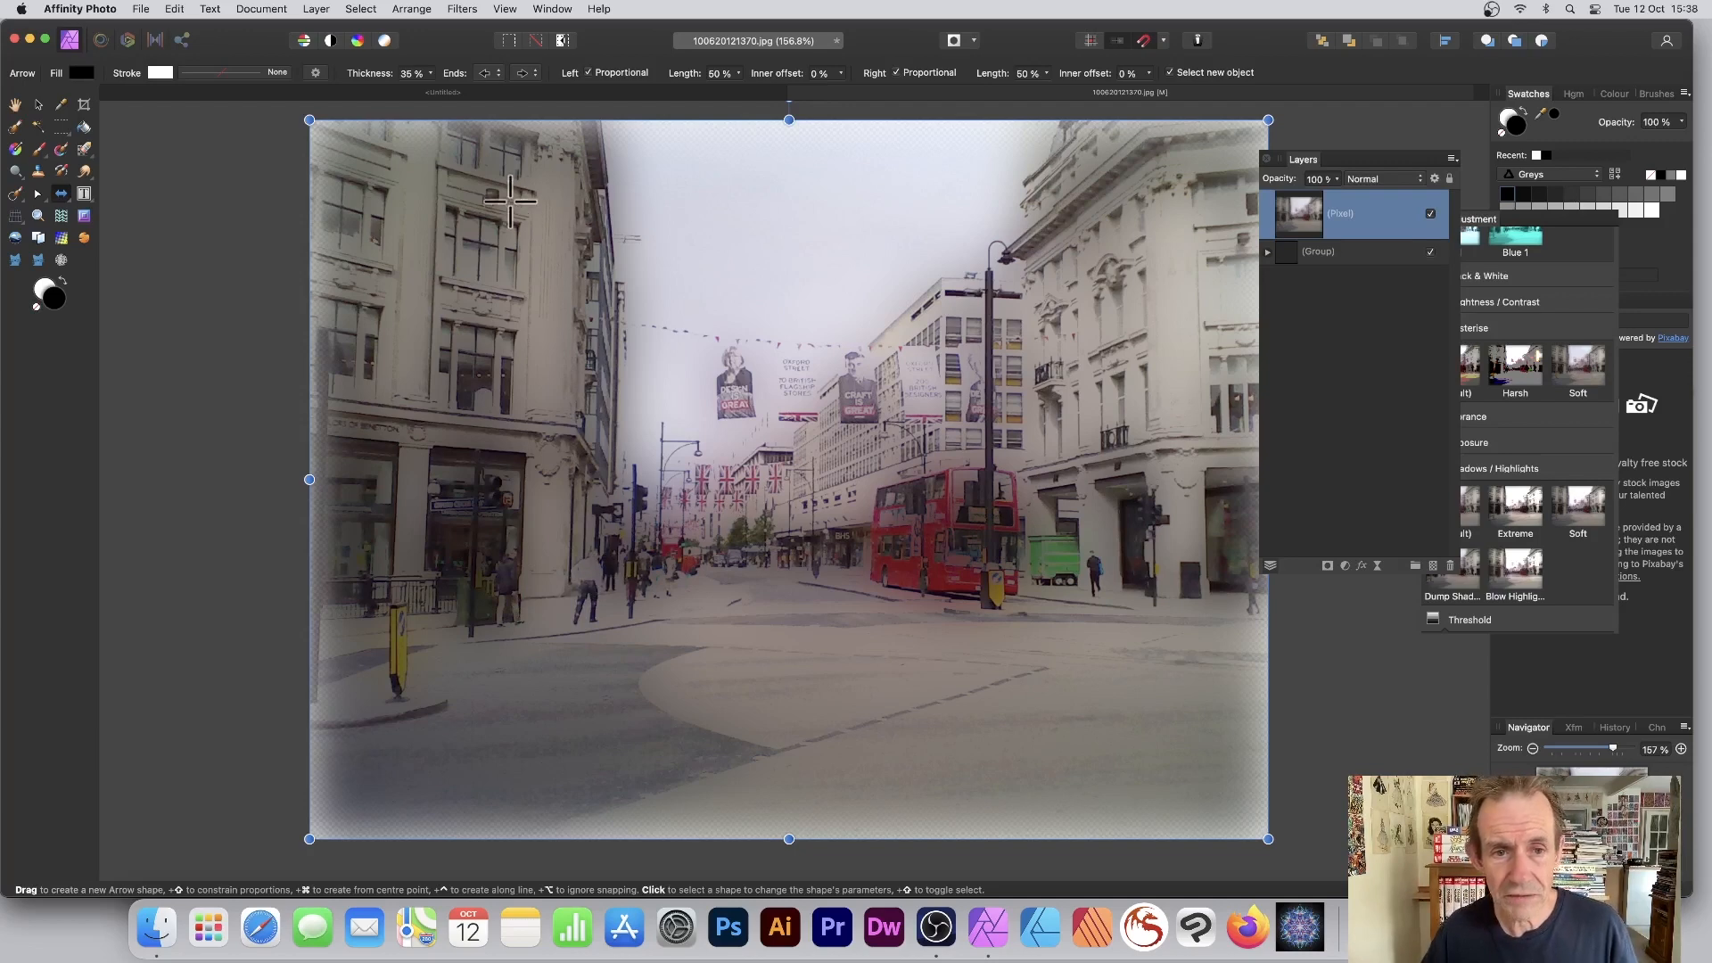
drag(511, 209, 1170, 537)
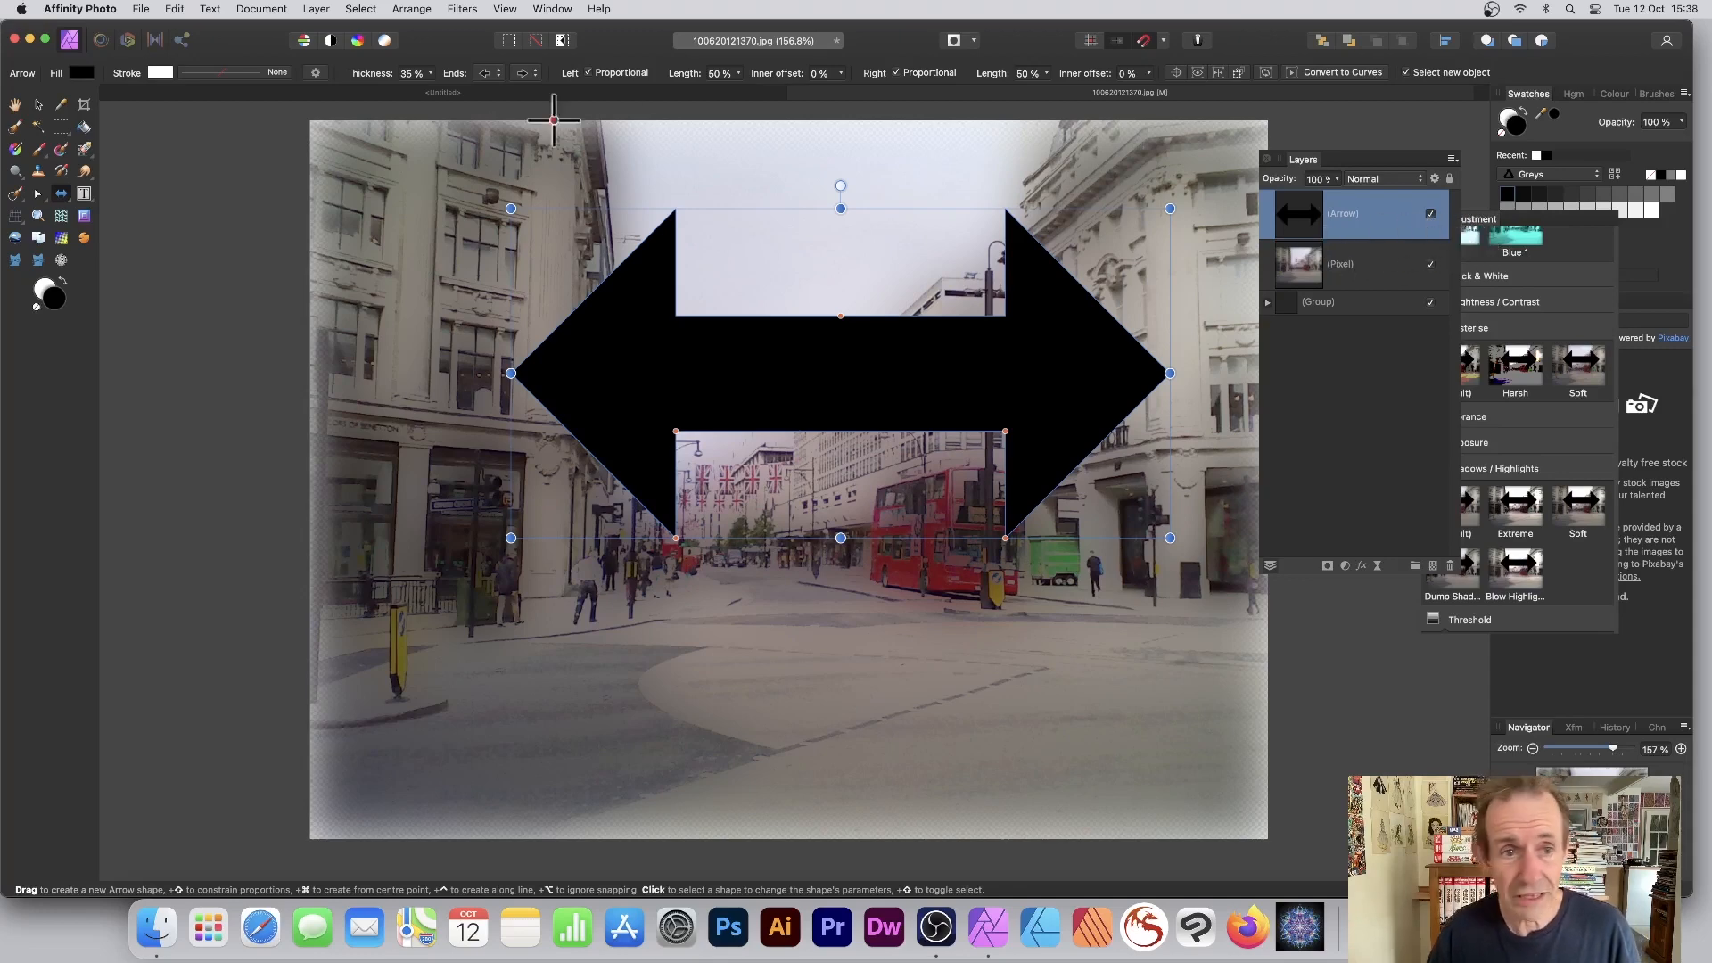
drag(511, 208, 465, 183)
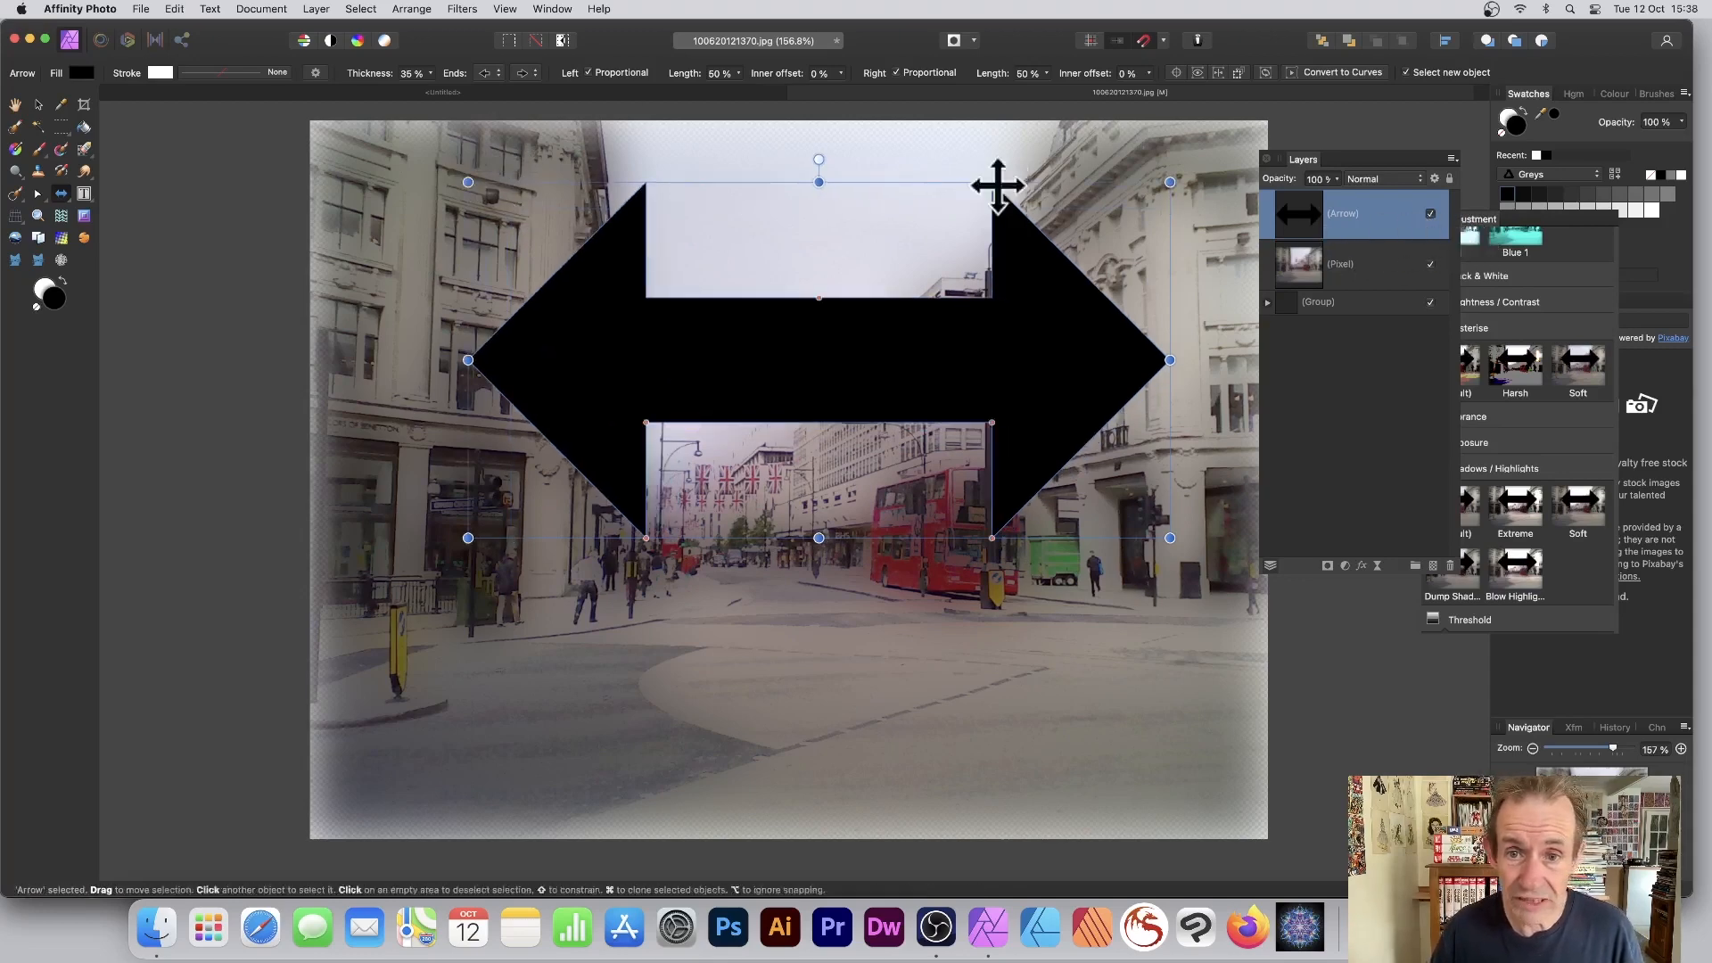
mouse_move(818, 160)
mouse_down()
mouse_move(1017, 191)
mouse_move(701, 154)
mouse_move(786, 165)
mouse_up()
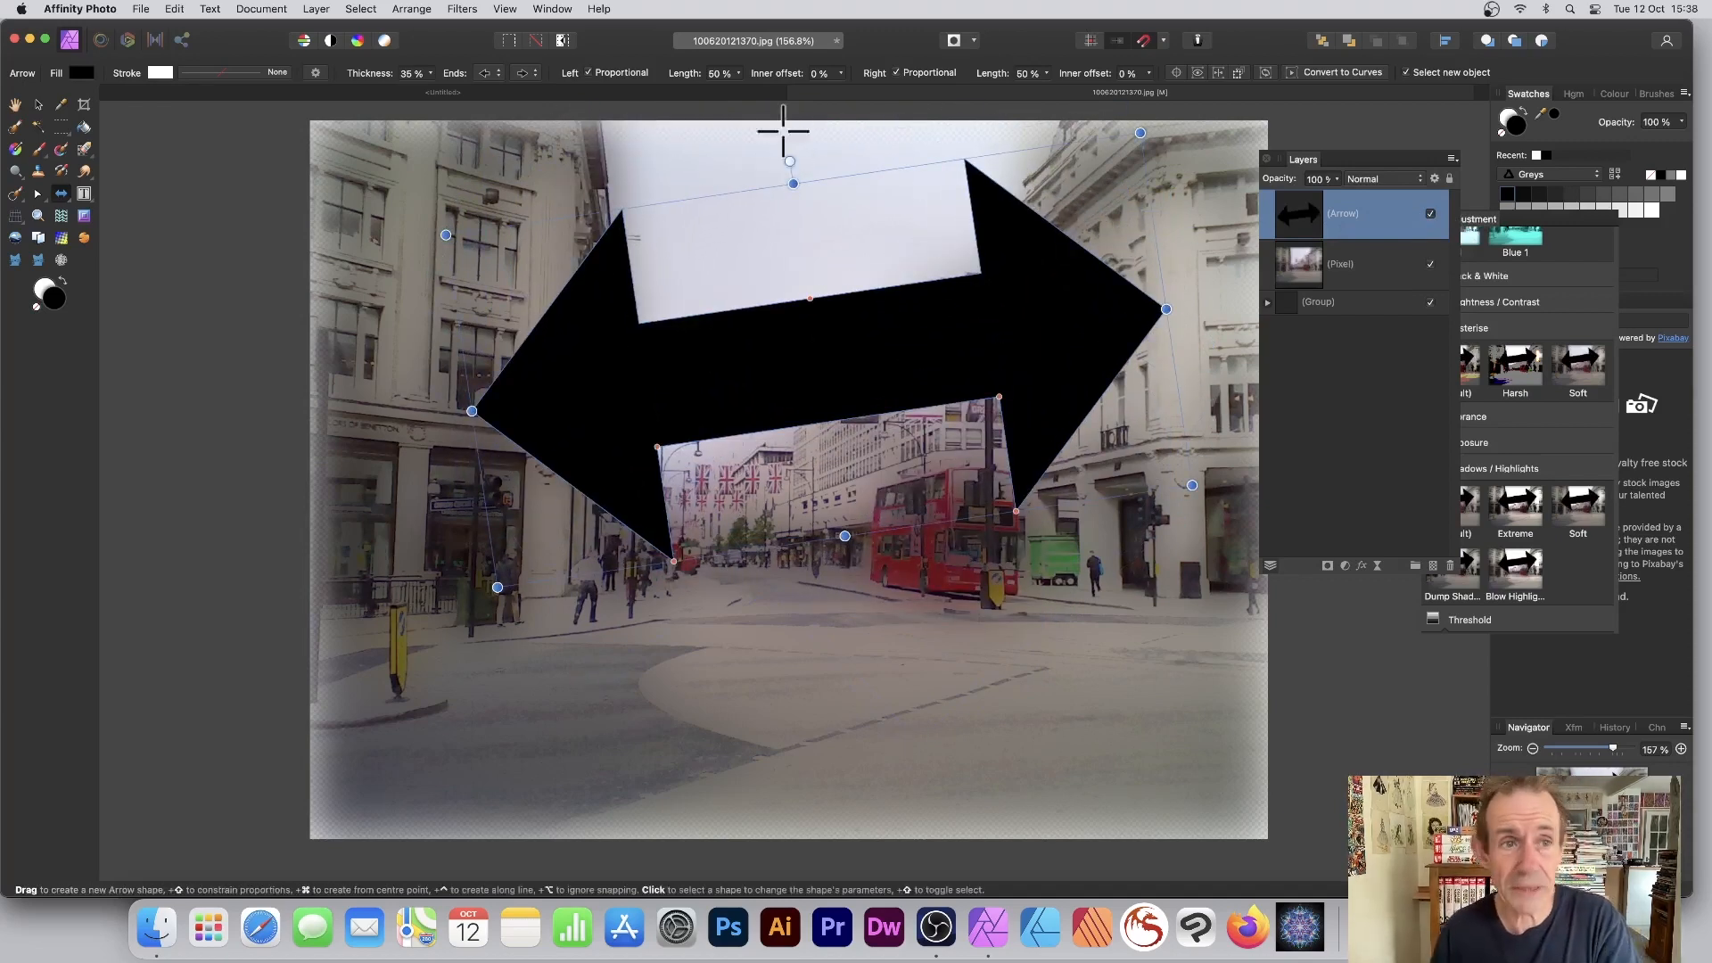
click(317, 10)
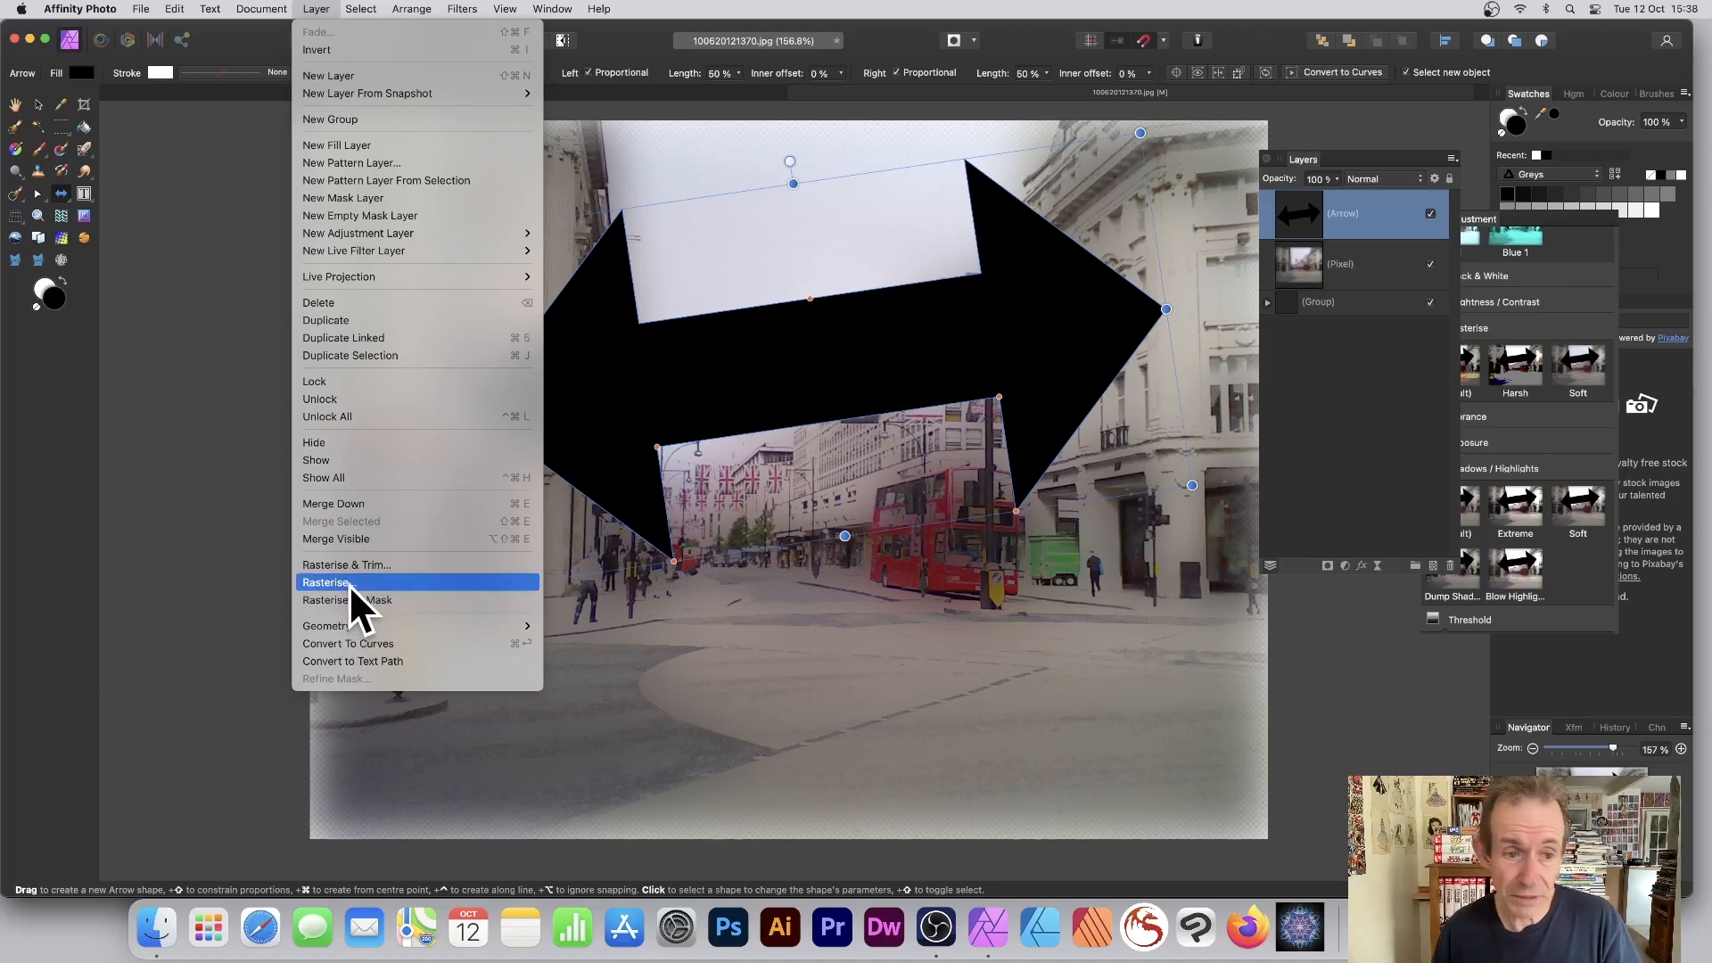
click(994, 273)
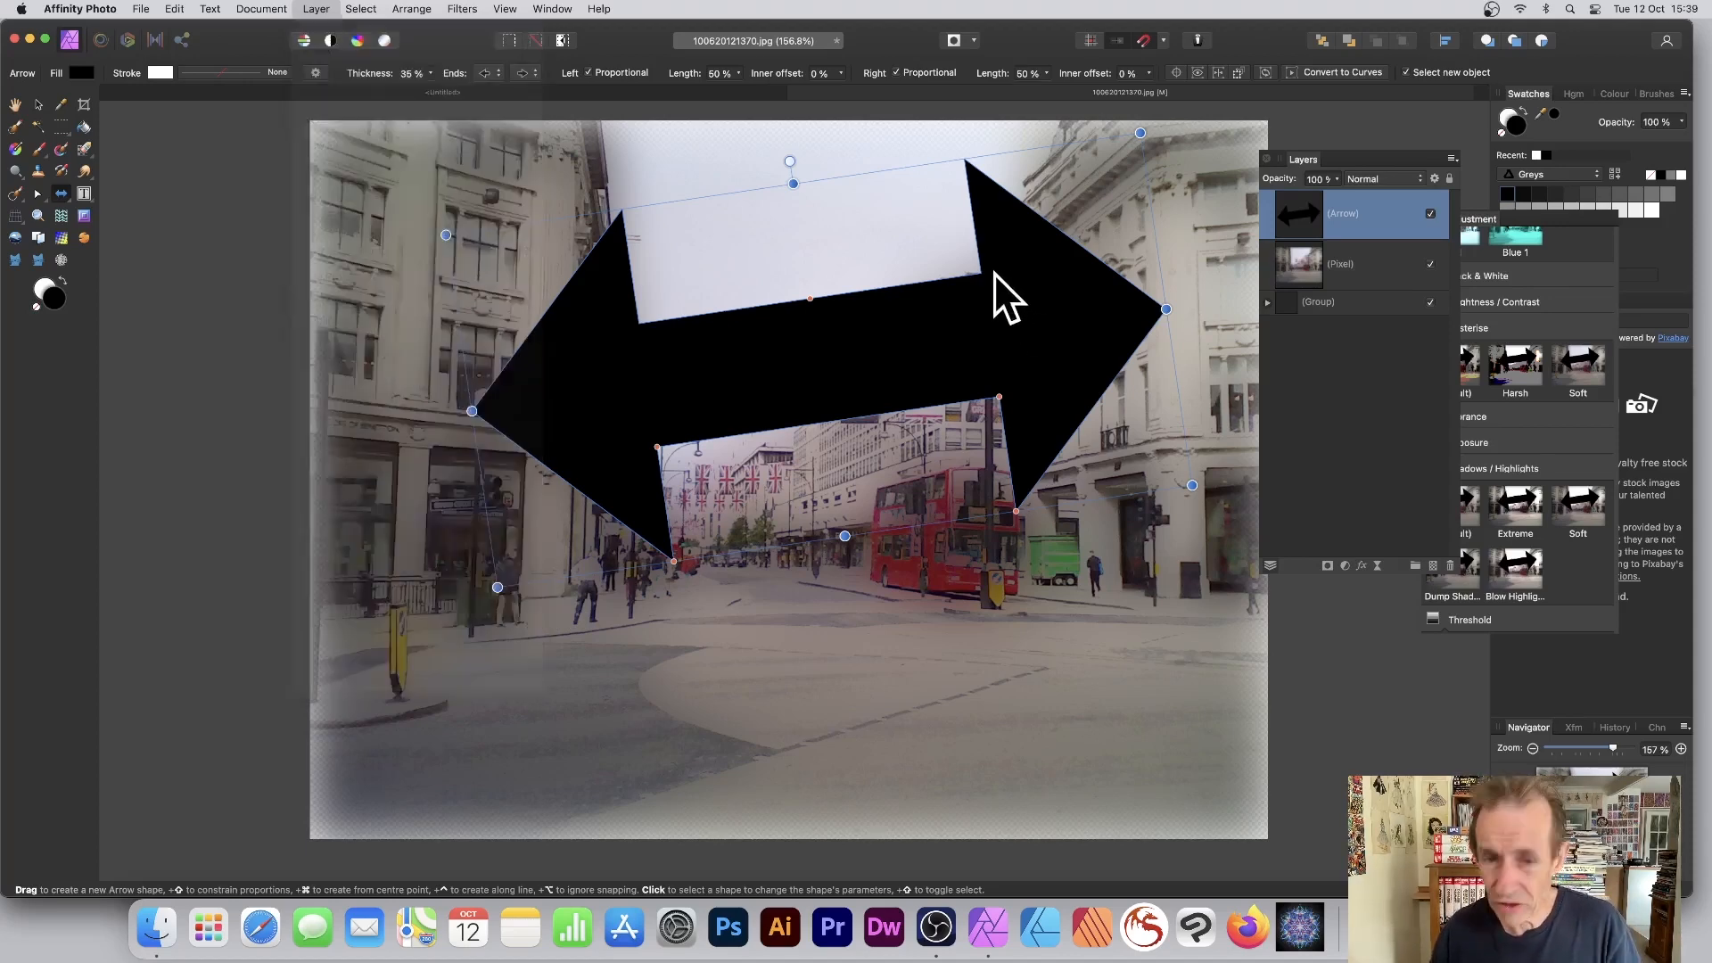
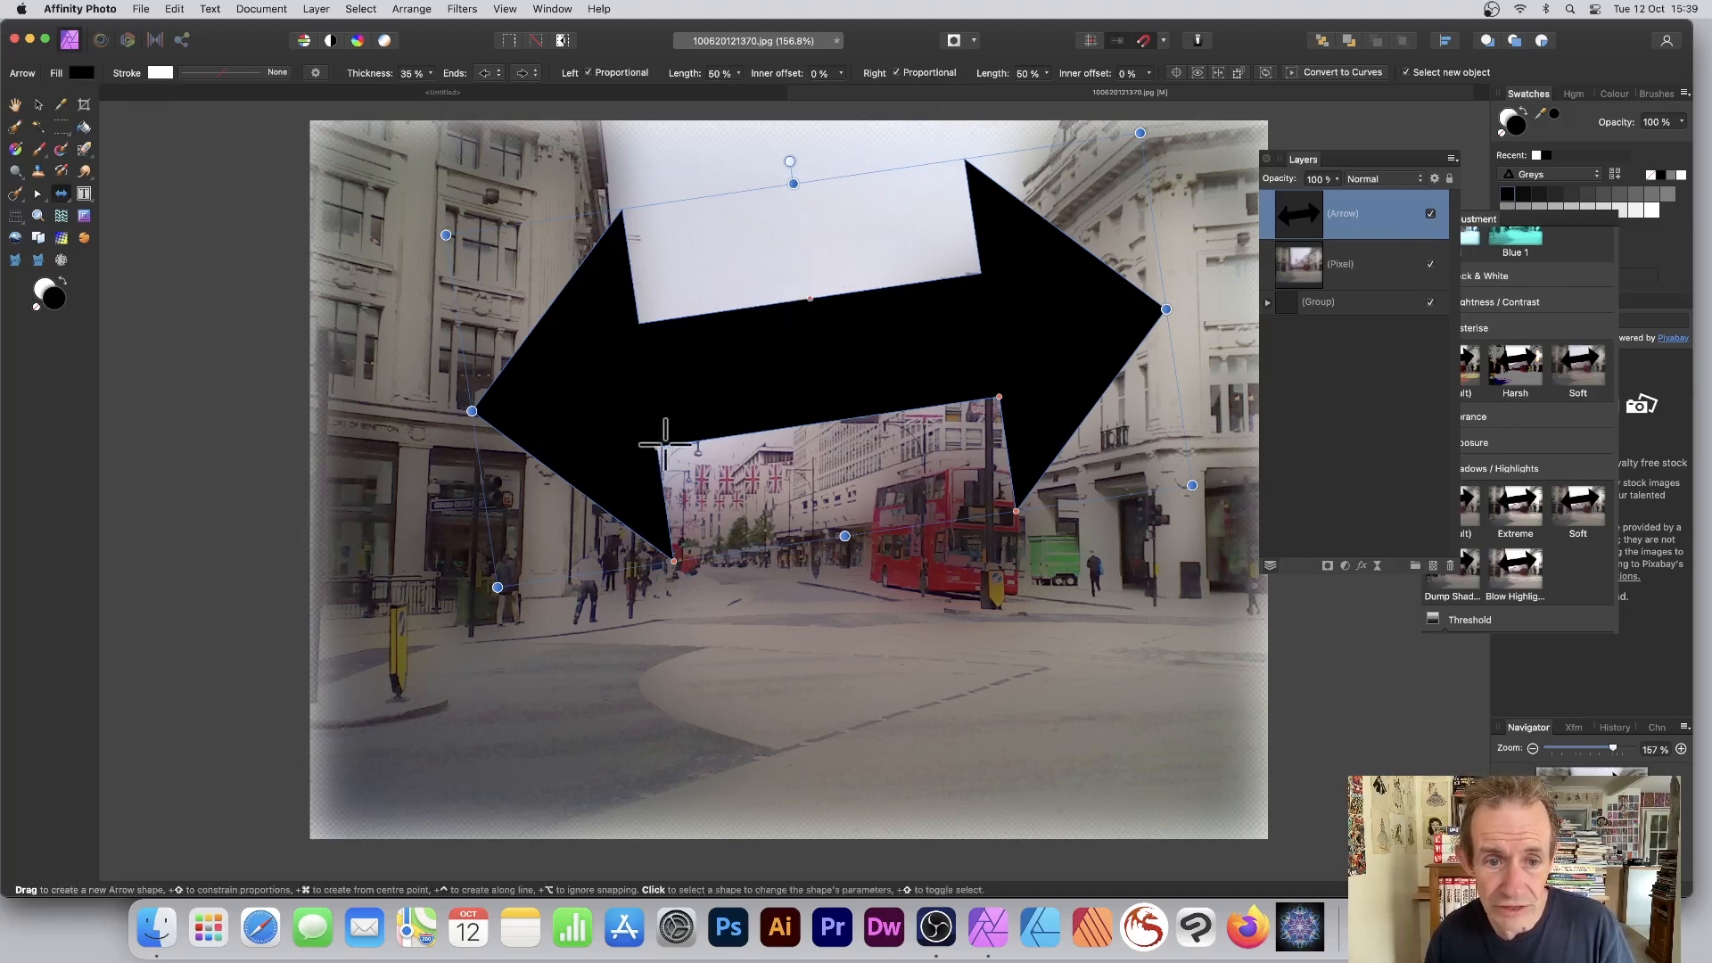
click(61, 194)
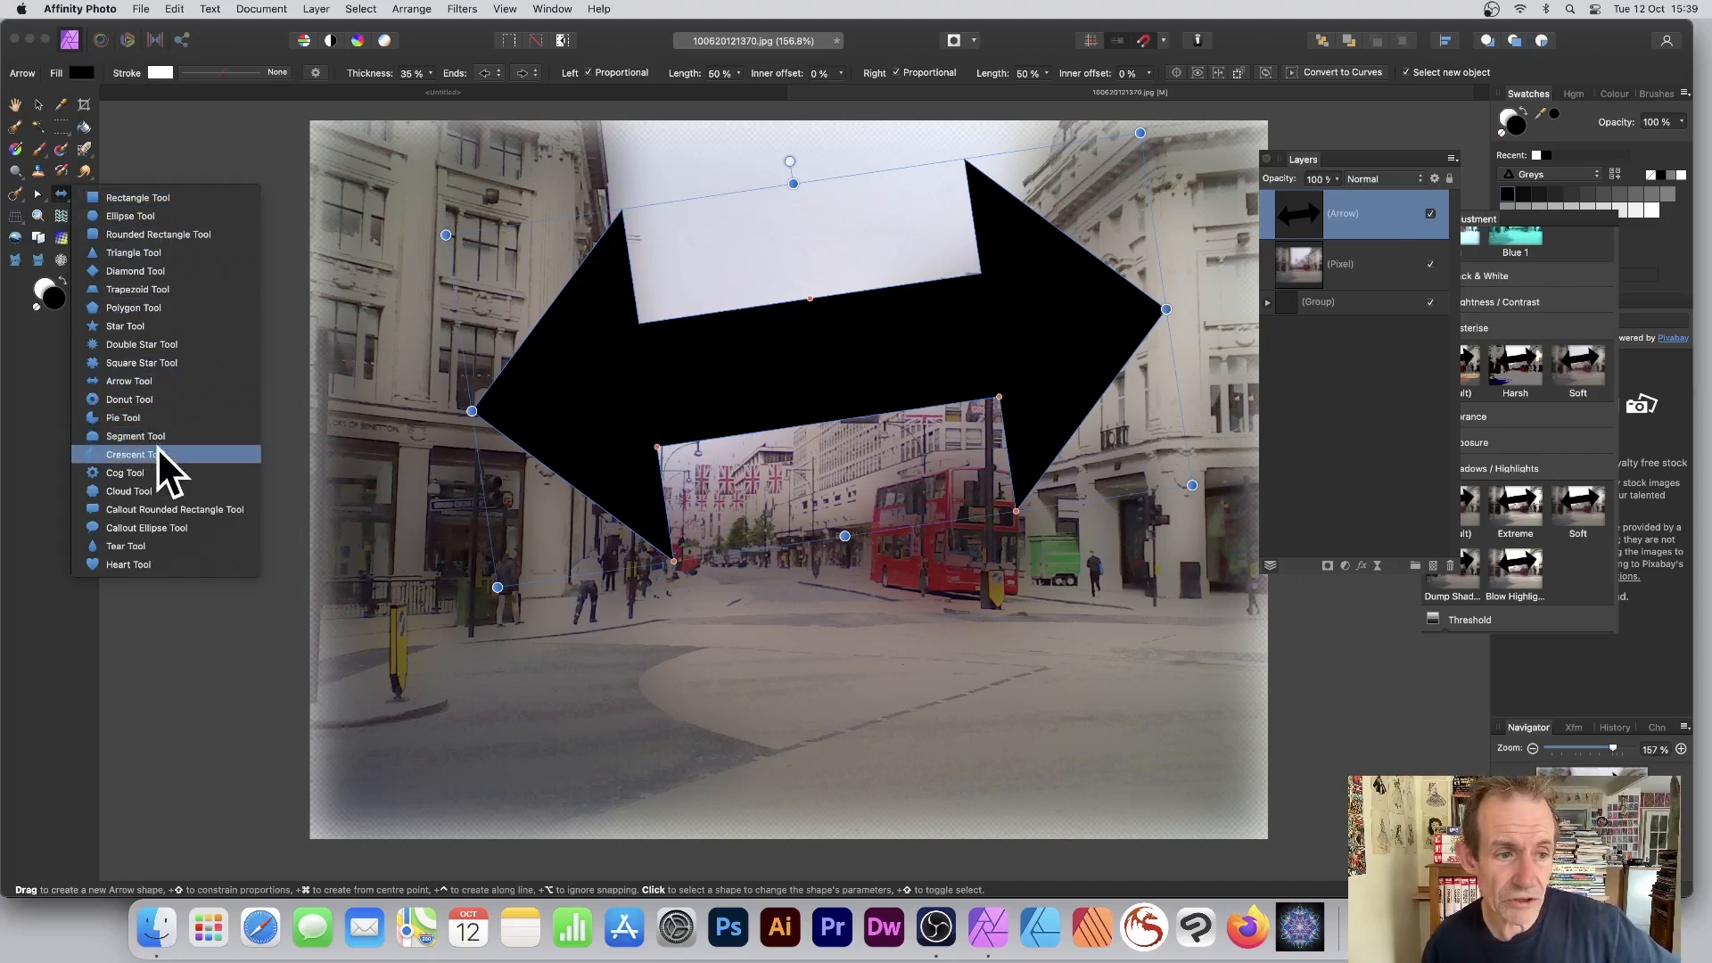
click(702, 312)
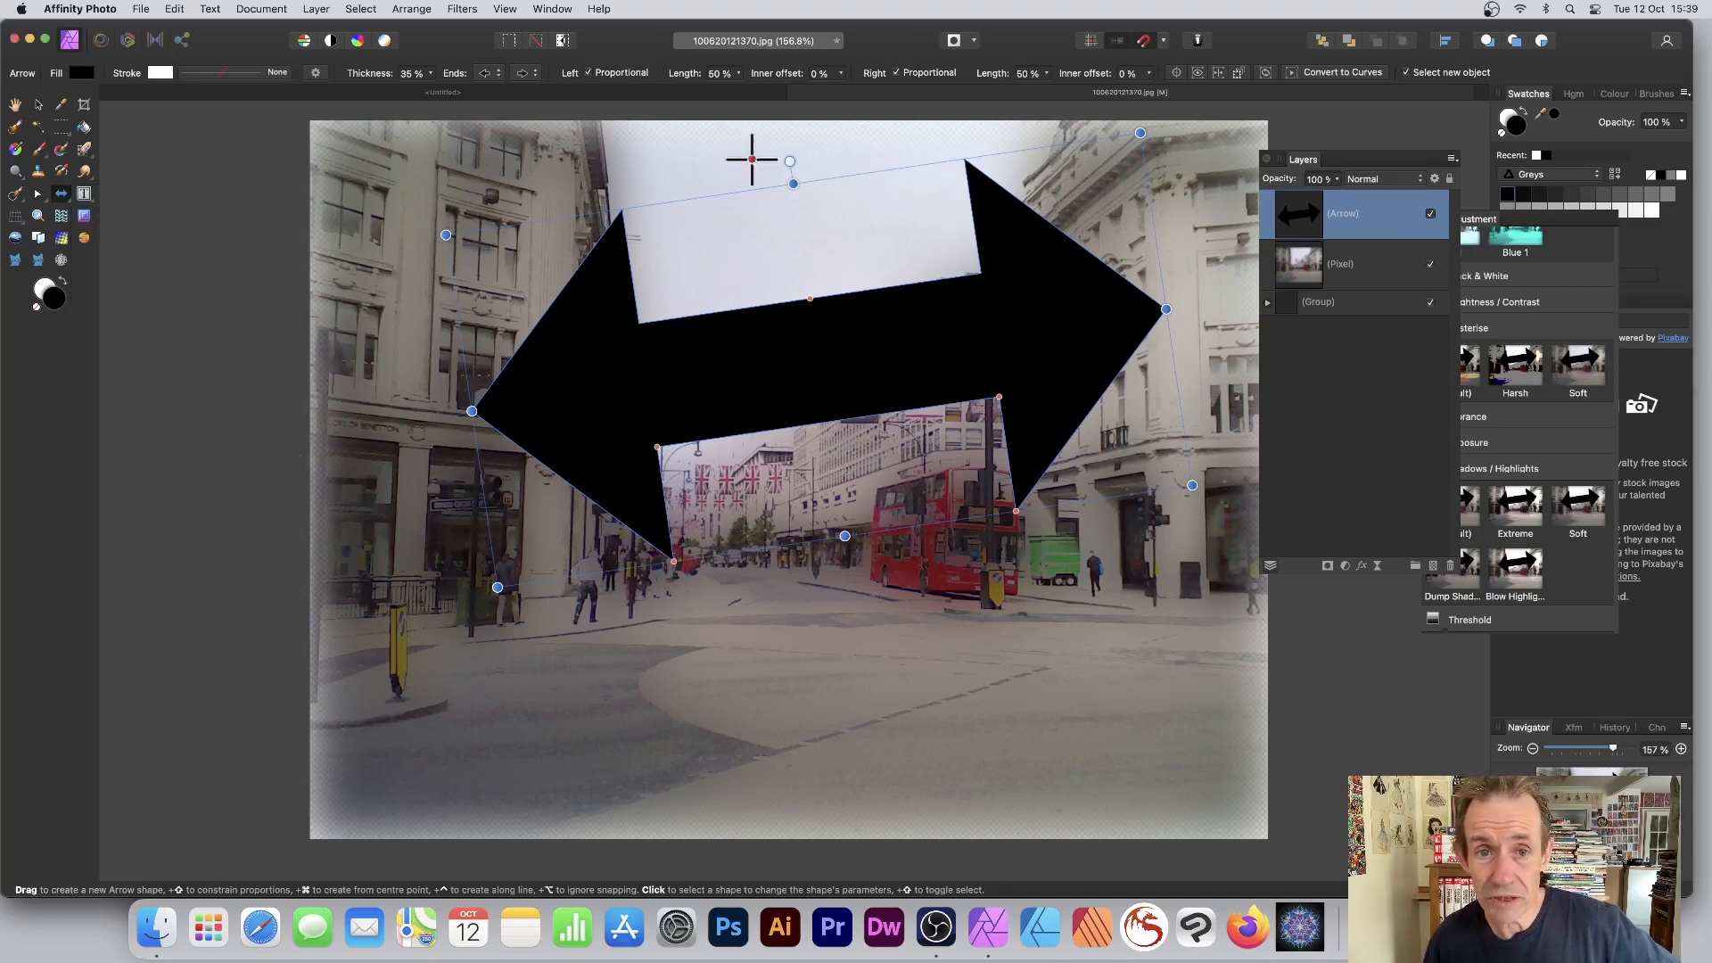
Step: Set the arrow's shaft thickness to 25 % and shorten its left head to a length of 37 %, using the shape's control handles
drag(810, 298, 794, 339)
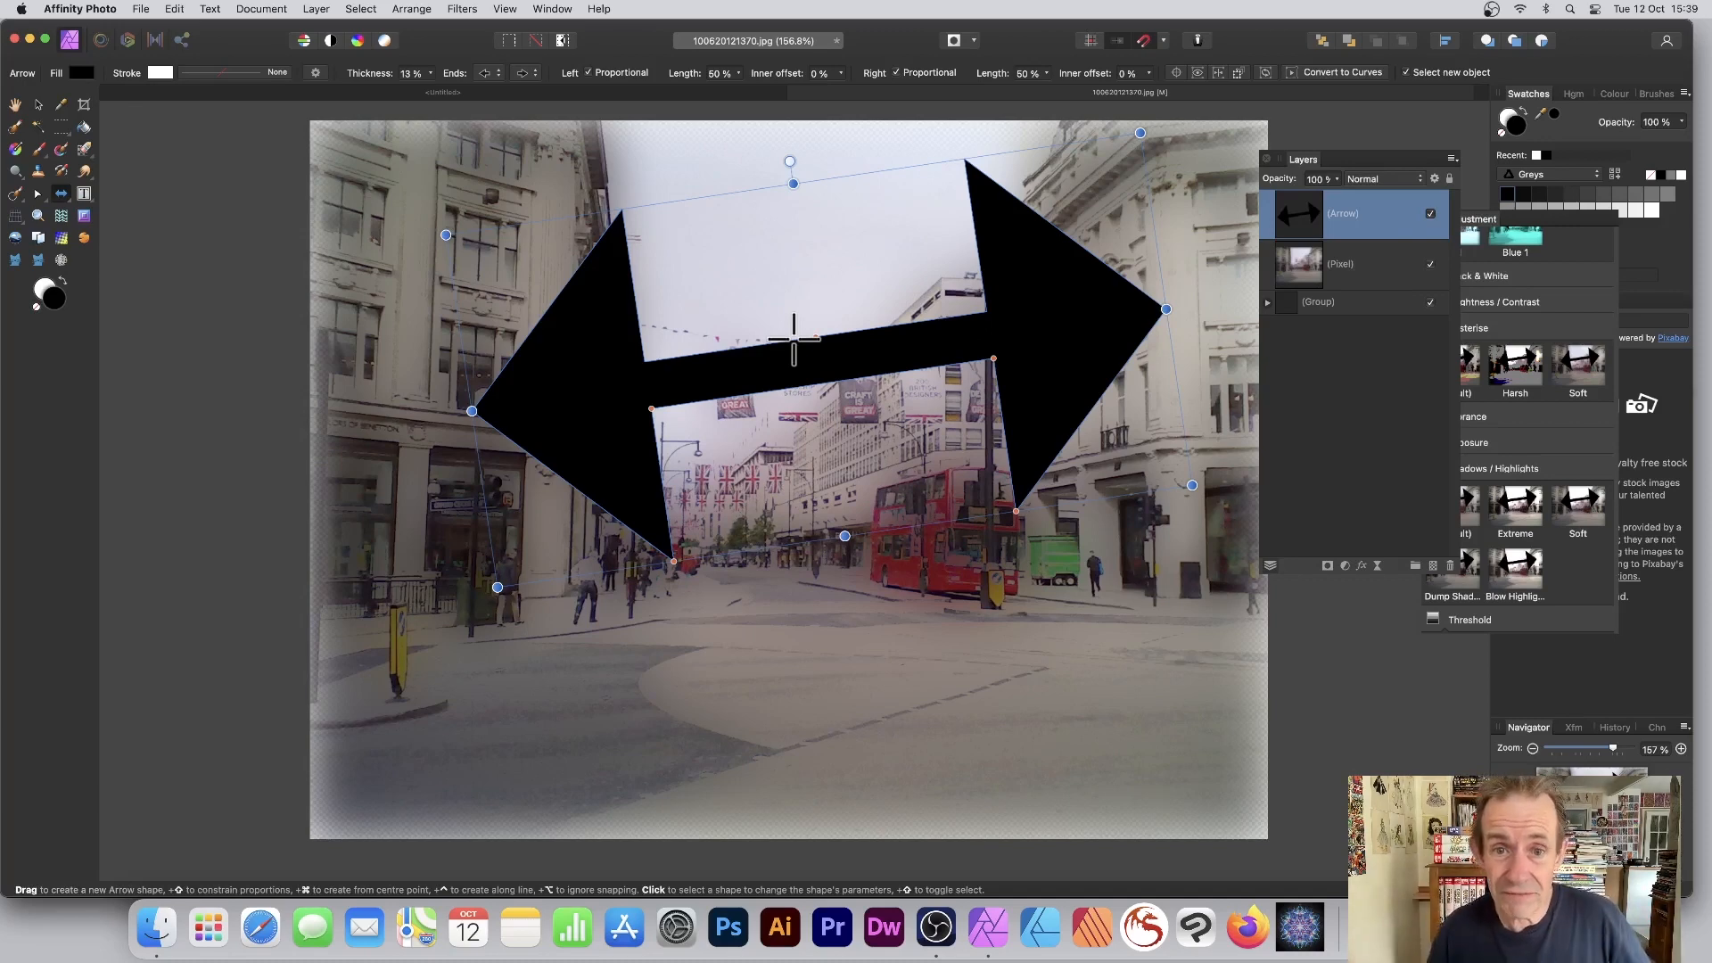
mouse_move(811, 343)
mouse_down()
mouse_move(797, 303)
mouse_move(796, 360)
mouse_up()
drag(794, 356, 773, 326)
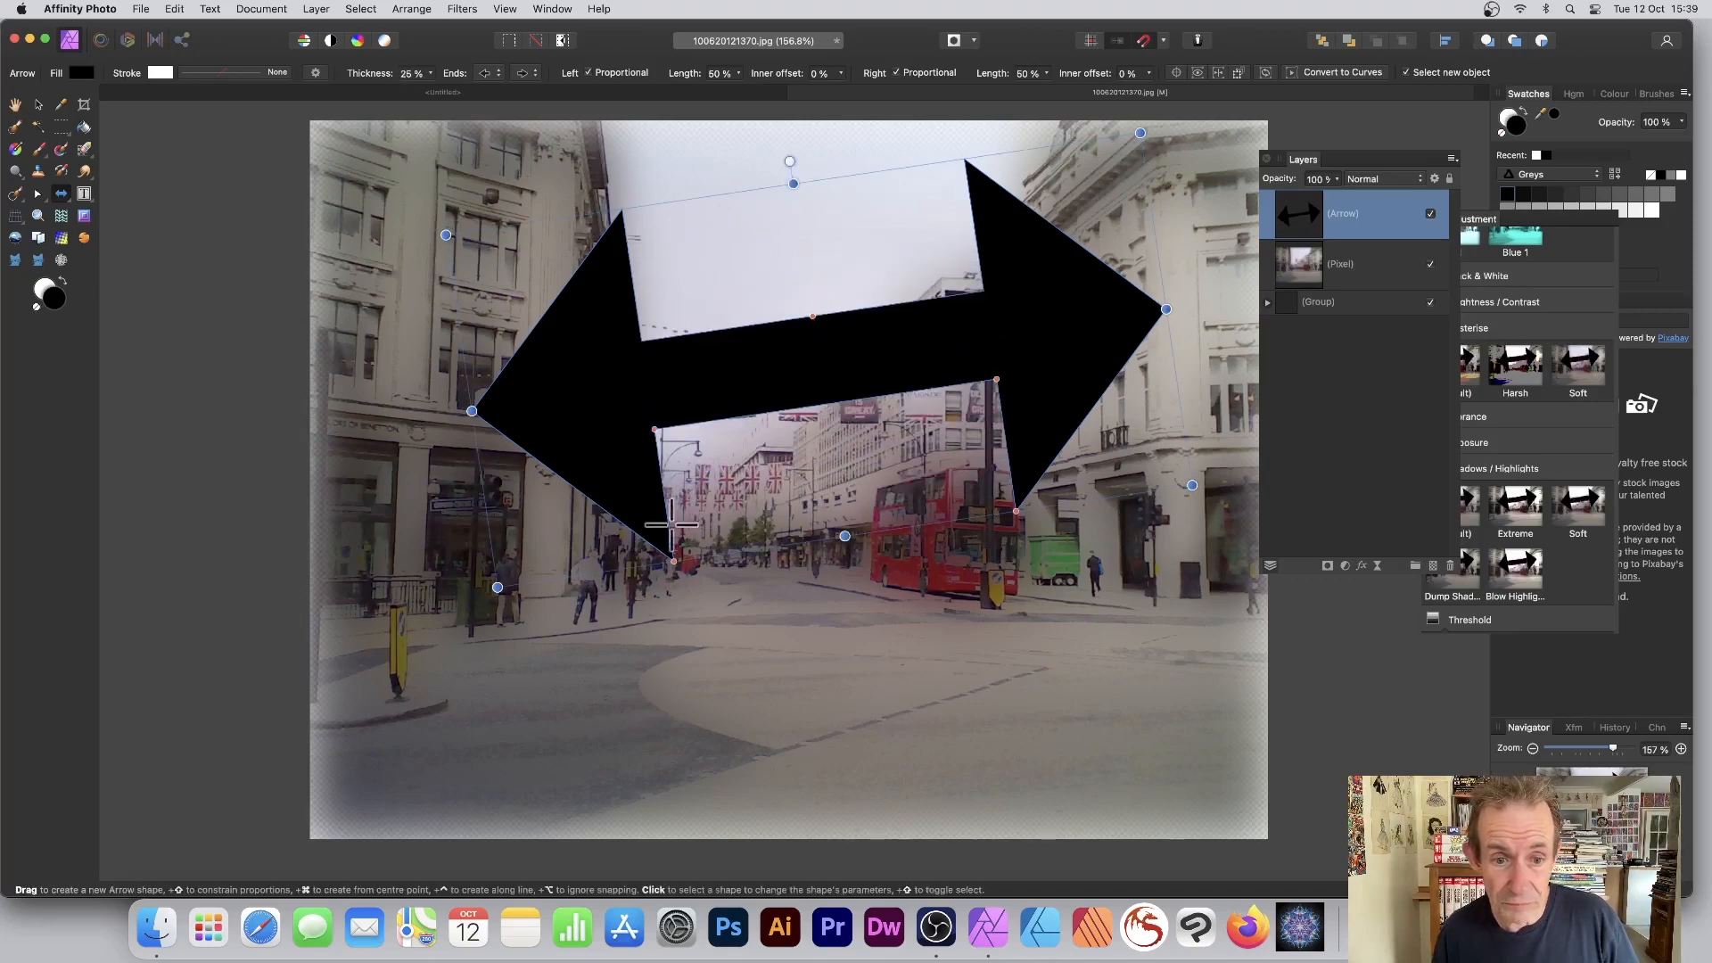
drag(669, 560, 622, 534)
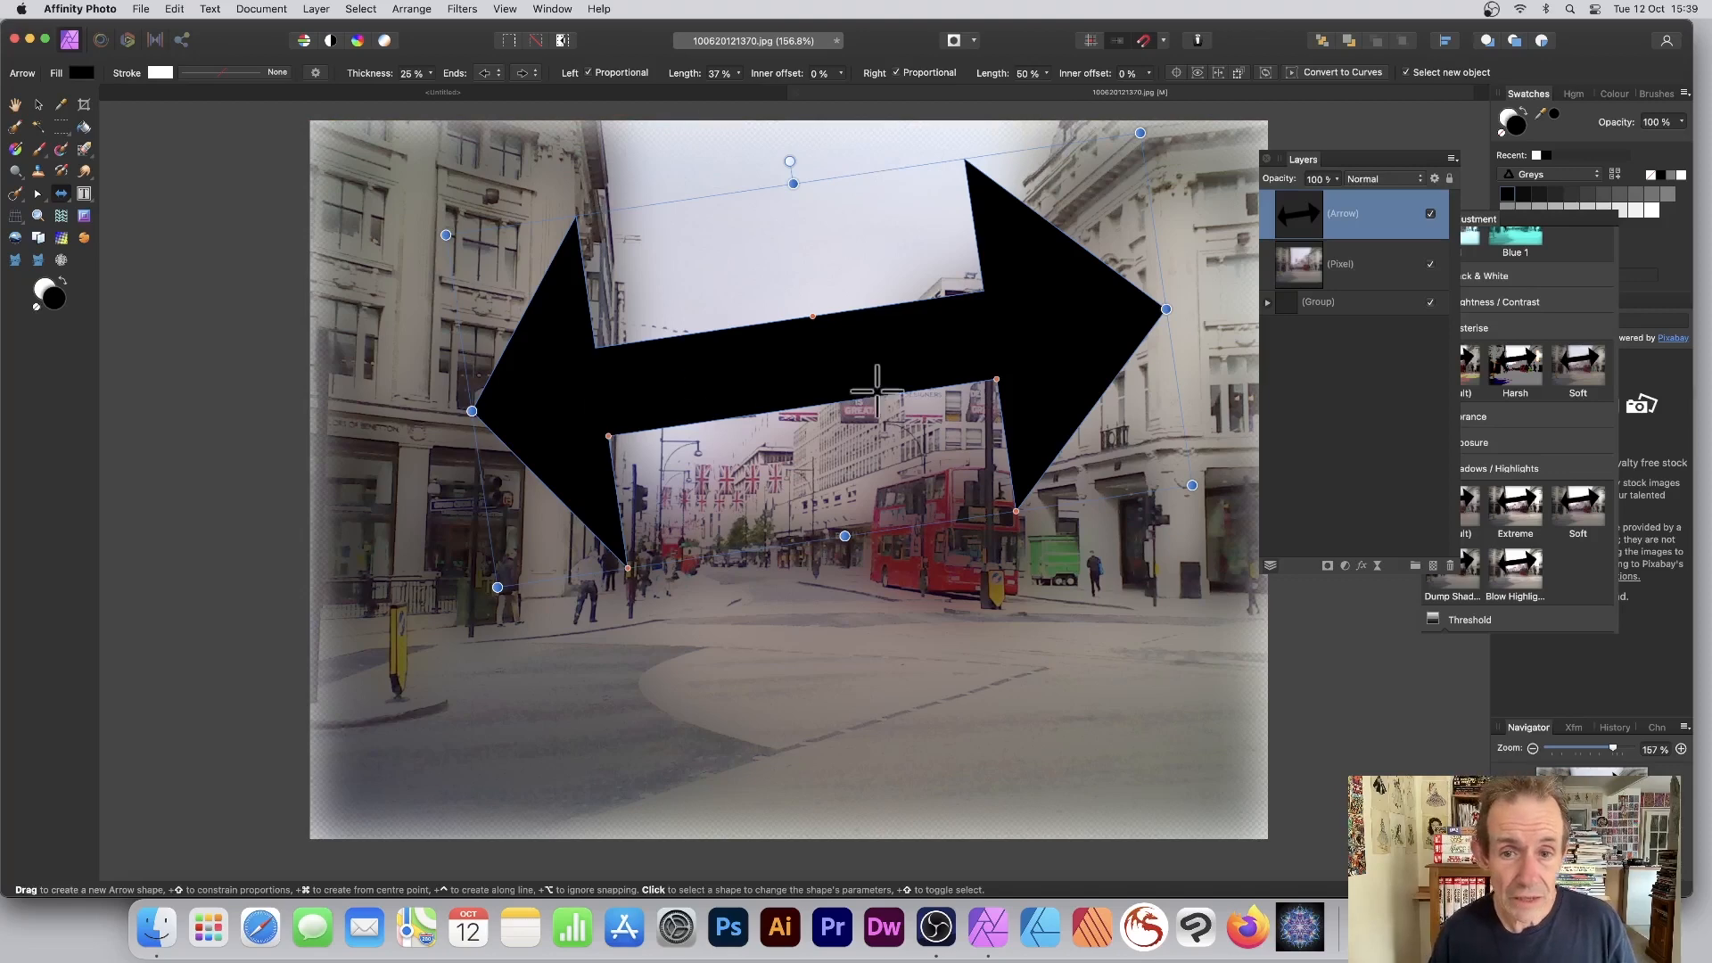
Step: Convert the arrow shape to curves
scroll(268, 334, down, 1)
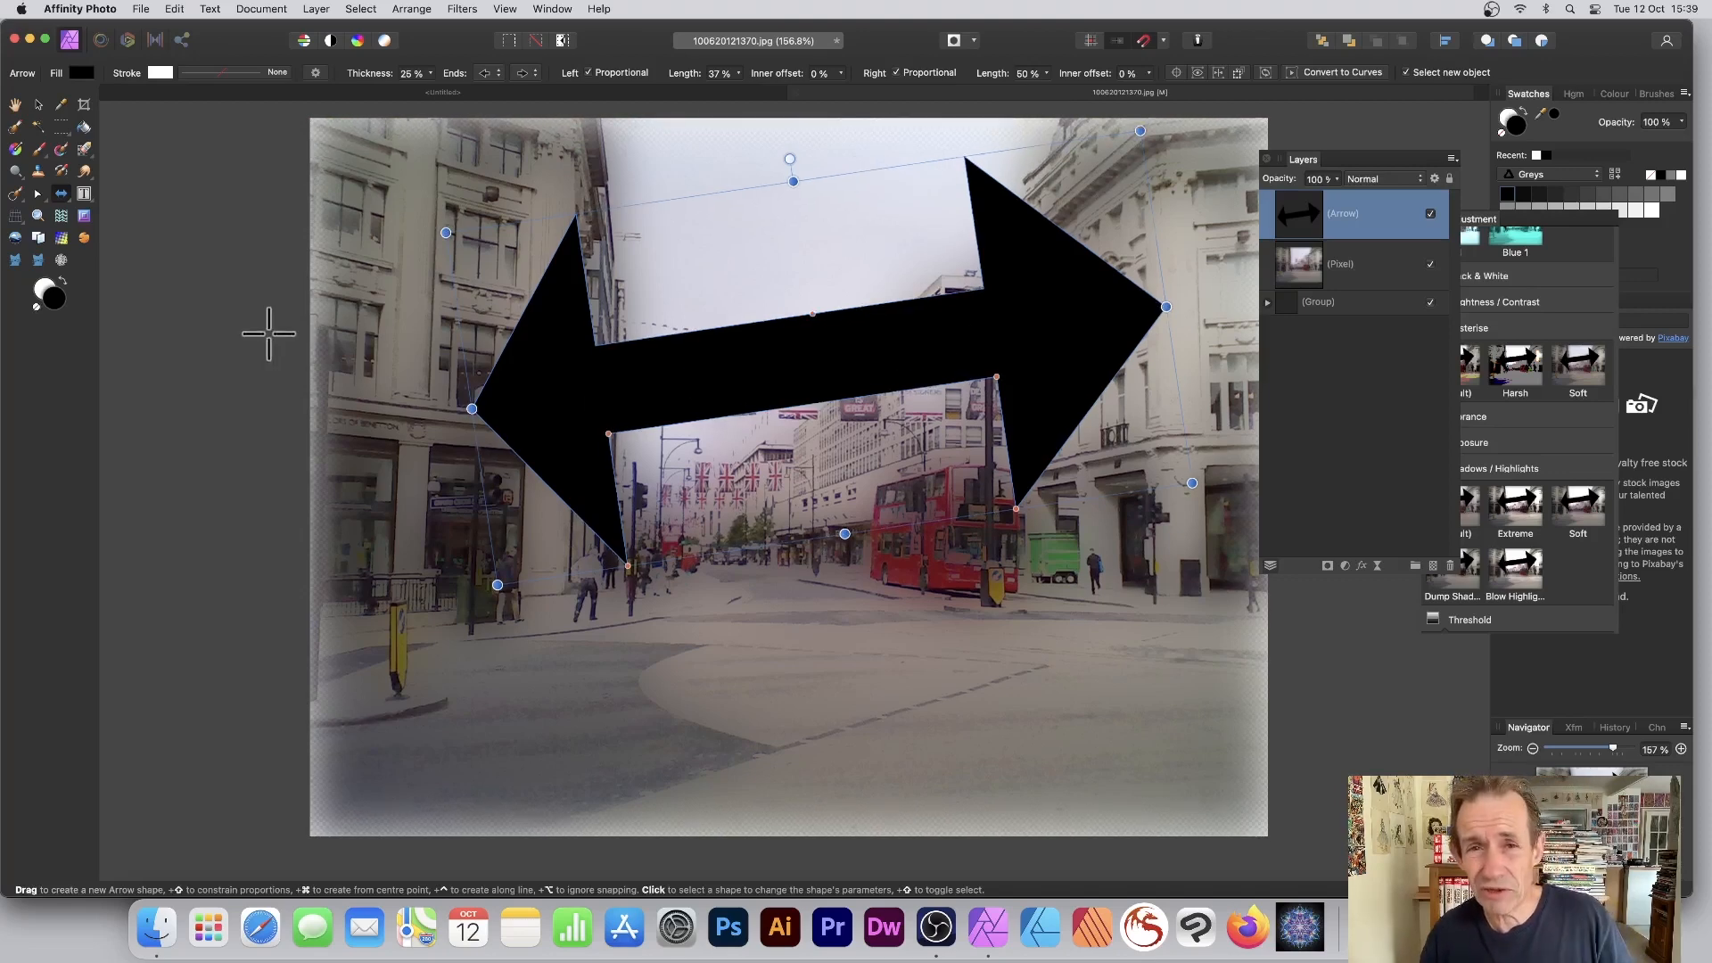
scroll(260, 333, right, 5)
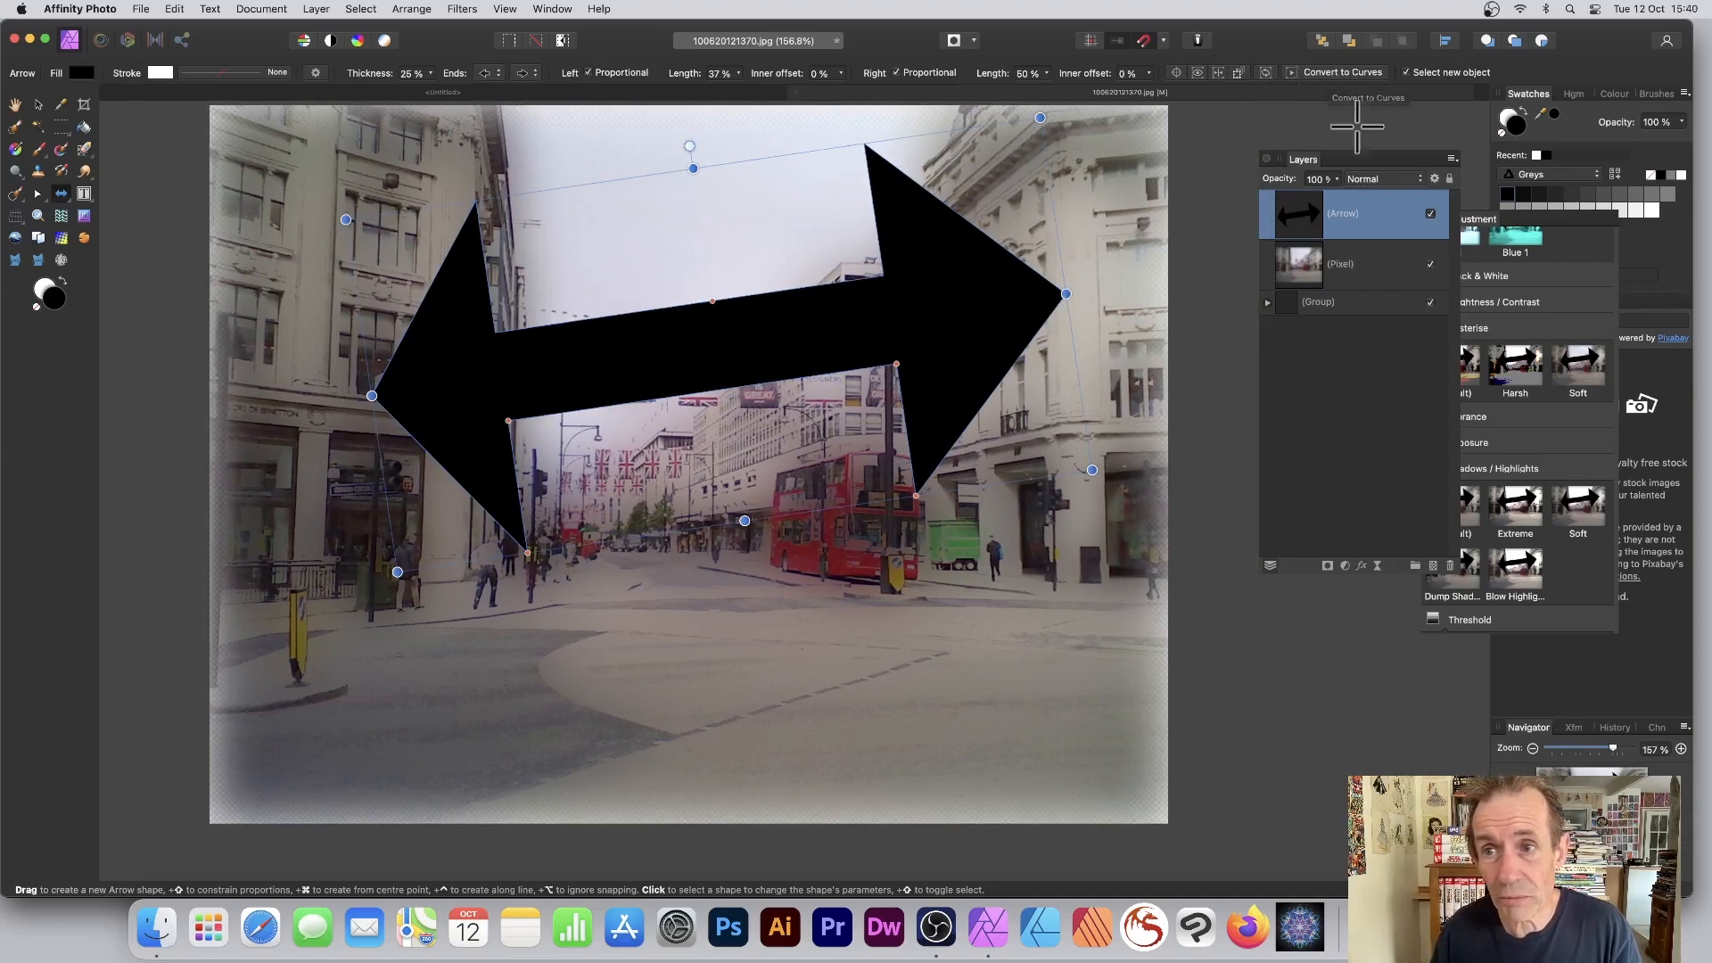
right_click(736, 332)
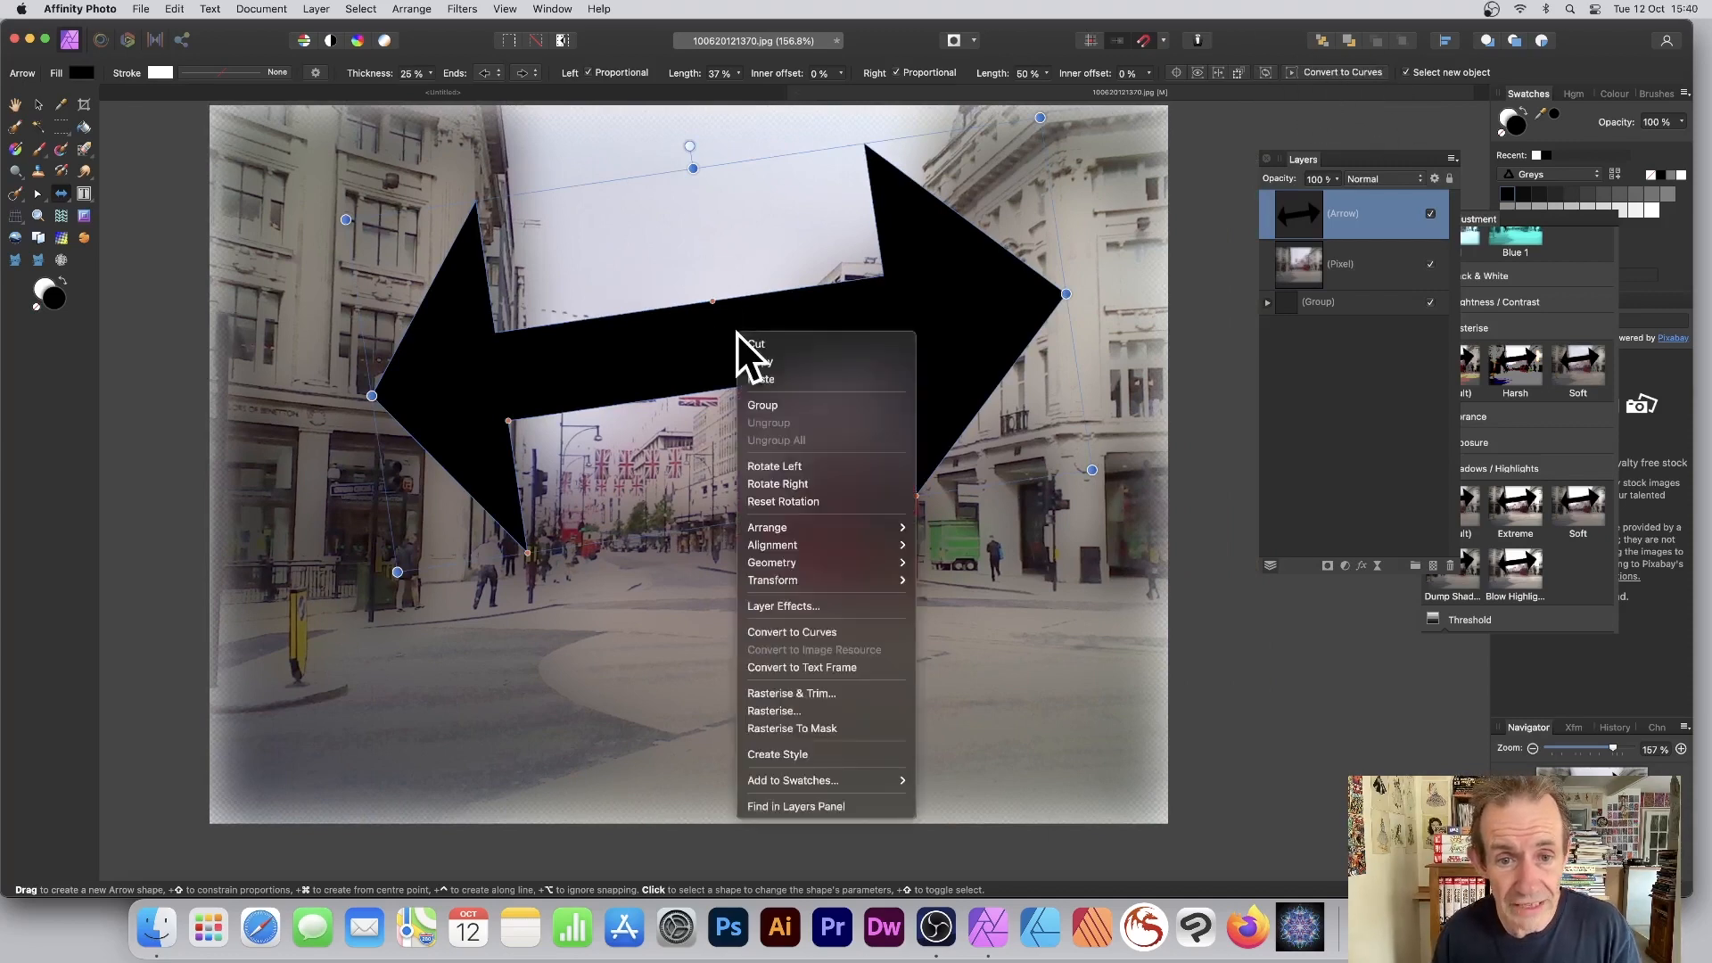
click(839, 633)
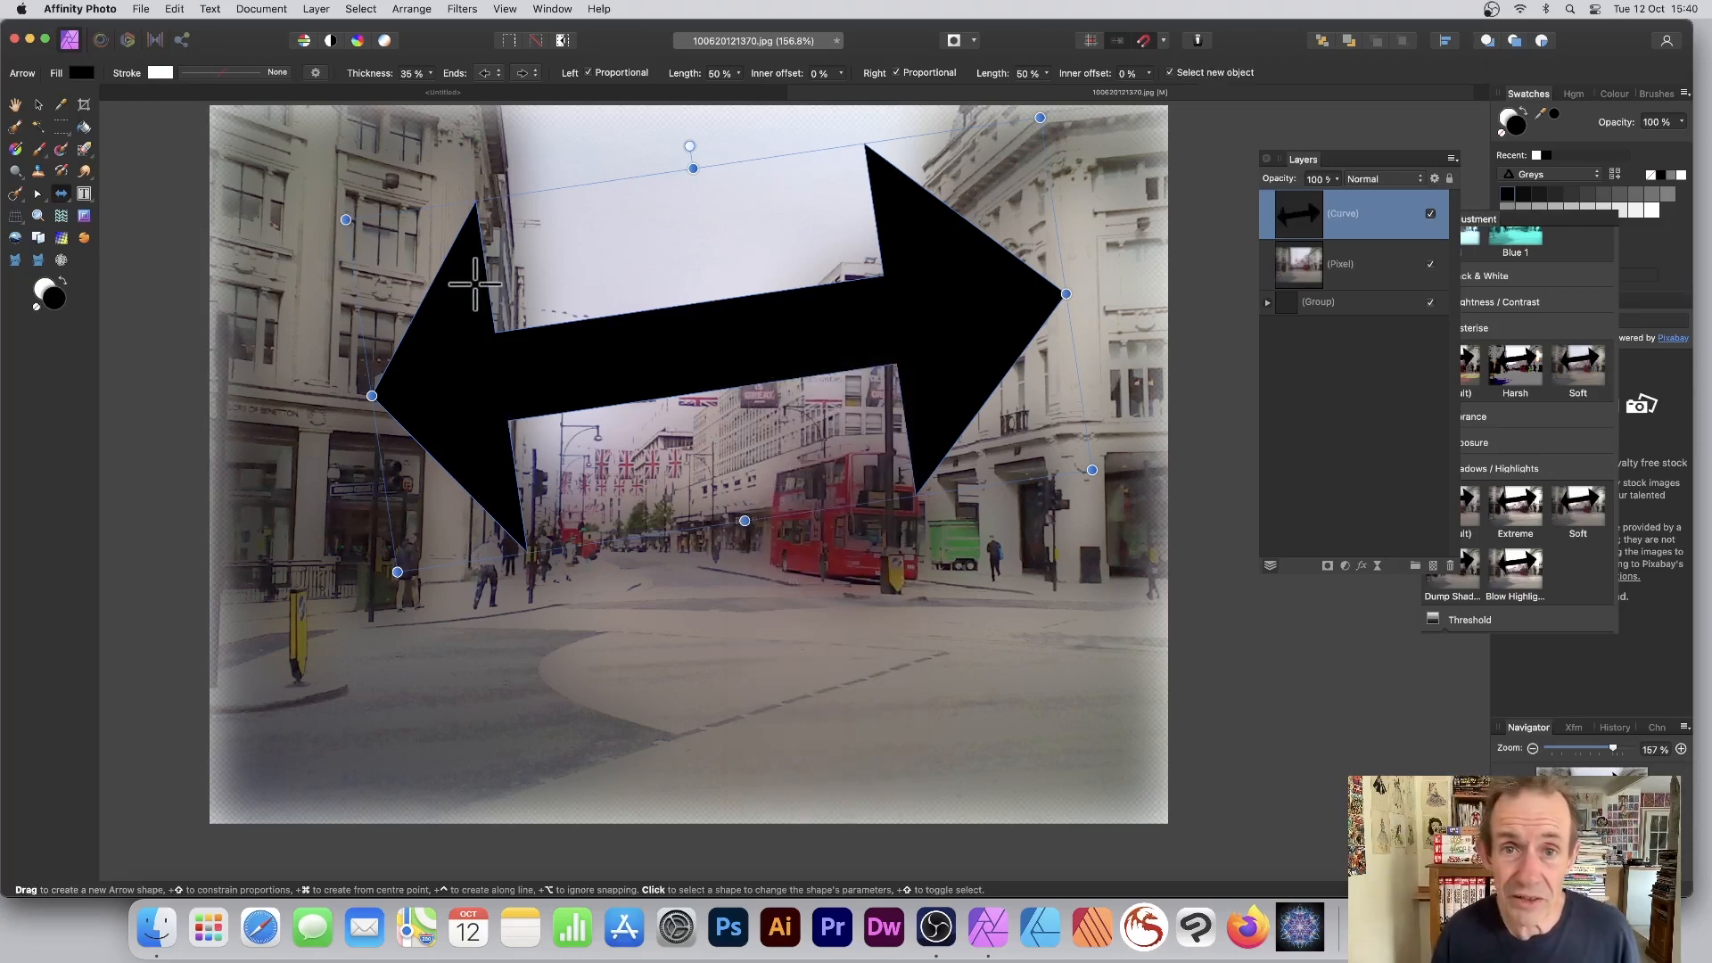
Step: Move the converted arrow slightly down and to the left over the street photo
scroll(475, 283, right, 10)
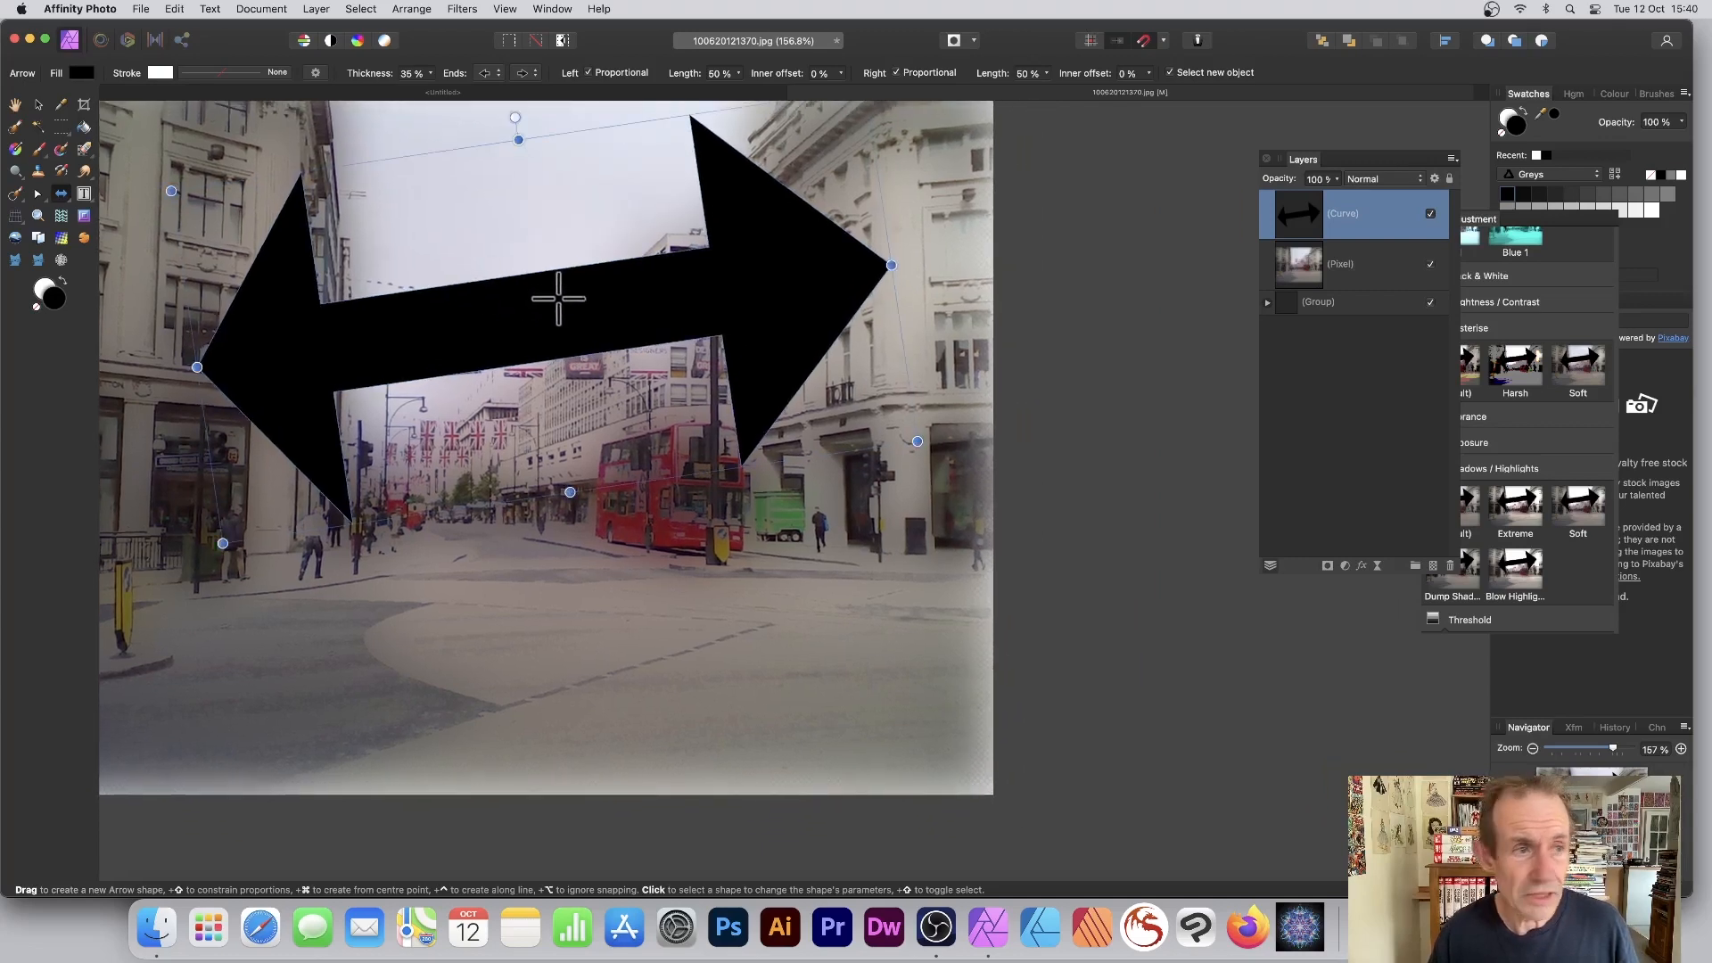
click(15, 104)
drag(139, 146, 304, 195)
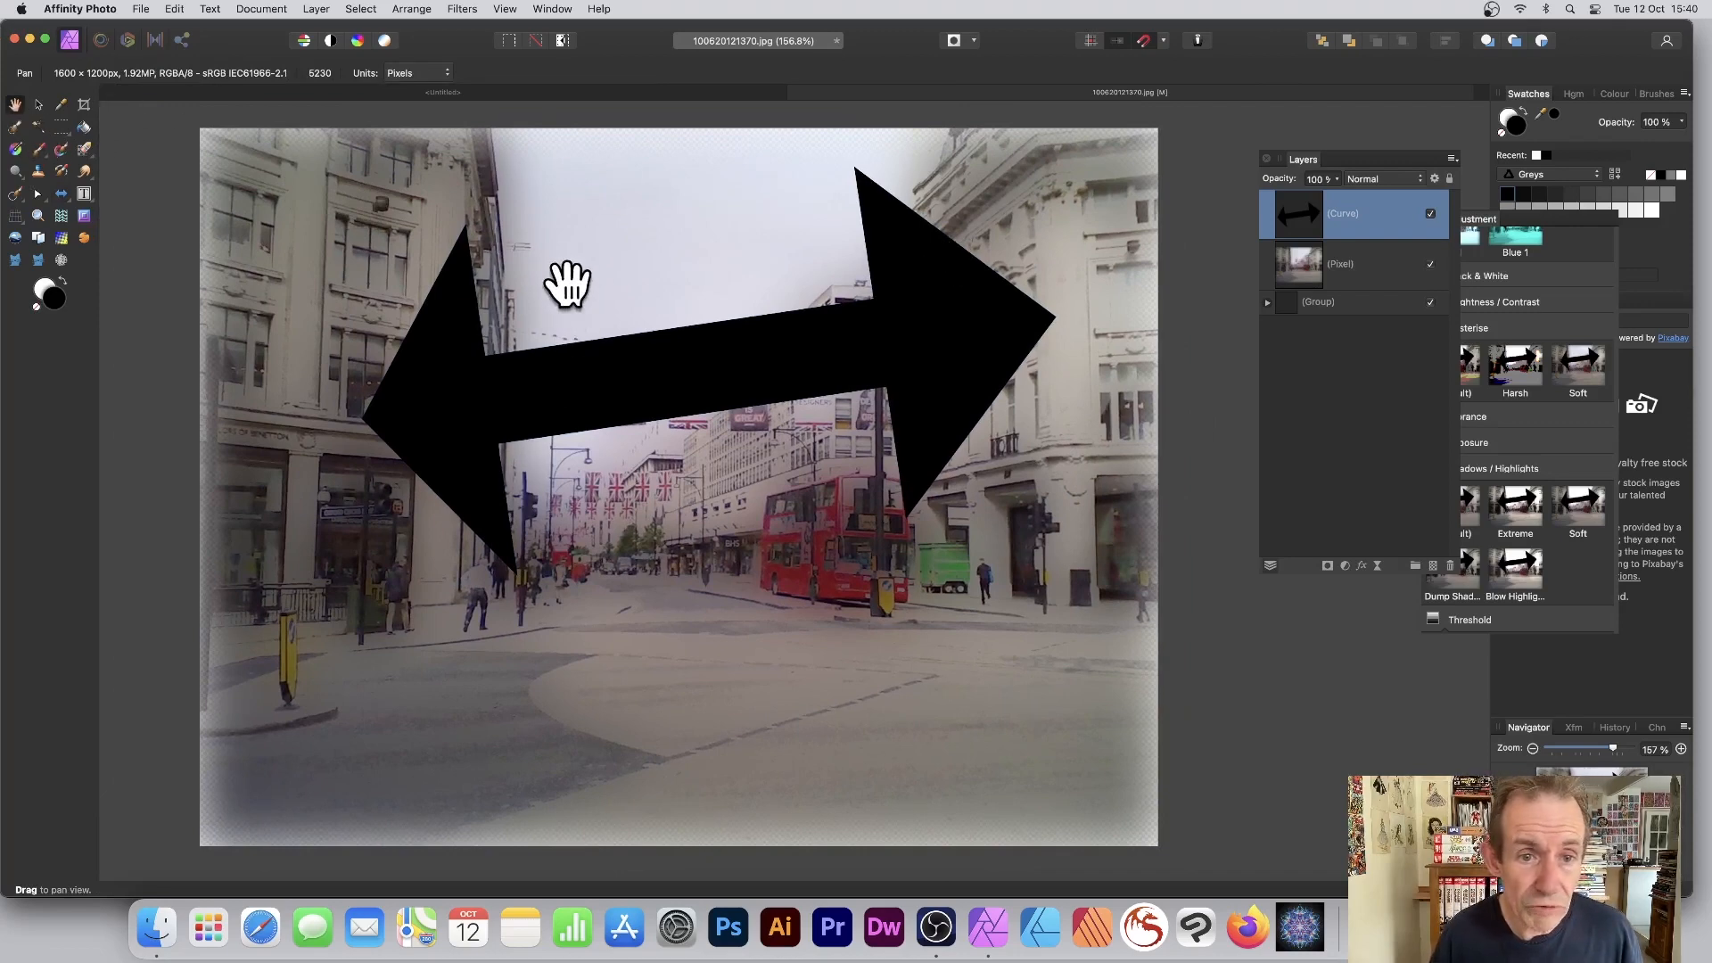
drag(567, 284, 759, 281)
click(36, 210)
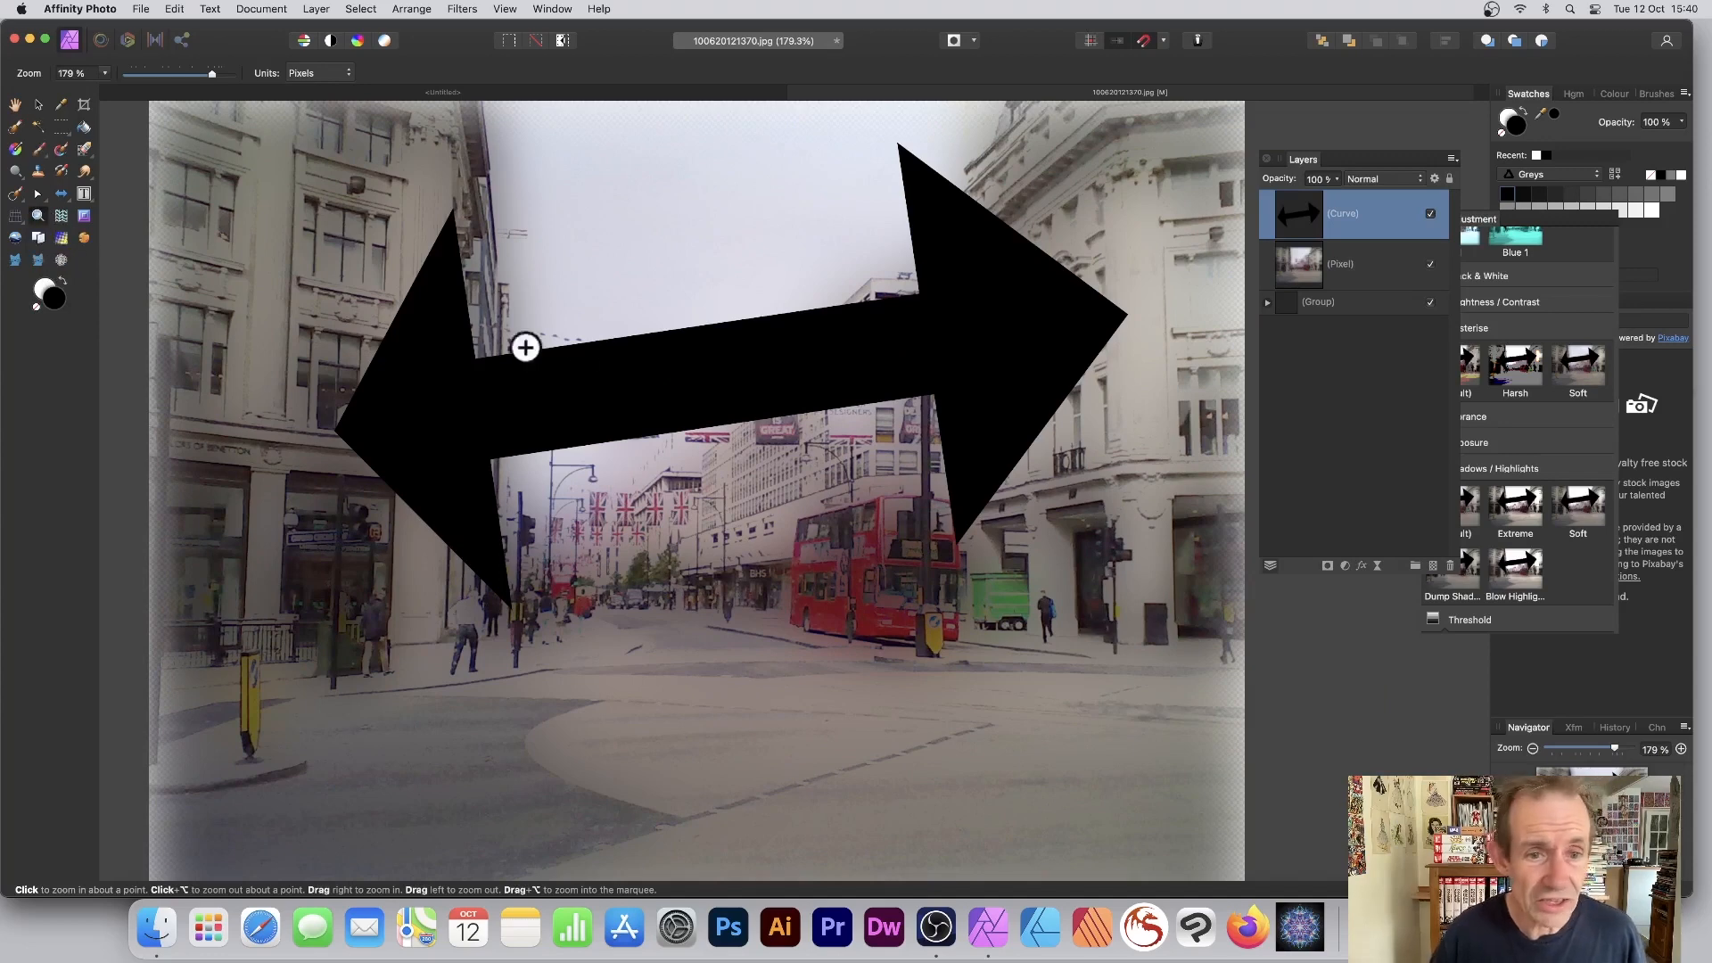
click(37, 106)
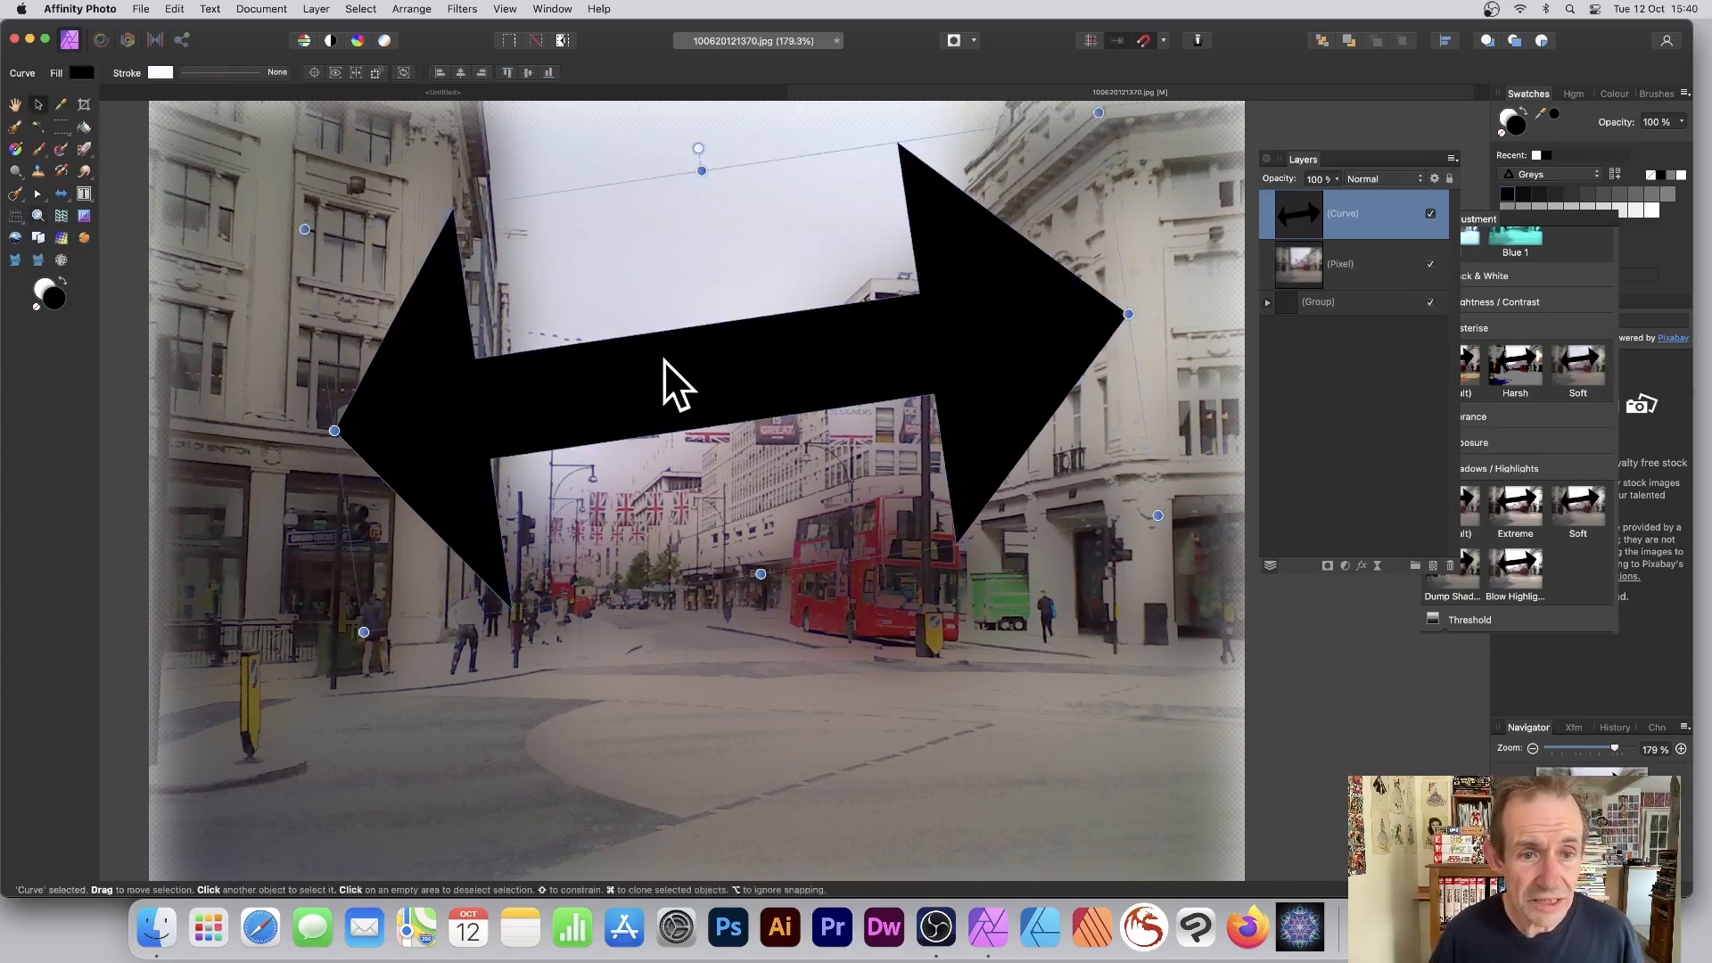
drag(664, 360, 652, 370)
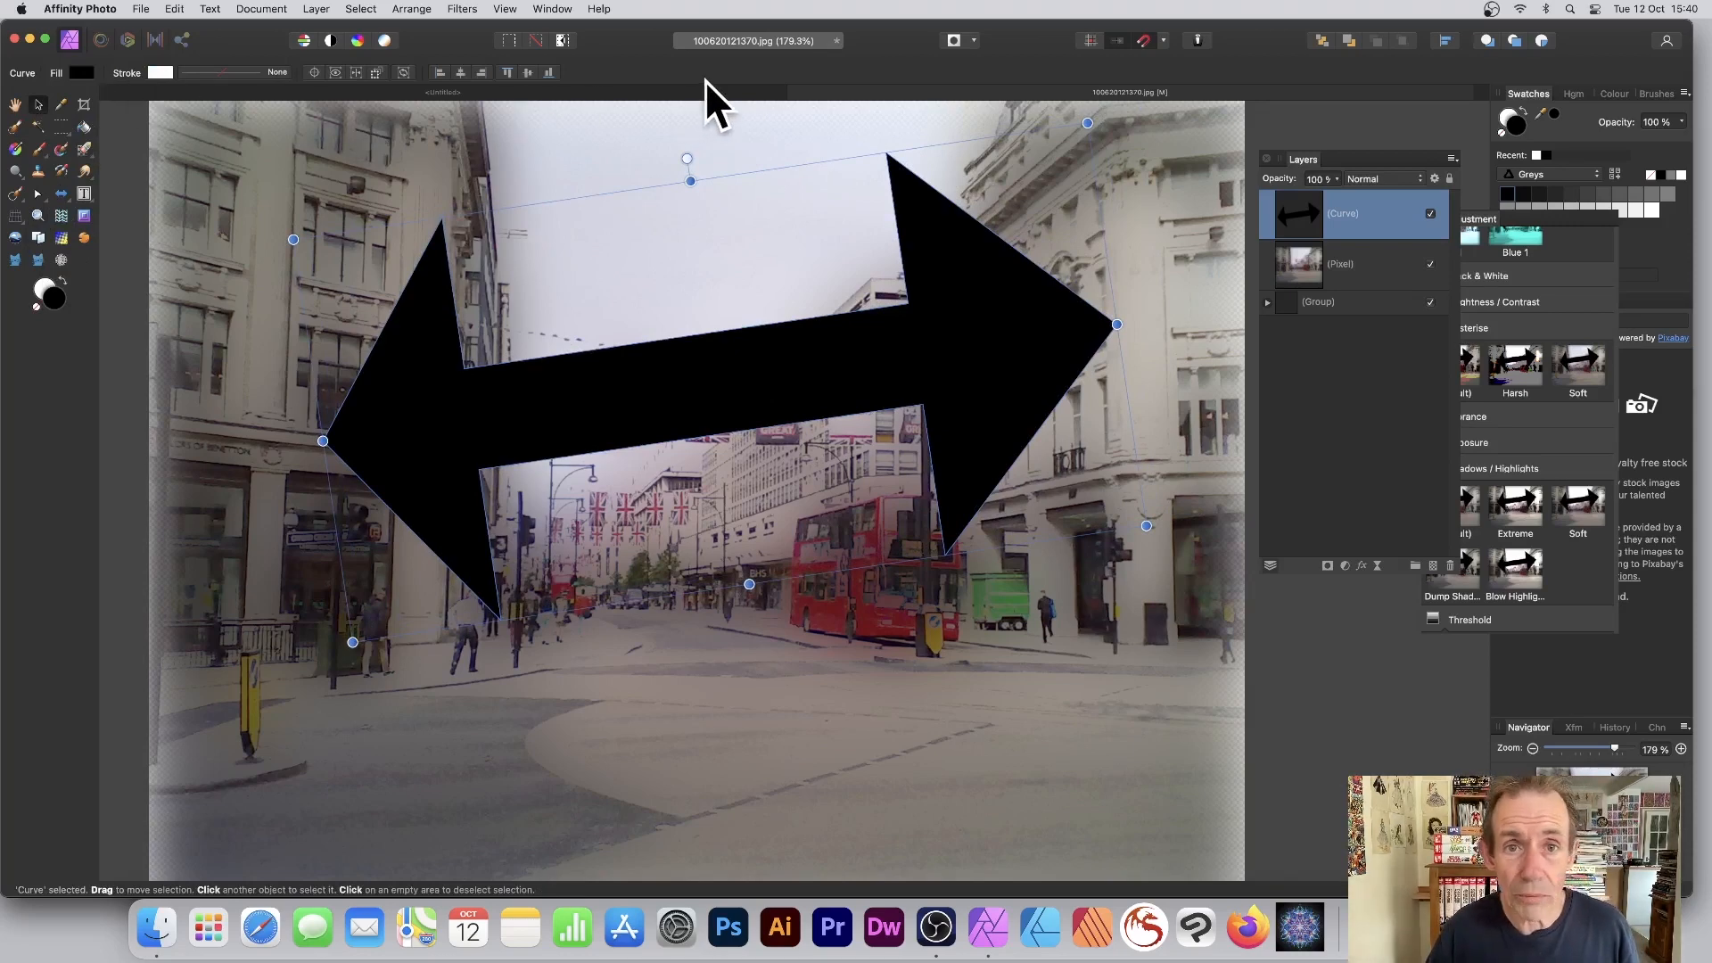
Step: Fill the arrow with red (H 0, S 100, L 48) and give it a black 7 pt stroke
click(80, 72)
drag(184, 157, 227, 184)
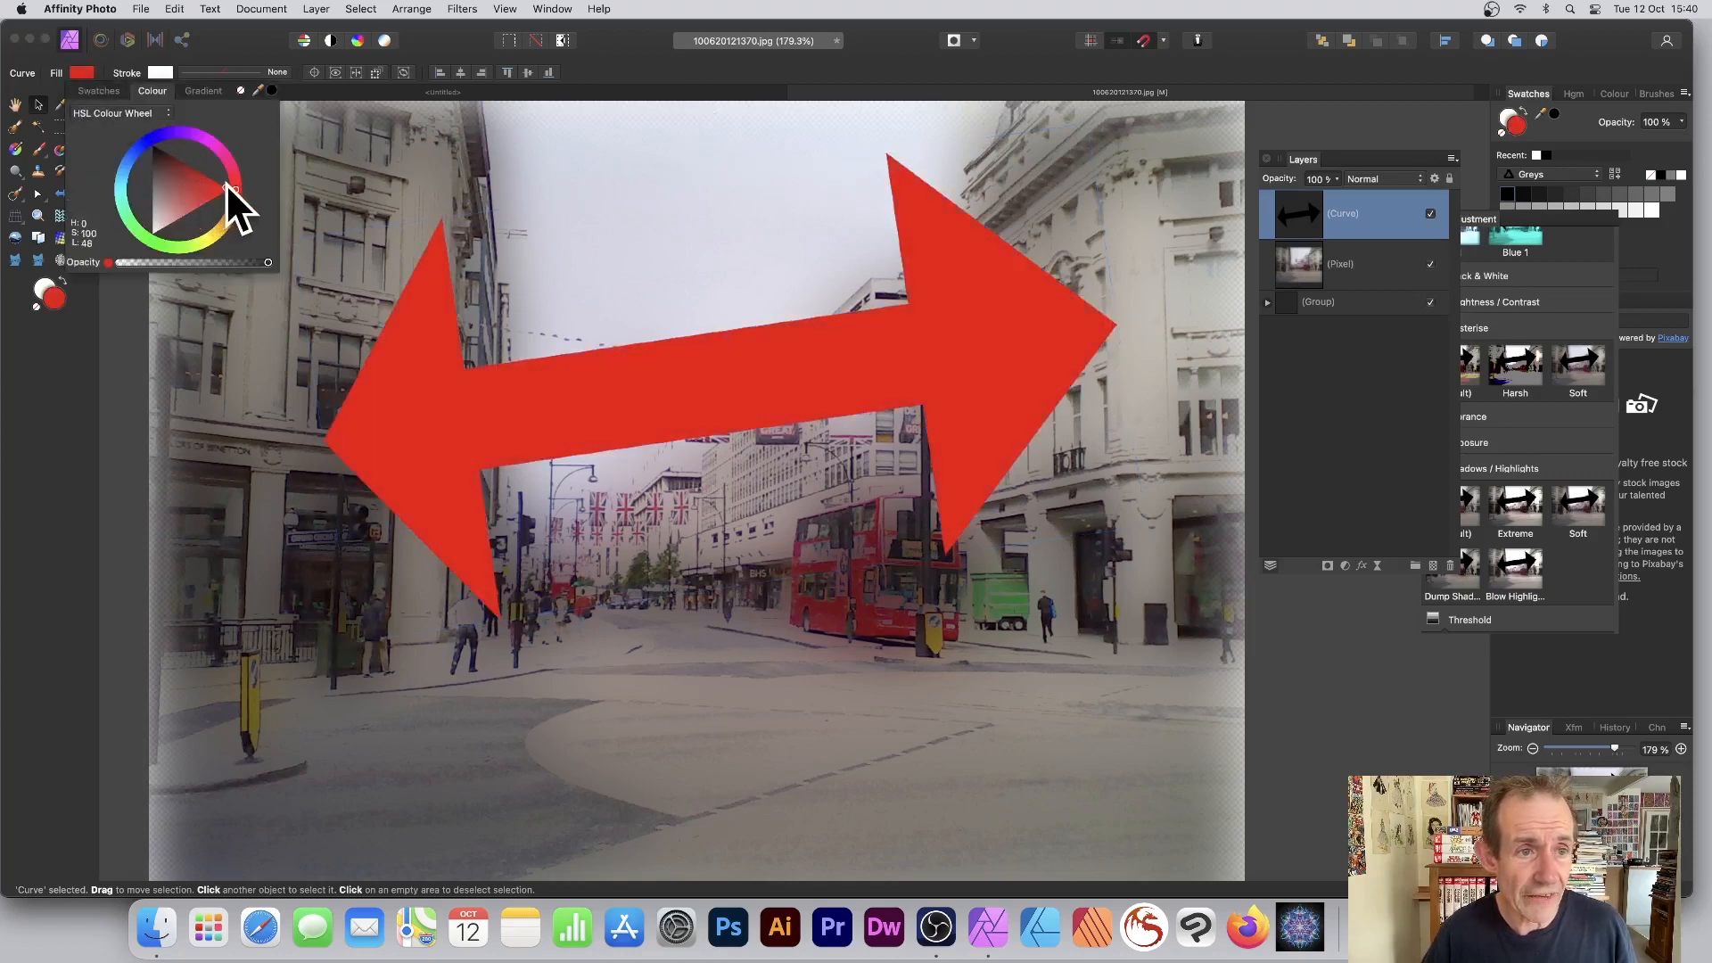
click(160, 71)
drag(255, 174, 213, 123)
click(265, 72)
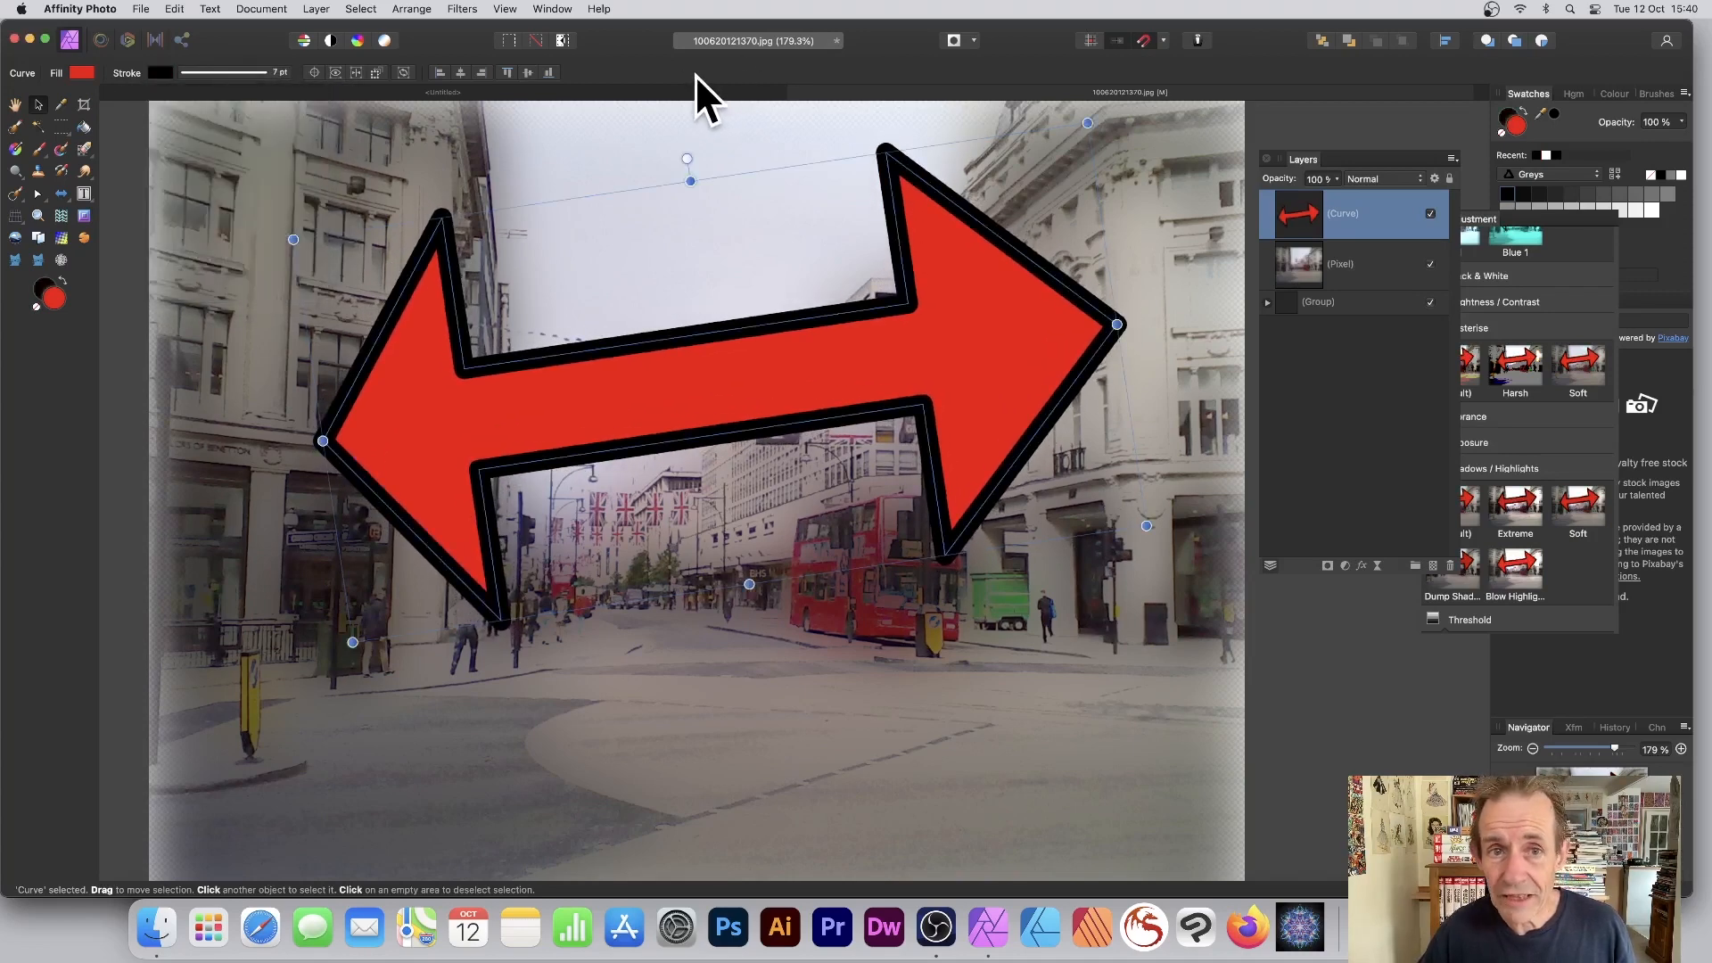
Step: With the Node tool, pull the left head's upper corner up and leftward, and shift the right head's upper corner slightly the same way
click(34, 193)
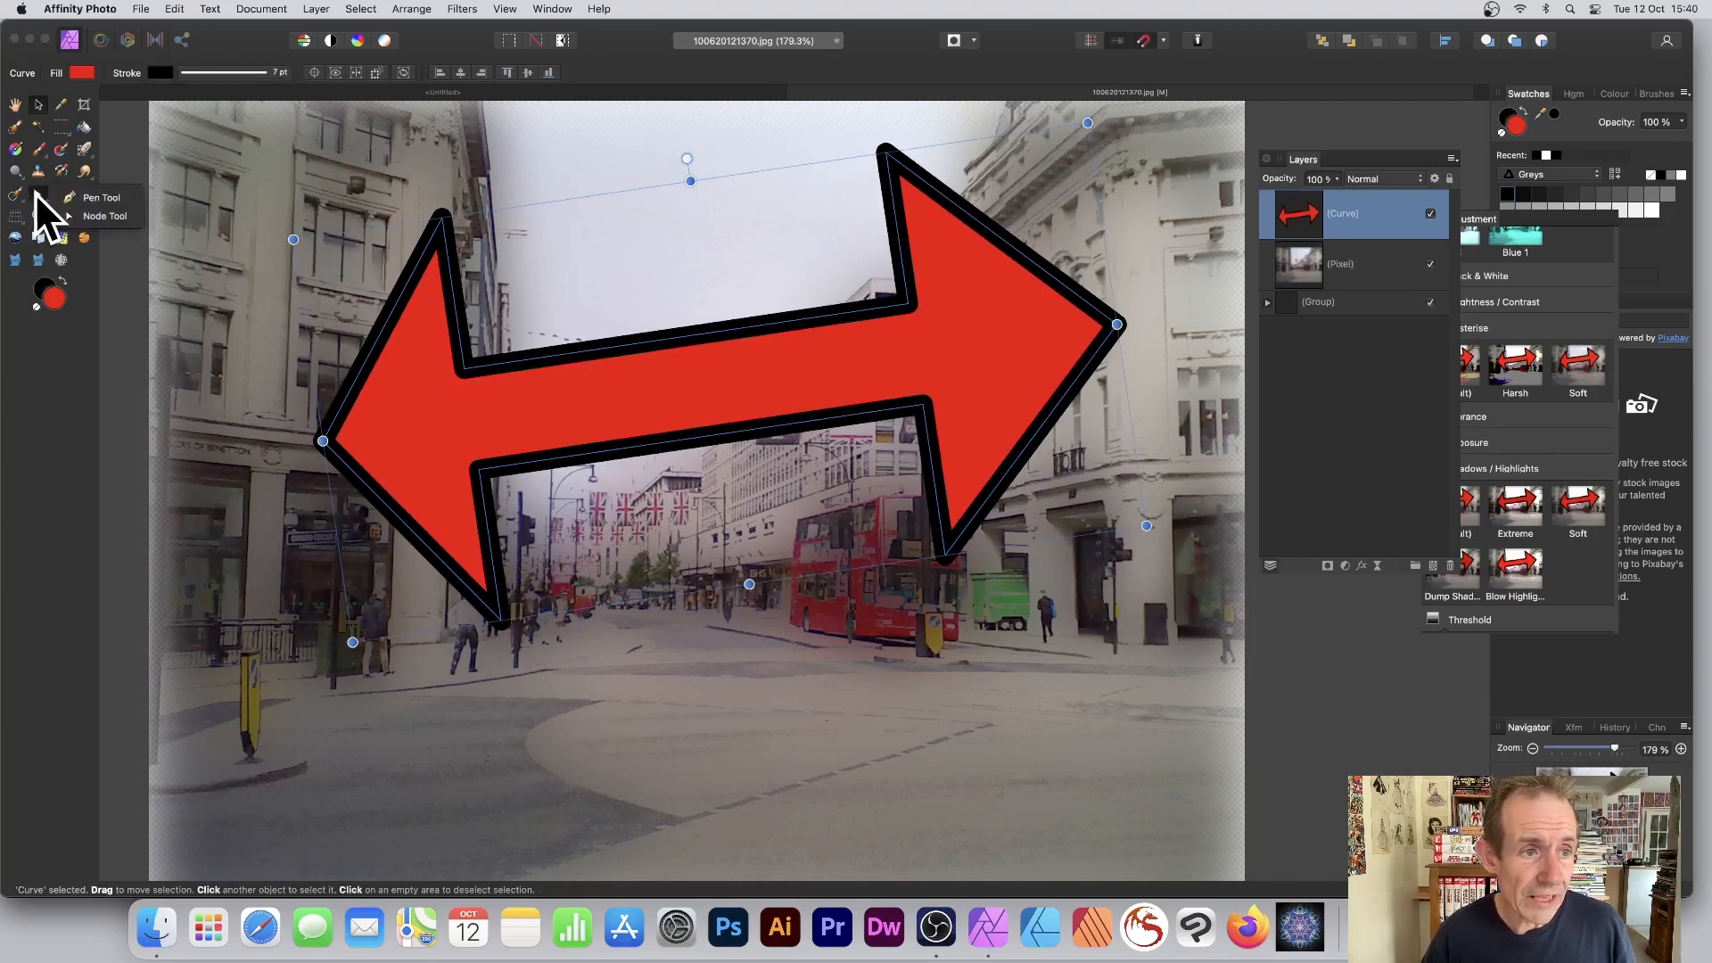
click(109, 217)
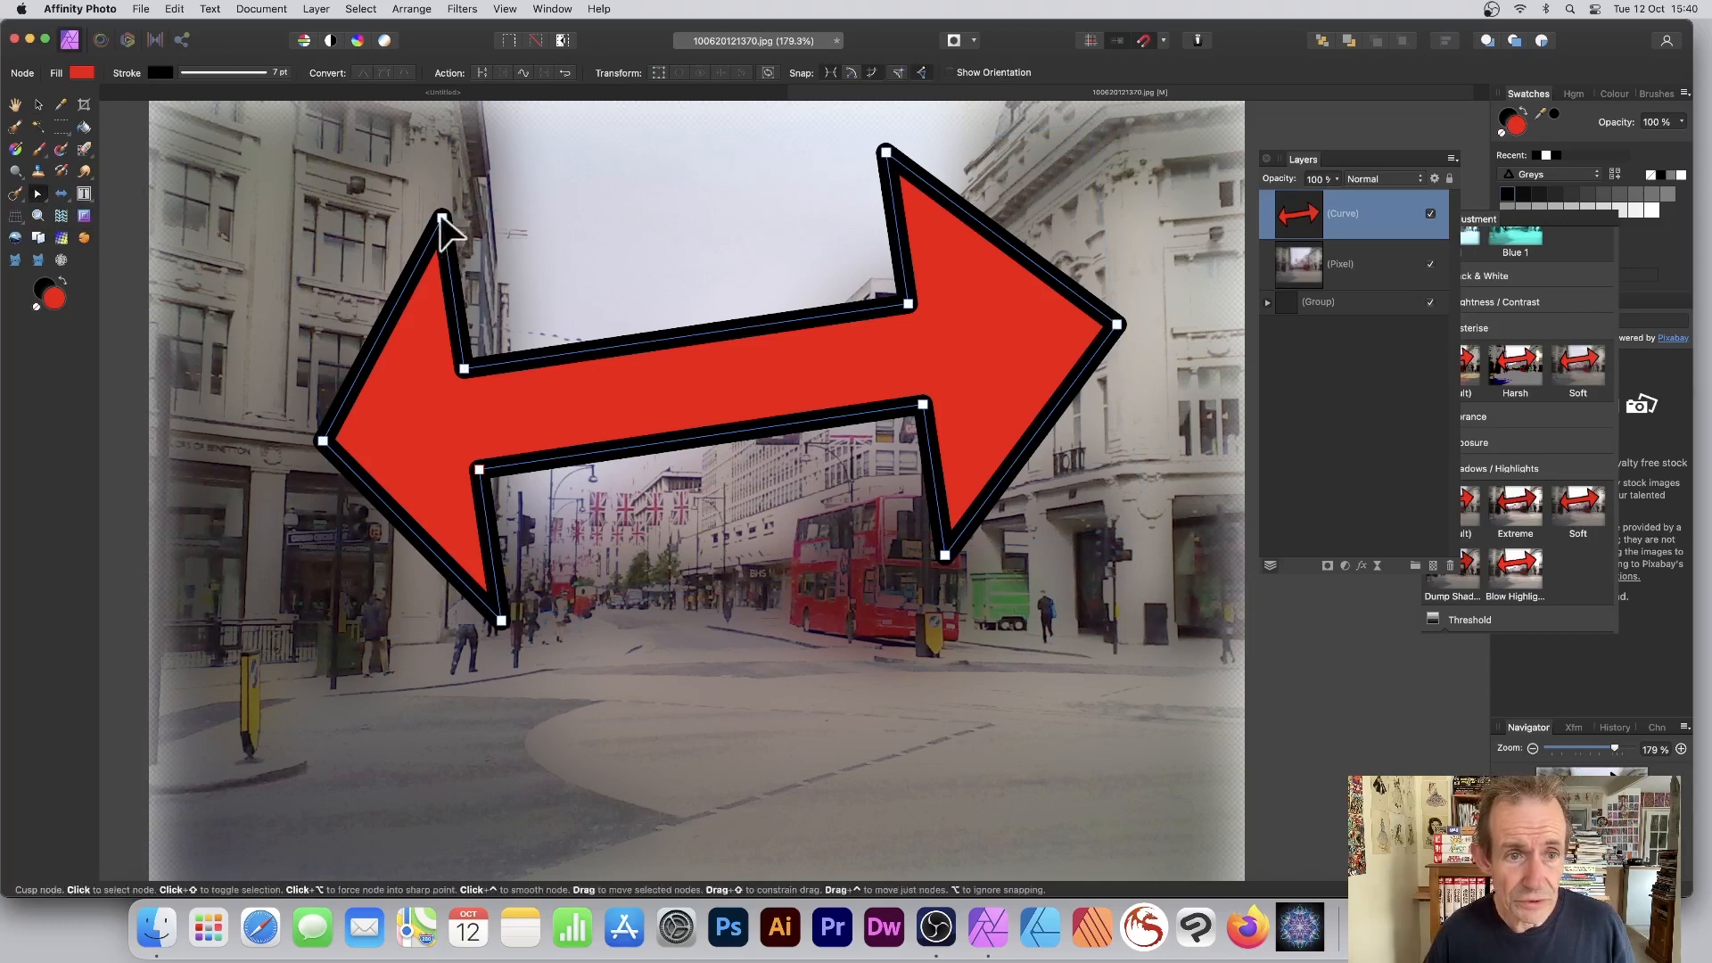
drag(440, 214, 406, 171)
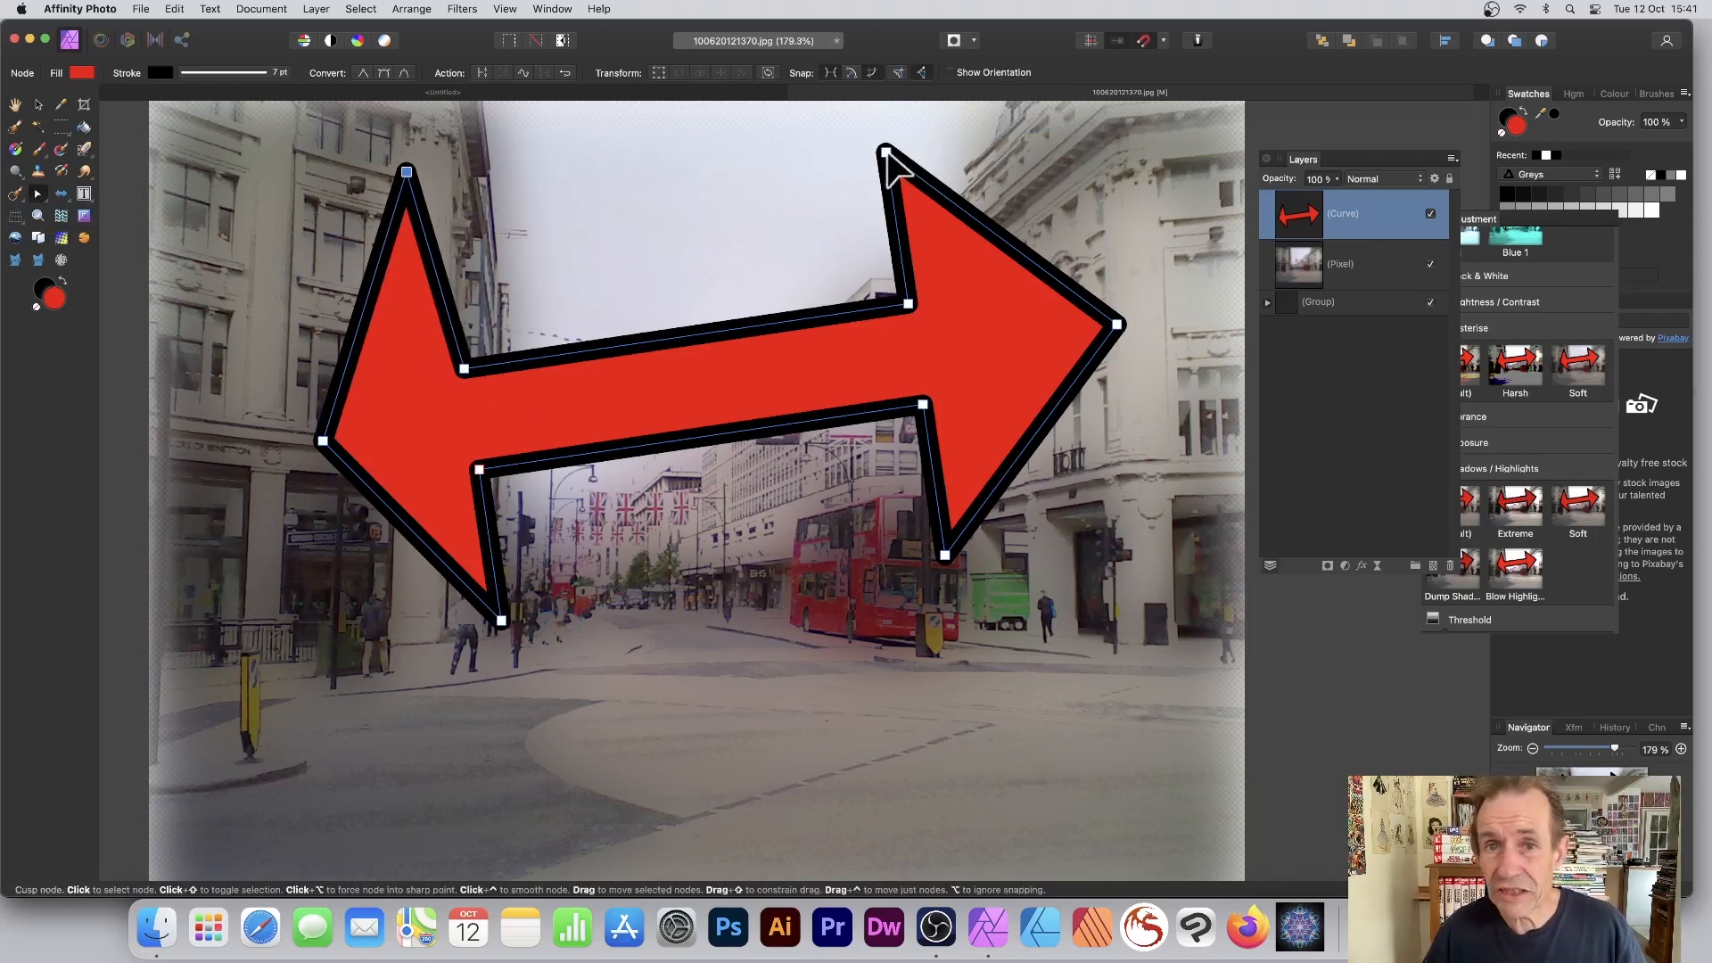
mouse_move(886, 152)
mouse_down()
mouse_move(1001, 154)
mouse_move(874, 146)
mouse_up()
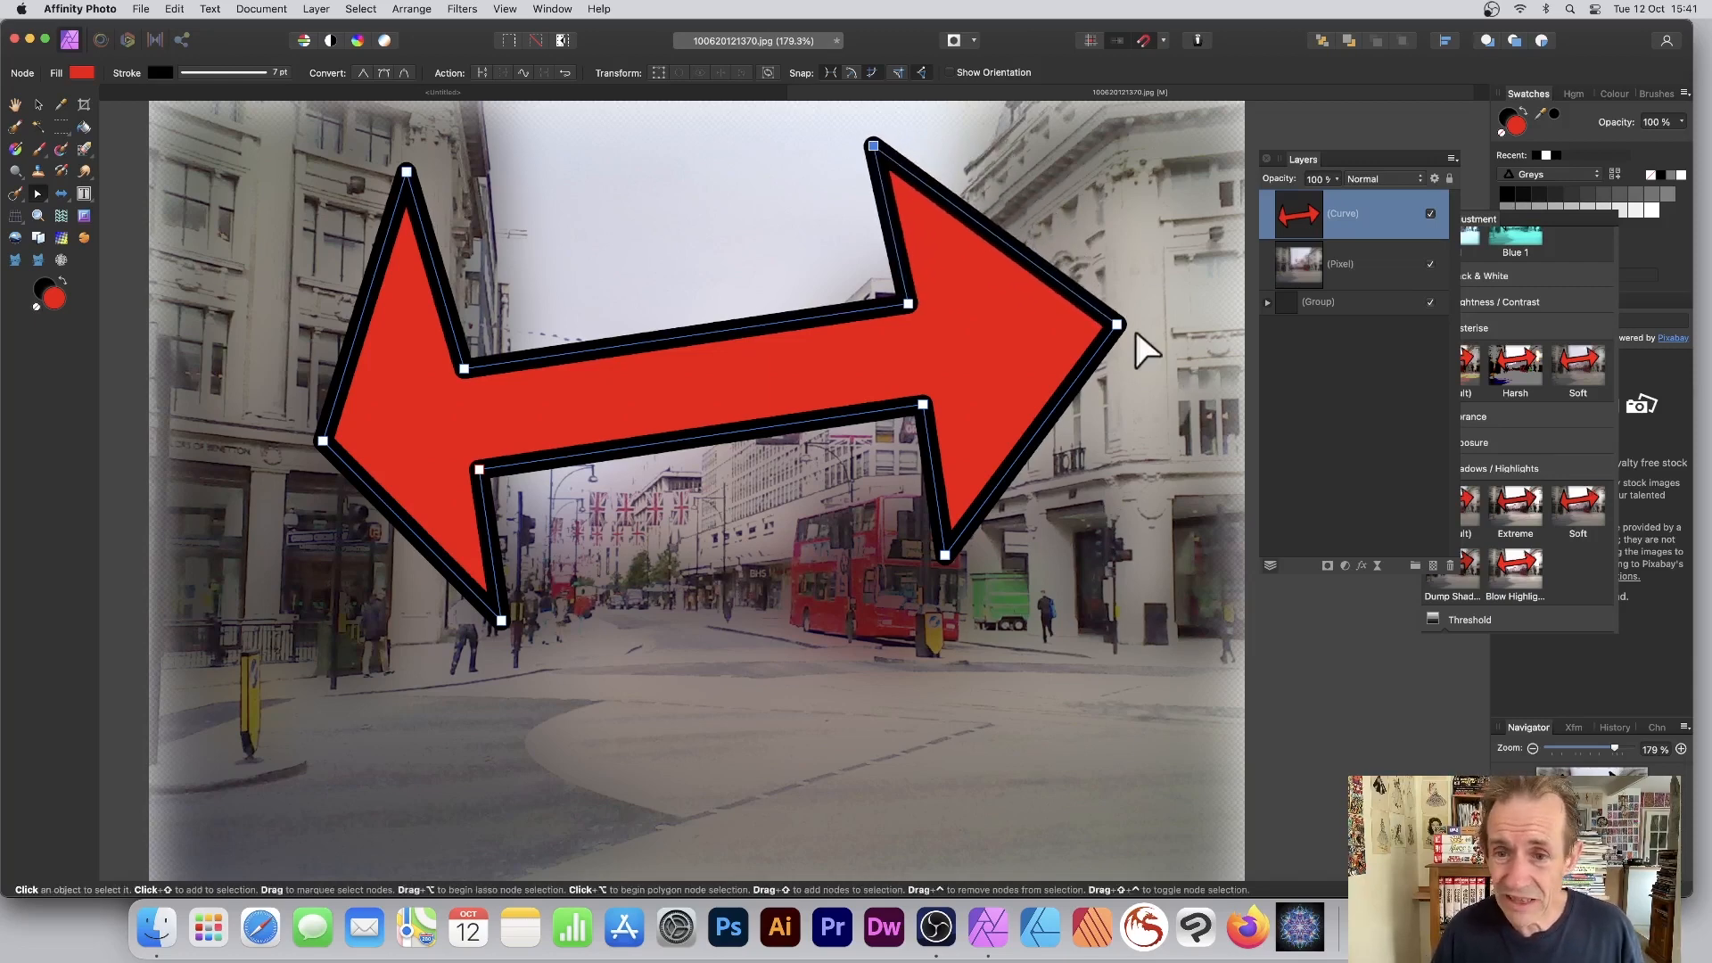
Step: Reshape the red double arrow: extend its right tip up and outward, shift the upper inner corner, and bow both shaft edges outward
drag(1118, 325, 1190, 261)
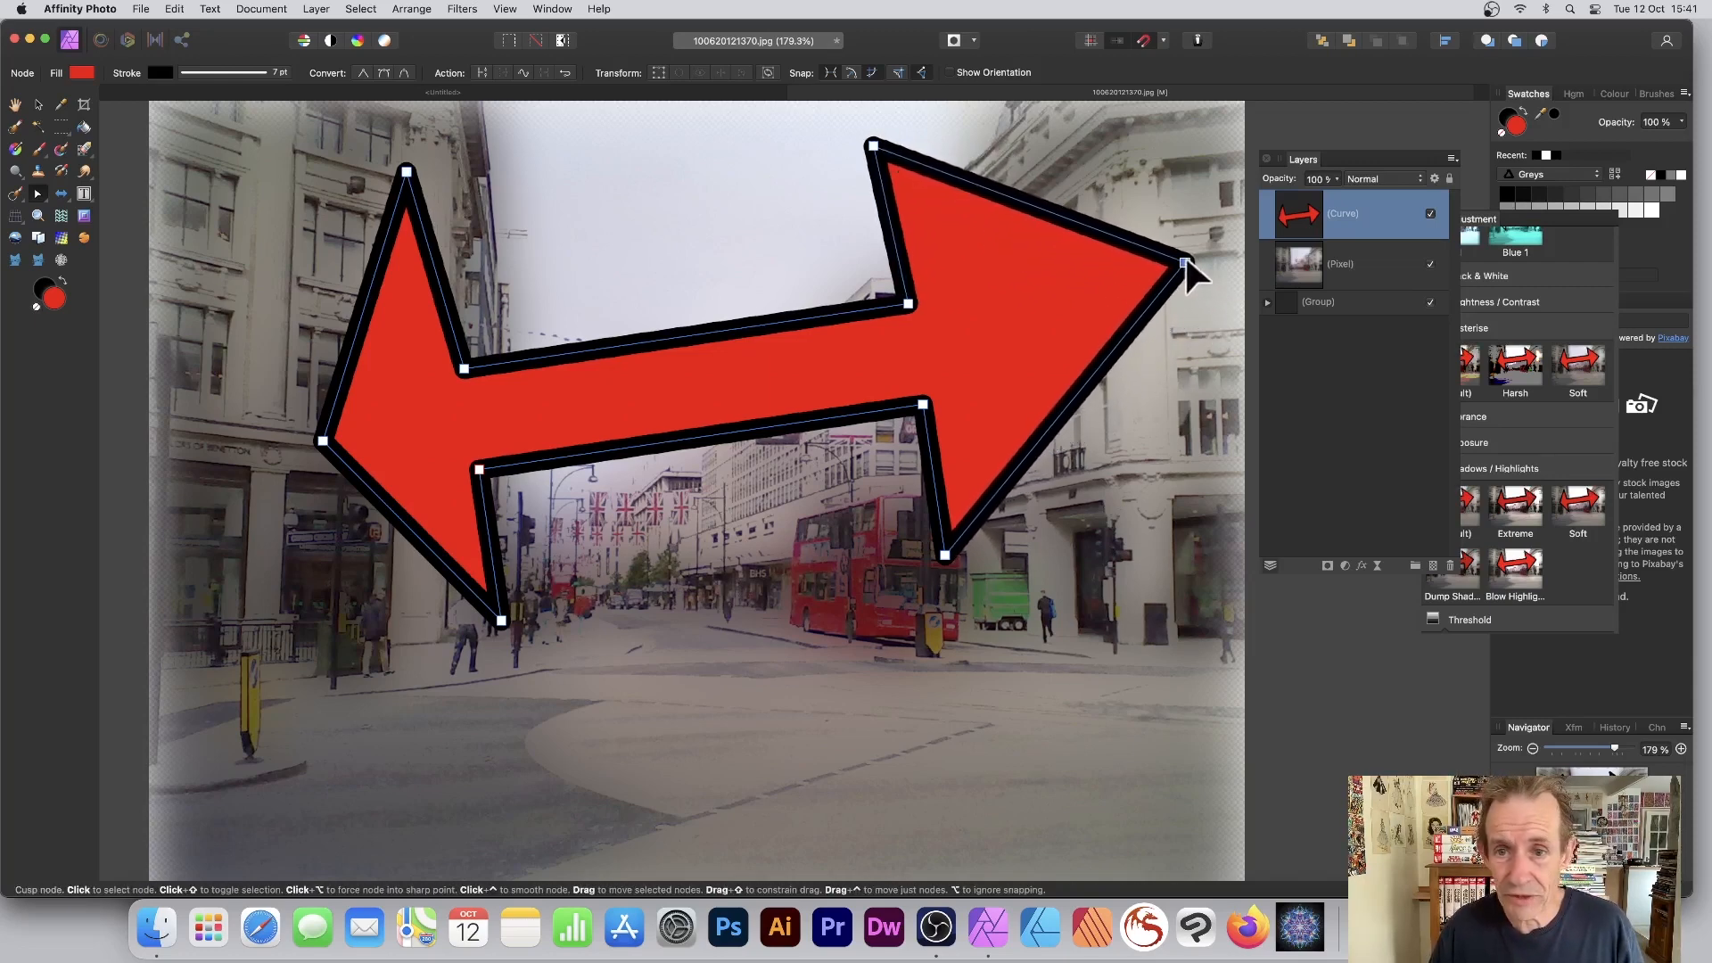
drag(899, 297, 853, 277)
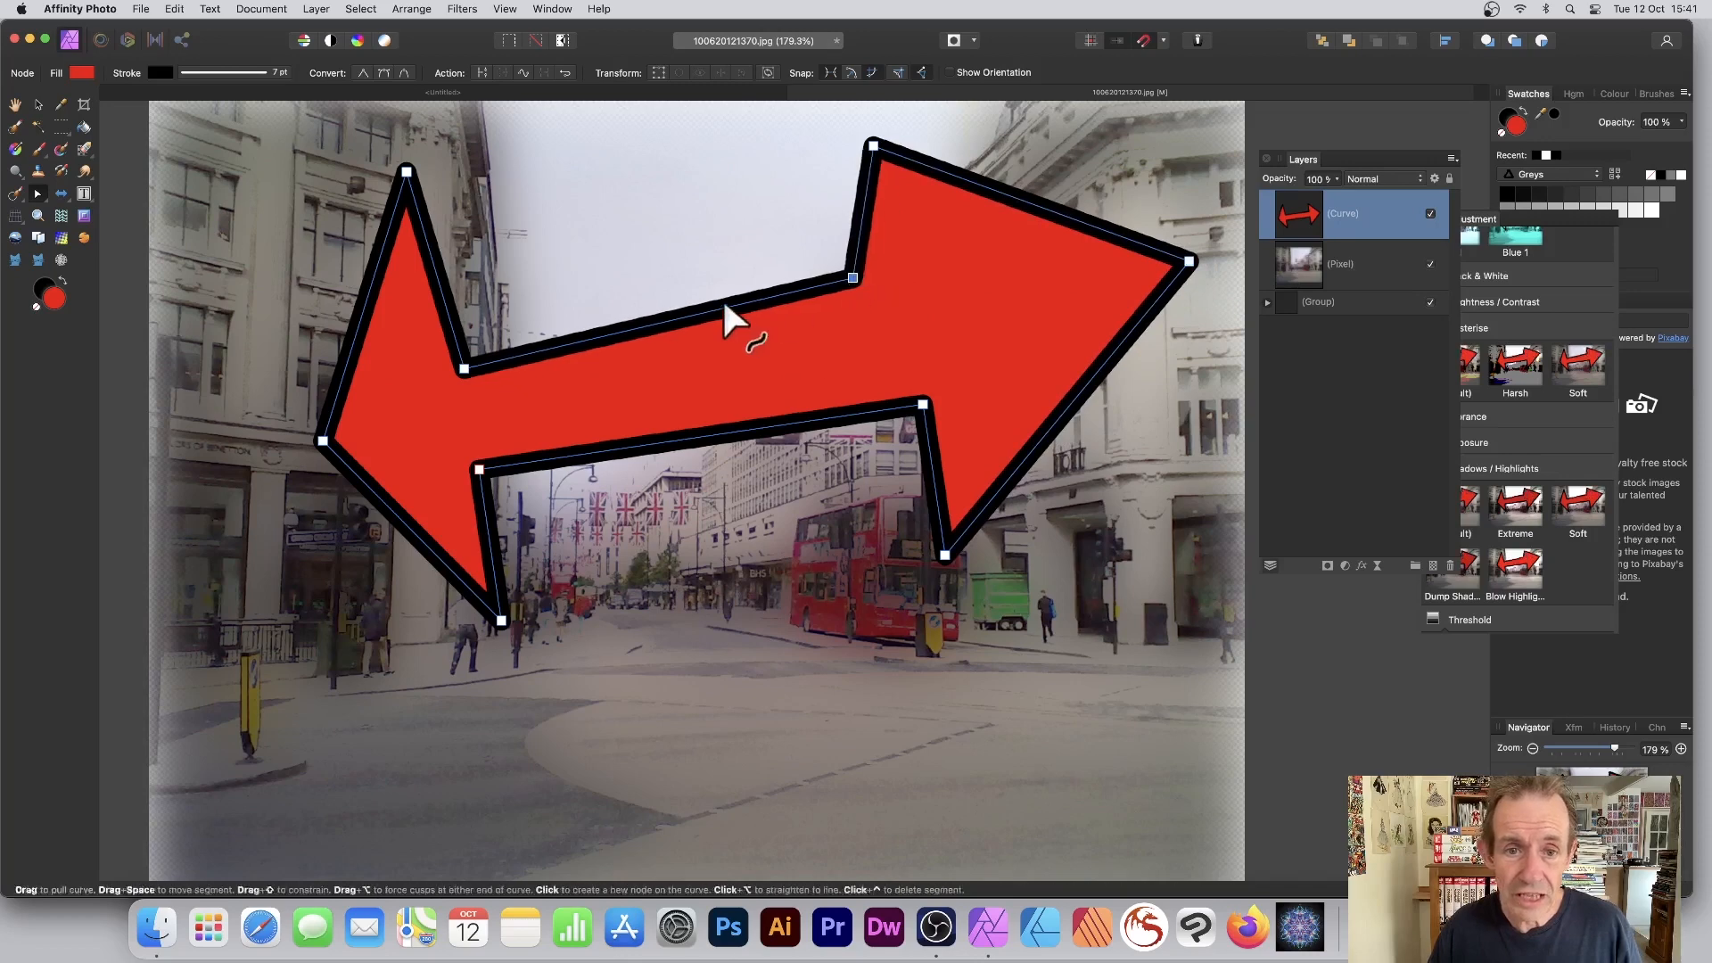
drag(713, 303, 665, 207)
drag(735, 422, 718, 566)
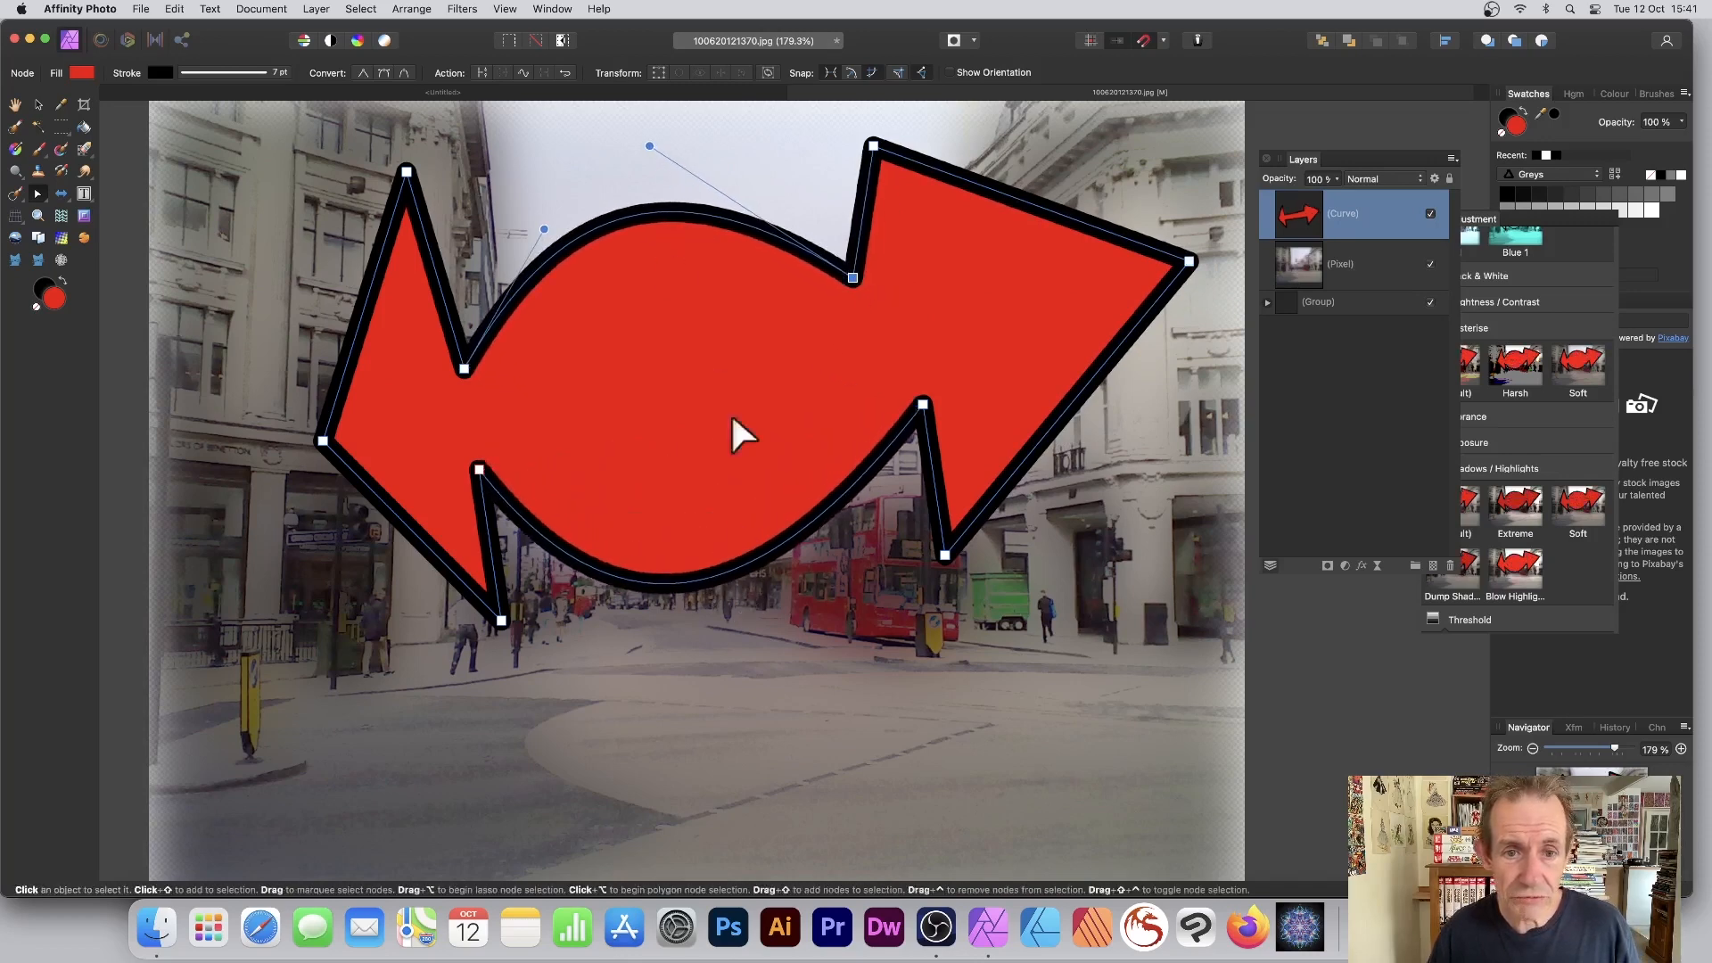
Step: Set the arrow's fill colour to a dark red, HSL 0, 43, 34
click(82, 72)
mouse_move(183, 184)
mouse_down()
mouse_move(155, 168)
mouse_move(216, 189)
mouse_move(175, 174)
mouse_up()
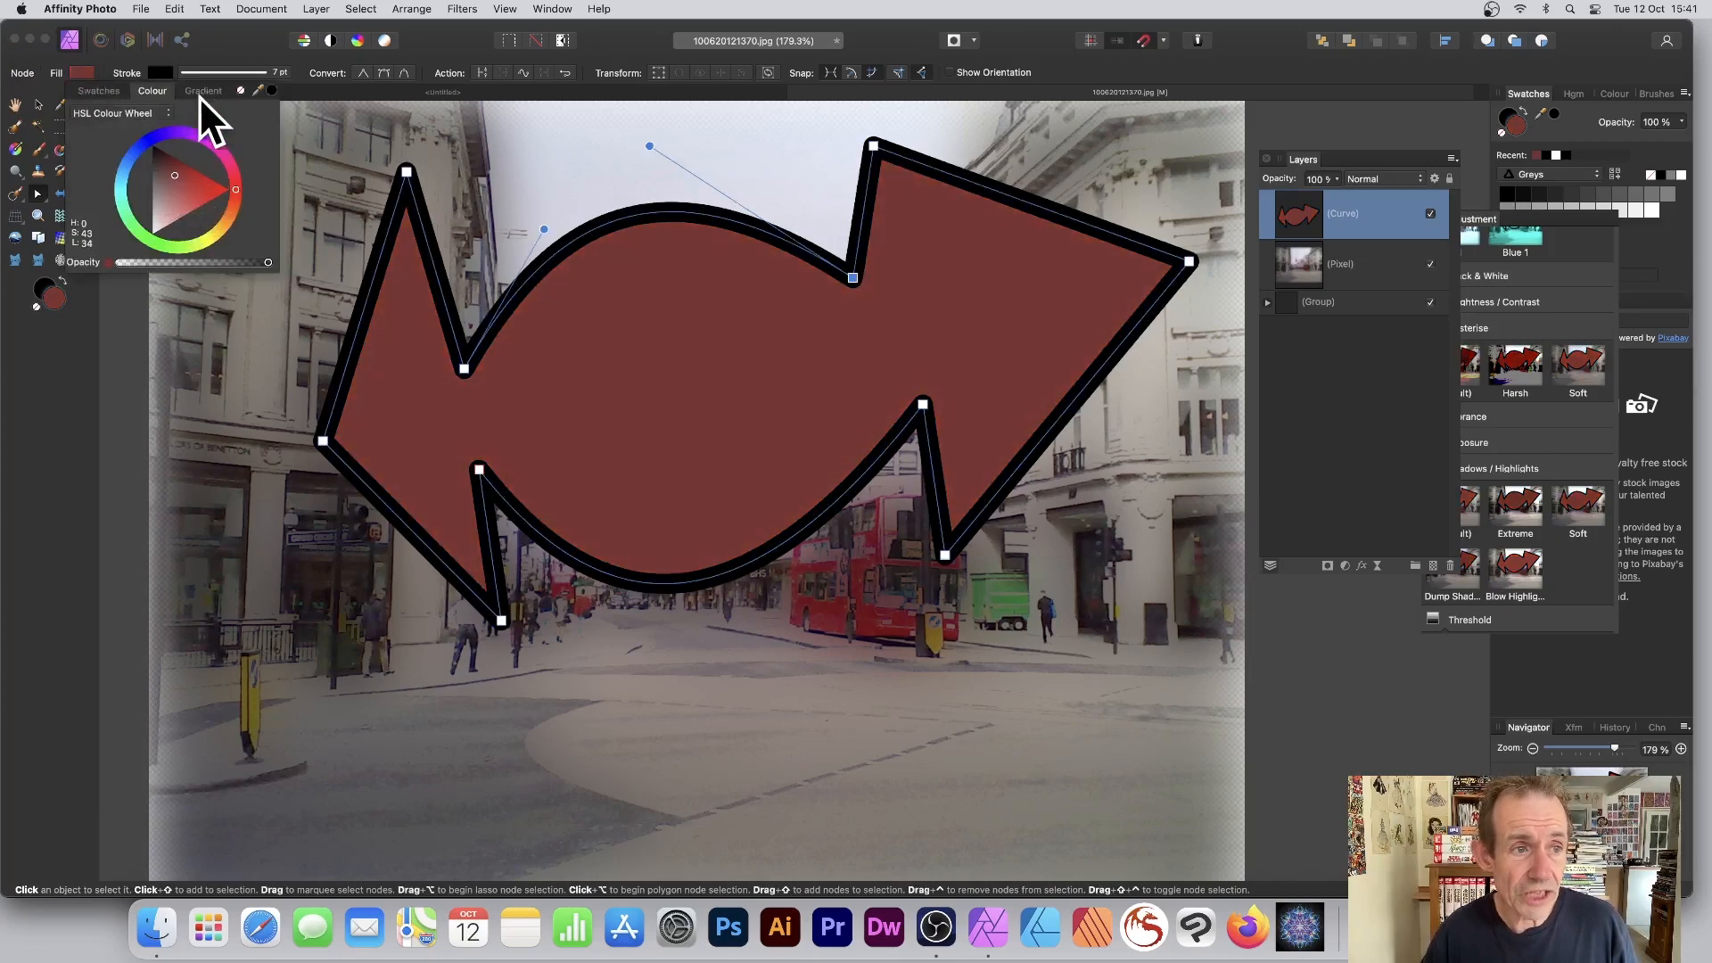
click(205, 91)
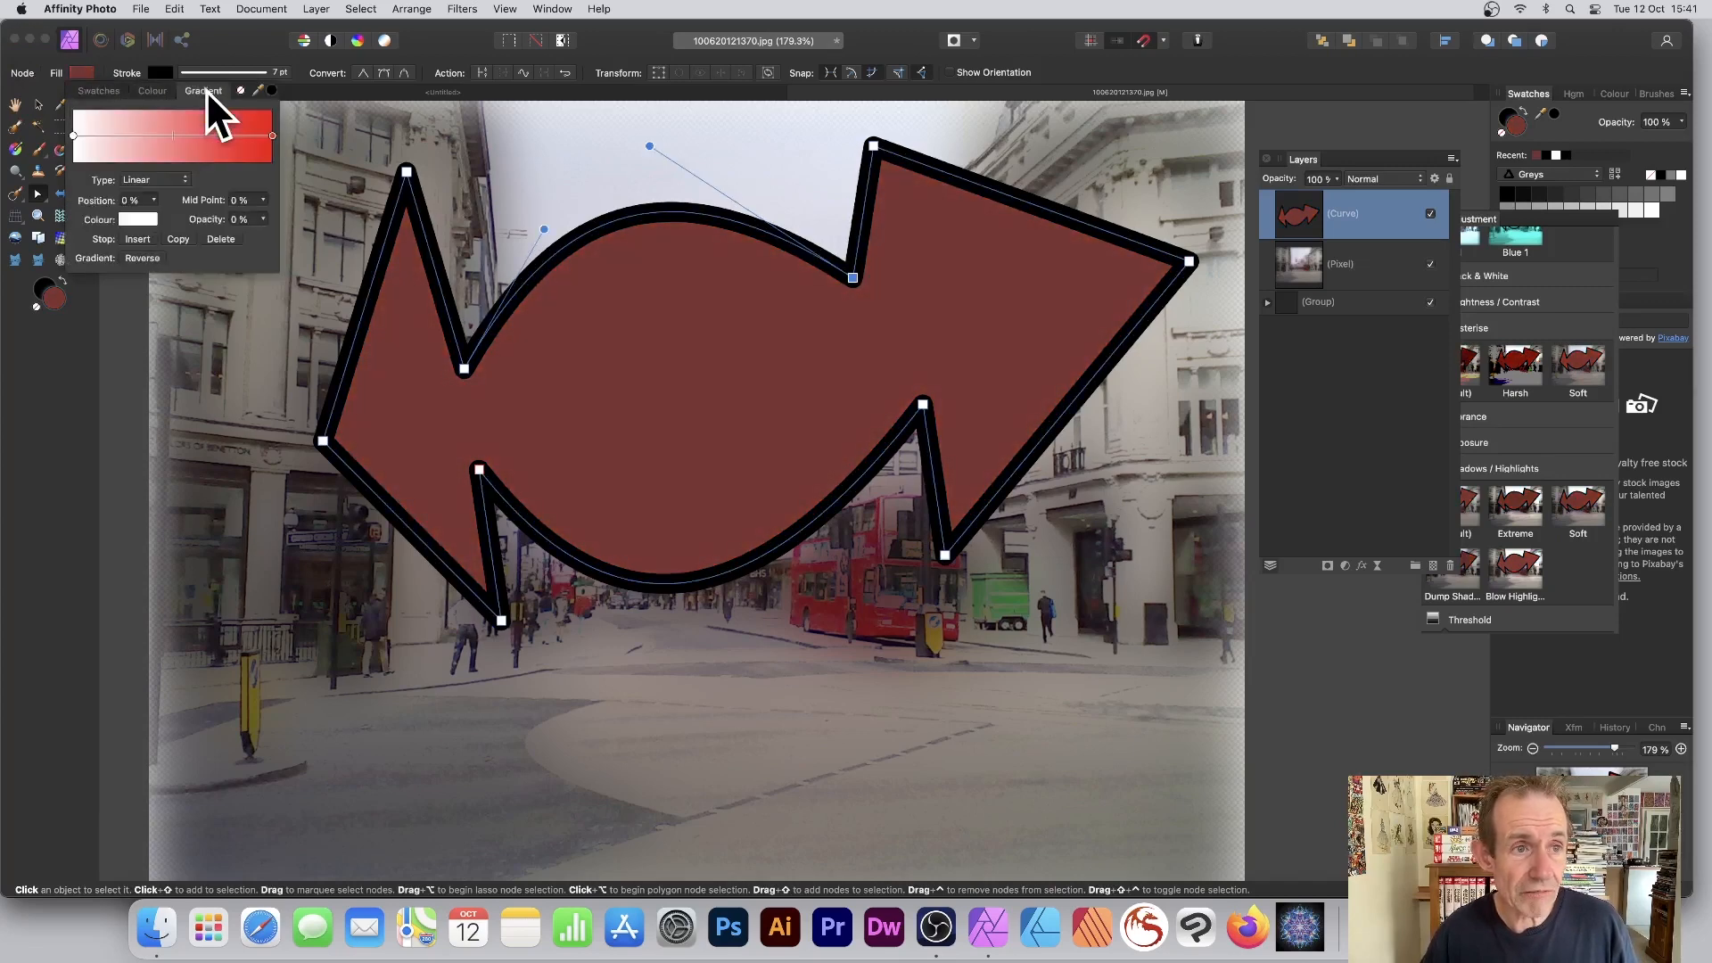
Step: Apply an Elliptical gradient fill from dark red at the arrow's left head to black at its right head
click(16, 150)
drag(428, 297, 1049, 392)
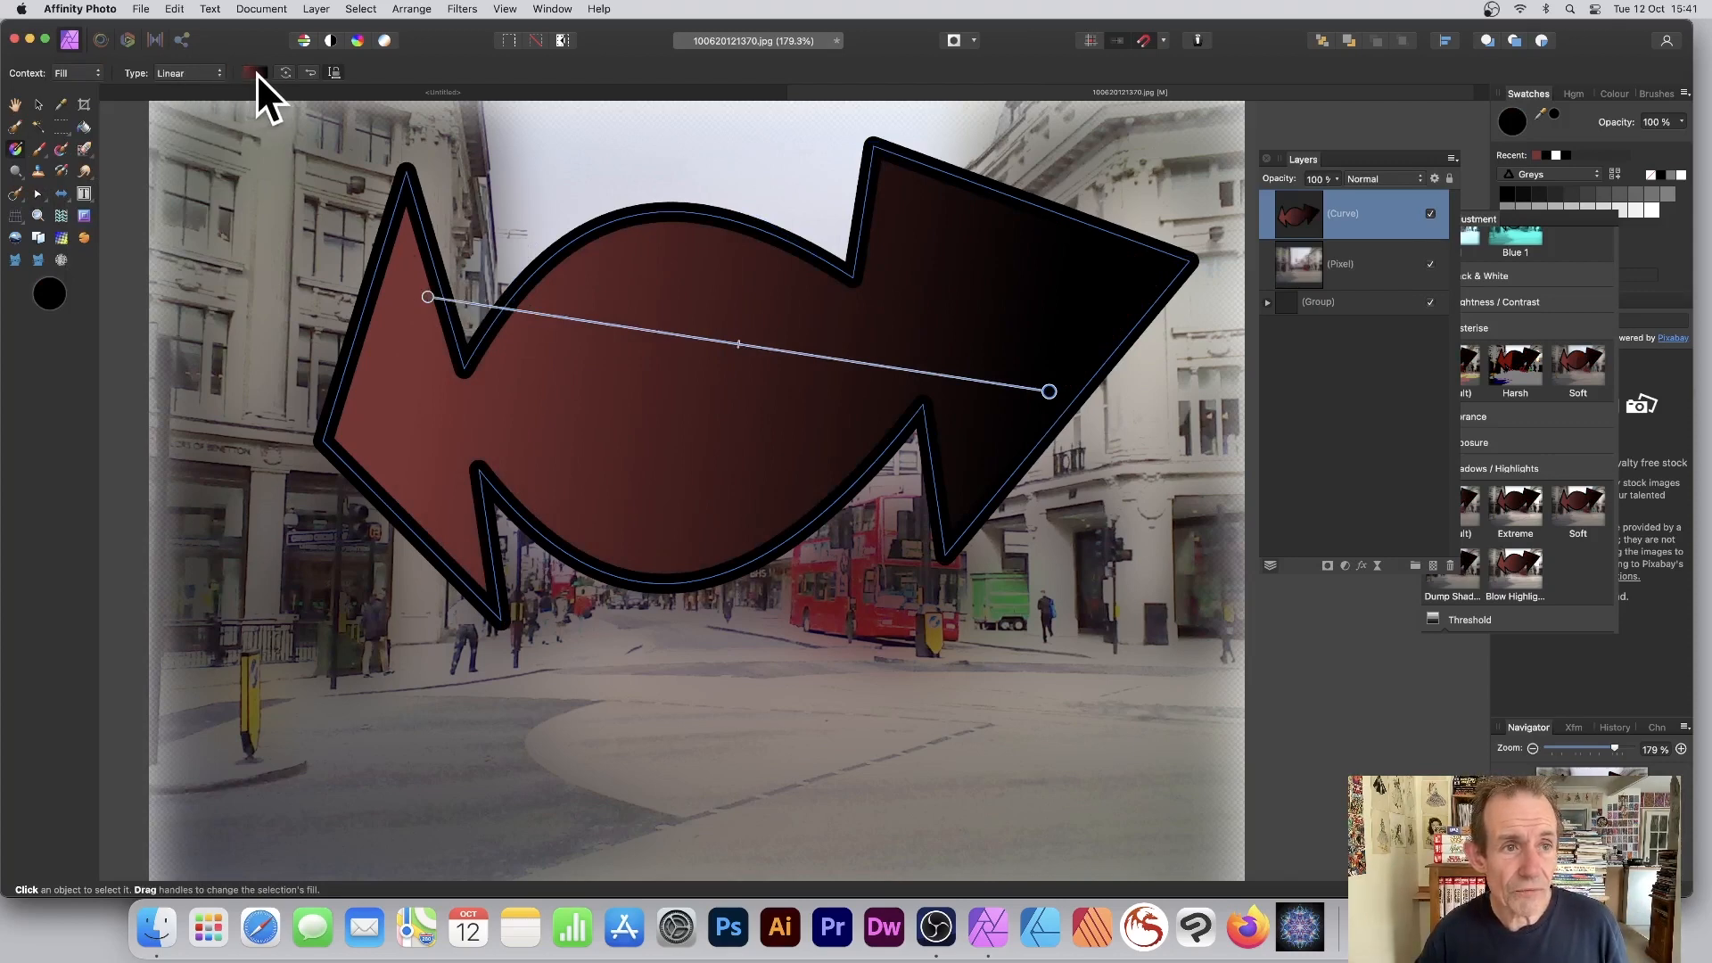
click(192, 75)
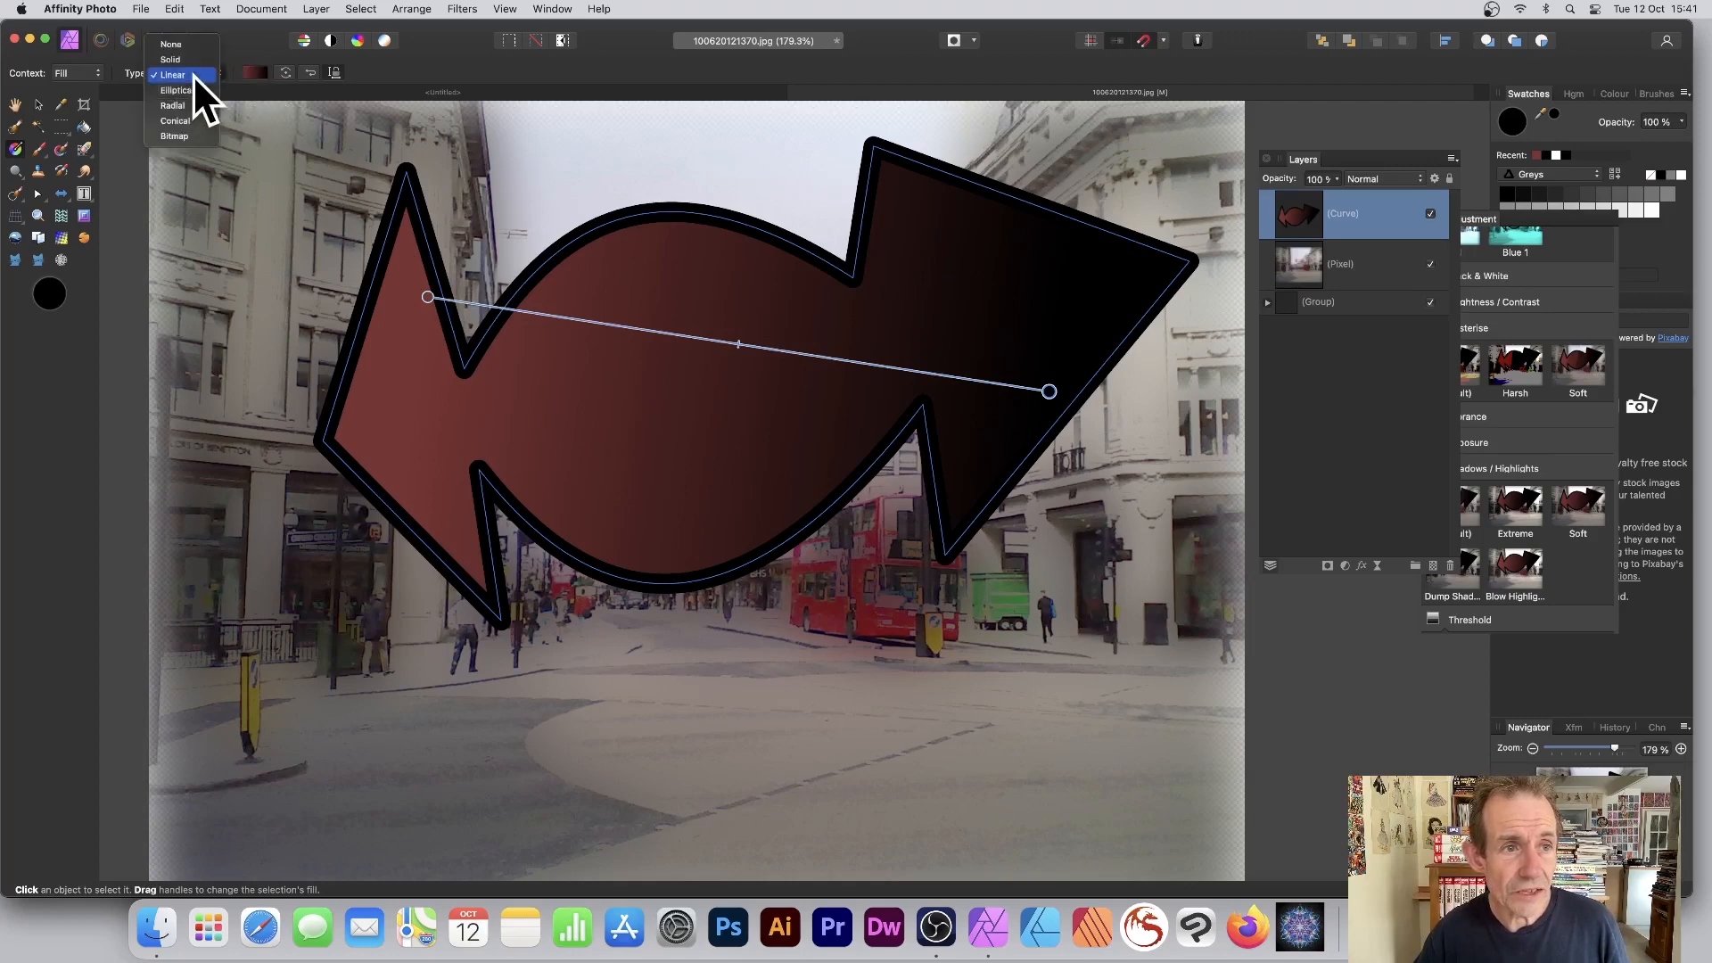
click(176, 90)
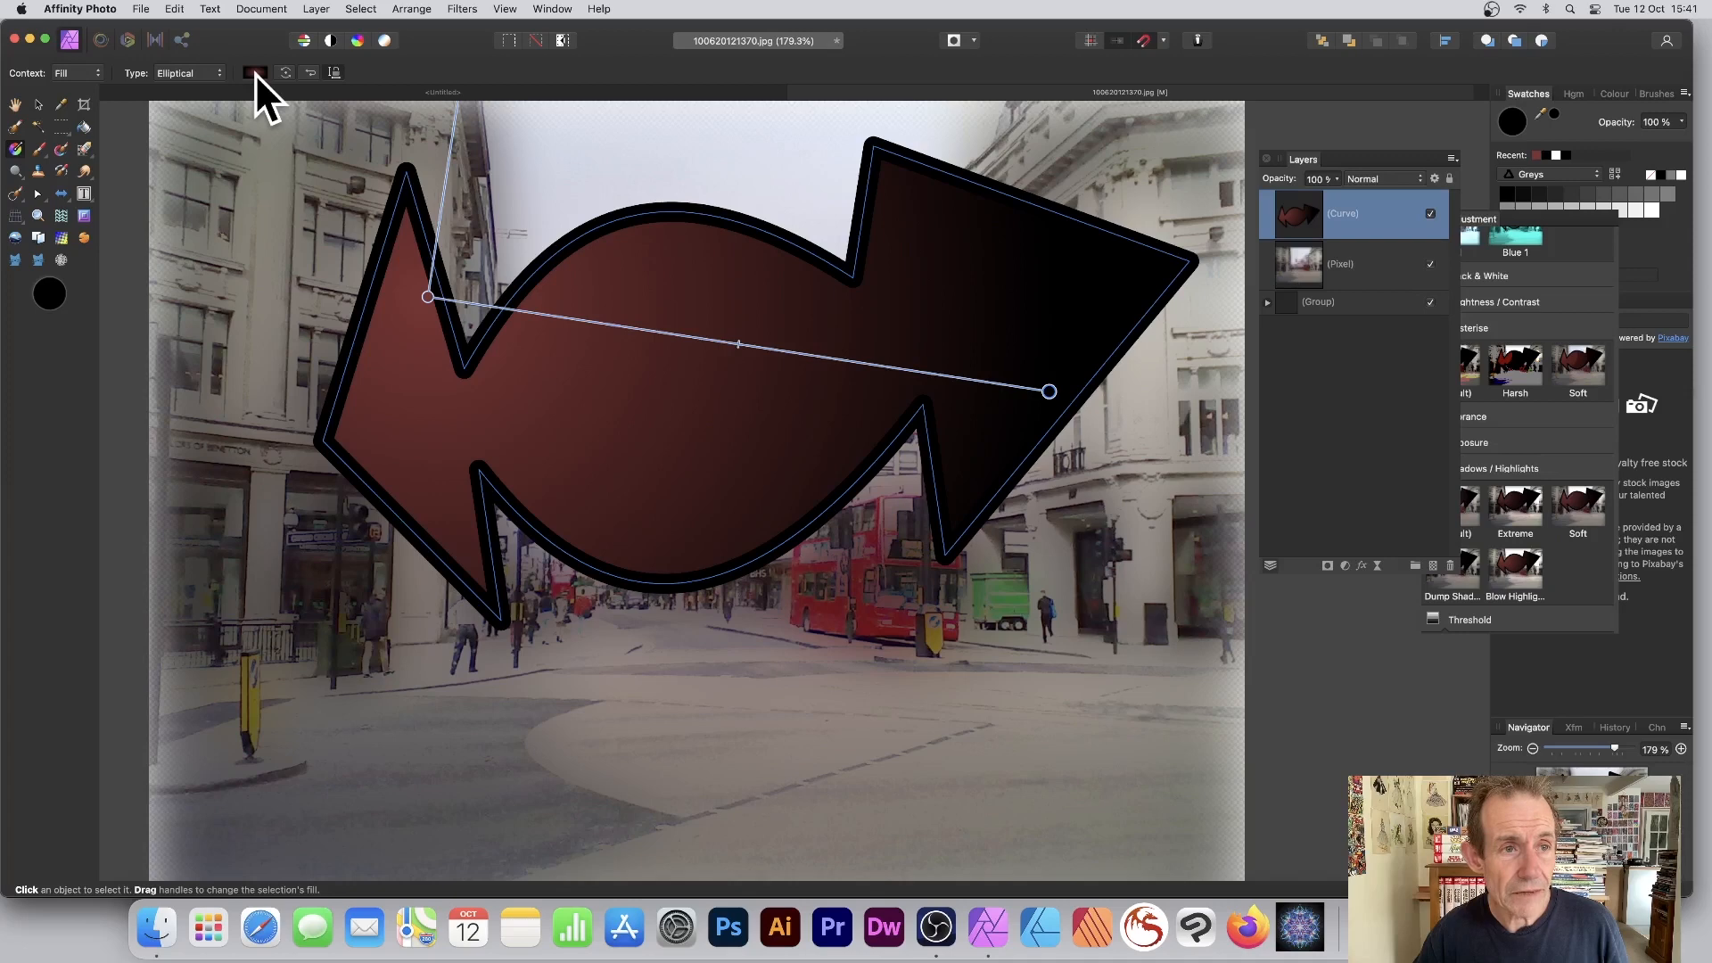
click(255, 72)
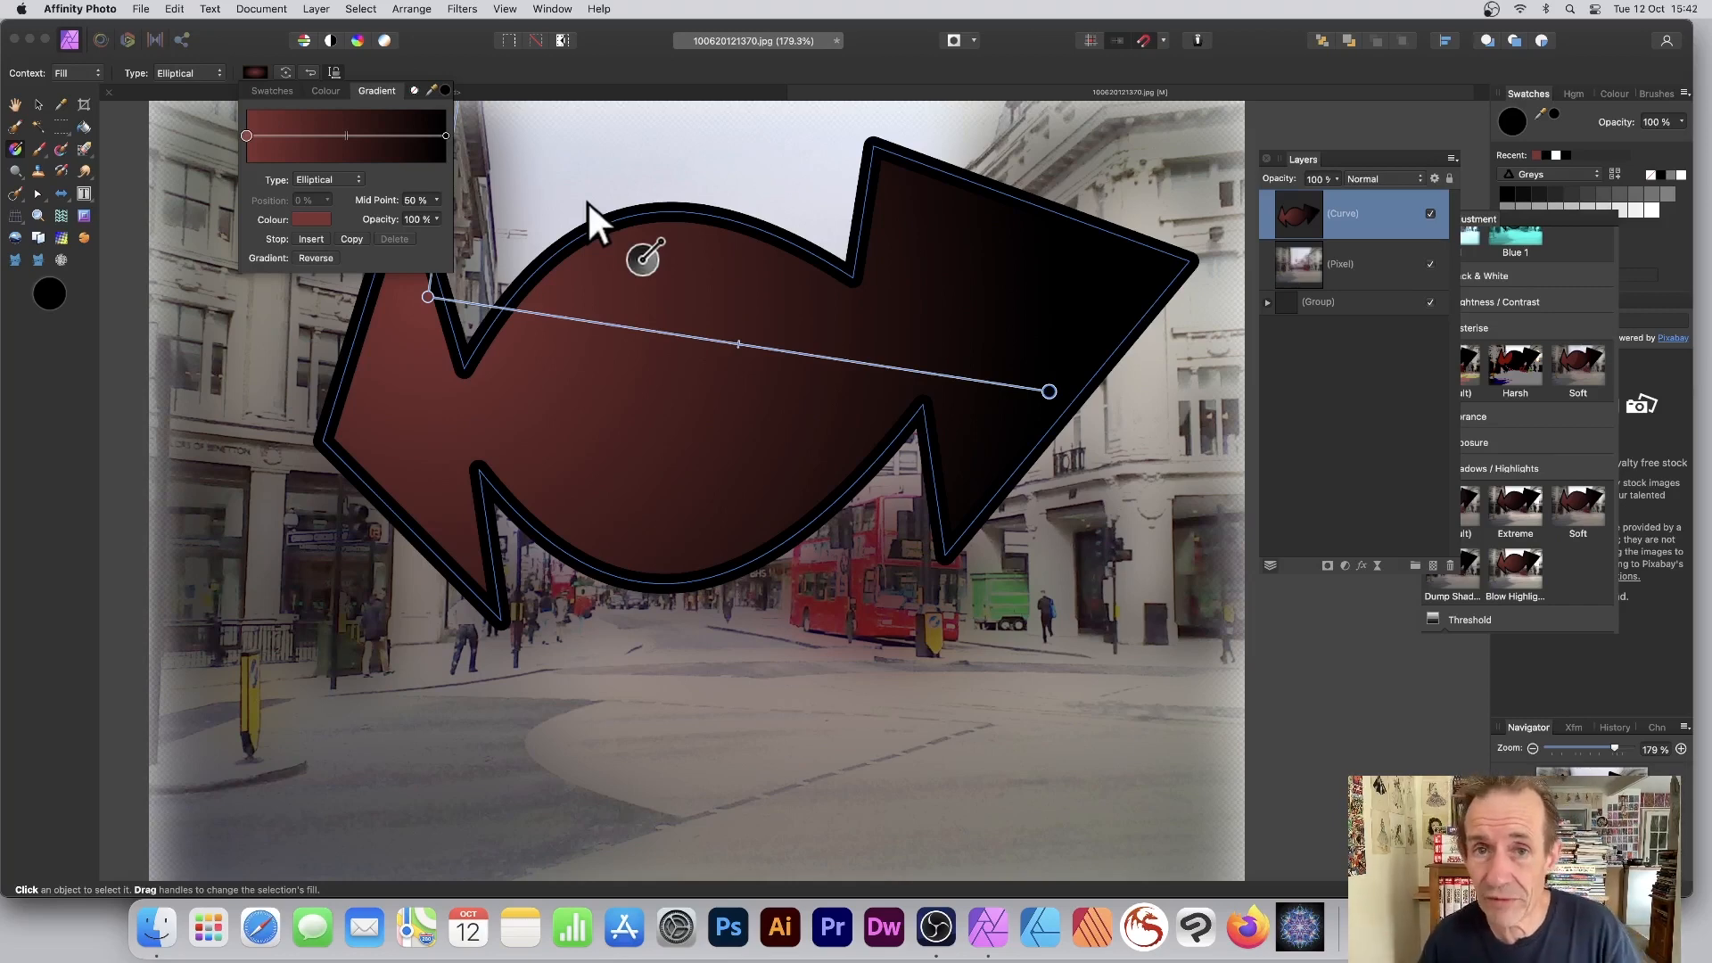
Step: Shrink the arrow shape to roughly two thirds of its size and place it over the upper left part of the photo
click(39, 104)
drag(678, 358, 633, 377)
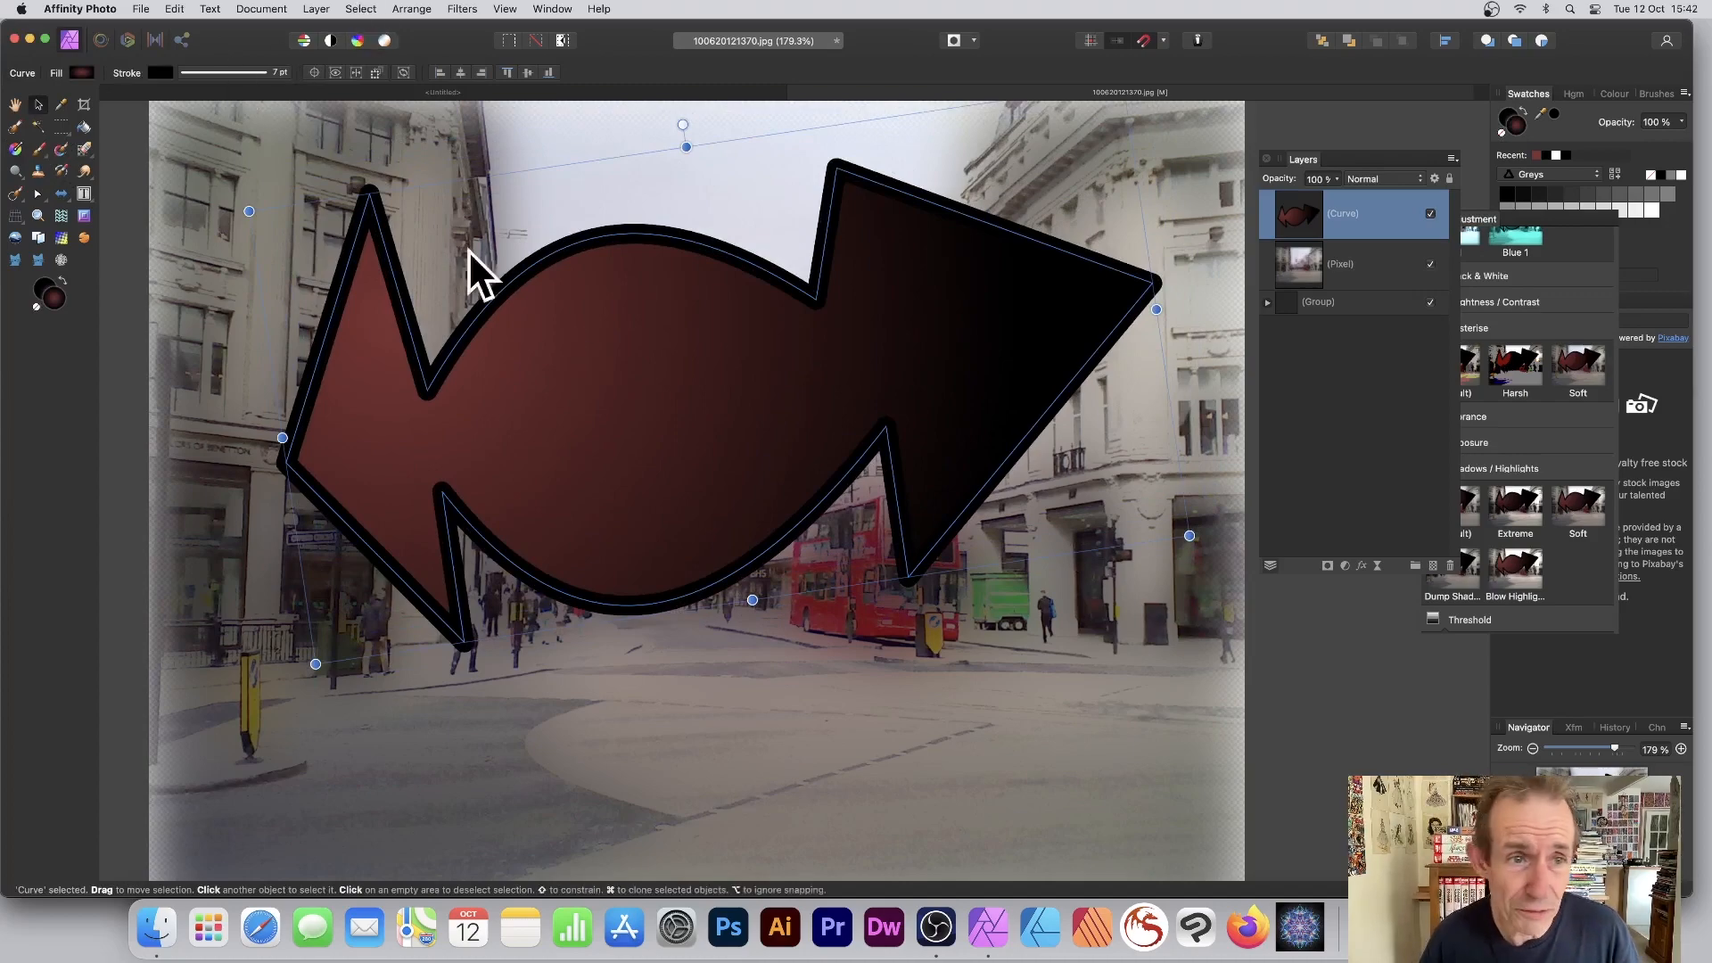
drag(249, 211, 612, 393)
drag(874, 492, 582, 326)
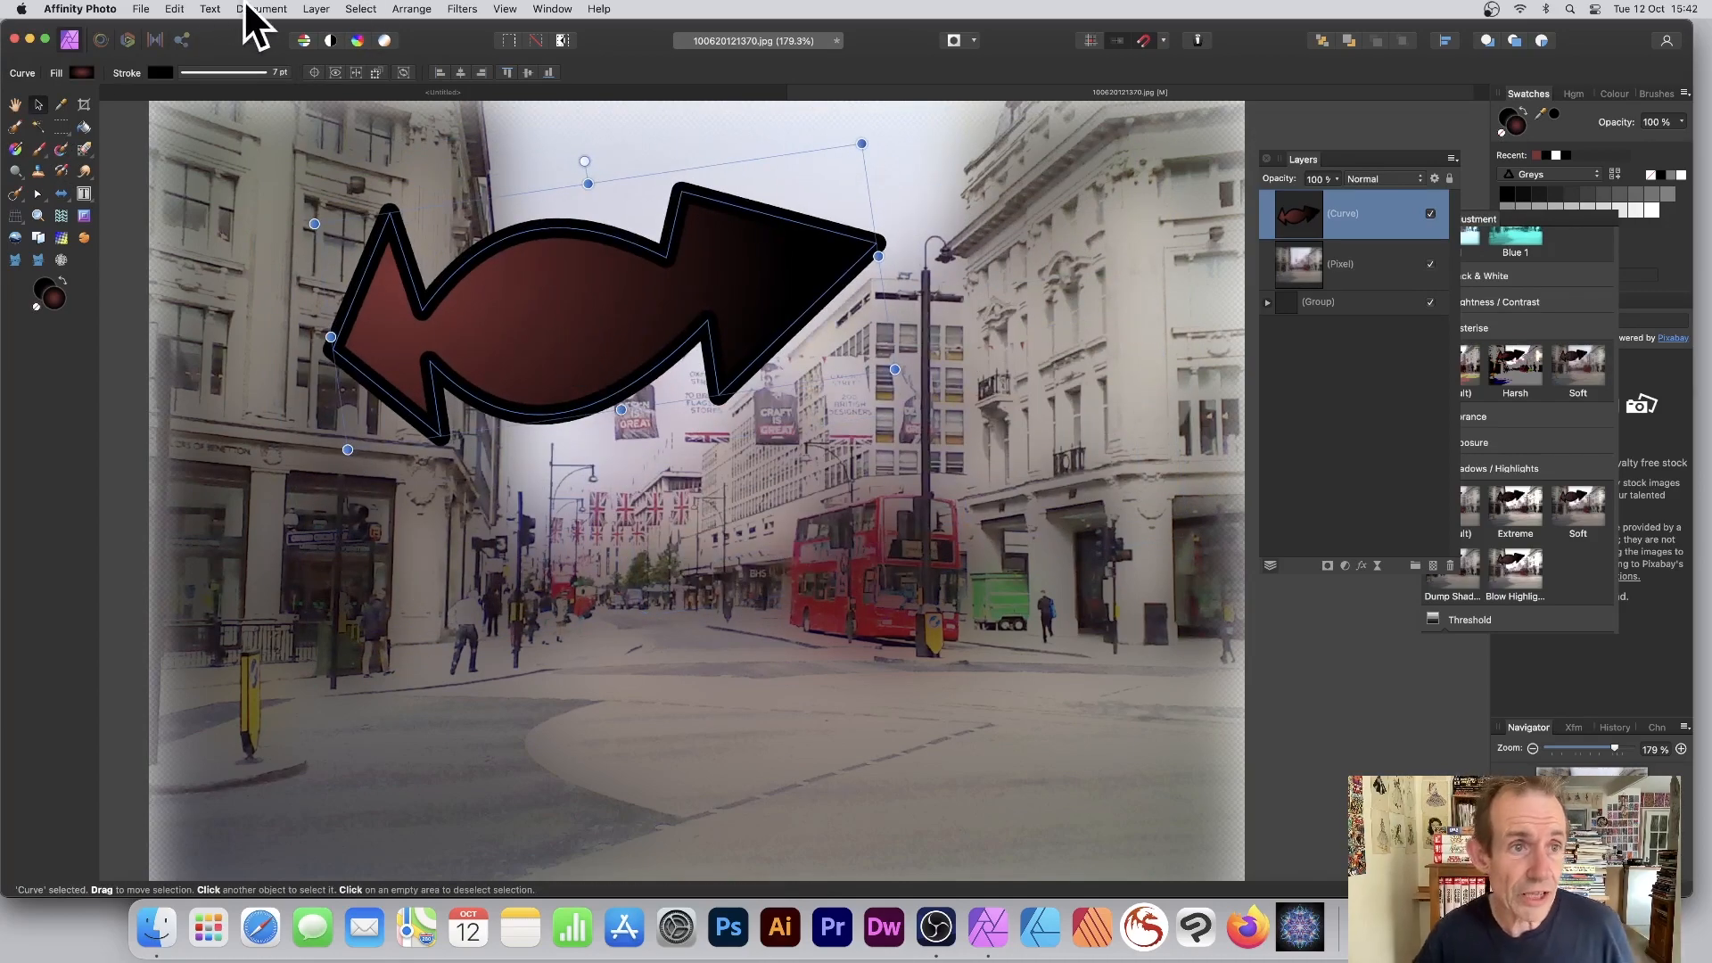
Step: Duplicate the arrow shape four times and spread the overlapping copies down the street photo
click(315, 10)
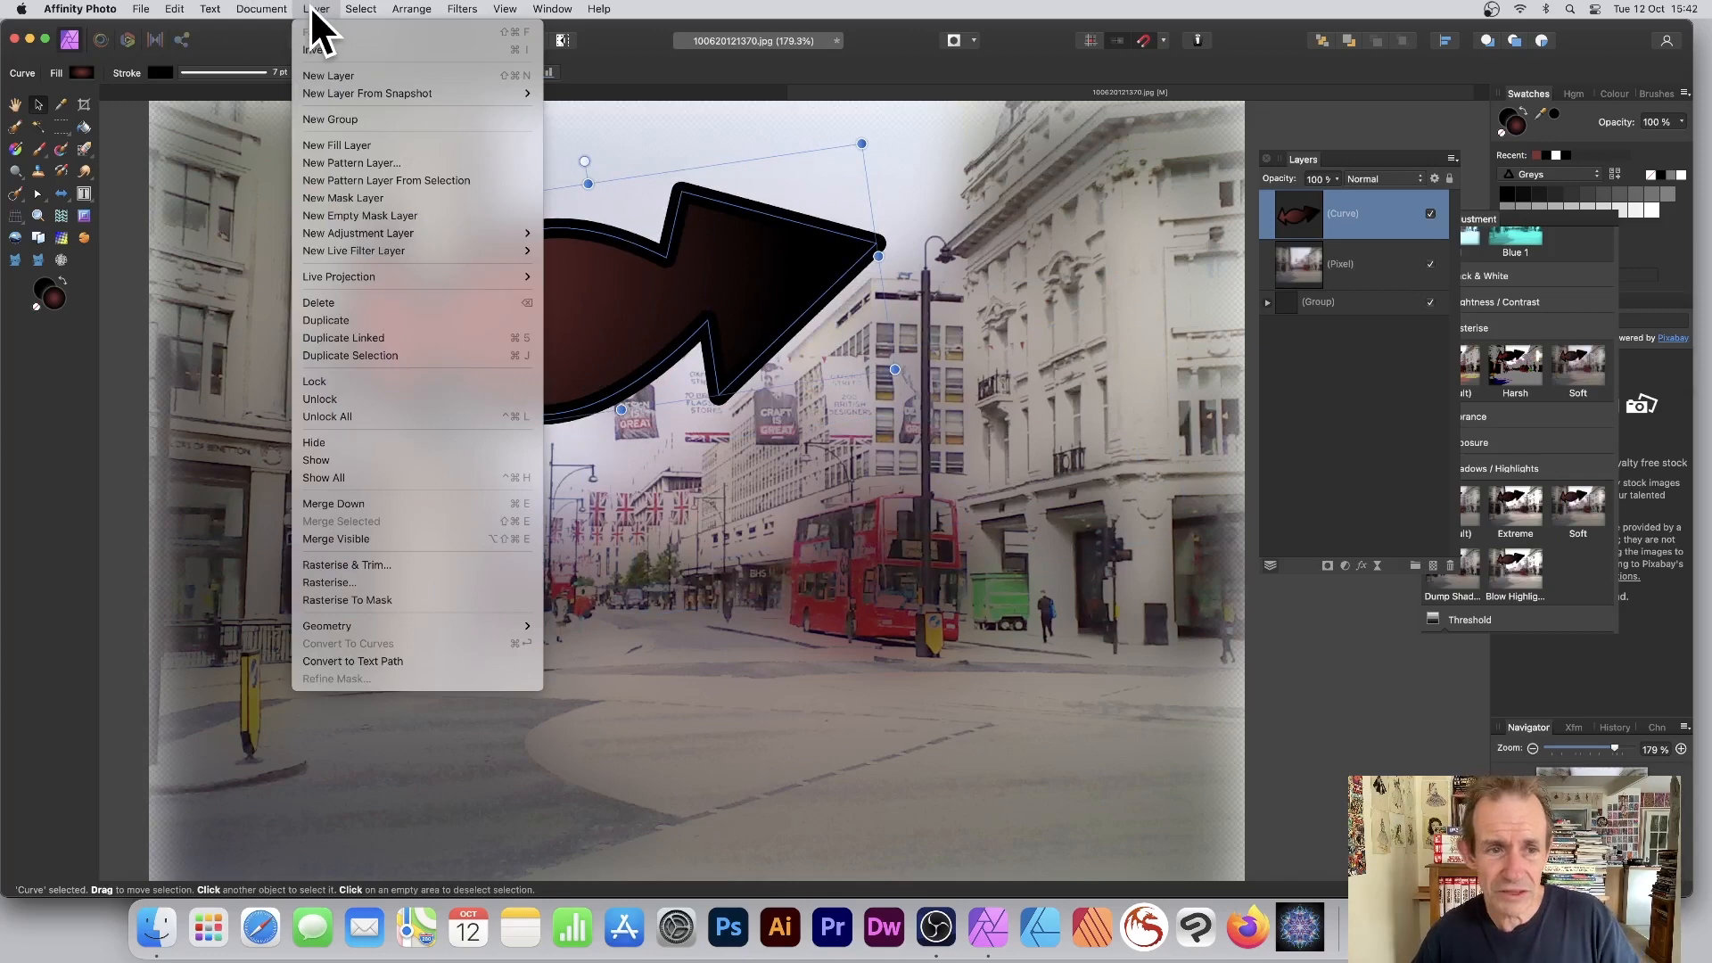
click(350, 320)
drag(595, 303, 651, 377)
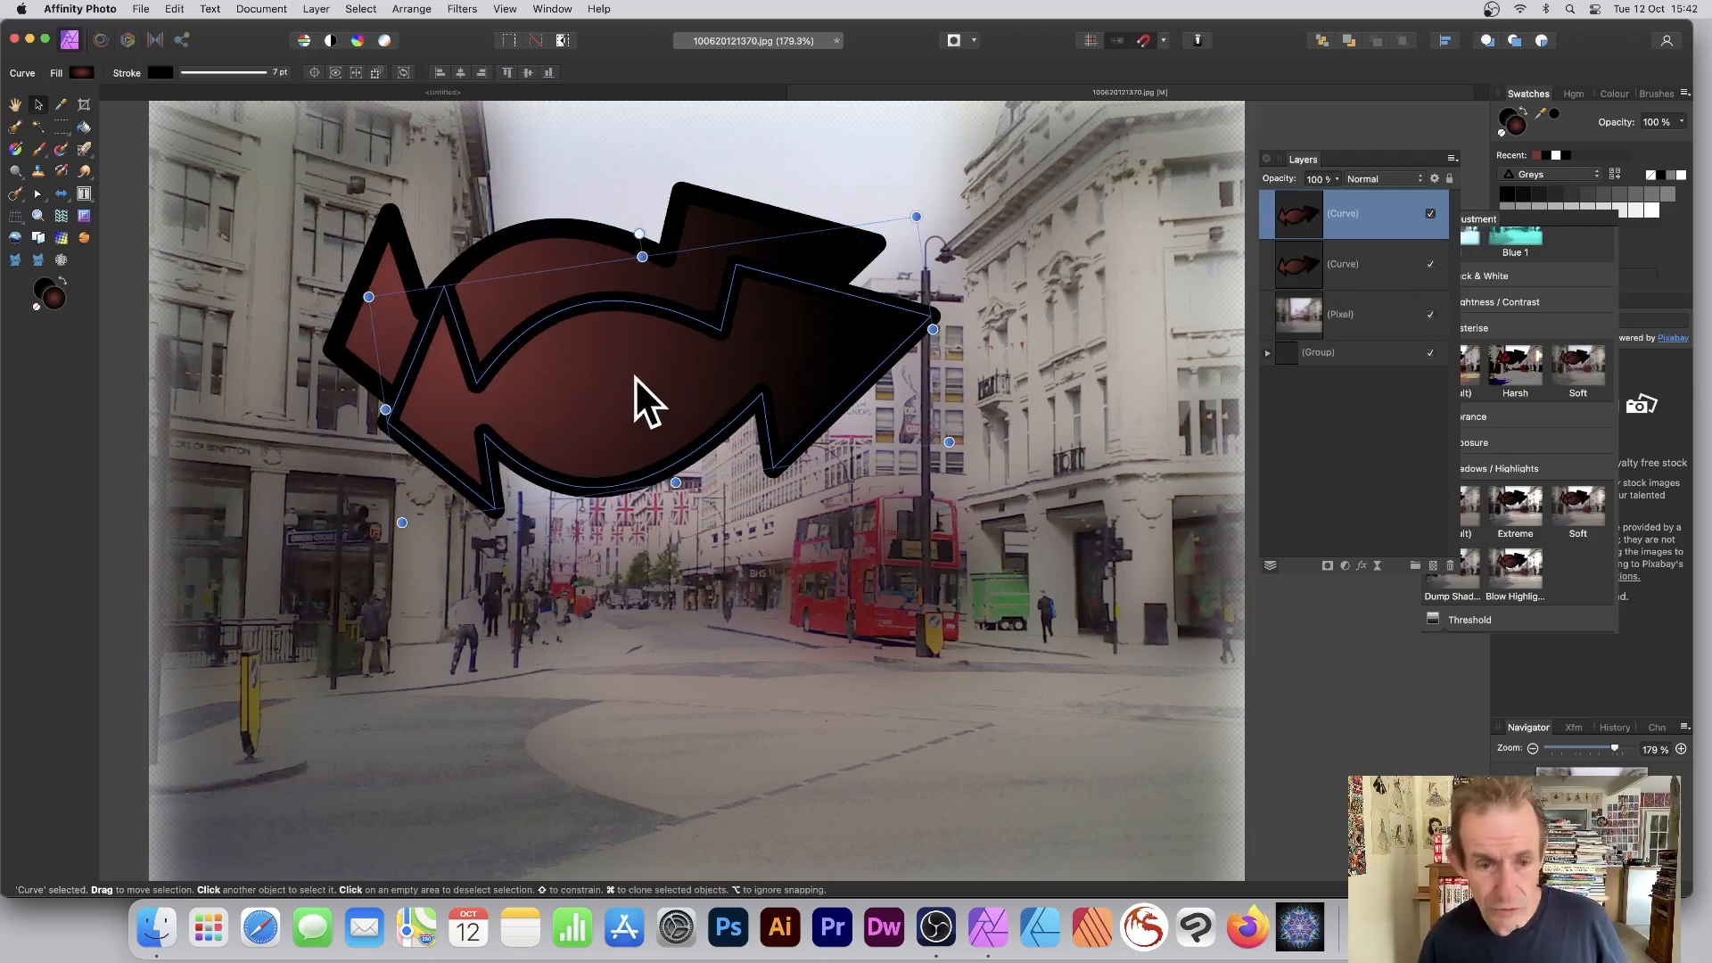
mouse_move(635, 376)
mouse_down()
mouse_move(673, 459)
mouse_move(494, 553)
mouse_move(548, 553)
mouse_move(718, 643)
mouse_up()
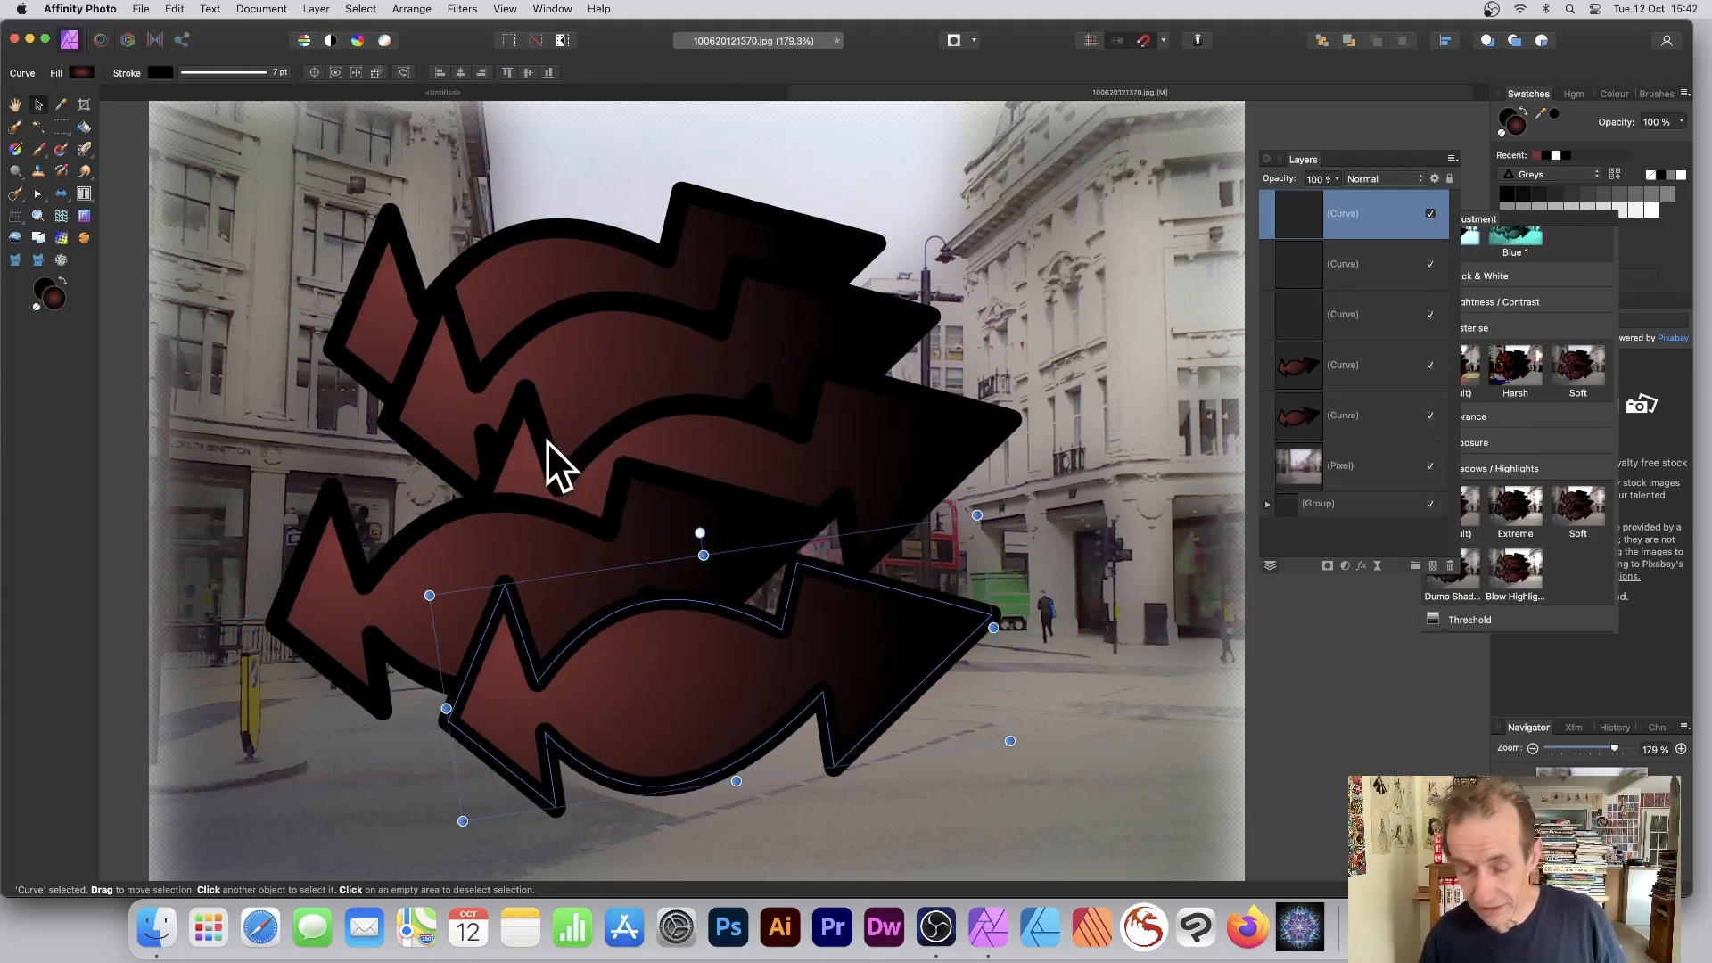
Step: Undo the arrow duplicates and remove the original arrow shape from the photo
key(super+z)
key(super+z)
key(super+z)
key(super+z)
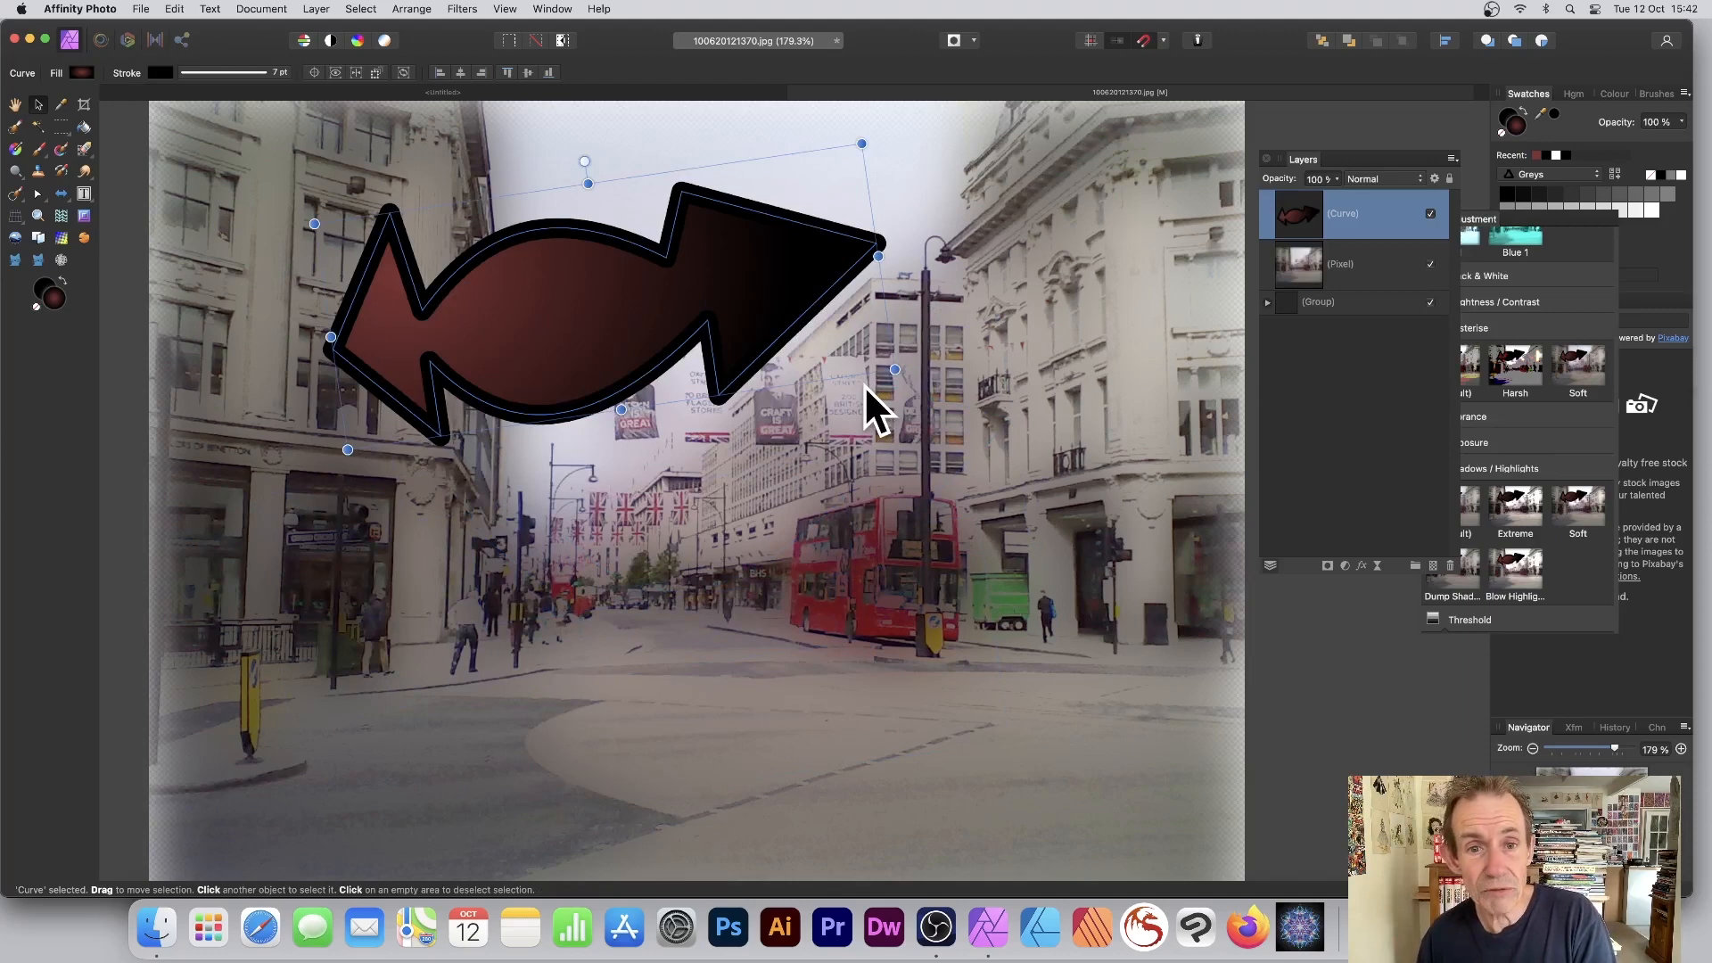
key(super+z)
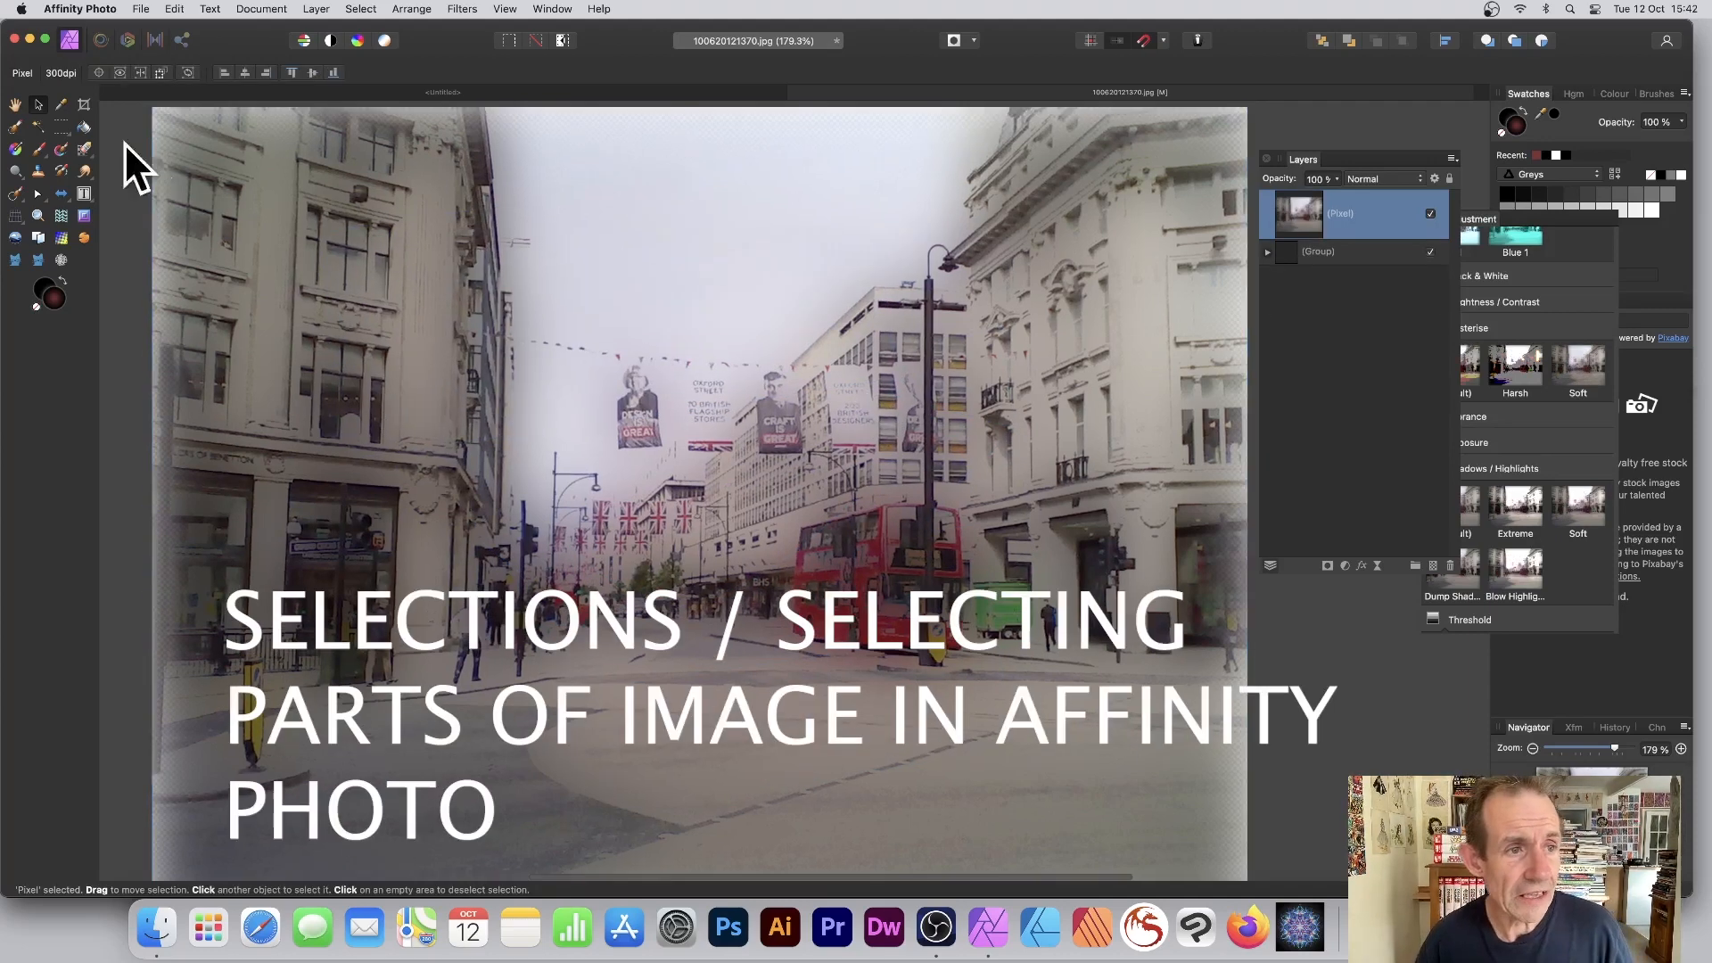
Step: Try a rectangular marquee over the middle of the street, then replace it with a large elliptical selection around the hanging banners
click(61, 127)
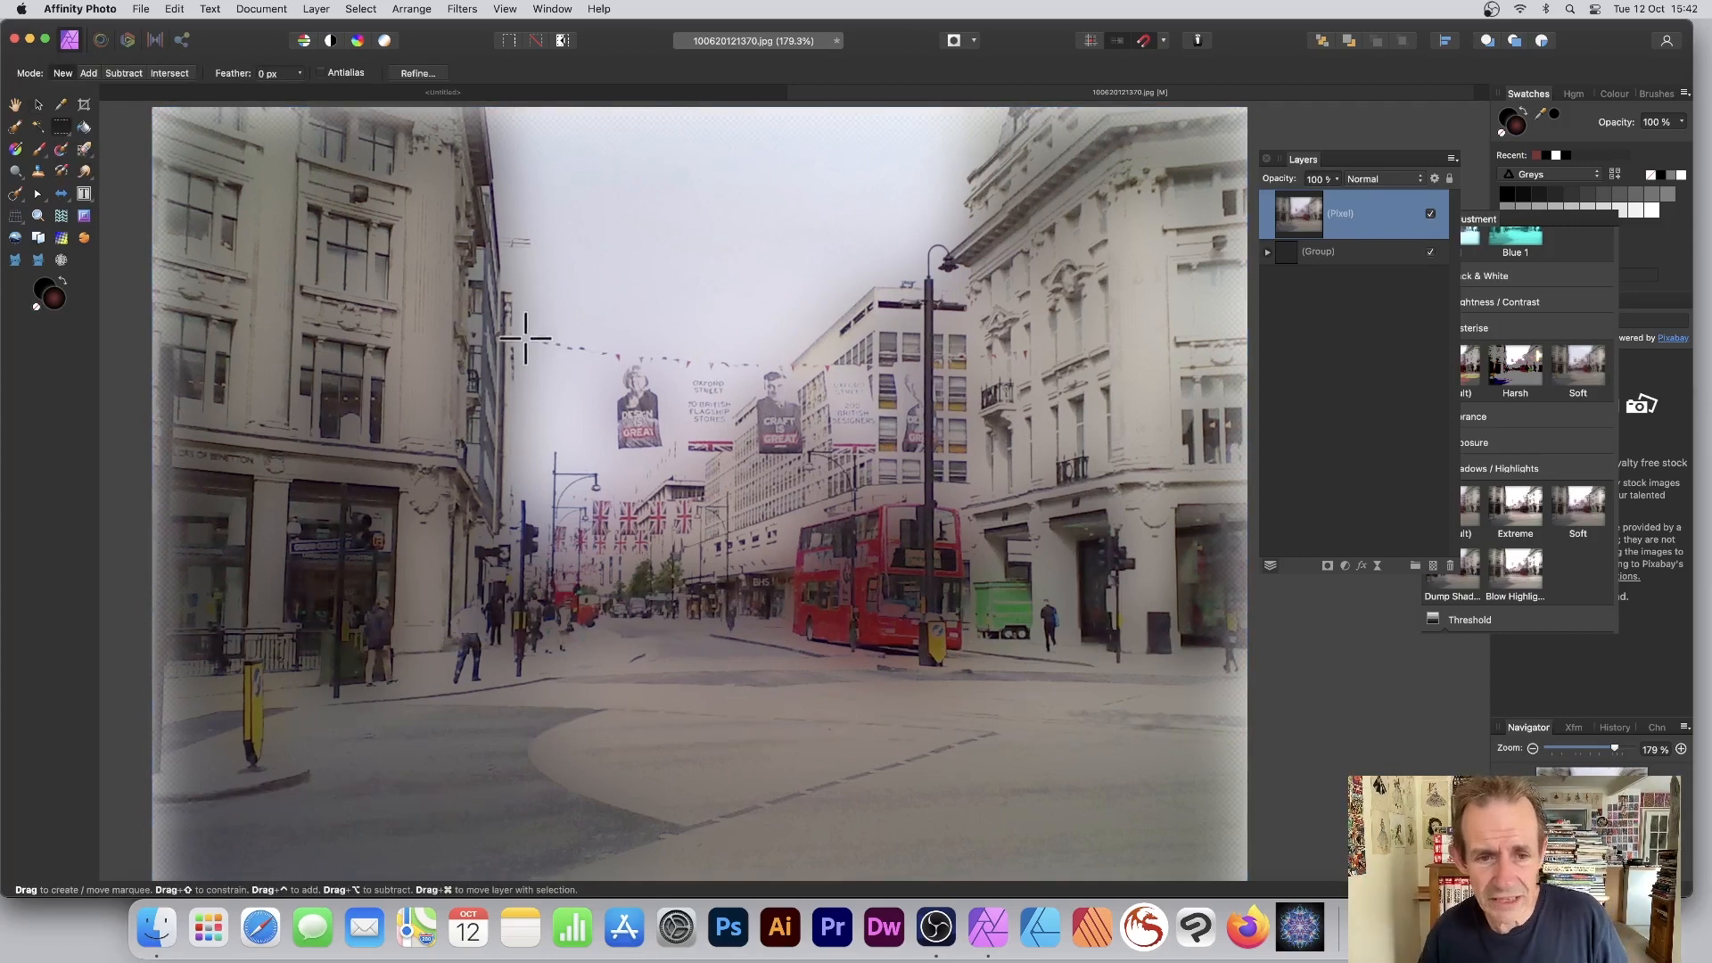
drag(486, 300, 1001, 653)
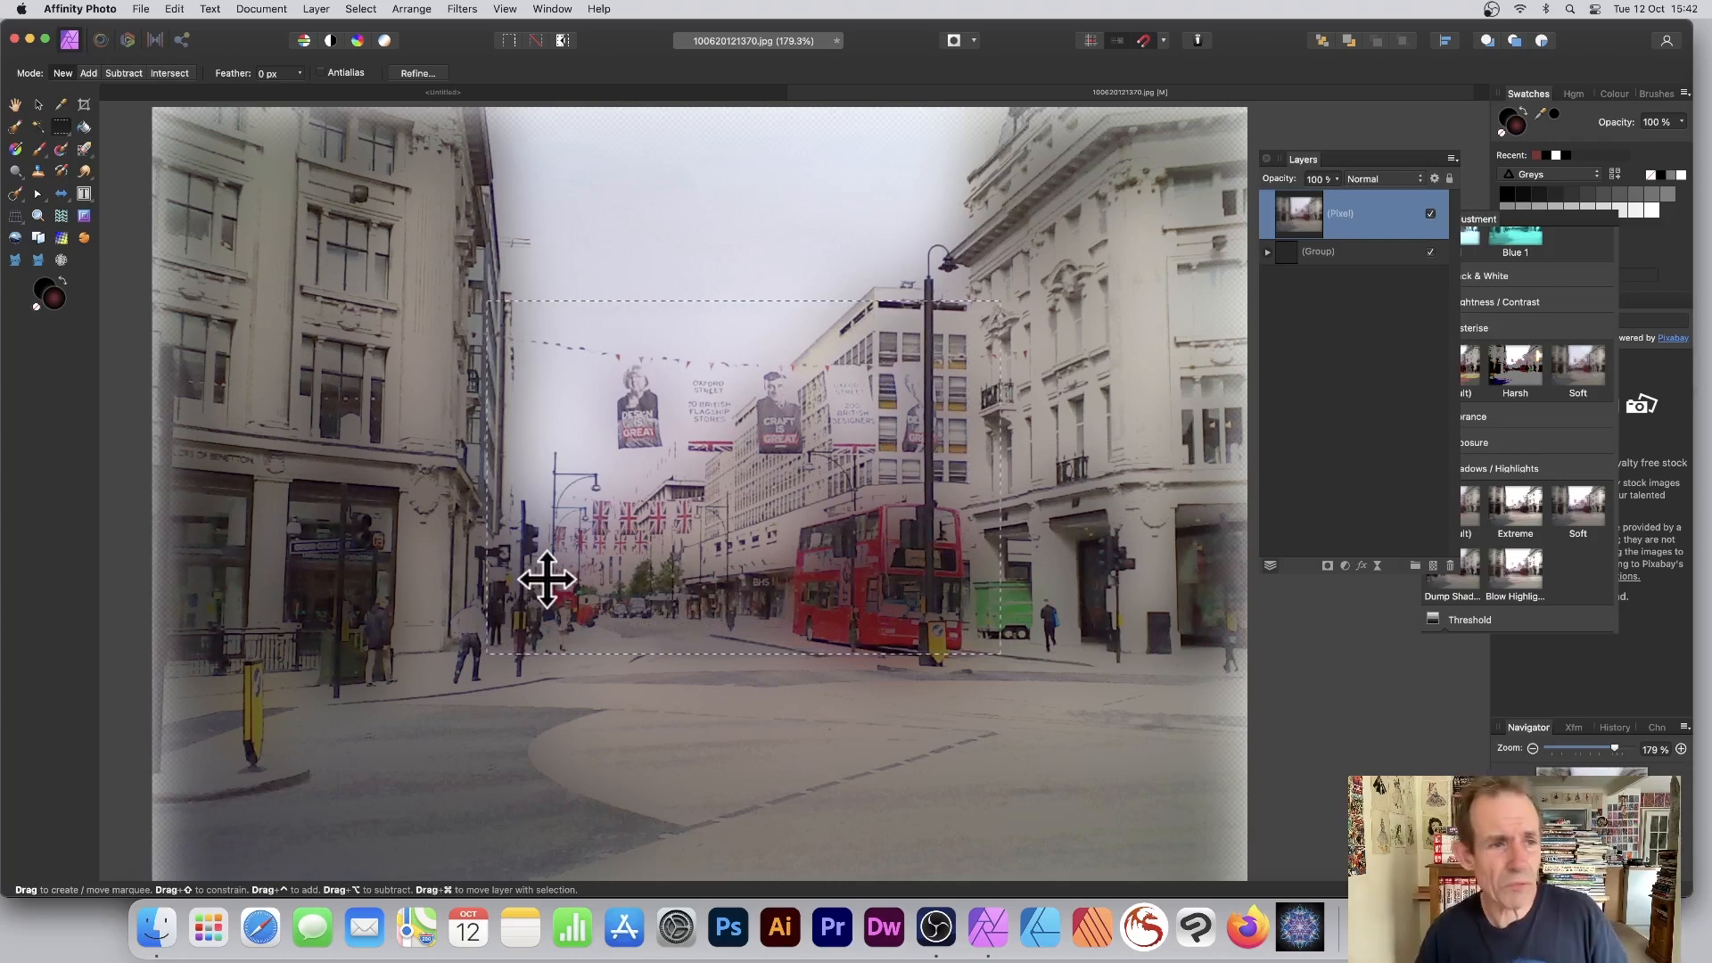
click(62, 131)
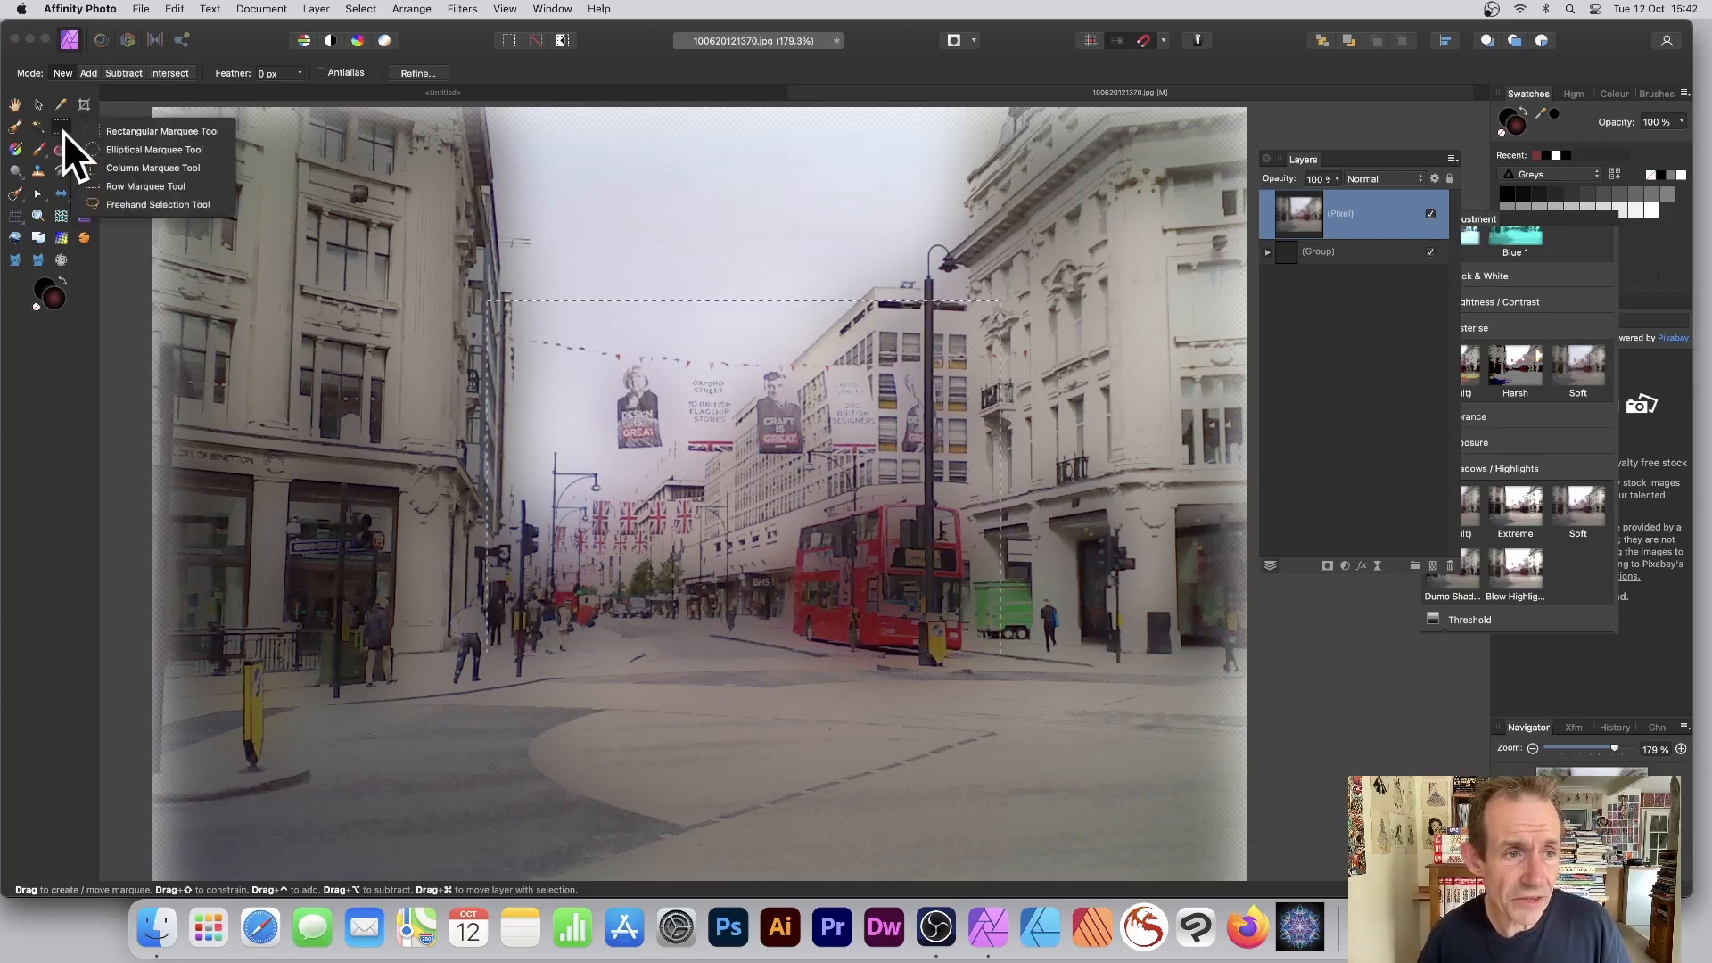
click(172, 150)
drag(368, 219, 424, 267)
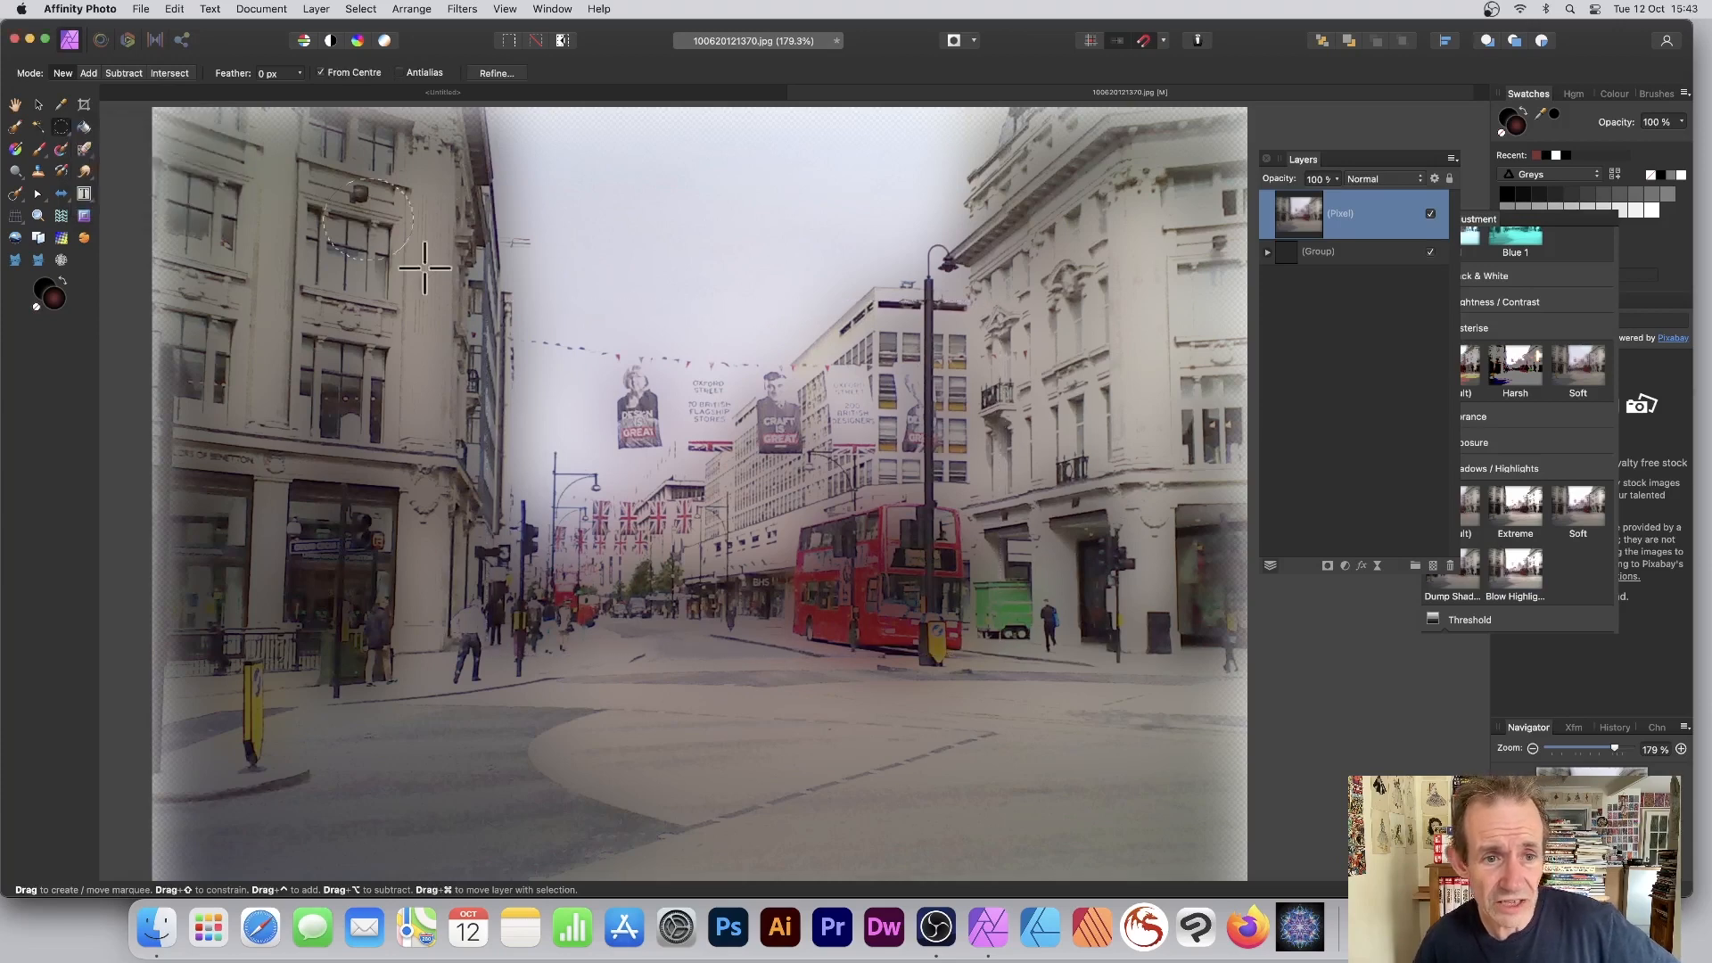
drag(583, 404, 742, 414)
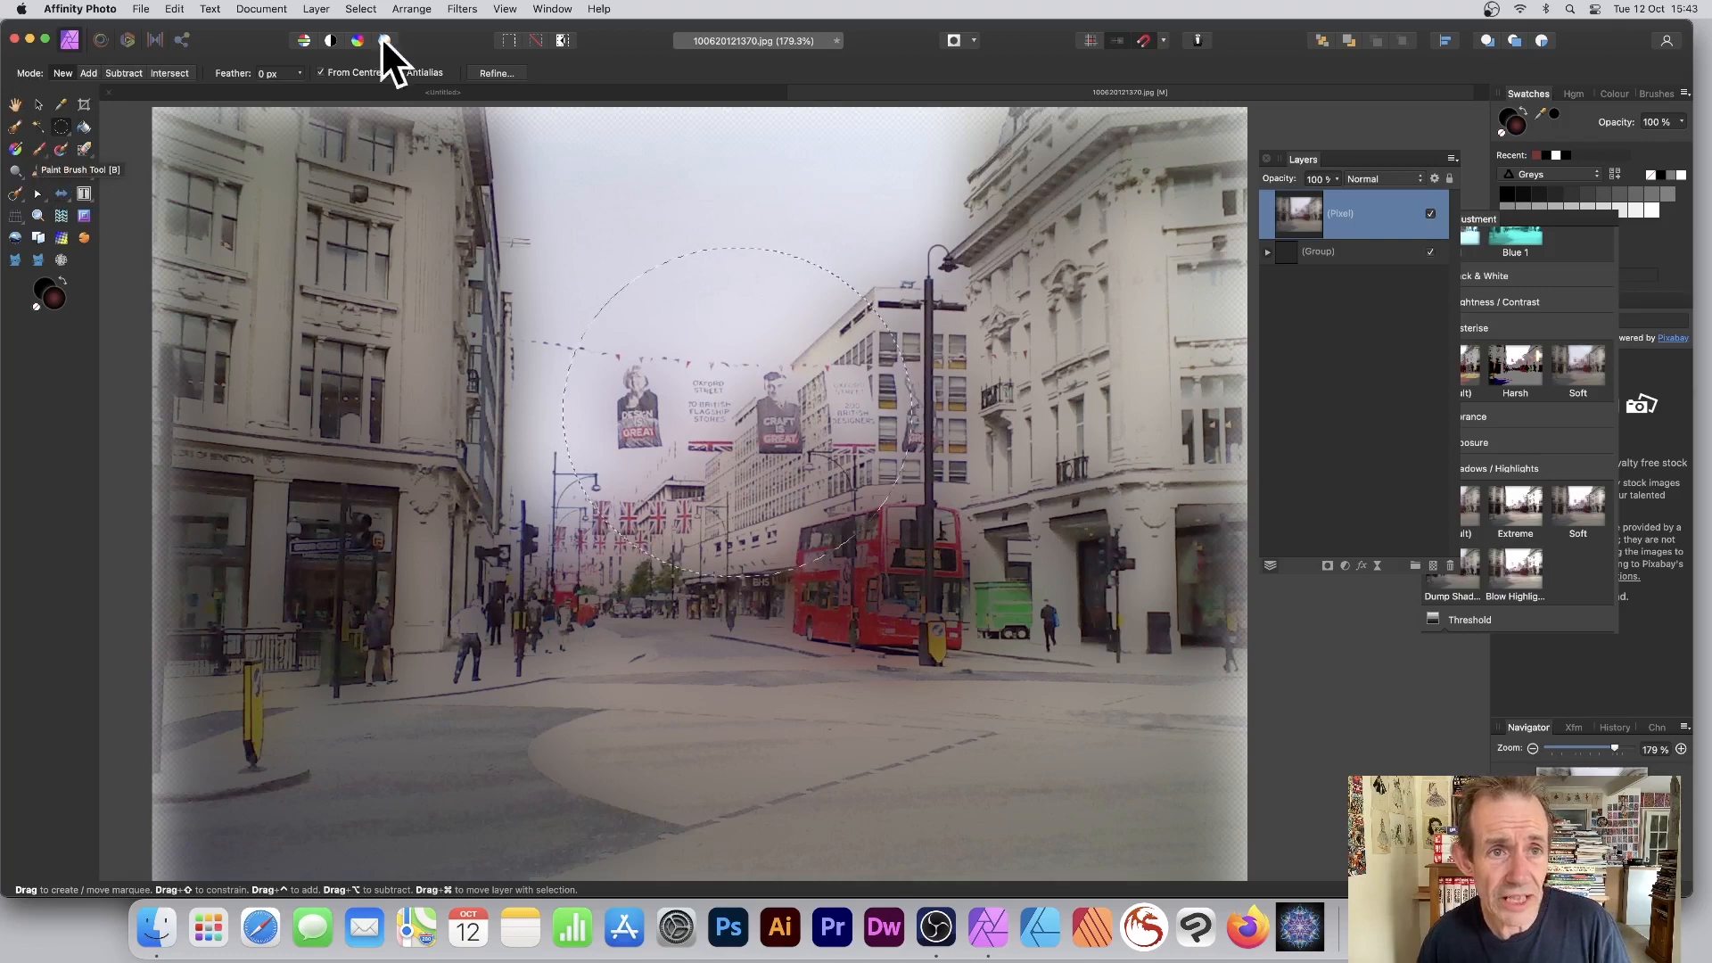
Step: Apply a Gaussian Blur with a 51.6 px radius to the elliptical selection, then undo the blur
click(462, 9)
mouse_move(458, 57)
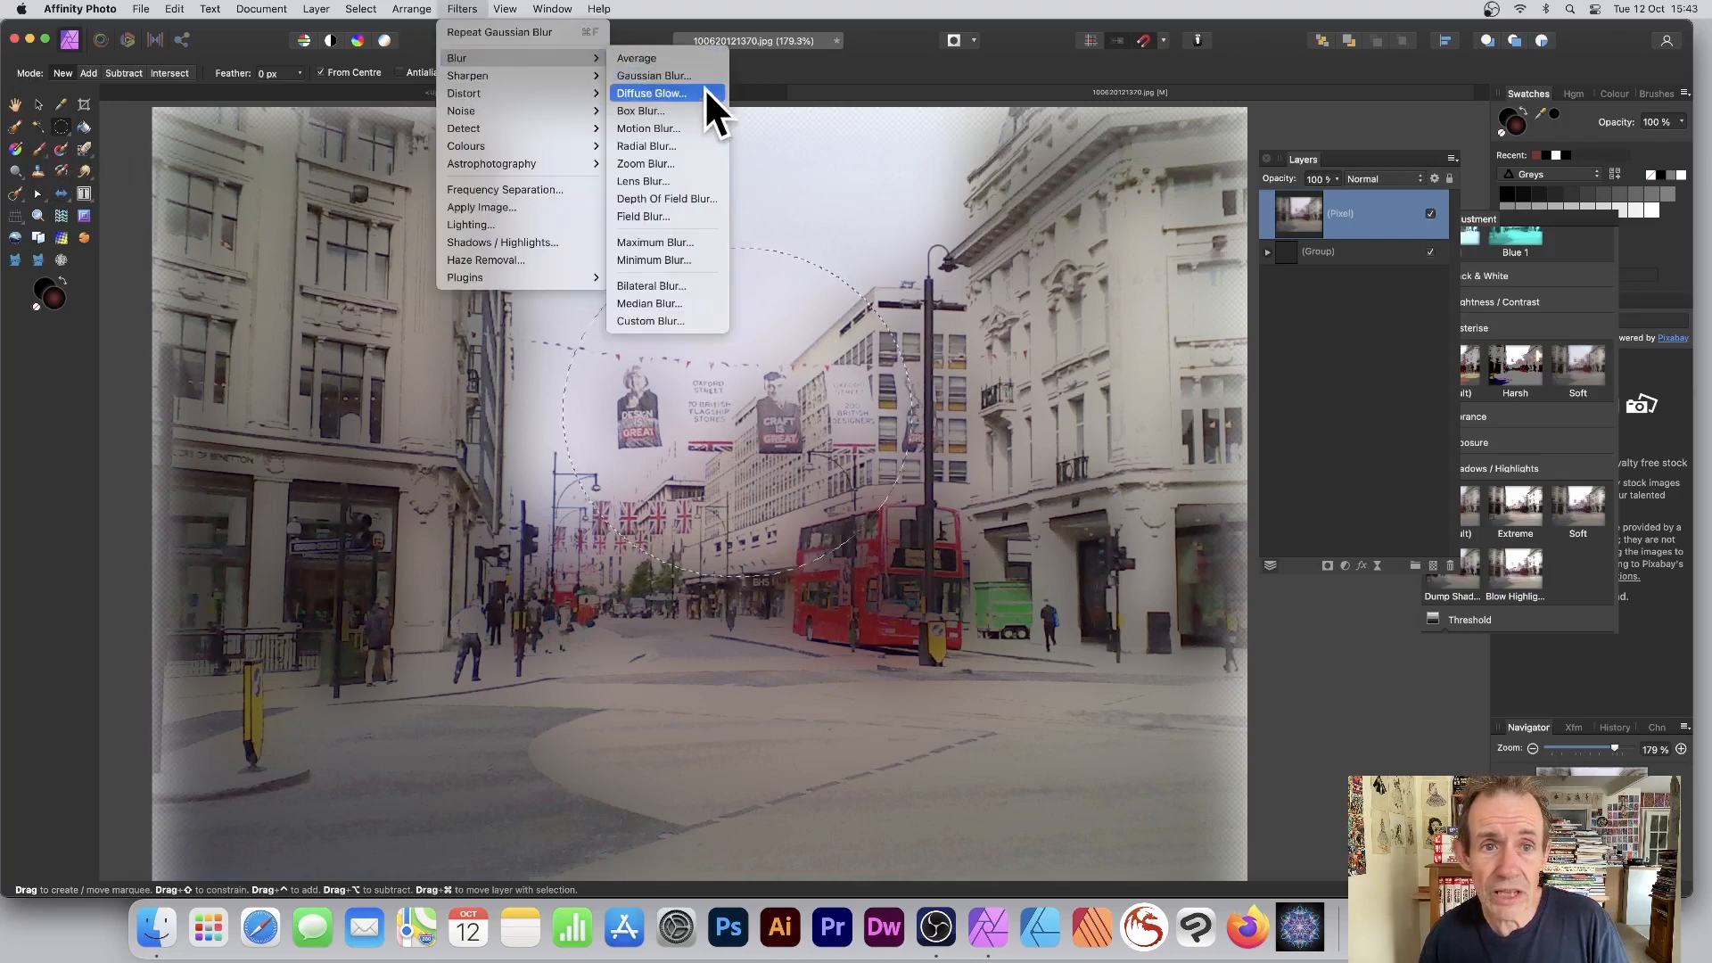
click(671, 77)
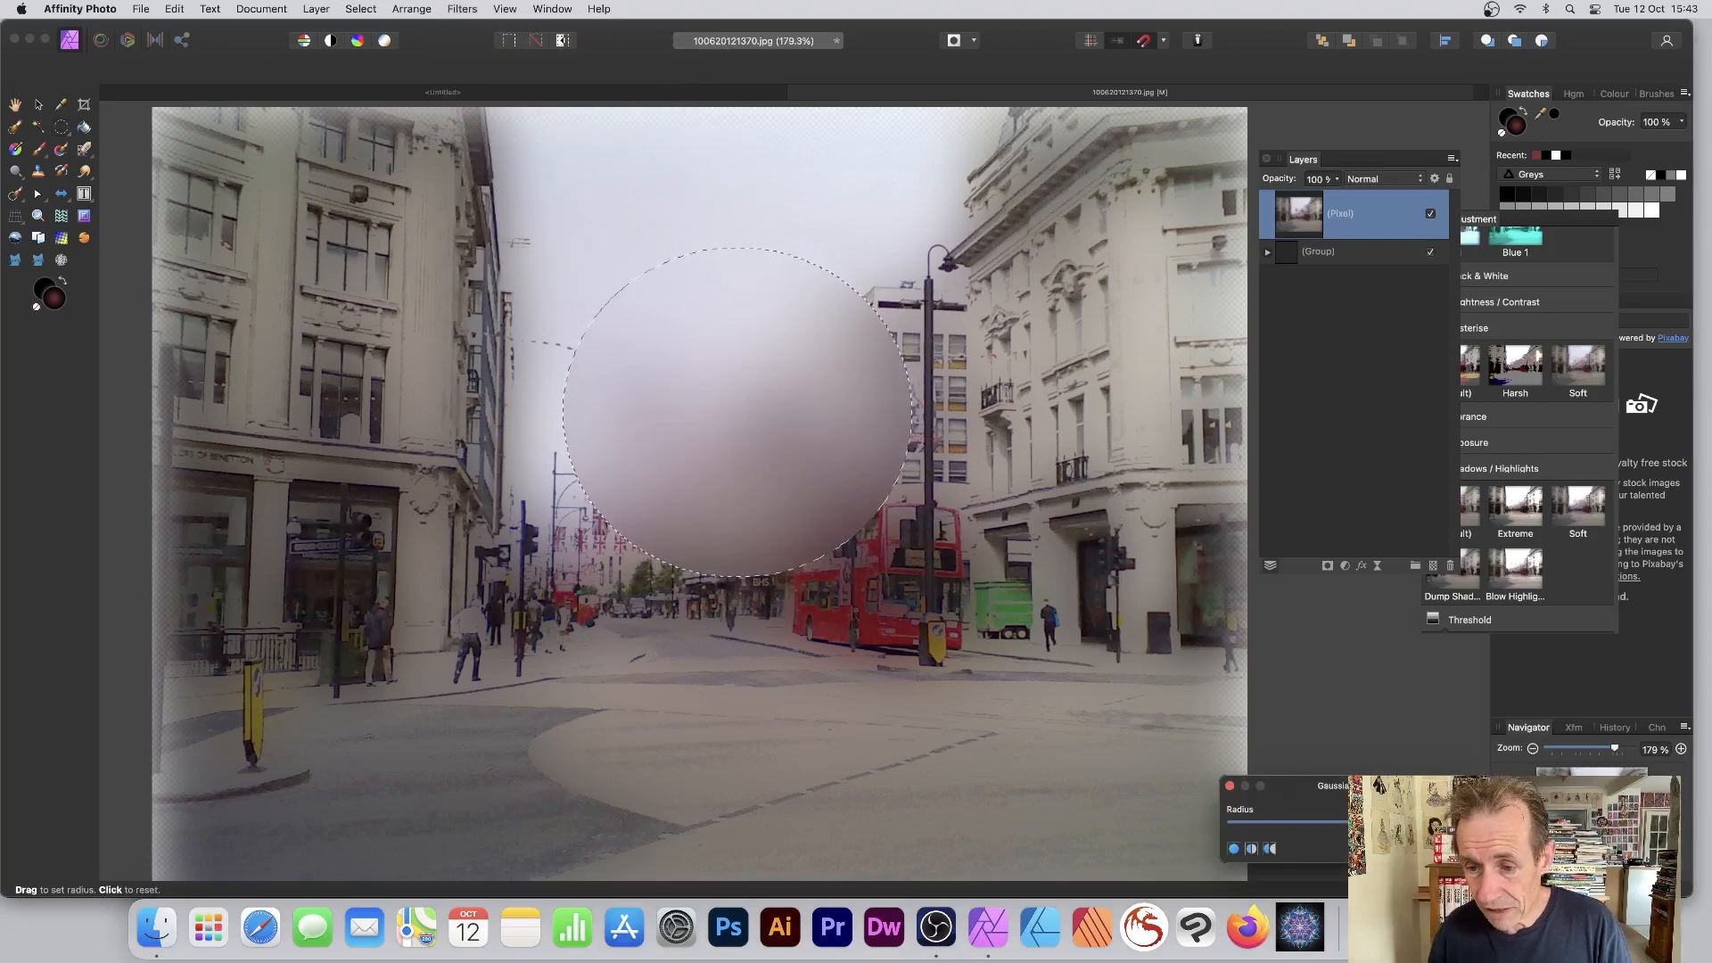
drag(1381, 786, 948, 539)
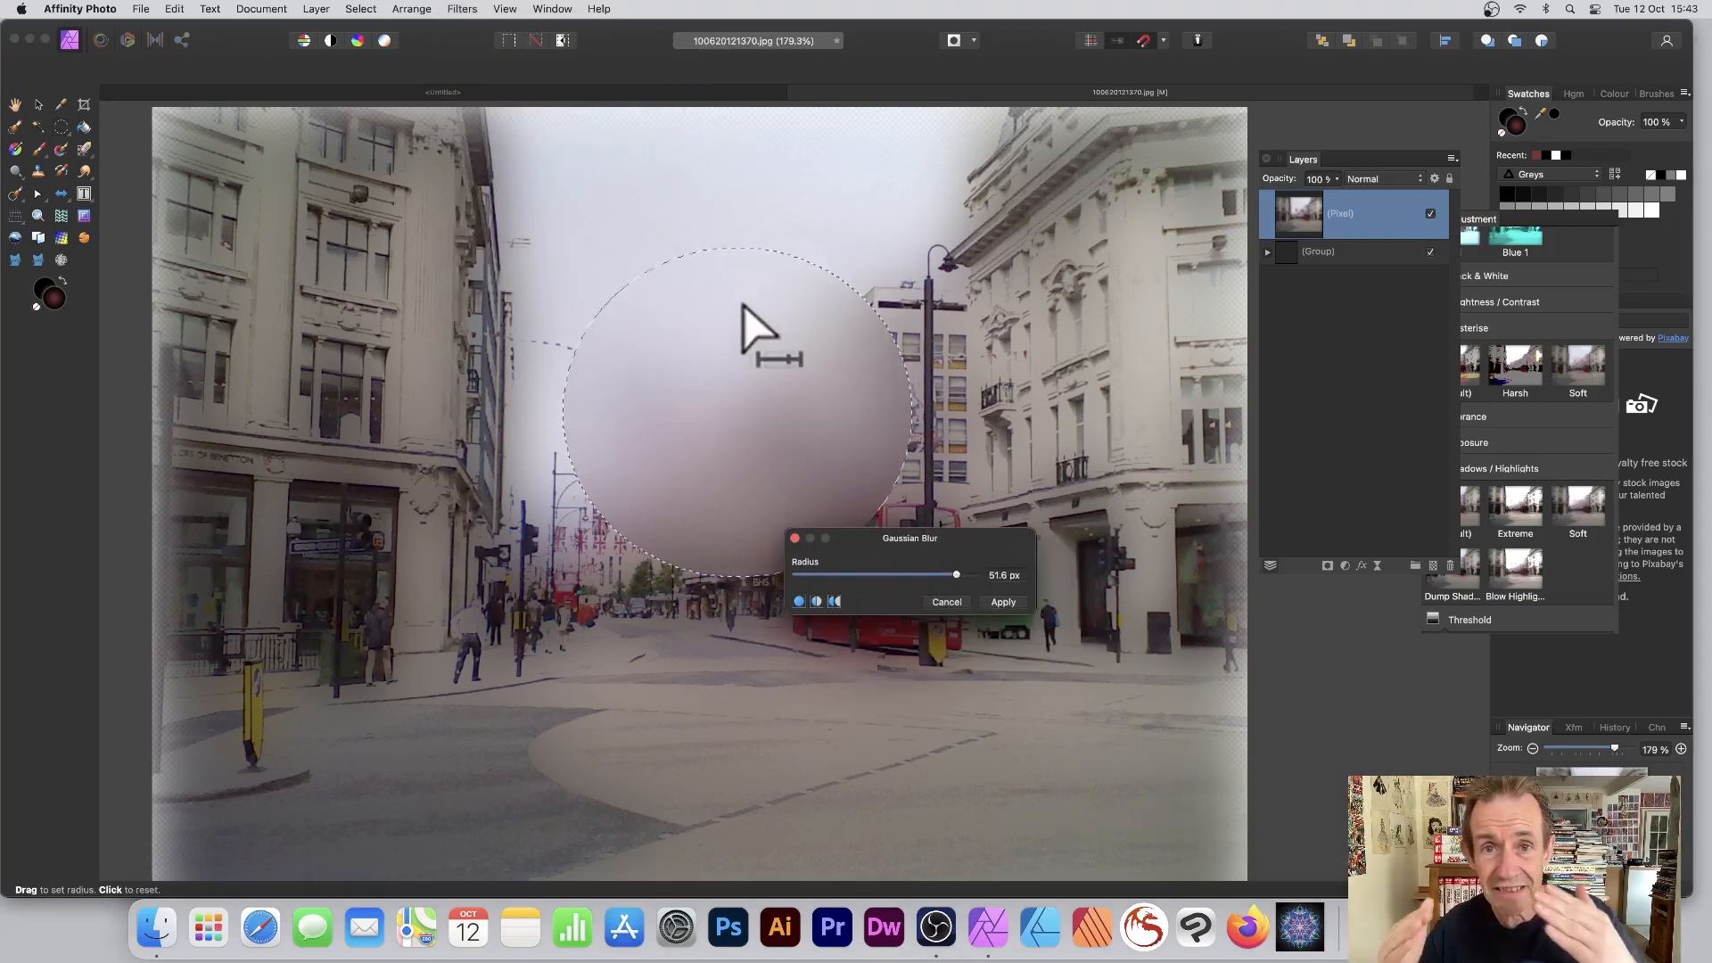
scroll(743, 306, right, 1)
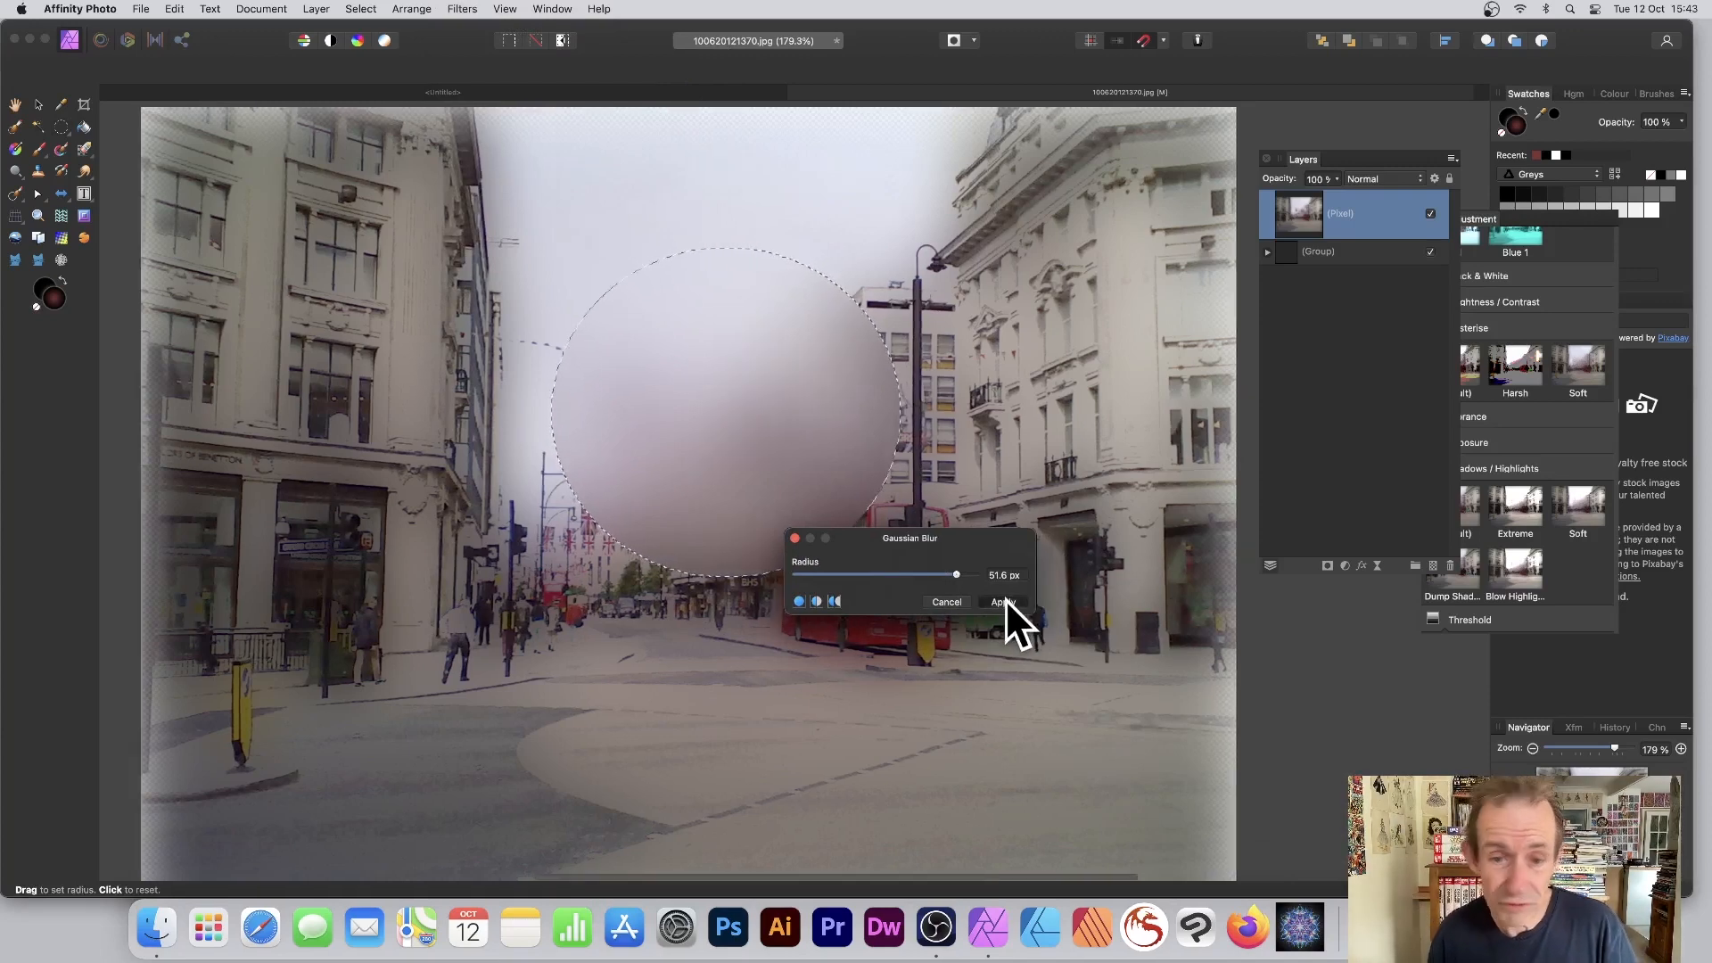
click(1004, 601)
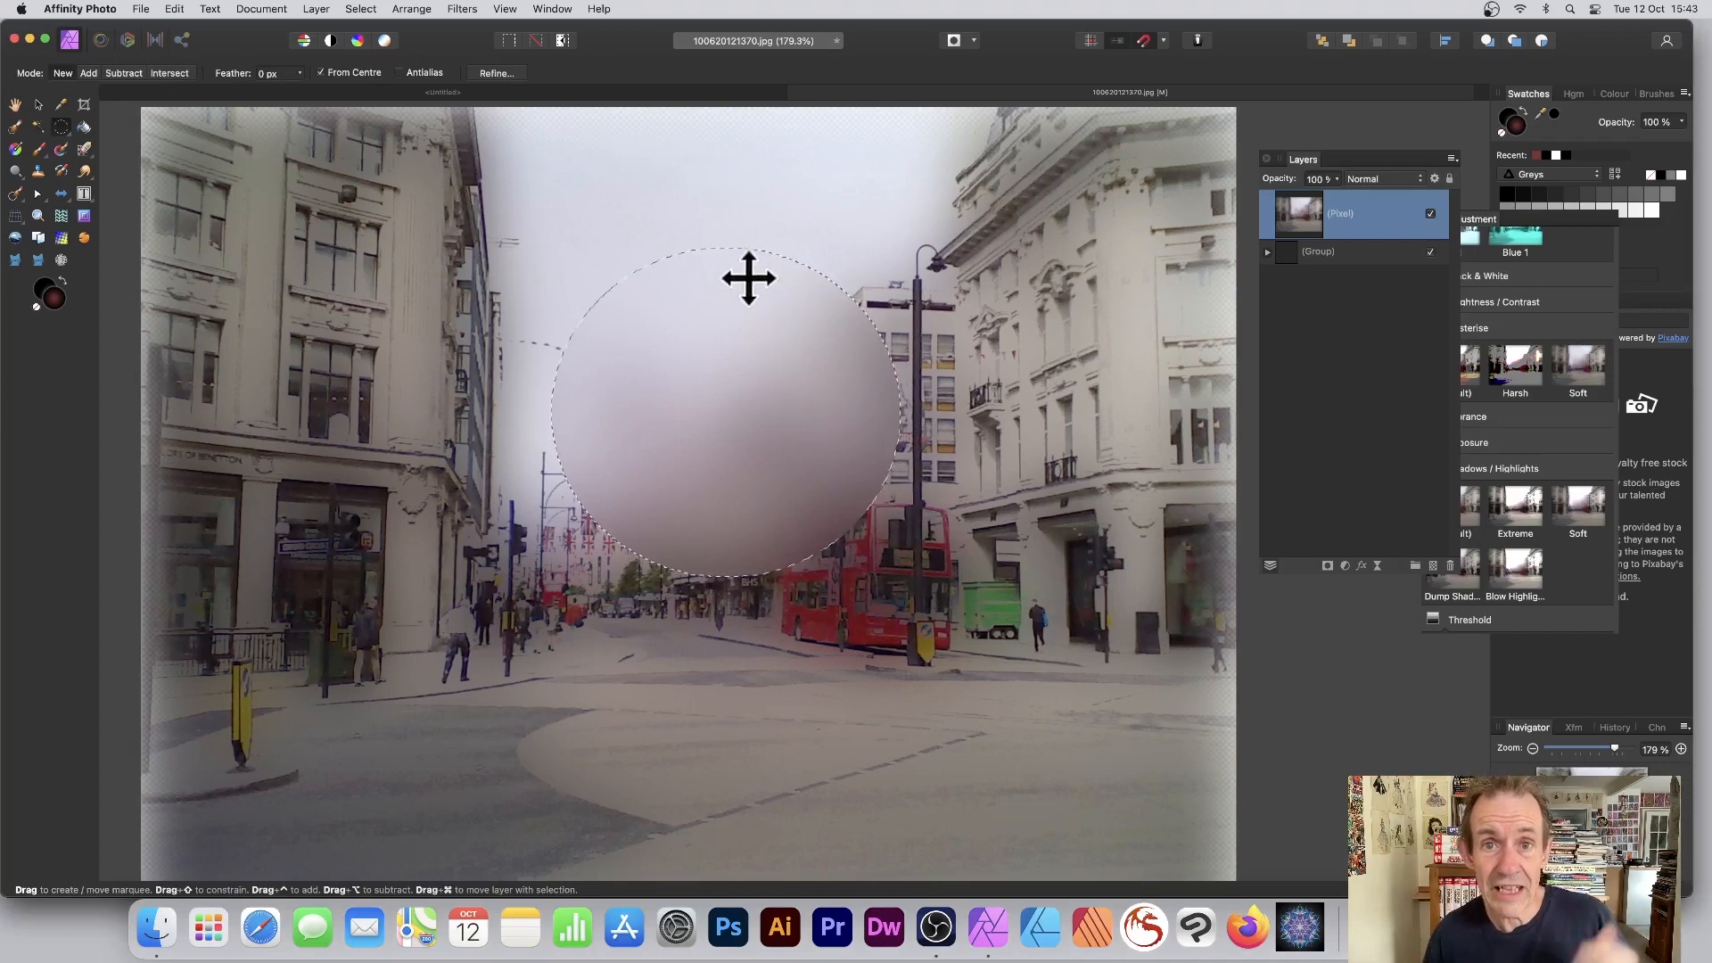
key(super+z)
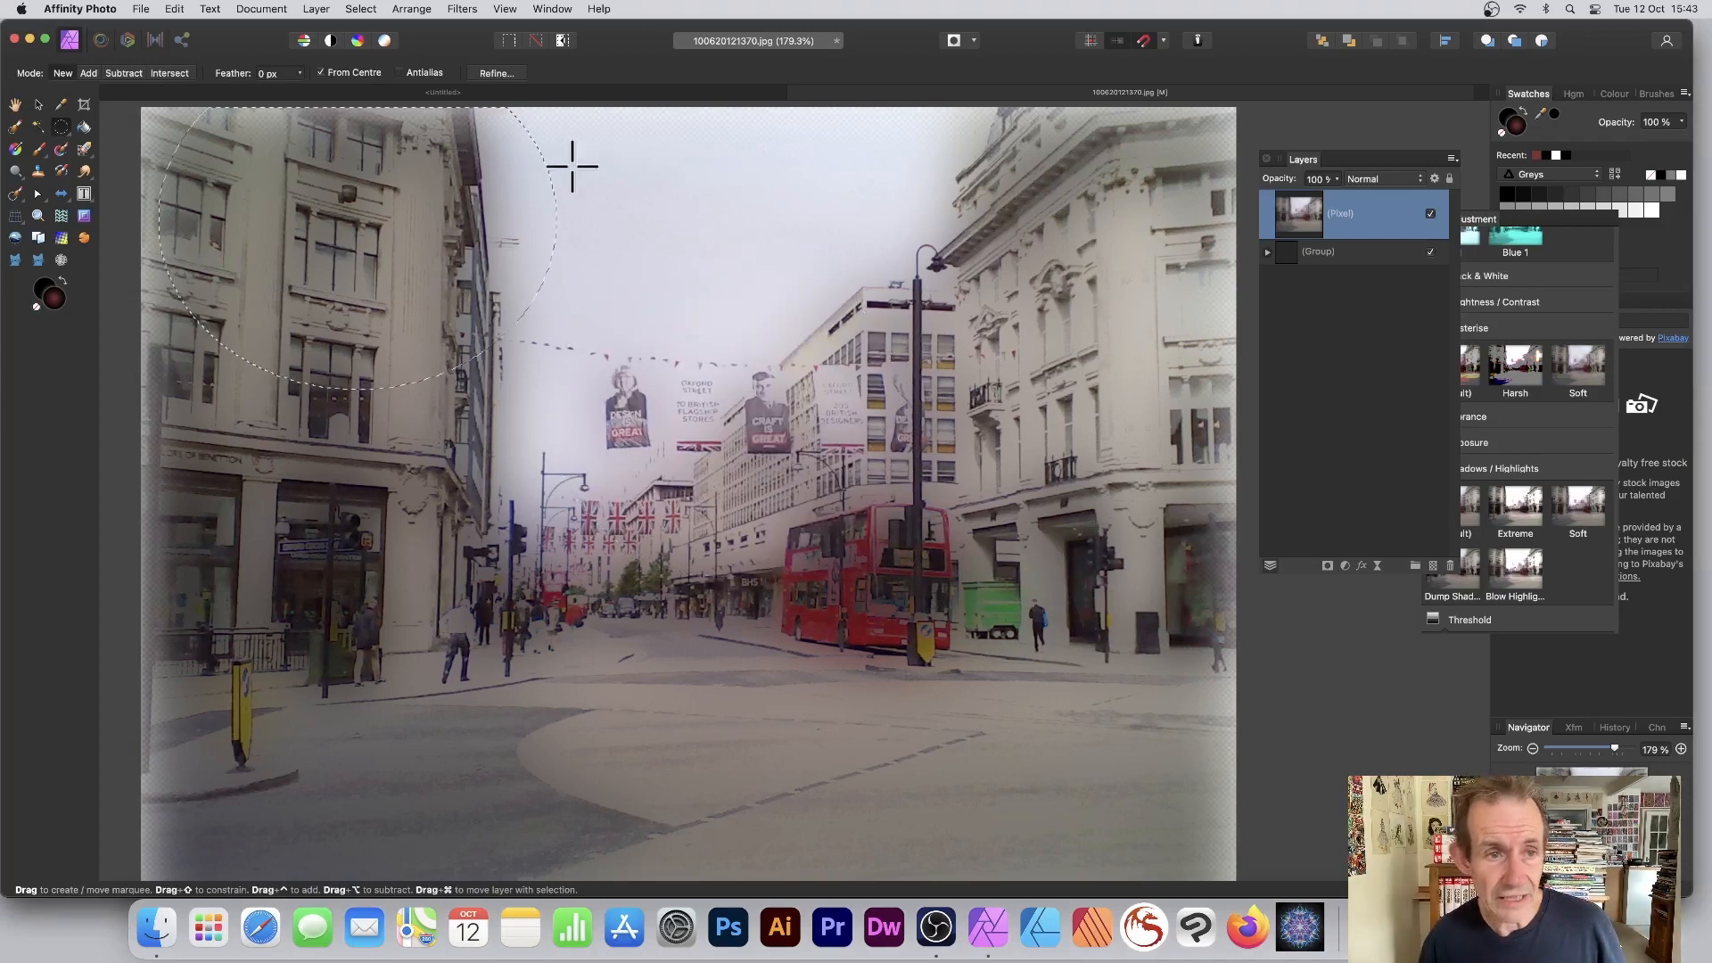
Step: Select the reds in the photo by colour range, then clear the selection
click(362, 9)
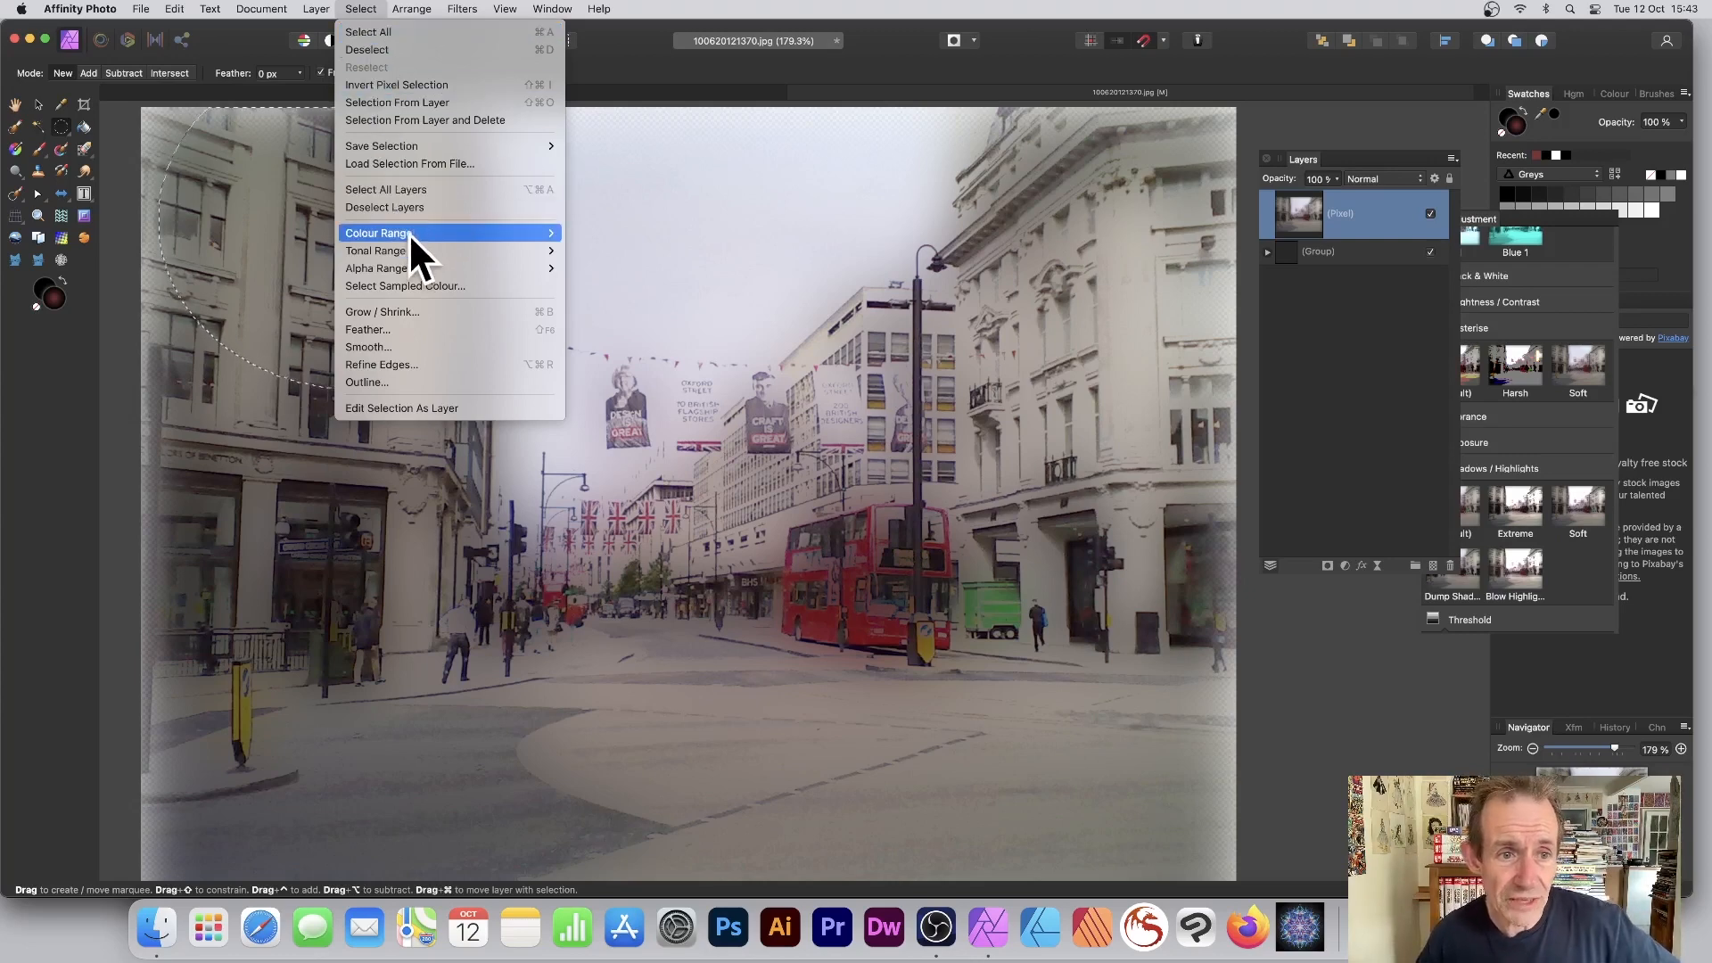
mouse_move(403, 233)
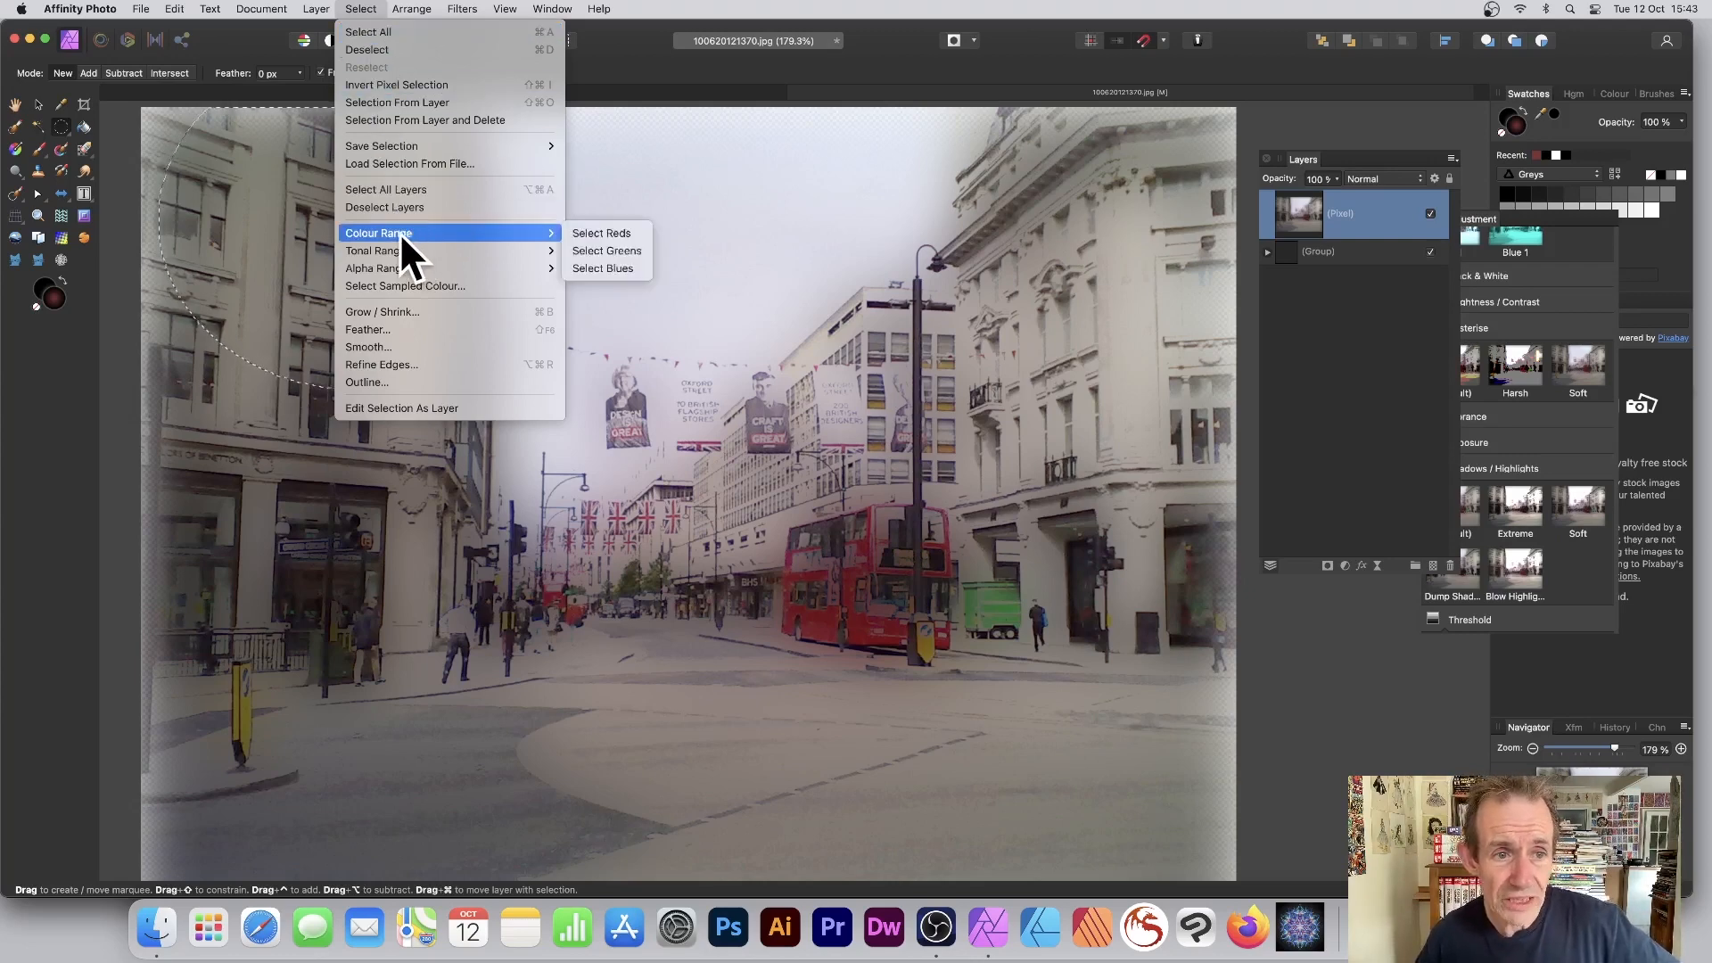
click(590, 233)
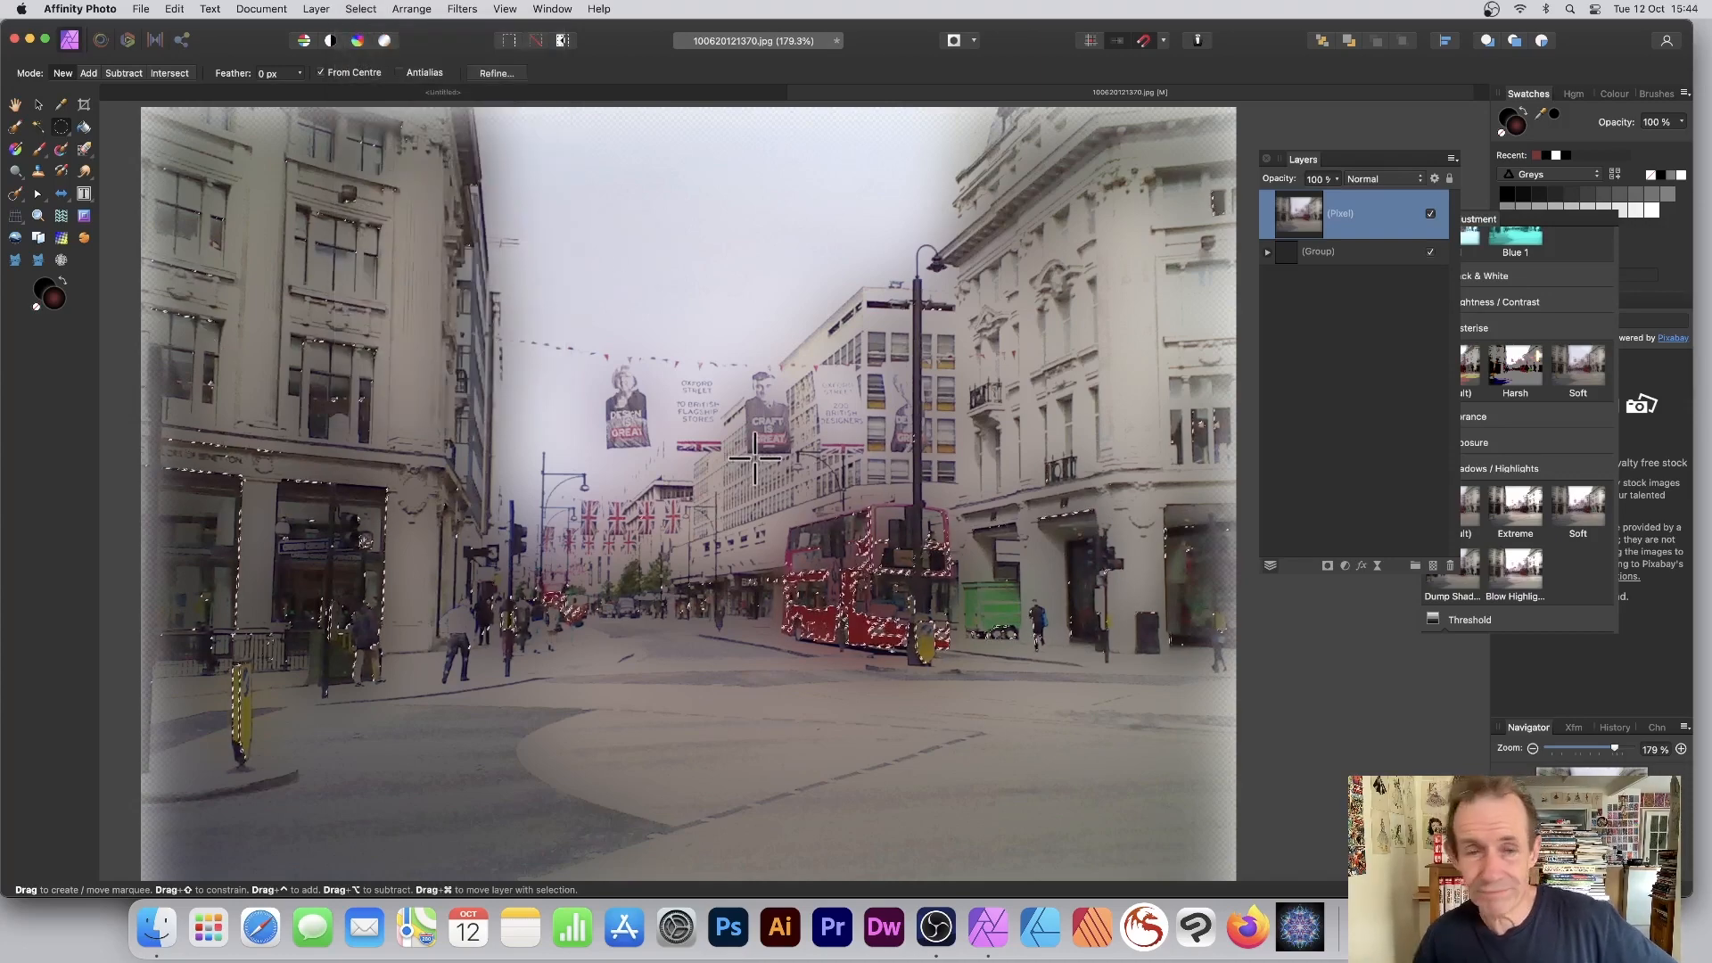
click(359, 11)
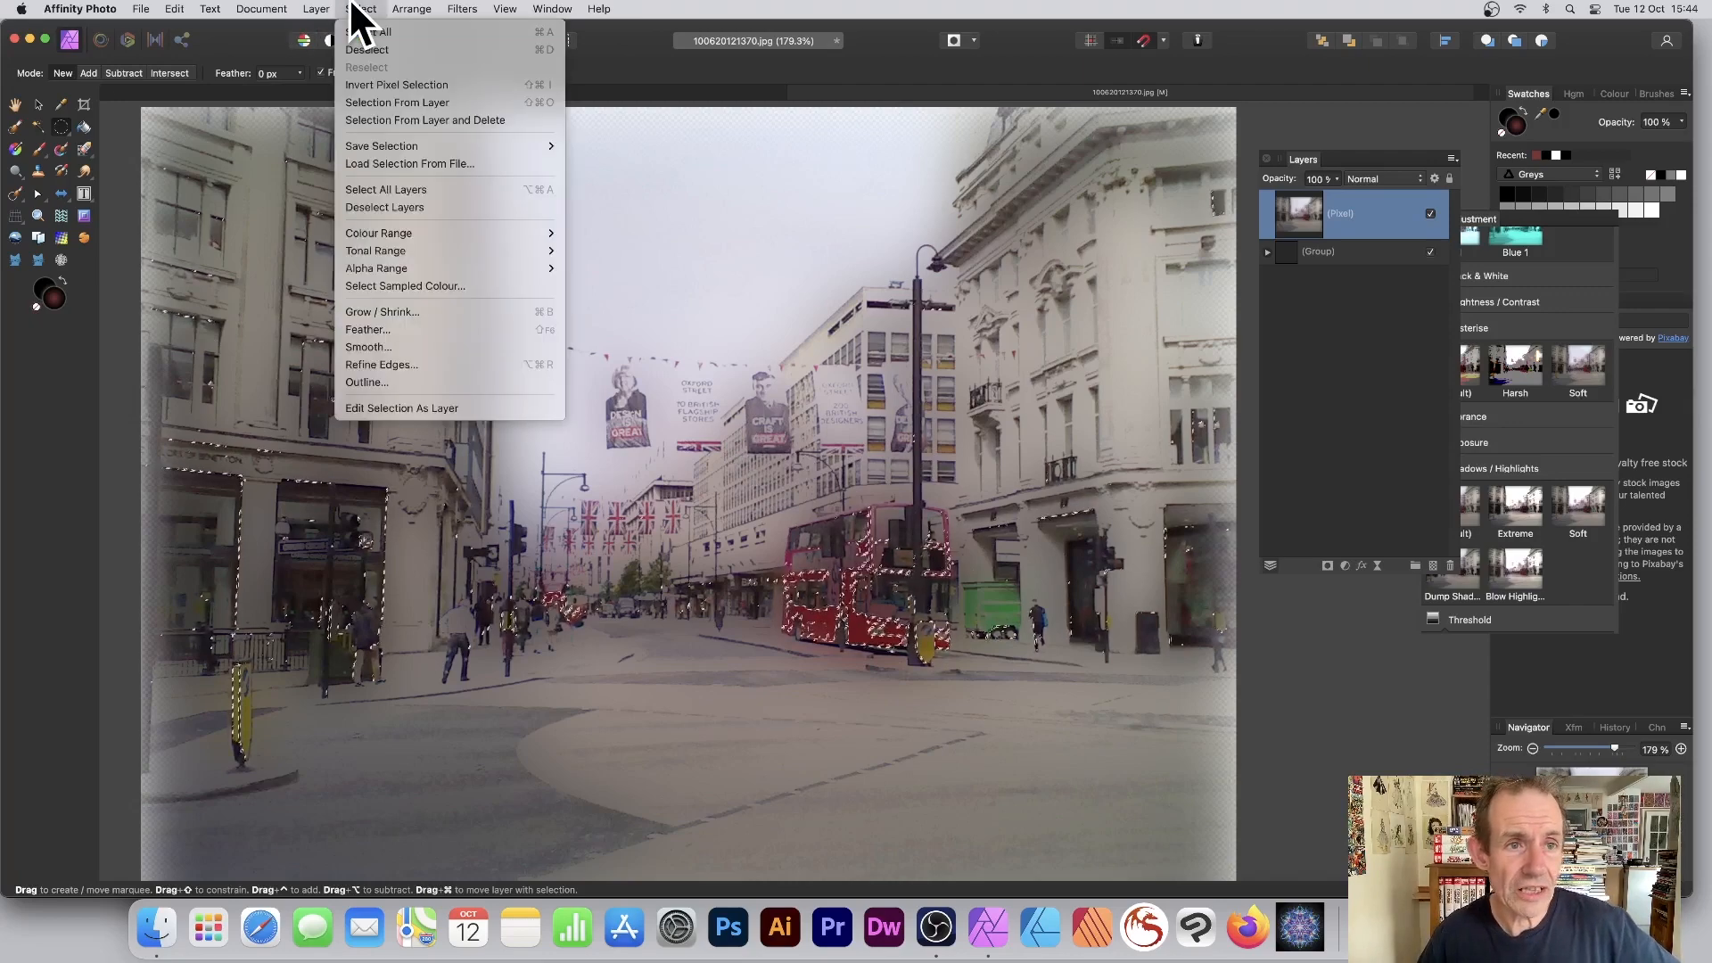
click(360, 50)
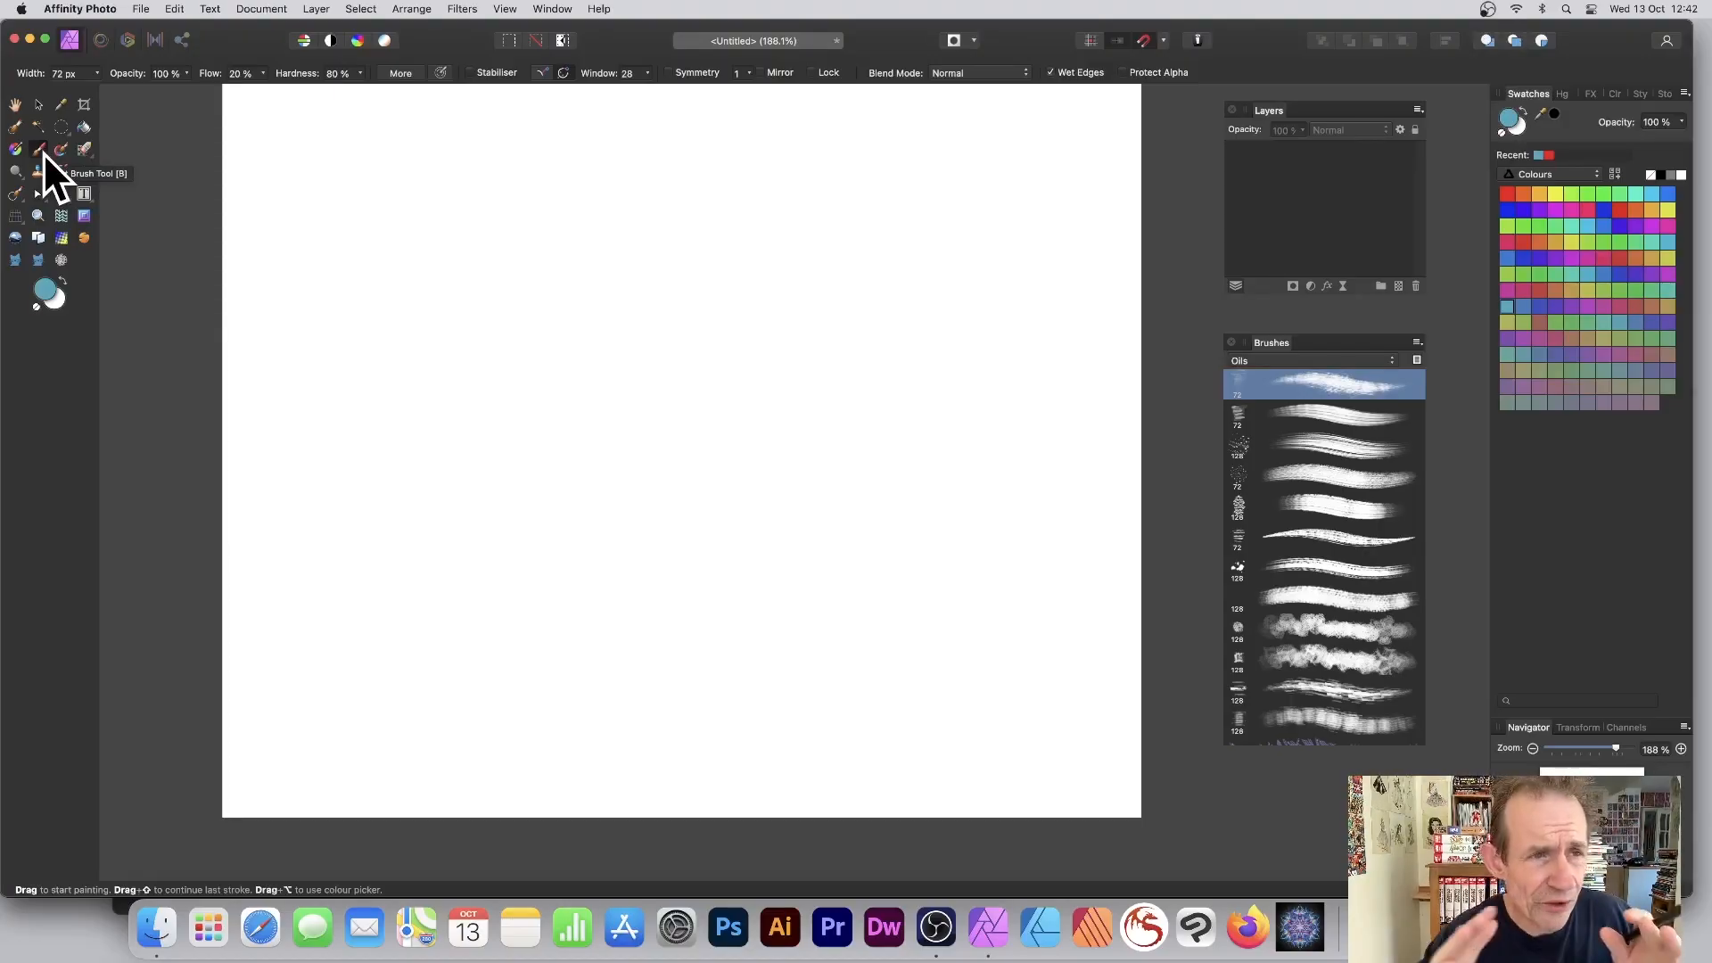
Step: Check the Paint Brush Tool's variants and move the floating Brushes panel closer to the blank canvas
click(39, 151)
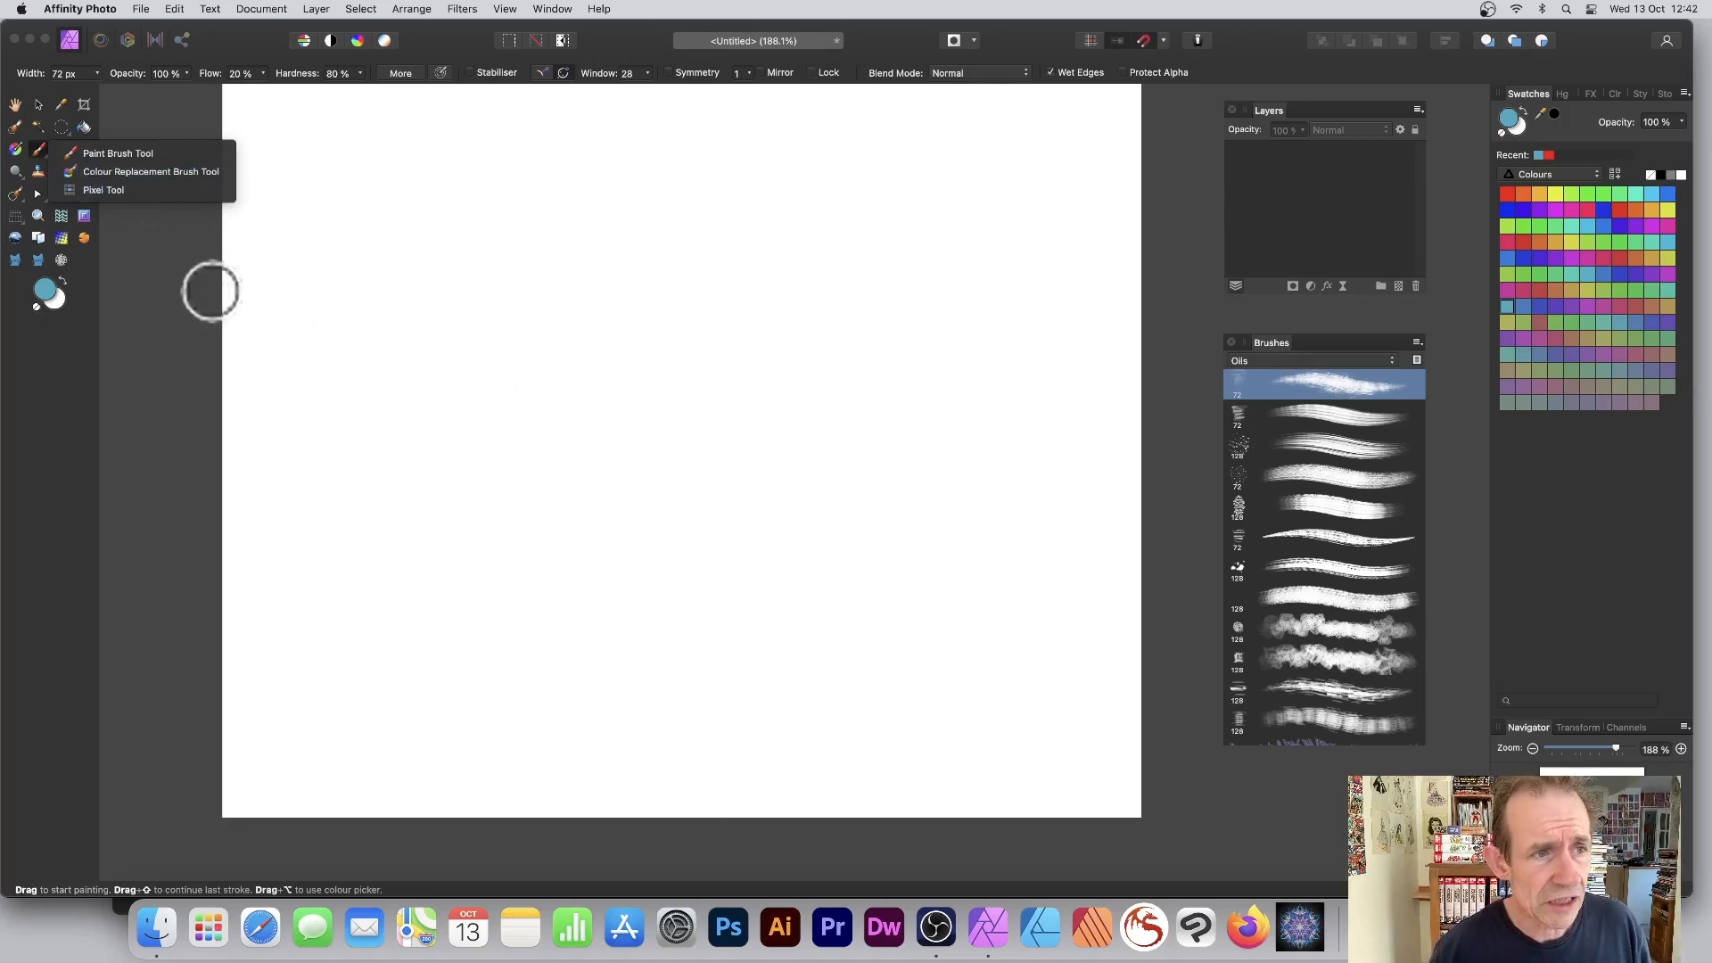
click(191, 325)
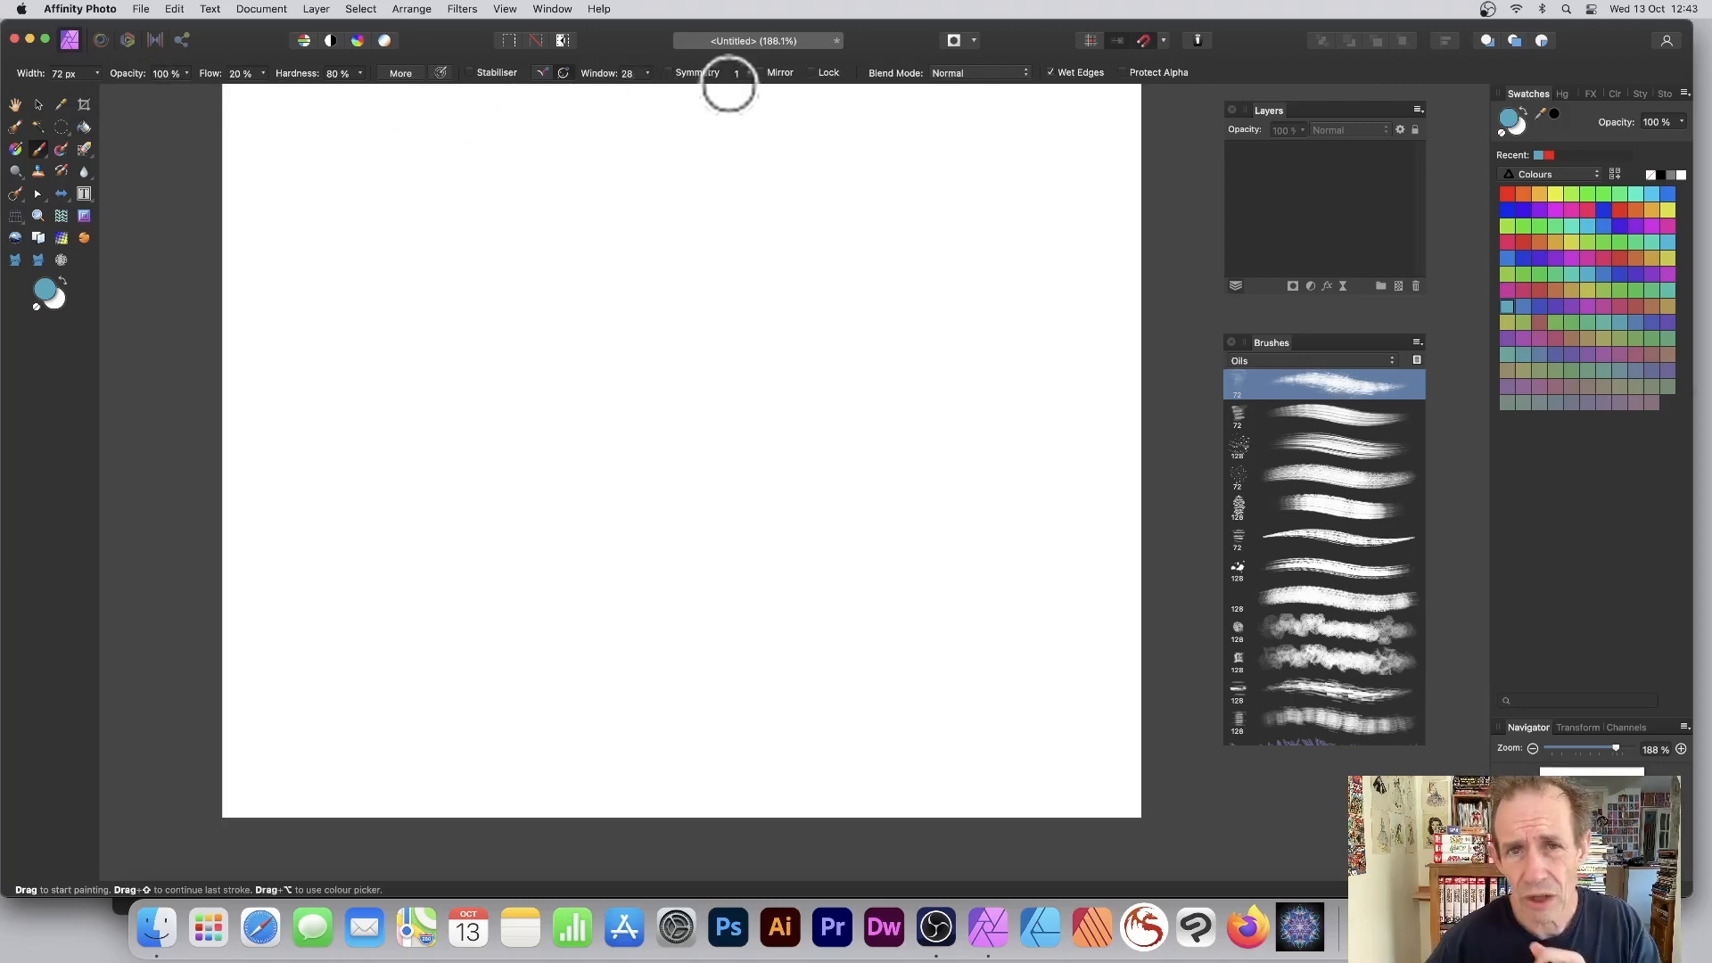
drag(1279, 343, 1235, 320)
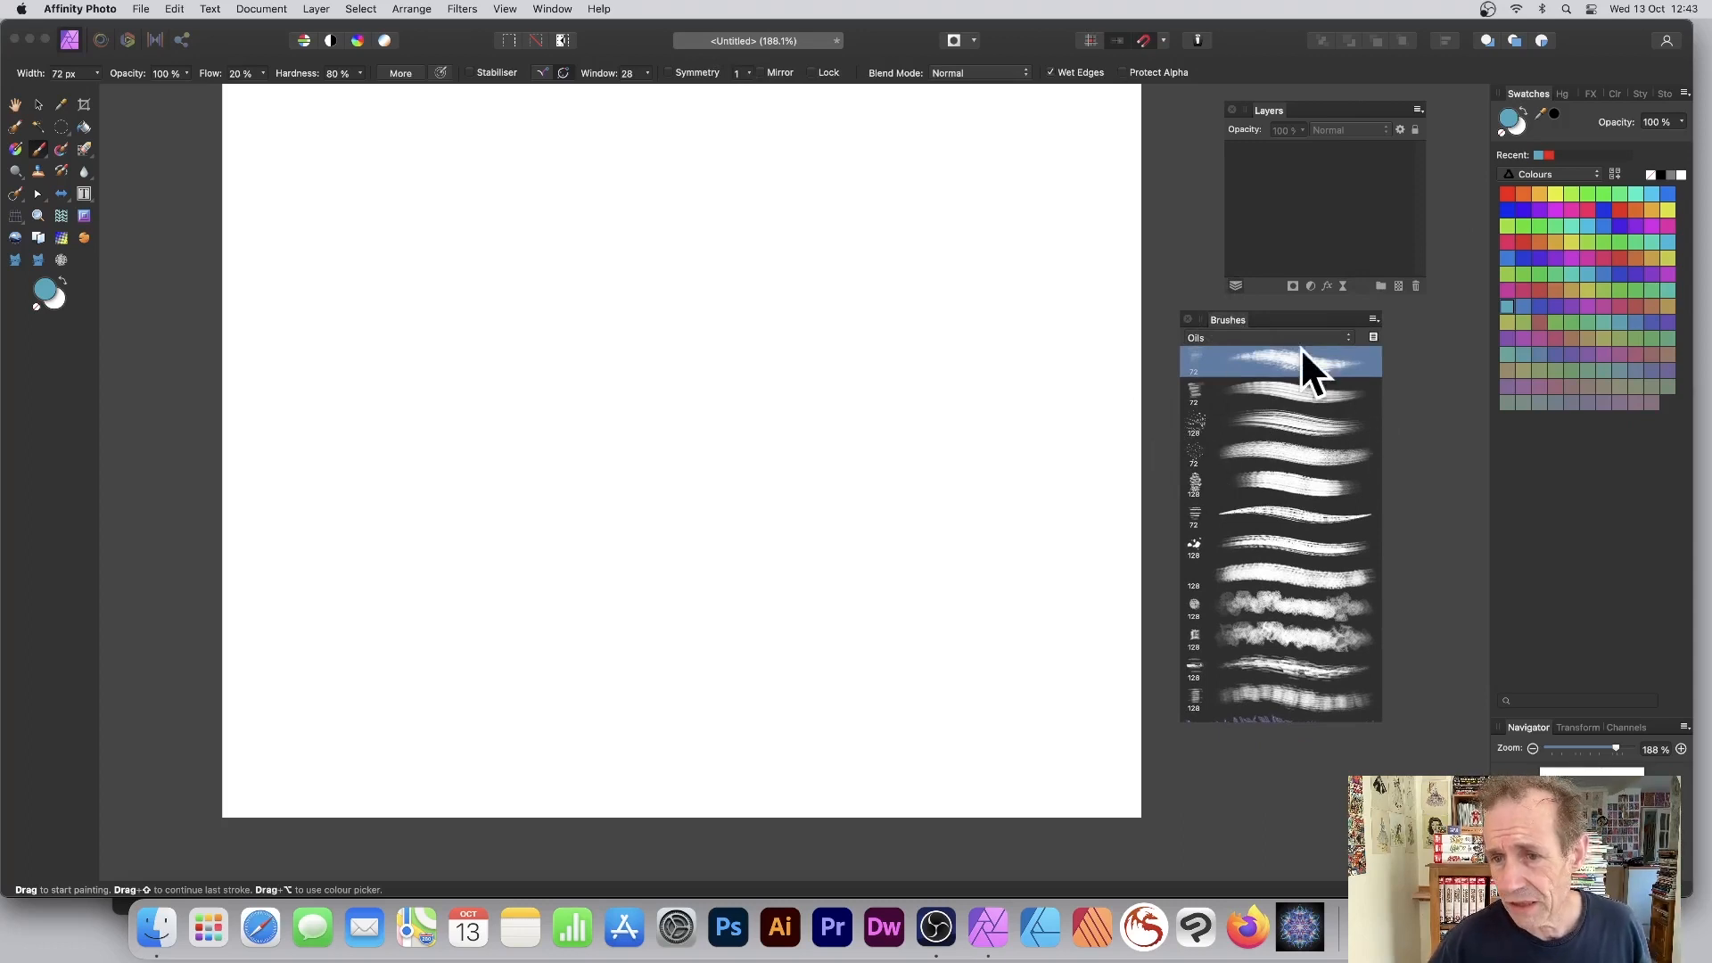
Step: Choose the fifth brush in the Oils category at 128 px and paint a broad red stroke across the upper canvas
click(1279, 392)
click(1268, 453)
click(1238, 342)
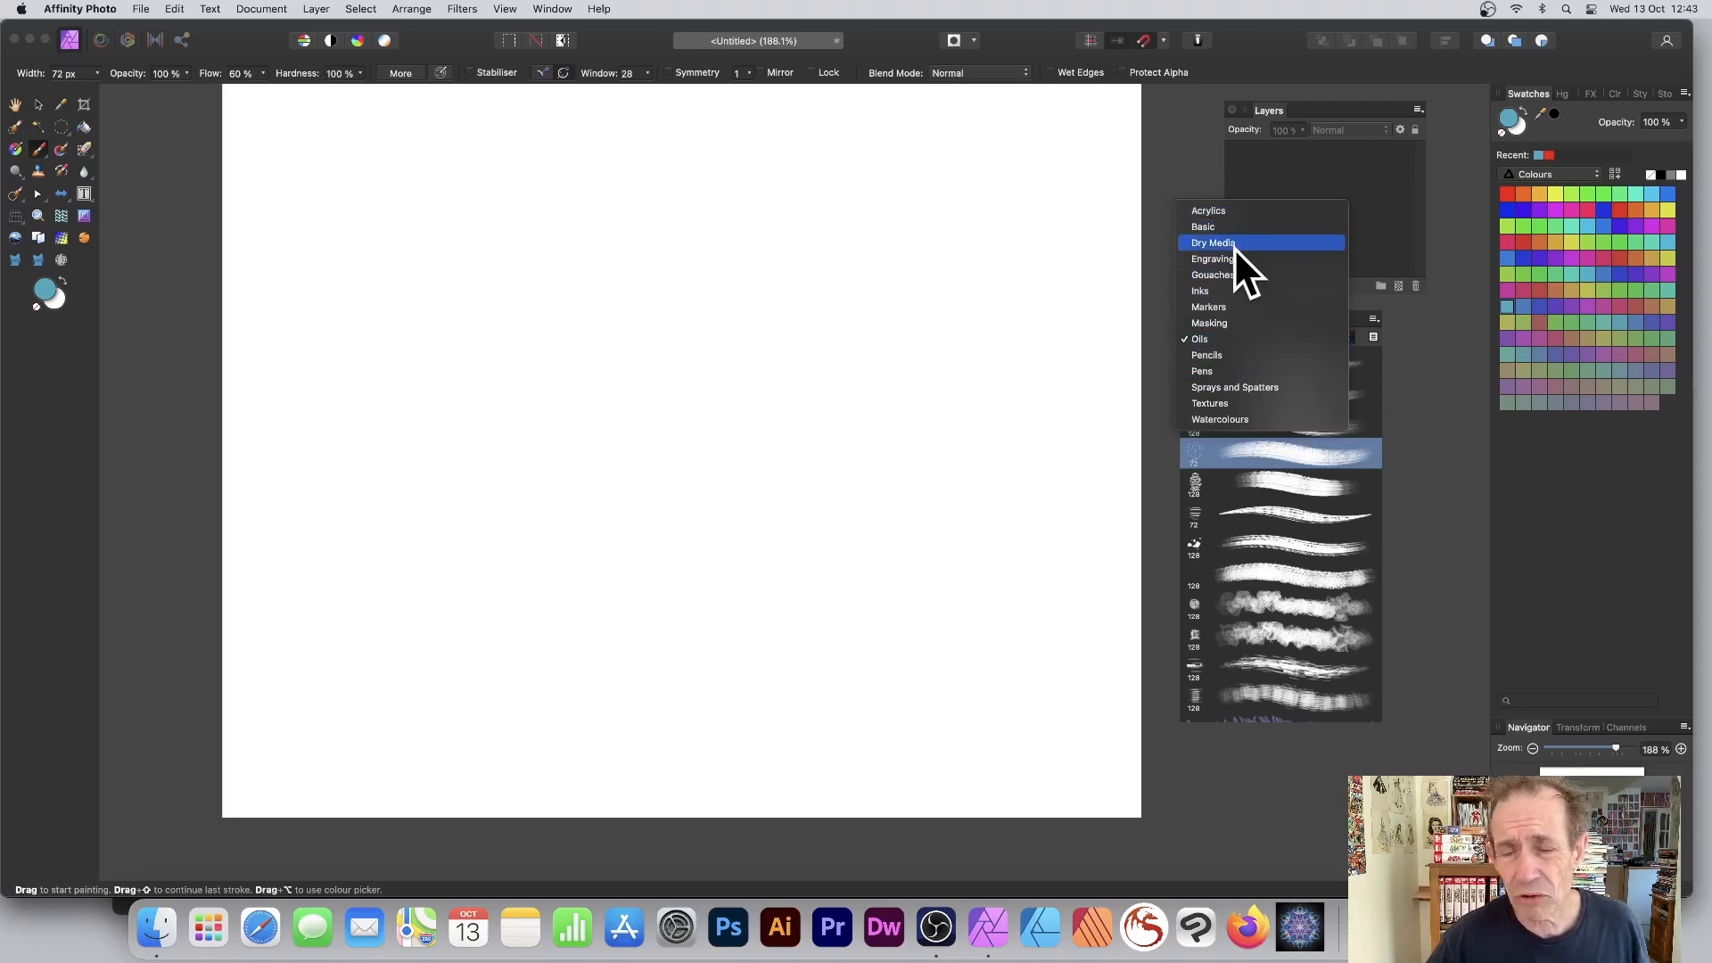
click(1368, 614)
click(1272, 481)
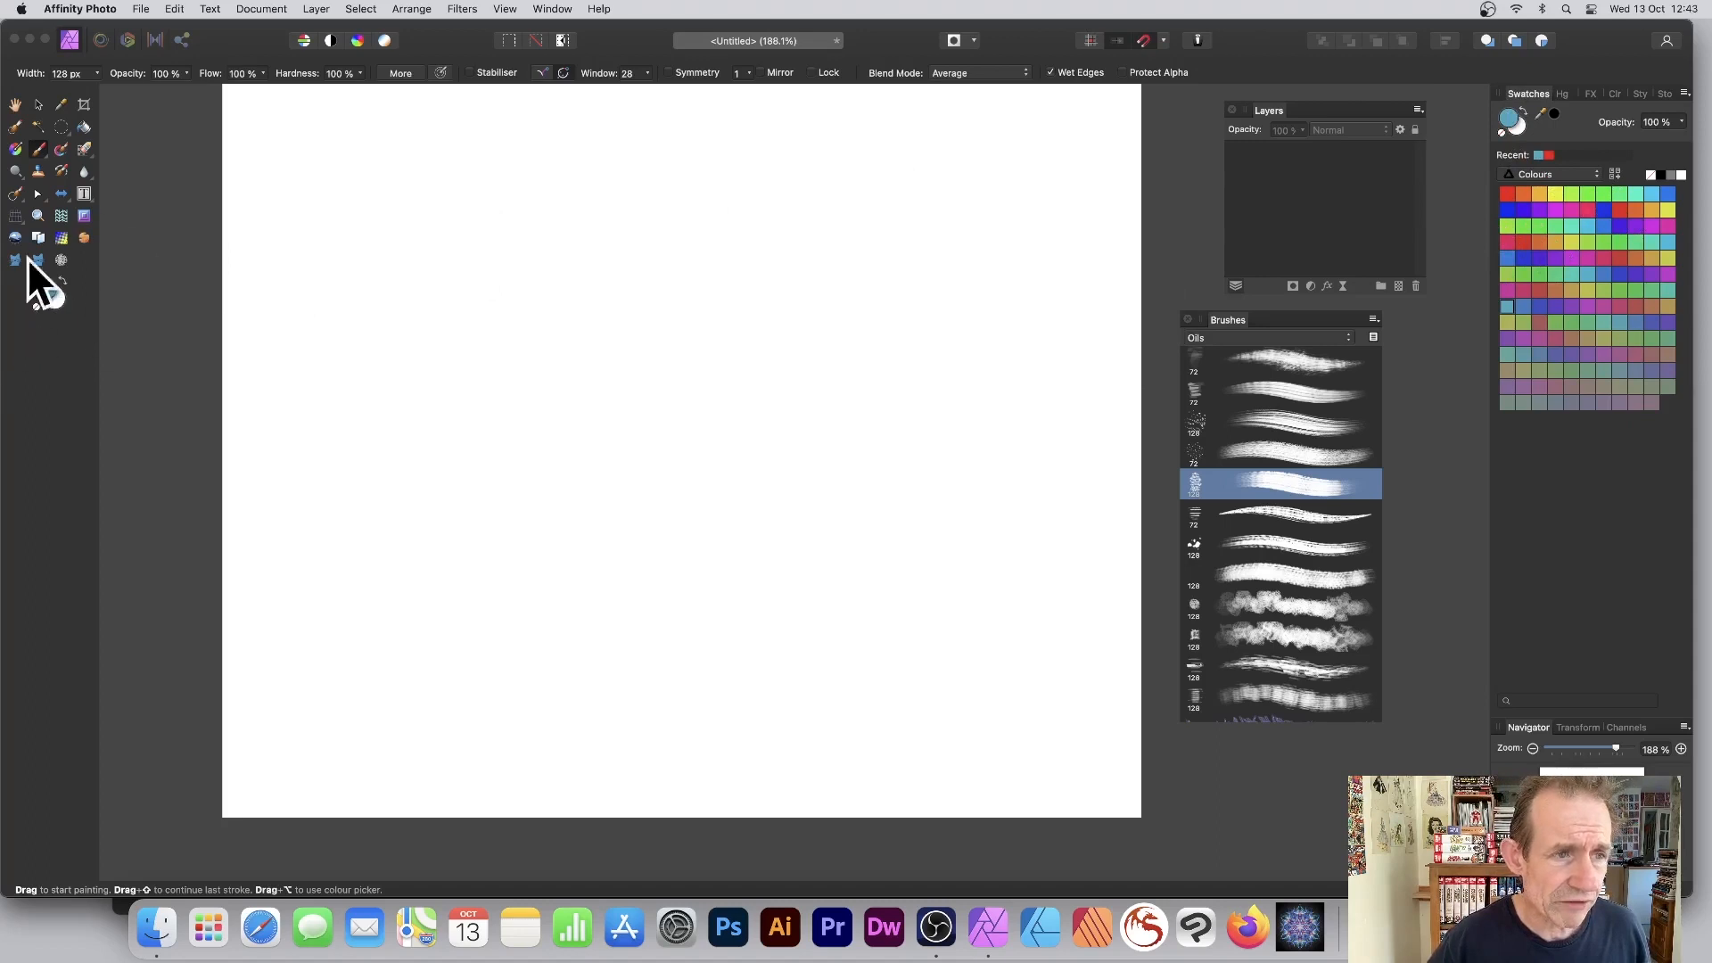
click(1507, 194)
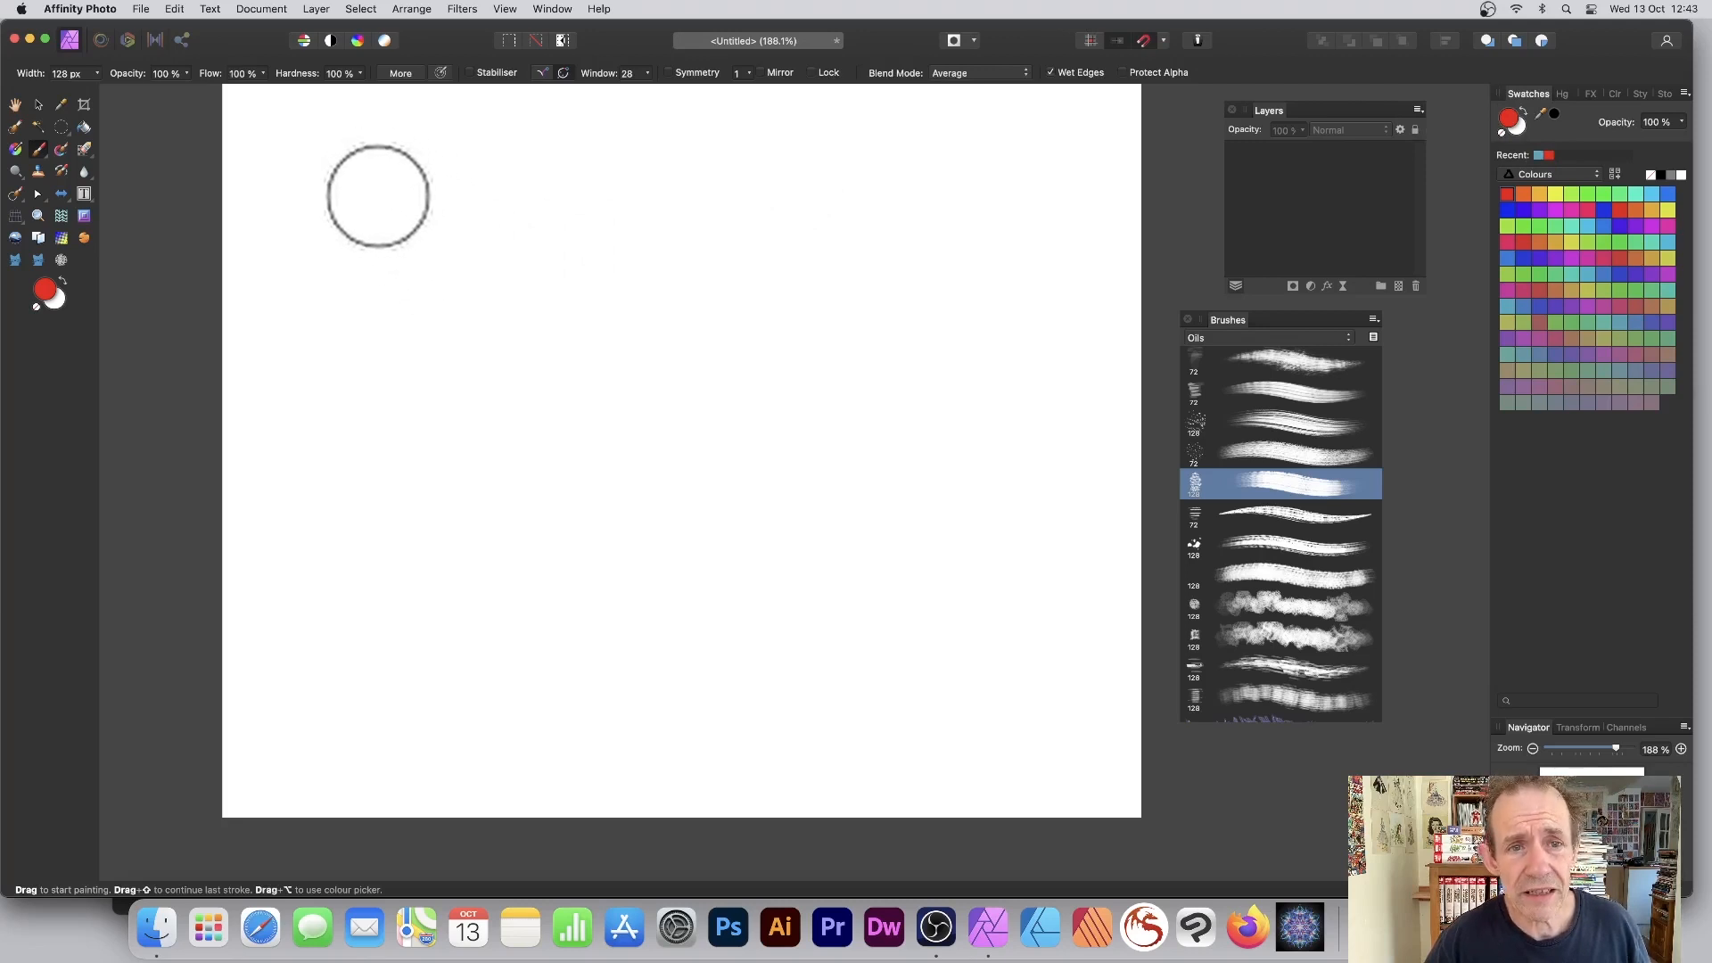
mouse_move(379, 201)
mouse_down()
mouse_move(454, 232)
mouse_move(844, 279)
mouse_move(973, 326)
mouse_move(709, 278)
mouse_move(525, 276)
mouse_move(374, 236)
mouse_move(784, 272)
mouse_move(913, 309)
mouse_move(519, 270)
mouse_up()
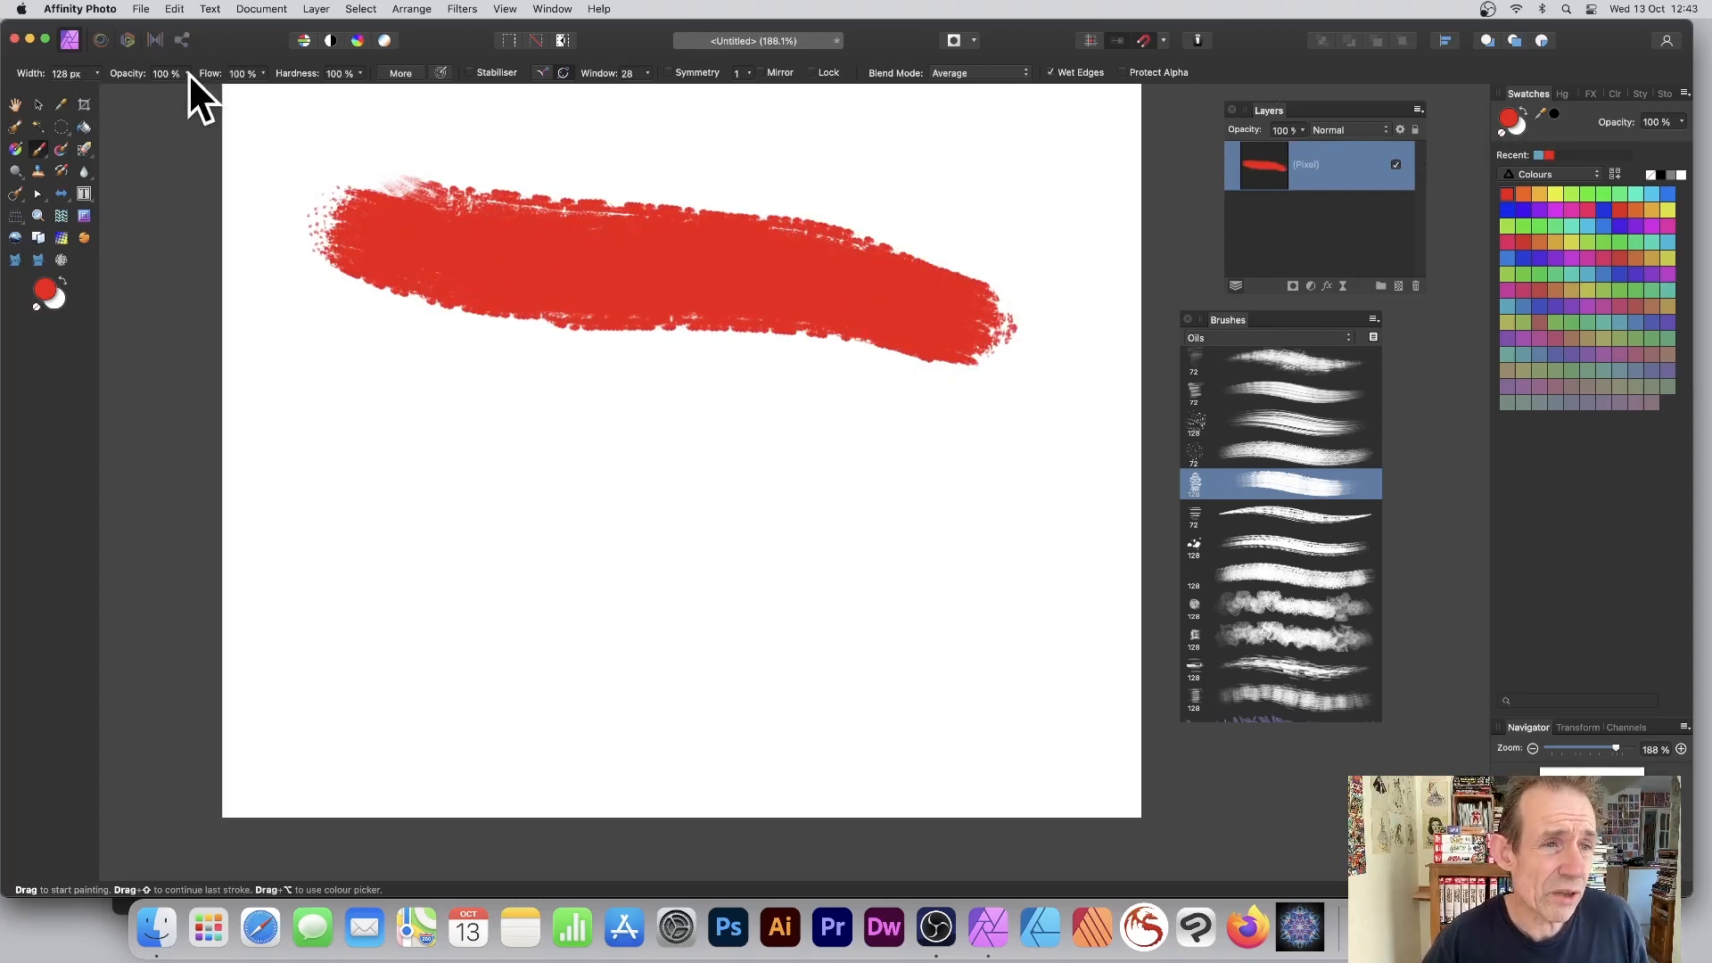
Step: Set the brush opacity to 27% and paint translucent red strokes above and below the solid red stroke
click(188, 74)
drag(161, 90, 118, 89)
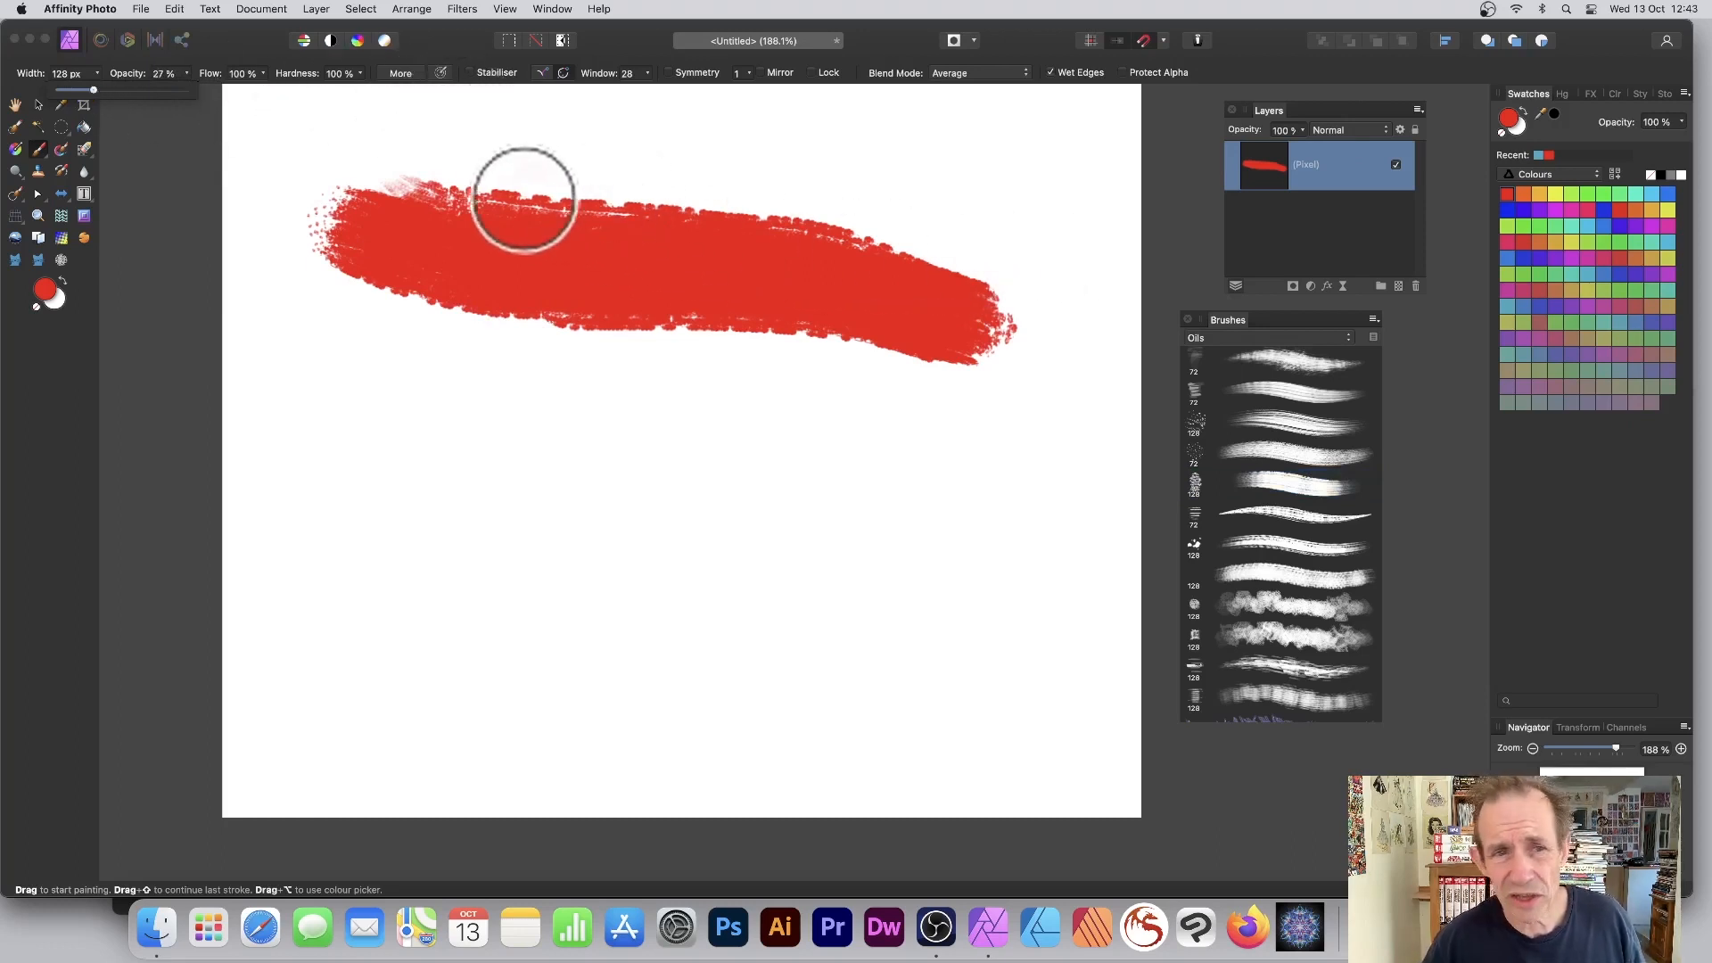
mouse_move(368, 163)
mouse_down()
mouse_move(733, 157)
mouse_move(872, 172)
mouse_move(1036, 220)
mouse_move(1013, 257)
mouse_move(740, 203)
mouse_move(375, 210)
mouse_move(708, 211)
mouse_move(916, 234)
mouse_move(977, 230)
mouse_move(874, 157)
mouse_move(944, 187)
mouse_move(964, 169)
mouse_move(826, 156)
mouse_move(534, 186)
mouse_move(805, 155)
mouse_move(992, 157)
mouse_move(637, 156)
mouse_move(940, 147)
mouse_move(655, 150)
mouse_move(912, 141)
mouse_move(996, 167)
mouse_move(732, 163)
mouse_move(852, 201)
mouse_up()
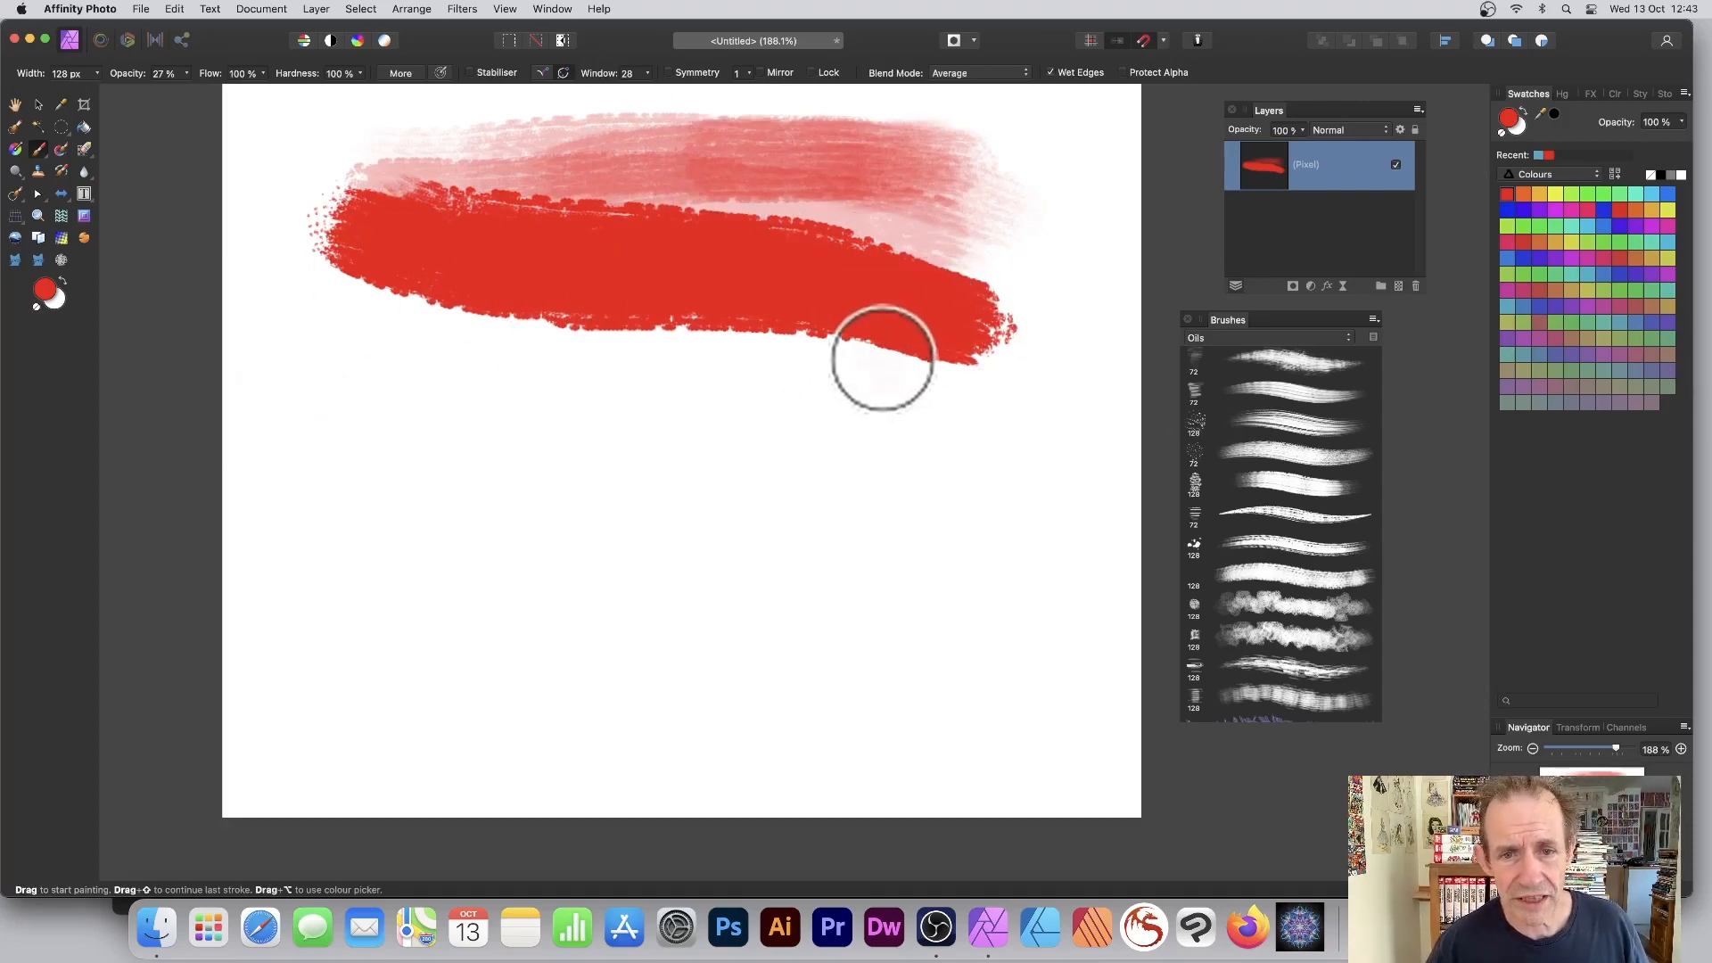
mouse_move(883, 363)
mouse_down()
mouse_move(414, 365)
mouse_move(777, 328)
mouse_move(413, 310)
mouse_up()
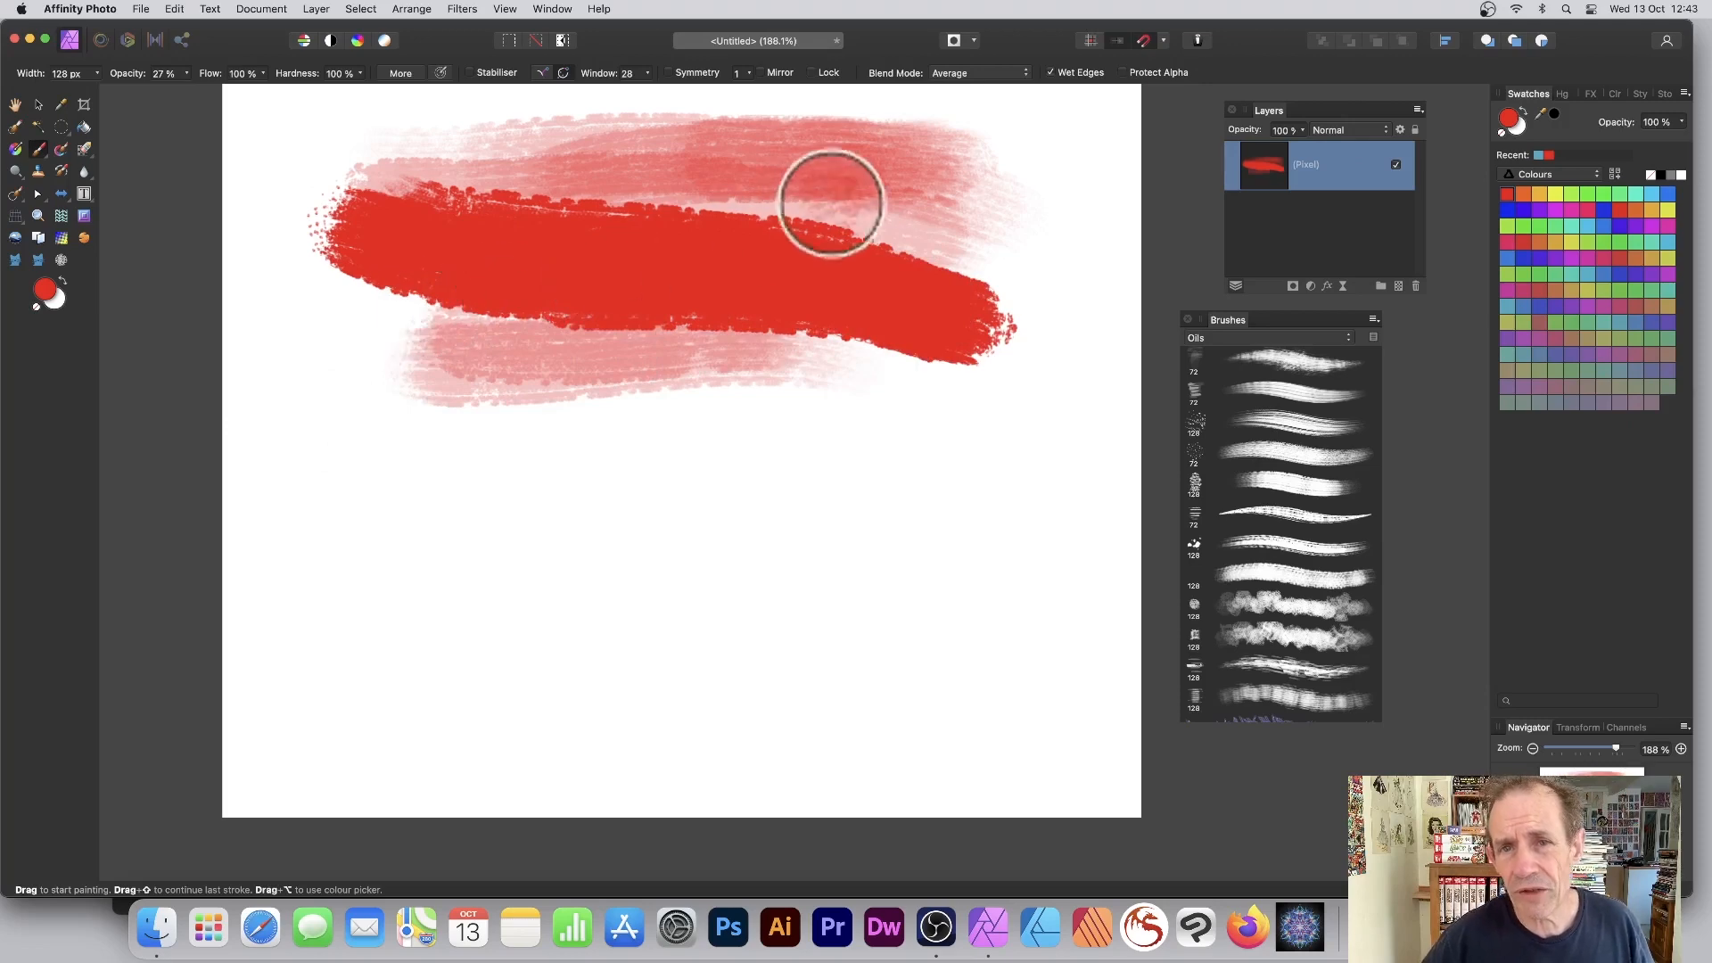
Step: Set the brush blend mode to Darken and paint another red stroke over the pale strokes below the solid one
click(978, 72)
mouse_move(956, 19)
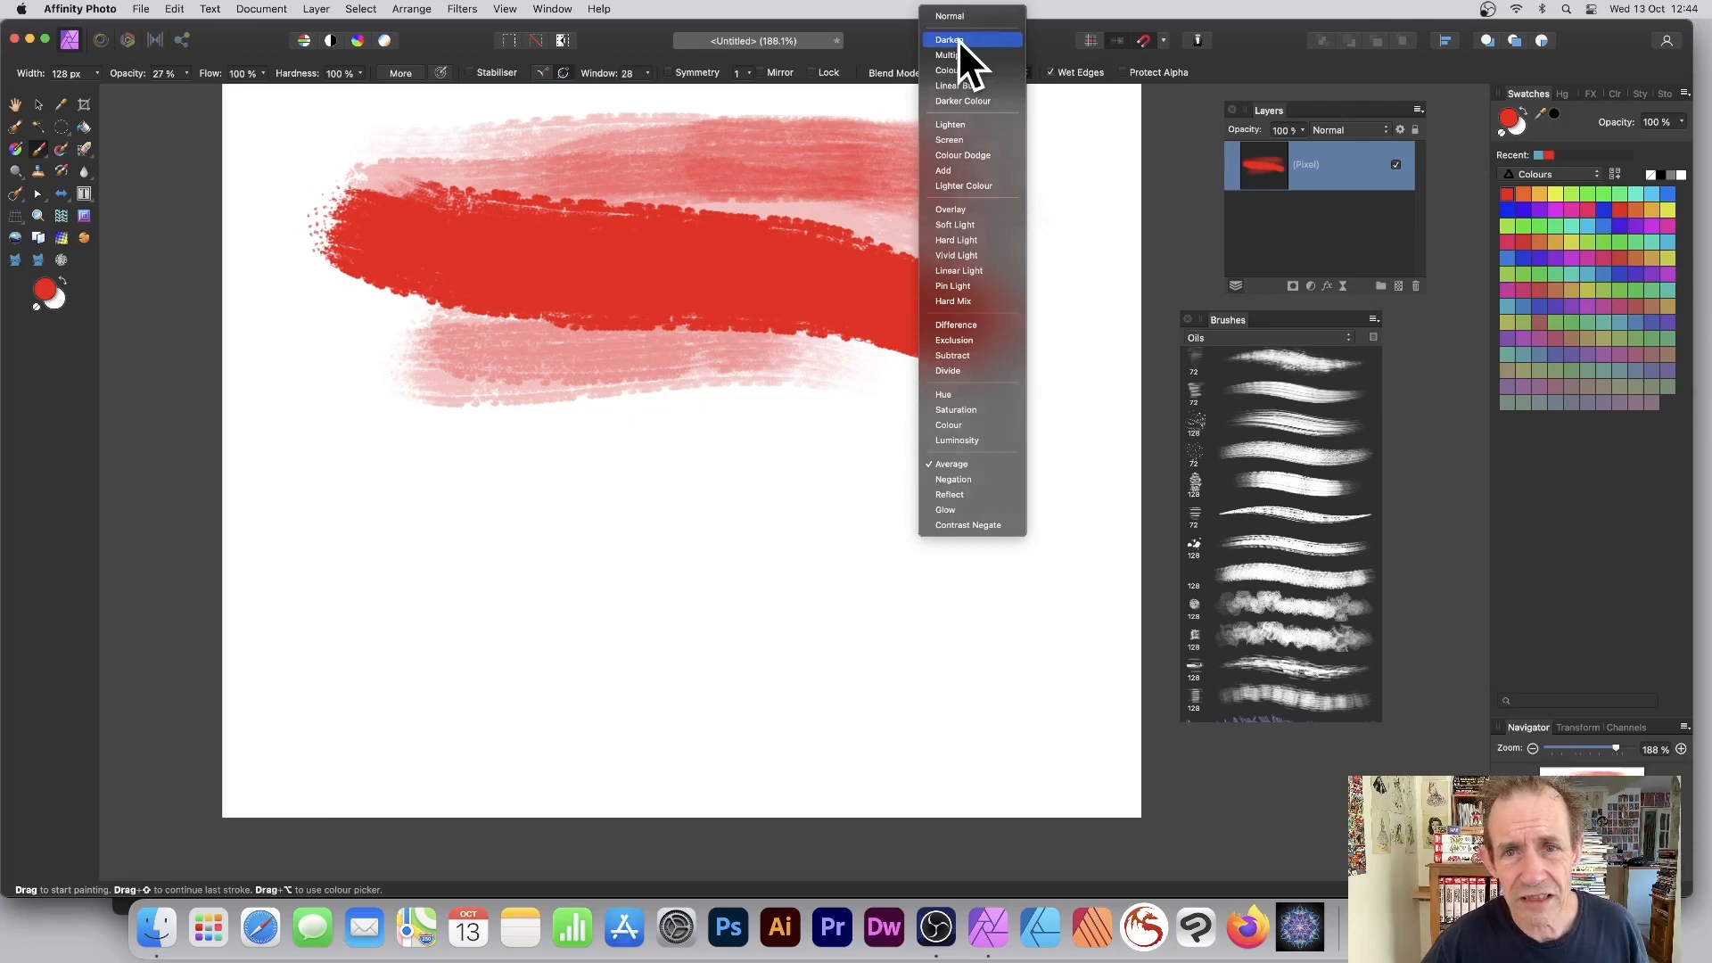
click(958, 39)
mouse_move(602, 367)
mouse_down()
mouse_move(508, 331)
mouse_move(785, 323)
mouse_up()
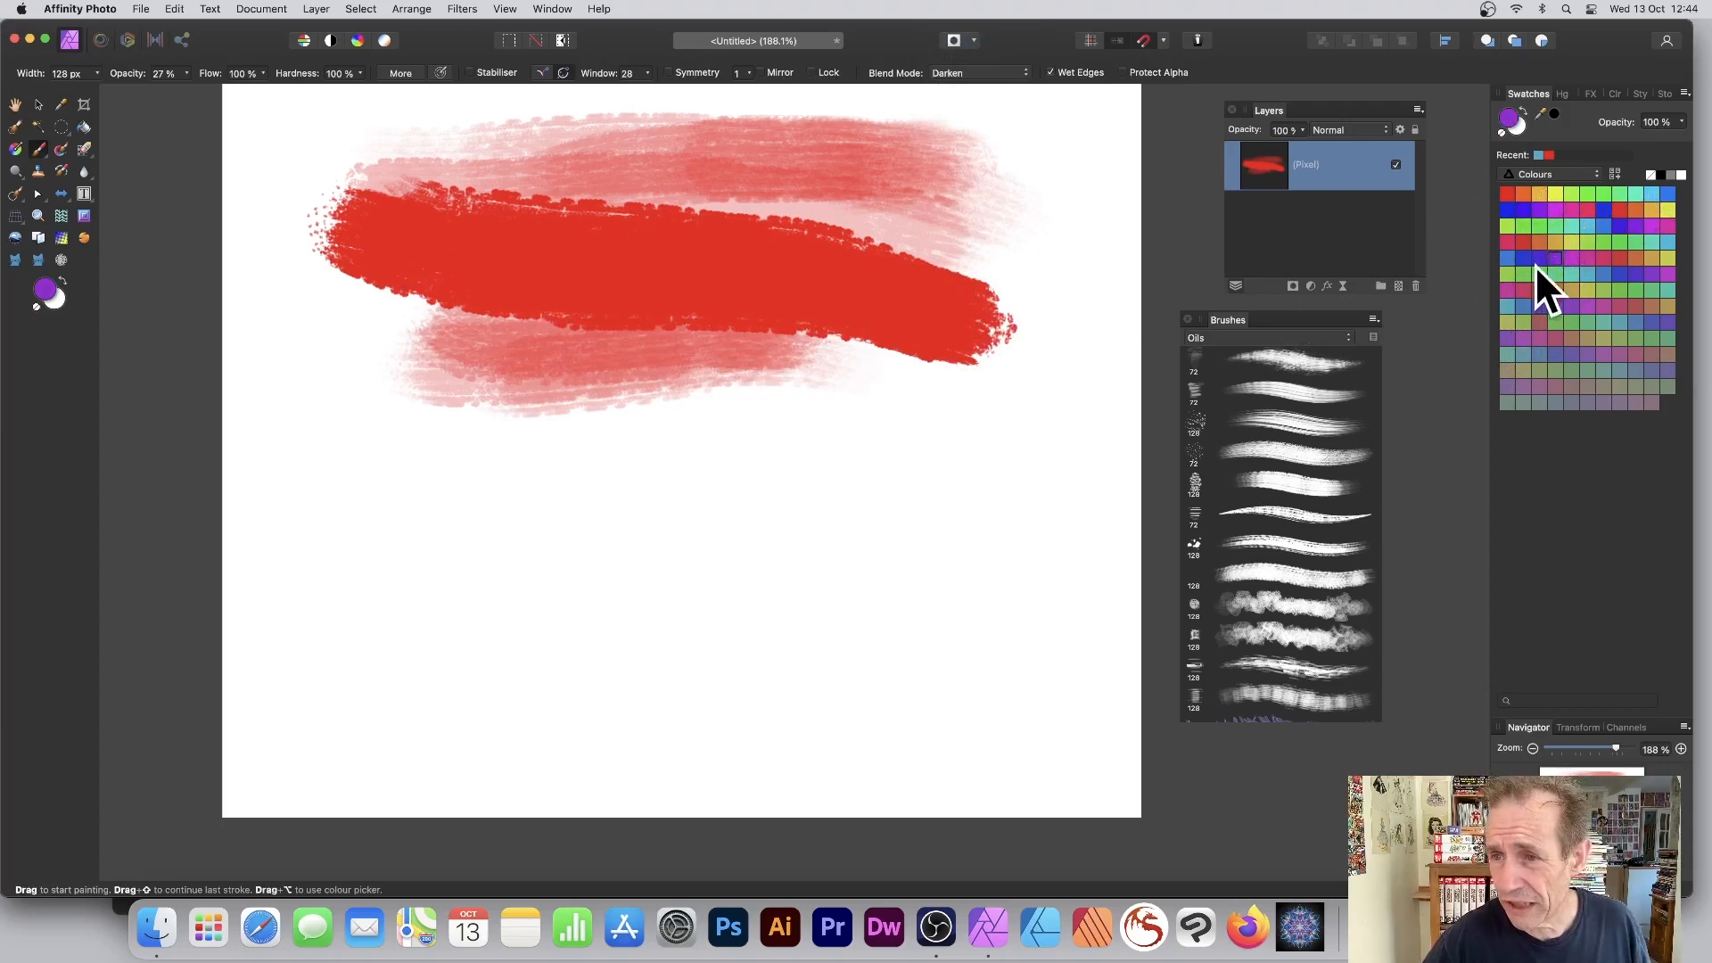
Step: Switch the colour to blue and paint several overlapping strokes across the upper part of the red paint
click(1508, 259)
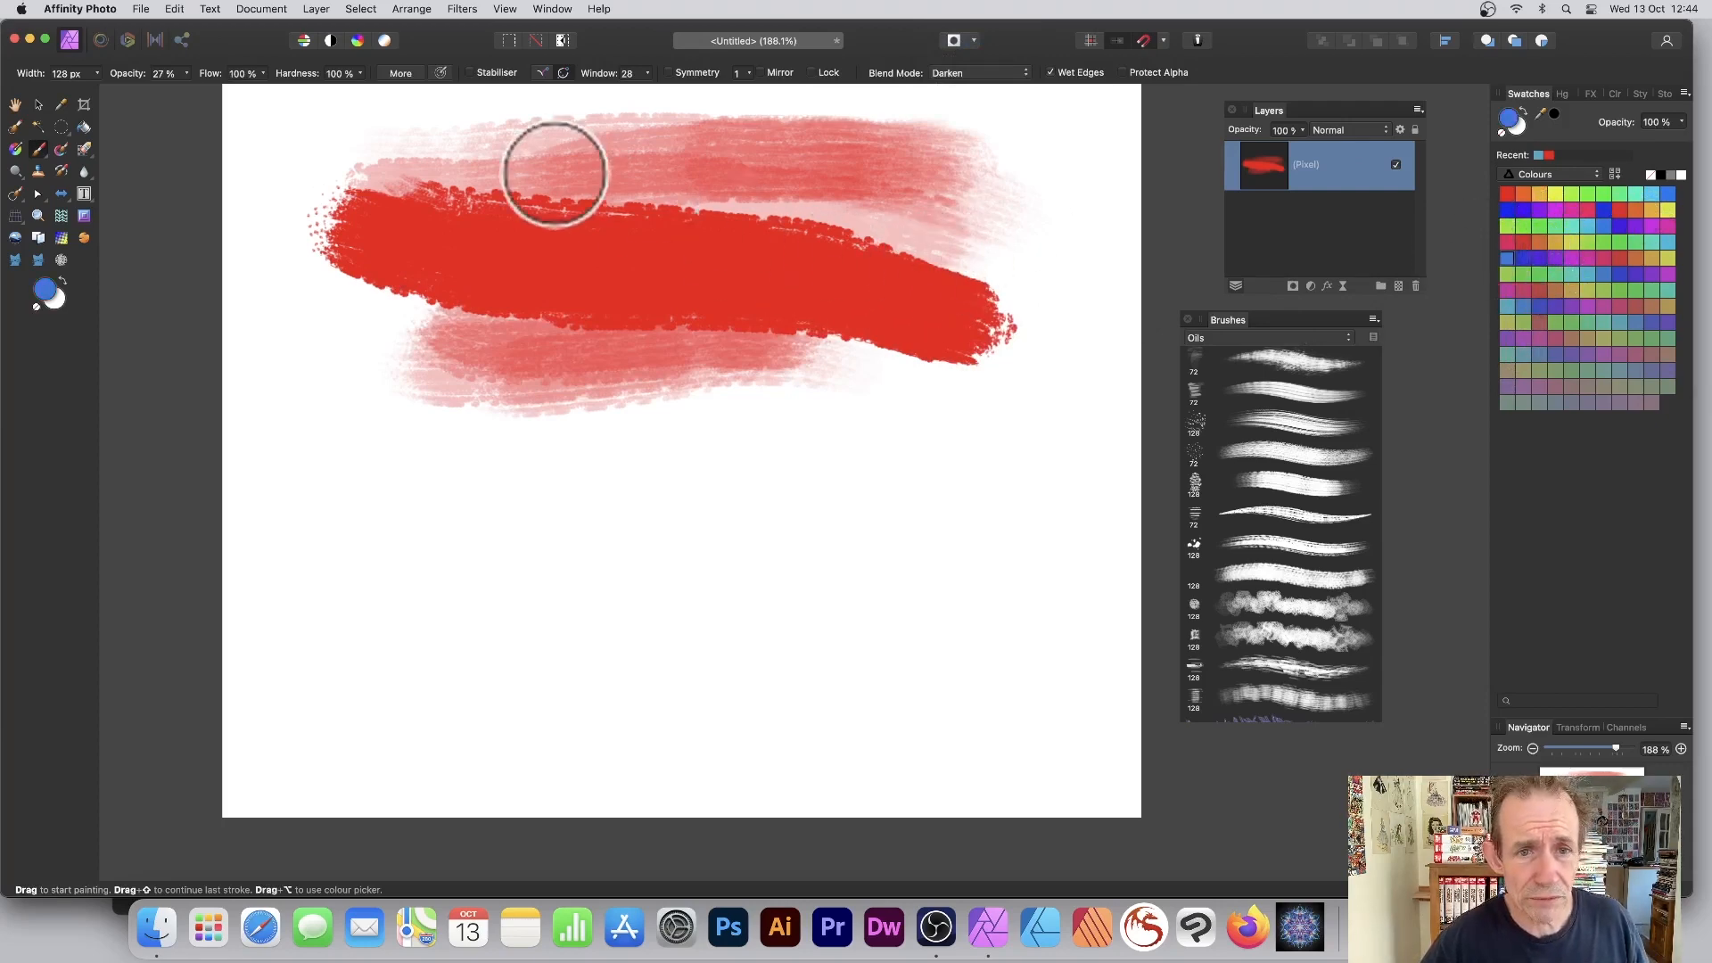
drag(554, 174, 785, 205)
drag(482, 188, 945, 210)
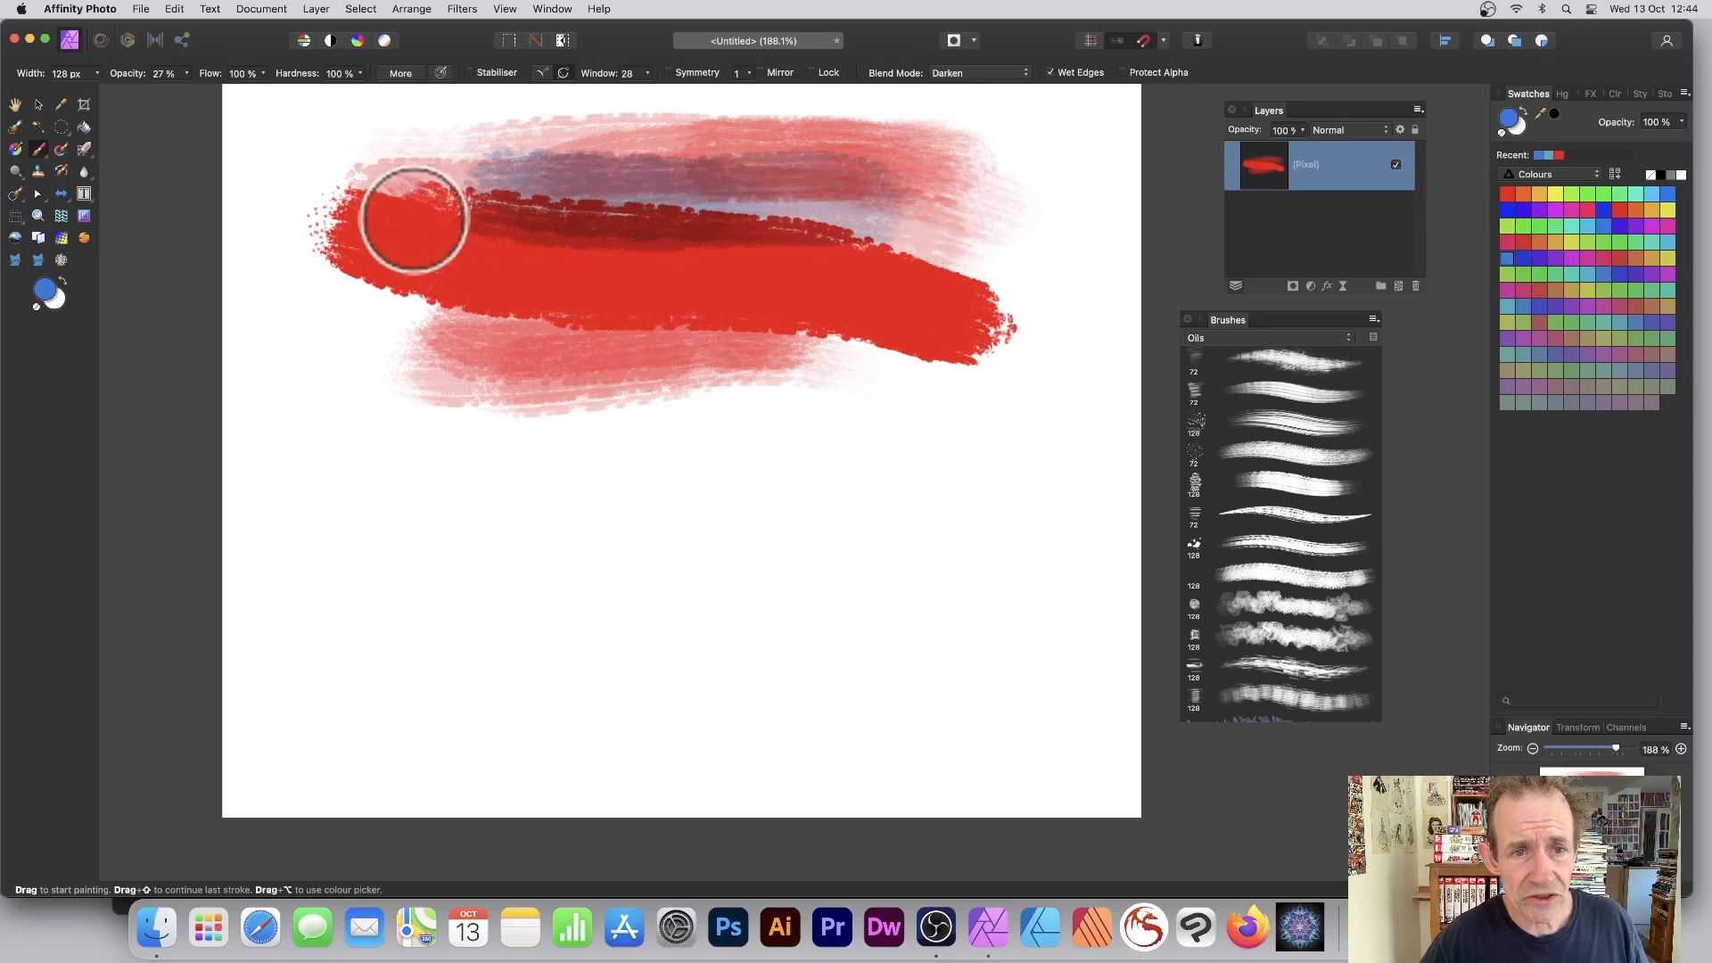
mouse_move(413, 220)
mouse_down()
mouse_move(933, 198)
mouse_move(589, 214)
mouse_move(776, 157)
mouse_move(642, 217)
mouse_move(1036, 173)
mouse_up()
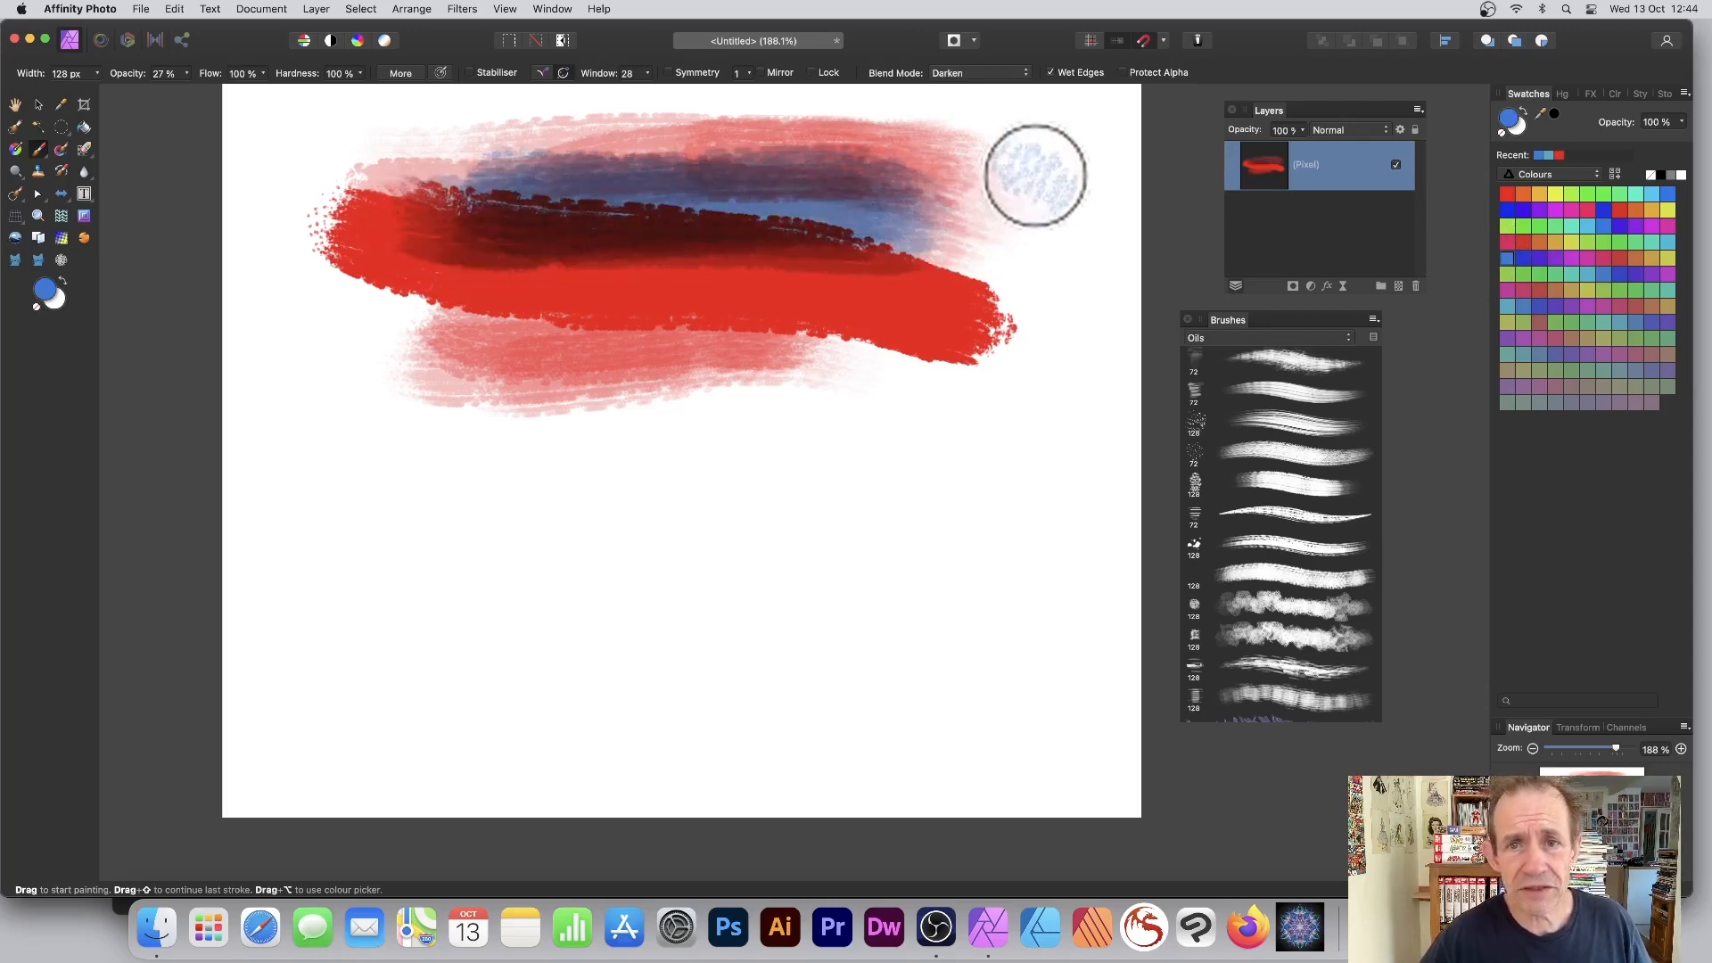
Step: Set the brush blend mode to Lighten and paint blue, followed by yellow, over the darkened area
click(979, 73)
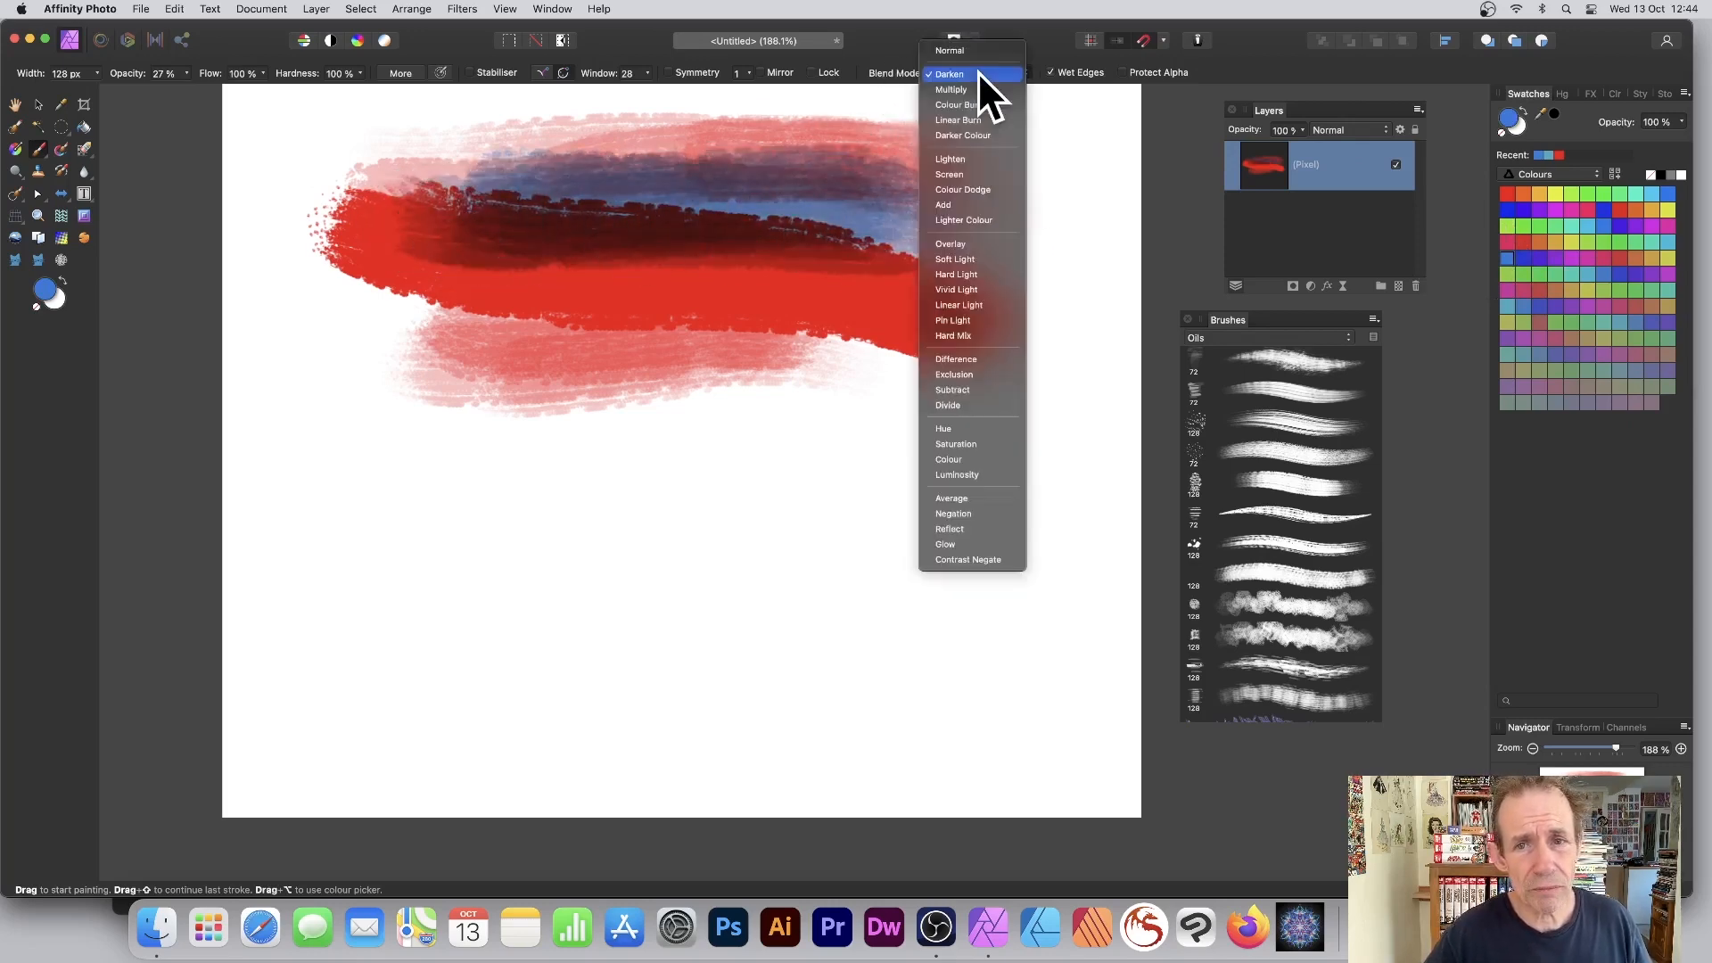
click(978, 160)
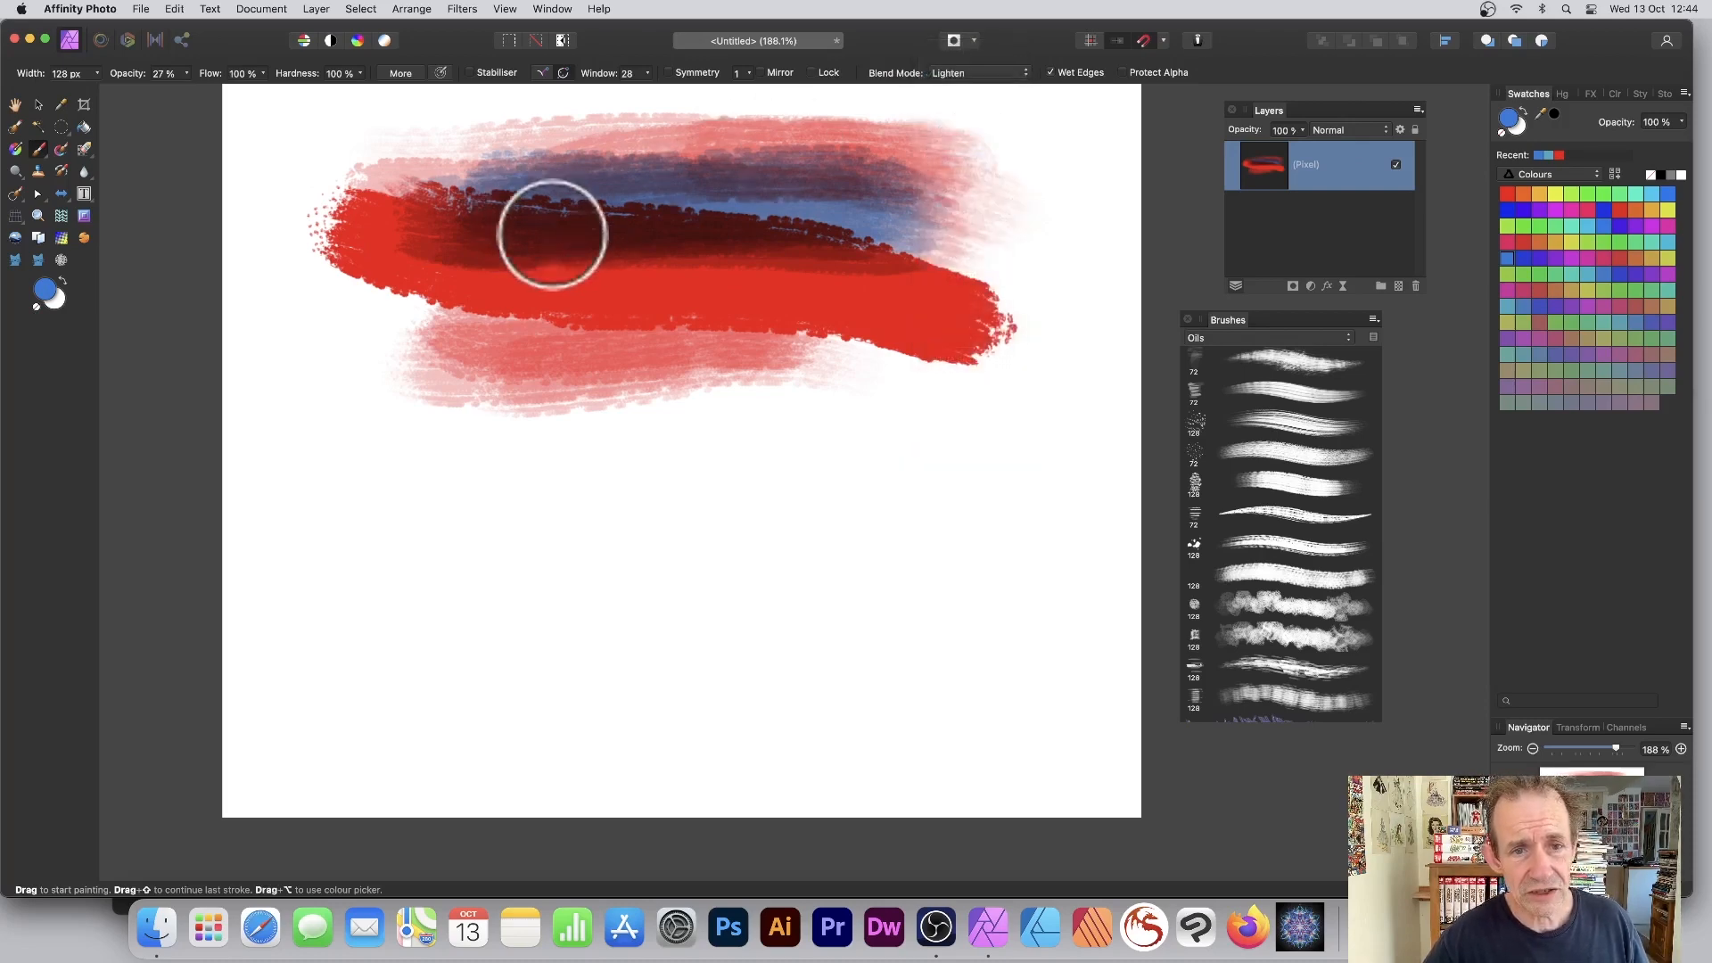
mouse_move(550, 229)
mouse_down()
mouse_move(923, 269)
mouse_move(532, 250)
mouse_move(919, 232)
mouse_move(552, 238)
mouse_move(871, 234)
mouse_move(541, 234)
mouse_move(839, 217)
mouse_move(591, 237)
mouse_move(783, 227)
mouse_move(592, 220)
mouse_move(895, 232)
mouse_move(762, 243)
mouse_move(504, 199)
mouse_move(812, 192)
mouse_move(936, 224)
mouse_move(519, 227)
mouse_move(841, 211)
mouse_up()
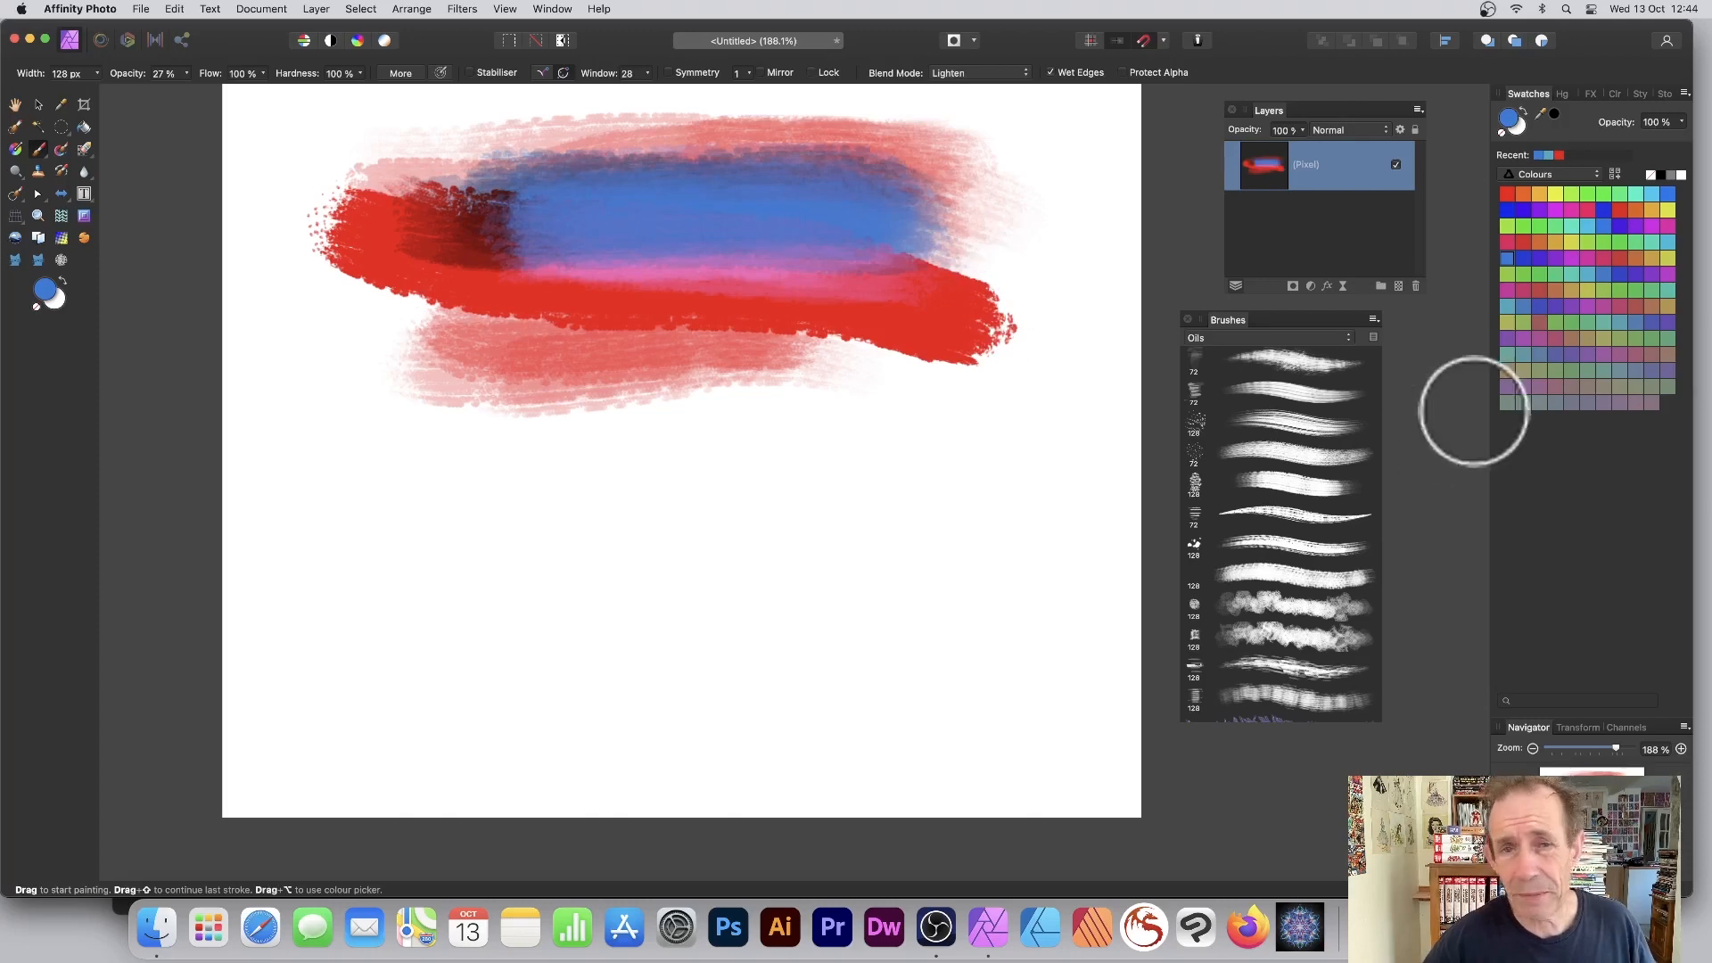
click(1554, 195)
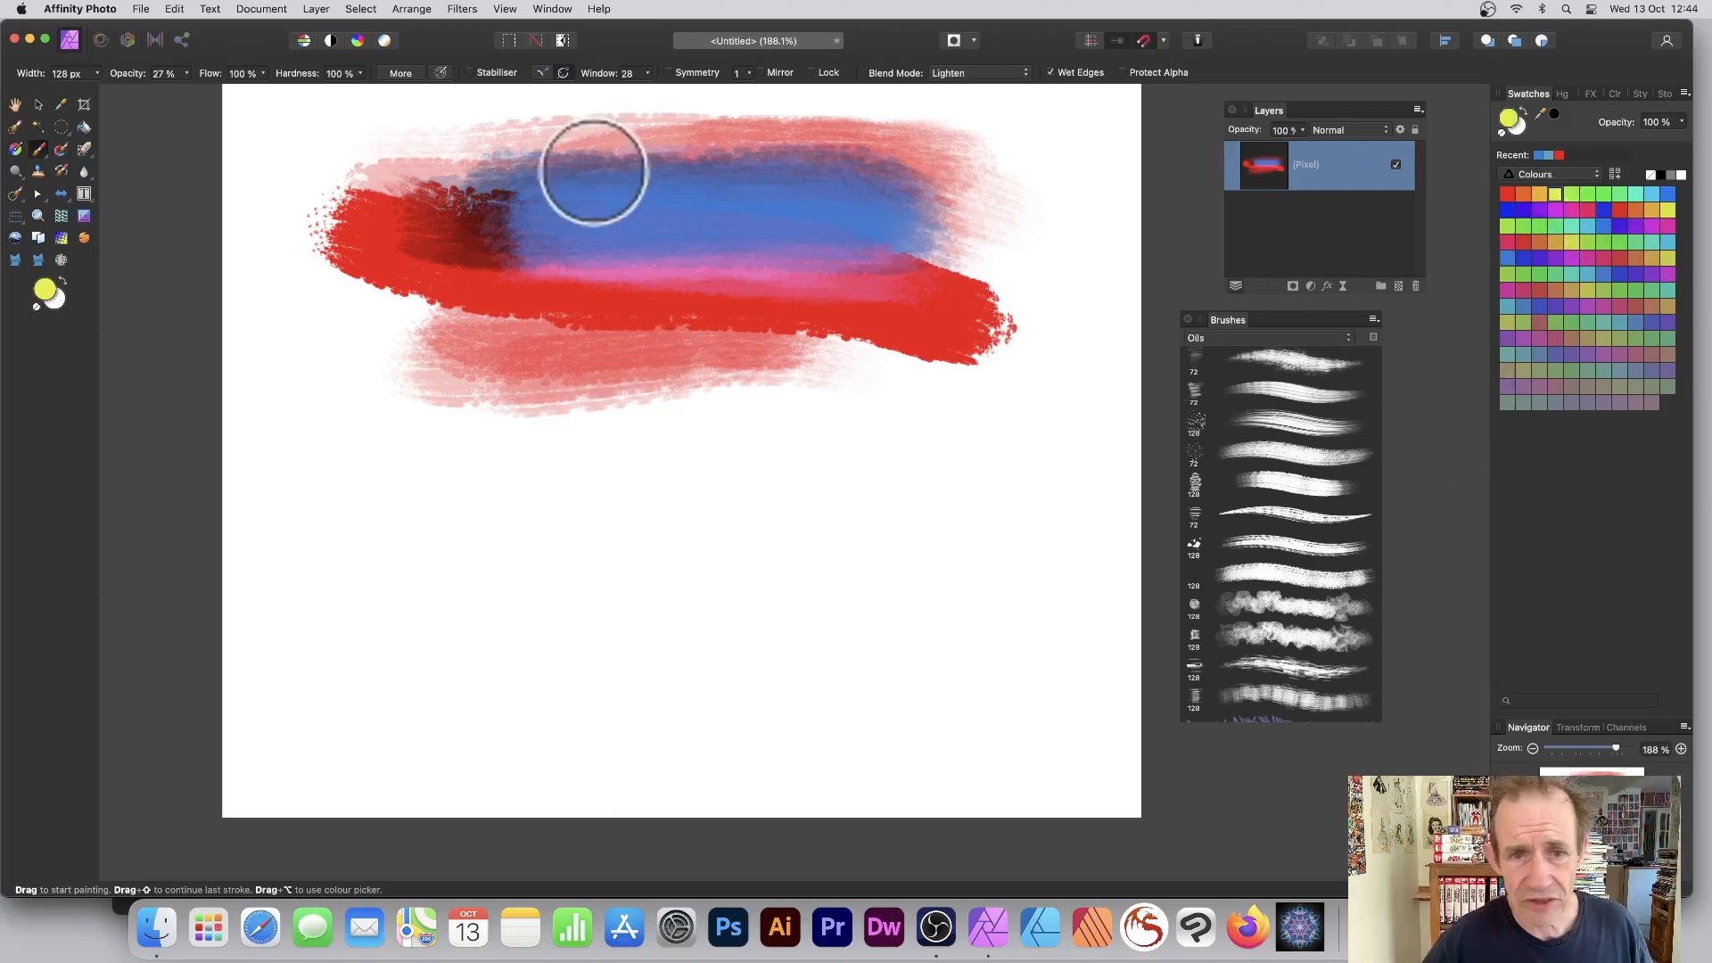
mouse_move(484, 209)
mouse_down()
mouse_move(602, 236)
mouse_move(913, 244)
mouse_move(517, 255)
mouse_move(478, 241)
mouse_move(674, 232)
mouse_move(470, 234)
mouse_move(765, 242)
mouse_move(365, 224)
mouse_move(339, 194)
mouse_move(582, 220)
mouse_move(412, 203)
mouse_move(807, 212)
mouse_up()
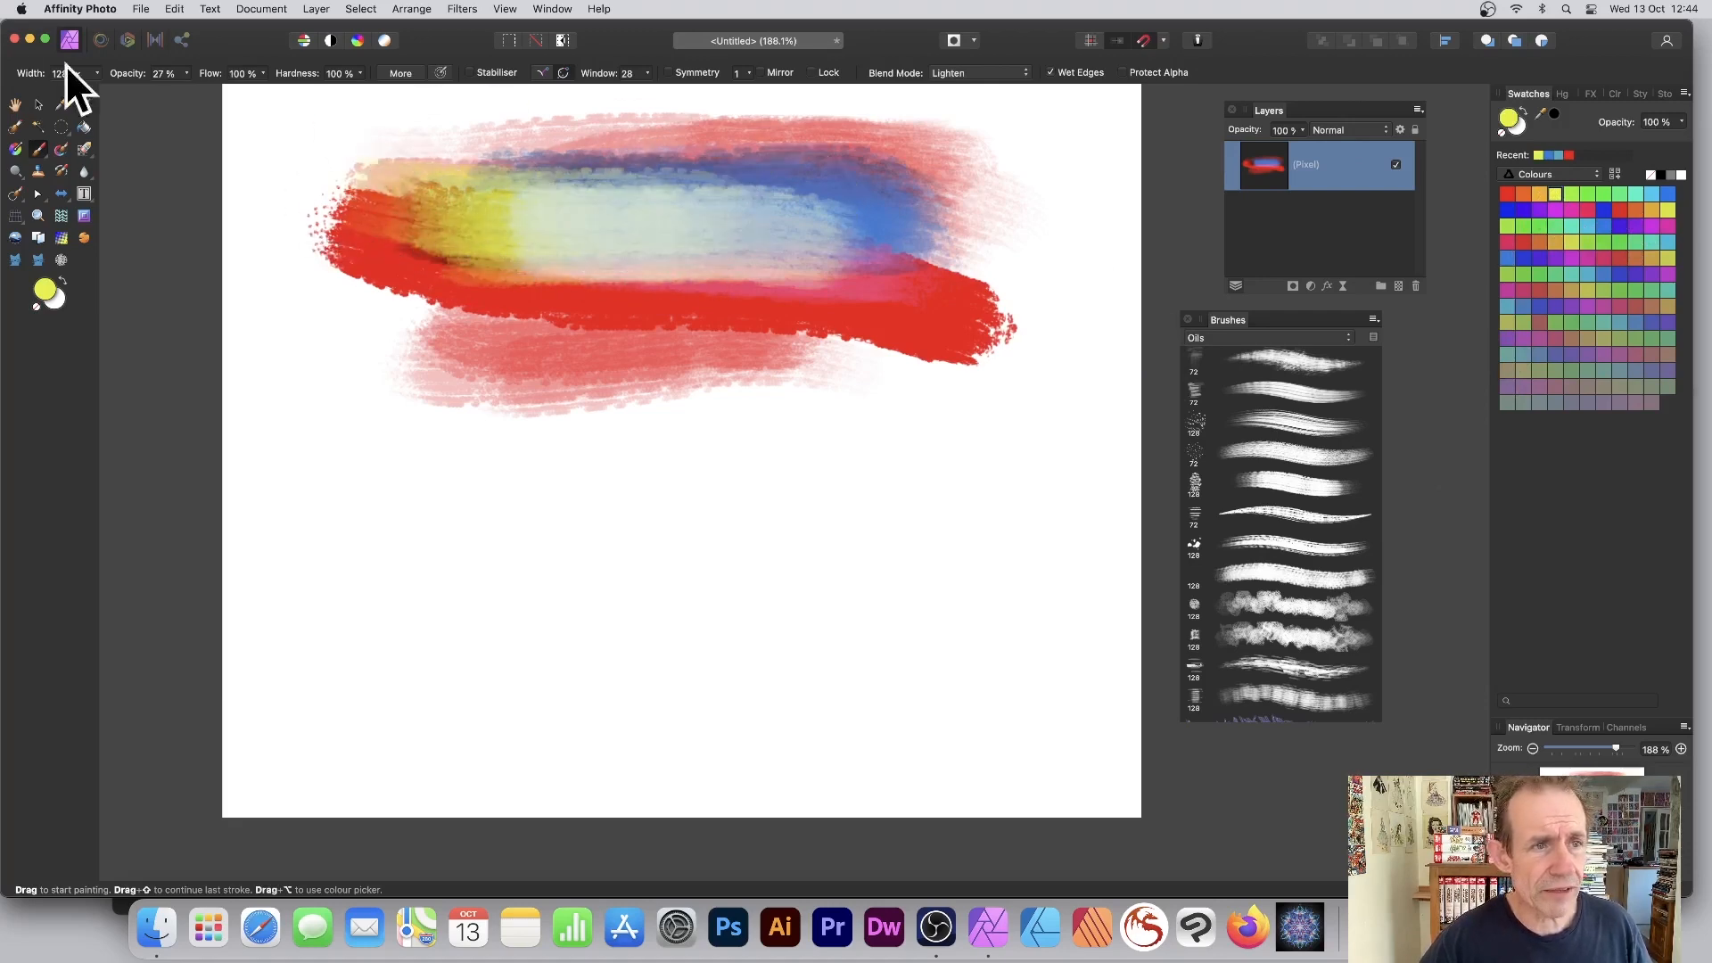
Step: Set the brush opacity to 61% and flow to 23%, and paint yellow strokes over the lower red strokes
click(186, 75)
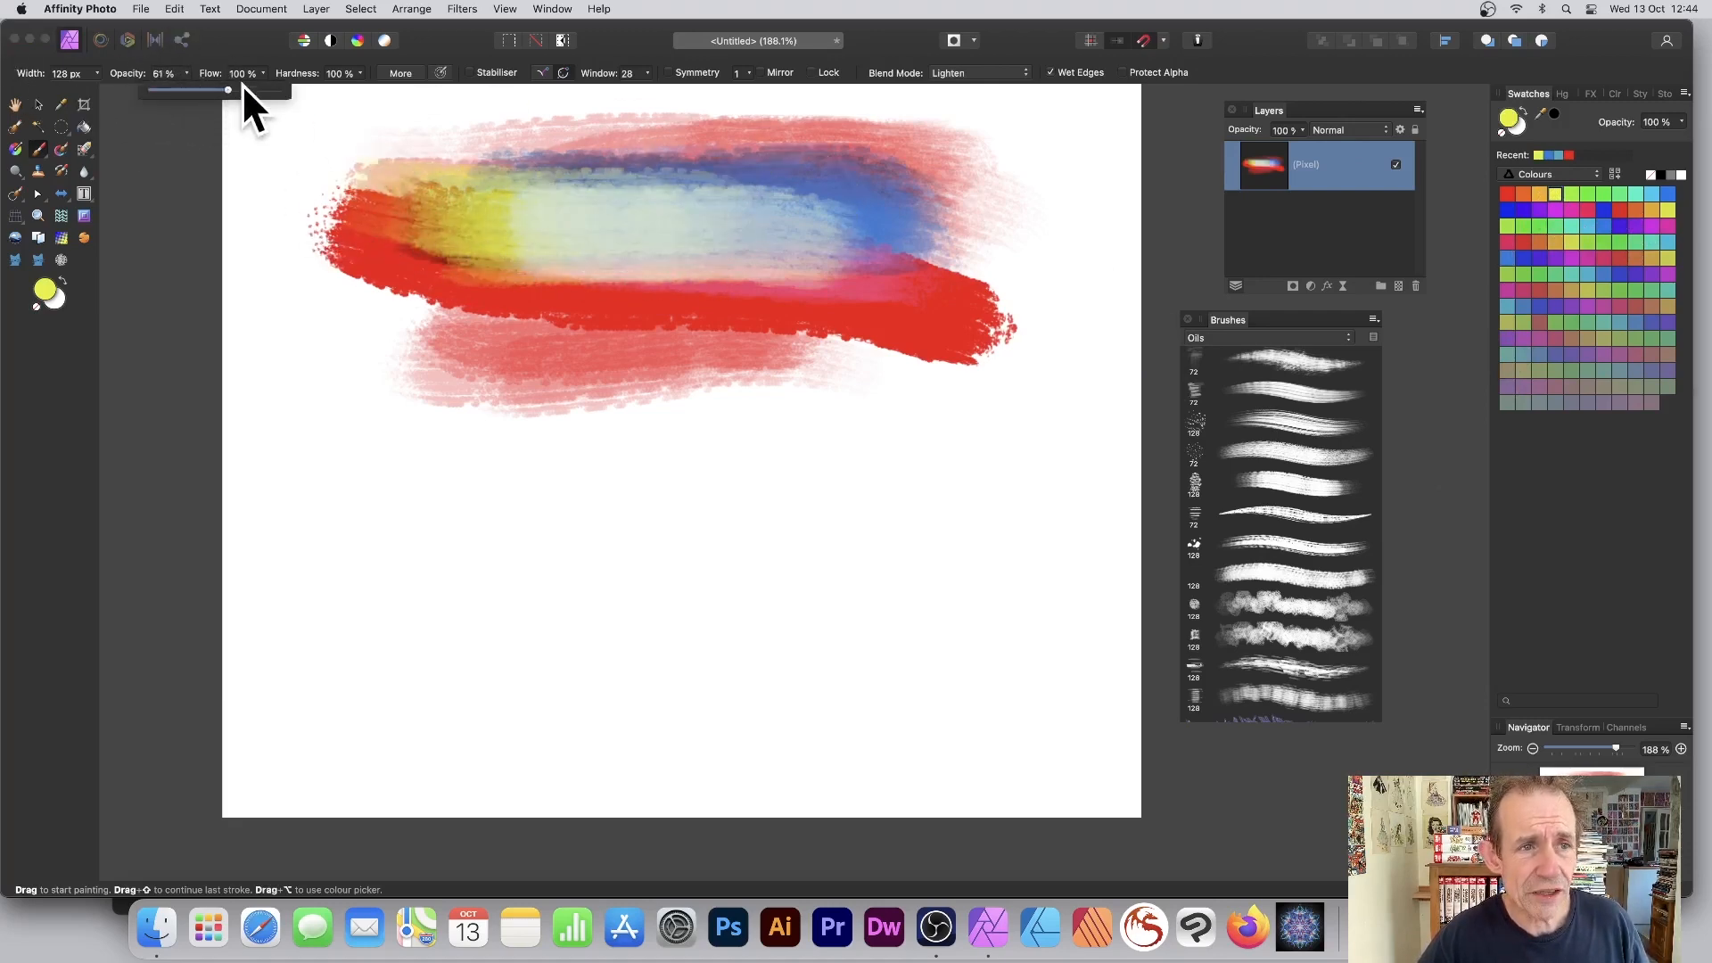
click(262, 73)
drag(249, 89, 164, 90)
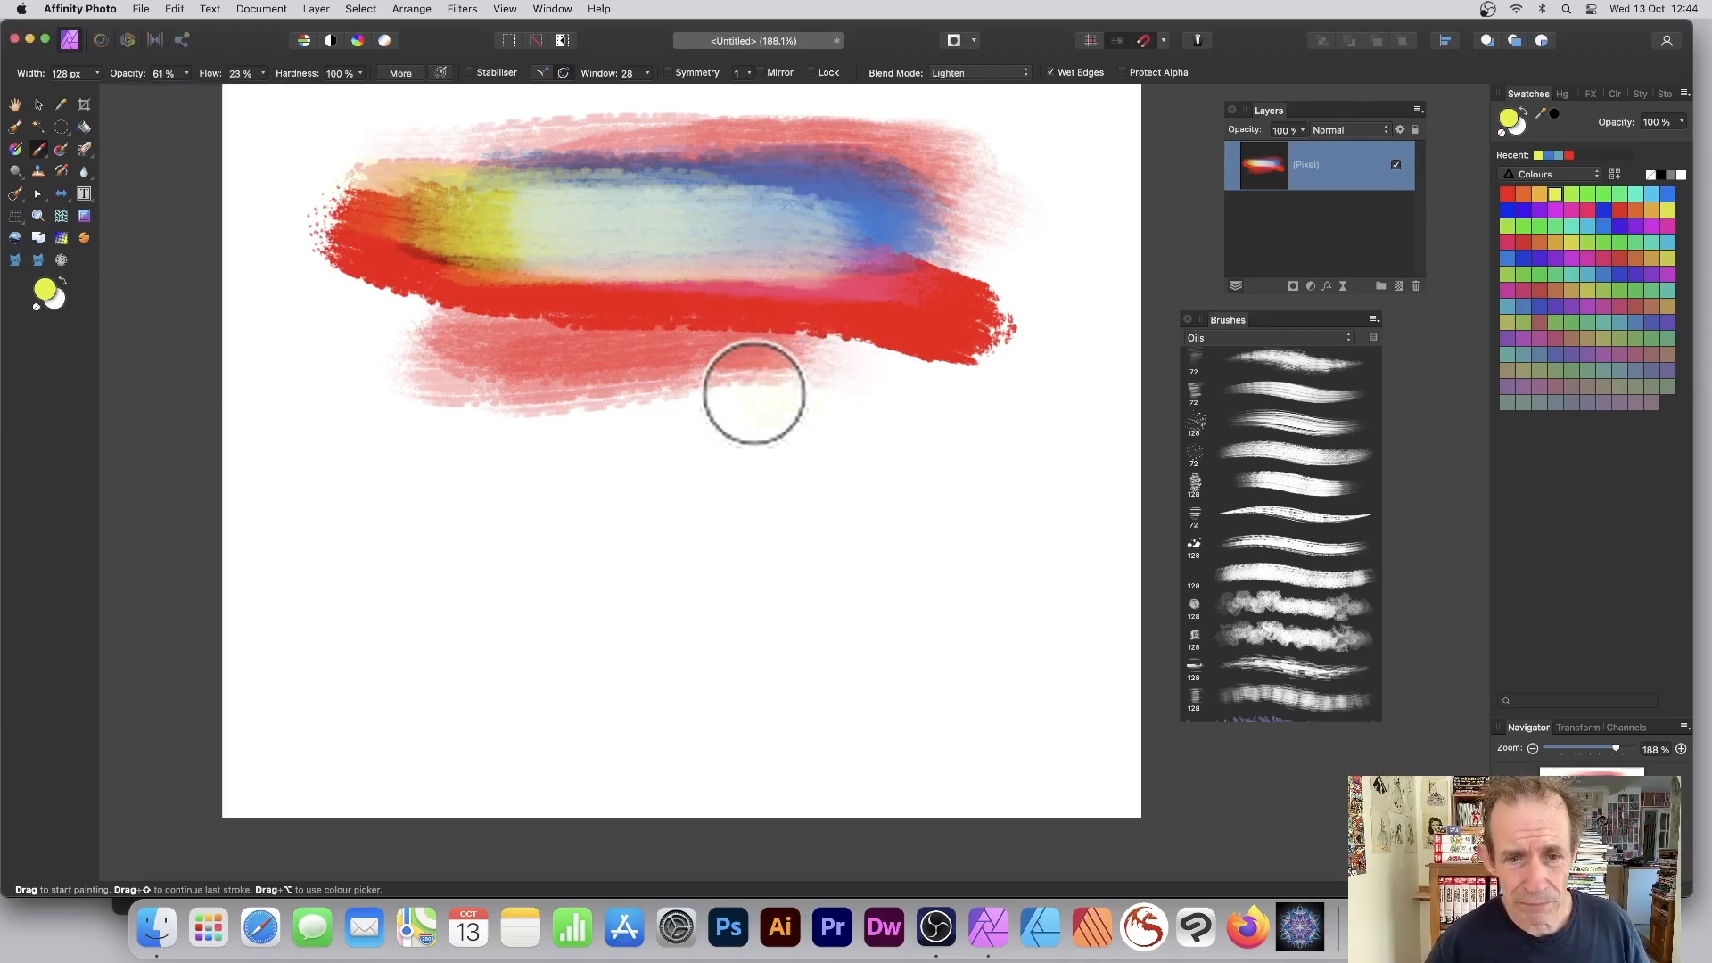
drag(752, 398, 343, 408)
mouse_move(392, 344)
mouse_down()
mouse_move(664, 339)
mouse_move(873, 375)
mouse_move(788, 350)
mouse_move(632, 358)
mouse_move(919, 392)
mouse_up()
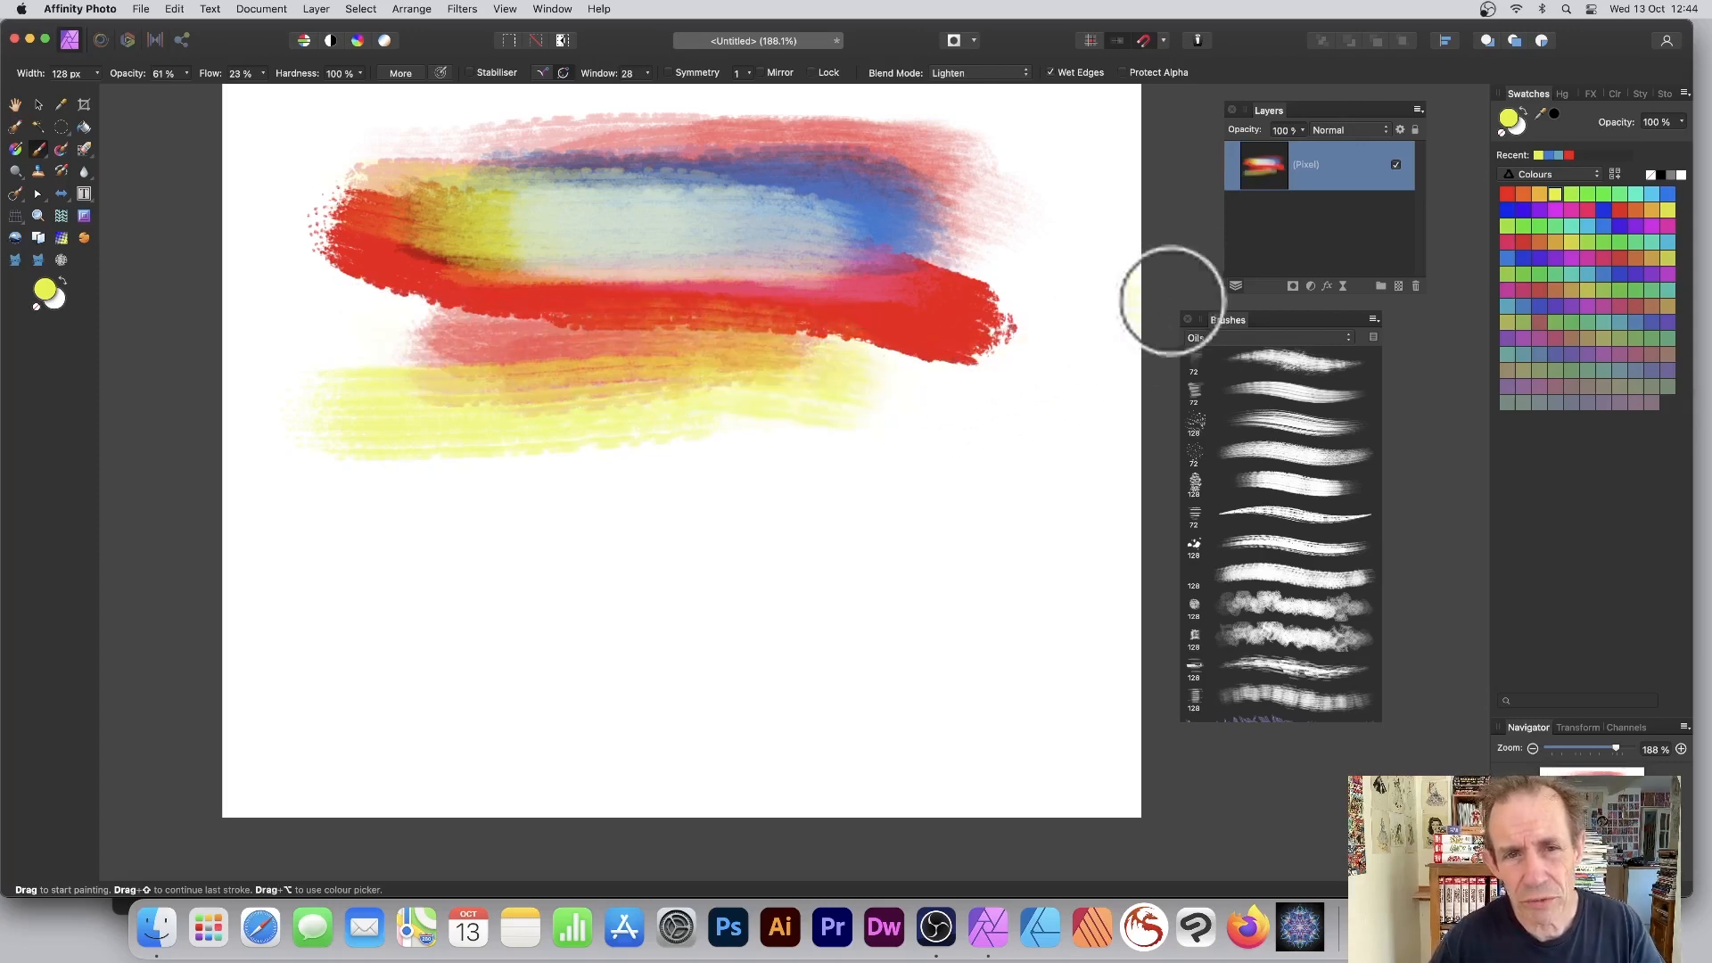
Step: Edit the Impasto Oil brush to a size of 192 px and 35% spacing, and paint a yellow patch below the strokes
double_click(1293, 361)
drag(815, 292, 1013, 232)
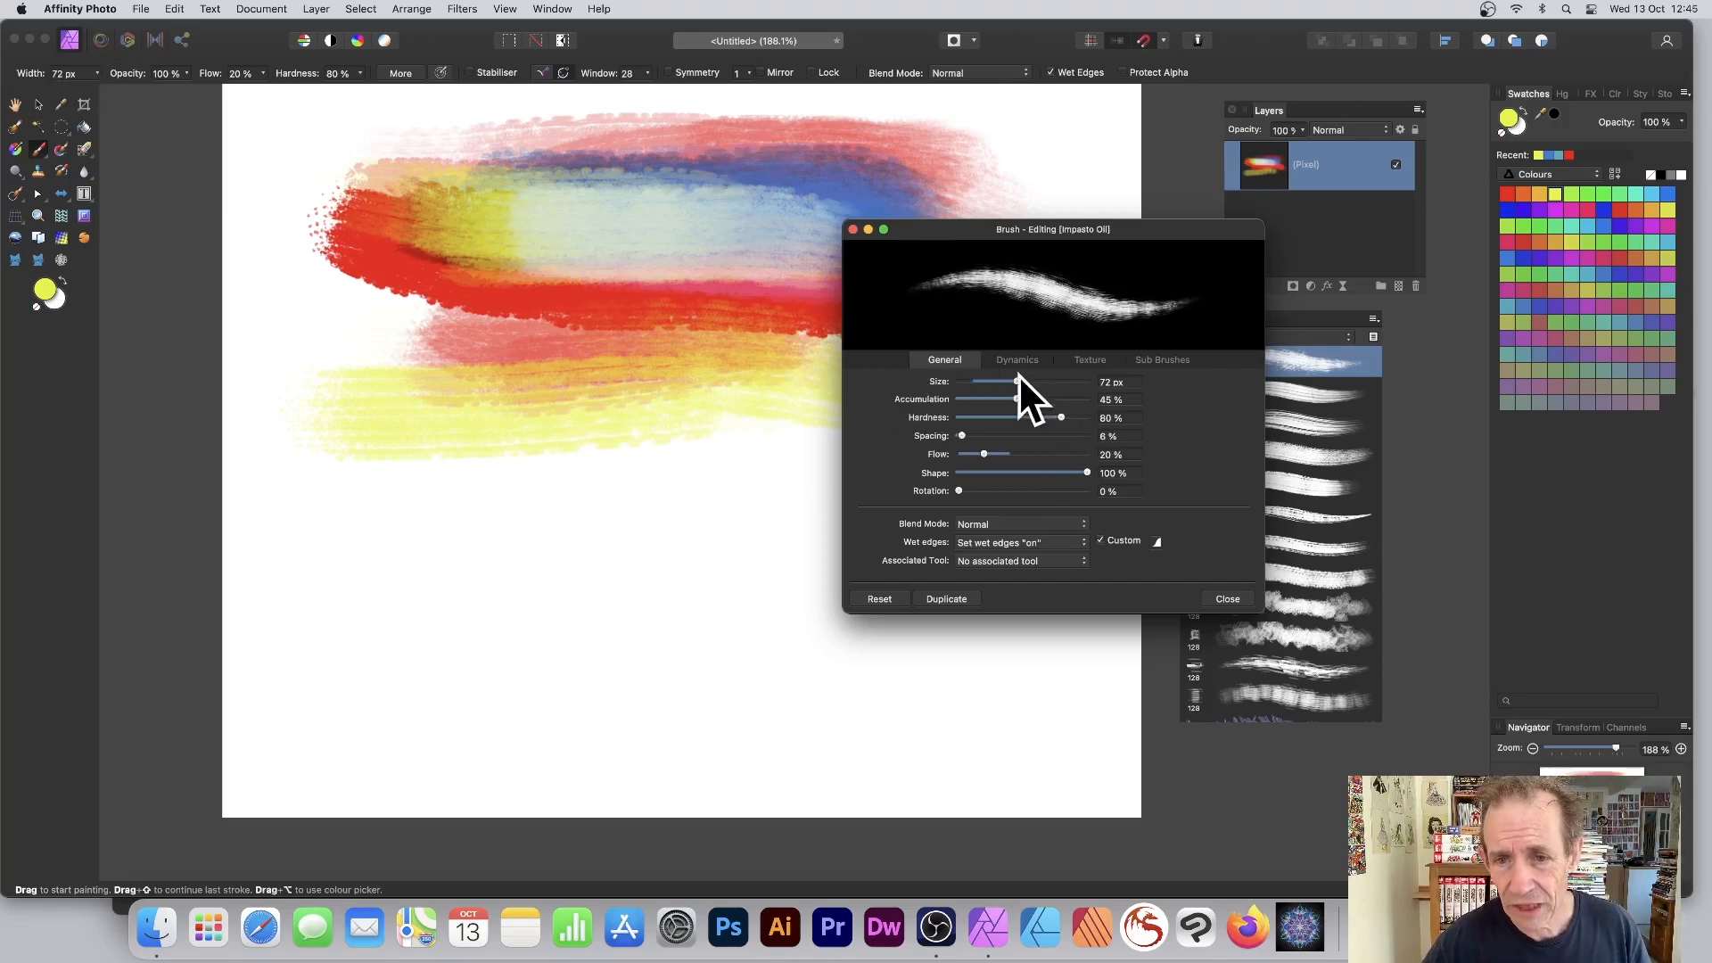
drag(1018, 381, 1034, 381)
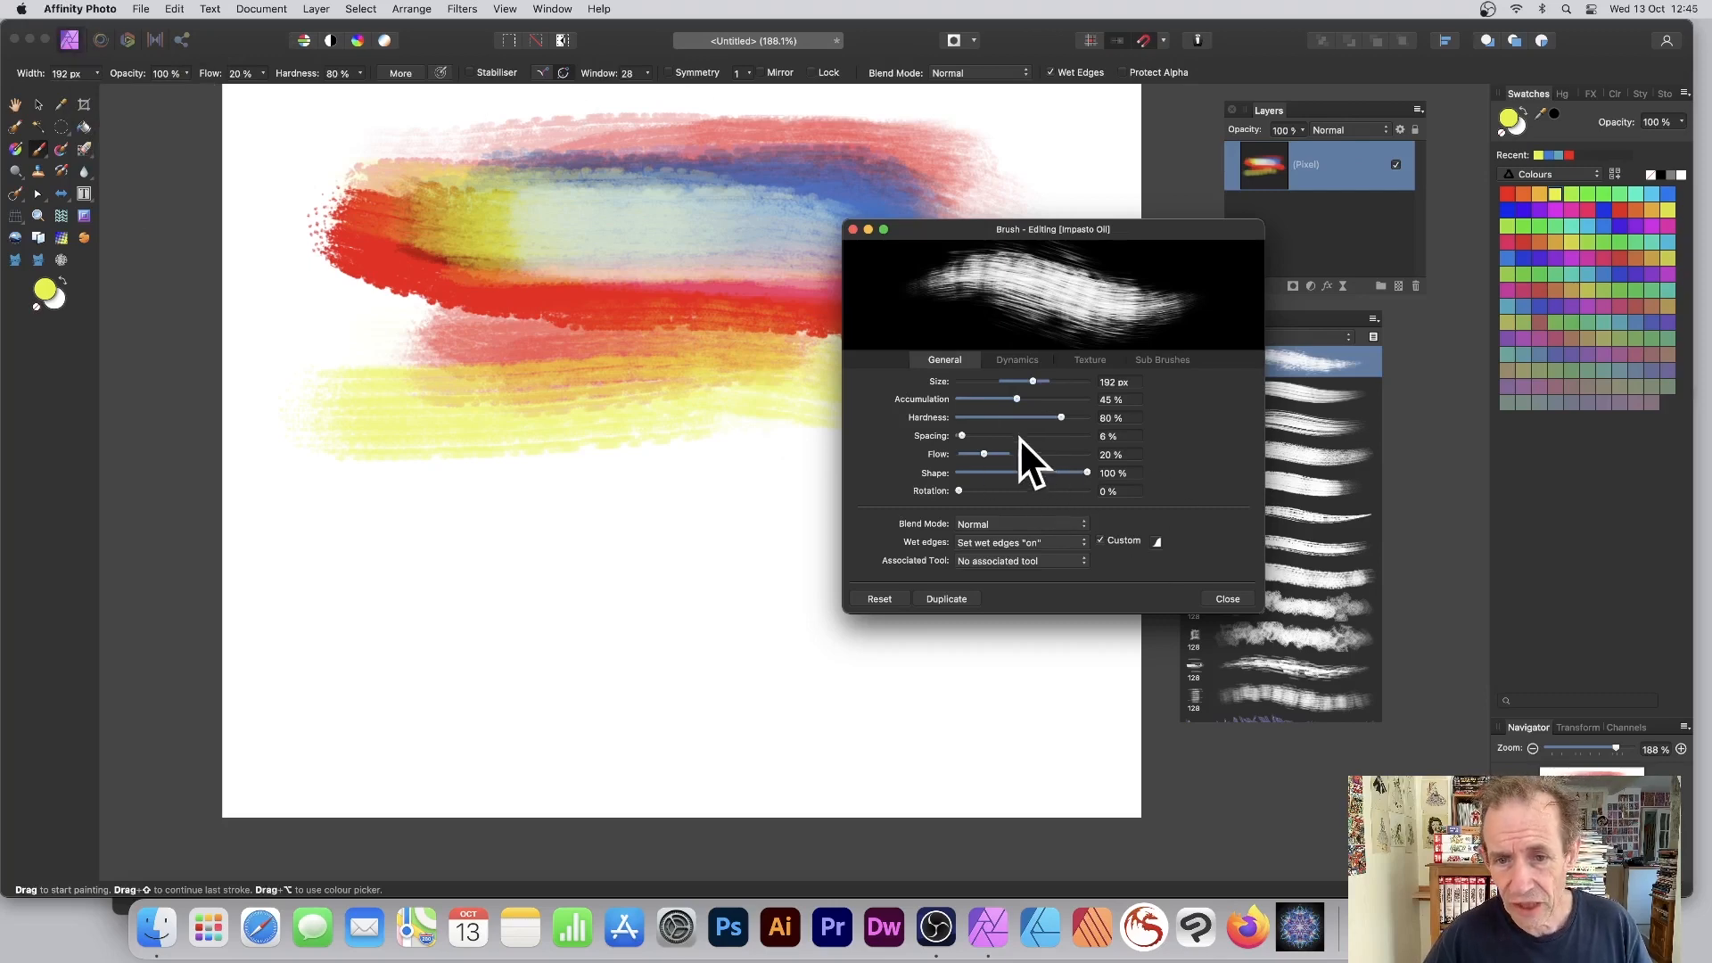
mouse_move(967, 435)
mouse_down()
mouse_move(999, 435)
mouse_move(979, 435)
mouse_up()
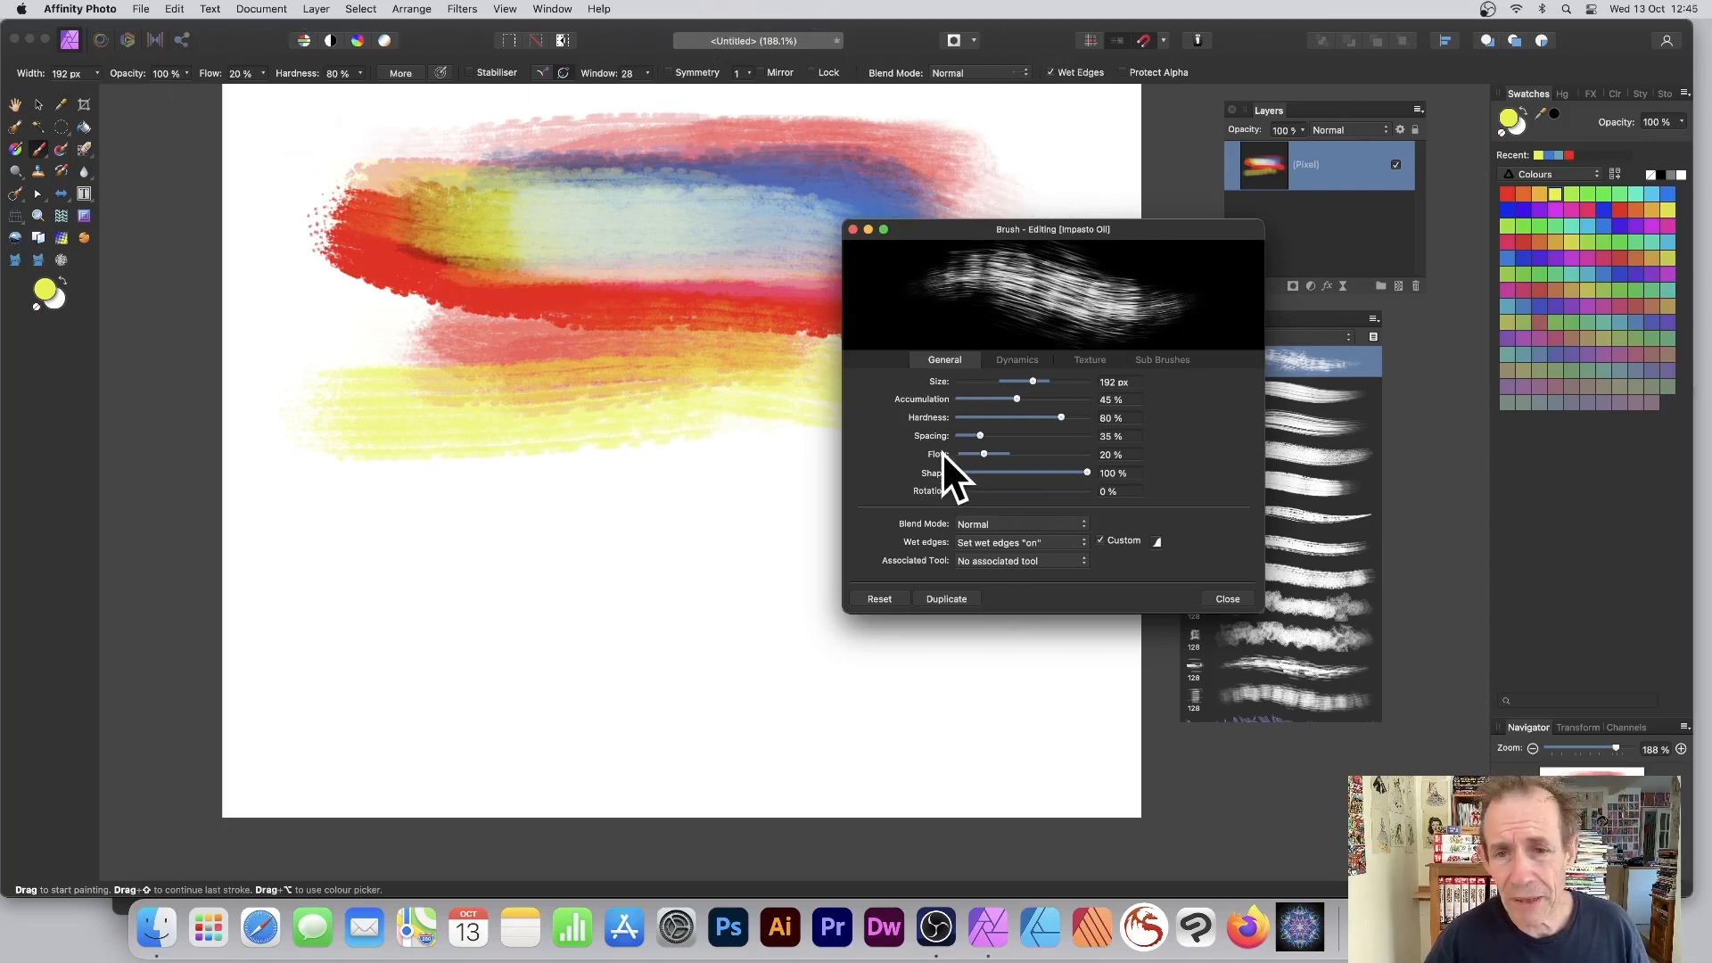
mouse_move(669, 521)
mouse_down()
mouse_move(524, 525)
mouse_move(421, 481)
mouse_move(650, 517)
mouse_up()
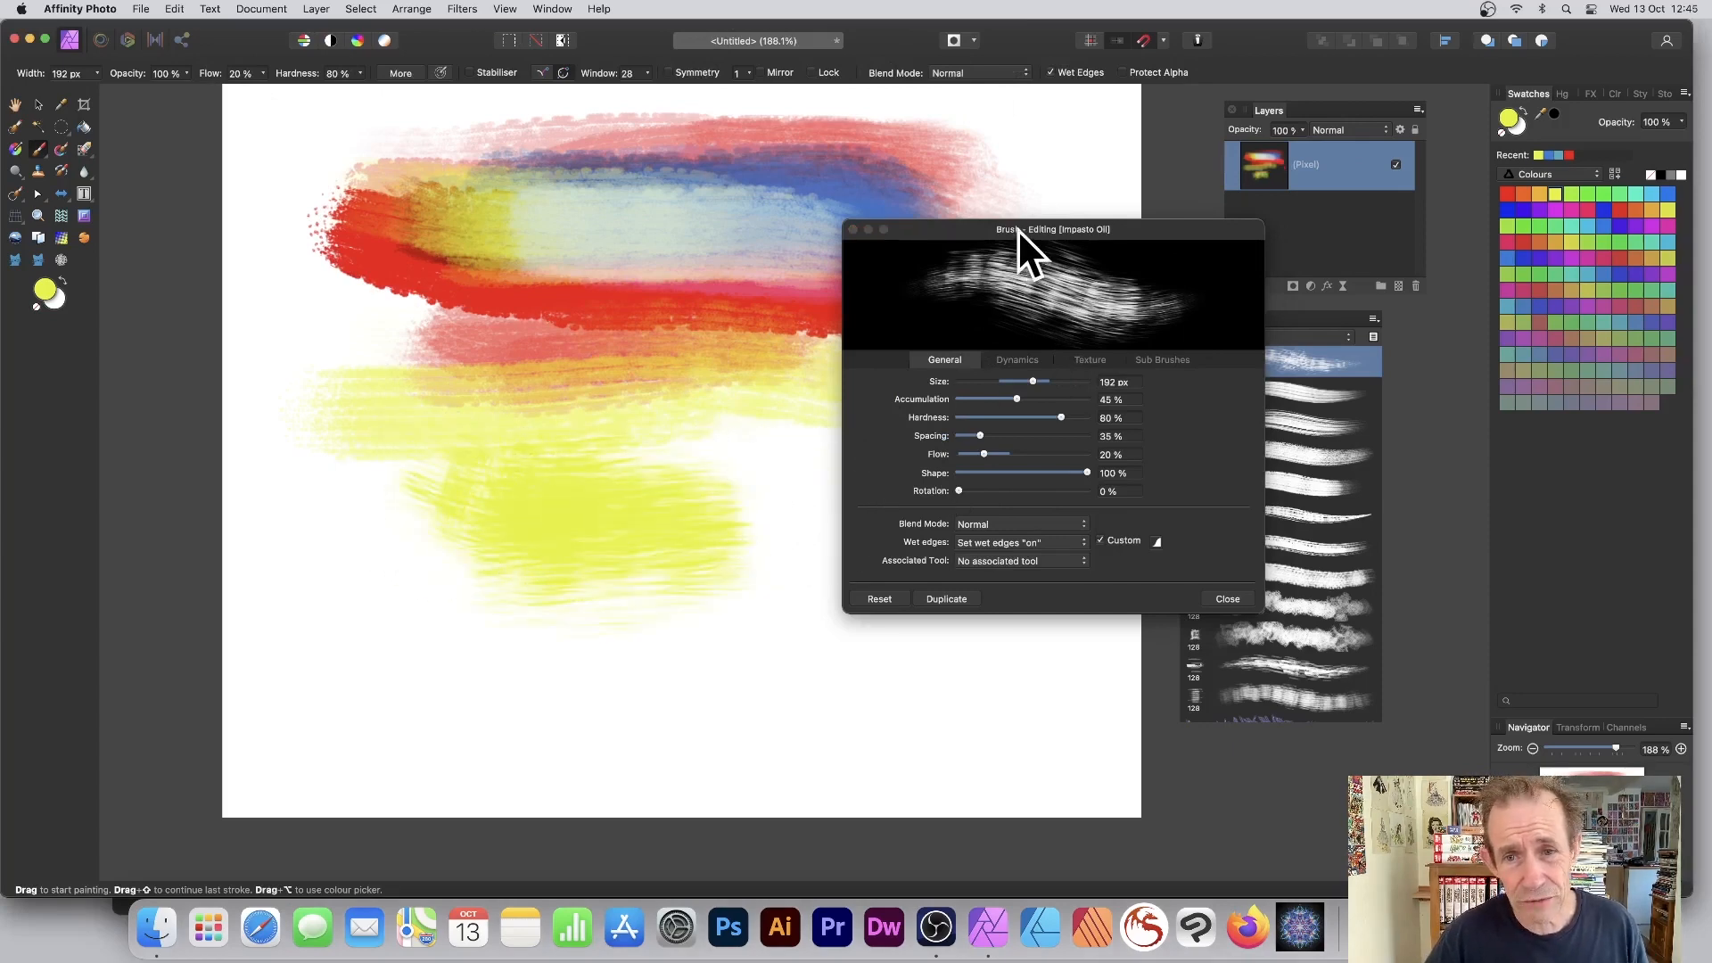
Step: Reduce the Impasto Oil brush to 117.2 px and paint red over the top of the blue area, closing the brush editor
drag(1019, 228, 1222, 214)
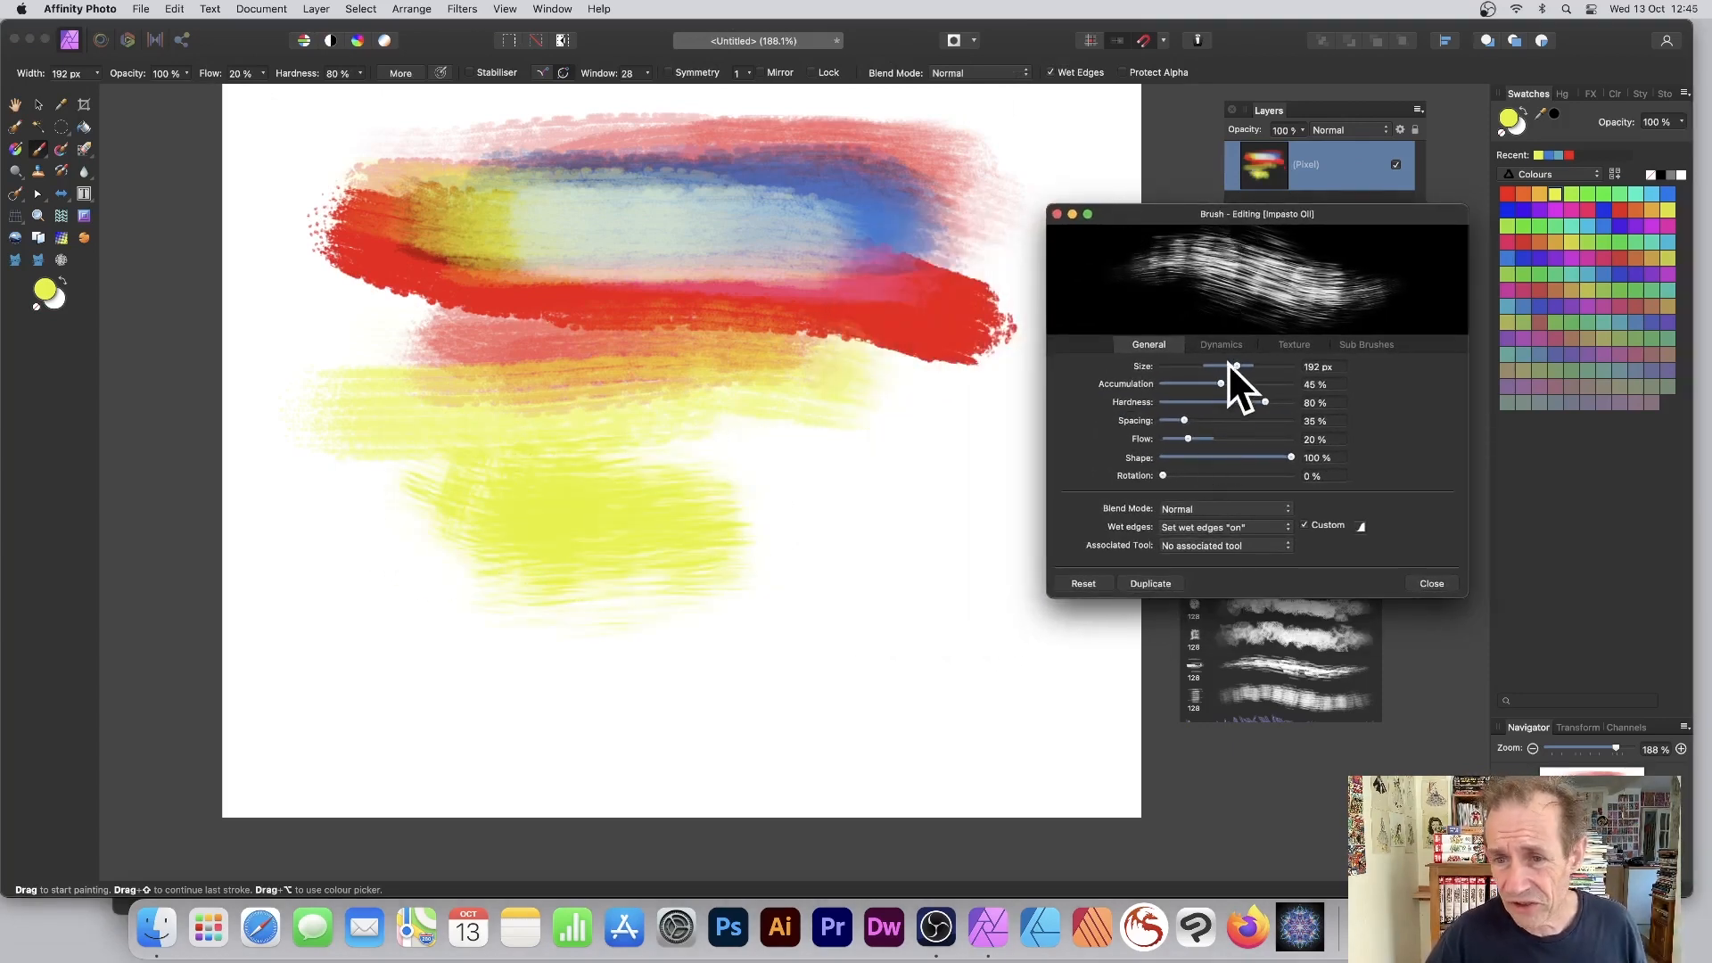
click(1507, 195)
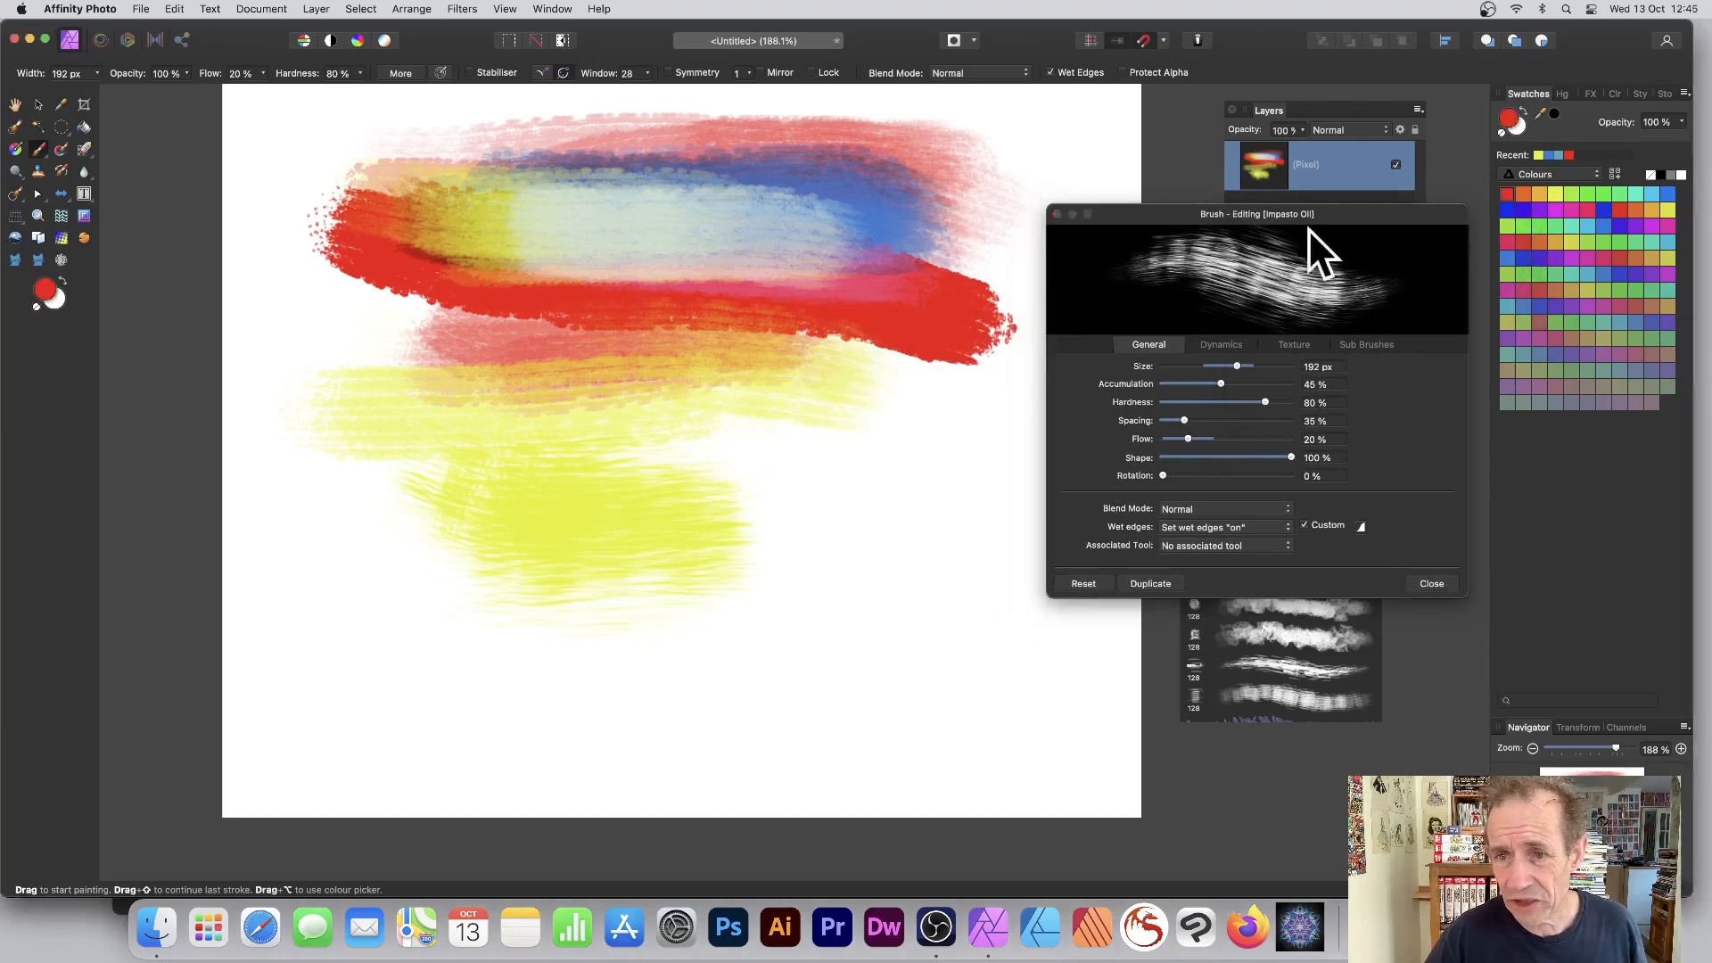
mouse_move(1236, 365)
mouse_down()
mouse_move(1206, 363)
mouse_move(1222, 362)
mouse_move(1205, 337)
mouse_up()
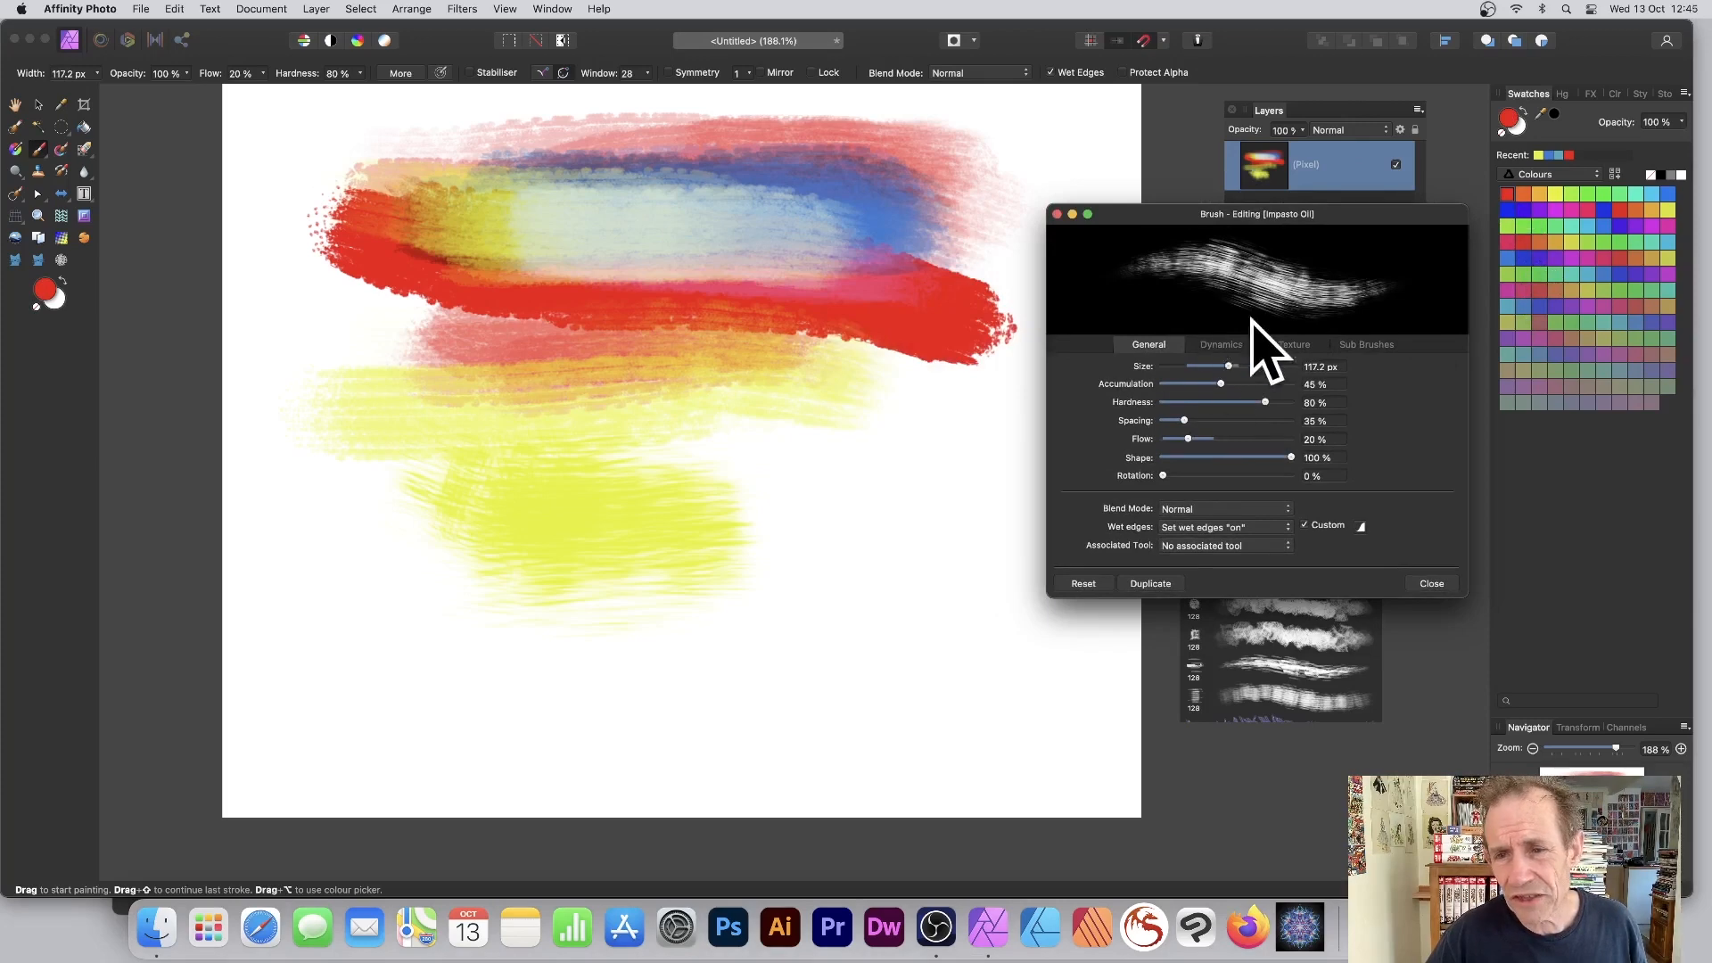
click(1223, 345)
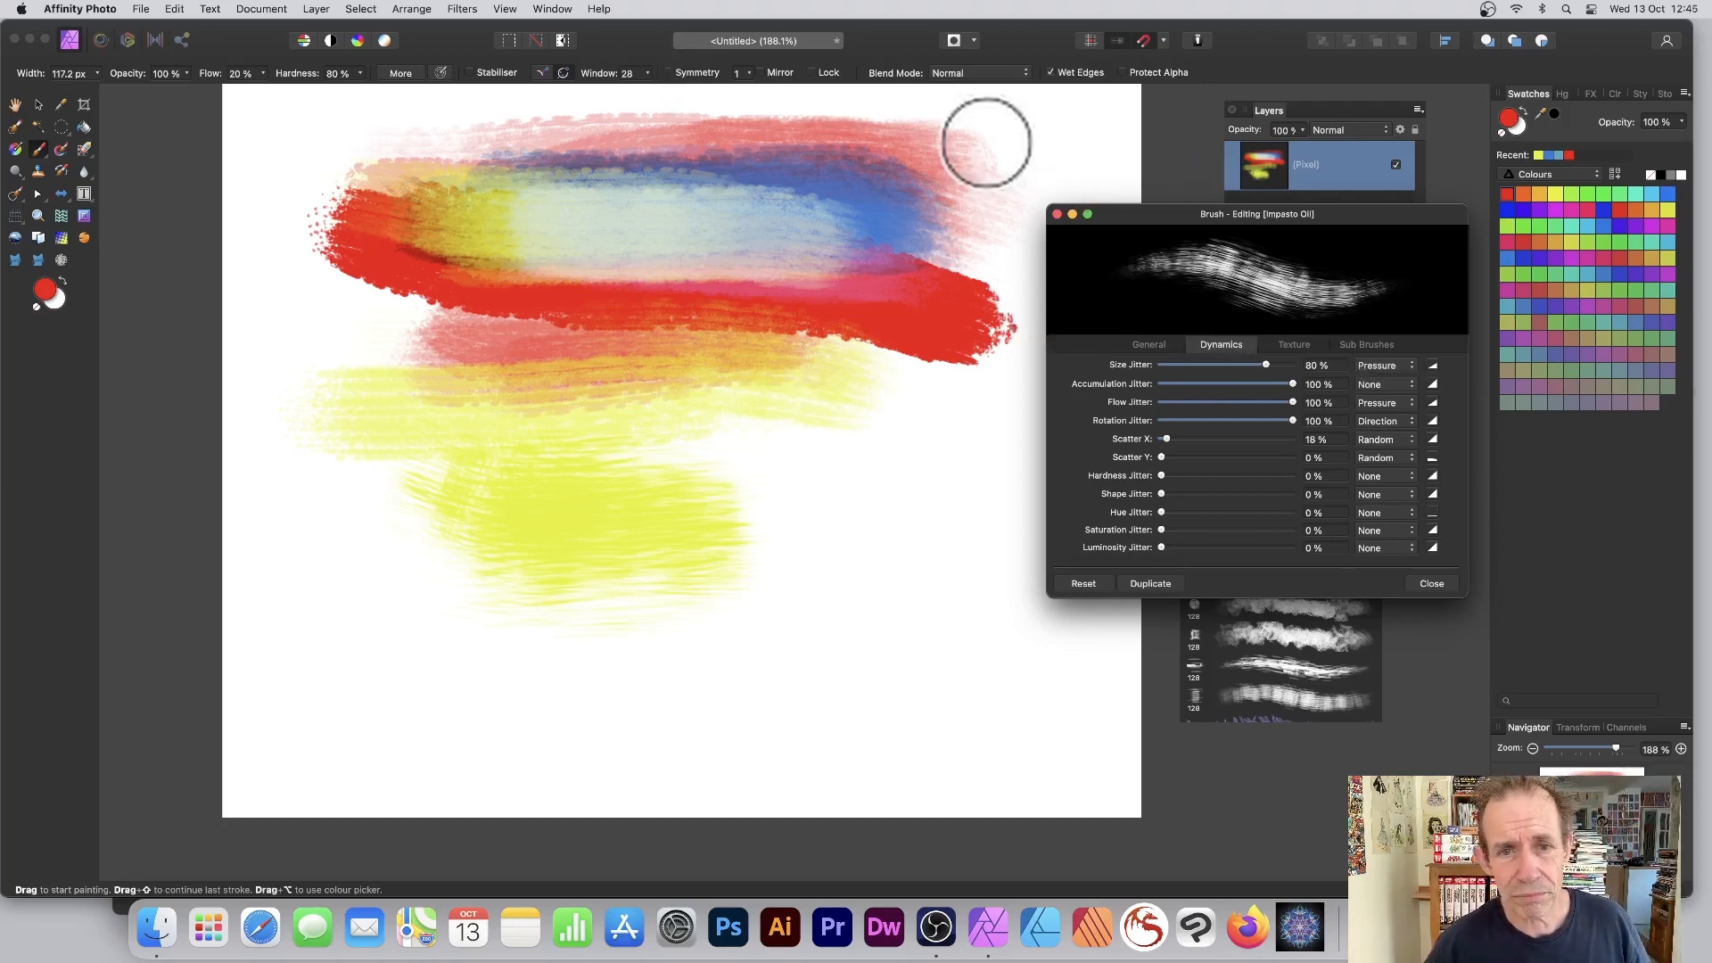
mouse_move(814, 172)
mouse_down()
mouse_move(503, 144)
mouse_move(768, 169)
mouse_move(647, 155)
mouse_move(522, 179)
mouse_move(748, 172)
mouse_move(451, 154)
mouse_up()
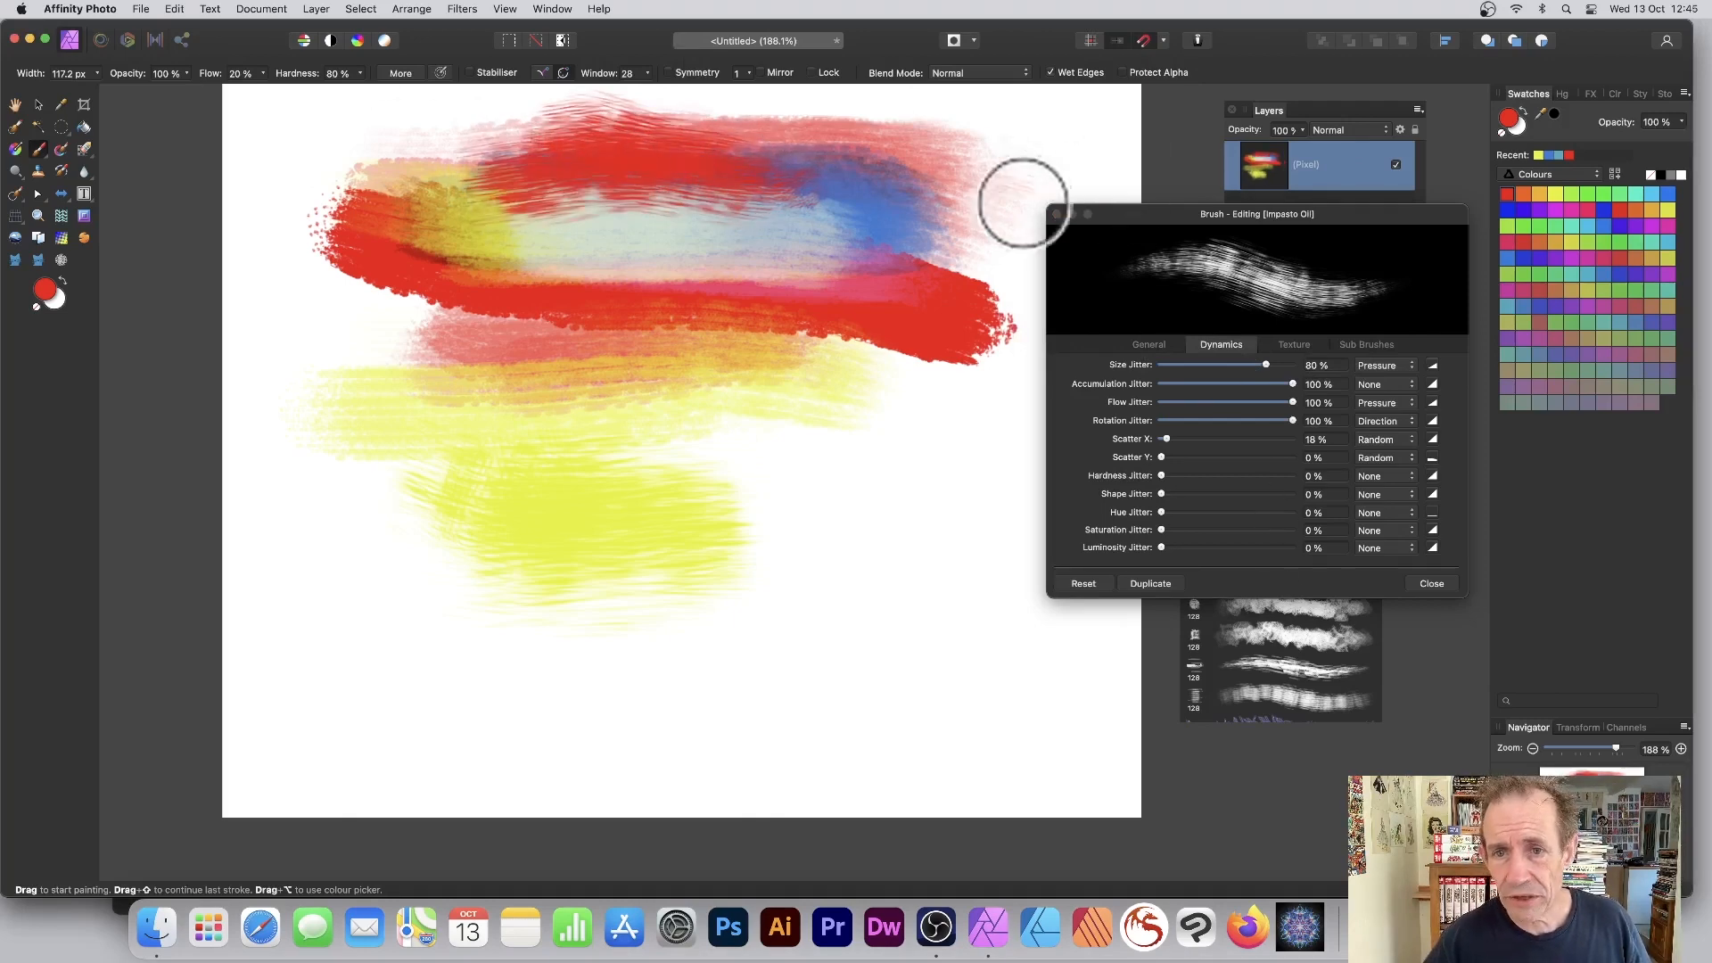
click(1058, 215)
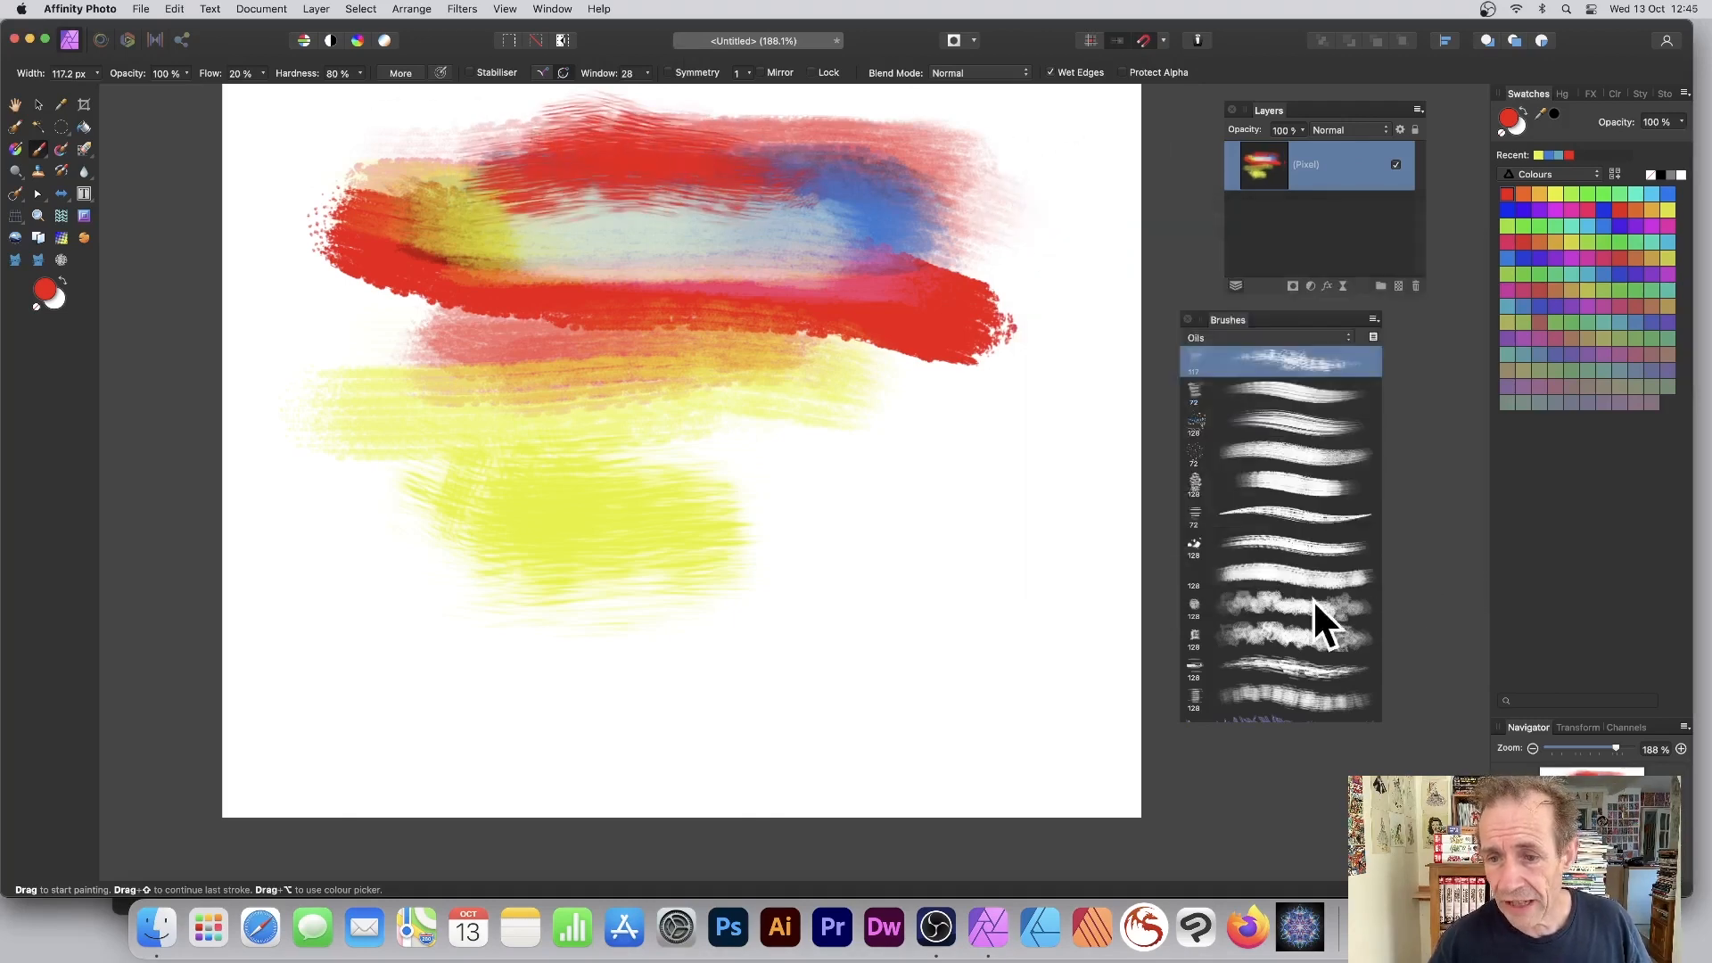
Step: Edit the Broken Bristles Oil - Detailer brush's dynamics, setting Accumulation Jitter to 46% and Hue Jitter to 76%
click(1240, 512)
double_click(1275, 512)
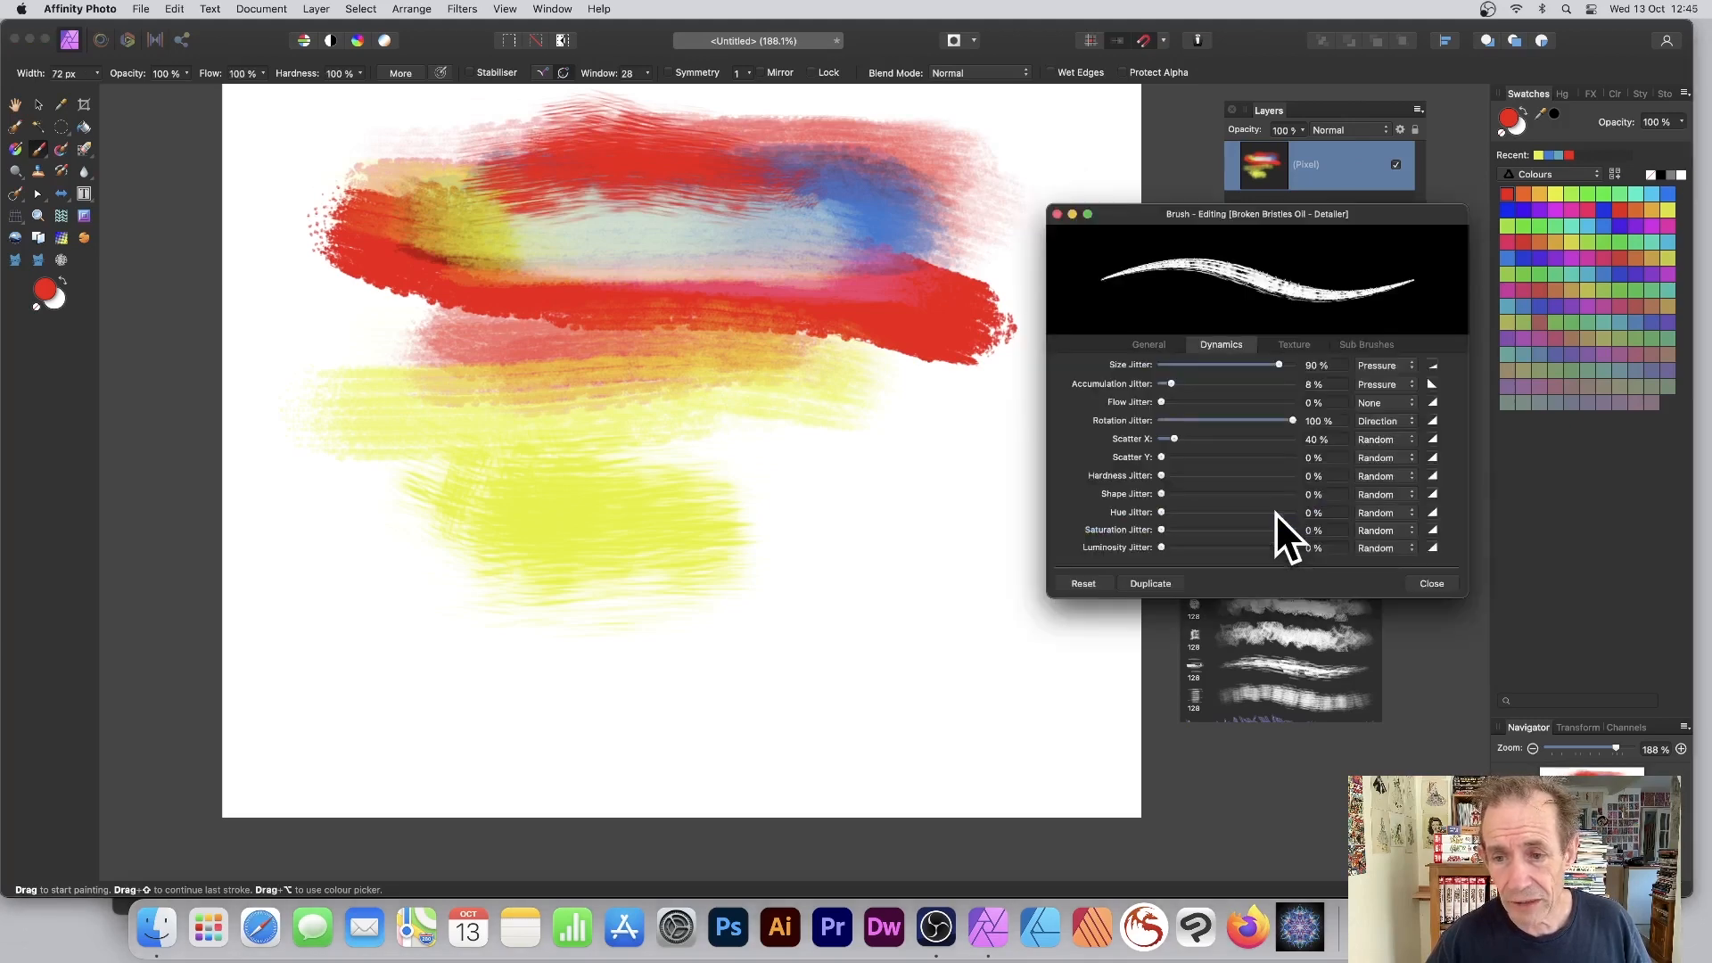
drag(1180, 384, 1217, 383)
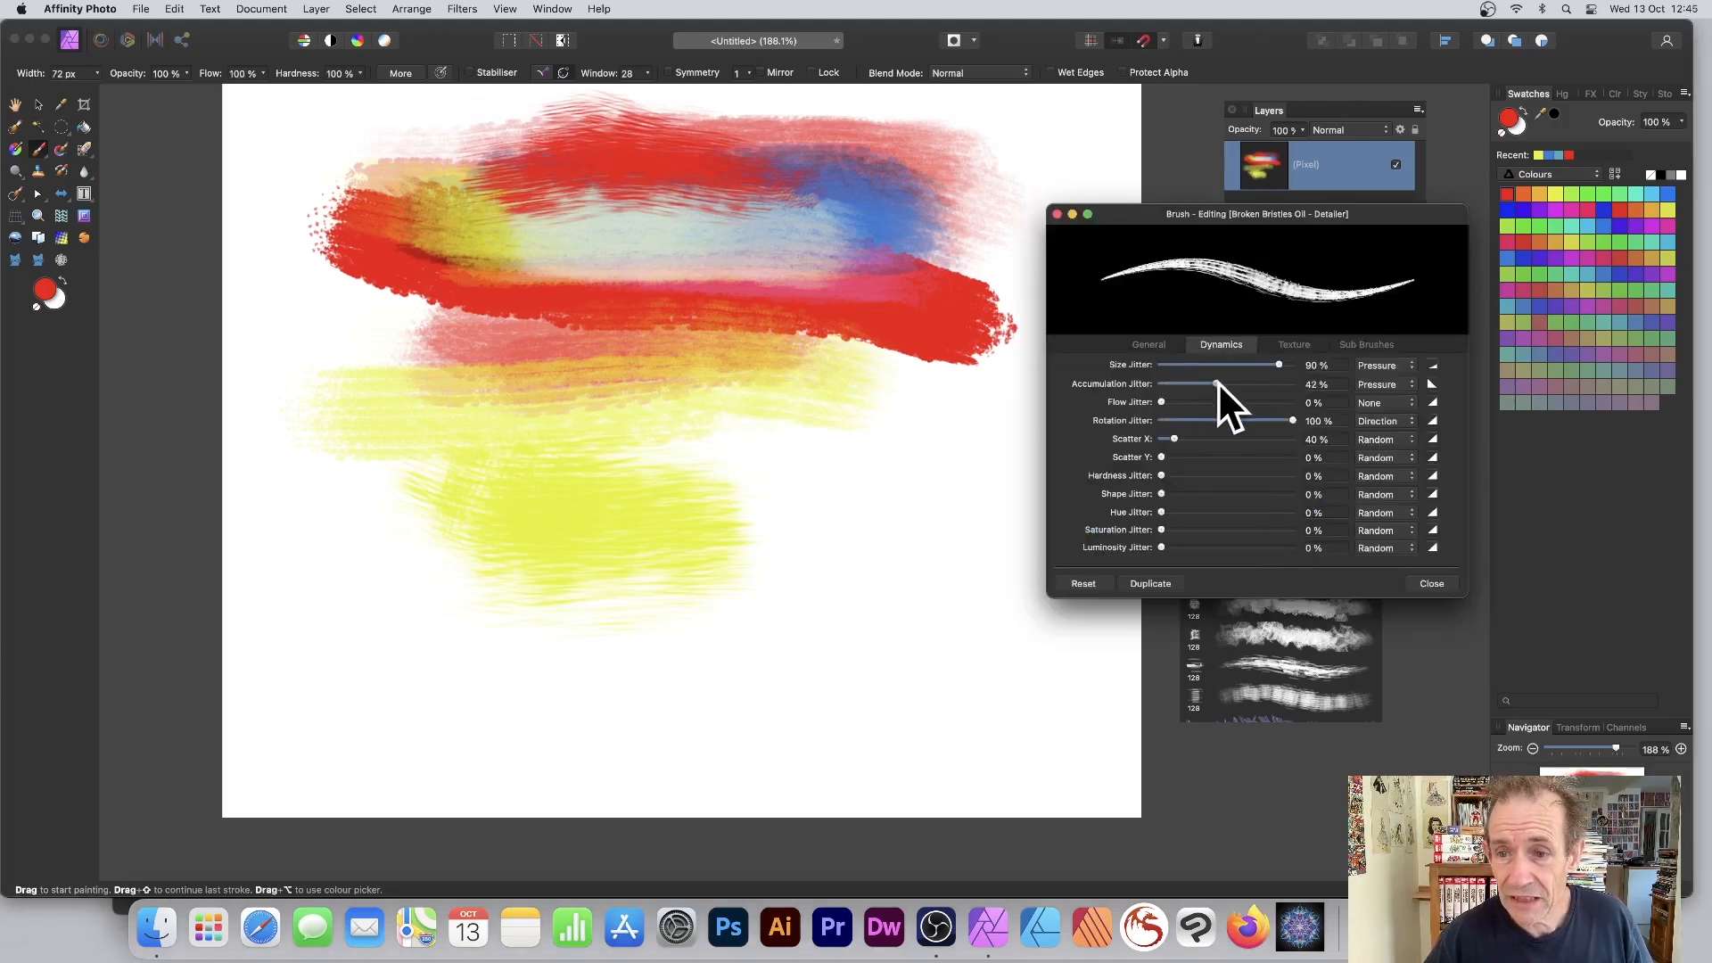
click(1298, 345)
click(1227, 345)
click(1159, 346)
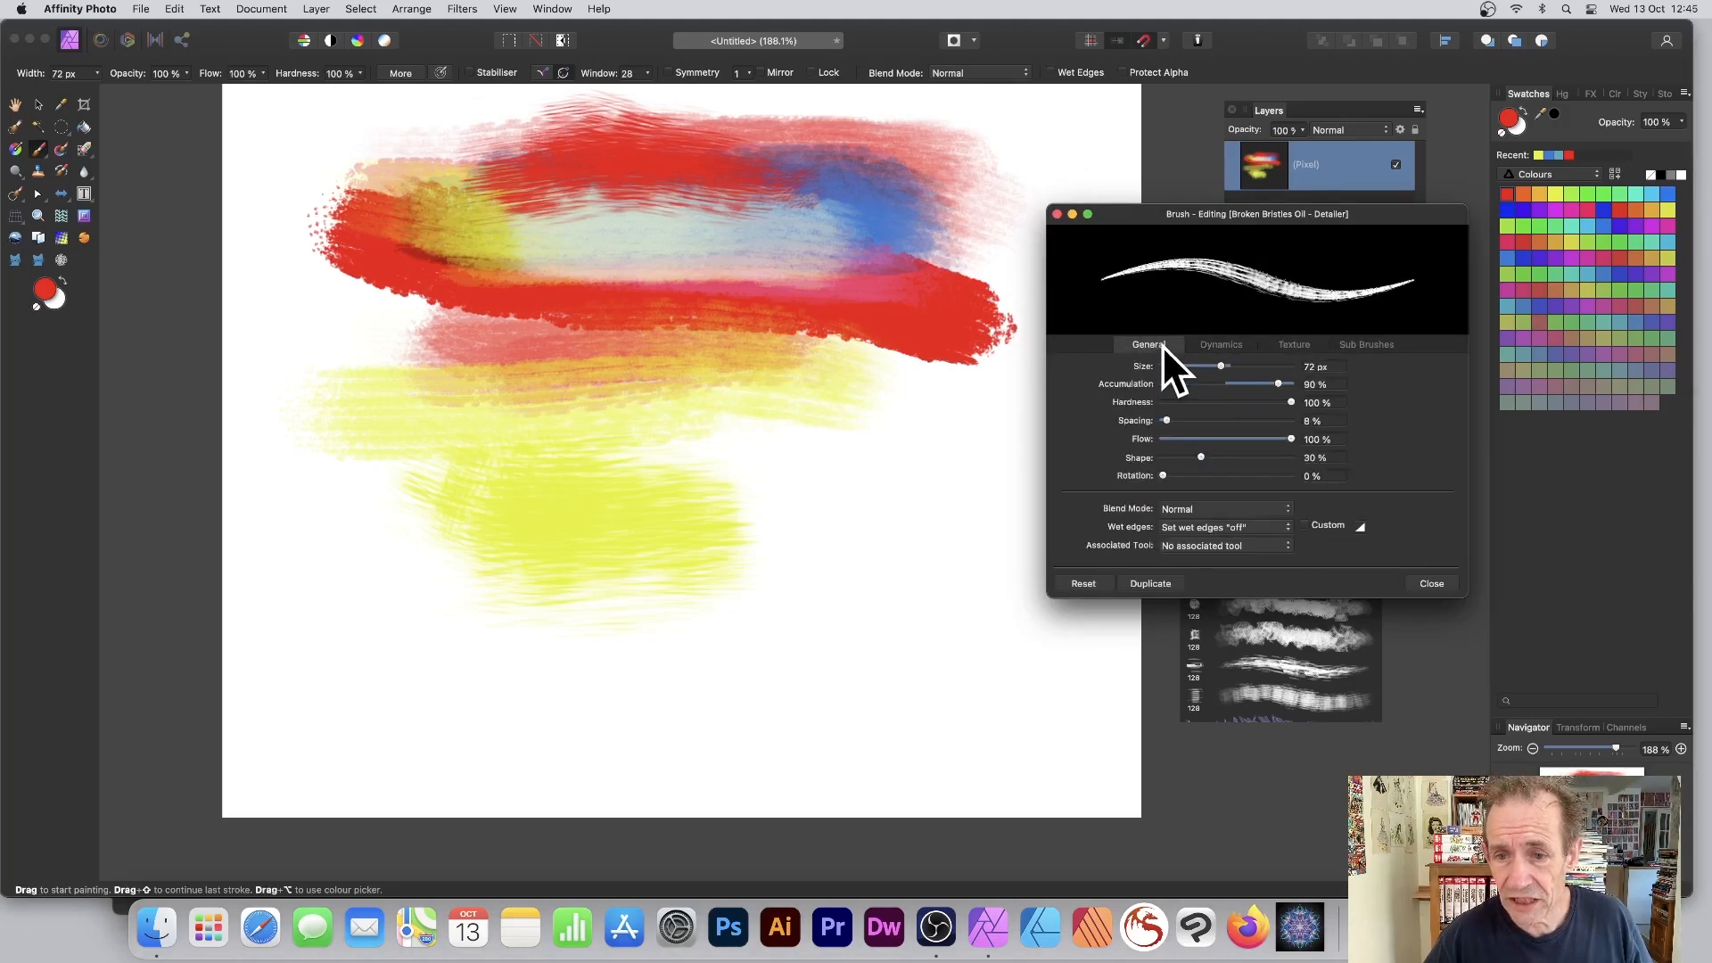
click(1223, 345)
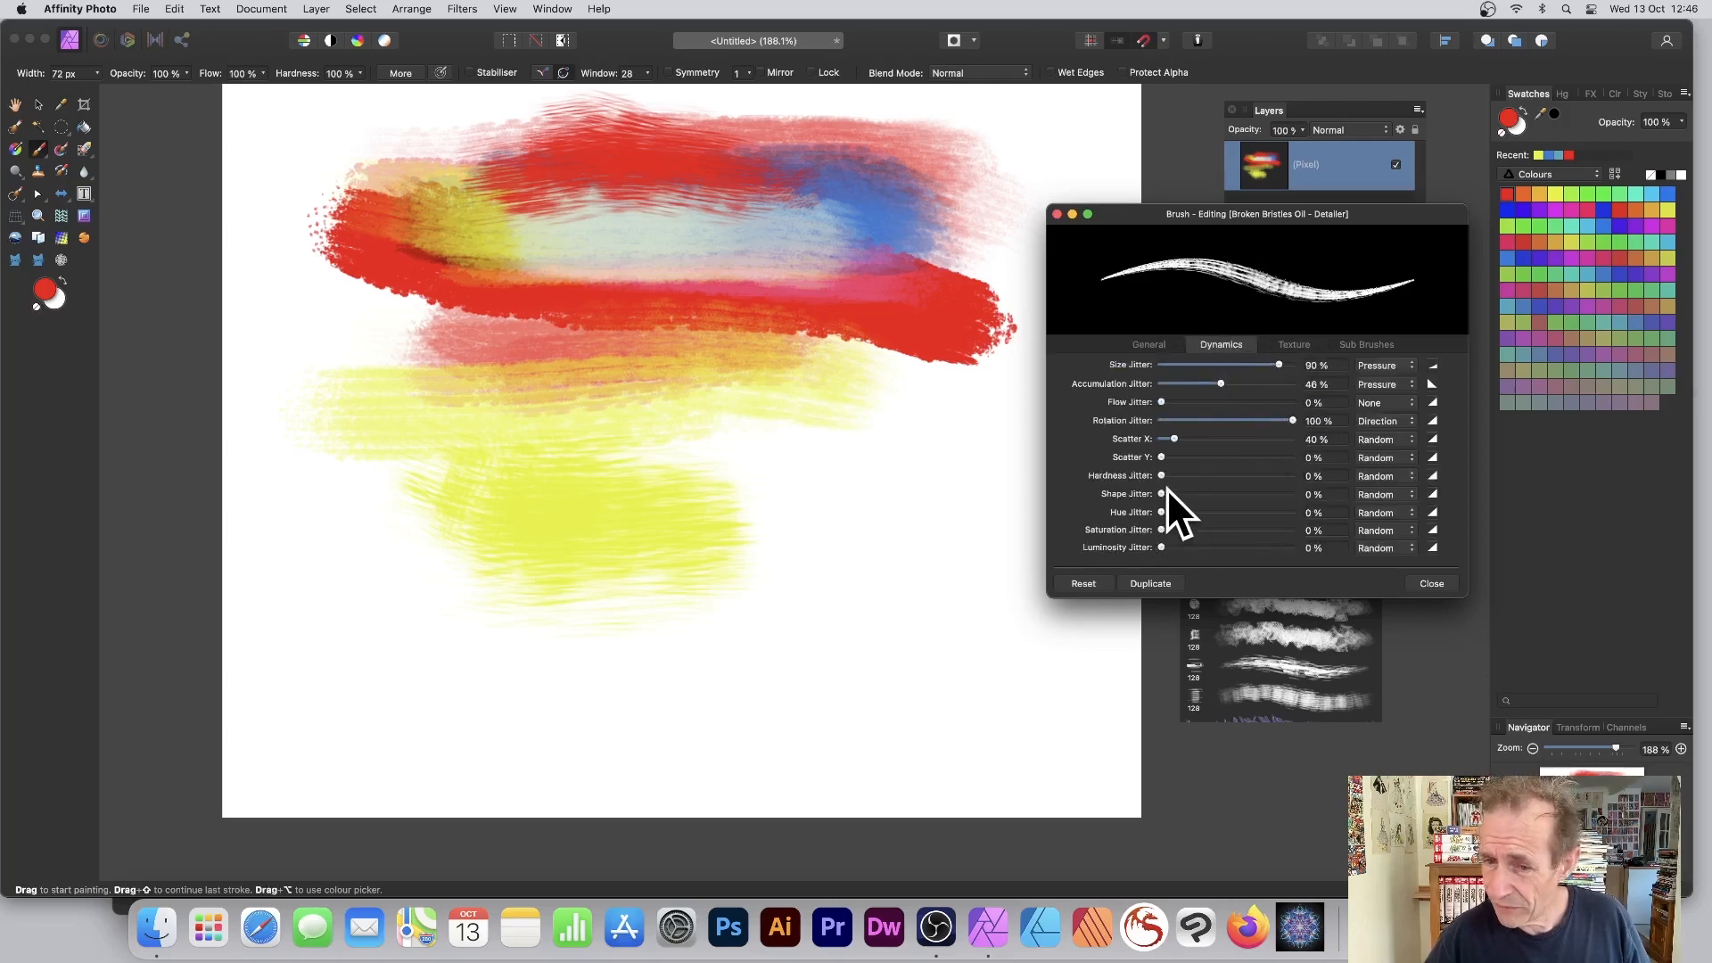
drag(1161, 512, 1246, 512)
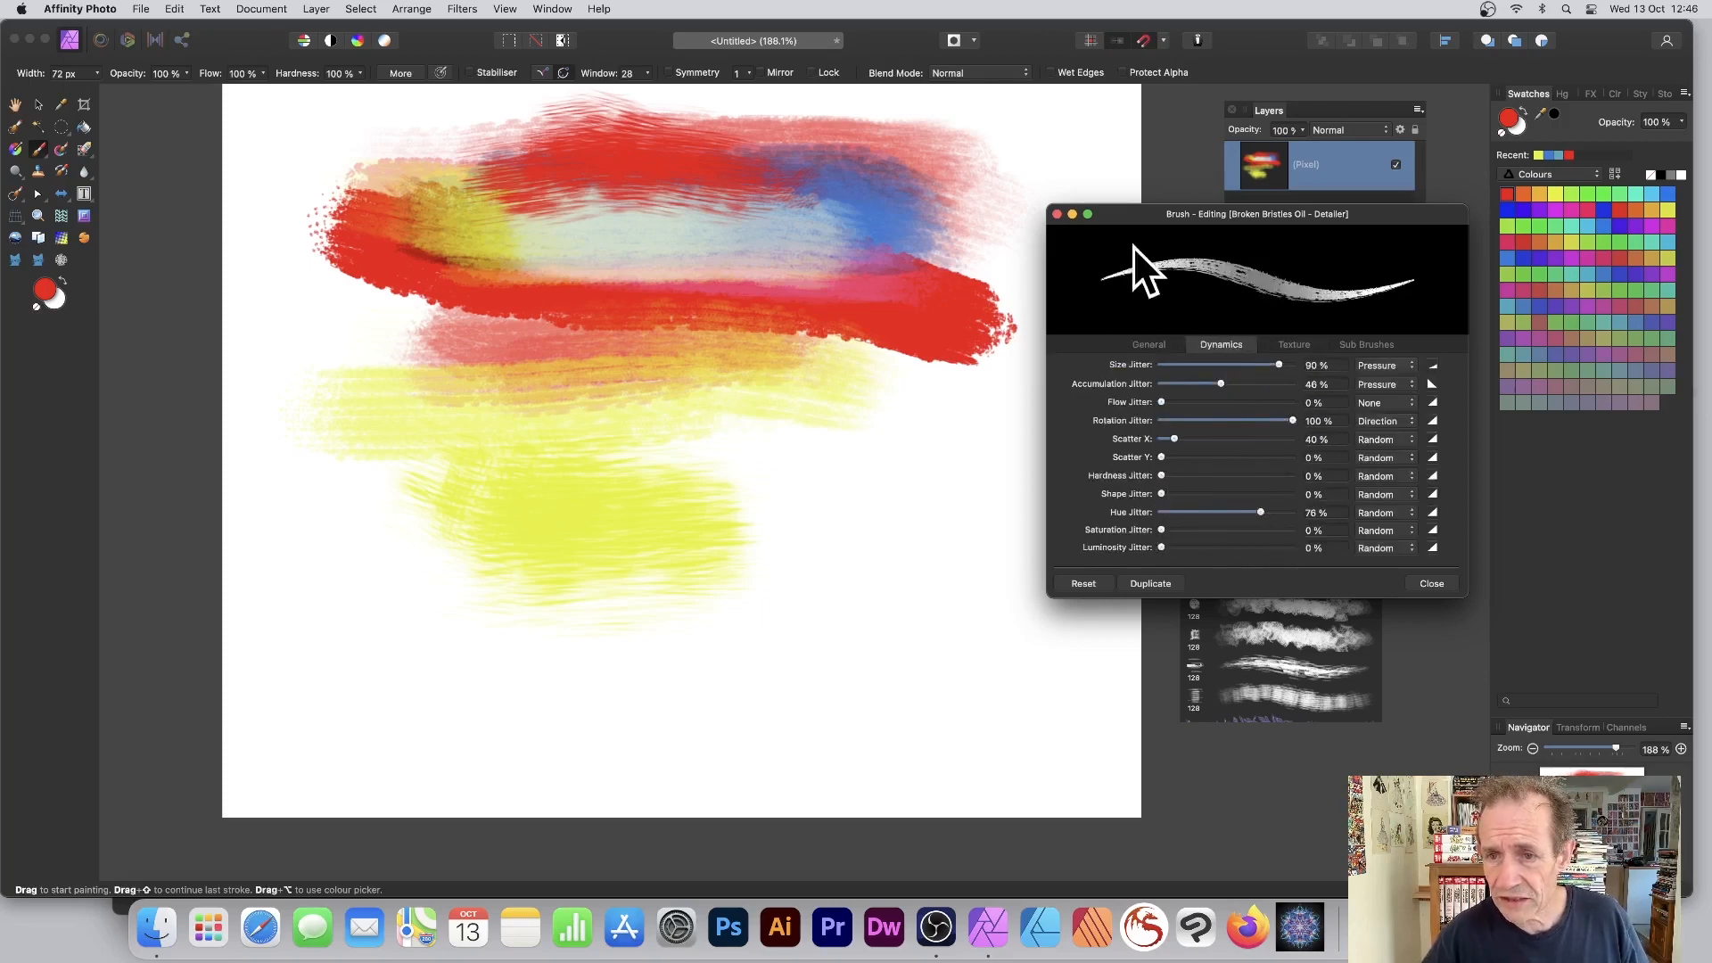
Step: Close the brush editor and paint multicoloured hue-jitter strokes diagonally across the painting with the Broken Bristles Oil - Detailer brush
click(1428, 584)
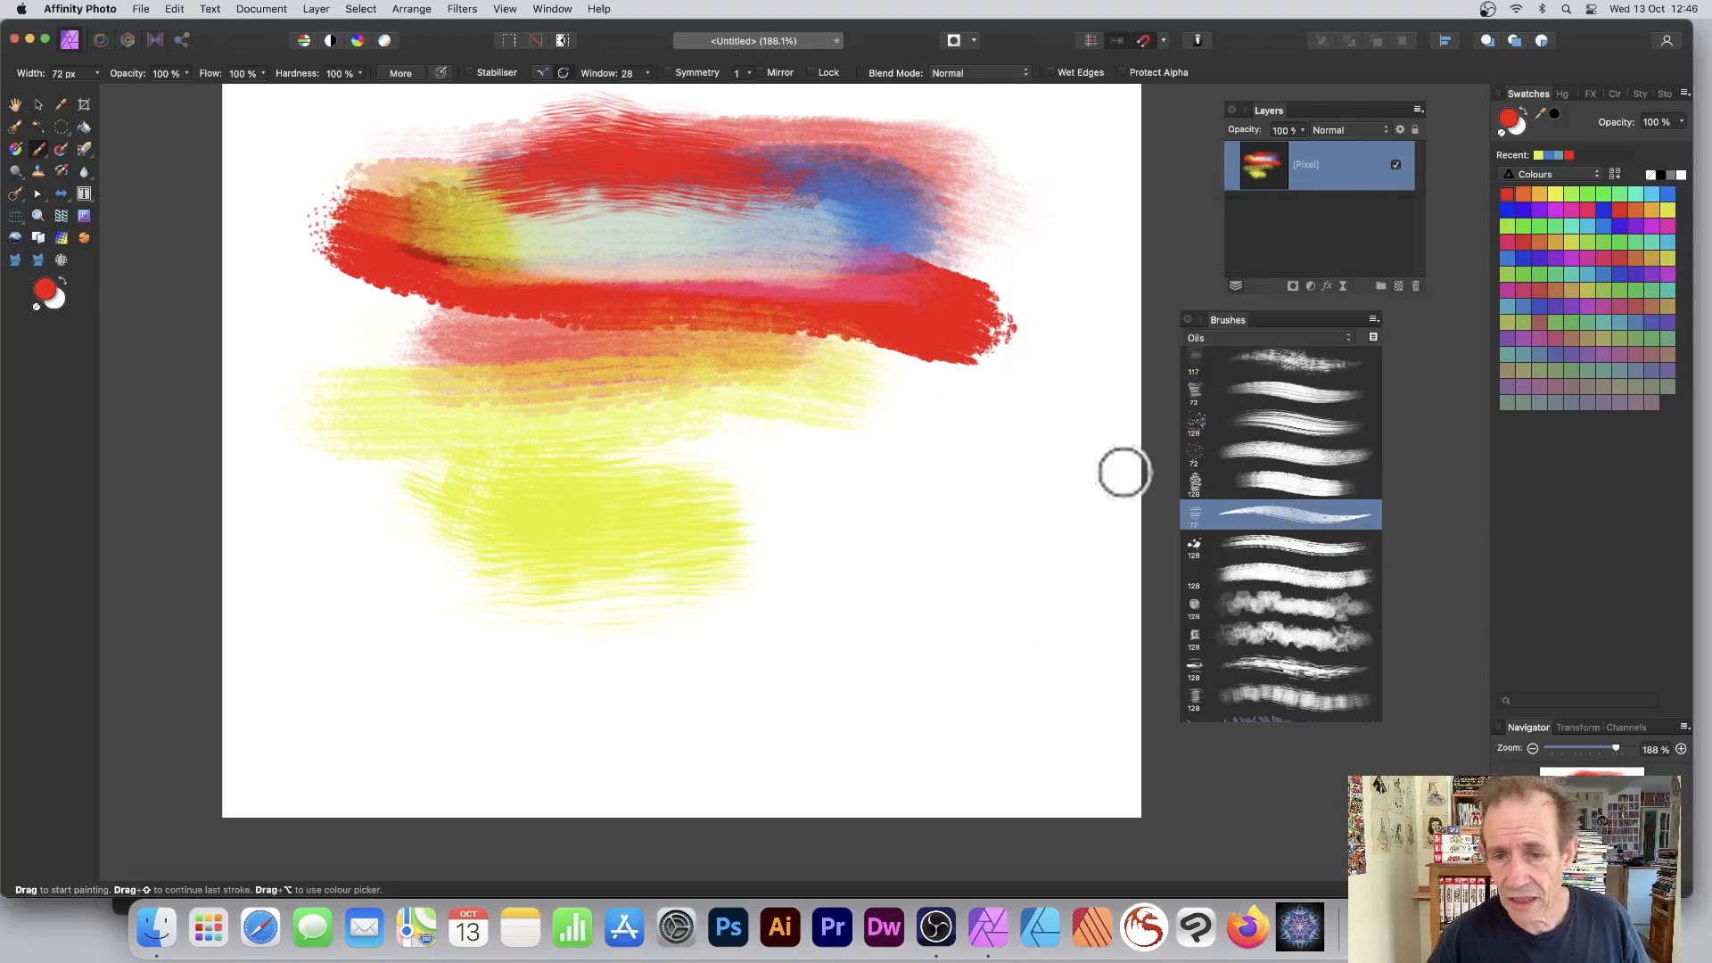
mouse_move(861, 406)
mouse_down()
mouse_move(967, 472)
mouse_move(761, 365)
mouse_move(675, 334)
mouse_move(939, 447)
mouse_move(597, 309)
mouse_up()
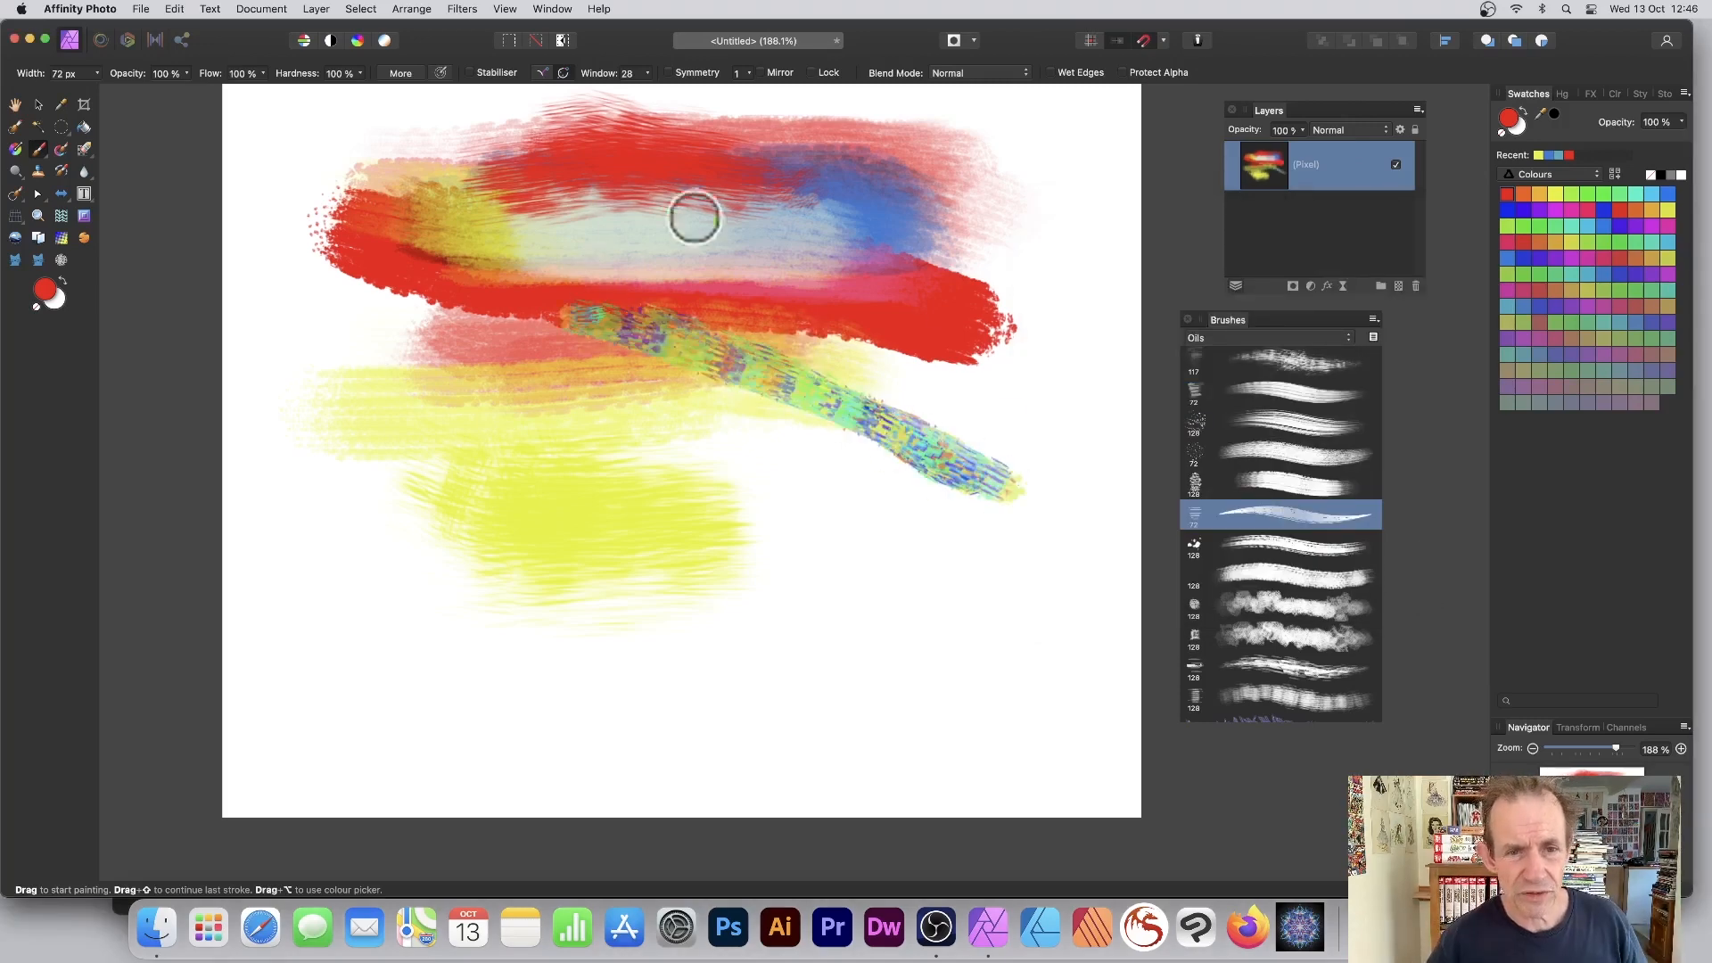
mouse_move(568, 241)
mouse_down()
mouse_move(921, 349)
mouse_move(817, 287)
mouse_move(883, 287)
mouse_move(726, 259)
mouse_move(940, 296)
mouse_up()
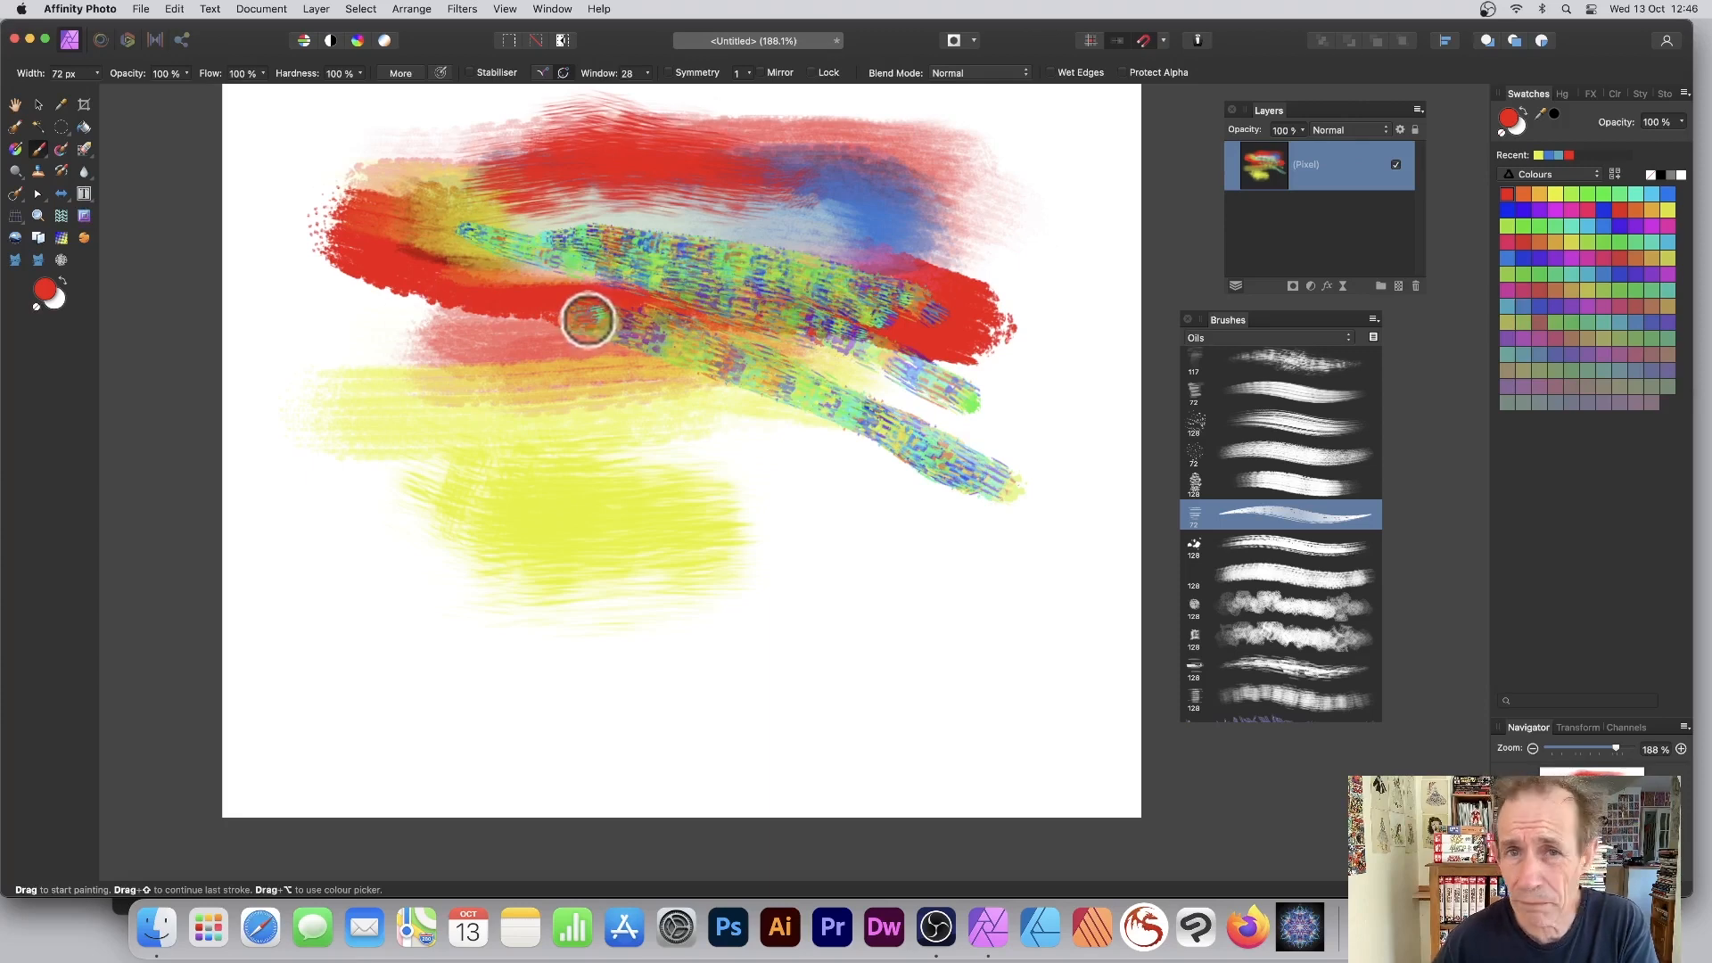
Step: Mix red across the upper strokes and orange over most of the painting with the 320 px Paint Mixer Brush
click(59, 149)
mouse_move(442, 105)
mouse_down()
mouse_move(489, 108)
mouse_move(400, 181)
mouse_move(917, 229)
mouse_move(978, 276)
mouse_move(871, 227)
mouse_move(932, 241)
mouse_move(791, 226)
mouse_move(981, 268)
mouse_move(860, 304)
mouse_move(829, 294)
mouse_move(1088, 357)
mouse_up()
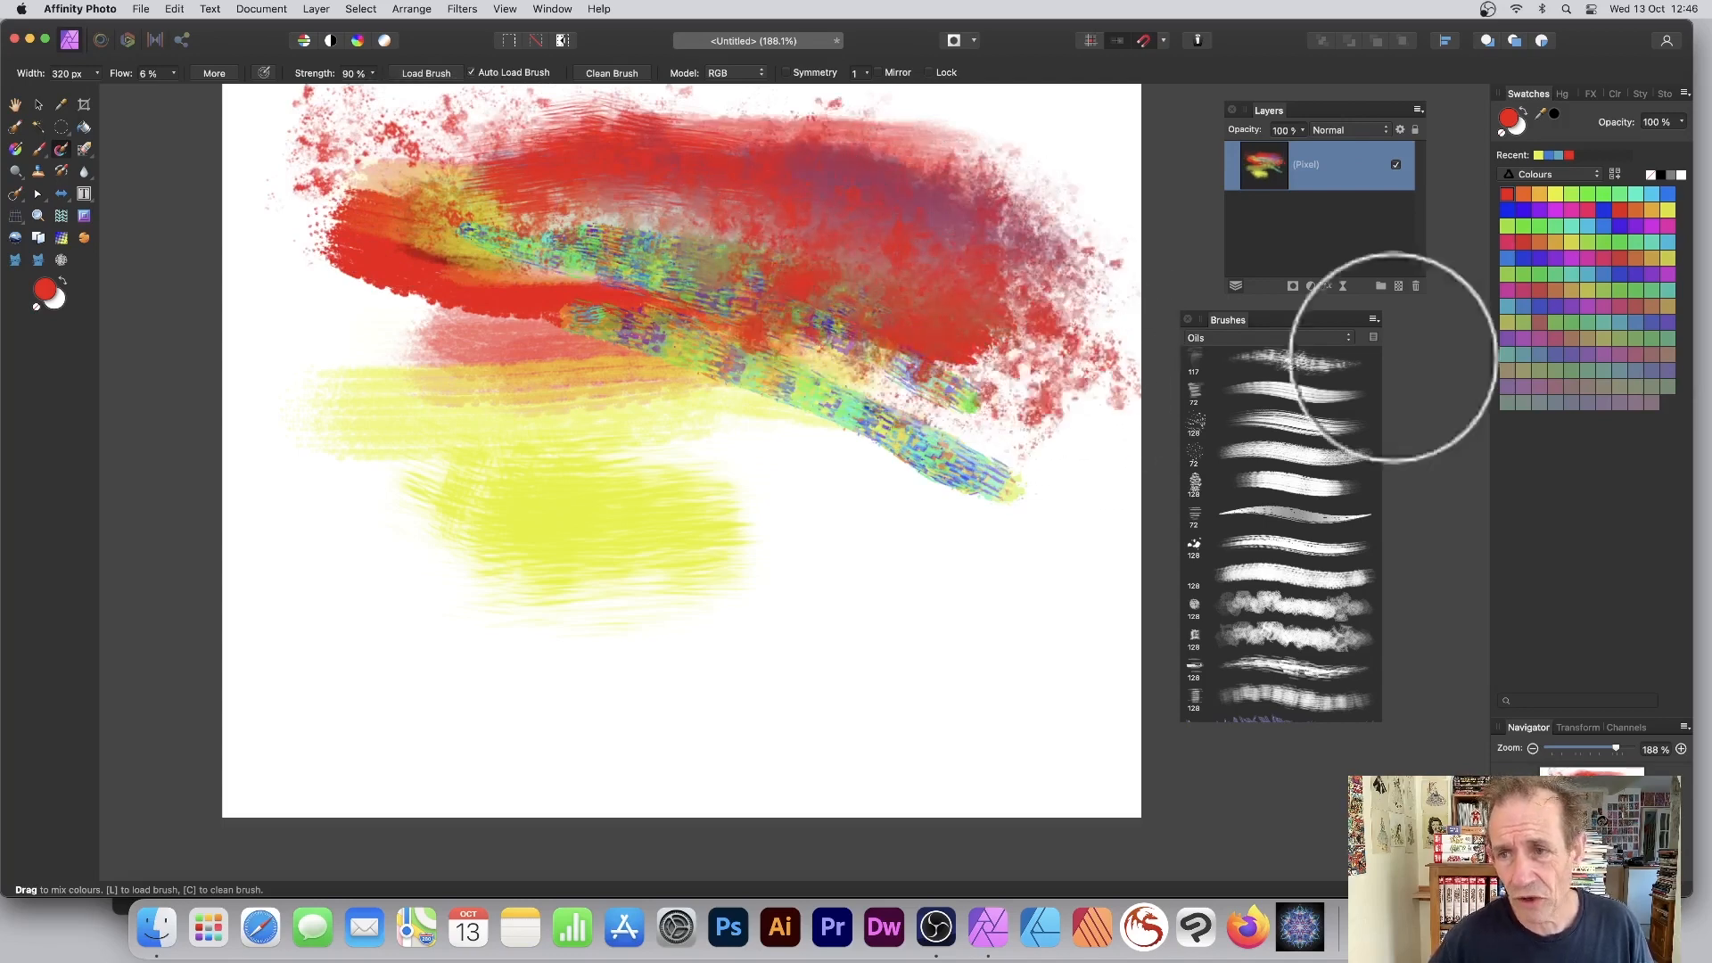
click(1539, 195)
mouse_move(630, 284)
mouse_down()
mouse_move(733, 227)
mouse_move(668, 215)
mouse_move(825, 209)
mouse_move(969, 241)
mouse_move(895, 218)
mouse_move(1035, 297)
mouse_move(1047, 327)
mouse_move(905, 209)
mouse_move(1028, 273)
mouse_move(951, 245)
mouse_move(981, 286)
mouse_move(878, 223)
mouse_move(1005, 312)
mouse_move(864, 197)
mouse_move(1000, 277)
mouse_move(868, 255)
mouse_move(924, 251)
mouse_move(995, 380)
mouse_move(623, 329)
mouse_move(953, 367)
mouse_move(850, 362)
mouse_move(485, 460)
mouse_move(478, 349)
mouse_move(708, 357)
mouse_move(856, 313)
mouse_up()
mouse_move(491, 214)
mouse_down()
mouse_move(535, 239)
mouse_move(805, 166)
mouse_move(977, 192)
mouse_move(934, 141)
mouse_up()
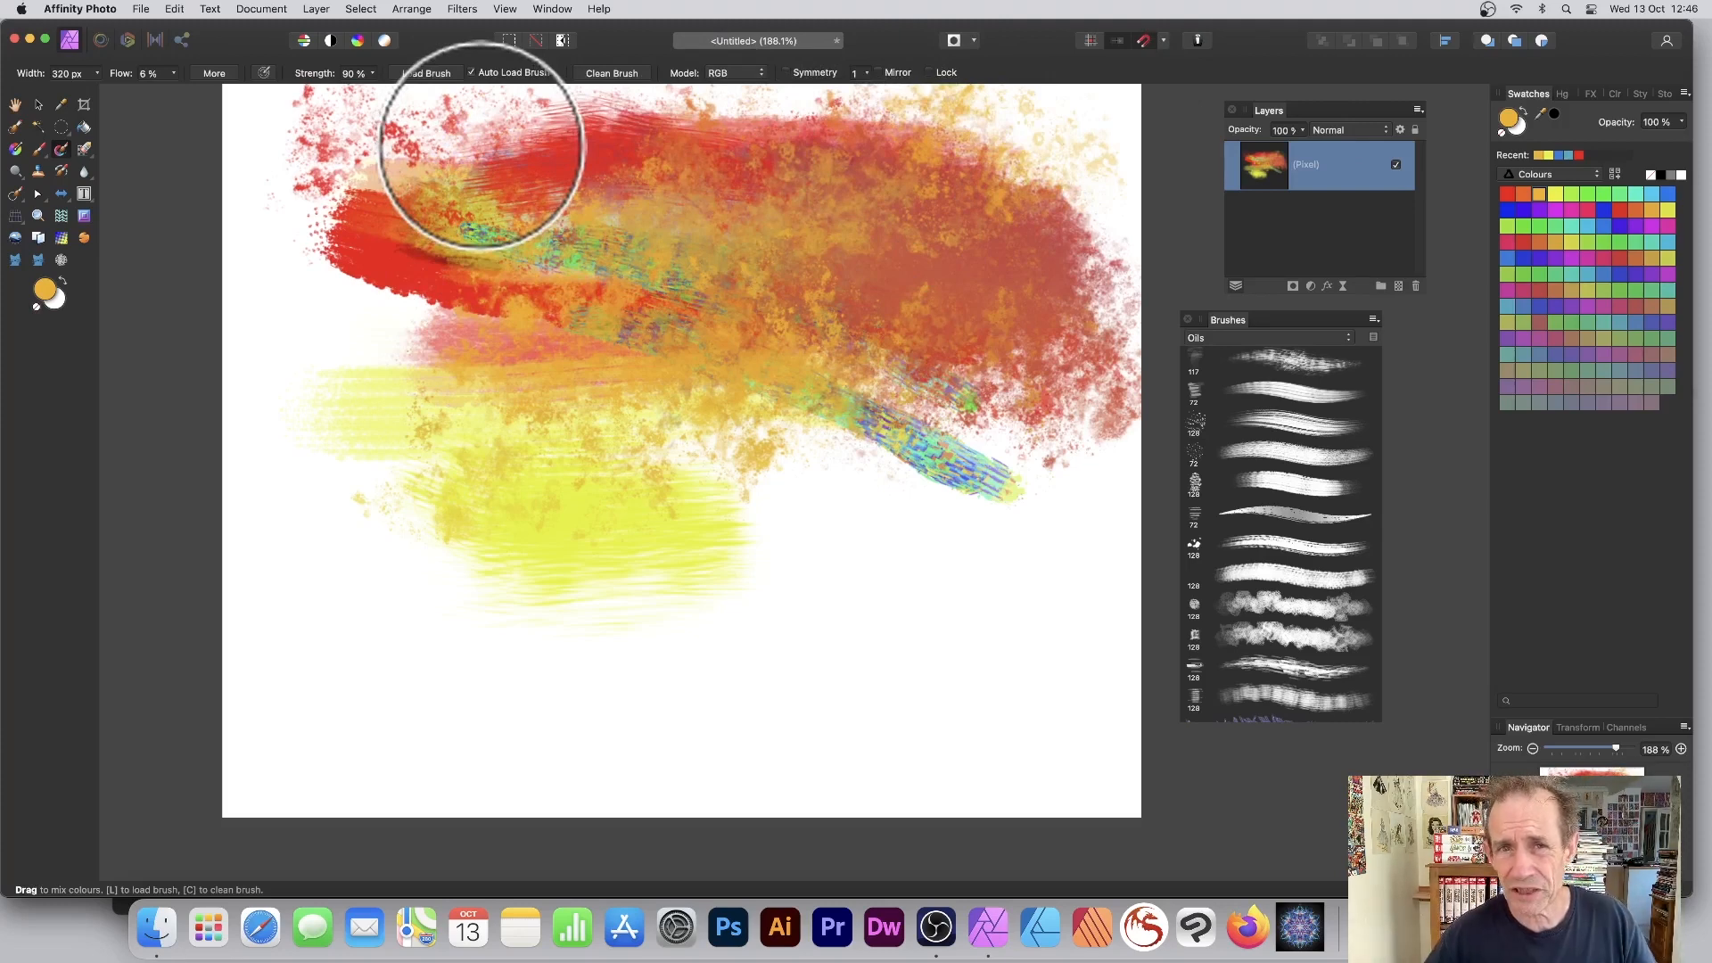
mouse_move(482, 145)
mouse_down()
mouse_move(465, 345)
mouse_move(329, 166)
mouse_move(494, 135)
mouse_move(352, 180)
mouse_move(498, 165)
mouse_move(666, 396)
mouse_move(332, 361)
mouse_move(574, 418)
mouse_move(358, 511)
mouse_move(739, 439)
mouse_move(884, 379)
mouse_up()
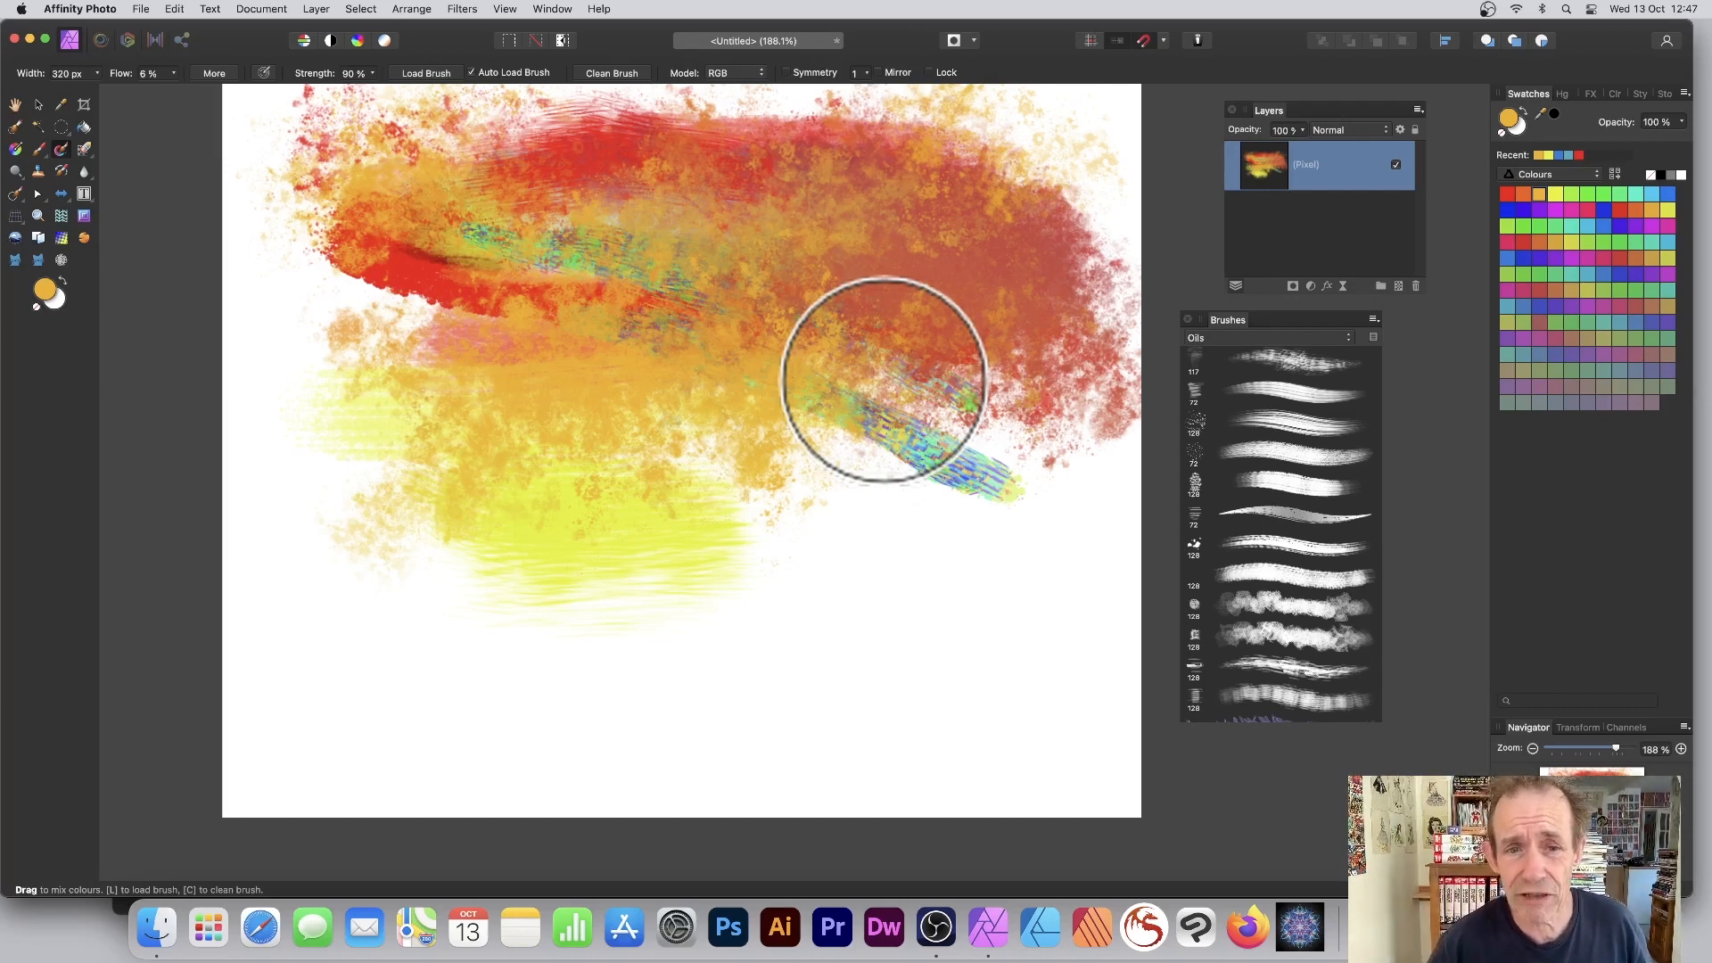
mouse_move(883, 379)
mouse_down()
mouse_move(955, 416)
mouse_move(989, 484)
mouse_move(900, 509)
mouse_move(1011, 497)
mouse_move(877, 506)
mouse_move(843, 523)
mouse_move(889, 541)
mouse_move(815, 558)
mouse_move(922, 557)
mouse_move(613, 585)
mouse_move(587, 505)
mouse_up()
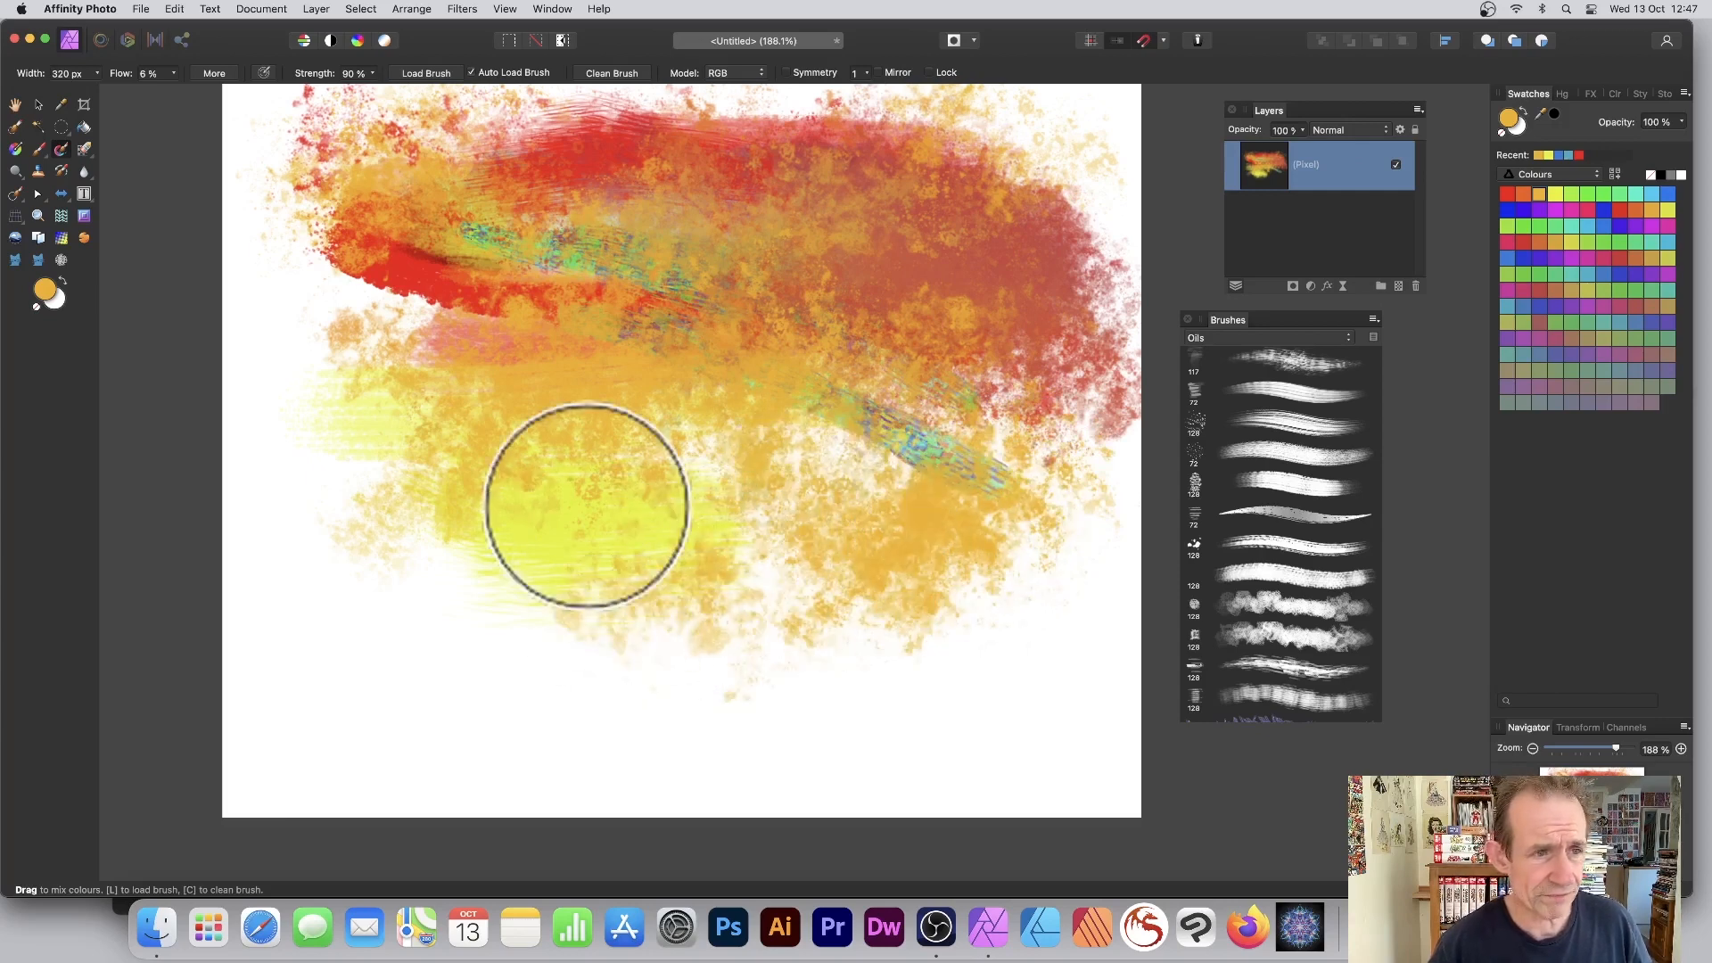
Step: Smudge the left edge, the central band and the multicoloured strokes with the Smudge Brush at 470 px width and 25% flow
click(89, 175)
click(164, 223)
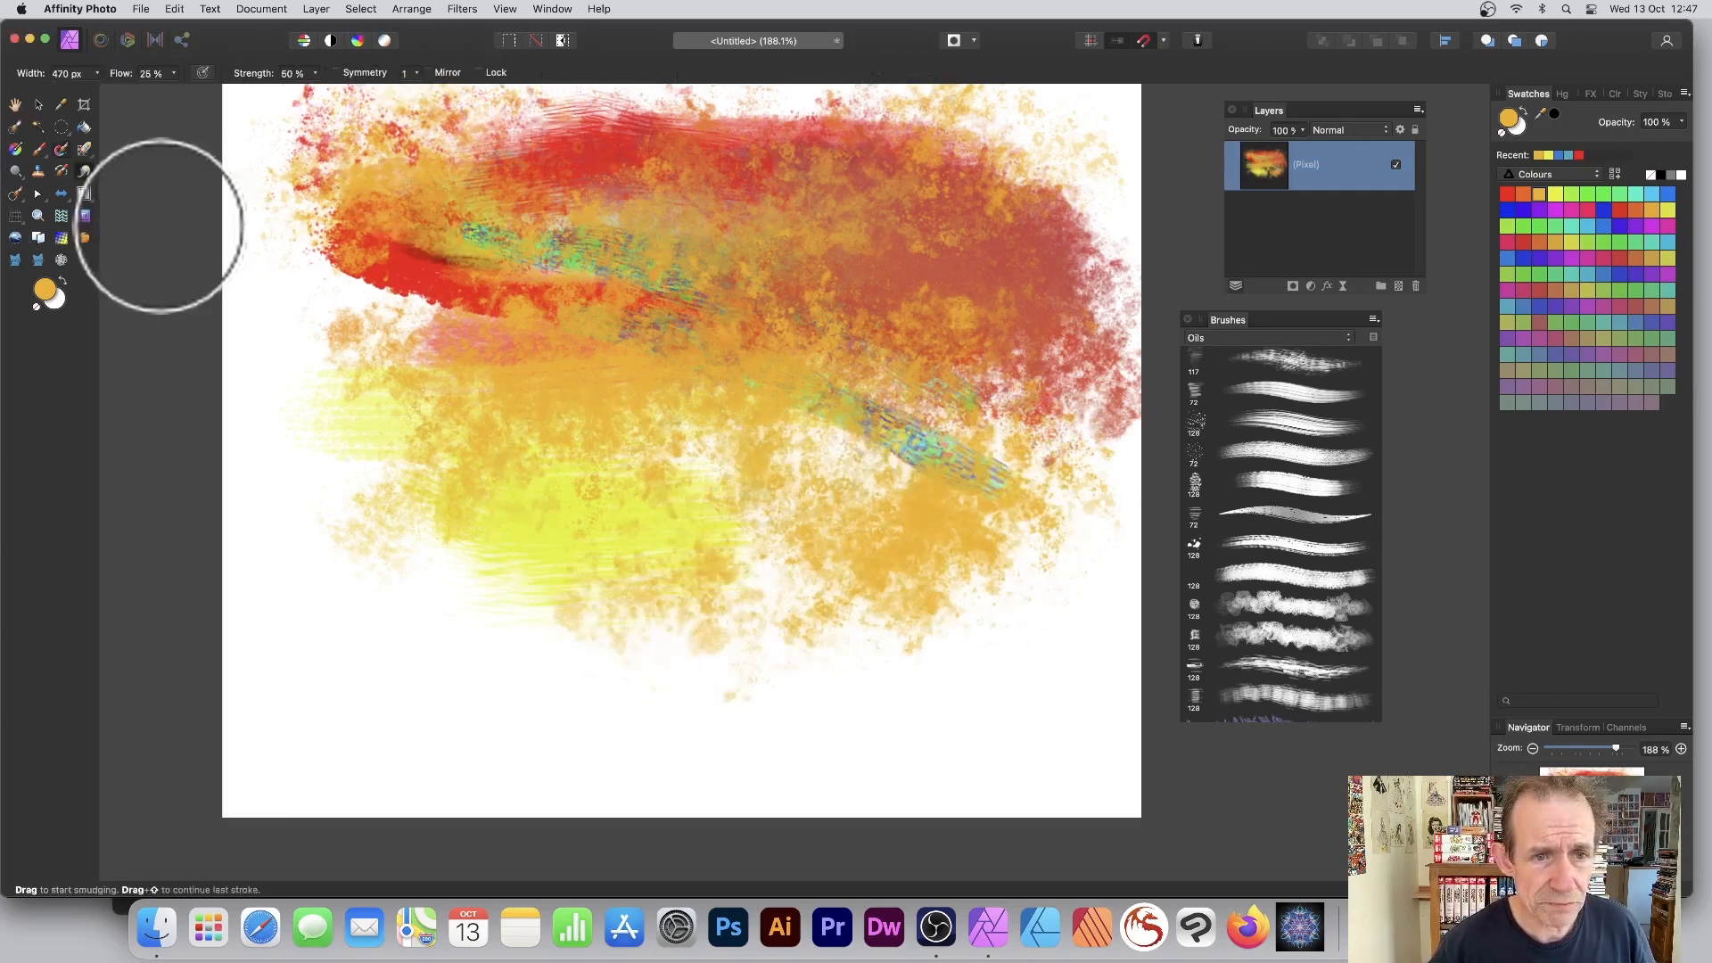
mouse_move(409, 276)
mouse_down()
mouse_move(356, 256)
mouse_move(478, 245)
mouse_move(409, 229)
mouse_move(432, 211)
mouse_move(330, 214)
mouse_up()
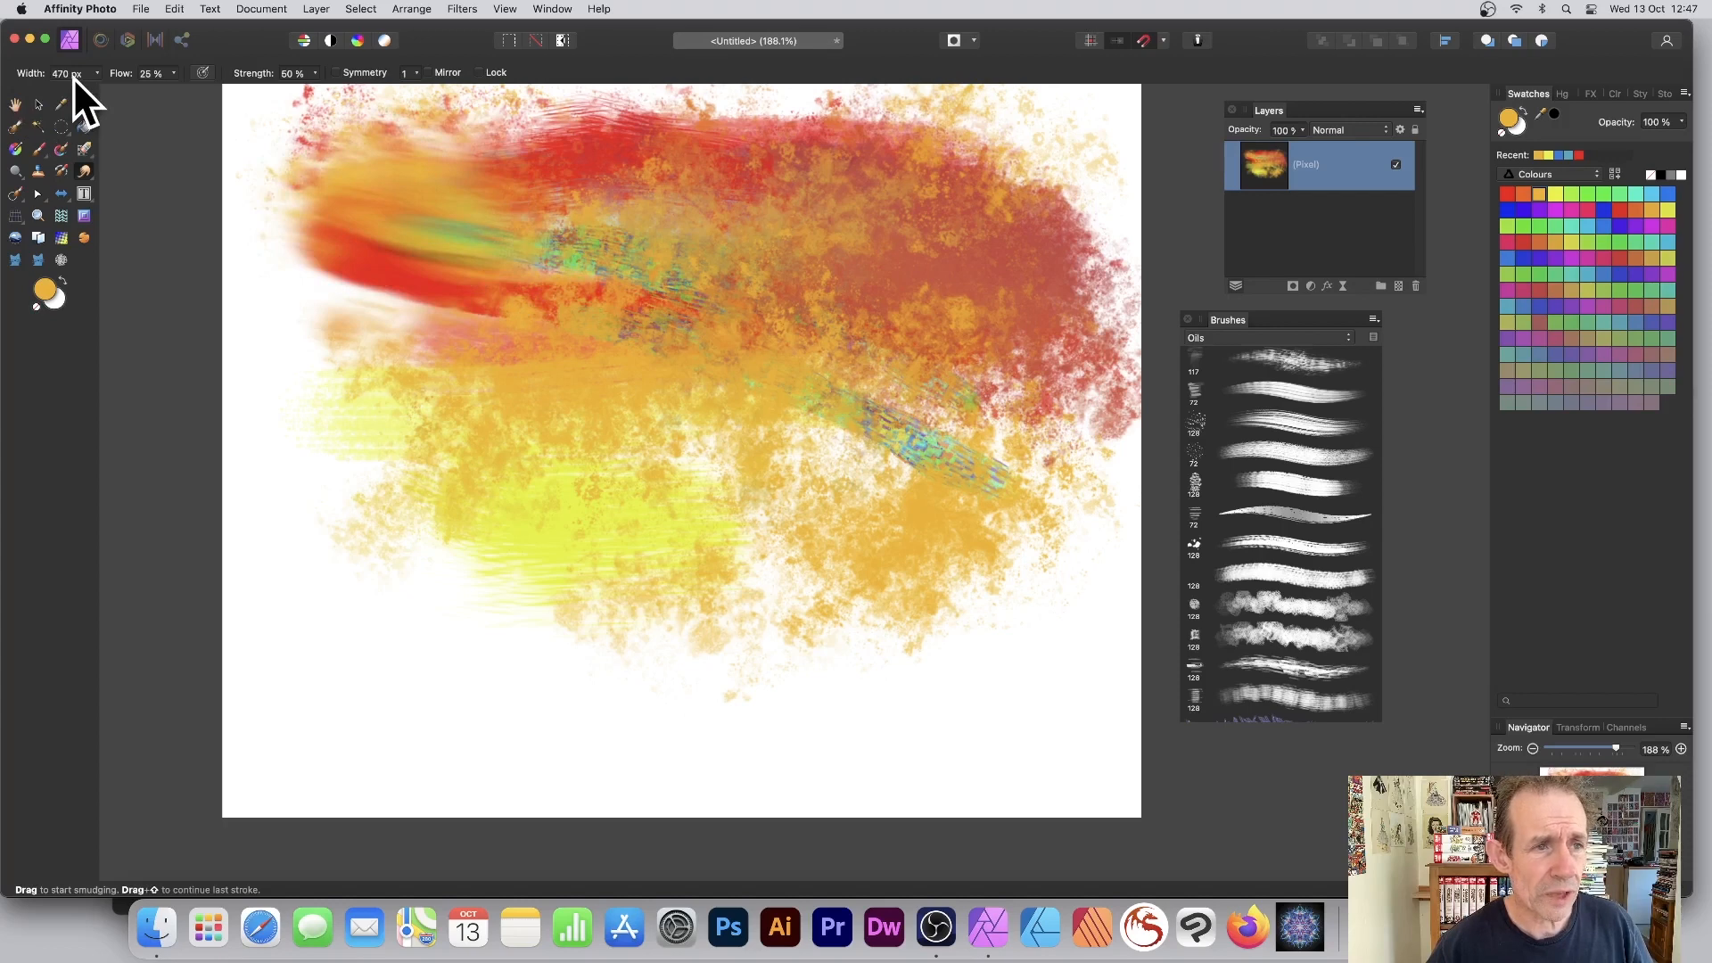
mouse_move(565, 279)
mouse_down()
mouse_move(830, 250)
mouse_move(749, 251)
mouse_move(957, 279)
mouse_move(839, 245)
mouse_move(538, 211)
mouse_move(922, 232)
mouse_up()
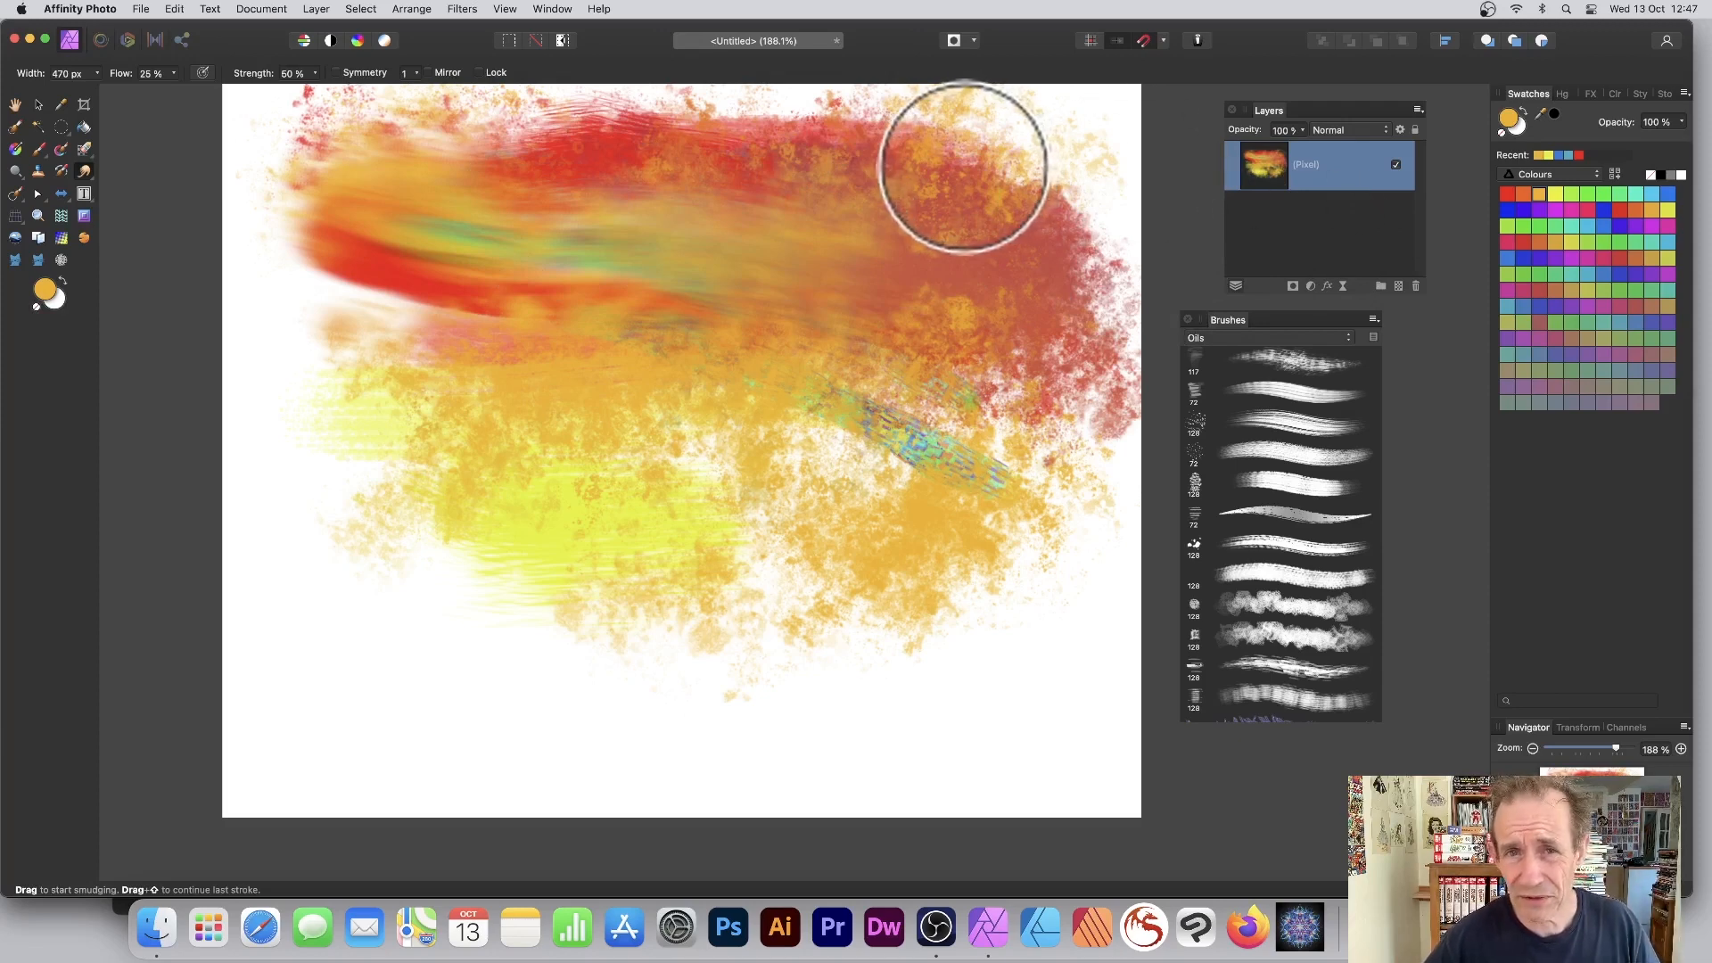
drag(707, 325, 1044, 397)
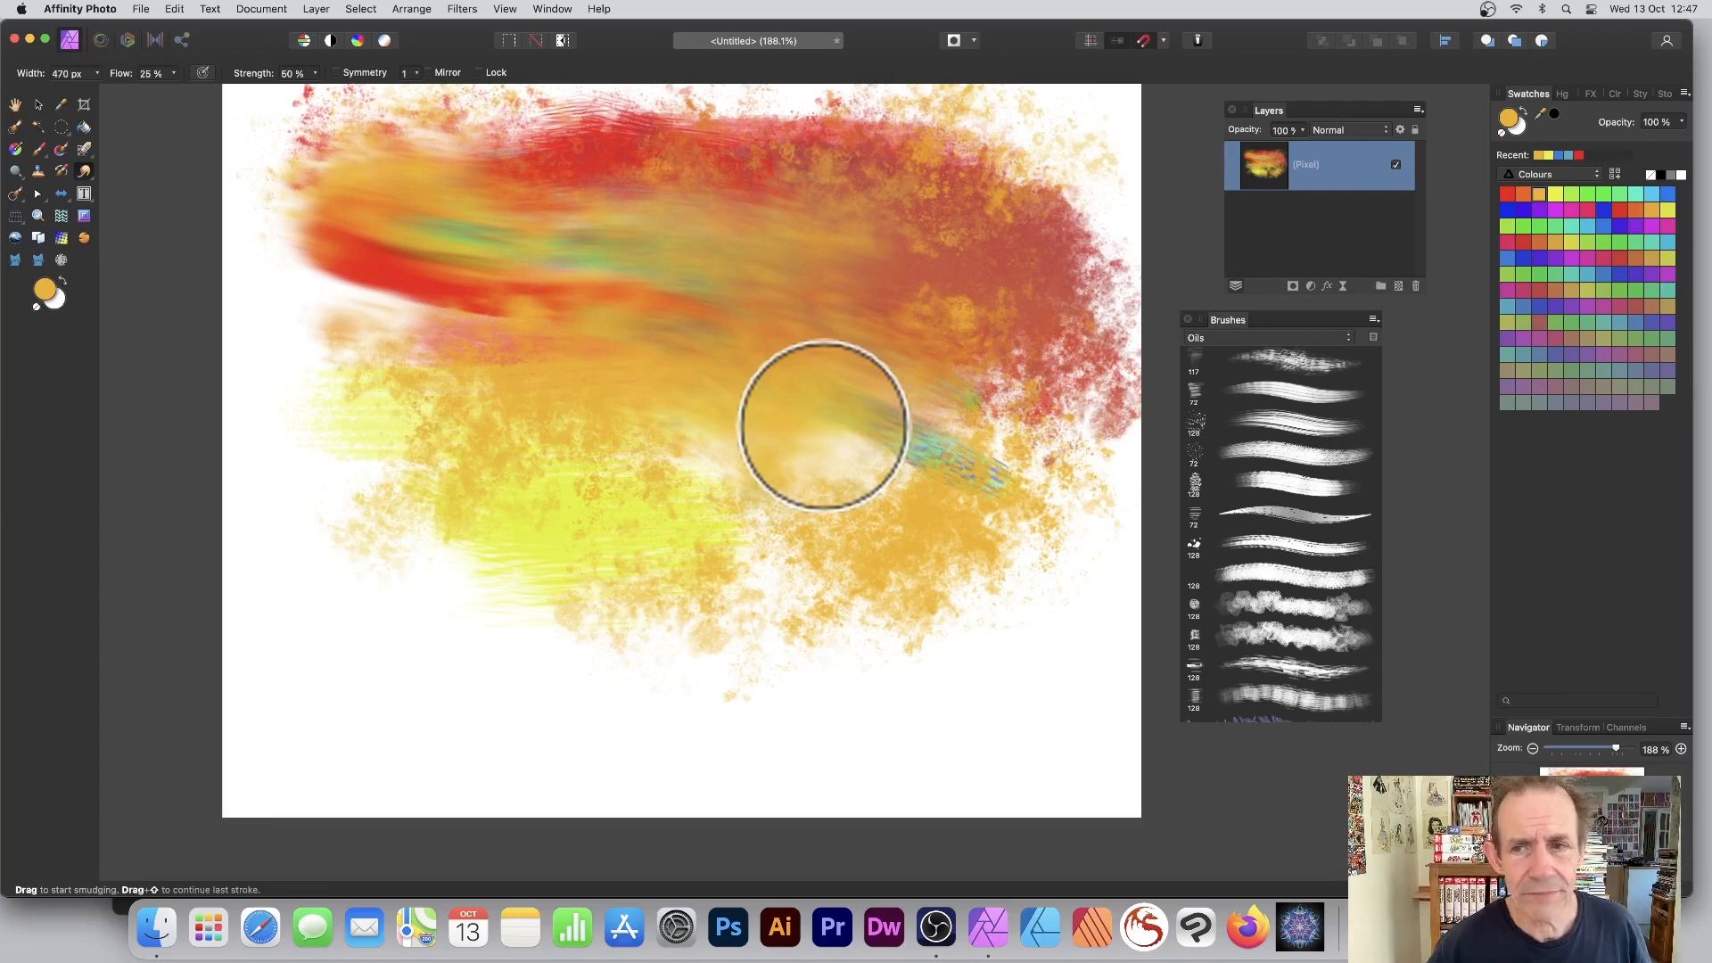
Step: Switch to the Paint Brush and enable Symmetry with a value of 4
click(40, 153)
click(89, 153)
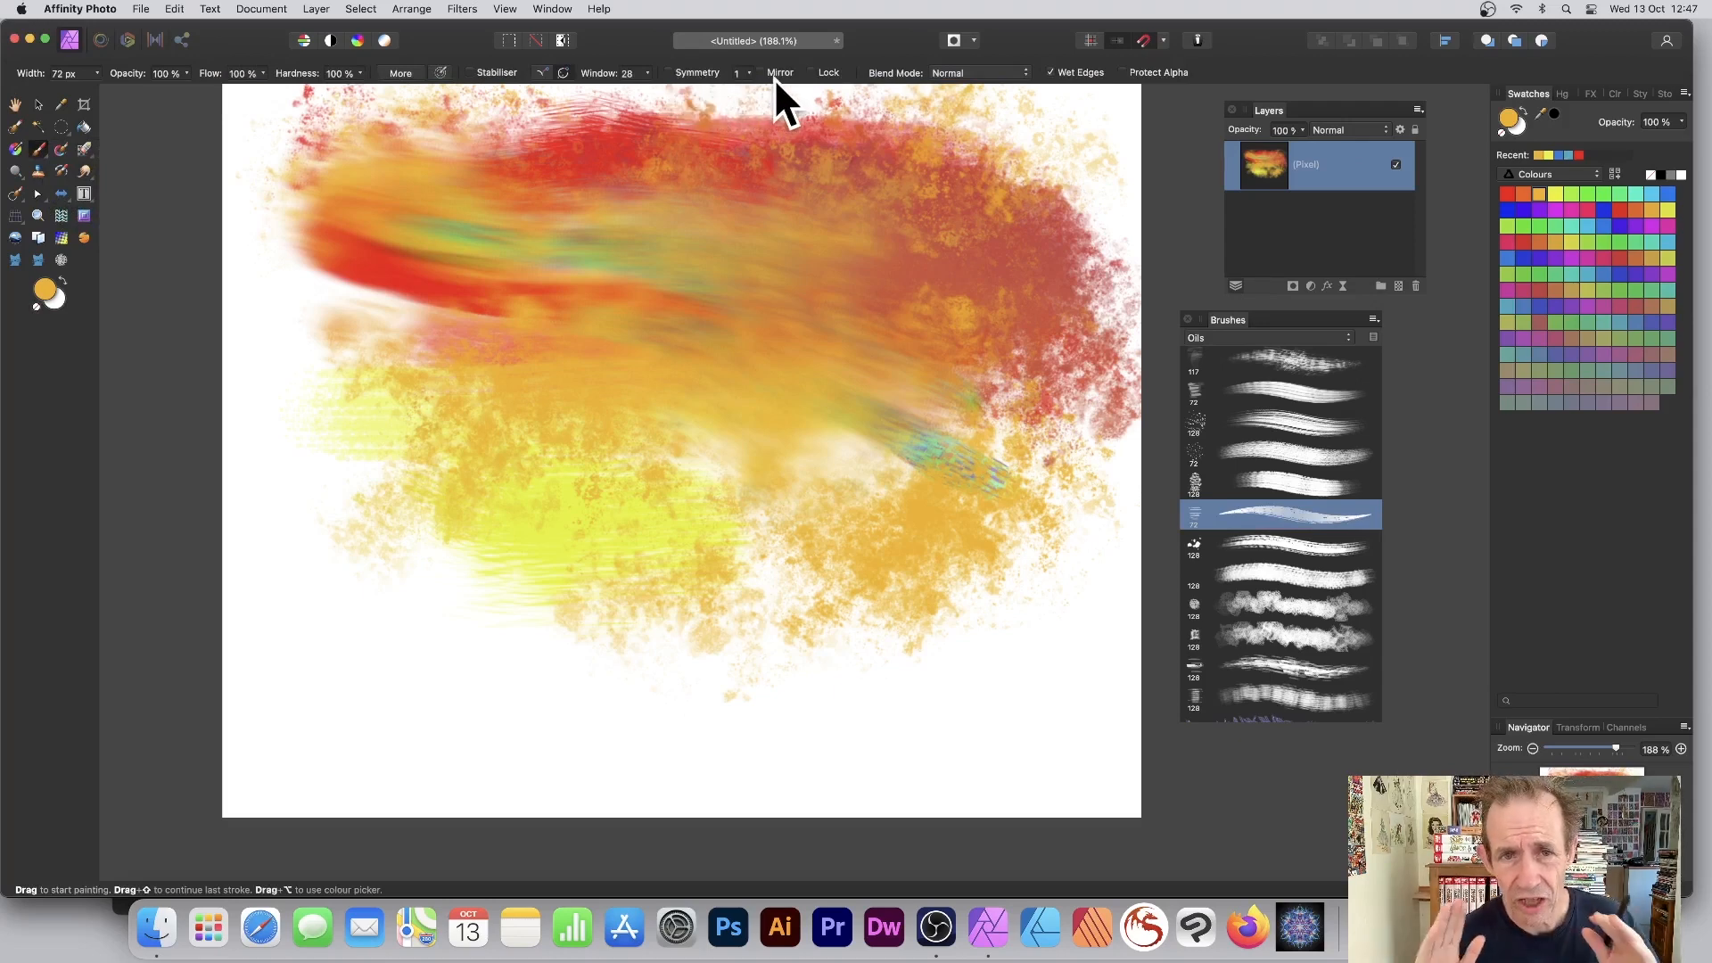
click(668, 73)
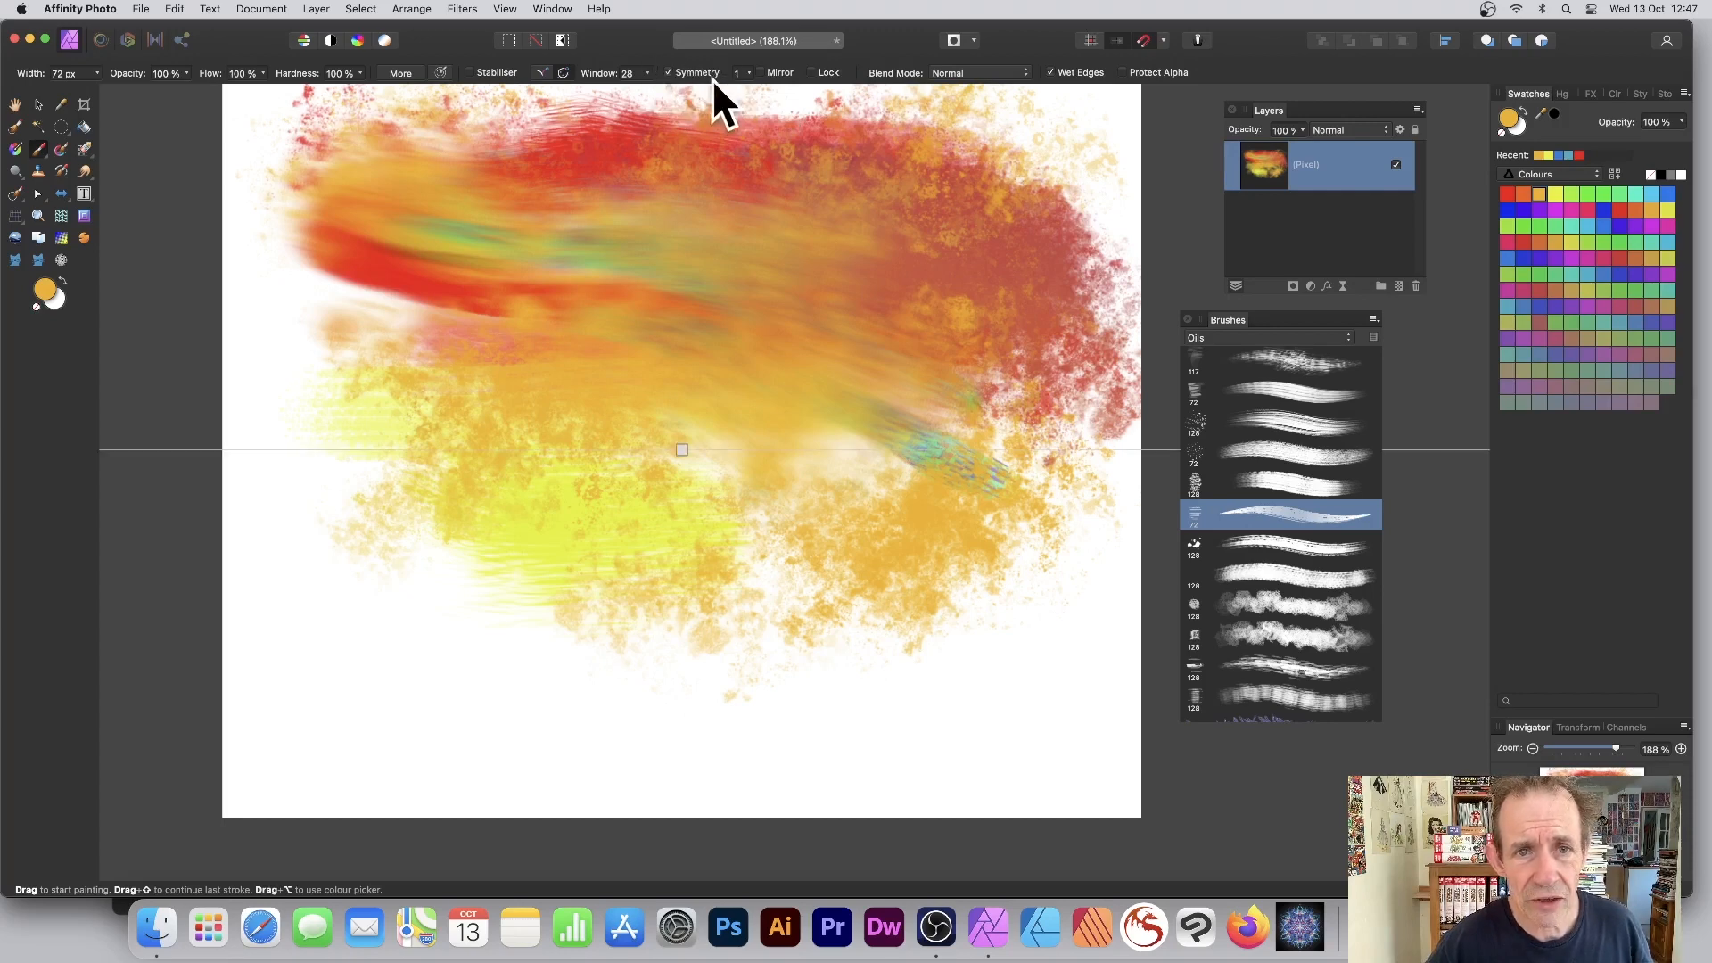
click(749, 72)
drag(760, 89, 779, 88)
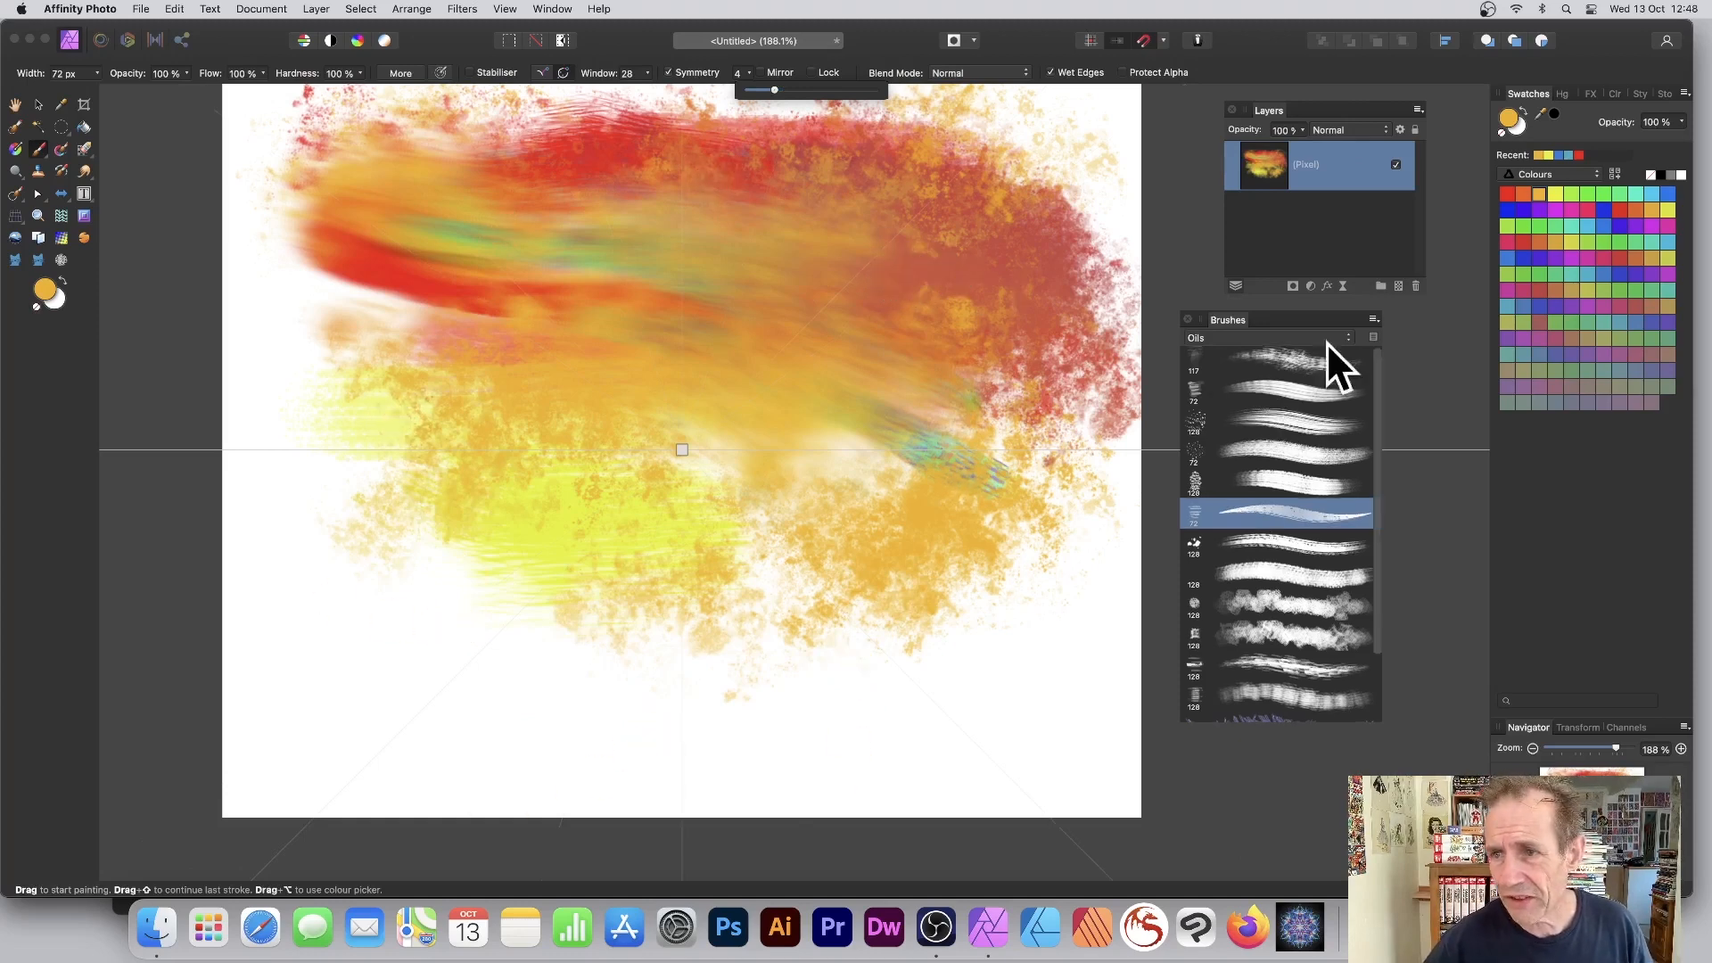
Step: Choose black and paint straight and wavy symmetrical strokes radiating around the canvas centre
click(1661, 175)
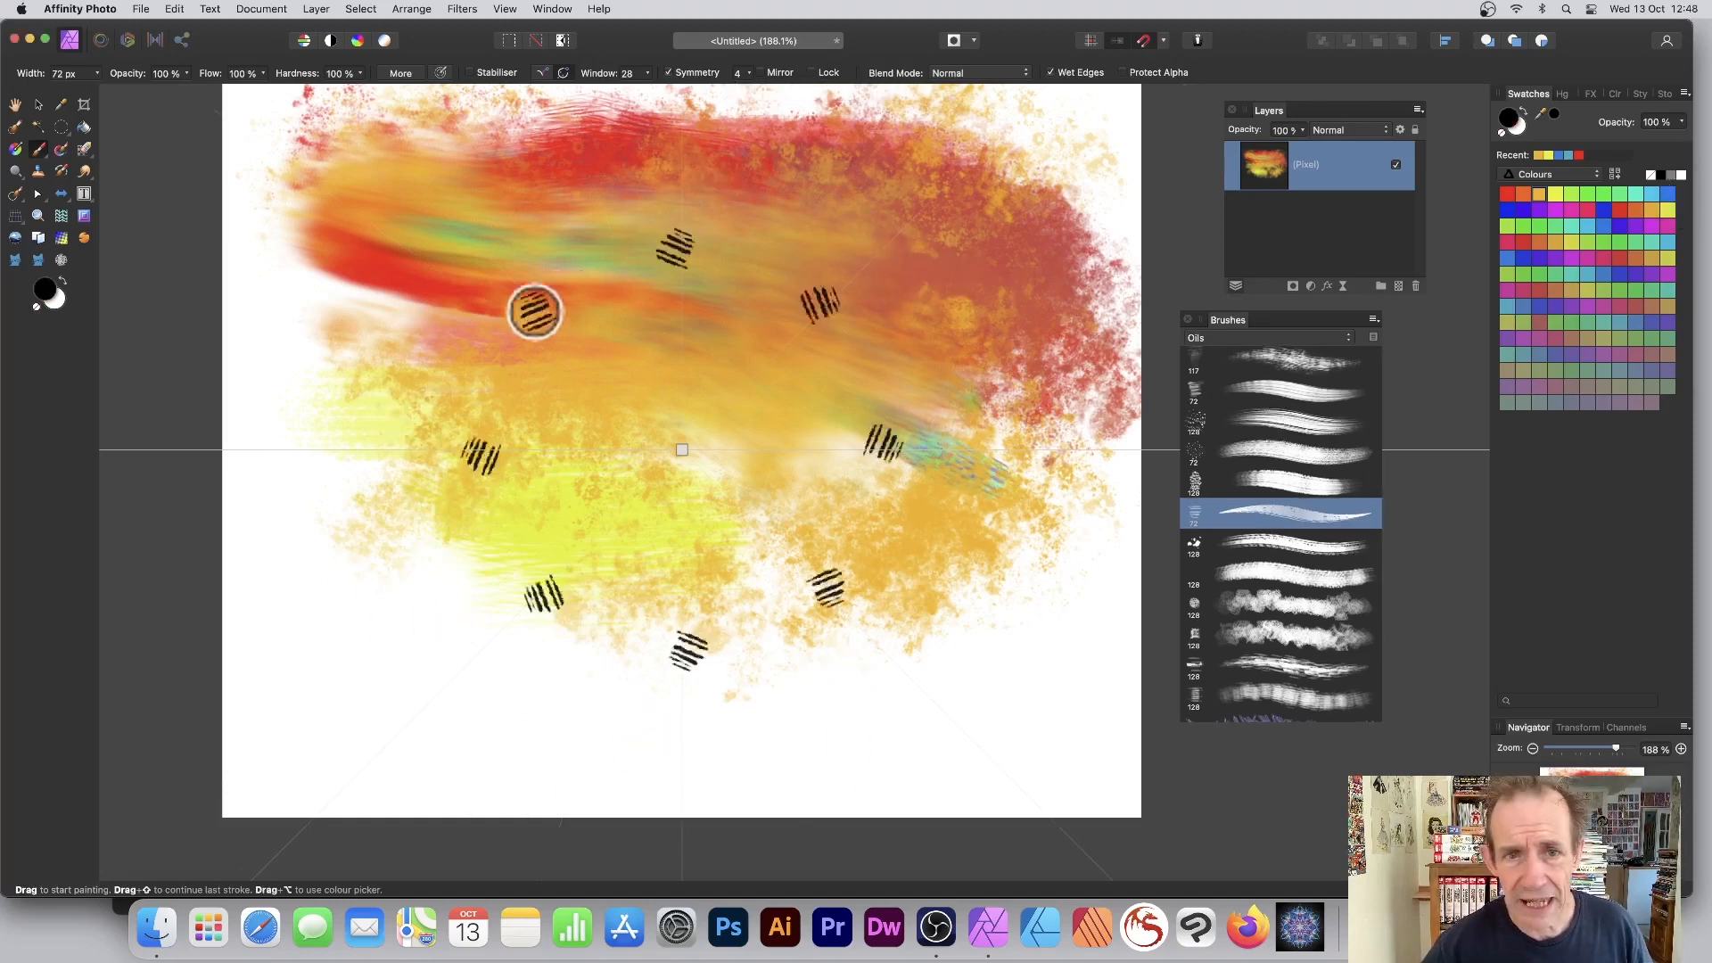
mouse_move(742, 254)
mouse_down()
mouse_move(764, 264)
mouse_move(806, 187)
mouse_move(874, 143)
mouse_up()
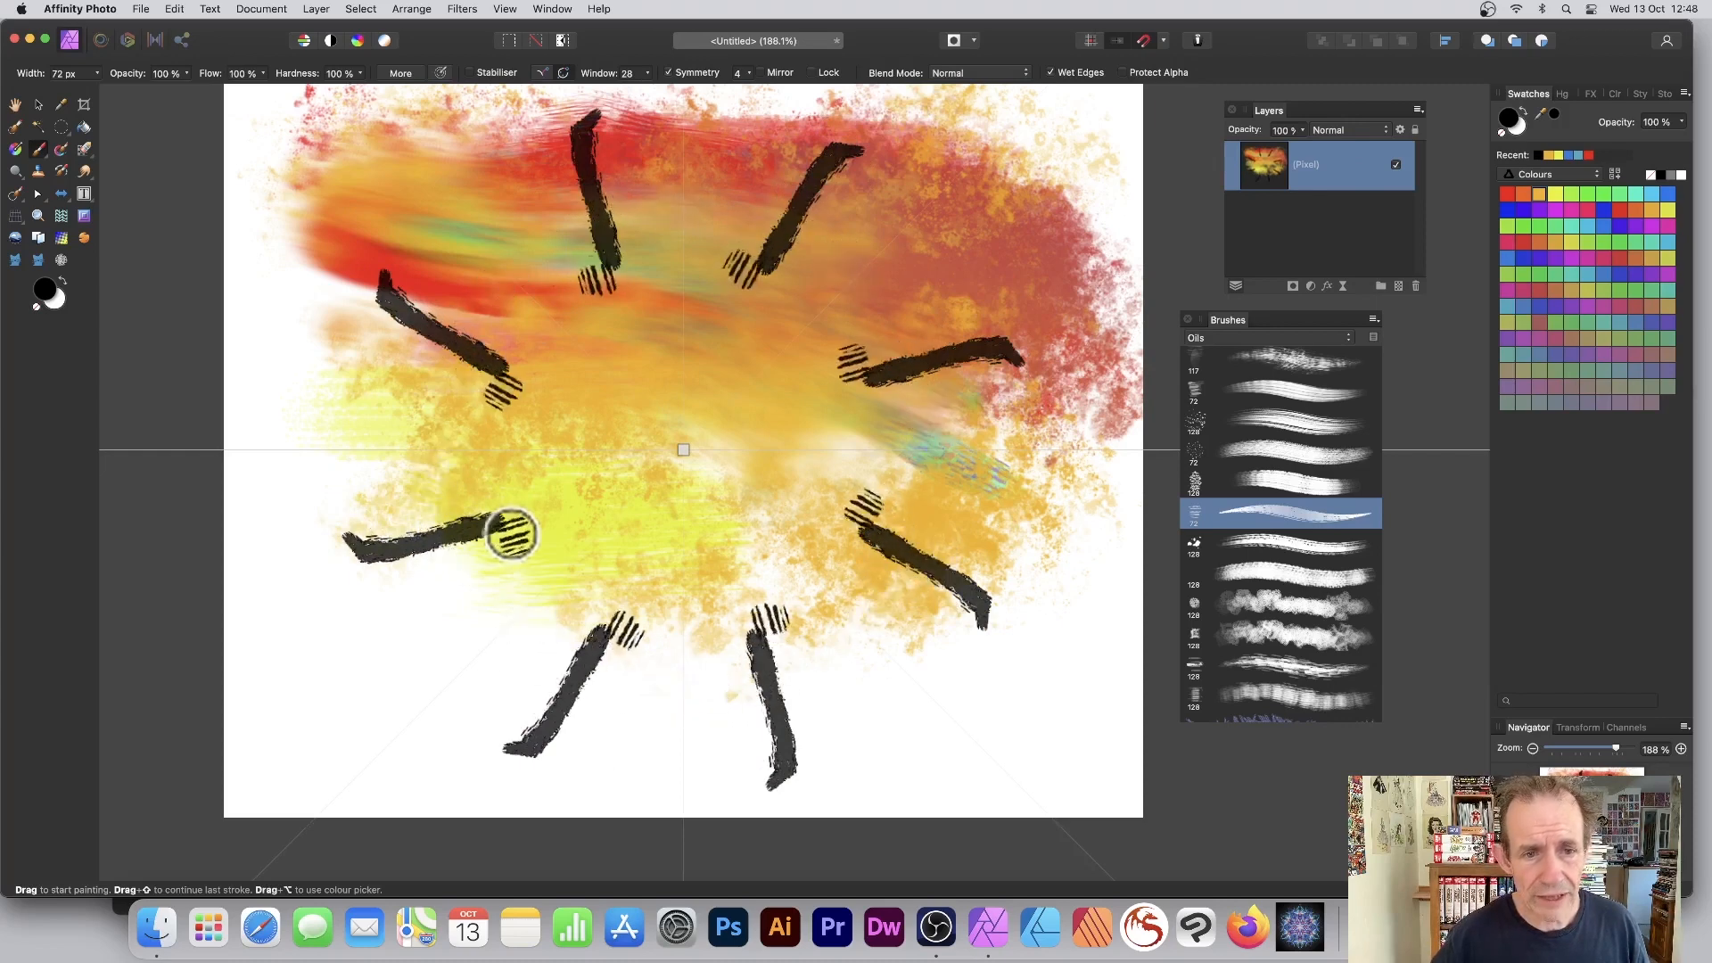
mouse_move(818, 435)
mouse_down()
mouse_move(770, 426)
mouse_move(792, 382)
mouse_move(761, 310)
mouse_move(791, 251)
mouse_move(758, 204)
mouse_move(858, 95)
mouse_move(982, 130)
mouse_up()
mouse_move(902, 168)
mouse_down()
mouse_move(1020, 203)
mouse_move(1121, 189)
mouse_up()
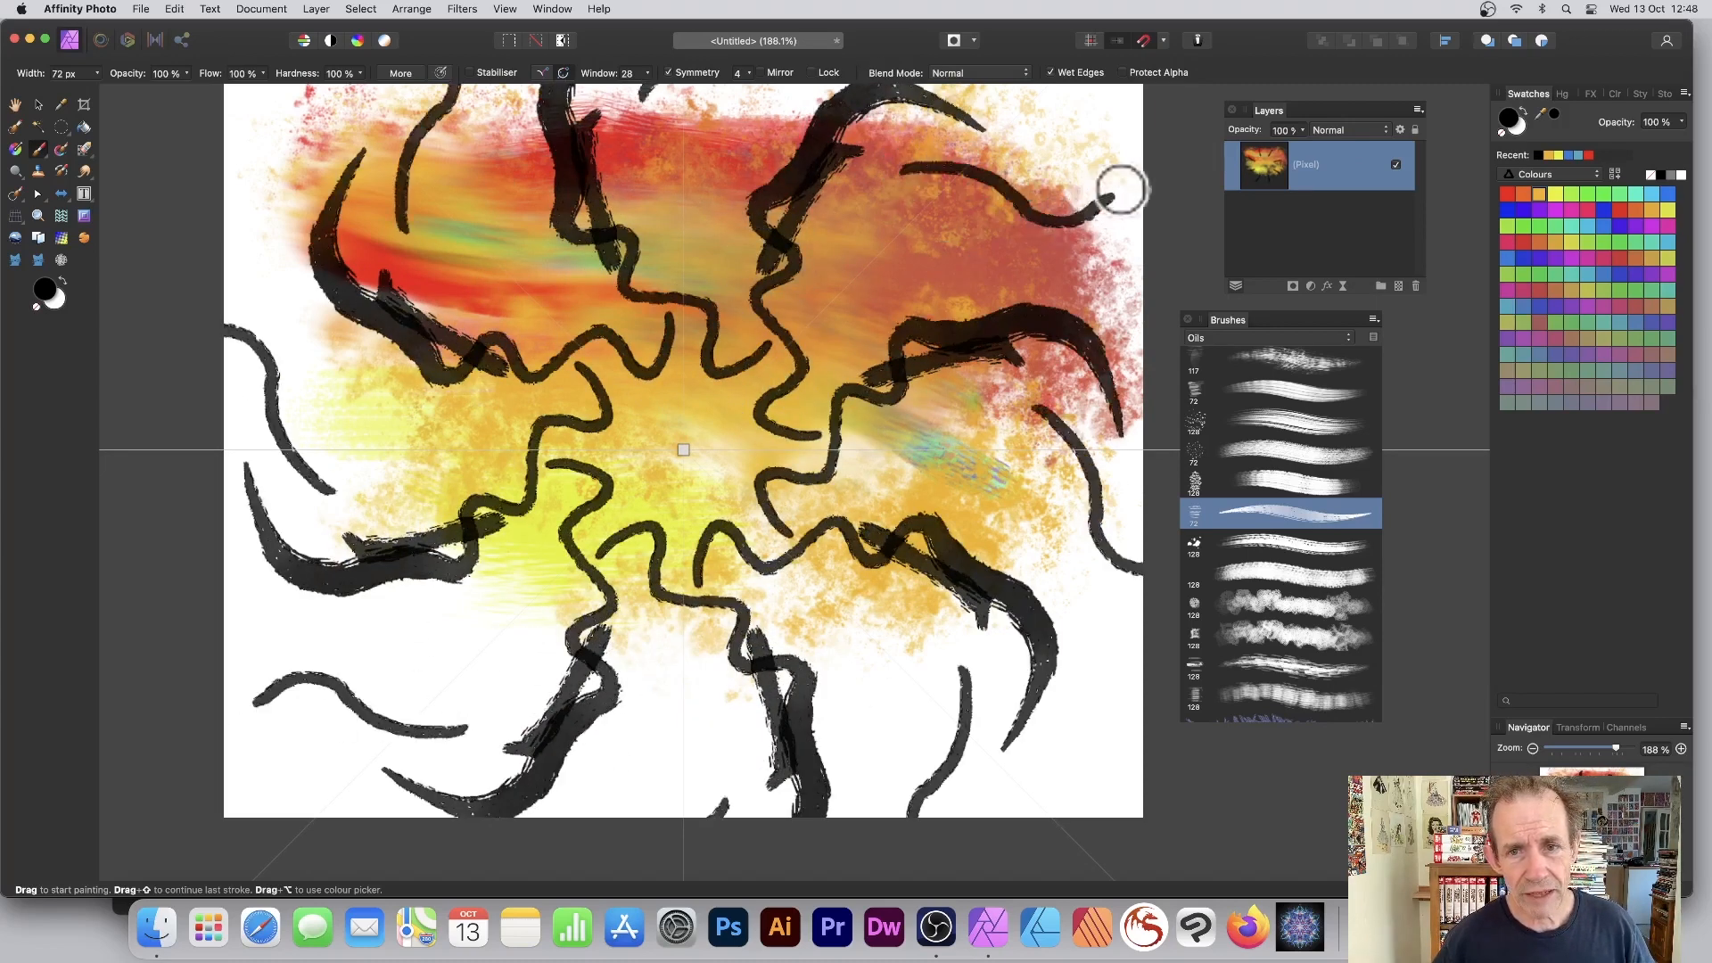
drag(896, 227, 1117, 252)
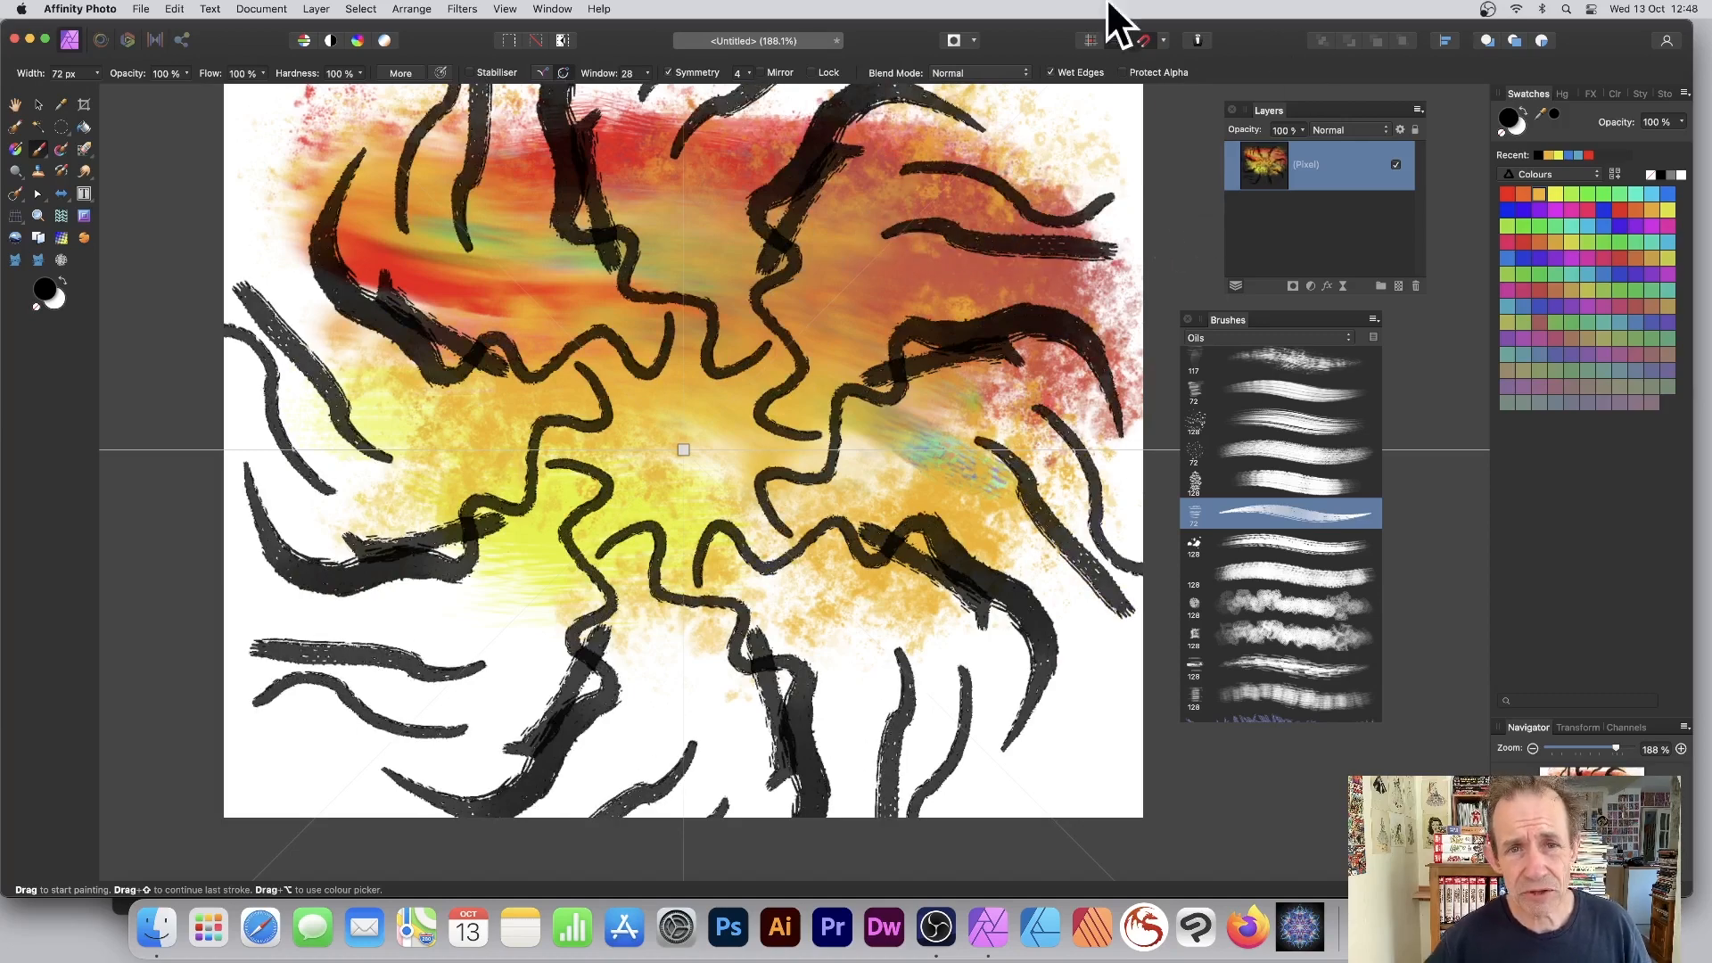
Step: Enable Mirror for the symmetry and paint looping black strokes plus a dab in the upper area
click(762, 72)
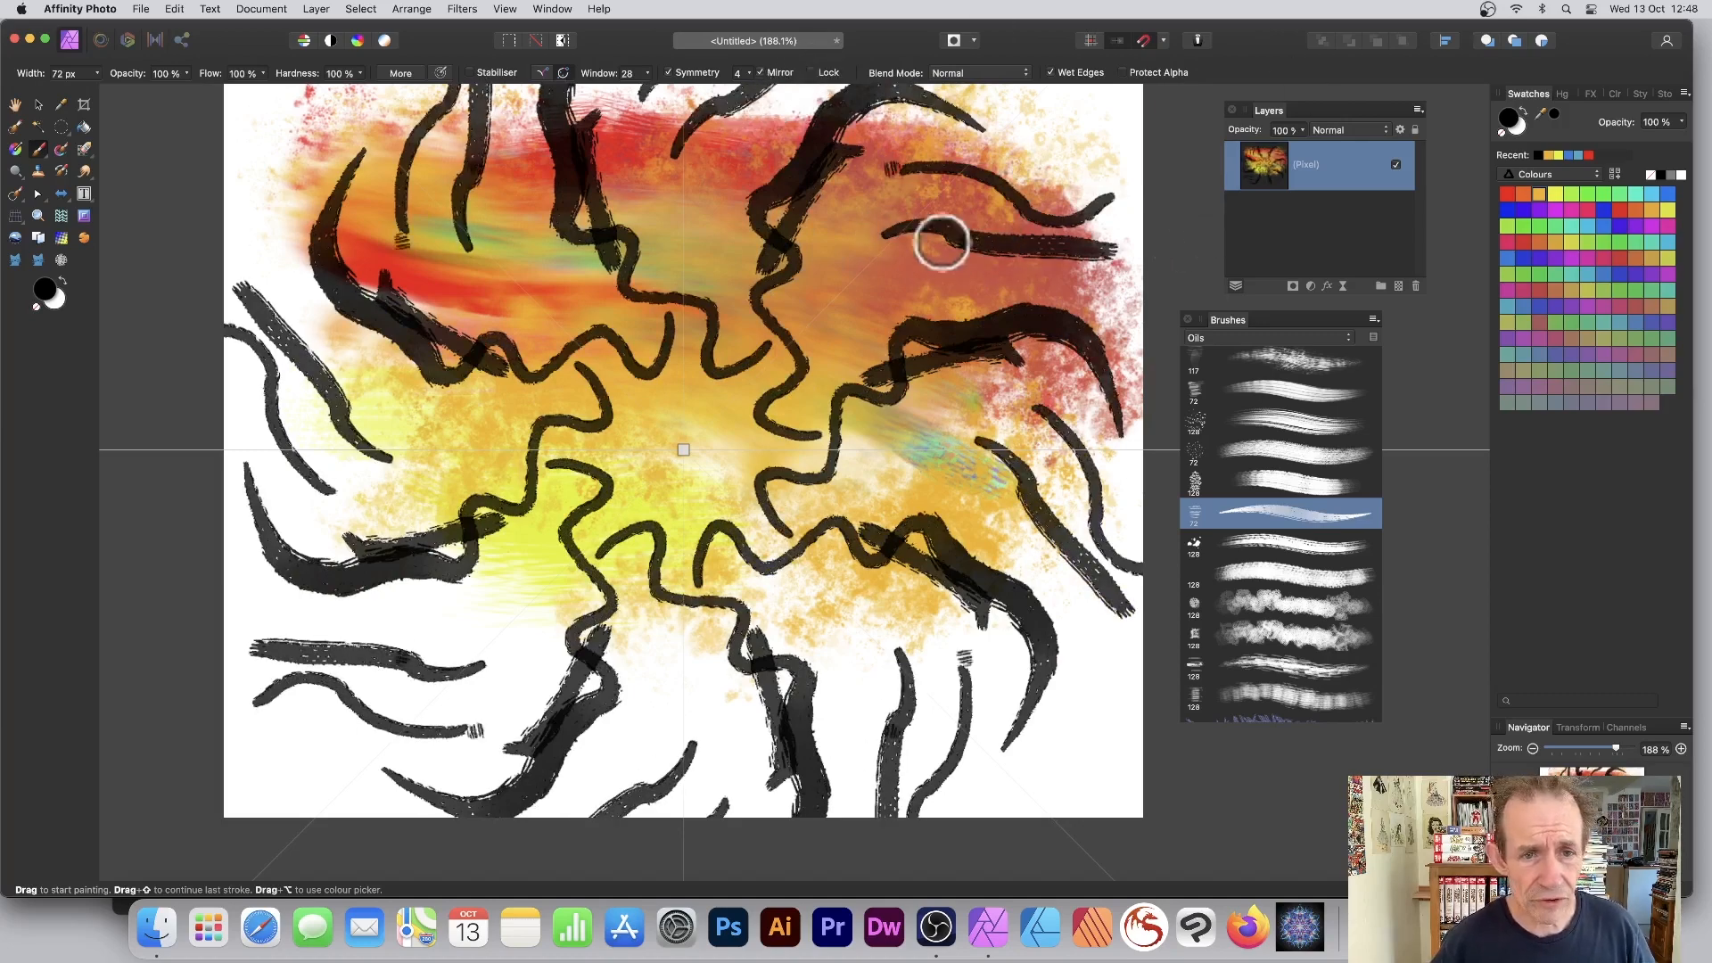
mouse_move(875, 287)
mouse_down()
mouse_move(860, 240)
mouse_move(801, 234)
mouse_move(797, 205)
mouse_move(753, 192)
mouse_move(890, 228)
mouse_move(789, 129)
mouse_up()
click(854, 137)
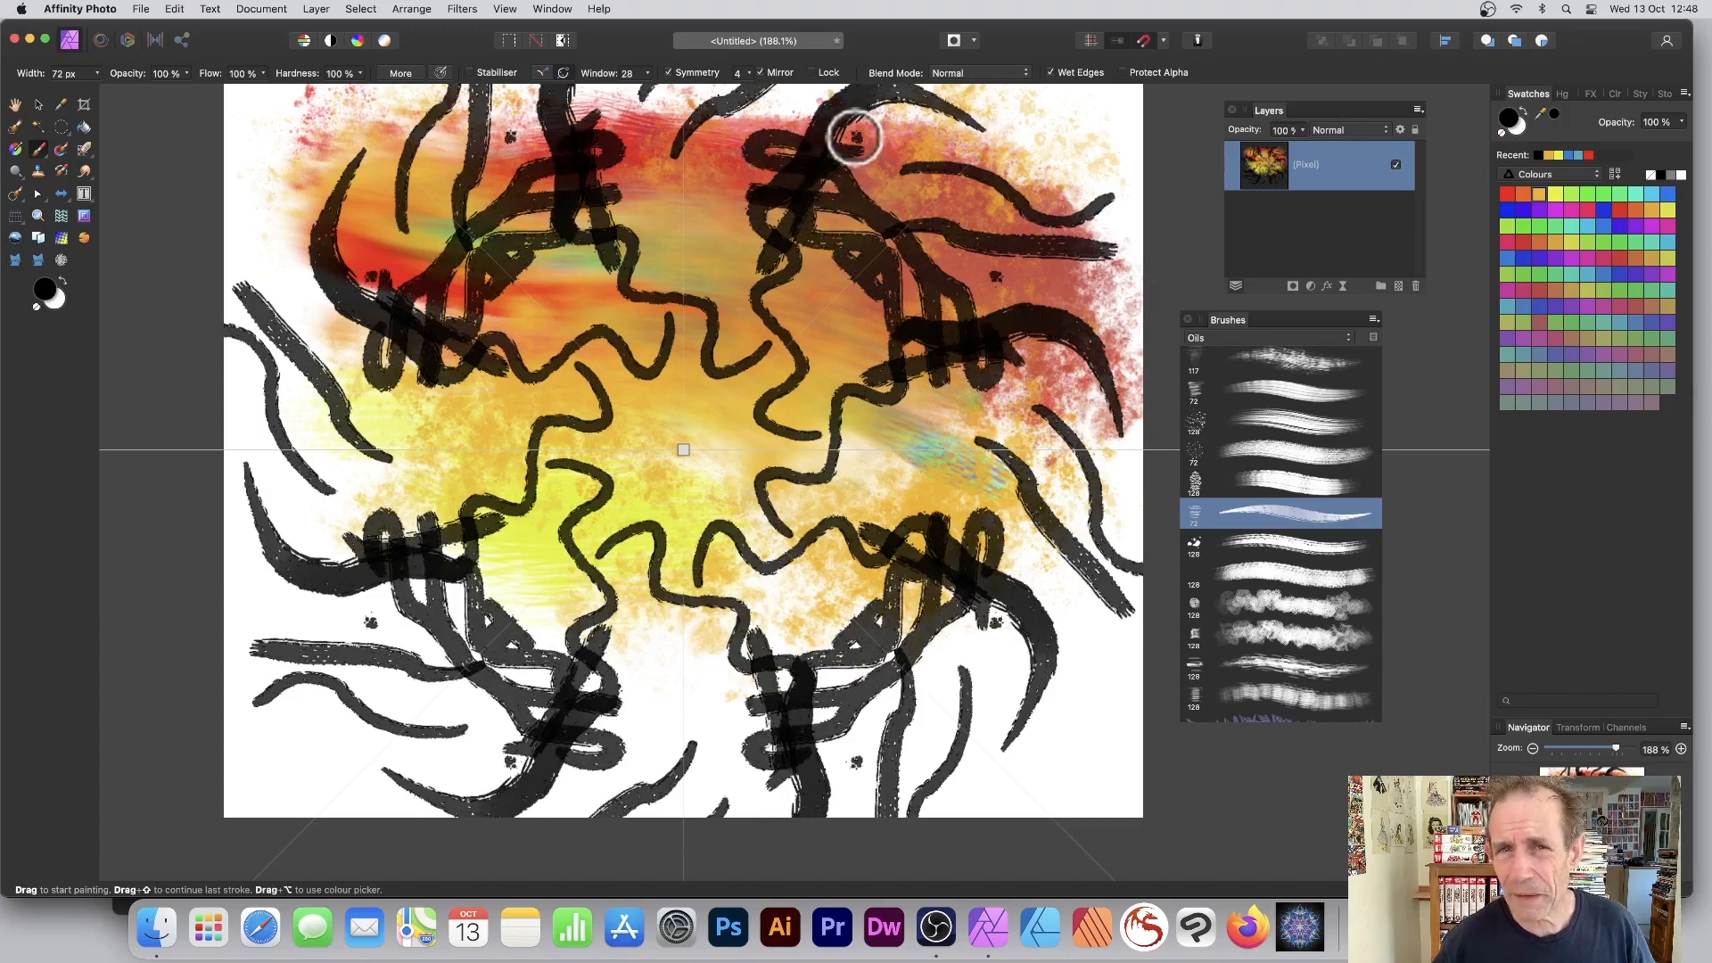
Step: Undo all the black symmetrical strokes and turn Symmetry off
key(super+z)
key(super+z)
key(super+z)
key(super+z)
key(super+z)
key(super+z)
key(super+z)
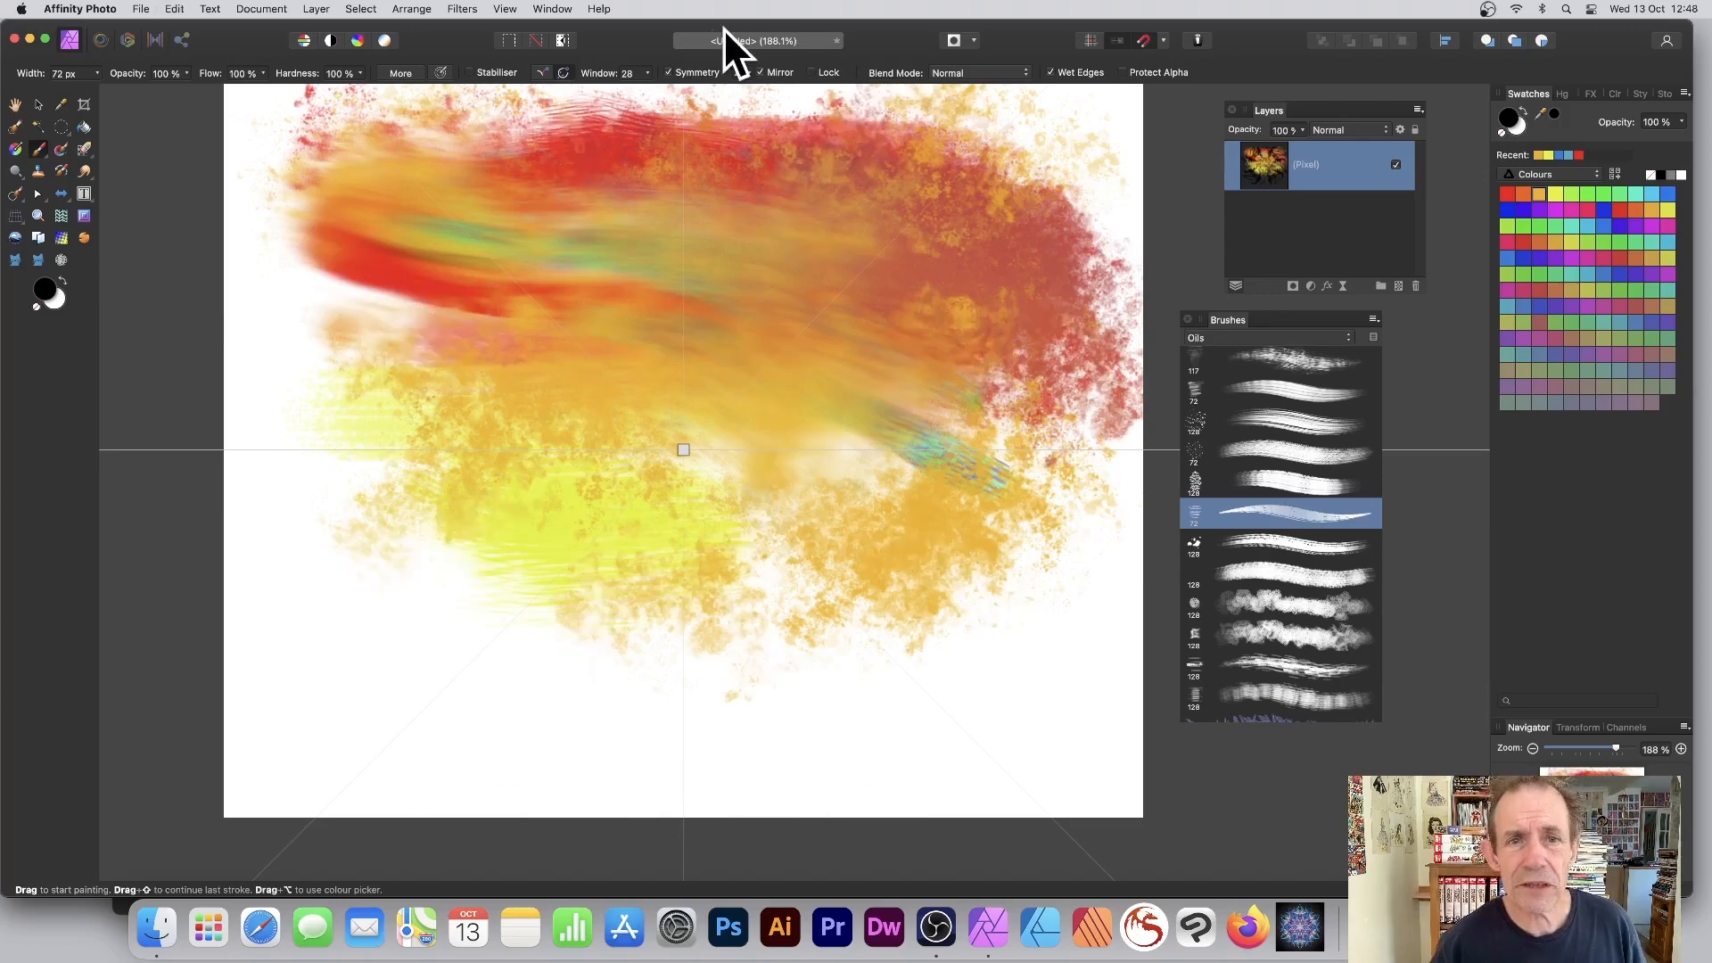
click(669, 72)
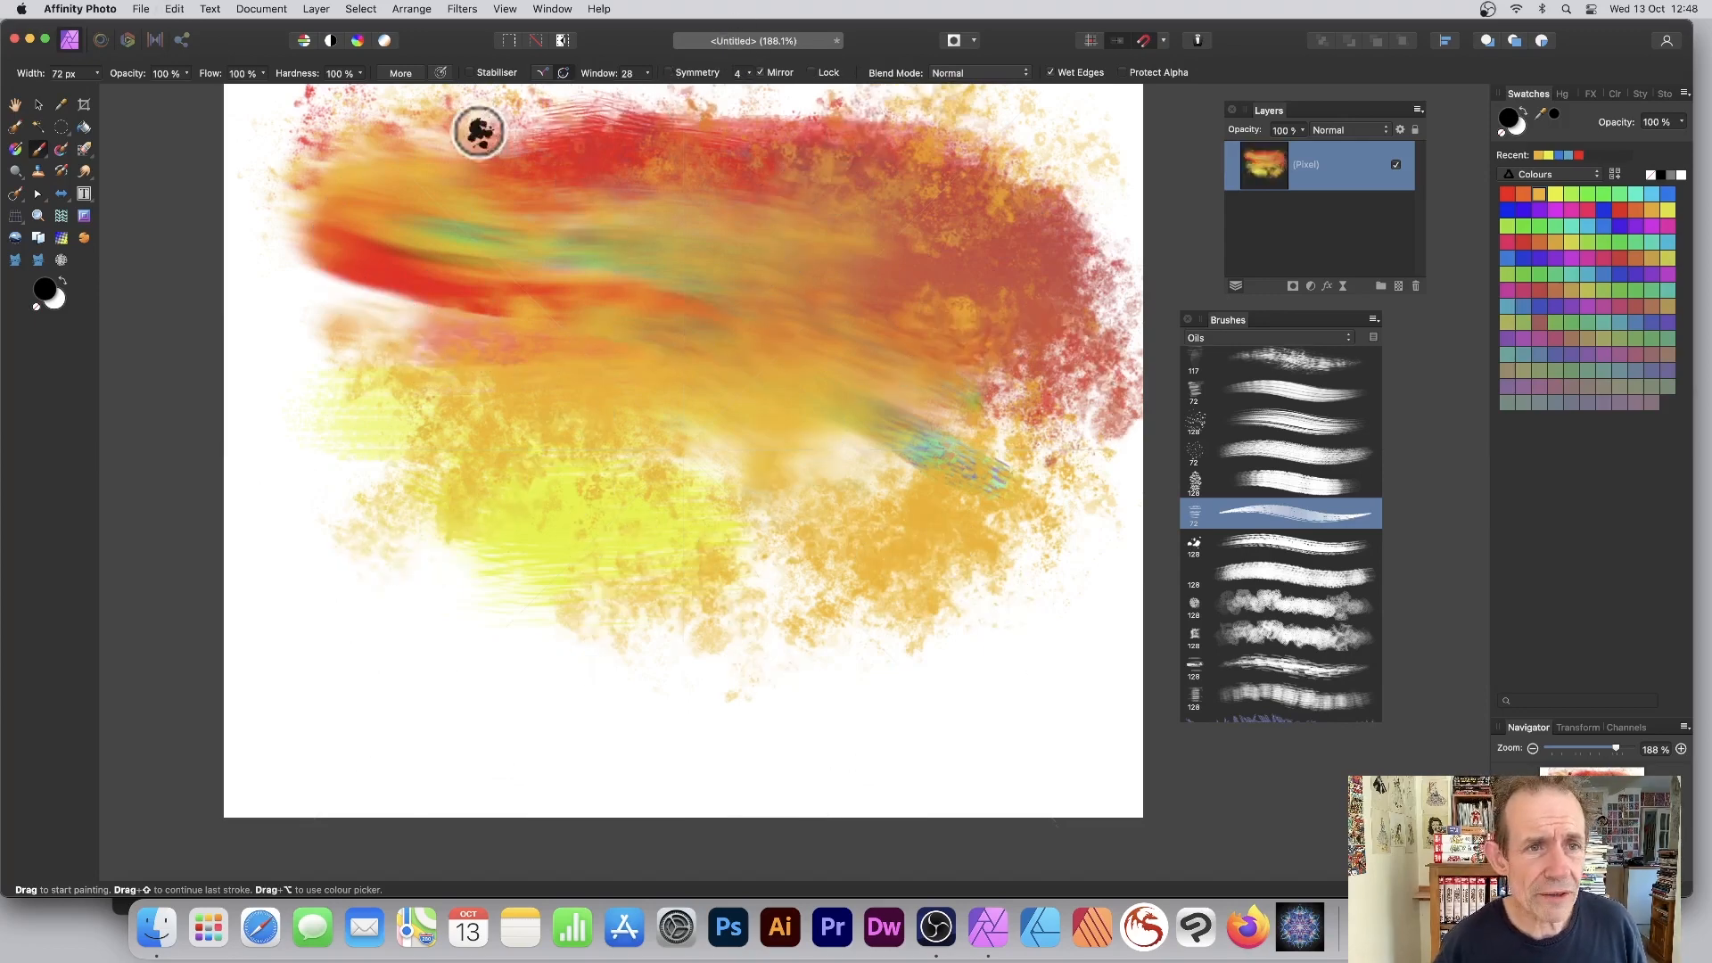
Step: Check the current brush's dynamics settings, close them and move the Brushes panel to overlap the canvas edge
click(401, 75)
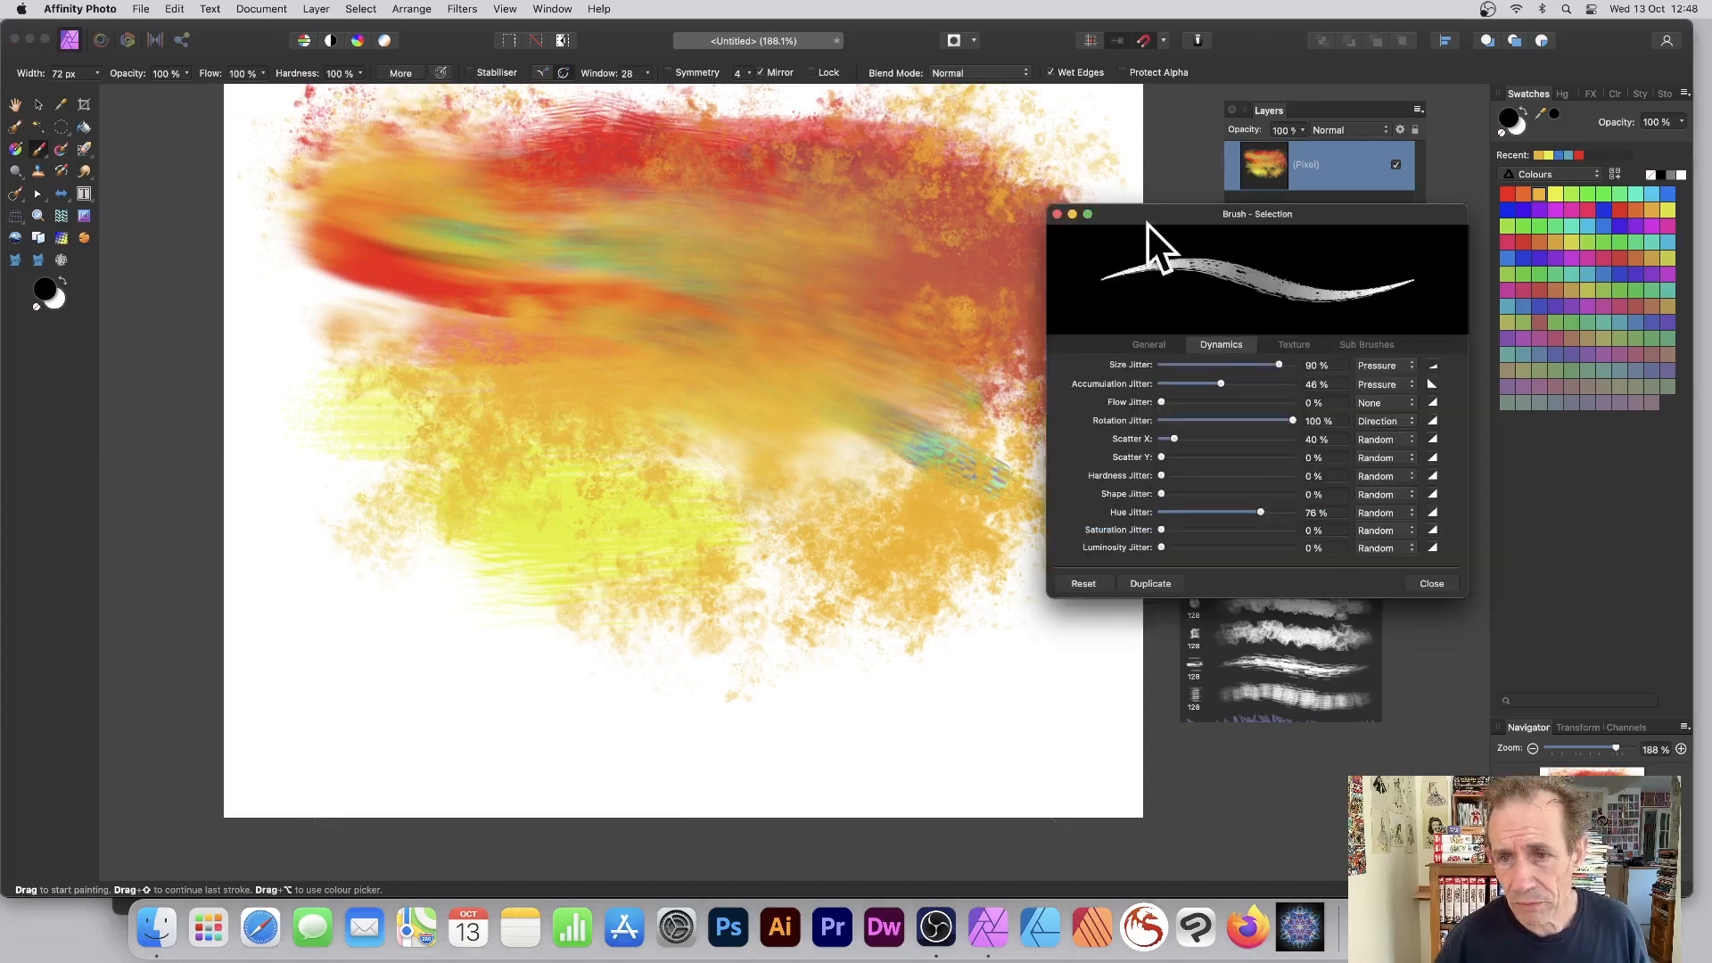
click(1056, 214)
drag(1228, 314, 1169, 306)
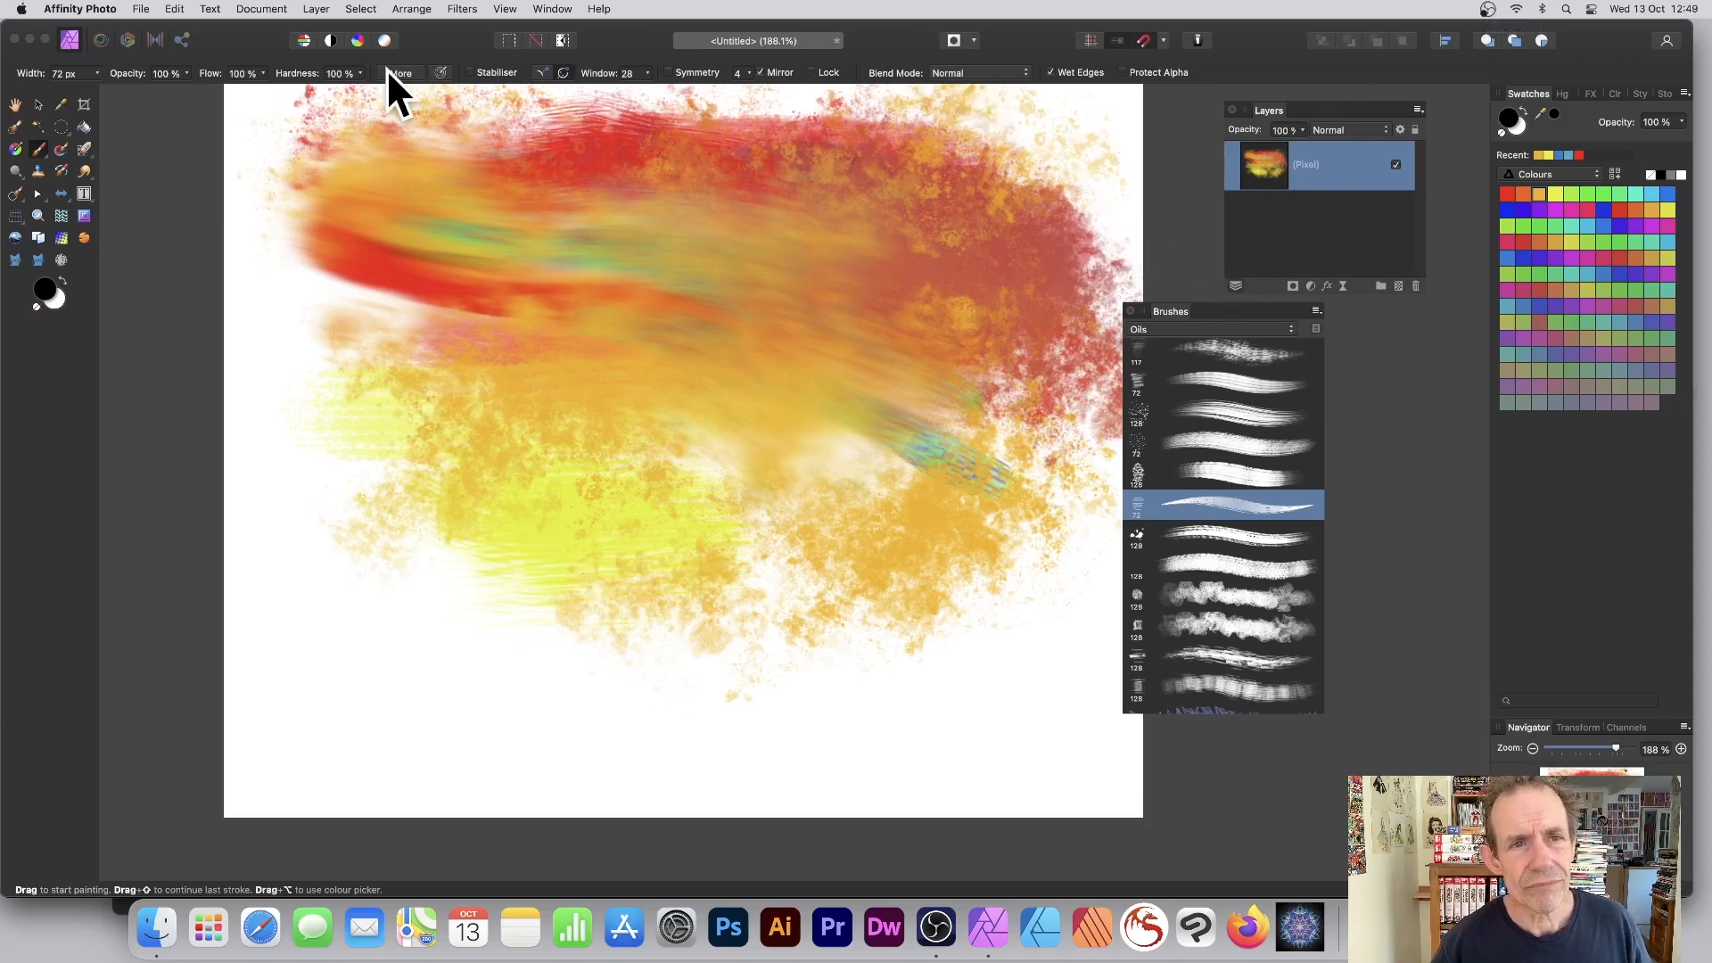
Step: Add a new pixel layer above the painting and paint black strokes on it with the 117.2 px Impasto Oil brush
click(317, 9)
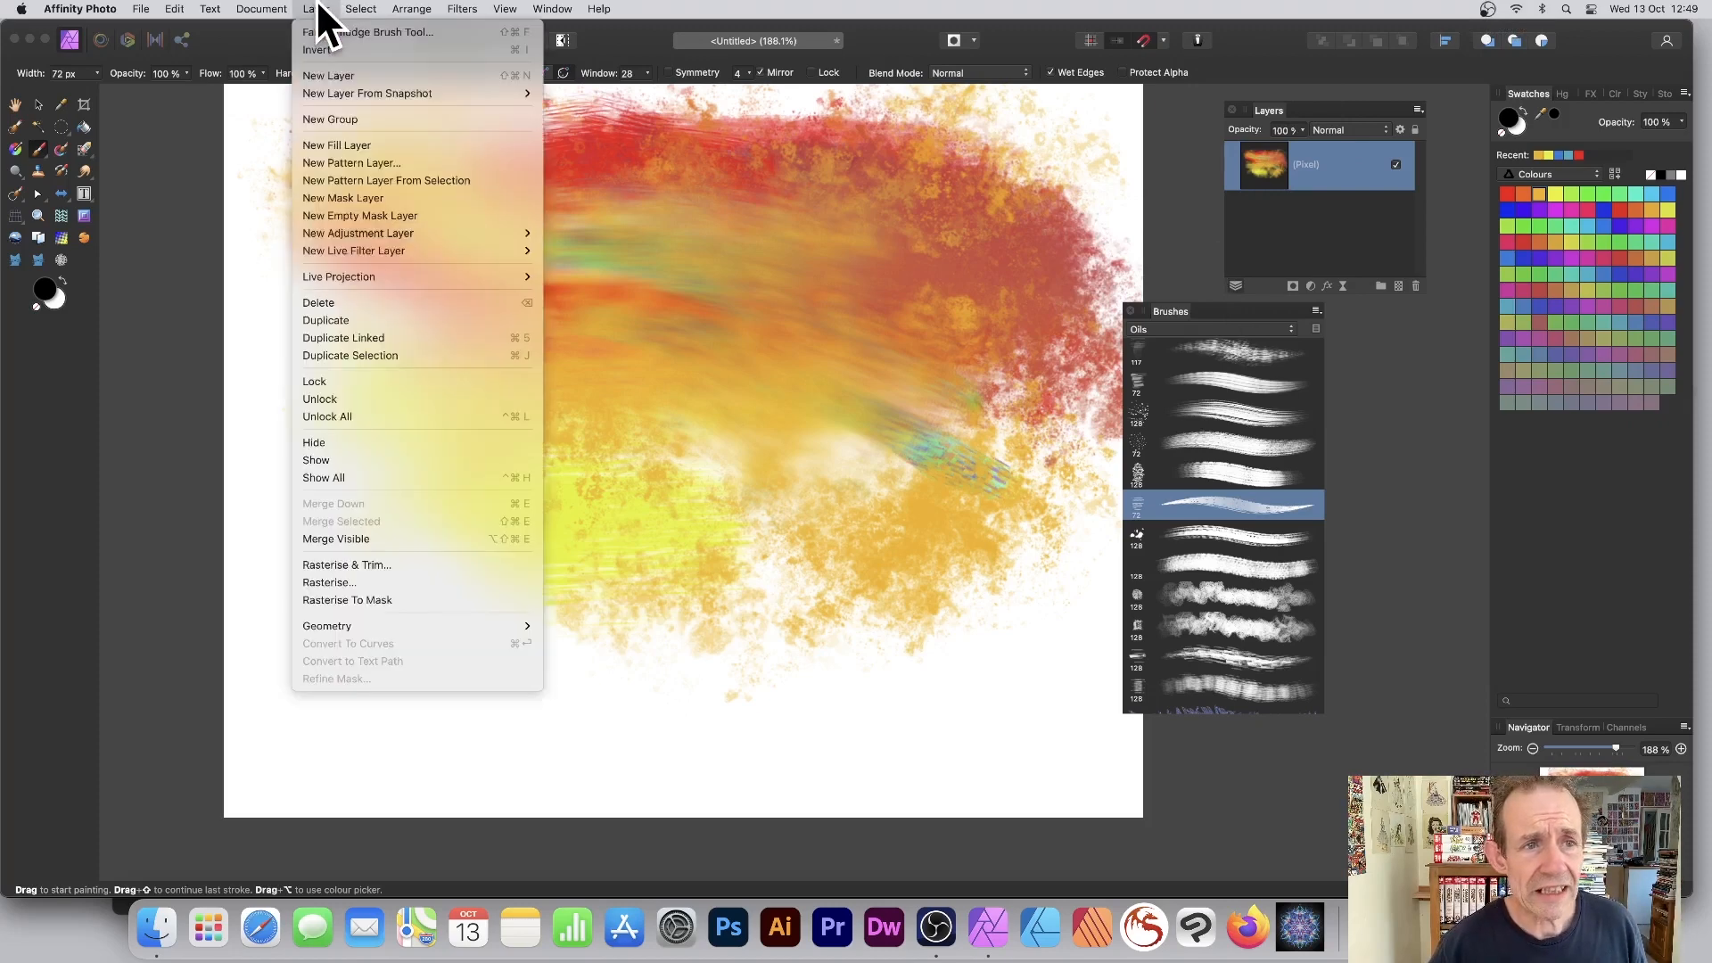
click(318, 66)
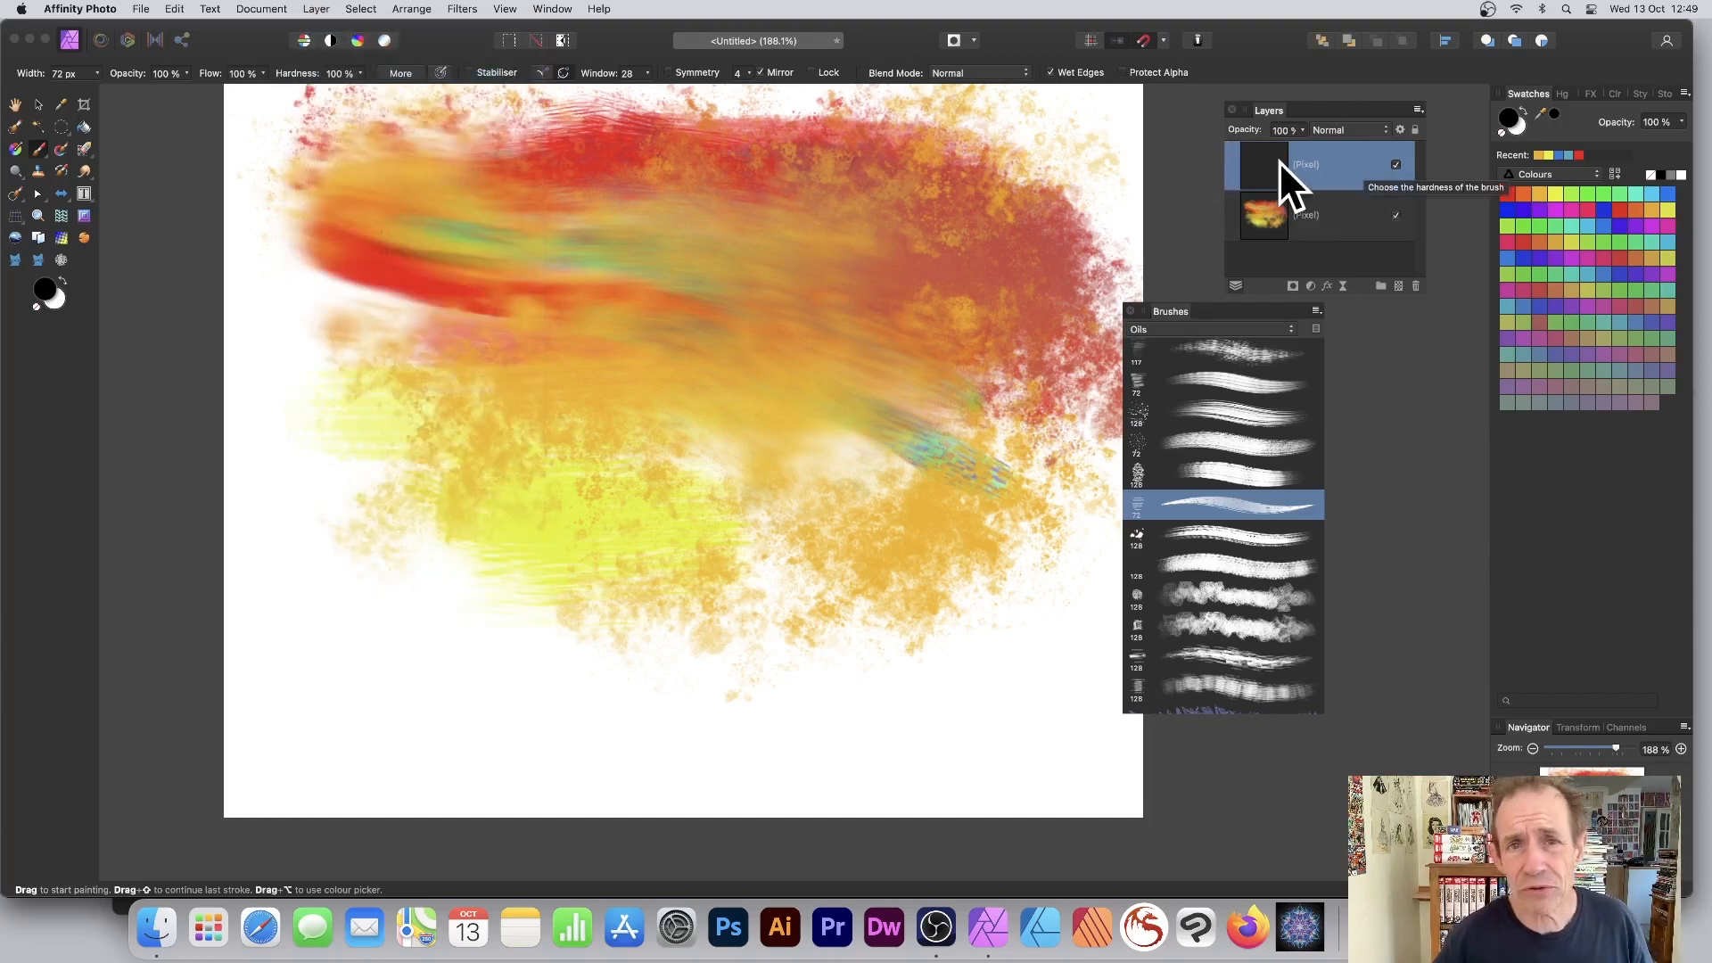
click(1251, 357)
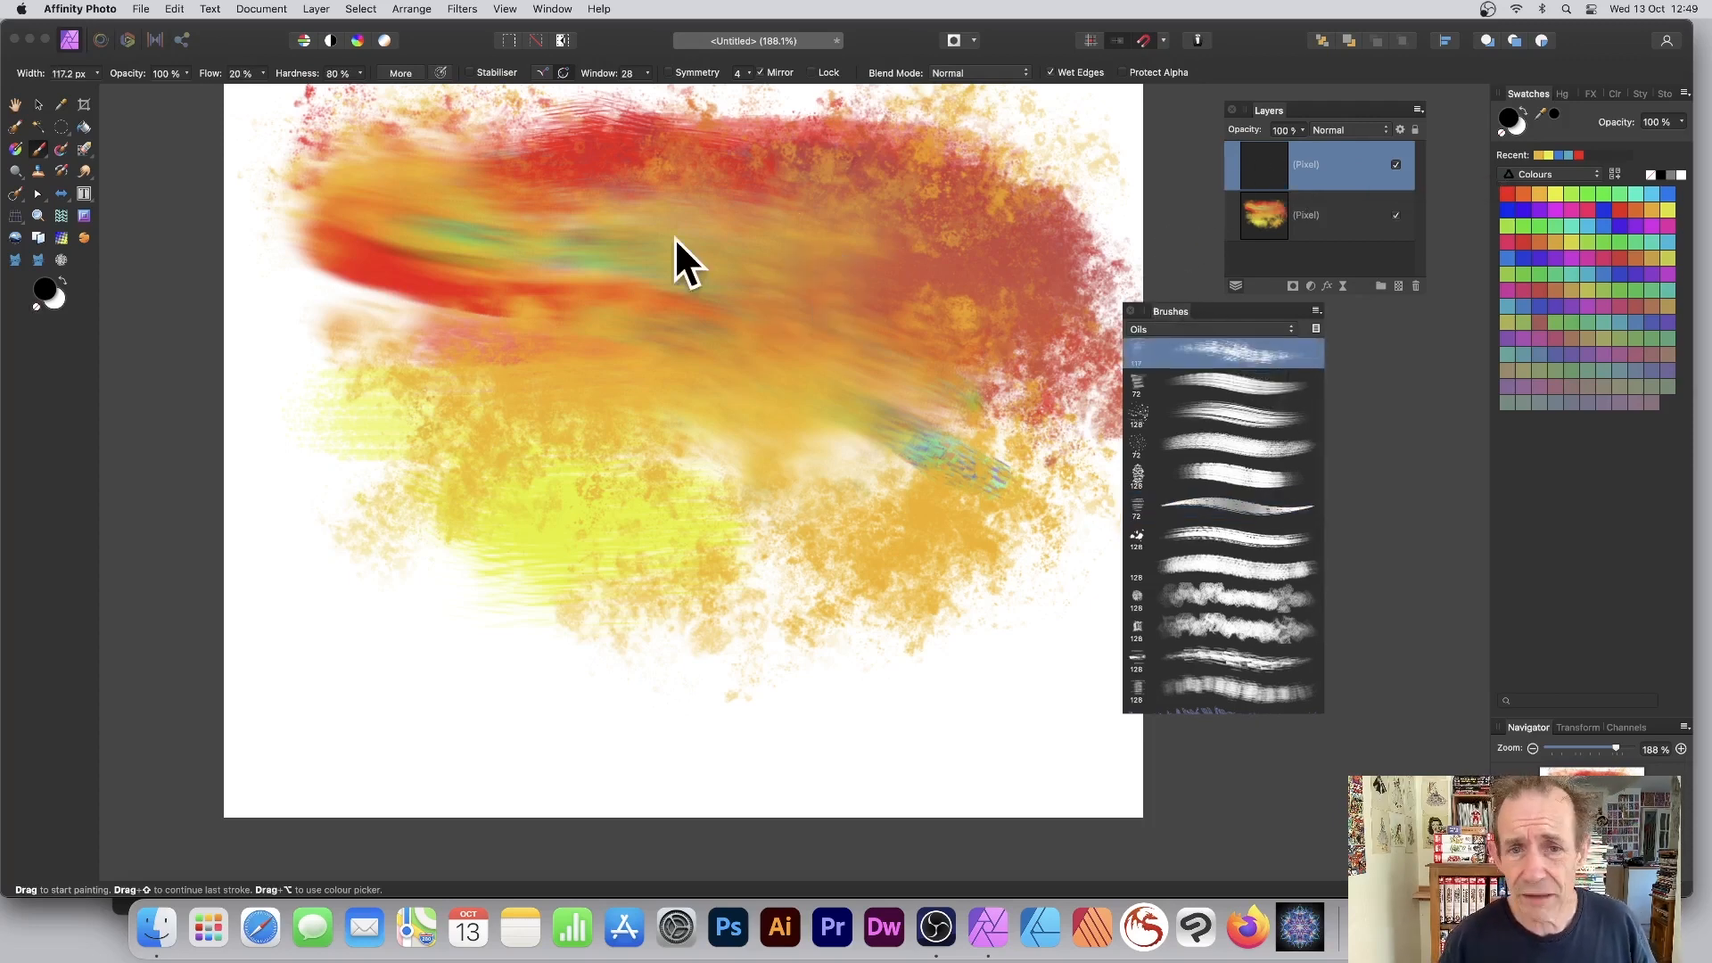
click(39, 153)
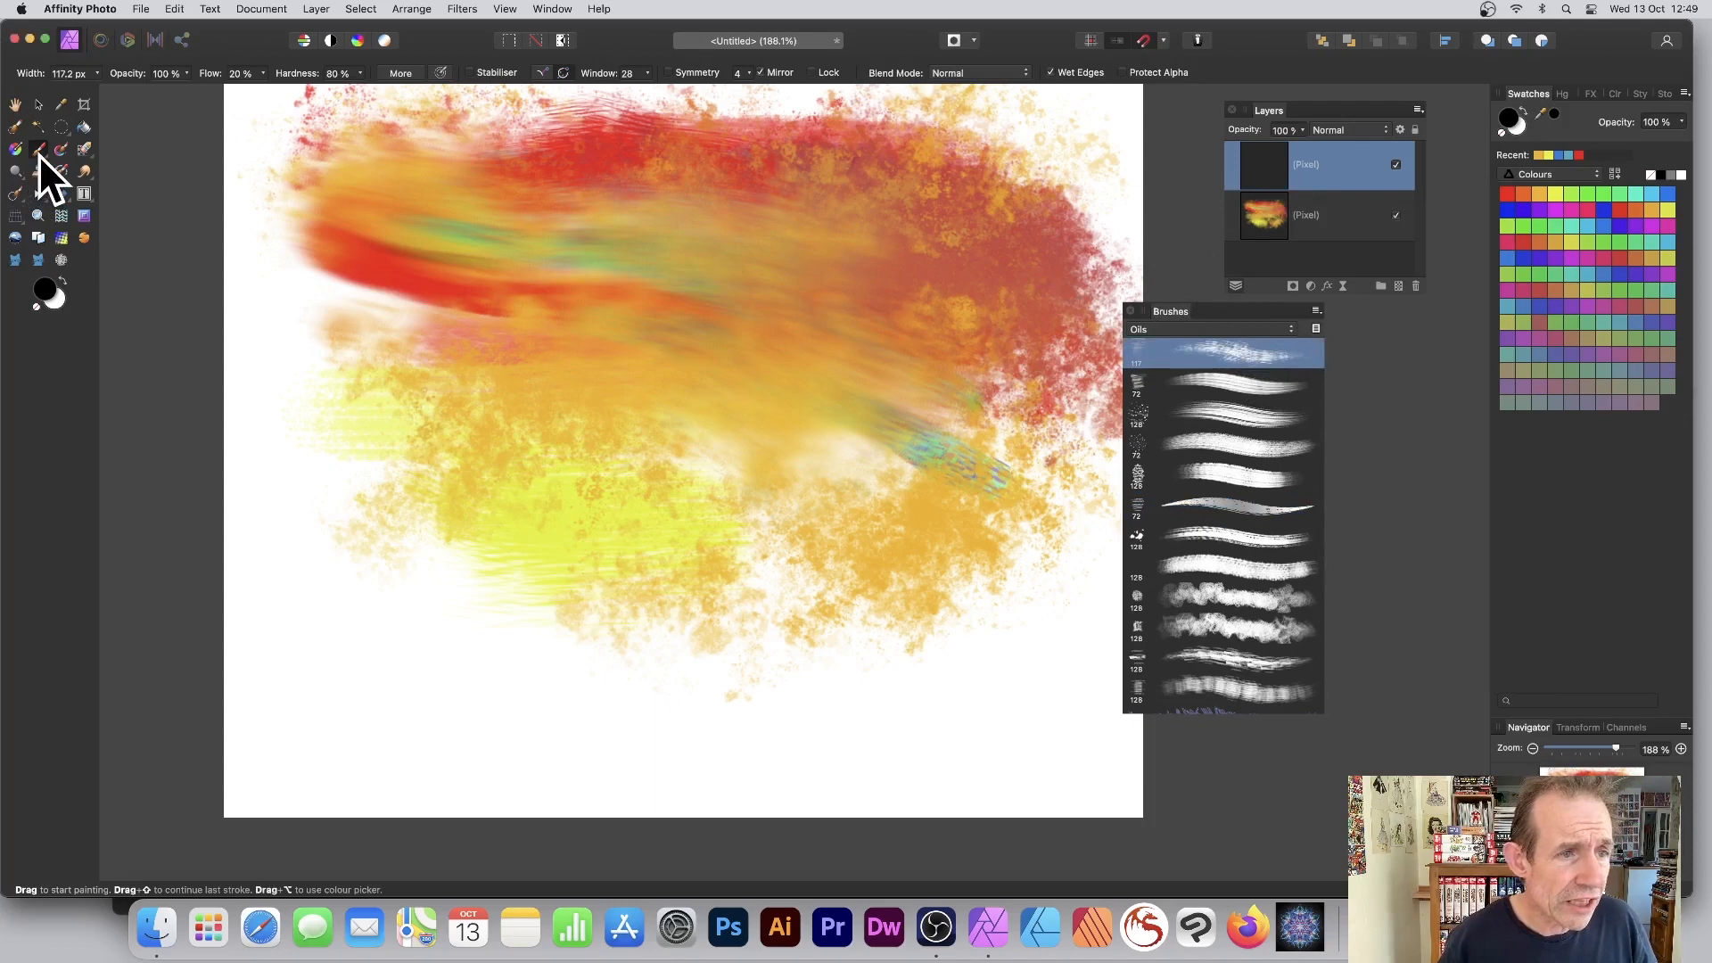
drag(39, 154, 105, 154)
click(105, 153)
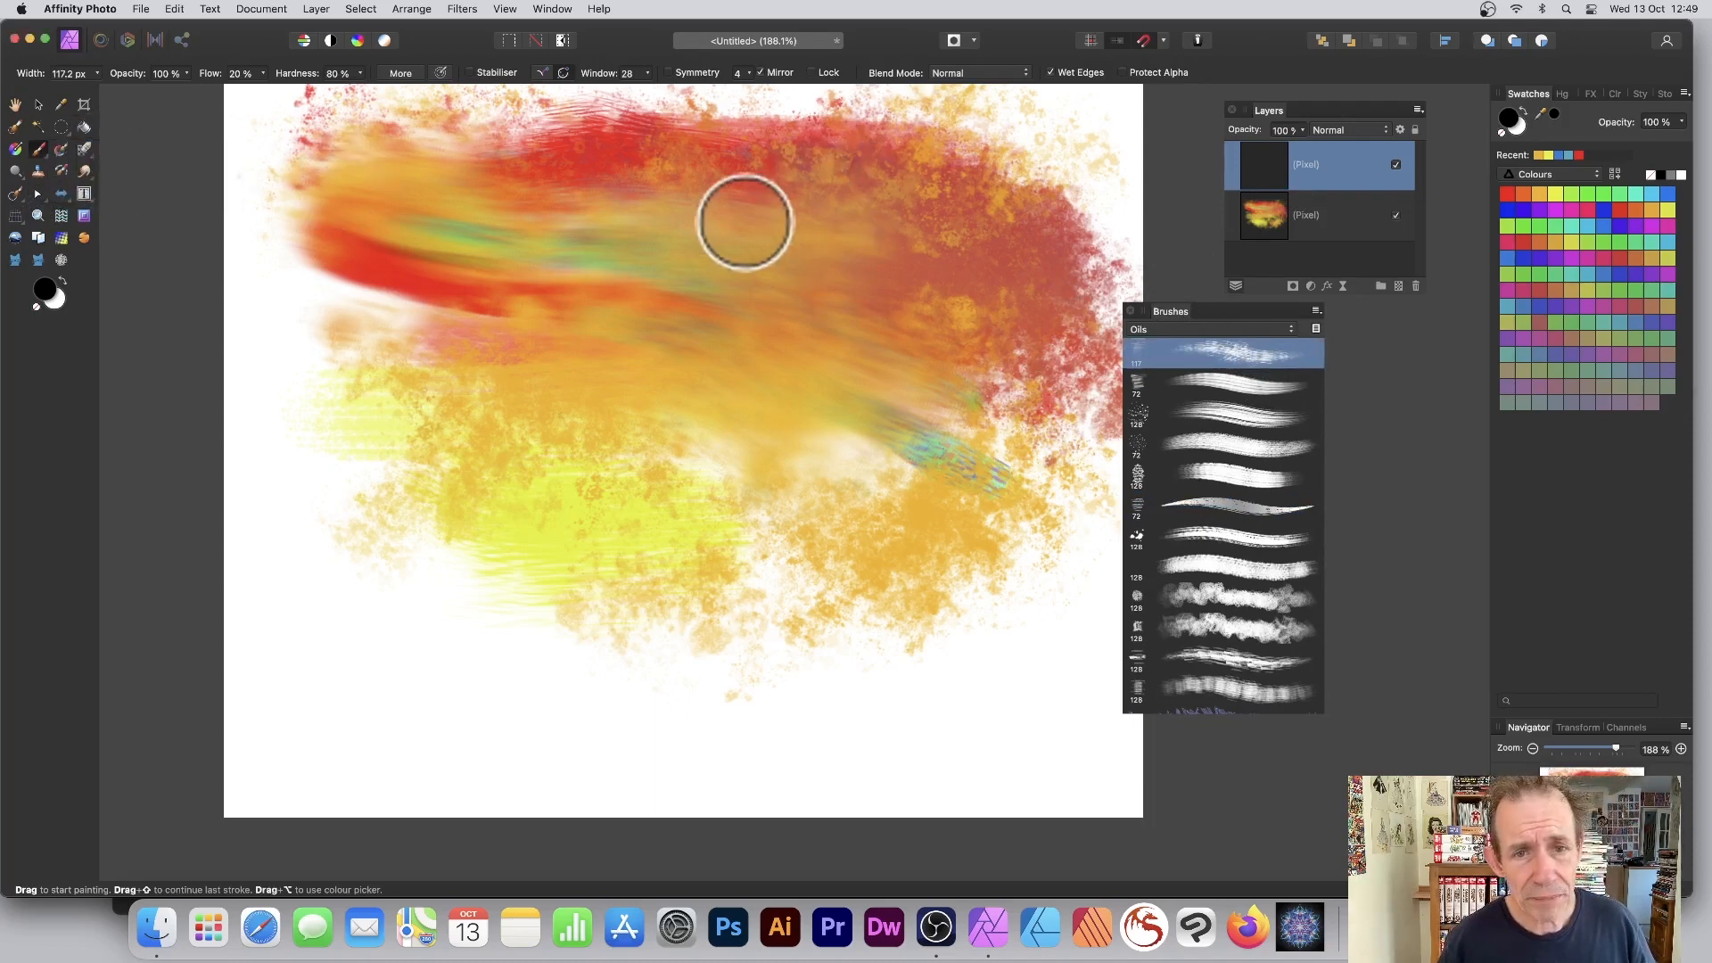
mouse_move(745, 222)
mouse_down()
mouse_move(657, 234)
mouse_move(429, 206)
mouse_move(1012, 238)
mouse_move(1026, 280)
mouse_move(581, 459)
mouse_move(443, 341)
mouse_move(604, 348)
mouse_move(966, 461)
mouse_up()
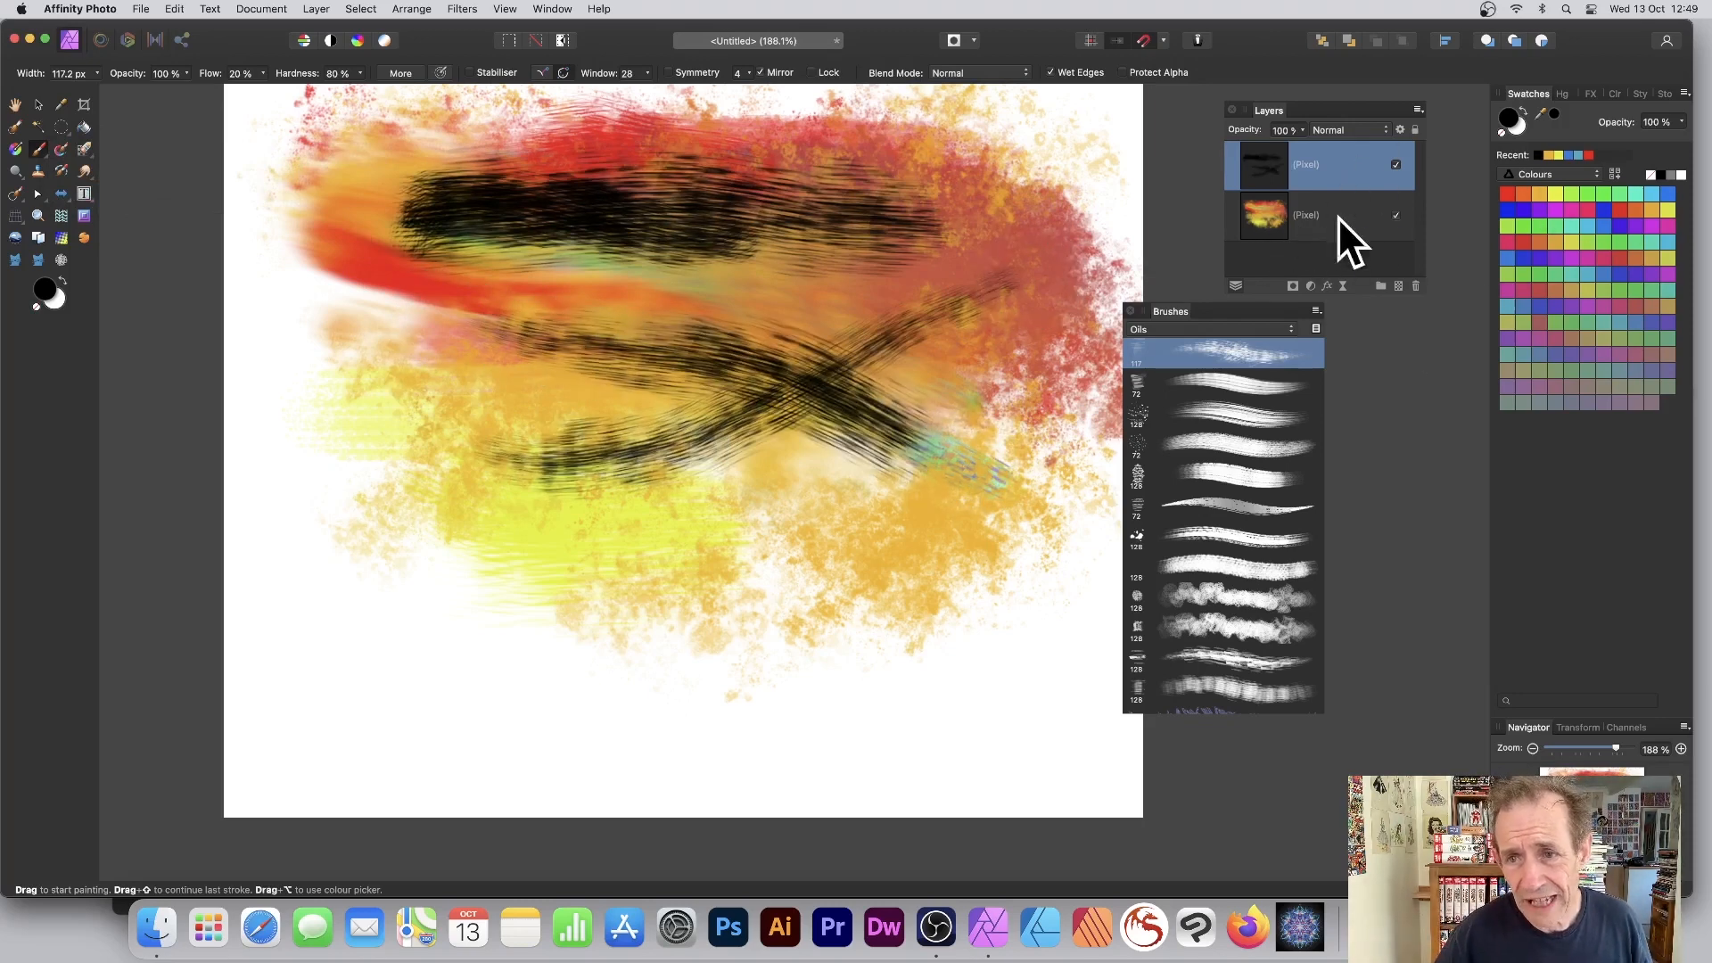
Step: Move the black-stroke layer slightly down and left, and paint more black strokes along the painting's top, left and lower areas
click(37, 106)
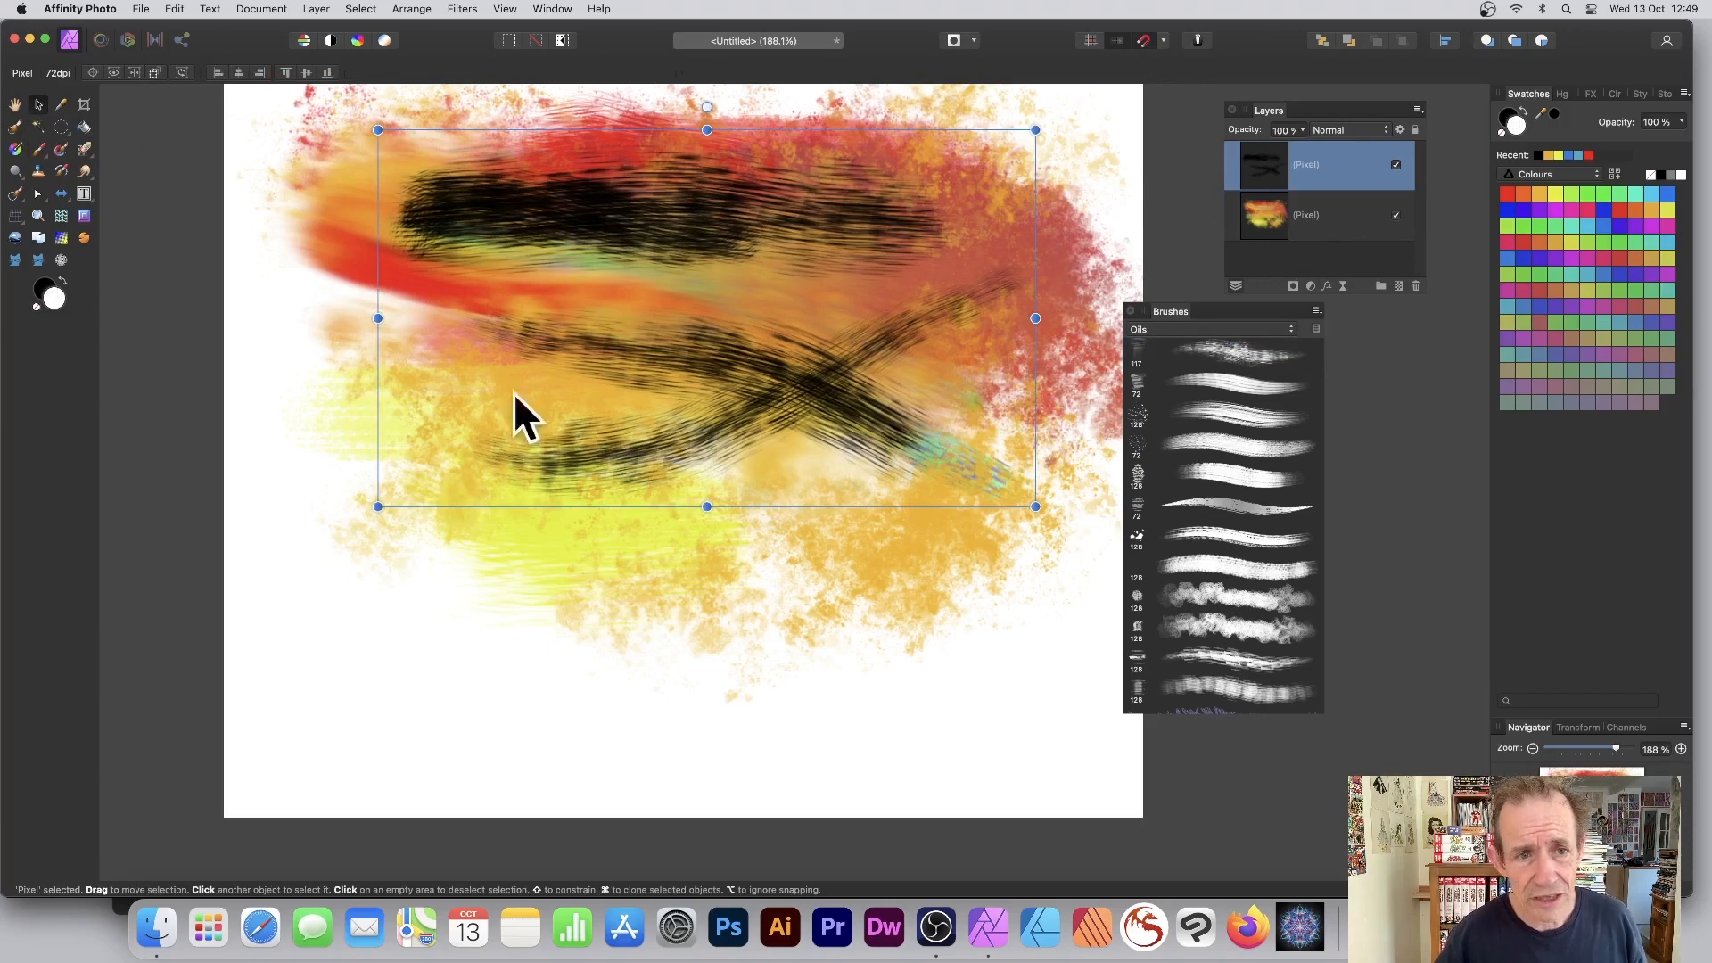
mouse_move(628, 207)
mouse_down()
mouse_move(597, 272)
mouse_move(499, 340)
mouse_move(777, 196)
mouse_move(546, 166)
mouse_move(743, 310)
mouse_move(644, 248)
mouse_move(658, 245)
mouse_move(511, 366)
mouse_move(444, 275)
mouse_up()
click(39, 149)
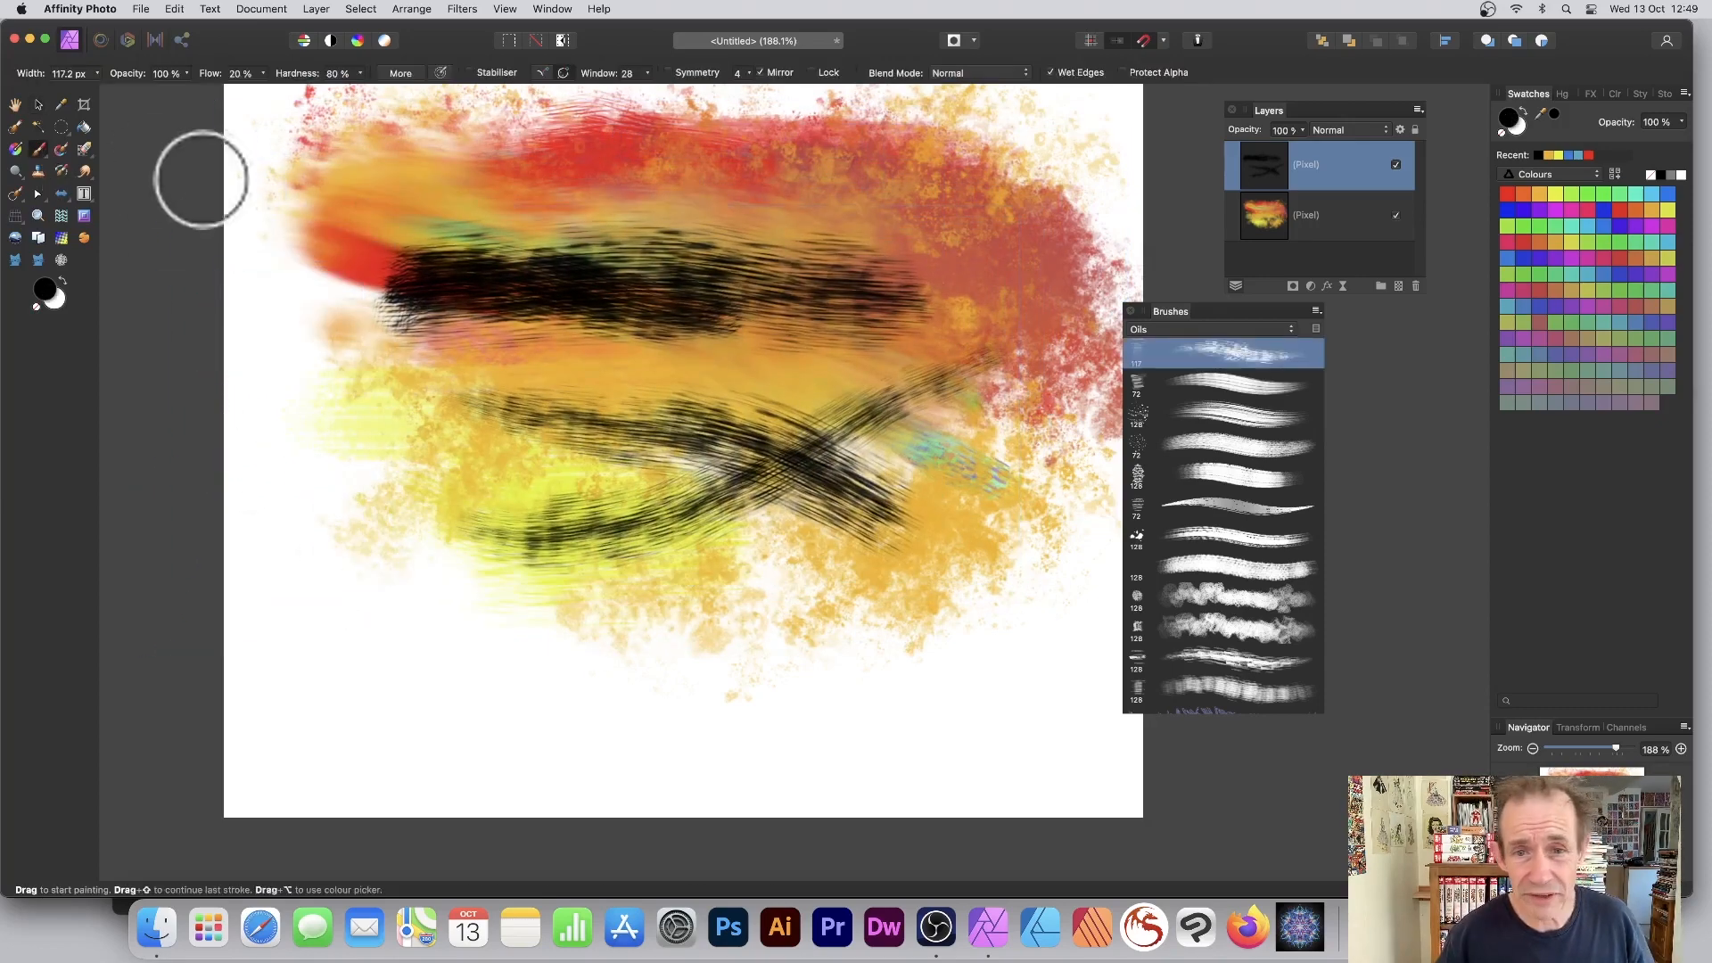
mouse_move(979, 259)
mouse_down()
mouse_move(925, 172)
mouse_move(623, 172)
mouse_move(435, 198)
mouse_up()
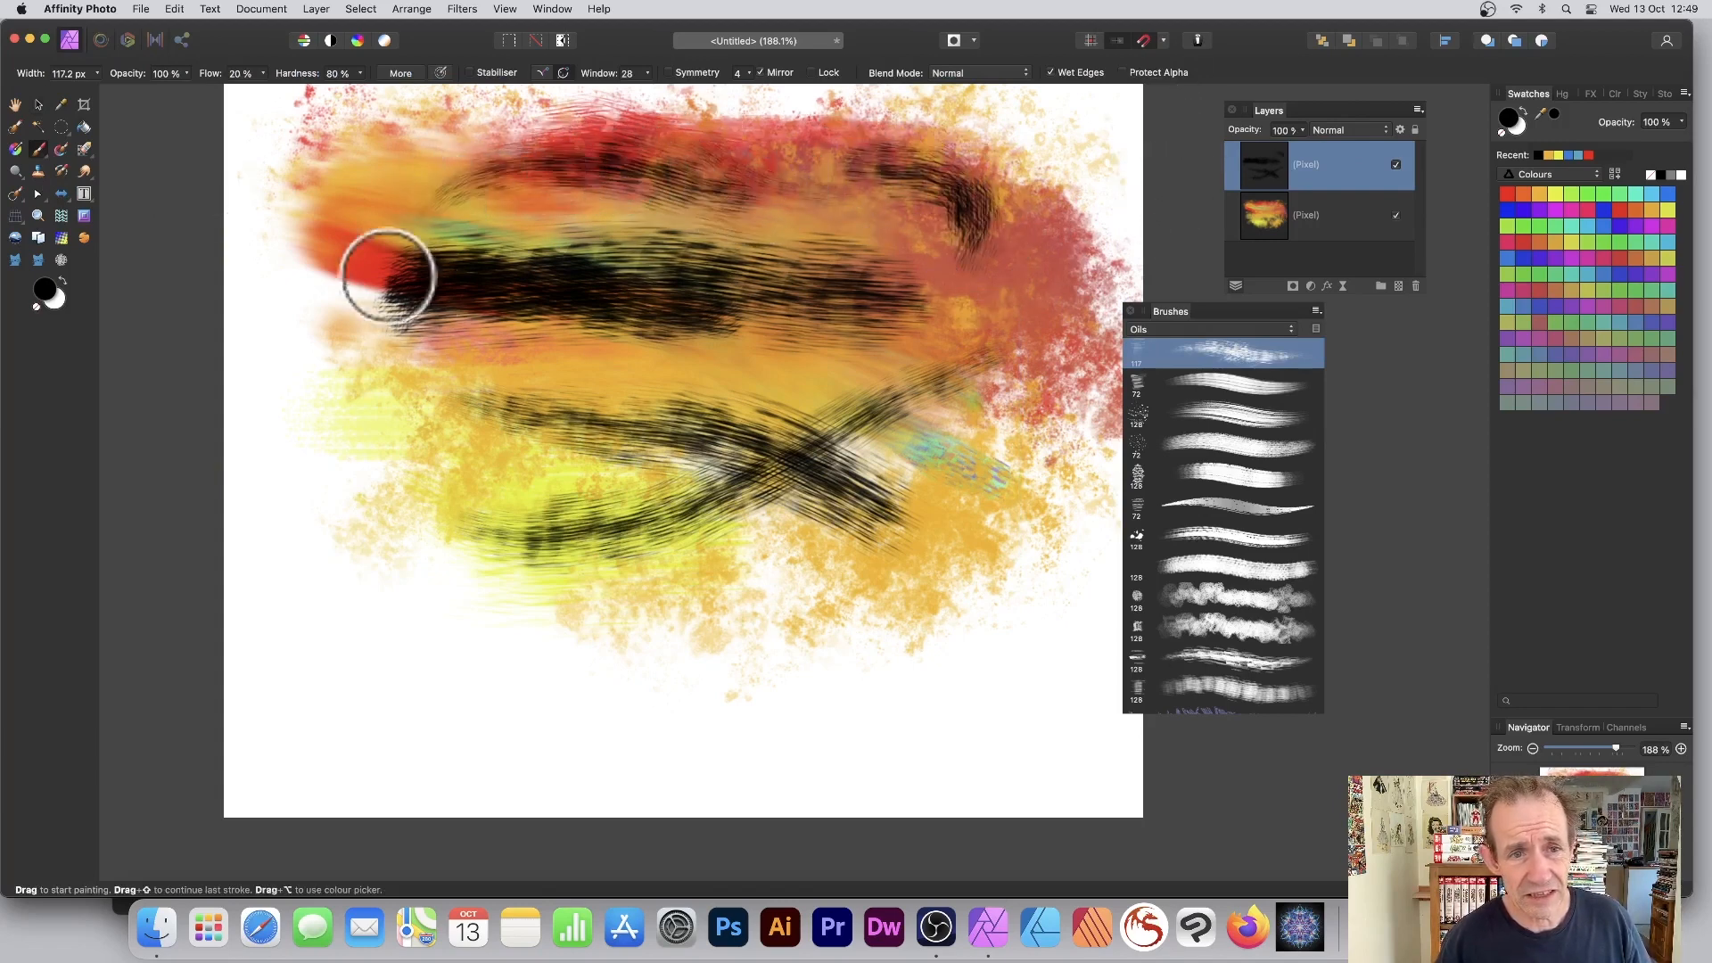
mouse_move(388, 277)
mouse_down()
mouse_move(312, 349)
mouse_move(609, 599)
mouse_move(547, 609)
mouse_move(453, 579)
mouse_move(639, 699)
mouse_up()
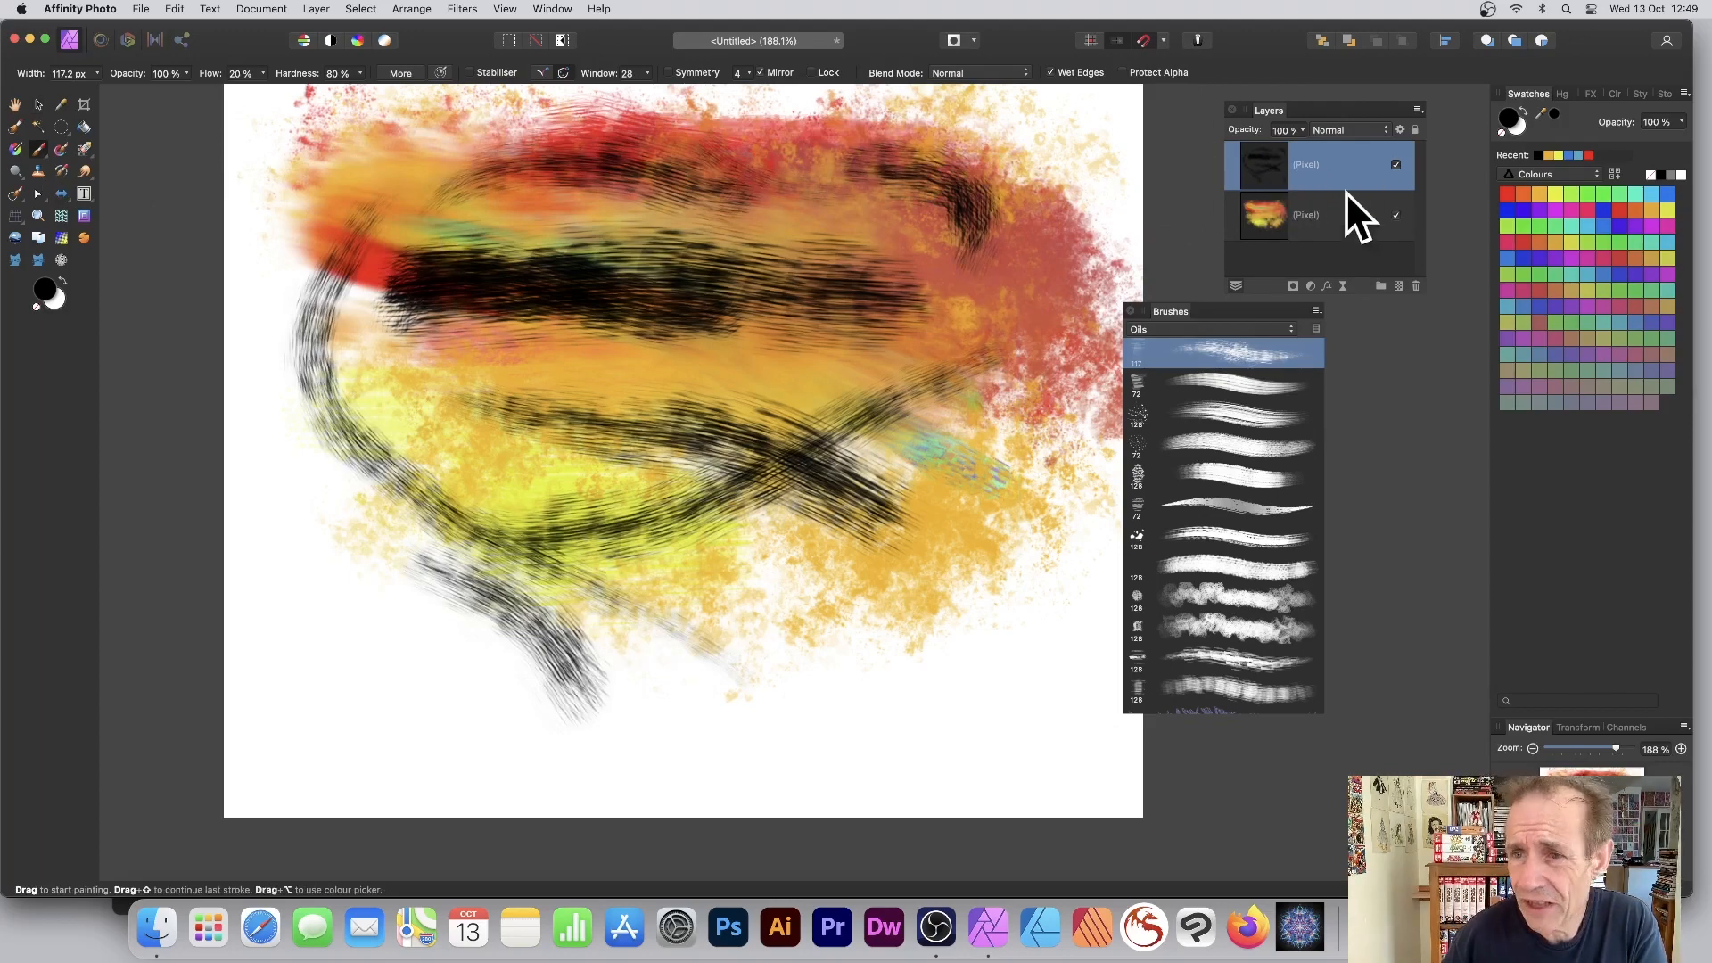
Step: Apply a 3D layer effect with a radius of 23.6 px to the black-stroke layer
click(1328, 287)
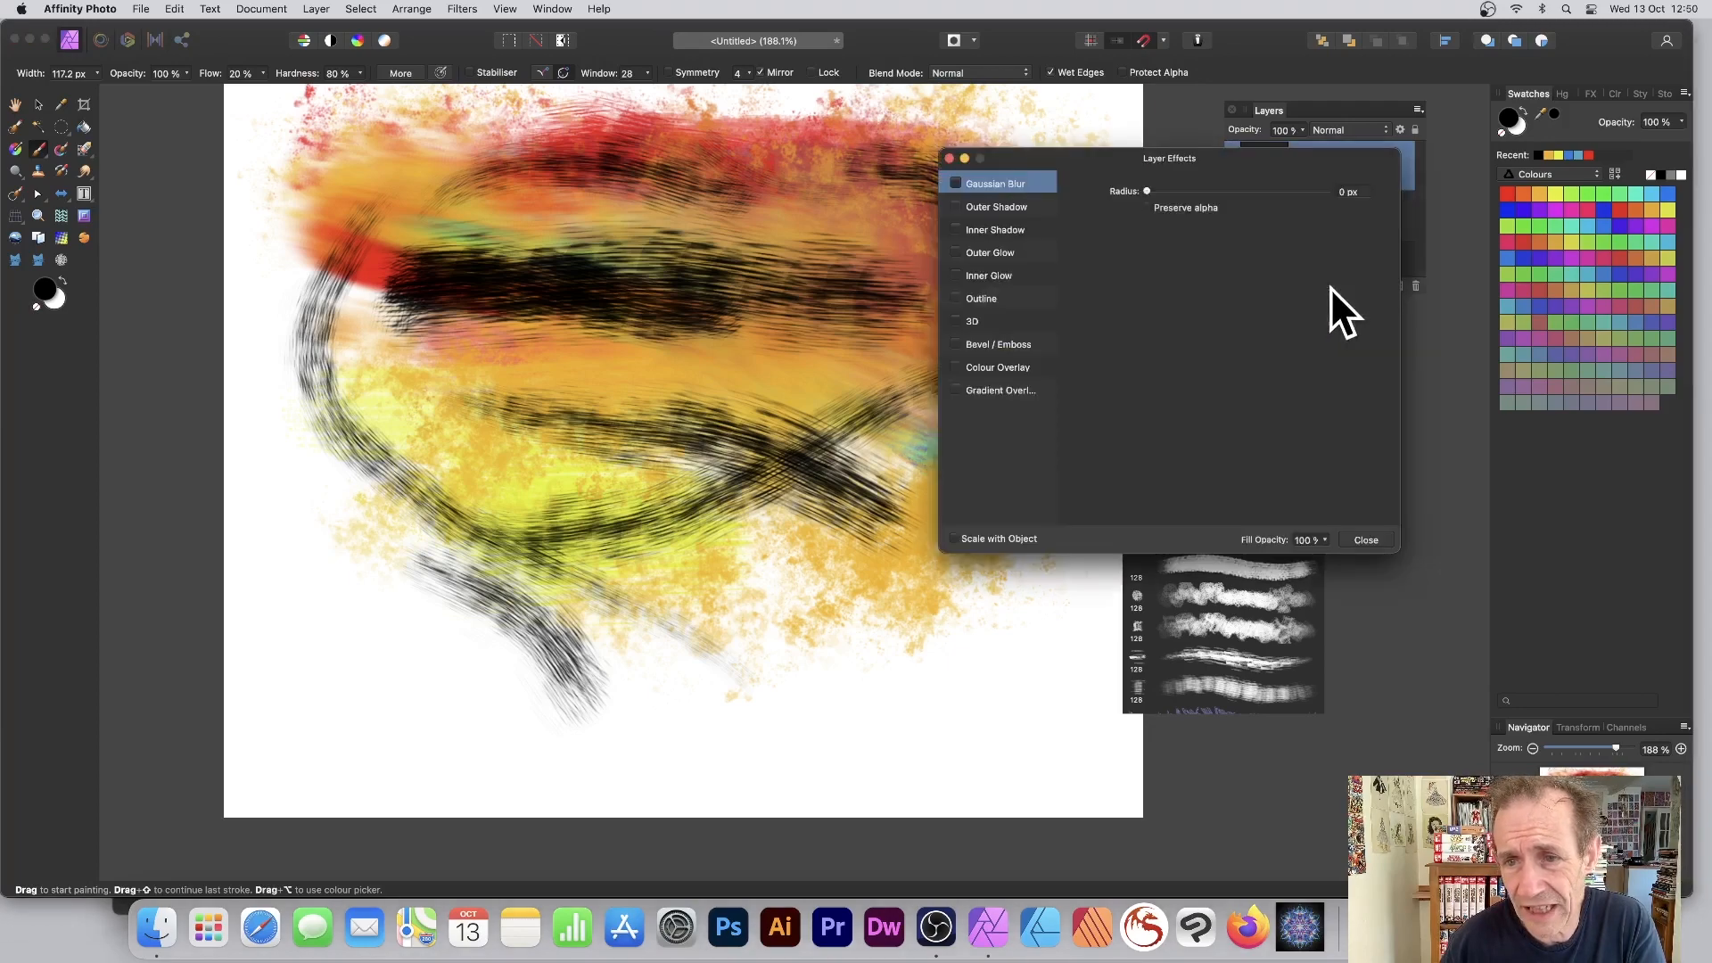
click(956, 321)
click(972, 321)
drag(1218, 190, 1253, 191)
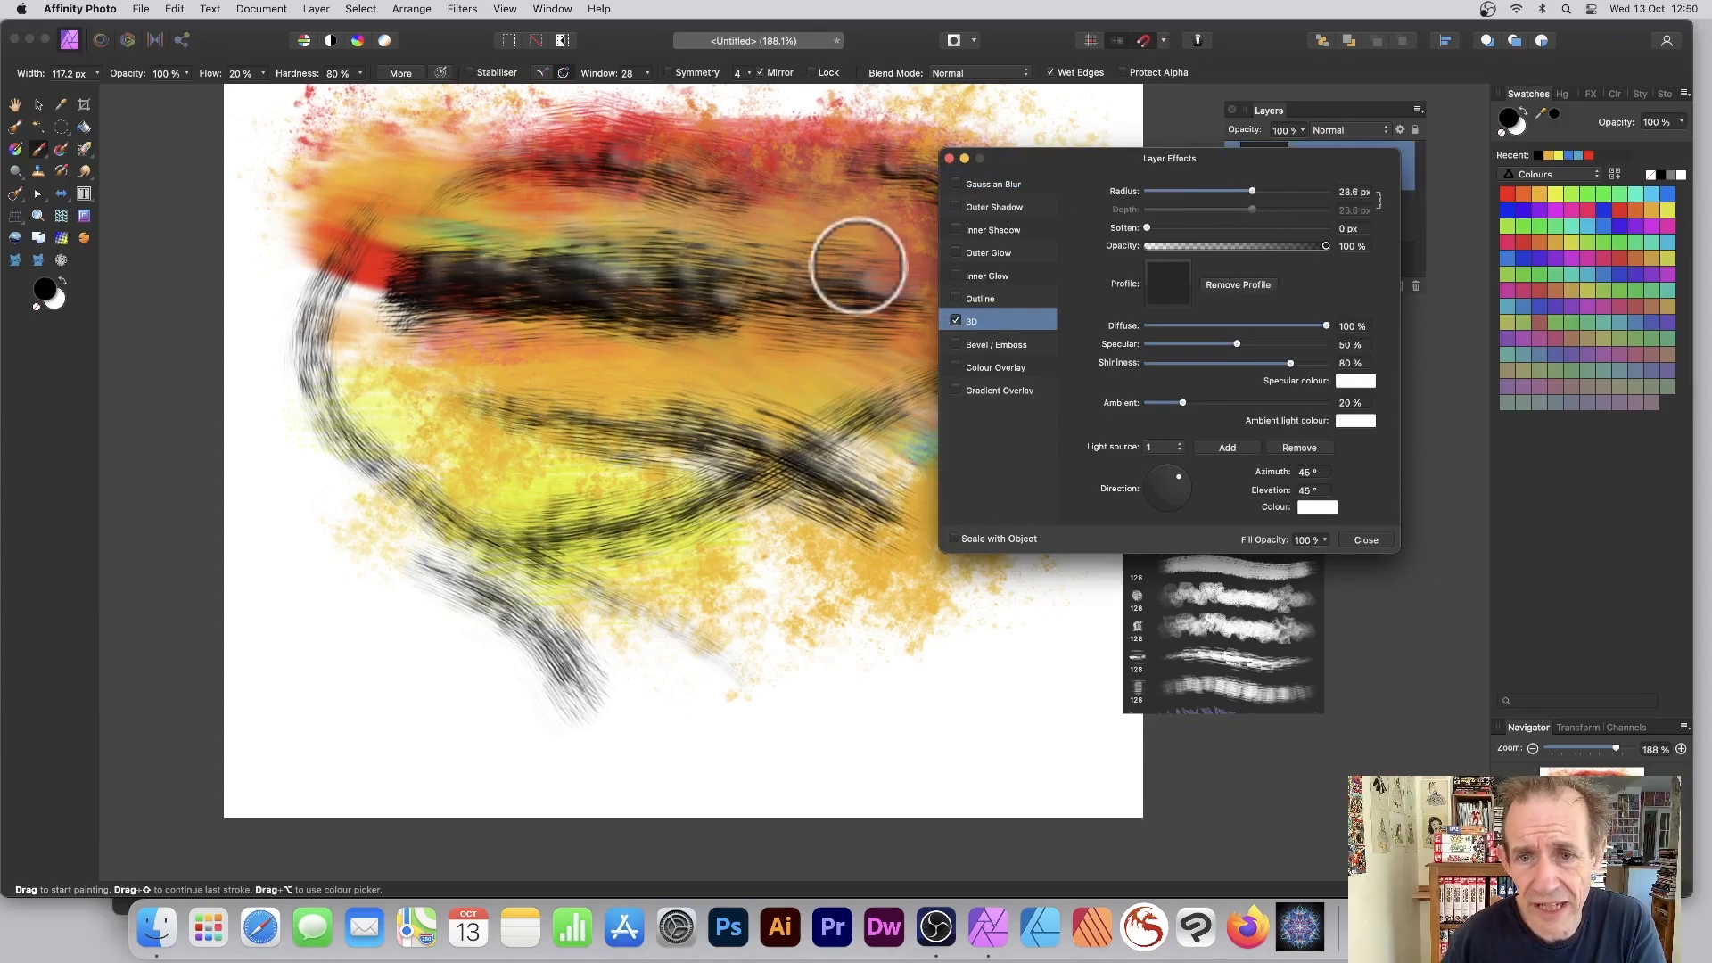
Step: Add an outer shadow with 11.1 px radius, 21.9 px offset and 64% intensity, and paint more black strokes around the painting's edges
click(957, 207)
click(978, 206)
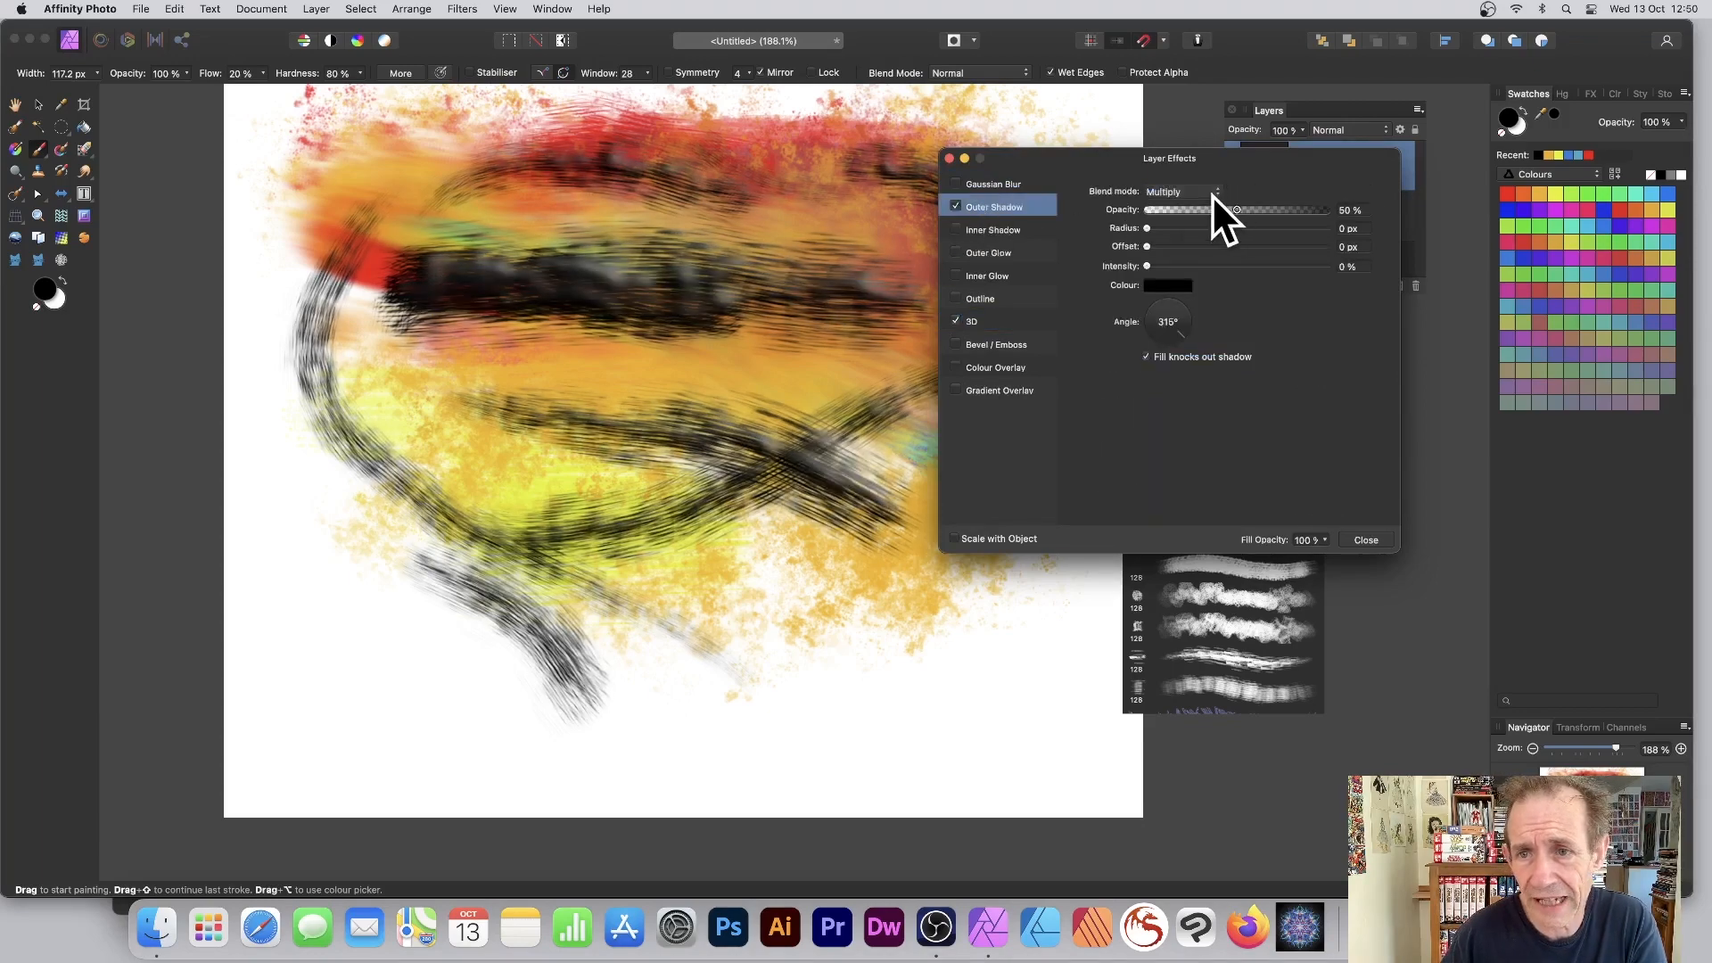
drag(1186, 228, 1270, 265)
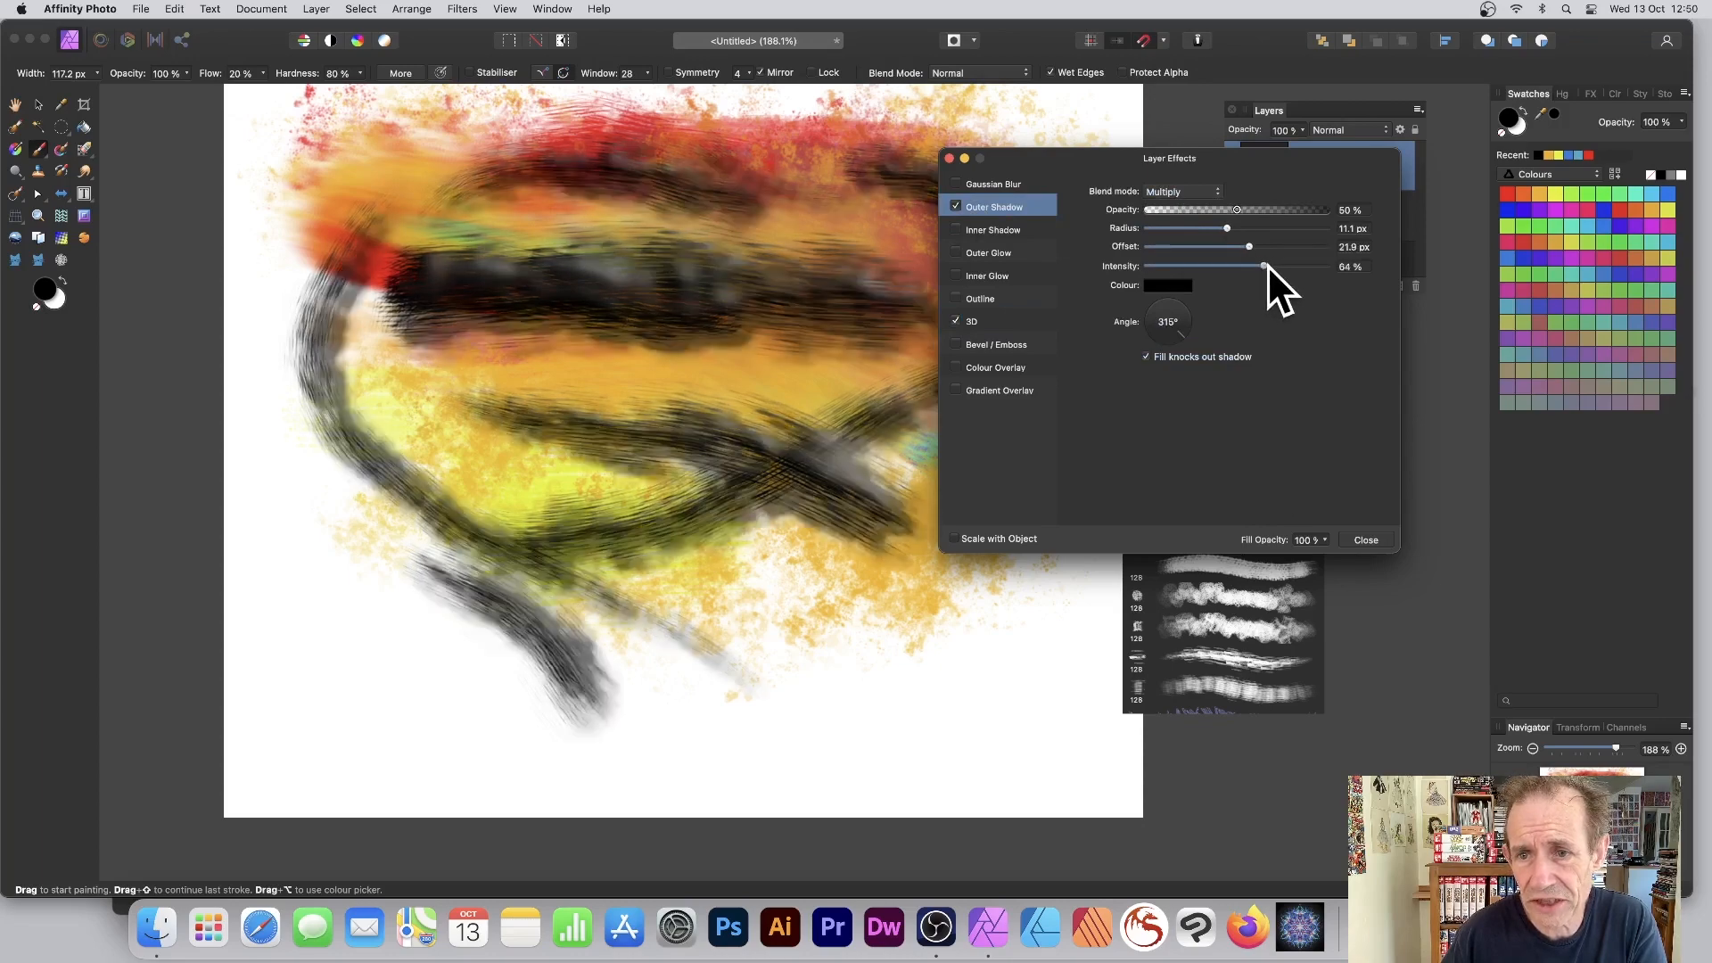
click(1365, 541)
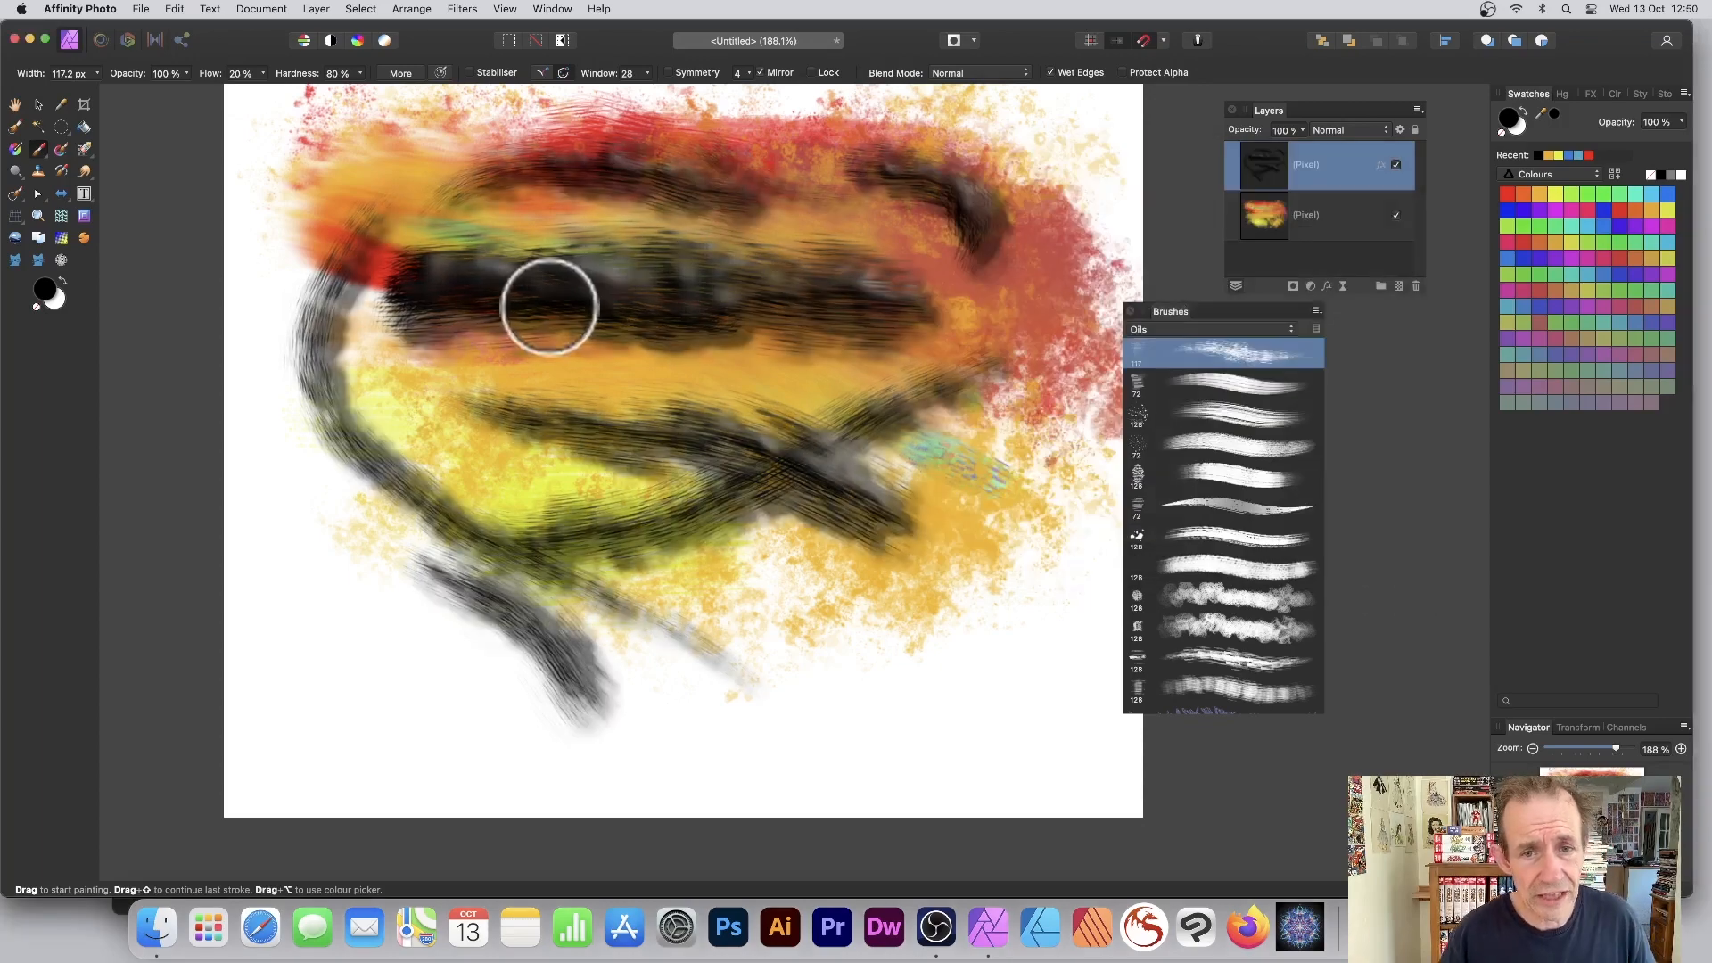
mouse_move(337, 163)
mouse_down()
mouse_move(687, 66)
mouse_move(668, 117)
mouse_move(738, 100)
mouse_move(1075, 144)
mouse_move(1082, 408)
mouse_move(1035, 568)
mouse_move(1038, 544)
mouse_move(1014, 530)
mouse_move(898, 647)
mouse_move(596, 718)
mouse_move(881, 591)
mouse_move(700, 653)
mouse_up()
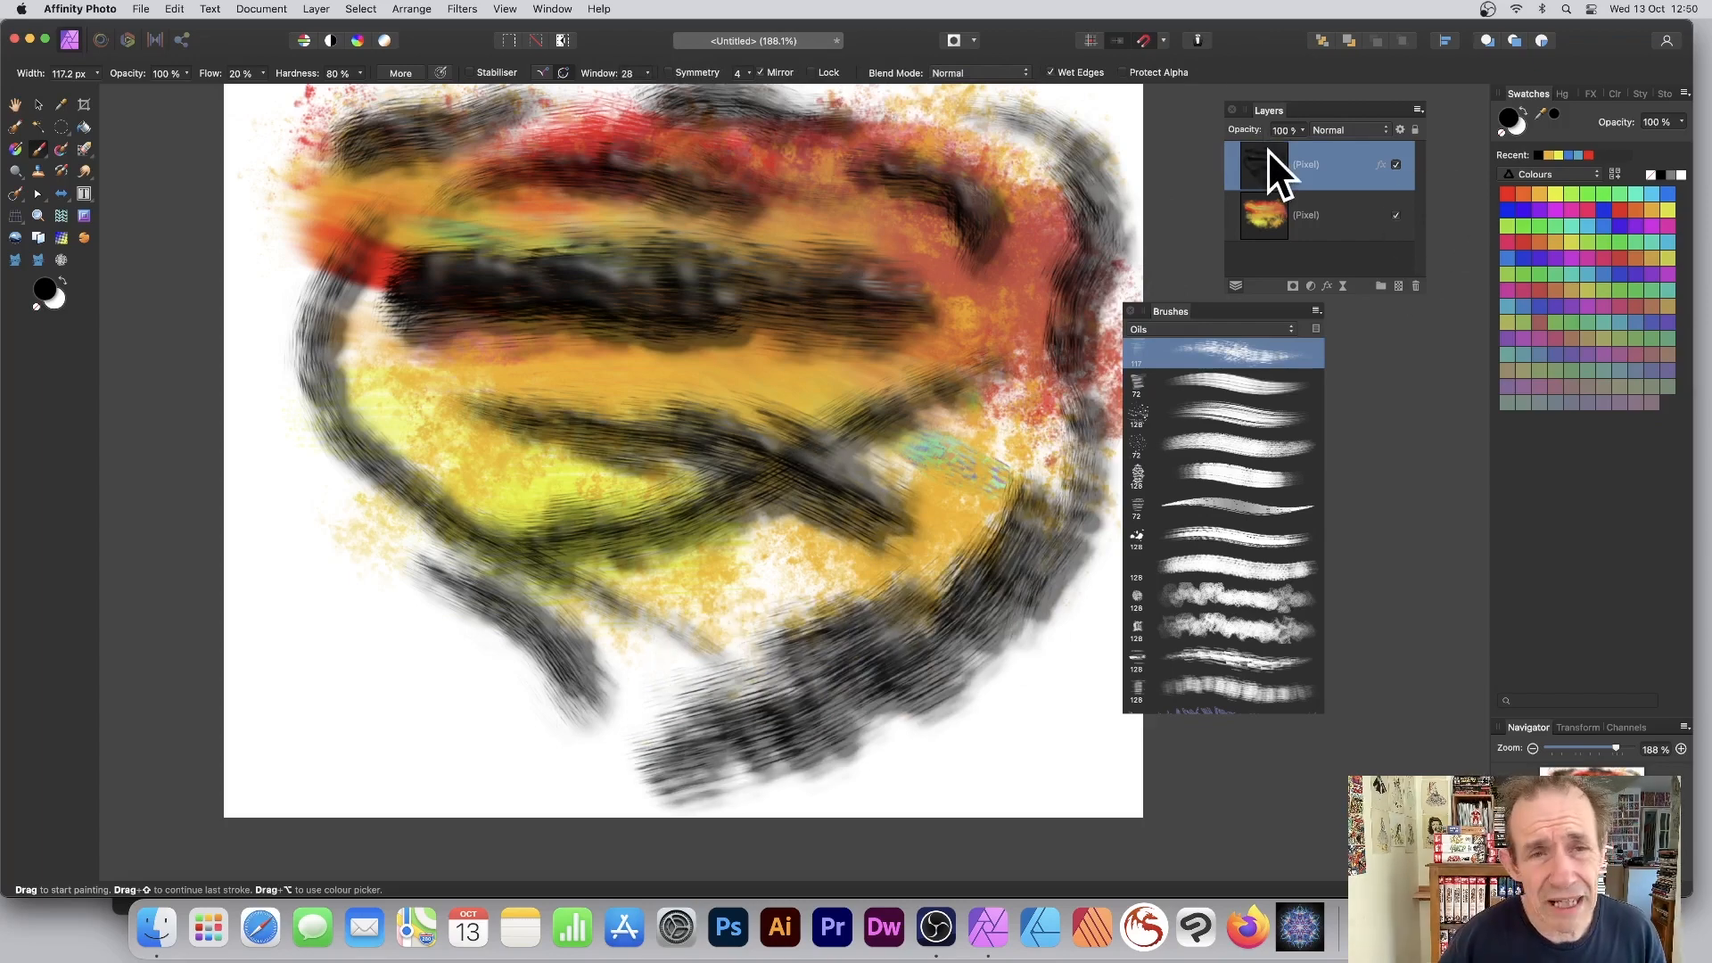
Step: Replace the black-stroke layer with a new pixel layer and paint a rough four-sided black frame over the painting on it
click(1416, 286)
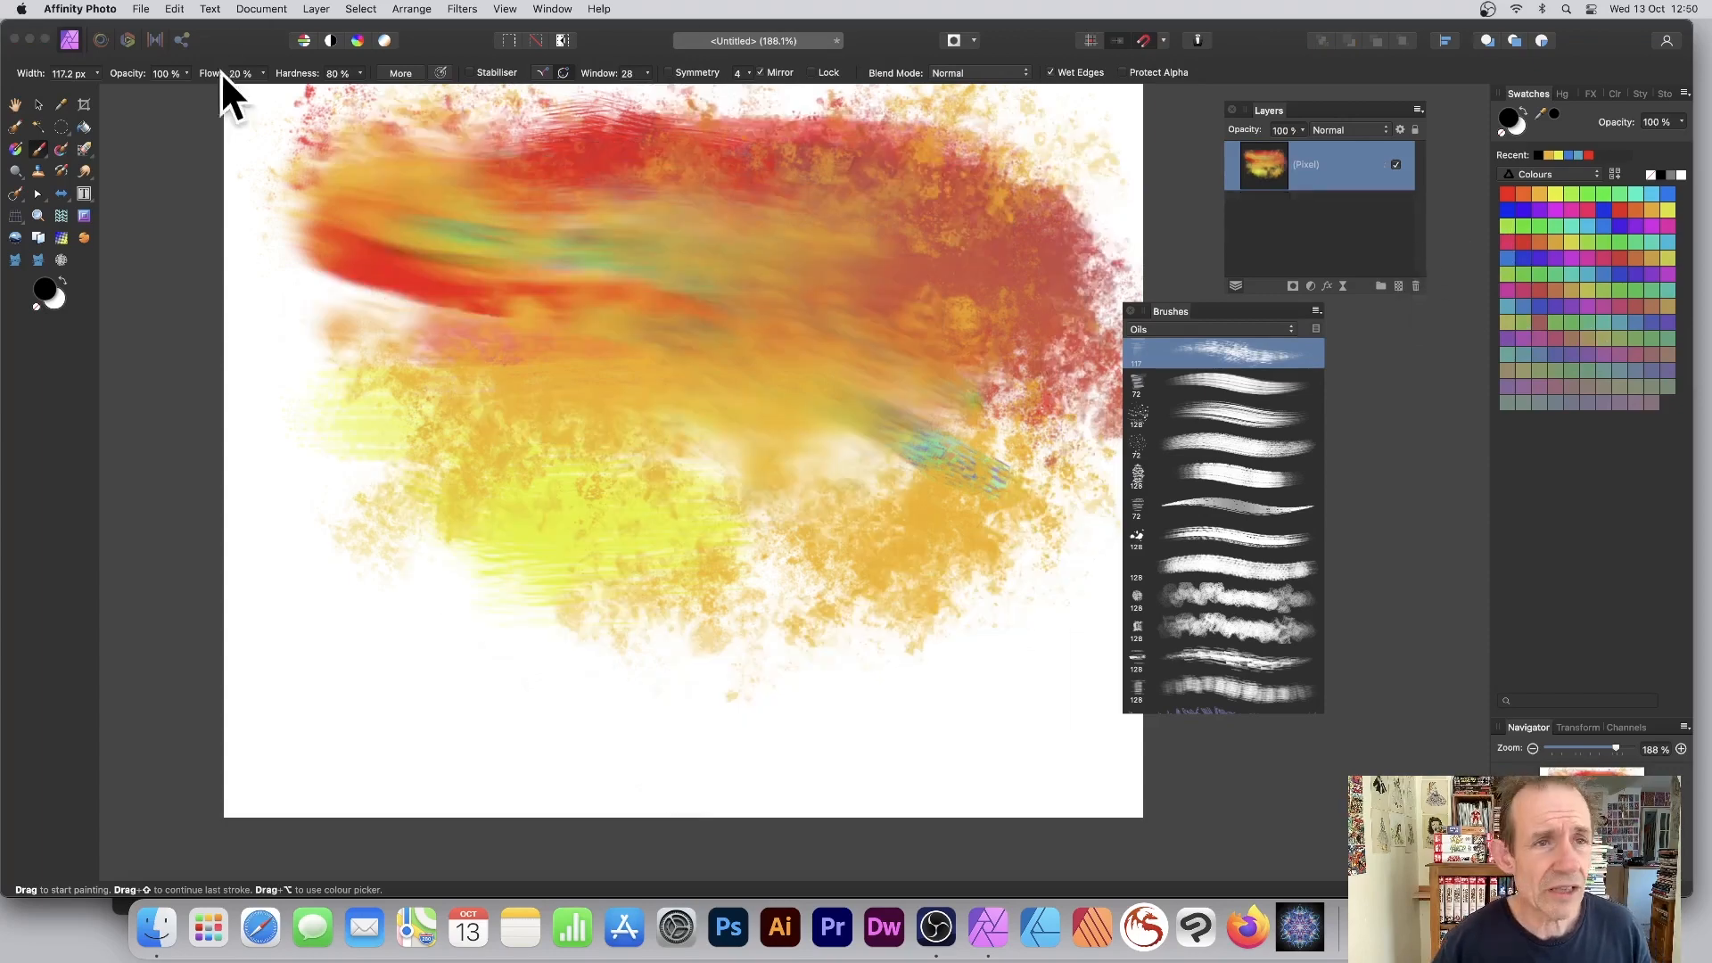
click(317, 11)
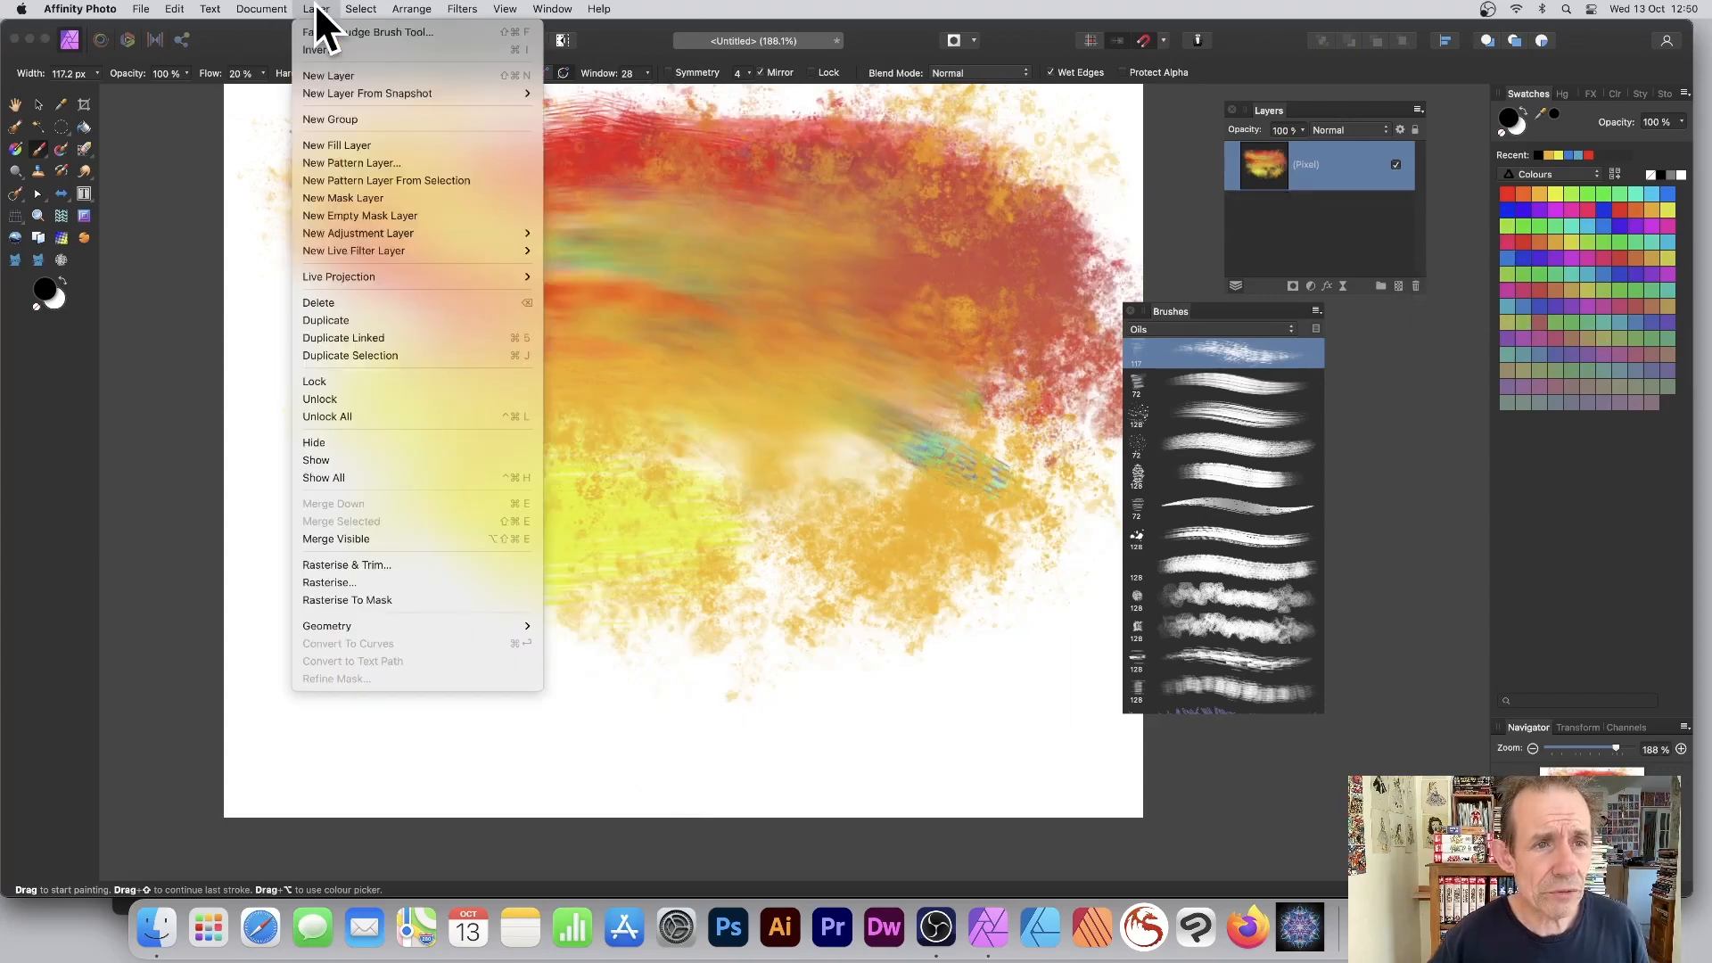
click(321, 75)
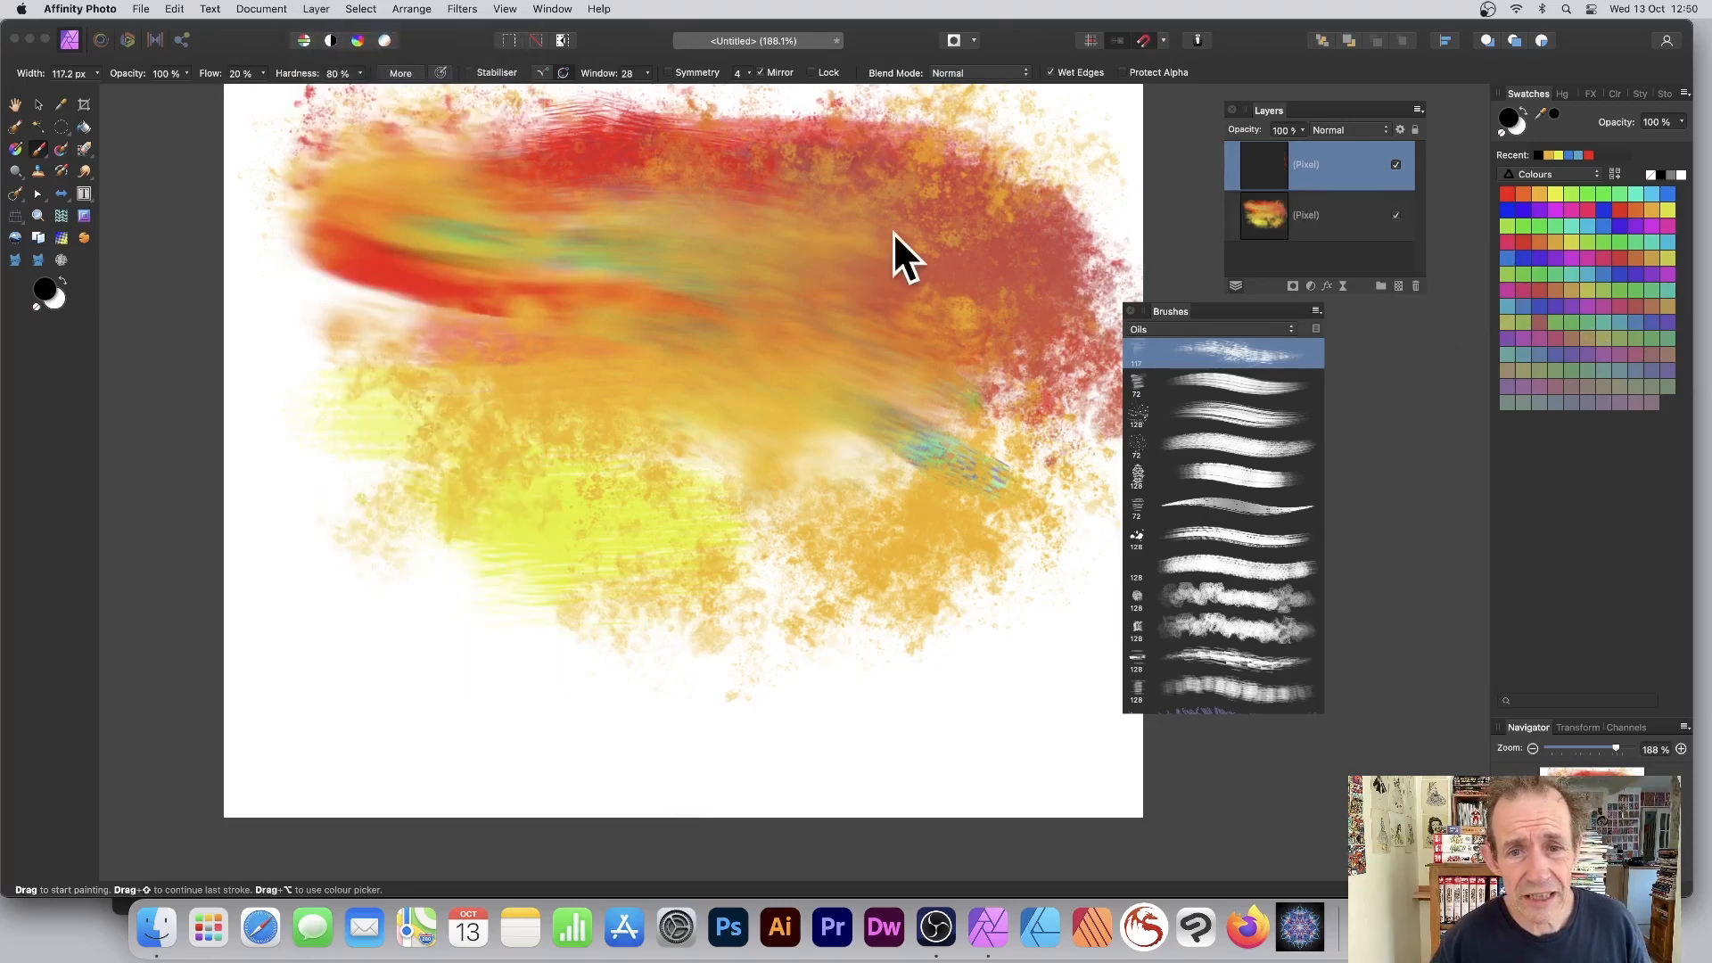
mouse_move(895, 234)
mouse_down()
mouse_move(703, 226)
mouse_move(919, 192)
mouse_move(541, 226)
mouse_move(463, 279)
mouse_move(516, 573)
mouse_move(909, 486)
mouse_move(1043, 520)
mouse_up()
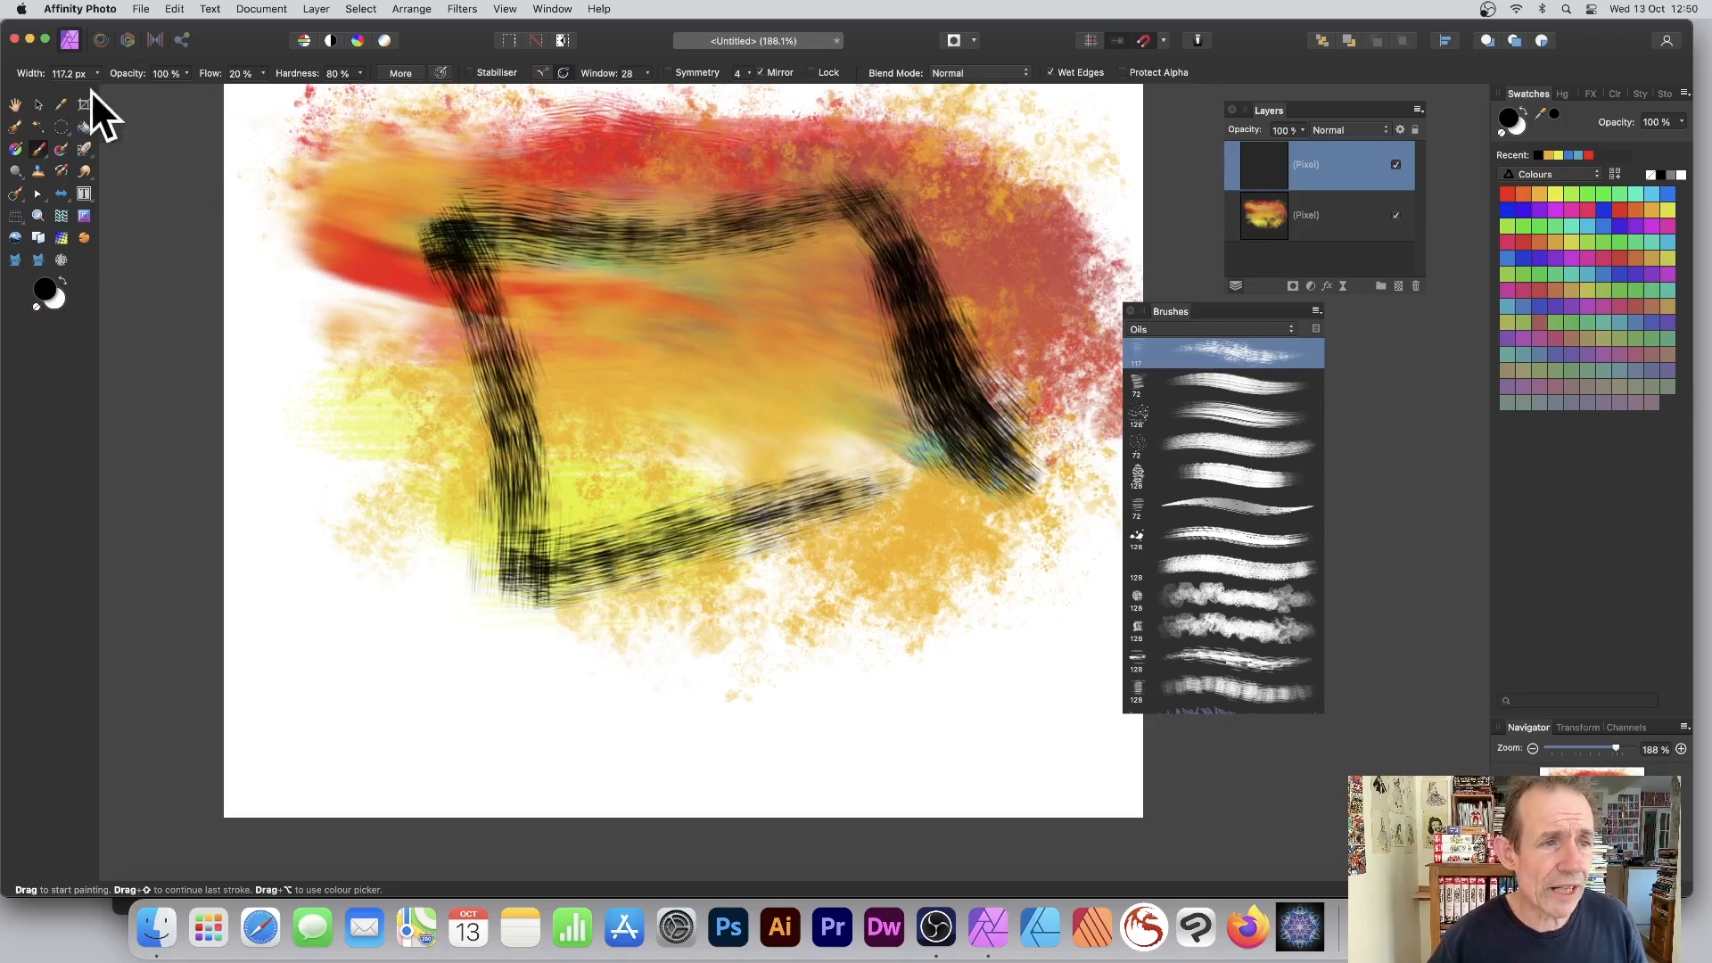
click(39, 105)
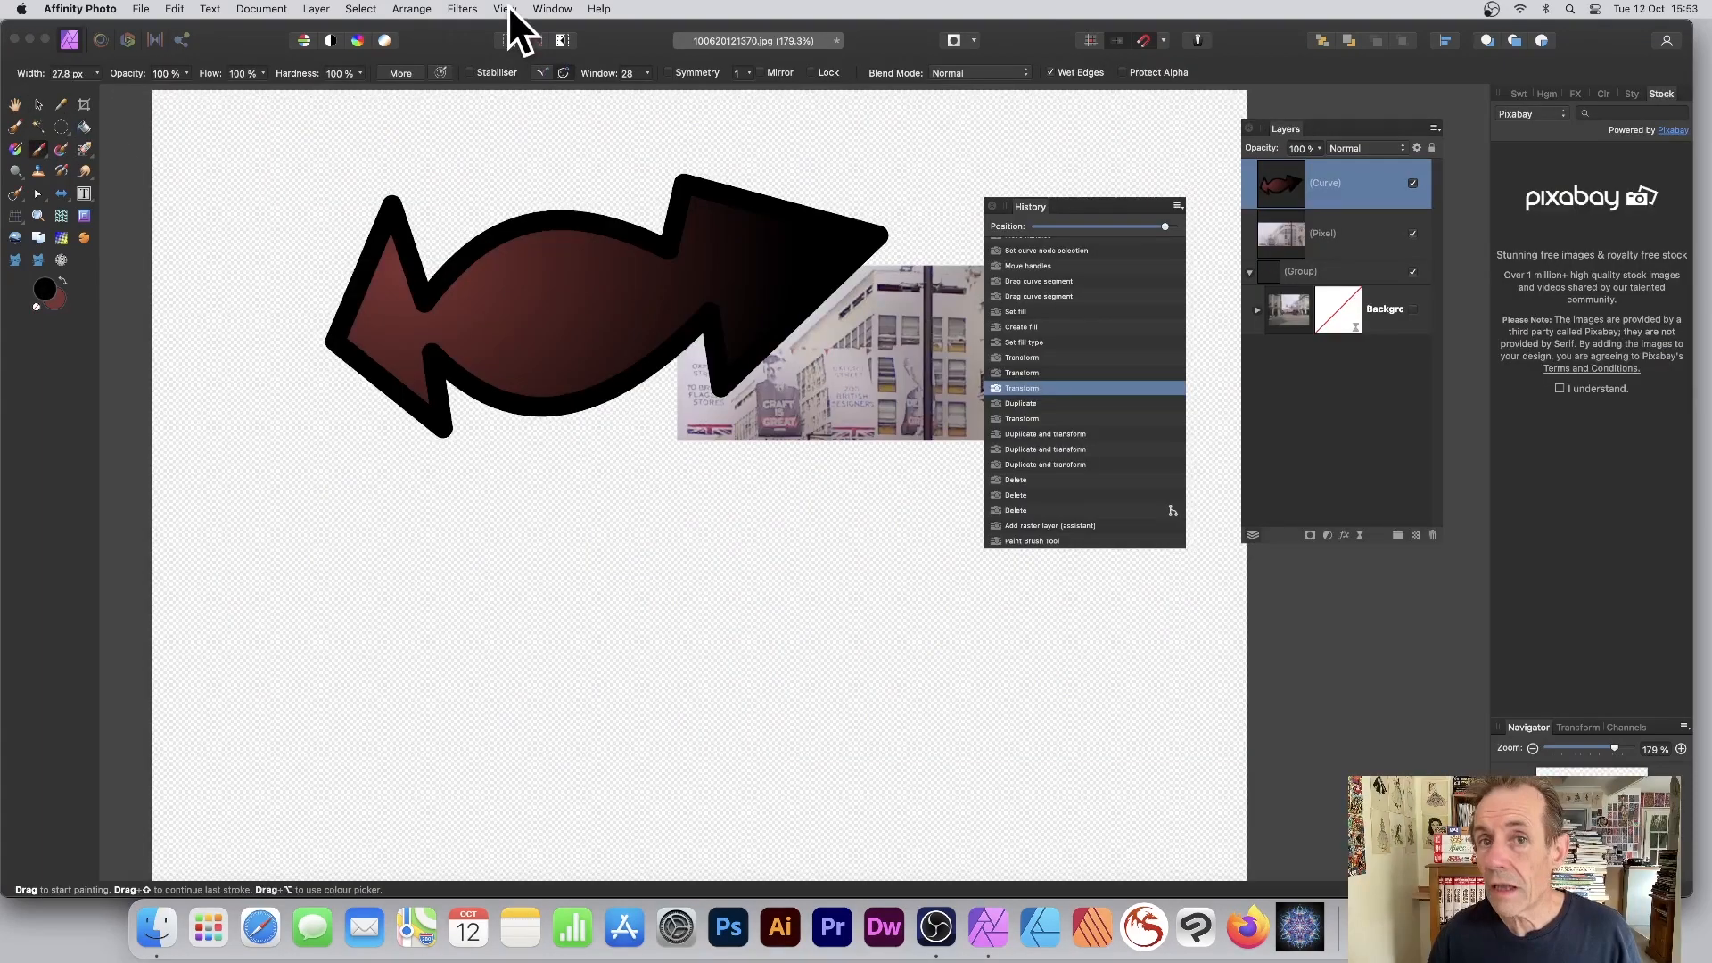
Step: Locate the History panel in the studio list and jump between the curve segment, fill, transform, duplicate and Move handles states
click(507, 8)
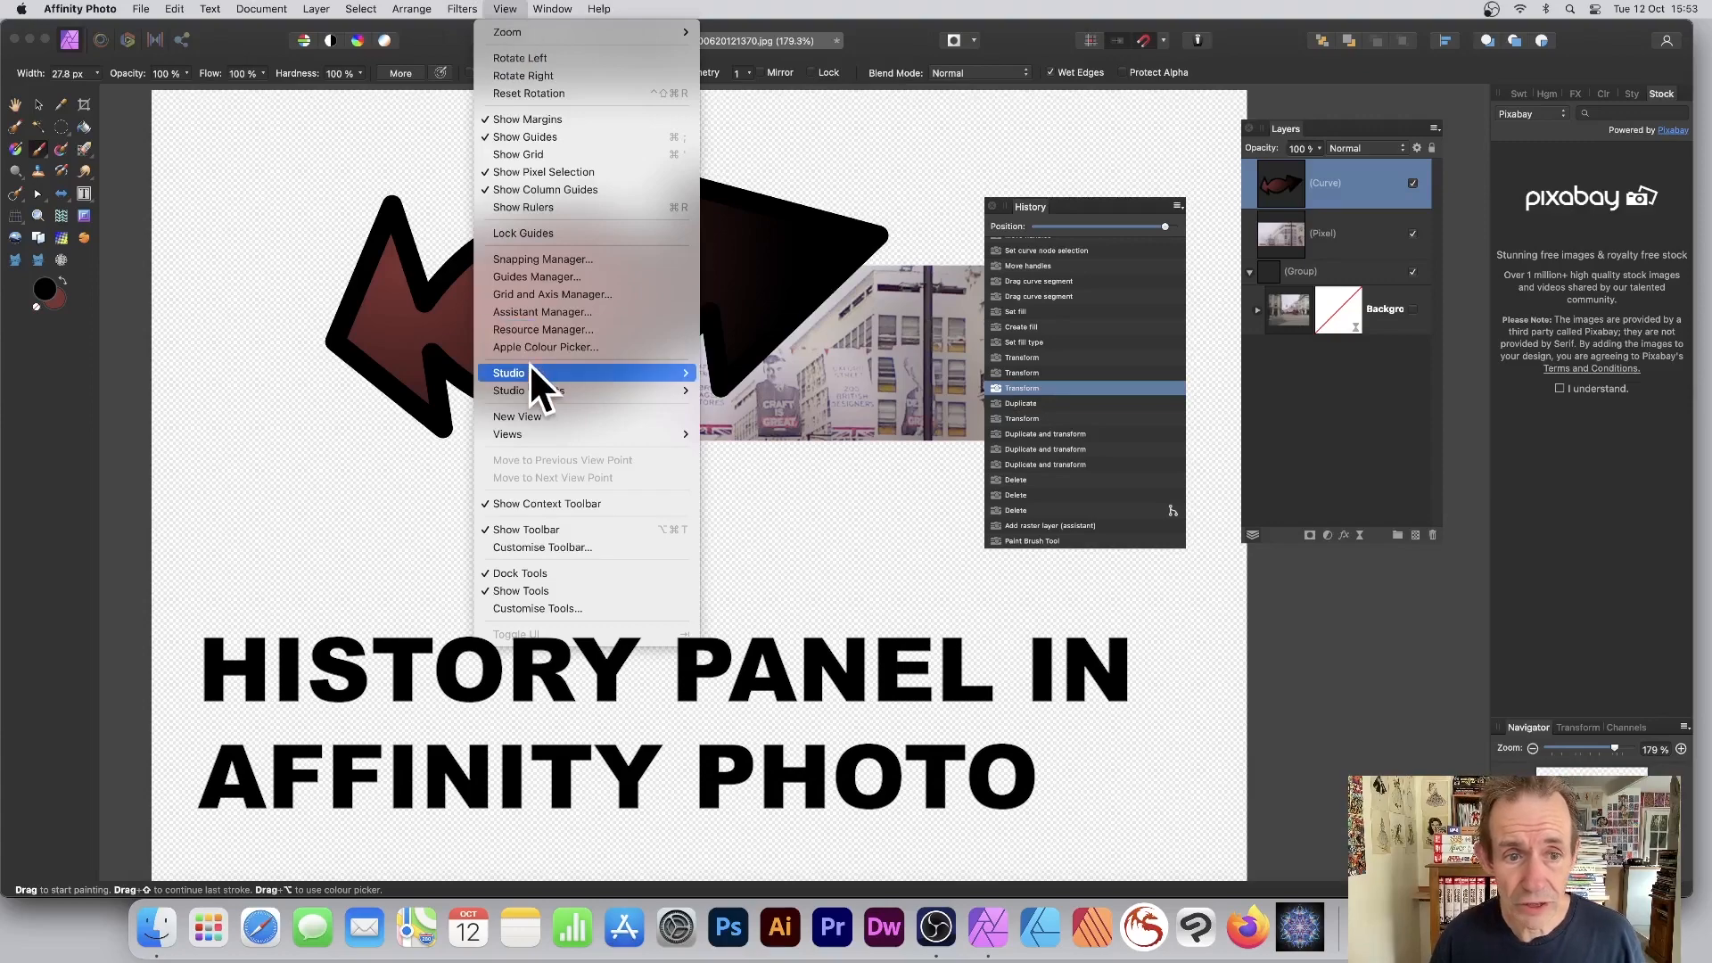
mouse_move(533, 369)
click(775, 510)
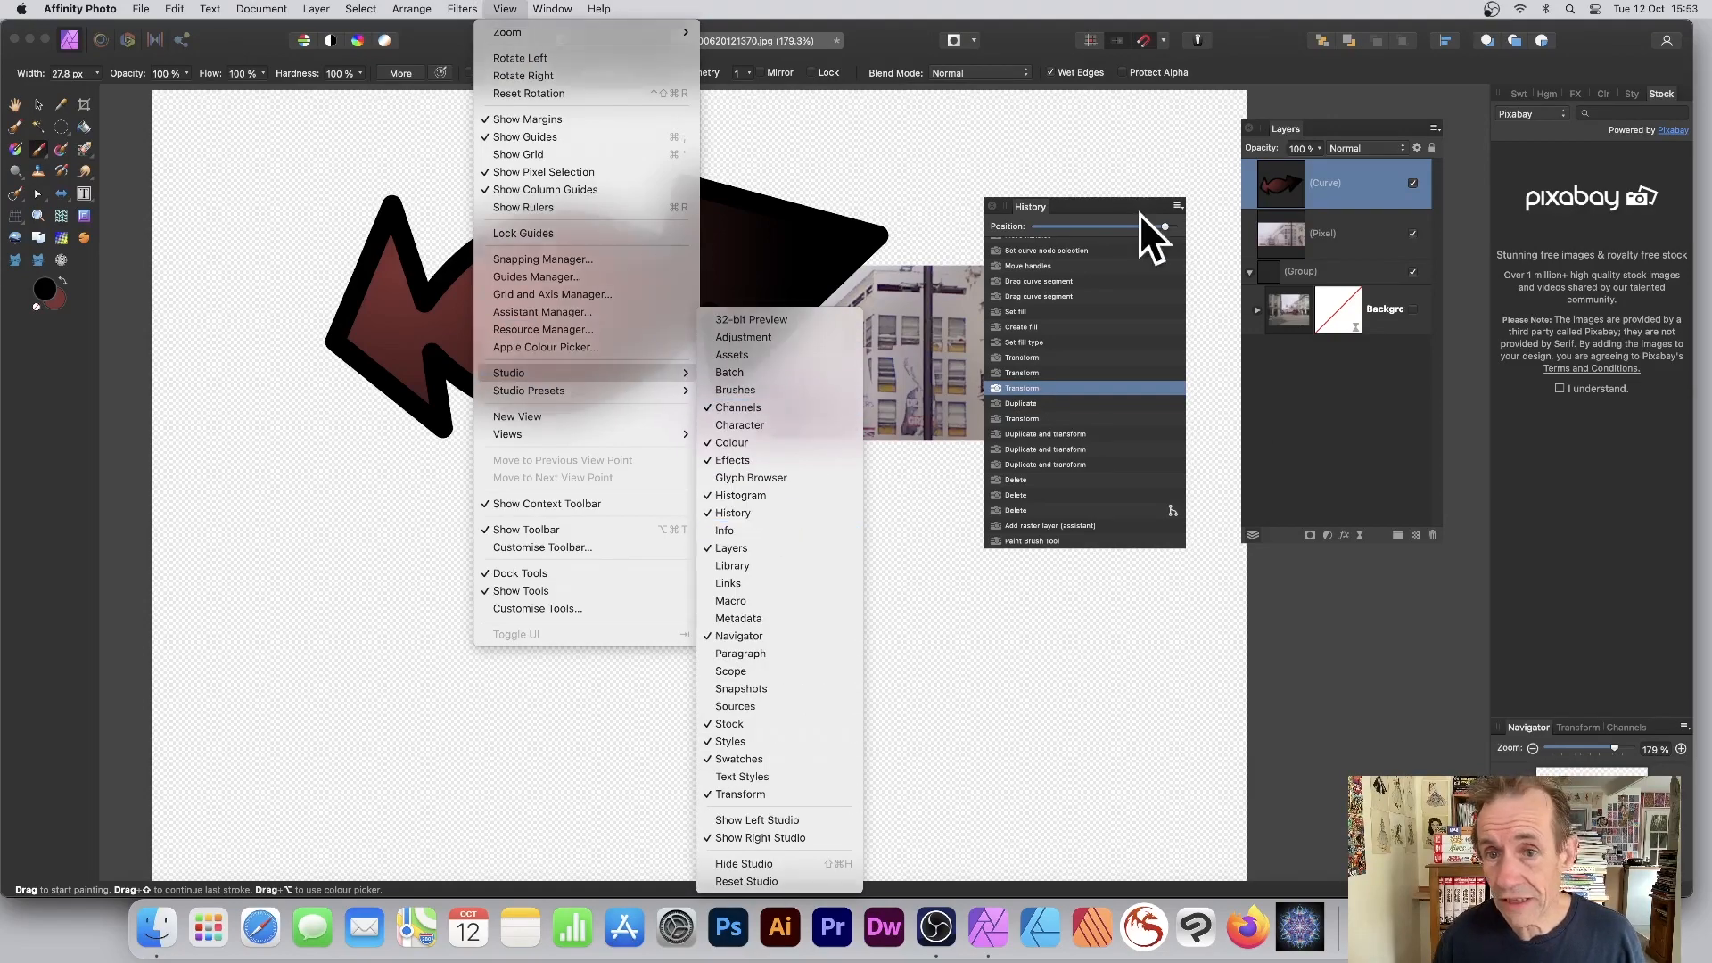
click(1042, 283)
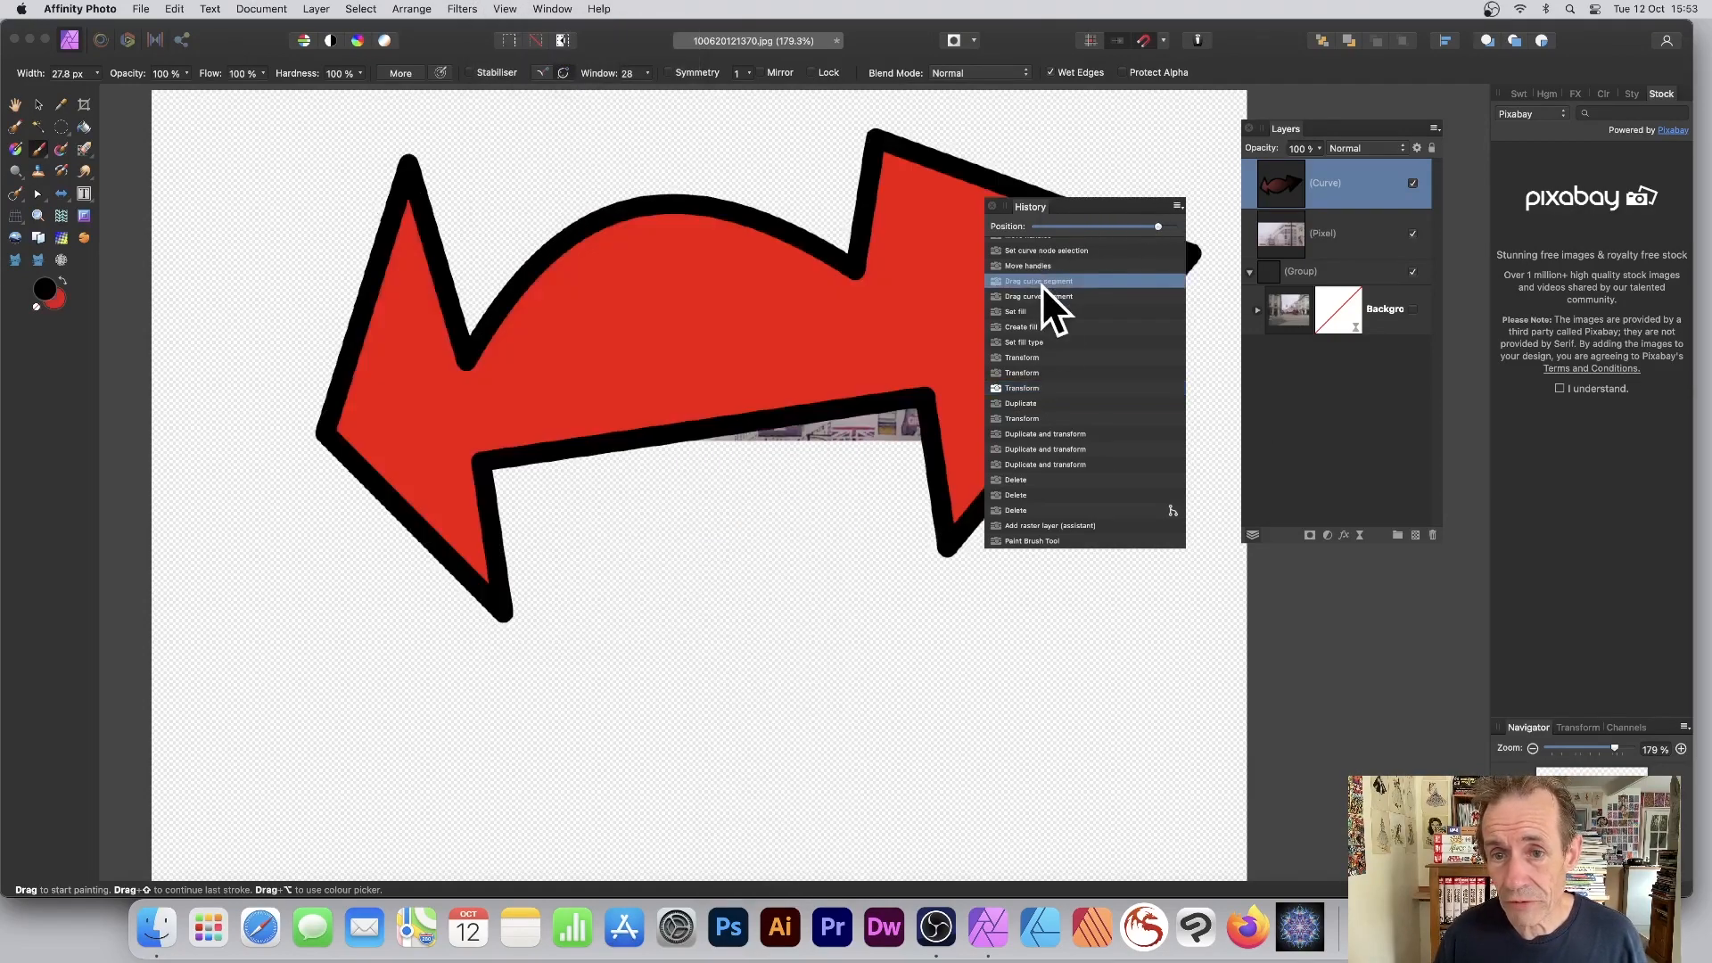
click(1039, 328)
click(1037, 373)
click(1033, 432)
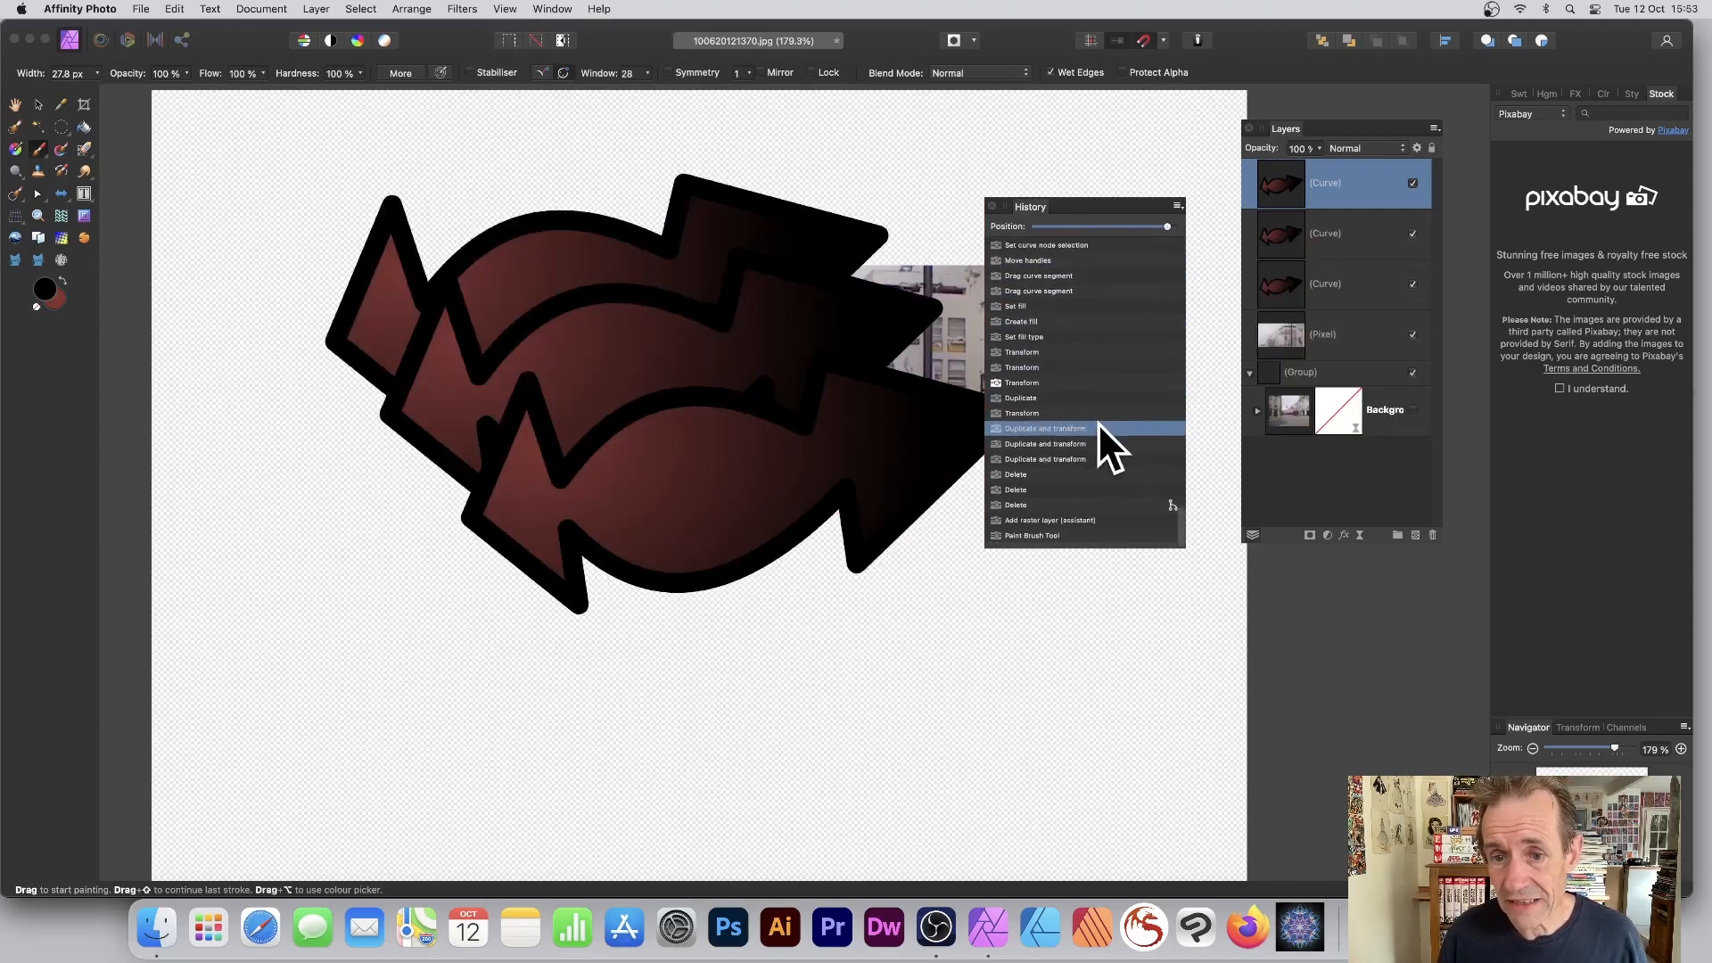
click(1049, 464)
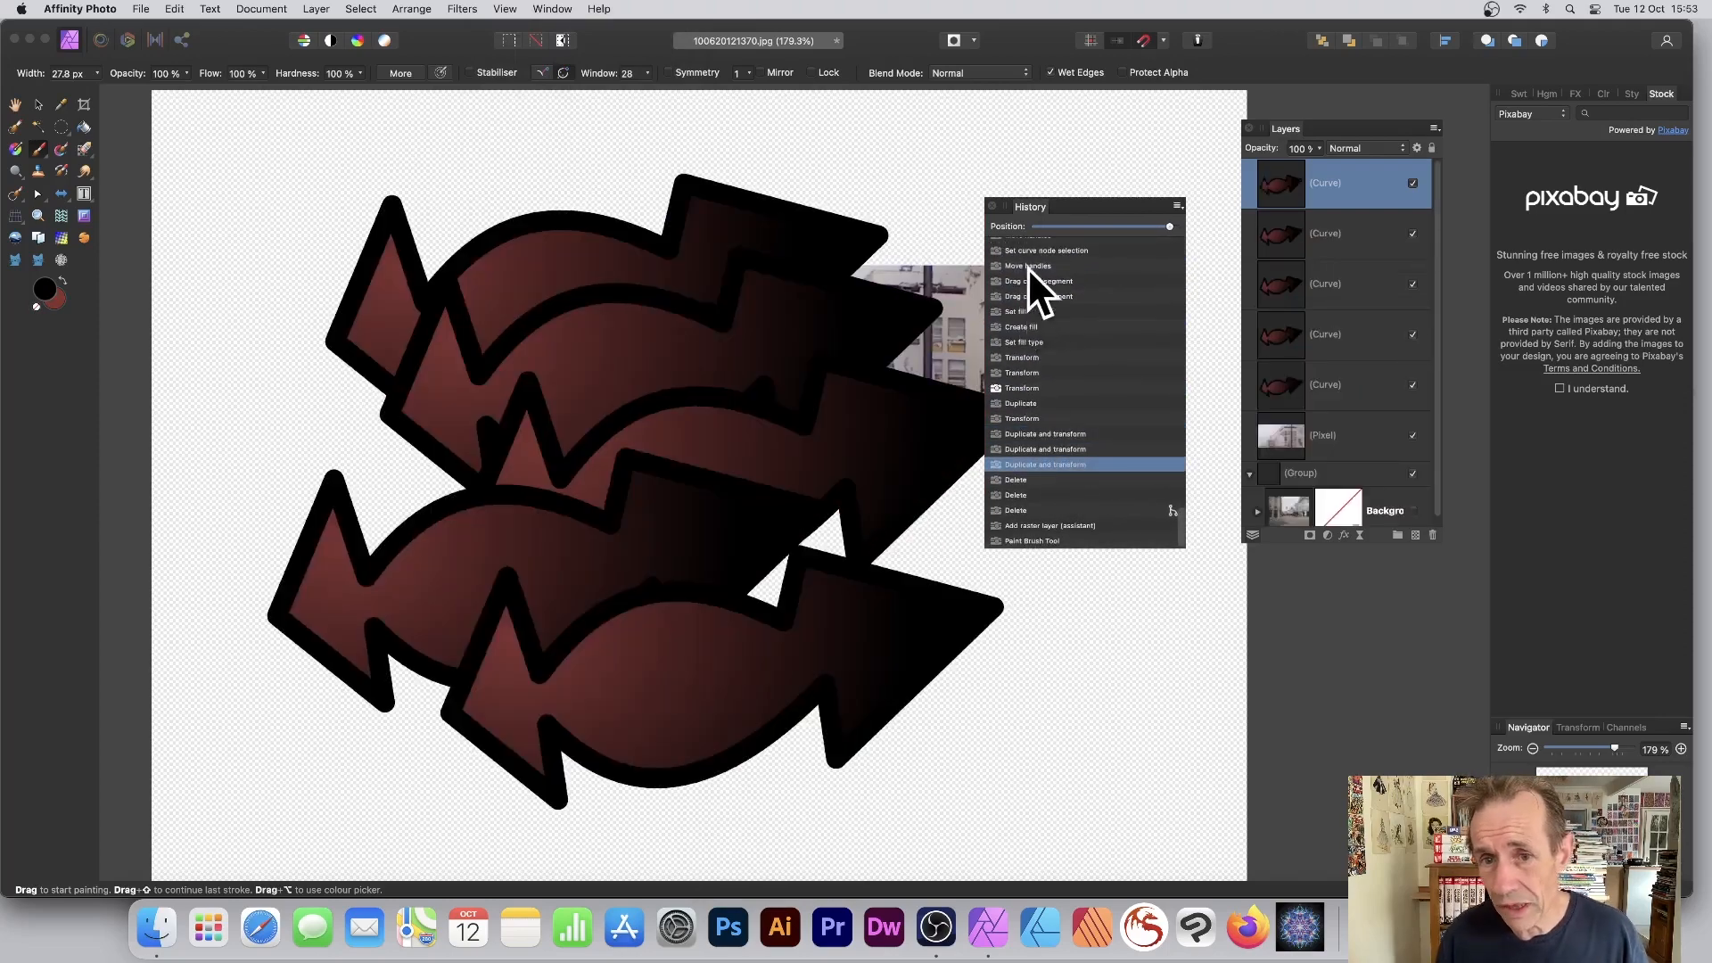
click(1025, 262)
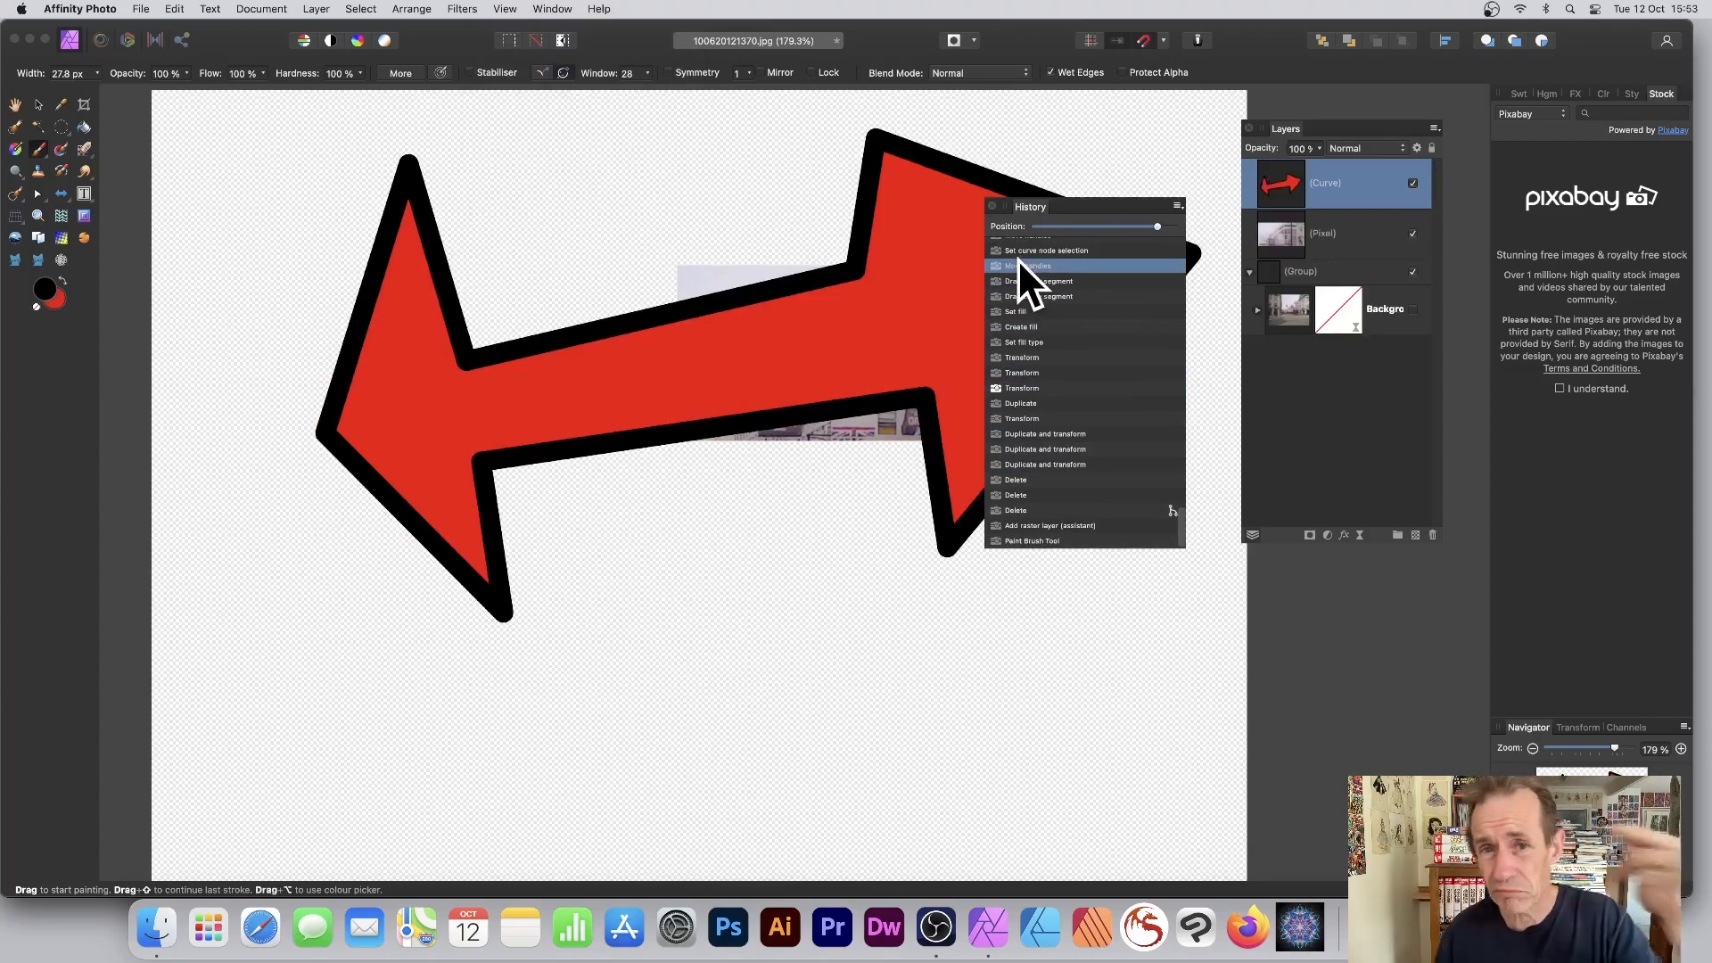
Step: Go back to the arrow's stem thickness state and the transform after Convert to curves, and rewind the history to its start
scroll(1036, 273, up, 2)
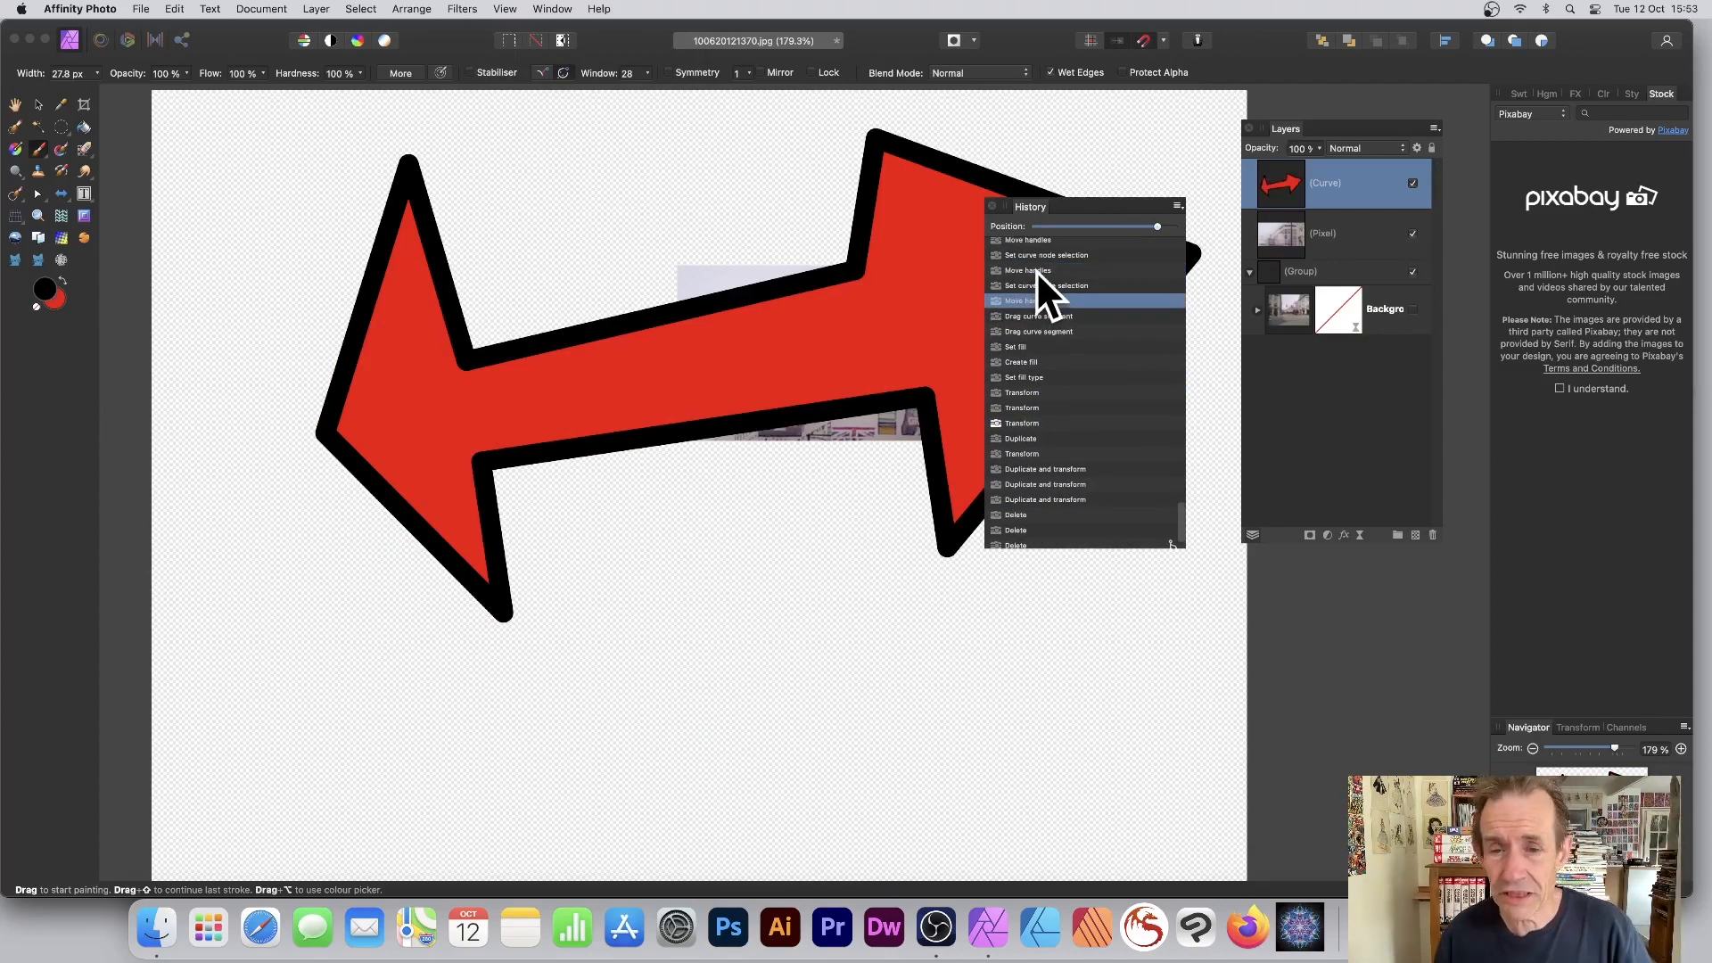
scroll(1039, 265, up, 5)
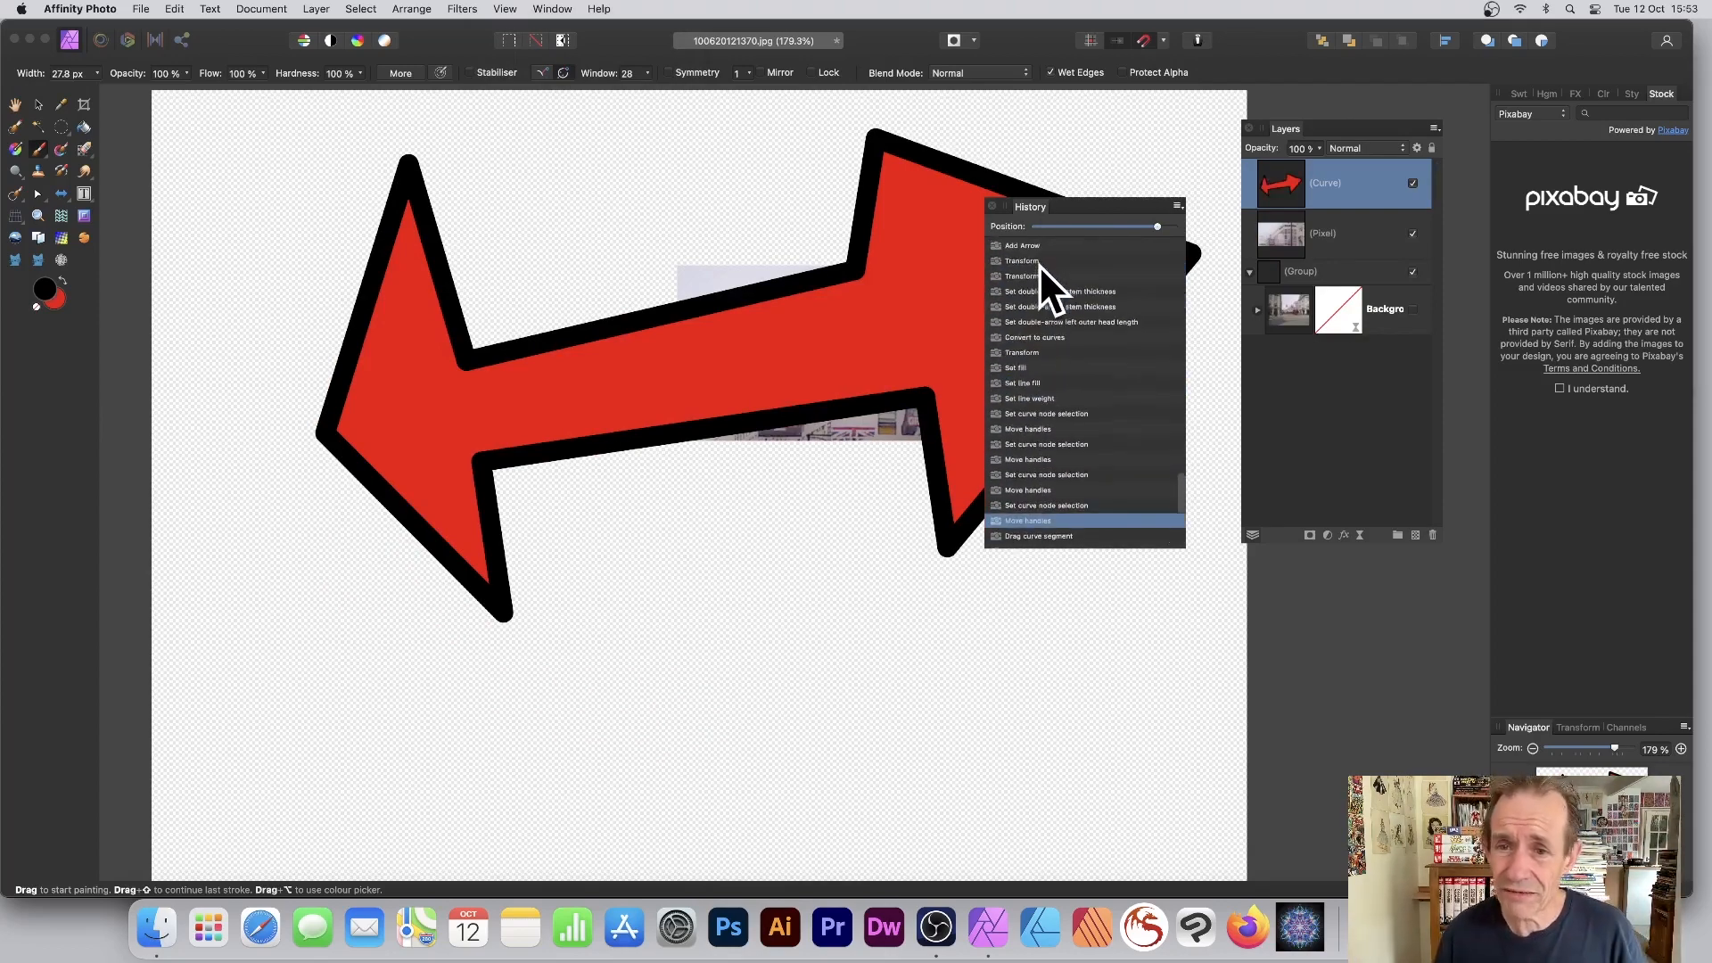
click(1046, 304)
click(1026, 354)
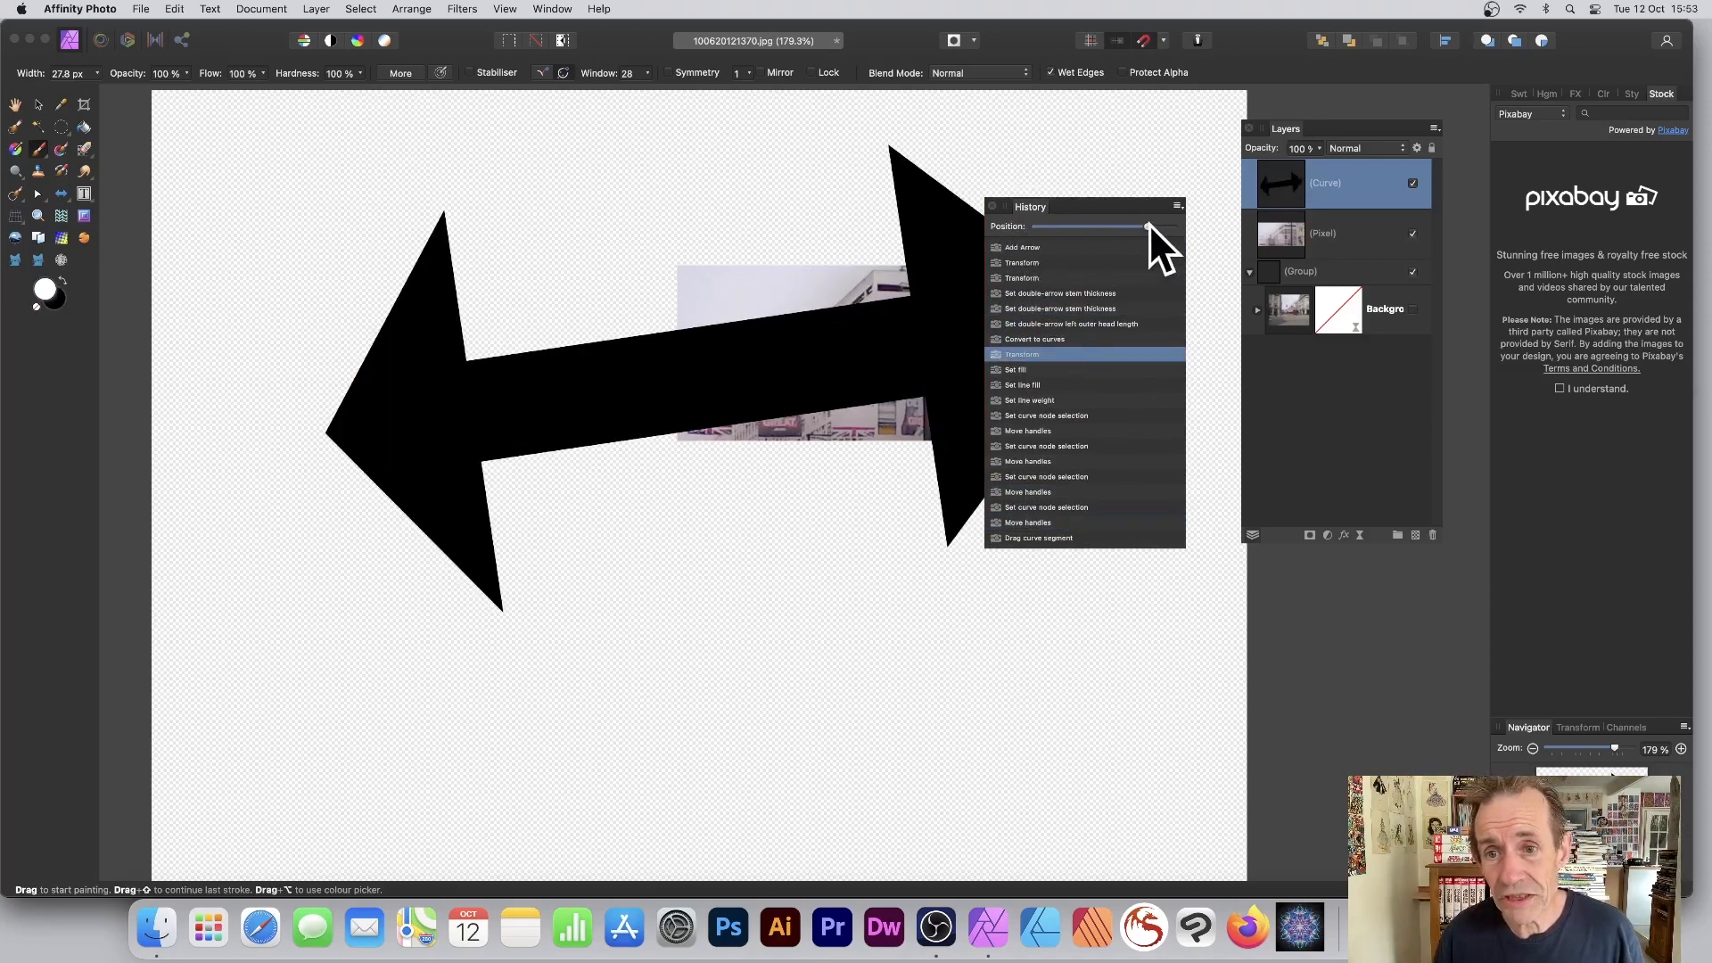
drag(1148, 226, 1001, 229)
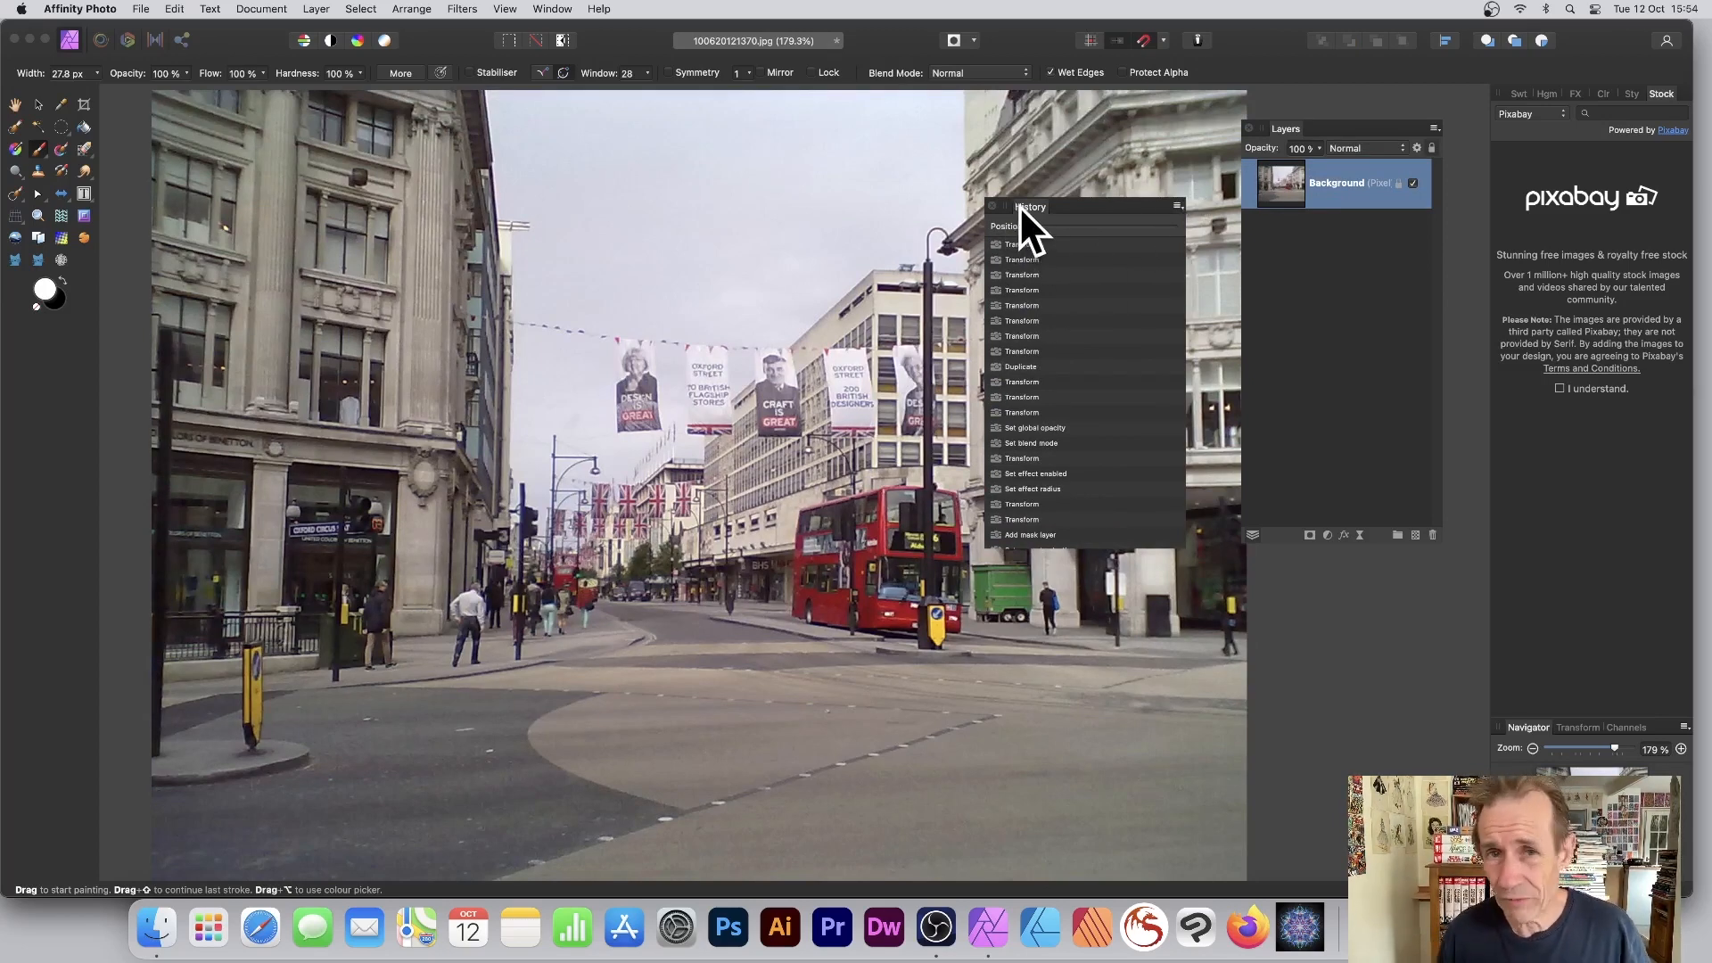
Step: Move the History panel off the photo and restore the state that set the pattern description to "Oxford st pattern"
drag(1046, 200, 1393, 430)
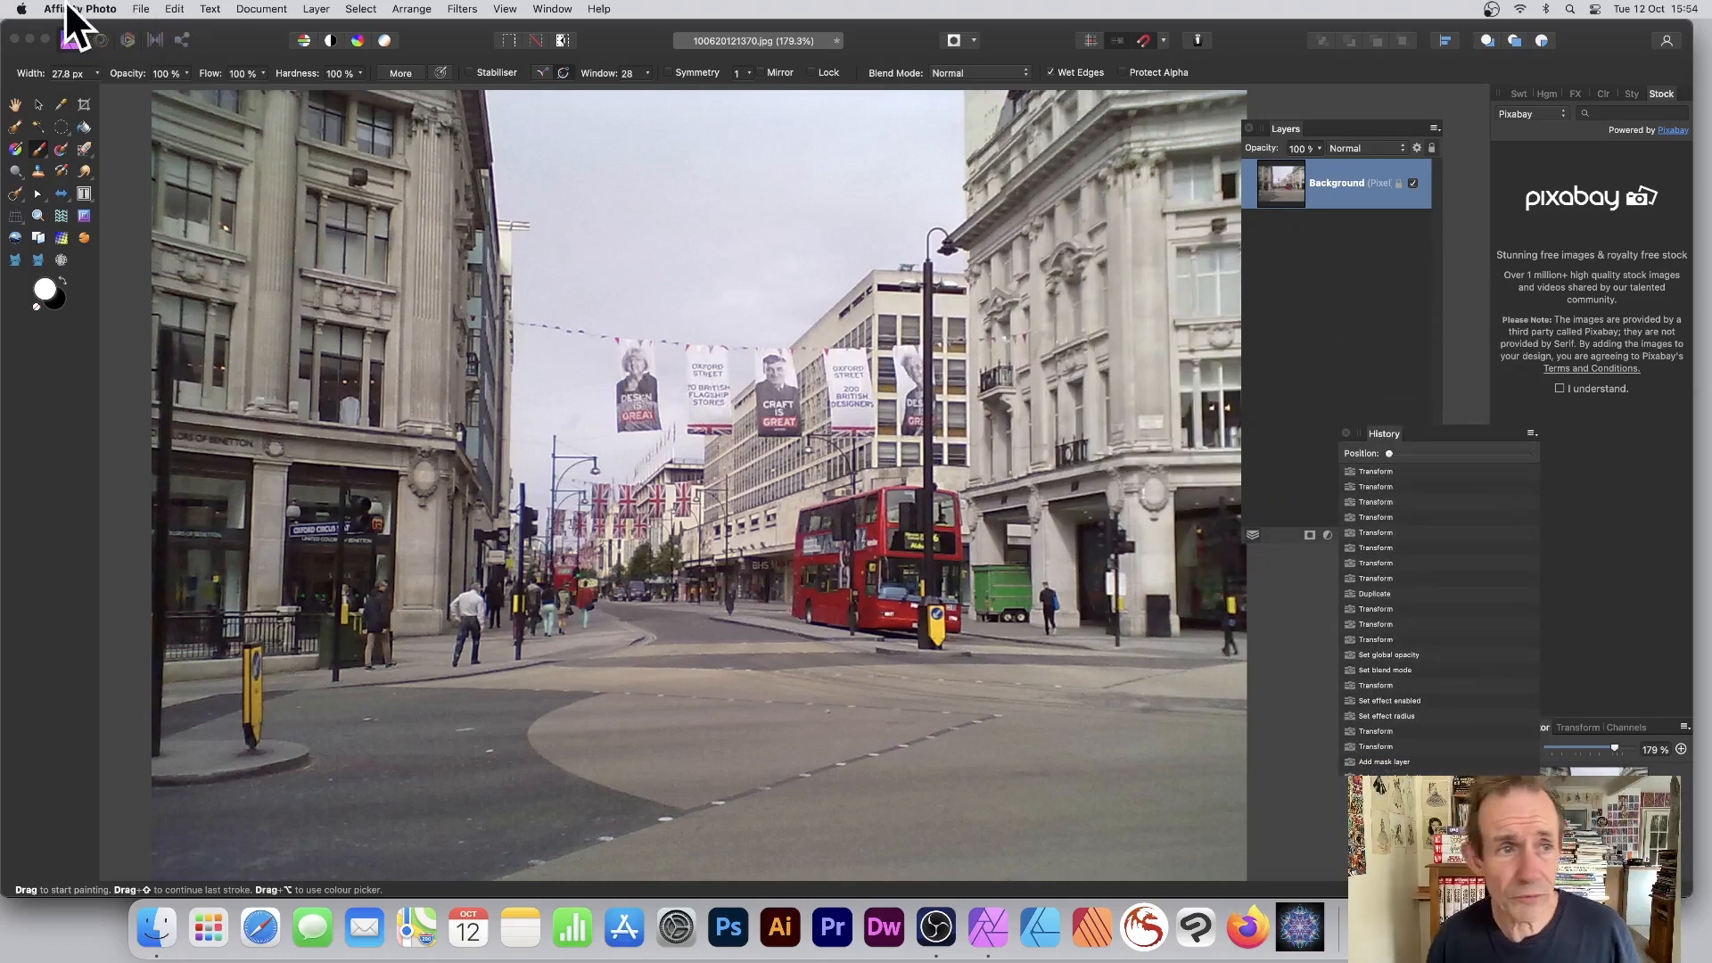
click(140, 10)
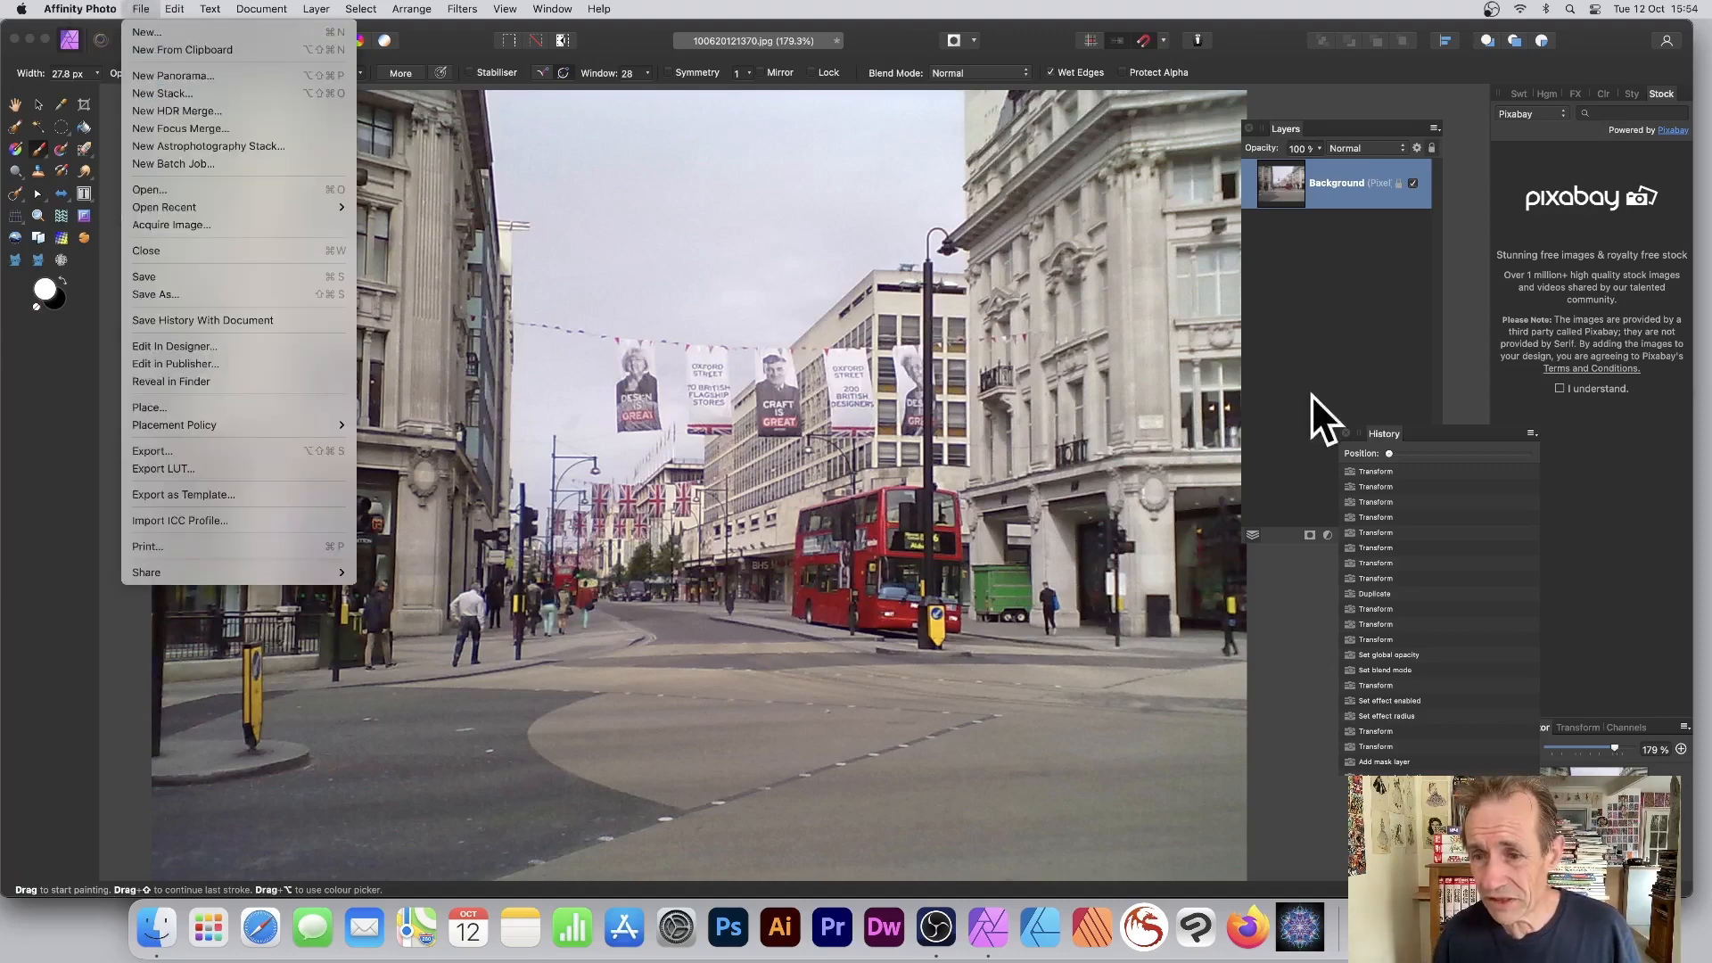
click(1393, 451)
click(1394, 453)
drag(1484, 448, 1479, 449)
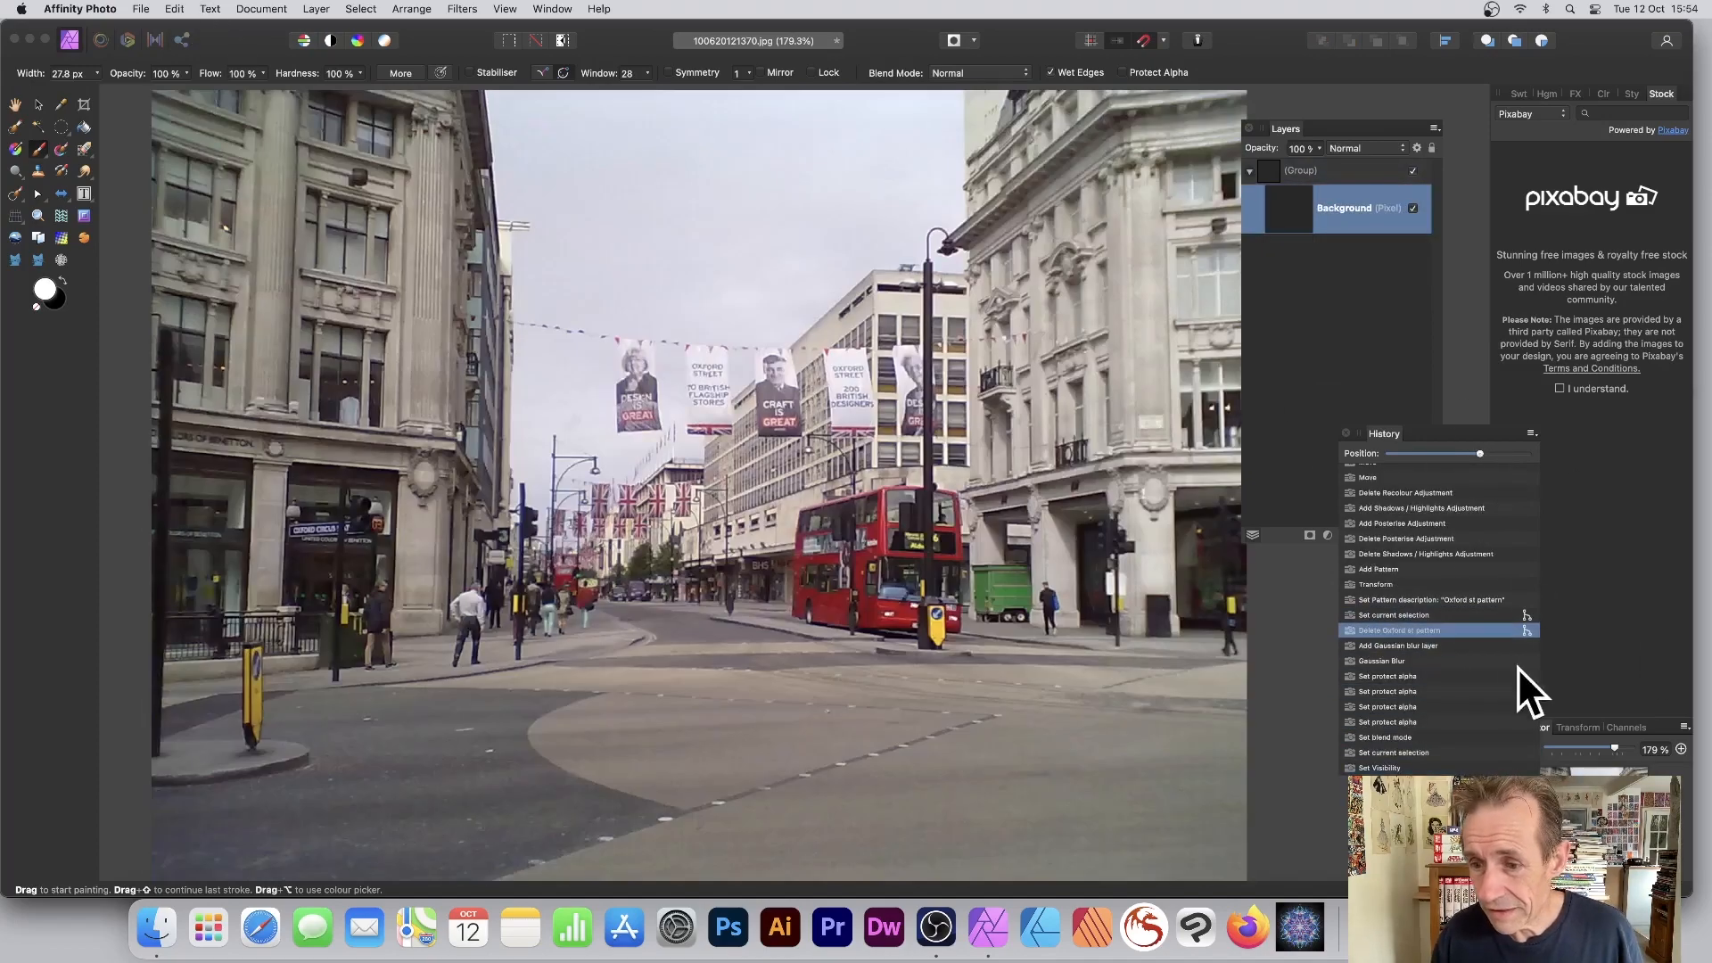
click(1373, 599)
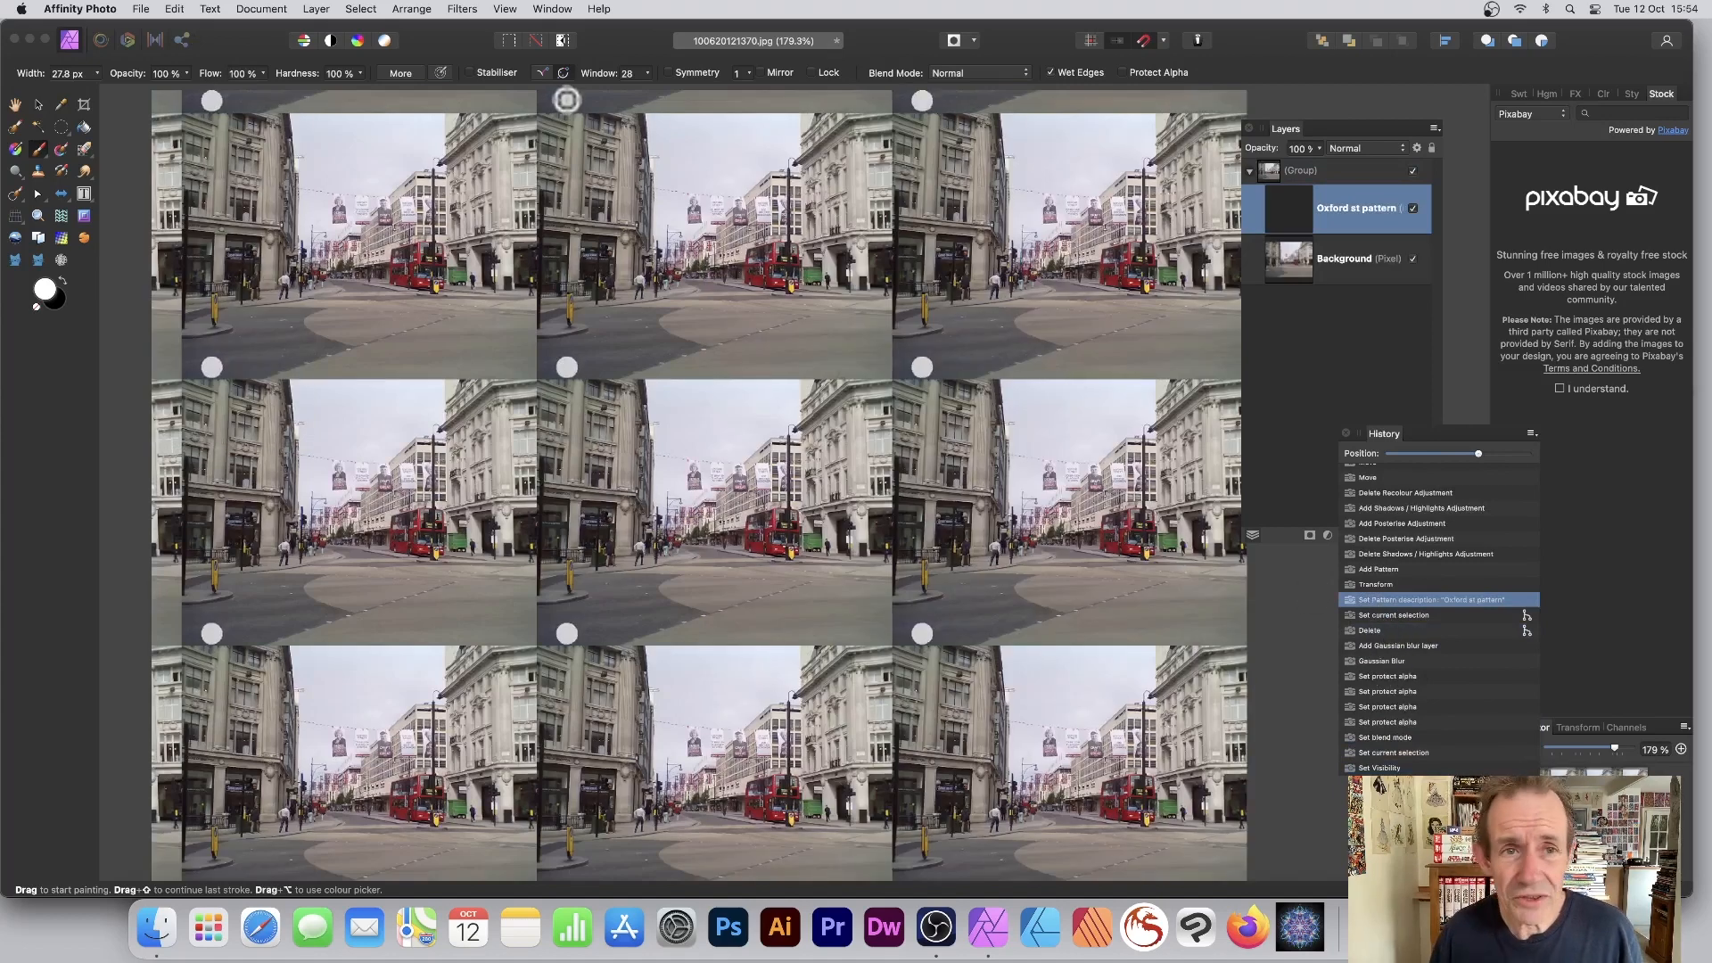
Step: Switch to the Move tool and enable Save History With Document, accepting that others can see the editing history
click(38, 104)
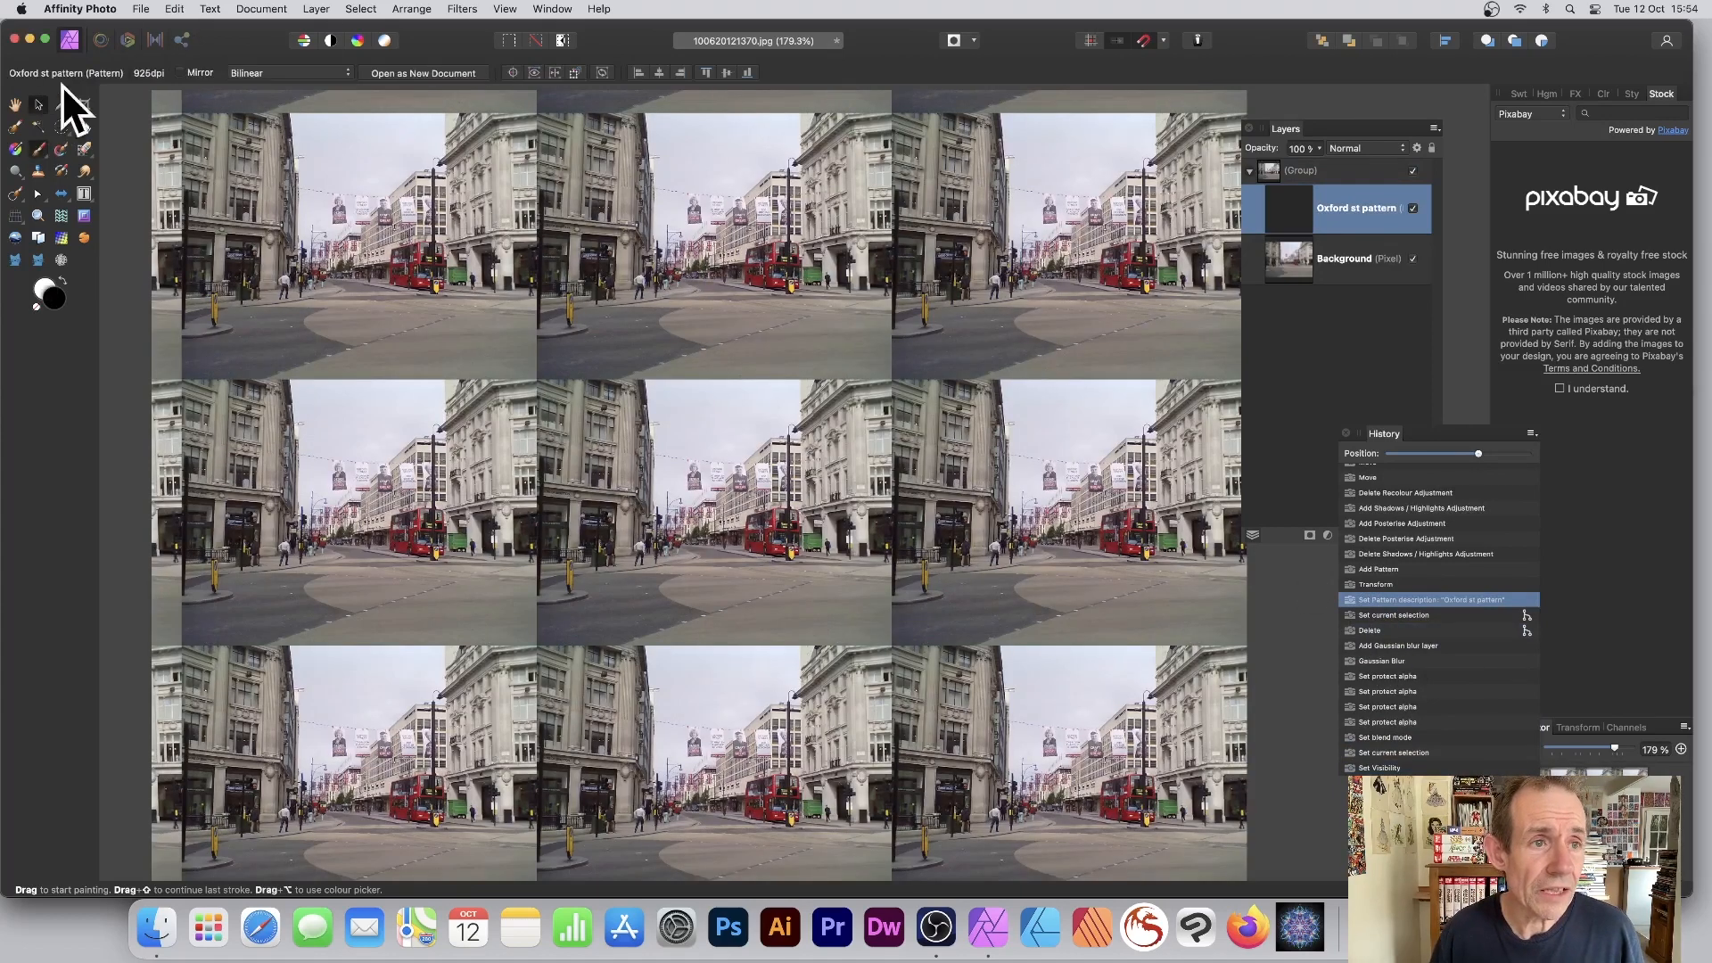
click(140, 8)
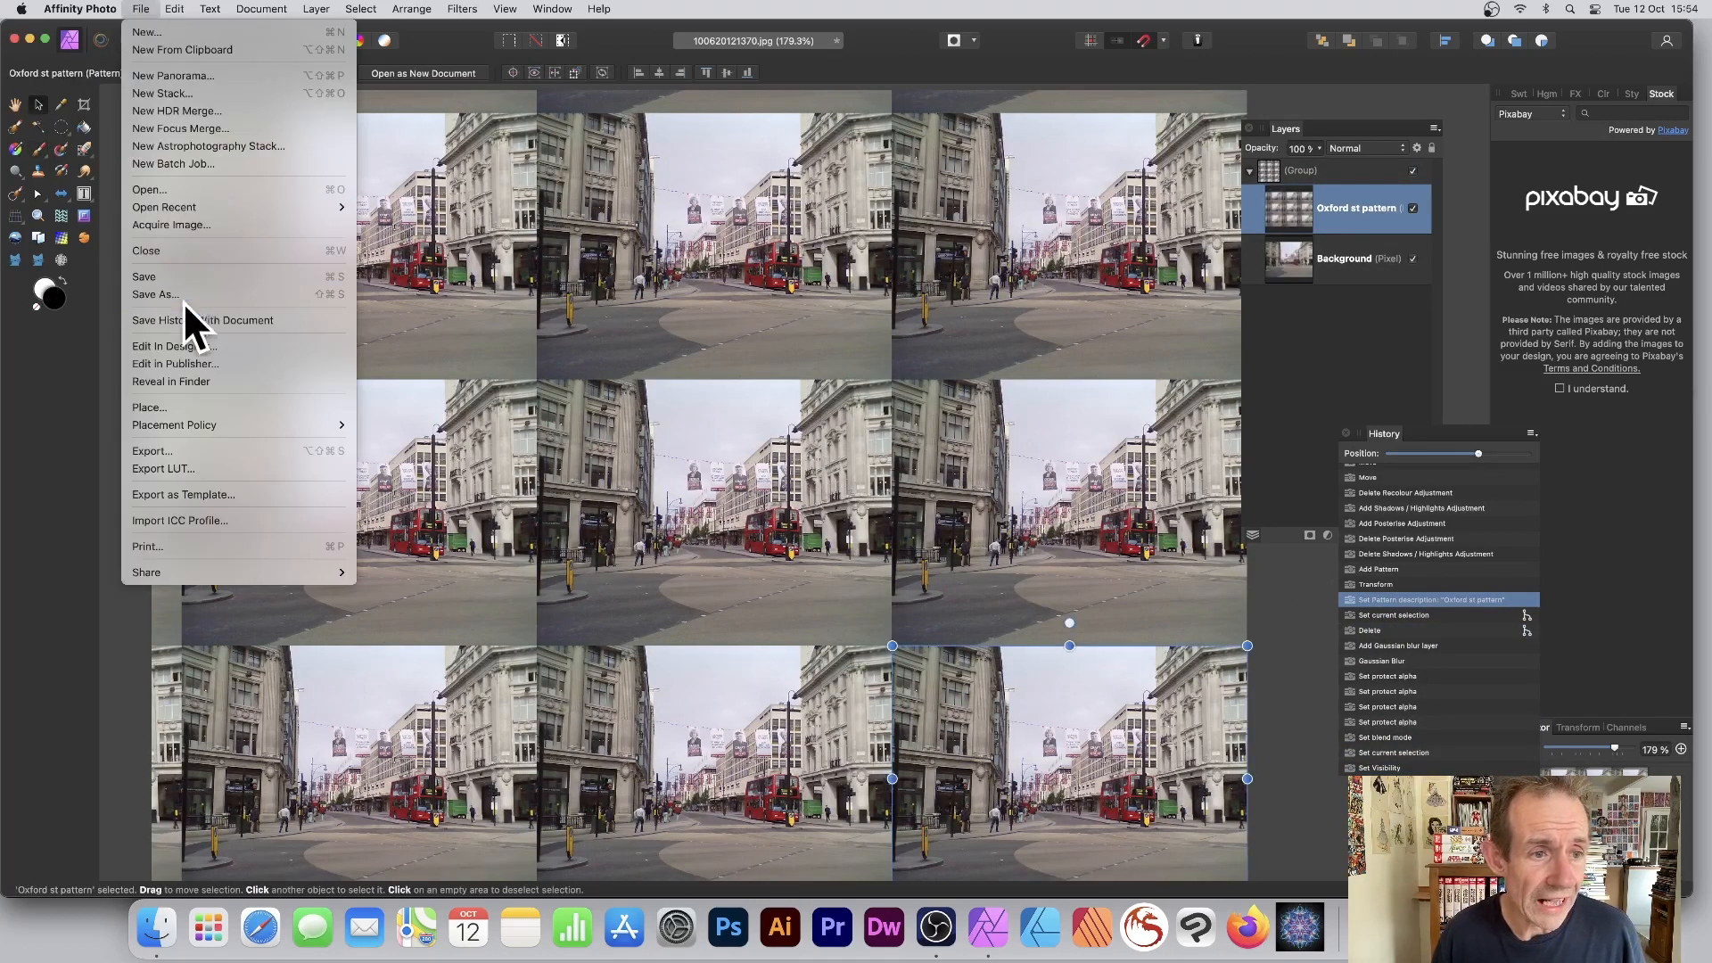
click(205, 321)
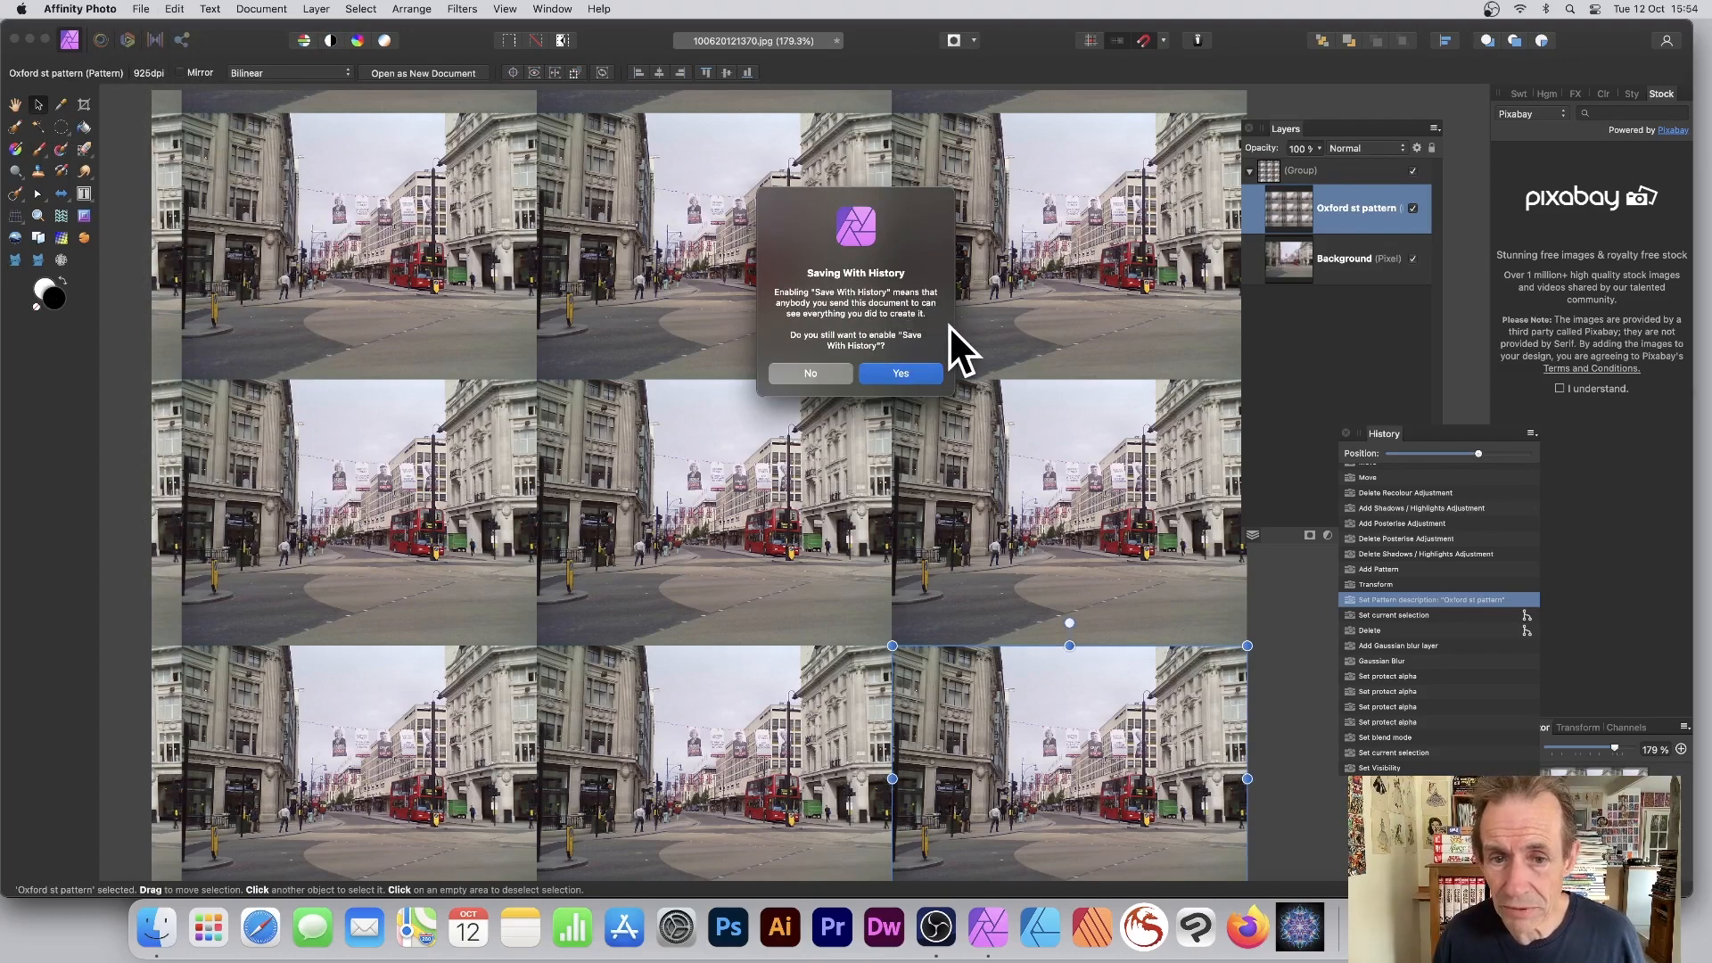
click(900, 374)
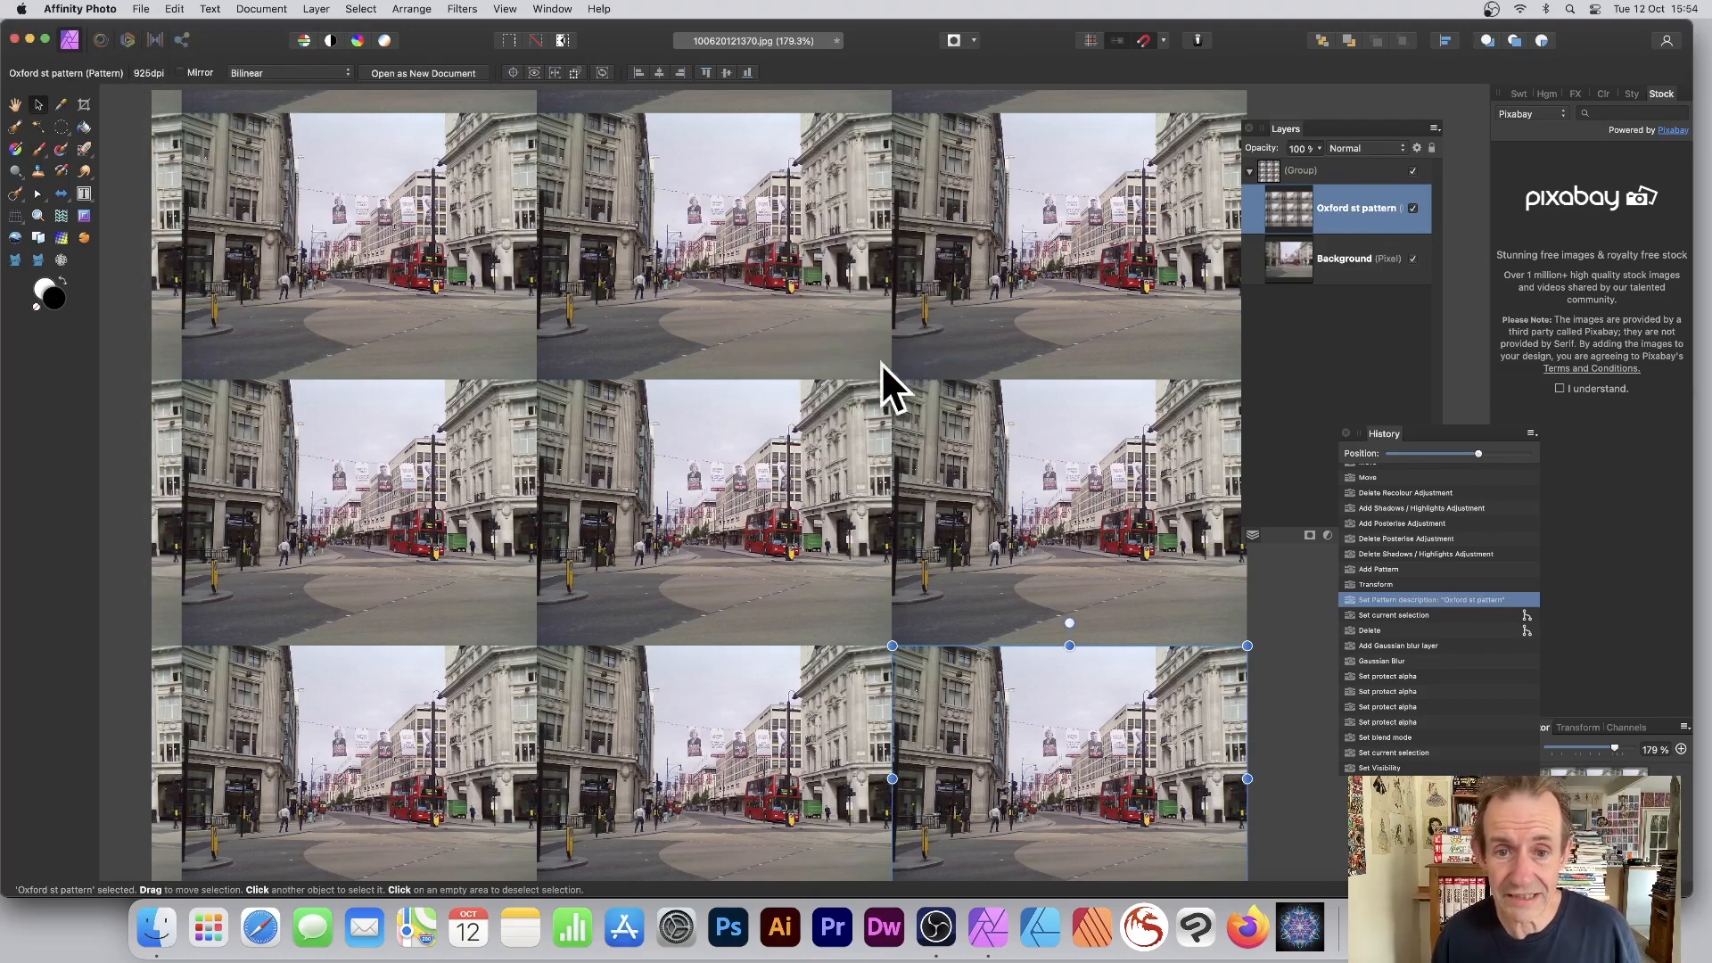
click(141, 8)
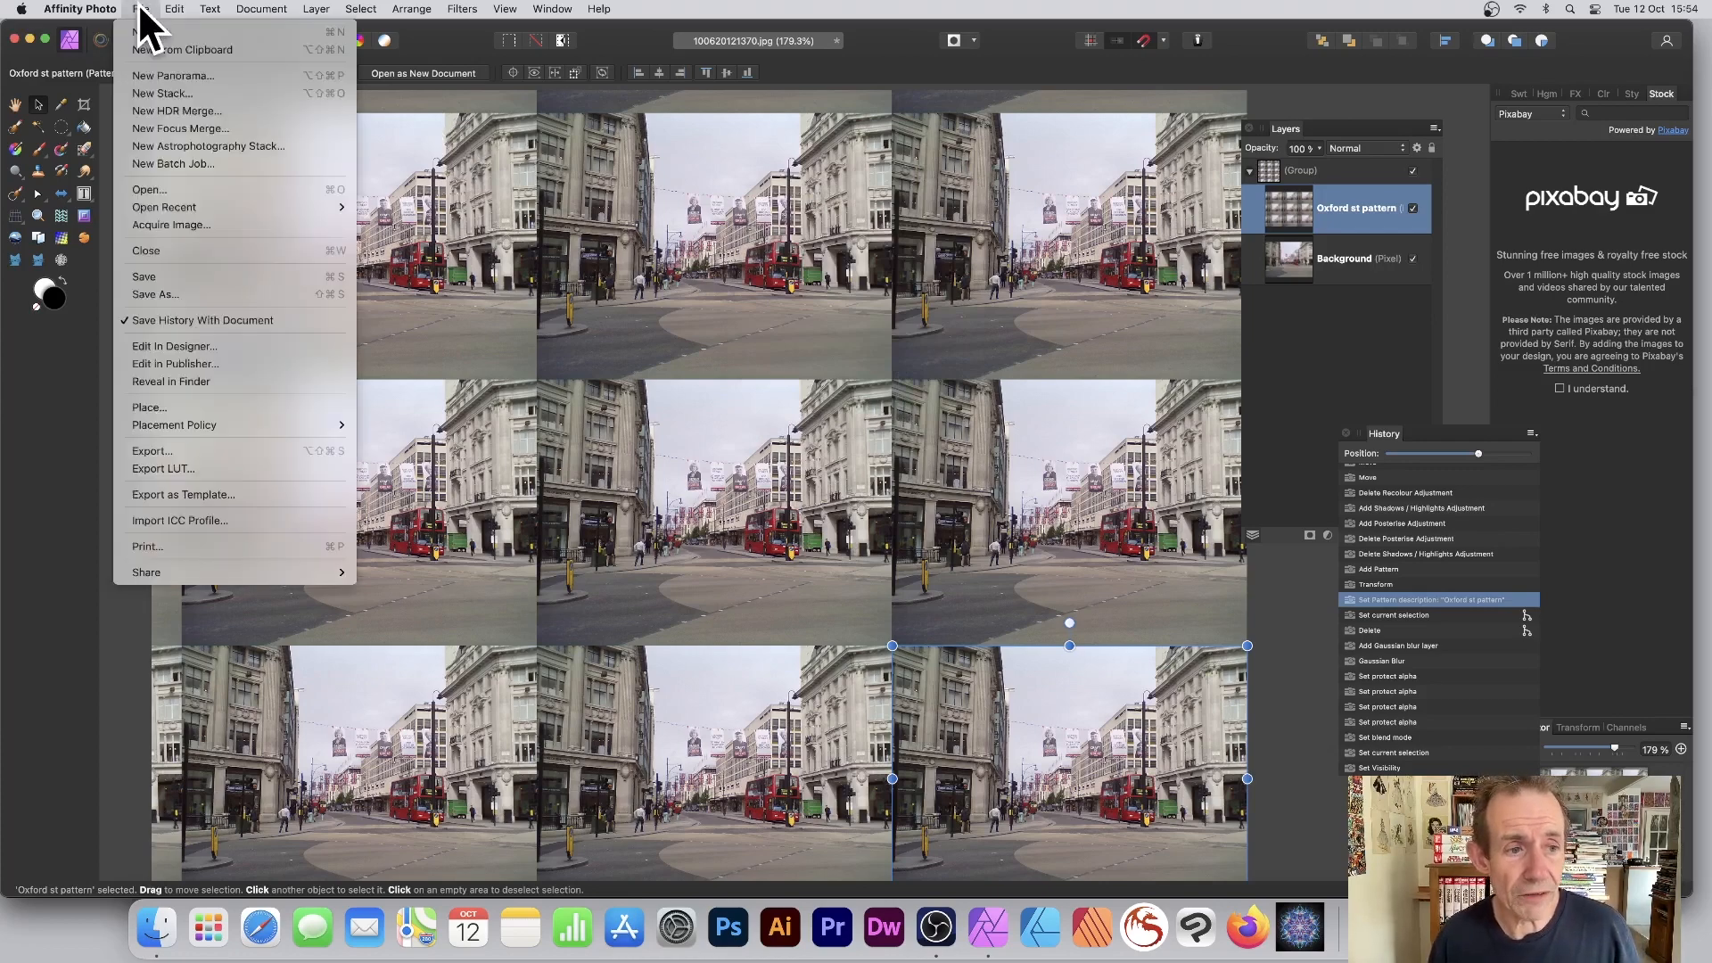
click(189, 296)
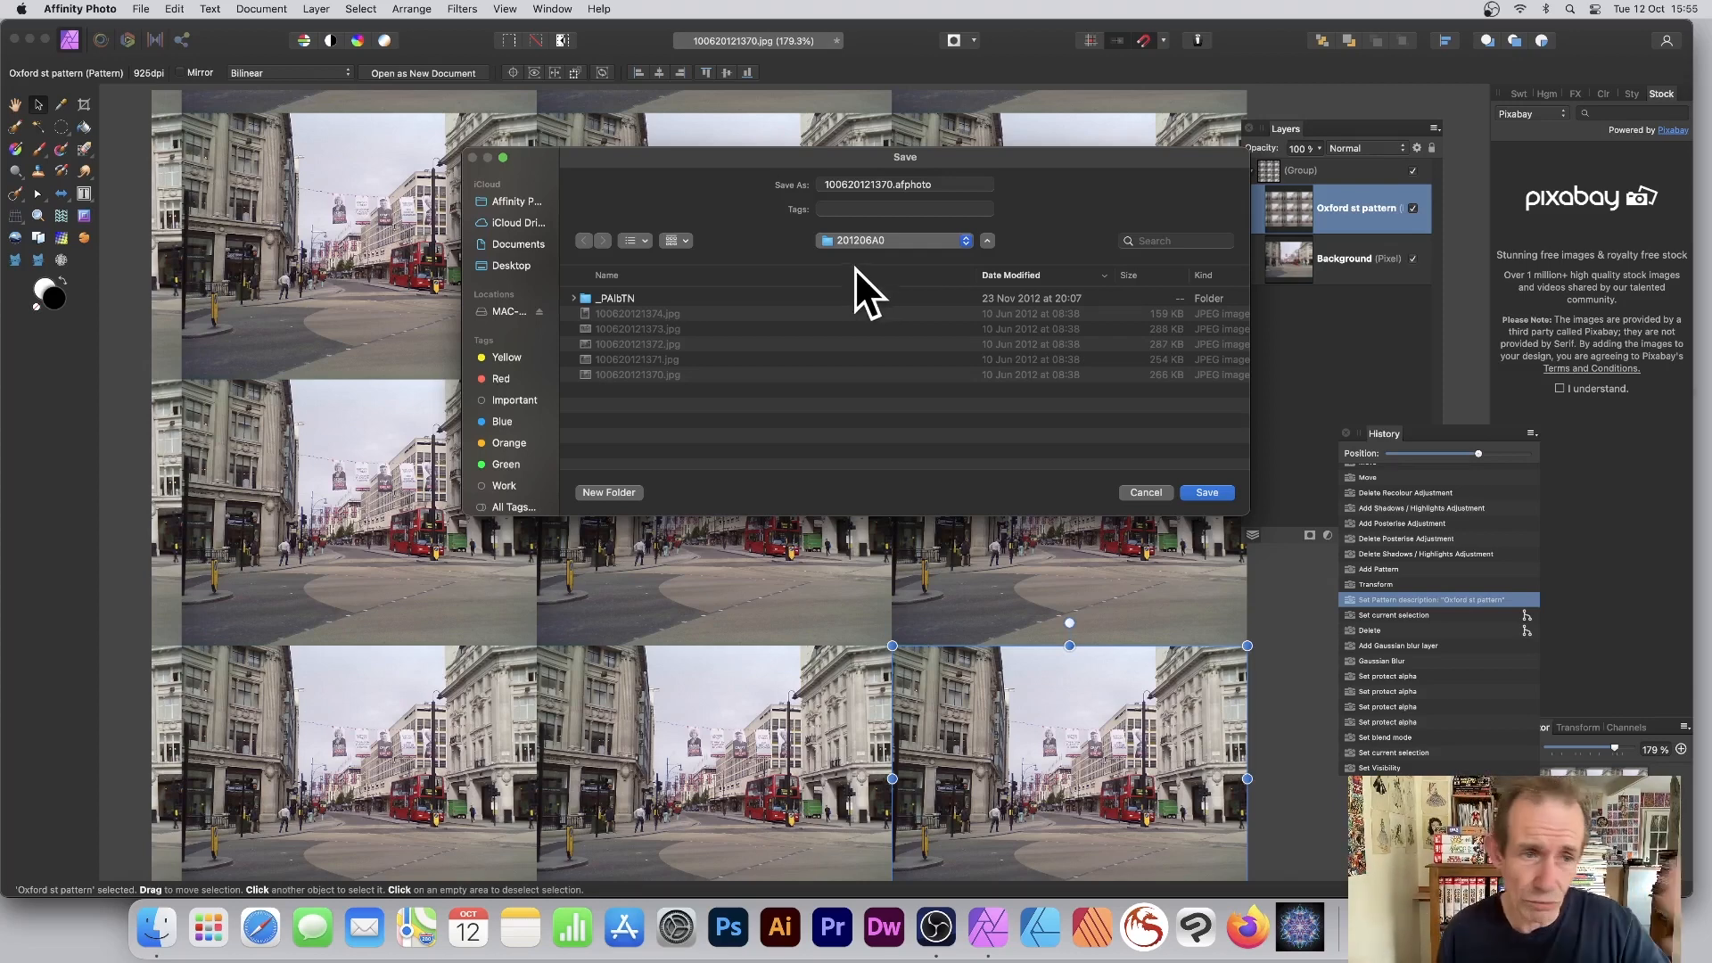
click(1162, 493)
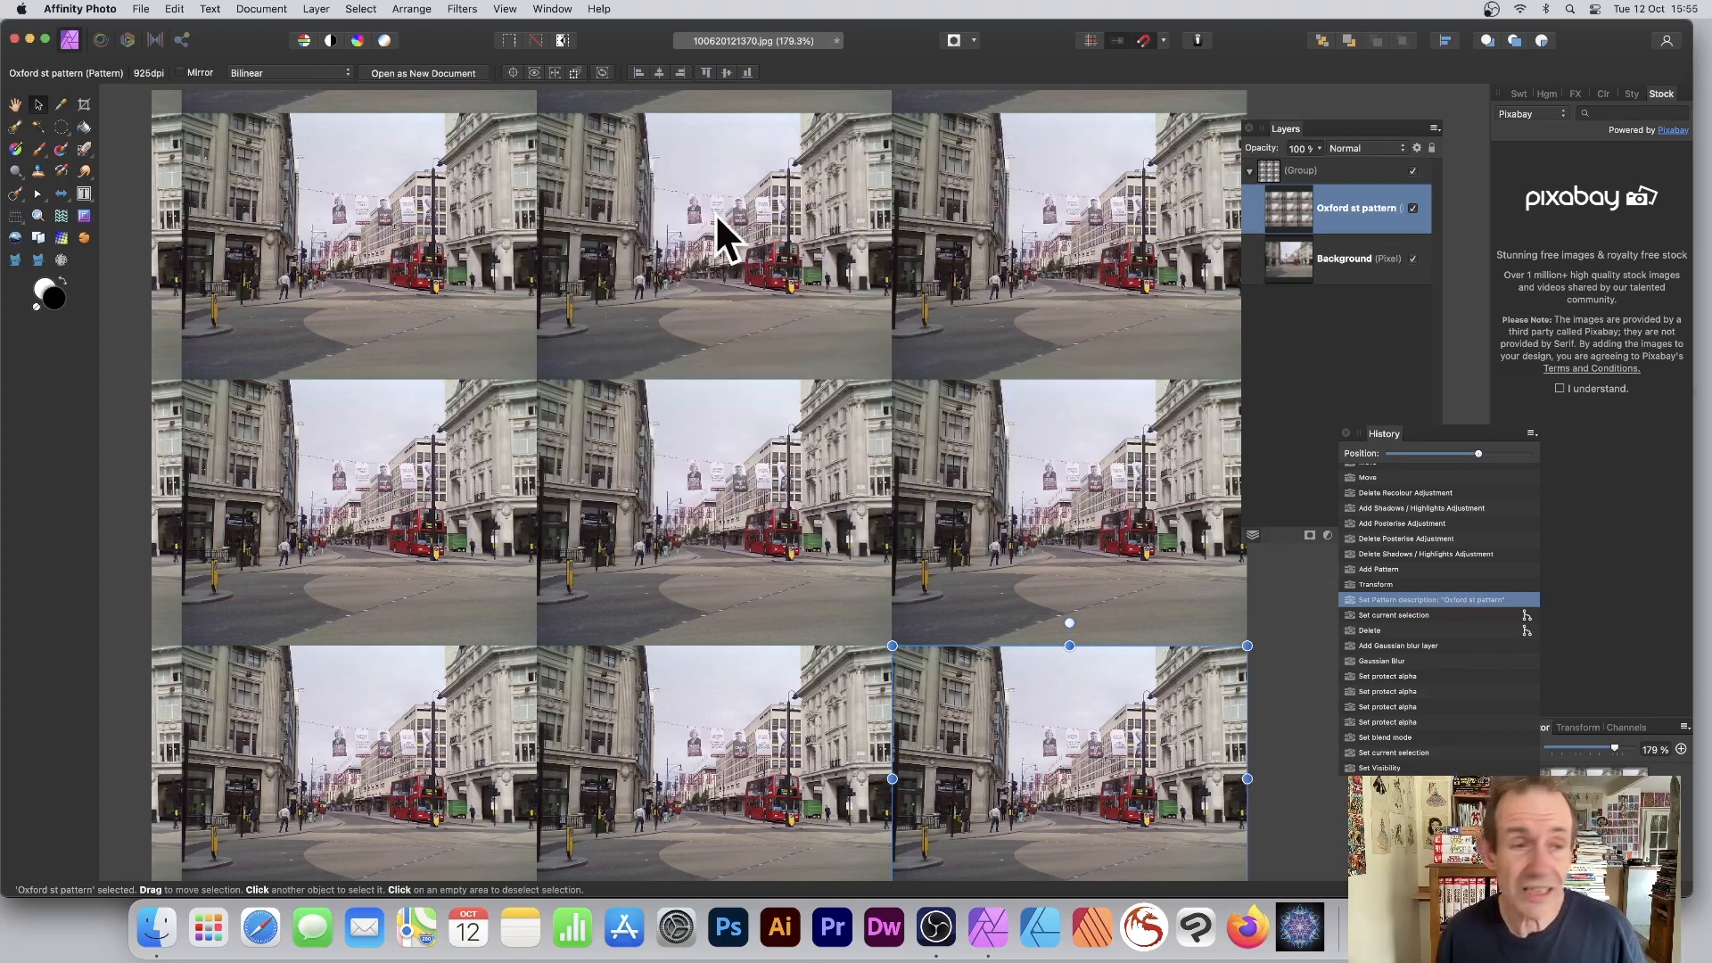
Step: Turn off Save History With Document, and check the file name in the Save As dialog without saving
click(140, 9)
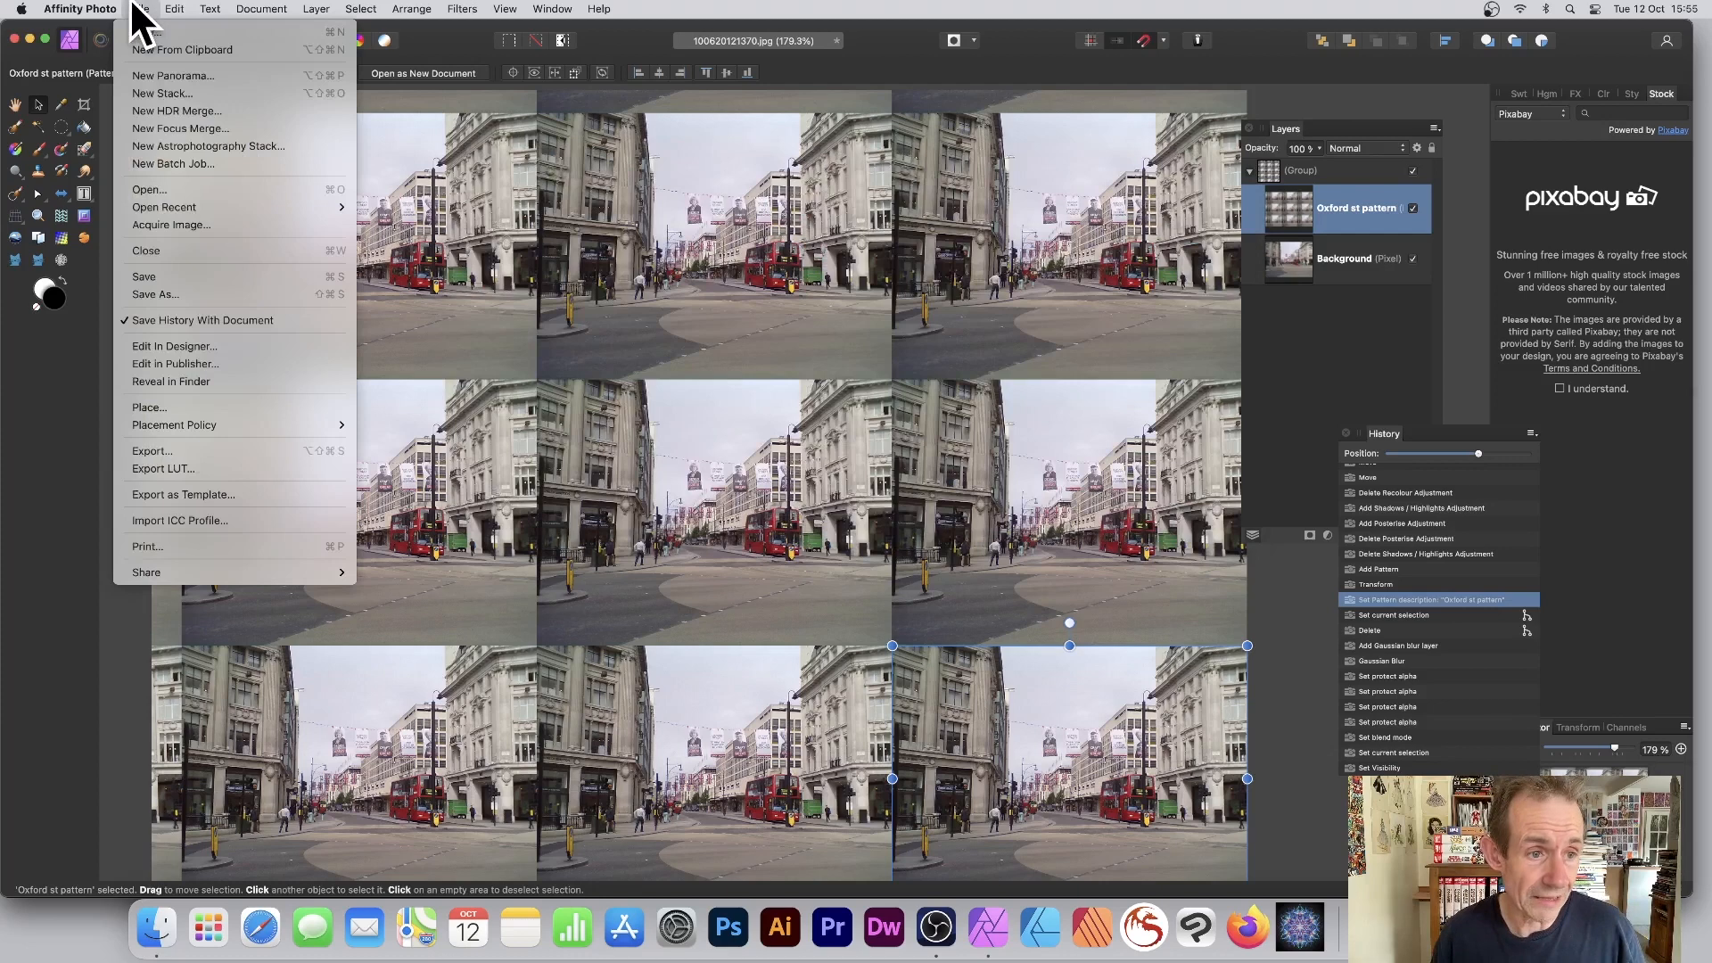
click(163, 319)
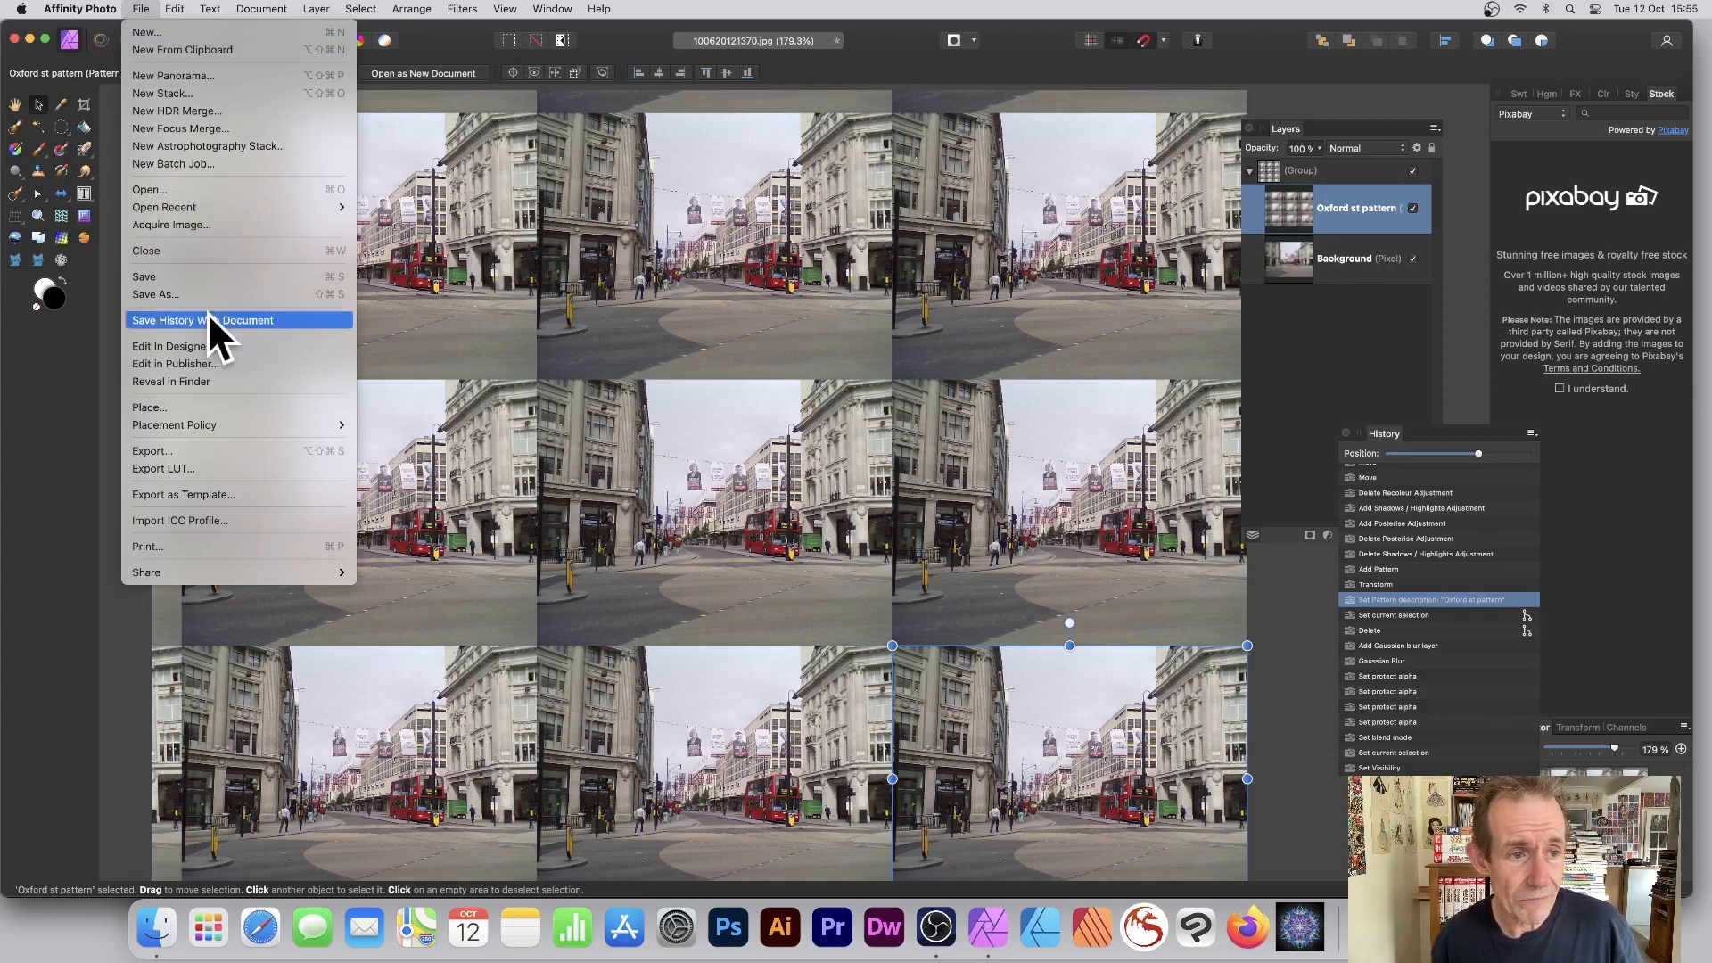
click(186, 295)
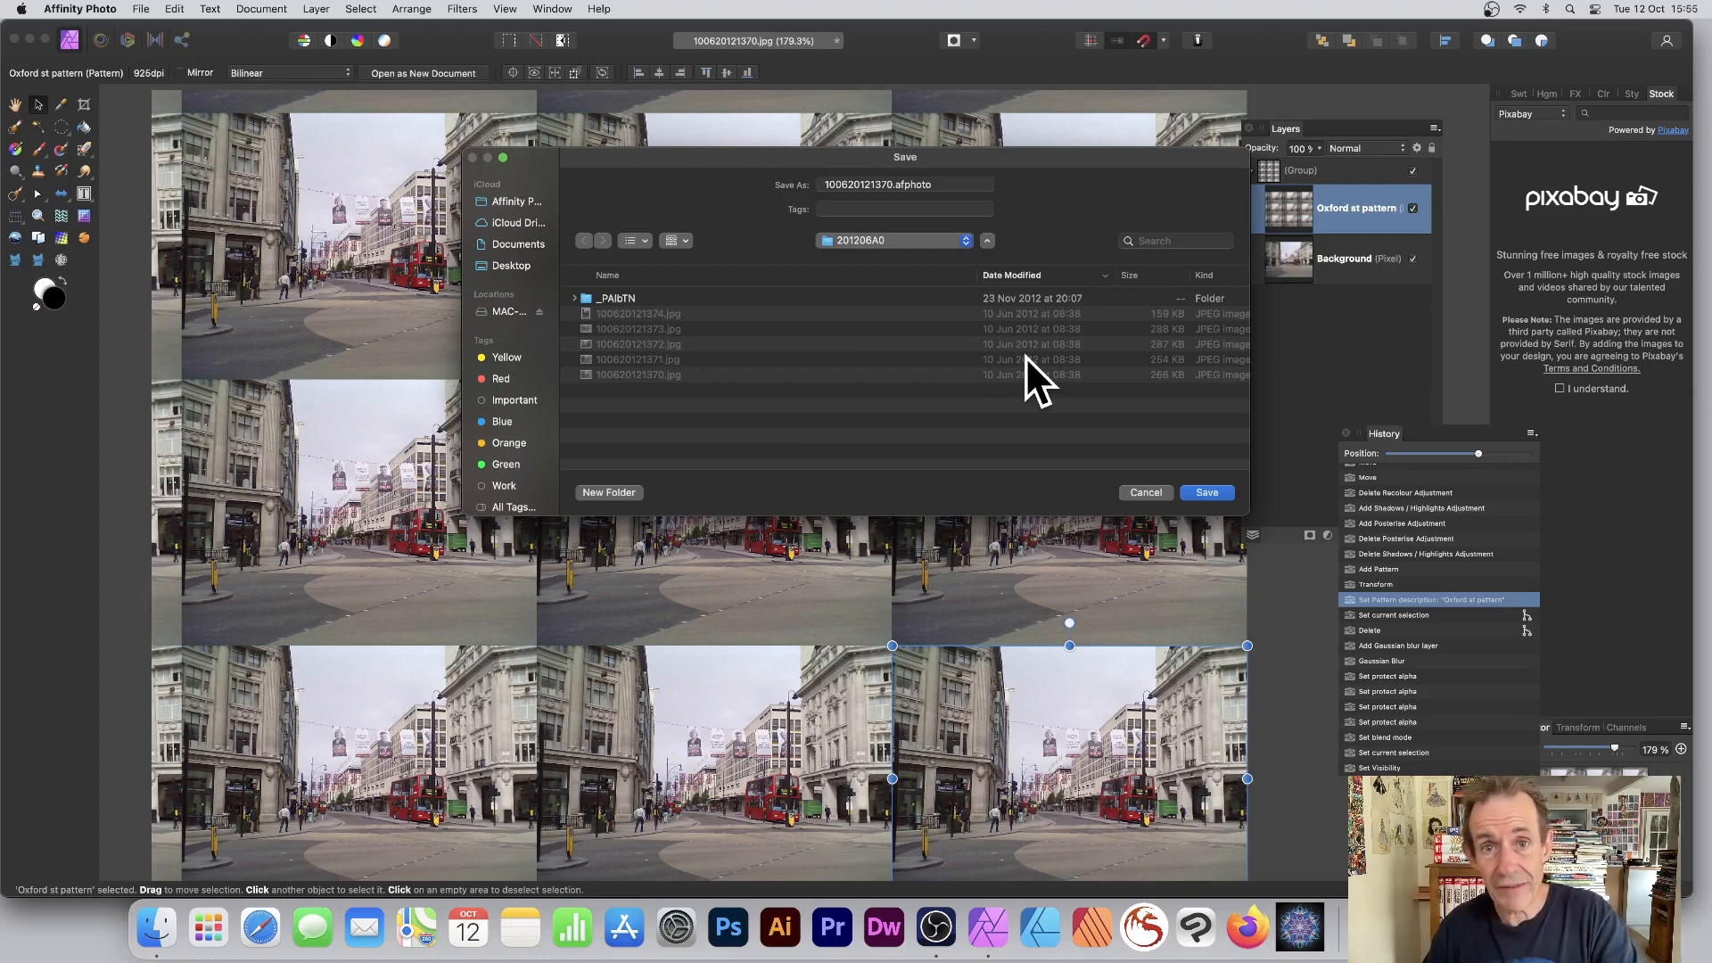
click(962, 187)
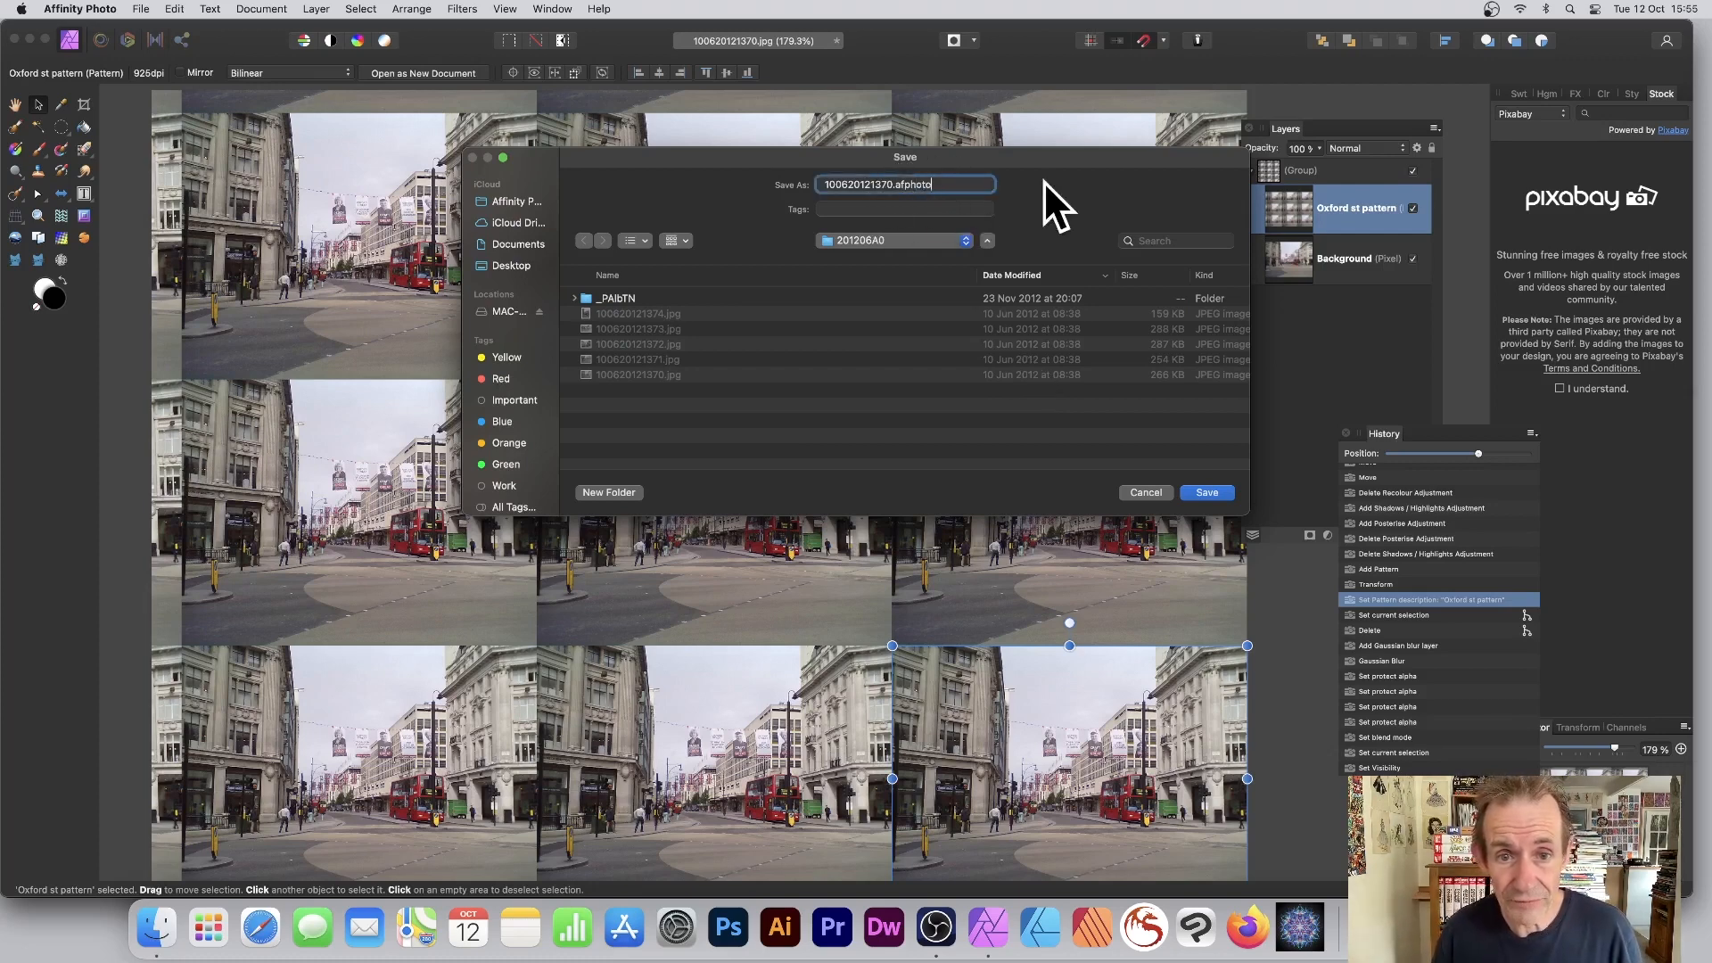
click(1145, 491)
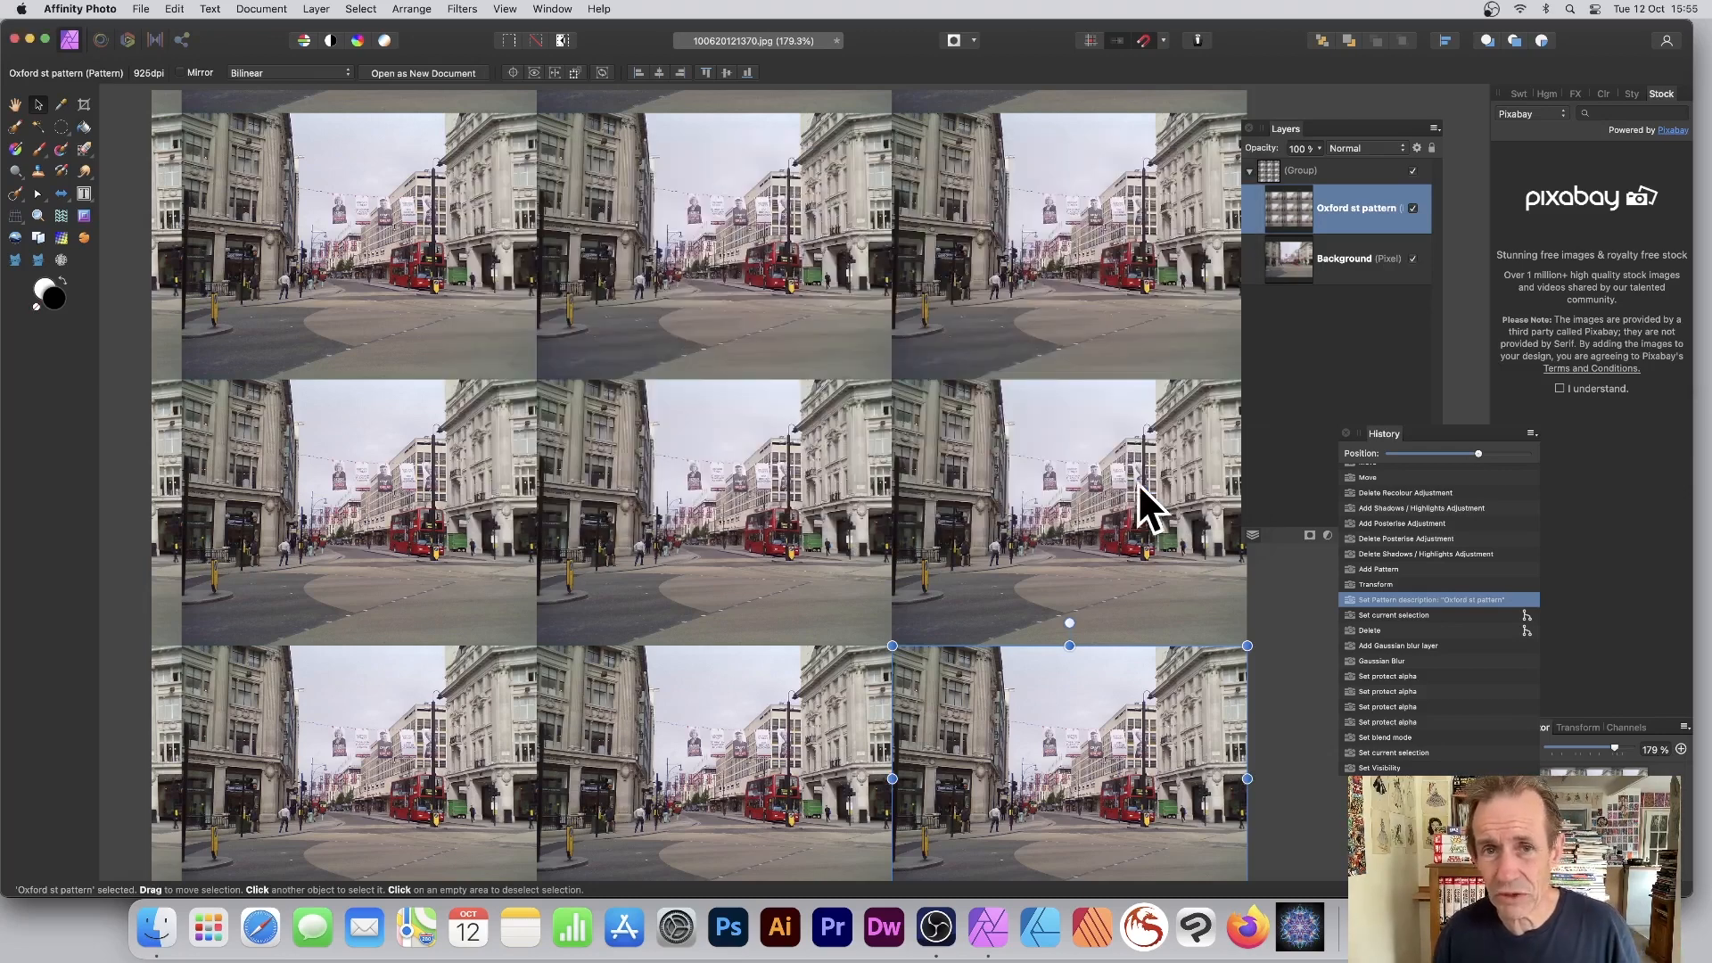
Step: Examine the Export settings for the available file formats: JPEG, GIF, PNG, TIFF, PSD, PDF, SVG, EPS, EXR and HDR
click(143, 9)
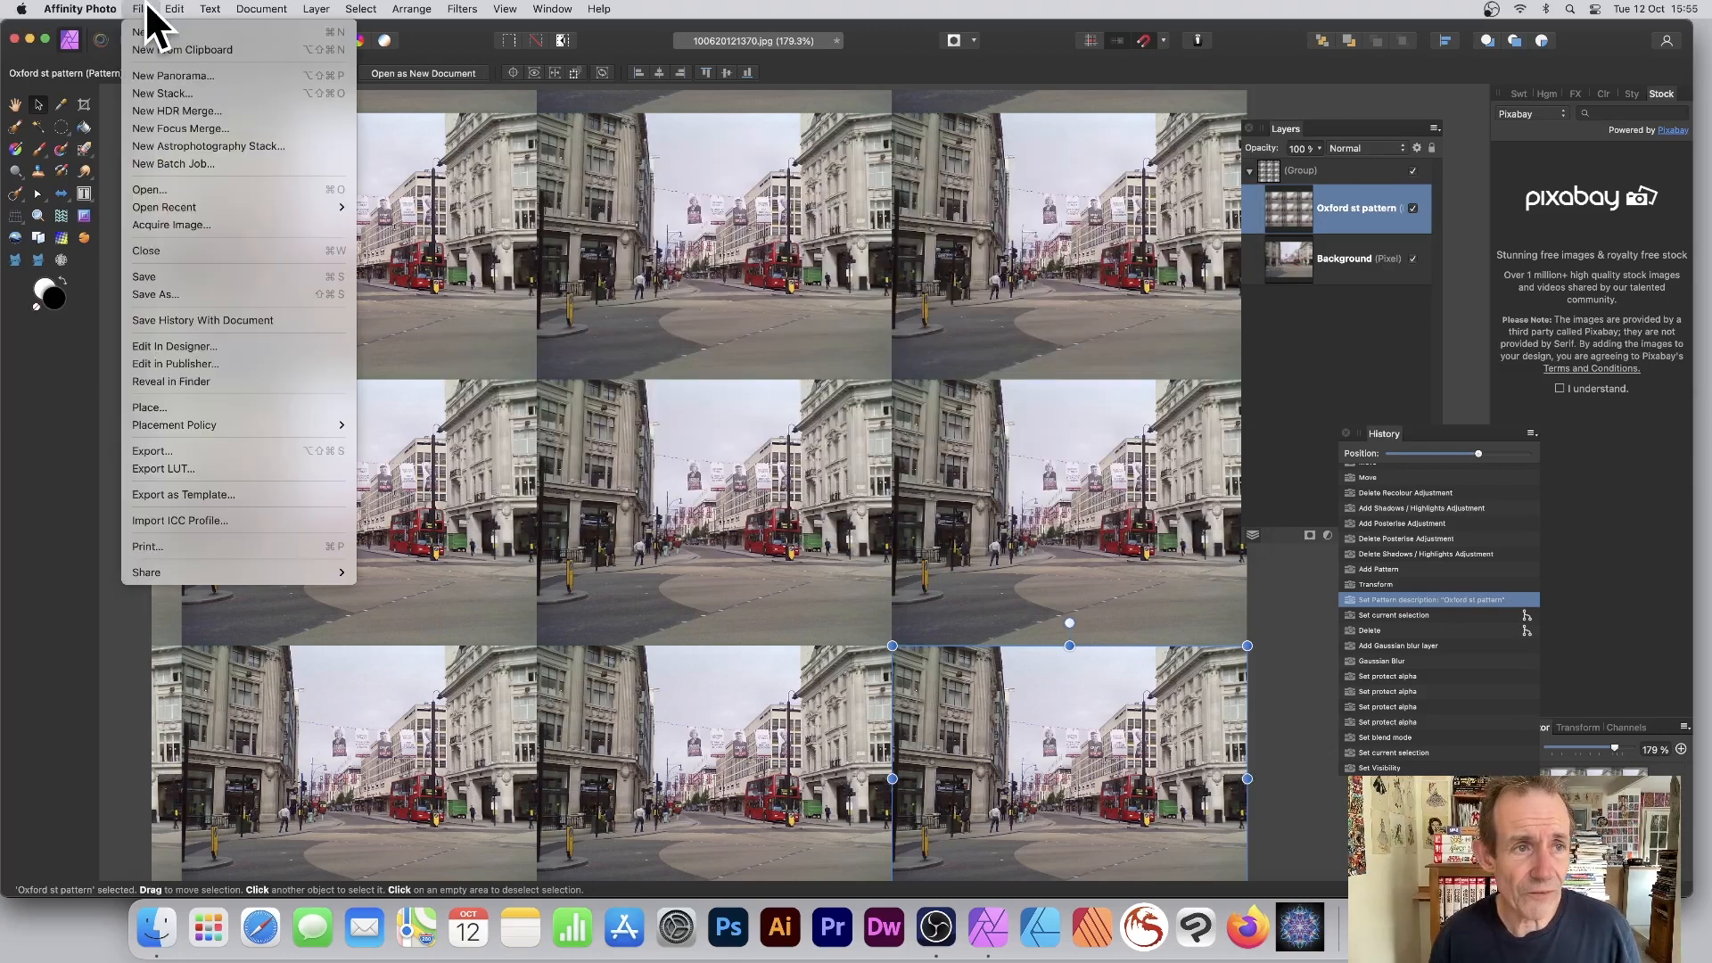
click(219, 452)
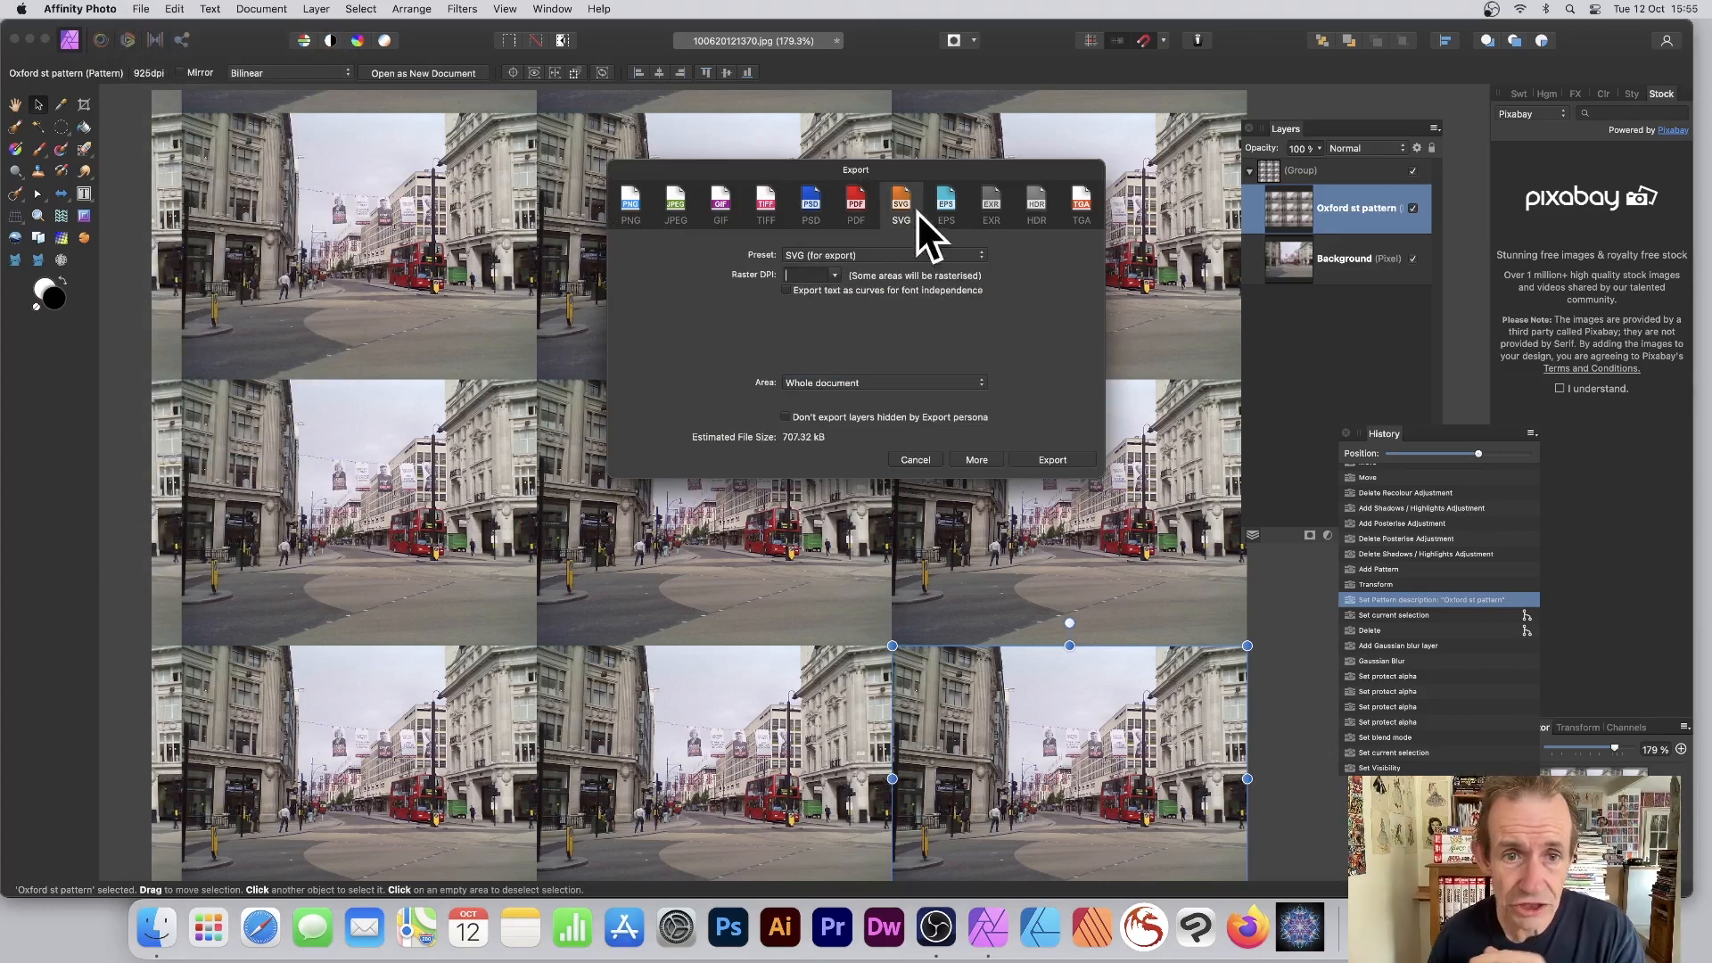
click(674, 204)
click(719, 204)
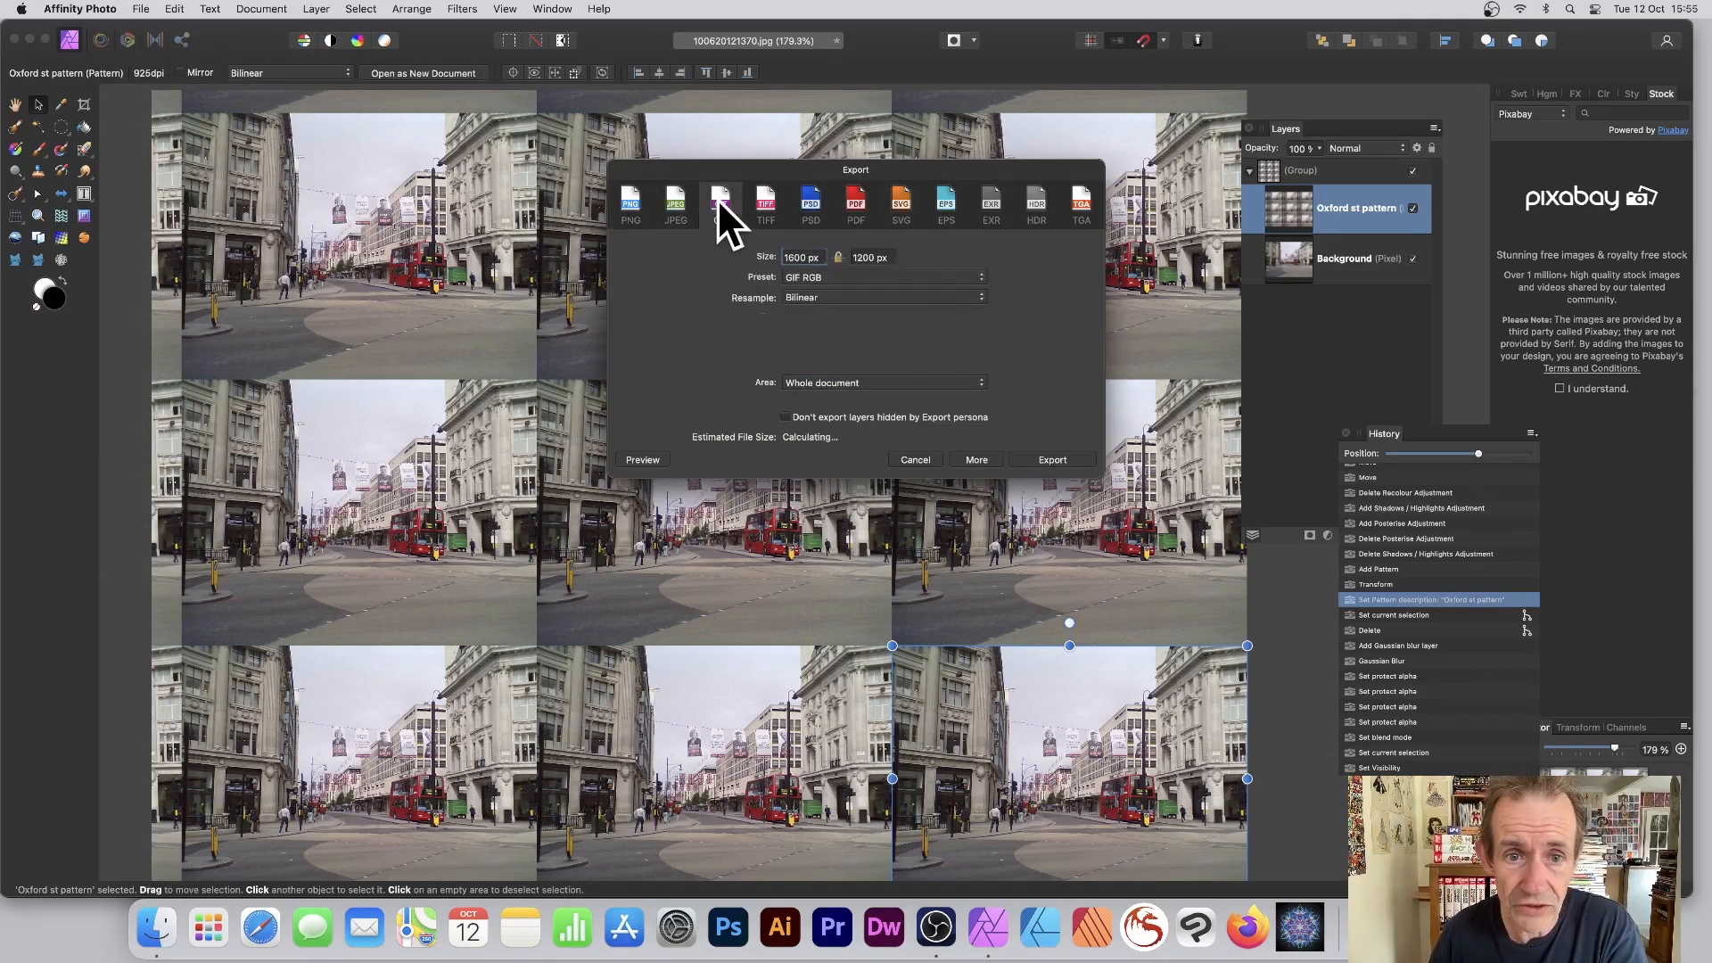
click(633, 205)
click(673, 203)
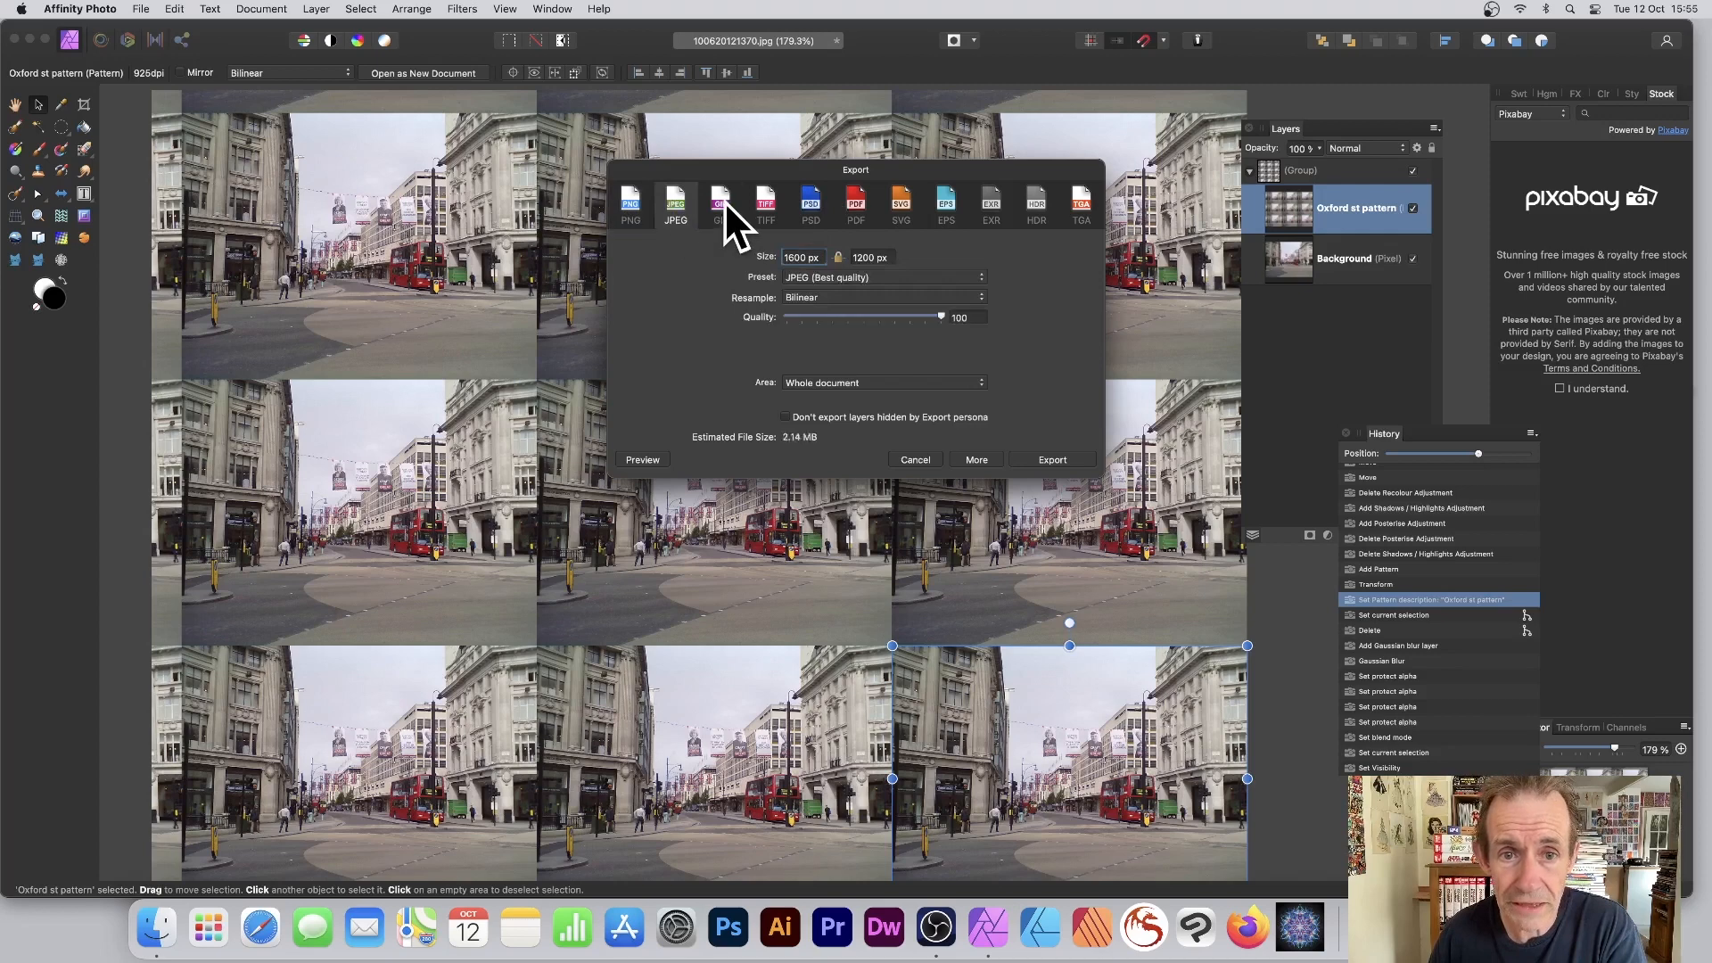
click(722, 202)
click(765, 203)
click(809, 201)
click(872, 203)
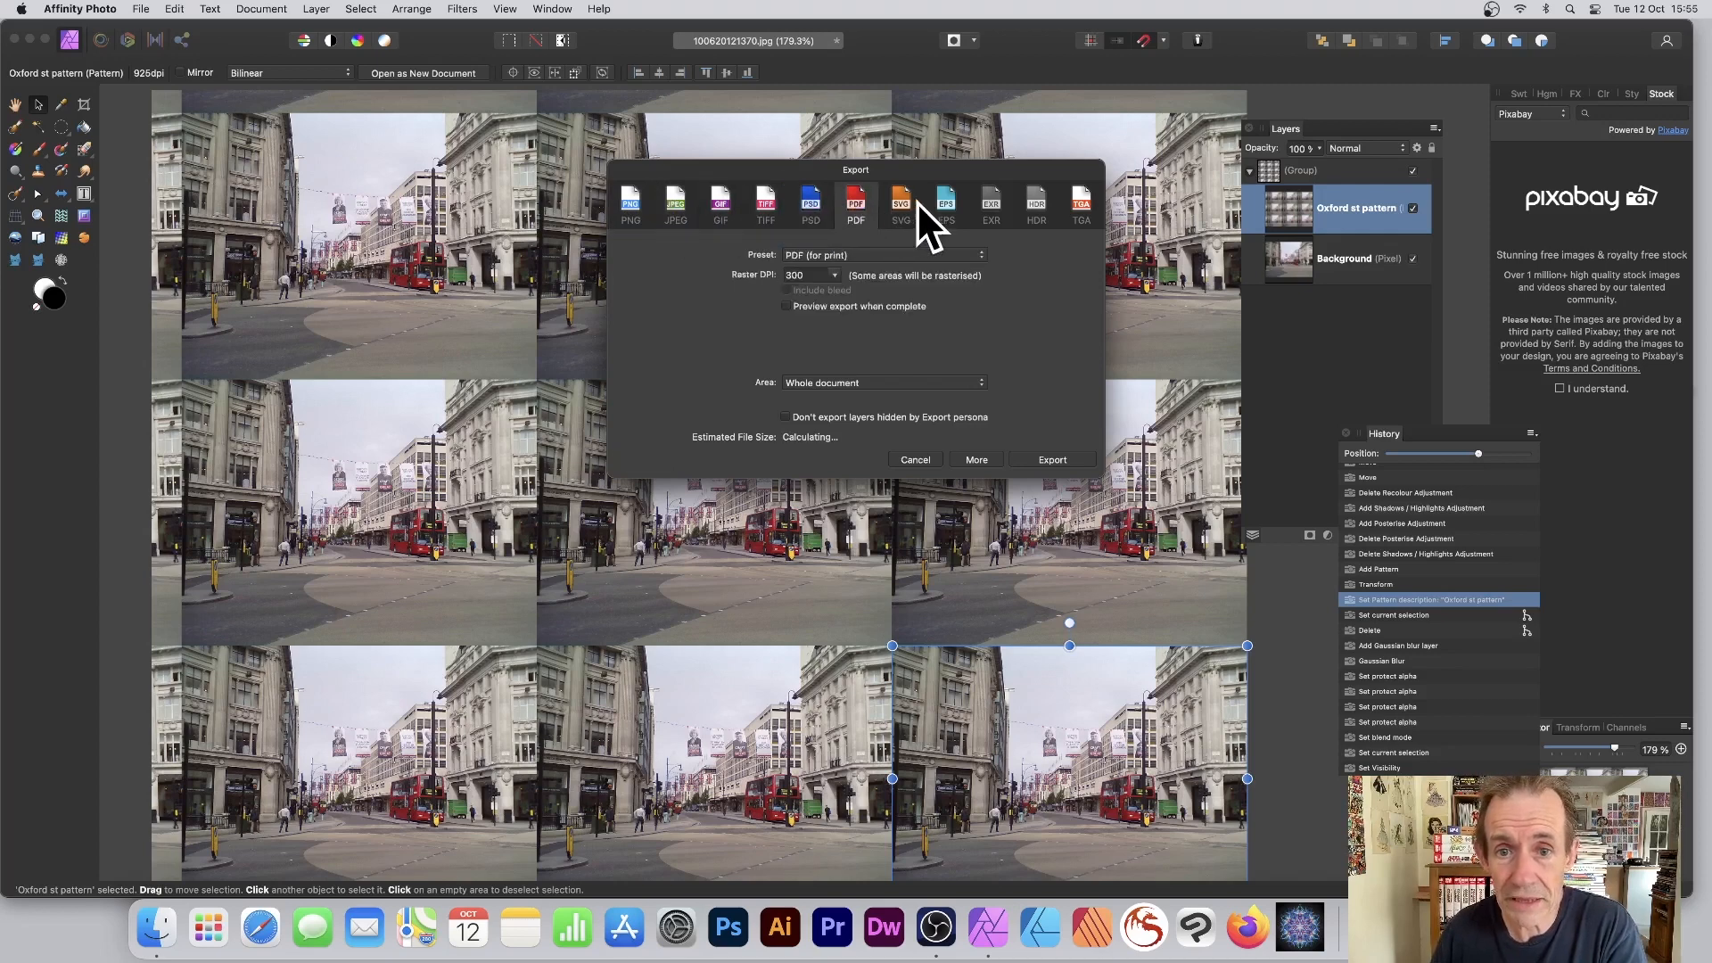
click(895, 201)
click(950, 203)
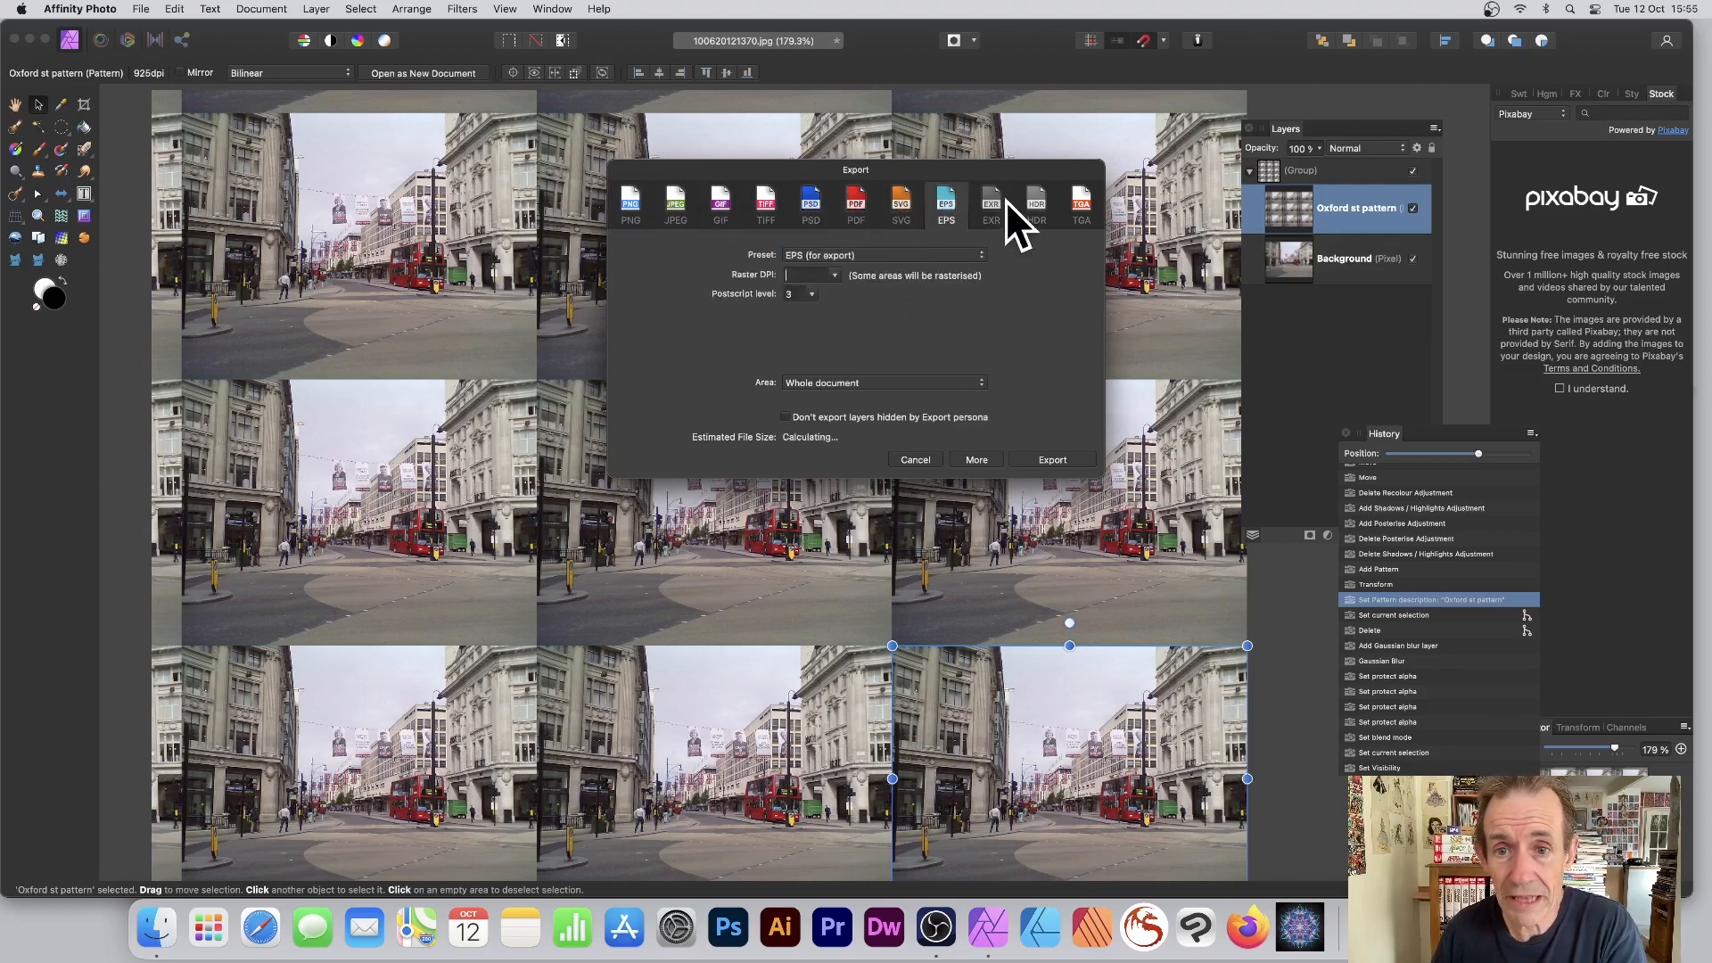
click(990, 204)
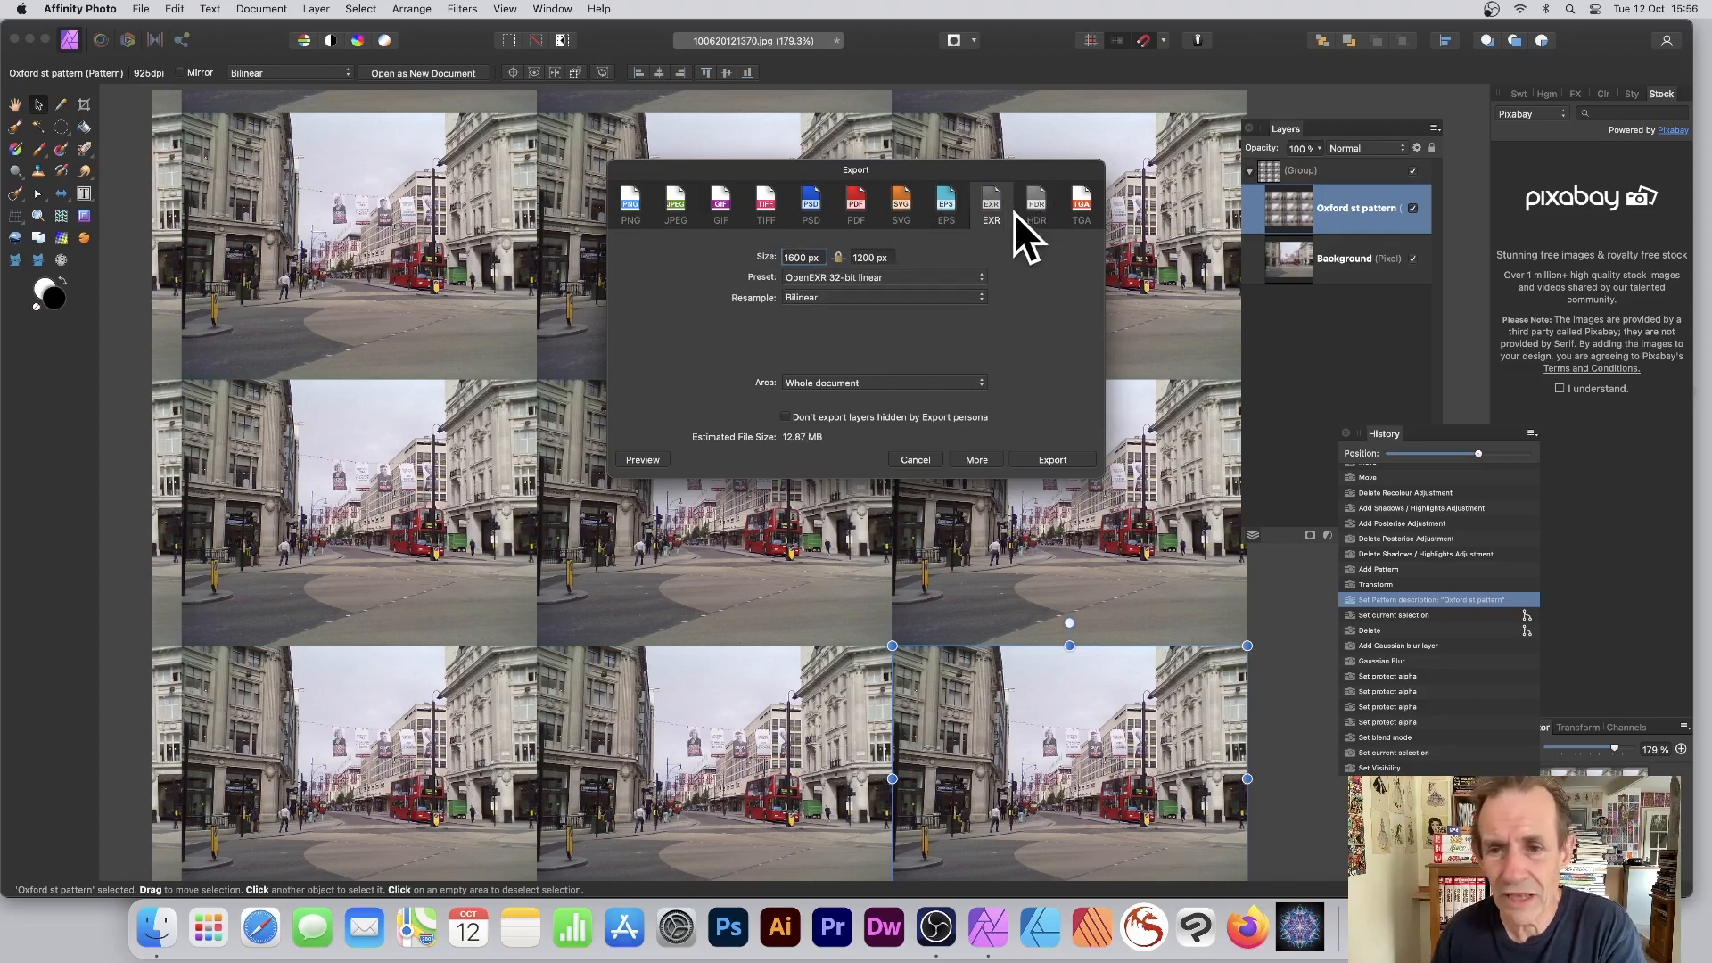
click(1030, 200)
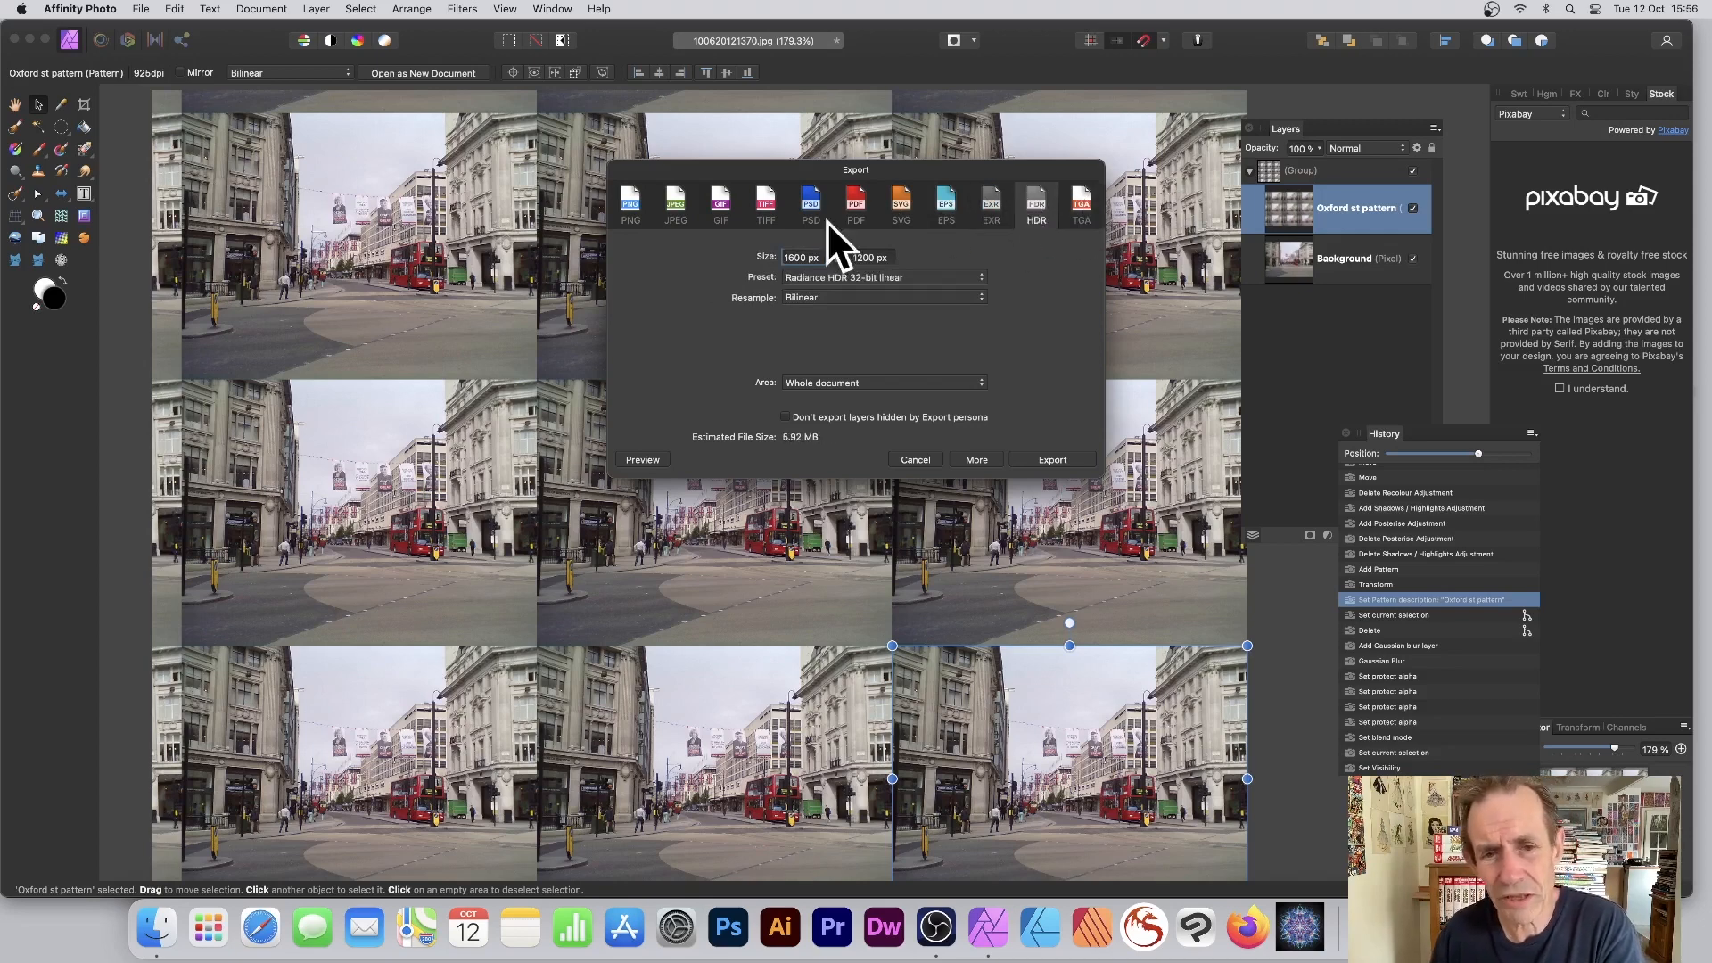
Step: Review the JPEG export's quality presets, area choices and additional options, and leave the export without creating a file
click(678, 203)
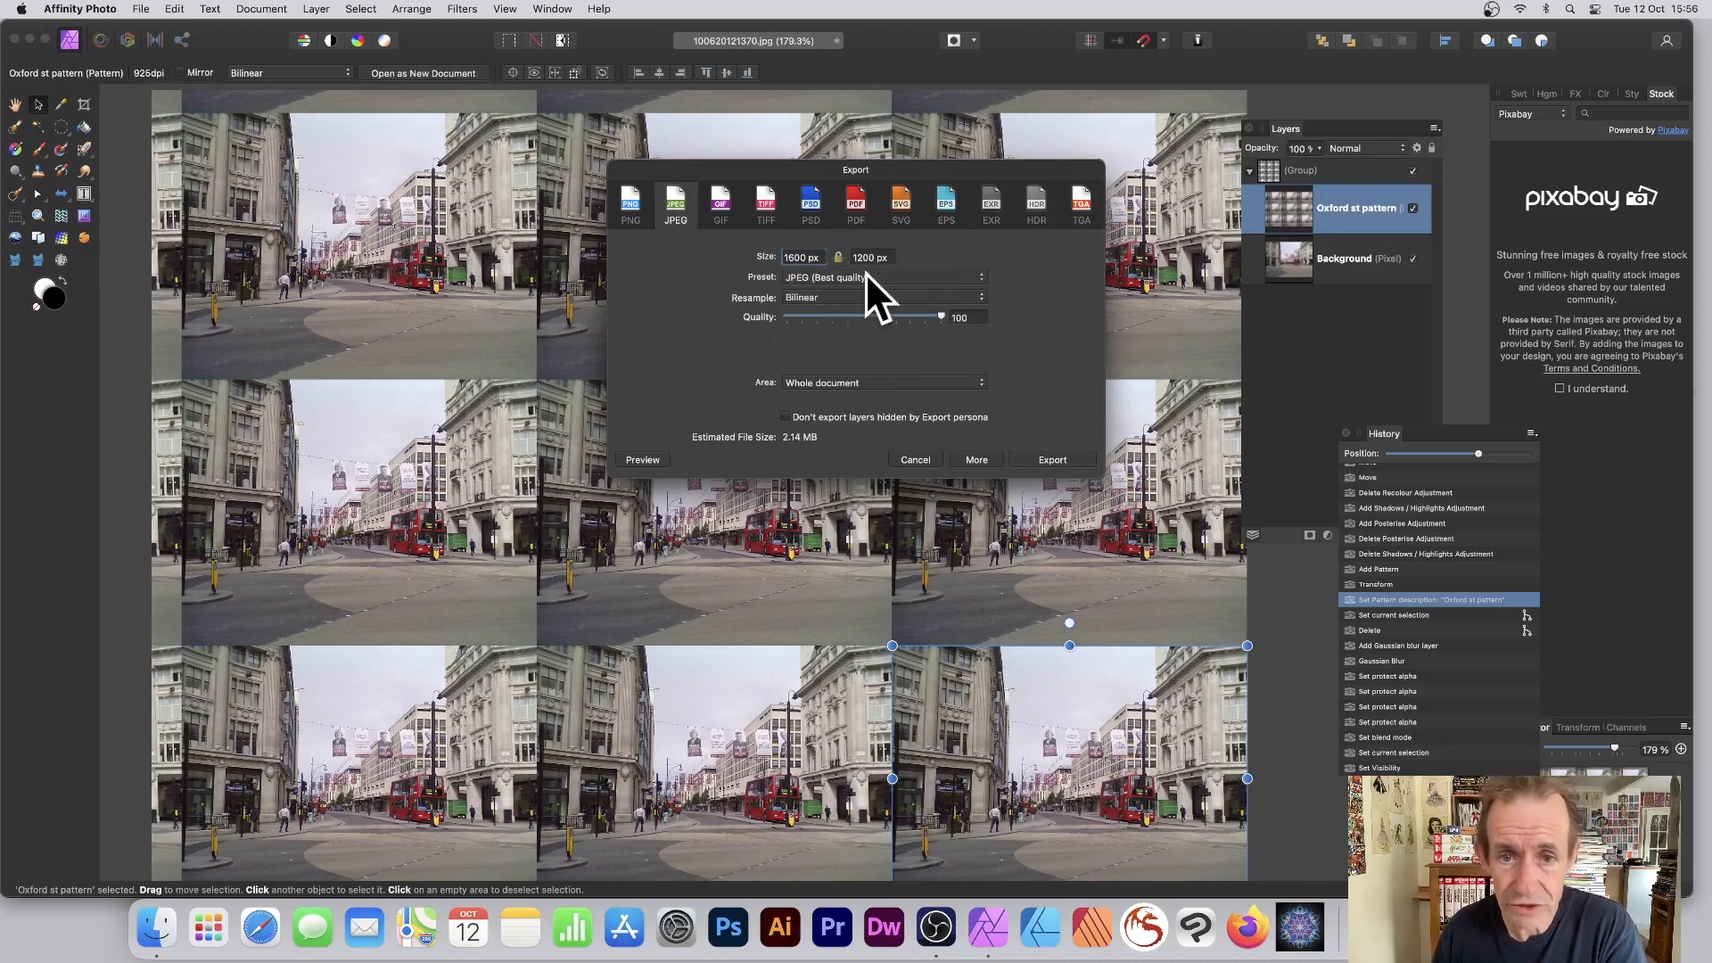
click(927, 277)
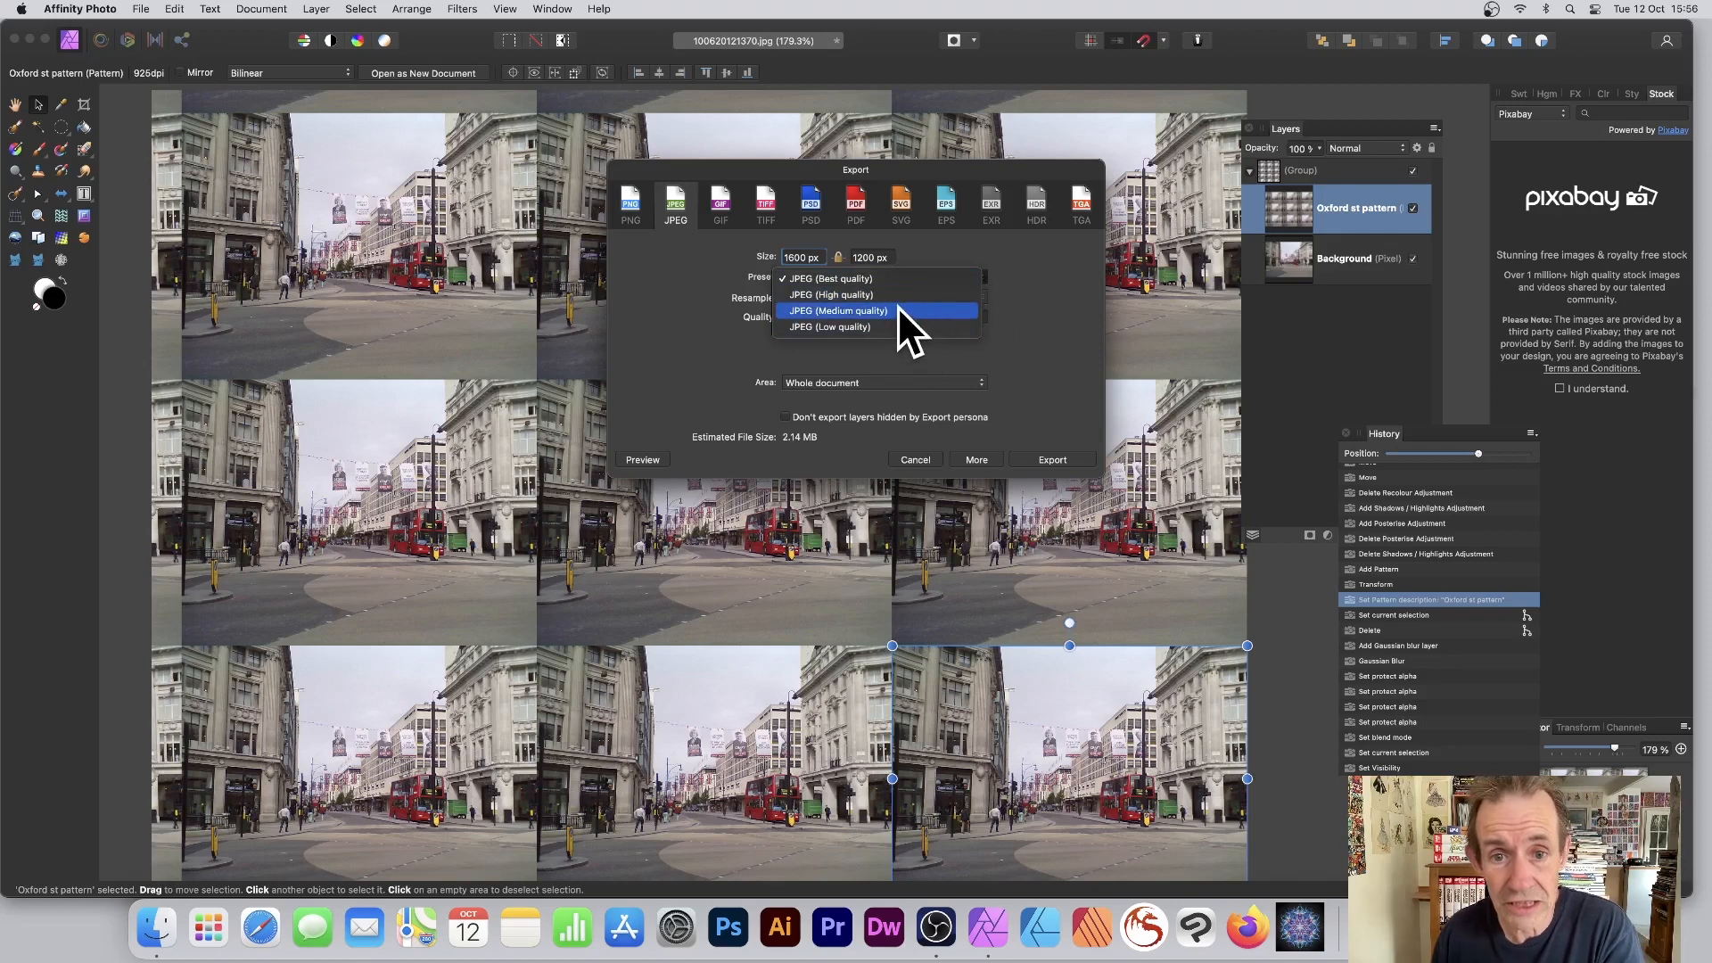
click(1069, 319)
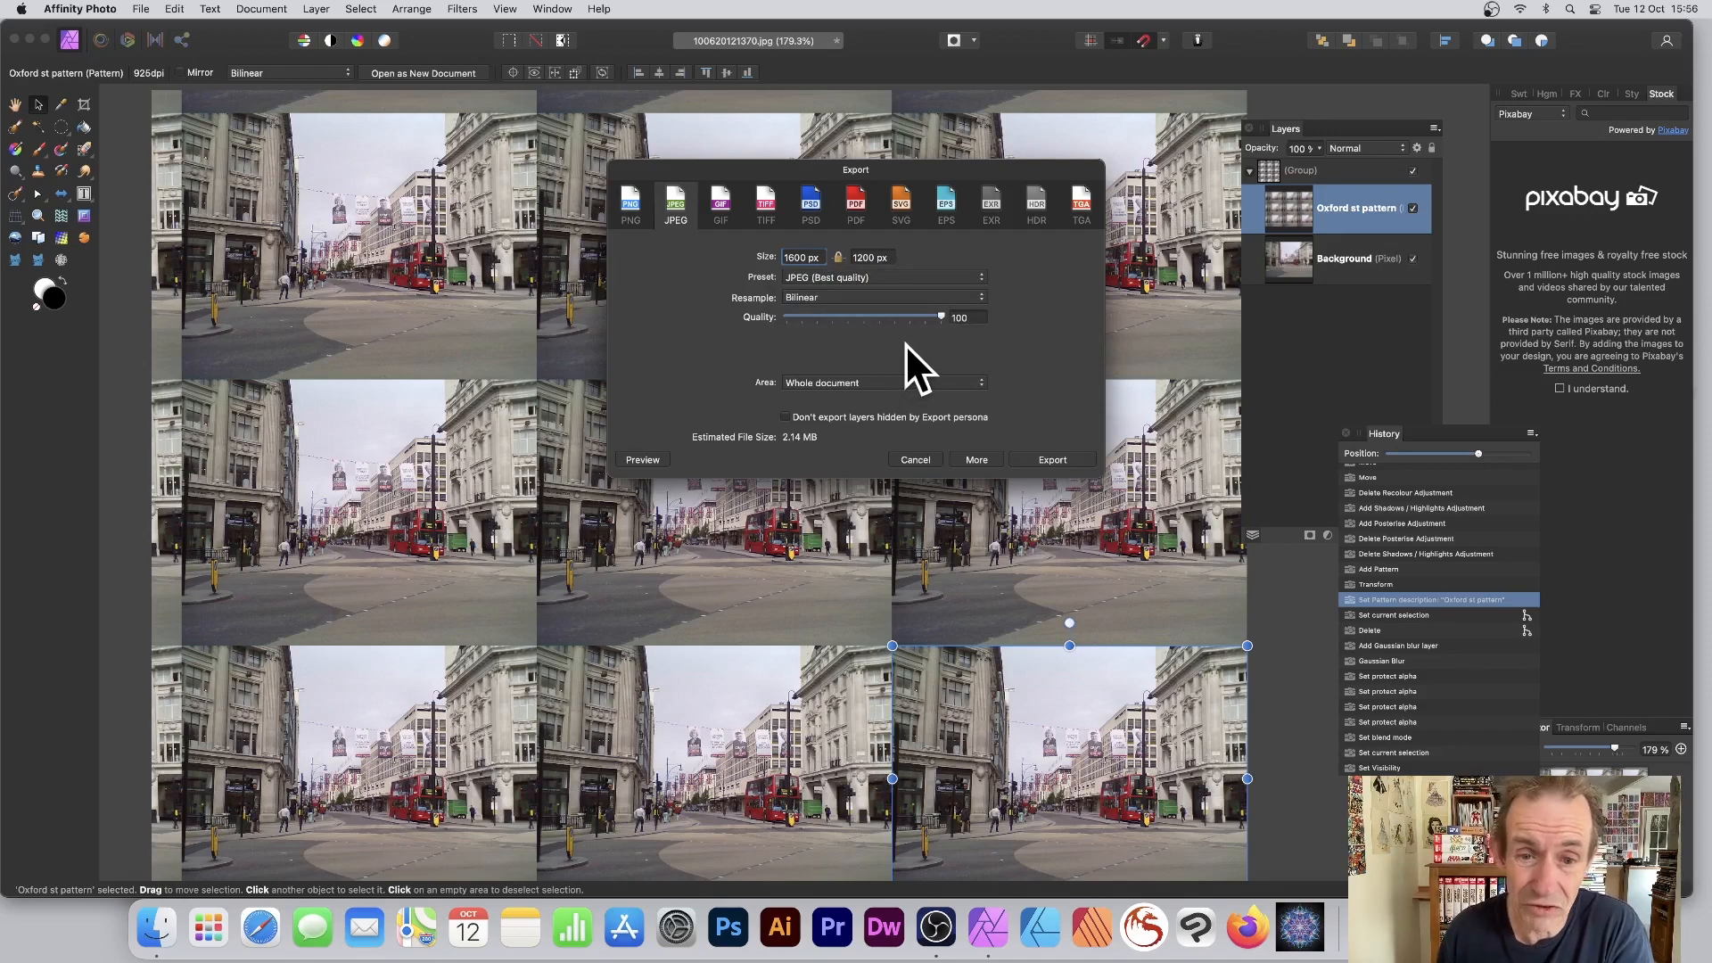
click(812, 380)
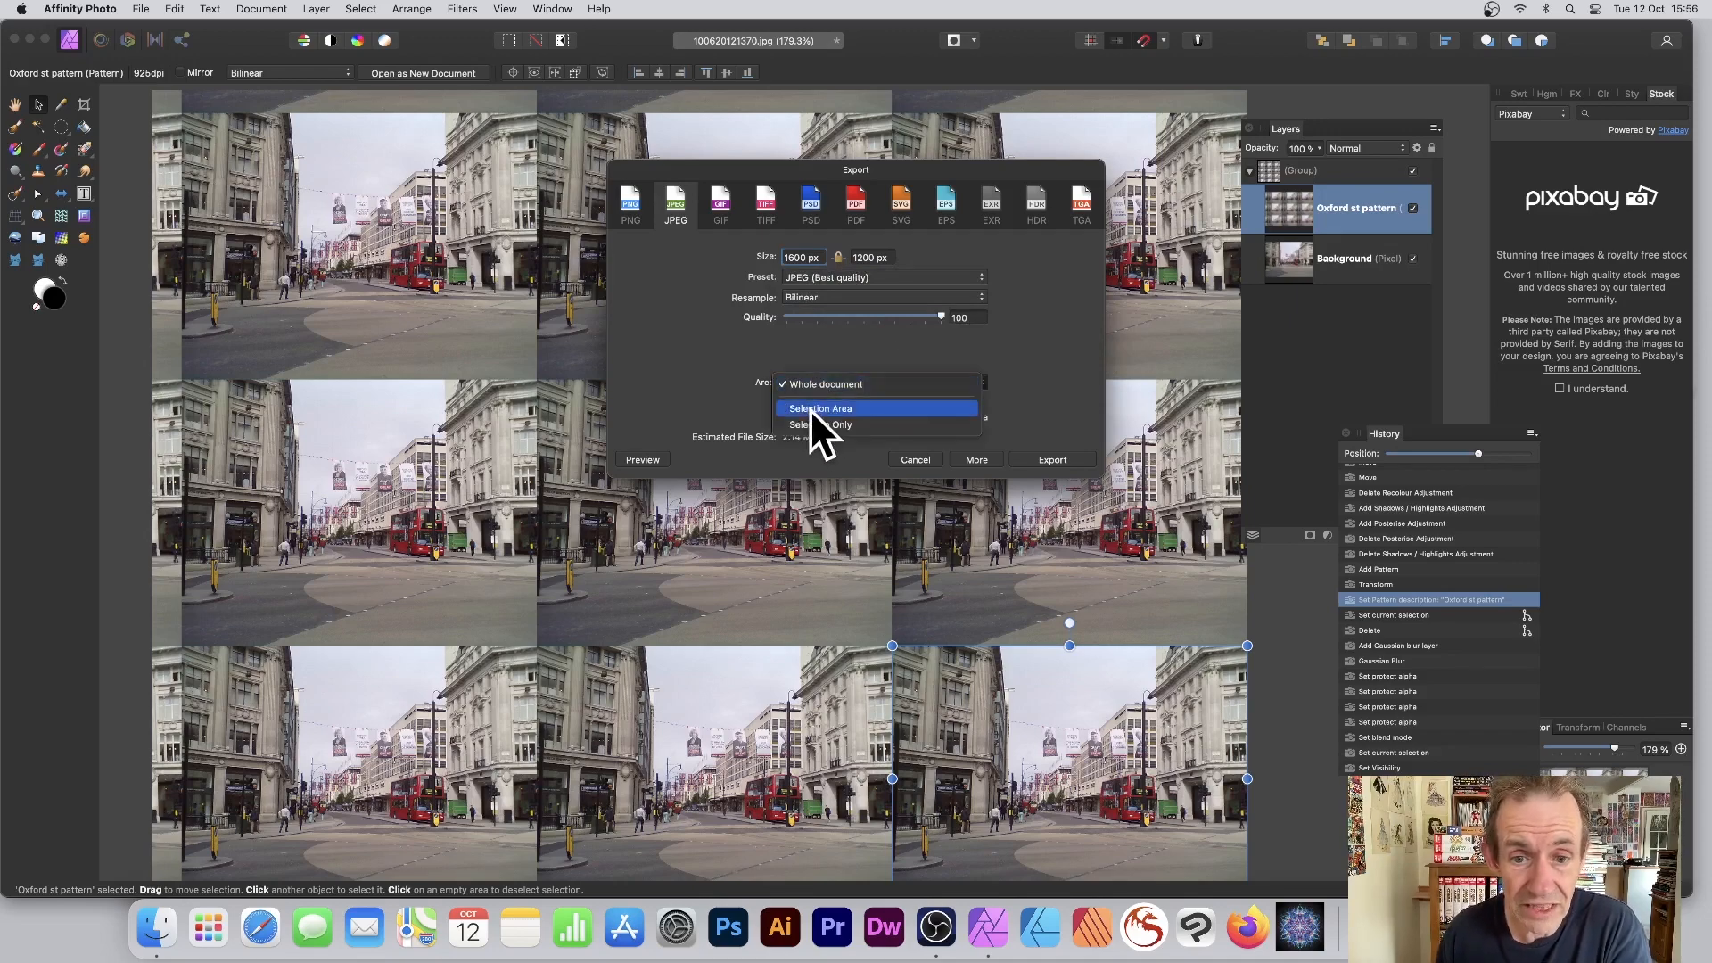
click(1021, 379)
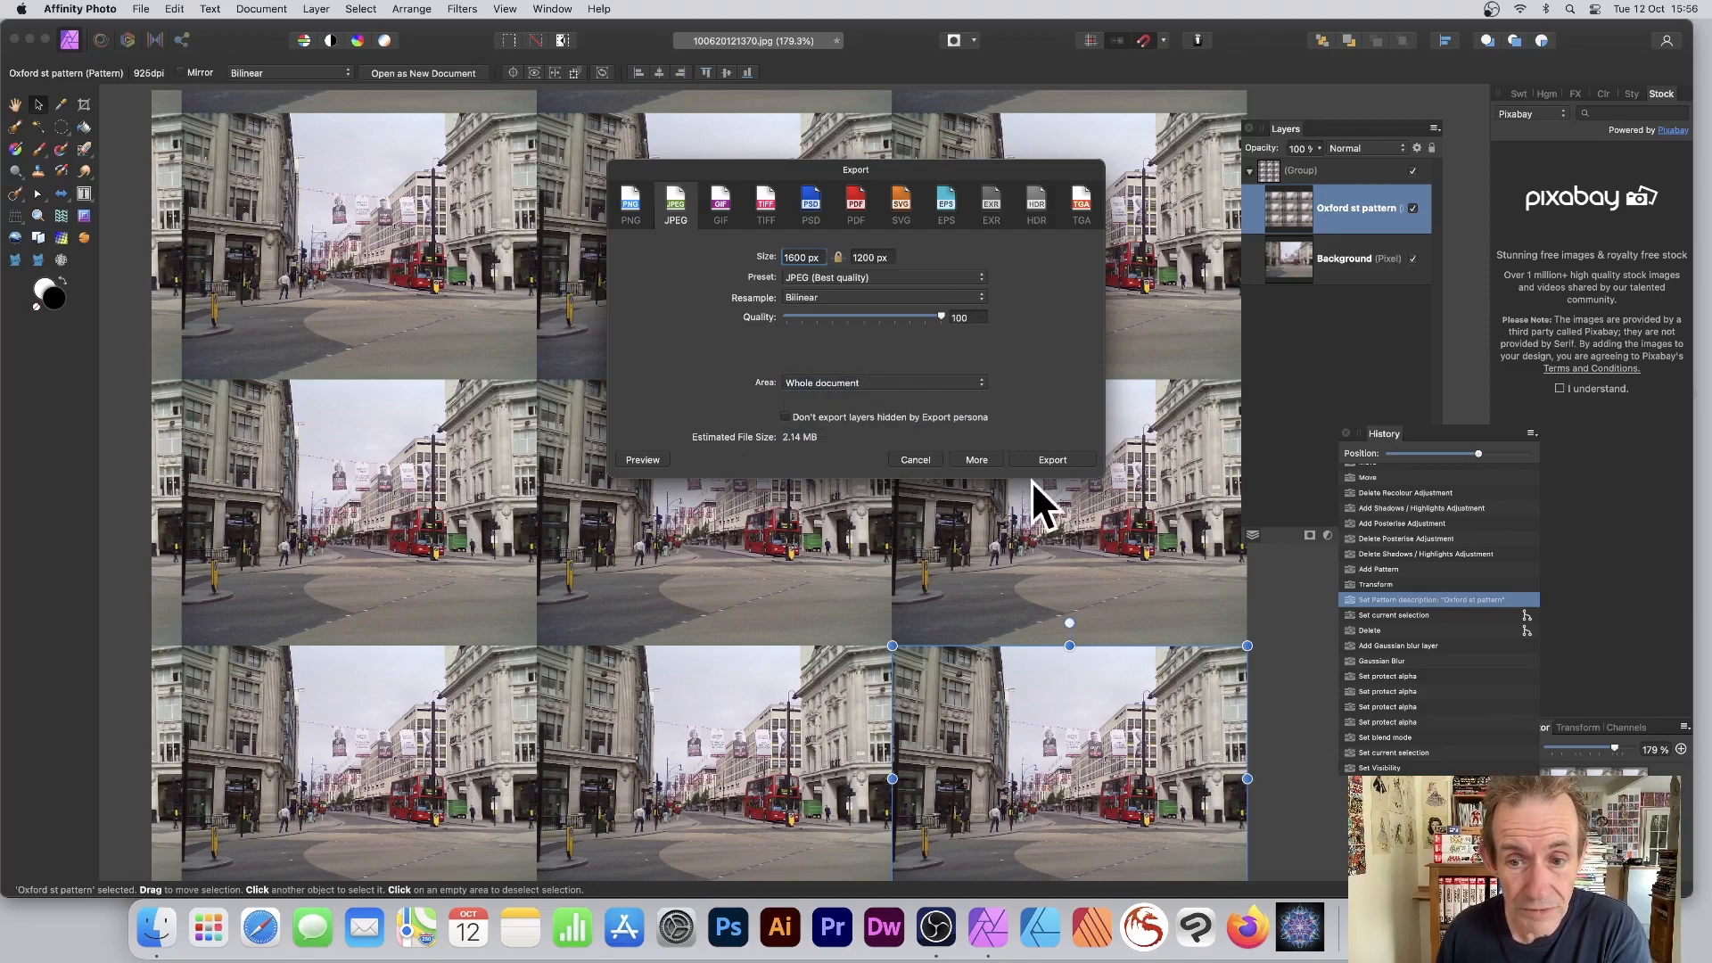
click(972, 459)
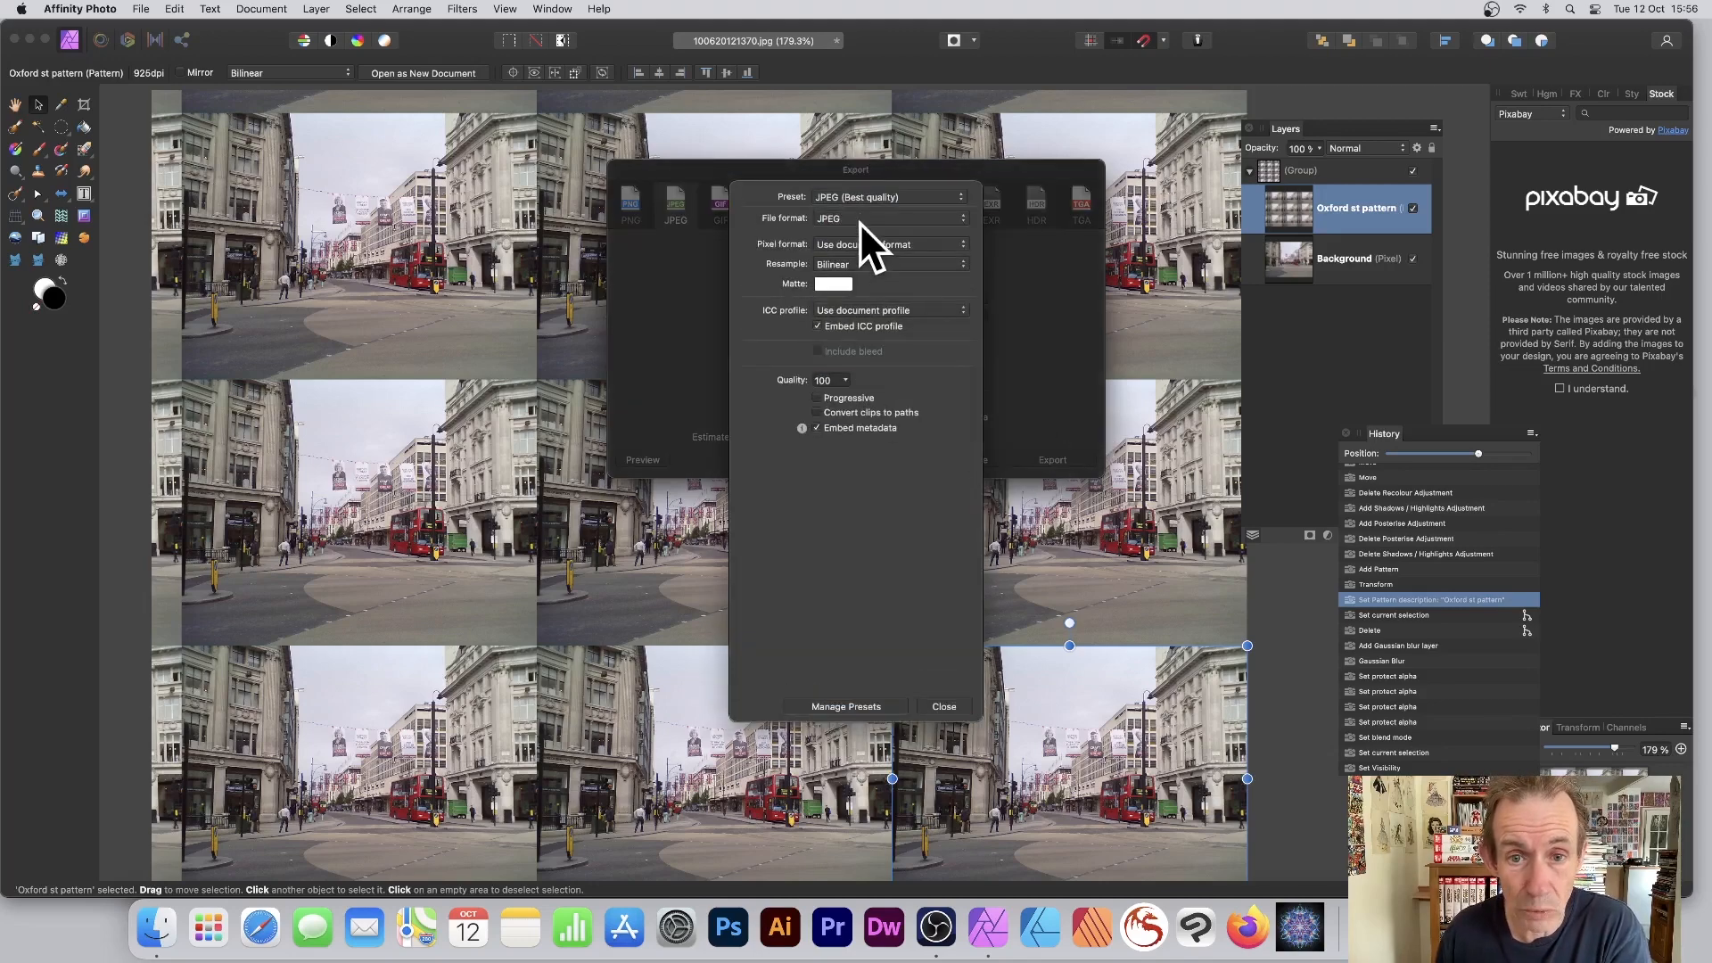
click(942, 707)
click(915, 459)
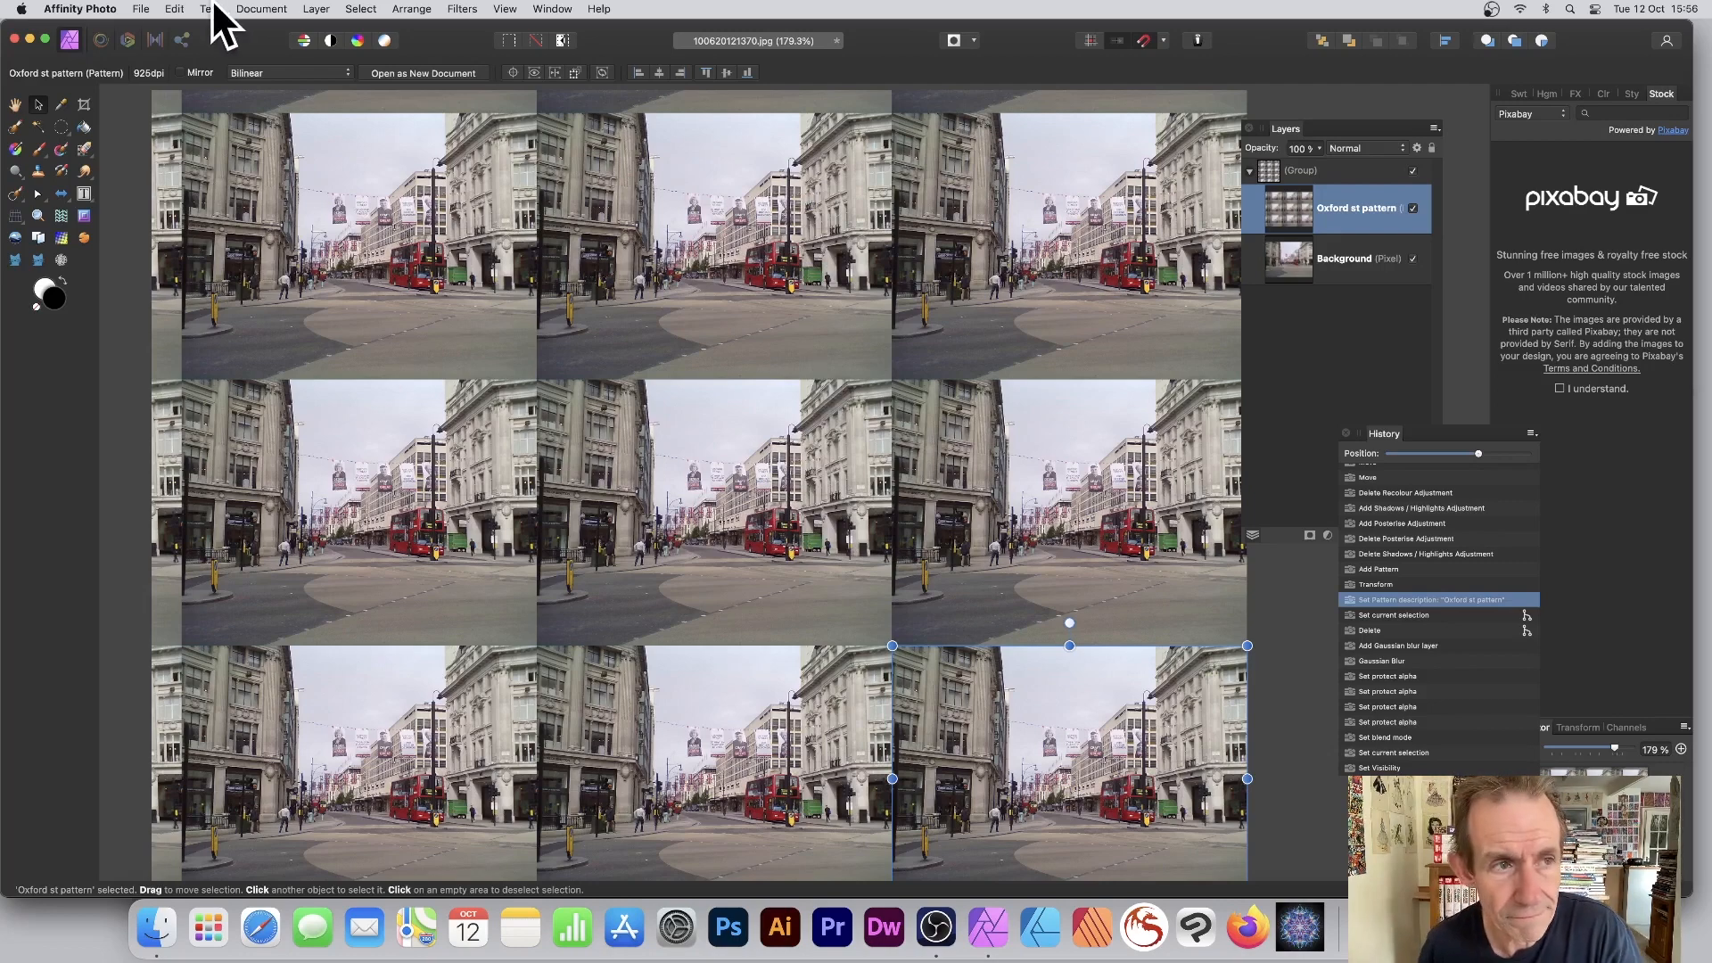
Step: Open the image test.jpg from the Desktop folder
click(141, 9)
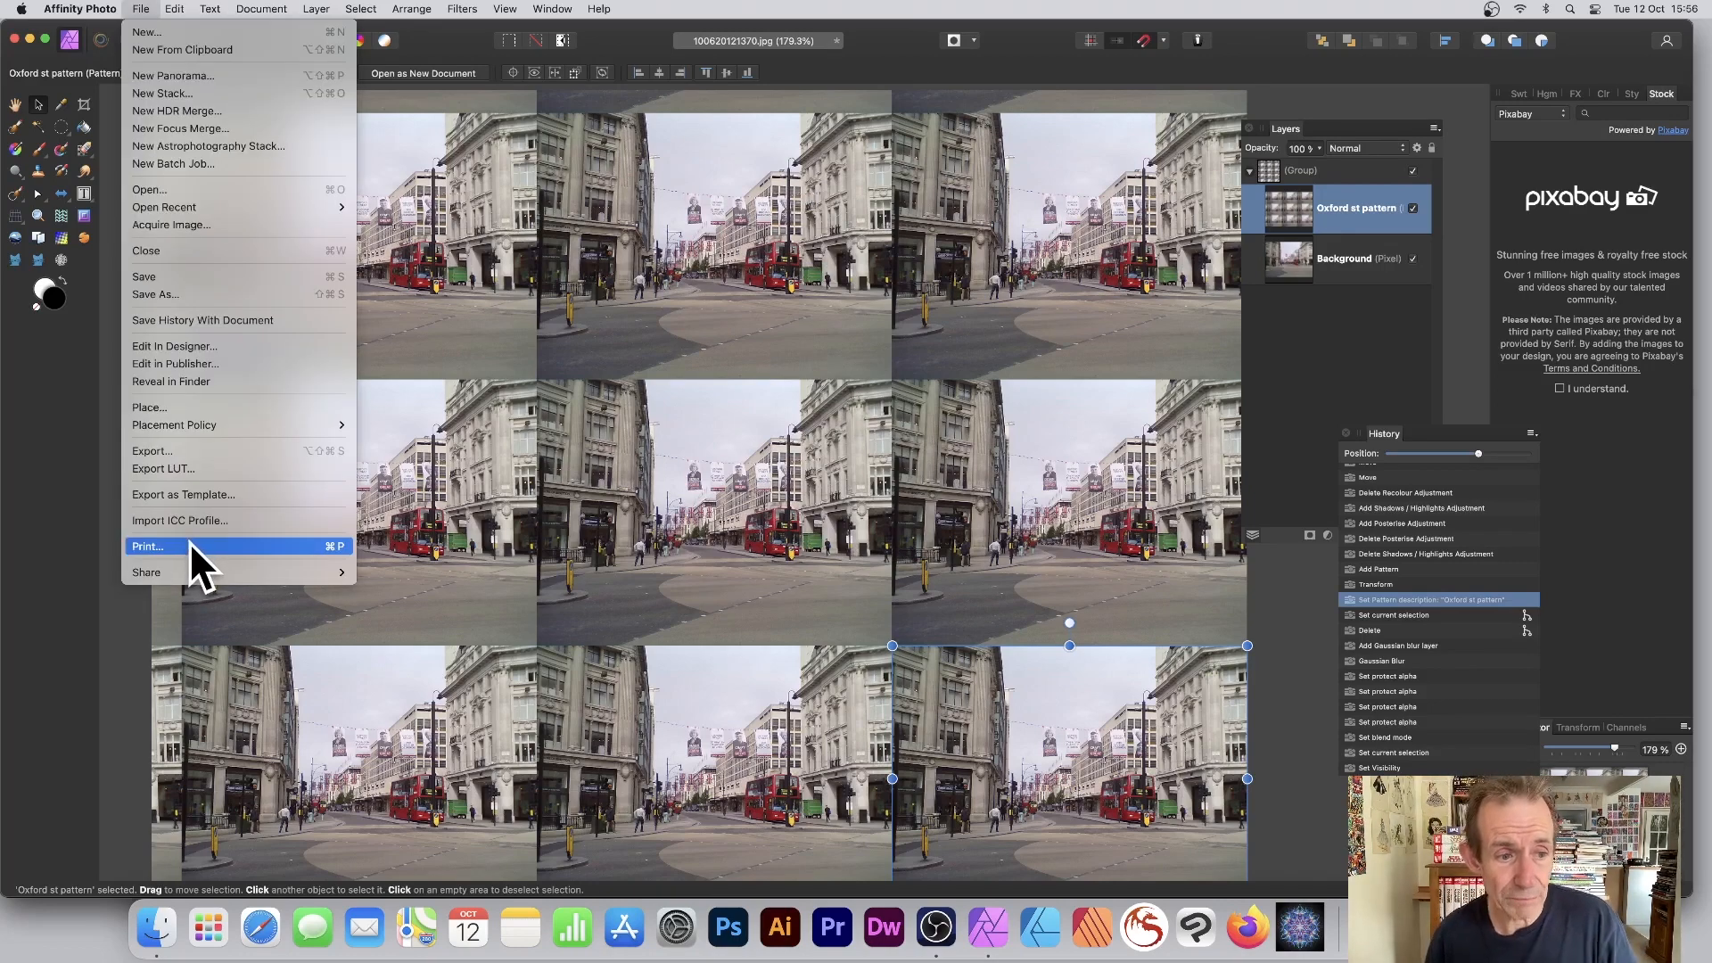
mouse_move(193, 567)
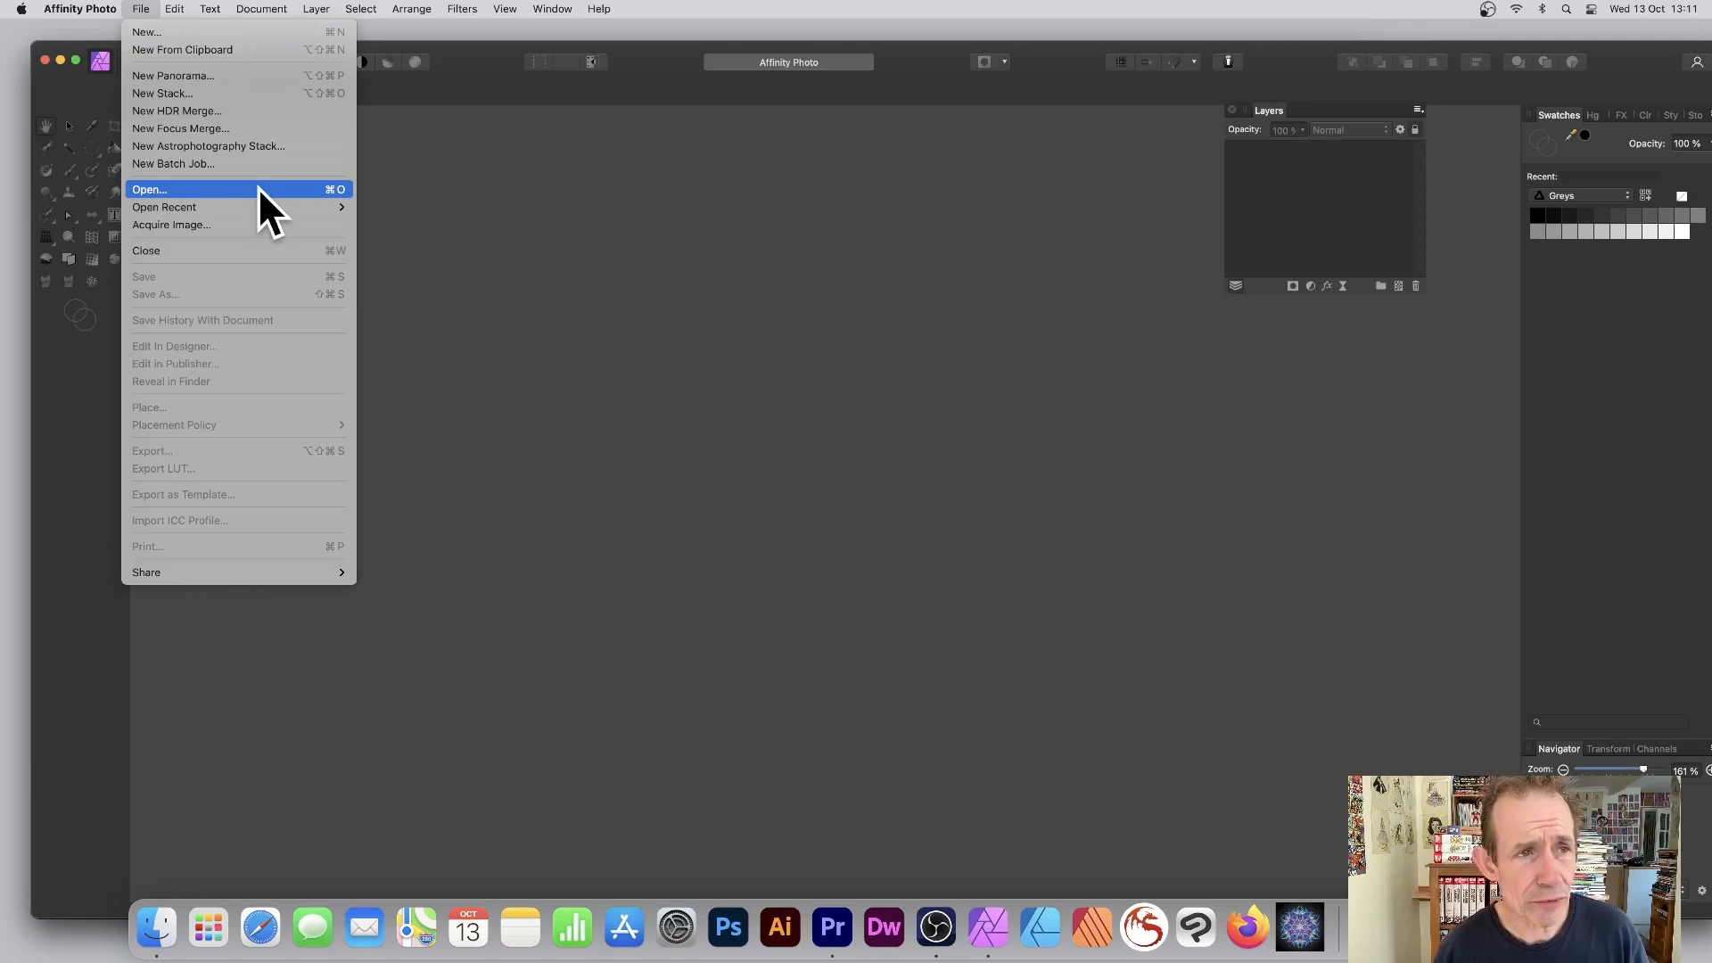
click(259, 189)
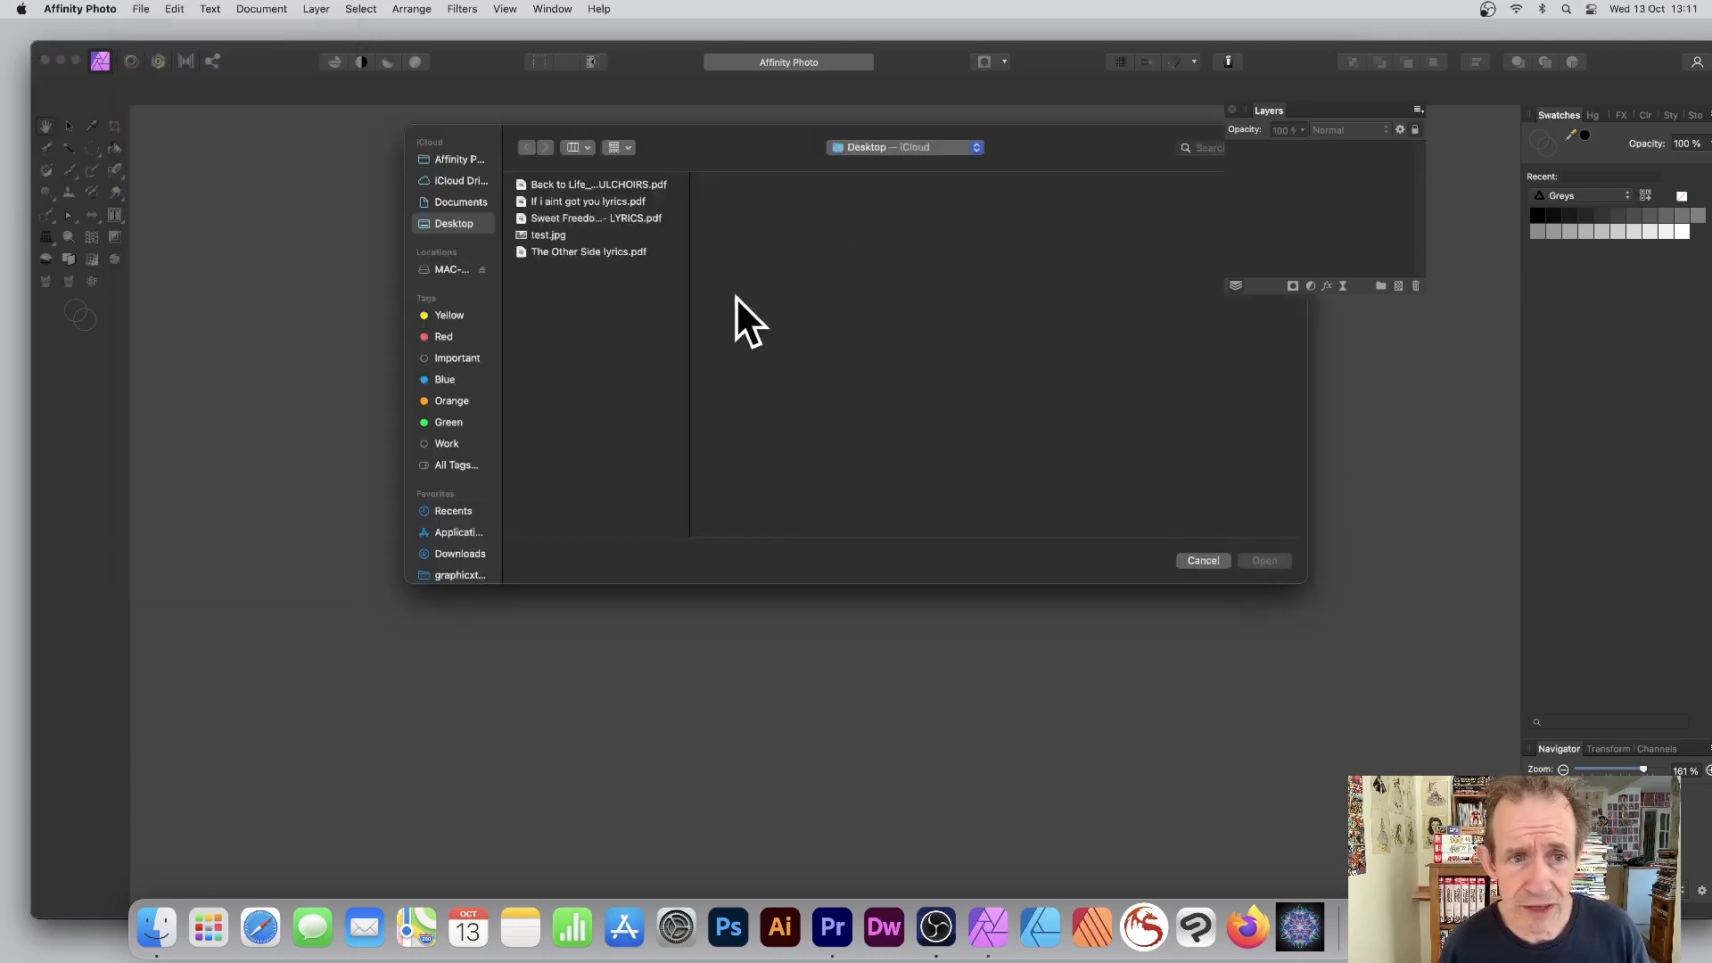
click(546, 234)
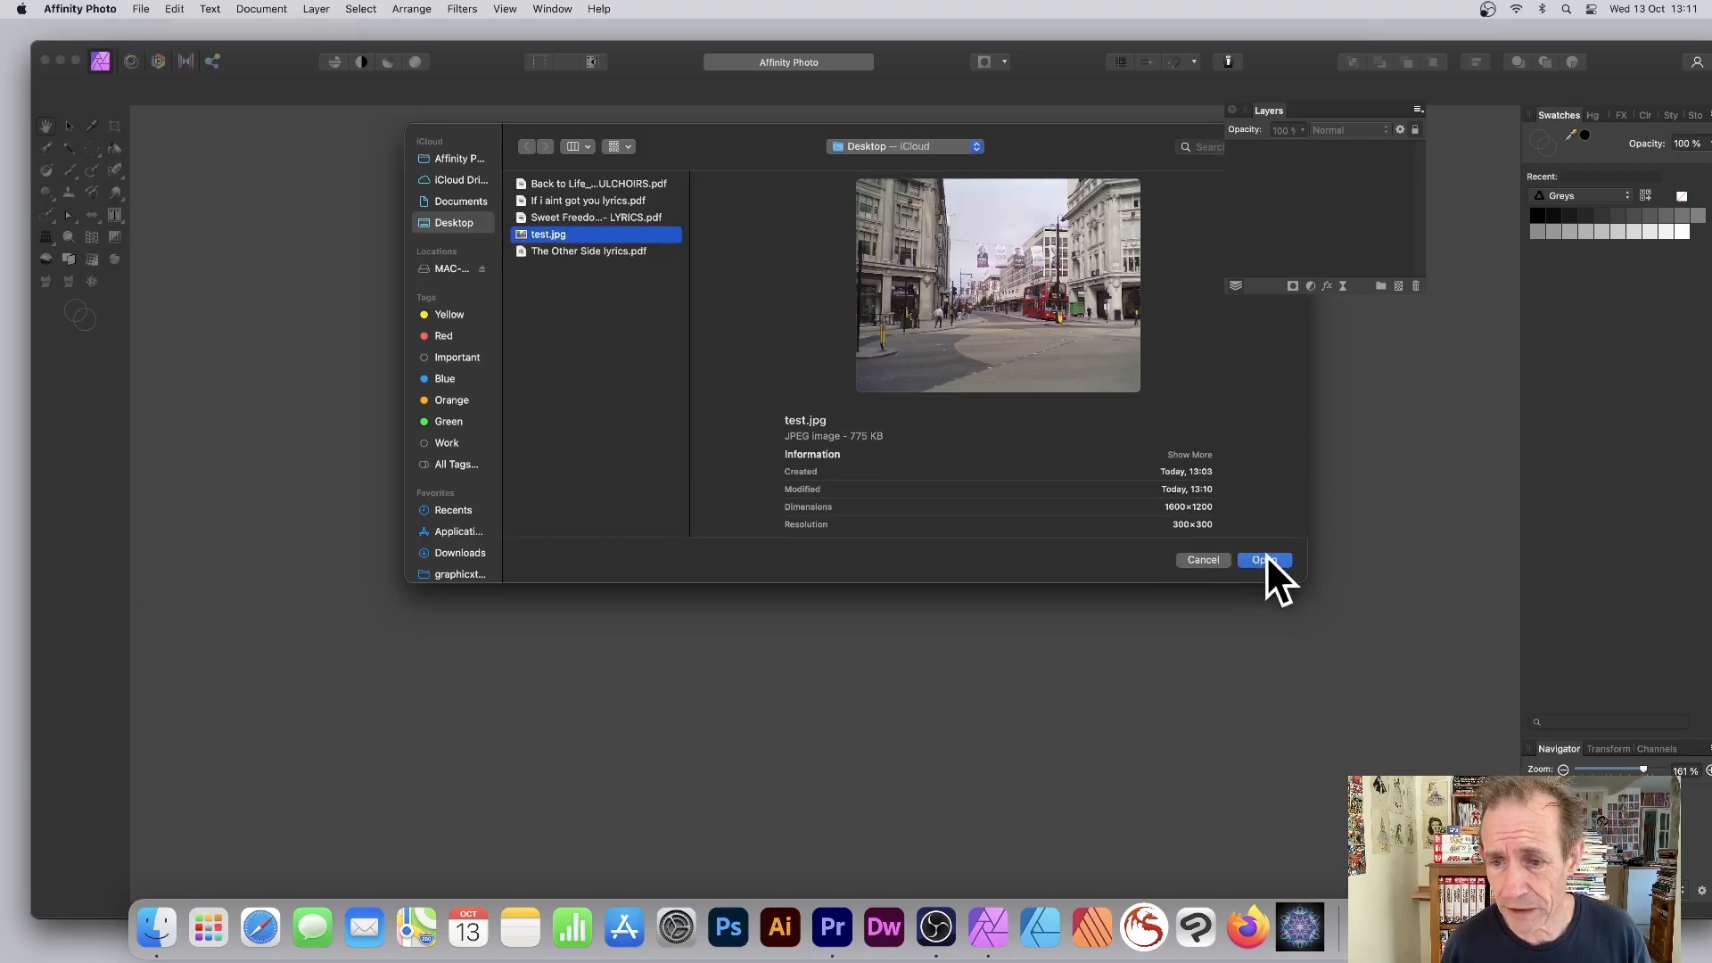
click(1266, 557)
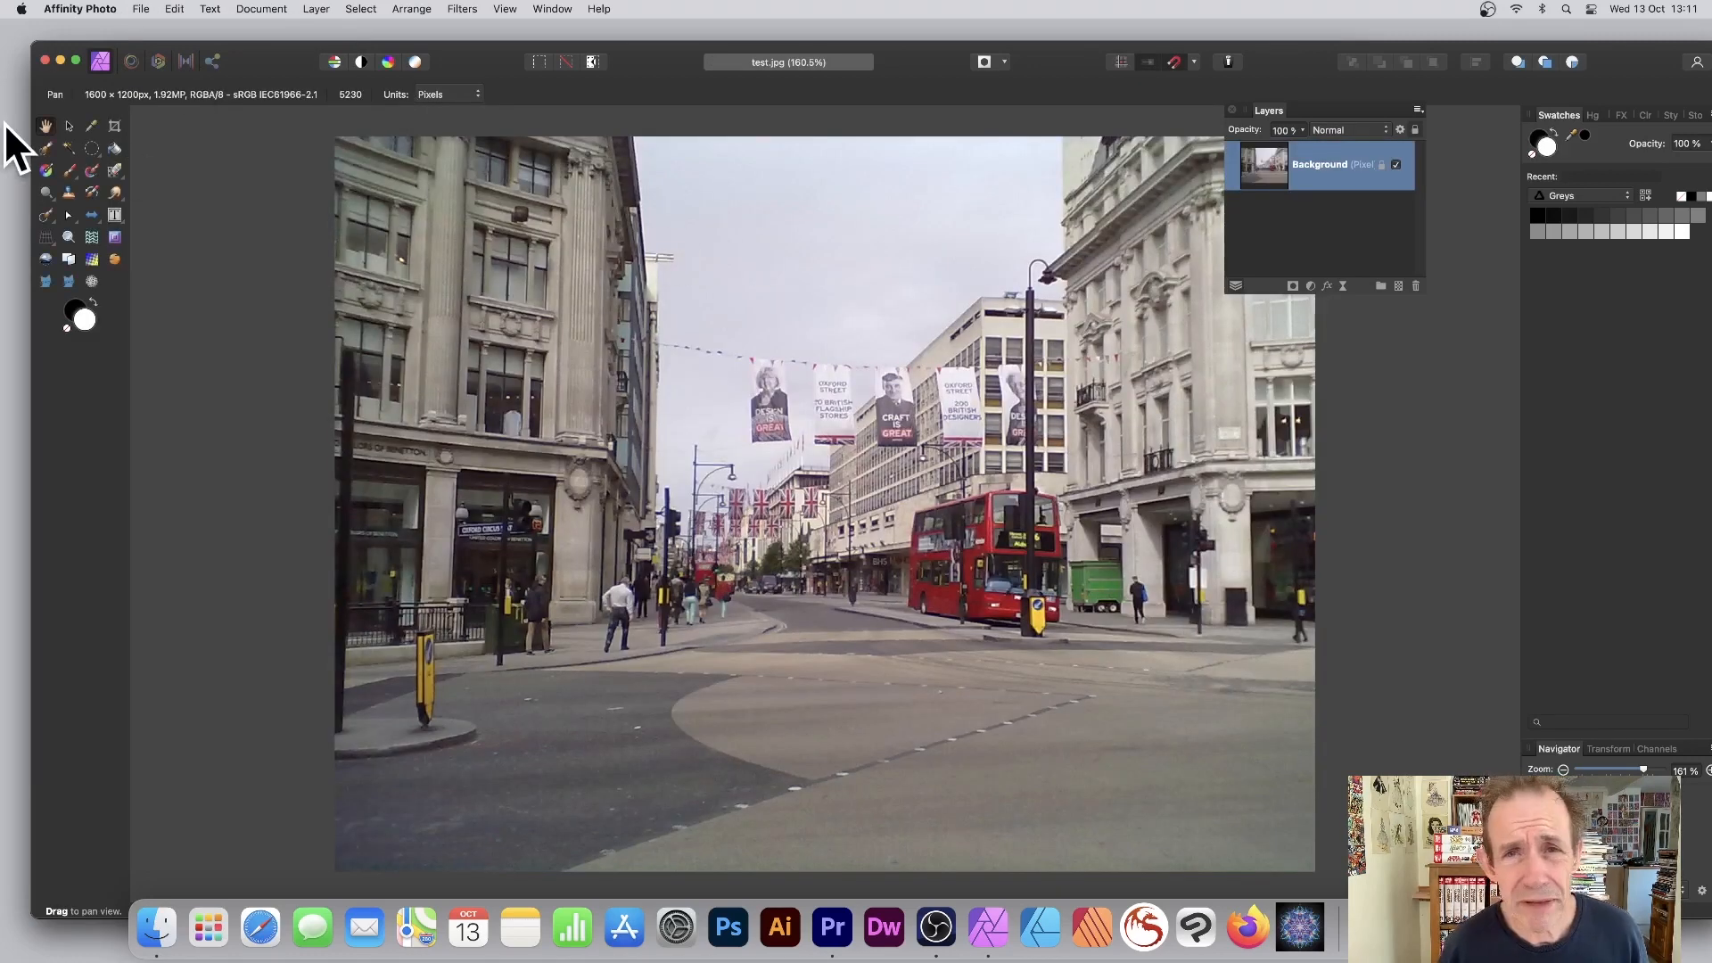
Step: Smear the banners hanging above the street with the Smudge Brush Tool and save test.jpg
click(113, 191)
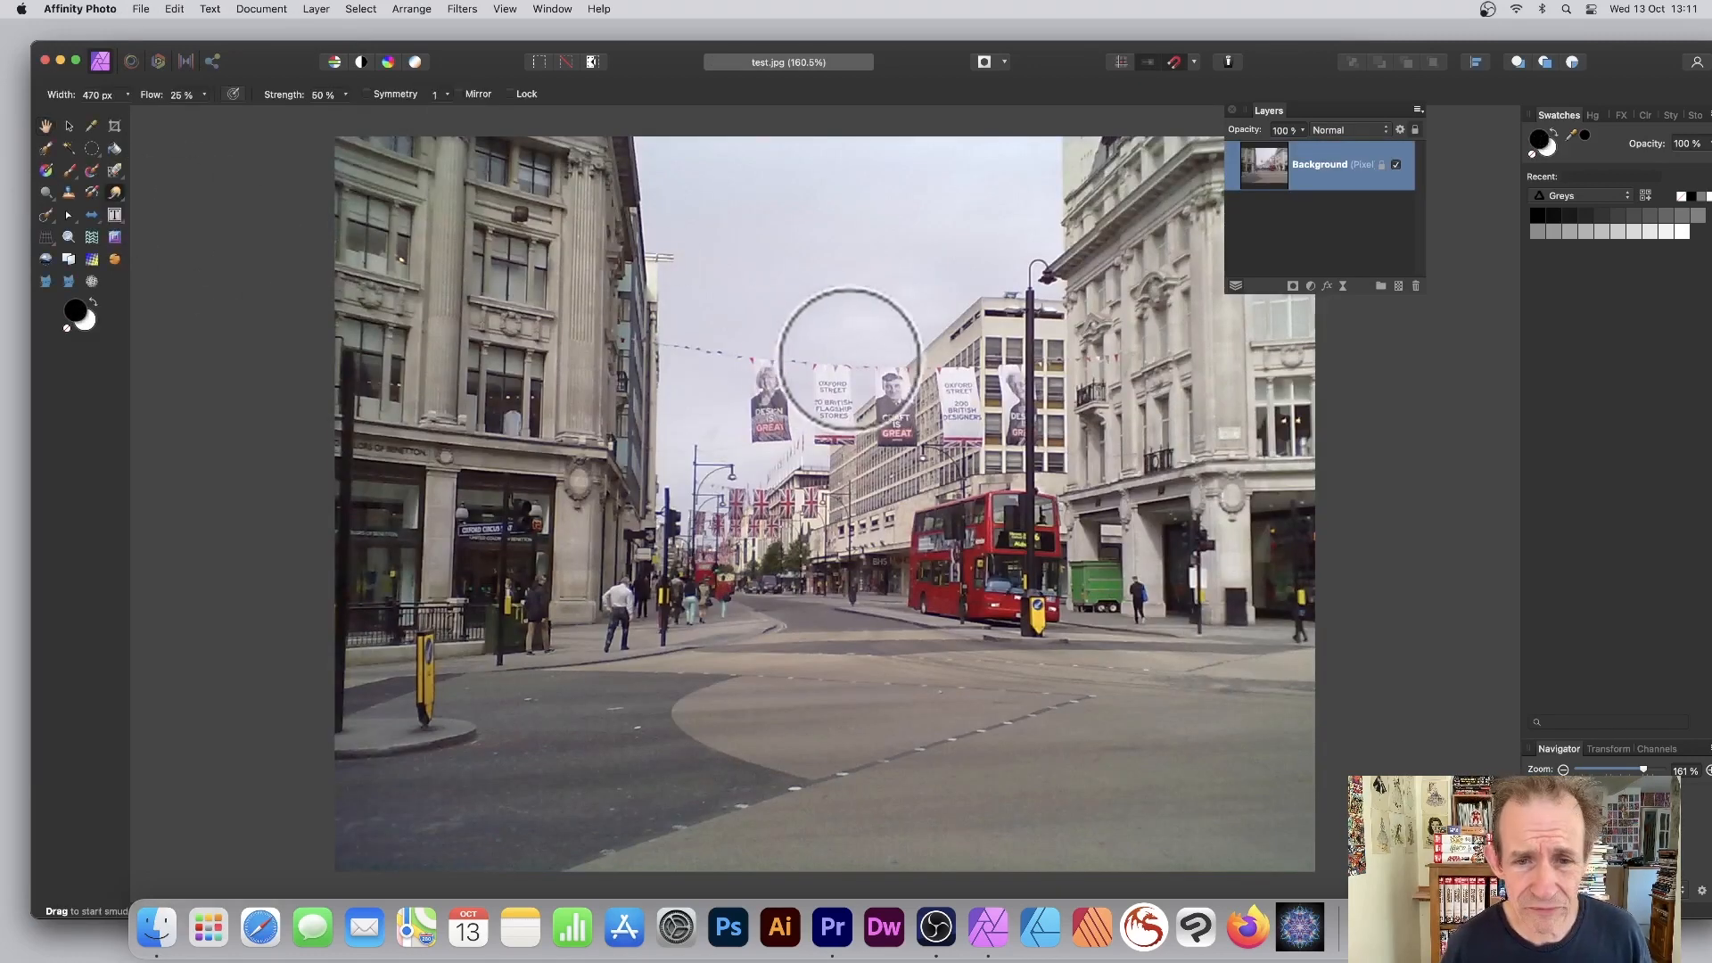
mouse_move(848, 363)
mouse_down()
mouse_move(672, 378)
mouse_move(1124, 369)
mouse_move(650, 390)
mouse_up()
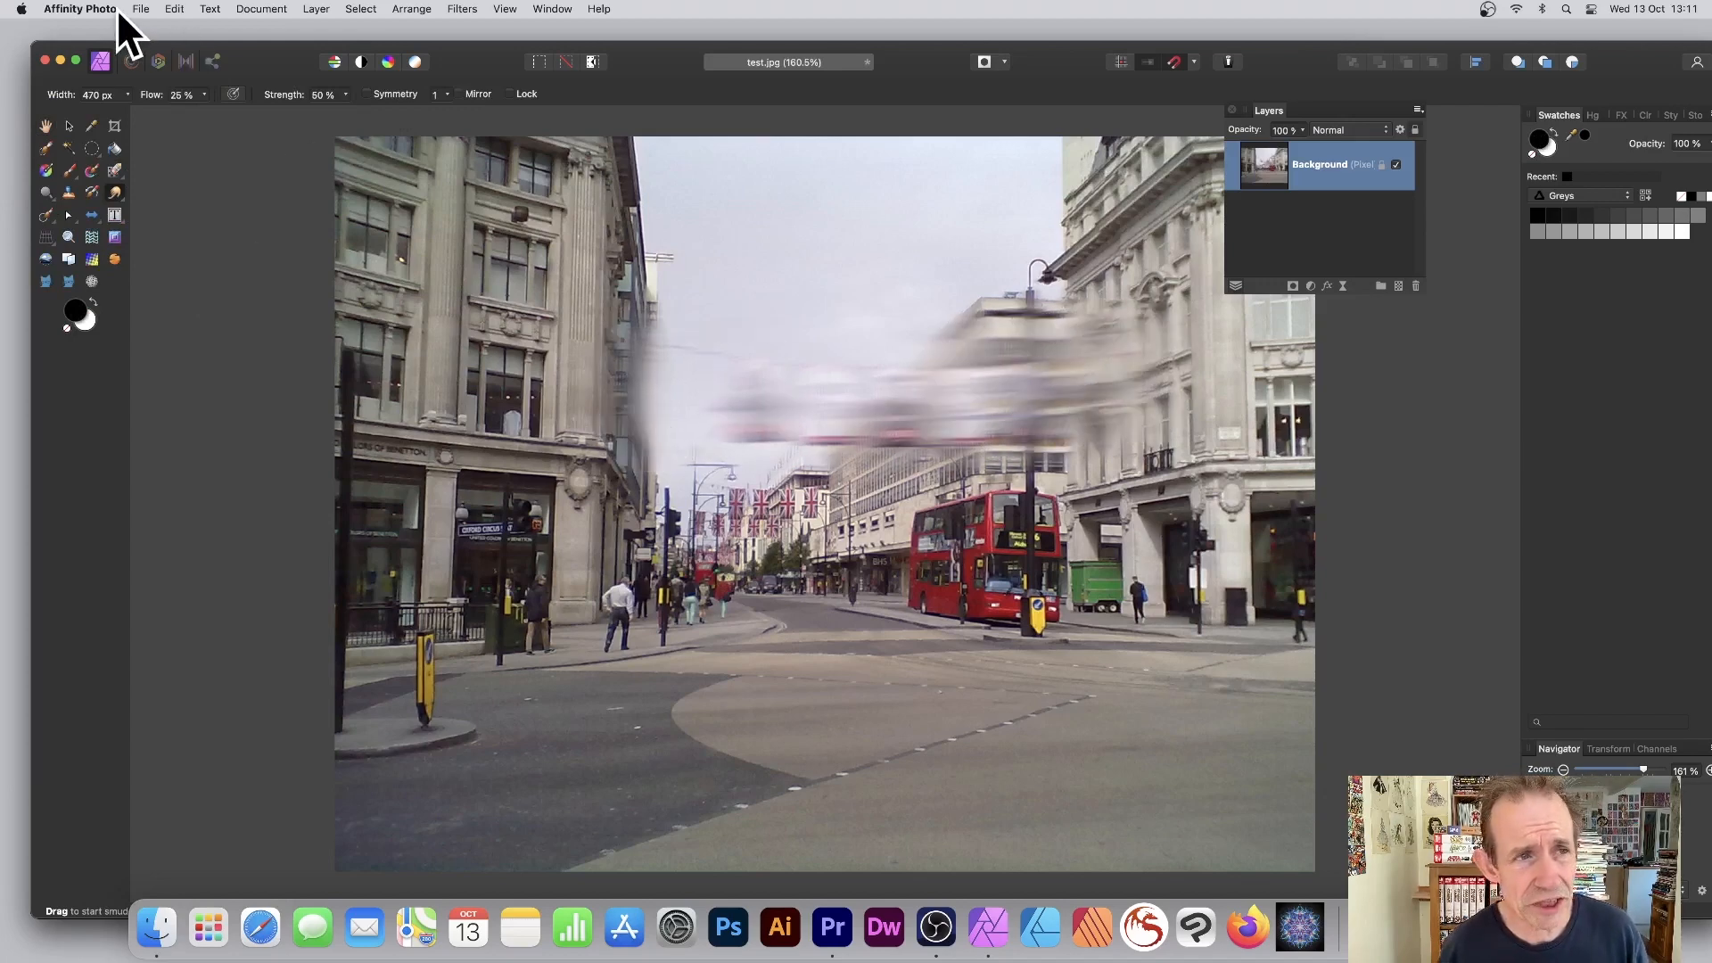
click(141, 8)
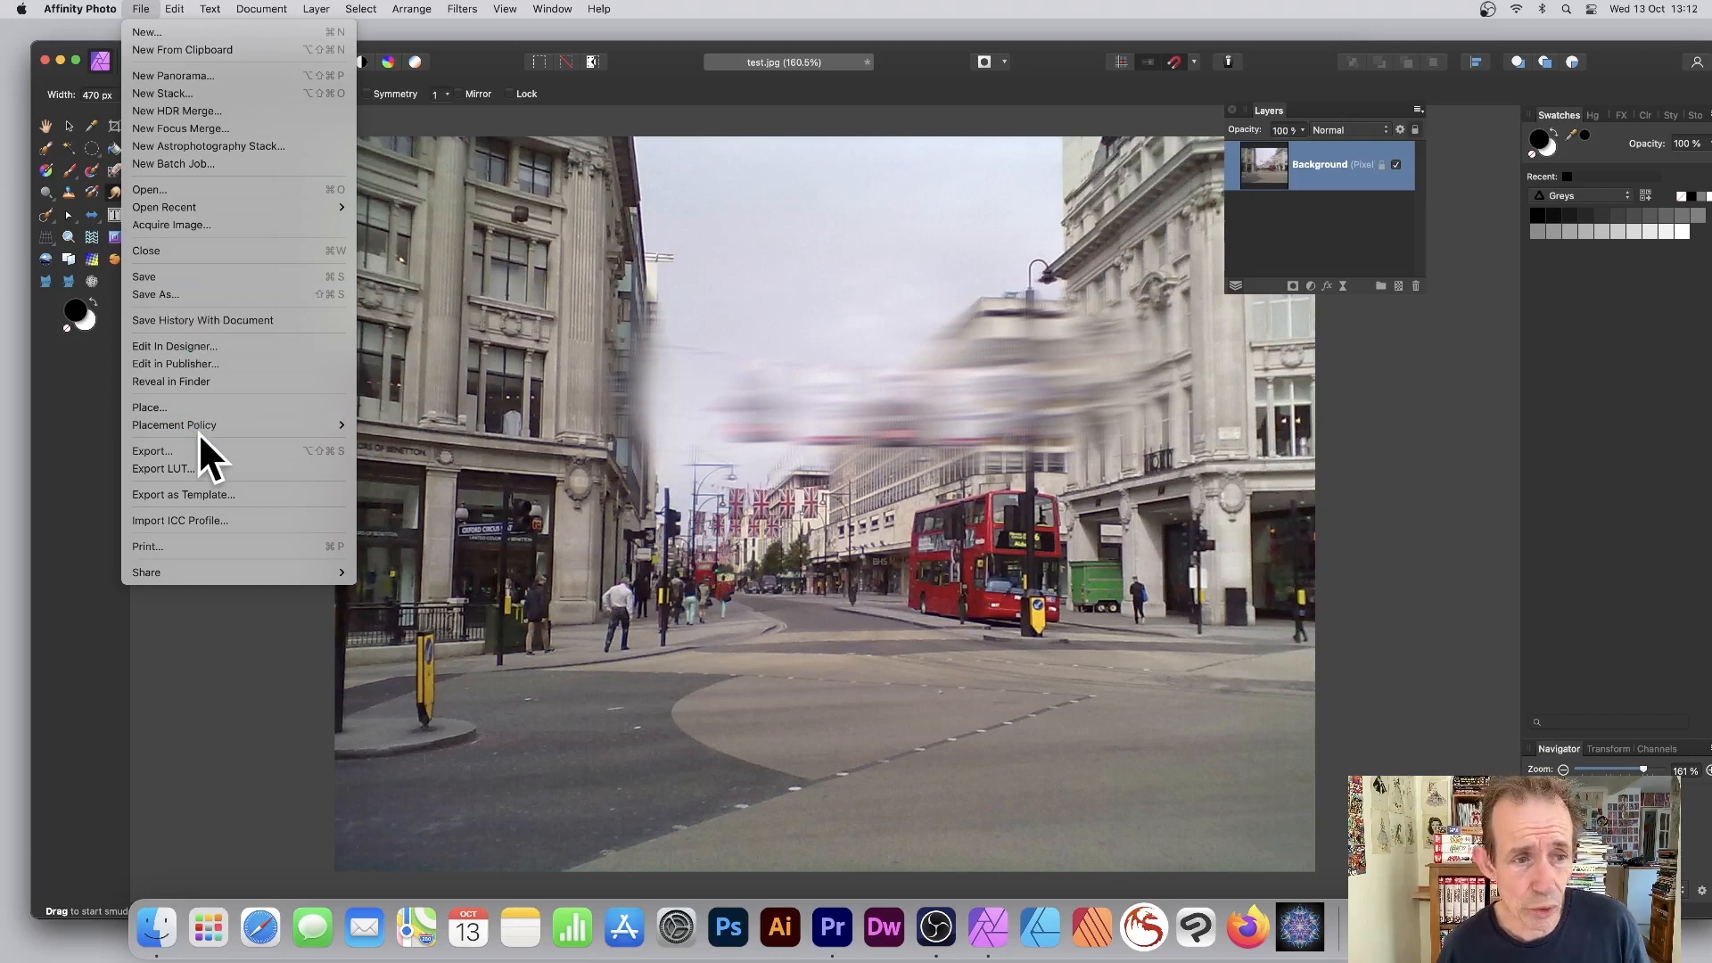
click(175, 277)
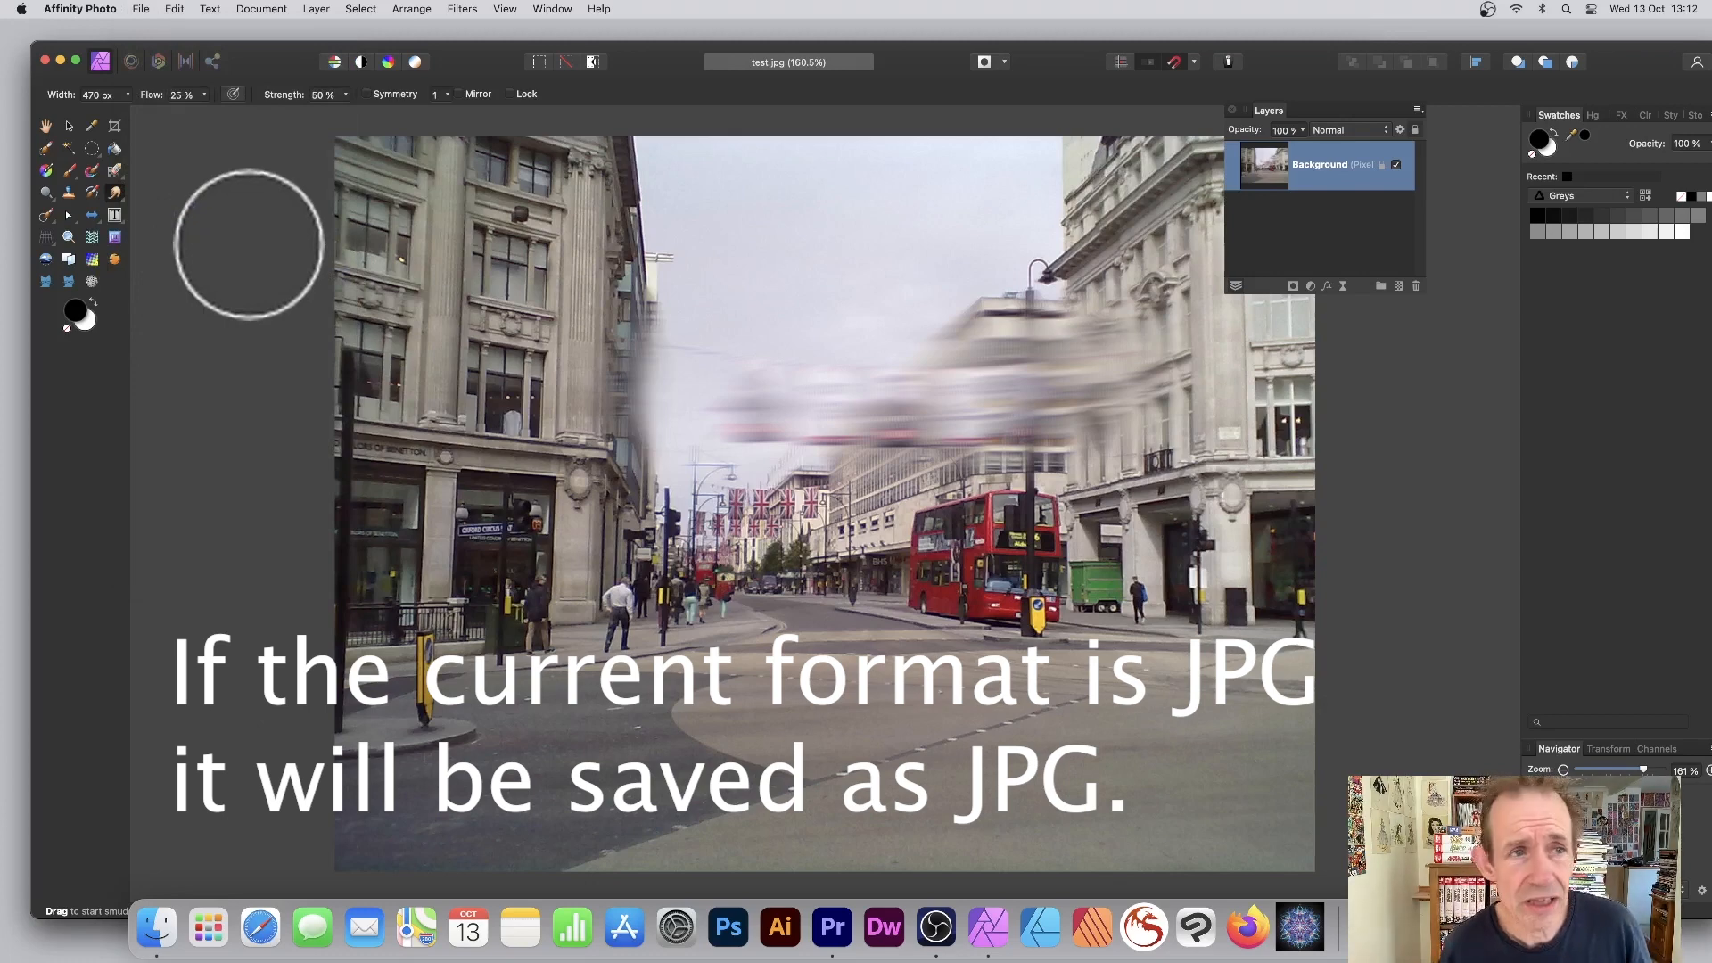
Step: Undo the smudge stroke on the banners and save test.jpg again
click(173, 8)
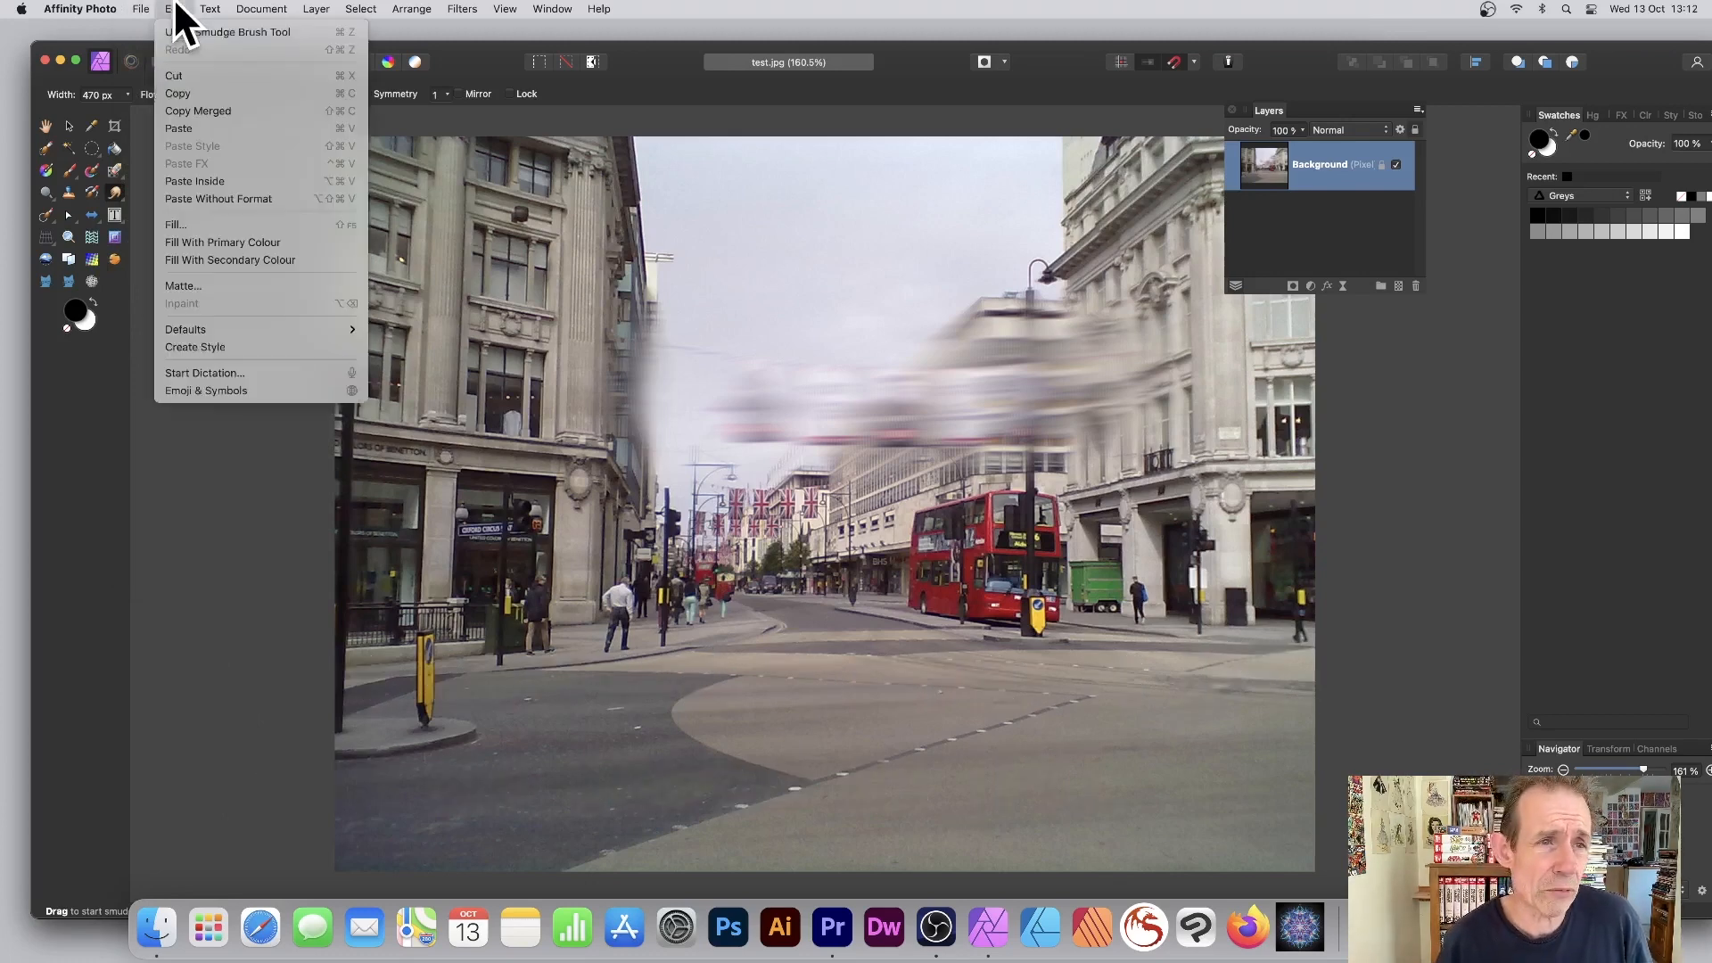
click(181, 32)
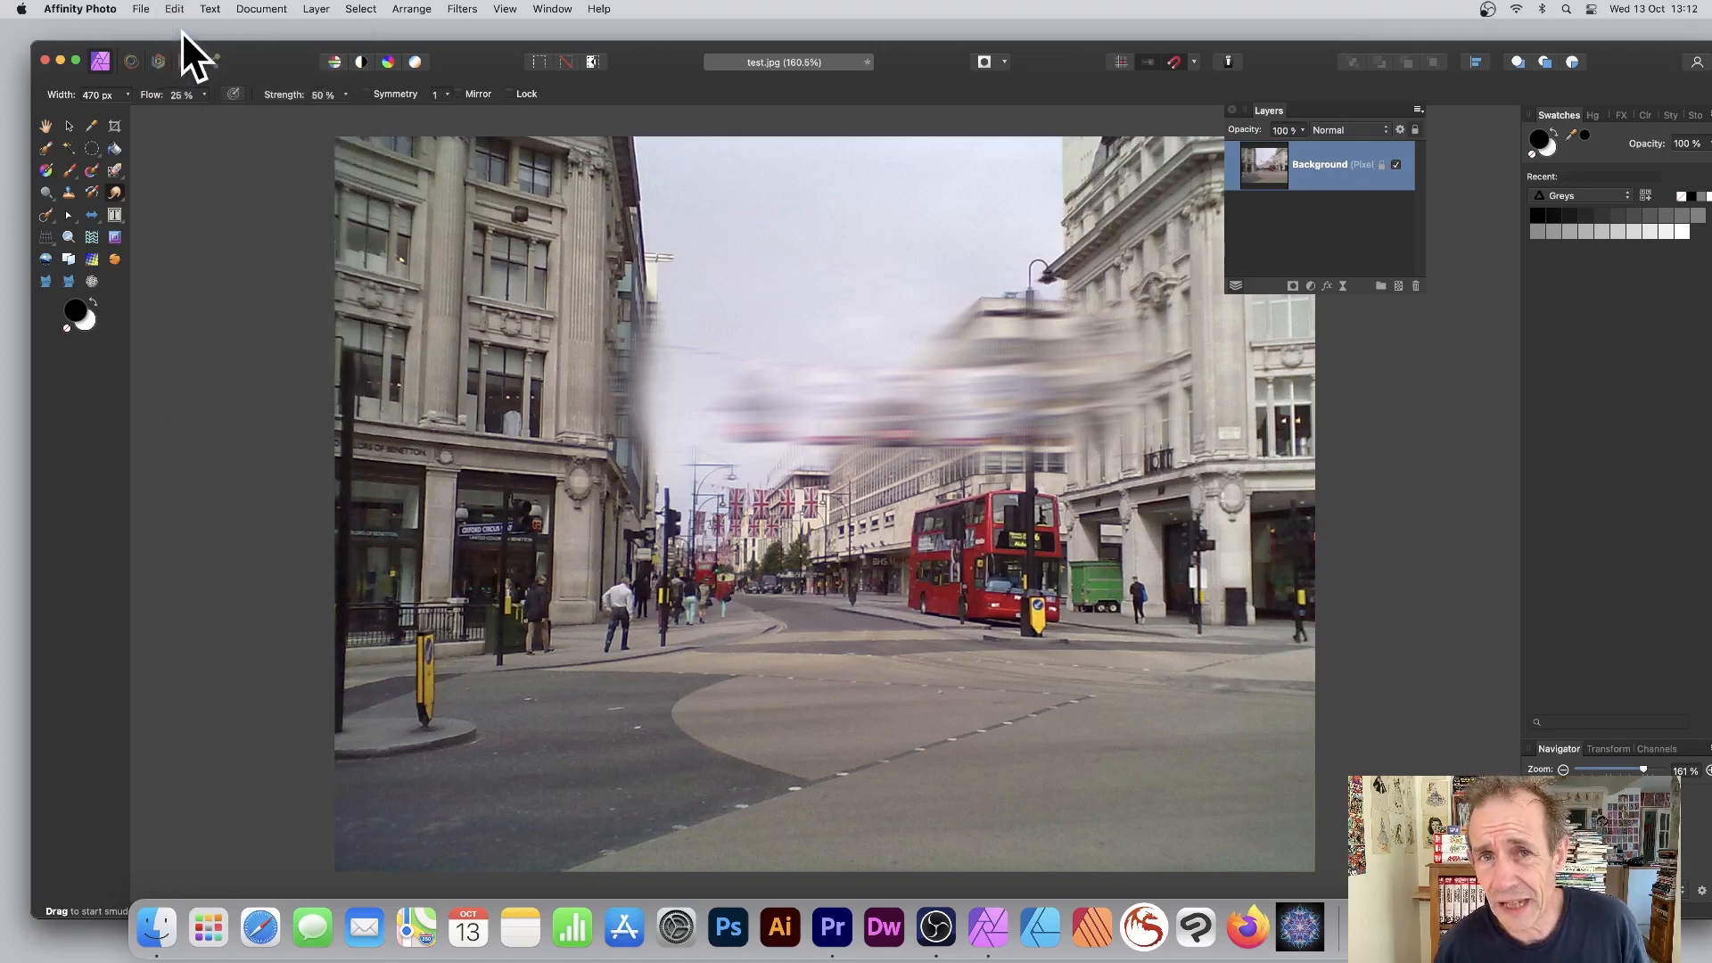
click(143, 10)
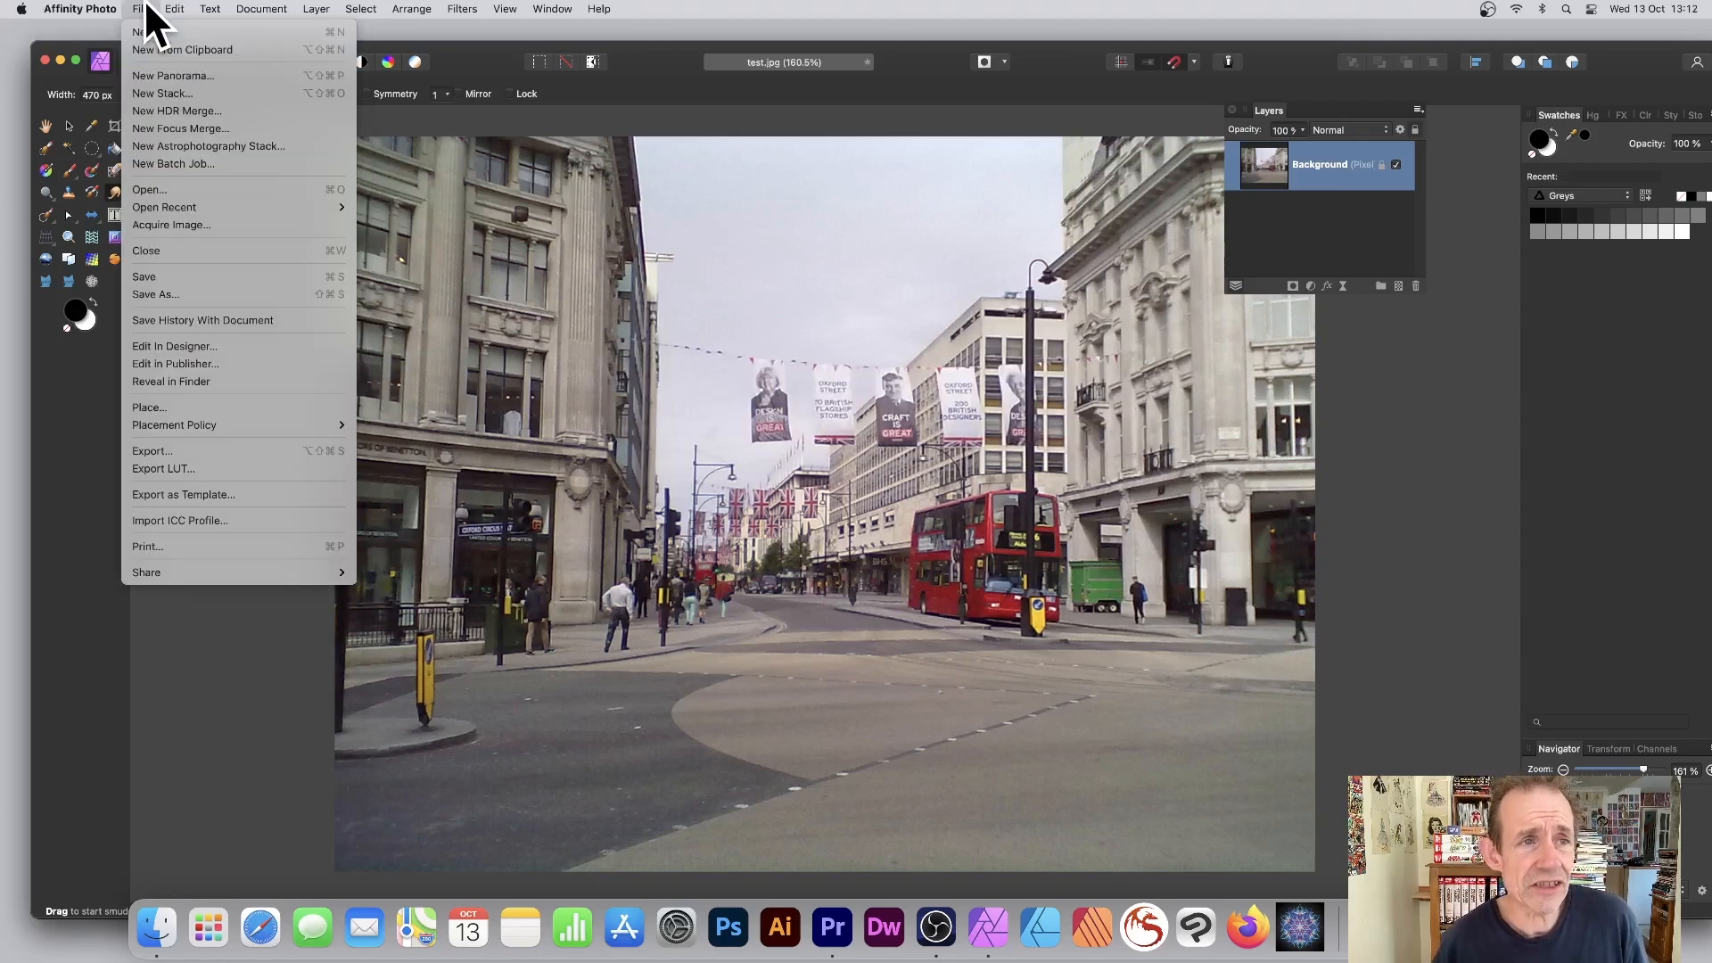
click(195, 276)
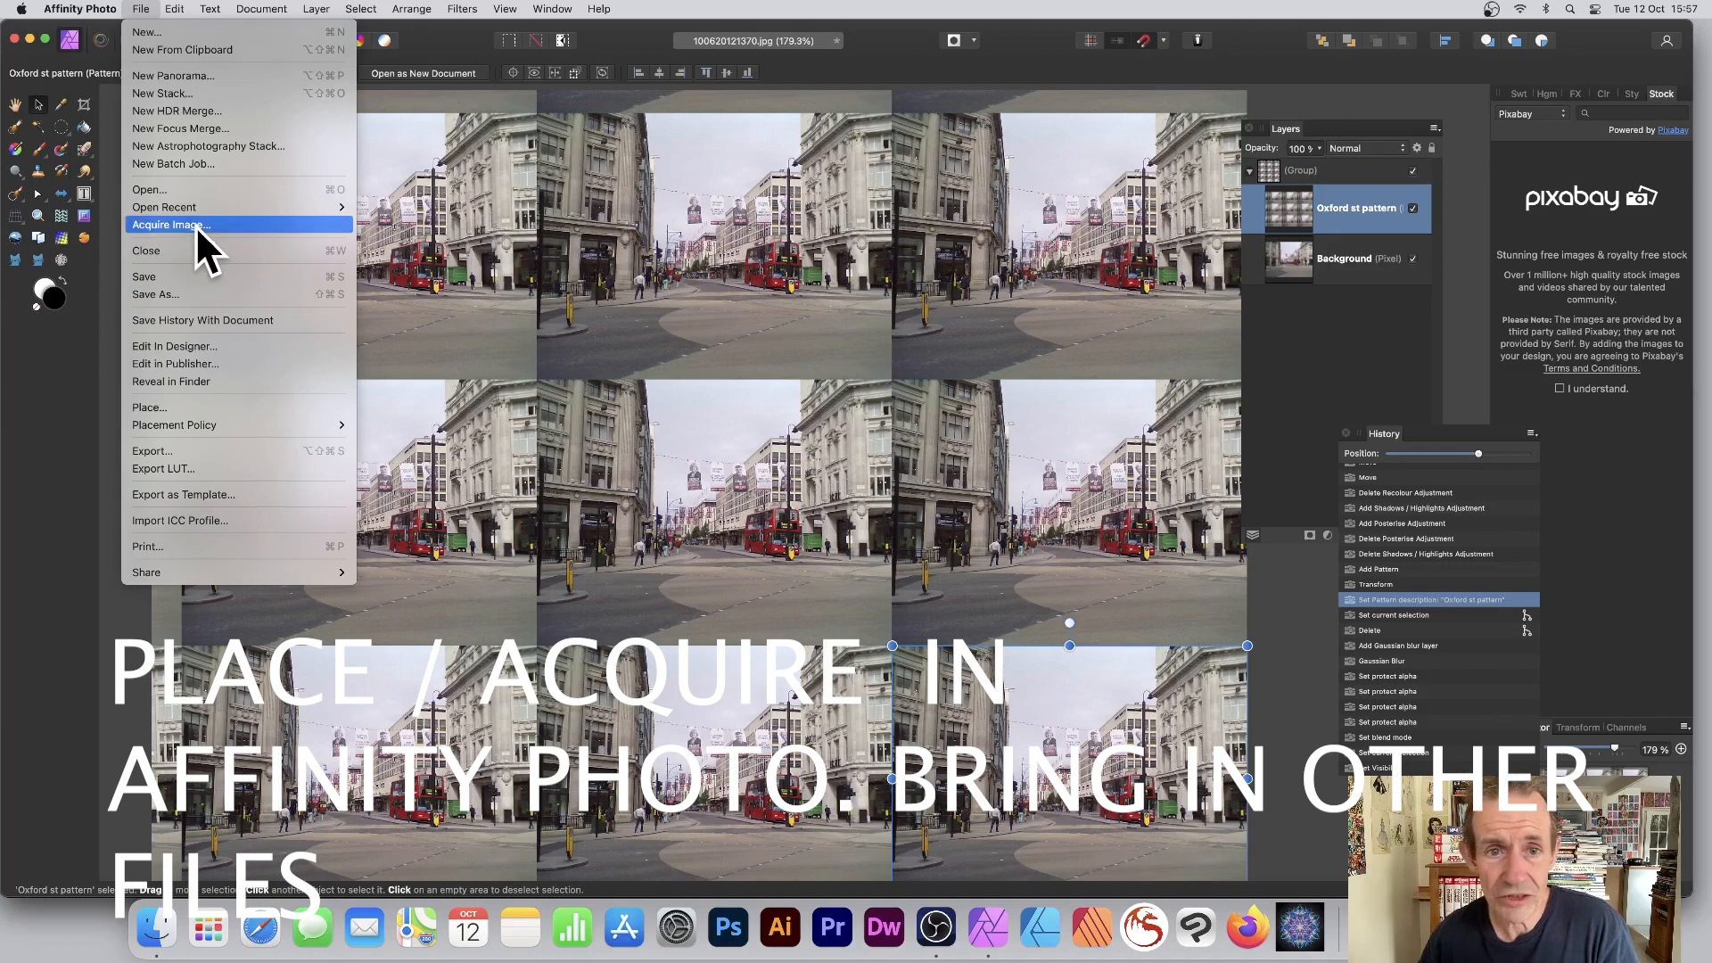
Step: View the device and shared sources in the Acquire Image window and close it
click(195, 225)
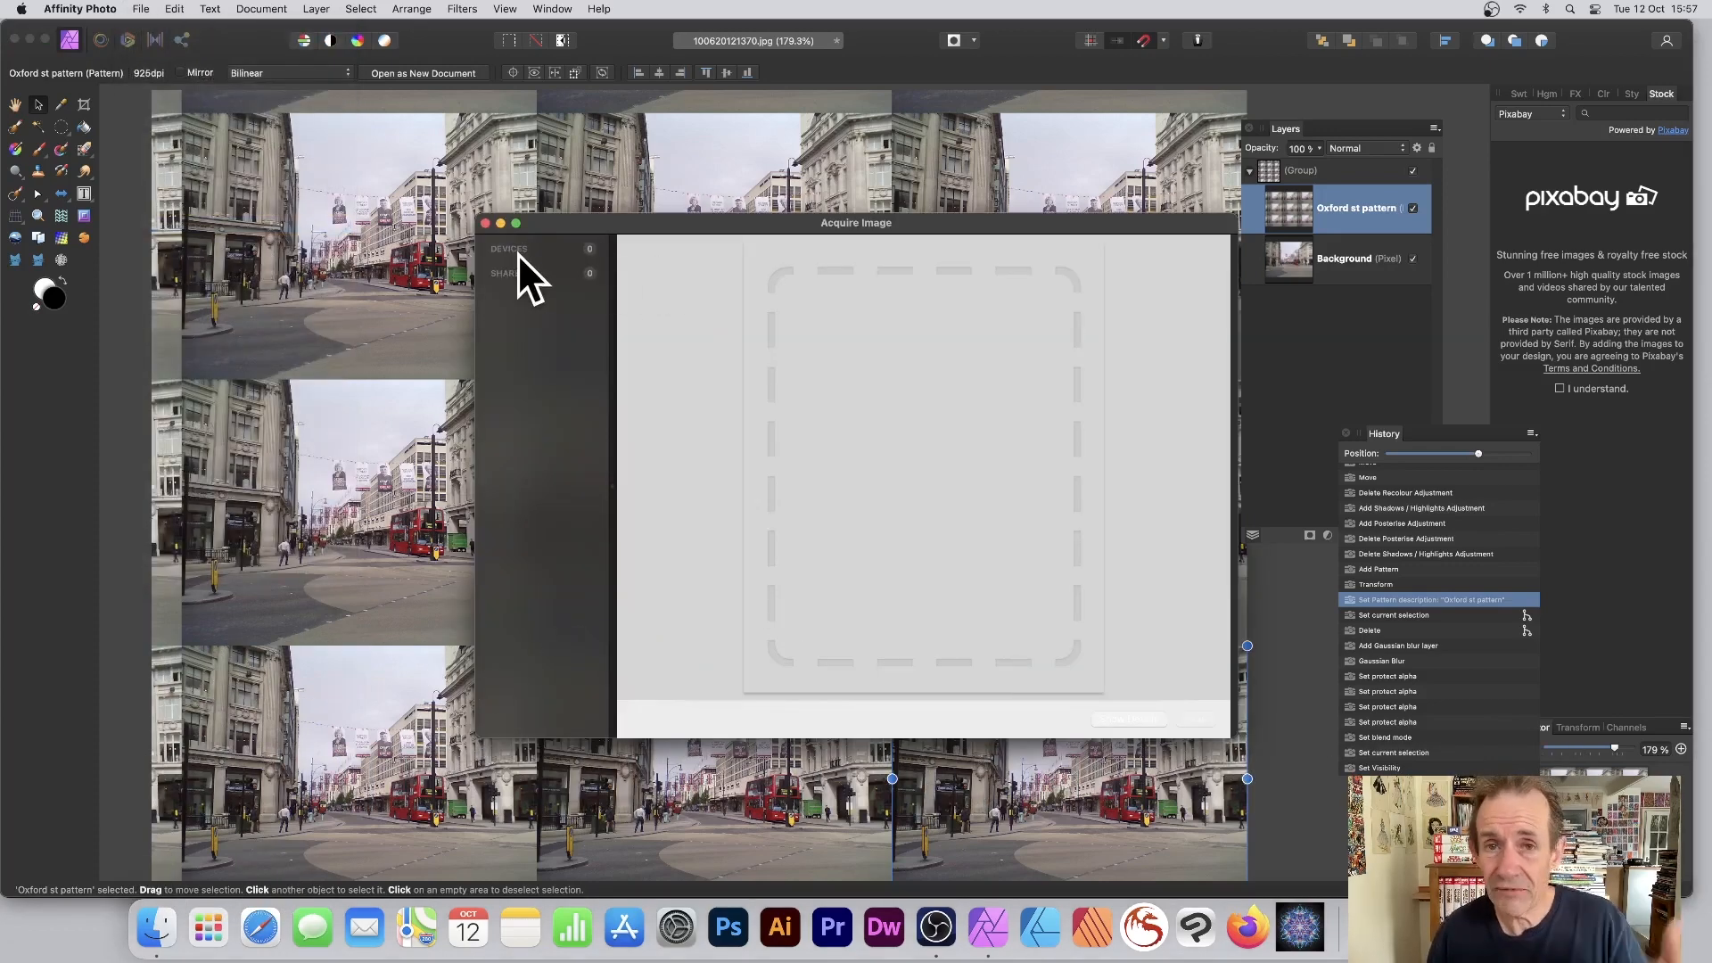
click(485, 222)
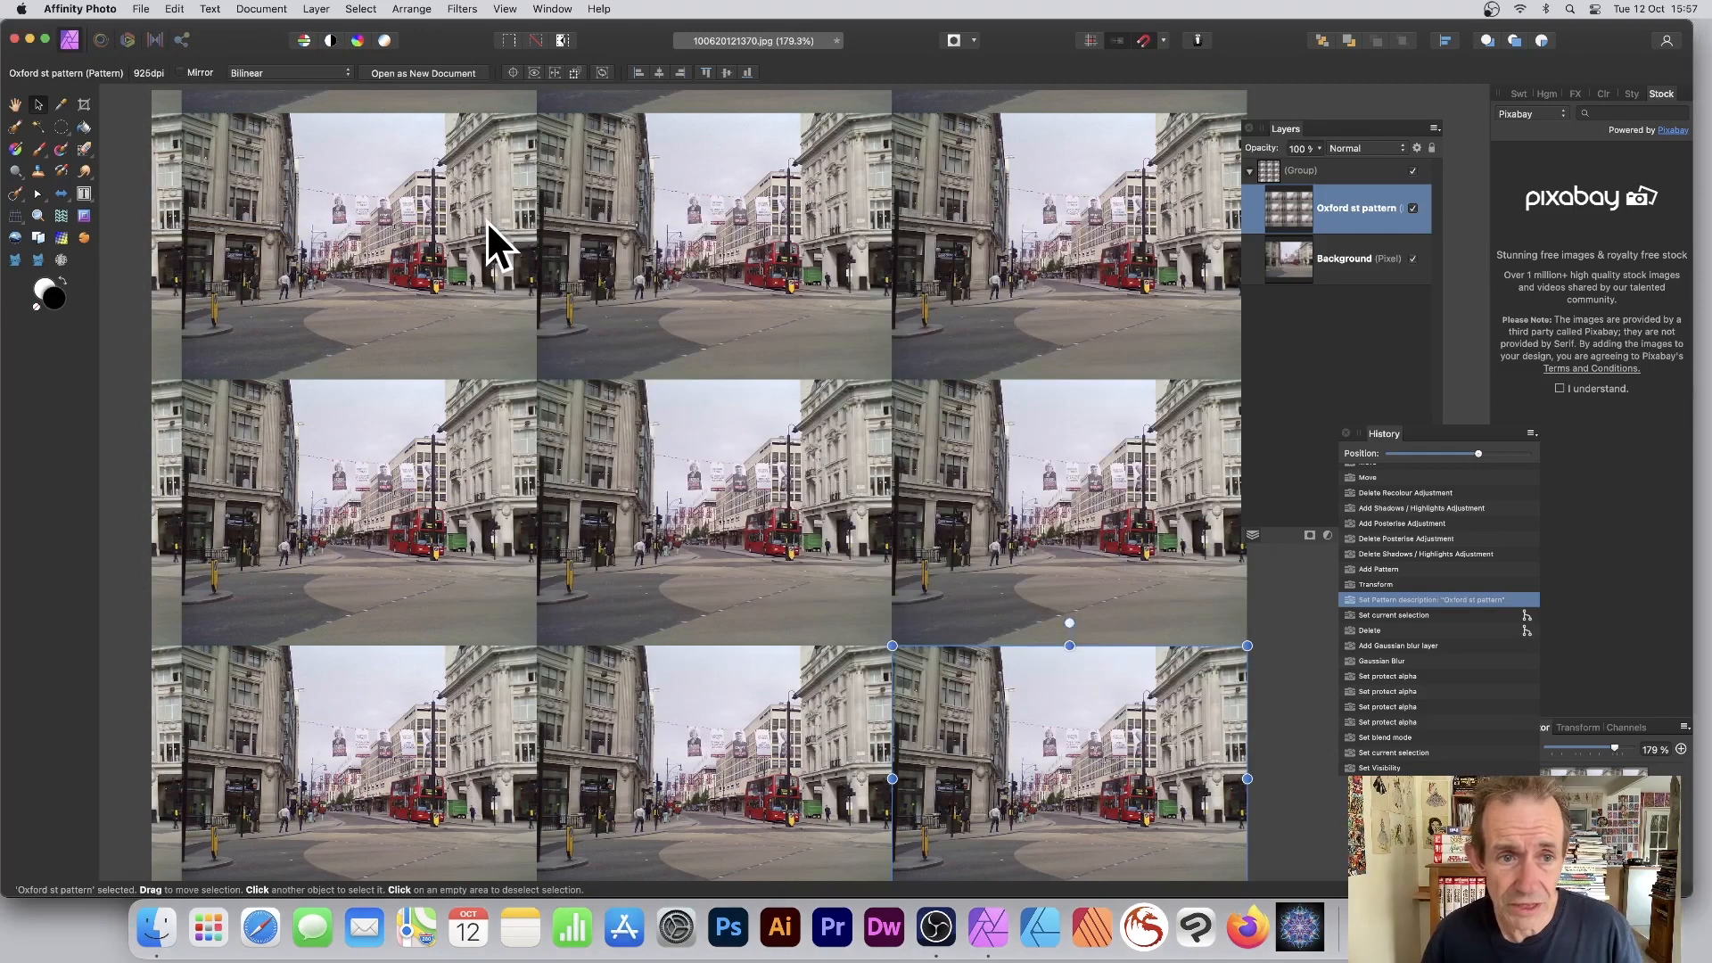
Step: Place the image 100620121372.jpg from the 201206A0 folder on top of the Oxford st pattern
click(141, 9)
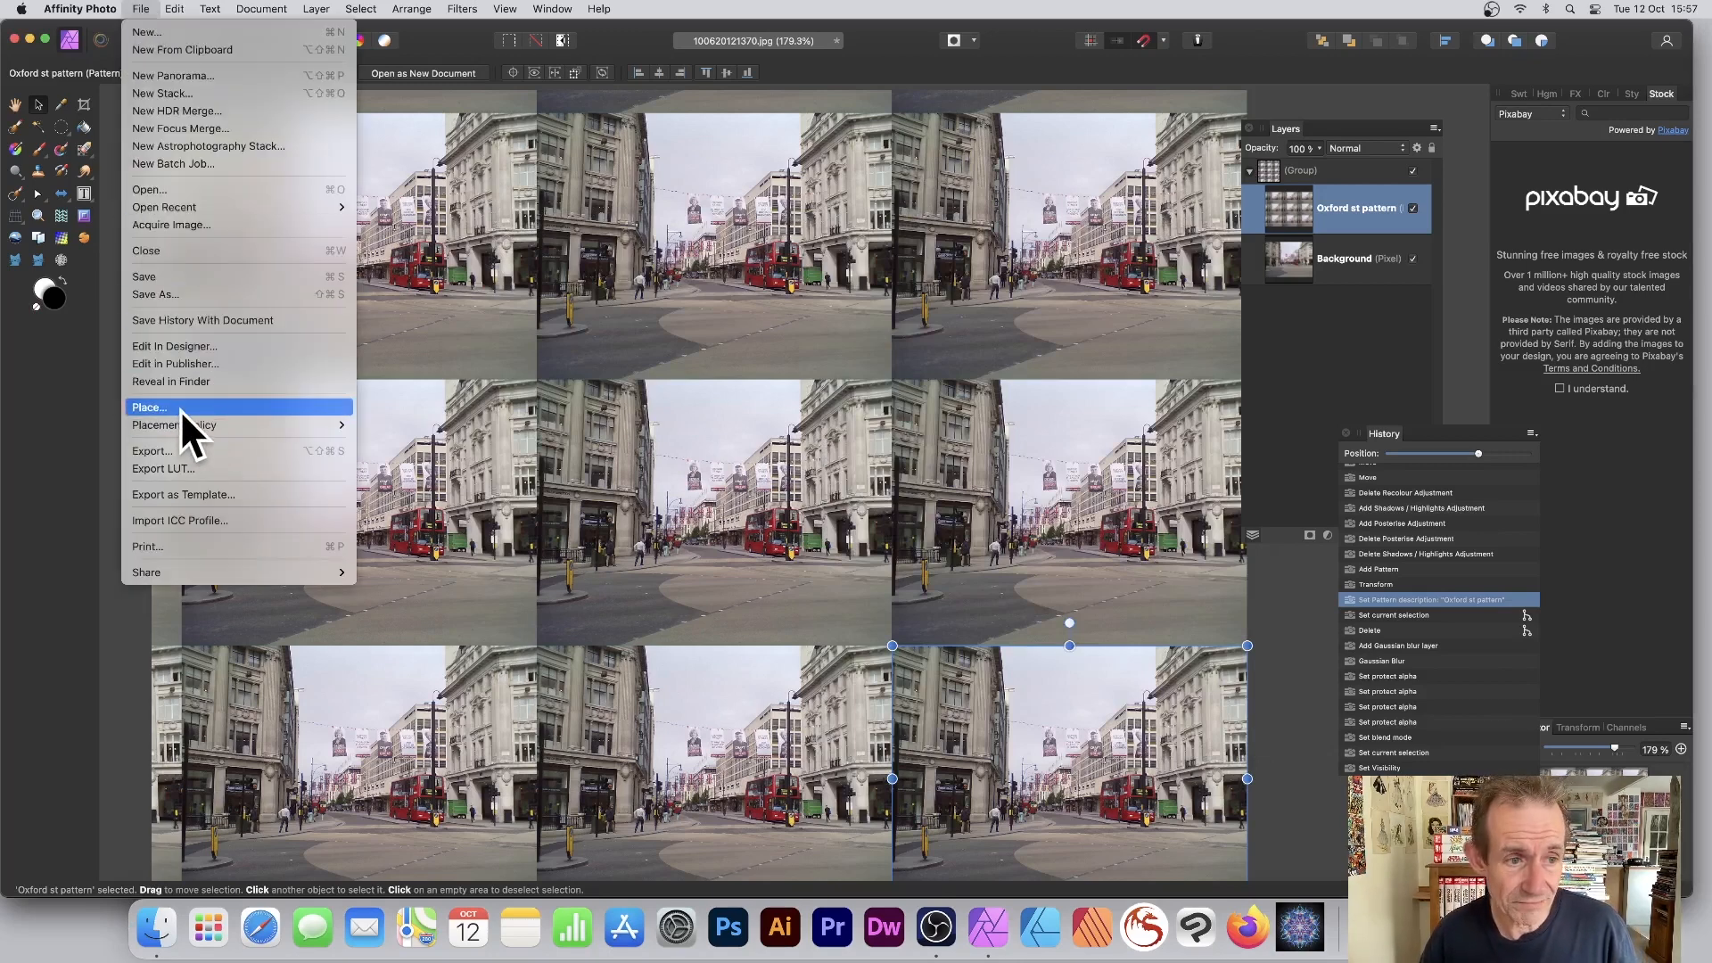
mouse_move(277, 425)
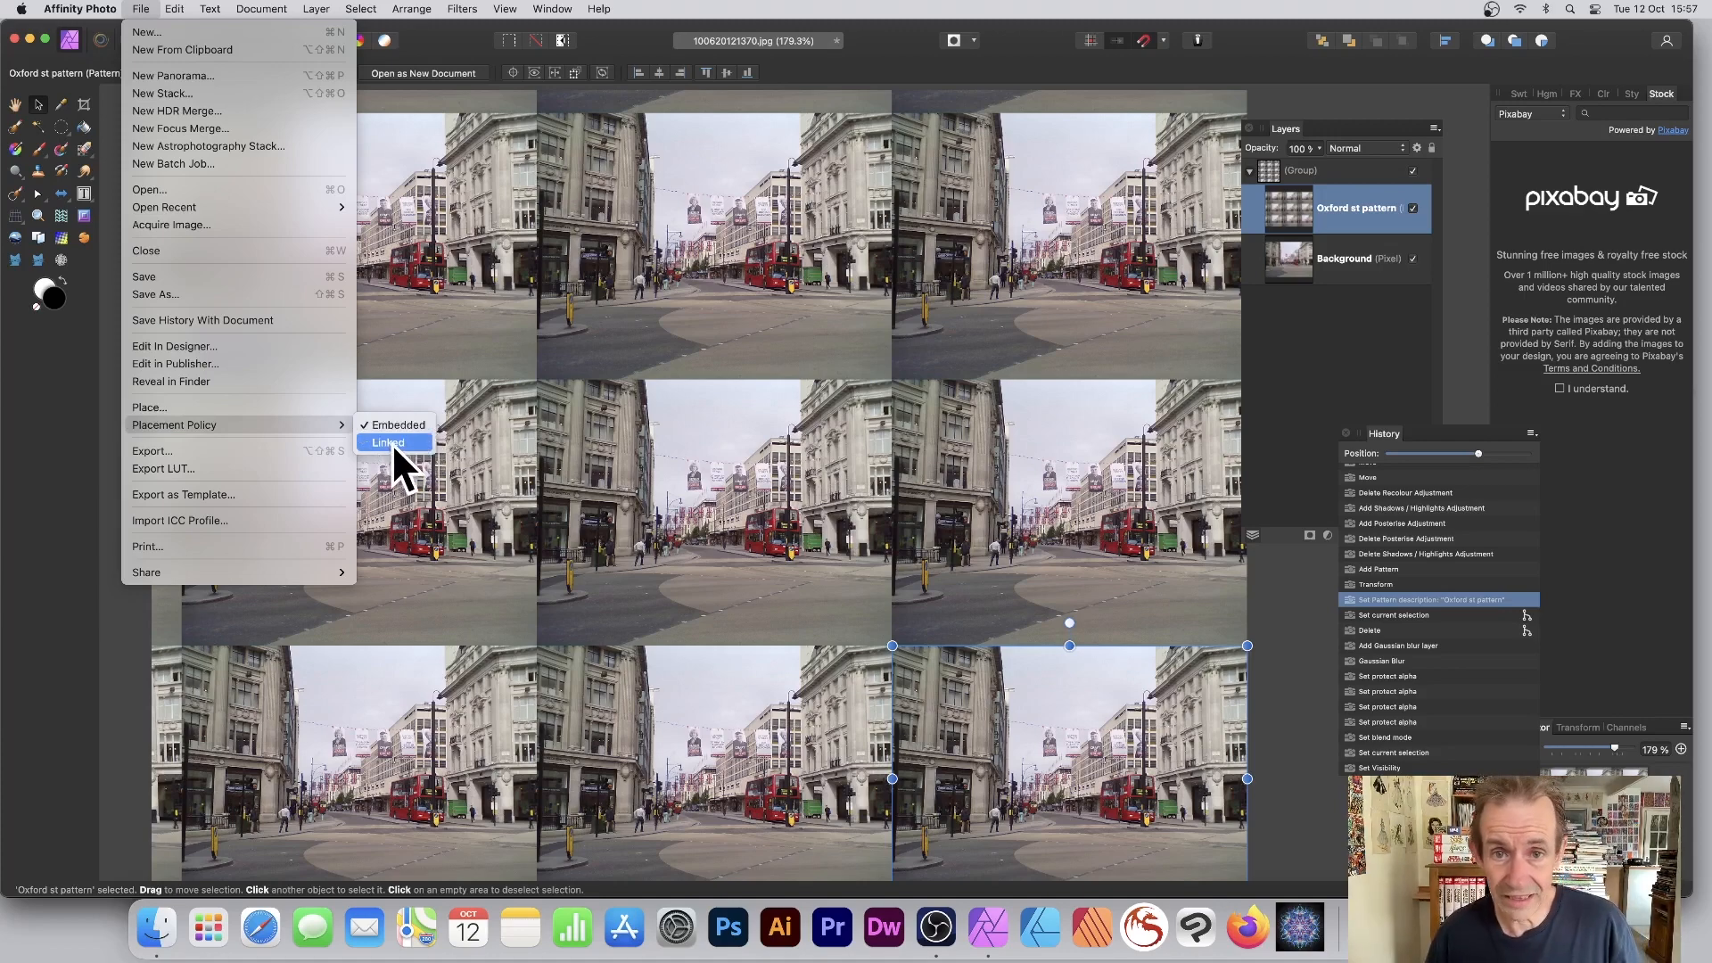
click(171, 406)
click(587, 321)
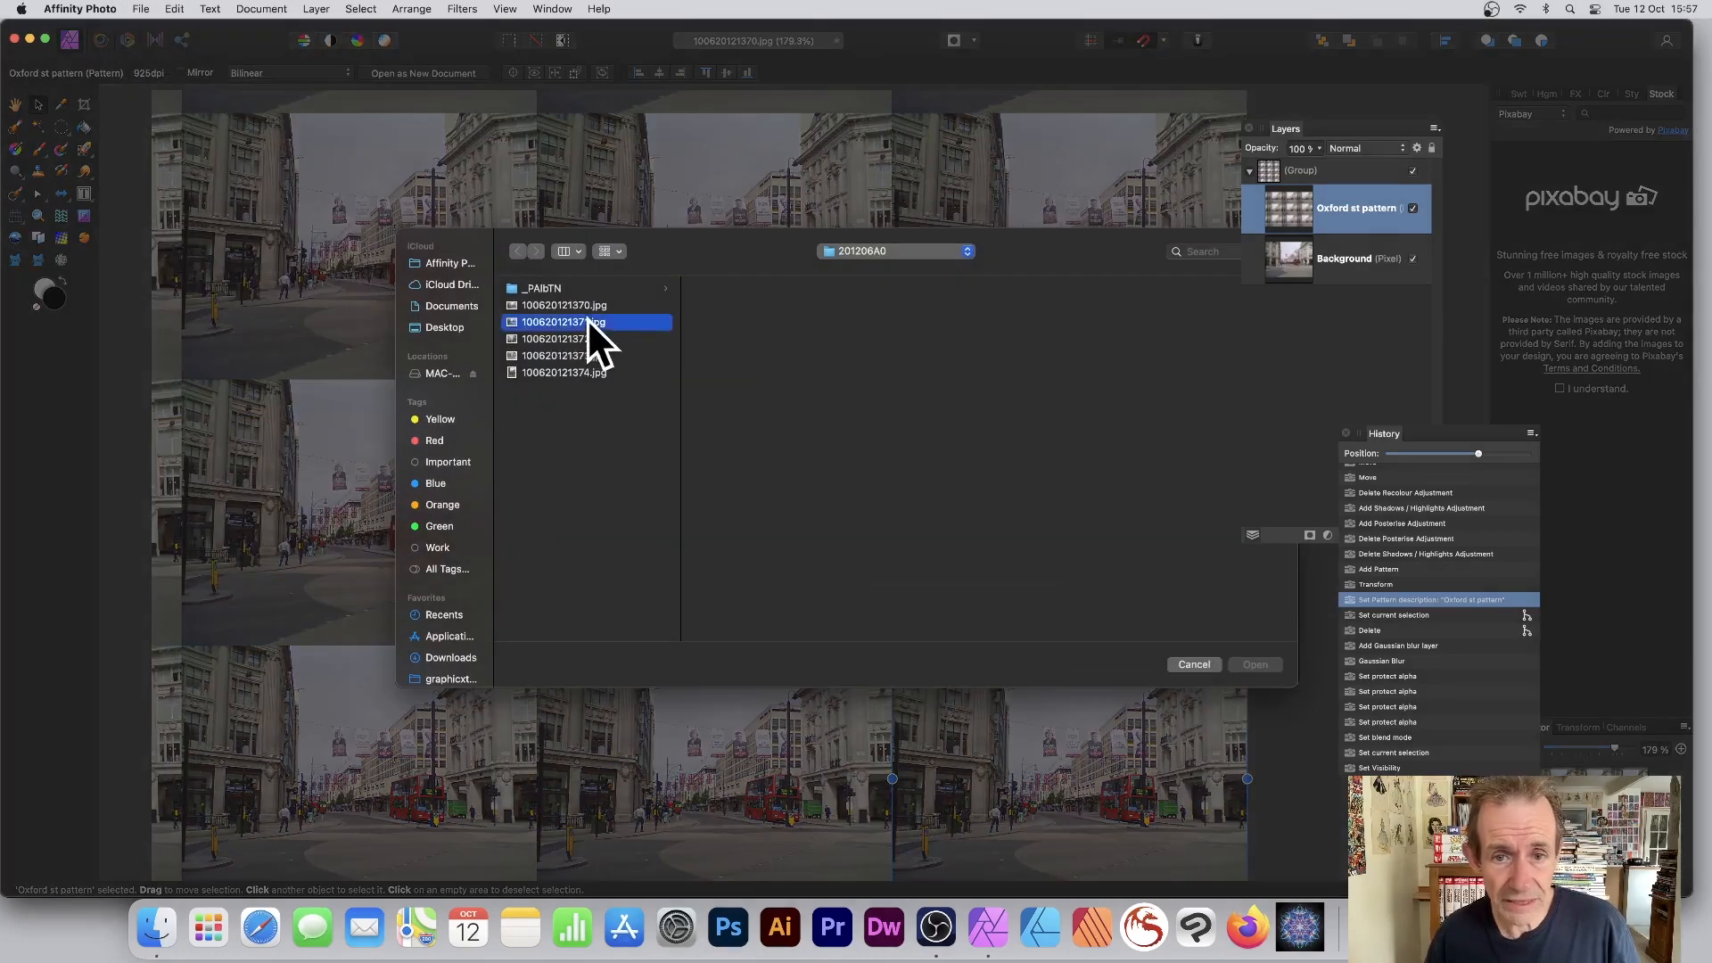
click(560, 339)
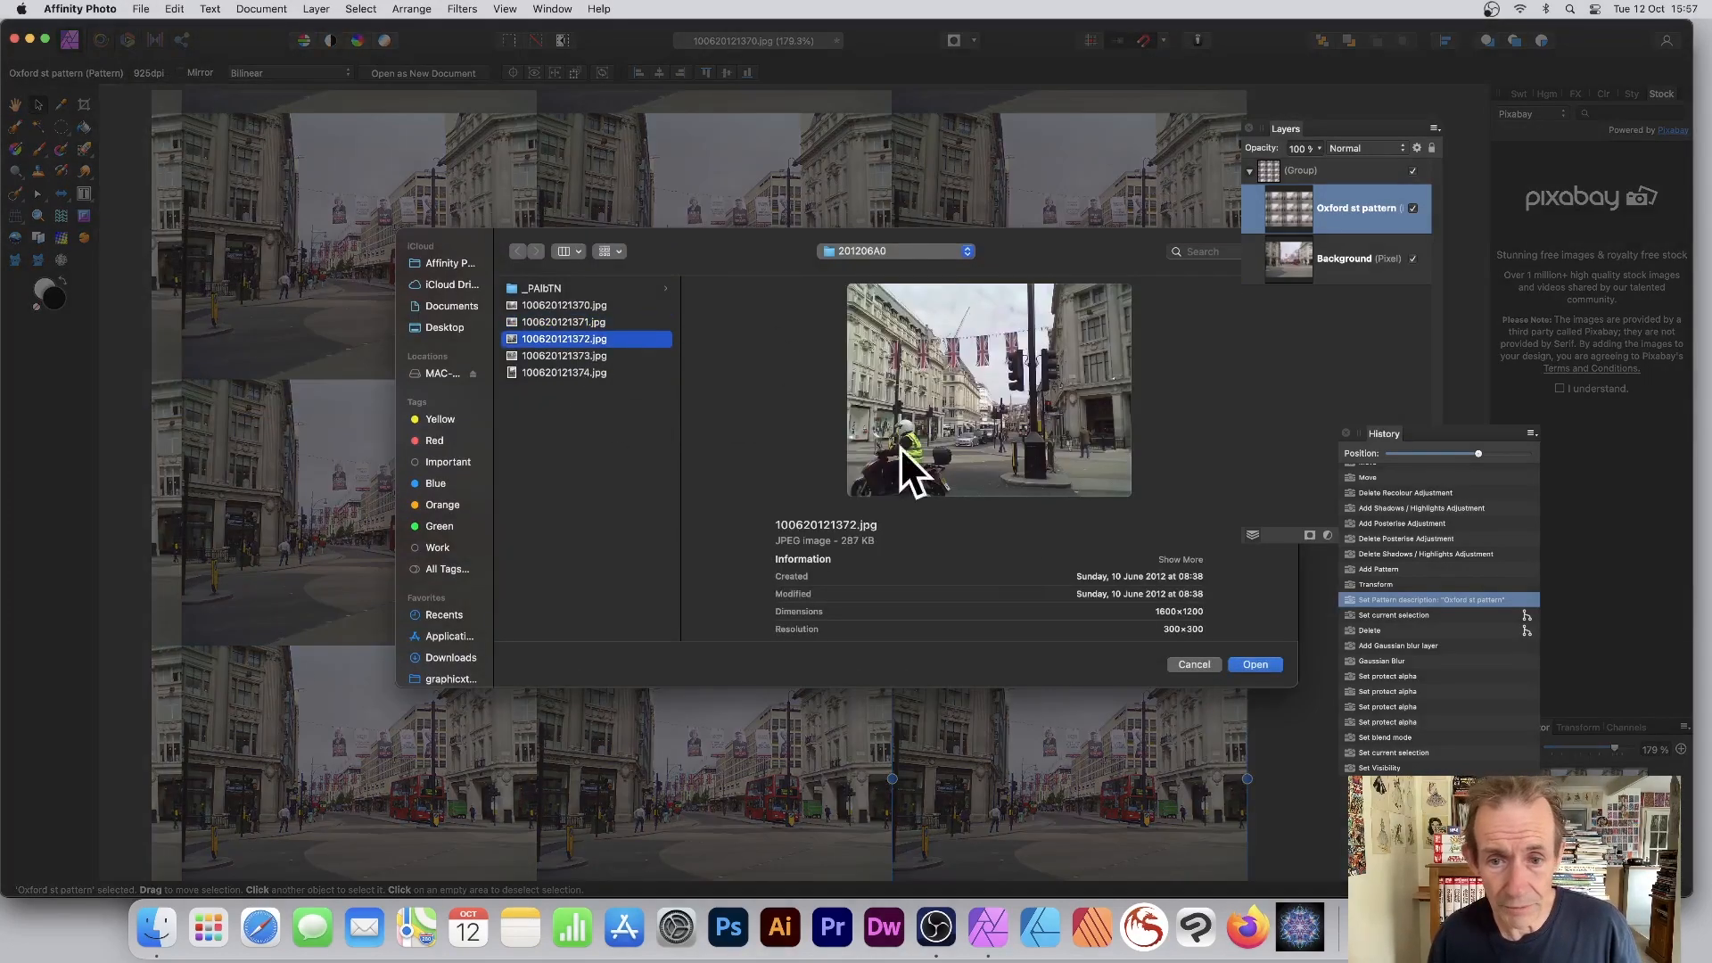
click(1265, 664)
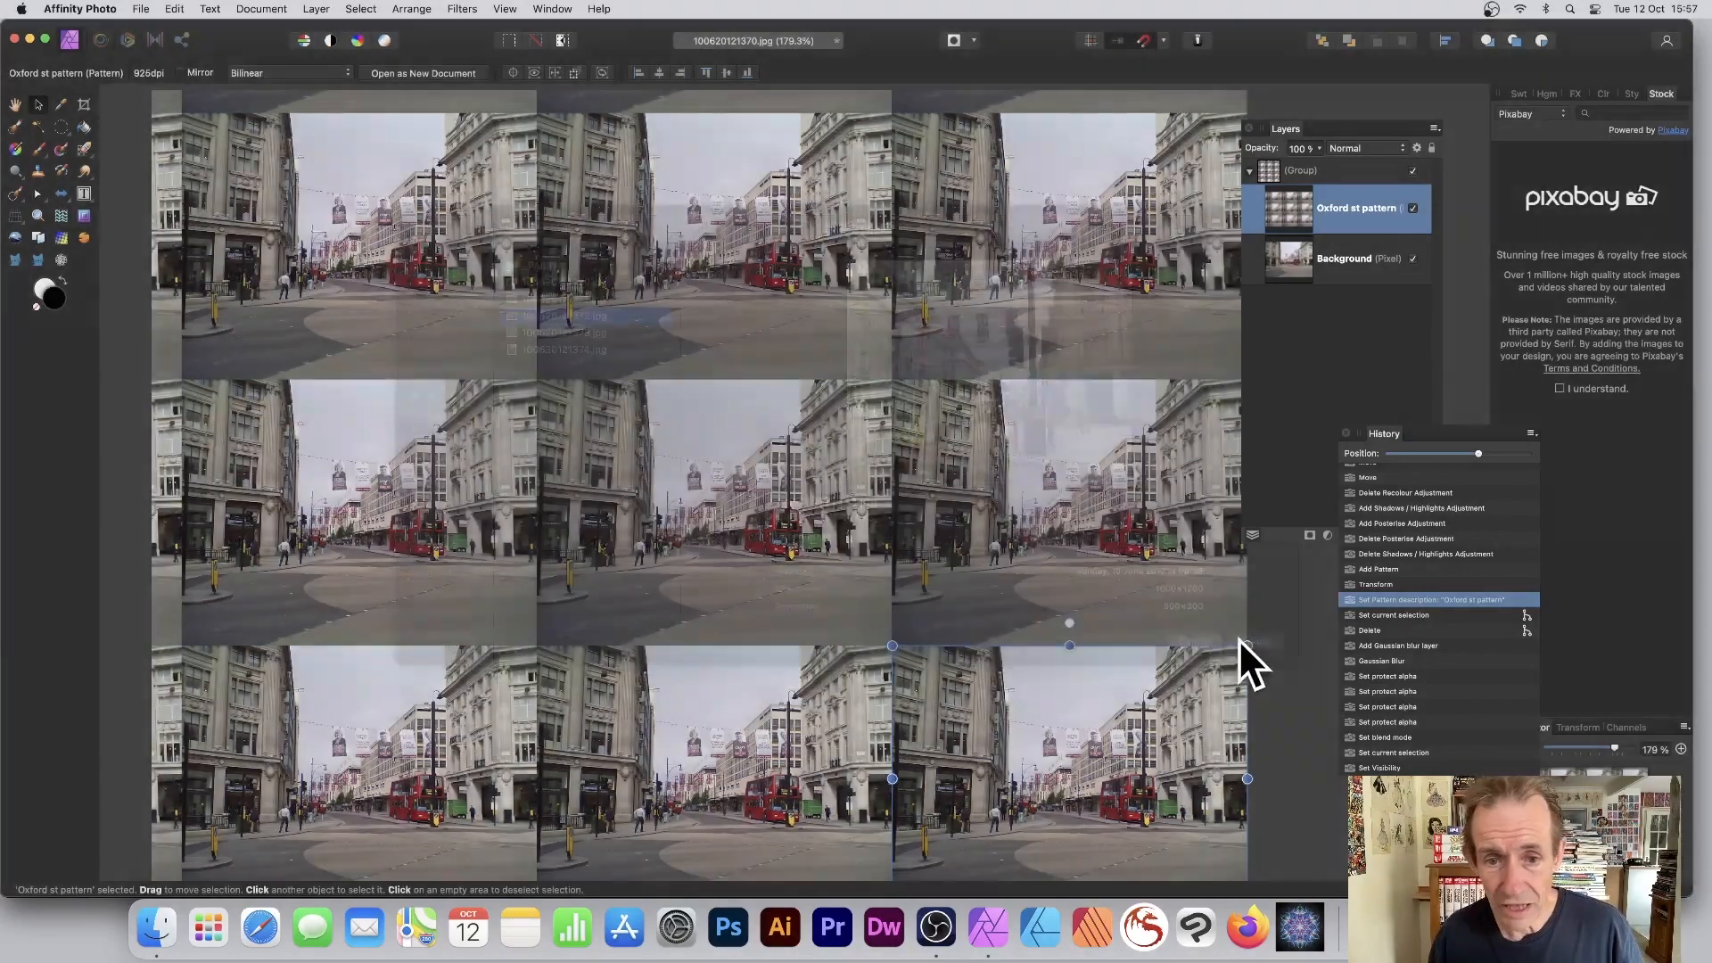
click(653, 281)
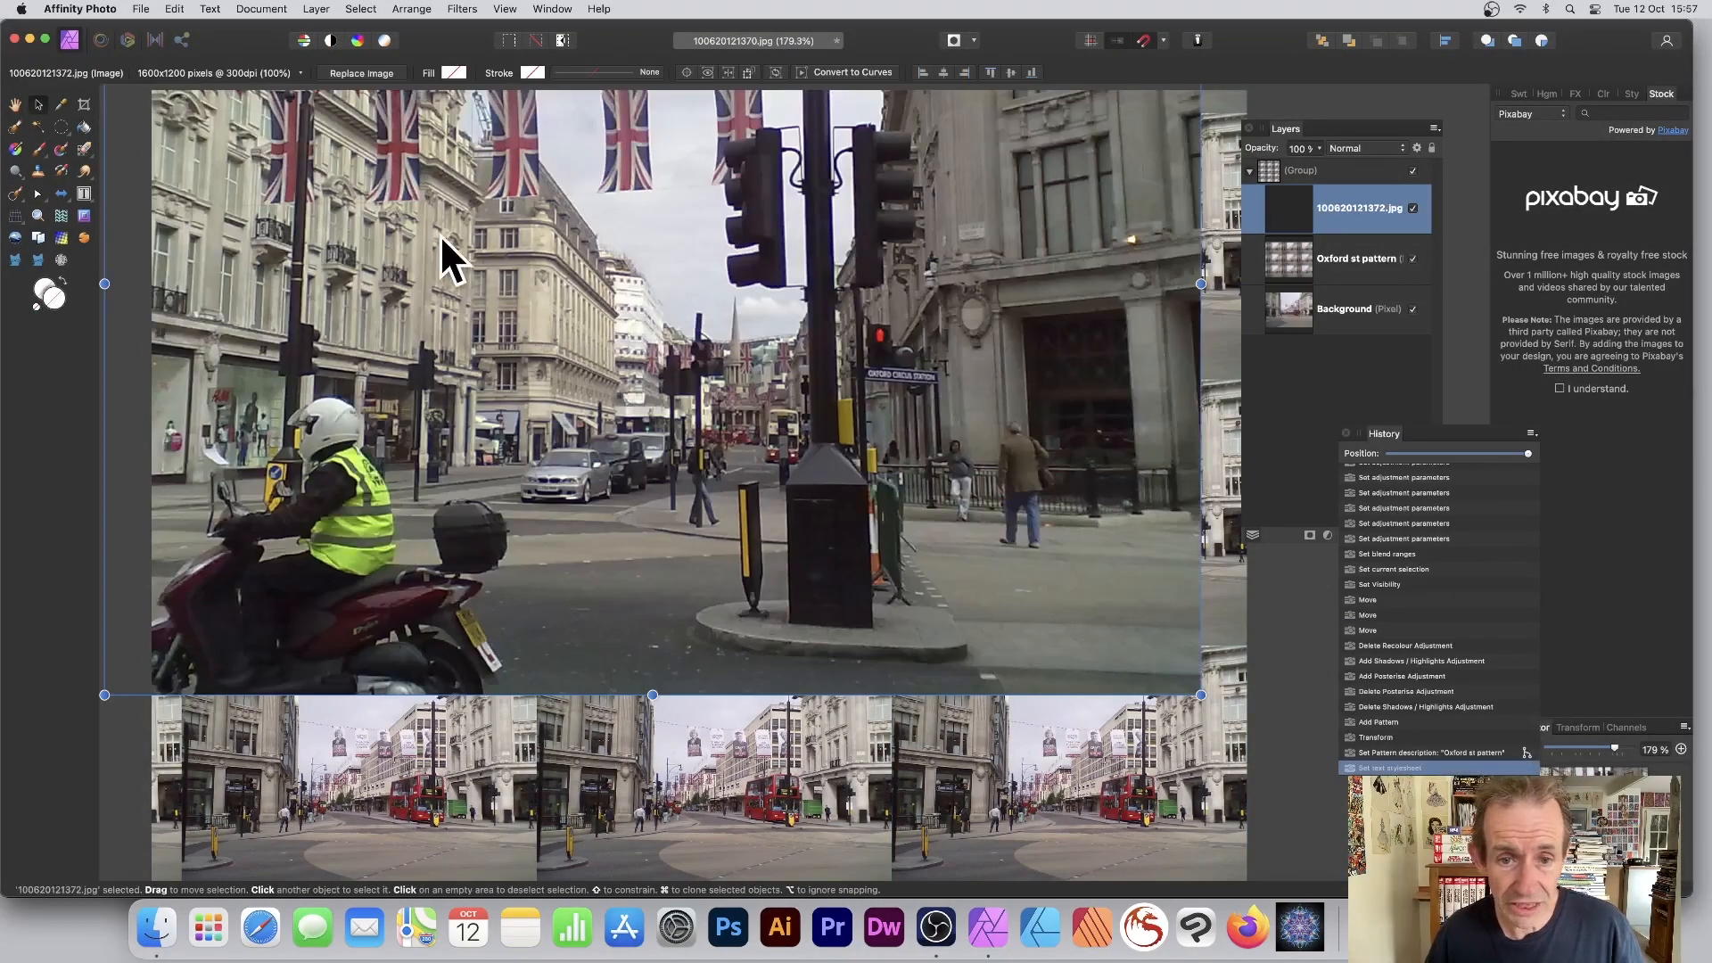
Step: Scale the placed street image down to about 67% and move it over the middle of the pattern
drag(440, 234, 928, 511)
drag(590, 148, 943, 413)
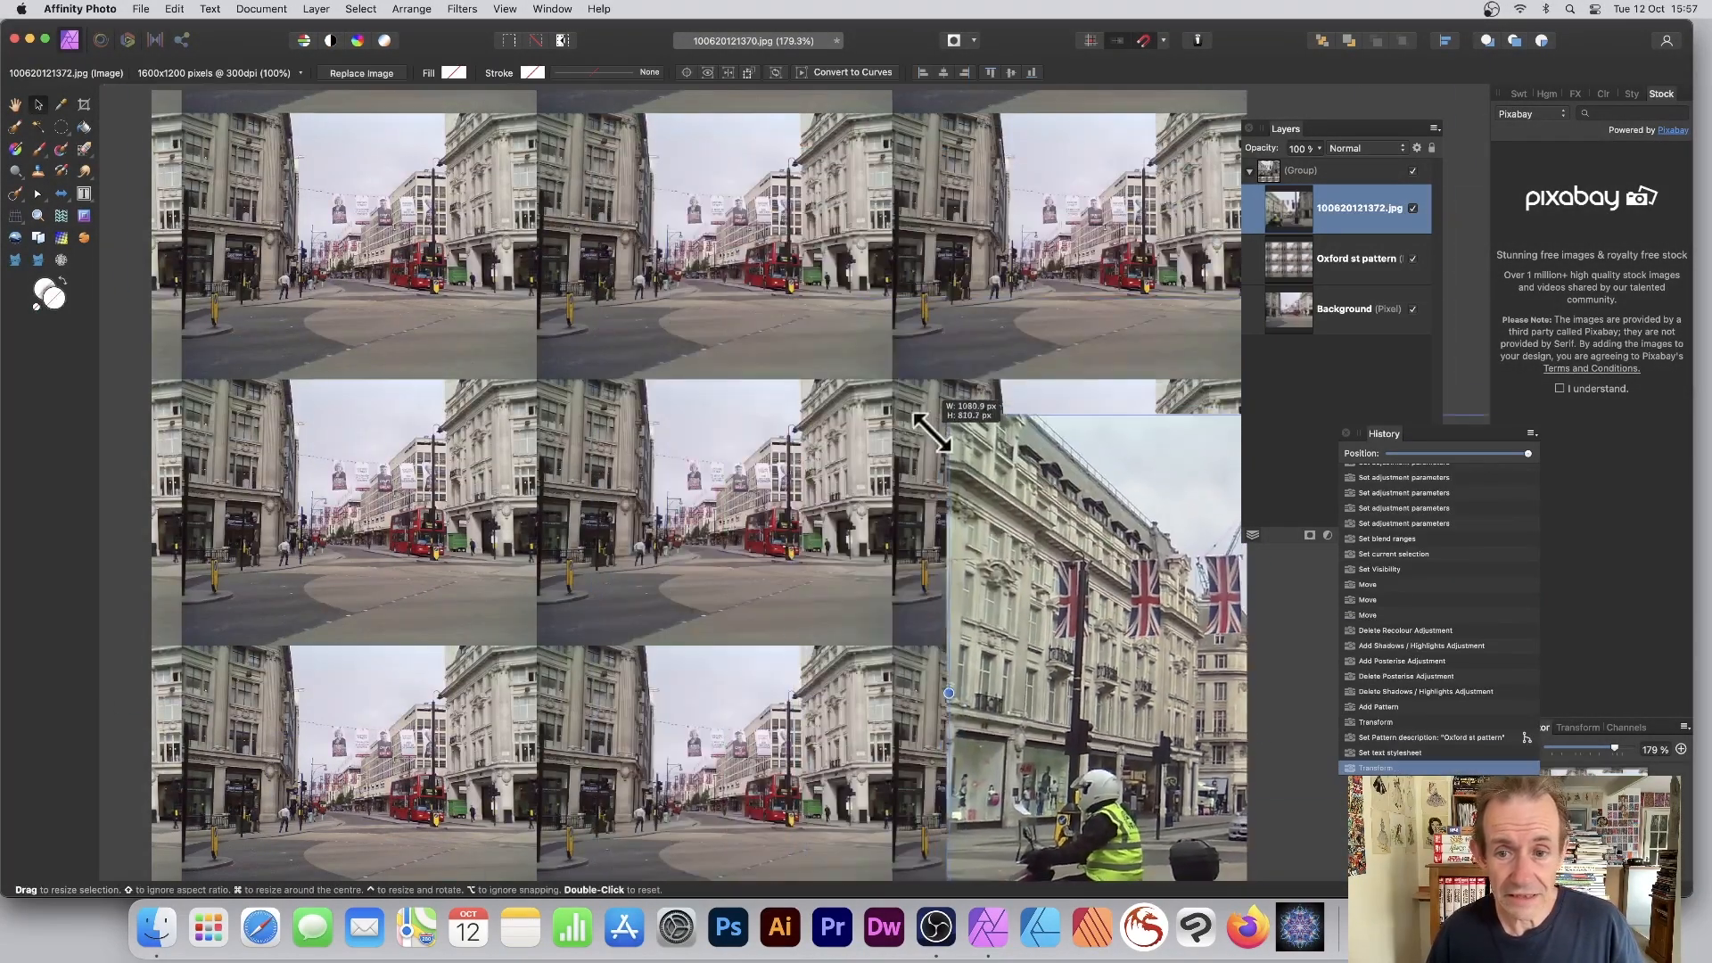
drag(1081, 555, 527, 296)
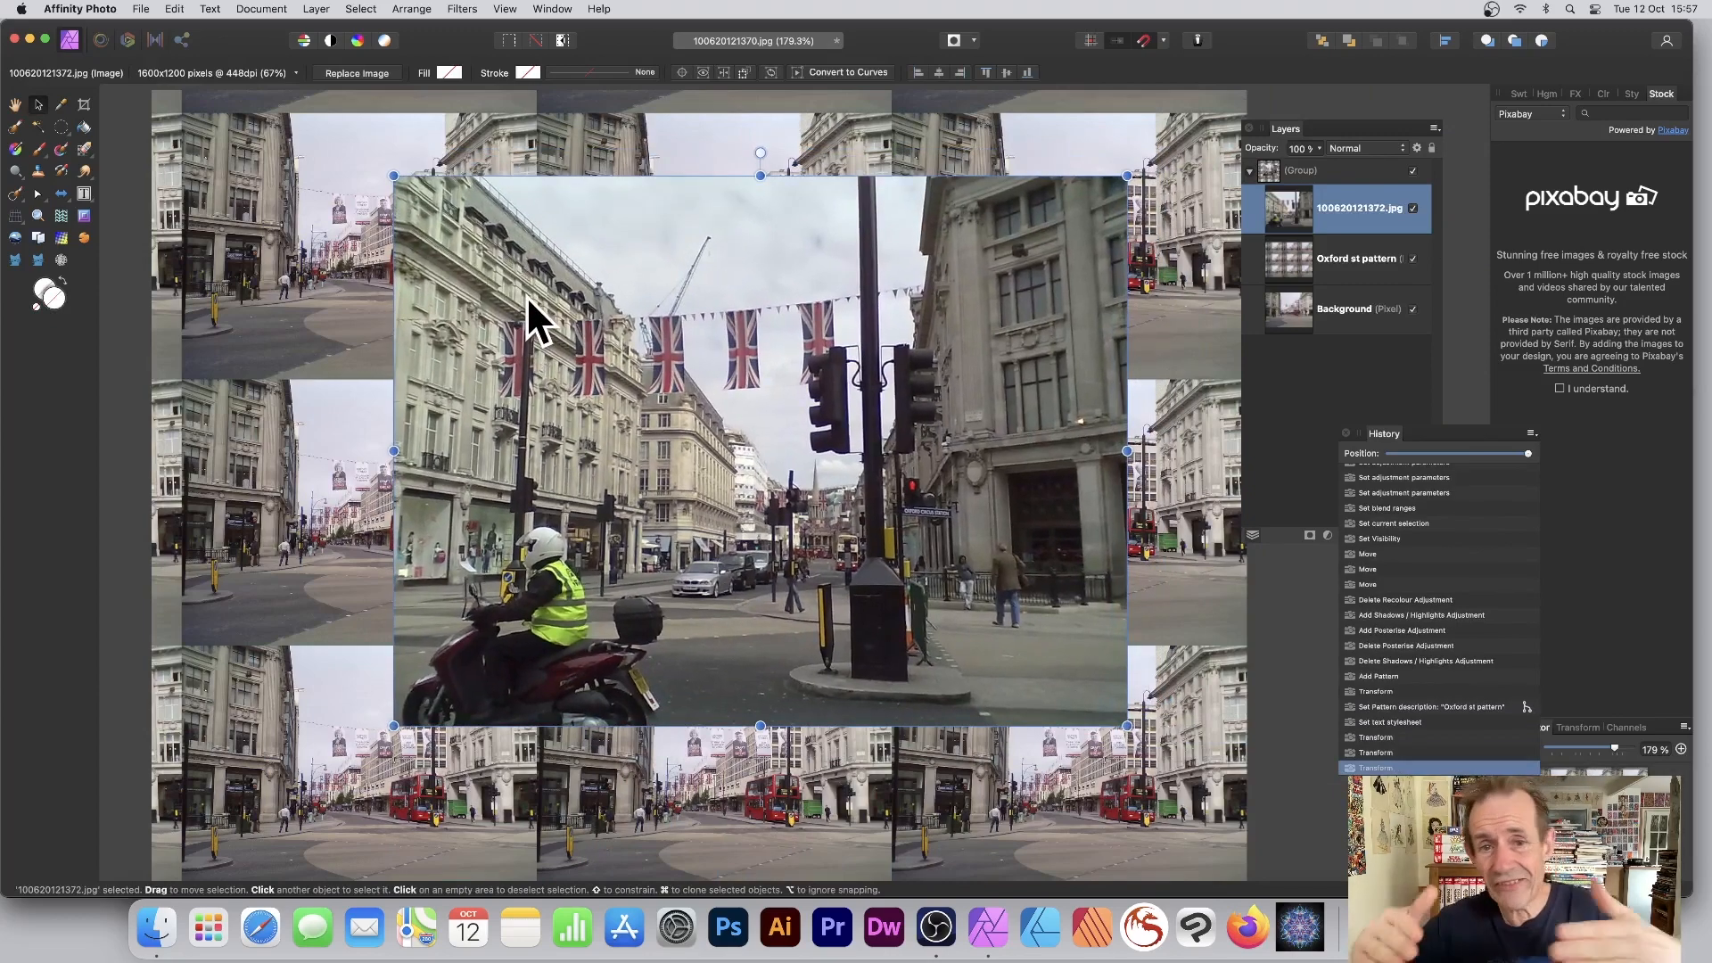
Step: View the Embedded and Linked placement policies and scale the placed image down further to about 56%, keeping it over the pattern's centre
click(141, 9)
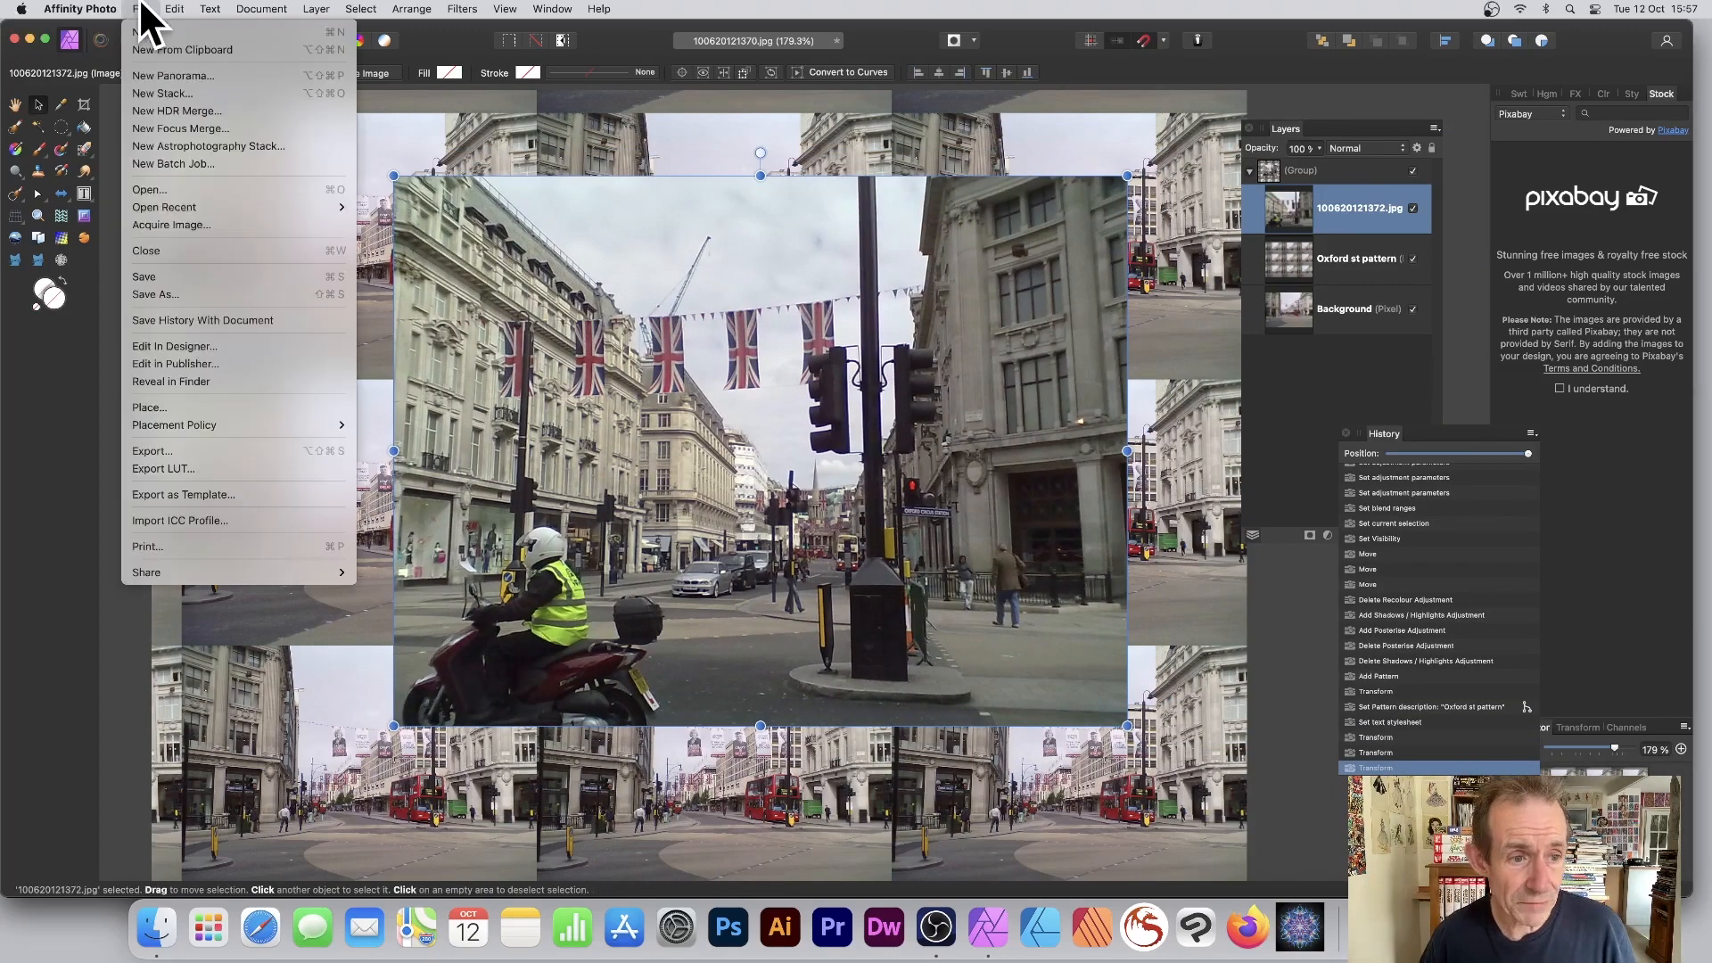
mouse_move(223, 426)
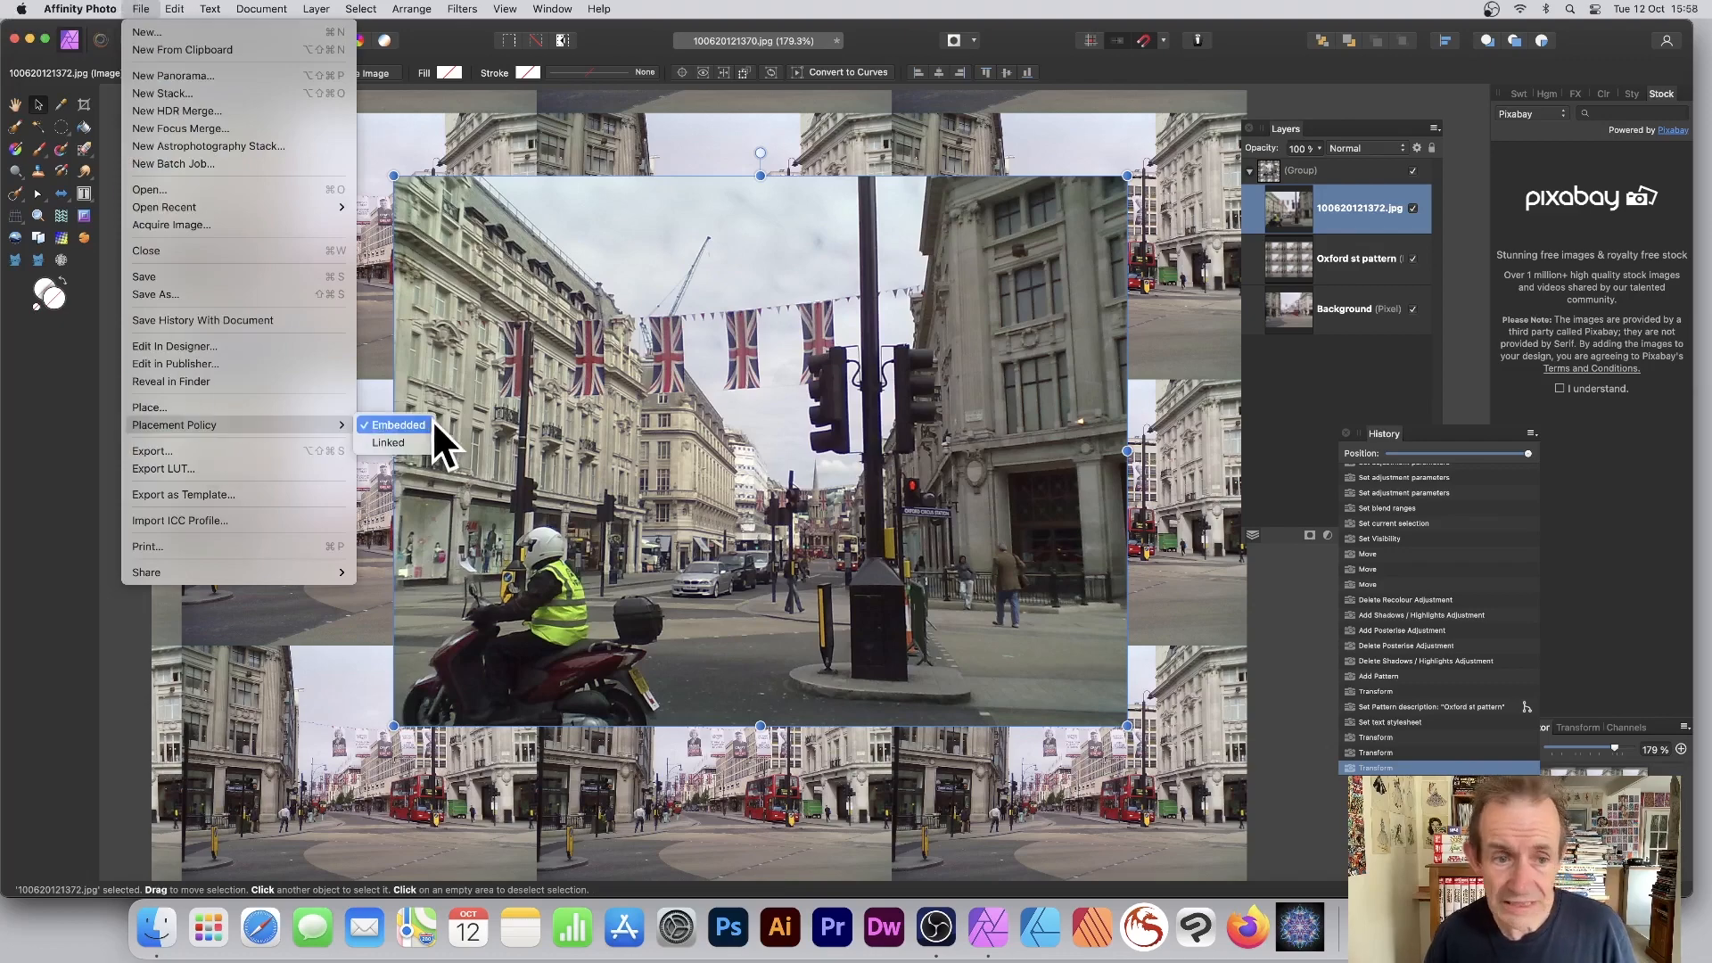
click(720, 404)
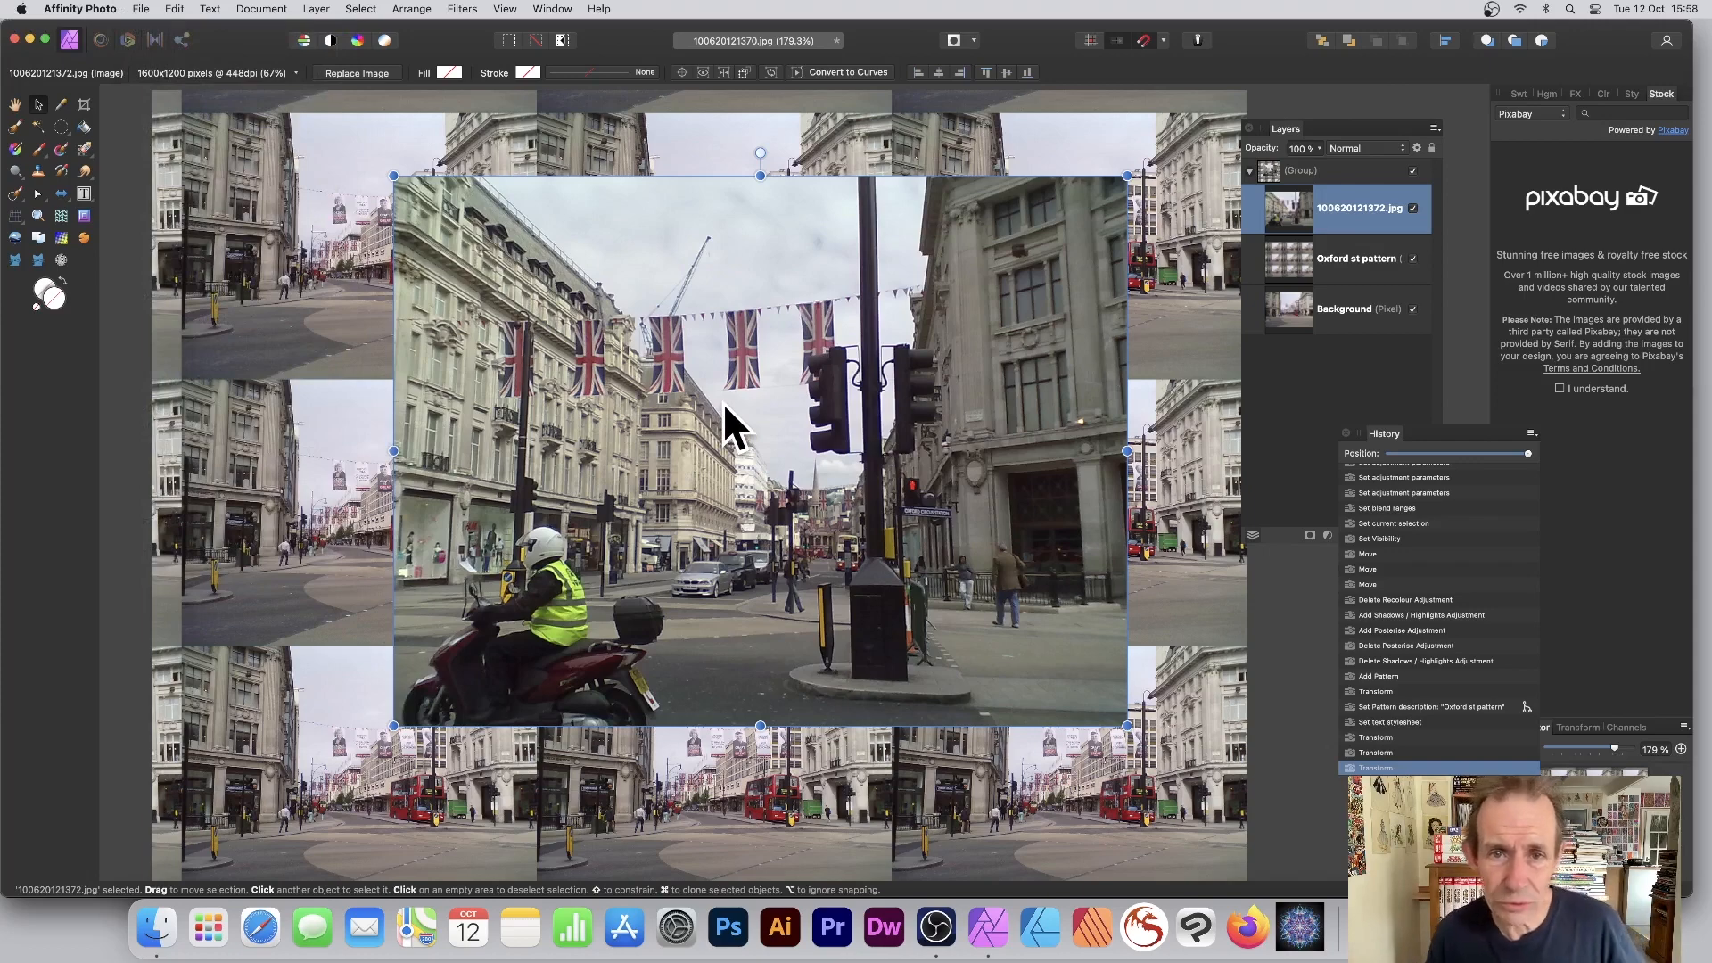
drag(393, 176, 508, 256)
drag(808, 401, 692, 346)
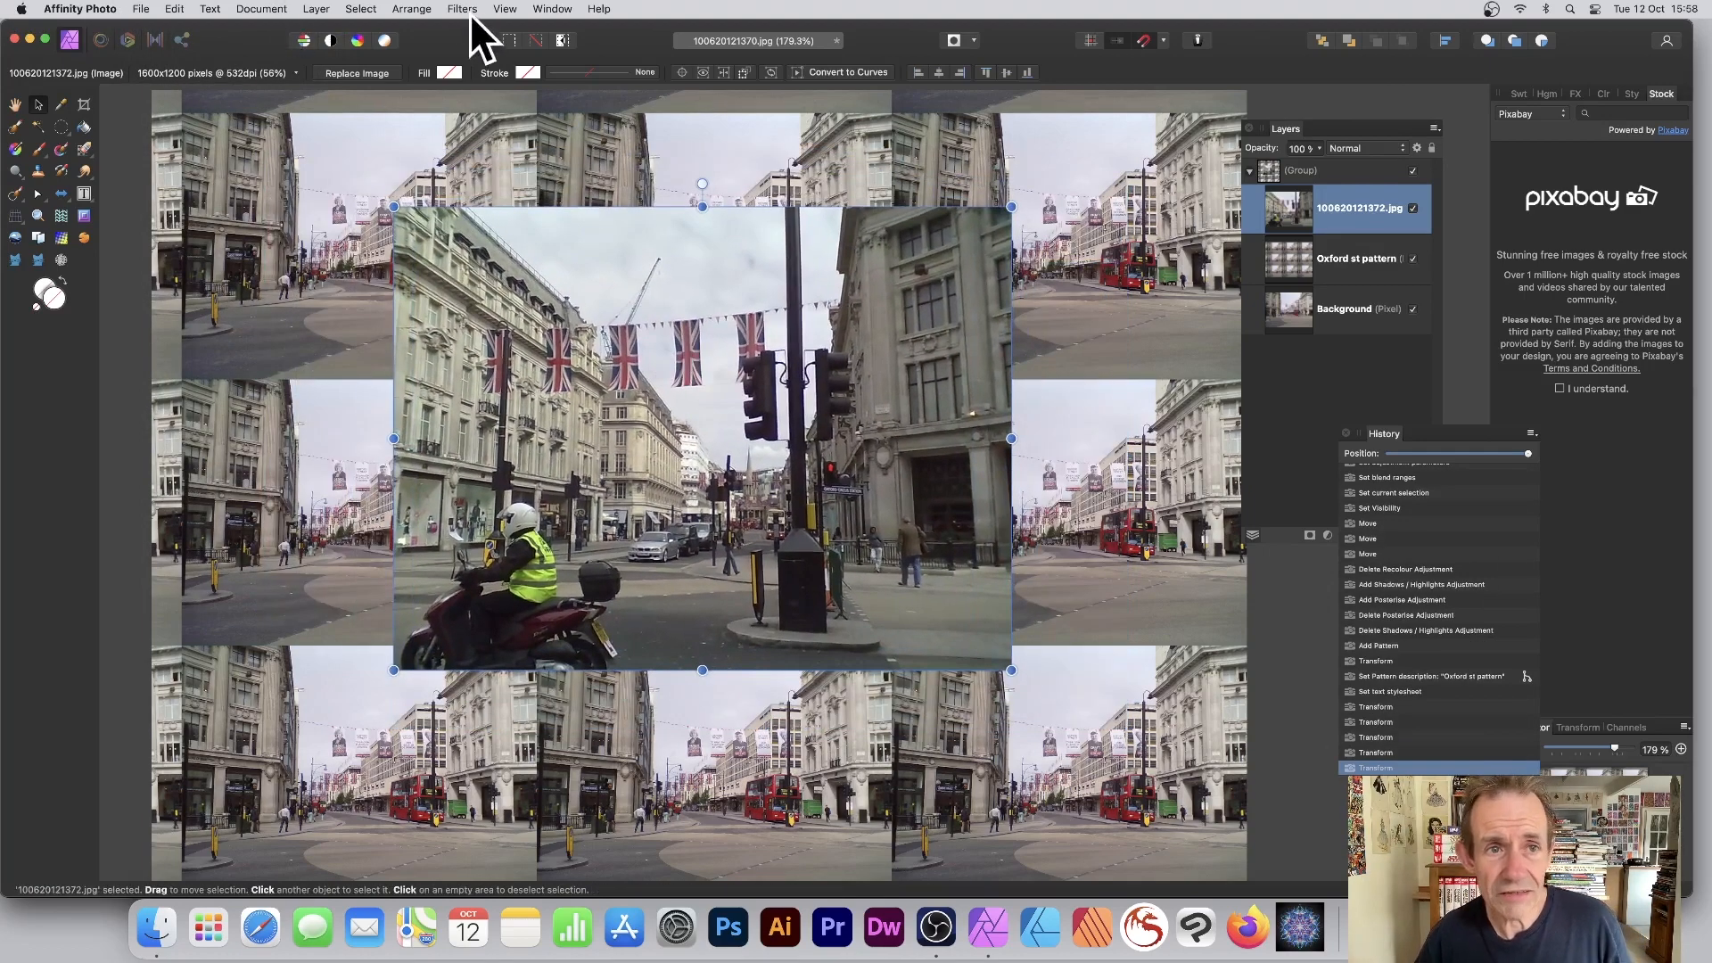
Step: Review the placement policy options again and delete the placed image 100620121372.jpg
click(140, 9)
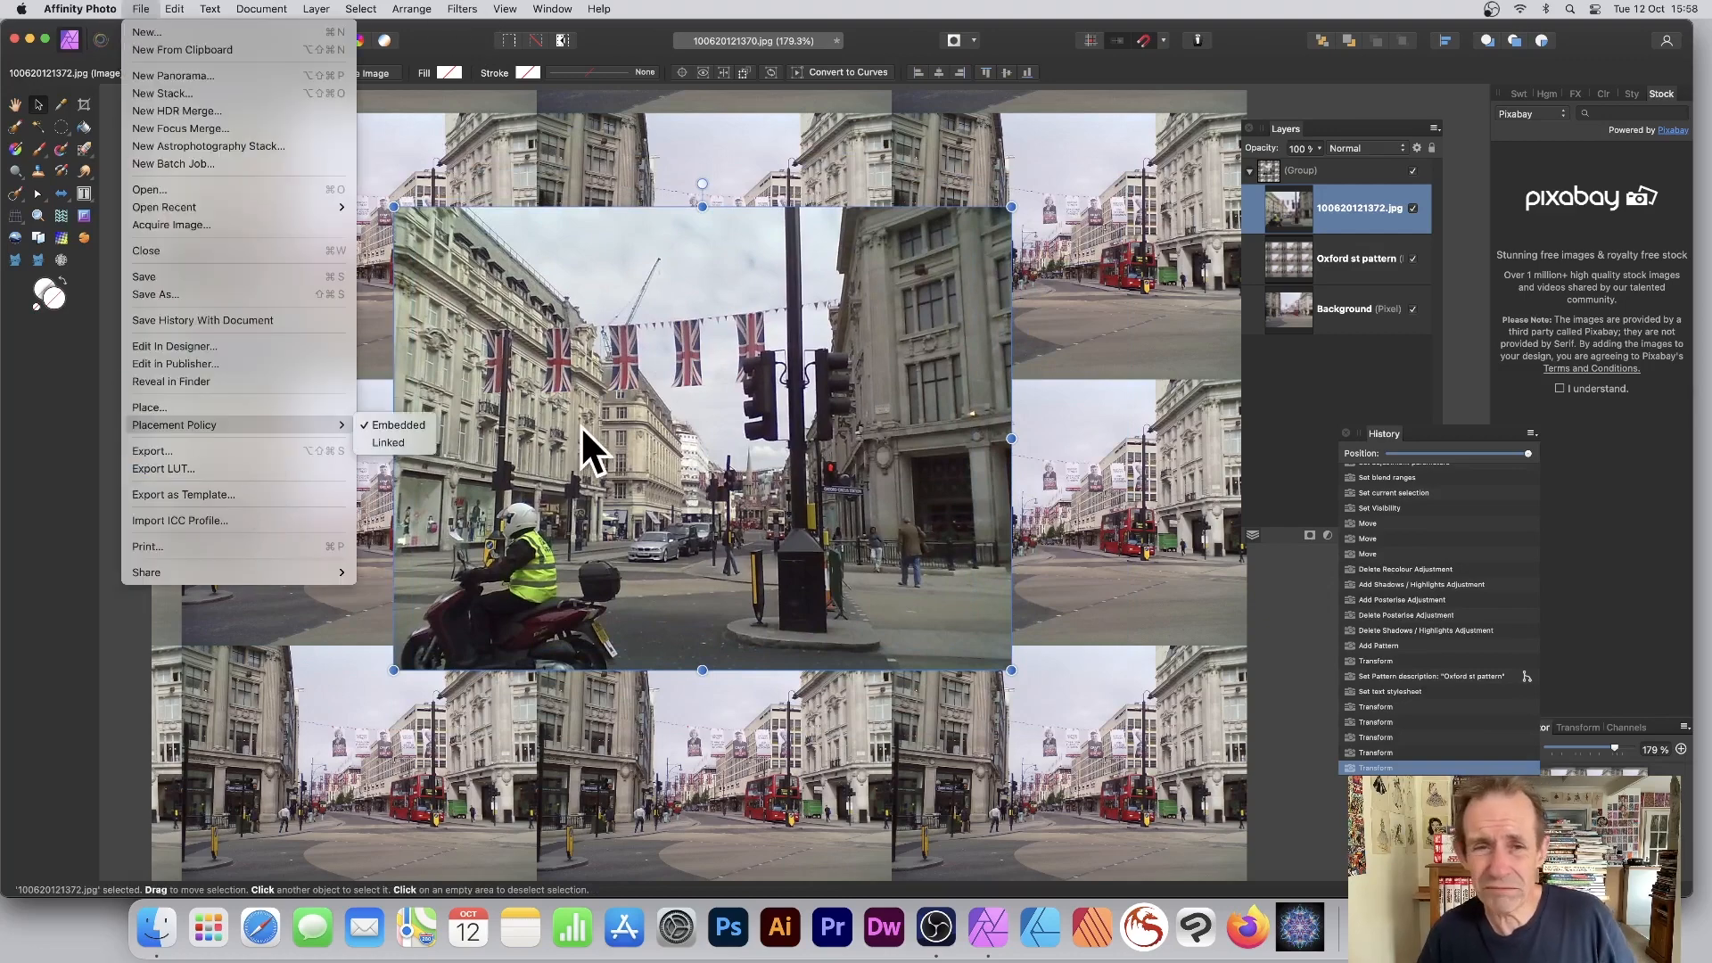
click(570, 280)
scroll(569, 280, down, 1)
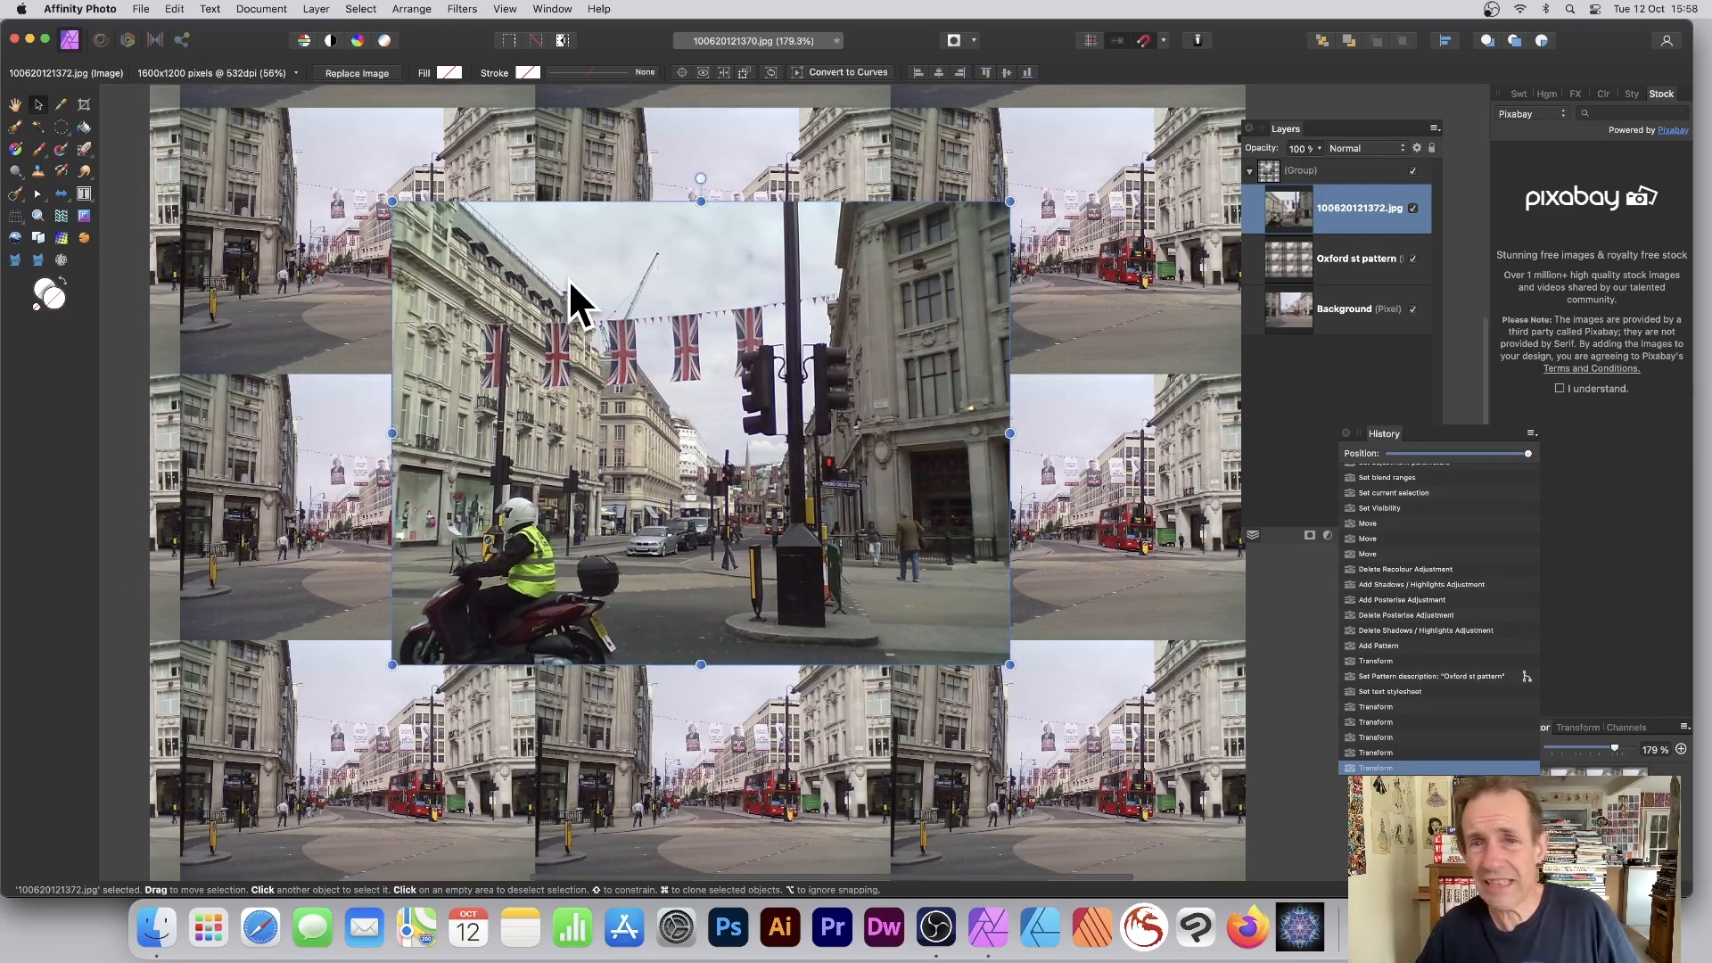
click(135, 9)
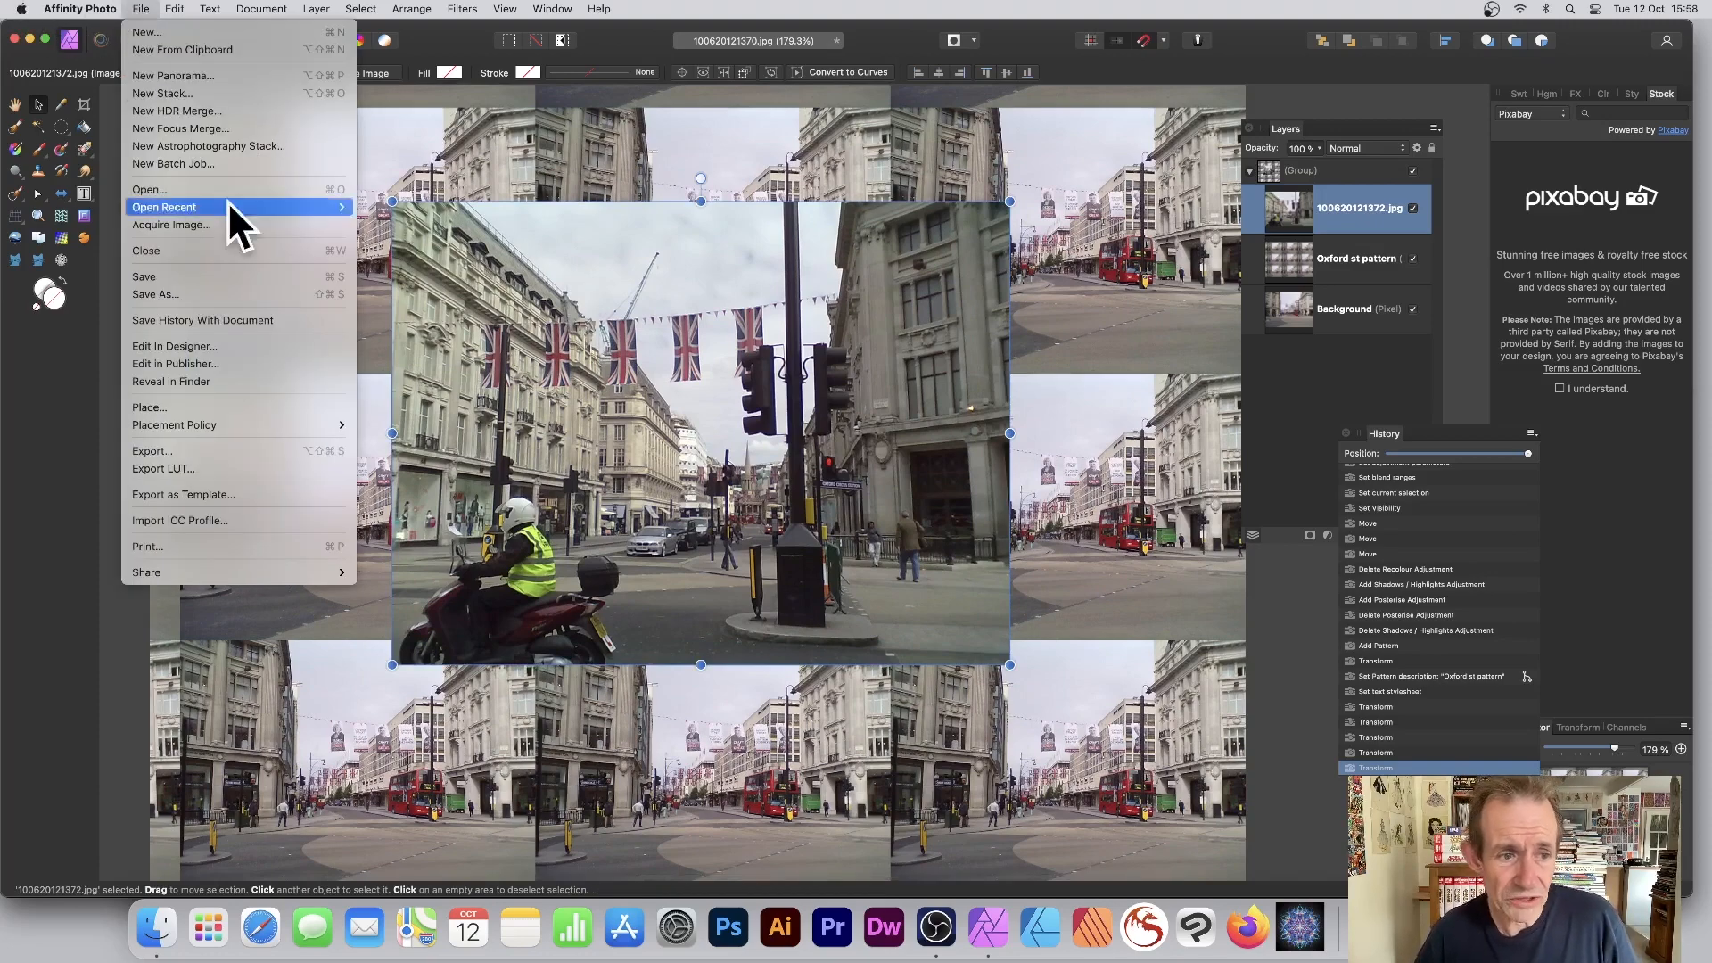
click(663, 332)
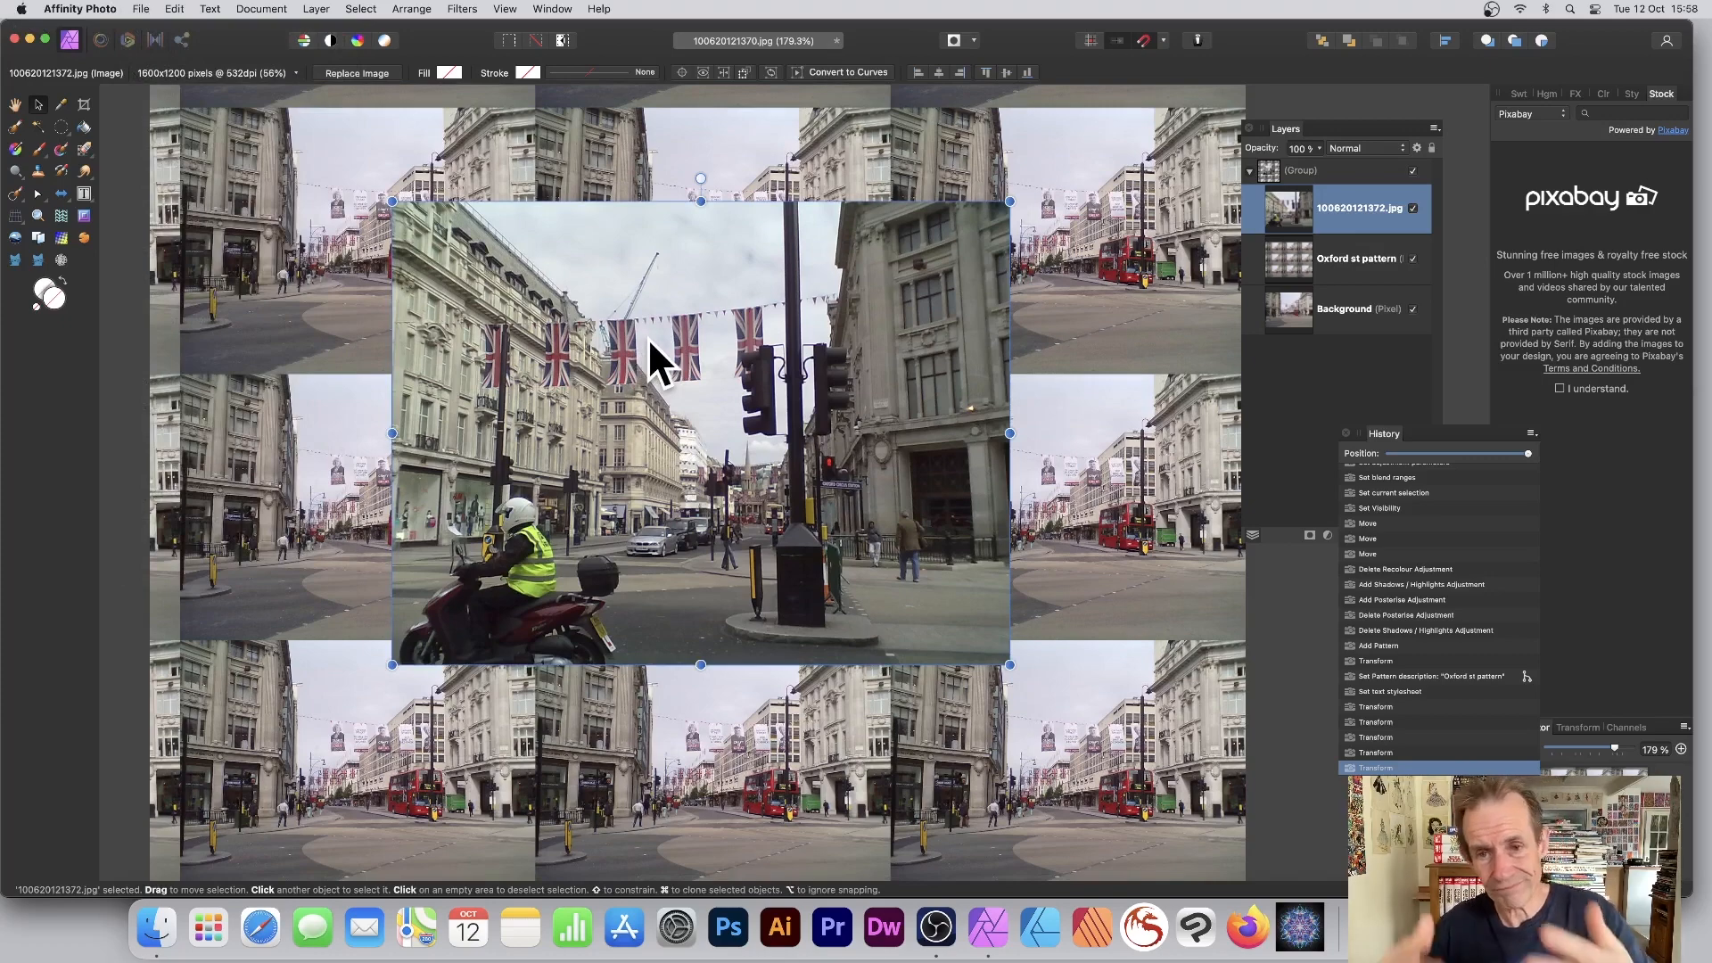
scroll(648, 337, down, 1)
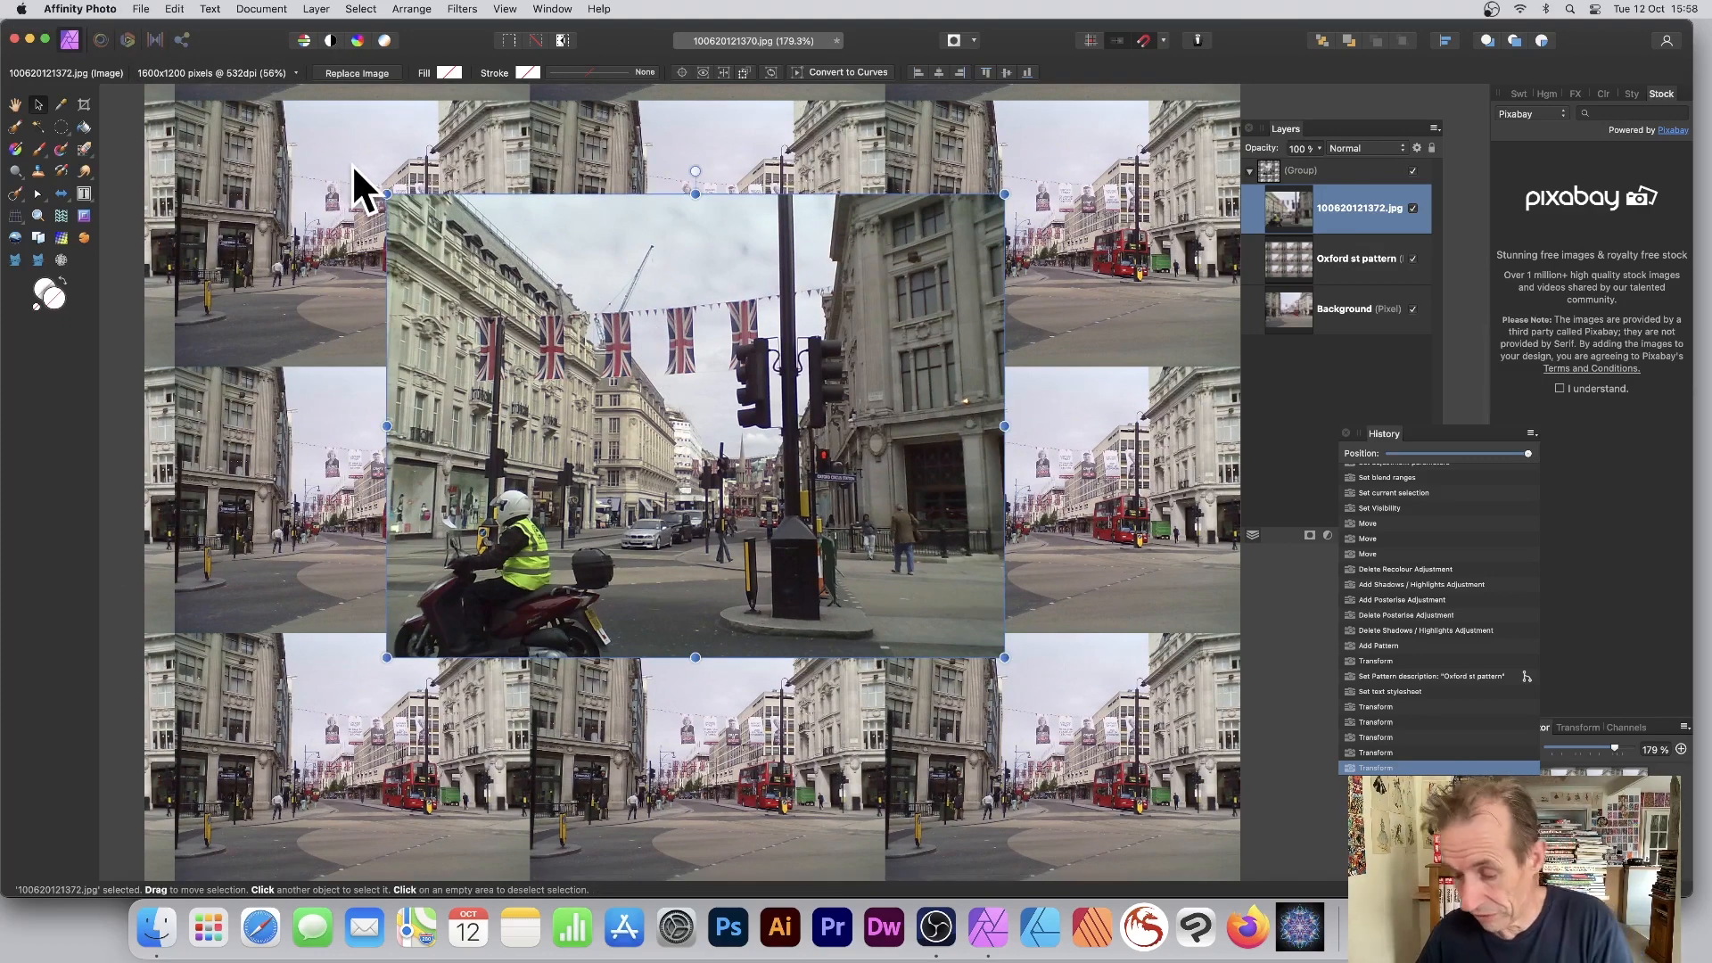
key(Delete)
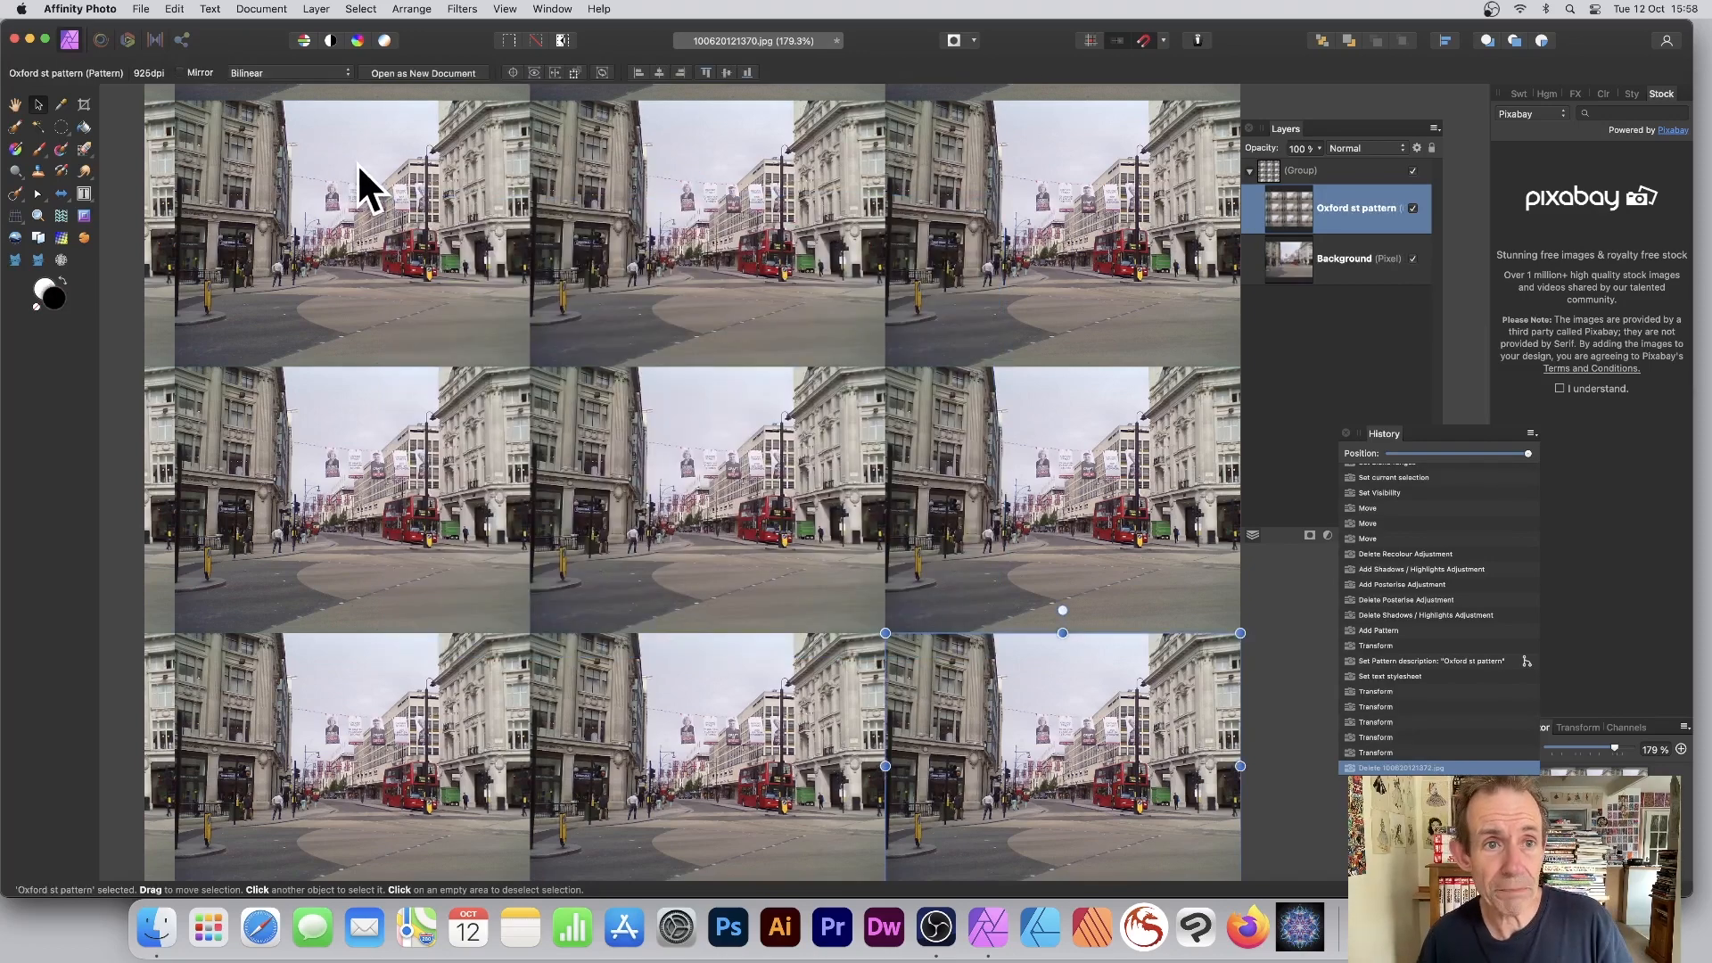
Step: View the layer arranging commands and draw three double-headed arrows in a row across the upper half of the pattern
click(410, 8)
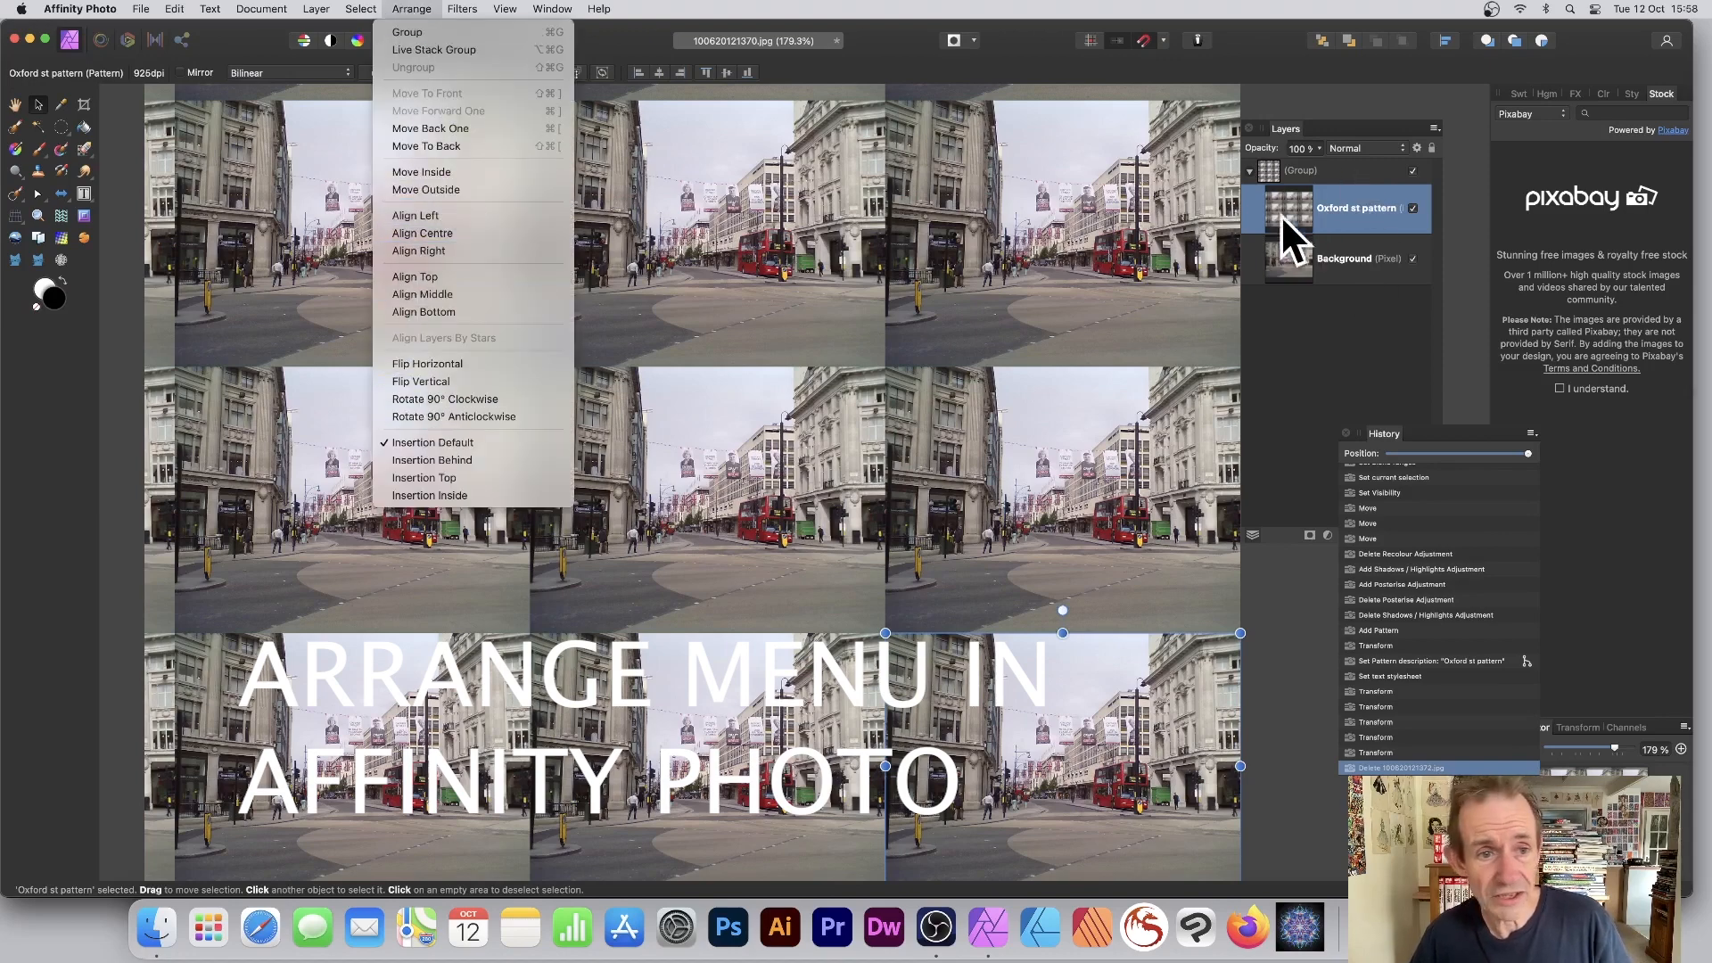
click(264, 252)
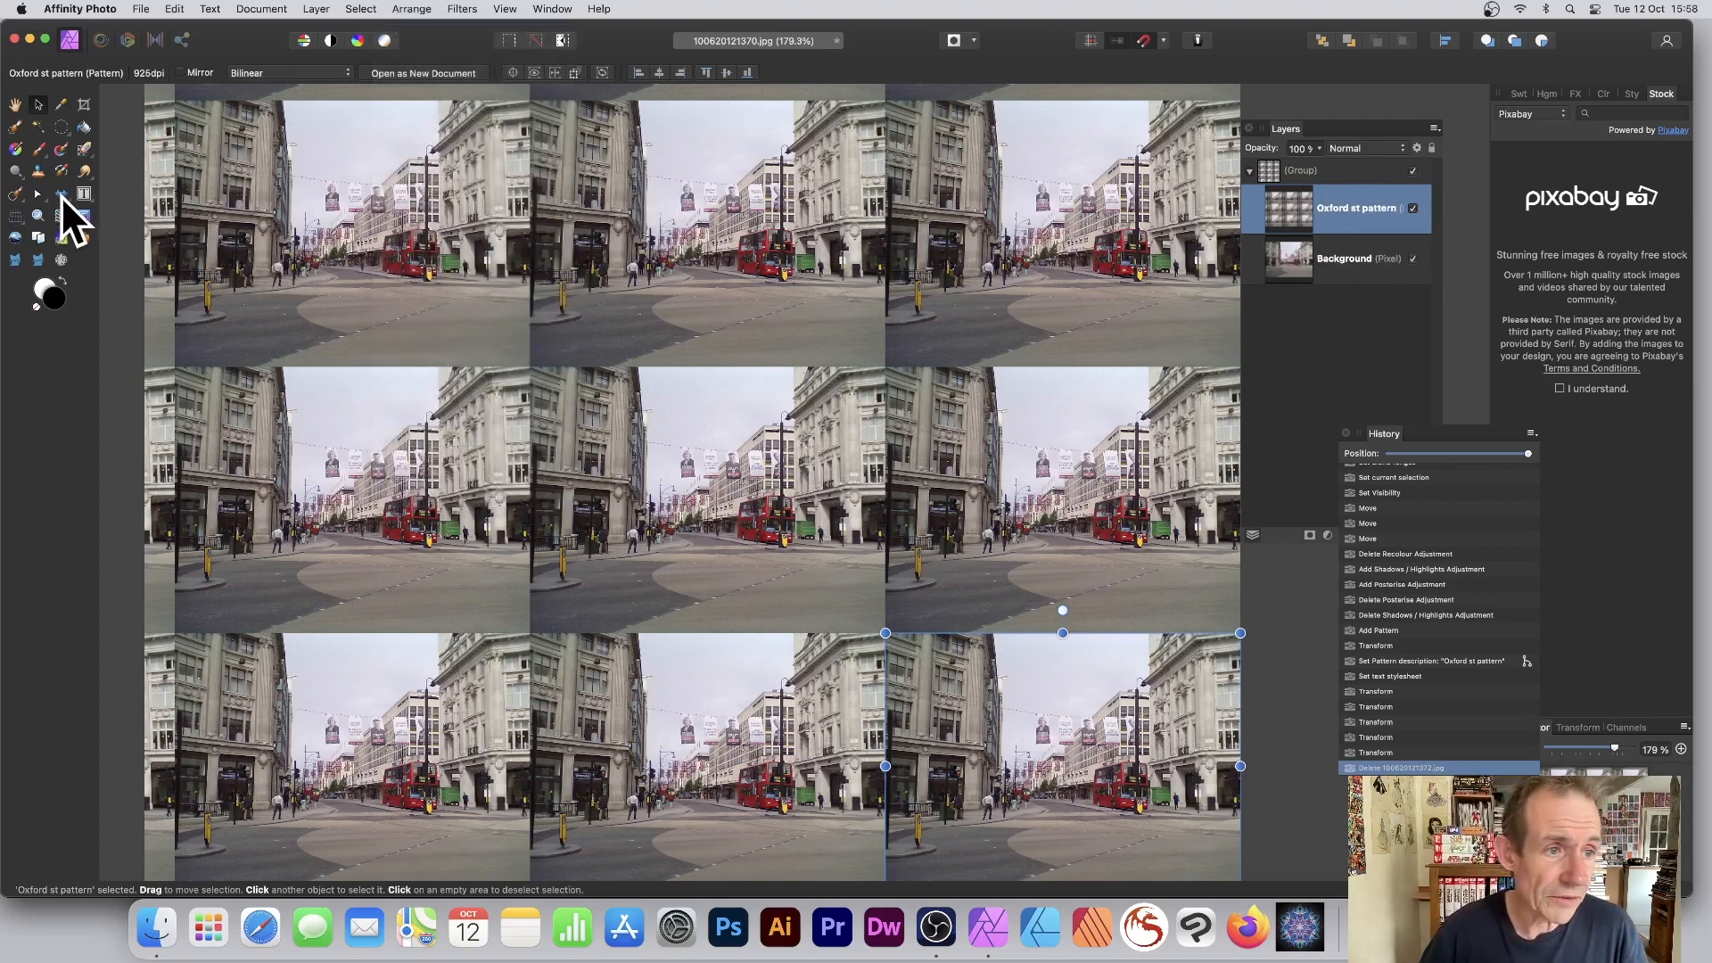
click(60, 193)
drag(377, 265, 642, 415)
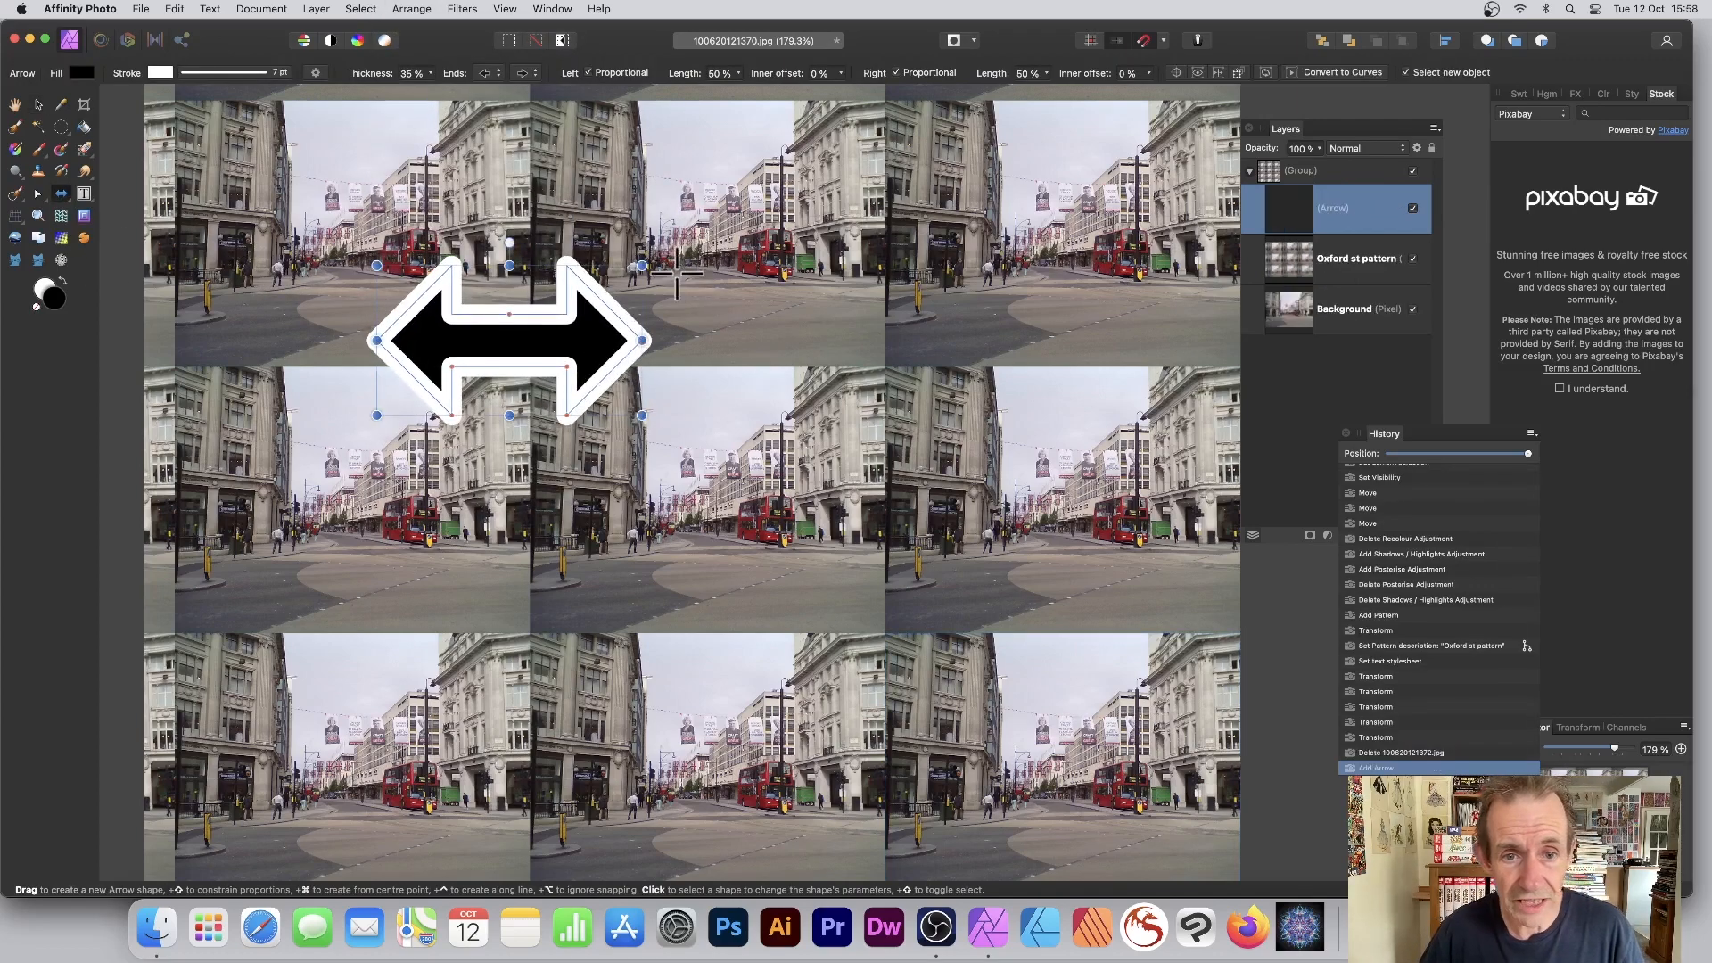
drag(669, 265, 911, 413)
drag(945, 278, 1089, 394)
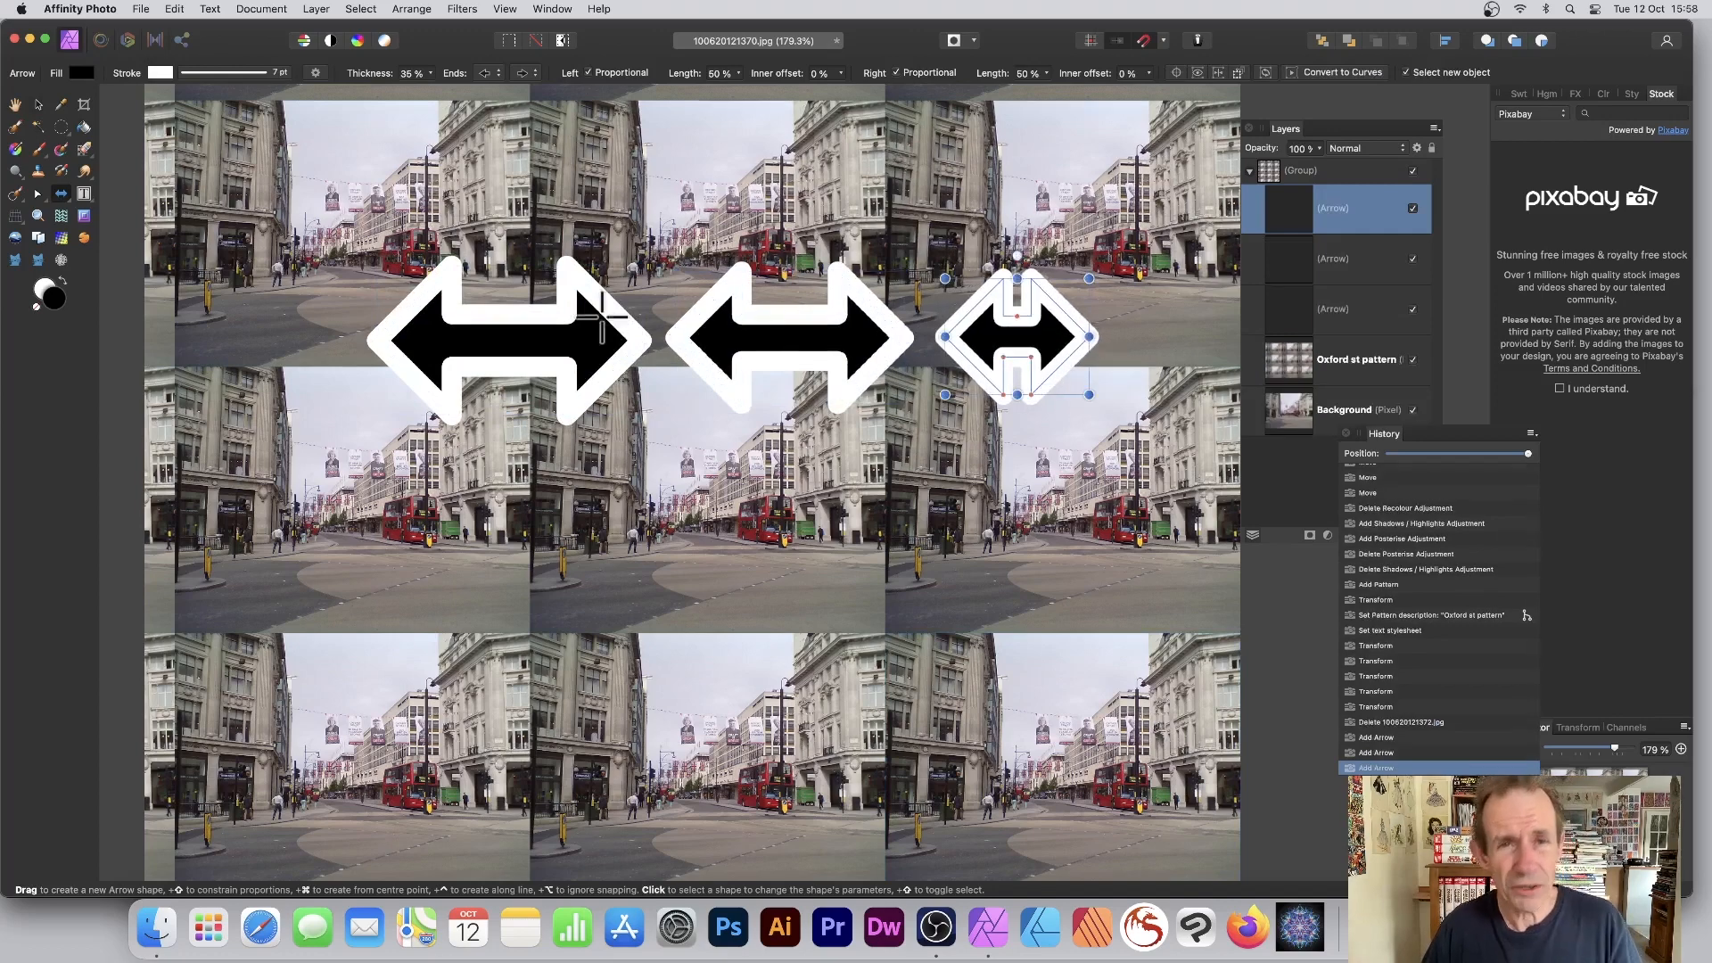
Step: Select all three arrow layers together and open the arranging commands for them
click(39, 104)
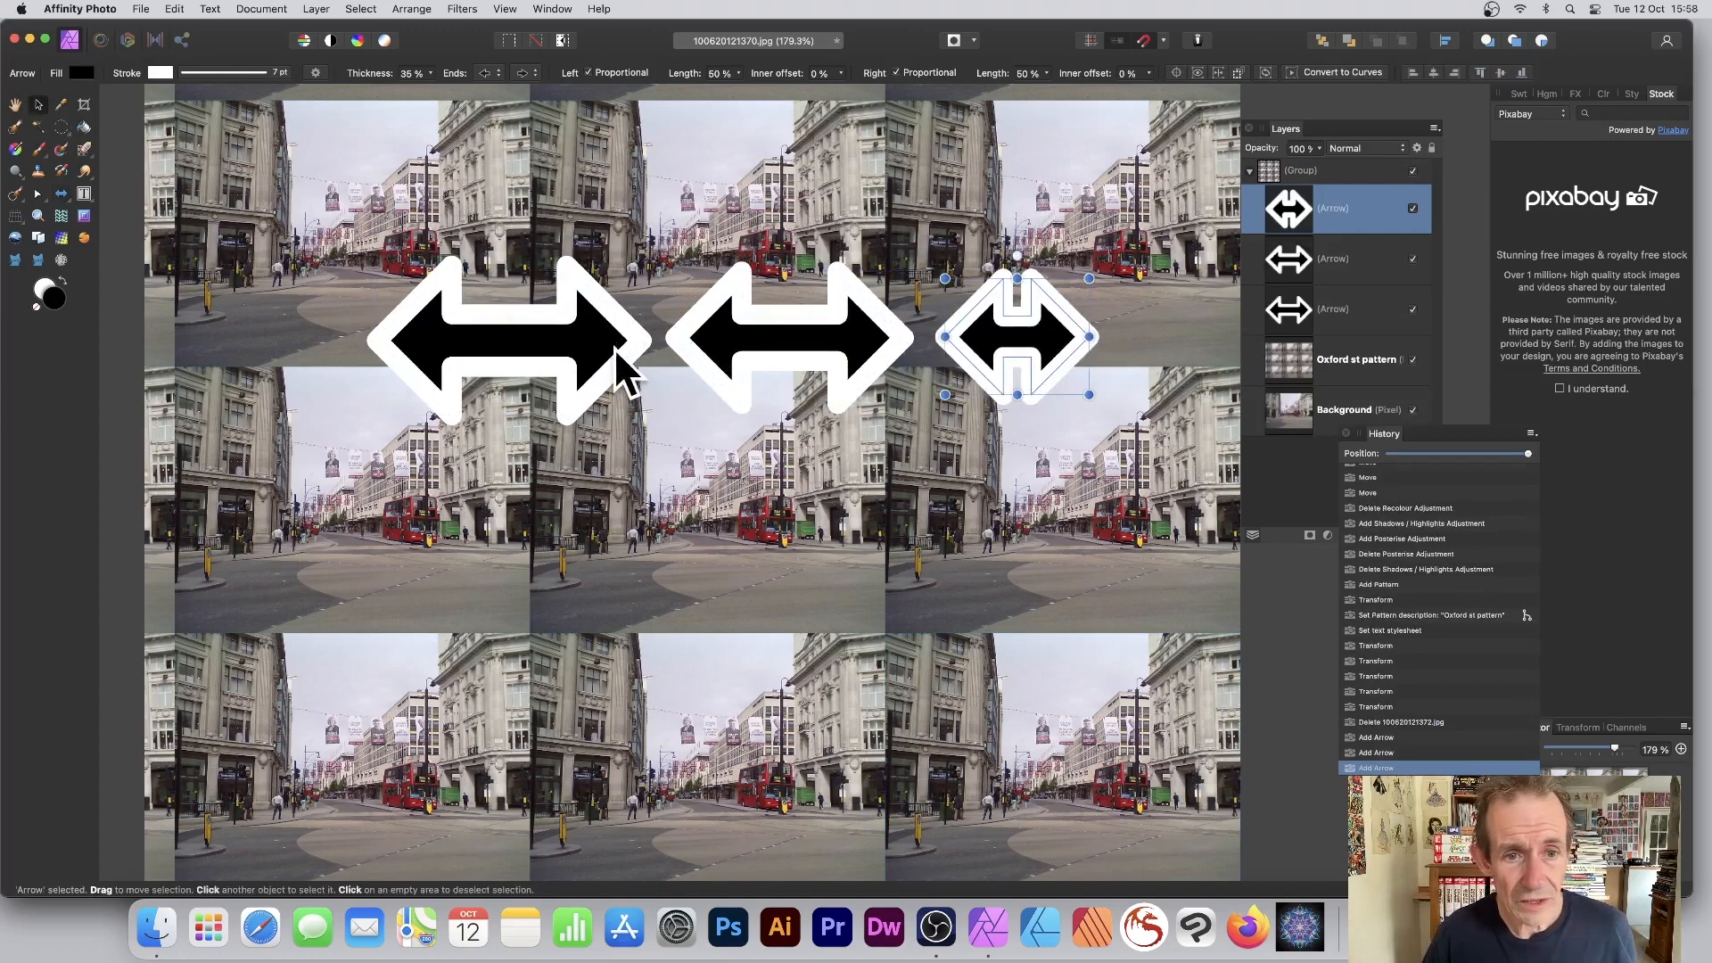
shift+click(1329, 305)
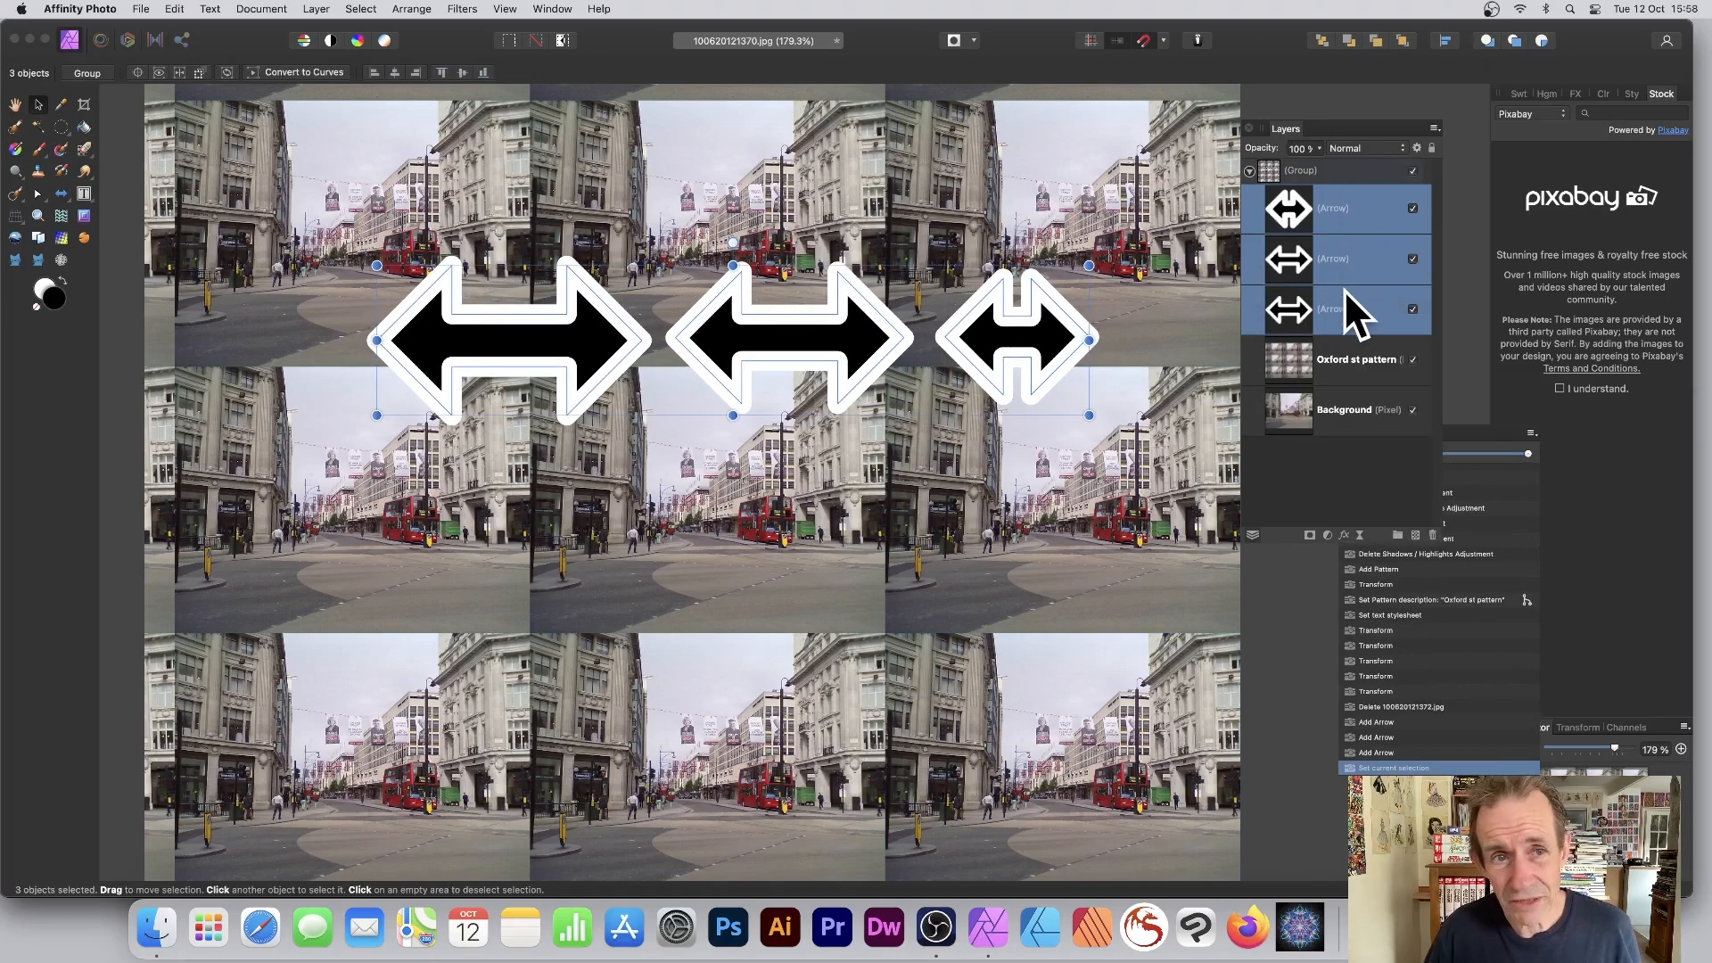
click(418, 9)
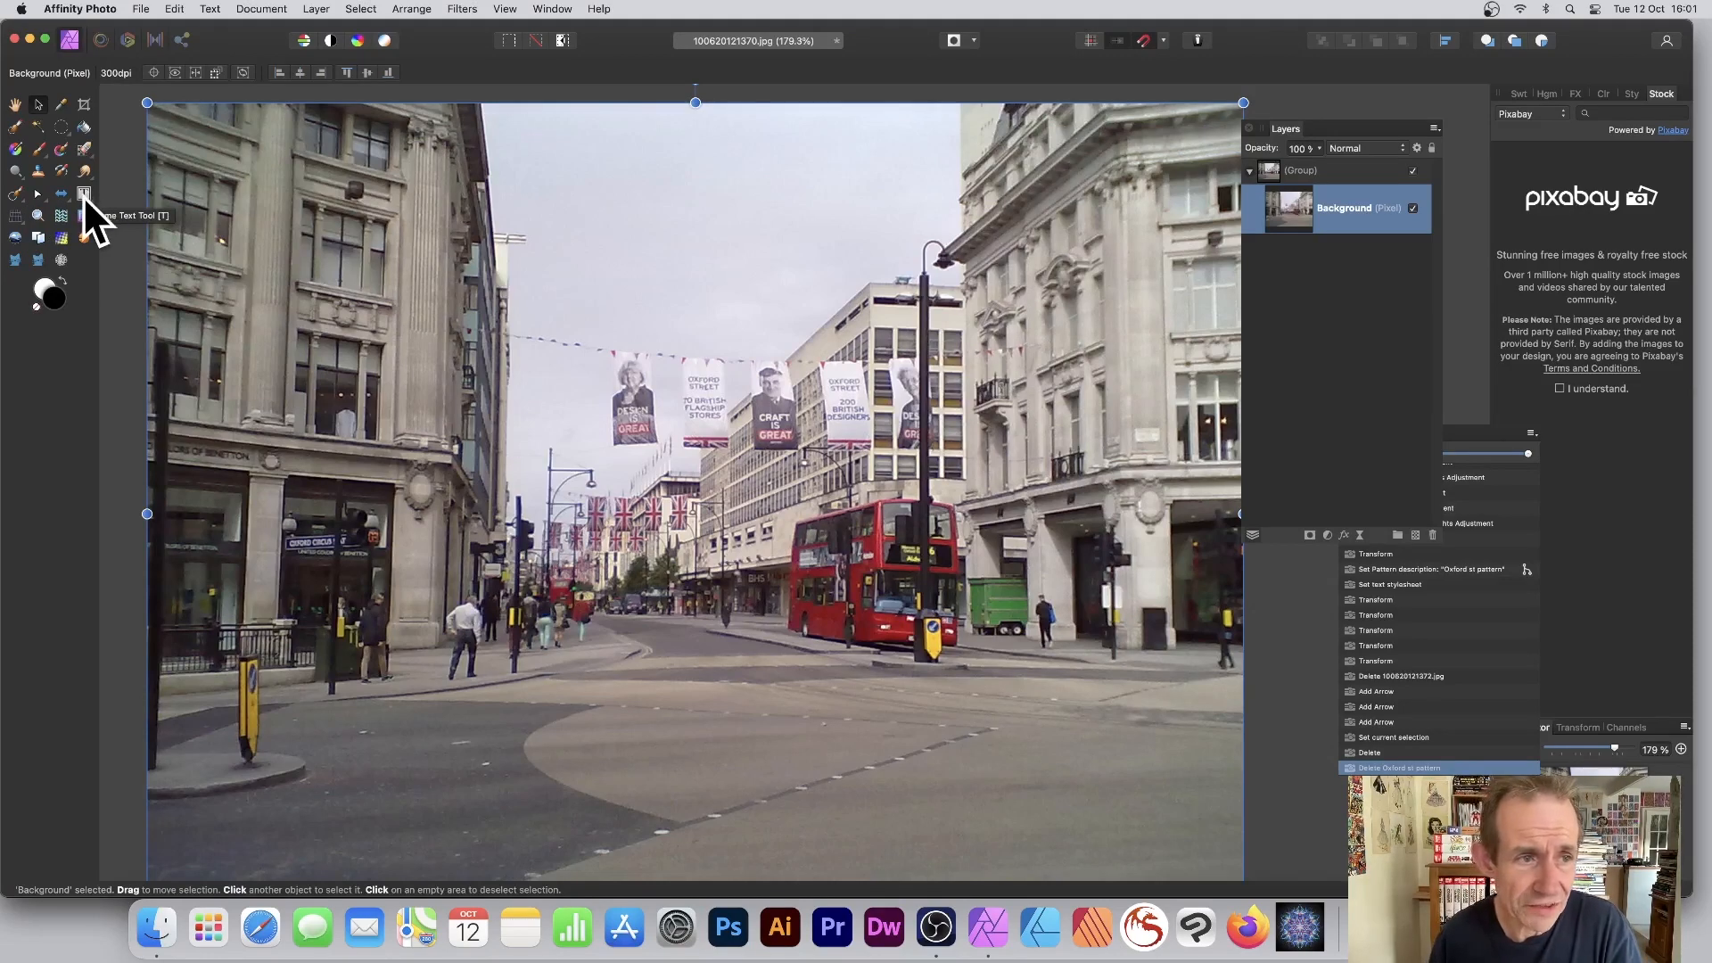
Step: Start an artistic text object in the sky above the banners and set its font to Arial Black
click(84, 195)
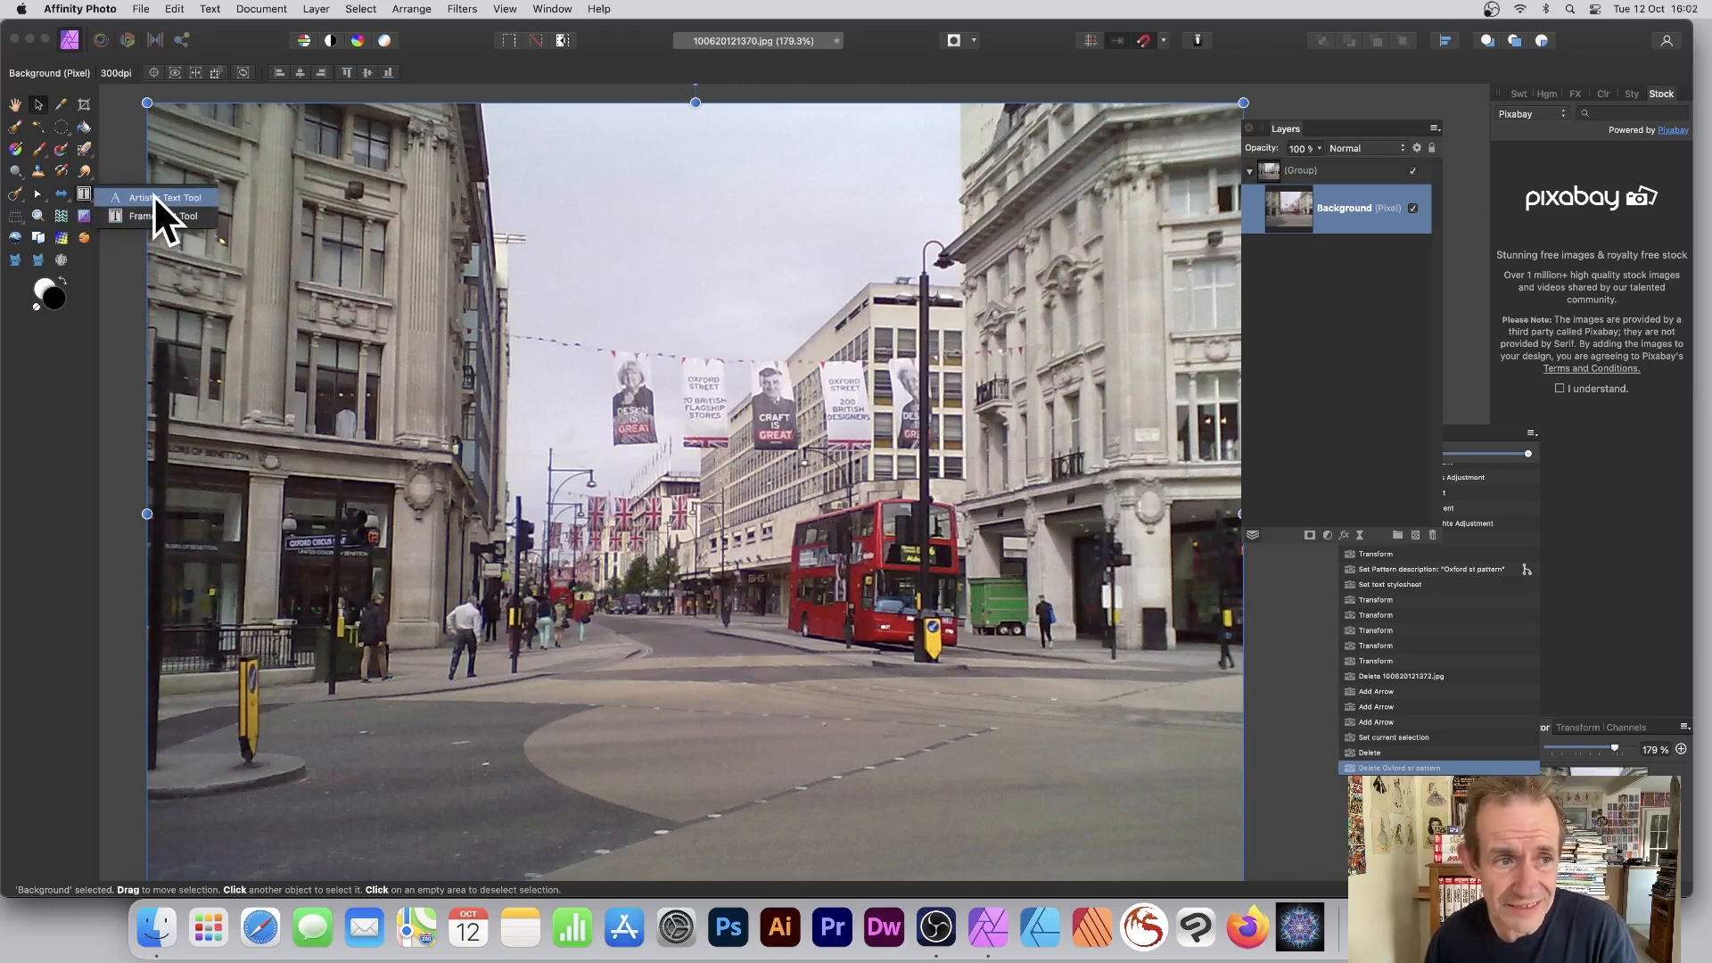
click(153, 197)
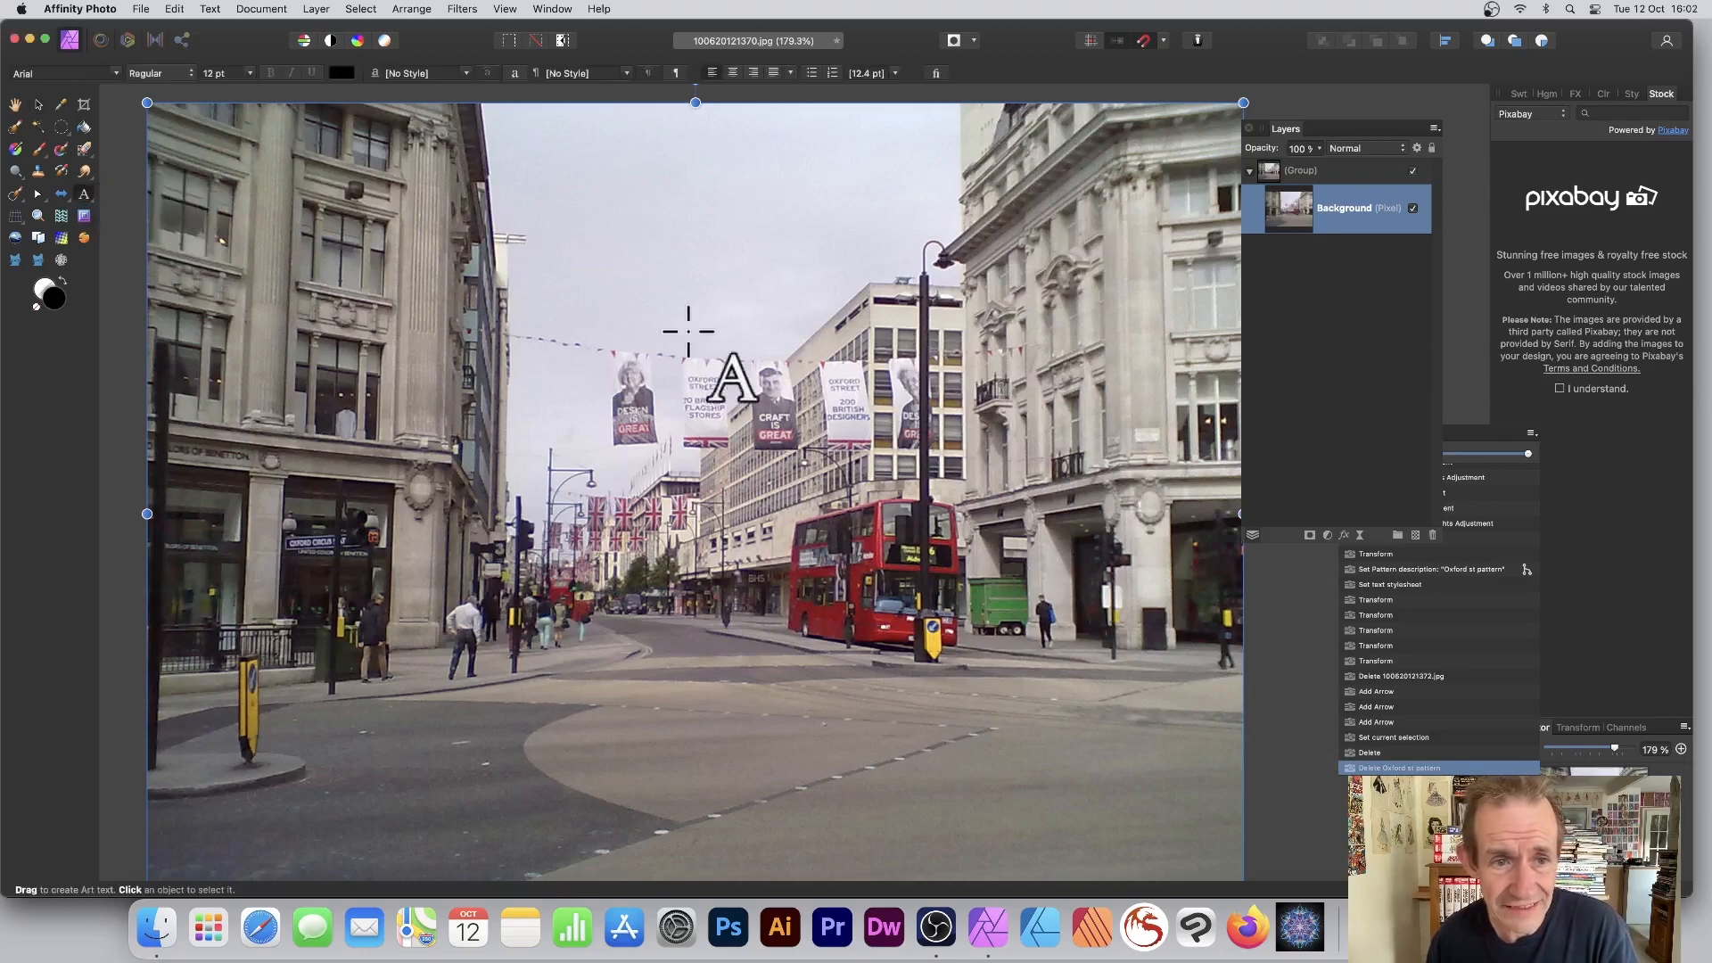
click(566, 279)
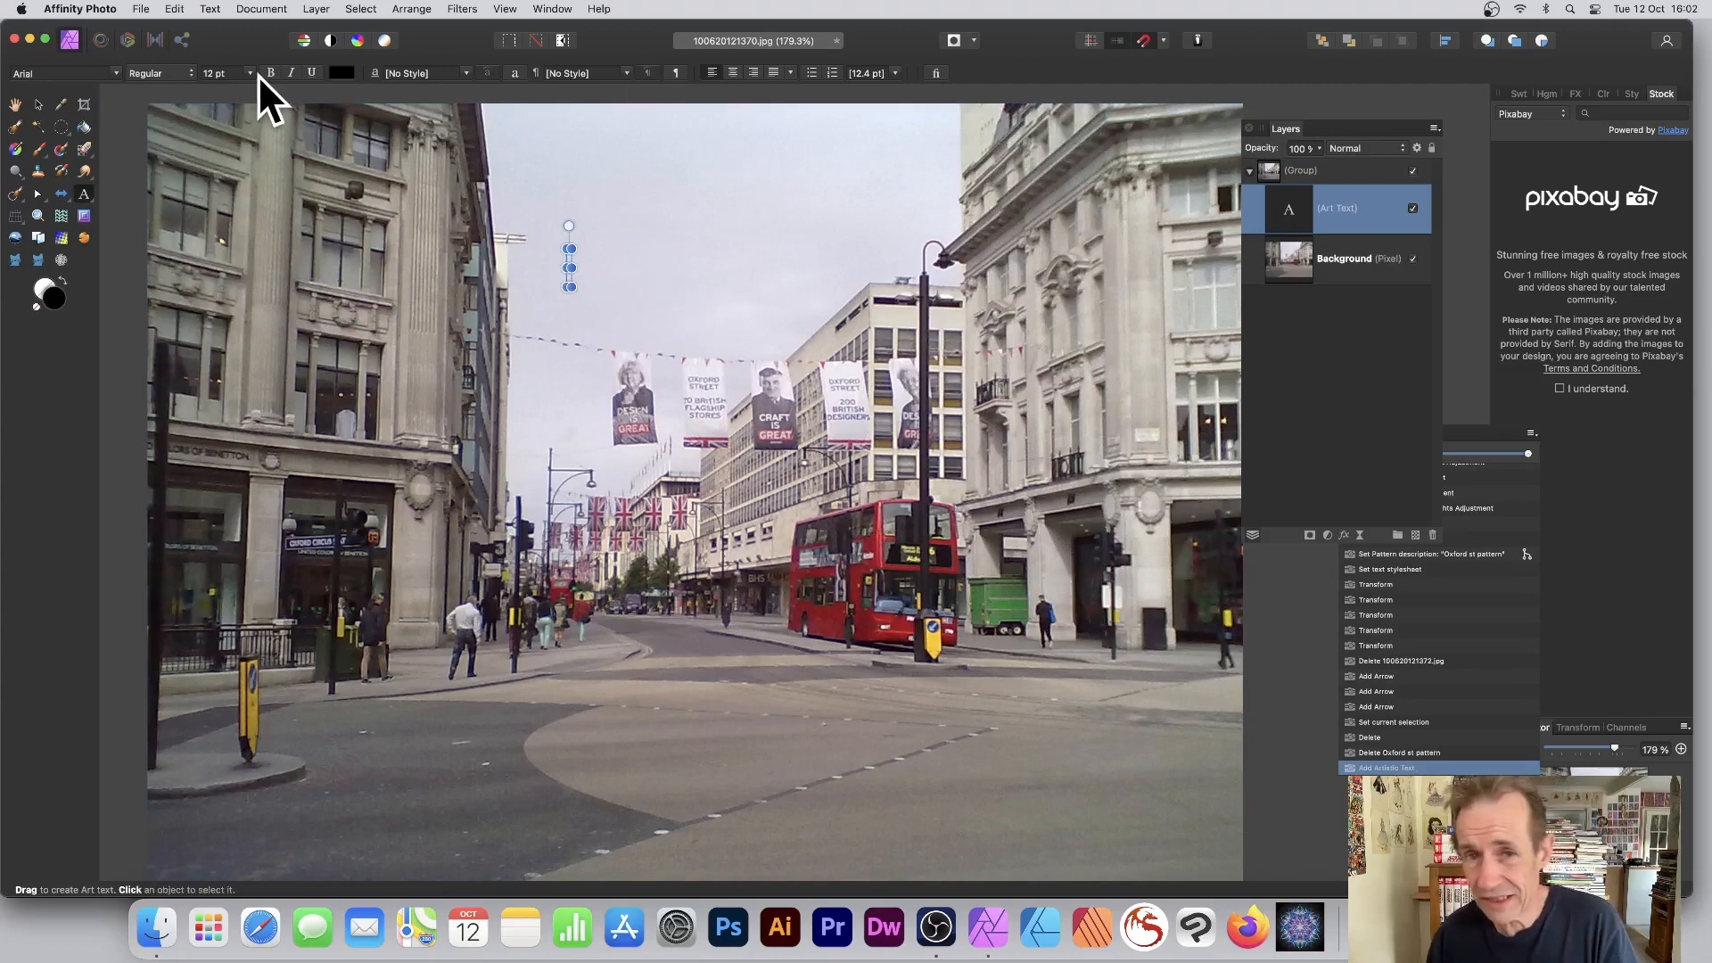
click(115, 71)
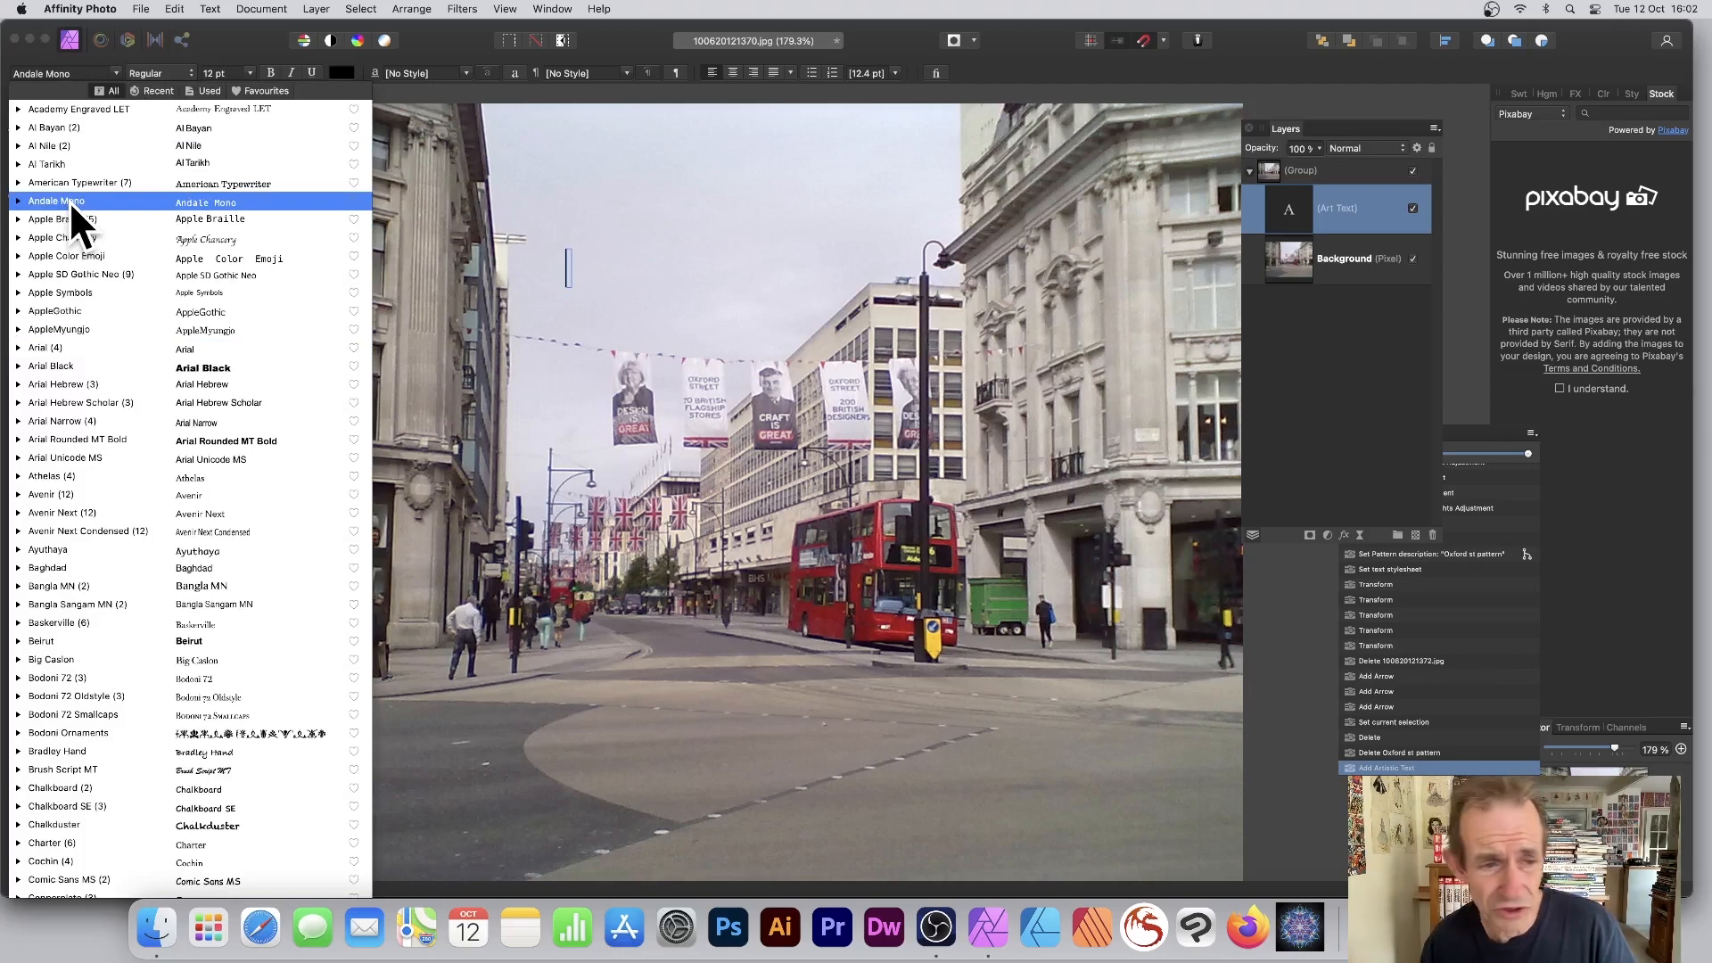
click(62, 365)
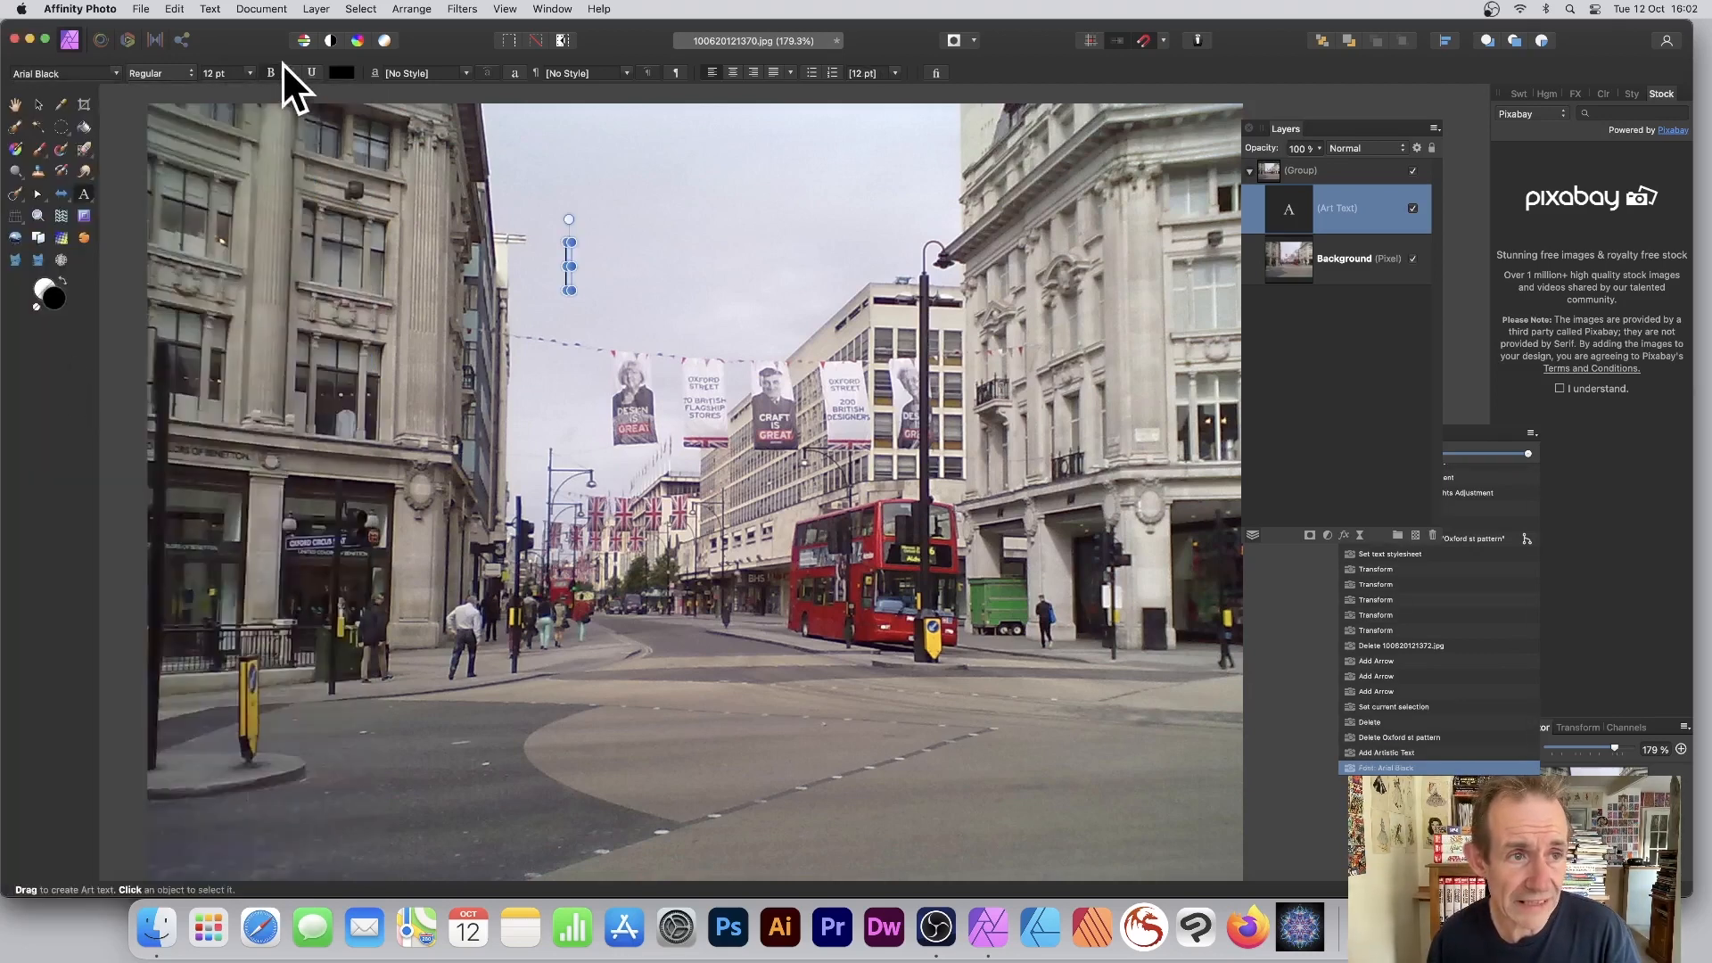
Step: Set the artistic text size to 30 pt and enter the text "abc"
click(185, 72)
click(252, 73)
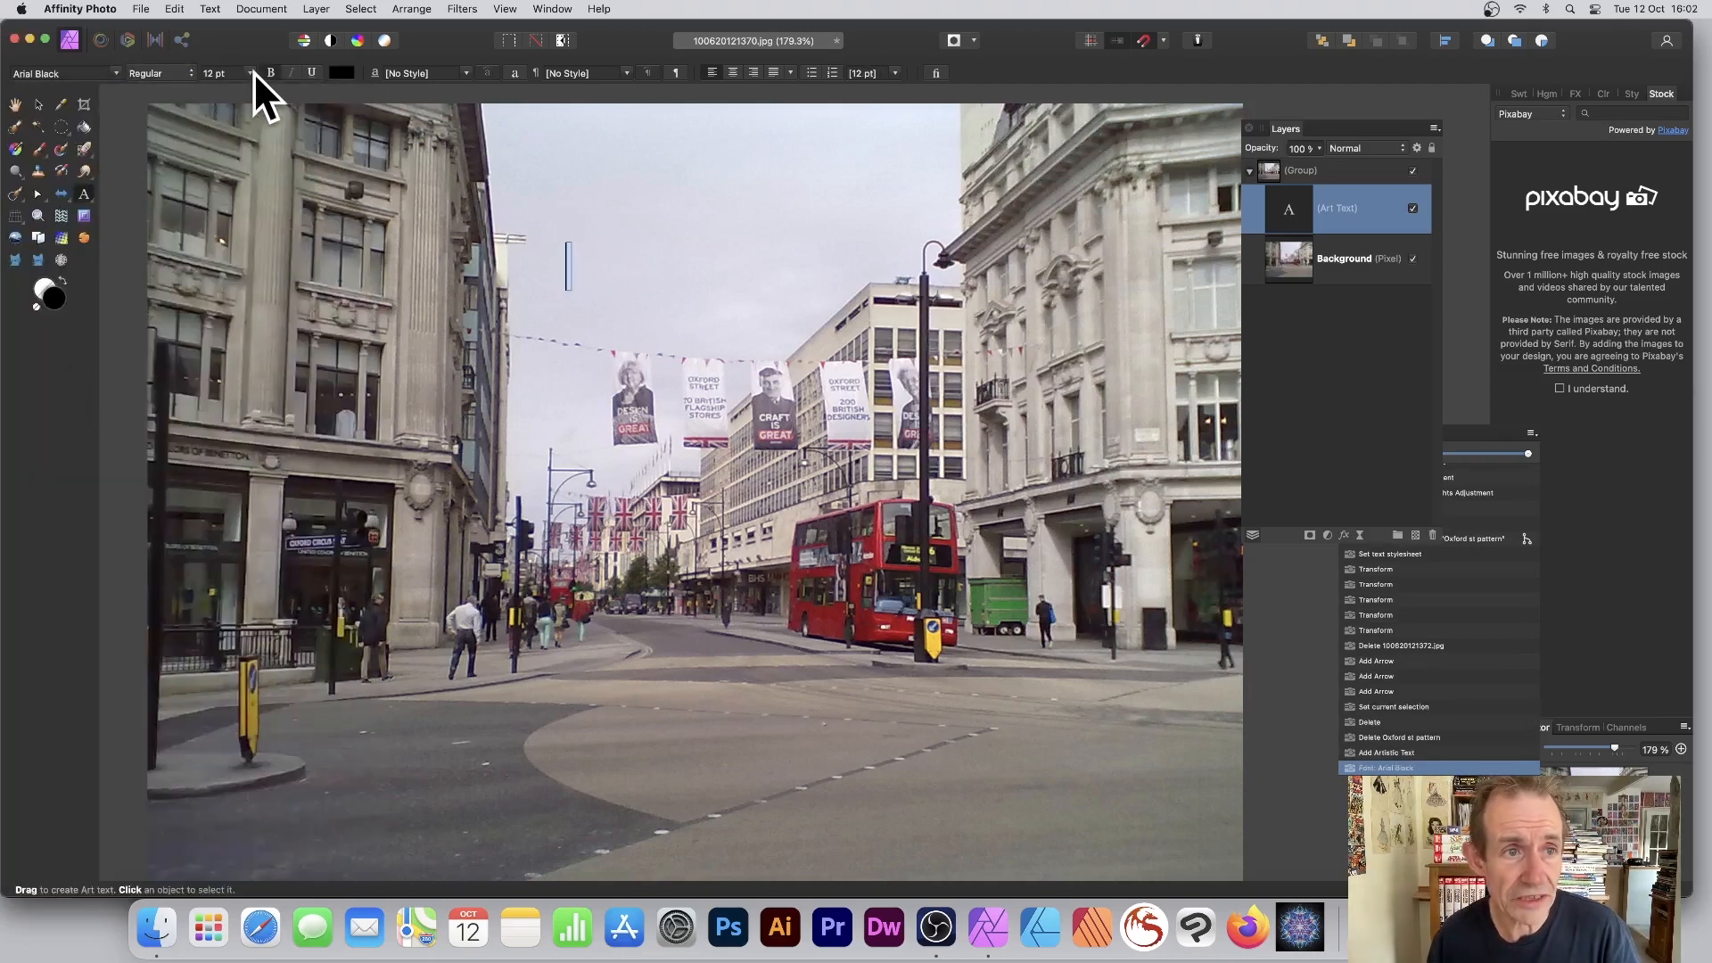
click(251, 72)
click(222, 346)
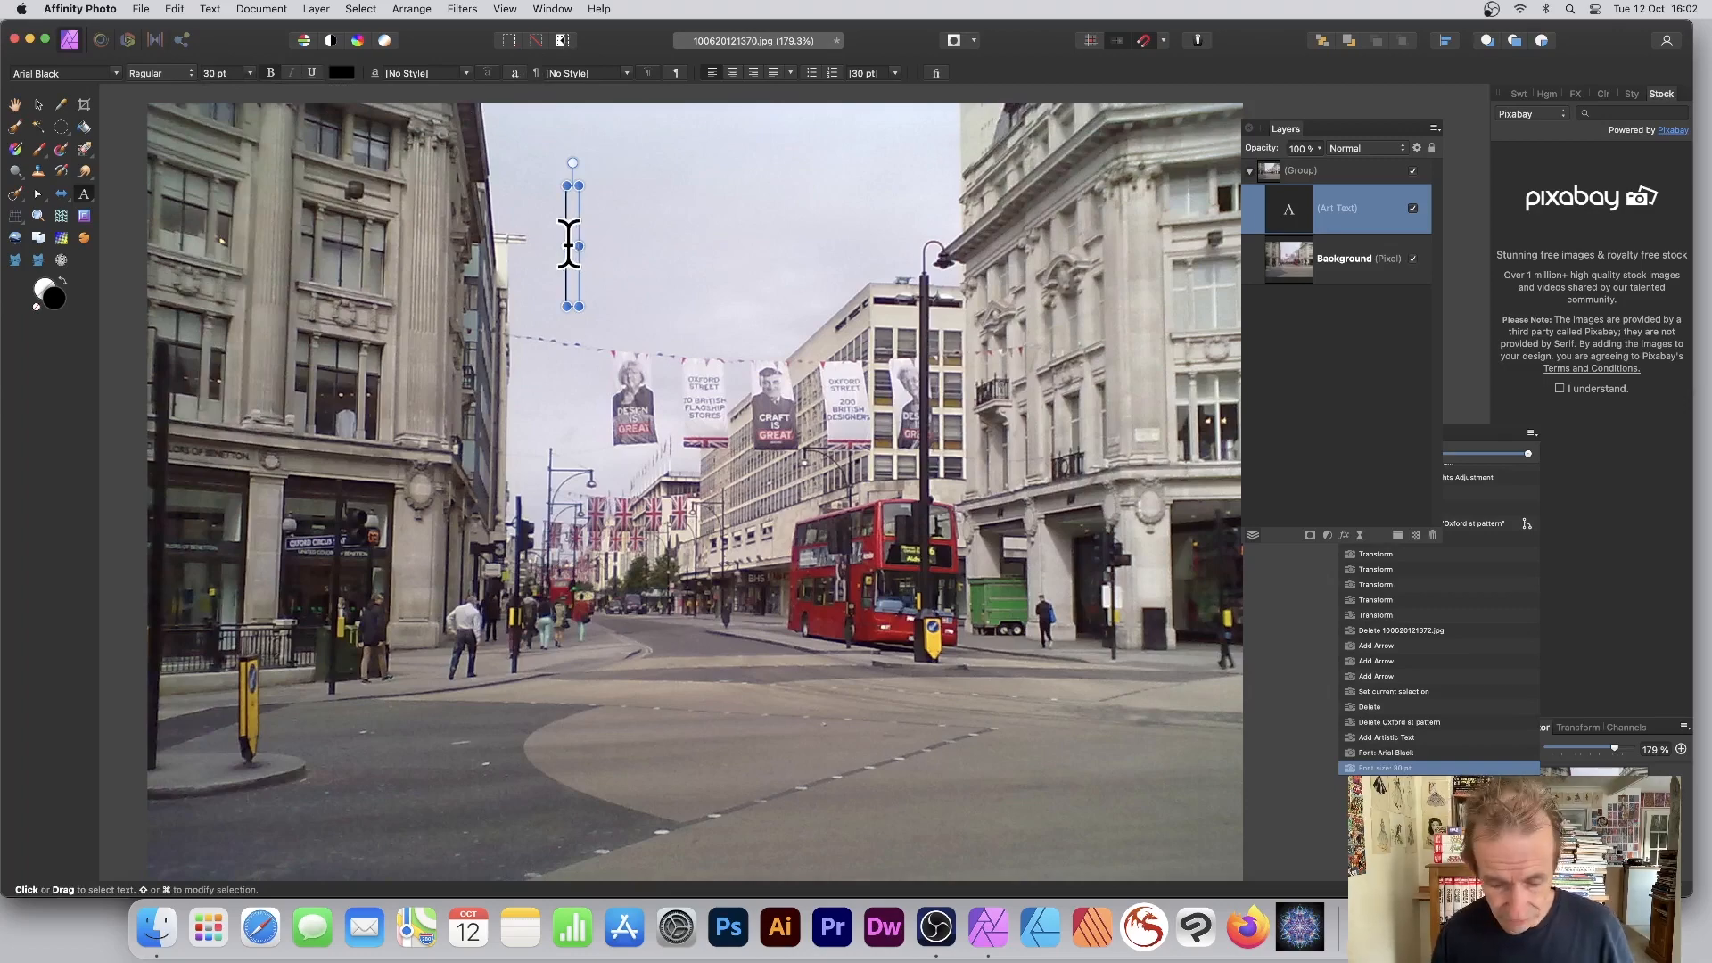
text(abc)
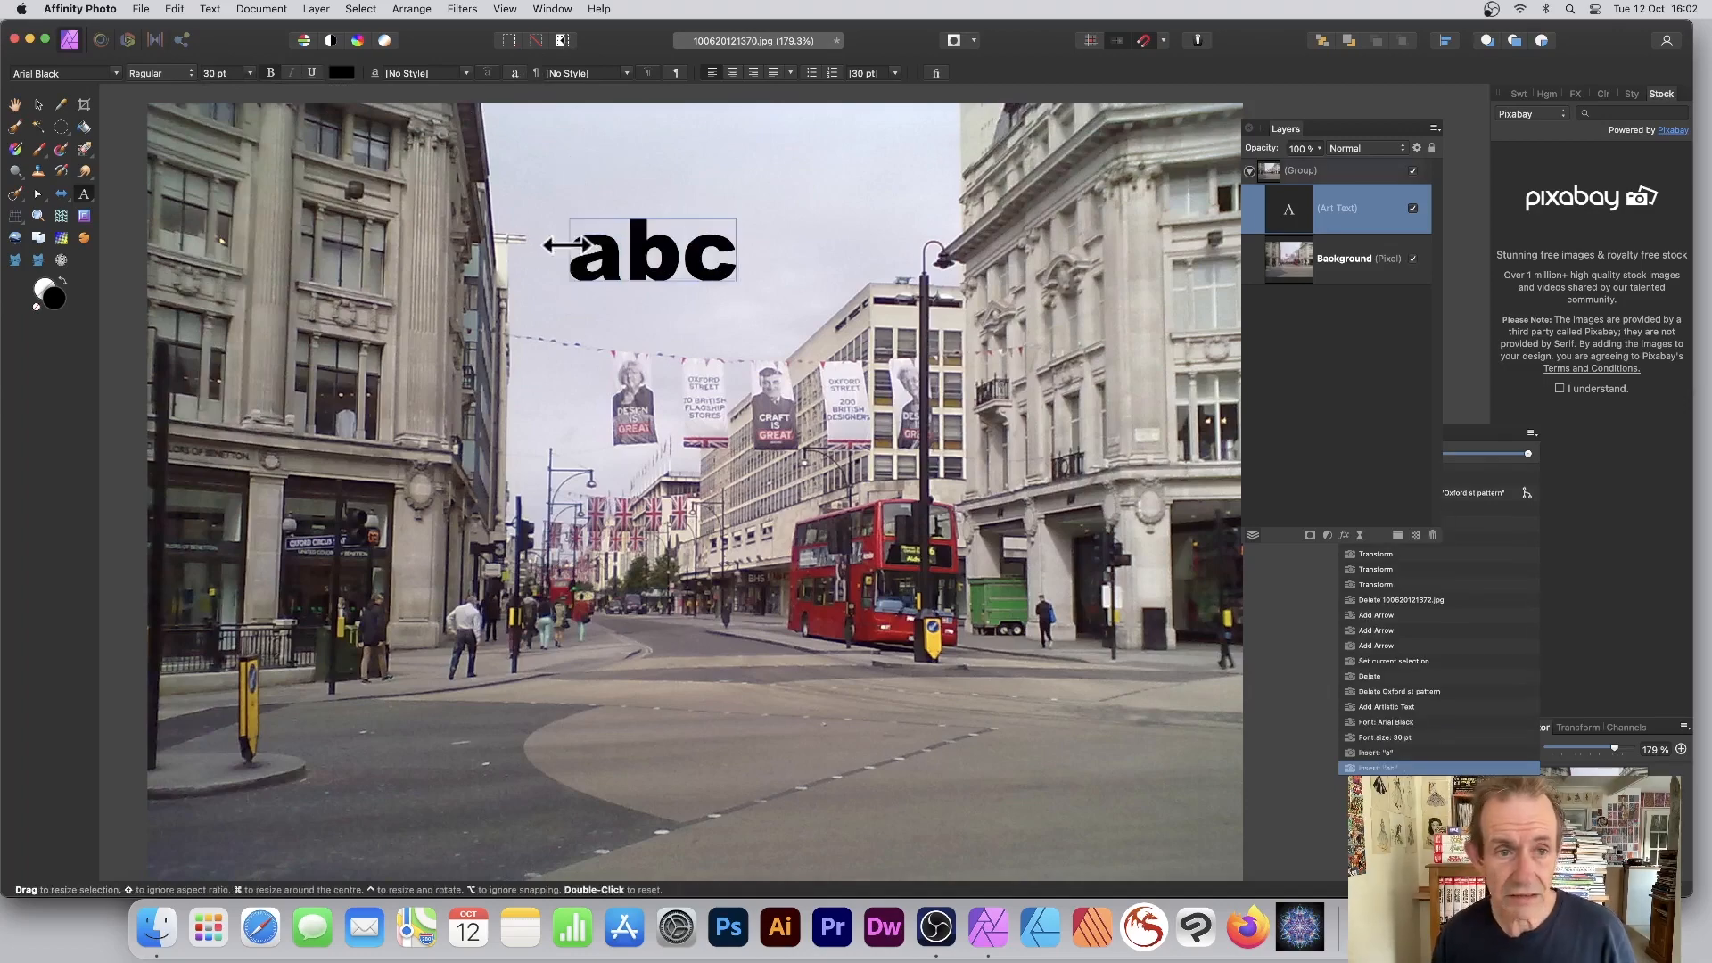
Step: Enlarge the "abc" text with the Move Tool to about 80.7 pt
click(38, 105)
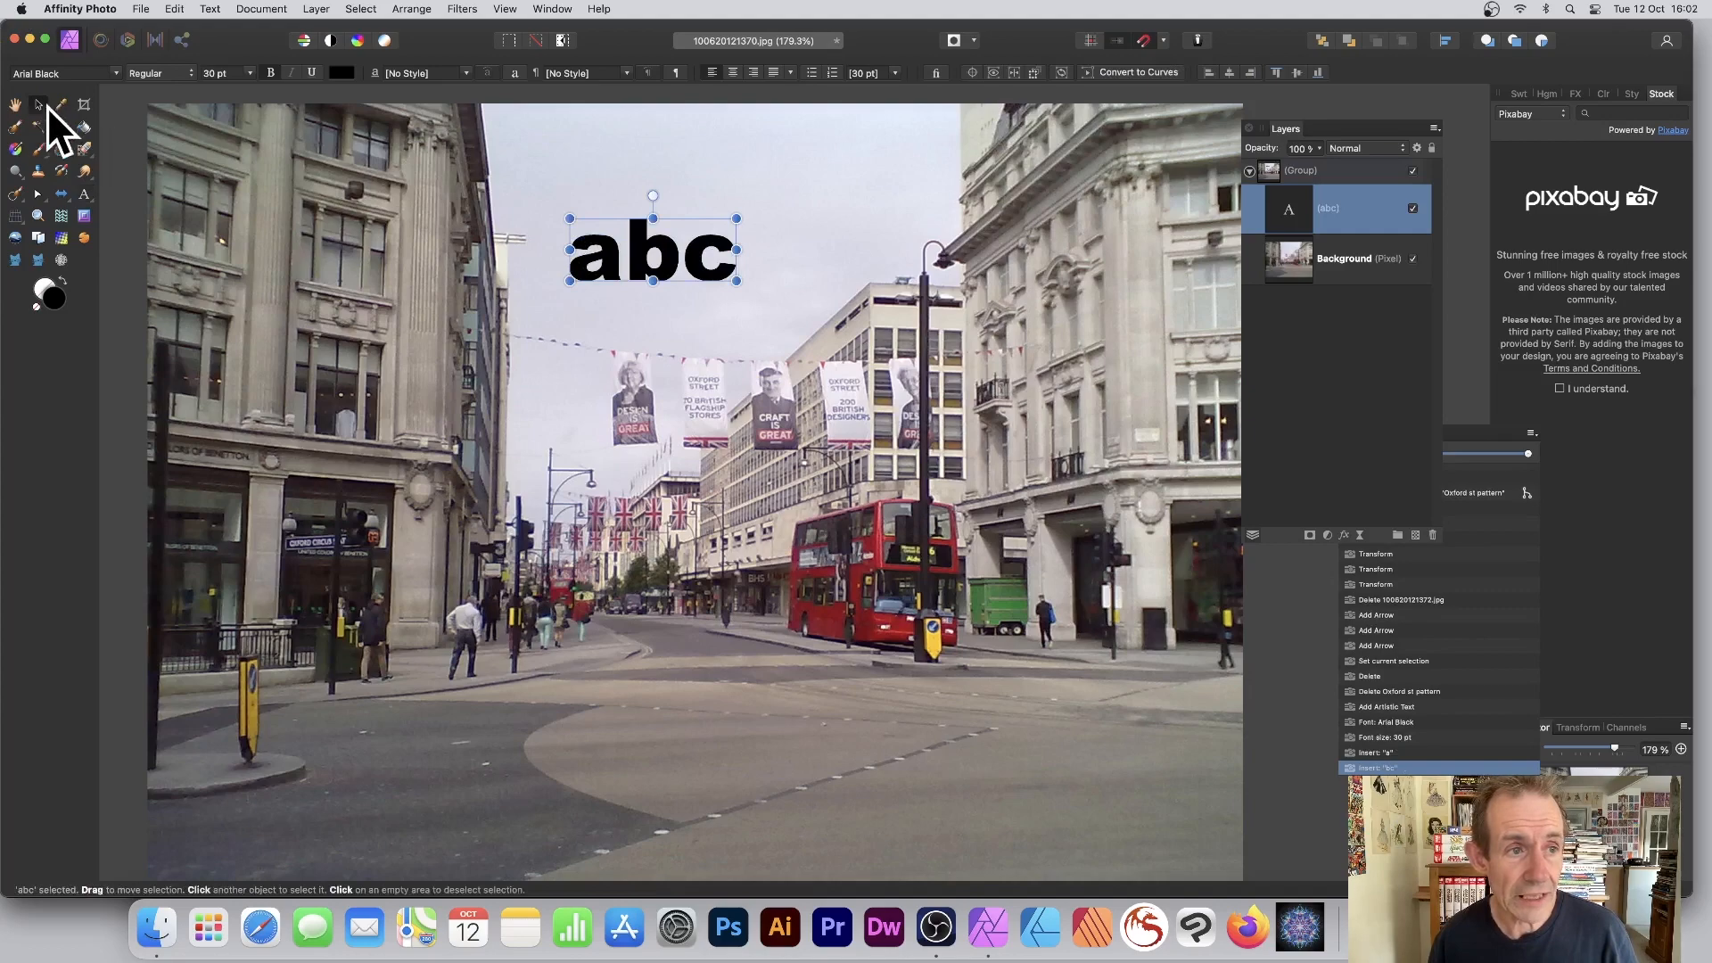
drag(737, 281, 1011, 399)
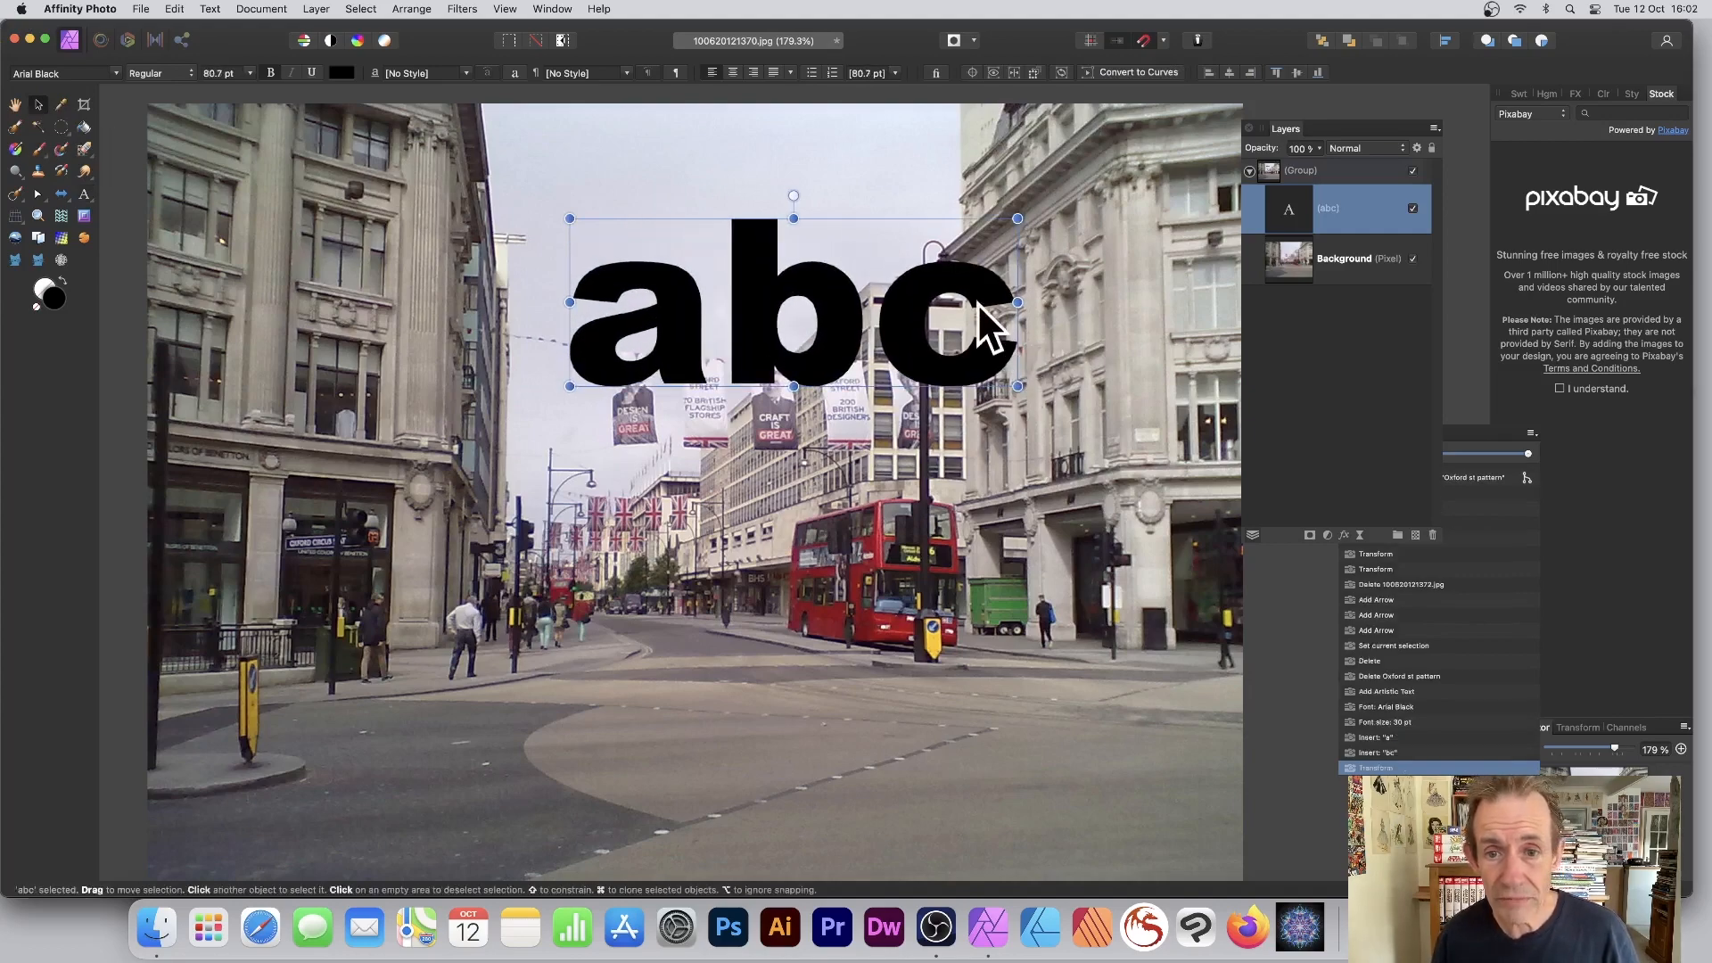
Step: Move the "abc" text over the edge of the Benetton building and tighten its character spacing
drag(977, 303, 751, 272)
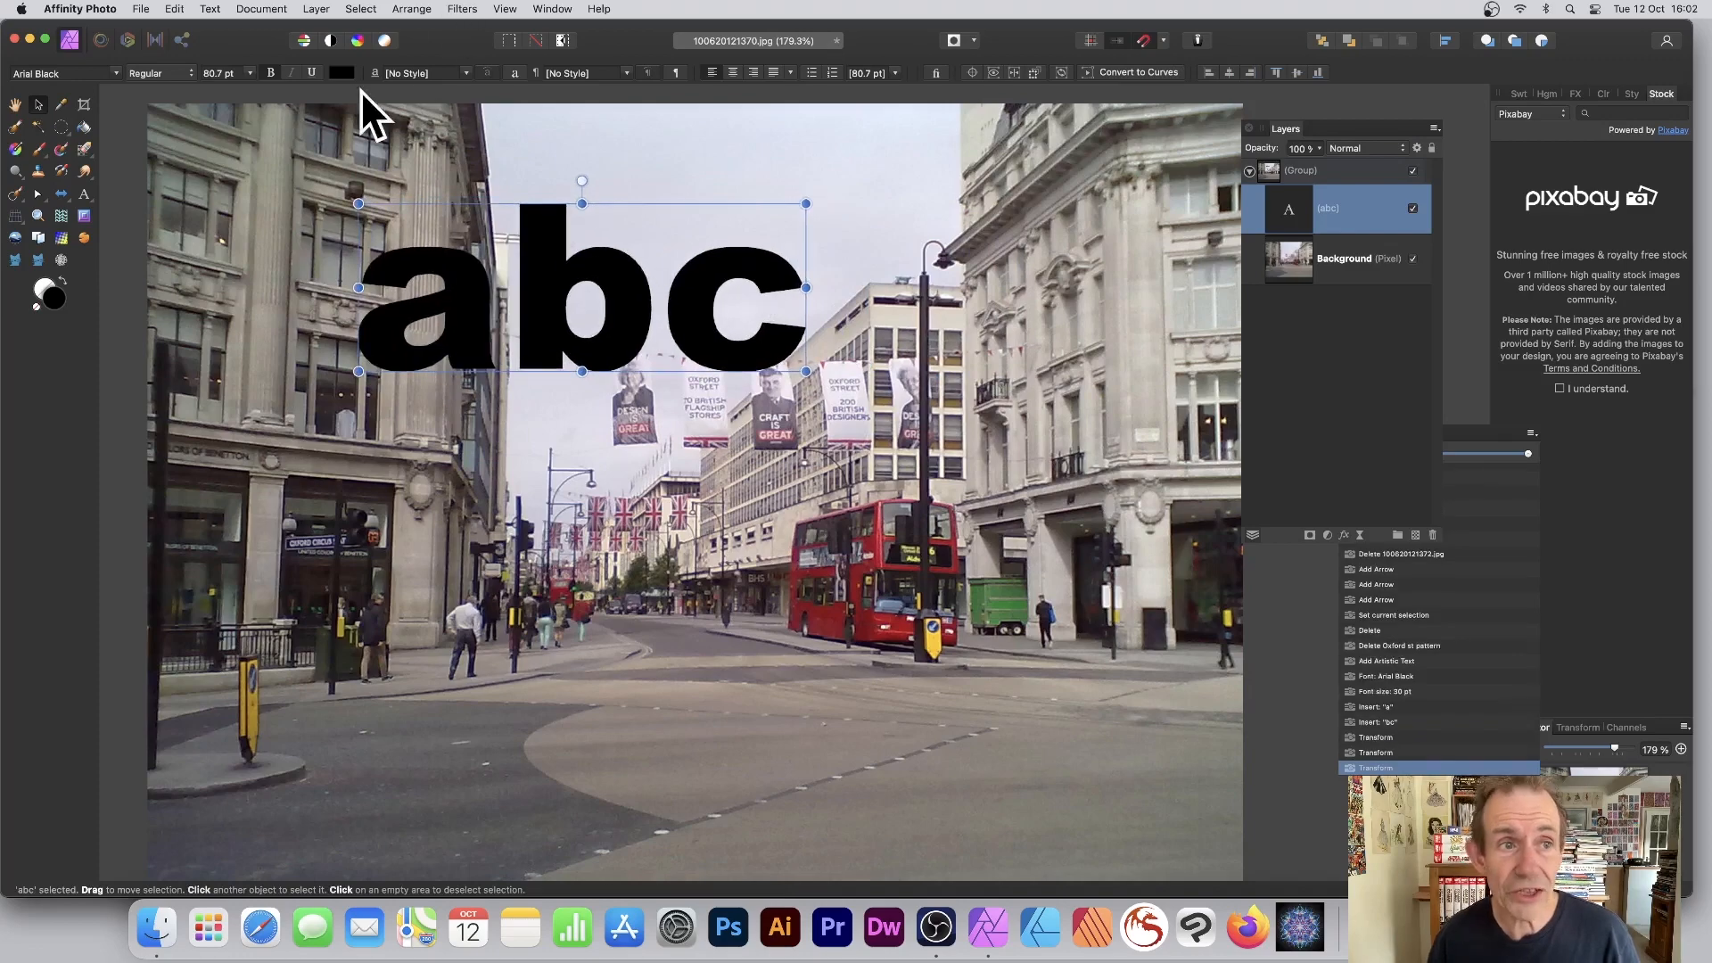
click(210, 6)
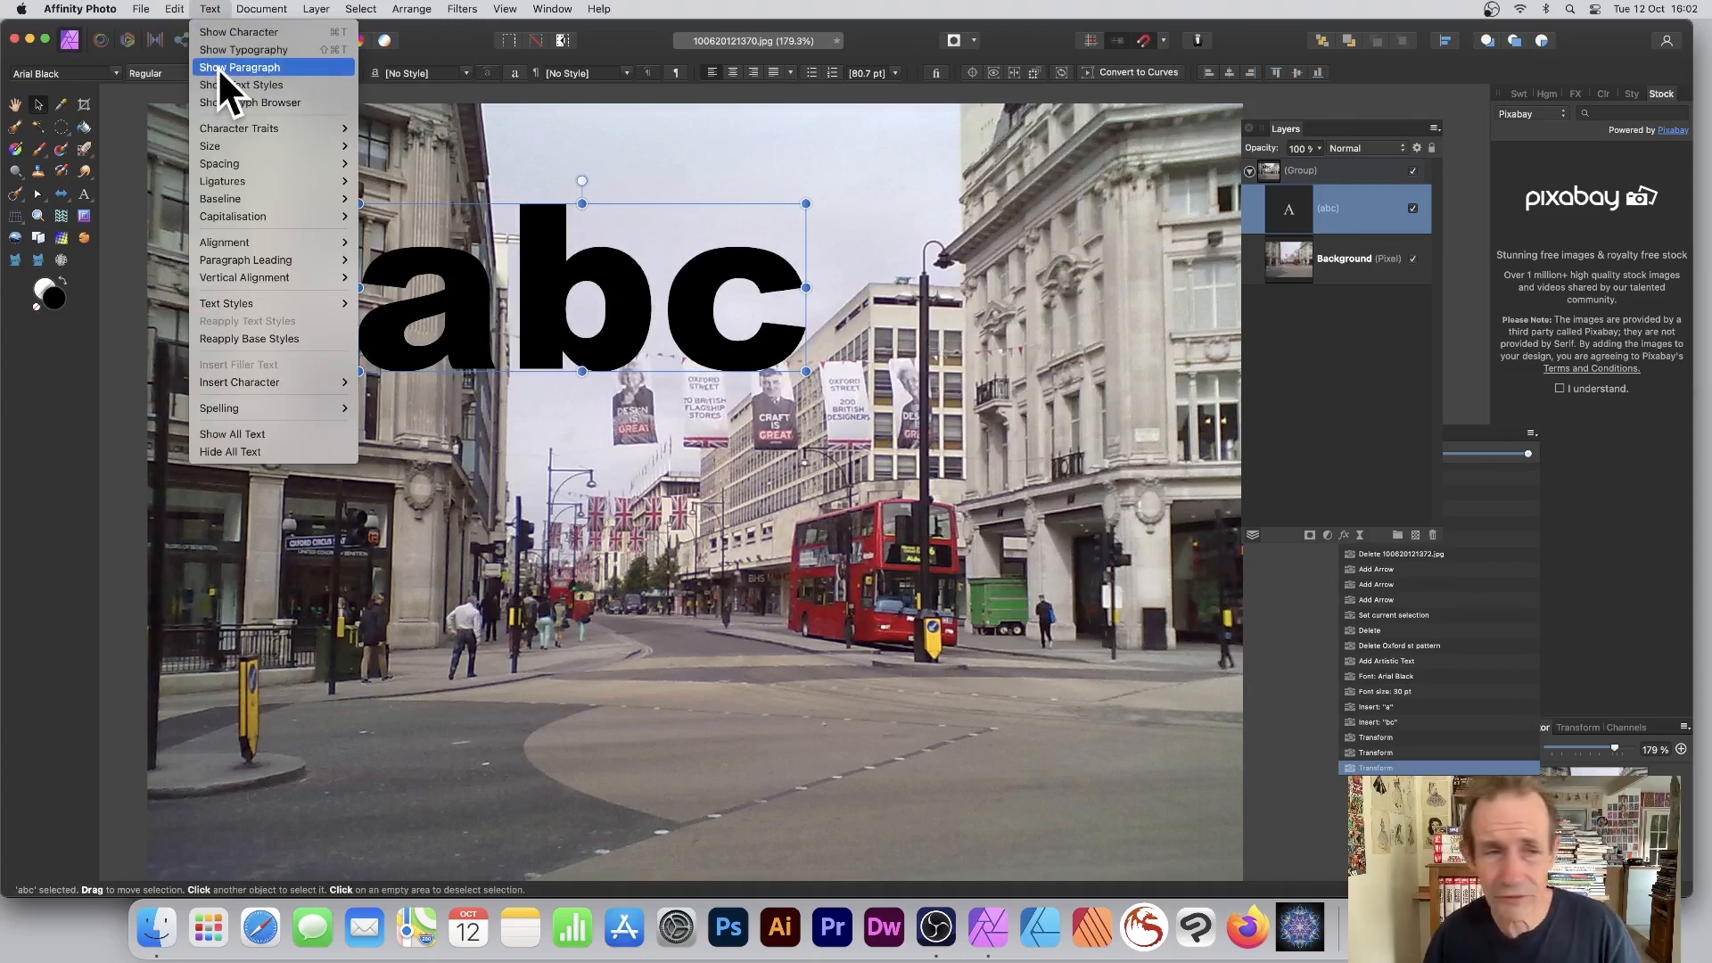
mouse_move(226, 124)
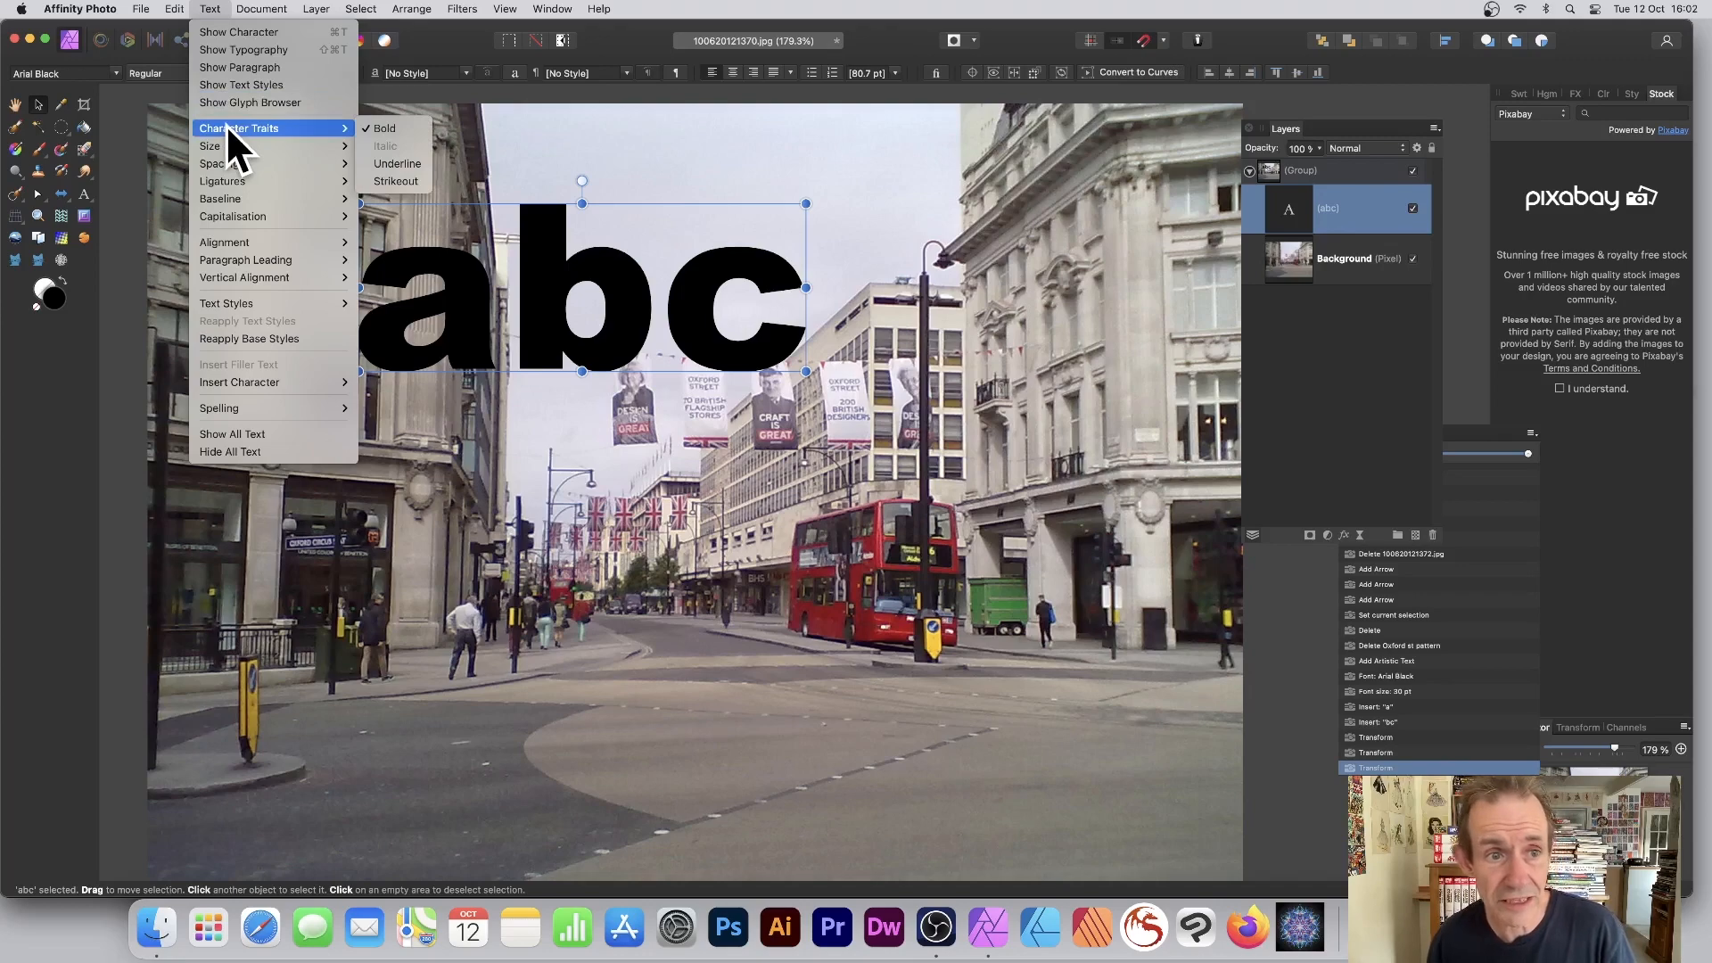
mouse_move(250, 160)
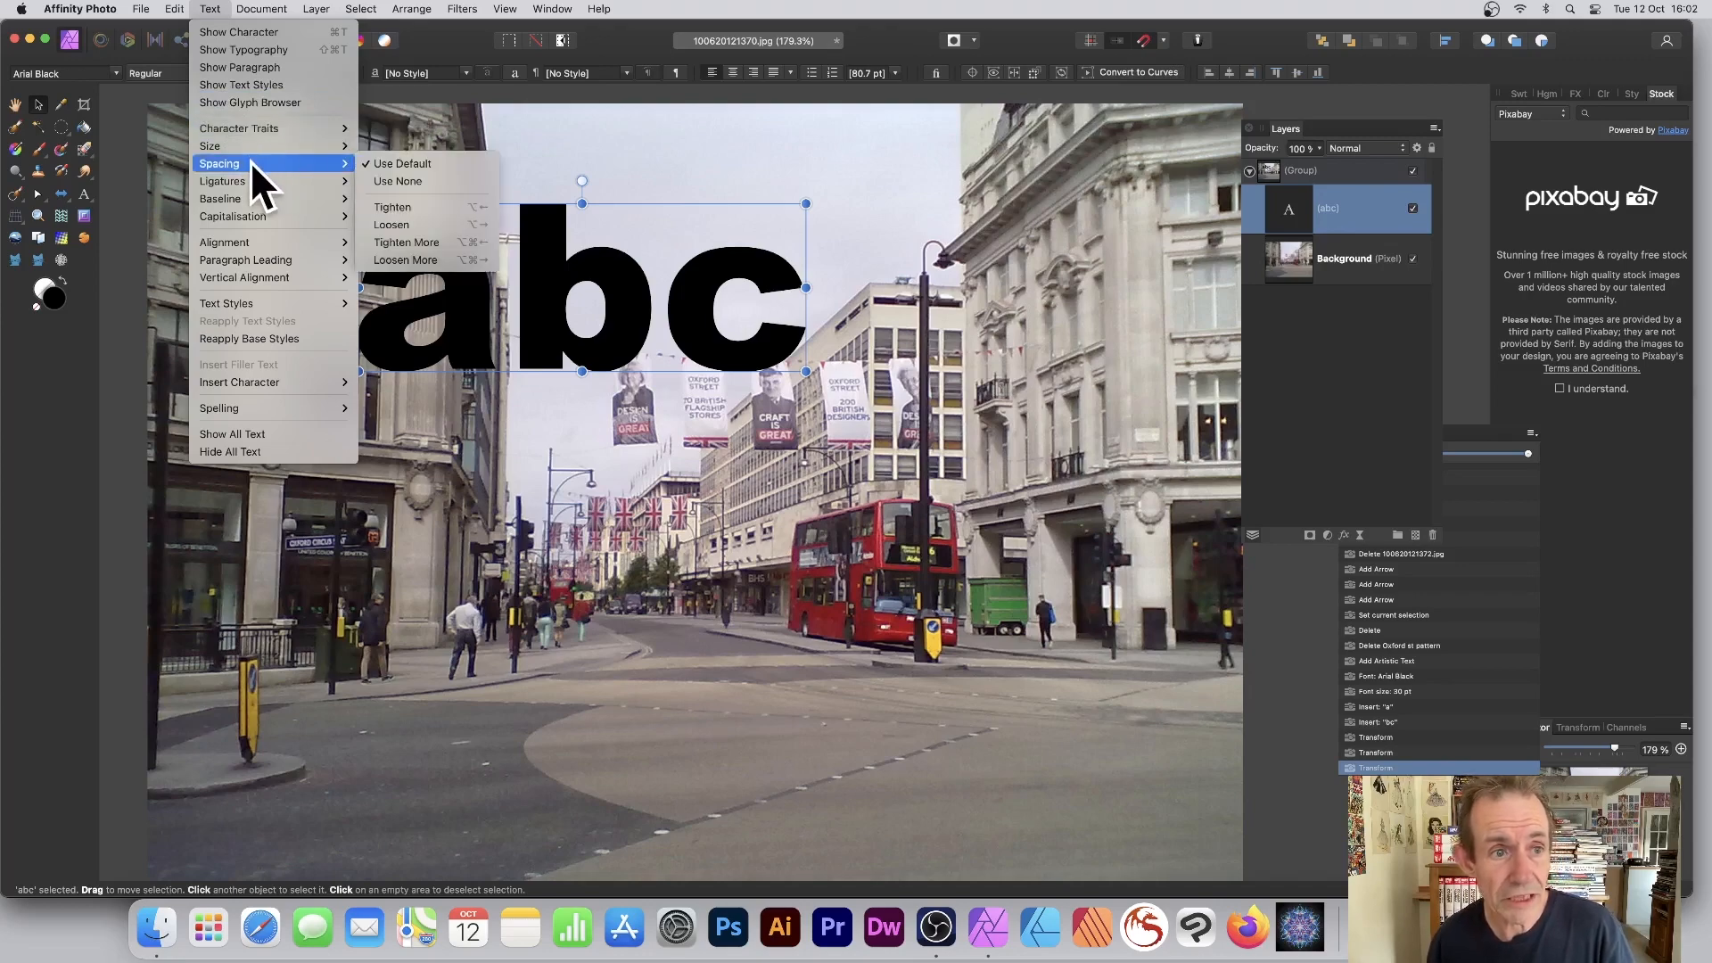
click(408, 206)
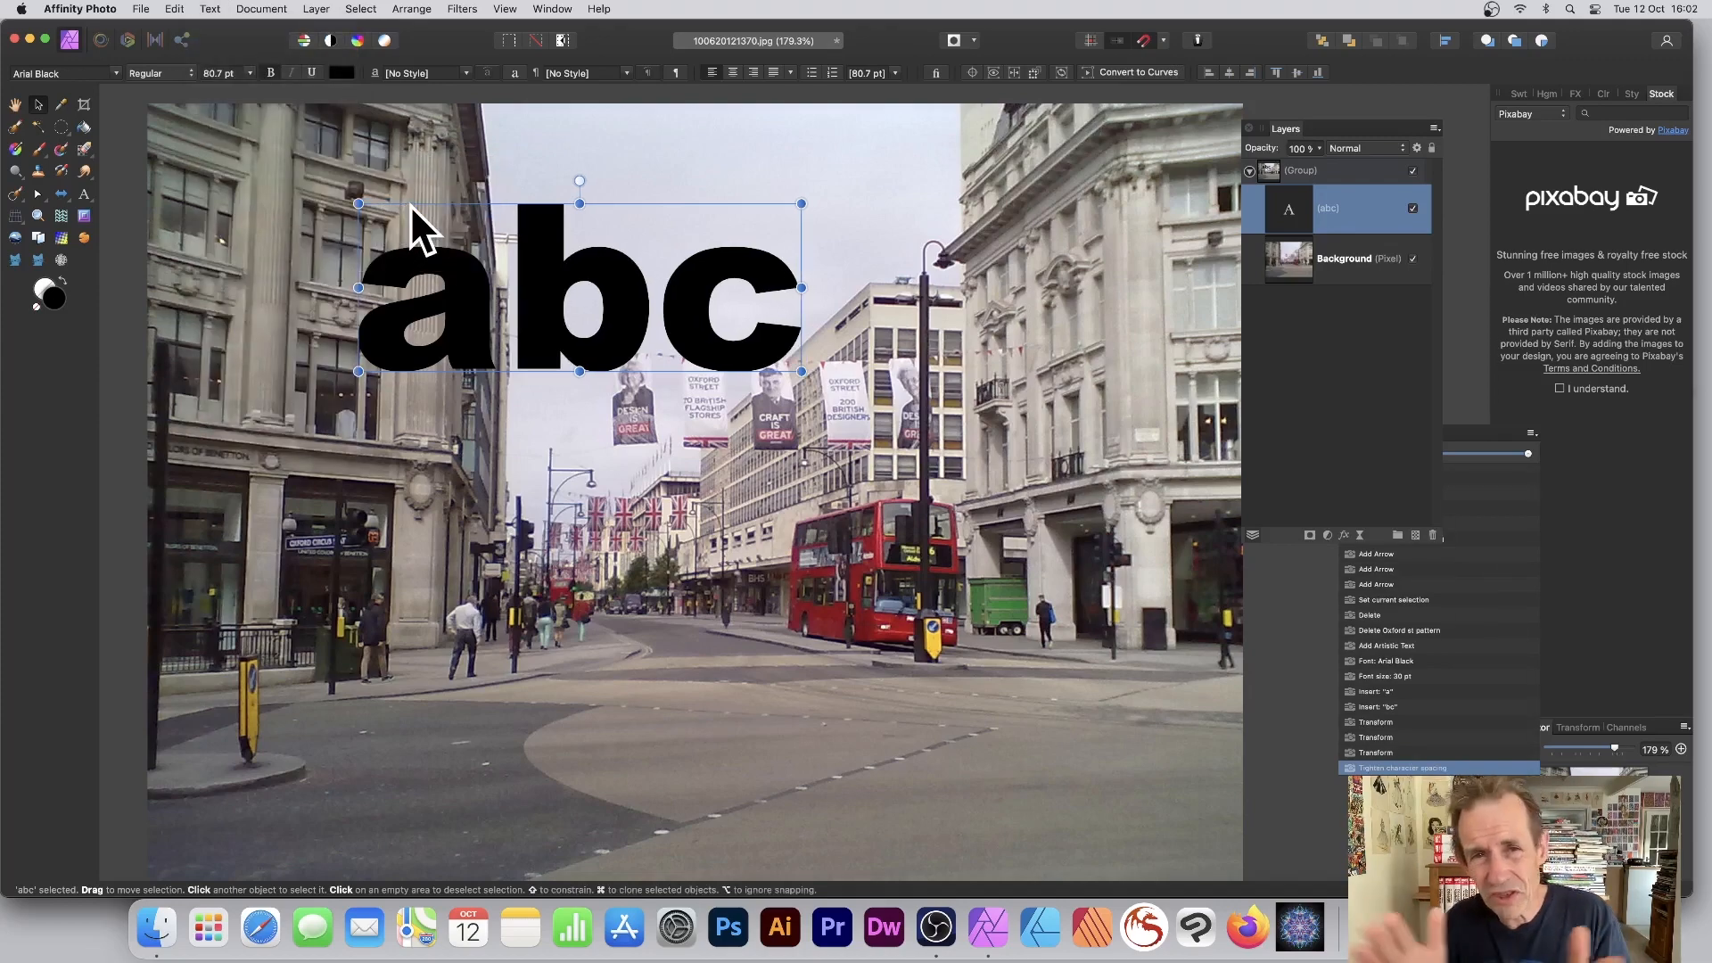
click(210, 9)
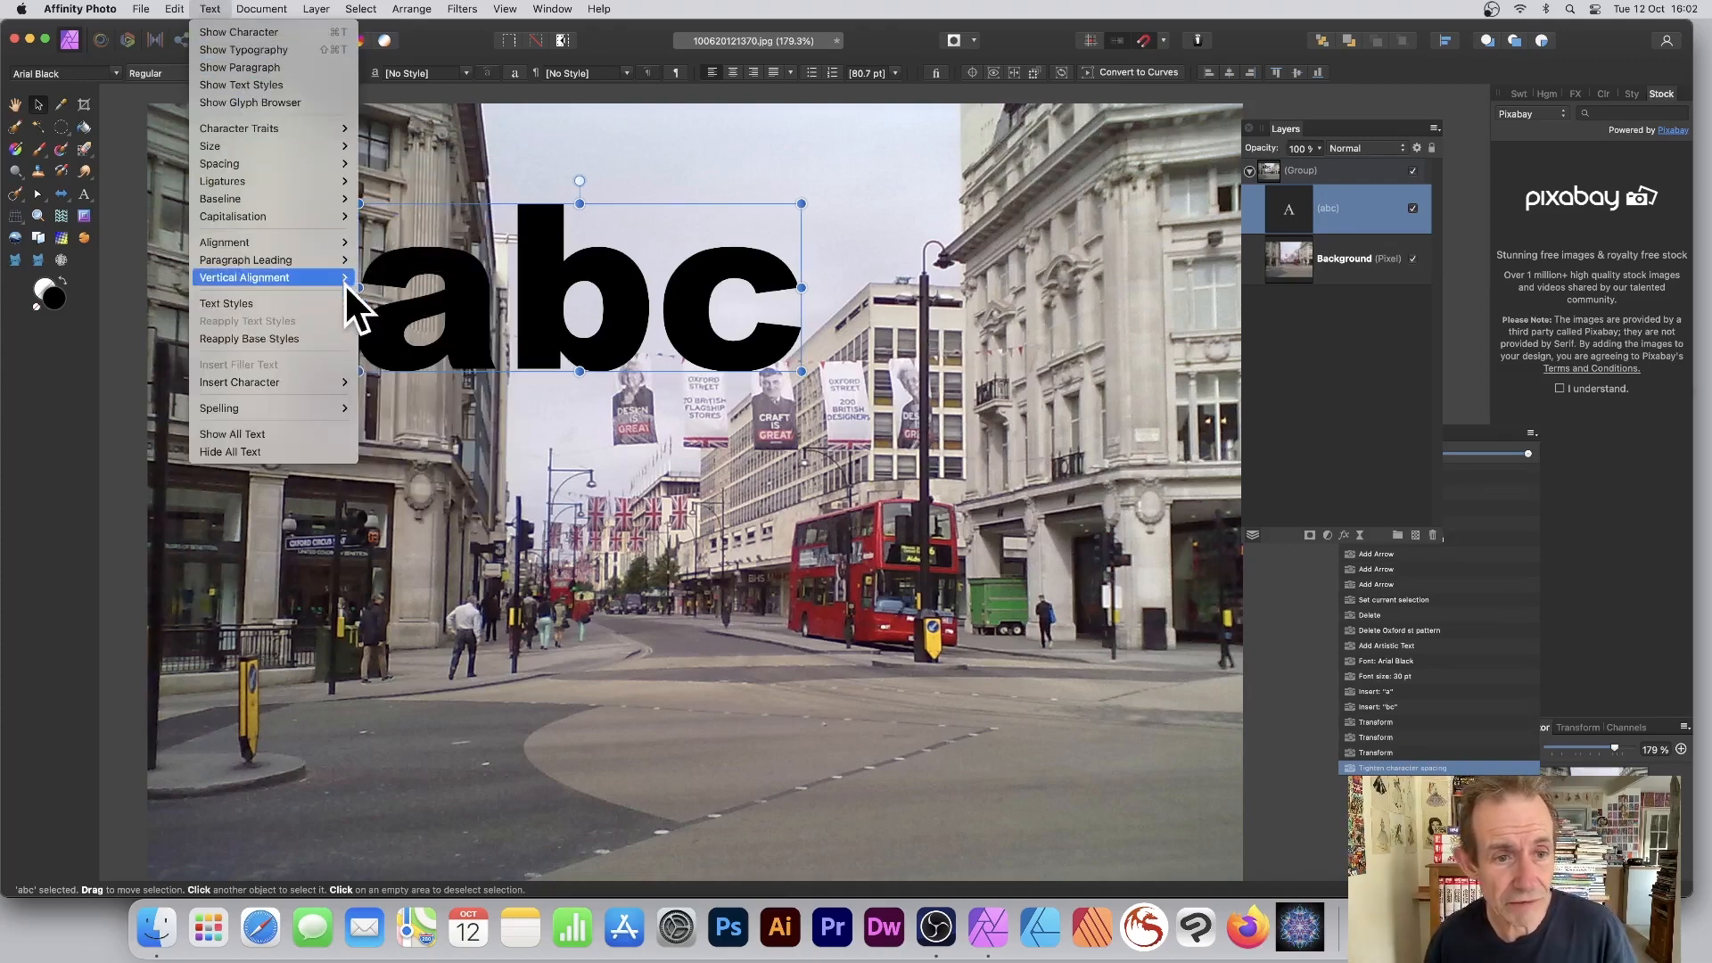
mouse_move(315, 299)
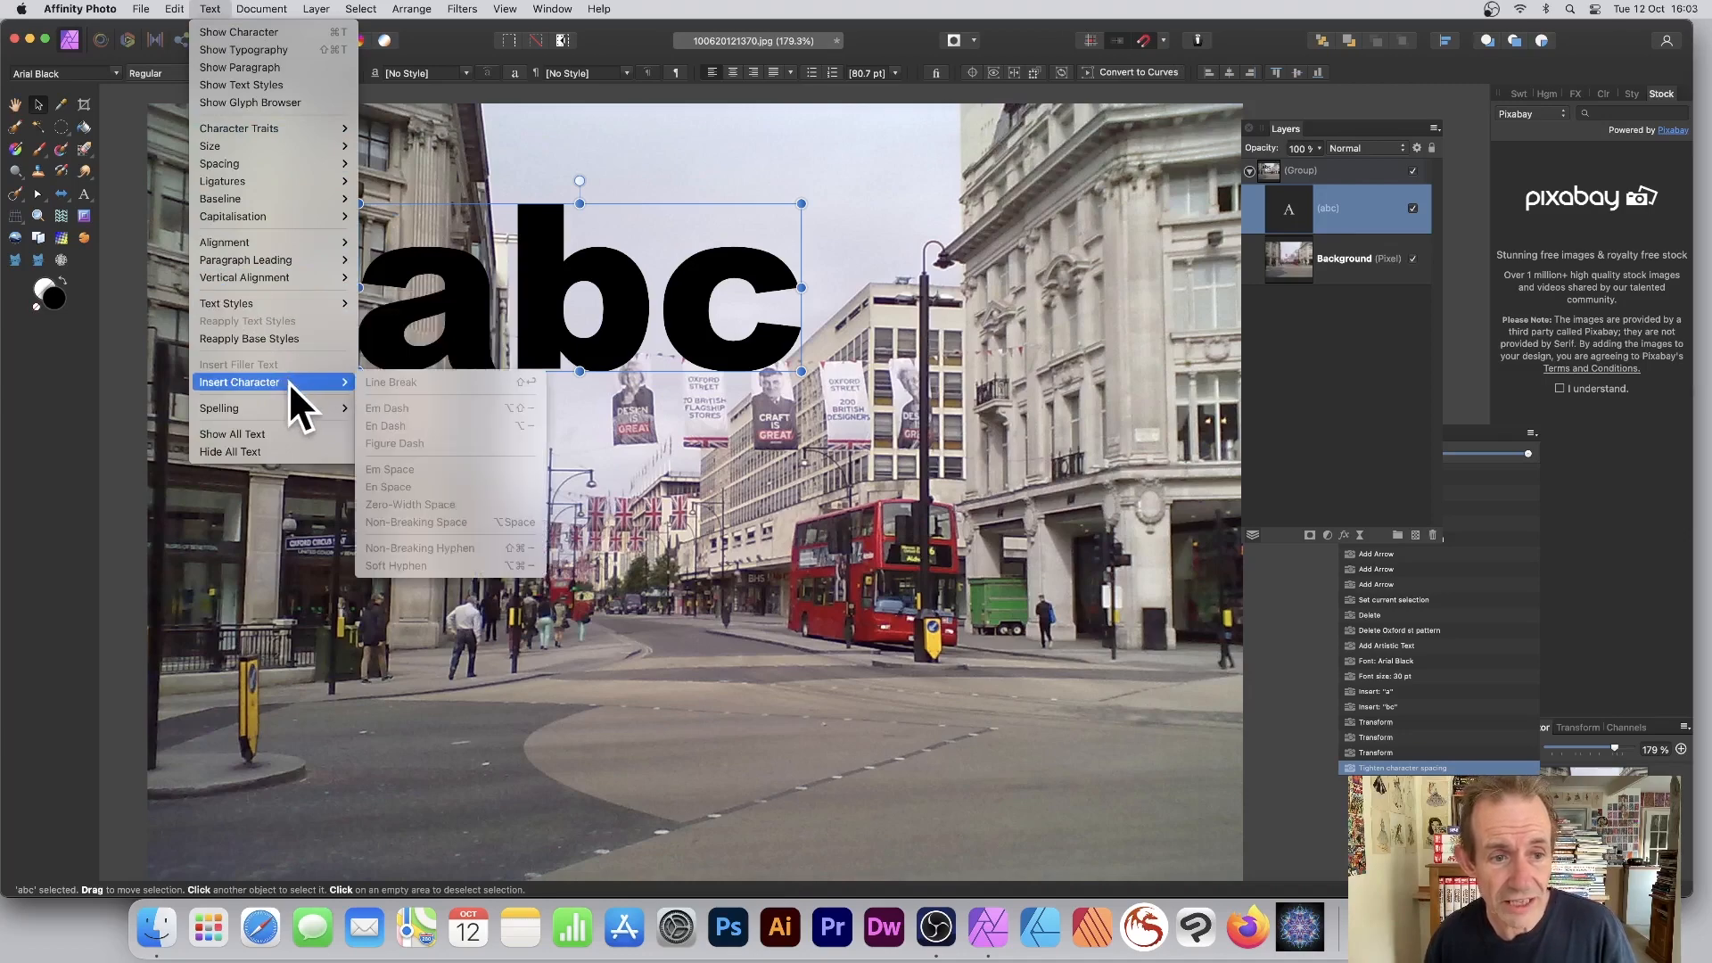
mouse_move(258, 409)
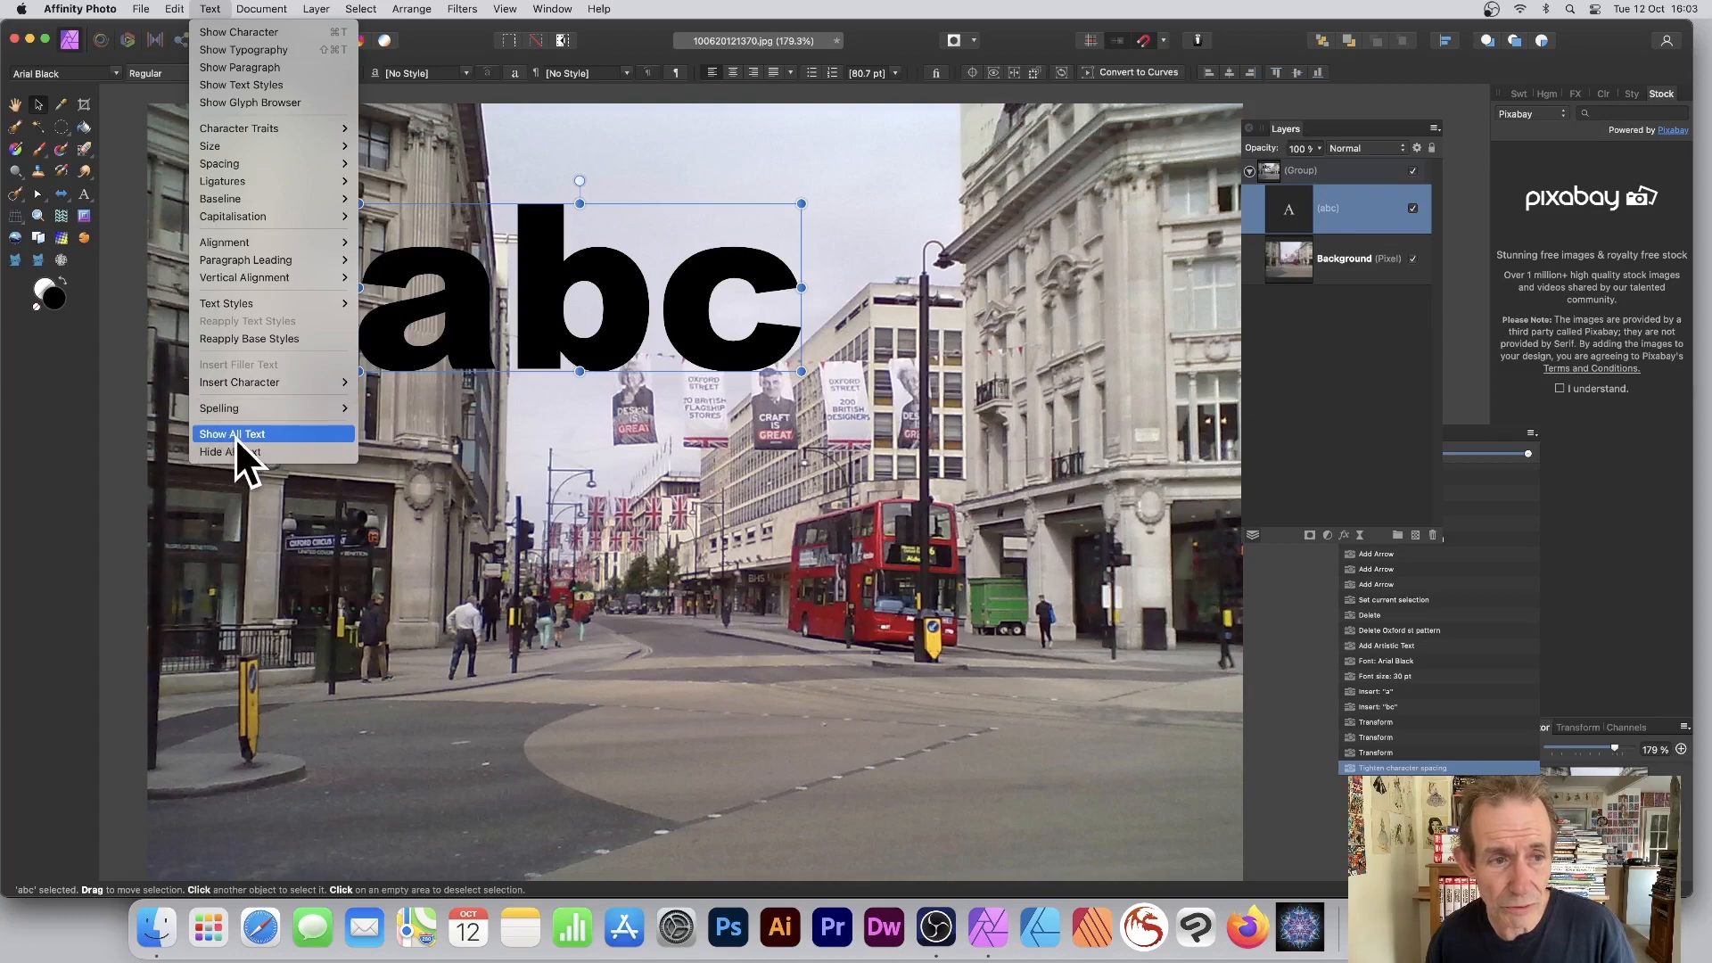
mouse_move(234, 146)
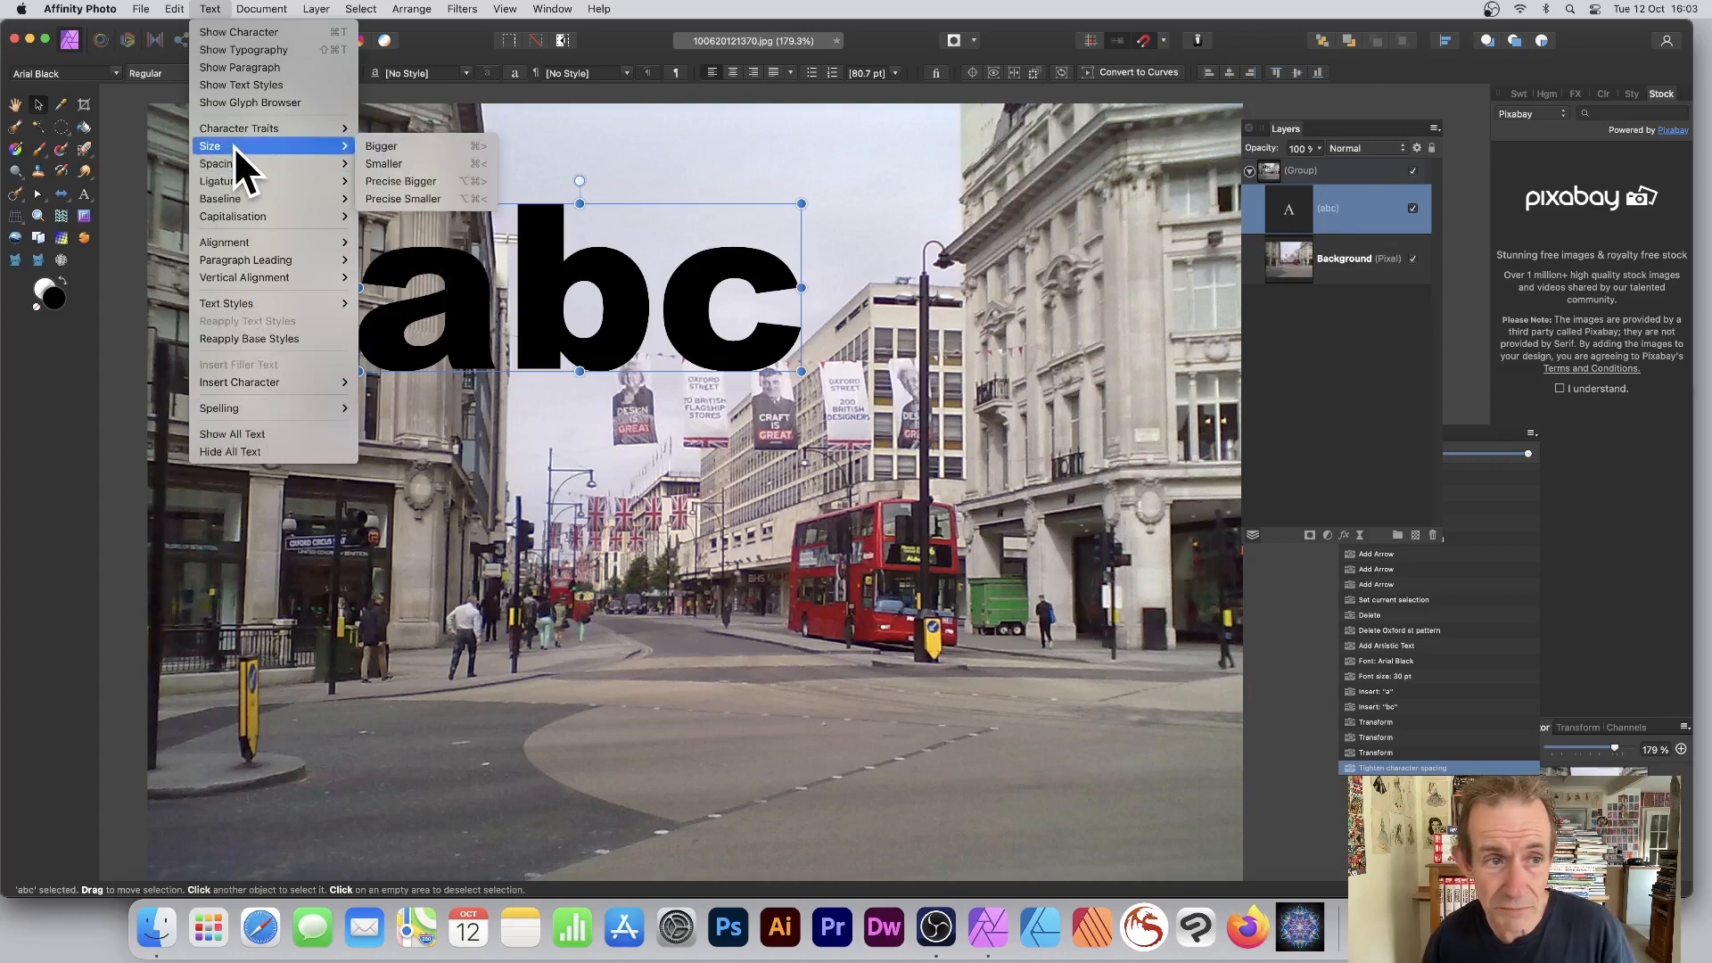
click(716, 270)
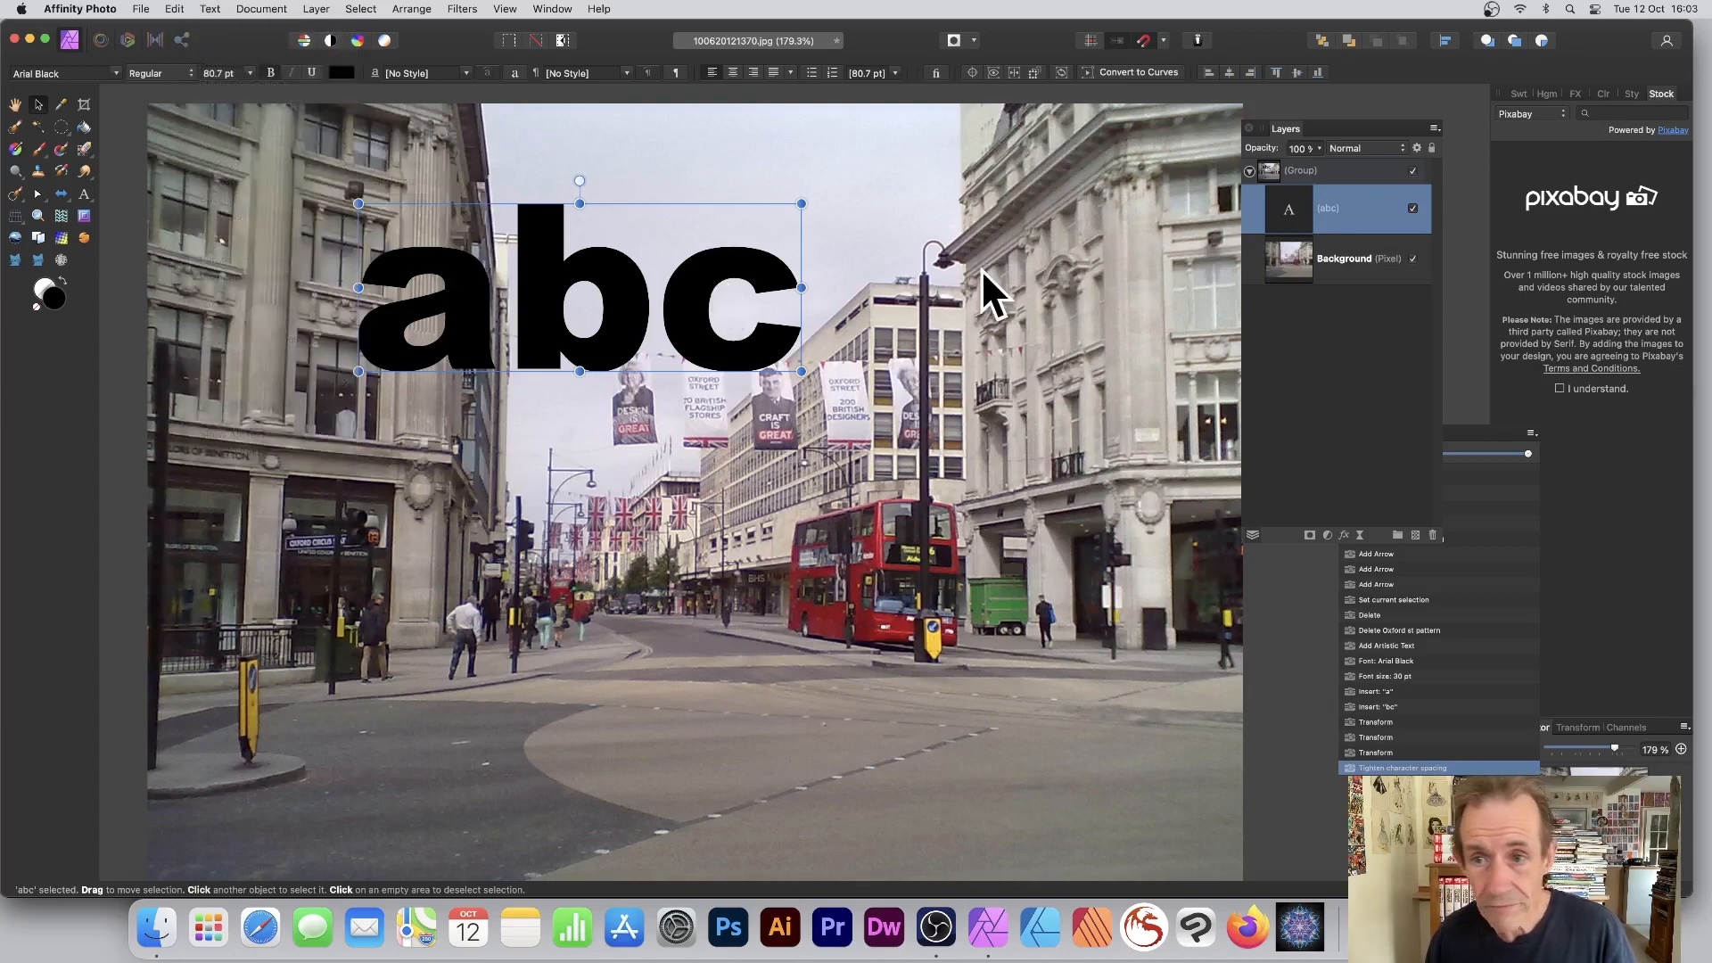
Step: Enlarge the "abc" text to about 120.2 pt, and rotate it slightly counter-clockwise while resizing it to about 114.1 pt
scroll(981, 270, down, 2)
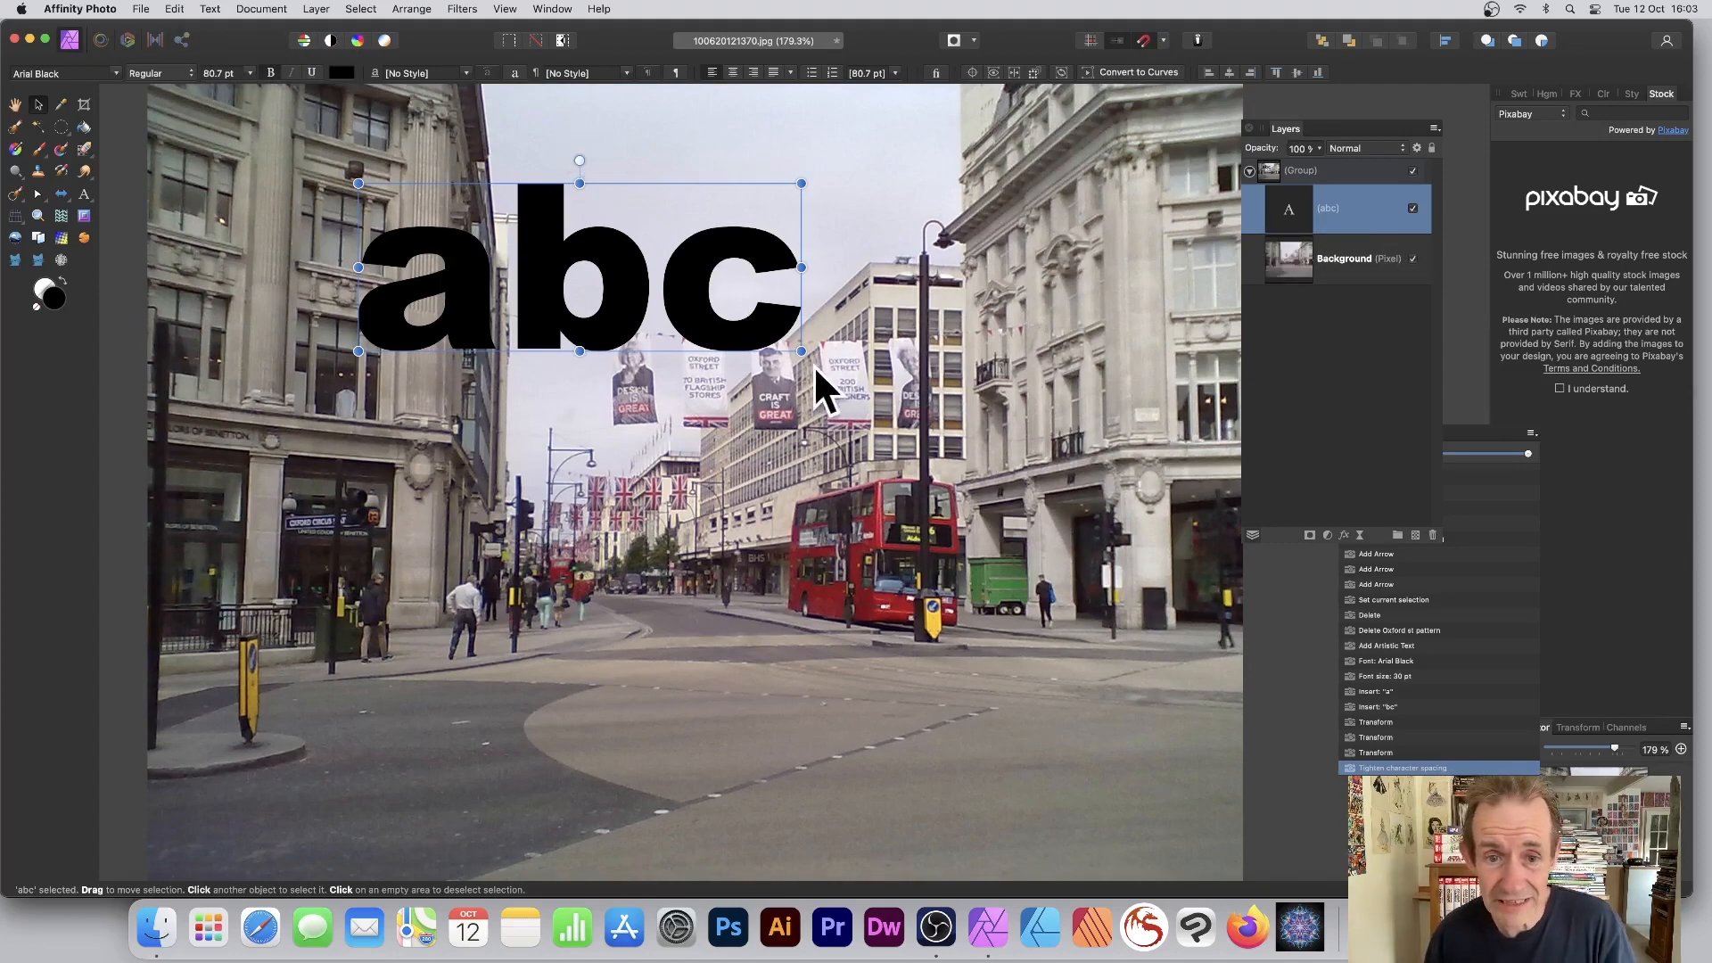
drag(802, 350, 997, 483)
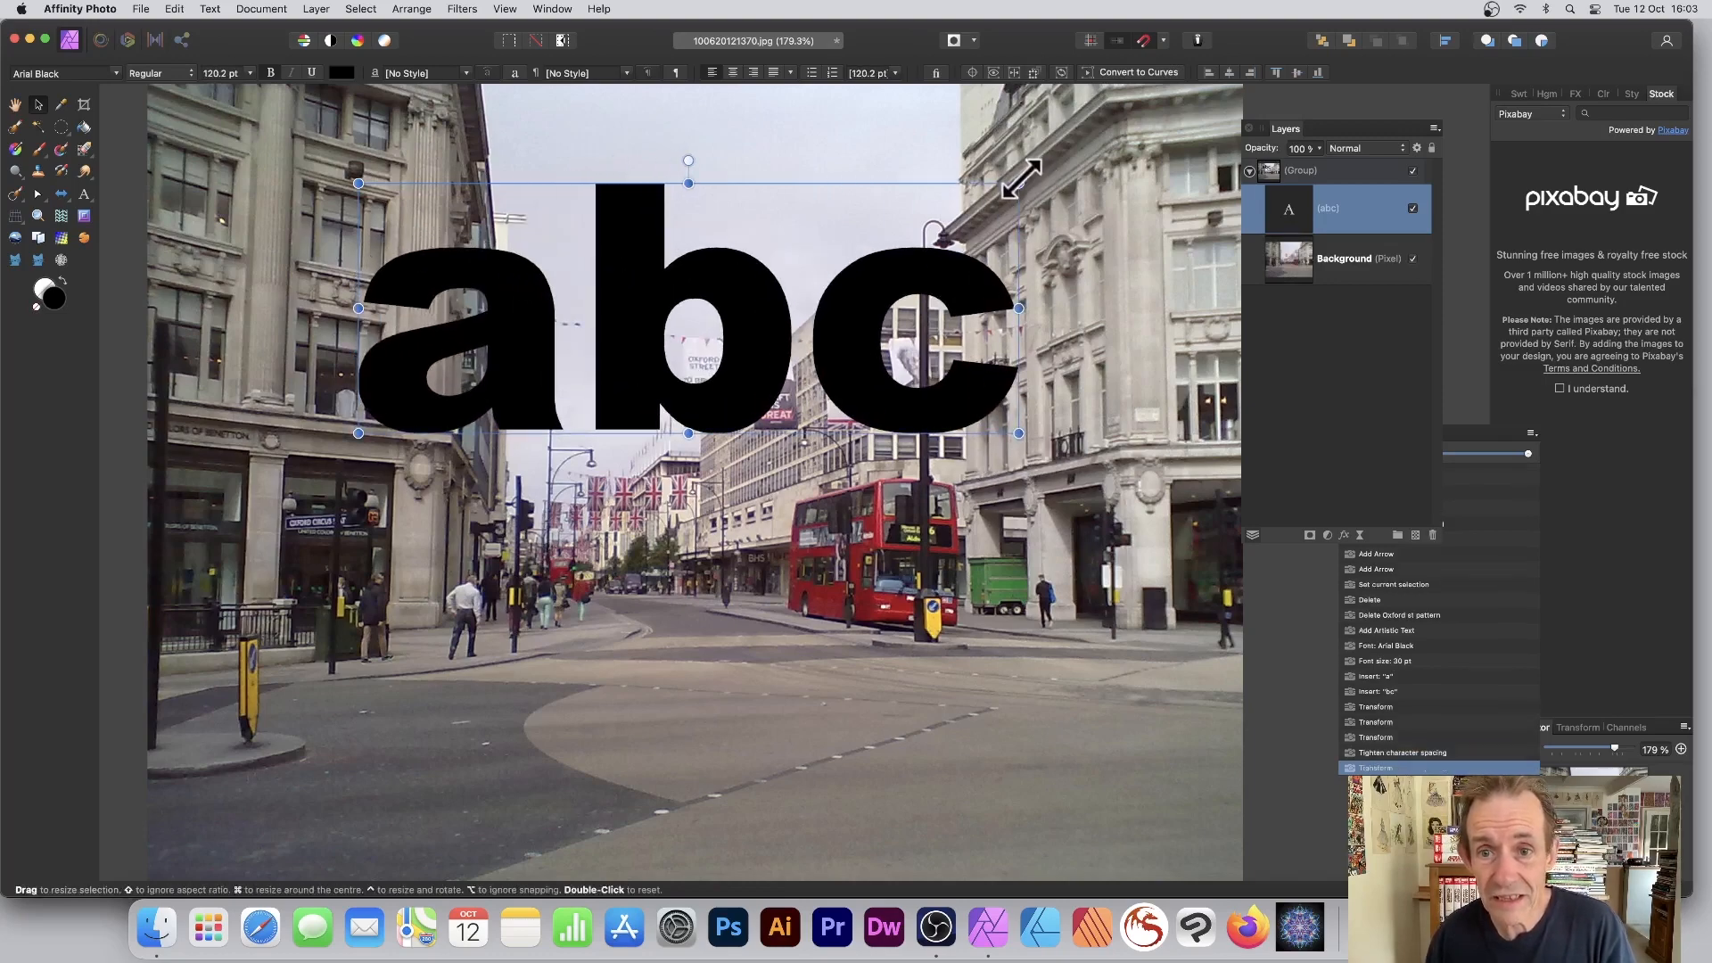
drag(1020, 181, 943, 141)
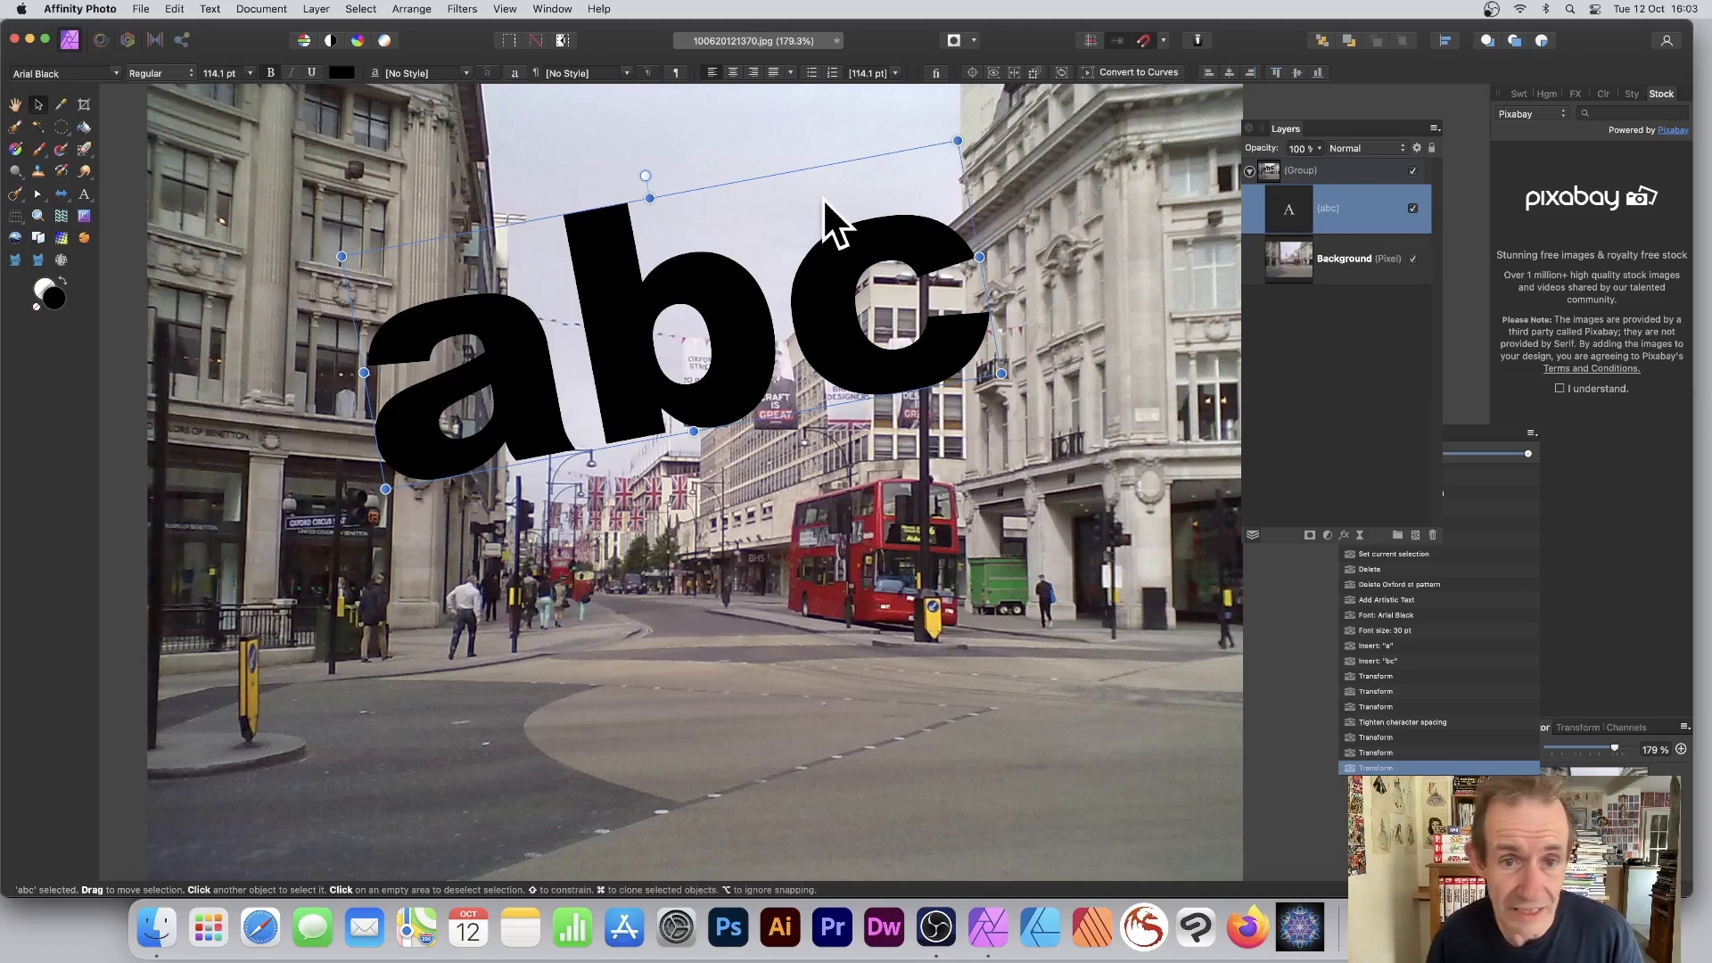
Step: Apply a 3D layer effect with a radius of about 41.7 px to the "abc" text
click(1345, 535)
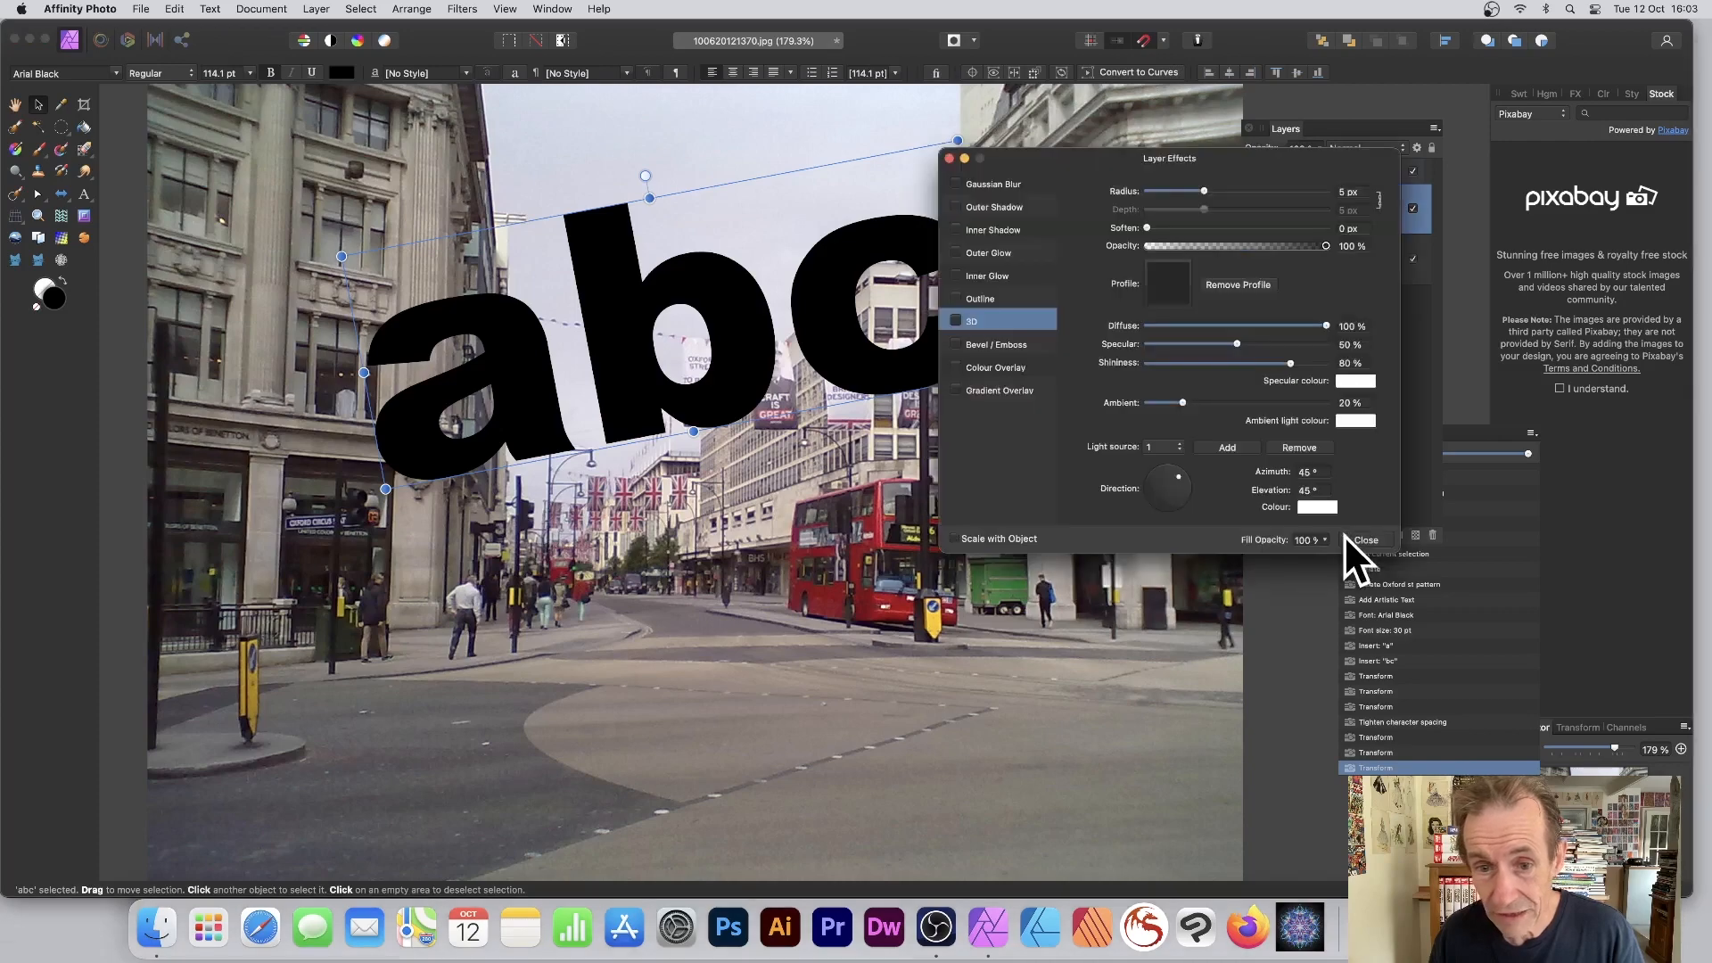
click(956, 320)
drag(1240, 191, 1284, 194)
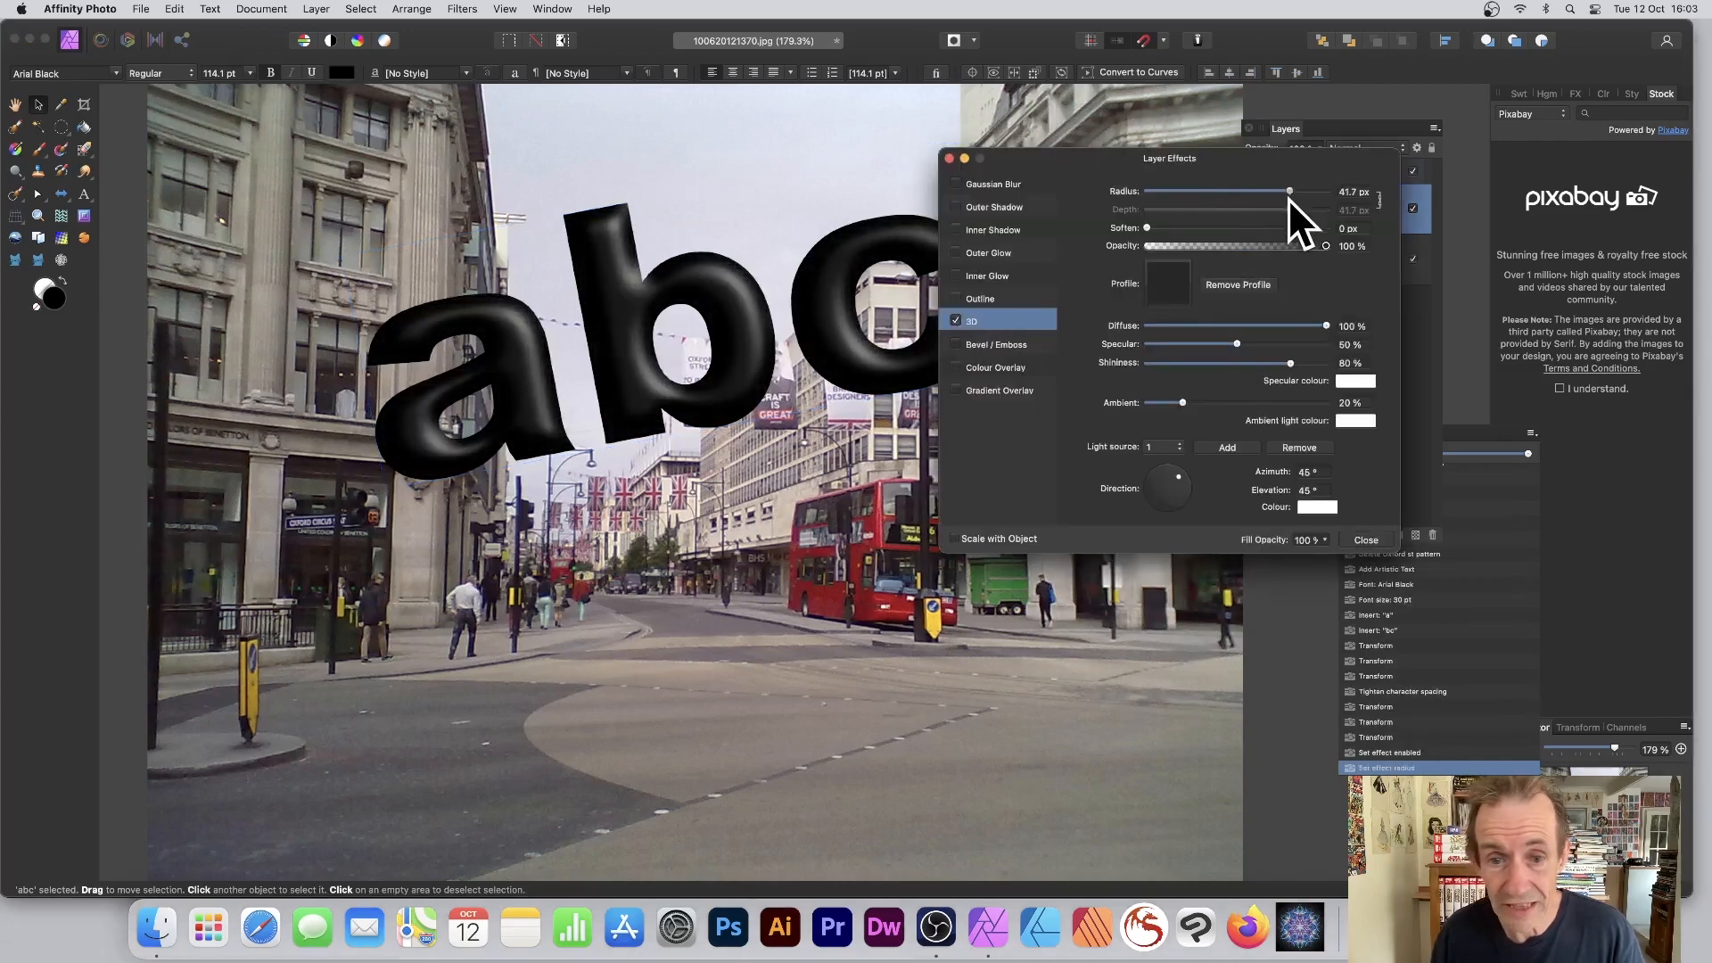
click(1364, 540)
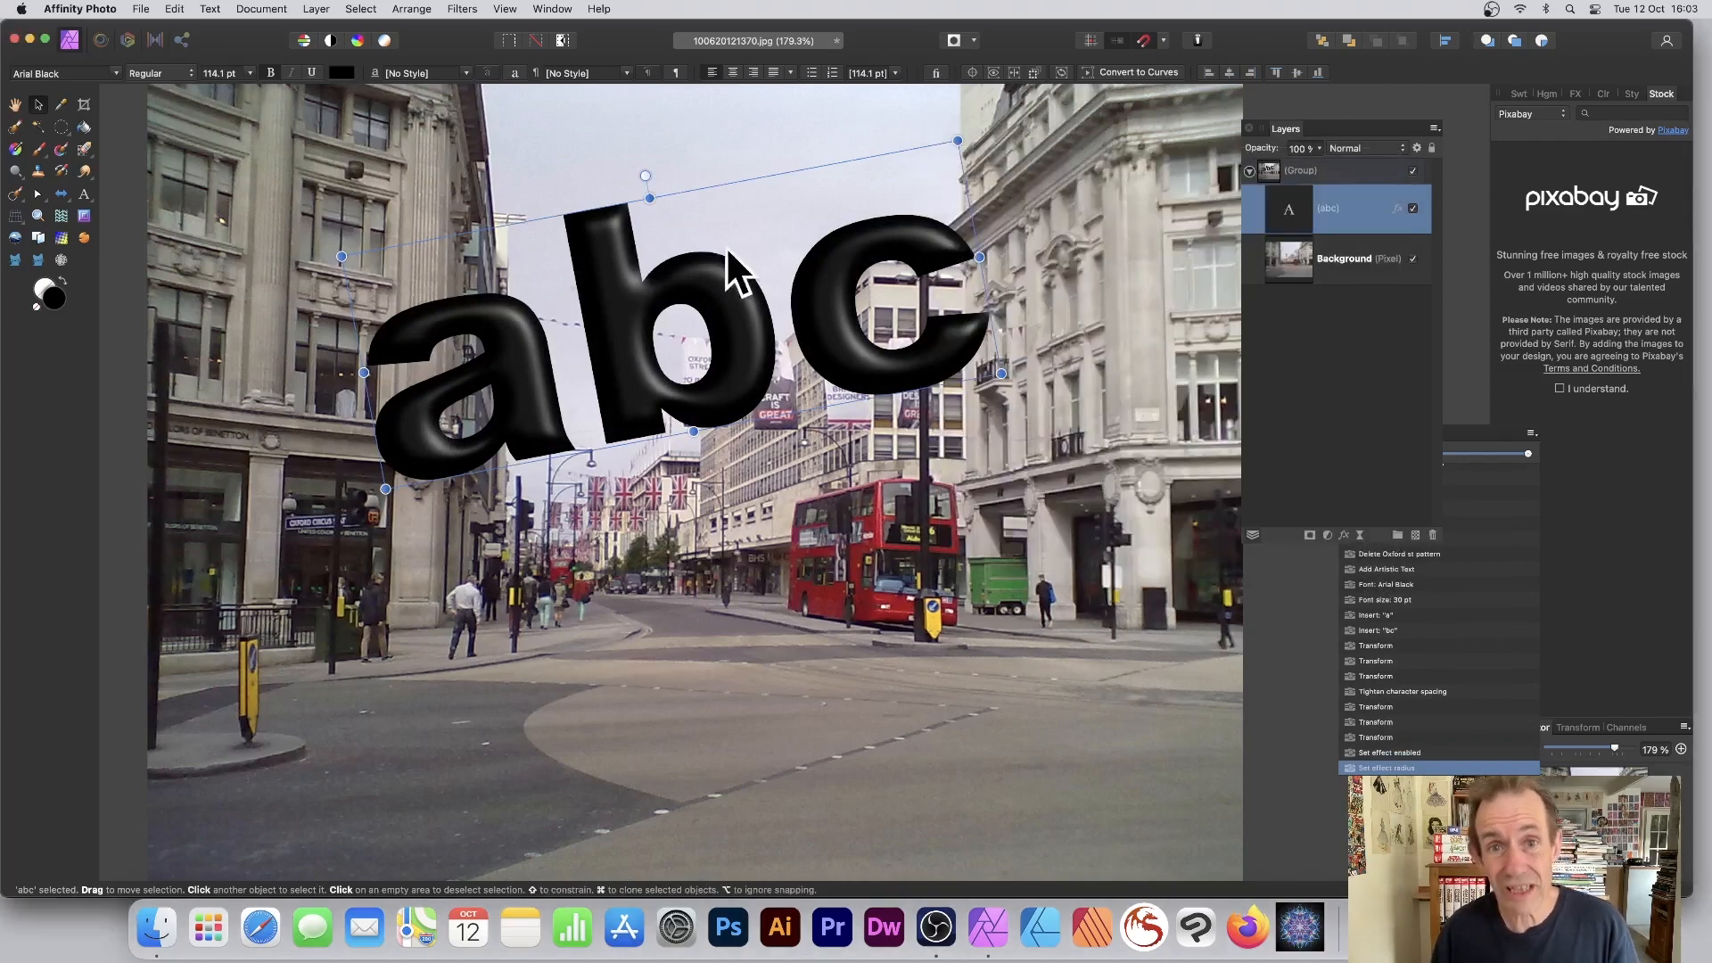
Step: Insert "123" between the letters b and c of the artistic text with the Artistic Text Tool
click(84, 196)
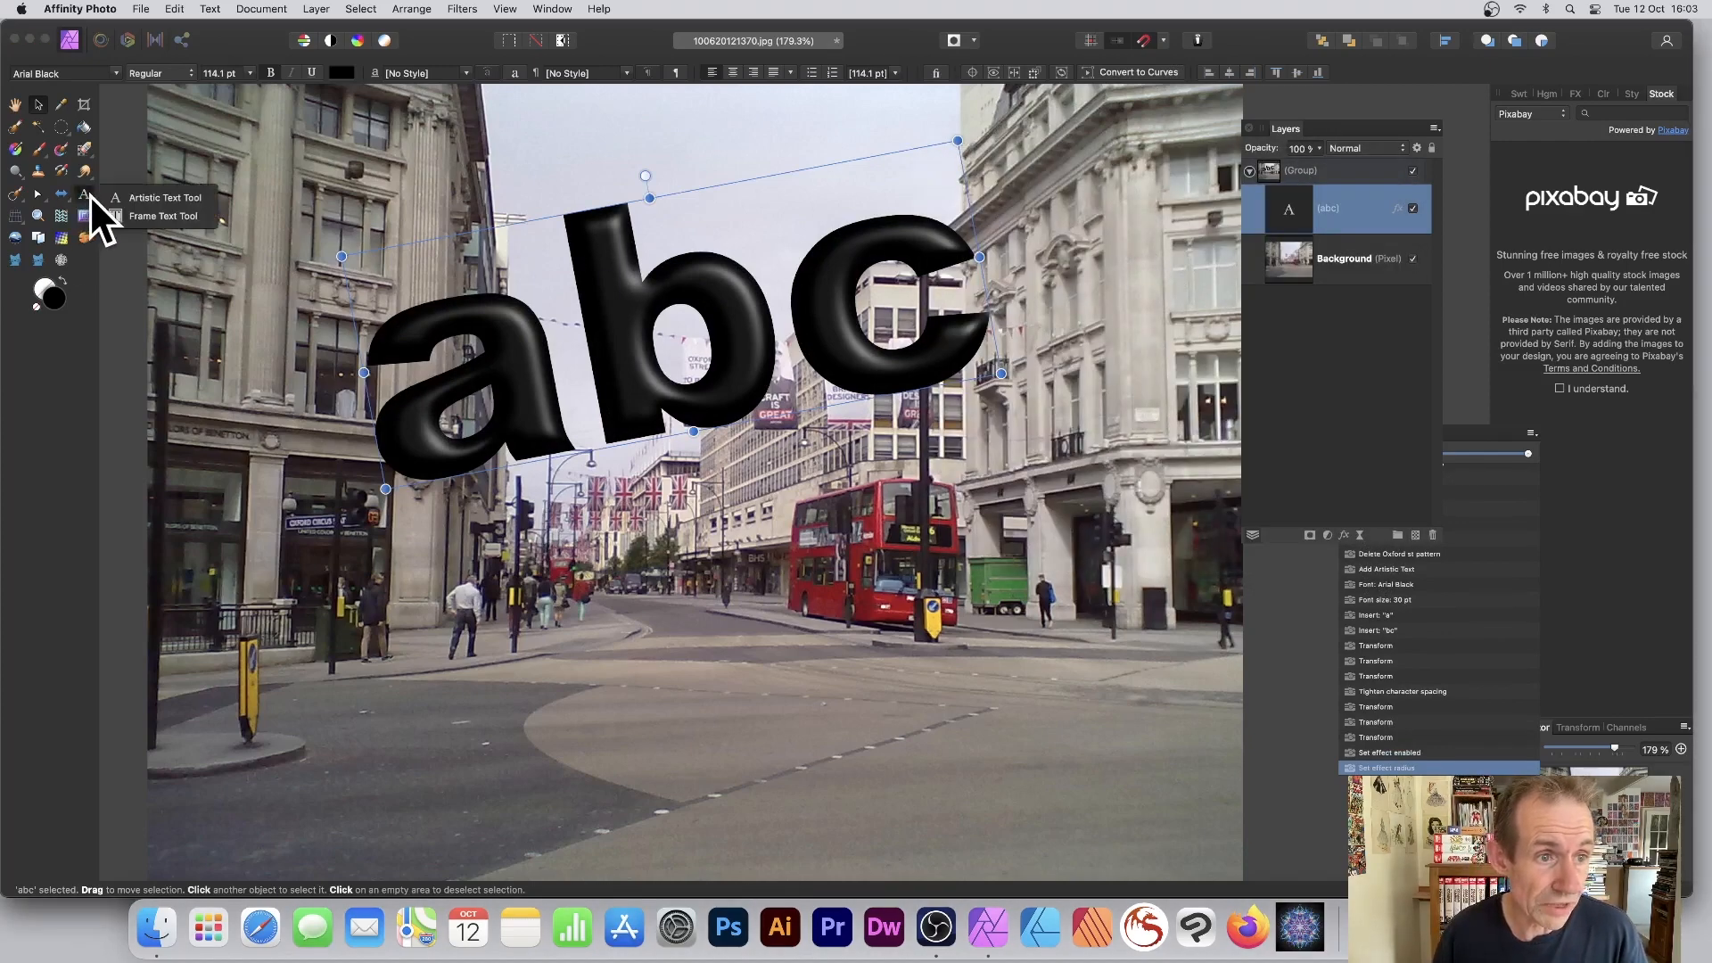
click(159, 198)
click(766, 307)
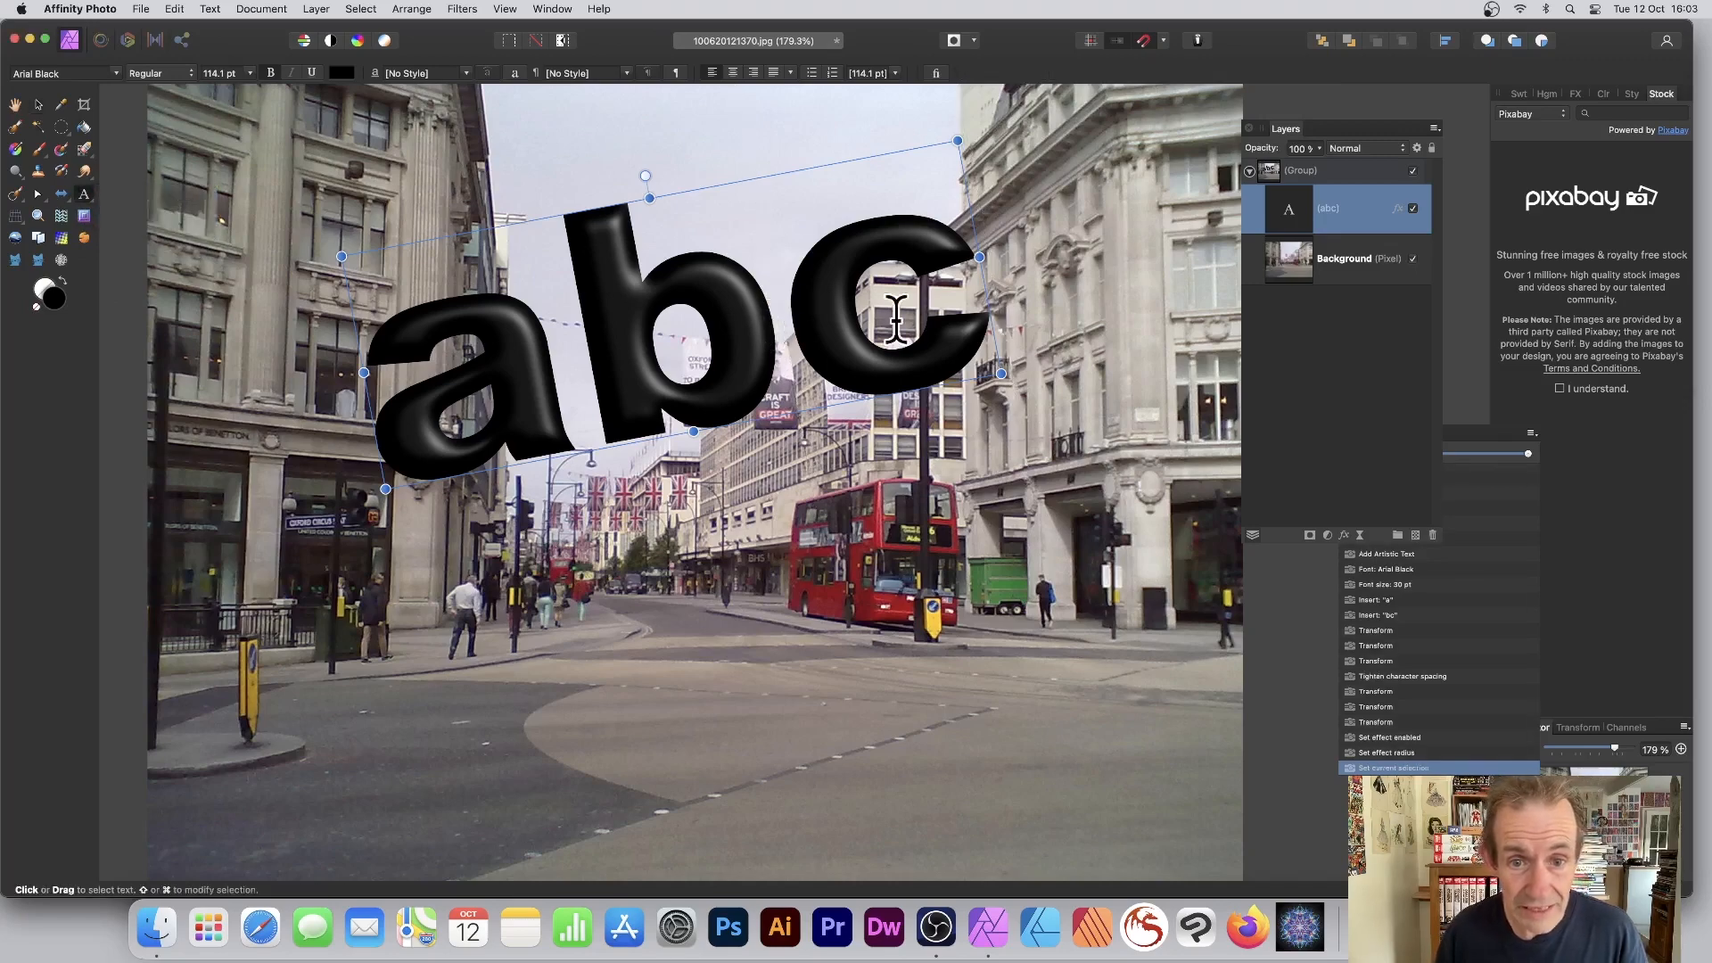
click(578, 364)
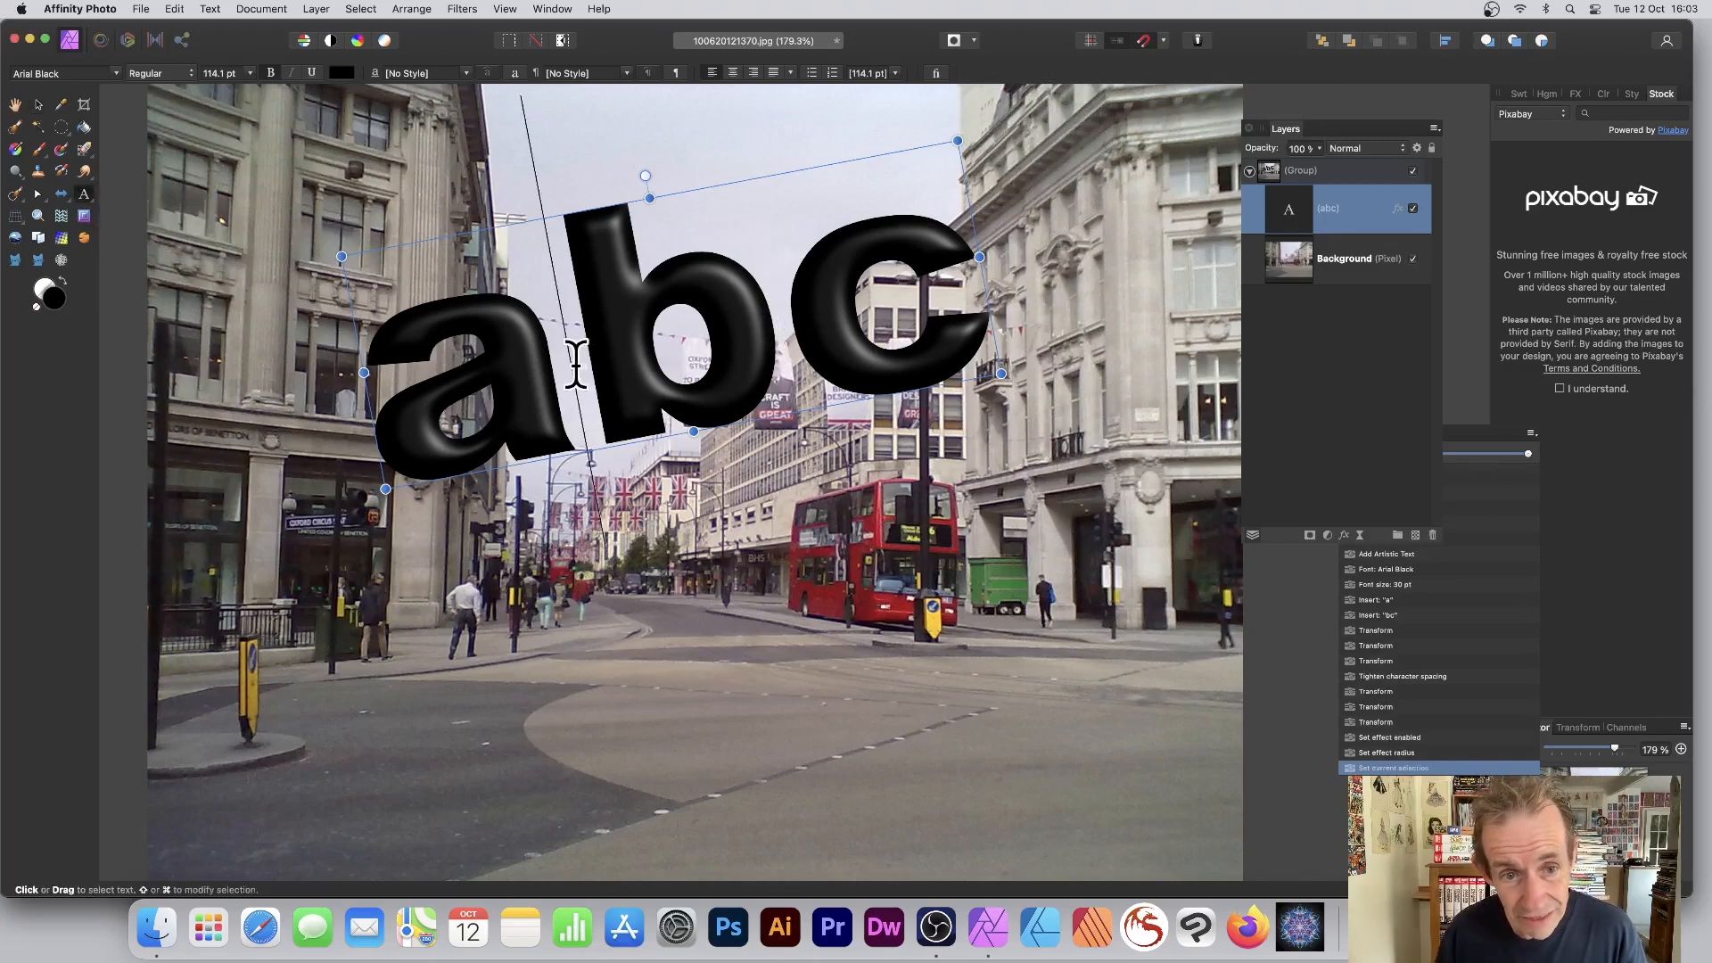
click(783, 345)
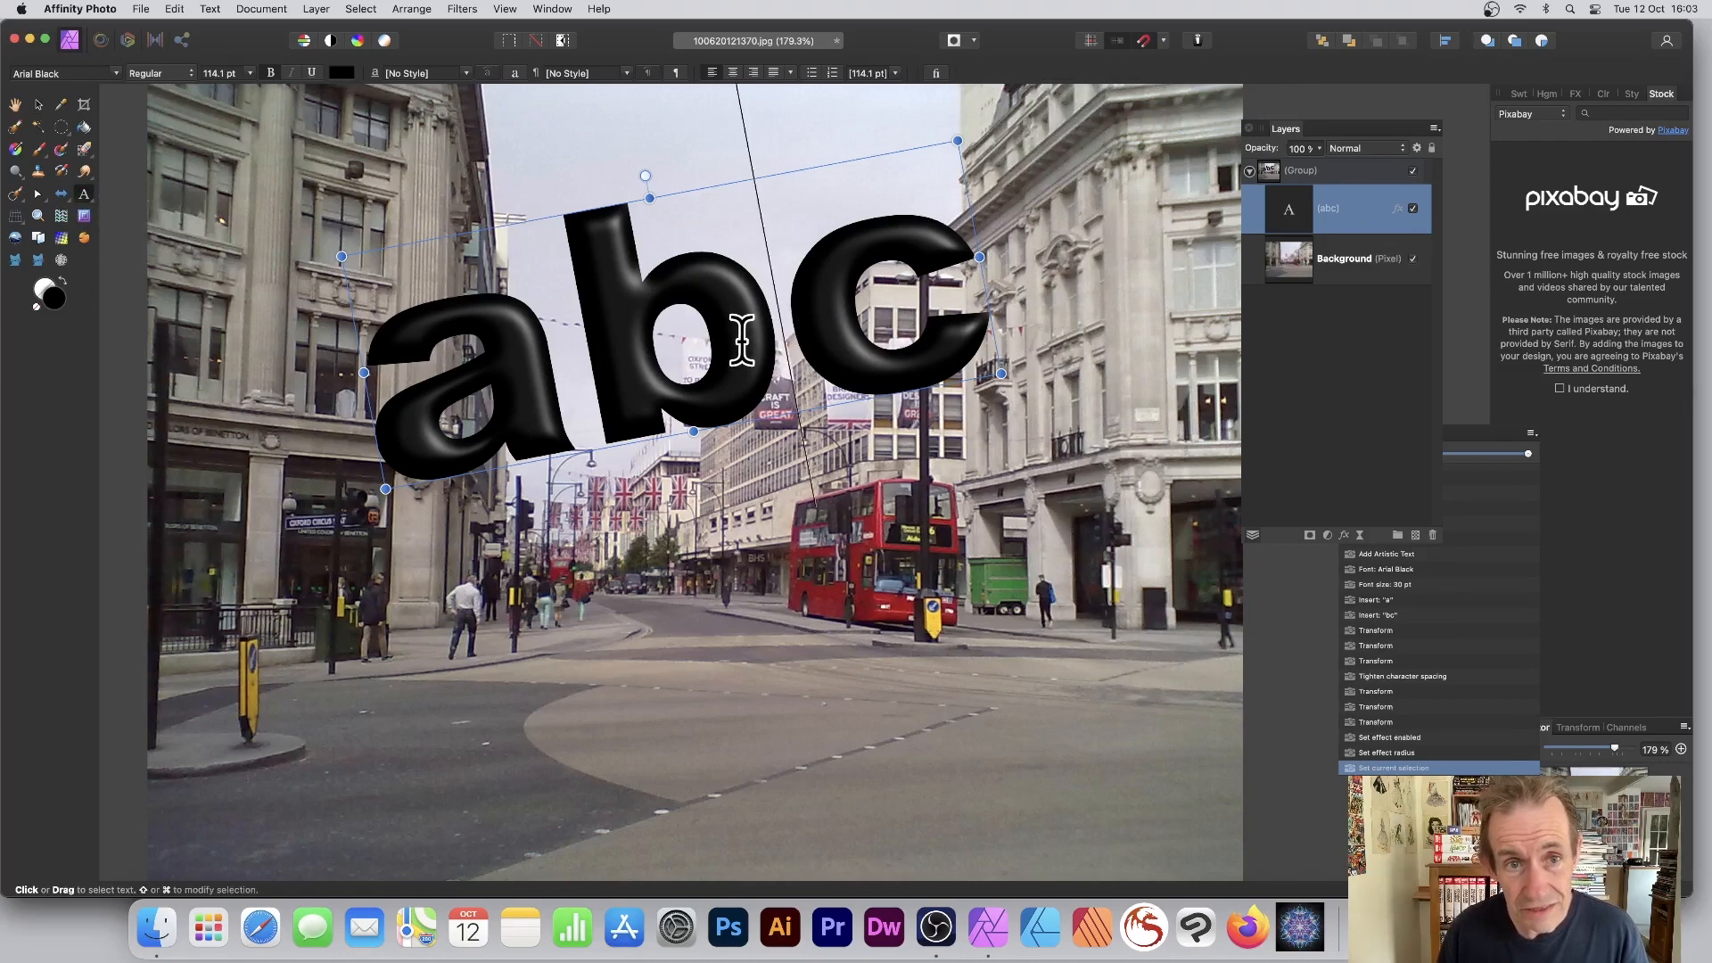
text(123)
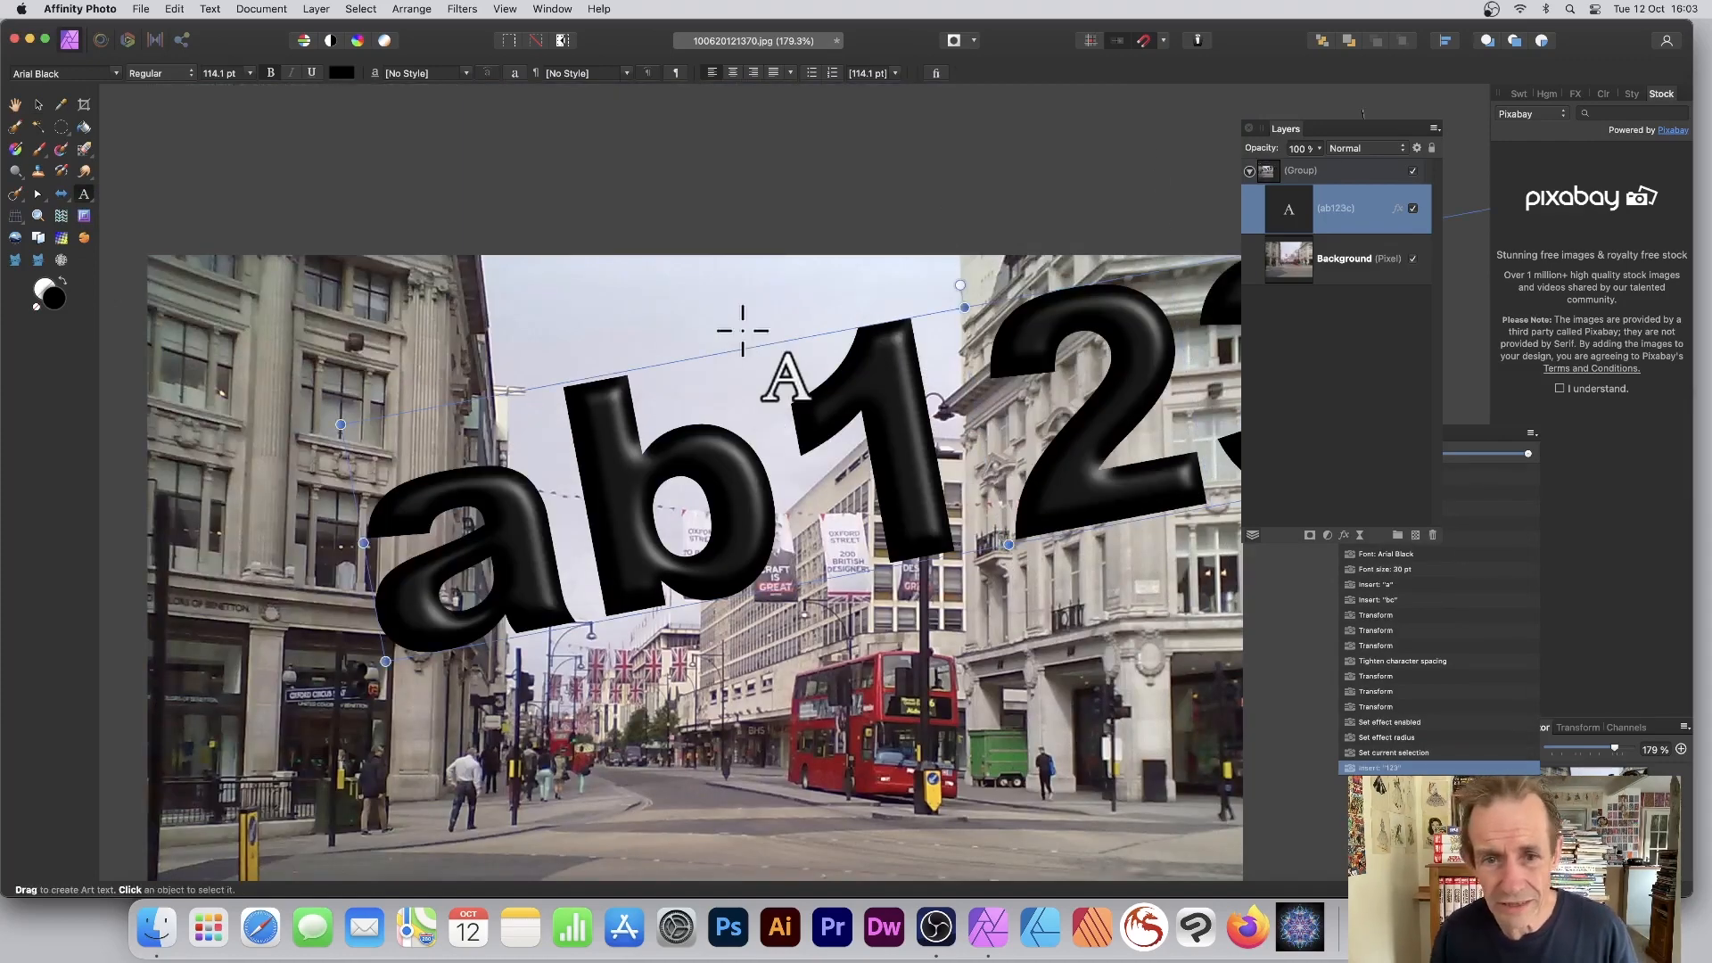
Step: Scale the "ab123c" text down to about 88.4 pt with the Move Tool and delete it from the photo
click(38, 105)
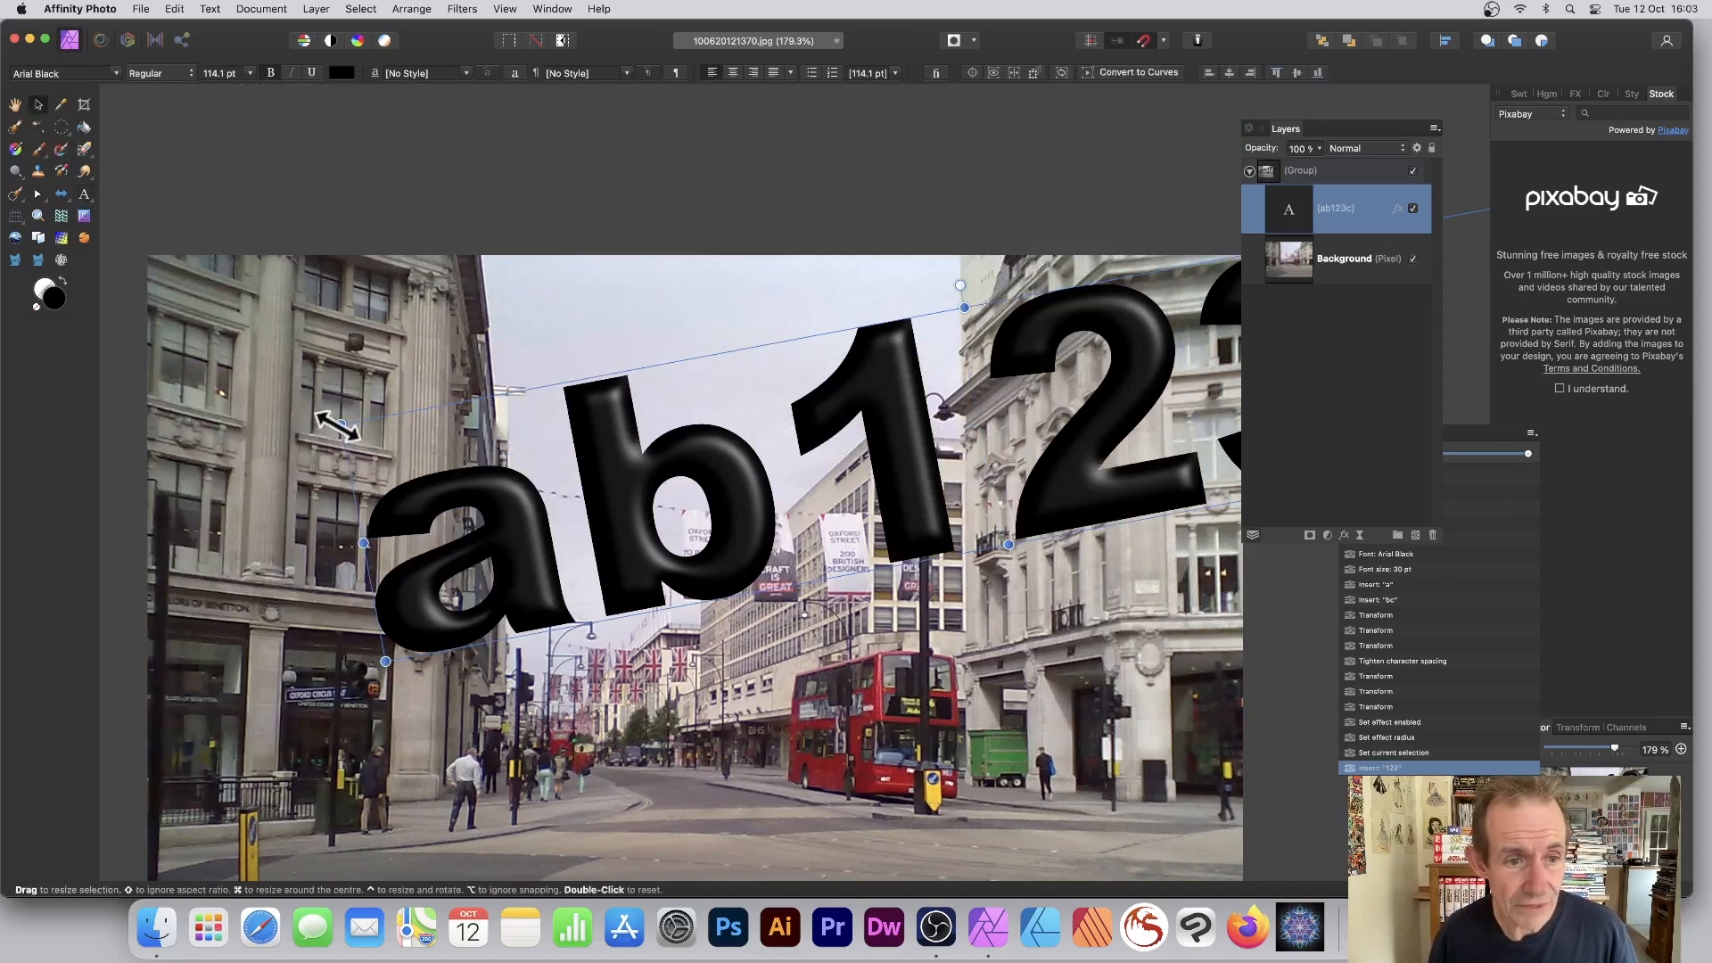
drag(337, 427, 631, 430)
drag(958, 468, 603, 455)
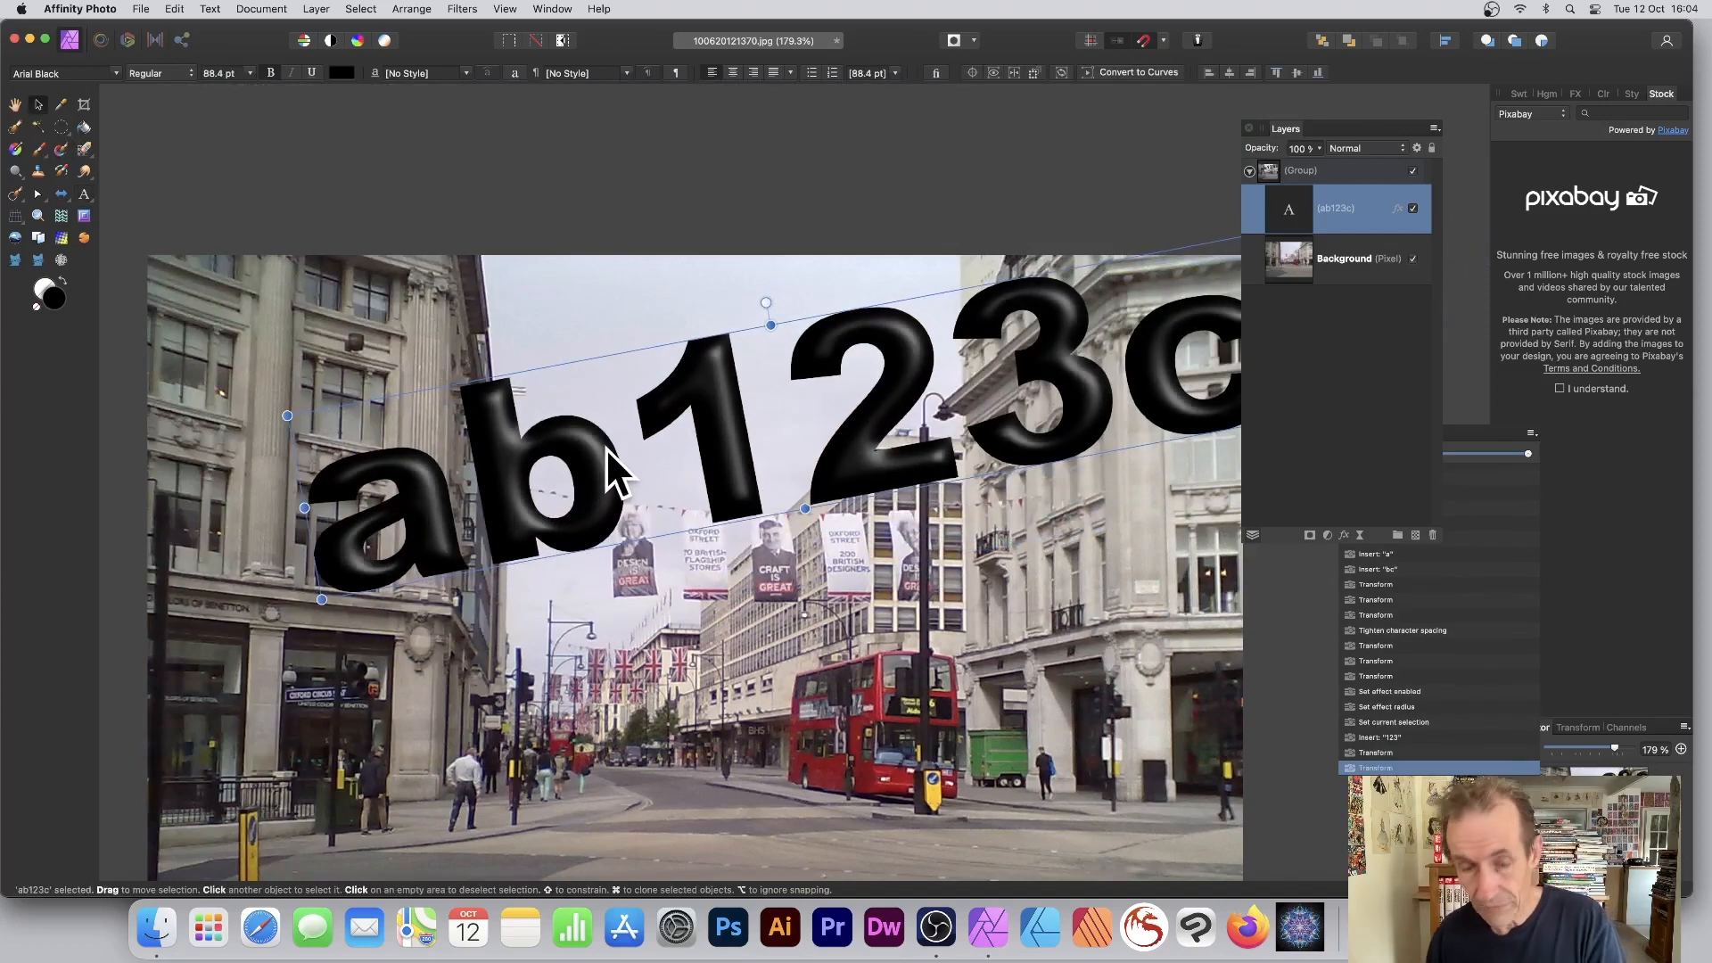
key(Delete)
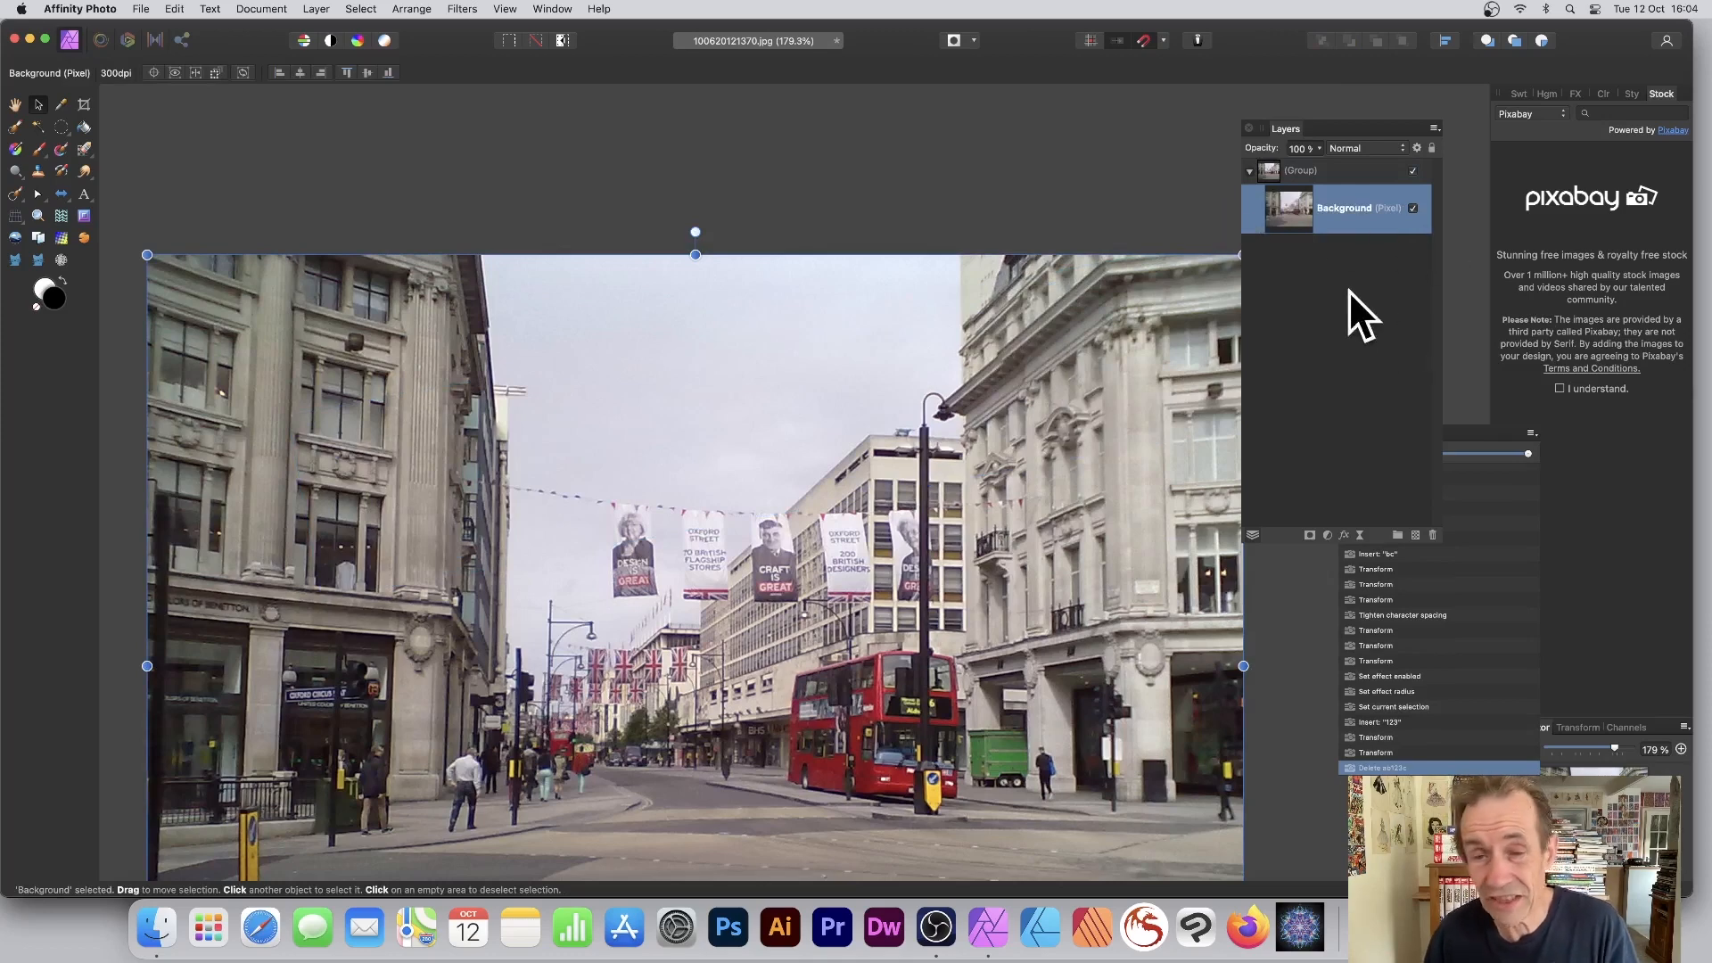
Step: Draw a large text frame over the middle of the street photo with the Frame Text Tool and enter three lines of random letters
click(83, 195)
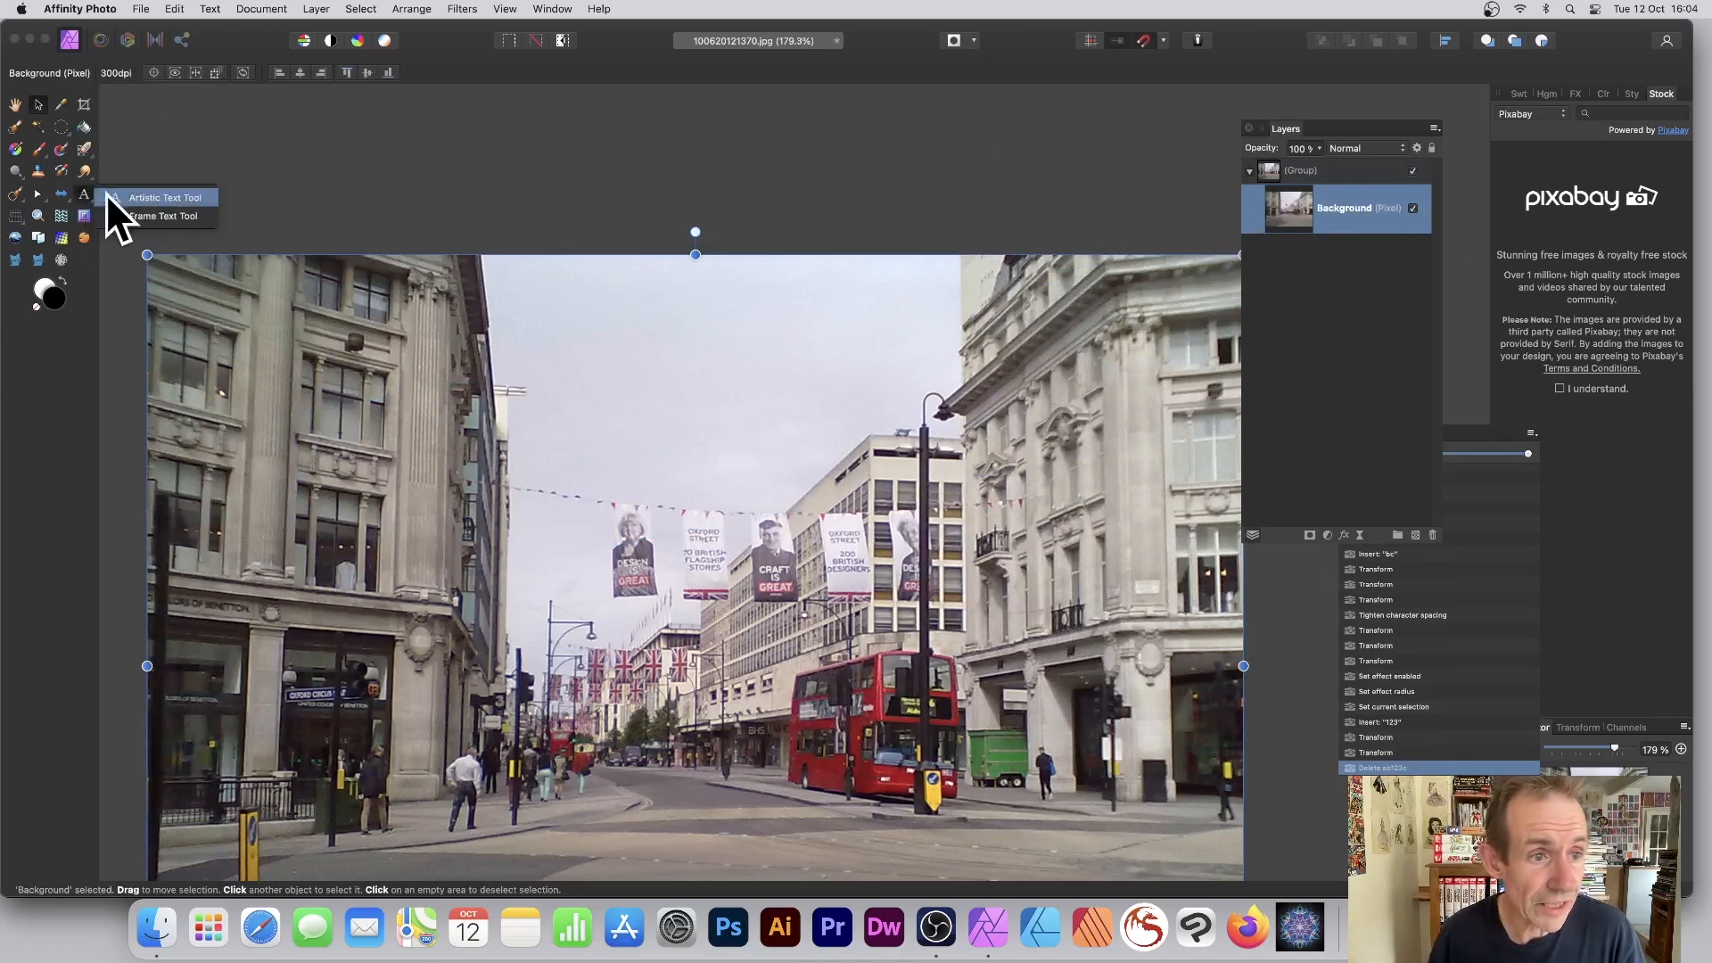
click(169, 217)
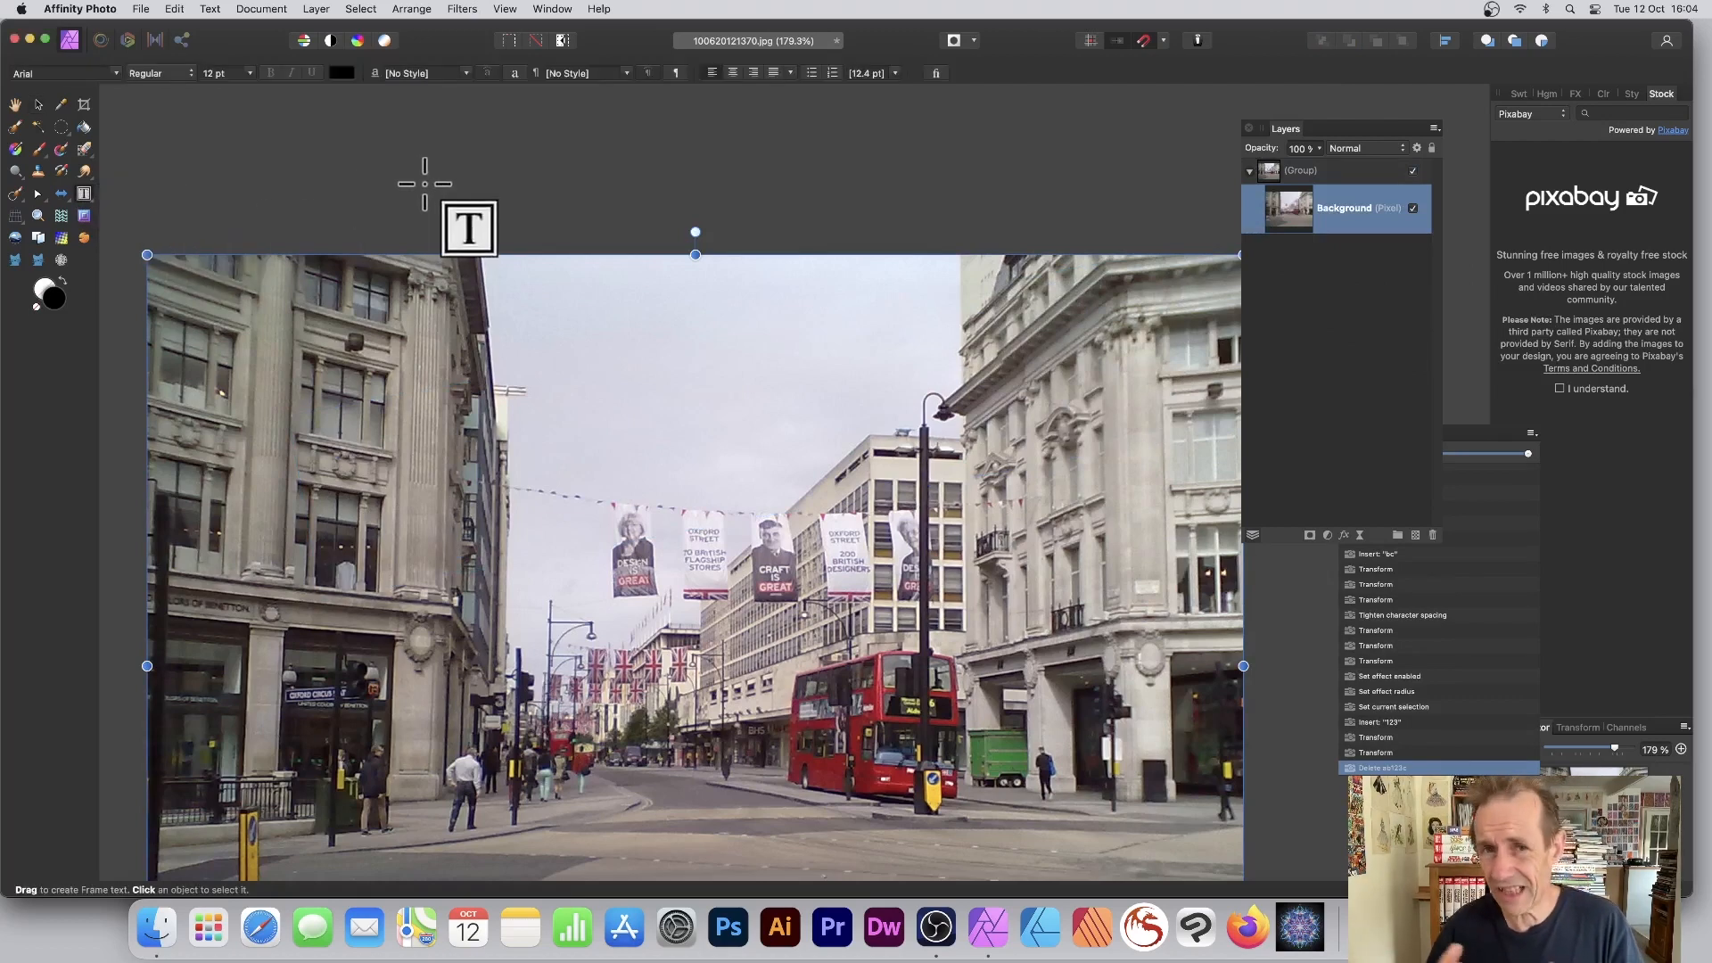
drag(486, 296, 1103, 832)
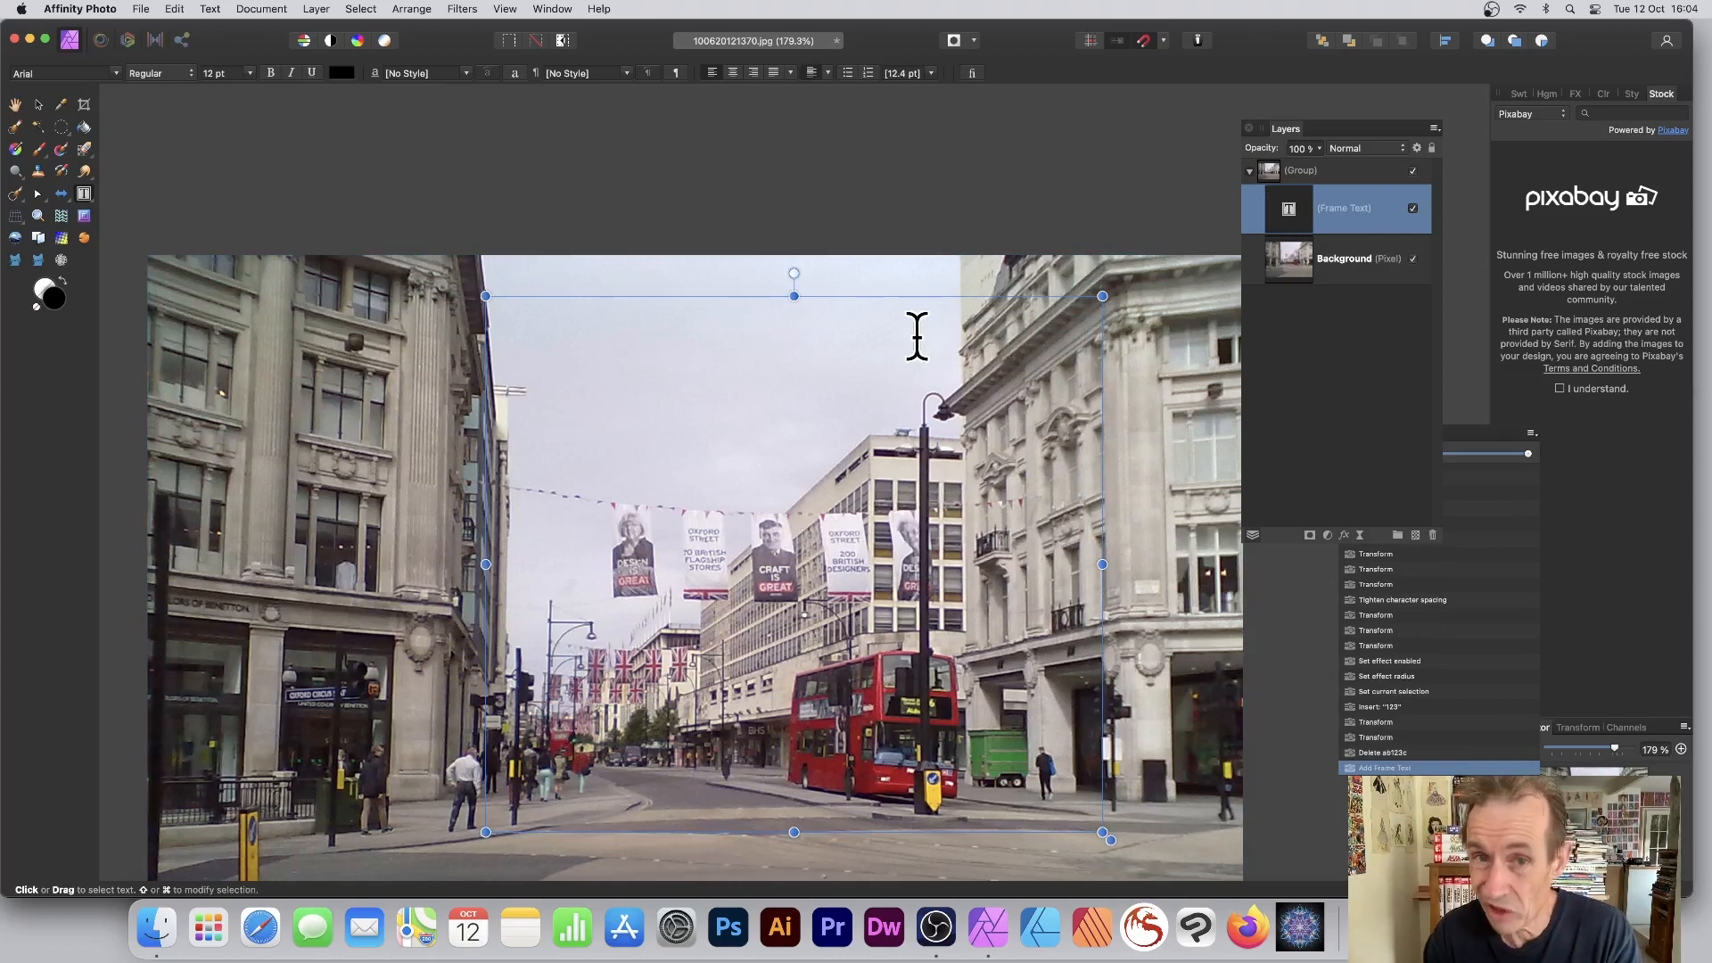
text(fdhdfh)
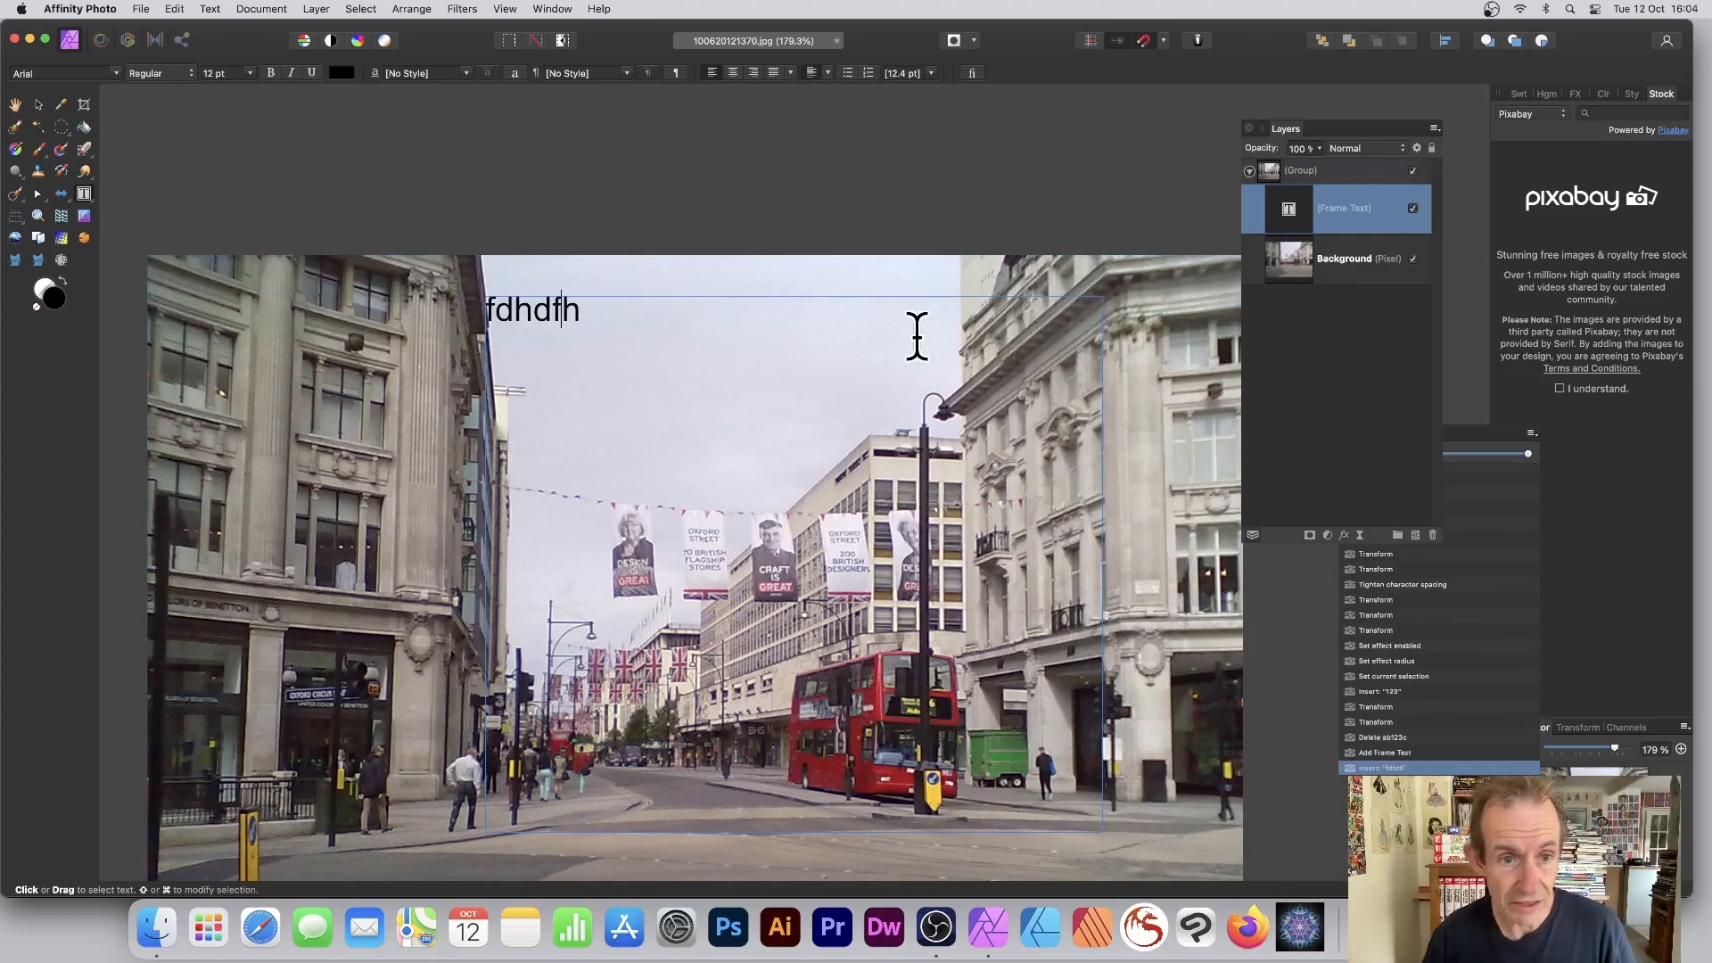
text(dfhhdfshdsfhsfjdhdfshfhkjfdhdfjfsdhdsfhkjdfshj)
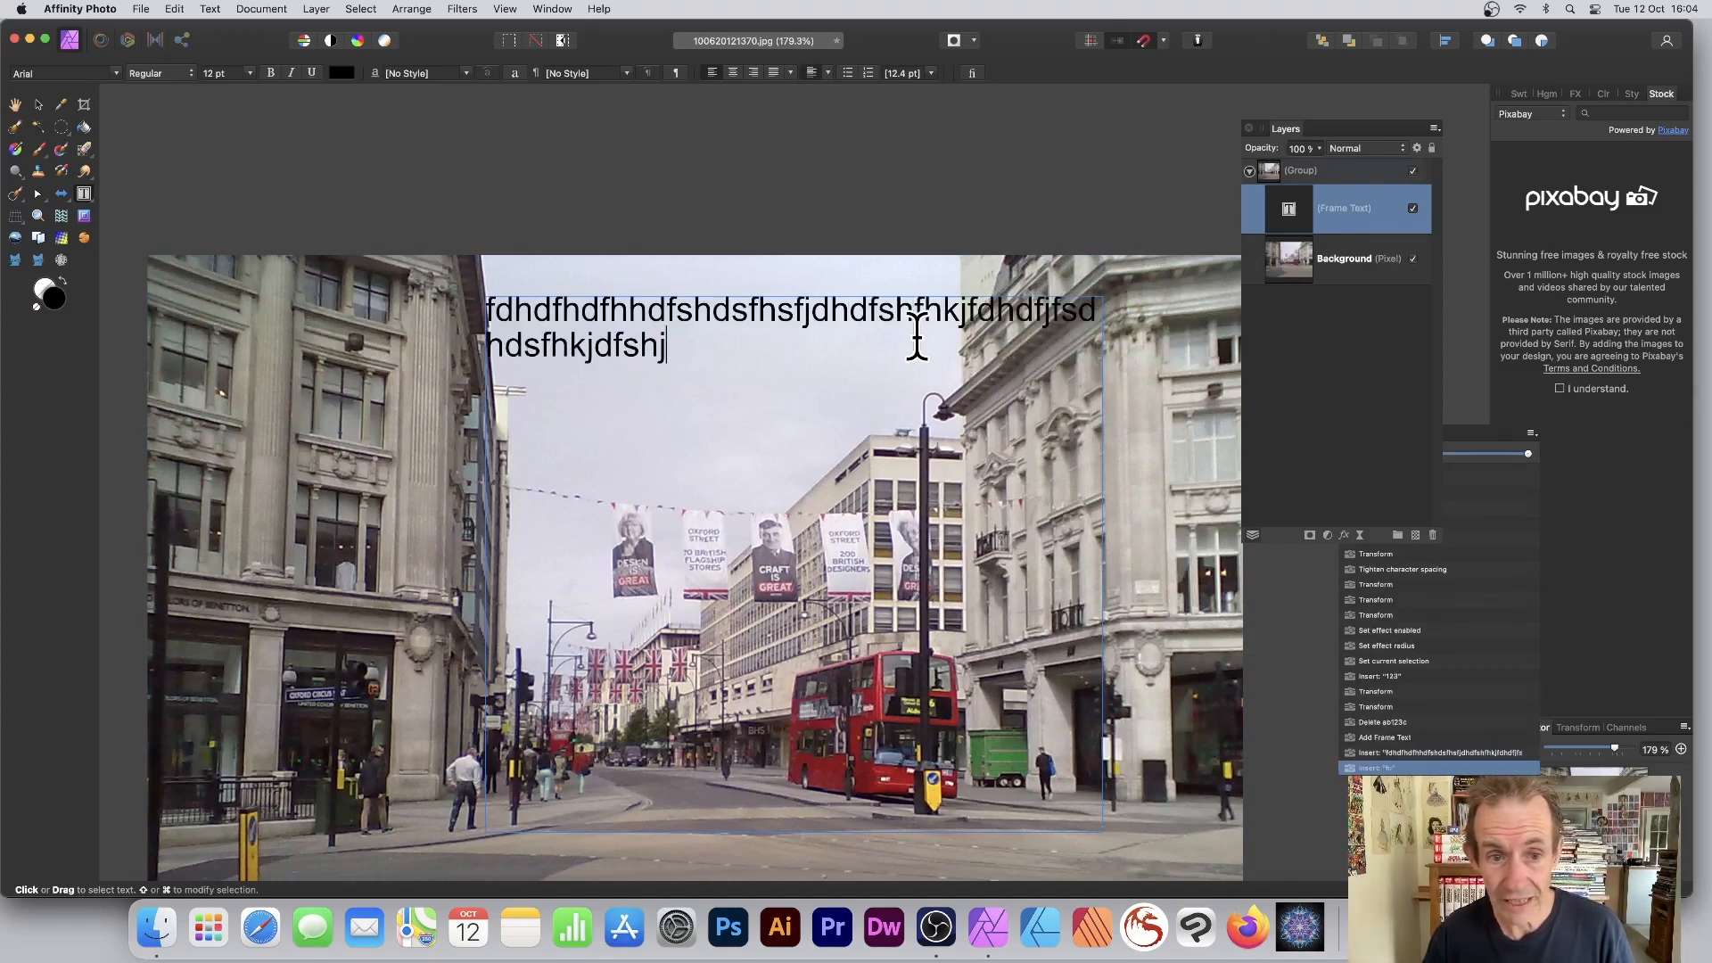
text(fsdhjkdfhdfjkhdfksjhsfdkjhdfskjhdsfkjhdsfkjhfsdkjhsfdjkhsfjkhds)
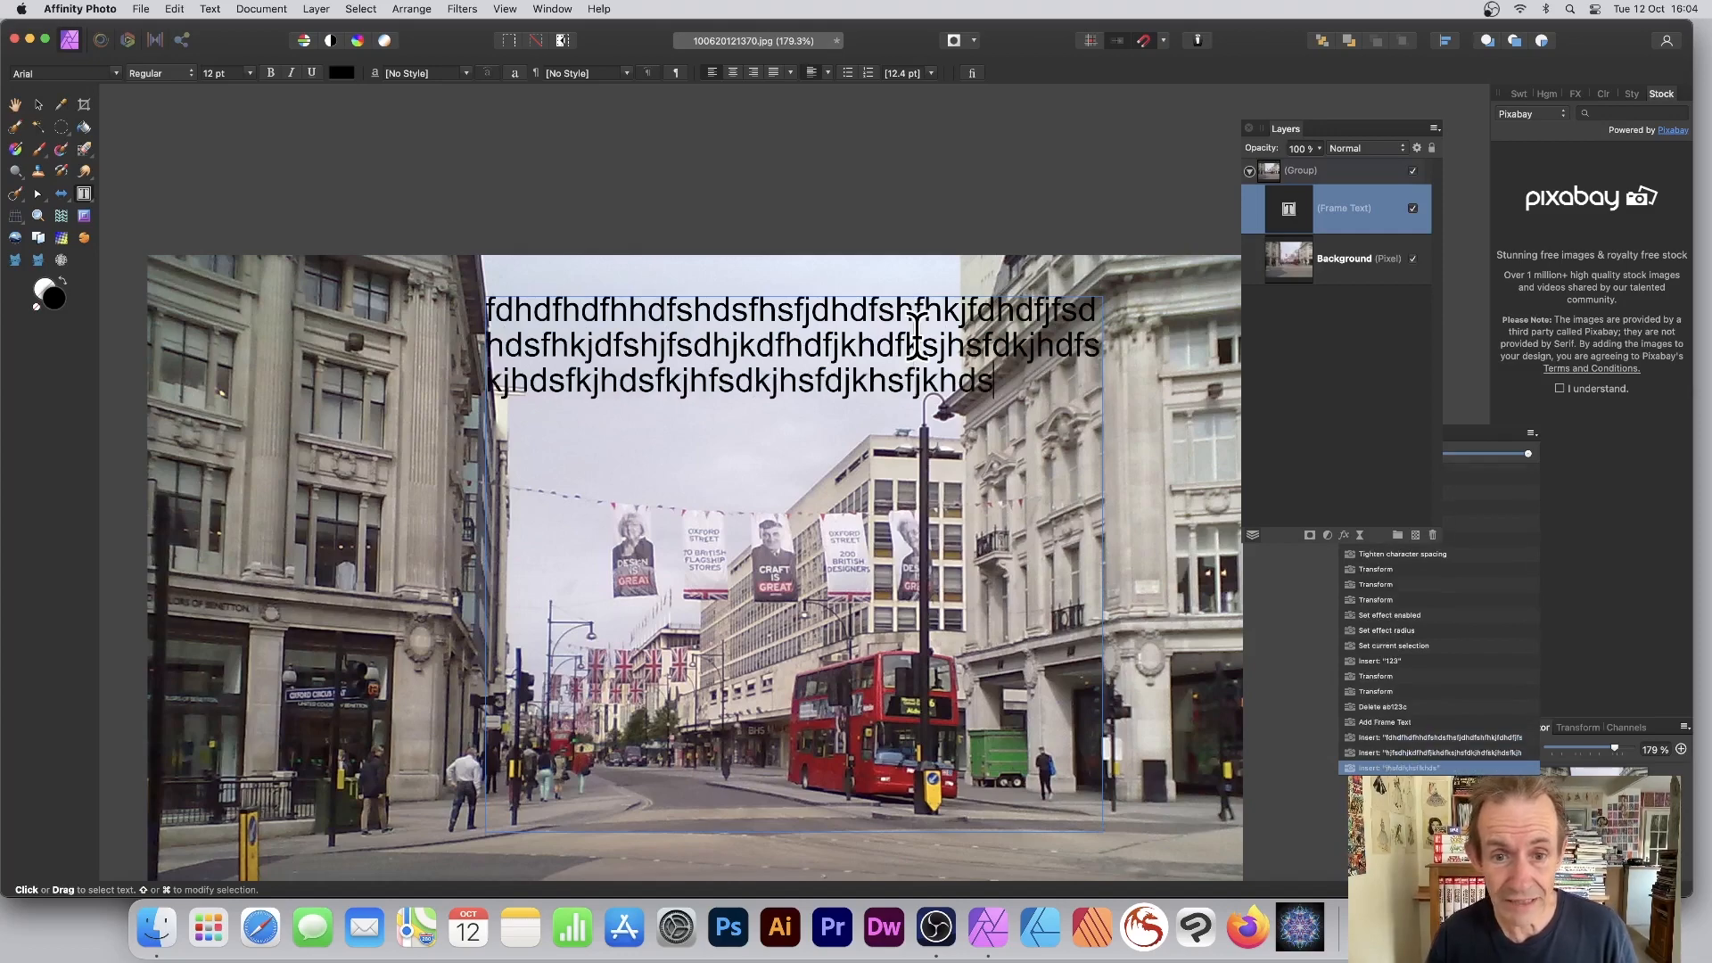
key(Escape)
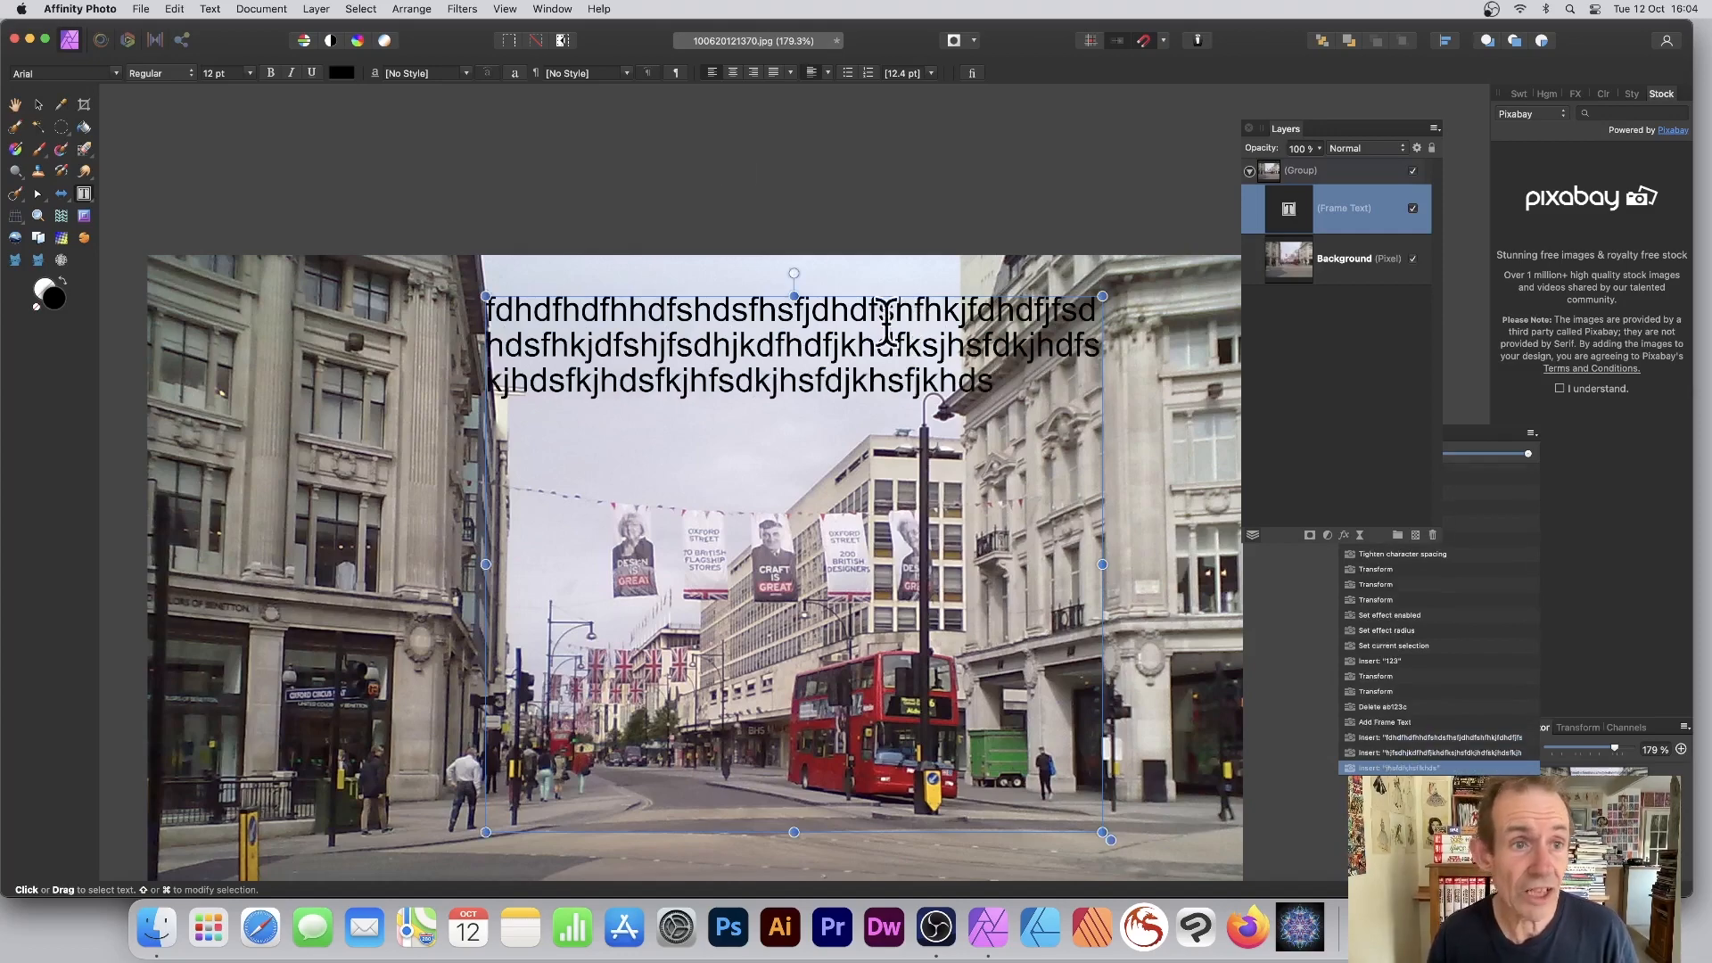
Step: Insert filler text into the rest of the text frame, and undo the insertion
click(214, 9)
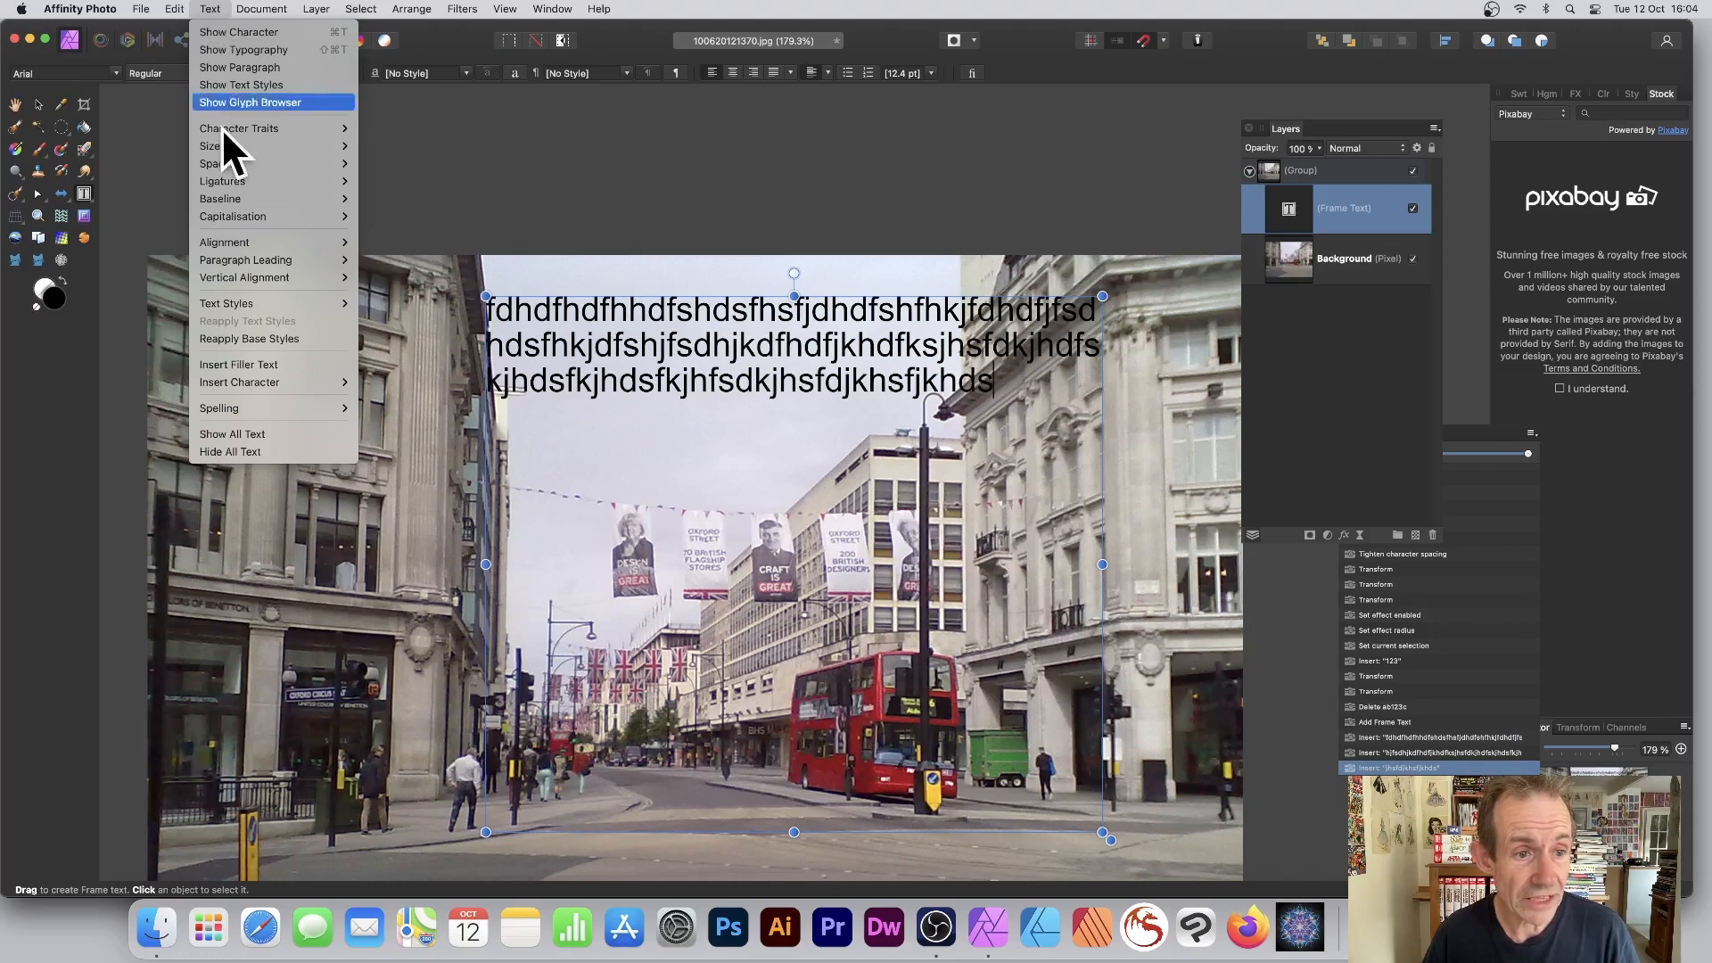
click(276, 367)
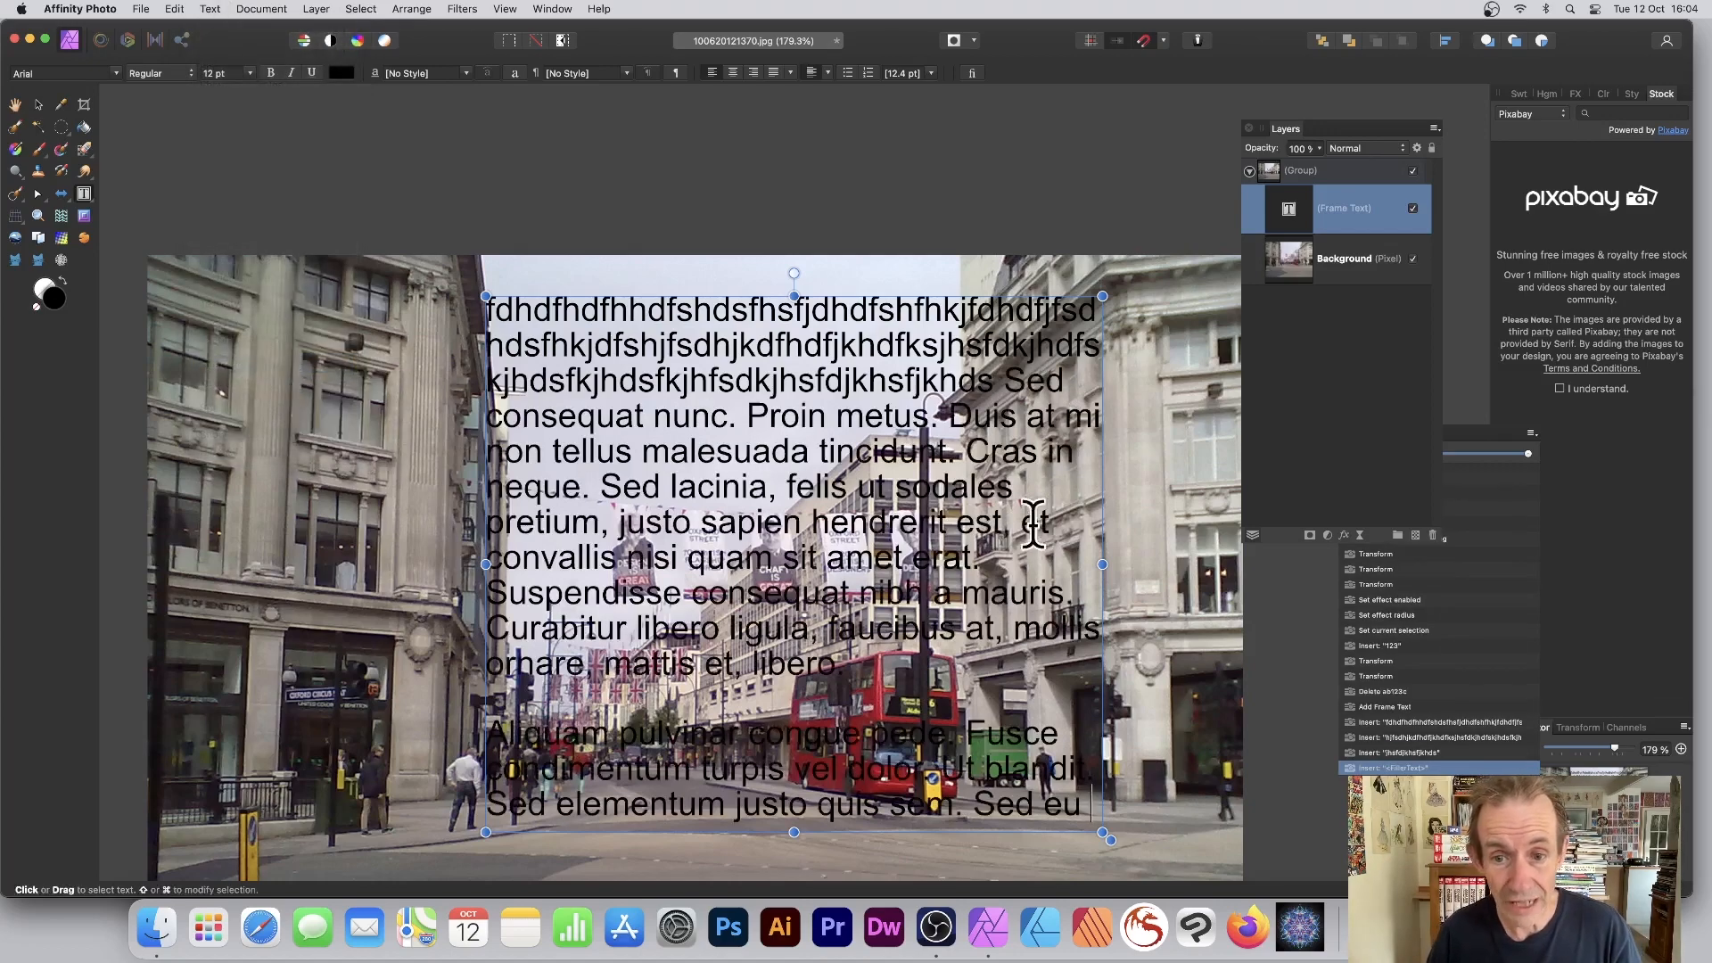
key(super+z)
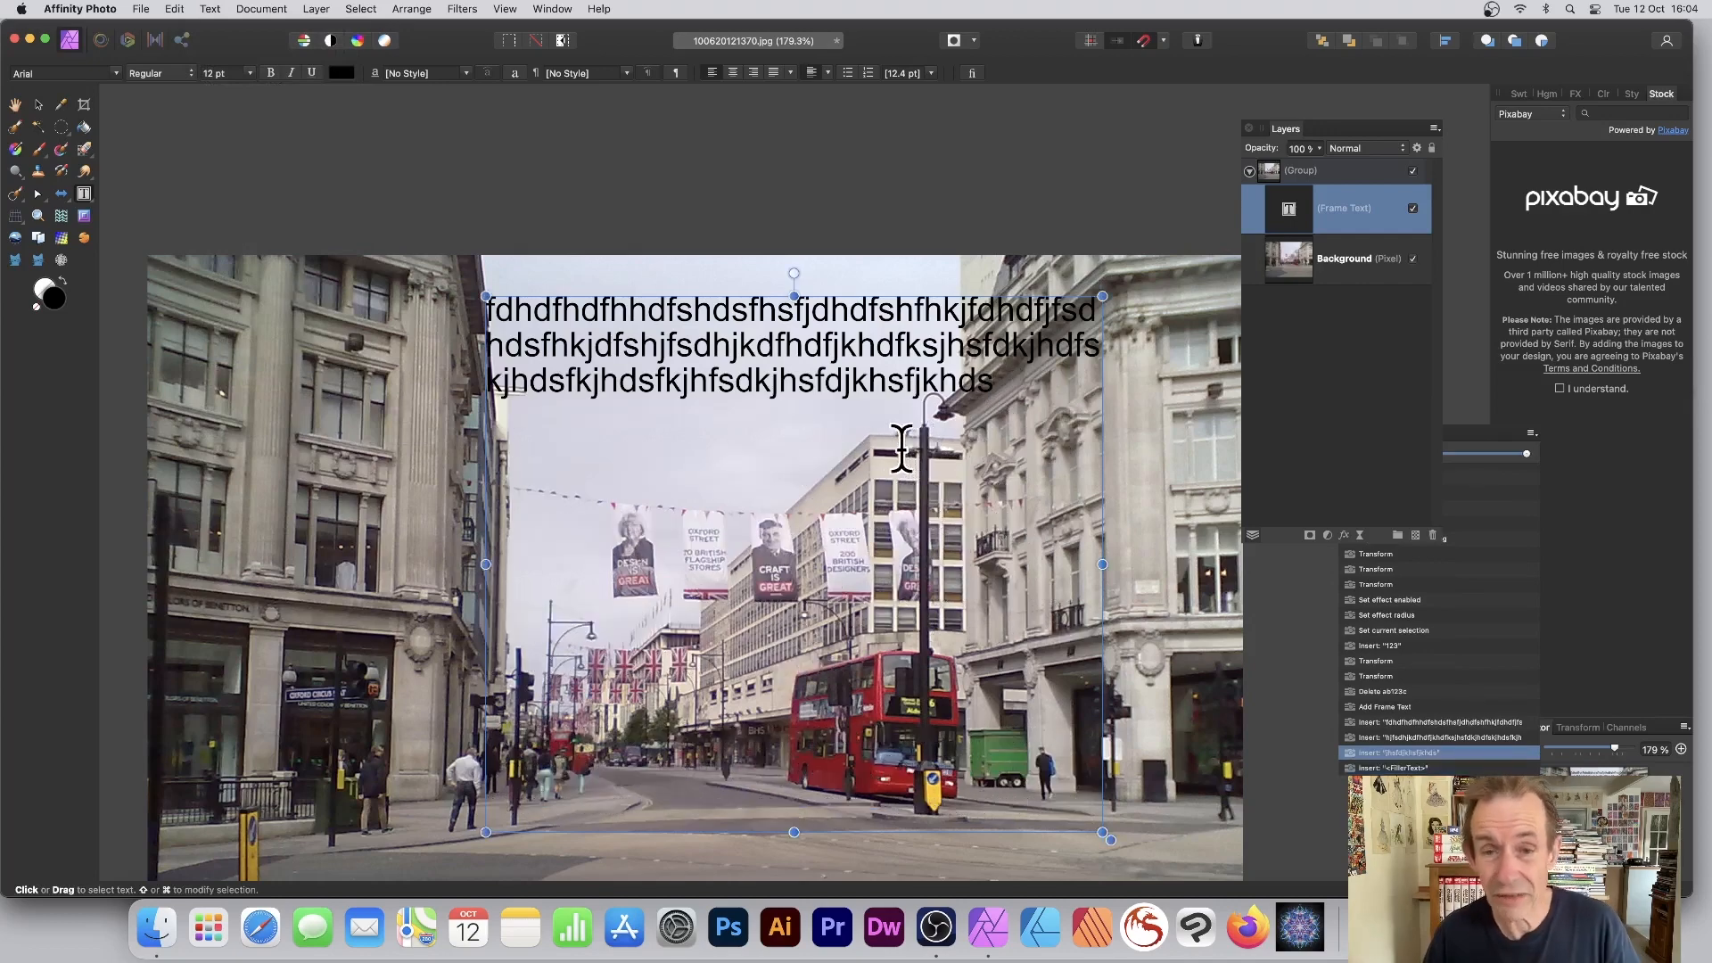
Step: Format the frame text, except its first three letters, in Arial Black with a red fill
drag(1013, 393, 540, 254)
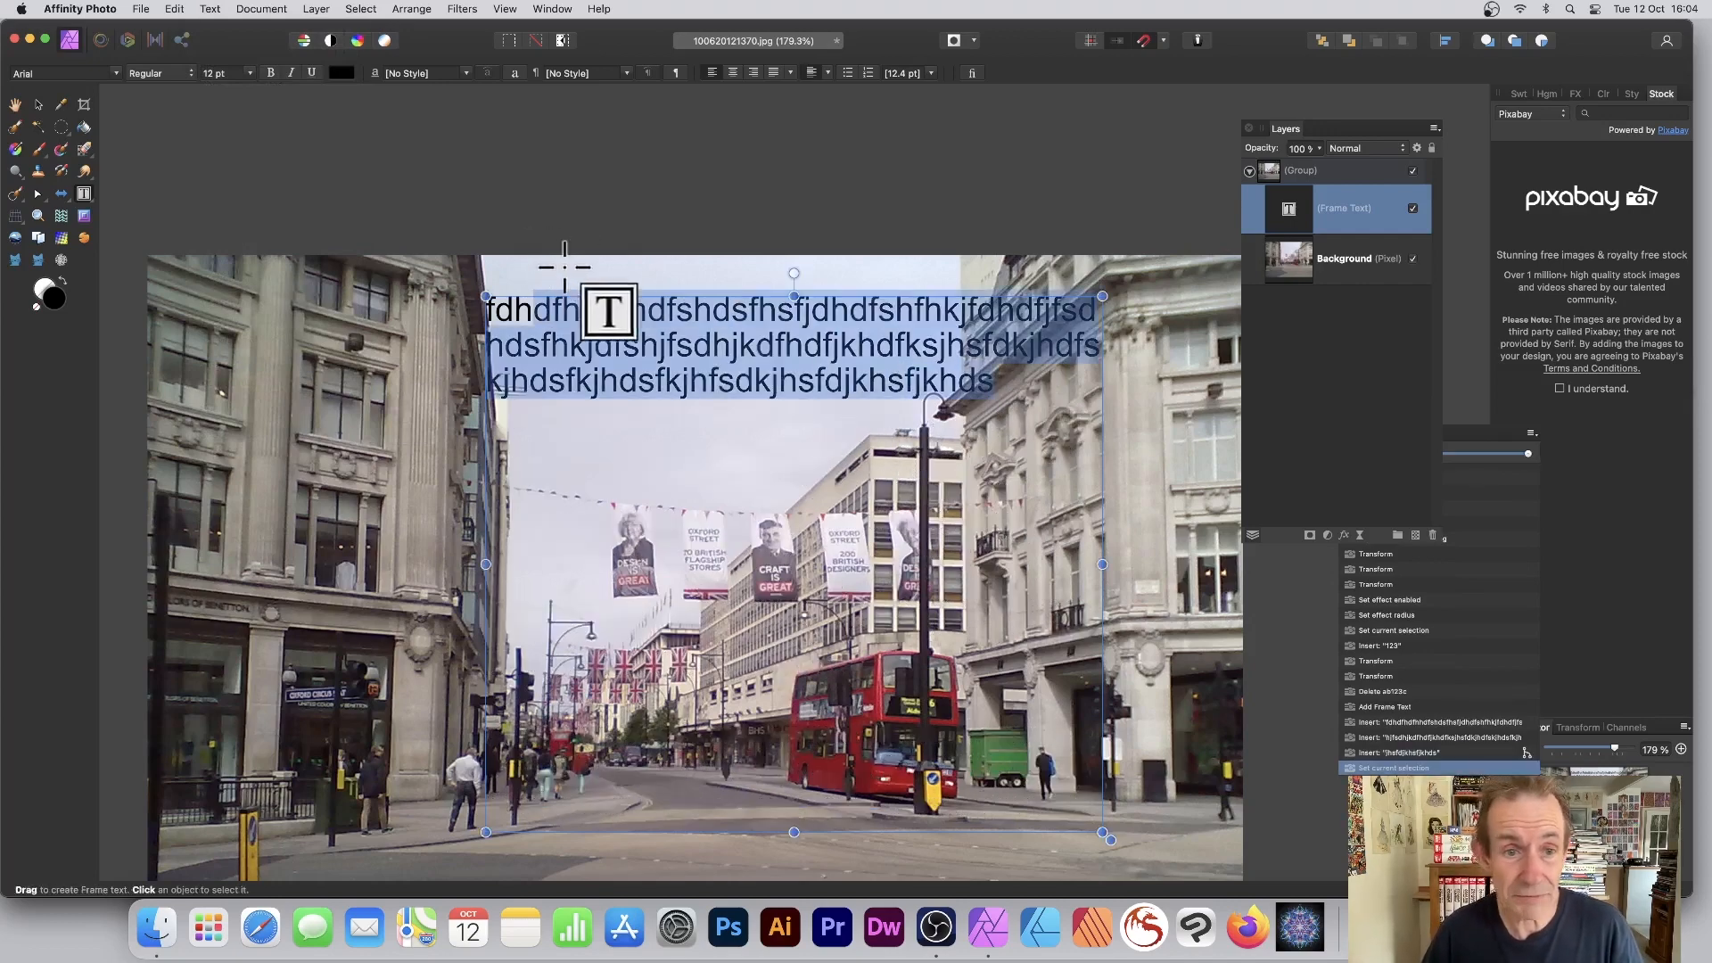
scroll(575, 257, down, 1)
click(116, 71)
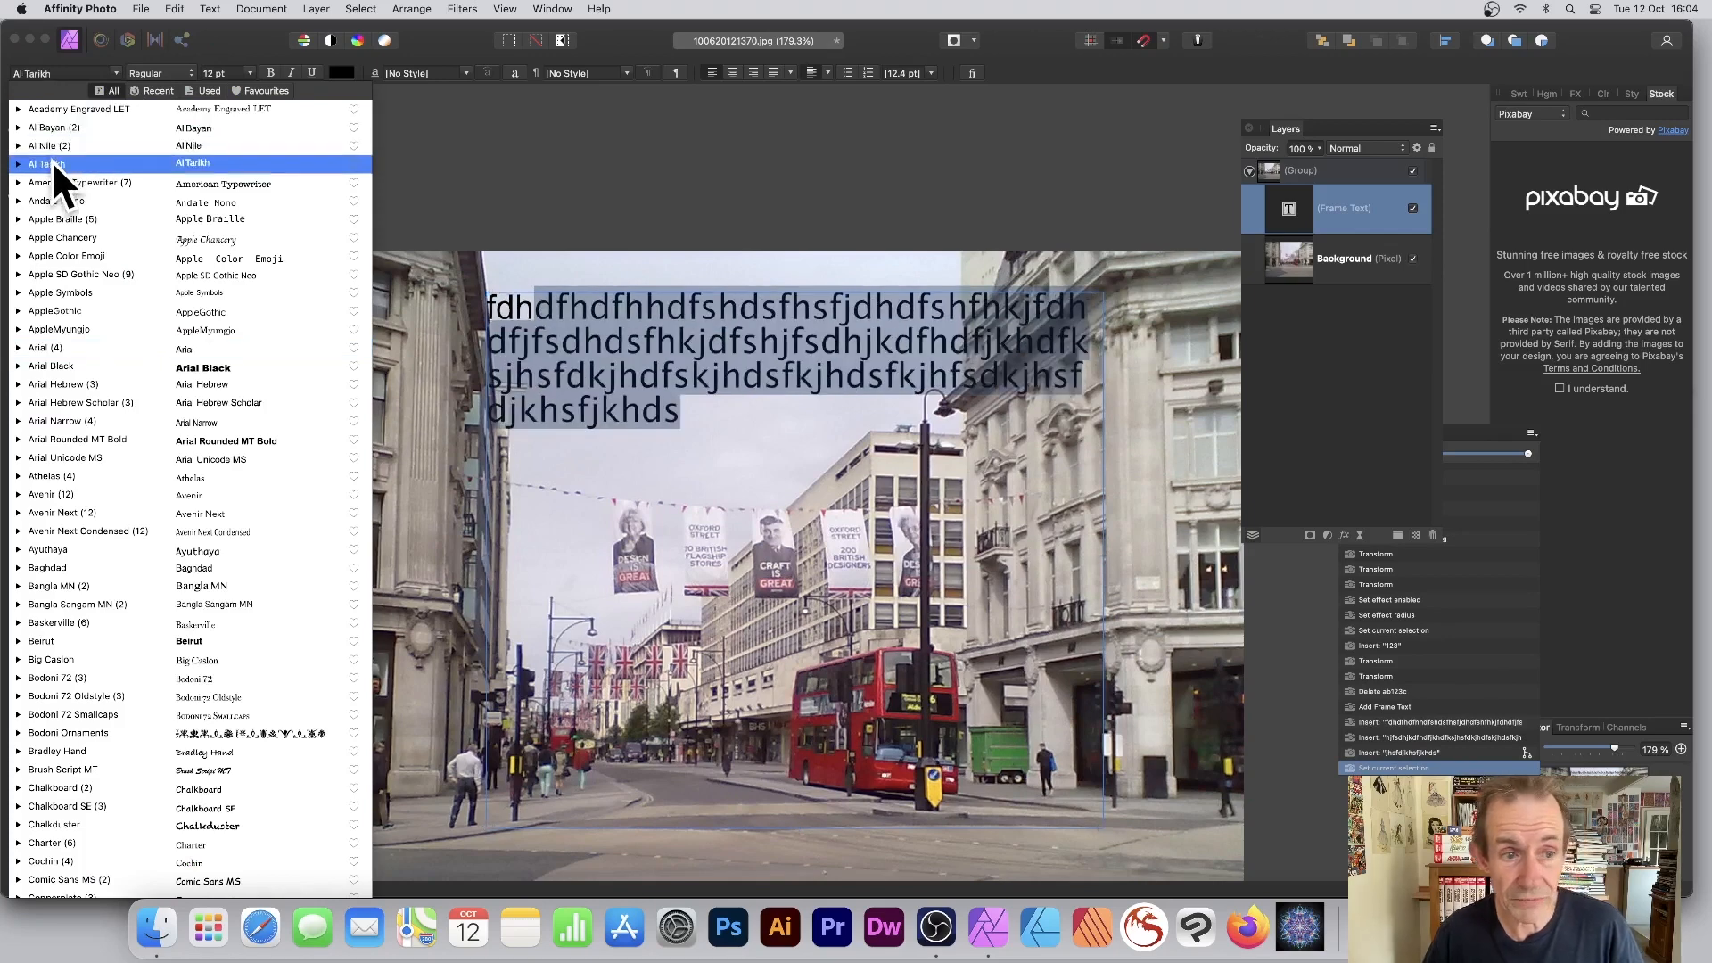
click(41, 364)
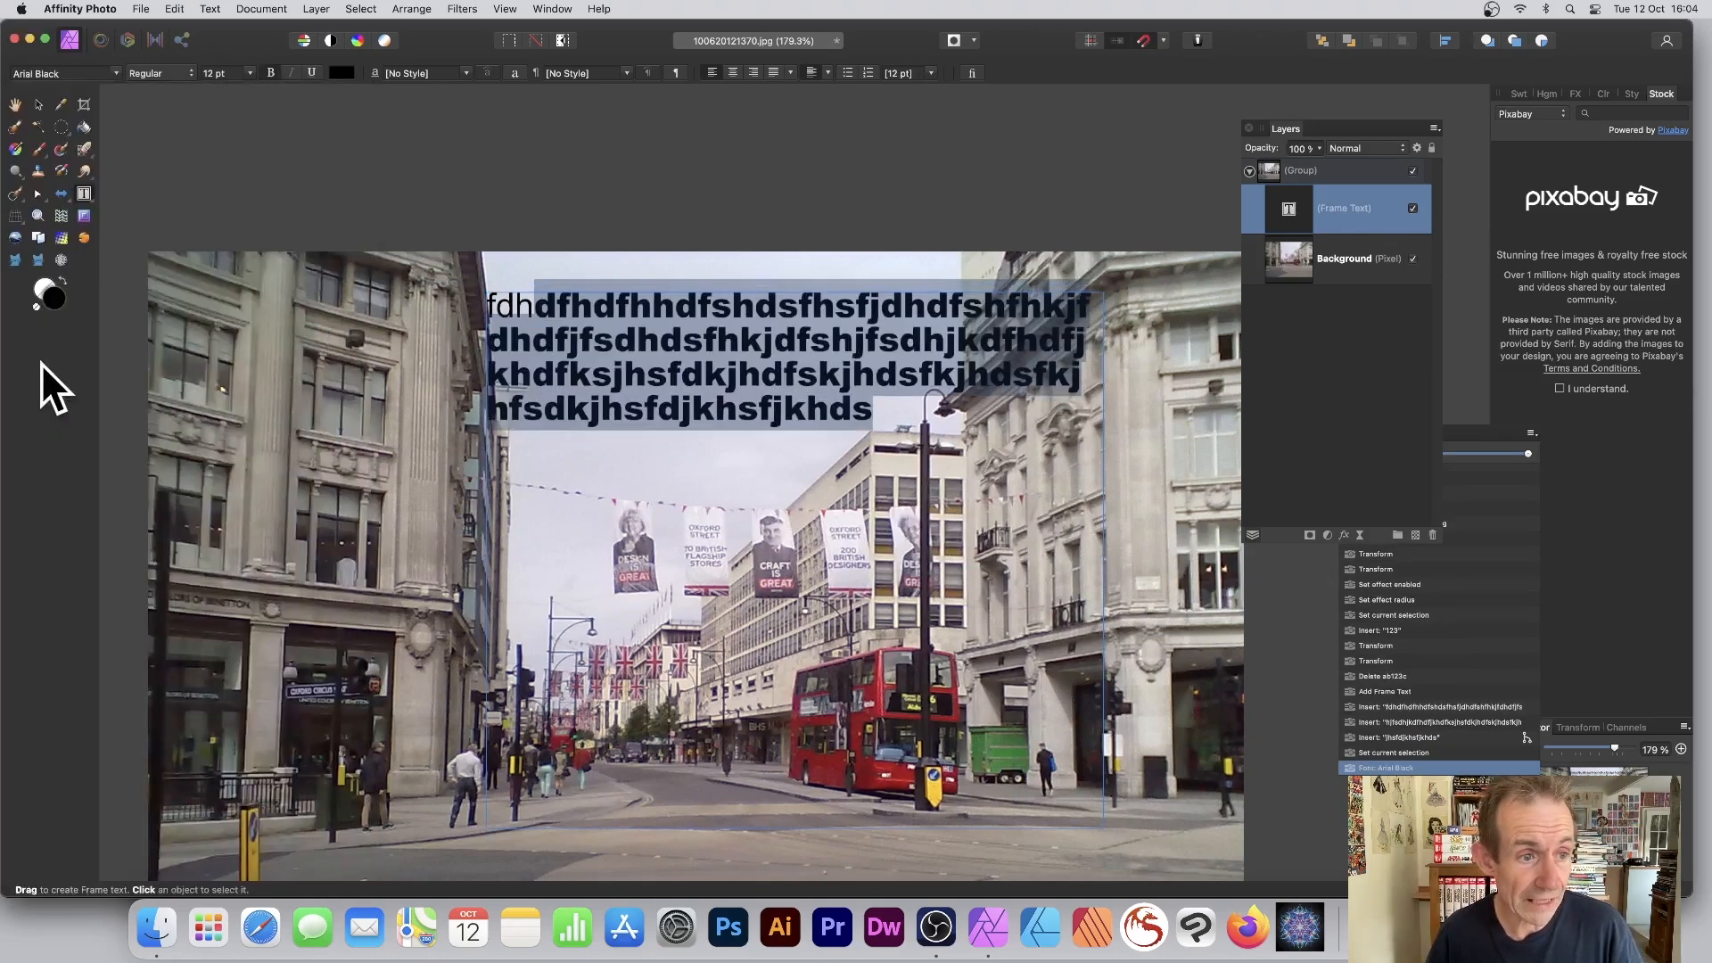
click(341, 72)
drag(426, 162, 473, 191)
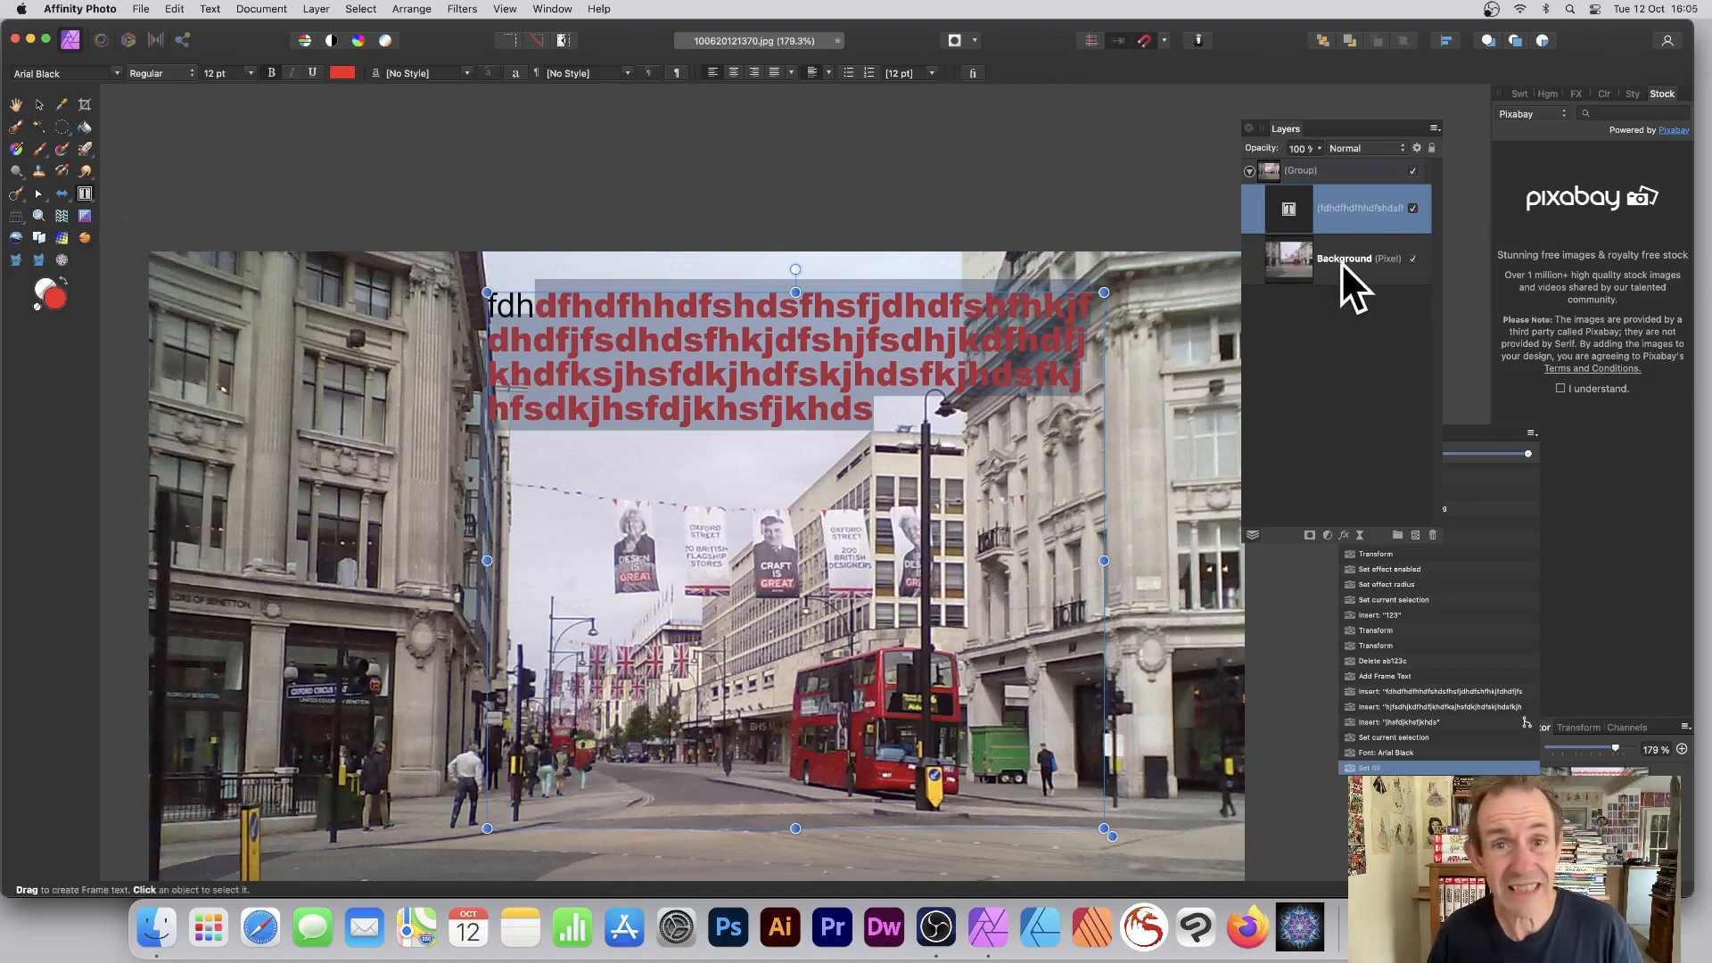
Step: Add an Outer Shadow to the frame text with radius 6.1 px, offset 21.8 px and intensity 67%
click(39, 104)
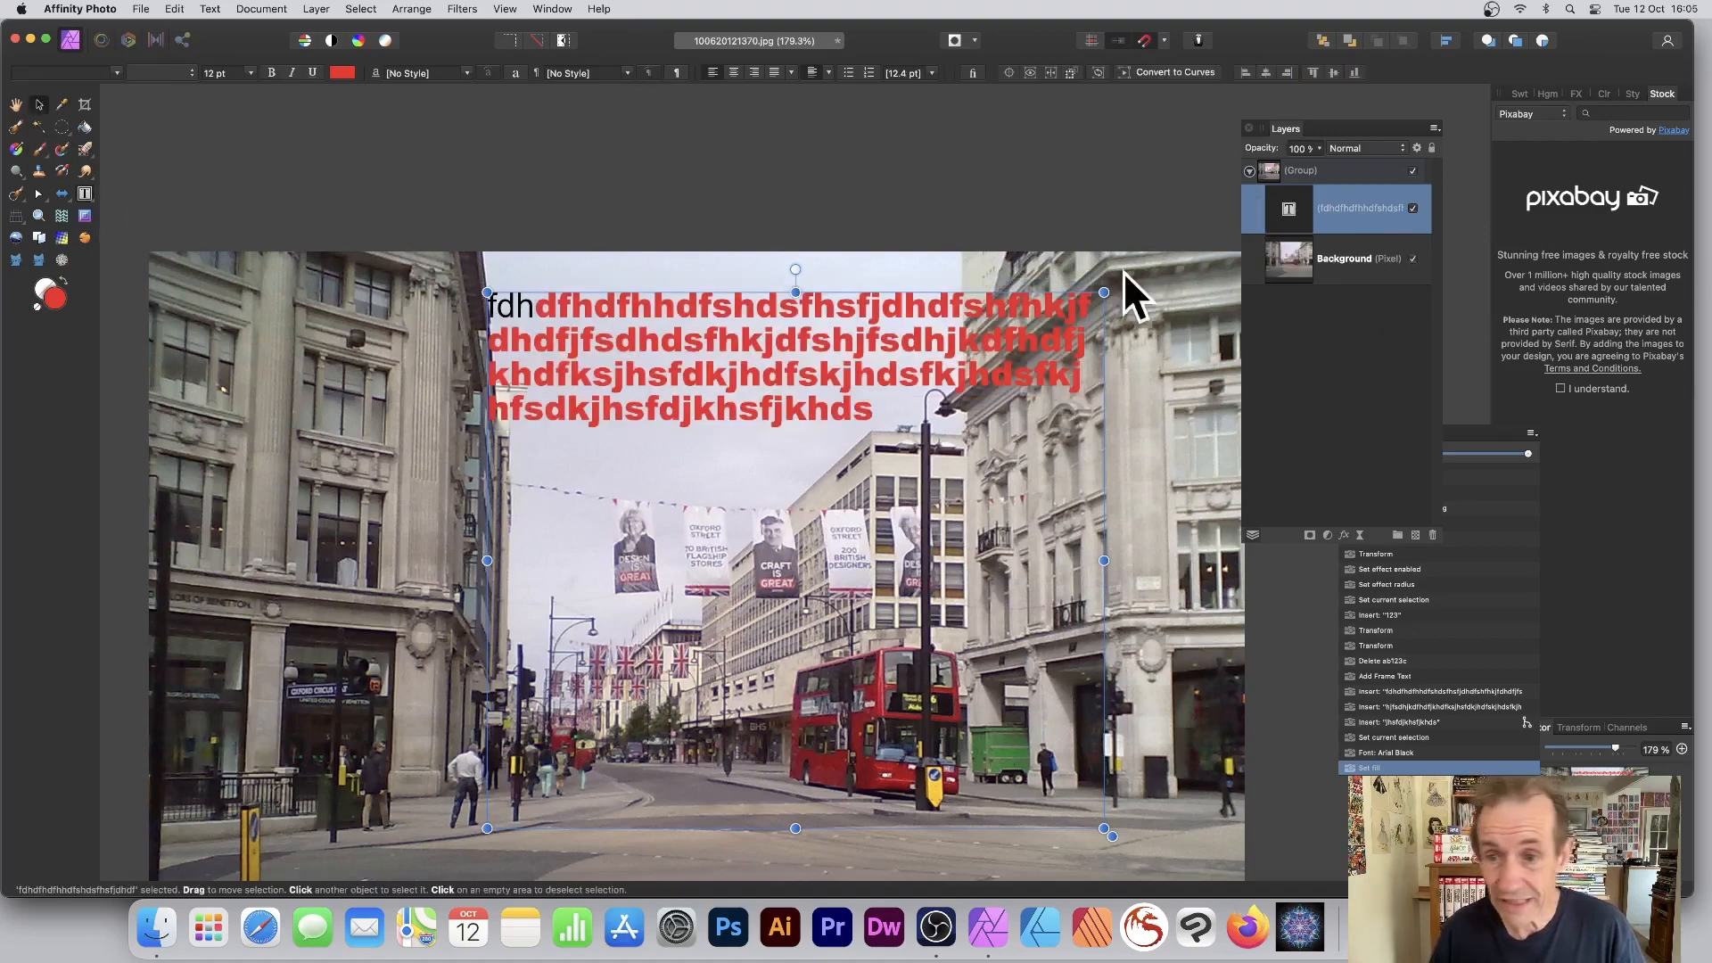
click(1344, 535)
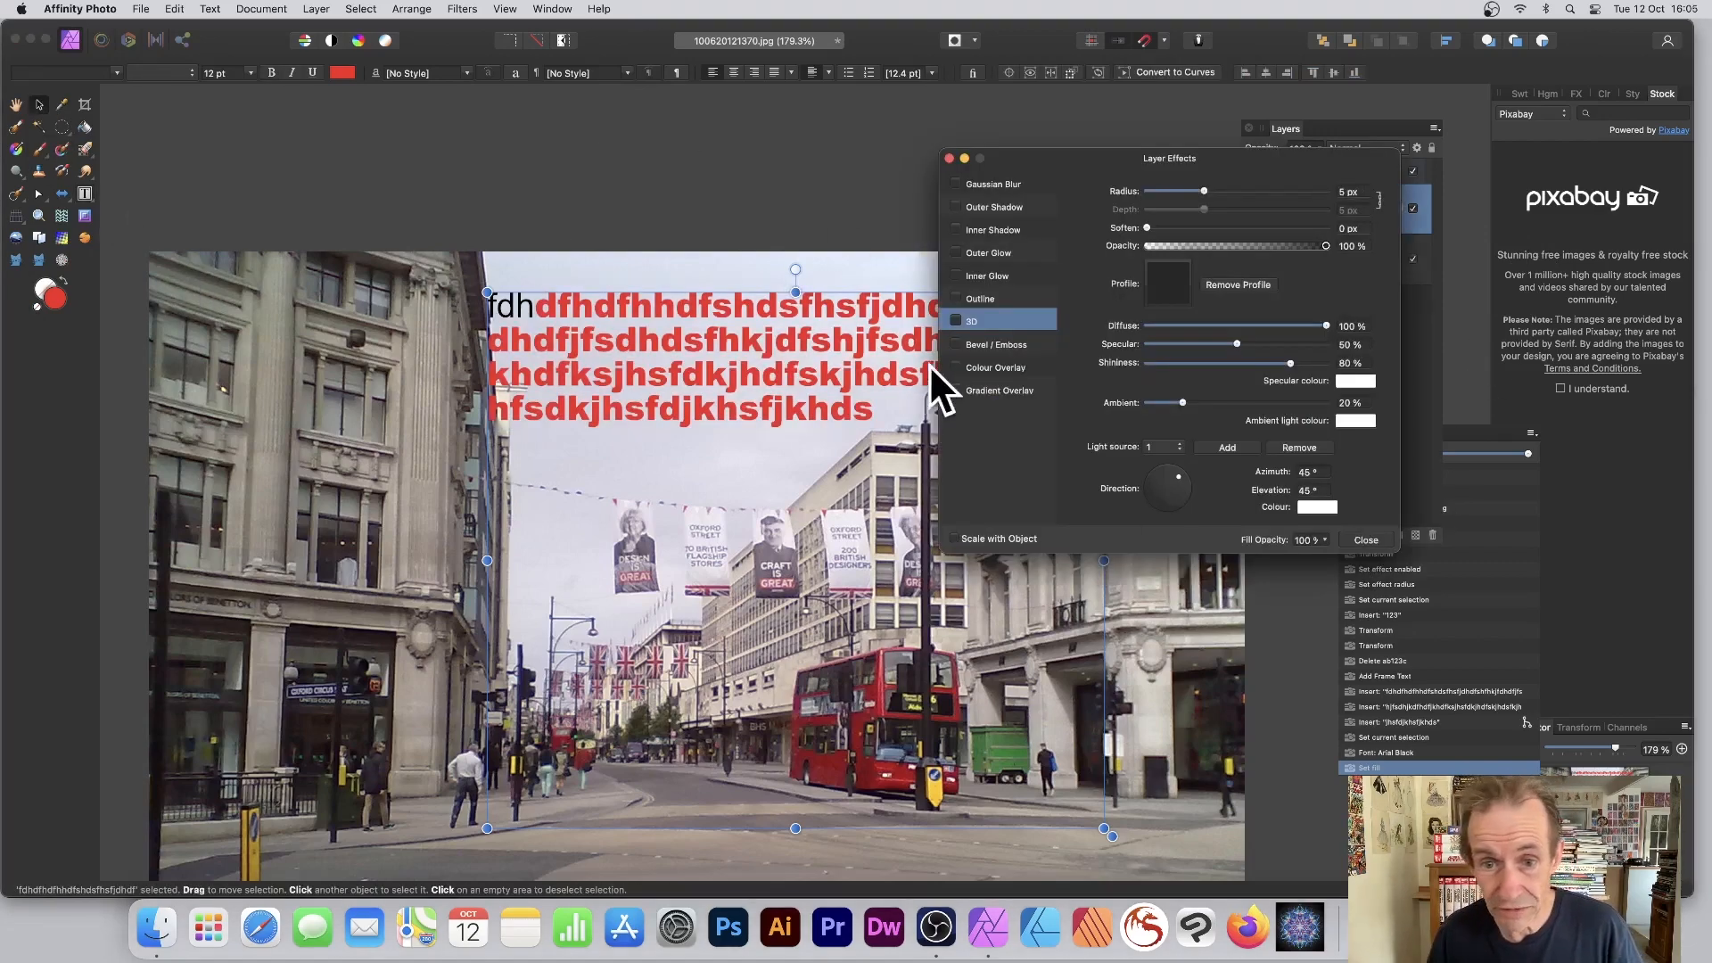
click(958, 207)
click(992, 207)
drag(1169, 228, 1267, 266)
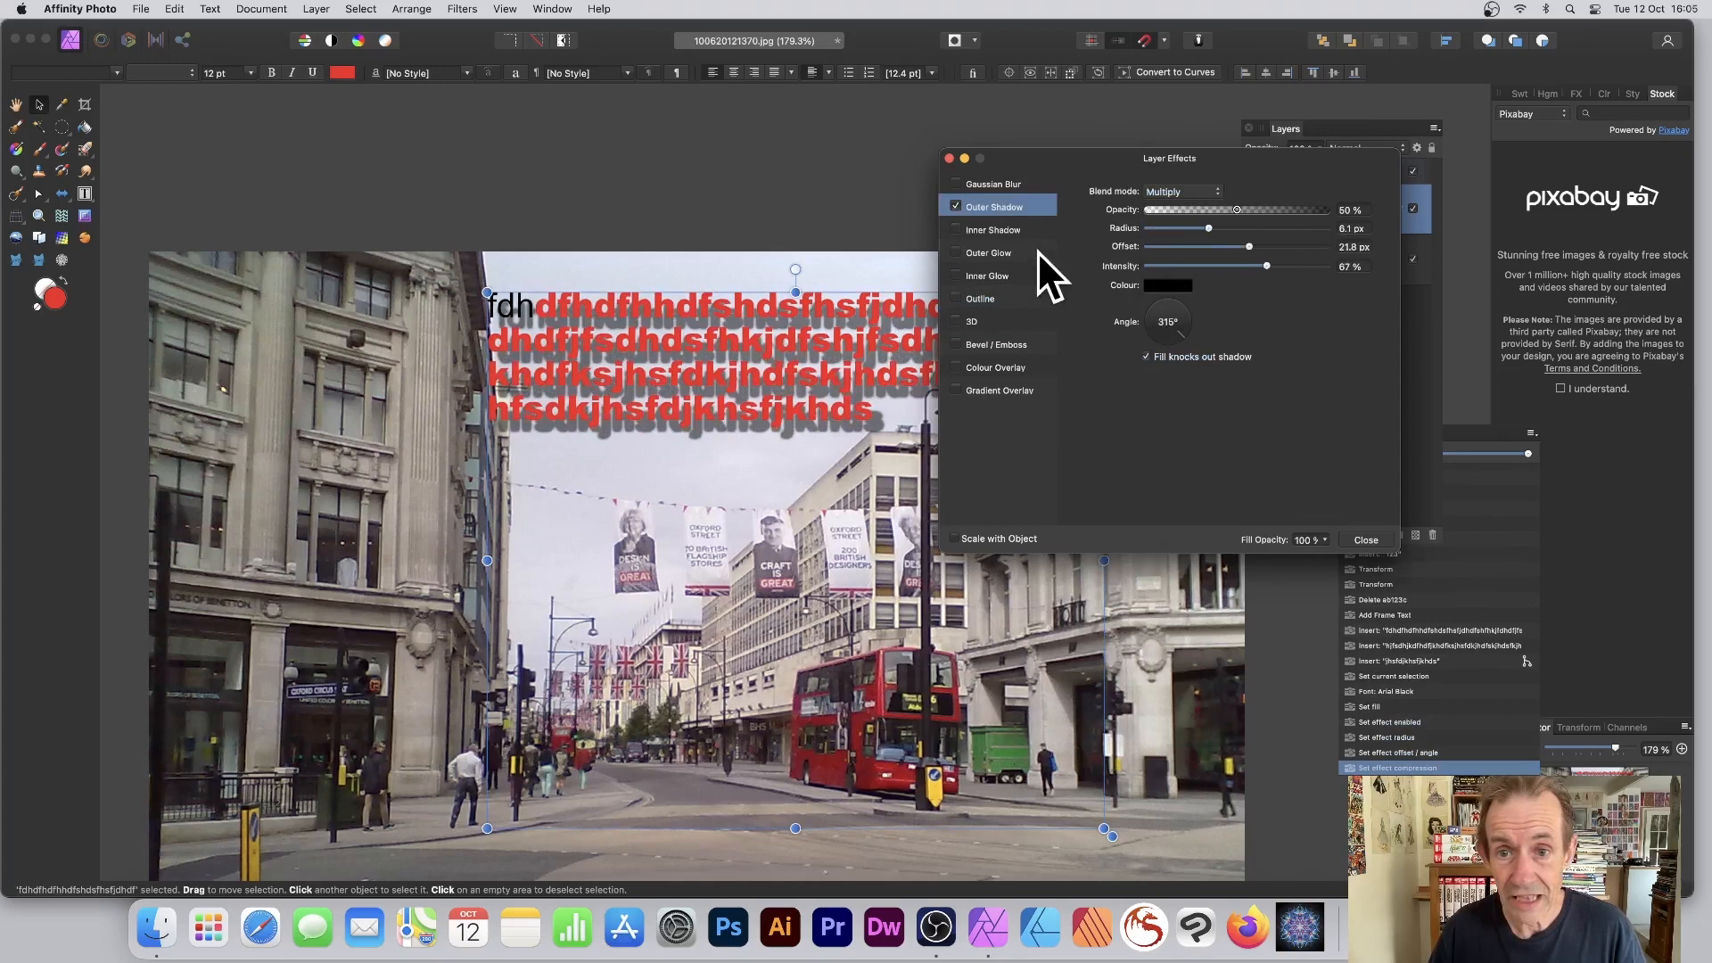
click(950, 159)
Step: Replace all the text in the frame with two lines of new random letters starting with "jsdsdkjdkldjkjdkljdf"
double_click(774, 346)
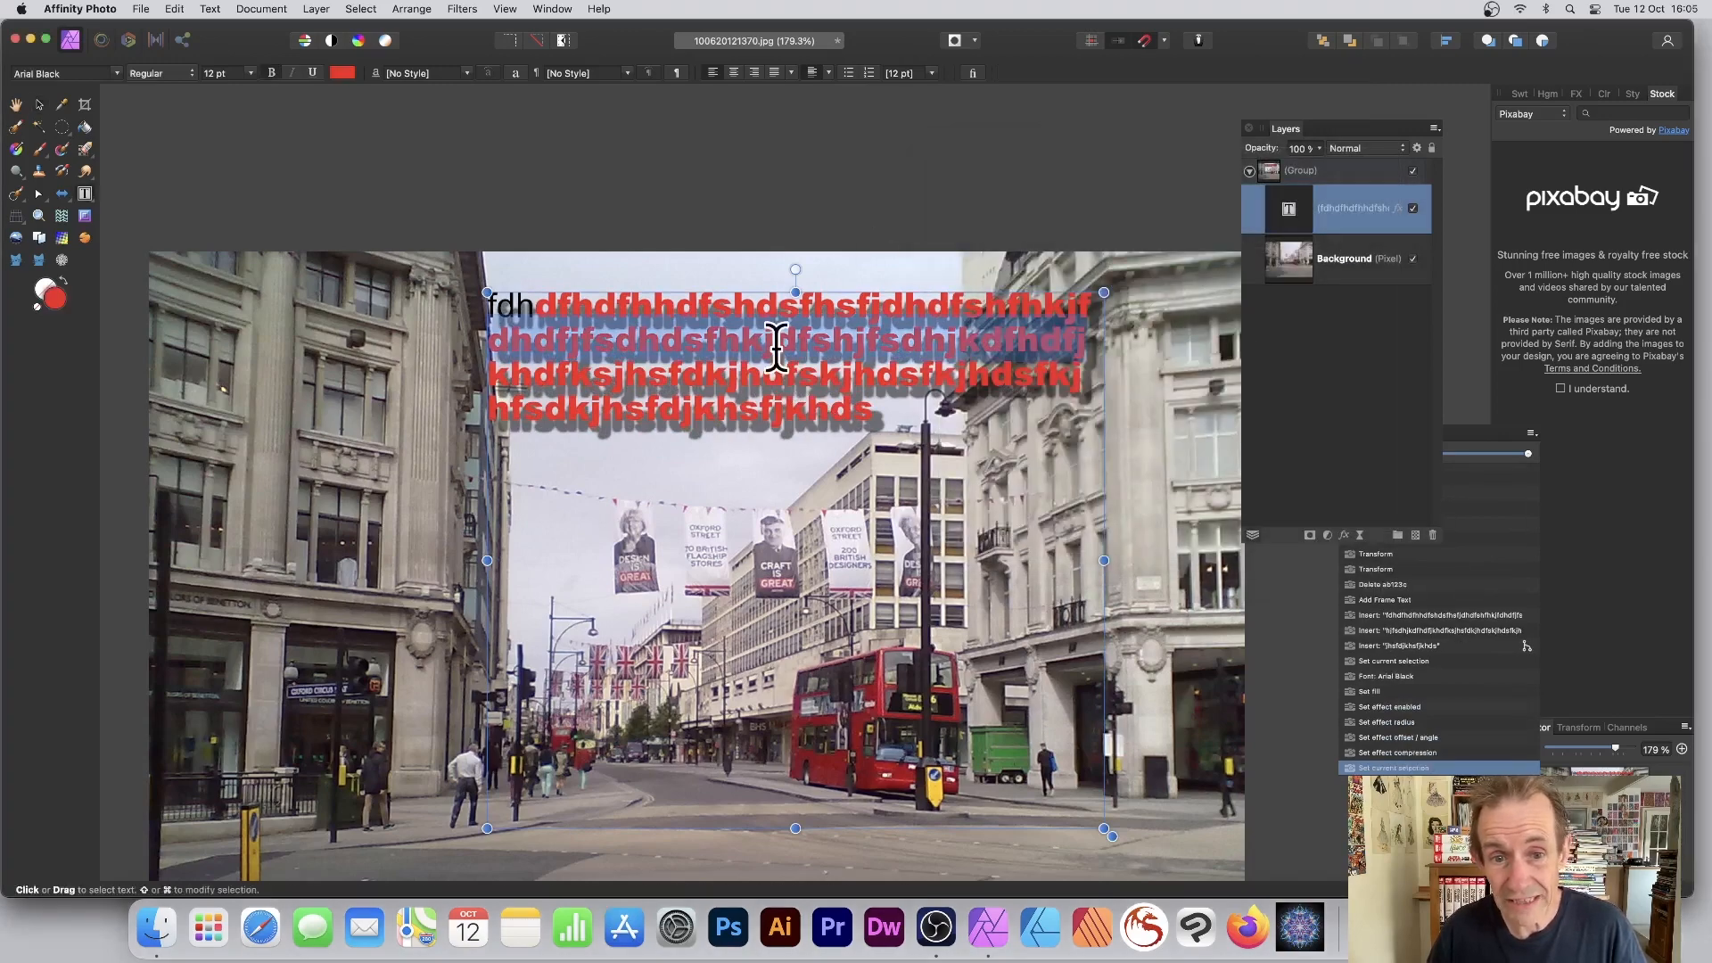
key(super+a)
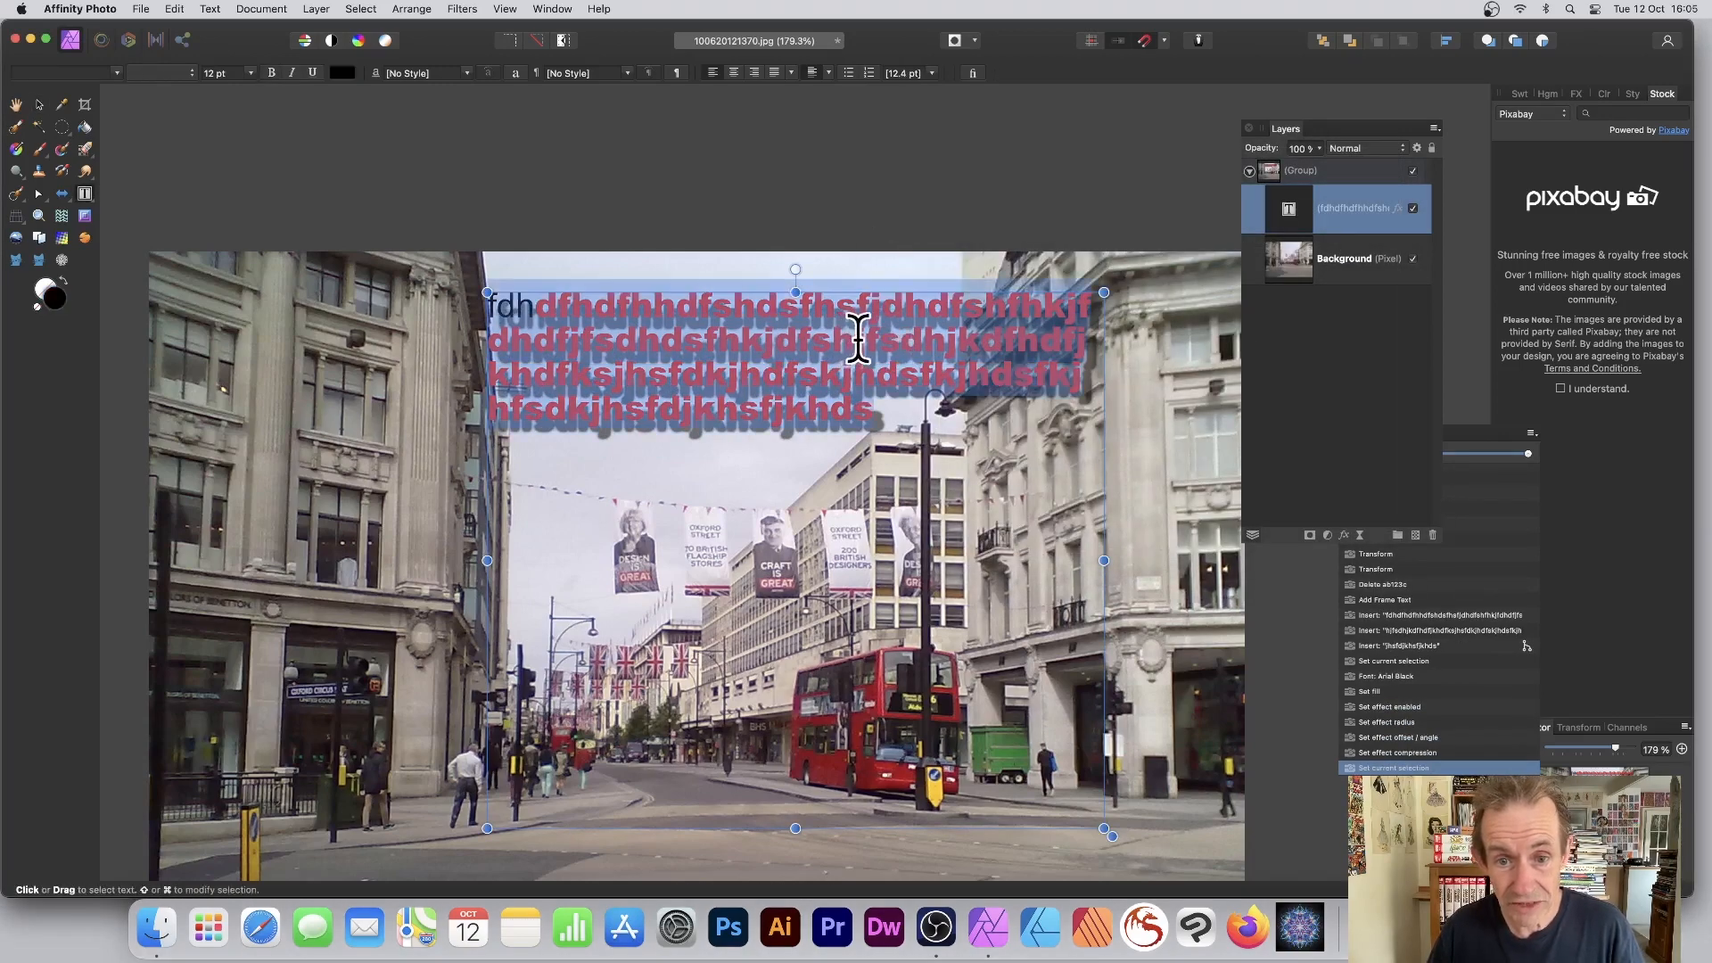
text(jsdsdkjdkldjkjdkljdf)
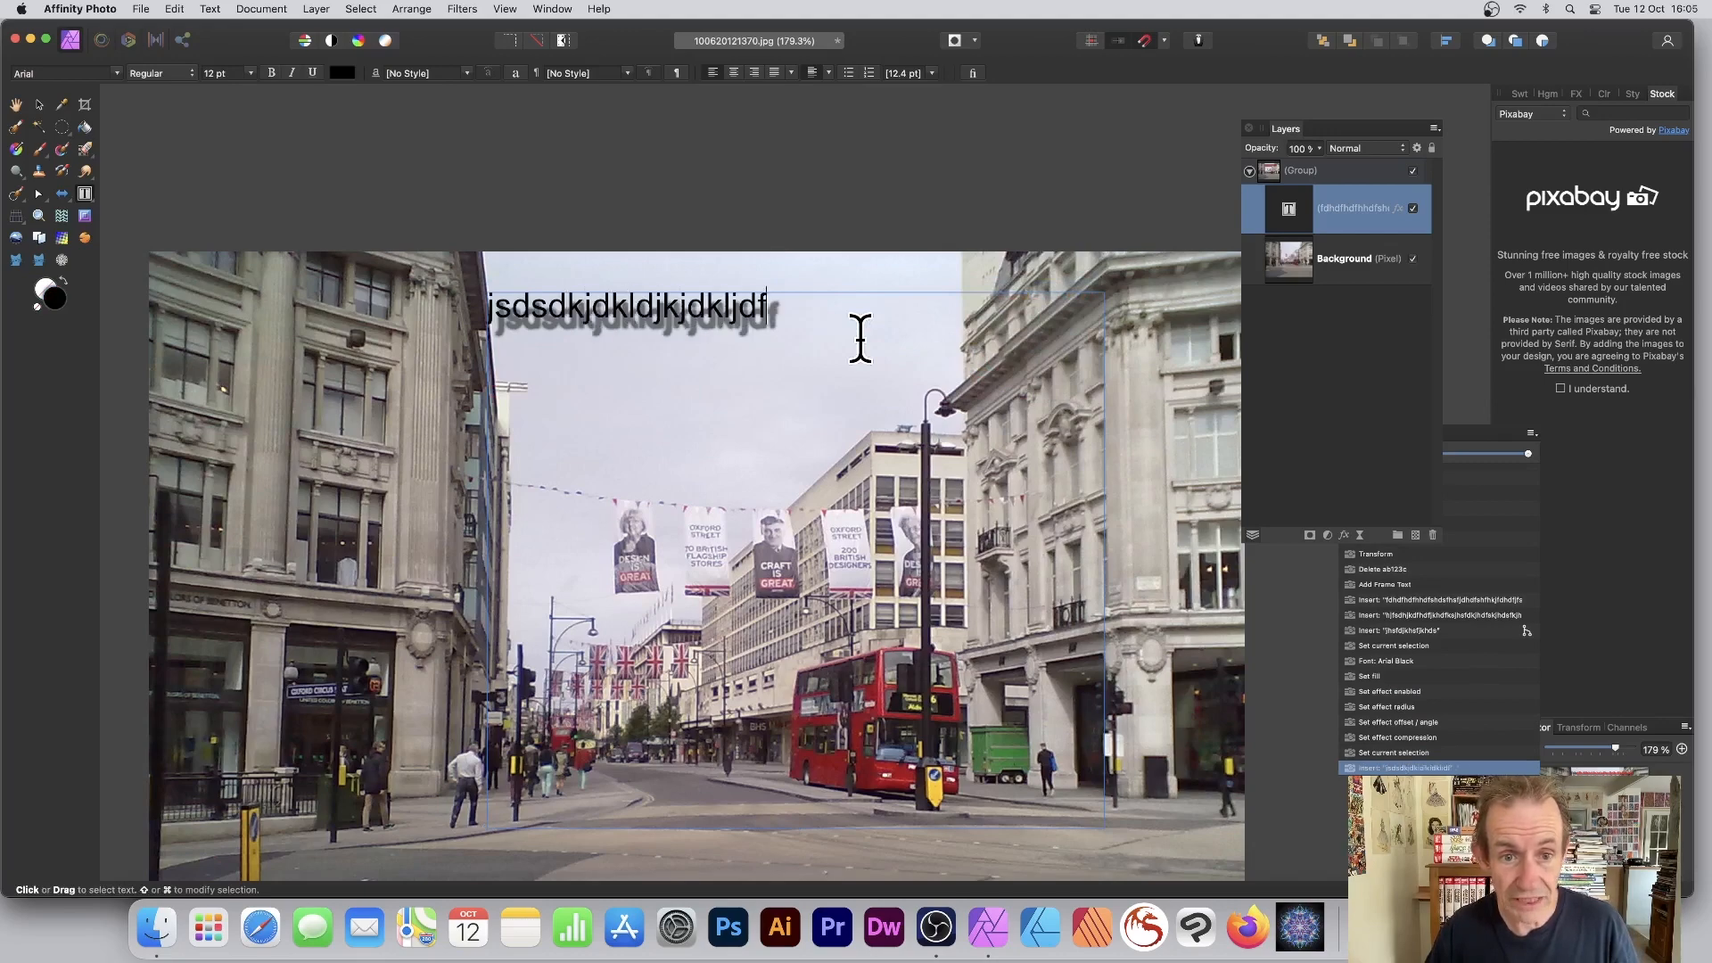
text(lkdjflkdjfskldsjfkldfjskdlsfjdfklsjdksfljdfskljdfskljdfskljdfklhjdfshjk)
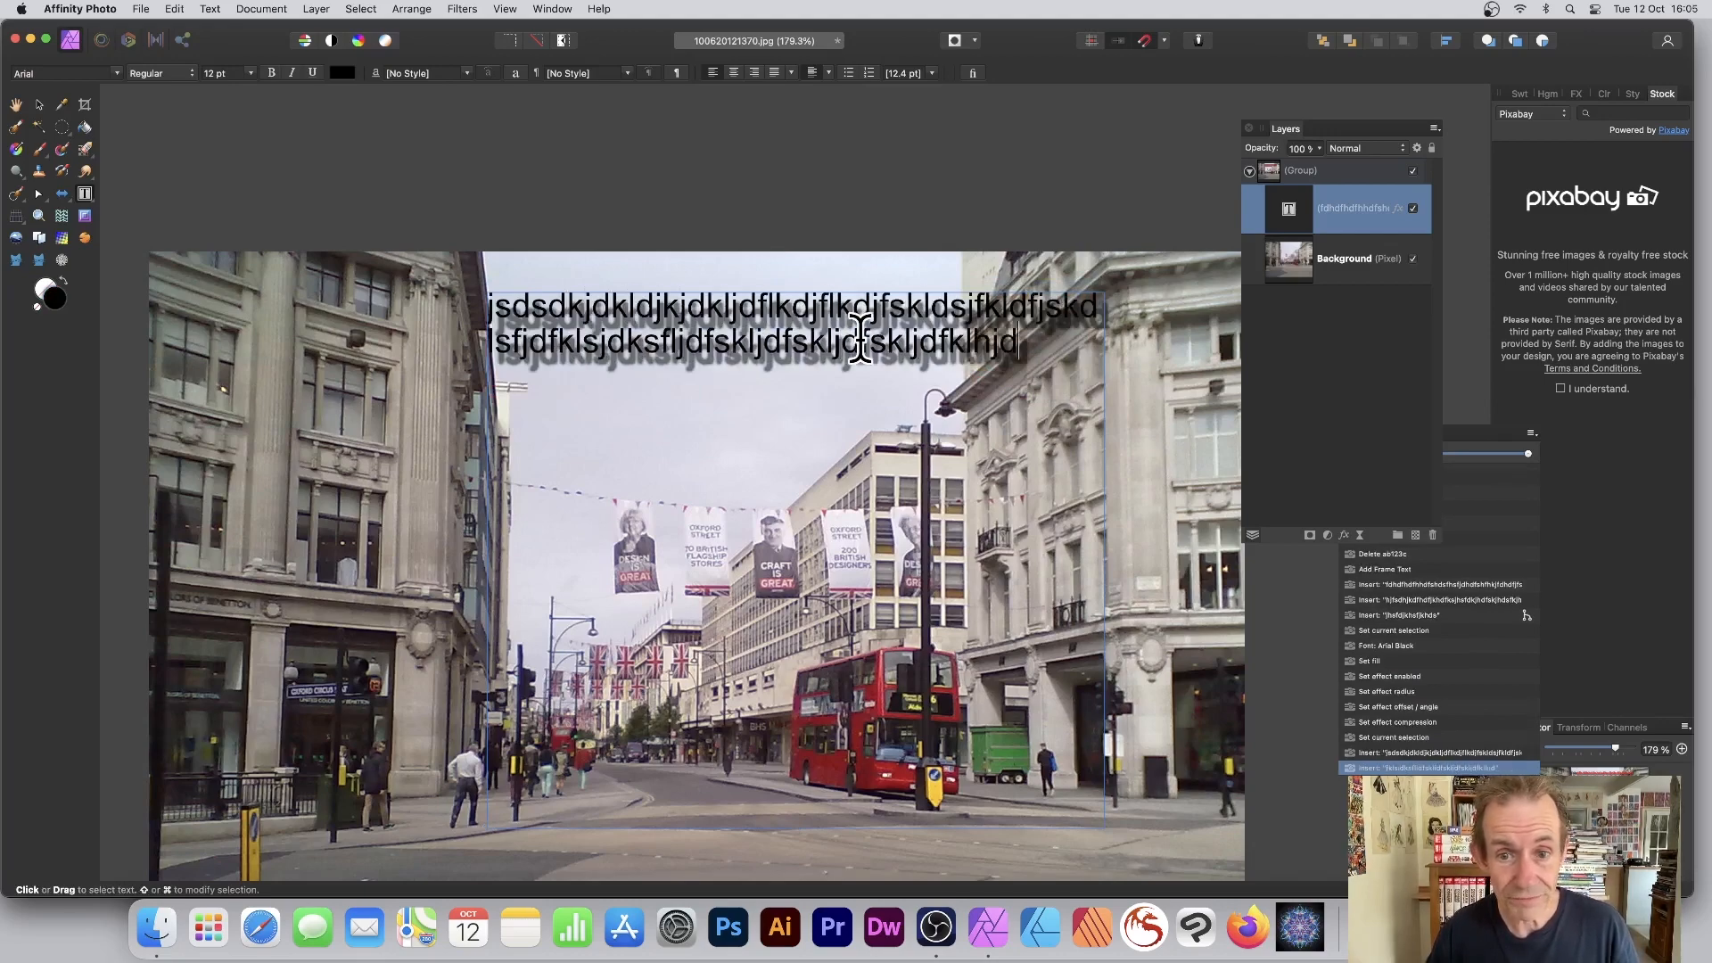
Step: Shift the text frame slightly to the right and up on the street photo with the Move Tool
key(Escape)
scroll(901, 374, up, 3)
click(40, 104)
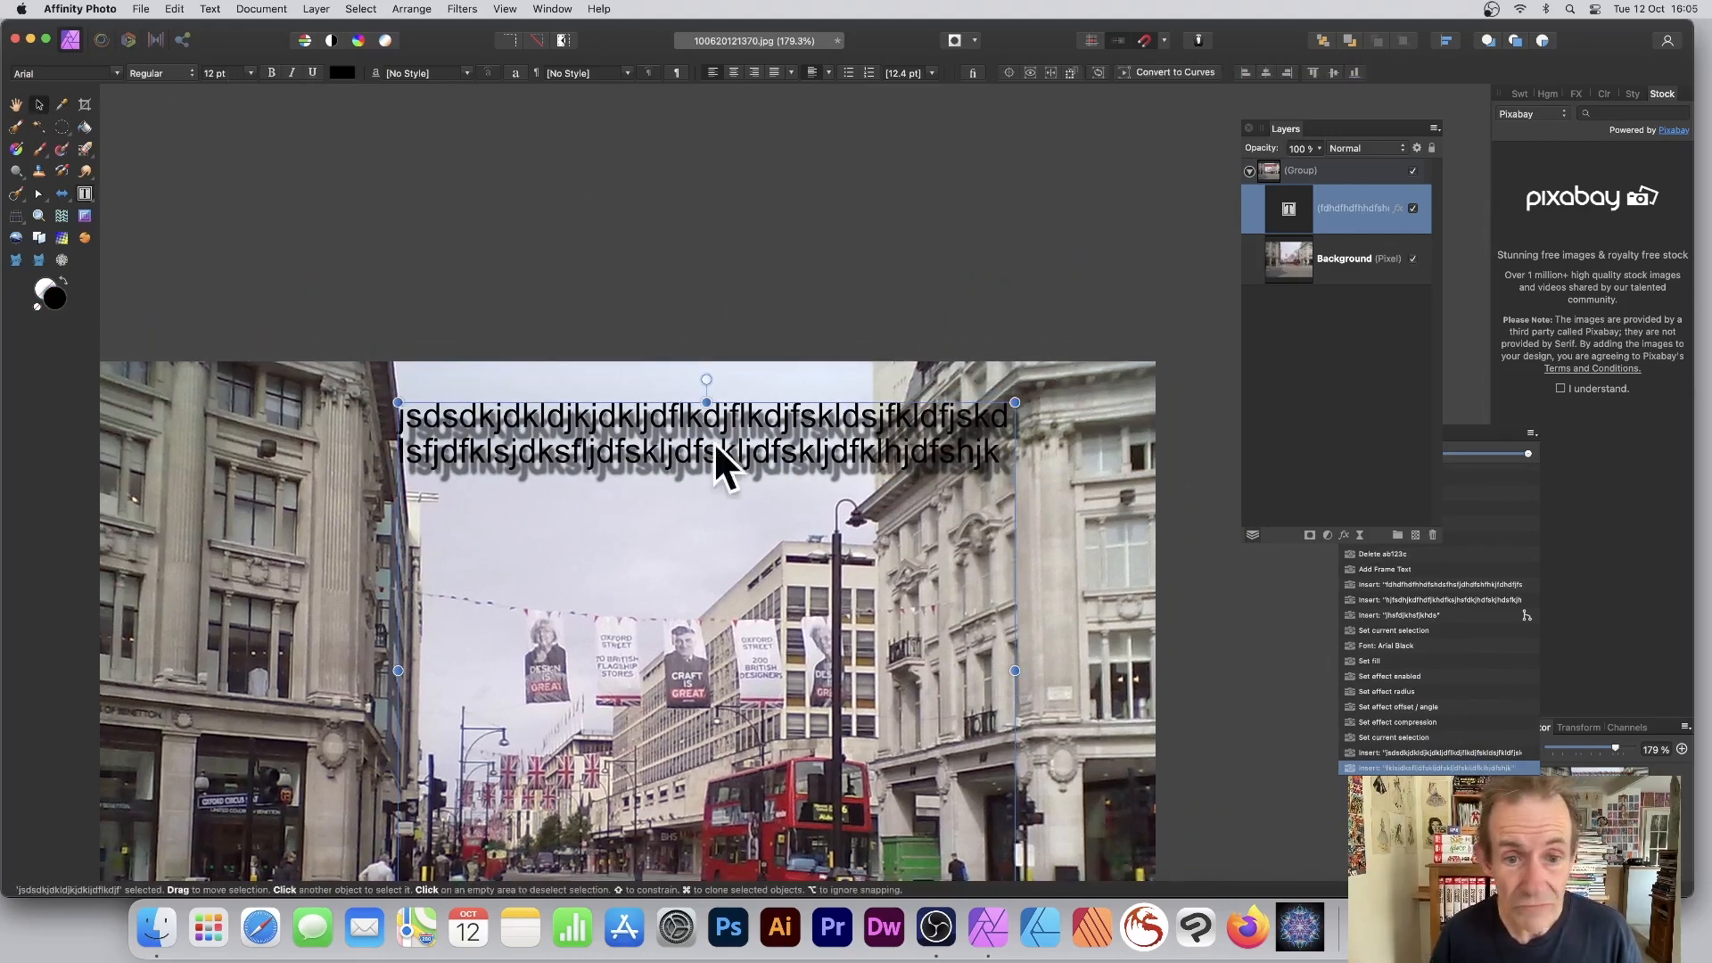
drag(775, 416, 831, 401)
scroll(847, 401, down, 5)
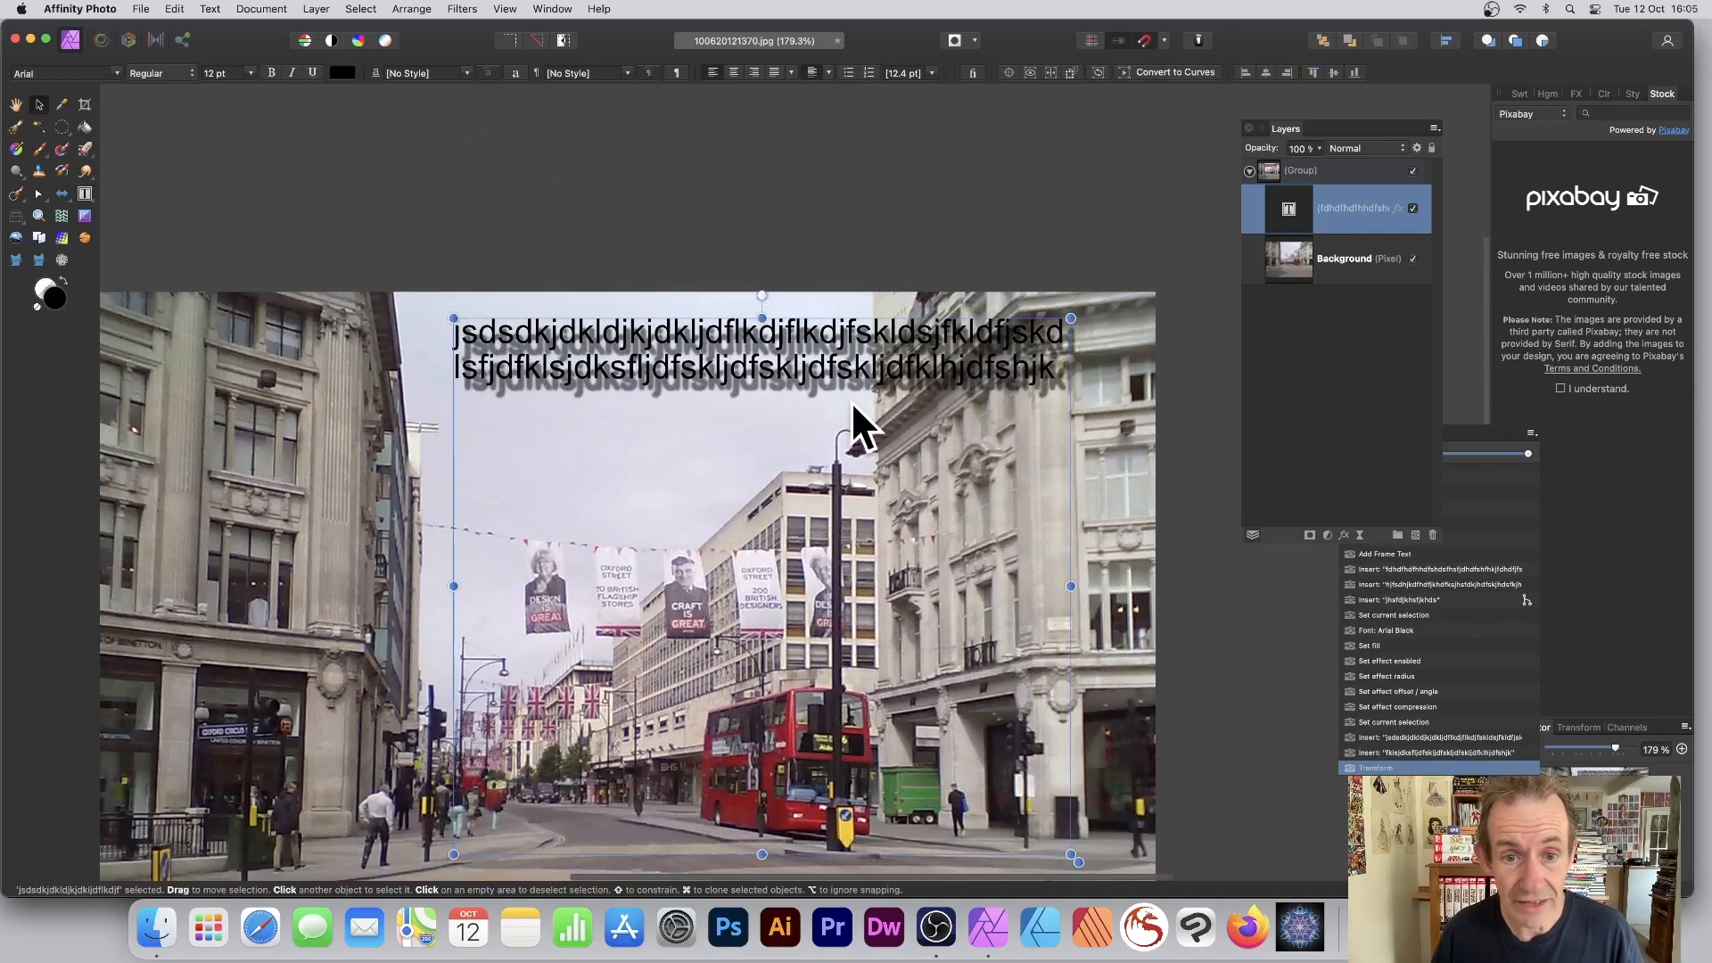
Step: Apply a Gaussian Blur to the frame text, and undo both the blur and the rasterising of the layer
click(462, 9)
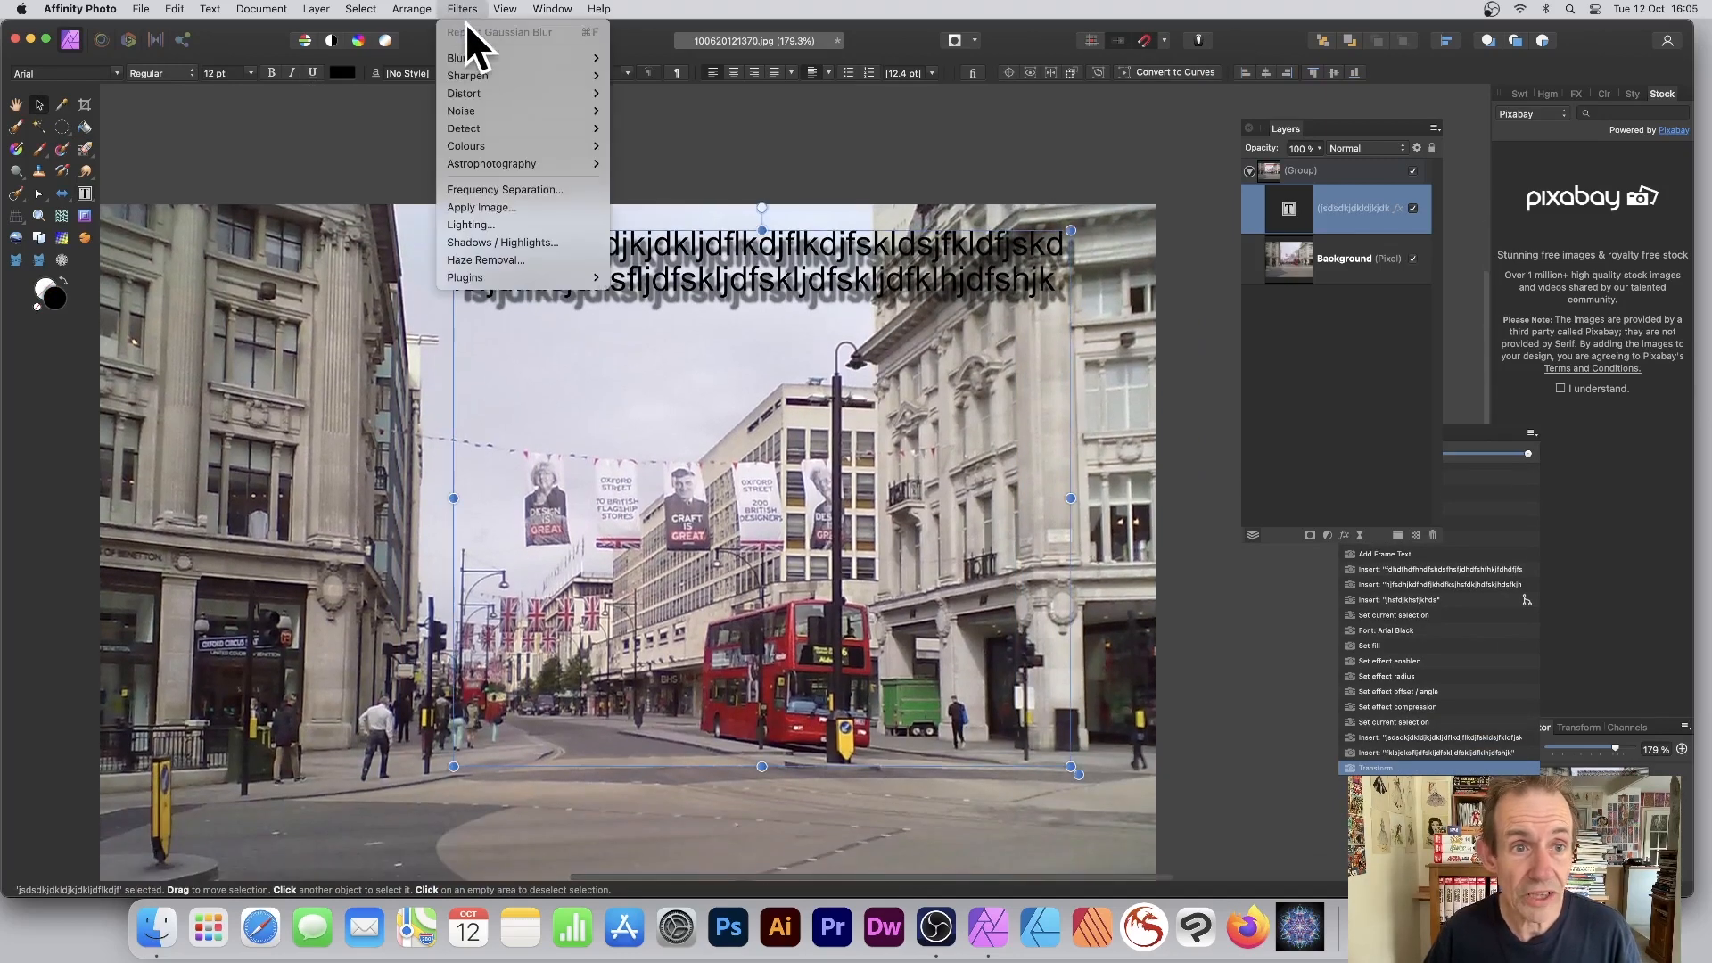
mouse_move(467, 55)
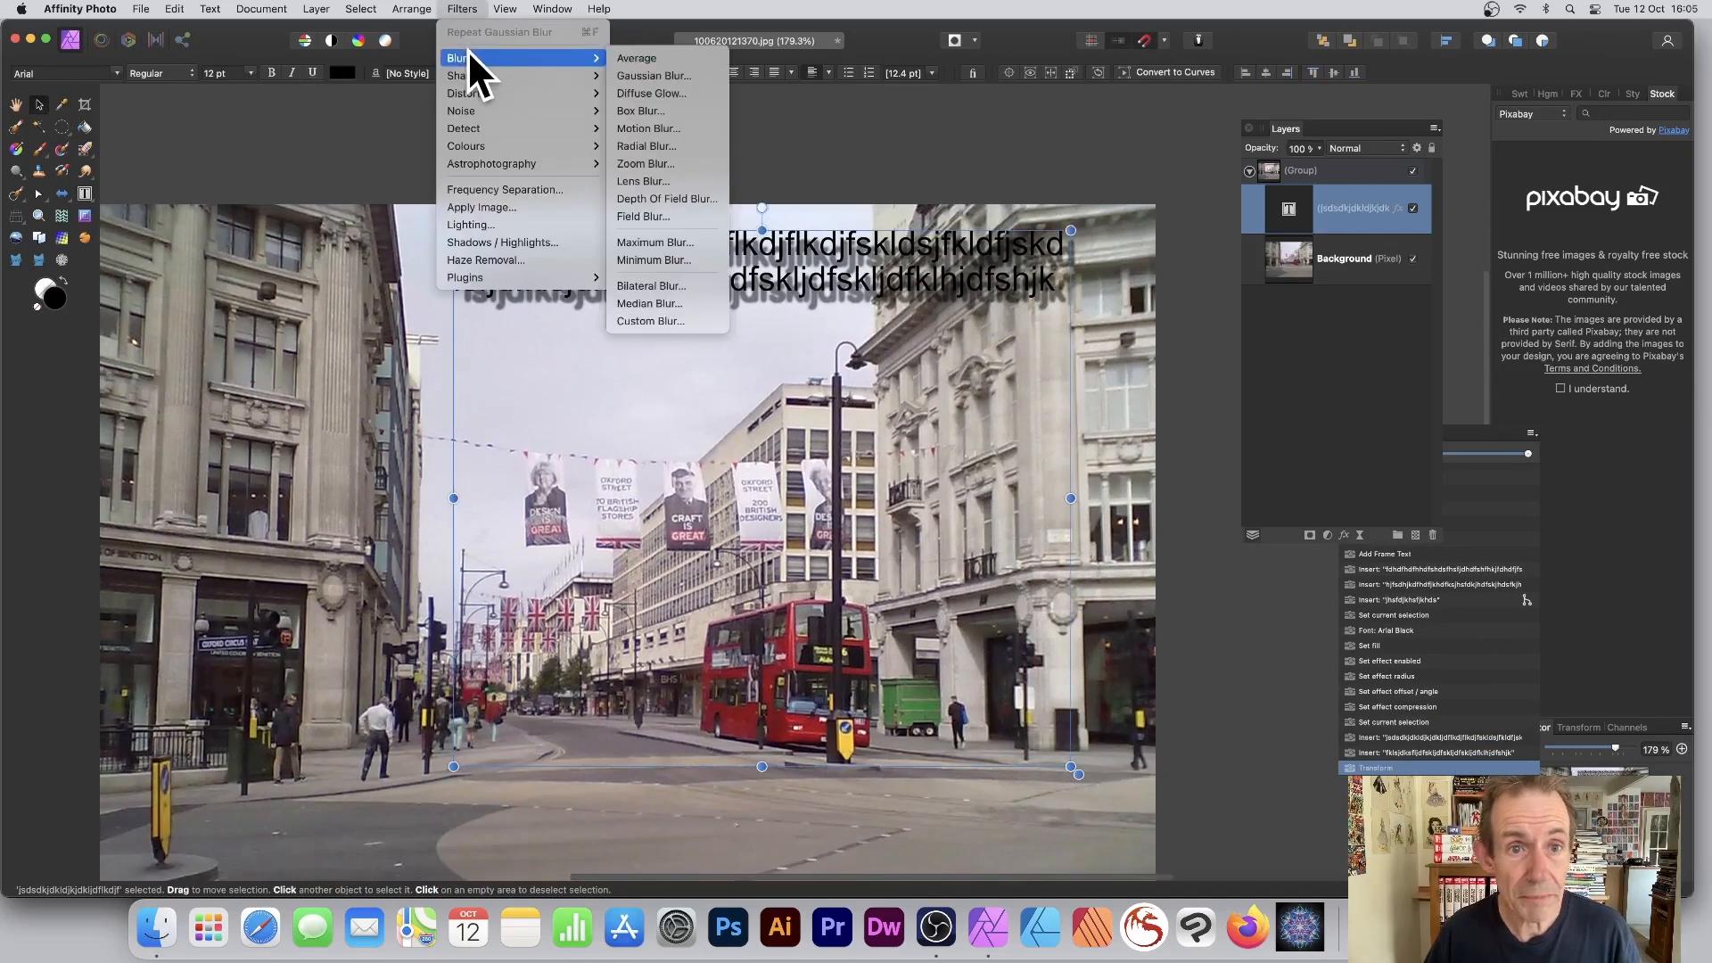
click(666, 76)
drag(975, 275, 836, 280)
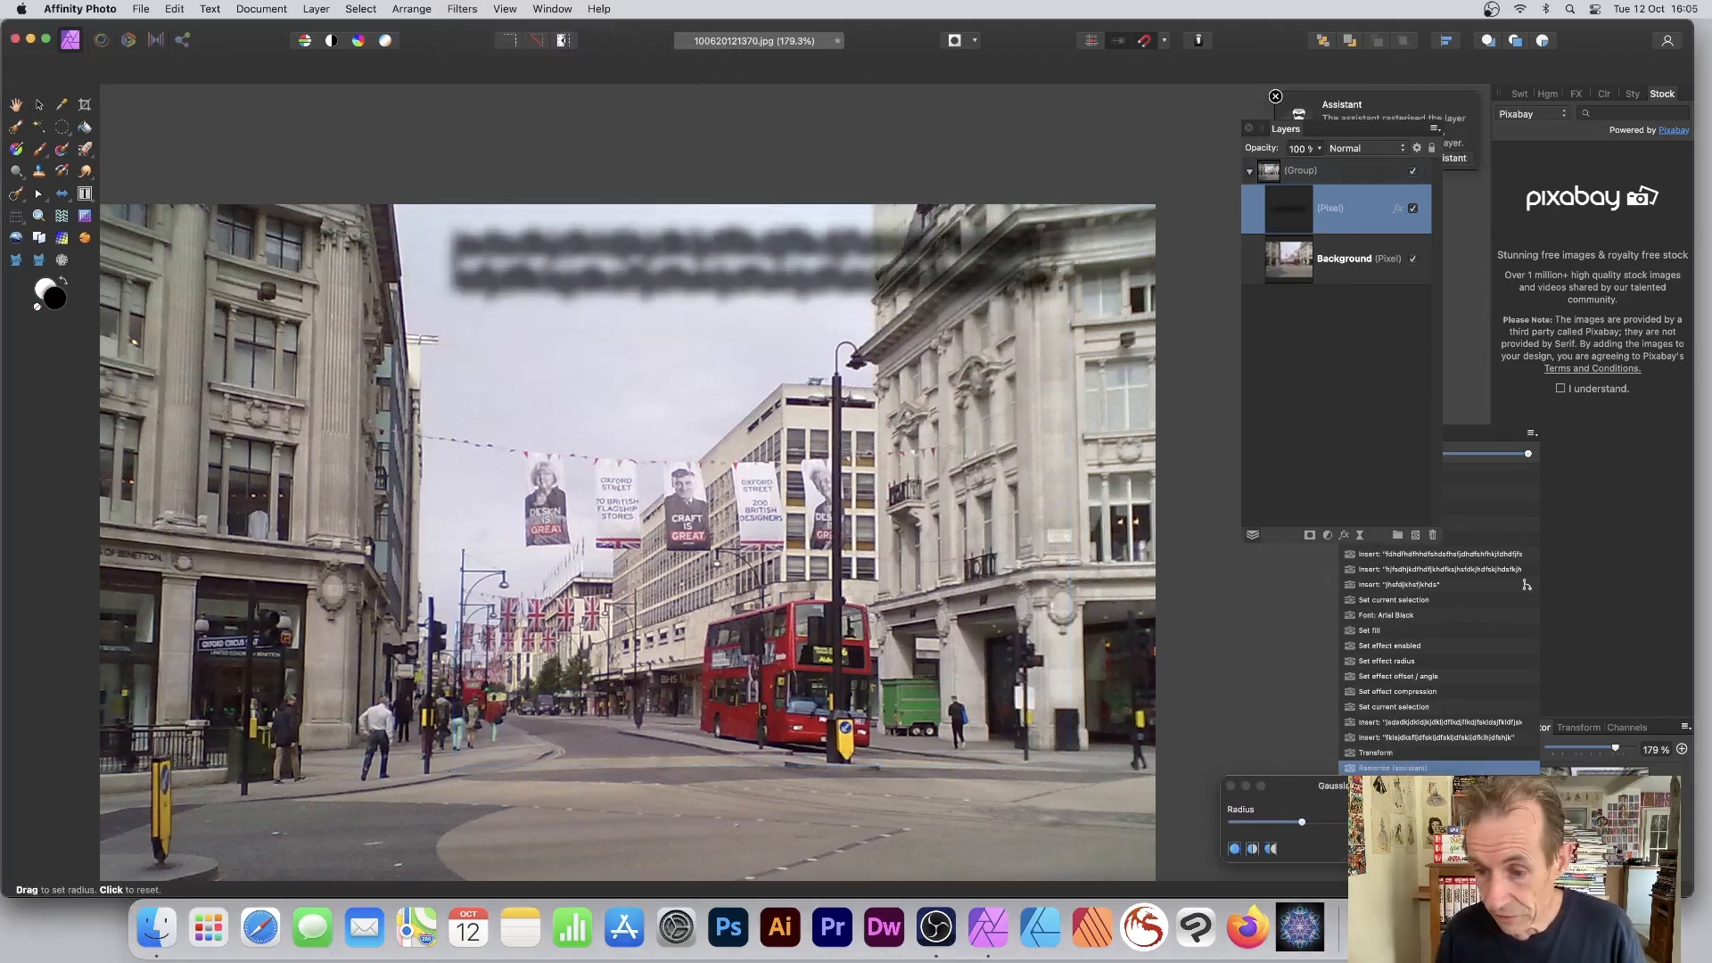
key(Return)
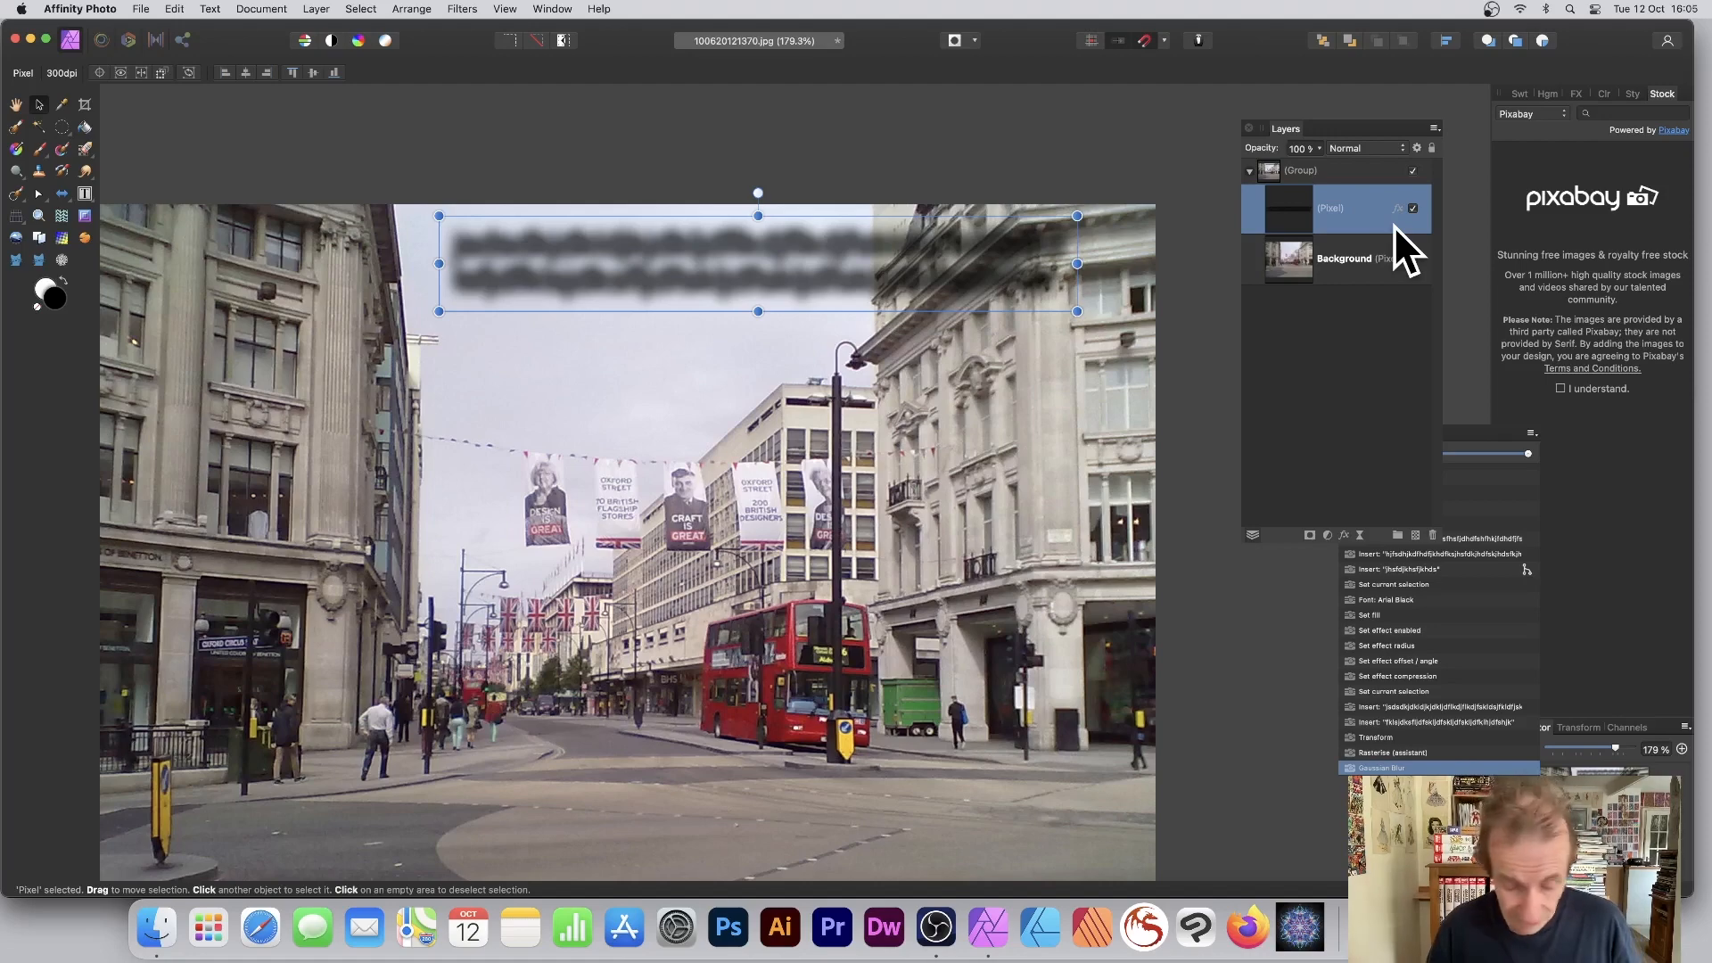
key(super+z)
key(super+z)
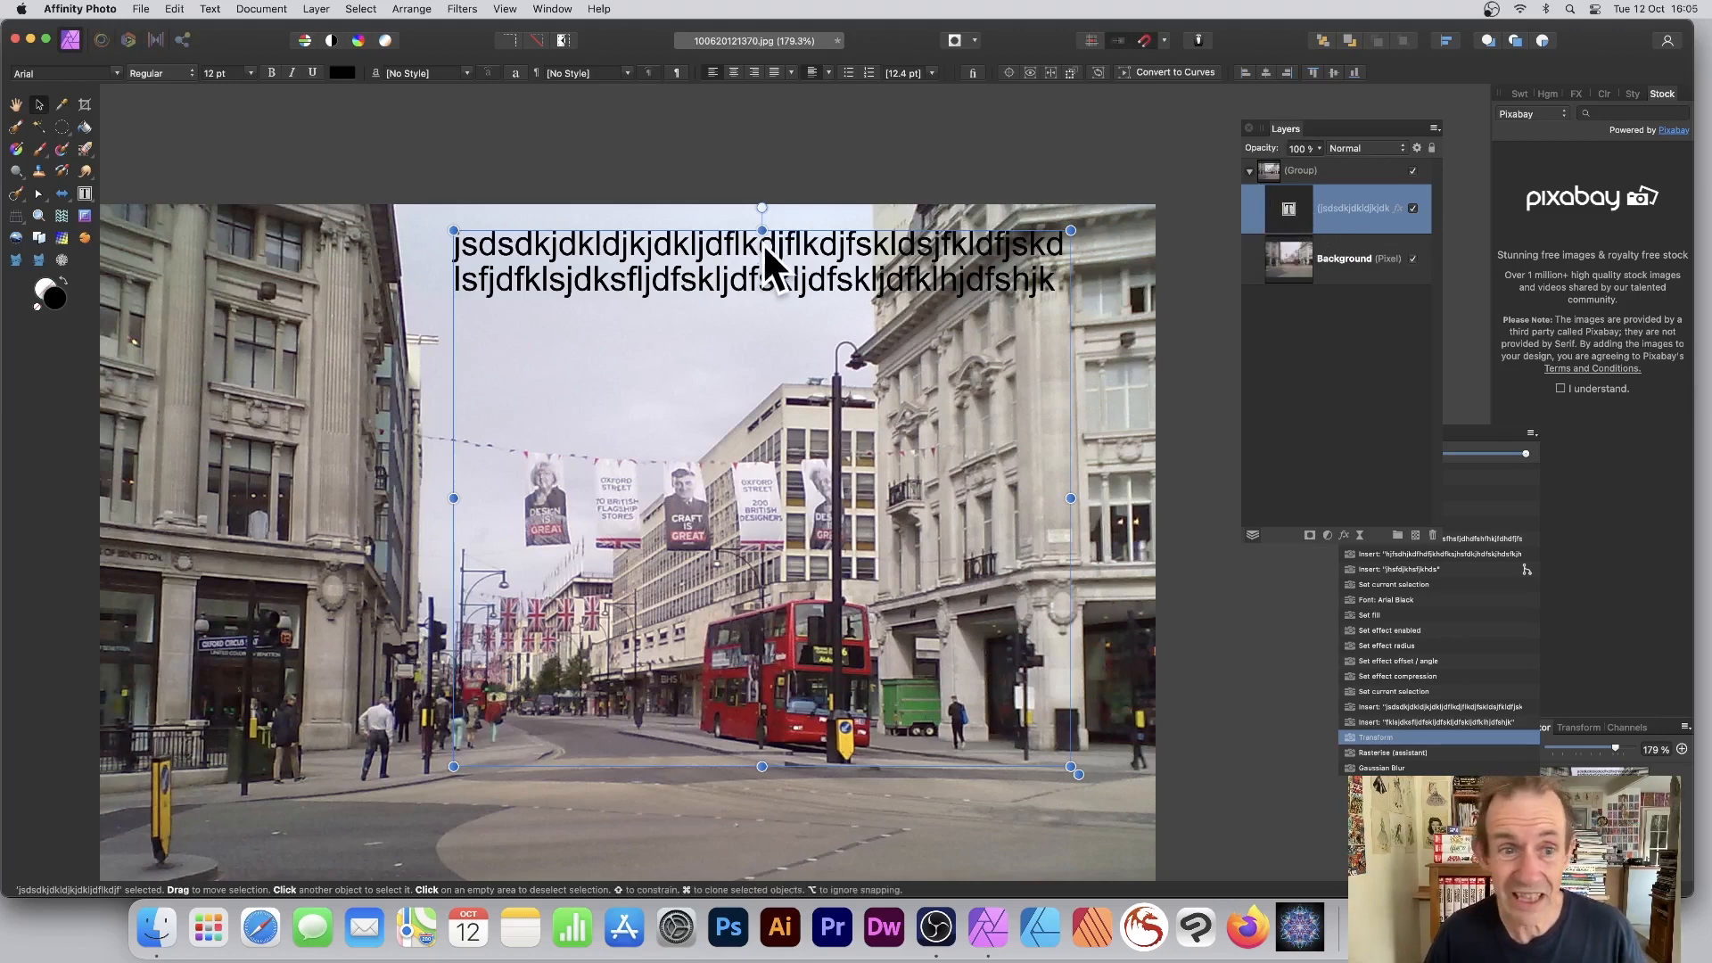
Step: Enlarge the letters "ldjkjdkljd" in the first line of the frame text to 30 pt
double_click(657, 255)
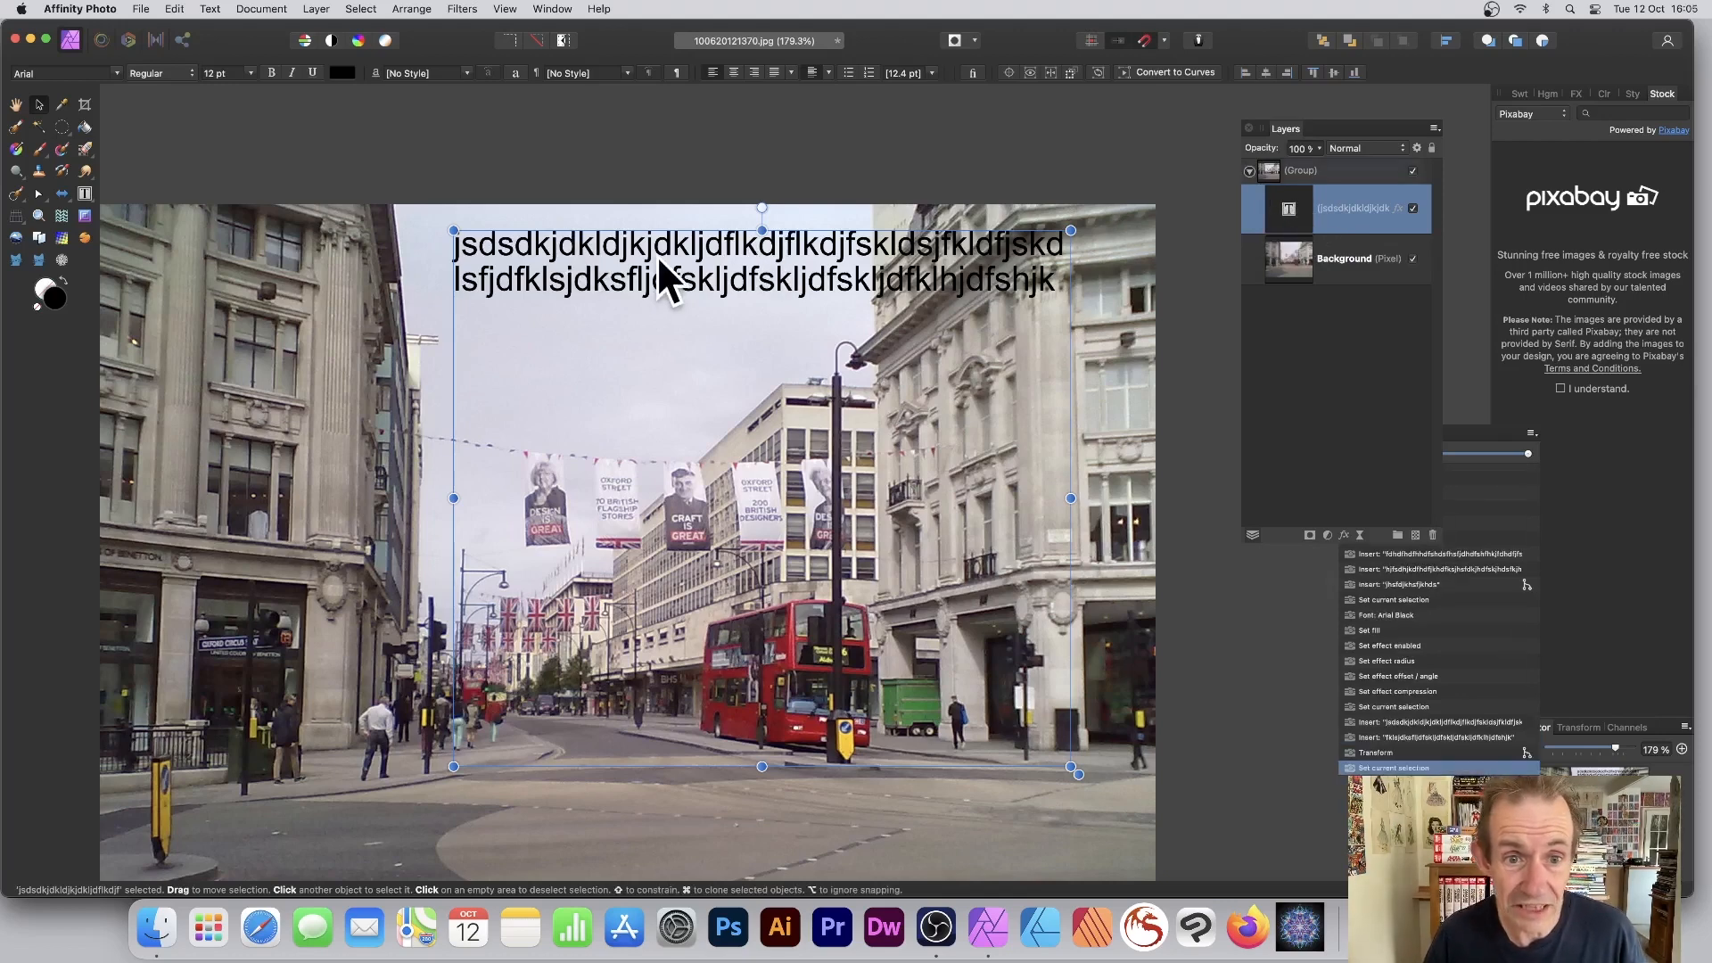
drag(721, 258, 587, 234)
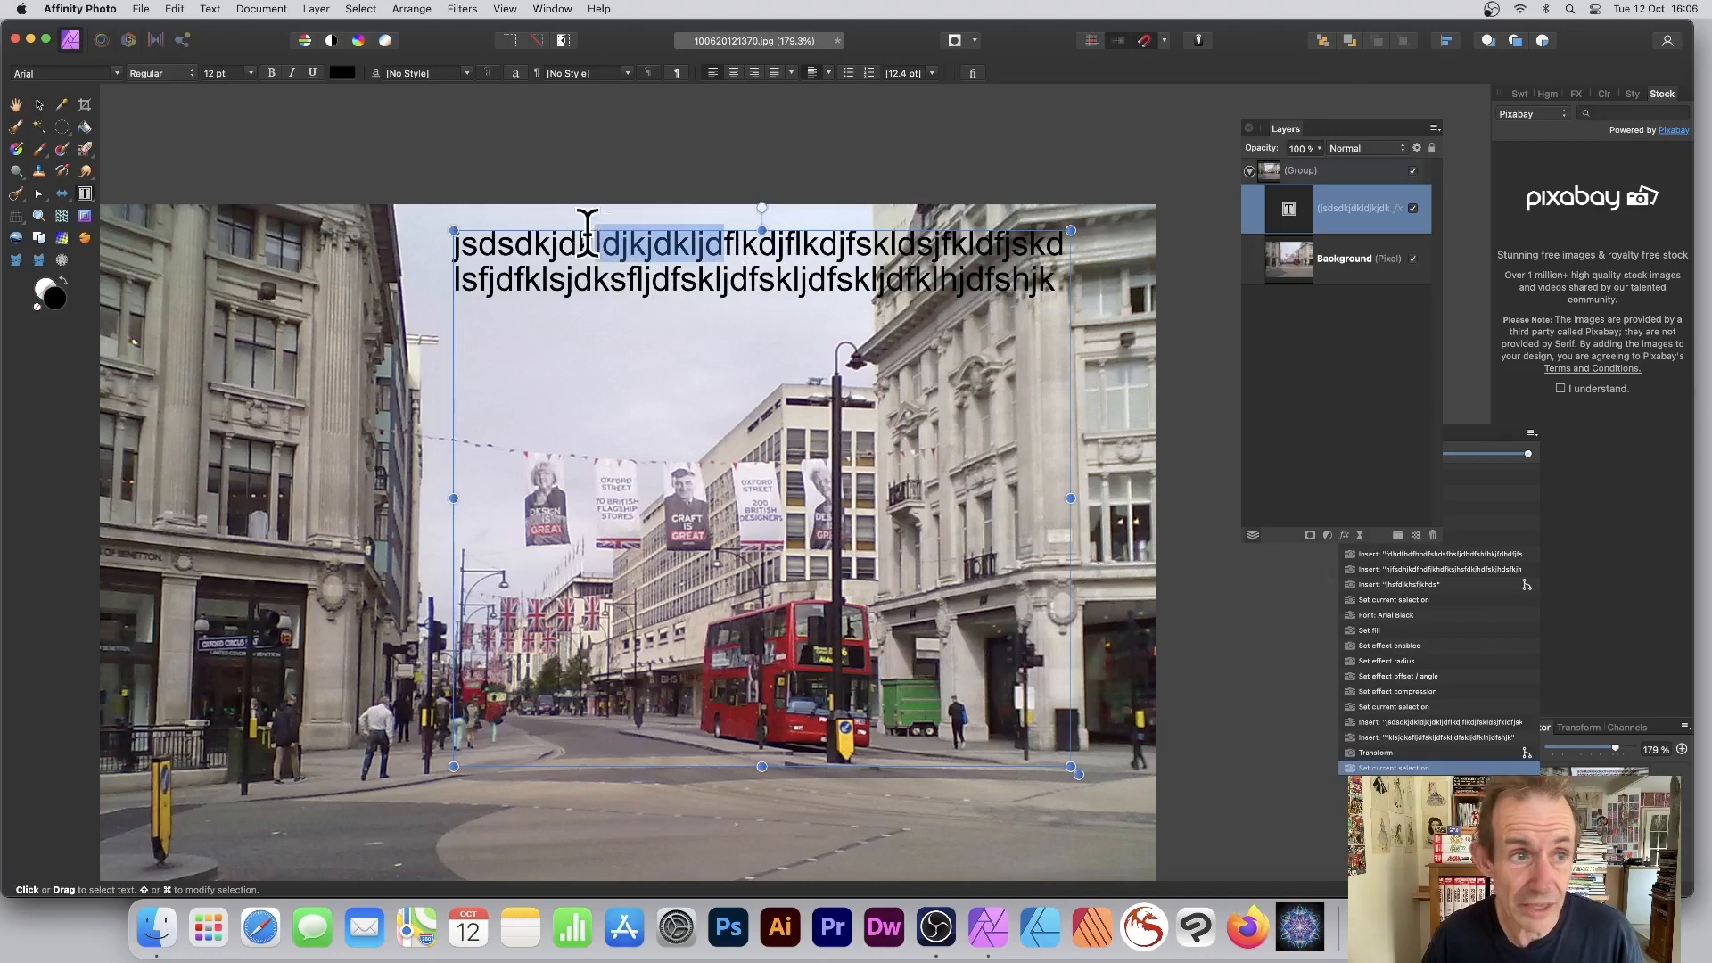
click(252, 72)
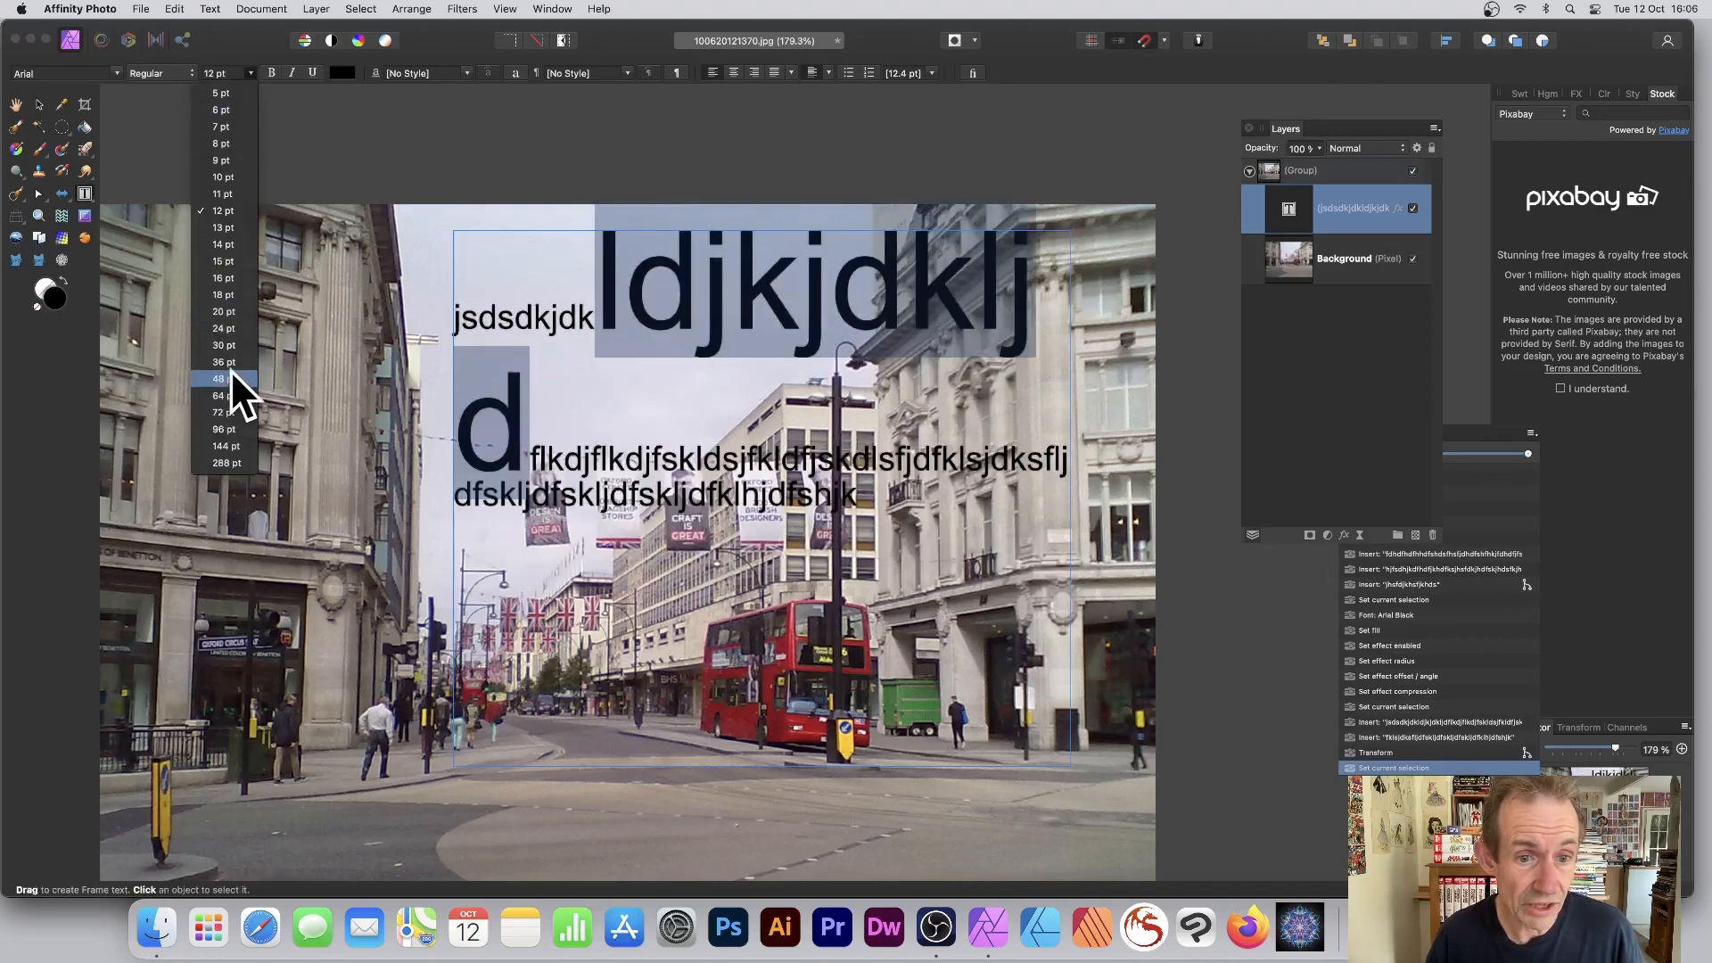
click(236, 345)
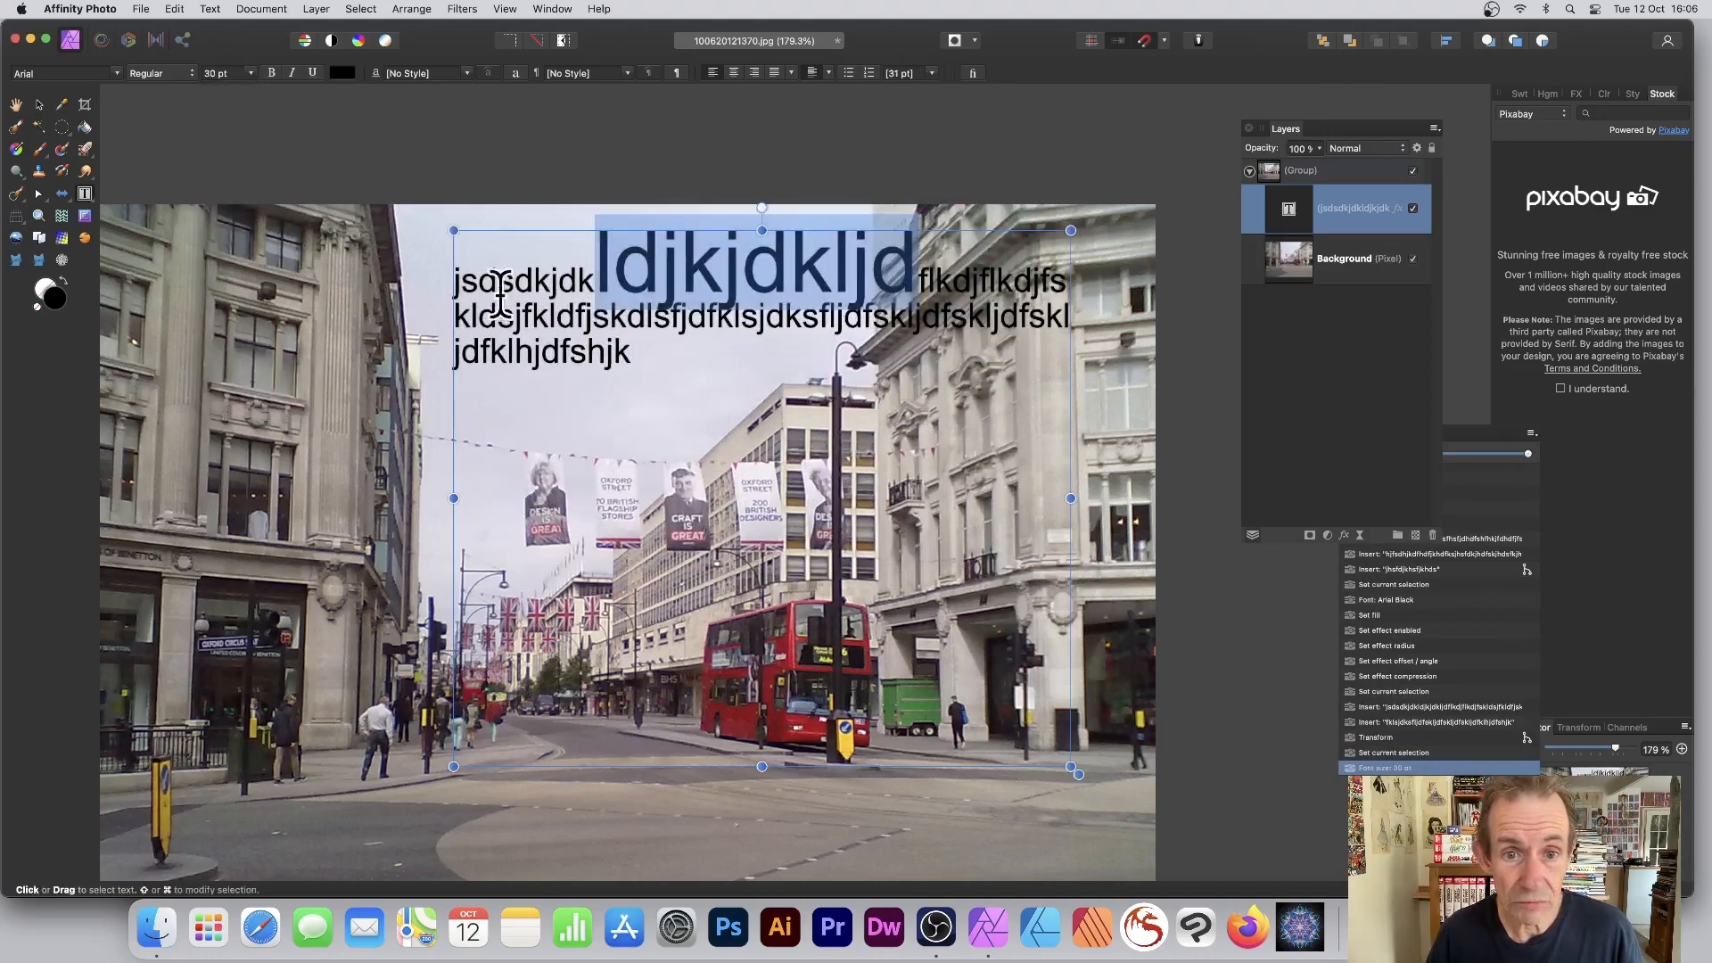
Step: Look through the available character and paragraph styles for the enlarged letters without applying one
click(467, 72)
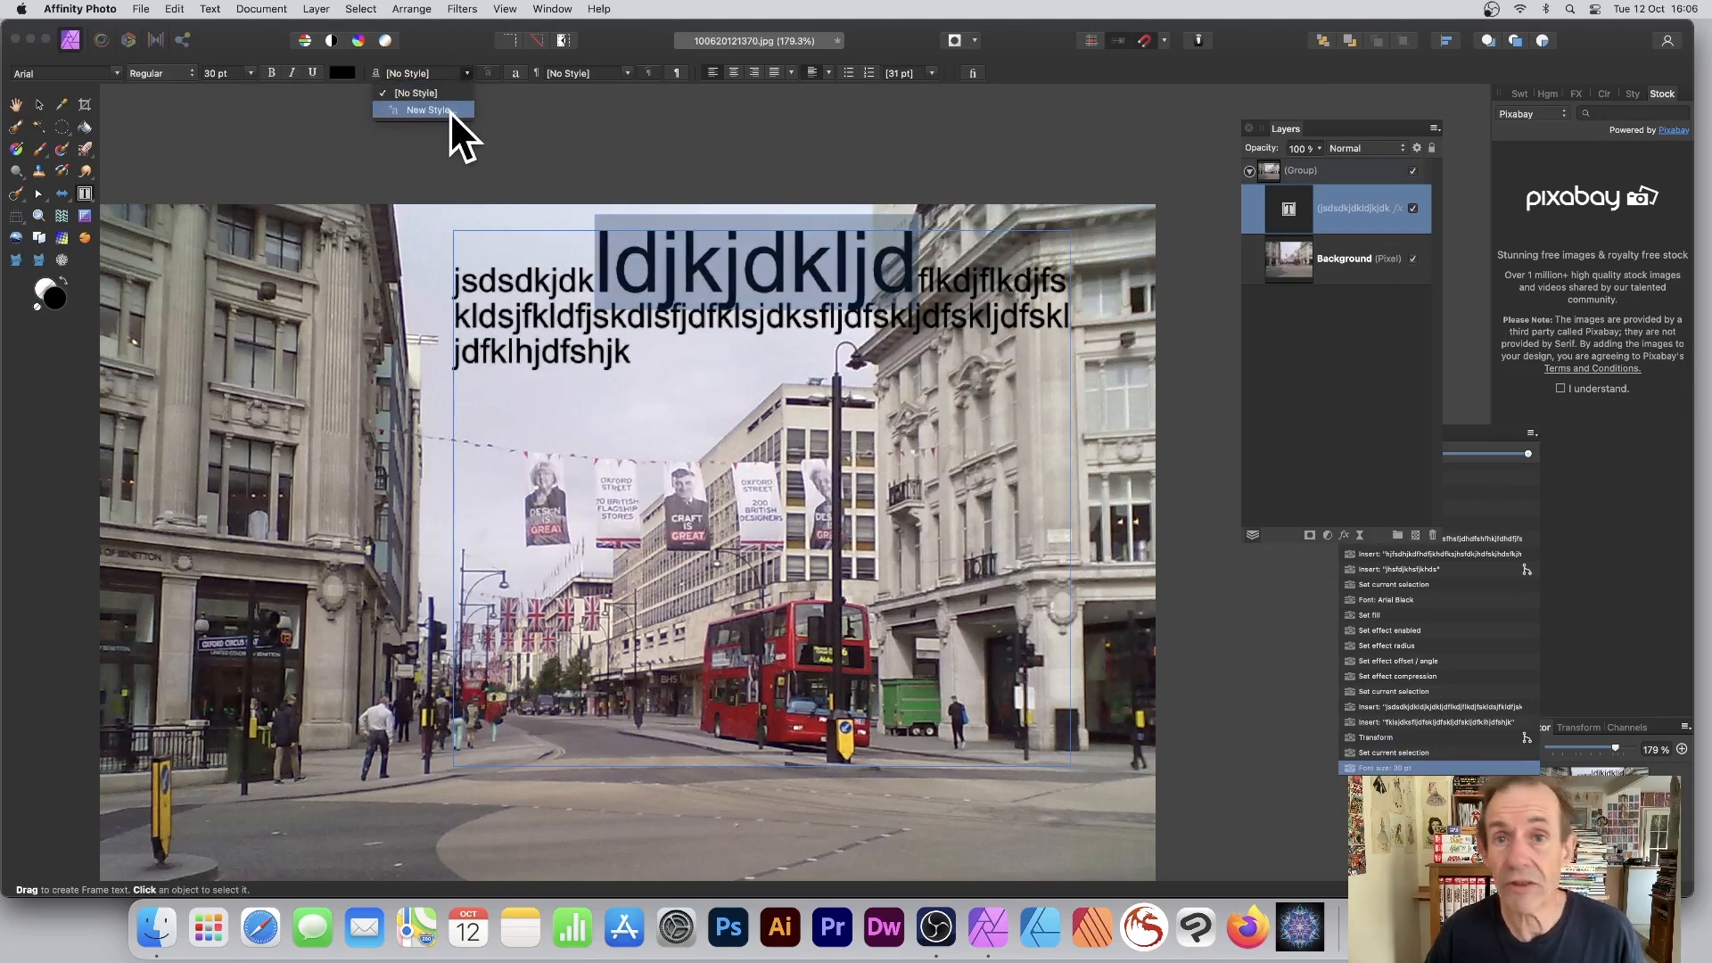
click(632, 69)
click(583, 71)
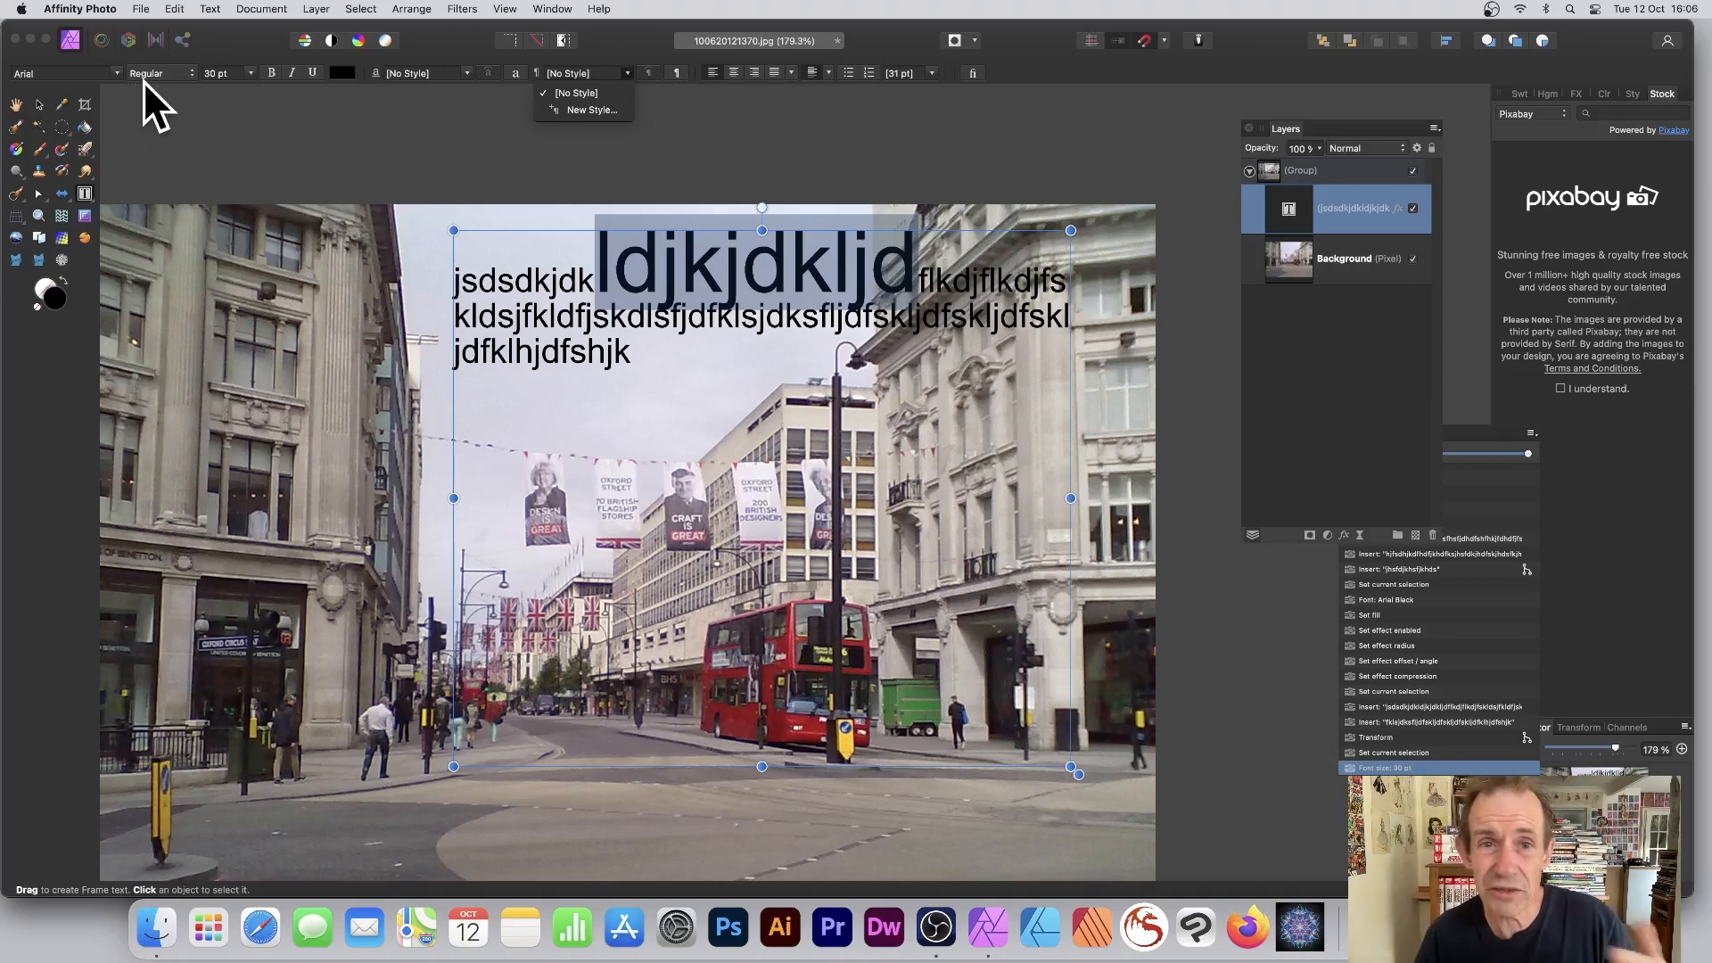
click(724, 260)
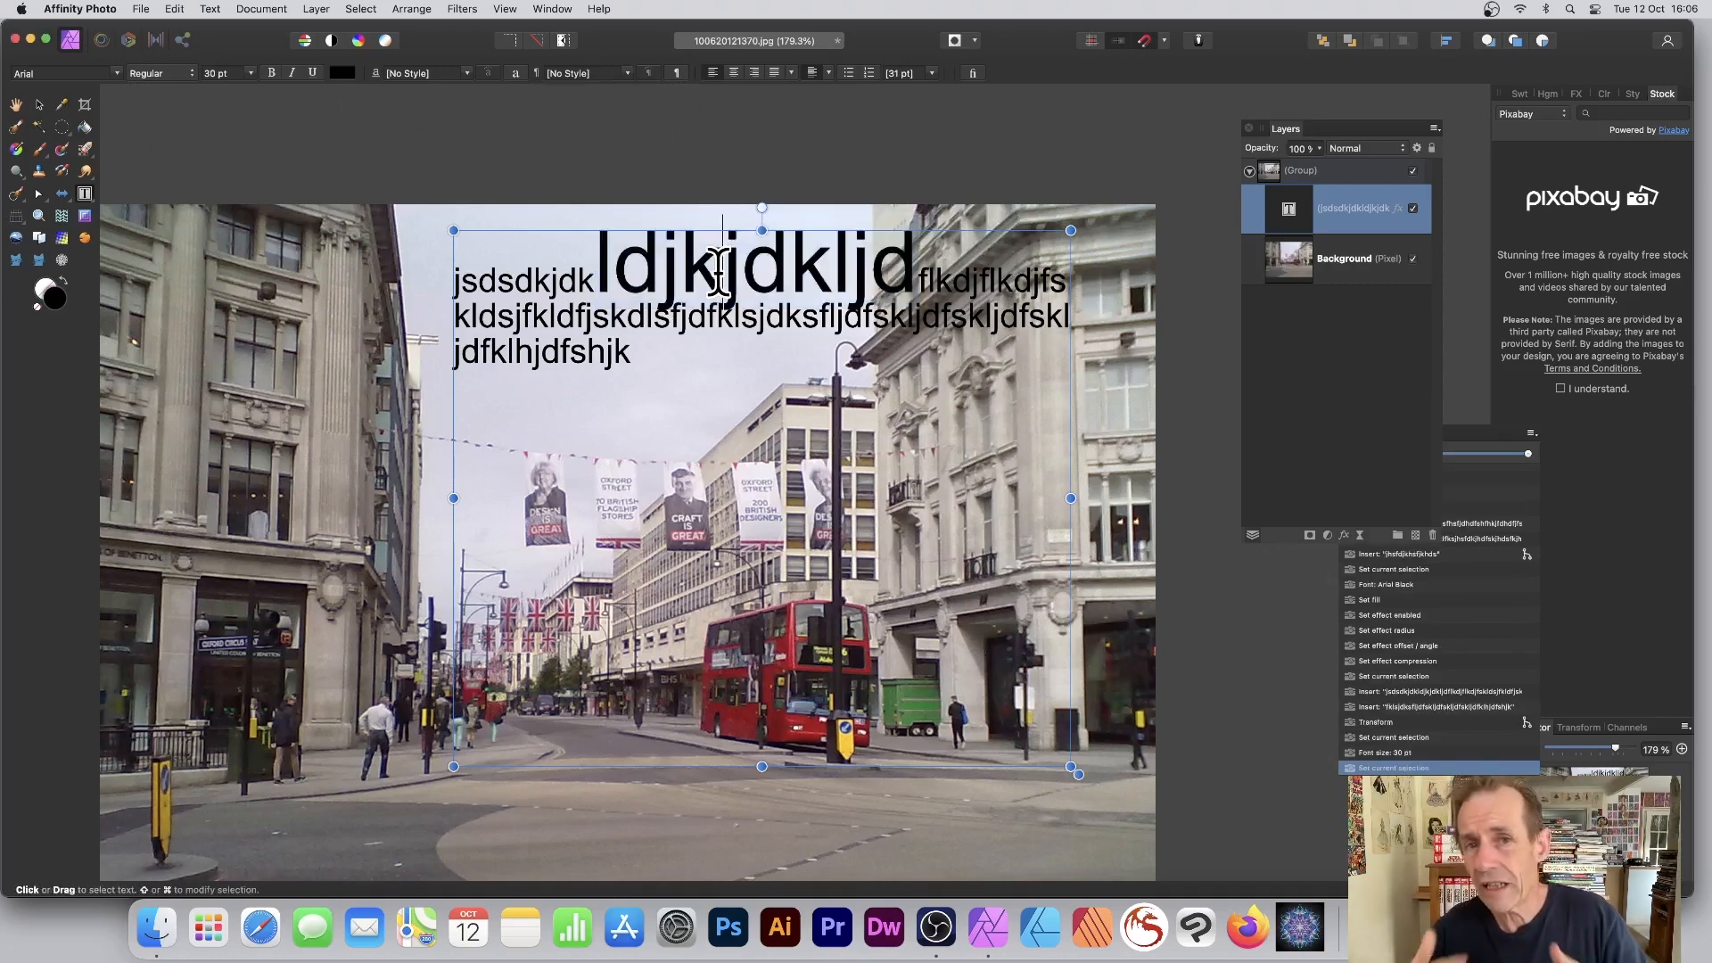
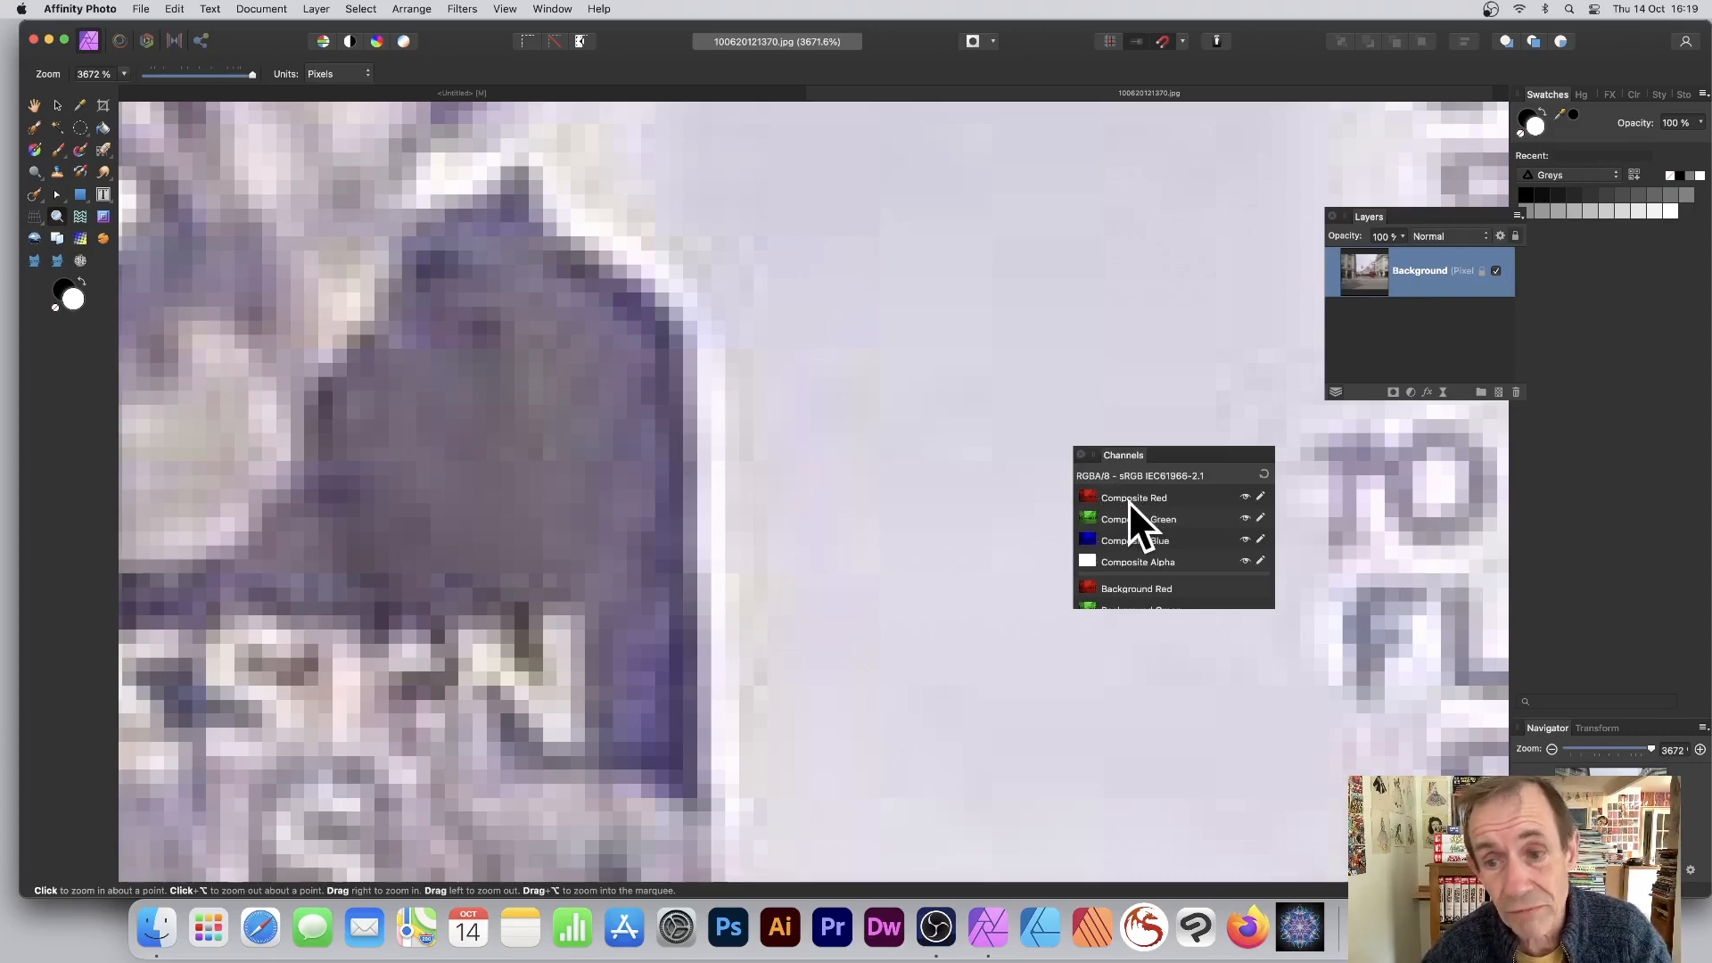
Step: Display only the Composite Red channel, inspect its pixels close up, and fit the whole photo in view
click(1132, 500)
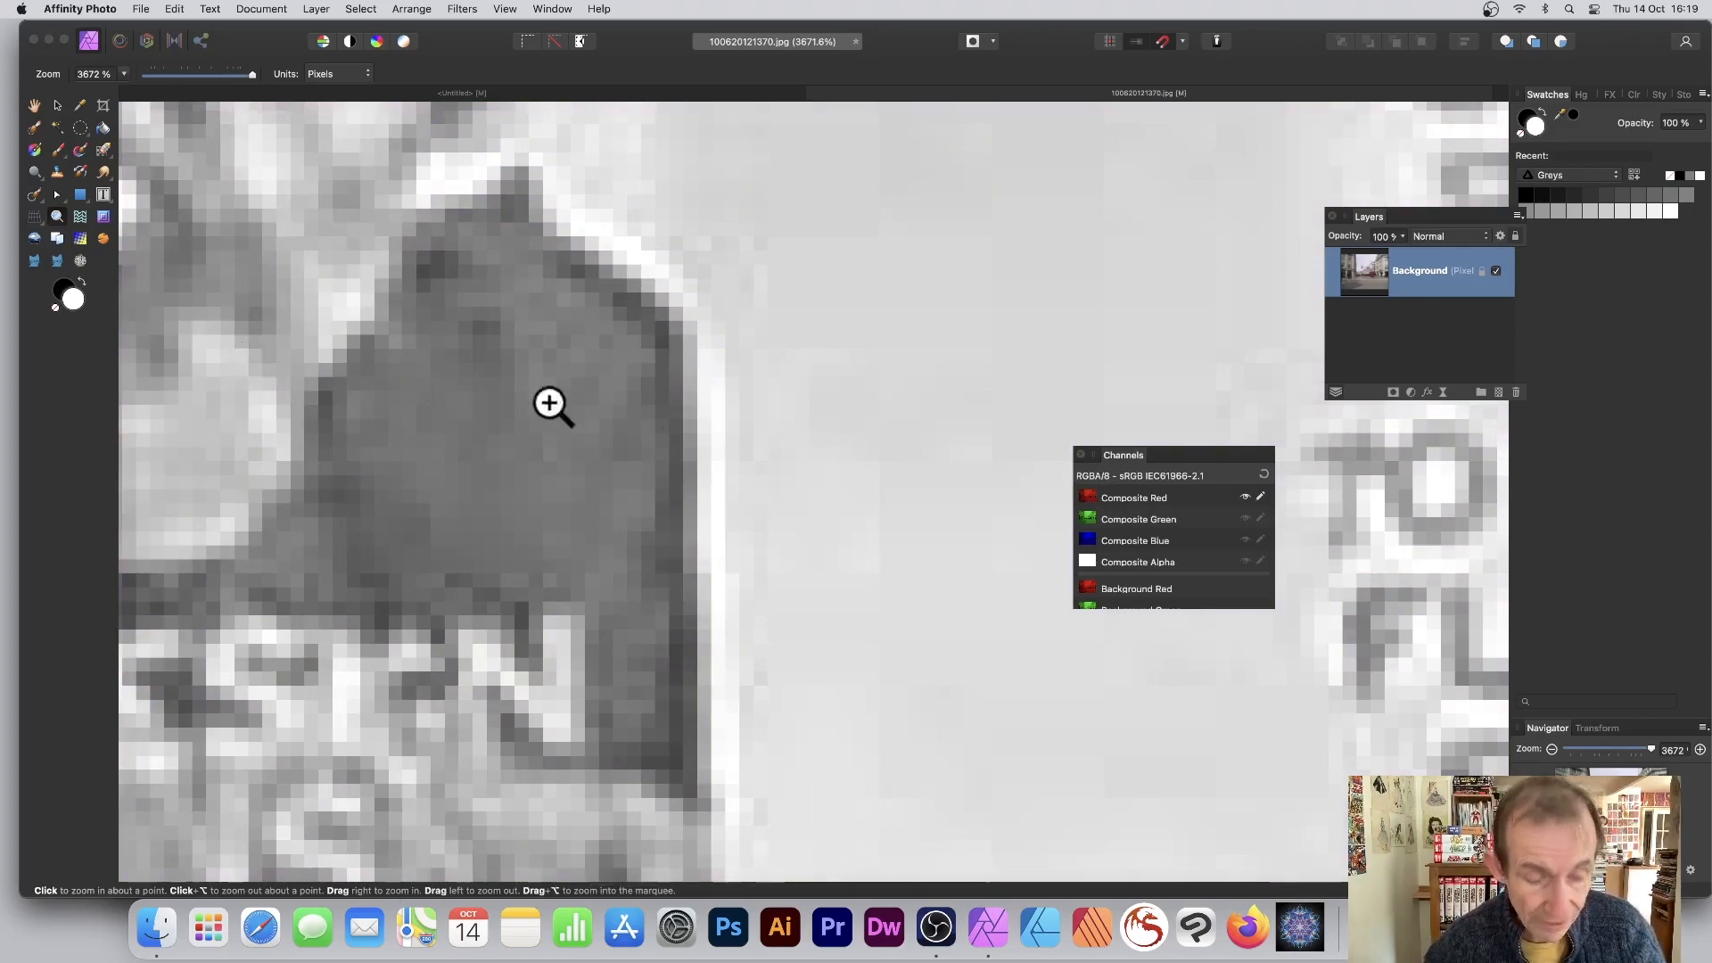
drag(781, 403, 830, 447)
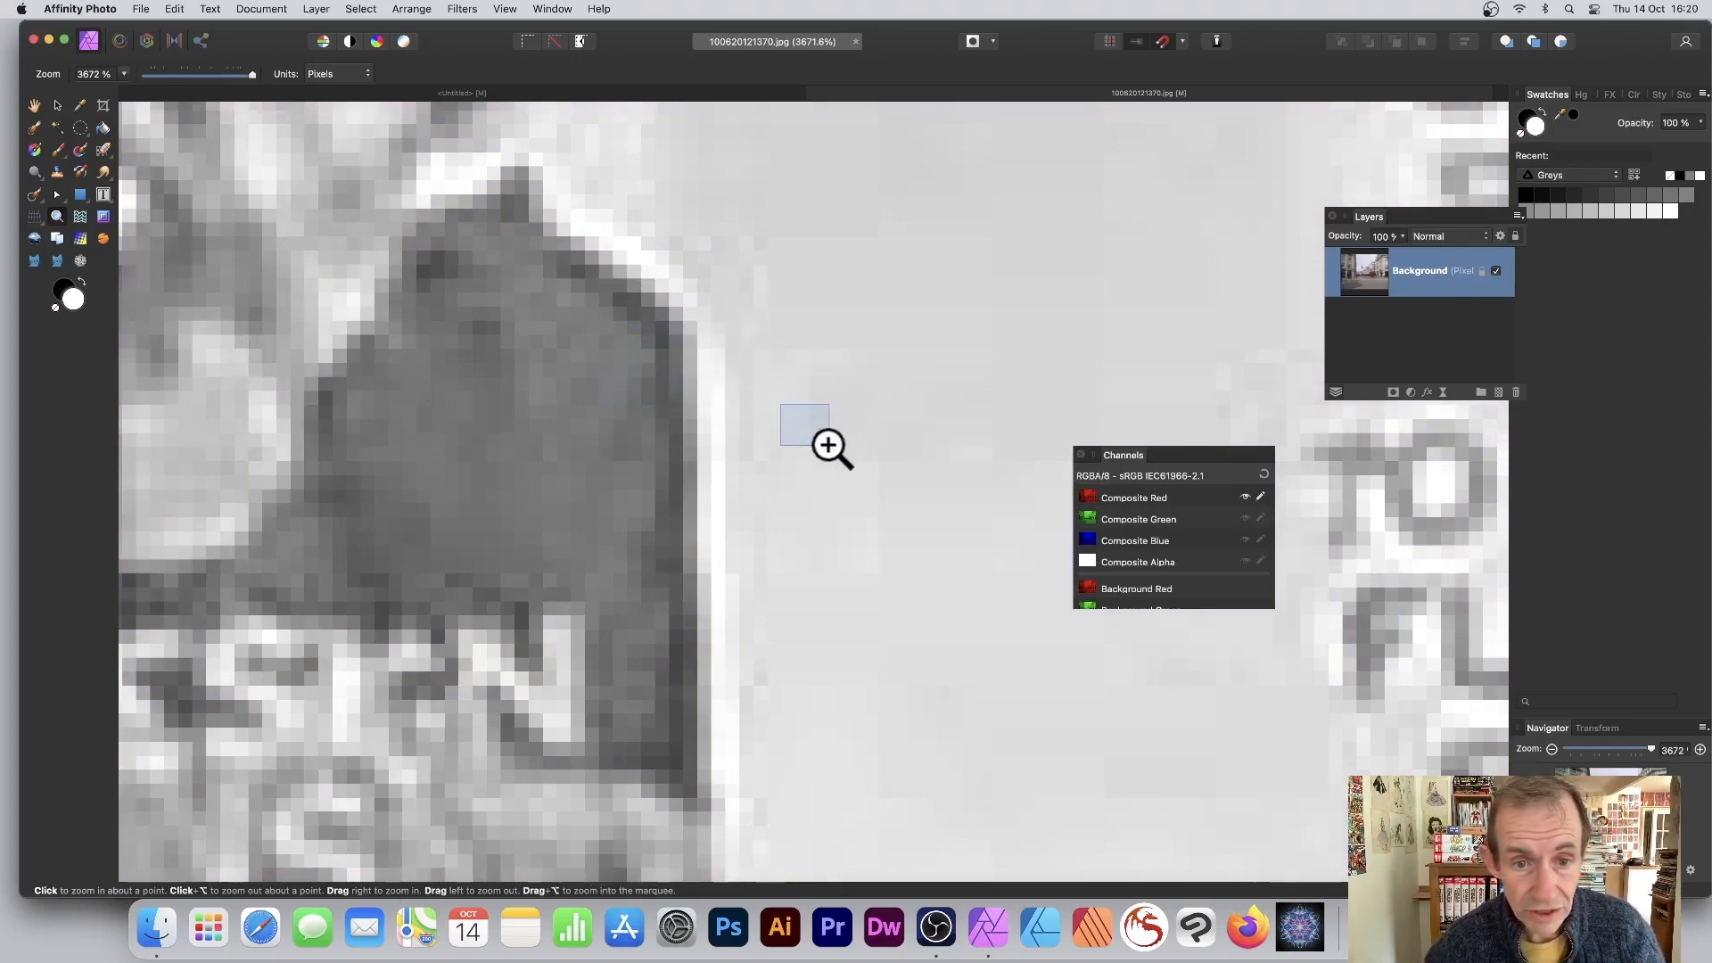
click(505, 9)
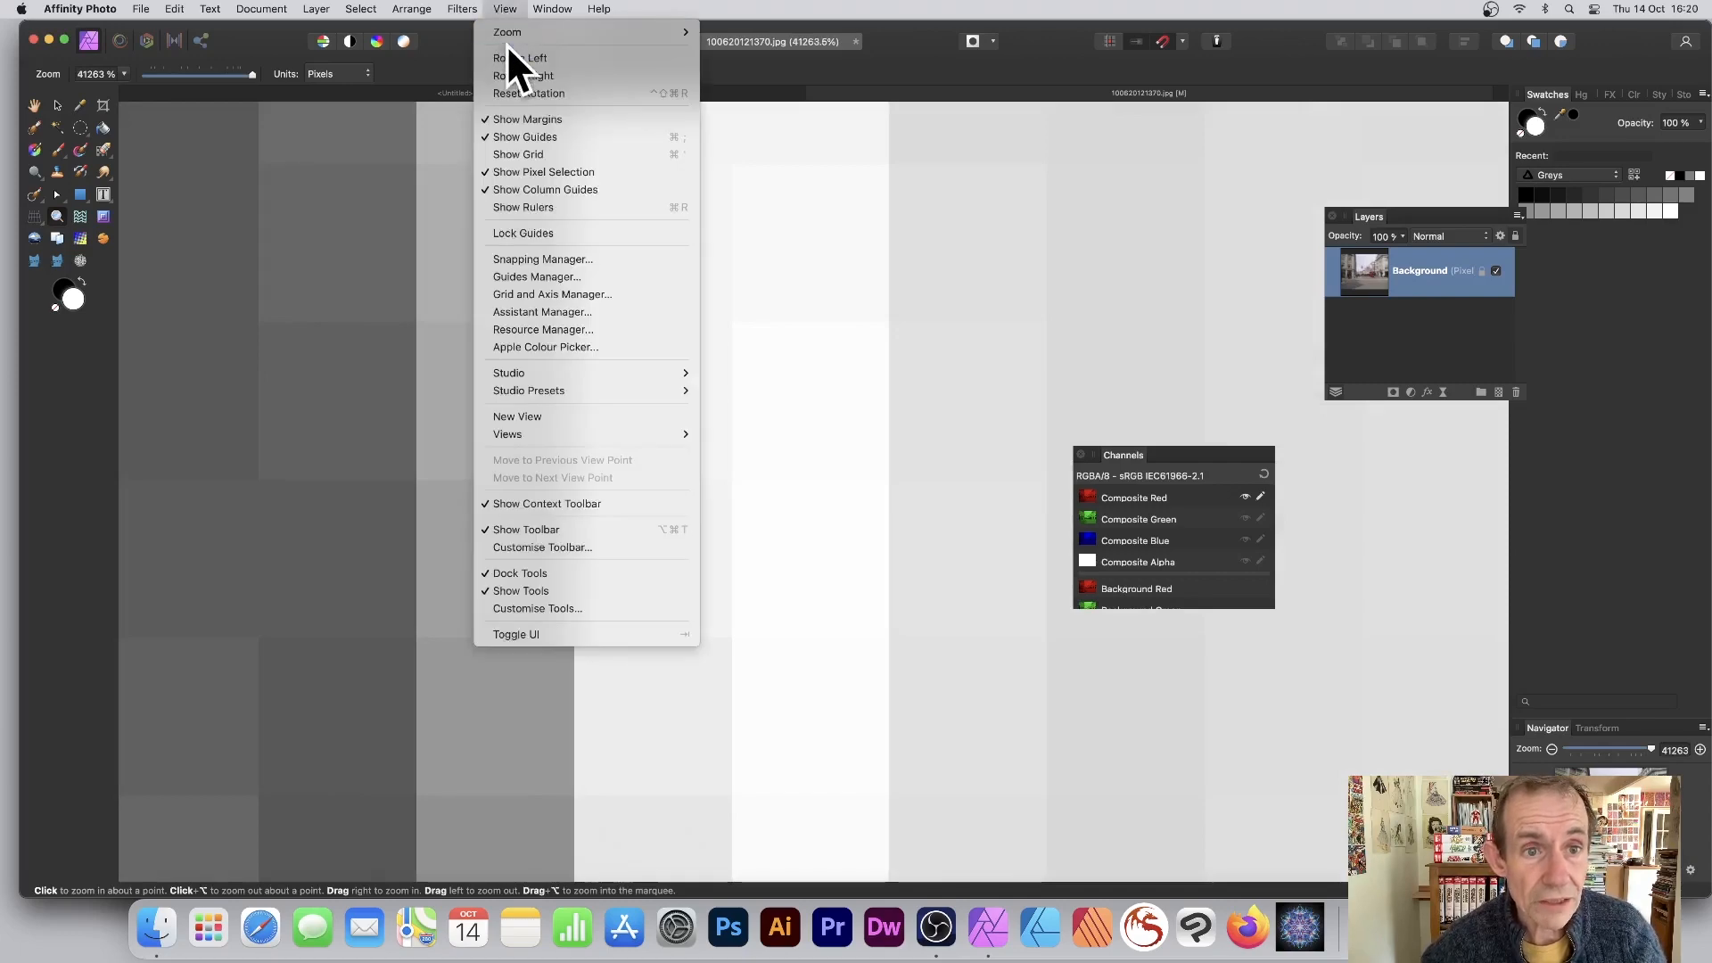
mouse_move(522, 35)
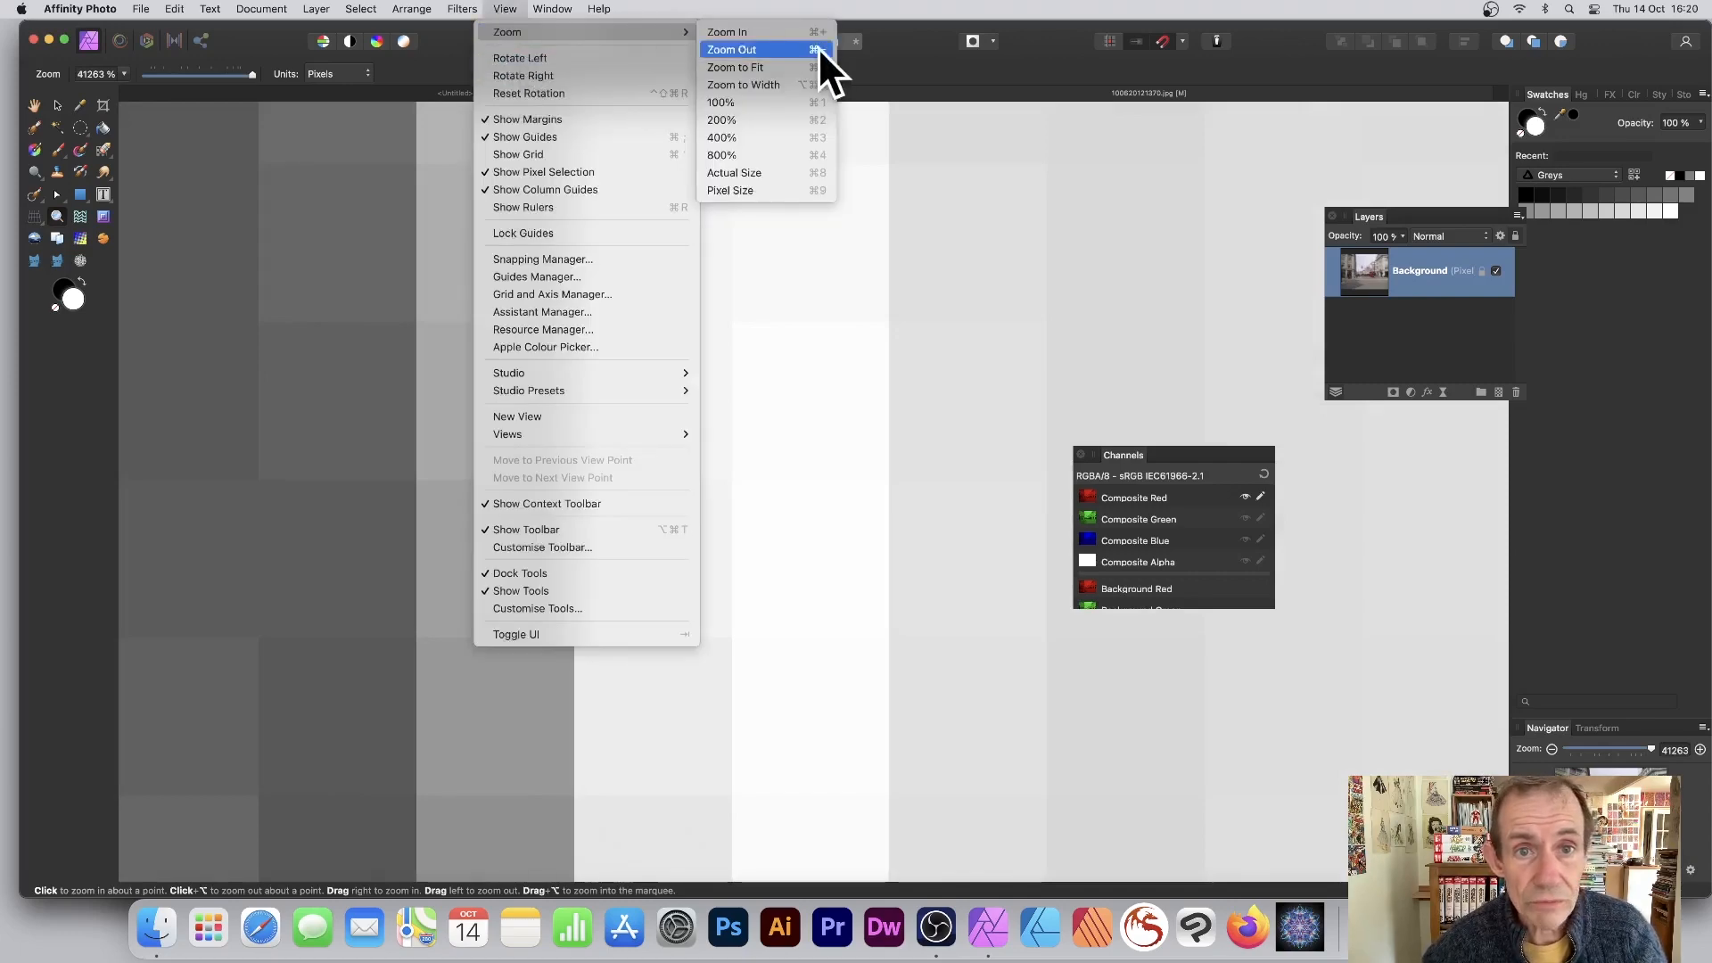
click(757, 67)
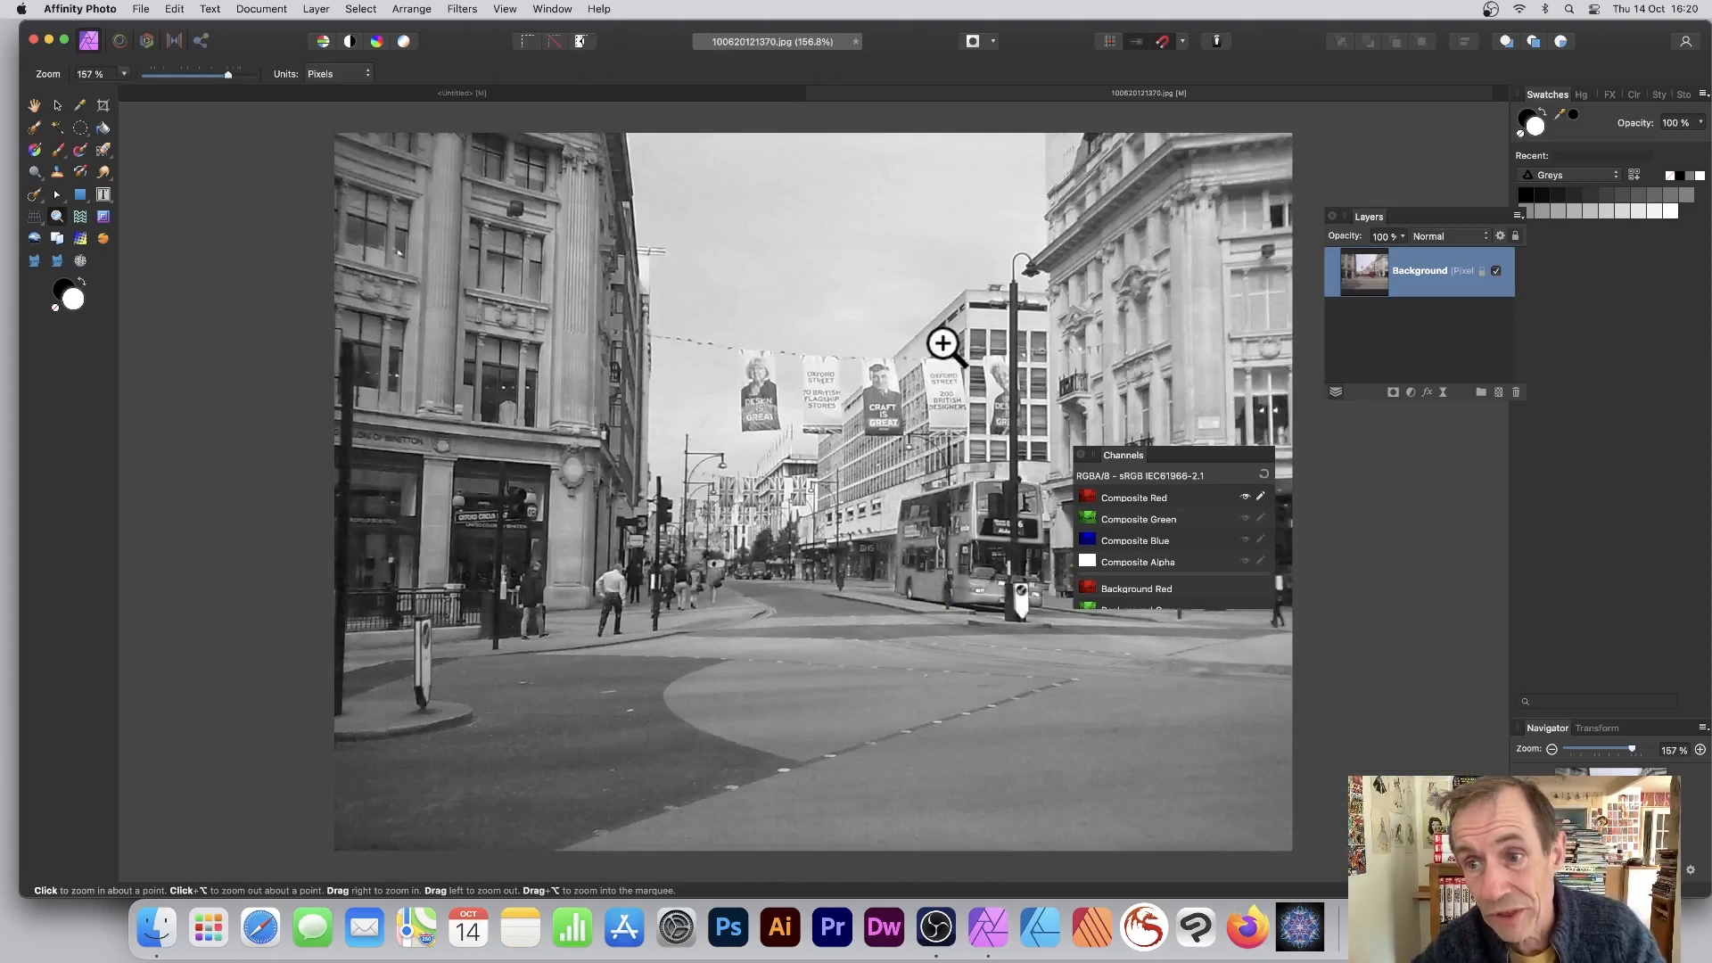
Step: Display the Composite Green channel on its own, followed by the Composite Blue channel, to compare their greyscale images
scroll(943, 356, right, 1)
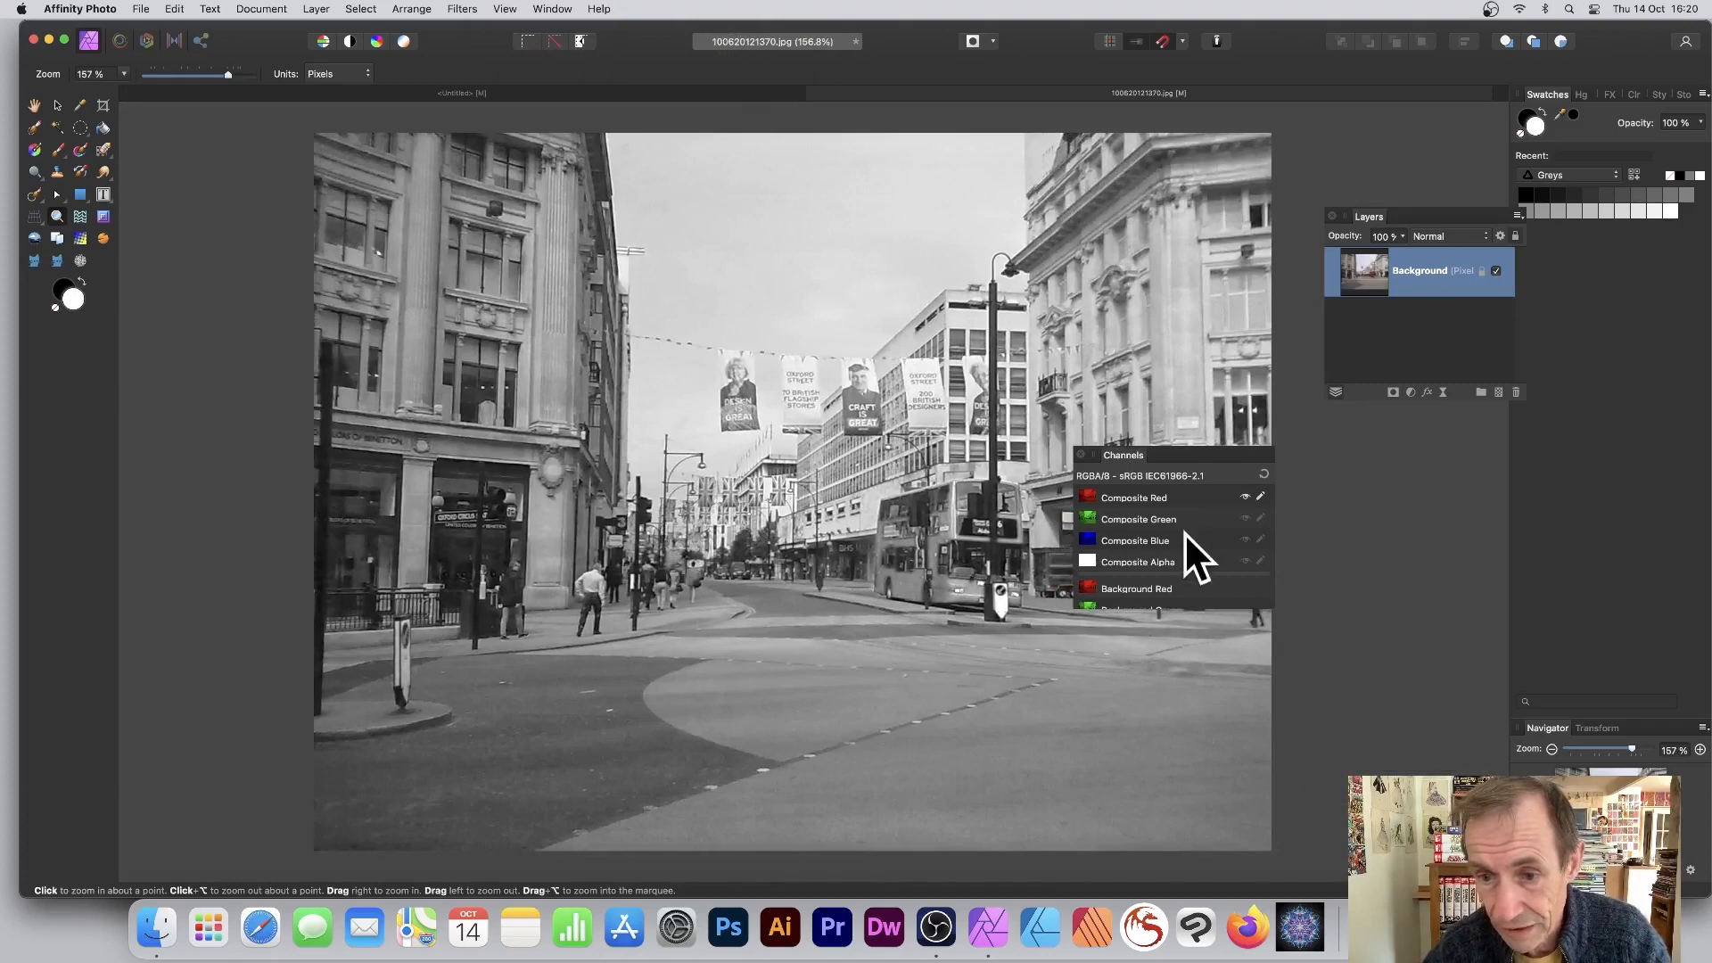
scroll(1181, 526, down, 1)
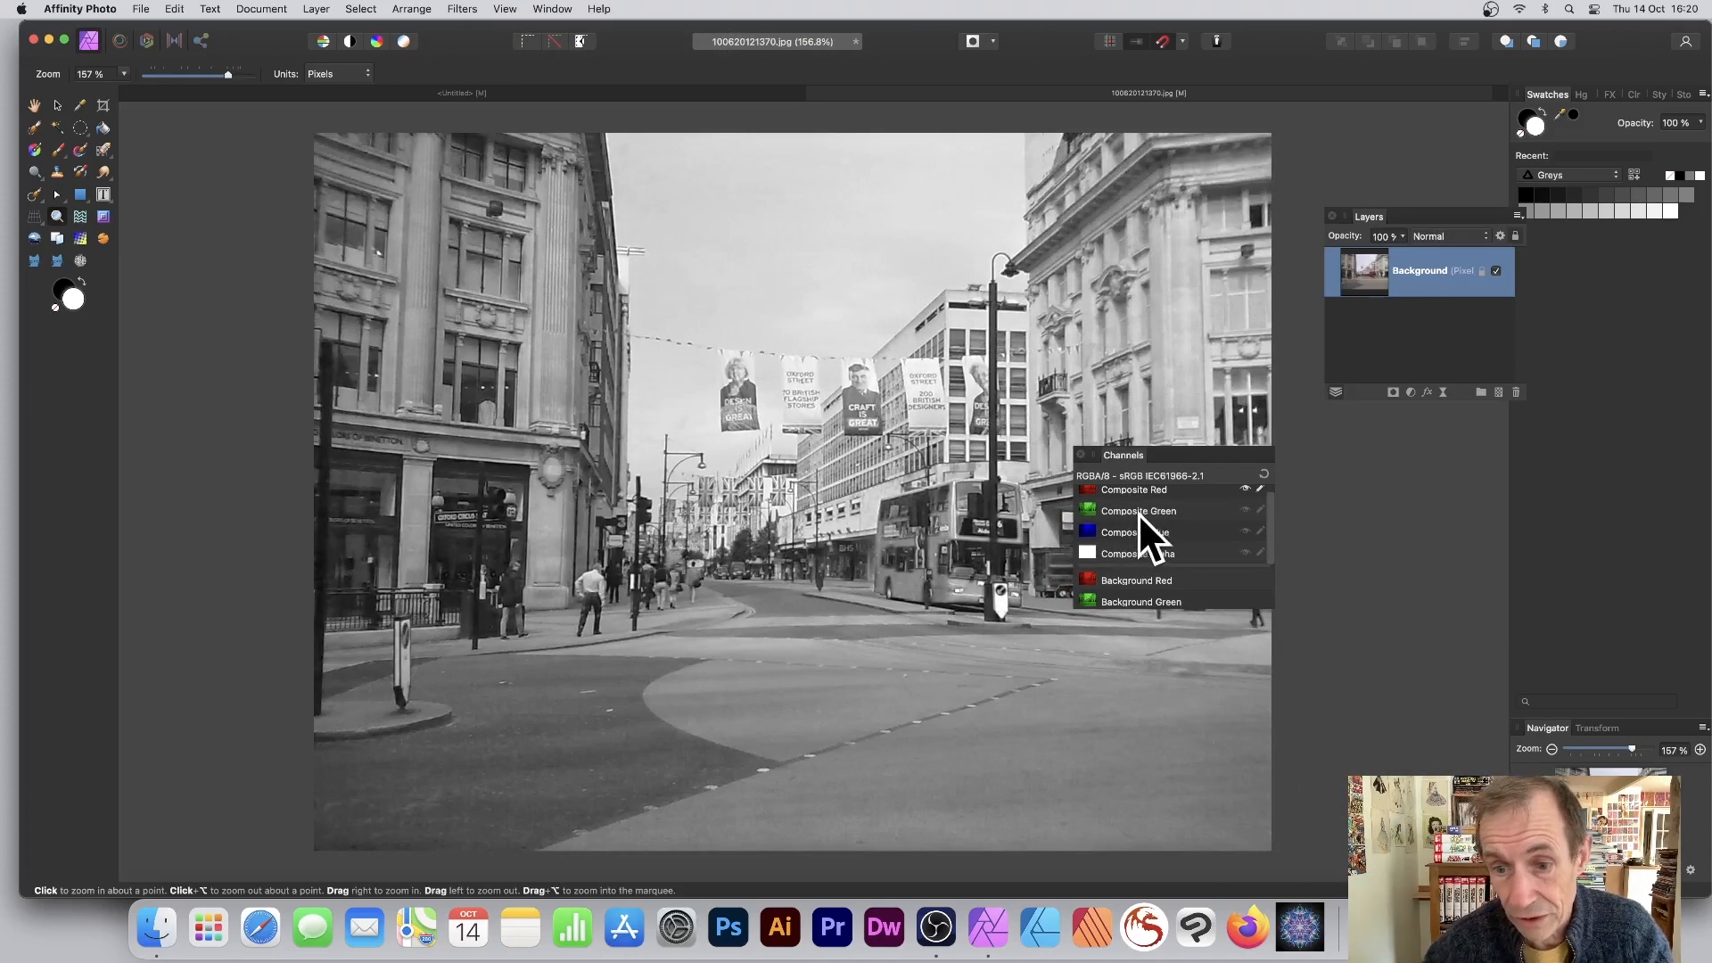
click(1170, 512)
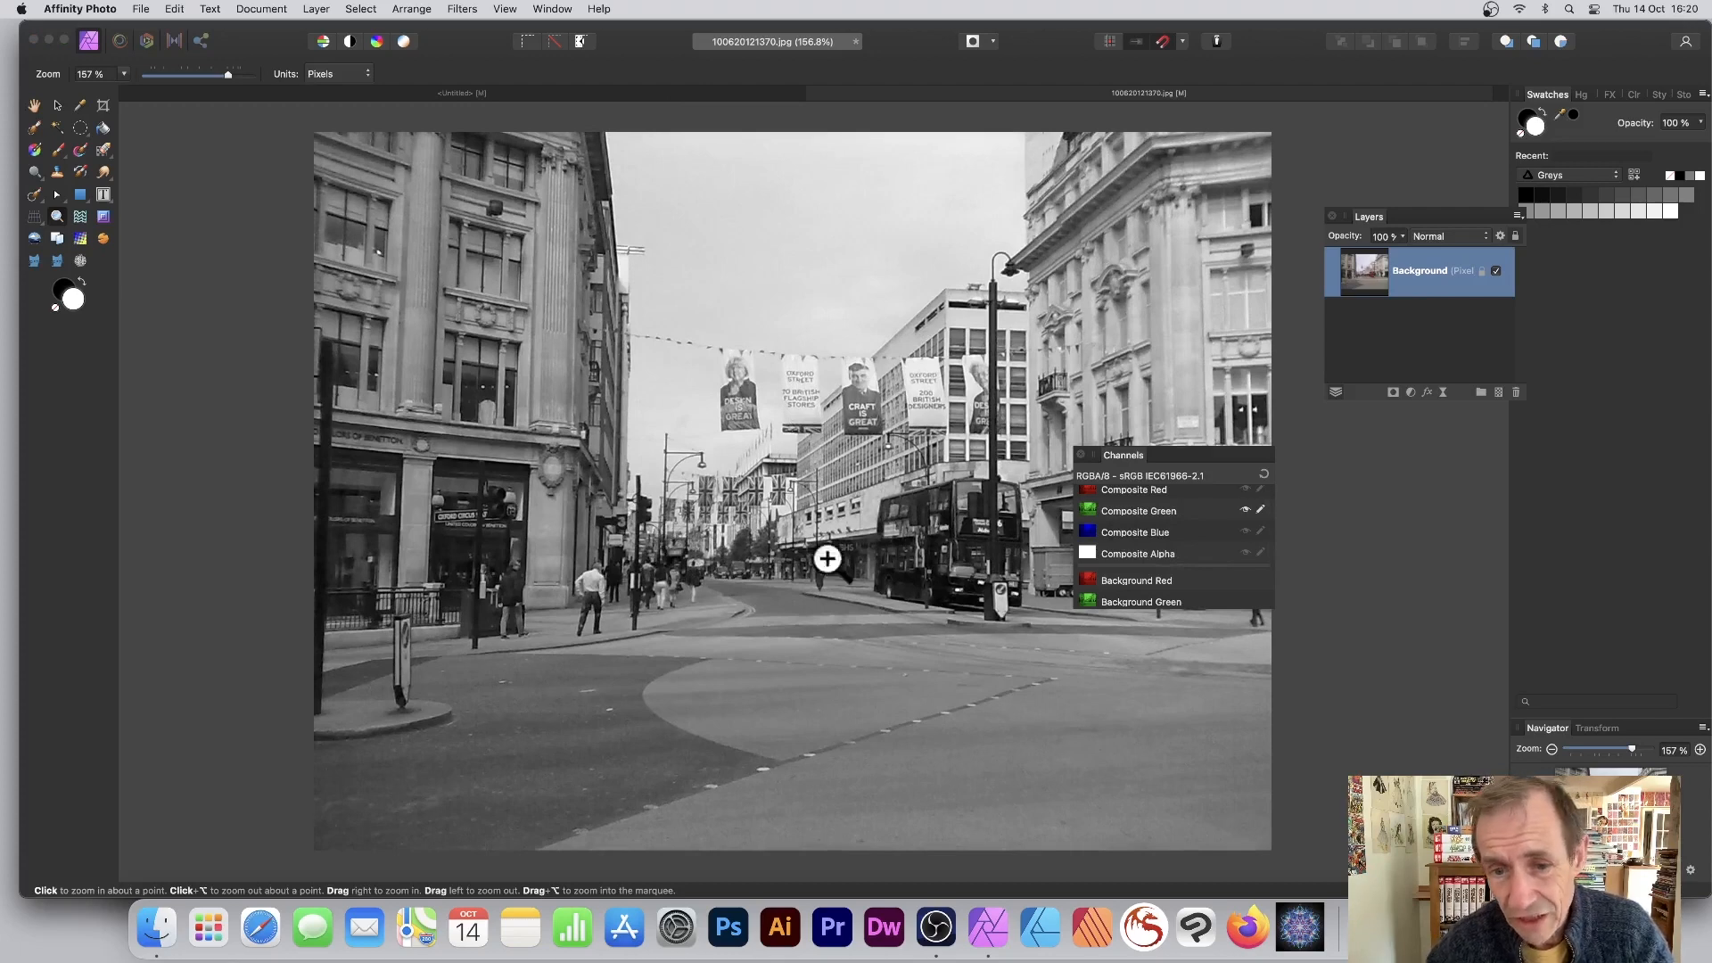
click(1144, 531)
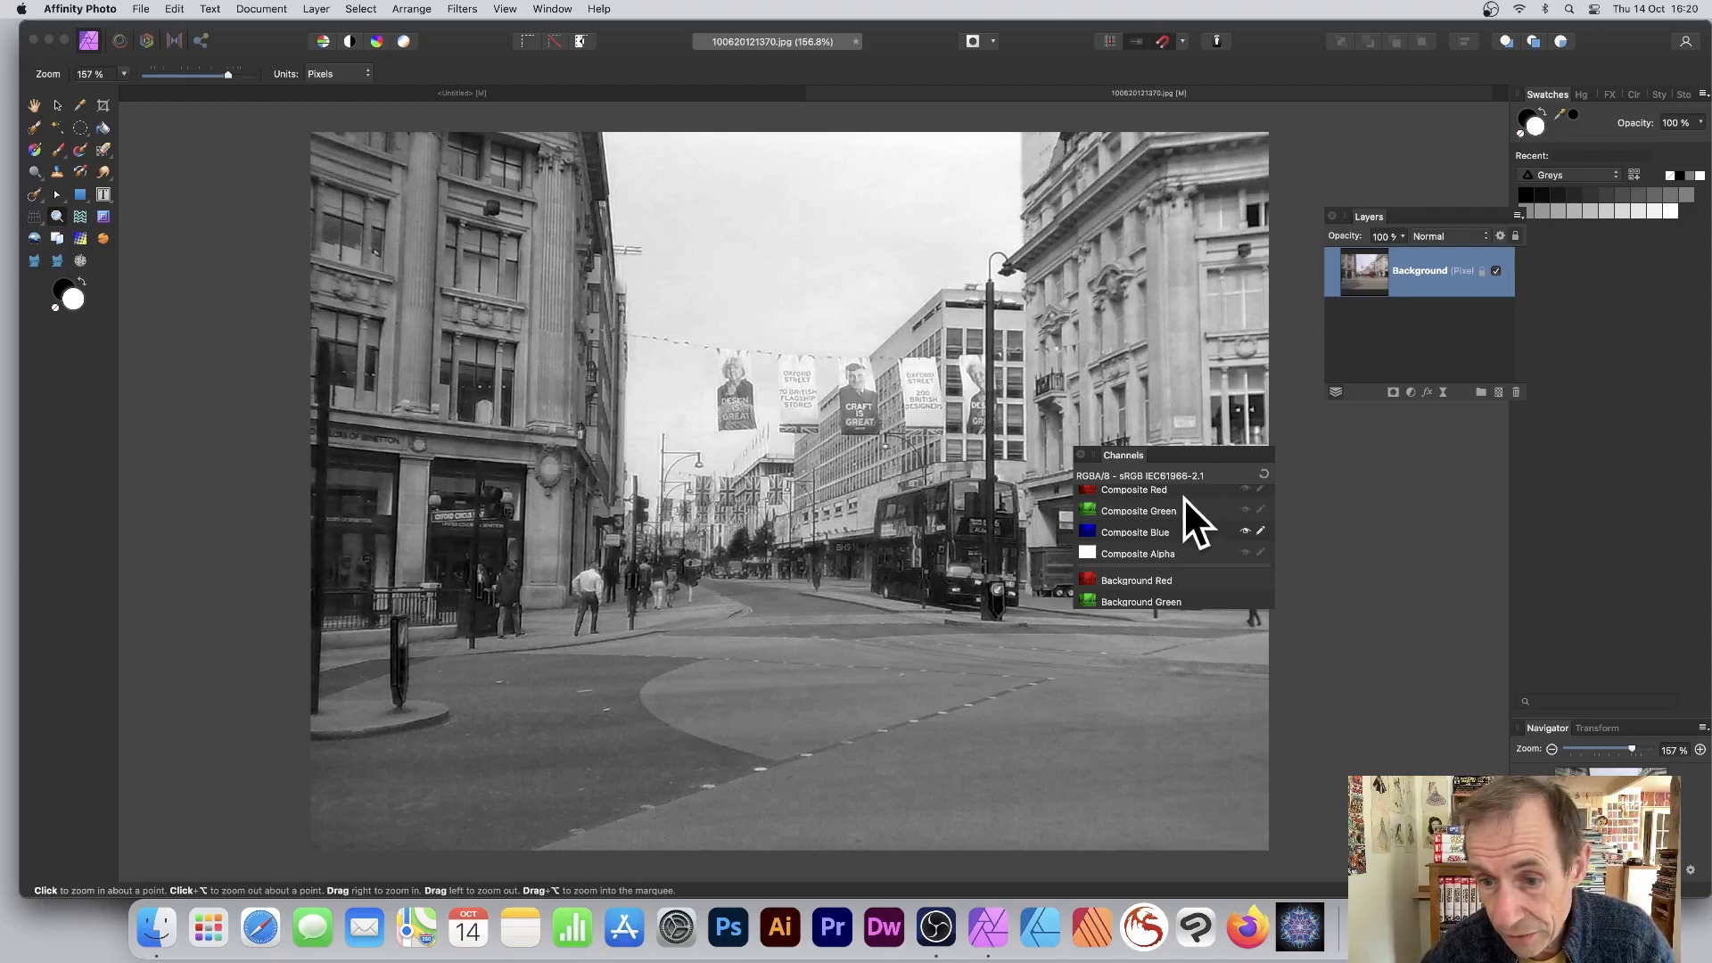
Step: Isolate the photo's Composite Green channel and apply a strong Gaussian Blur to it
scroll(1182, 500, up, 1)
click(1148, 499)
click(1153, 524)
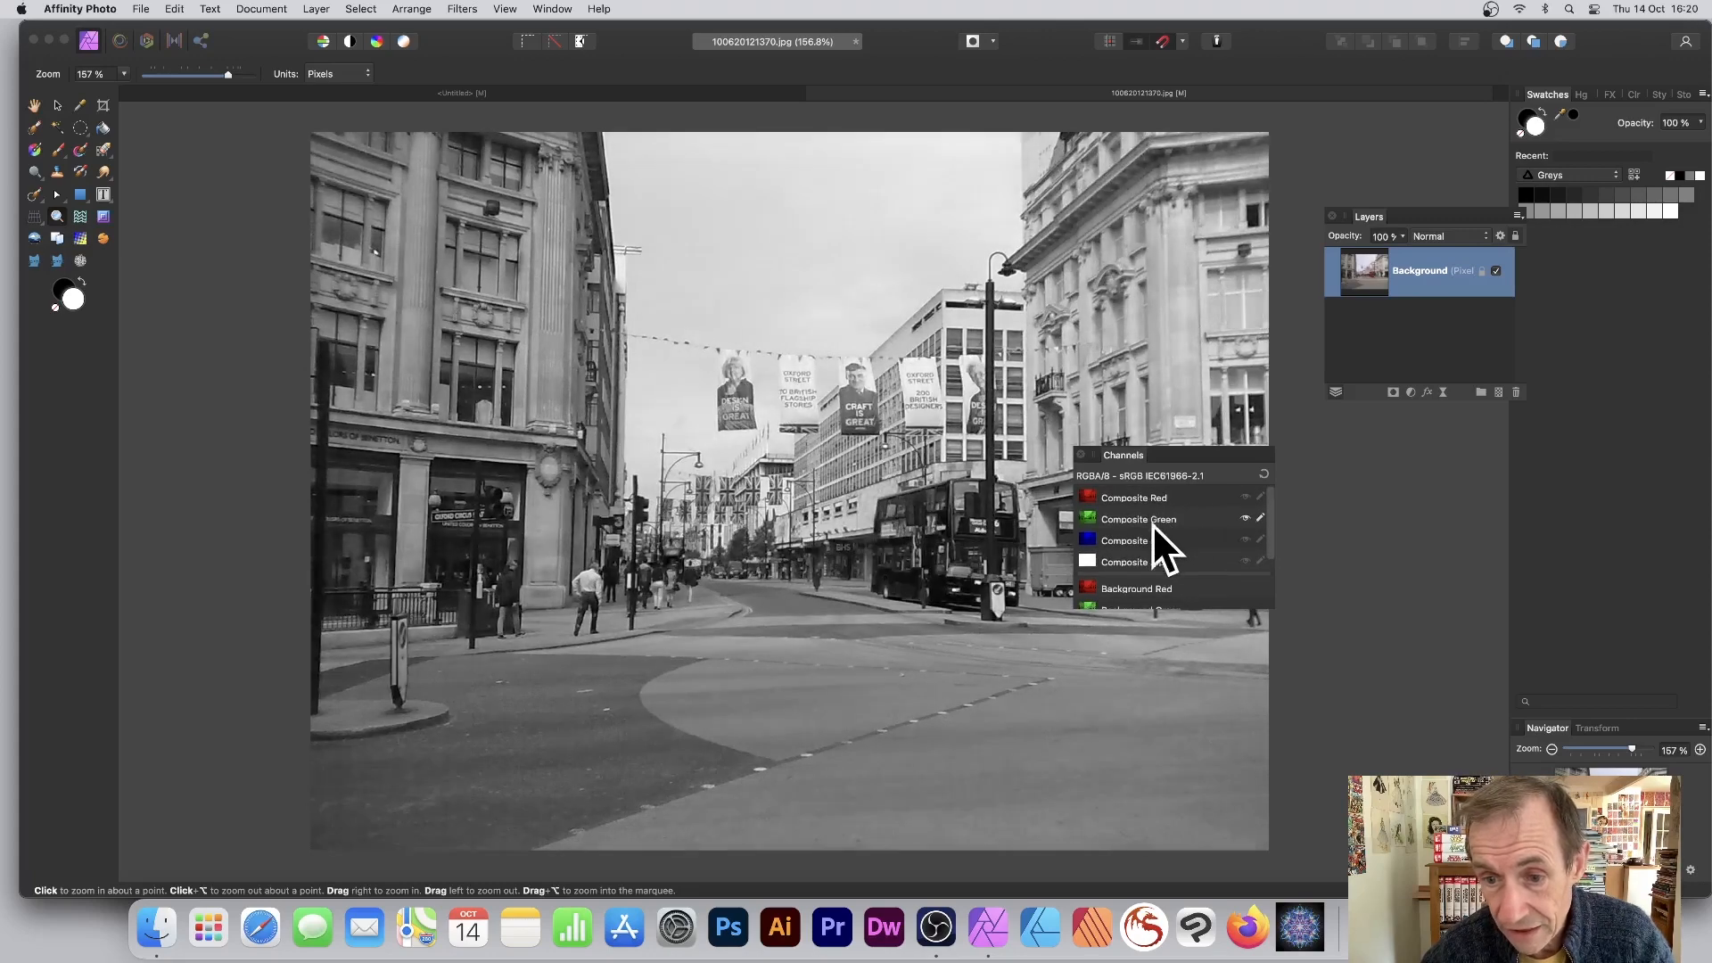
click(1155, 542)
click(1158, 518)
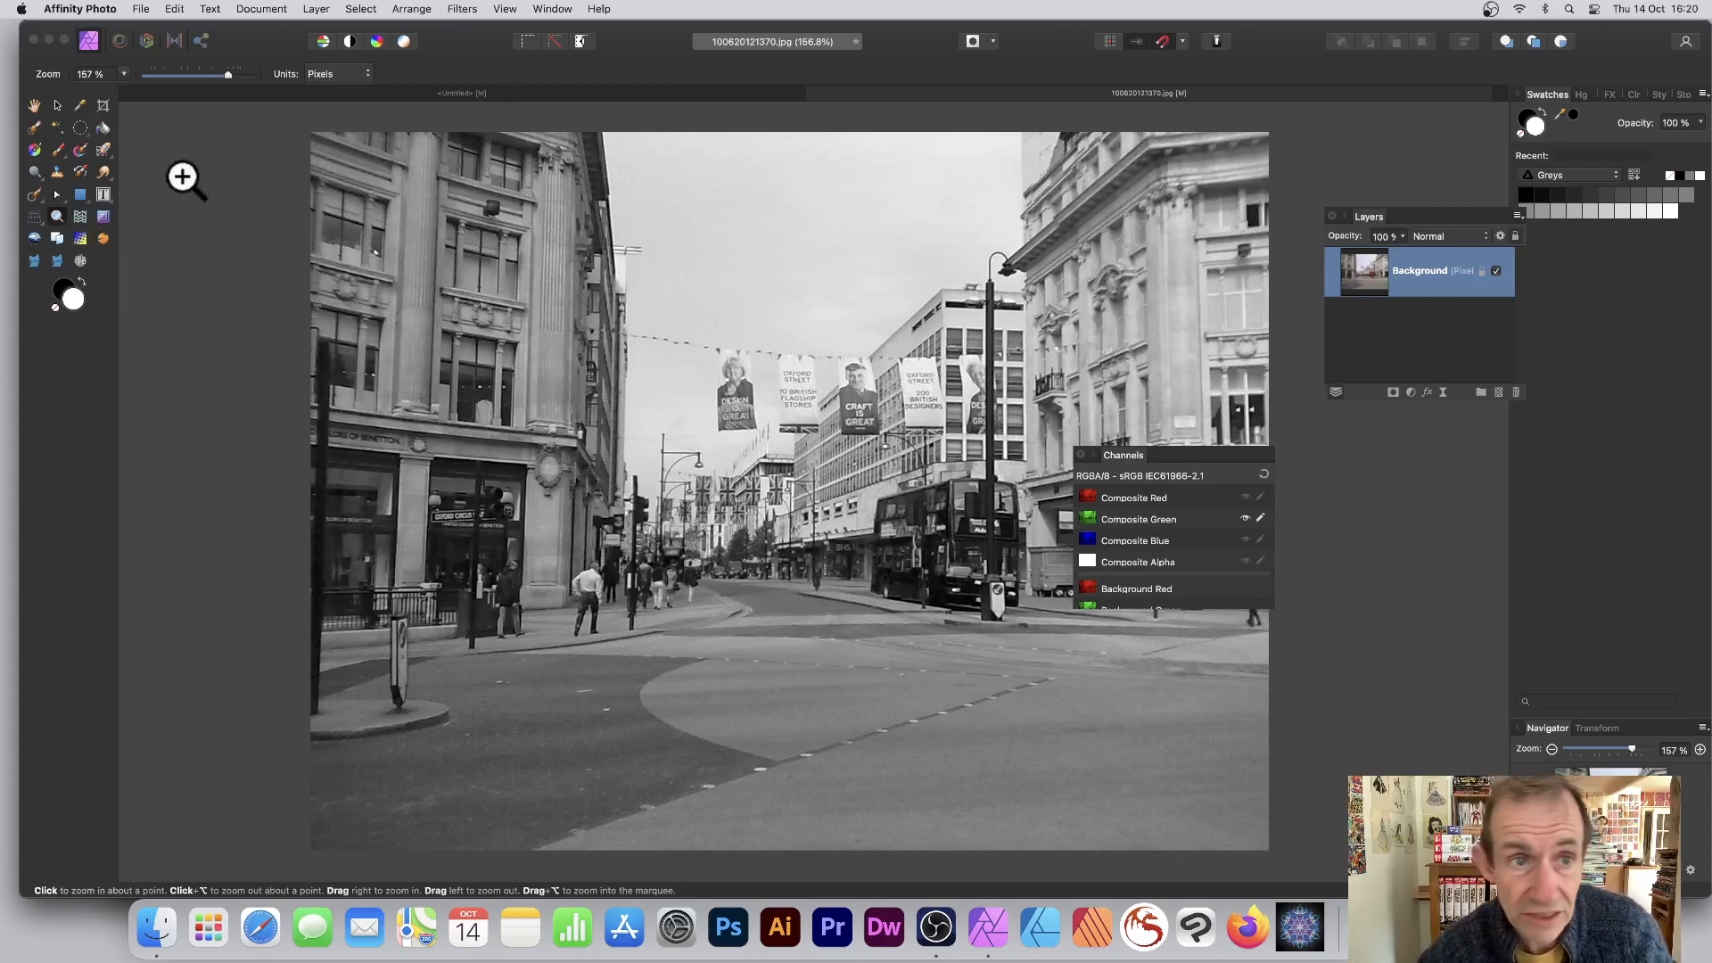
click(462, 9)
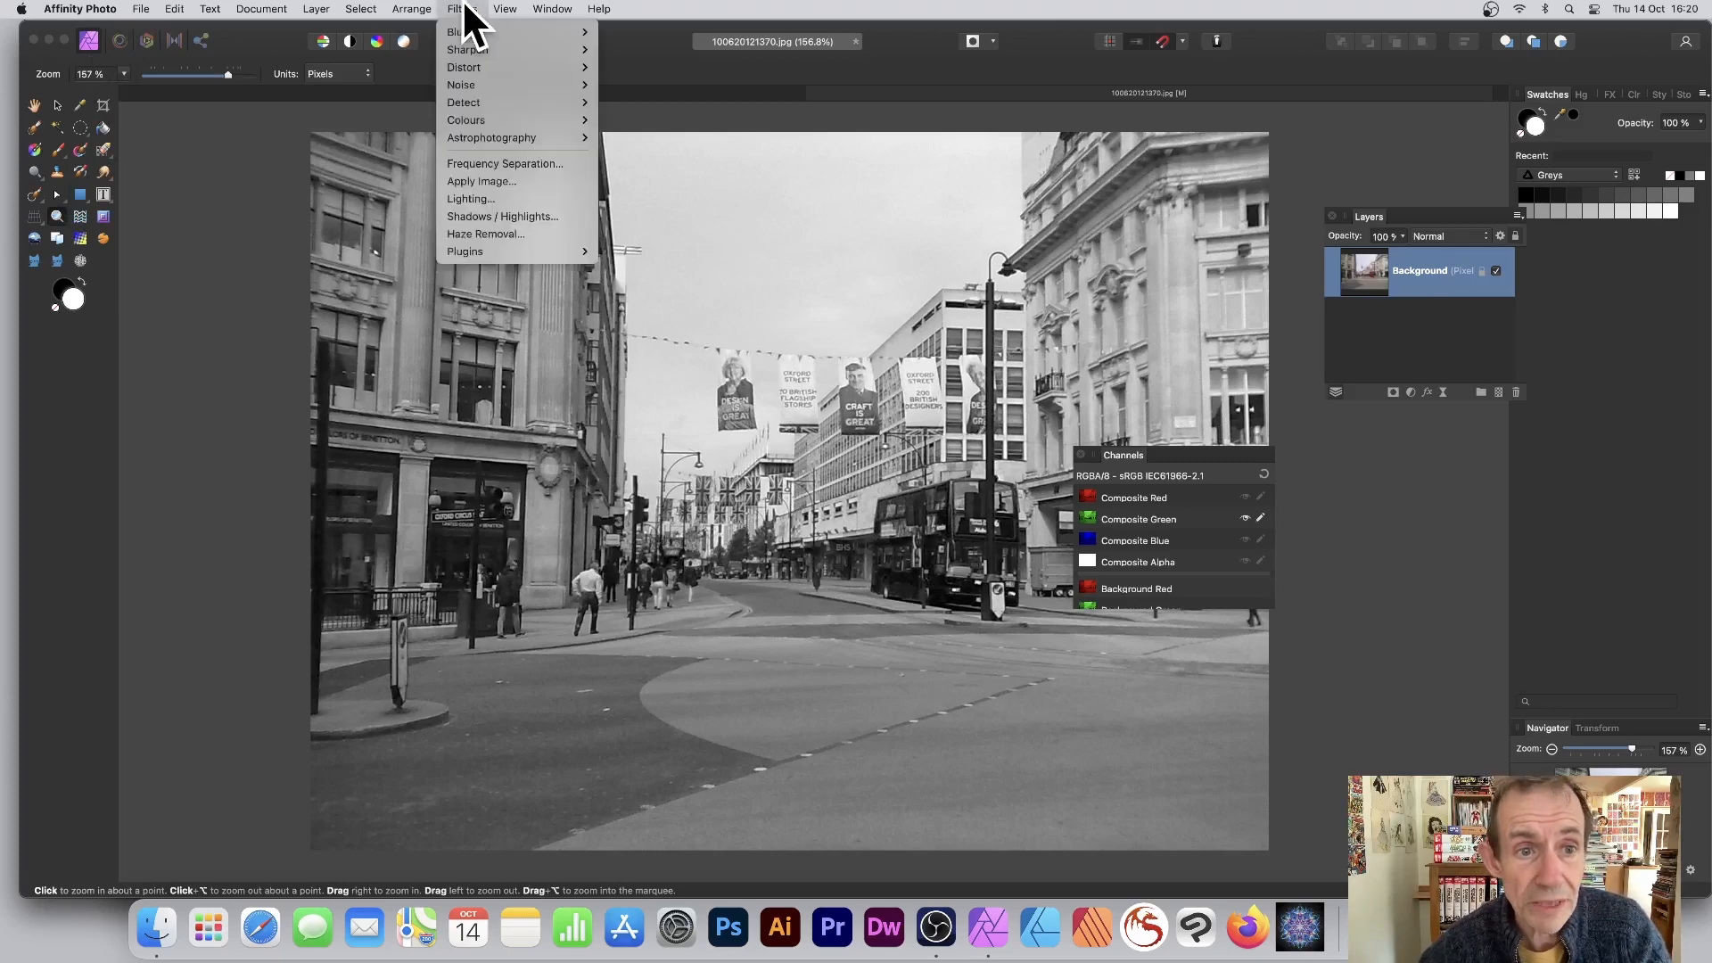
mouse_move(472, 32)
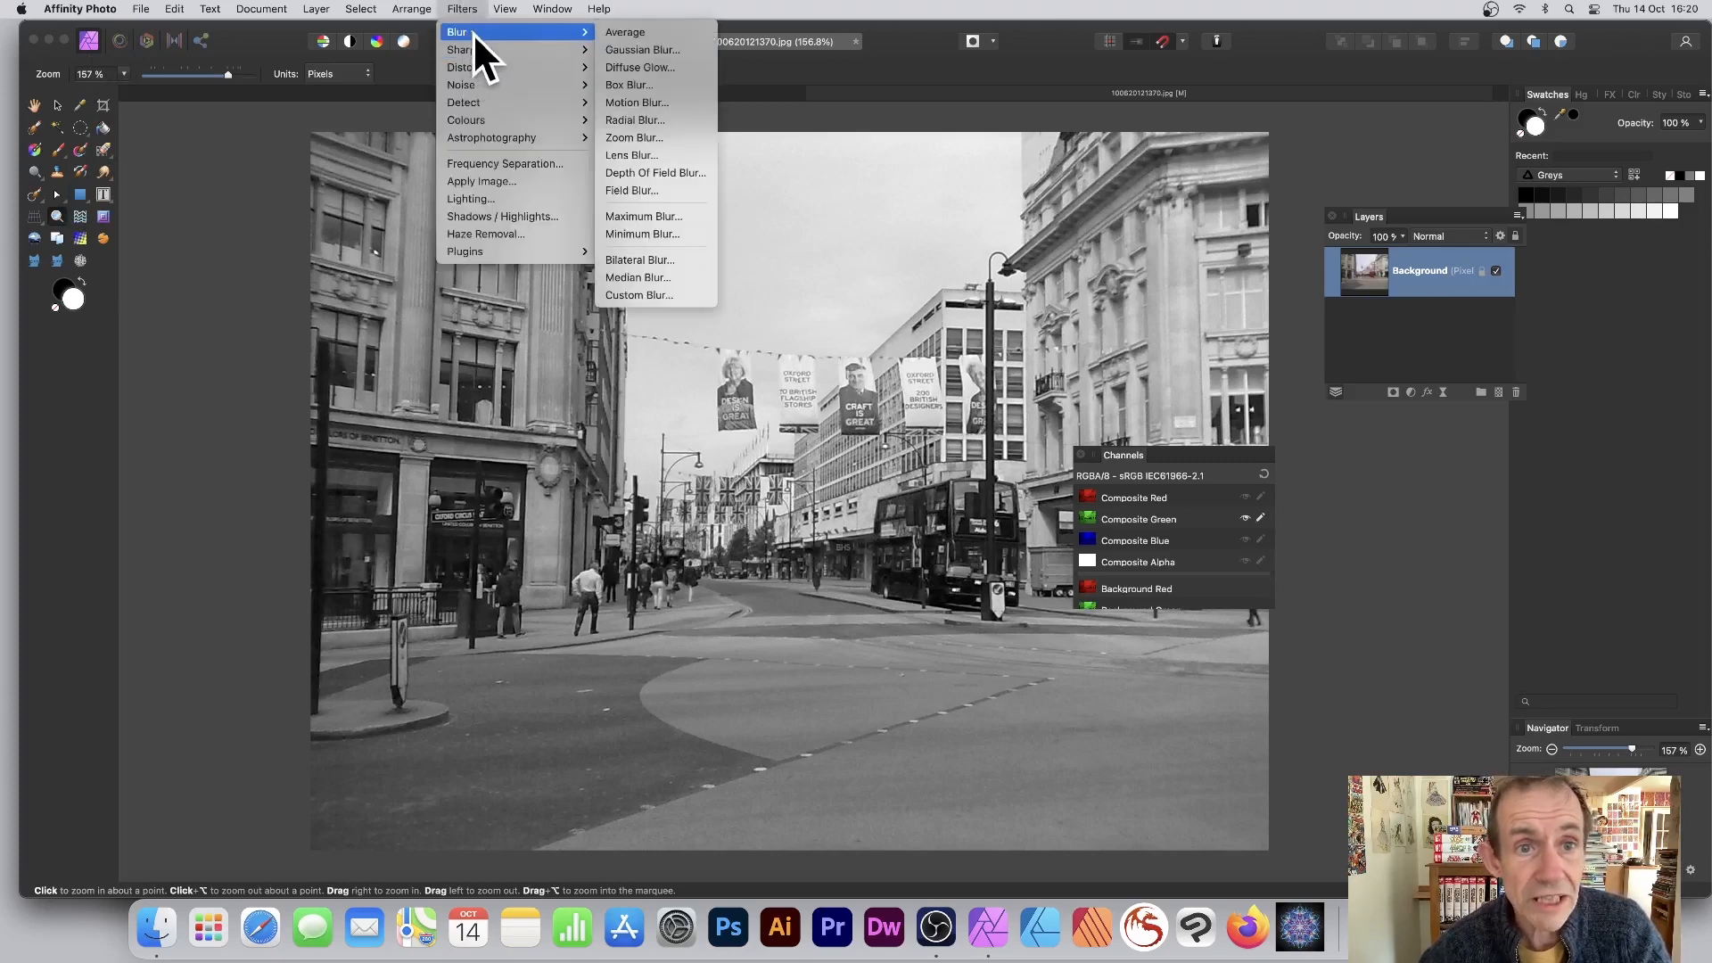
click(629, 48)
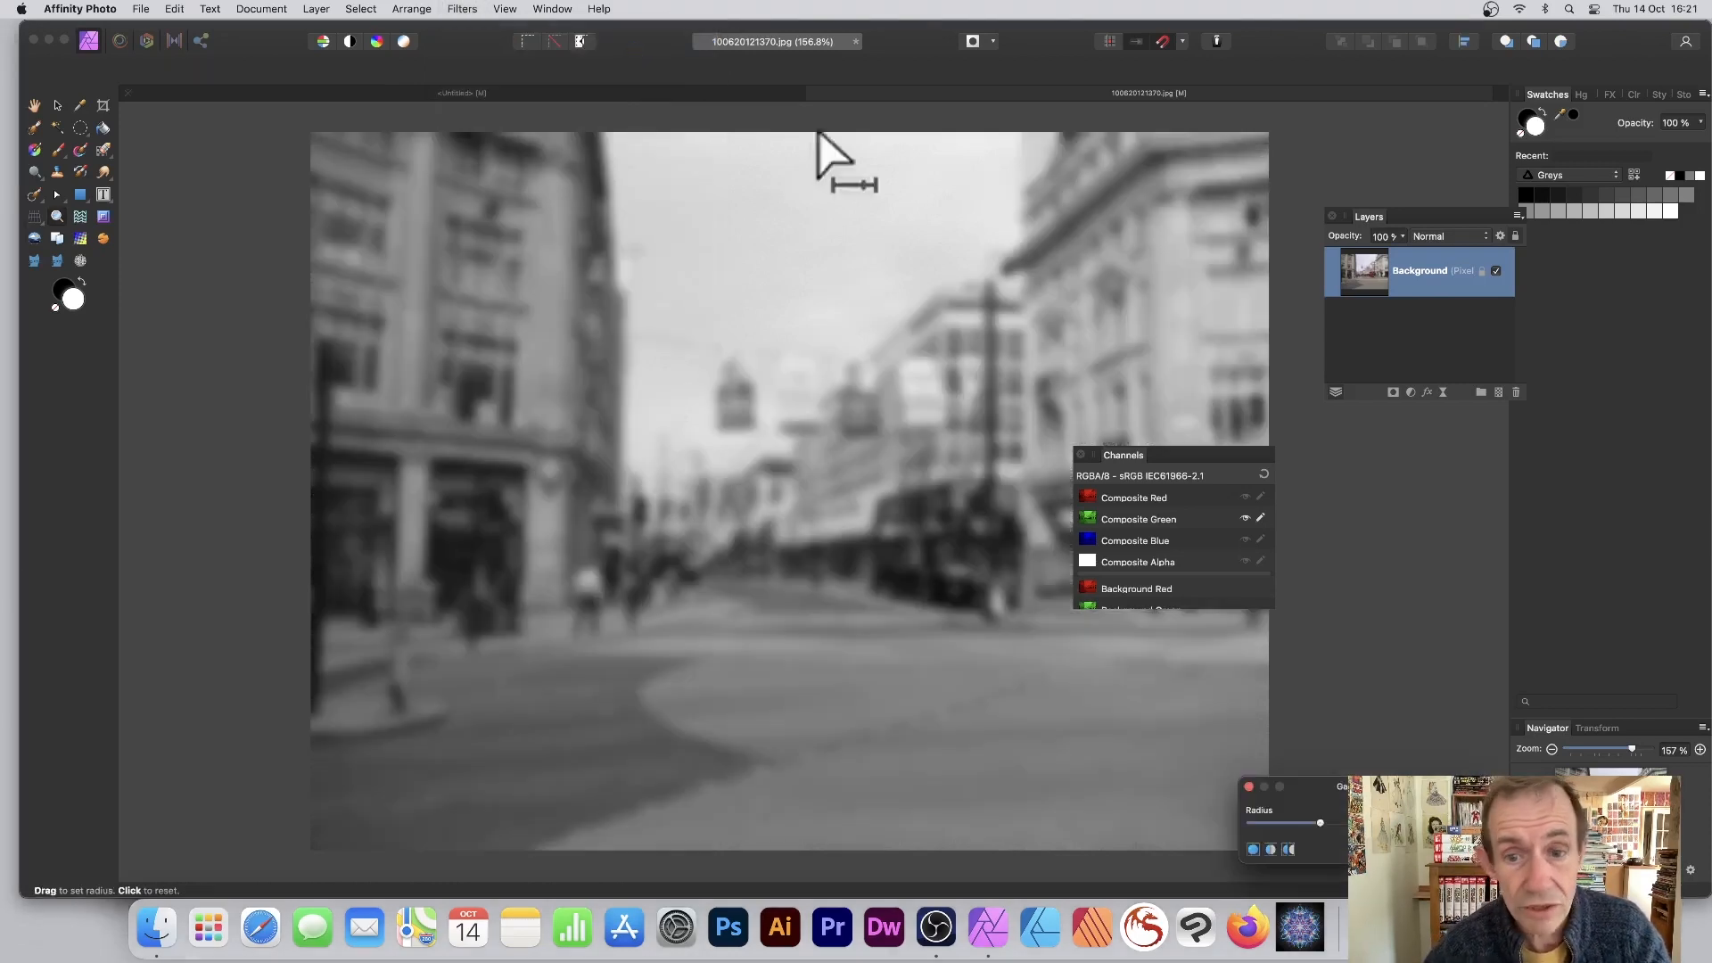
drag(1344, 820, 1382, 822)
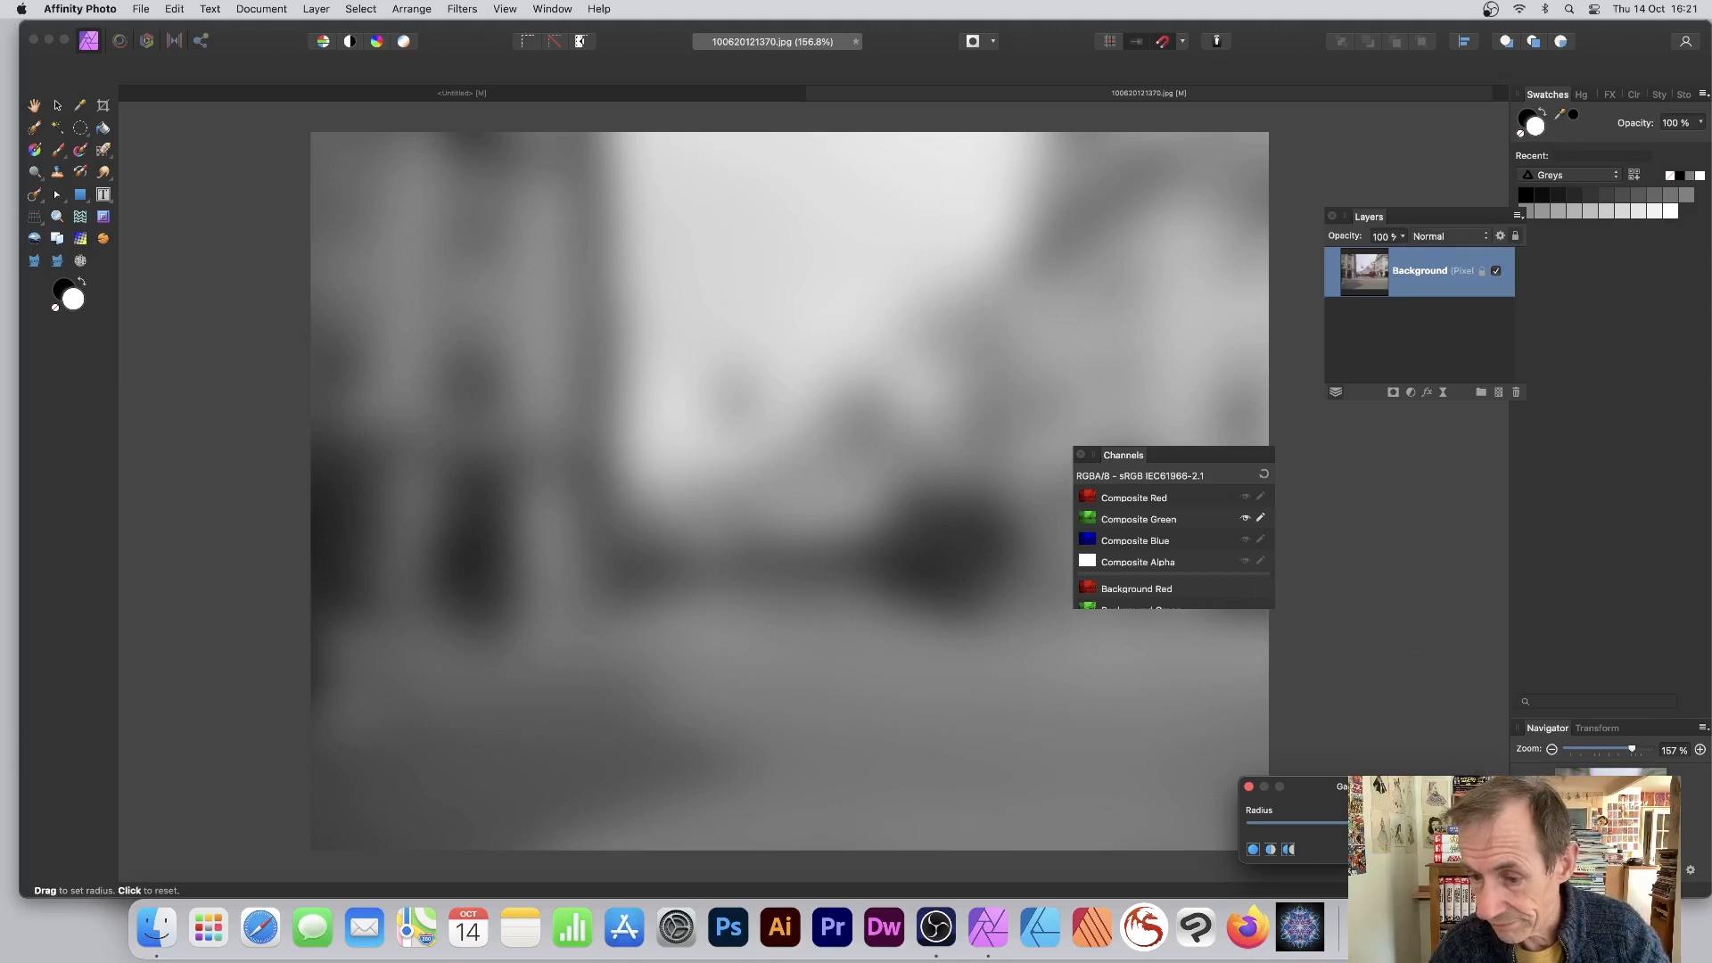
click(1470, 850)
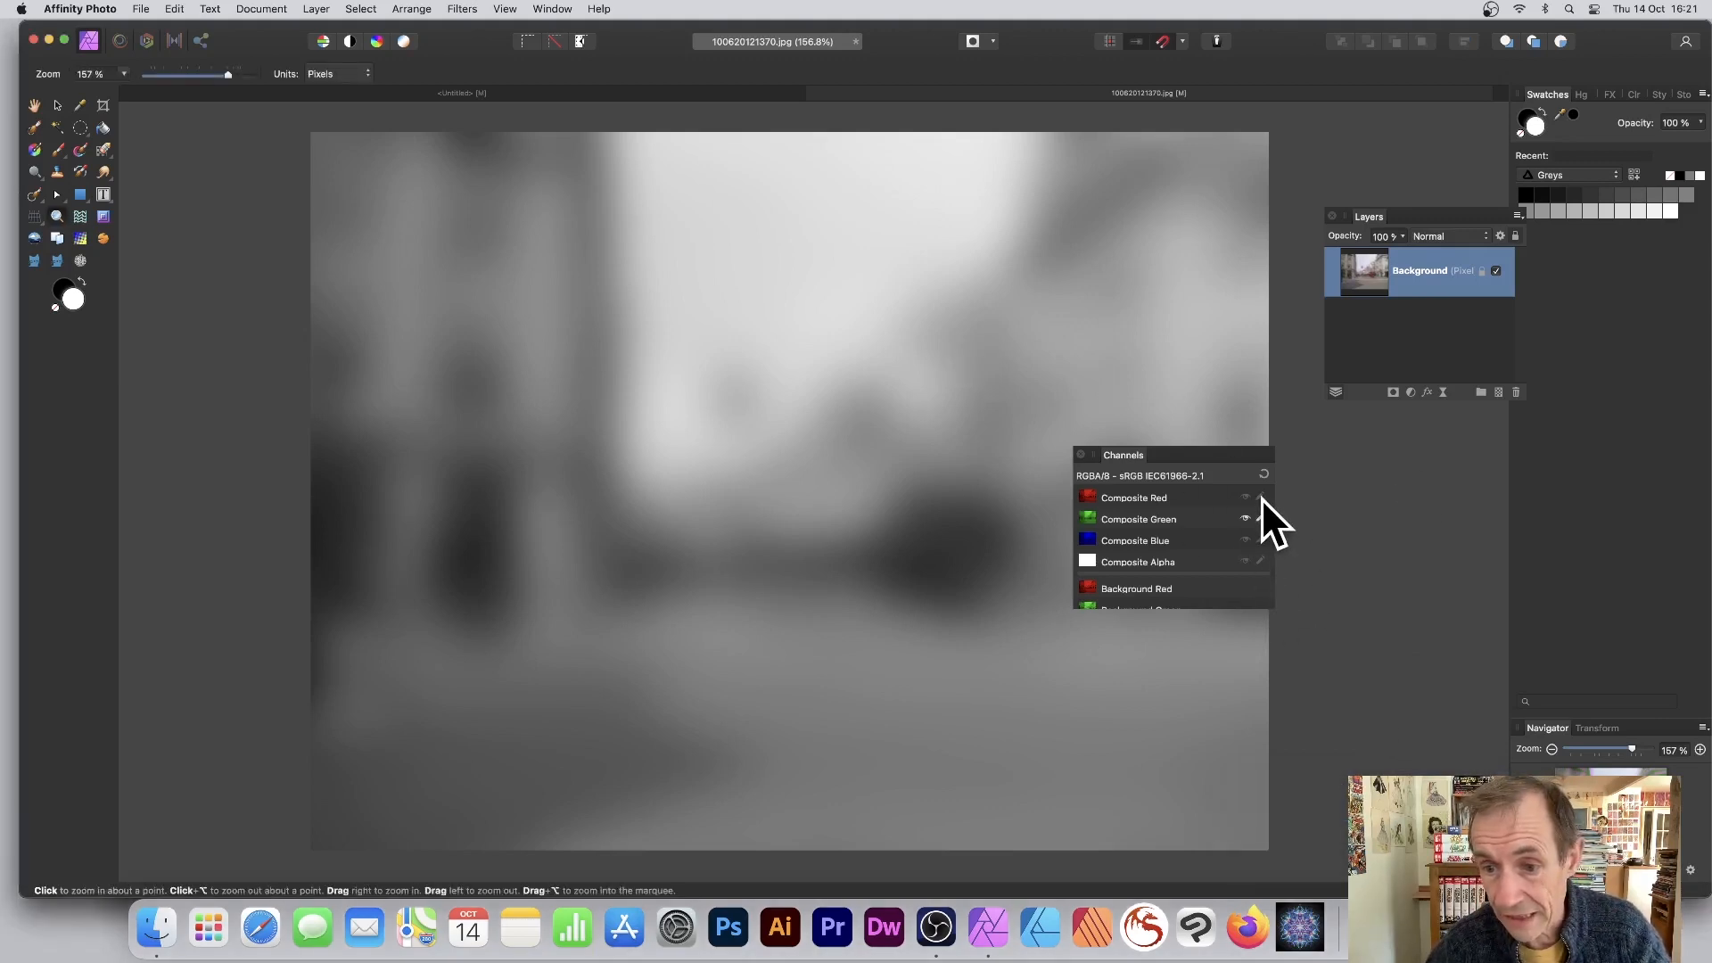
Step: Display the Composite Red and Composite Blue channels individually, and reset the channels to show the full-colour photo
click(1179, 497)
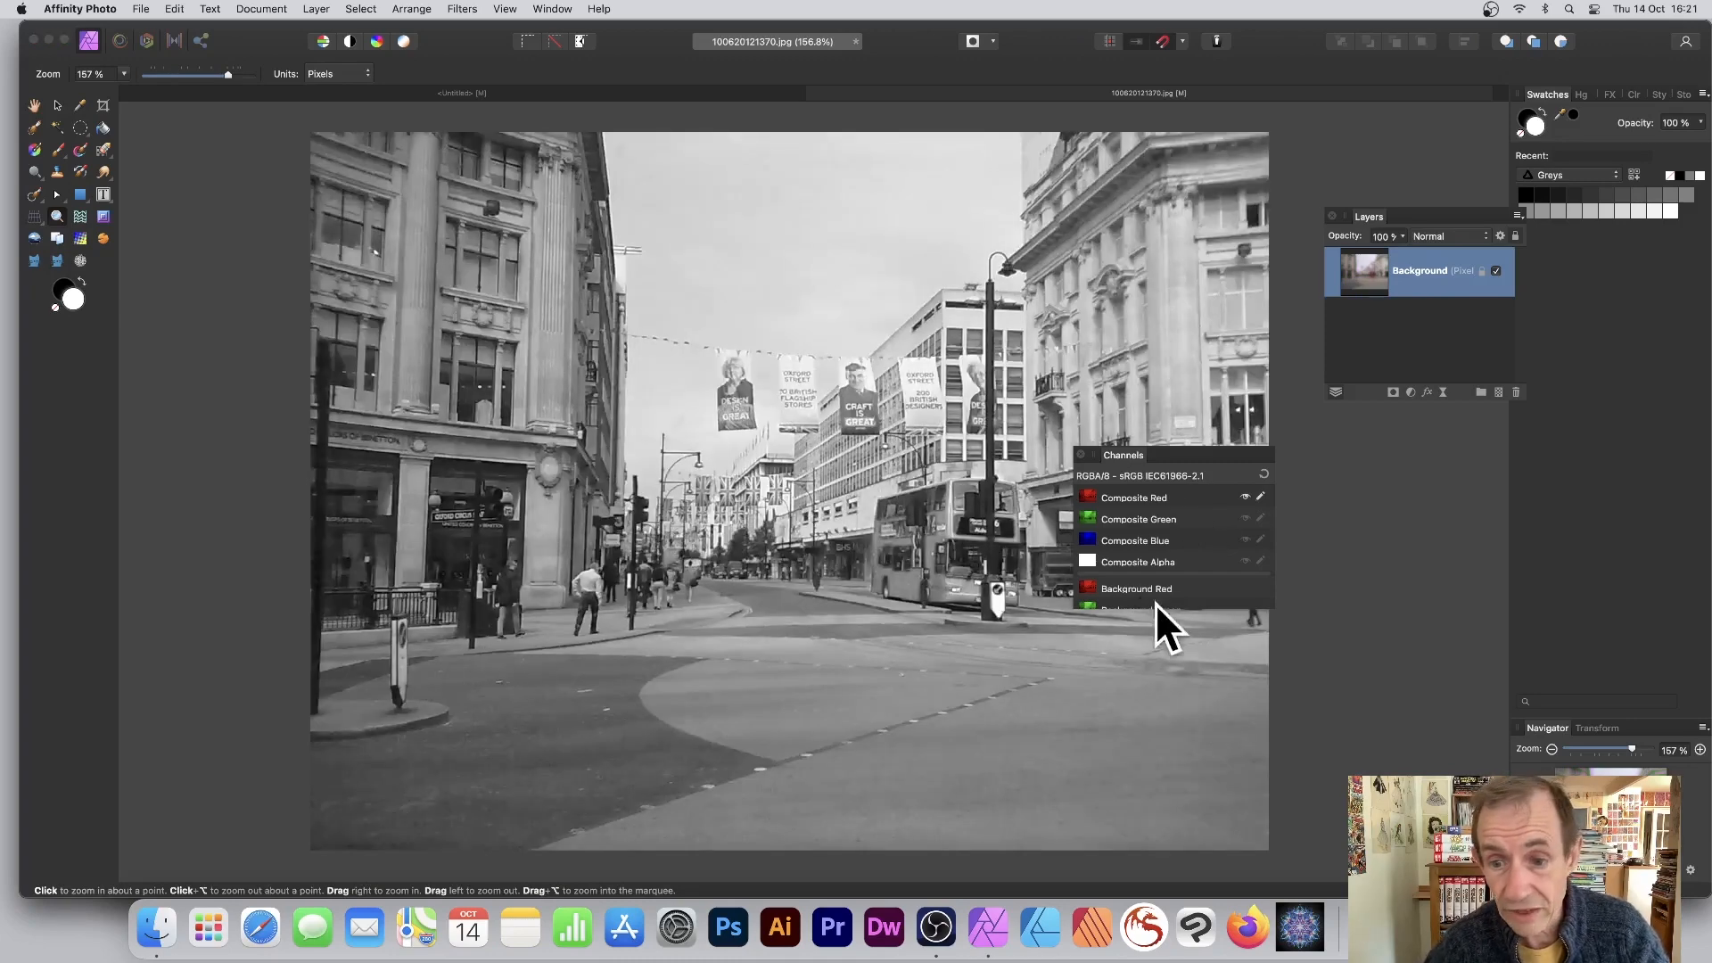
click(1151, 541)
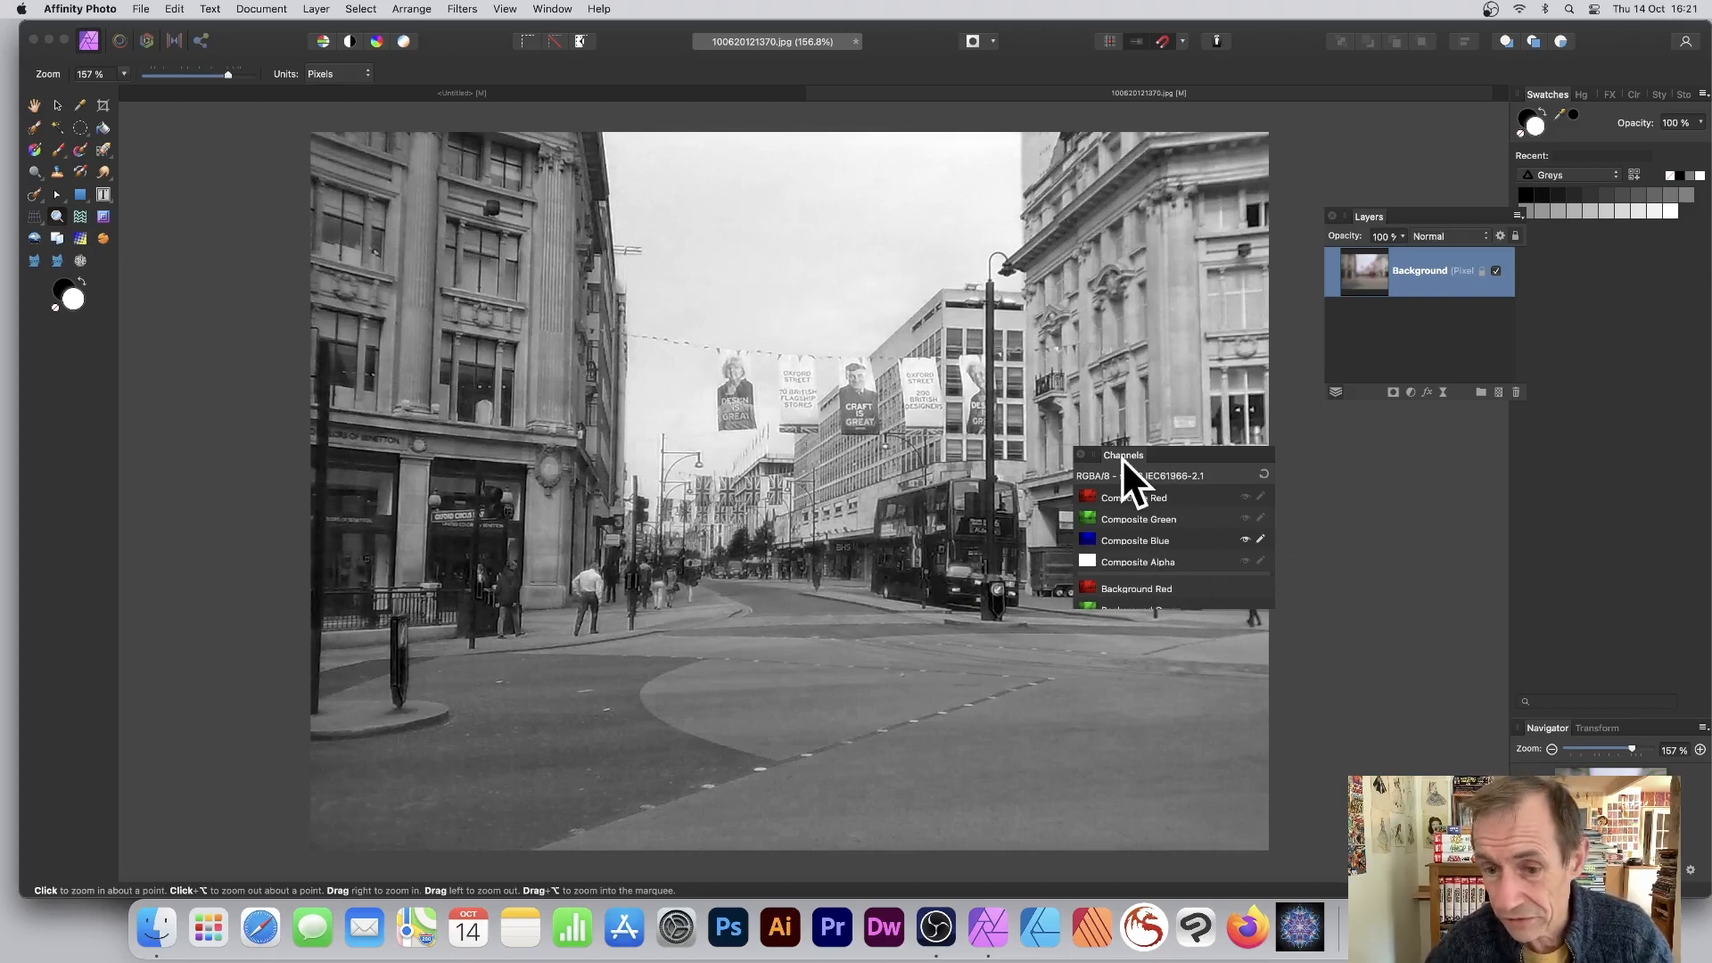
drag(1122, 457, 1023, 416)
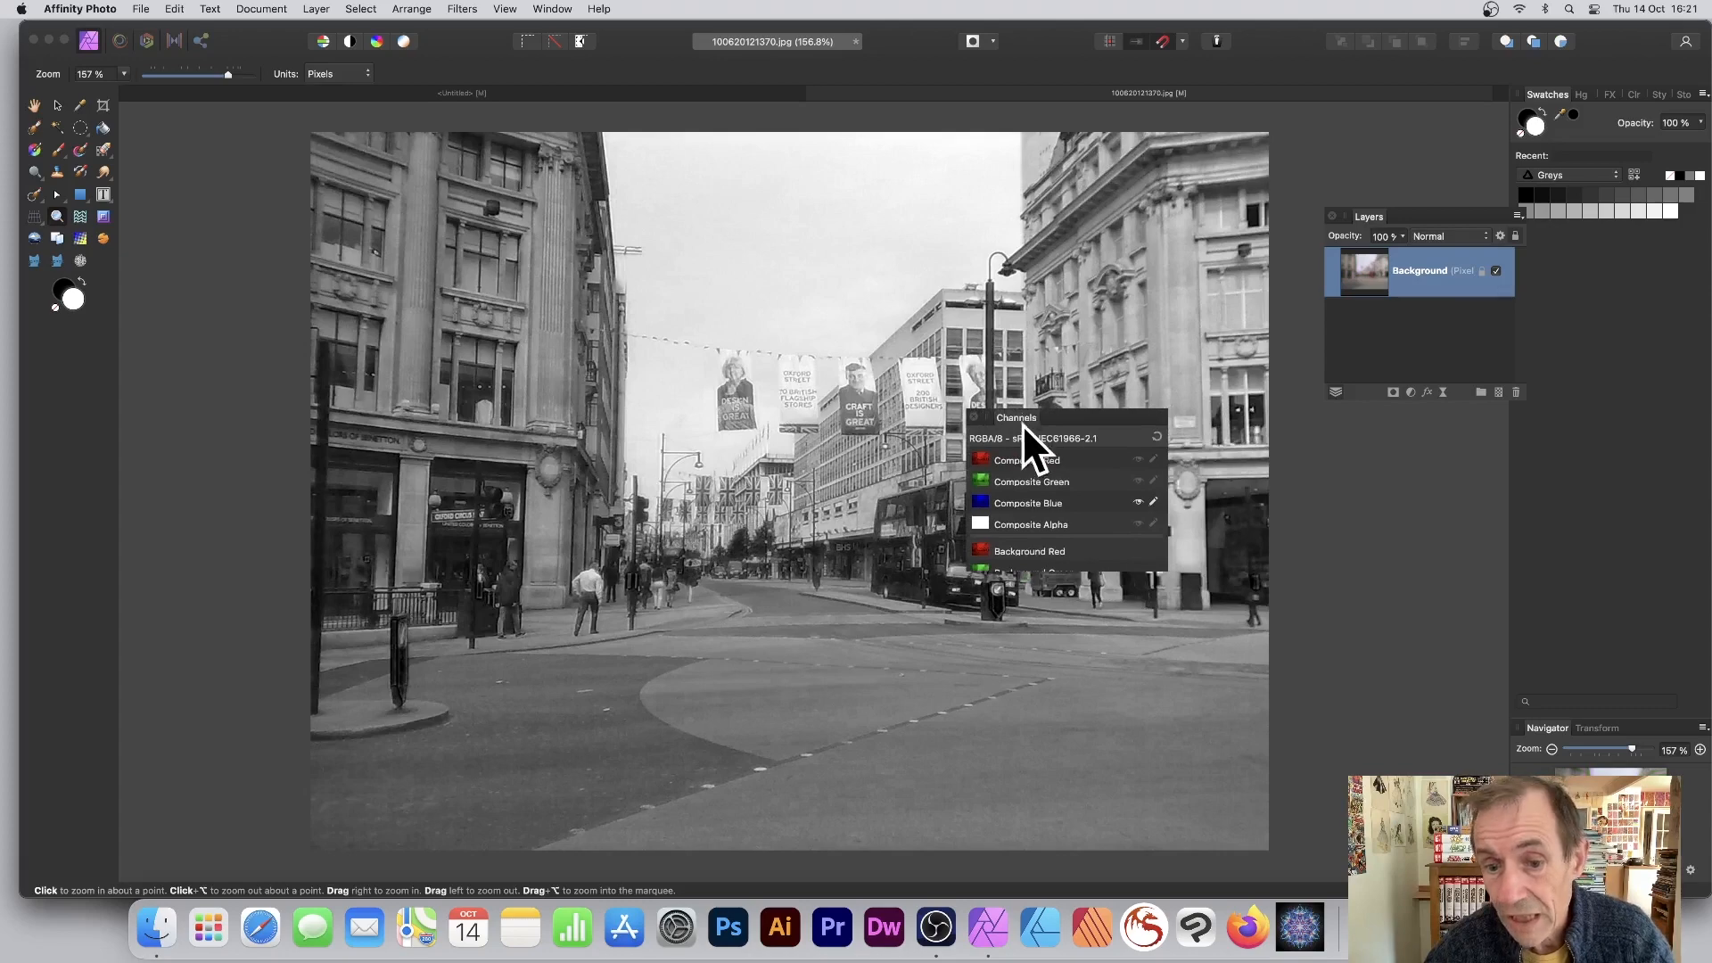
click(1157, 436)
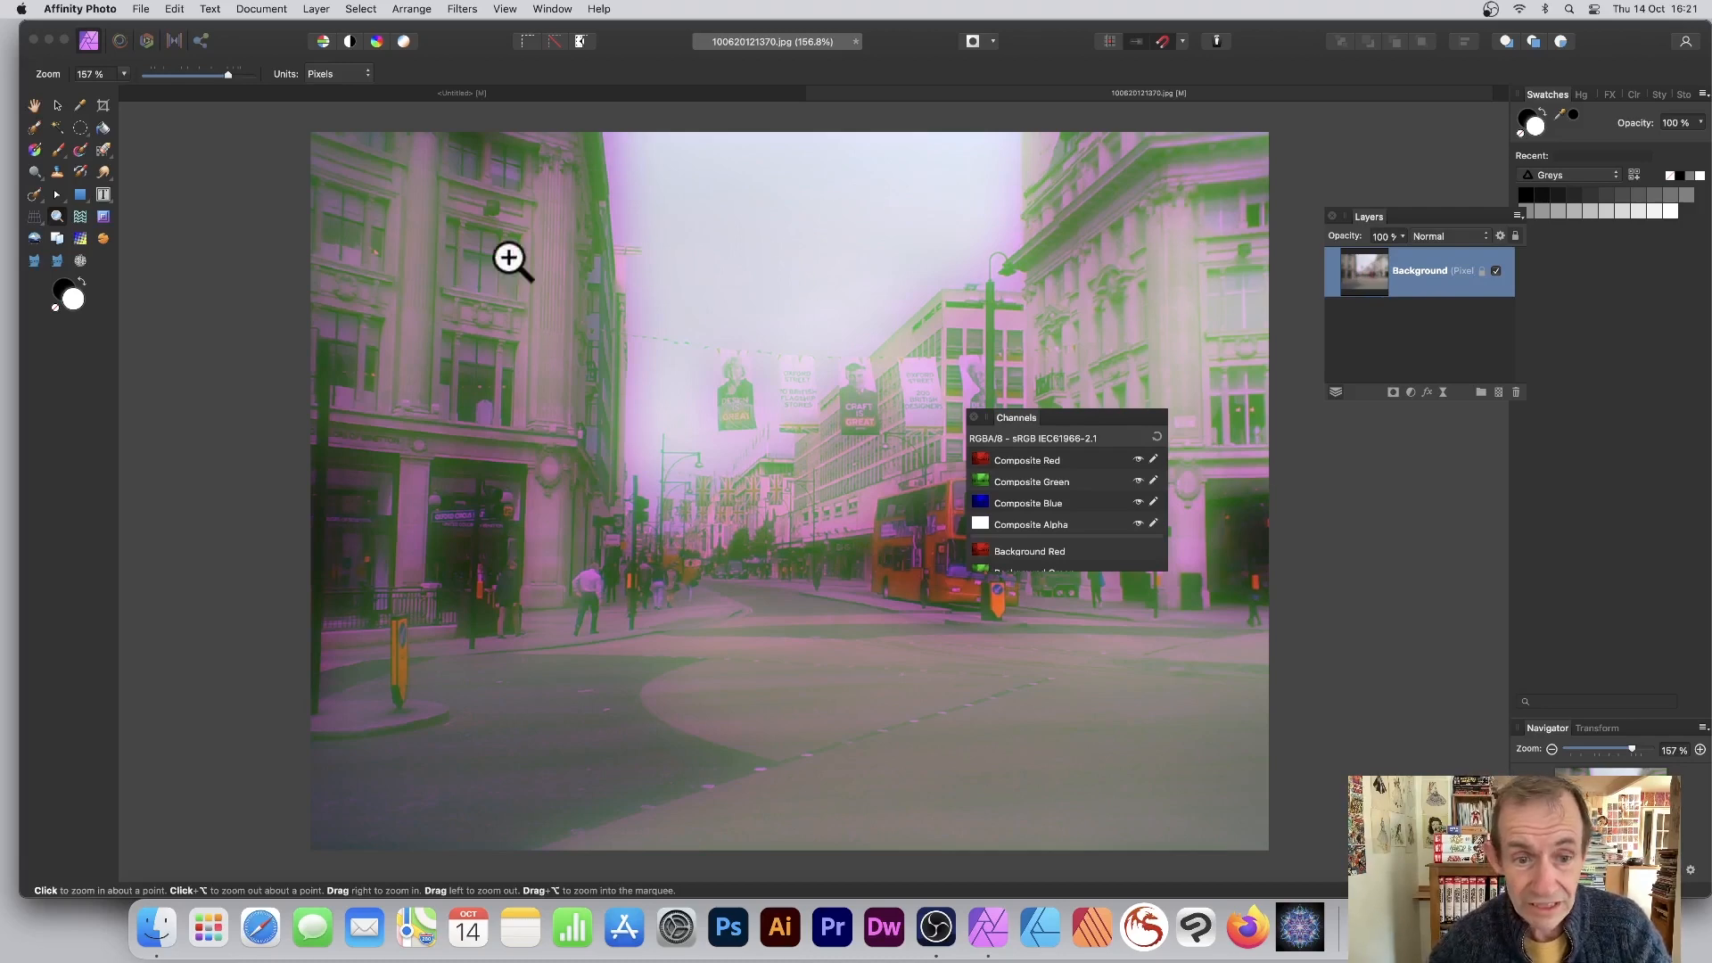
click(1024, 474)
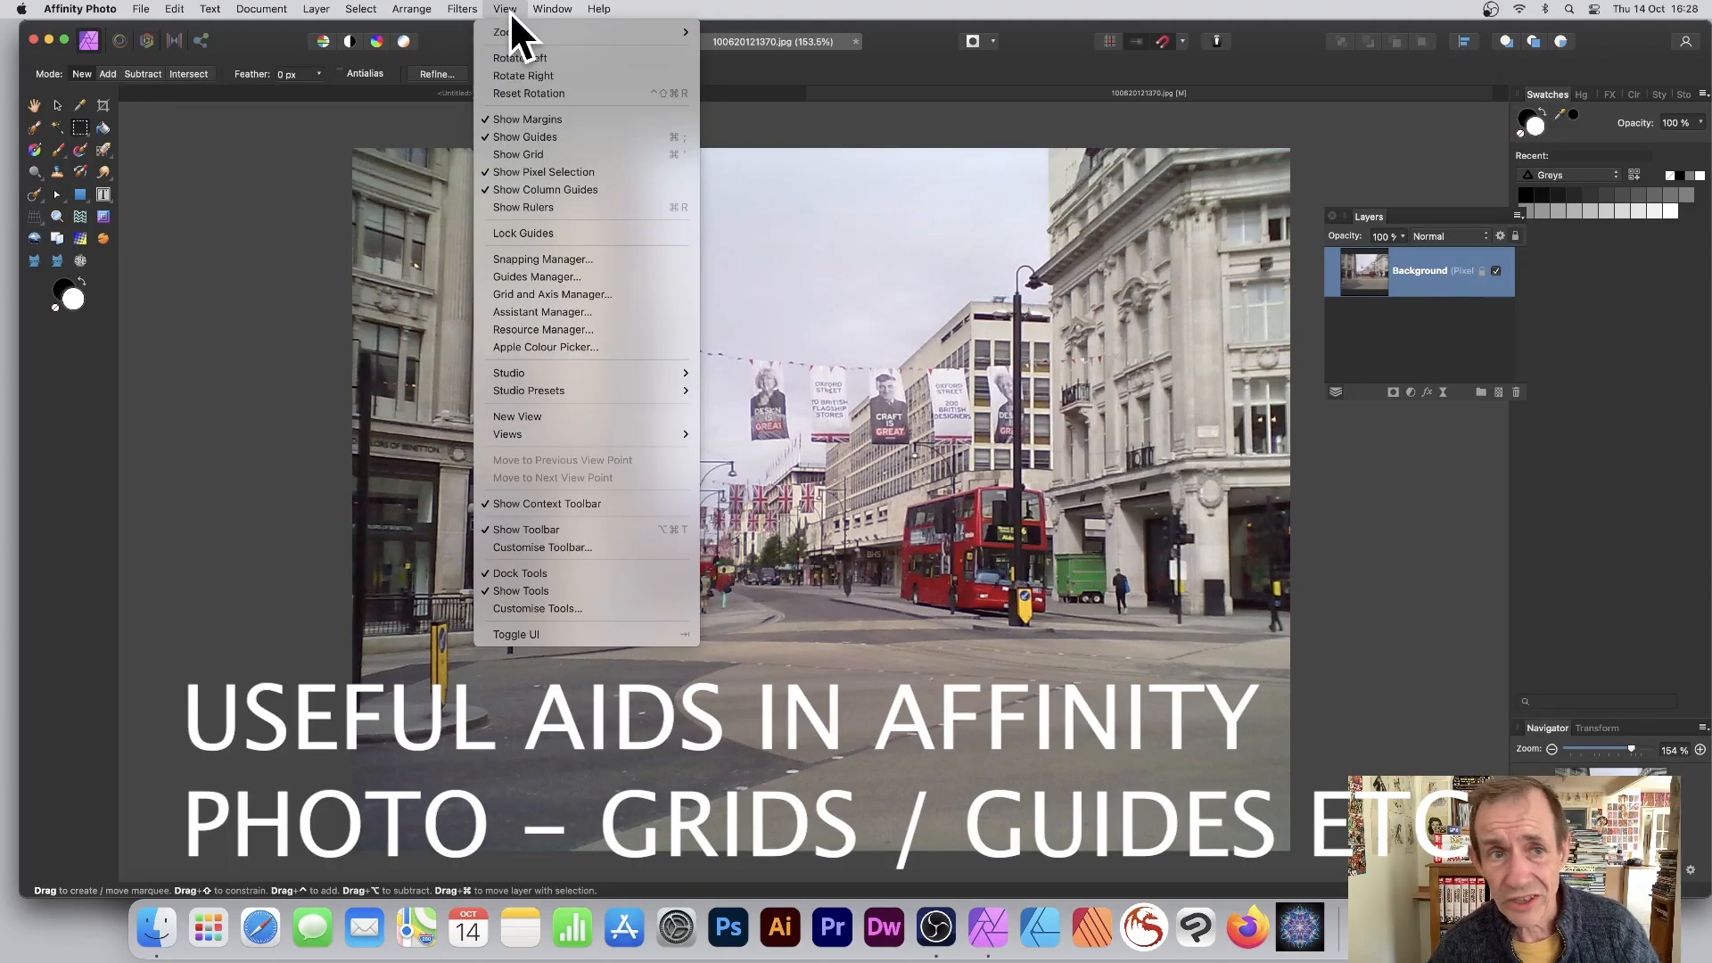
Step: Show the grid over the street photo and examine the red bus at 800% zoom
click(539, 155)
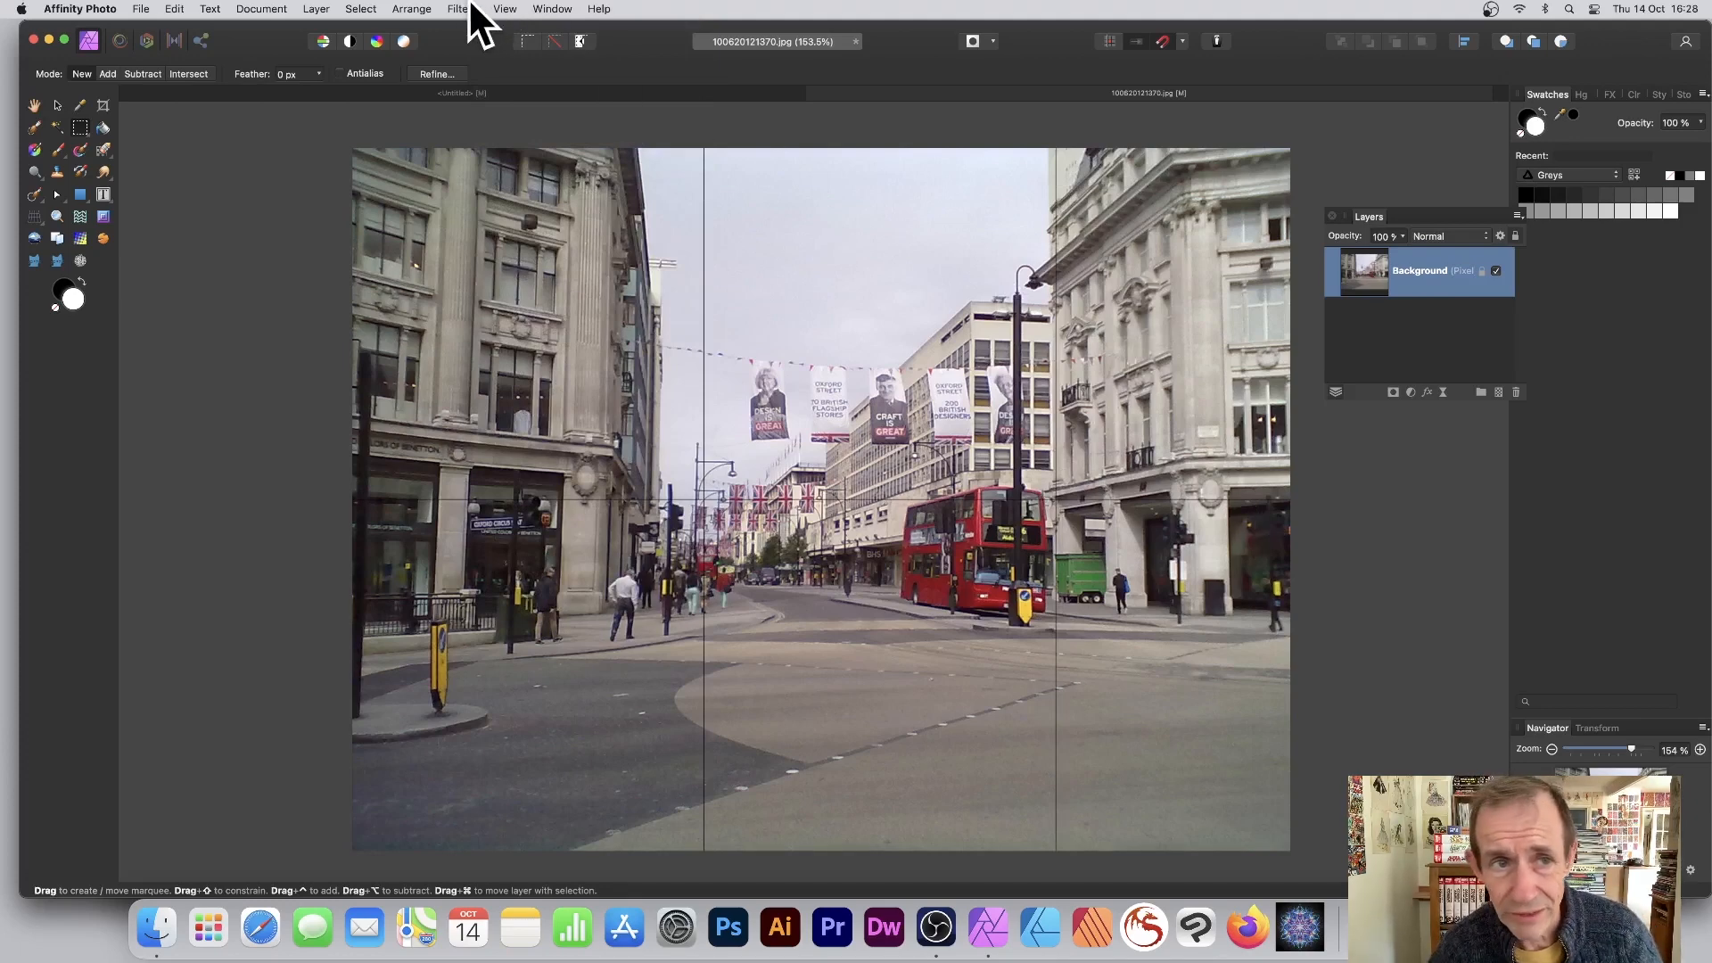
click(504, 9)
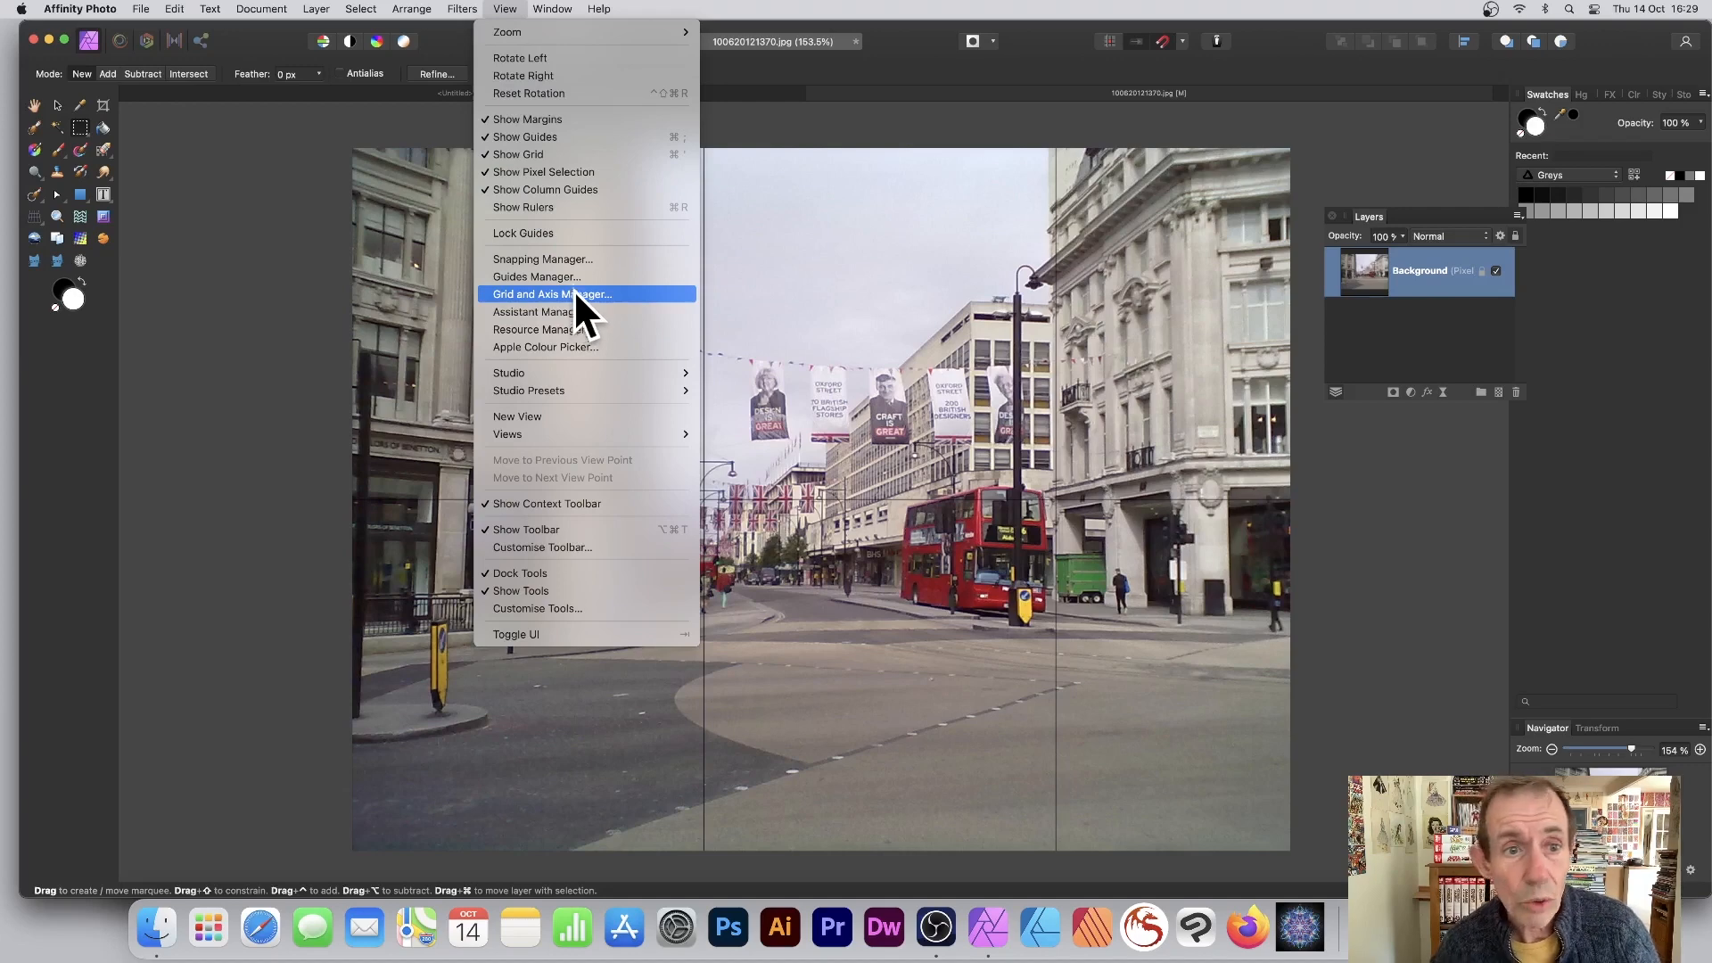
mouse_move(582, 33)
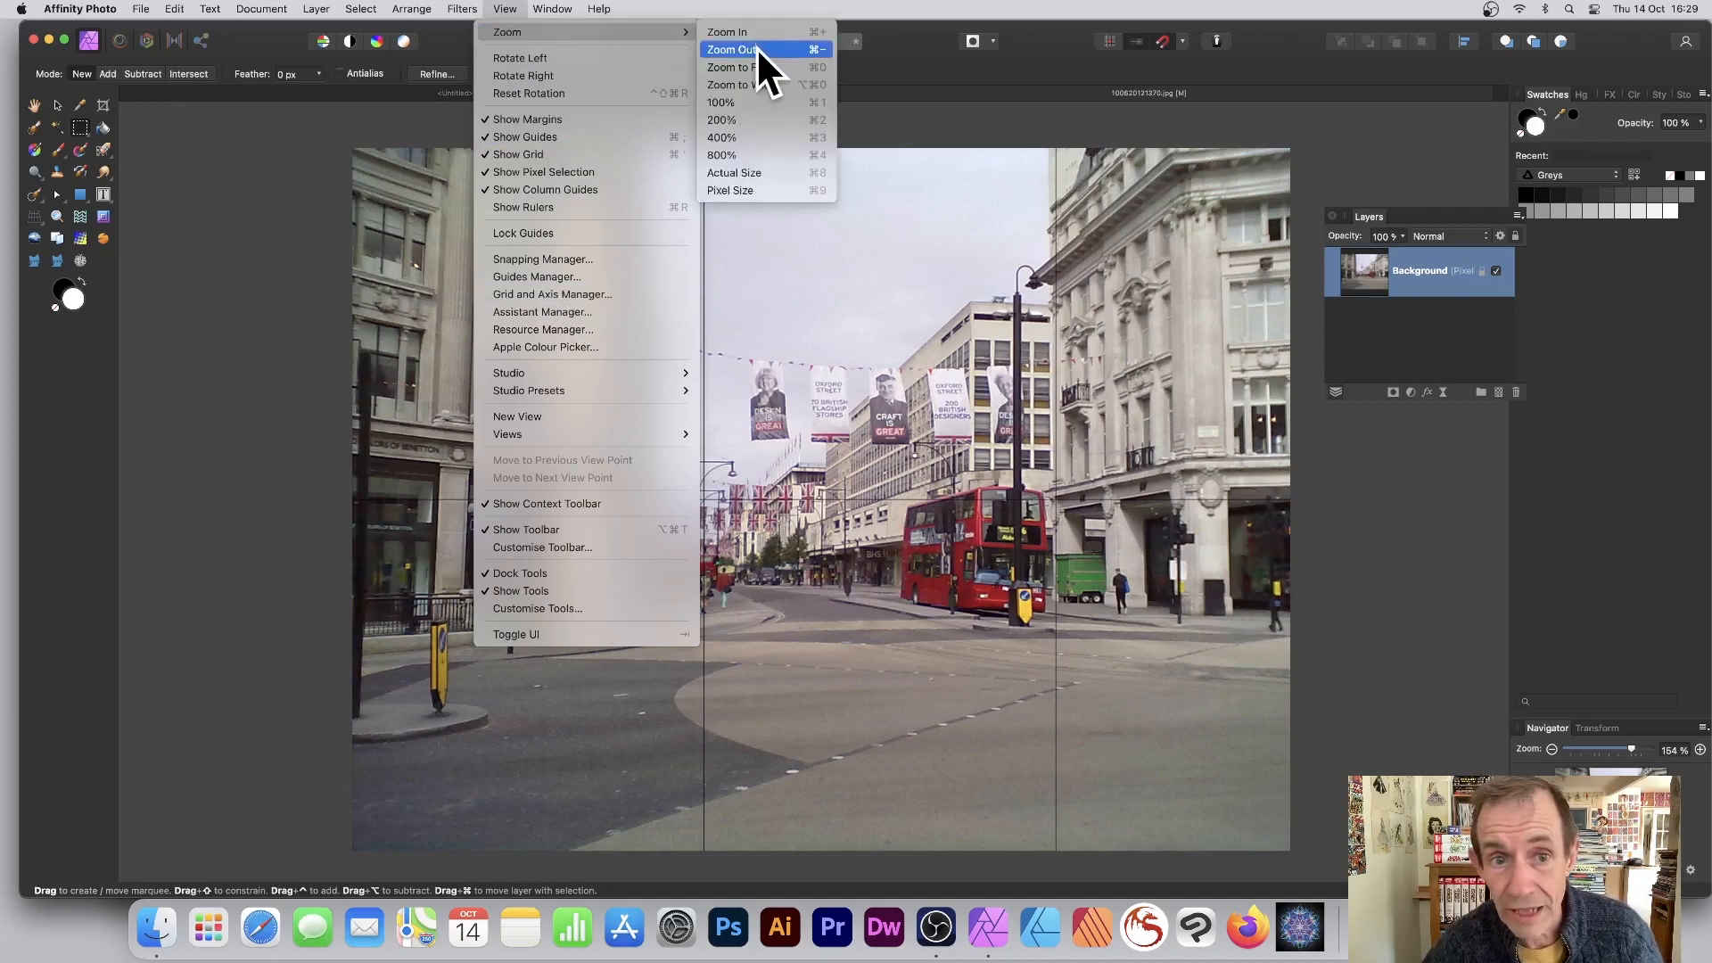
click(744, 154)
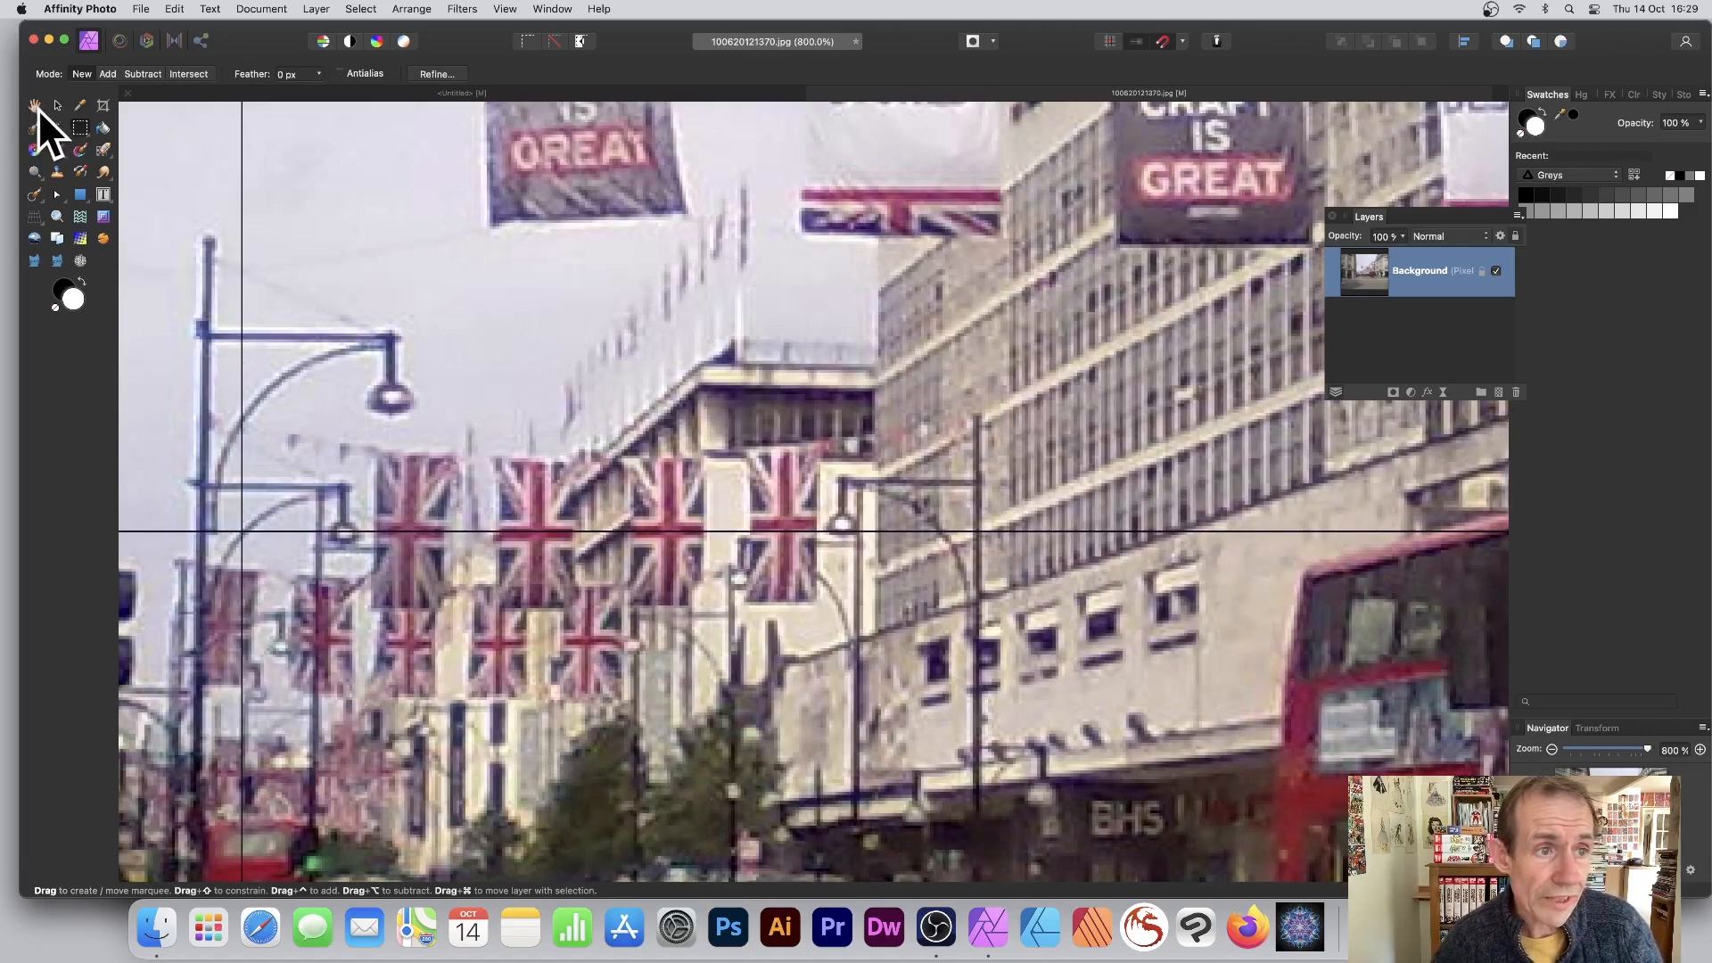
click(34, 104)
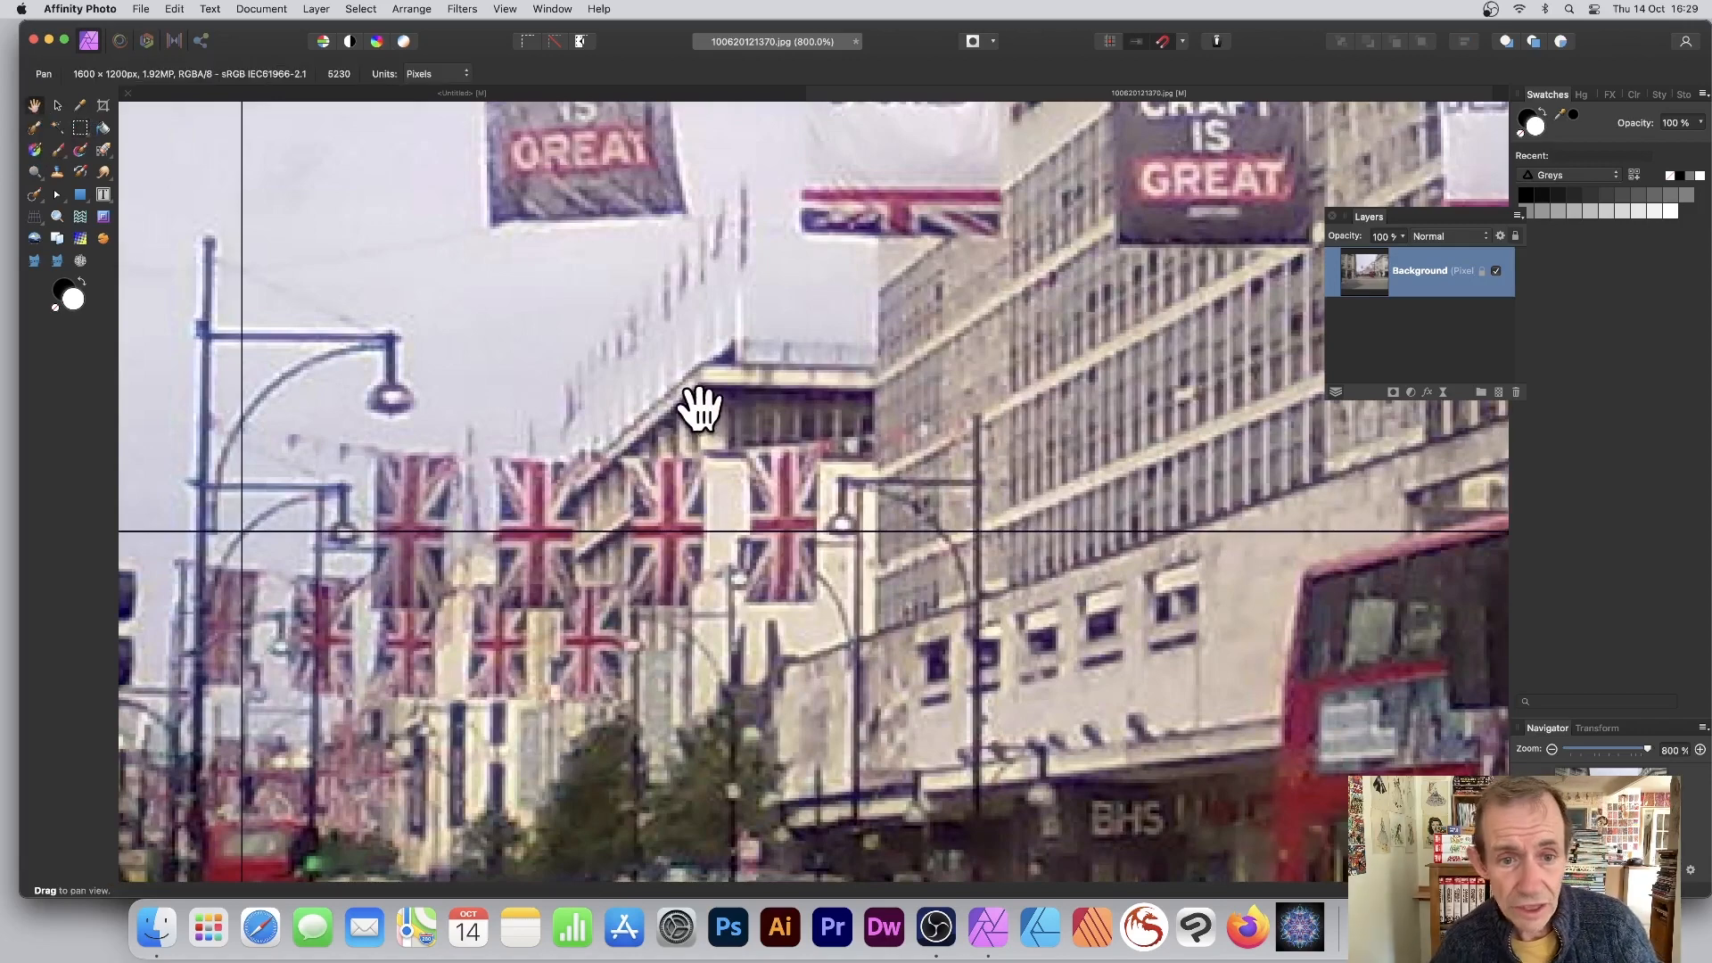
drag(699, 410, 578, 287)
drag(1111, 542, 1023, 542)
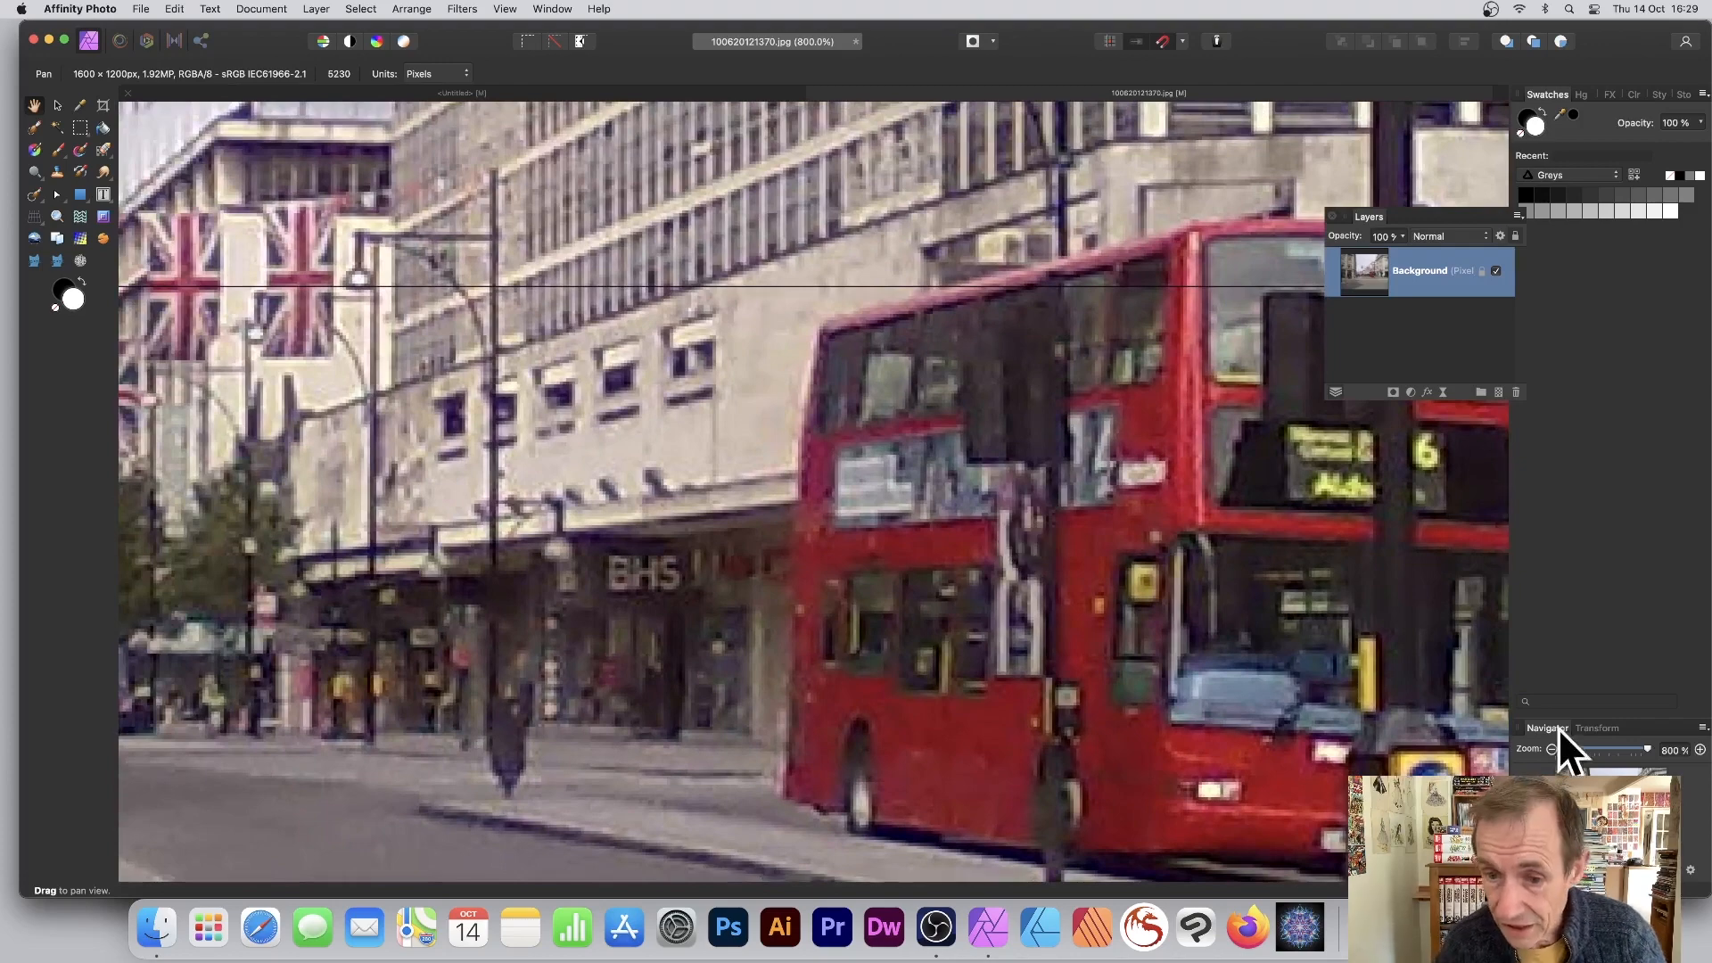
drag(1244, 634, 776, 565)
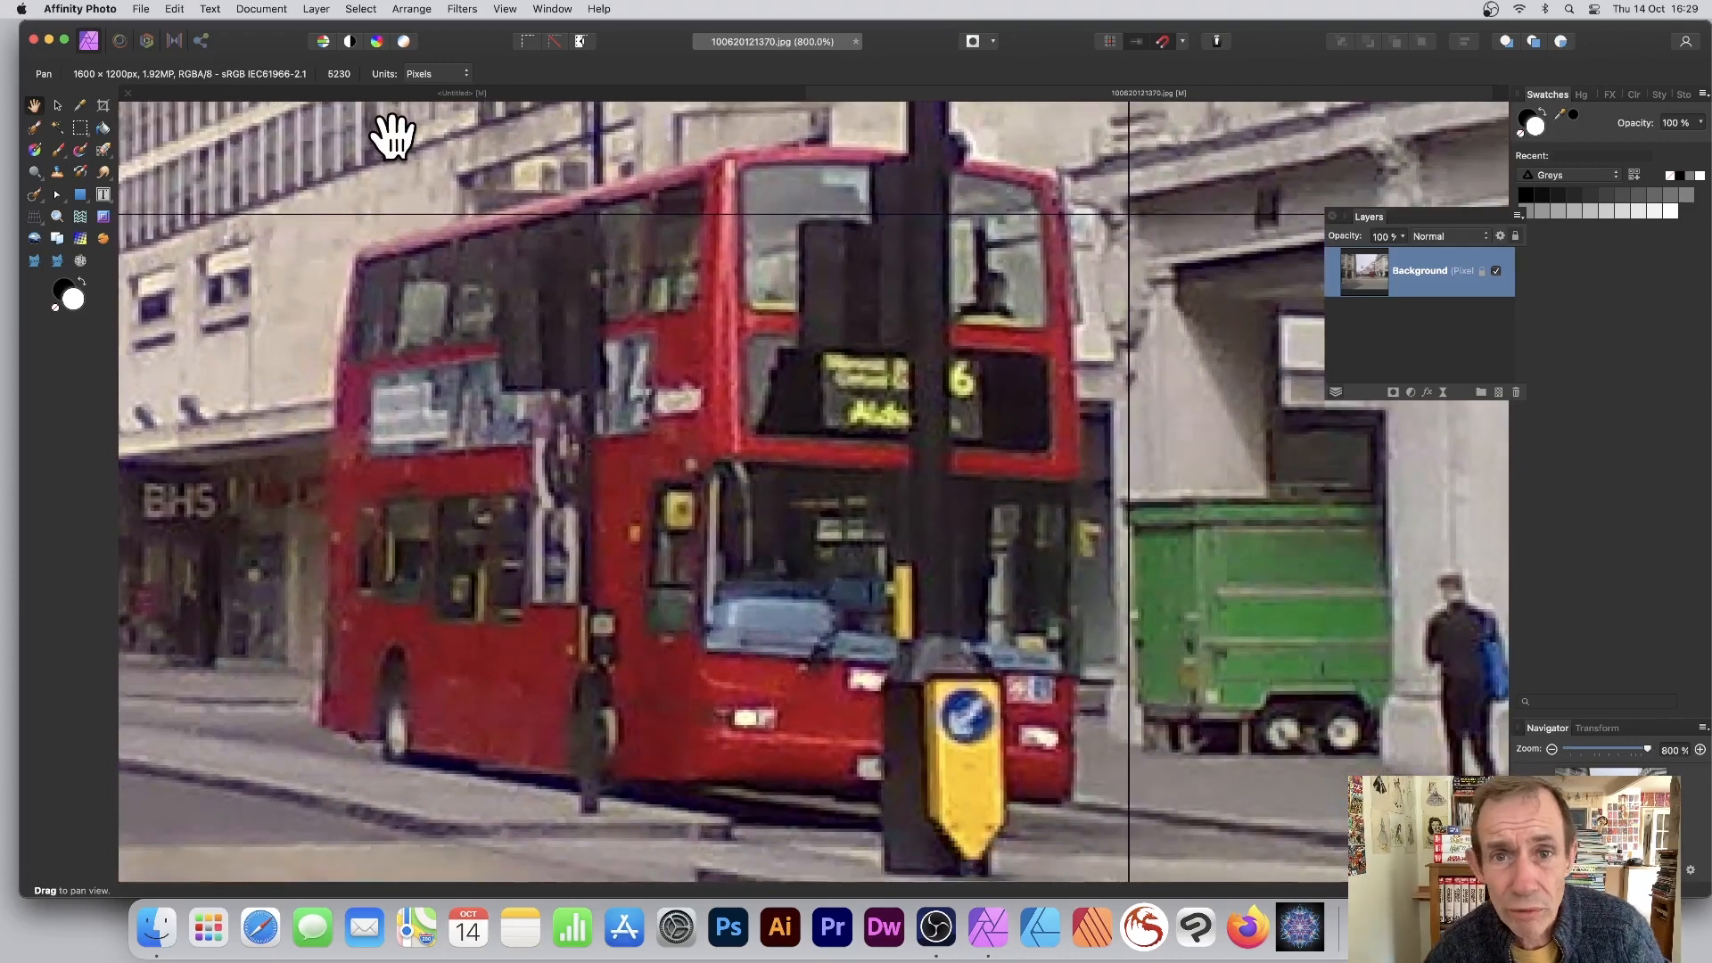
Step: Rotate the canvas view to the right and reset its rotation
click(504, 9)
click(522, 74)
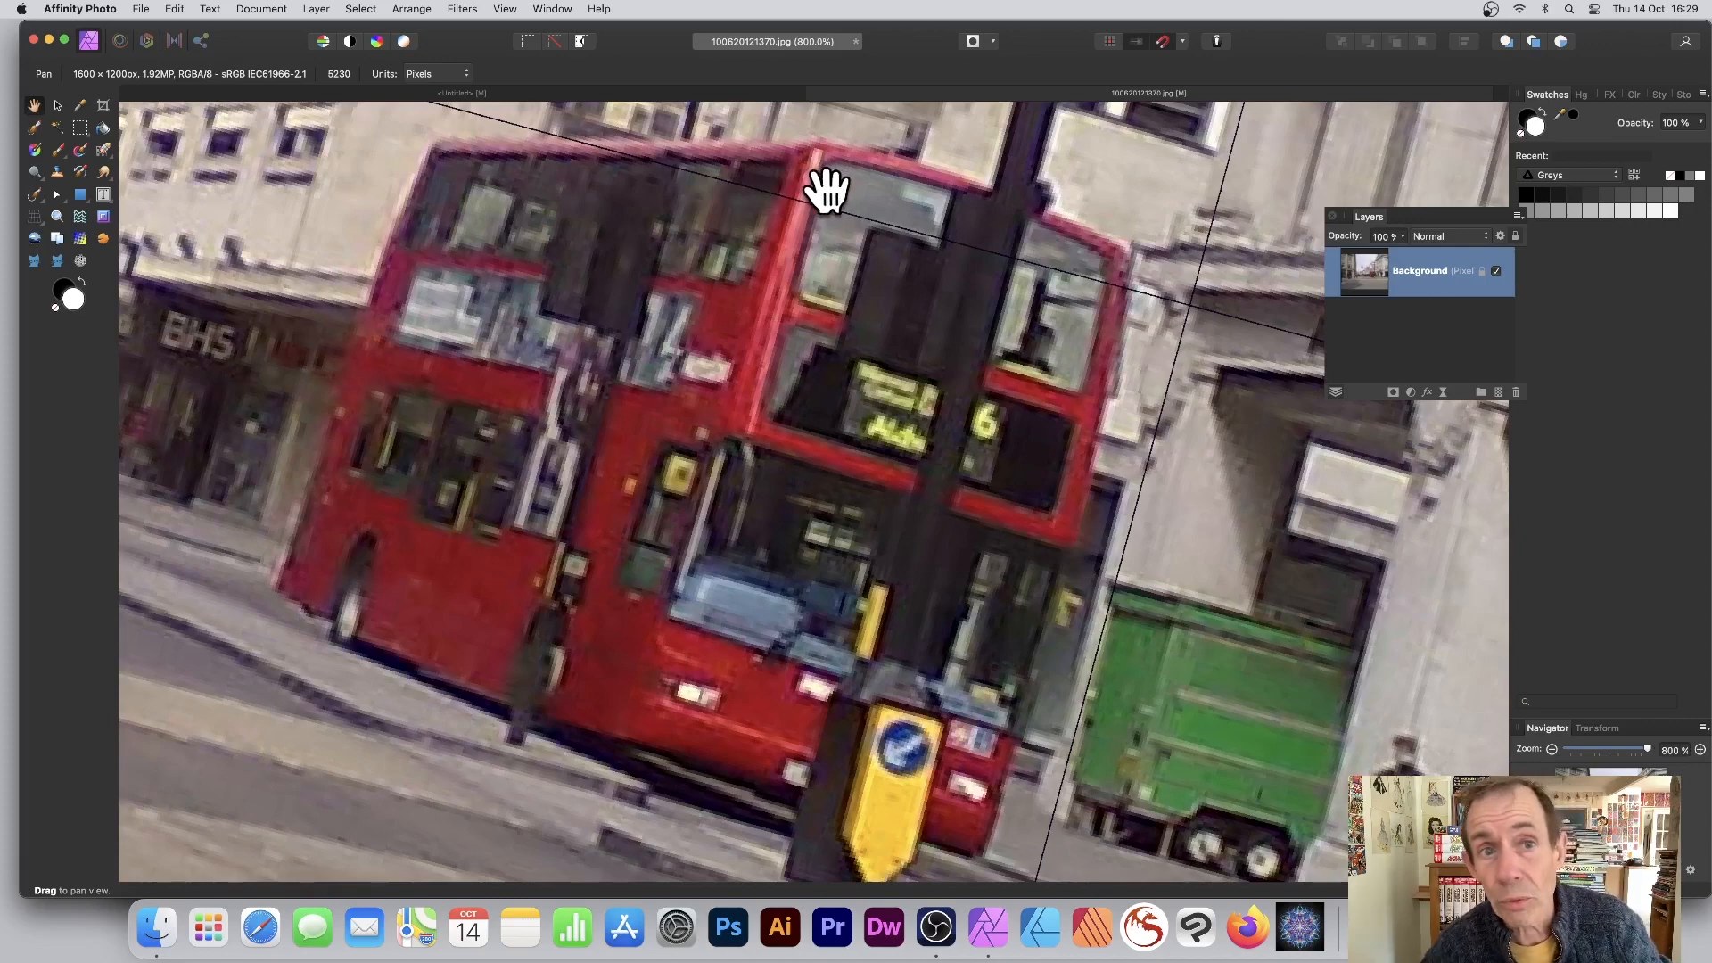
click(504, 9)
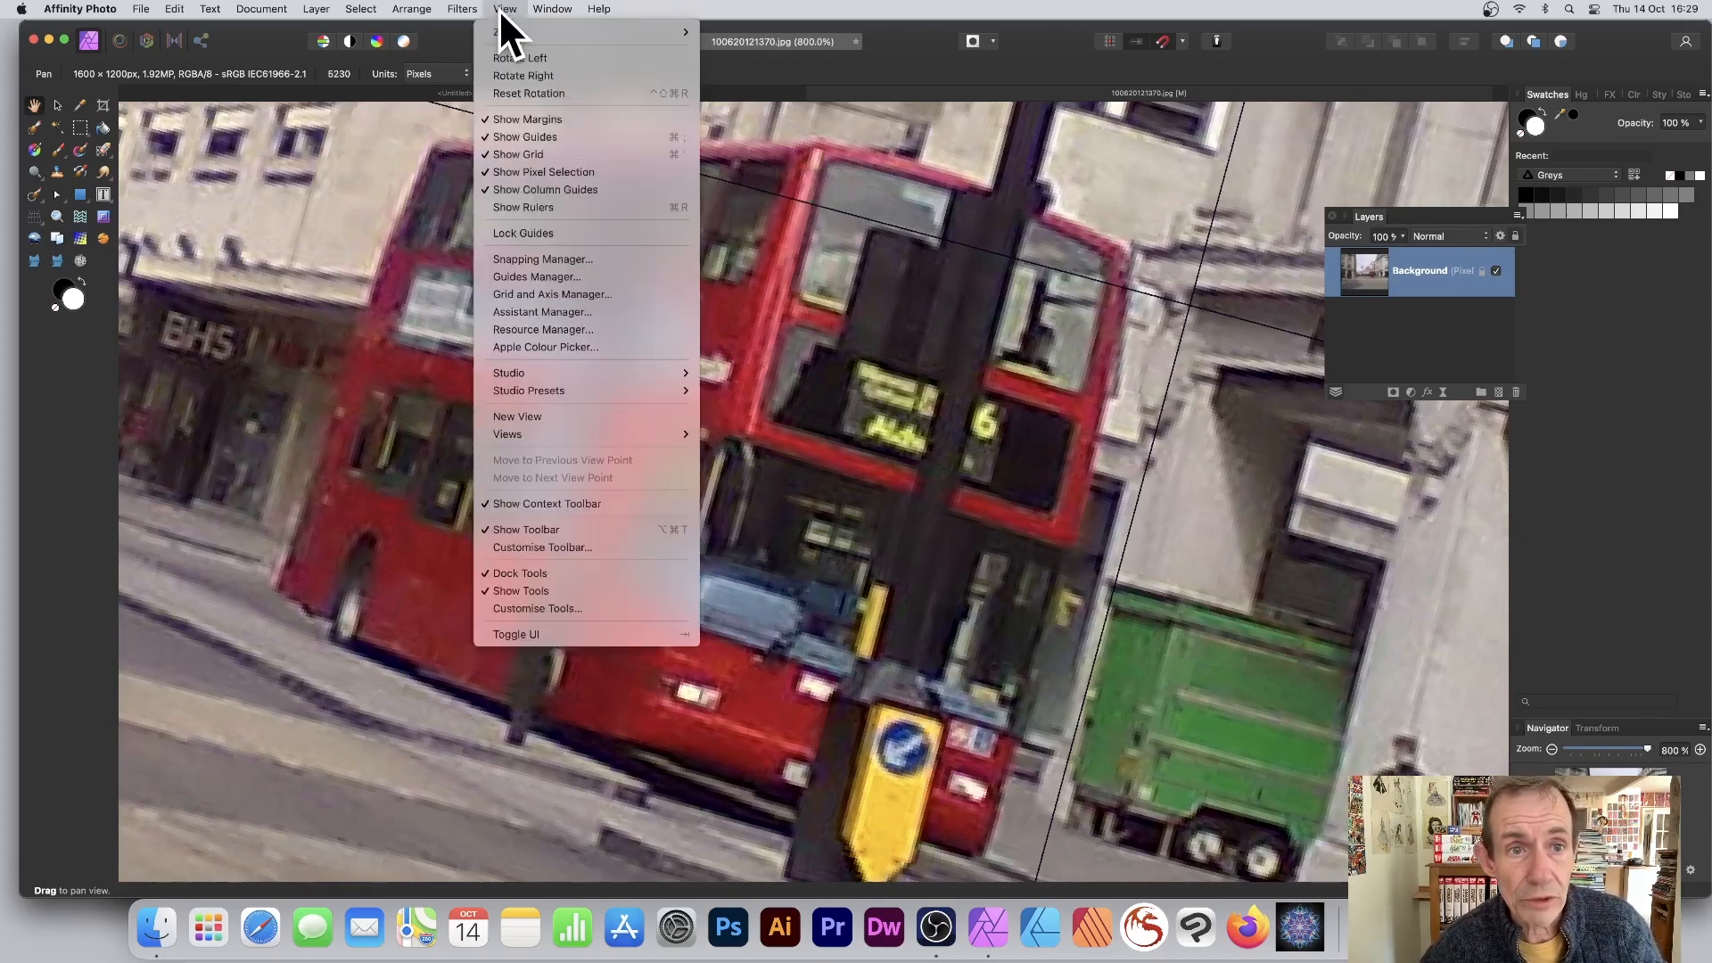
click(546, 93)
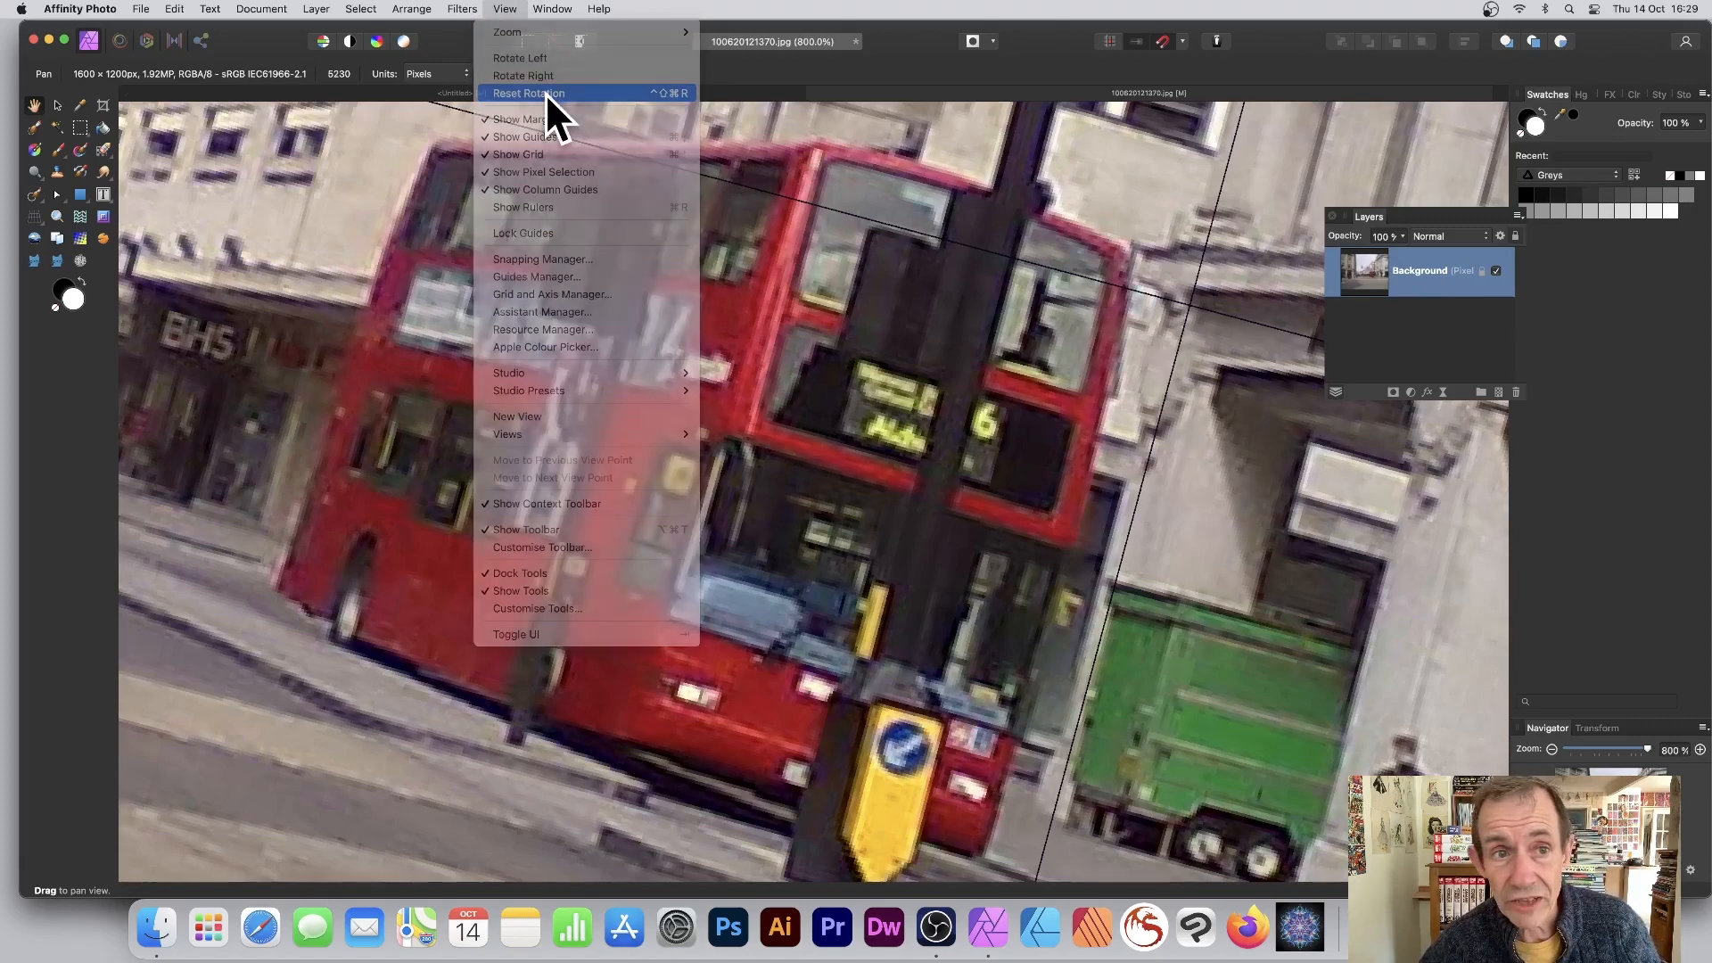
Step: Fit the whole photo in view and look through the available Studio panels and Studio presets
click(504, 8)
mouse_move(506, 29)
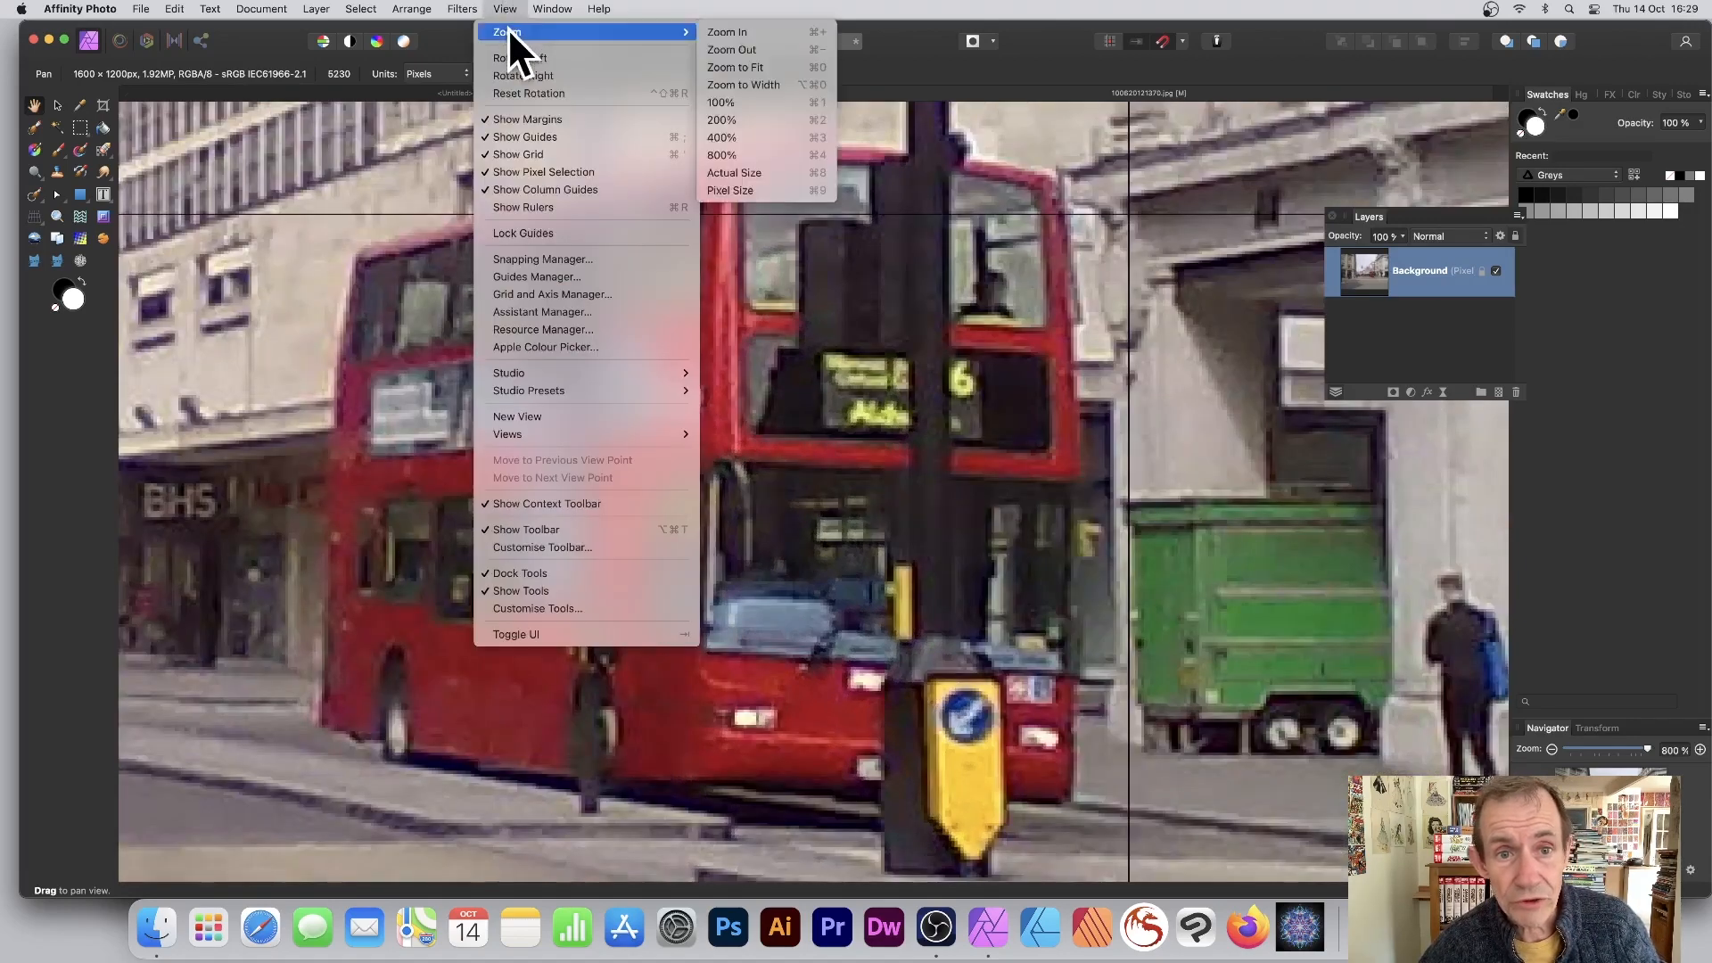
click(753, 67)
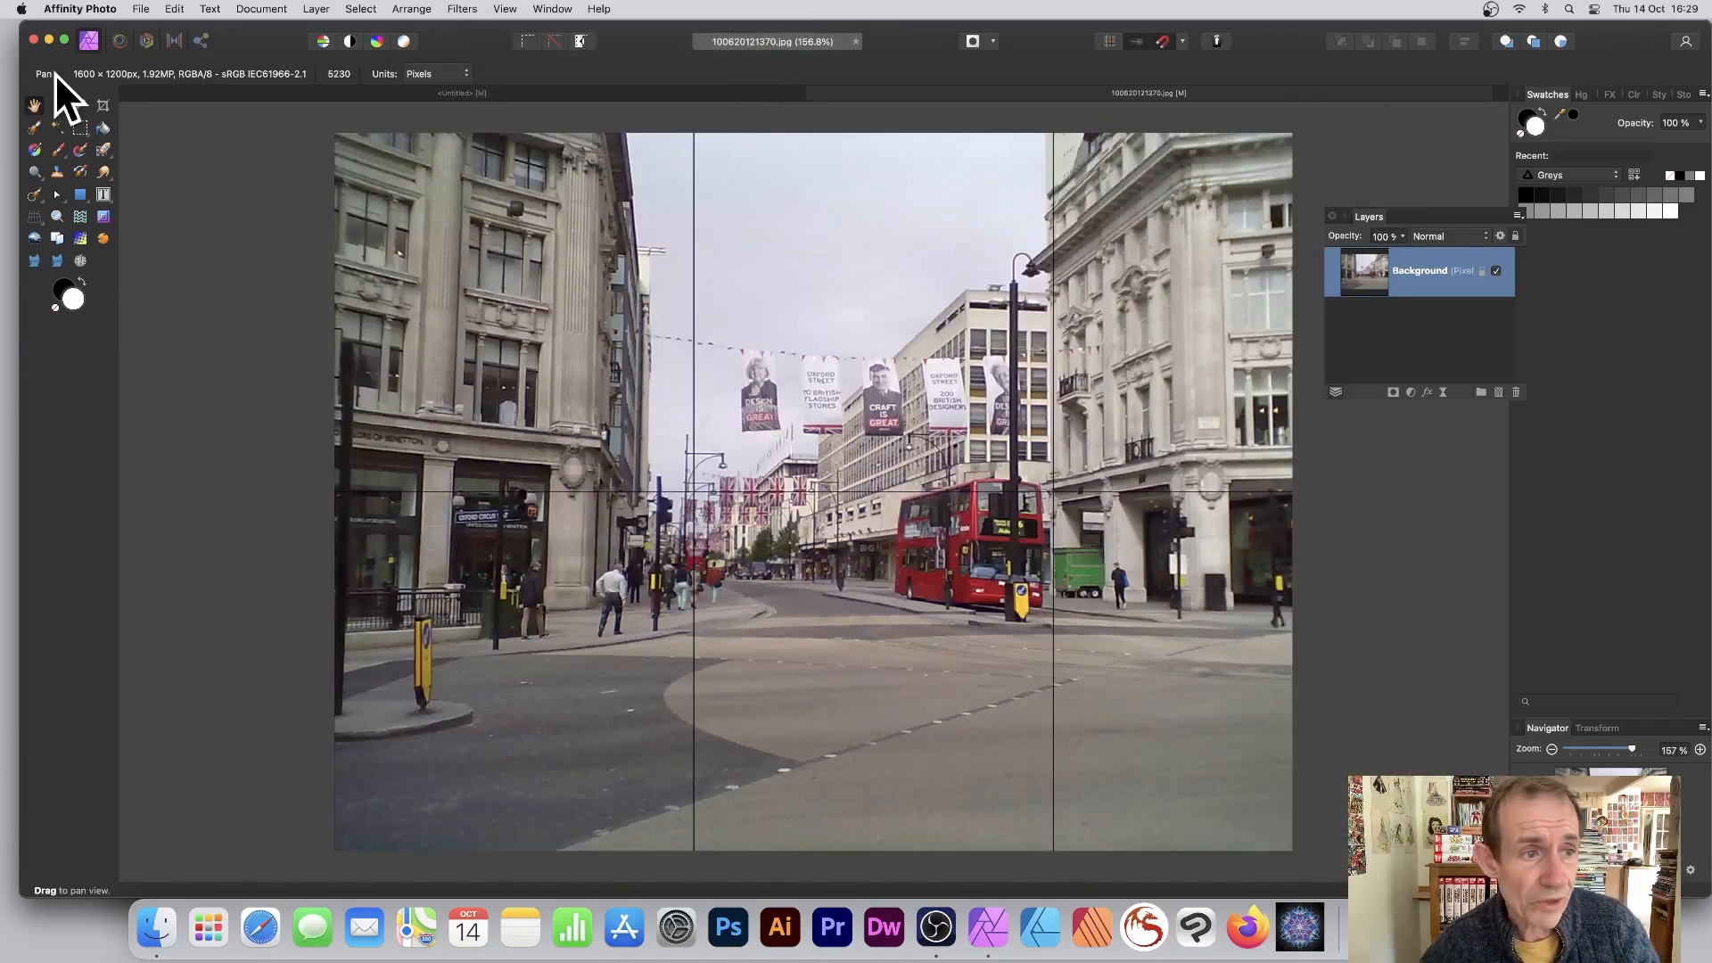
click(506, 11)
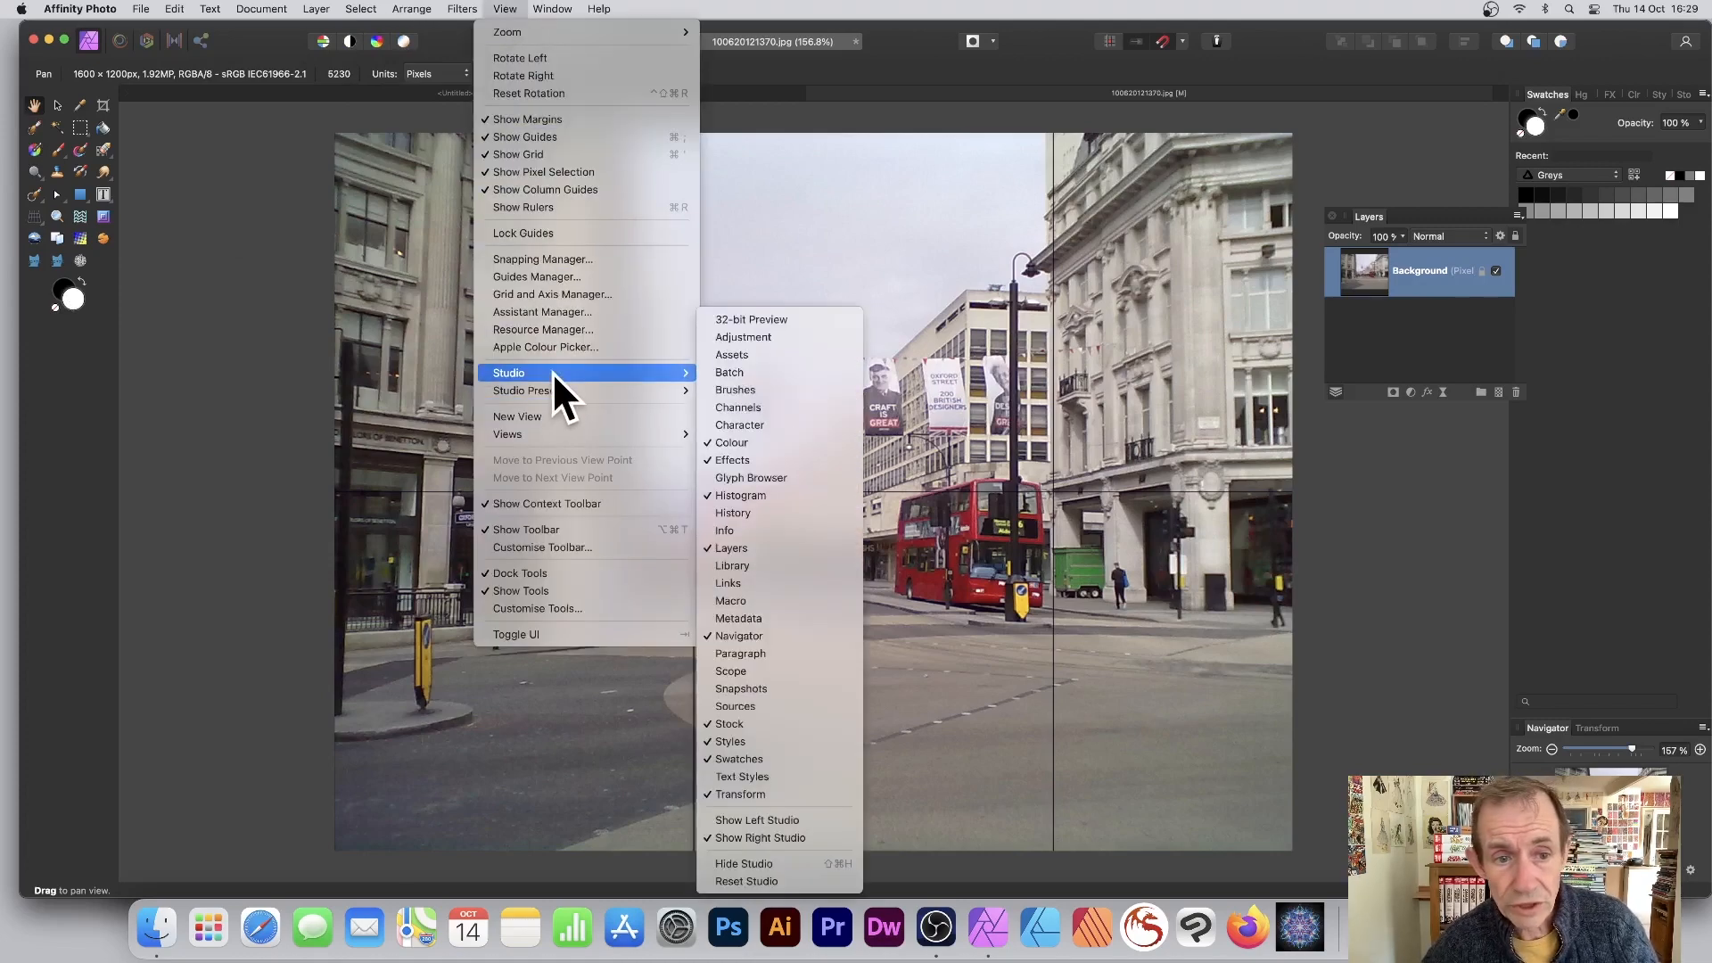
mouse_move(610, 393)
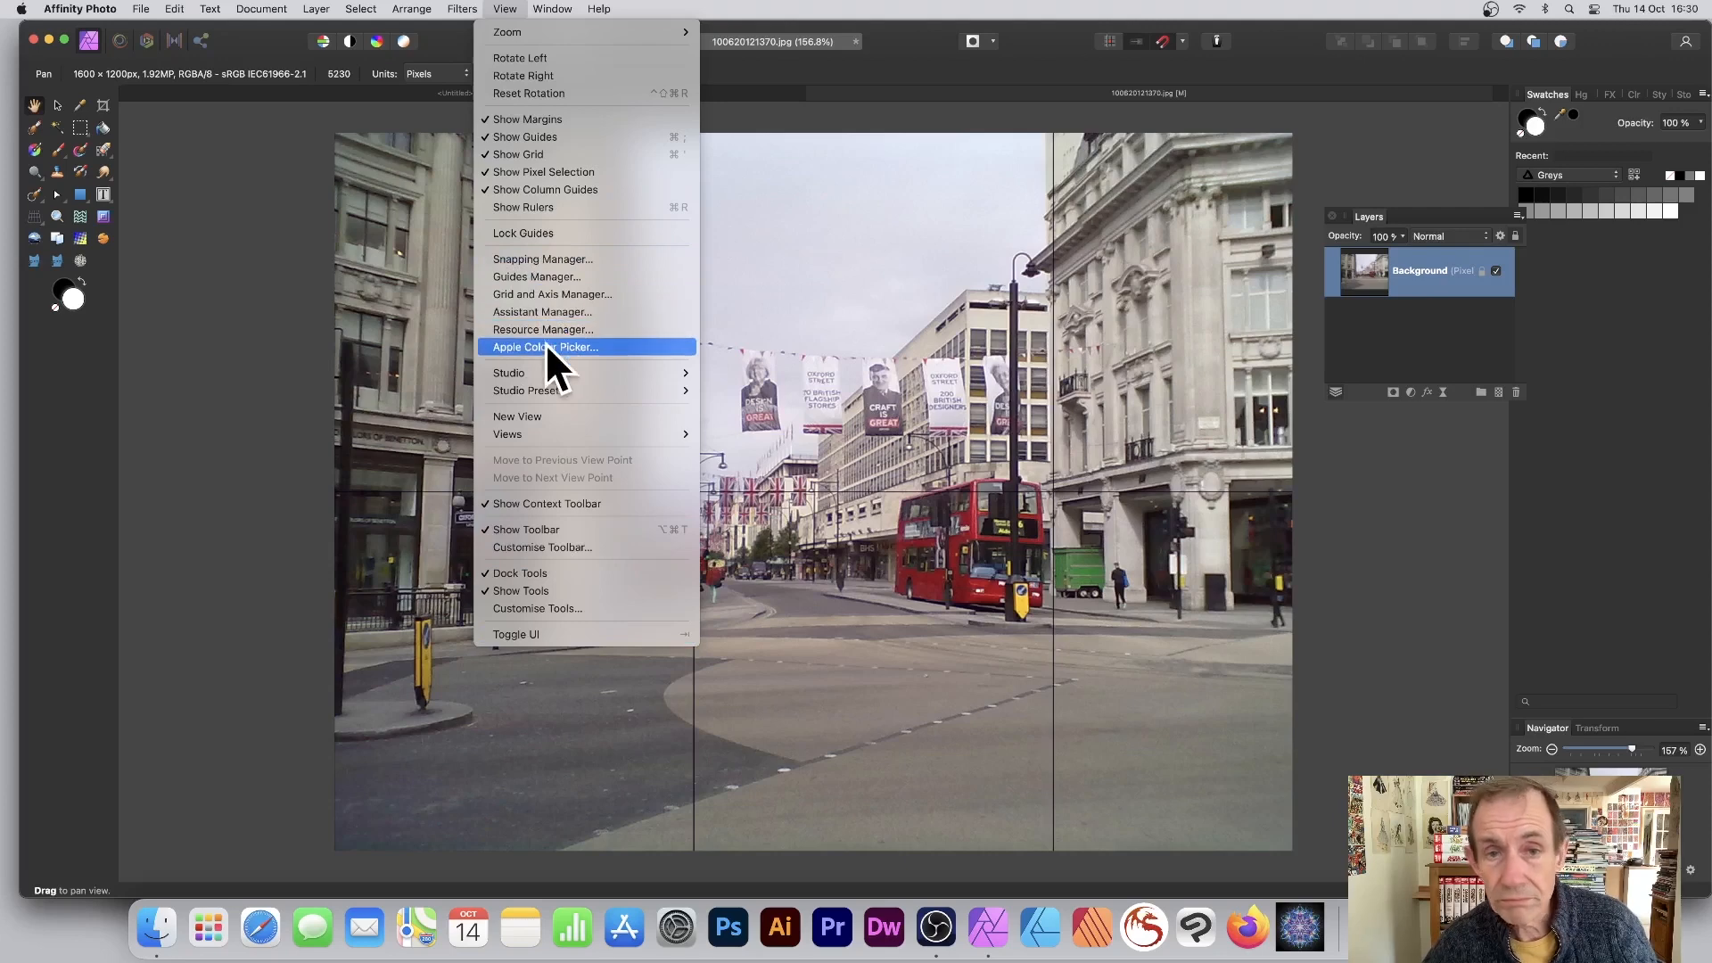
click(860, 369)
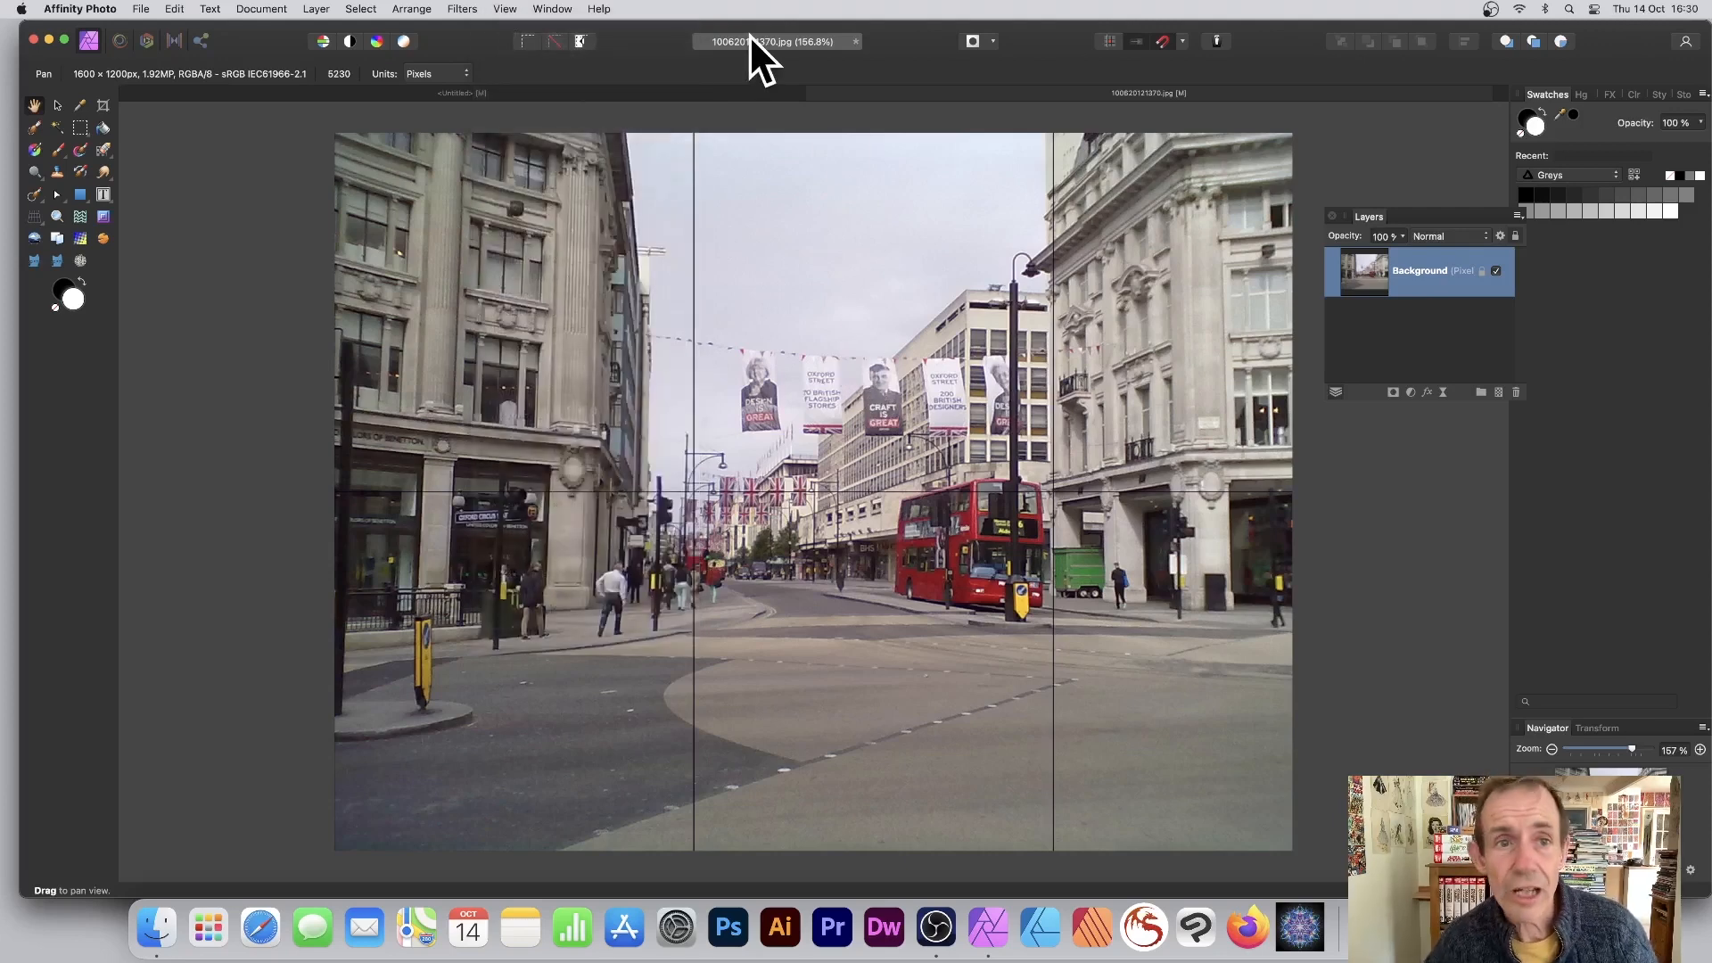
click(598, 9)
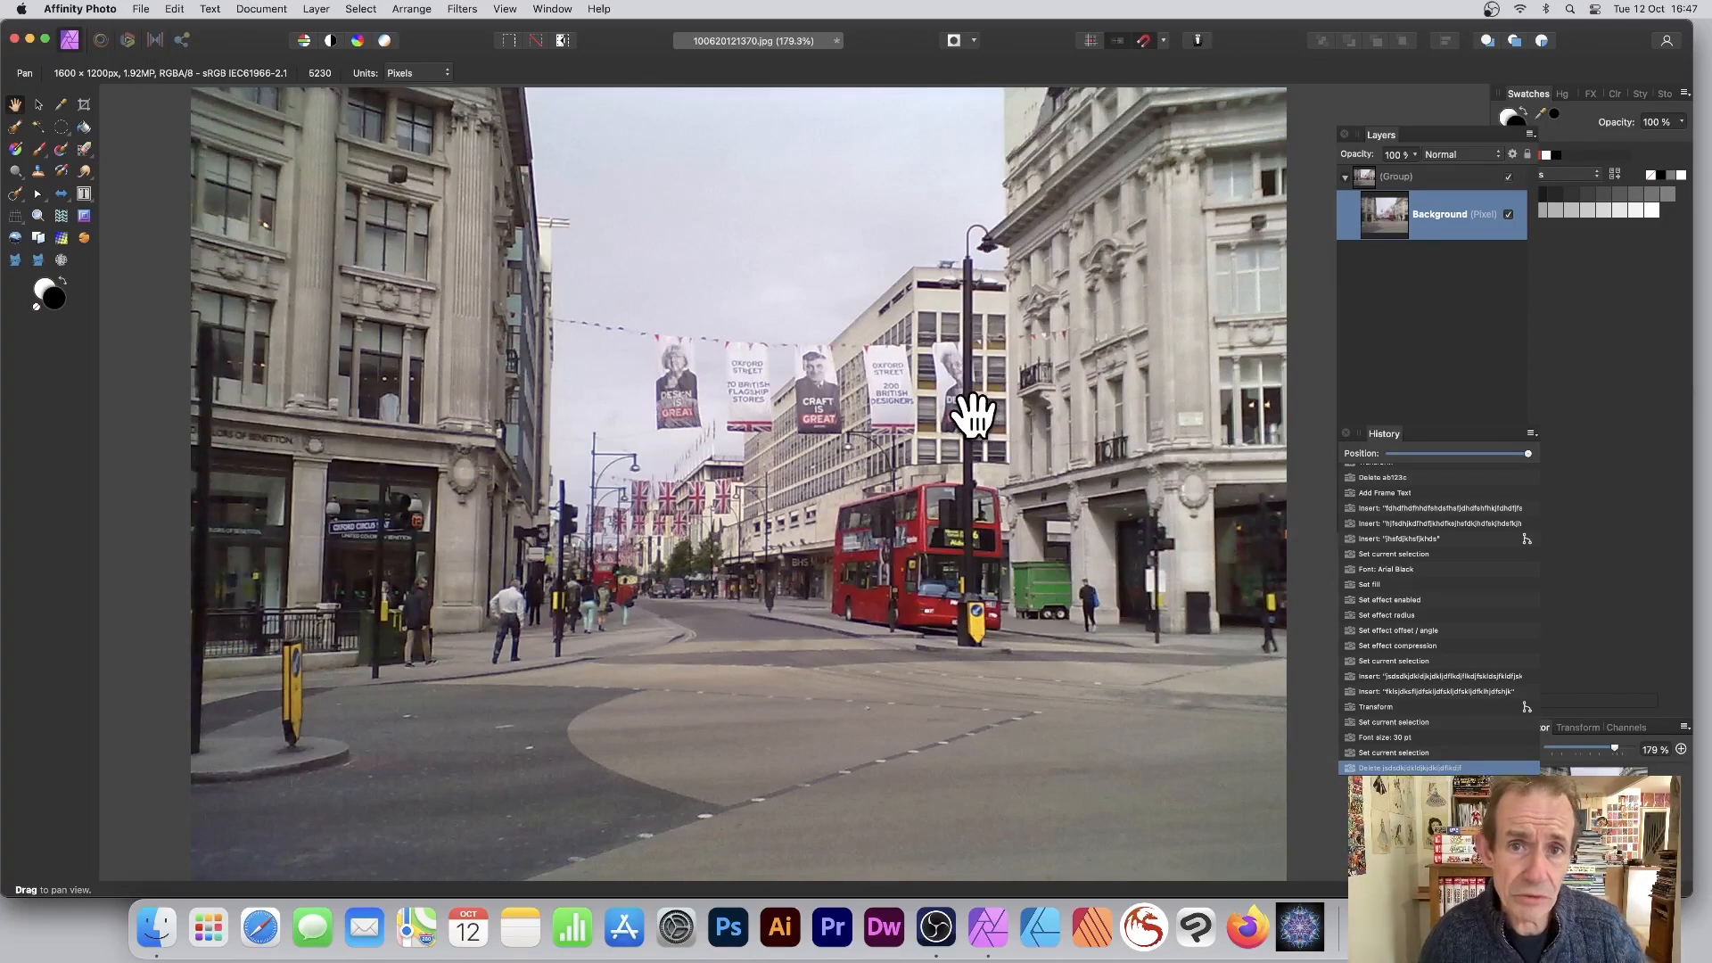
click(144, 6)
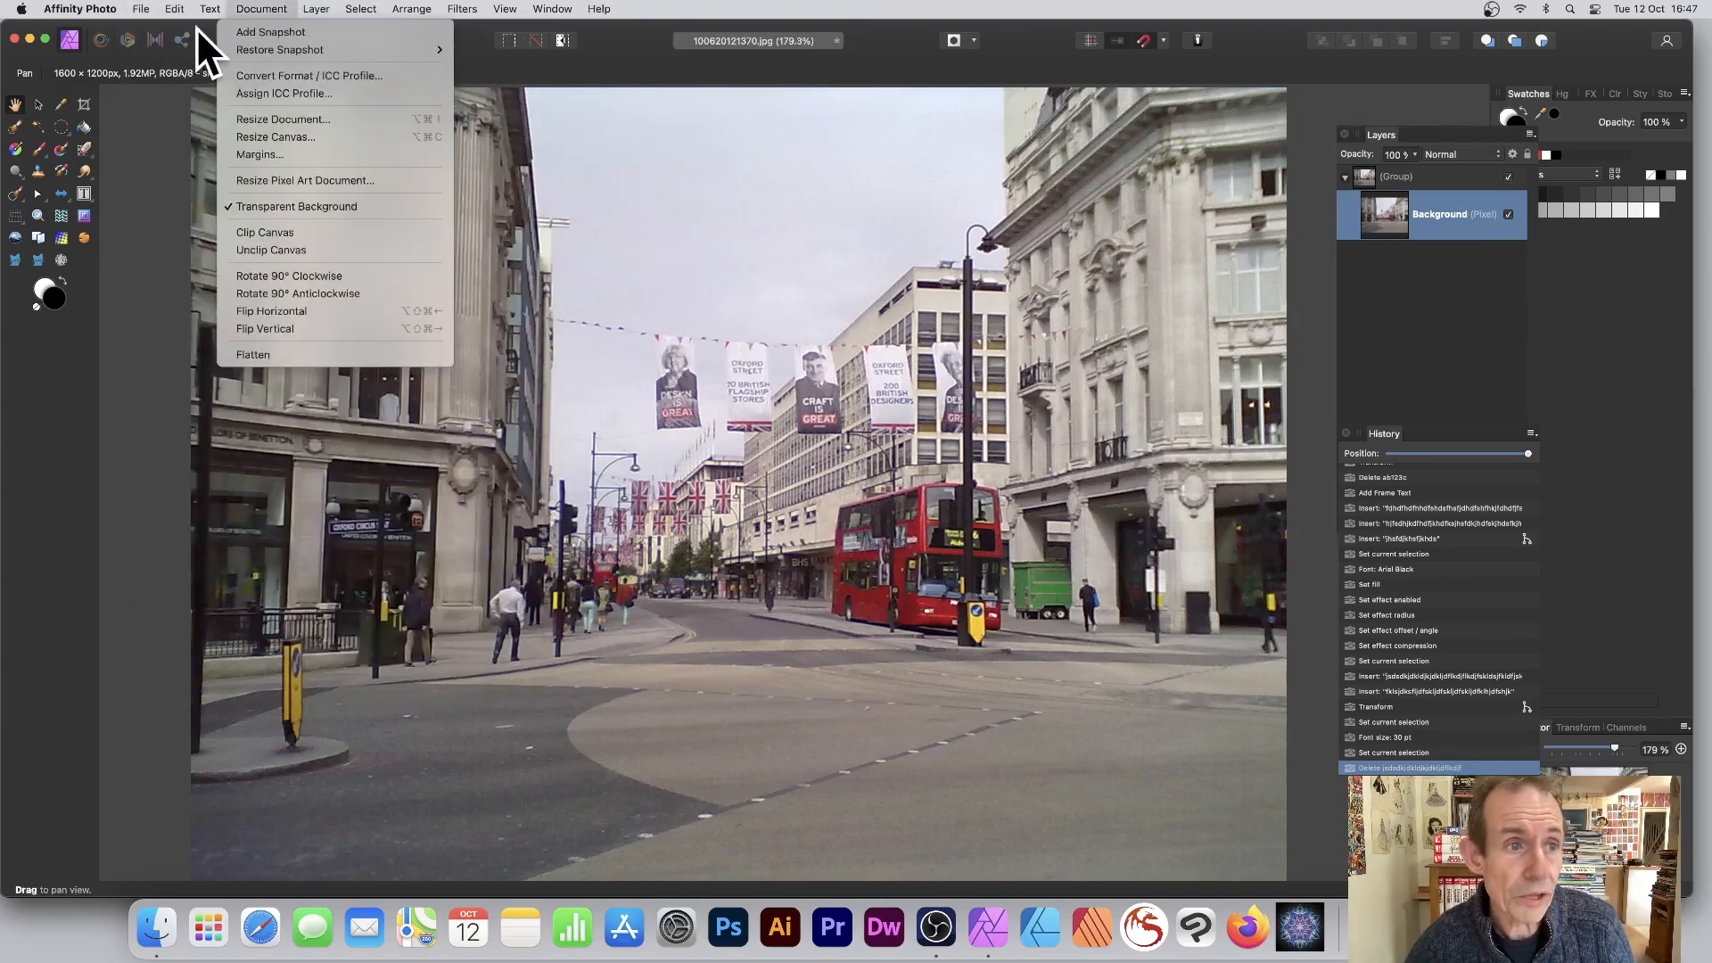
click(176, 57)
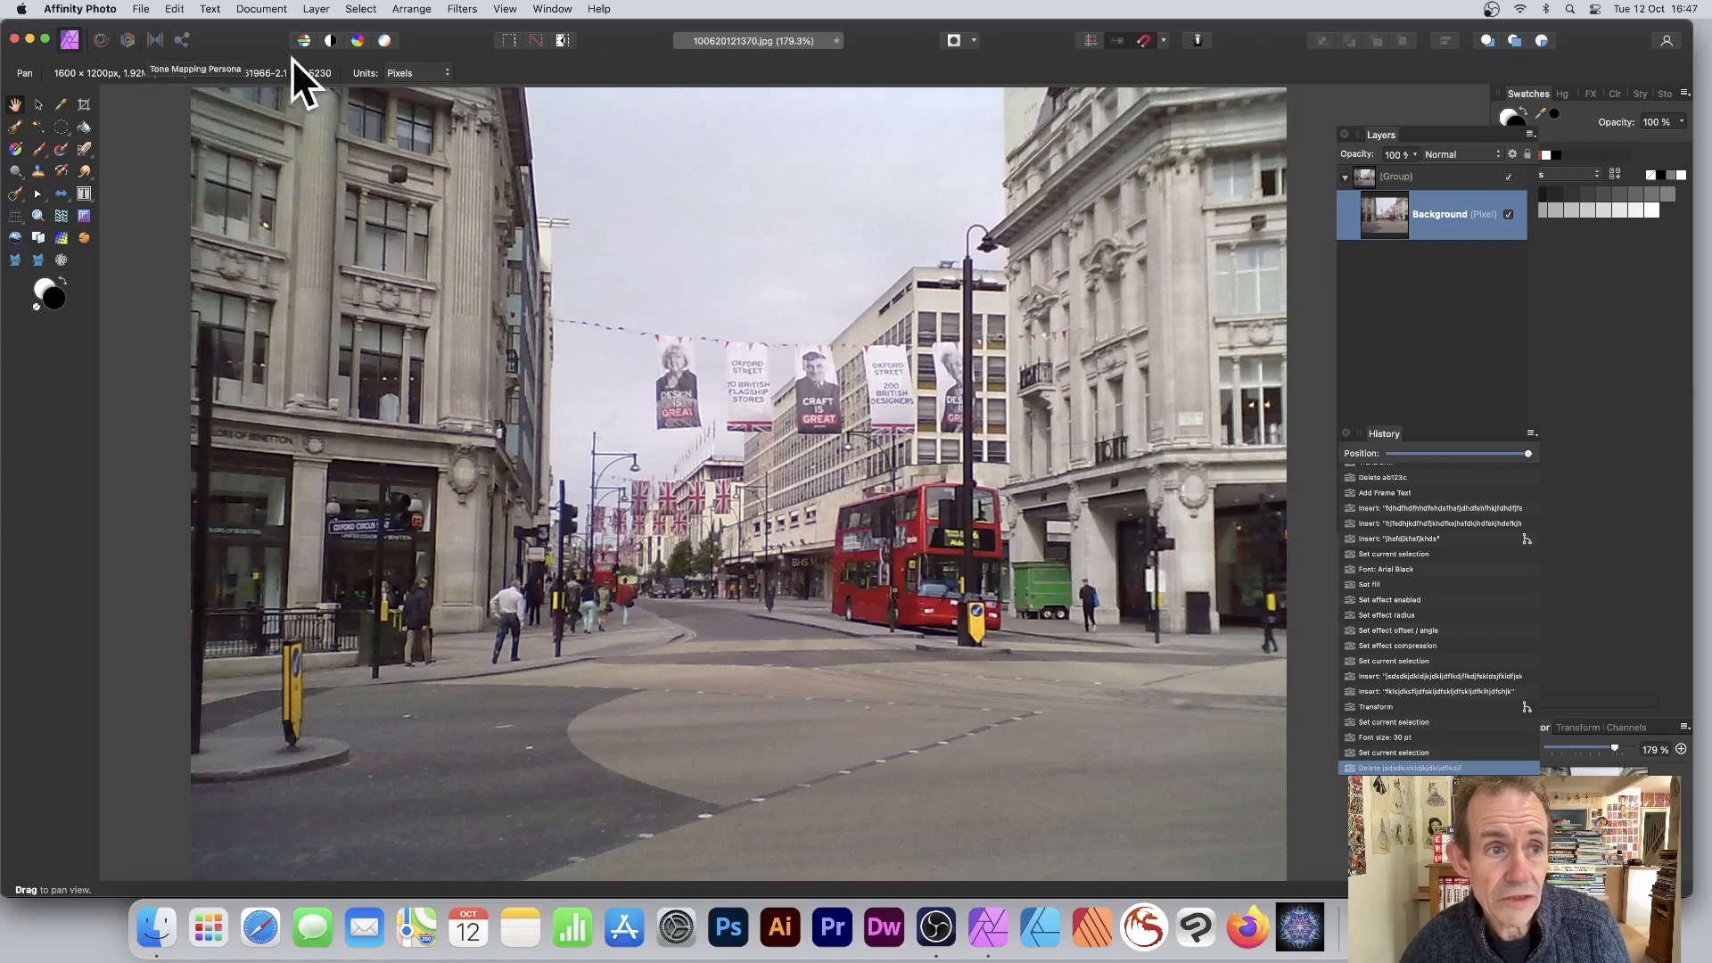
Step: Try Exposure 1.672, Blackpoint 4% and Contrast 23% on the photo in the Develop Persona, and cancel the development
click(127, 41)
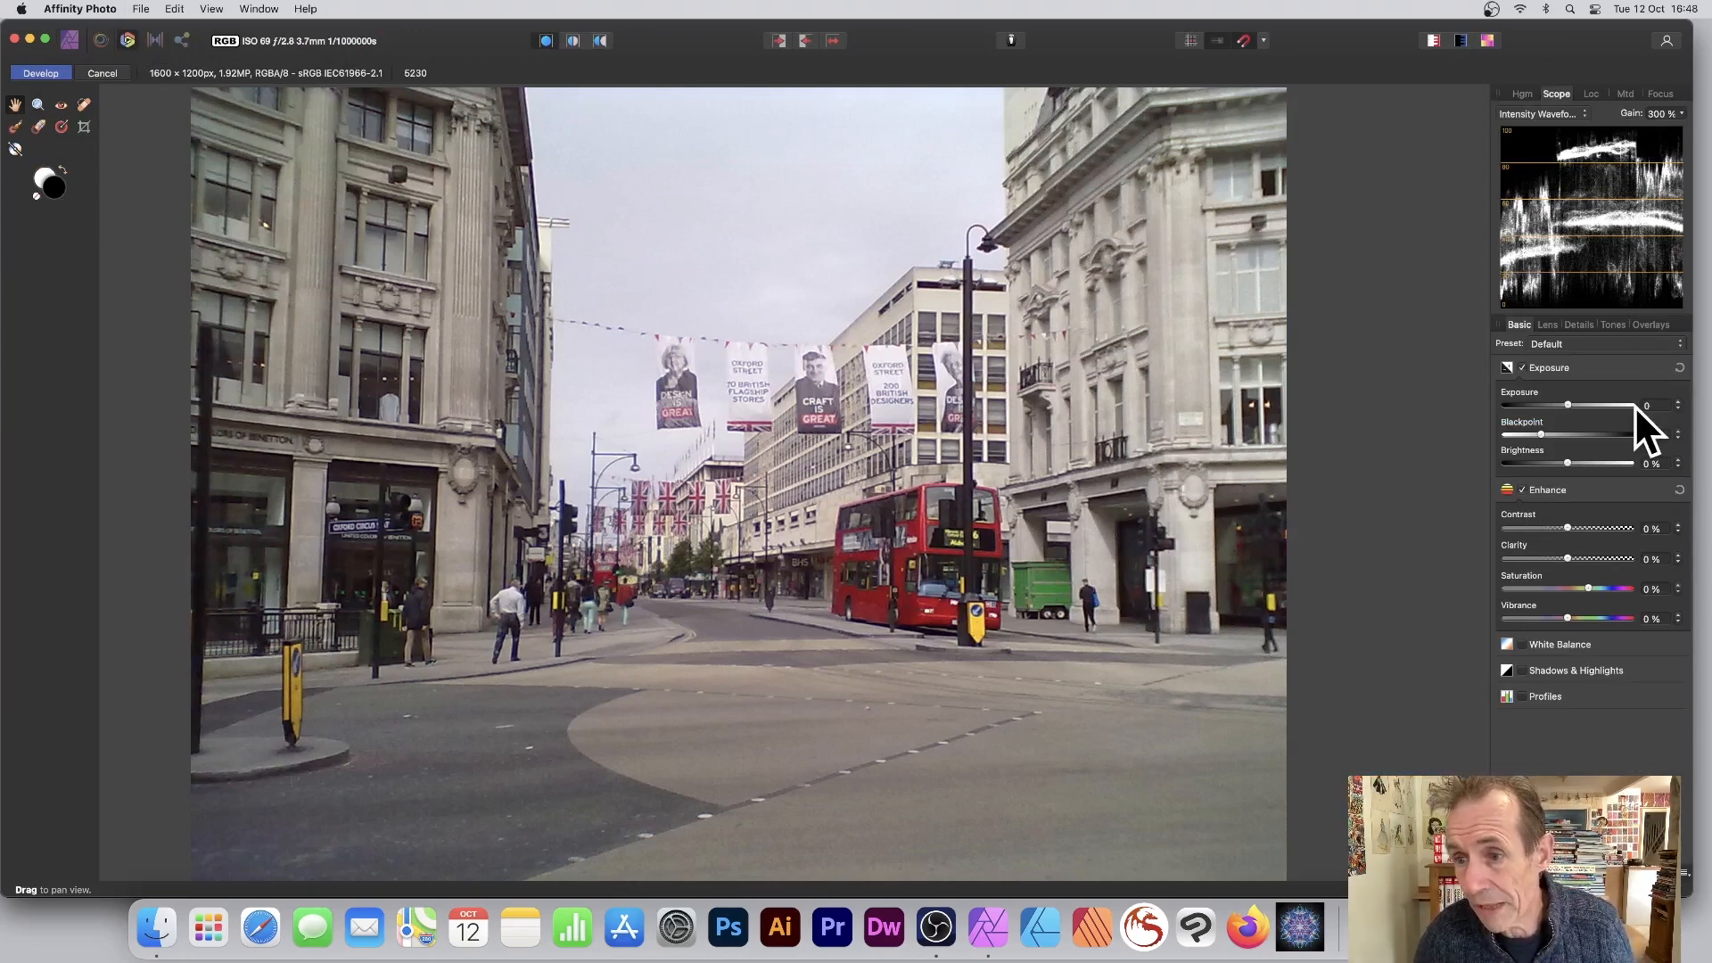
mouse_move(1568, 403)
mouse_down()
mouse_move(1548, 403)
mouse_move(1593, 405)
mouse_move(1556, 434)
mouse_up()
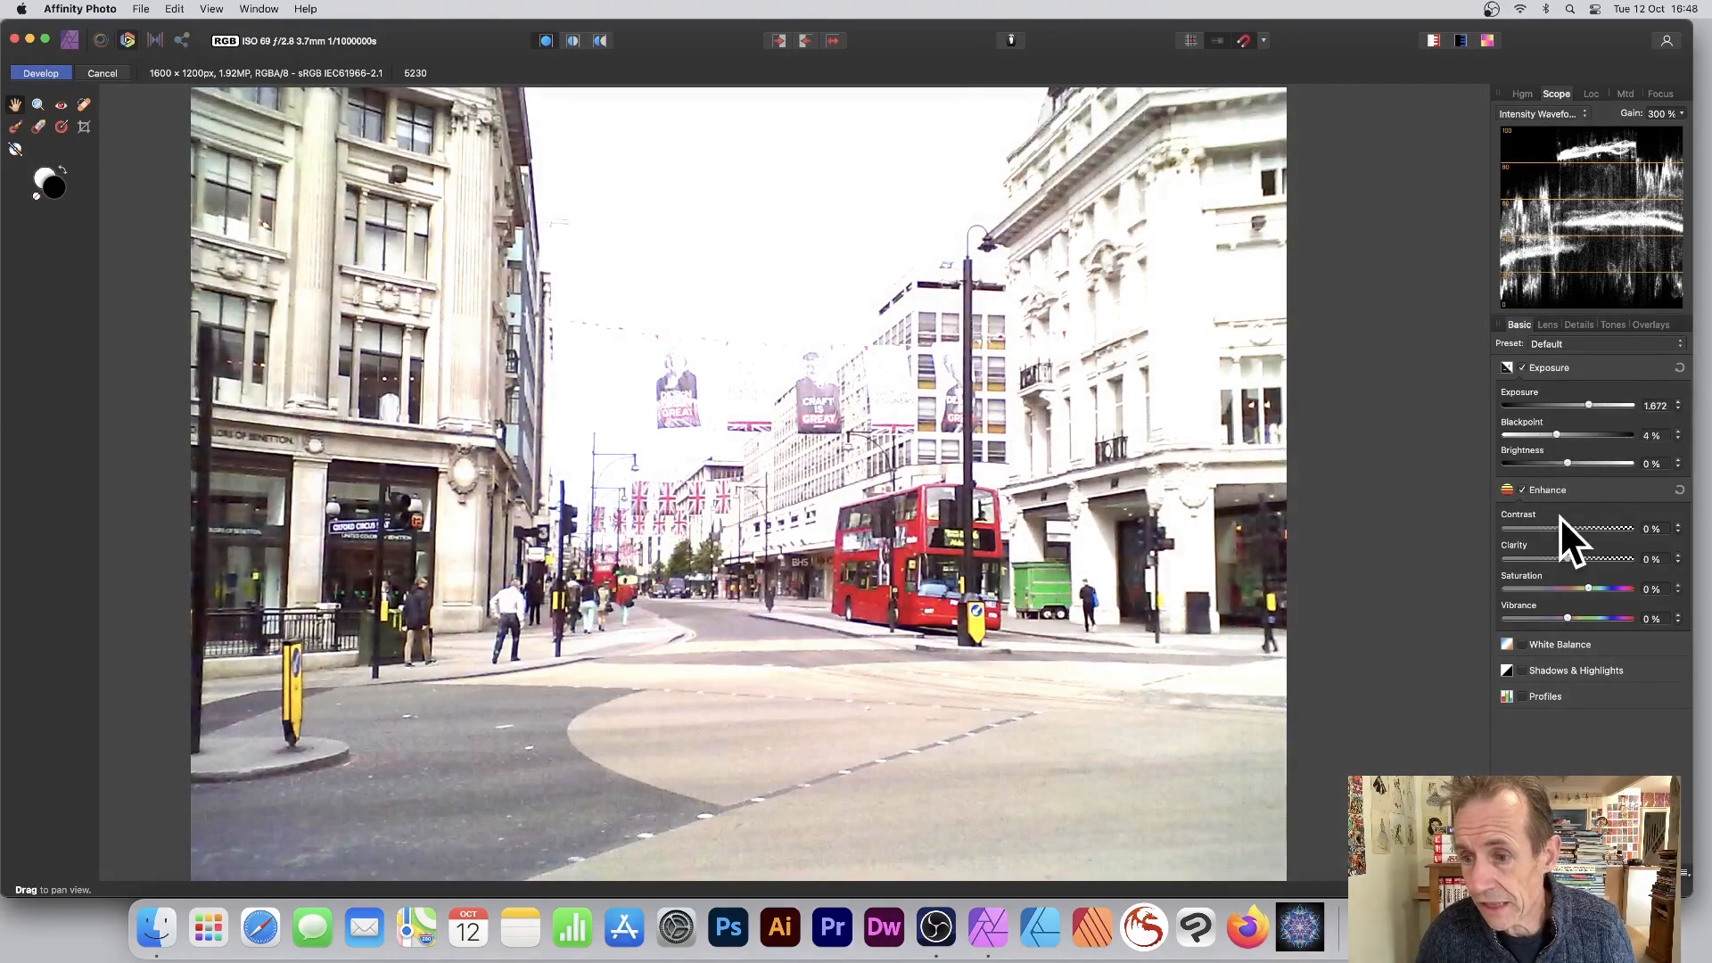
drag(1562, 528, 1595, 528)
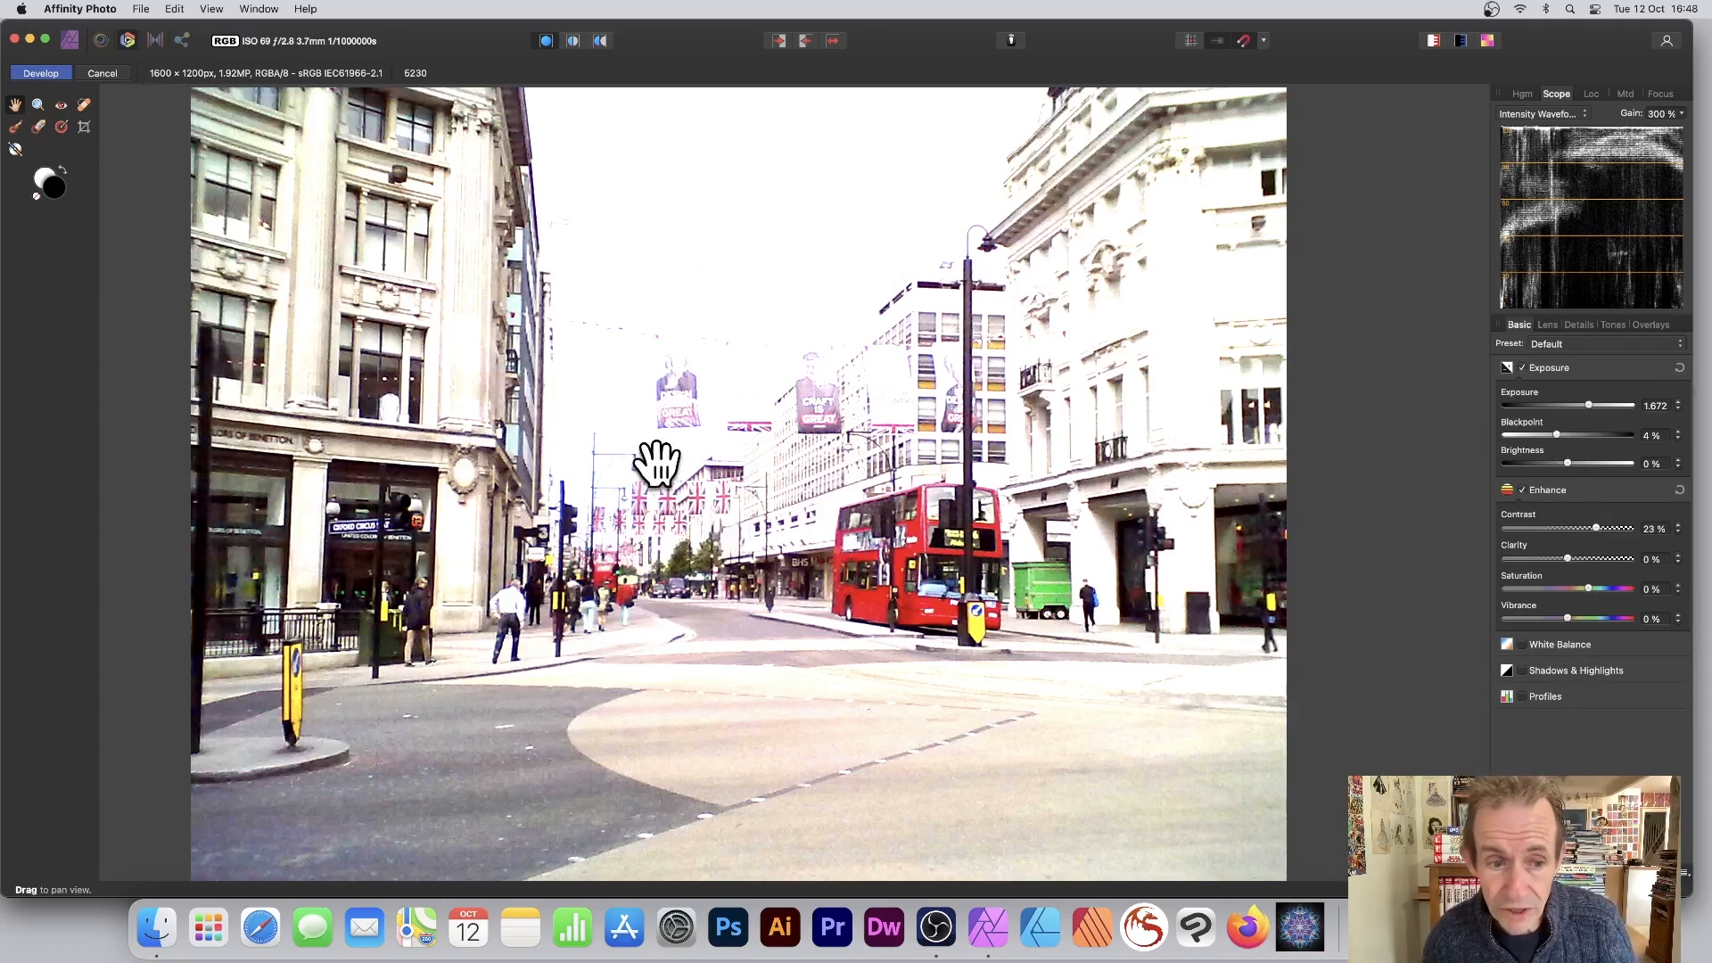
click(96, 74)
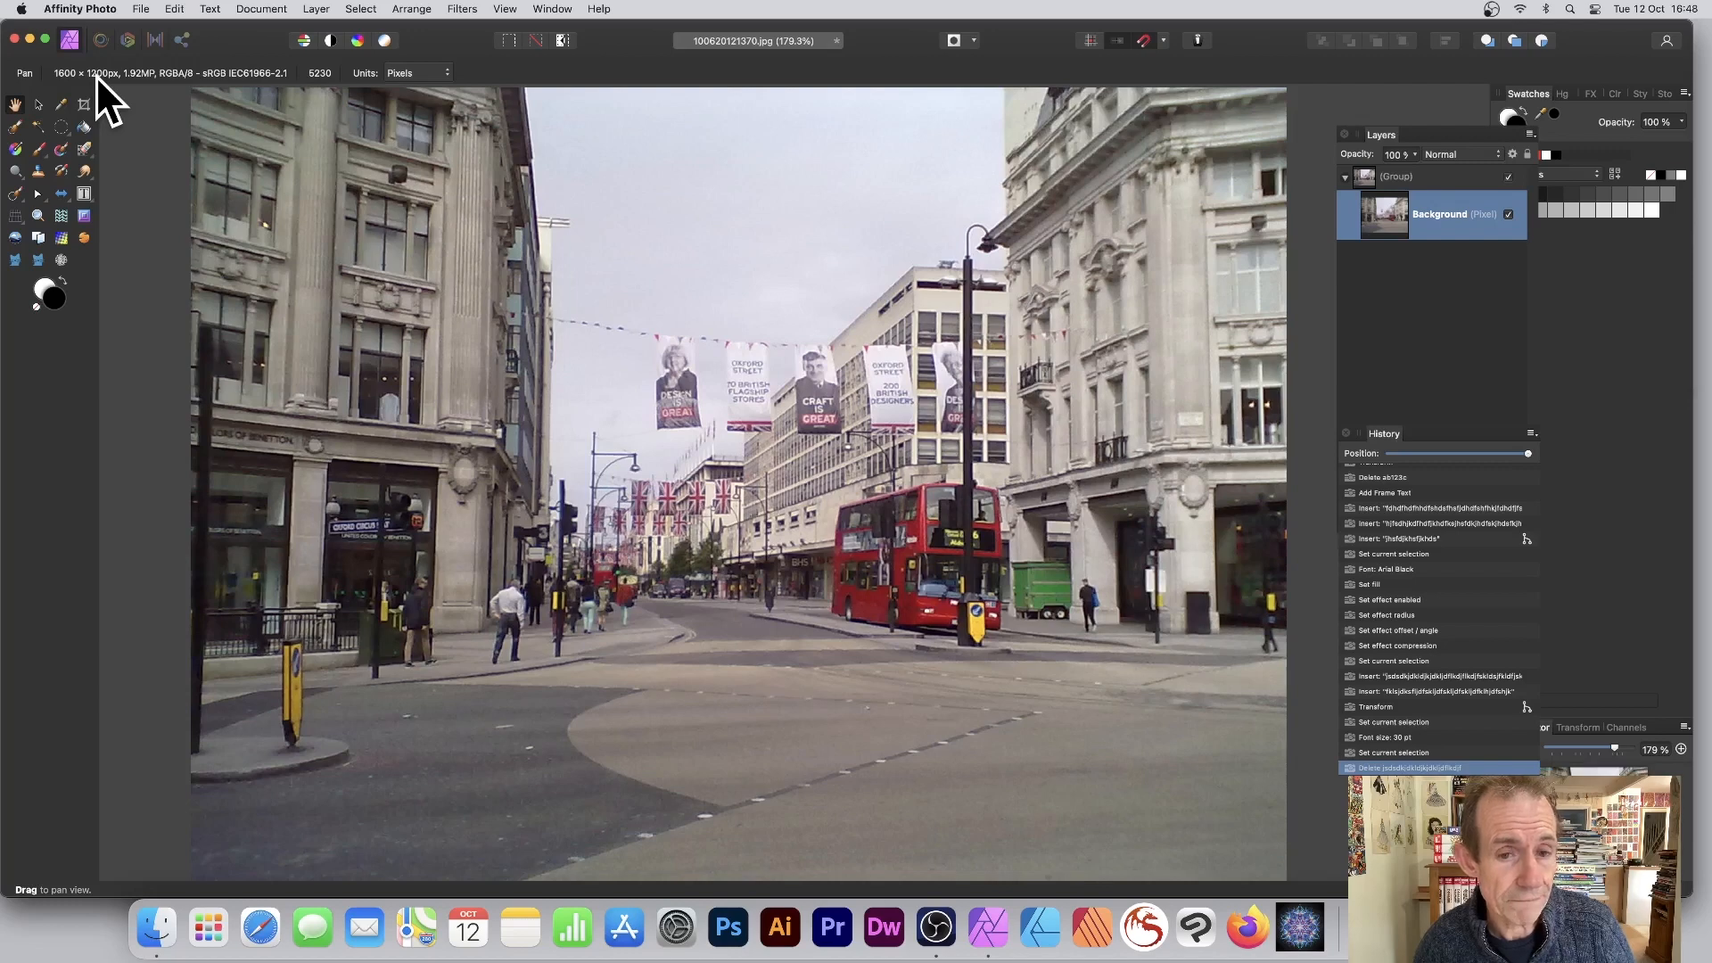